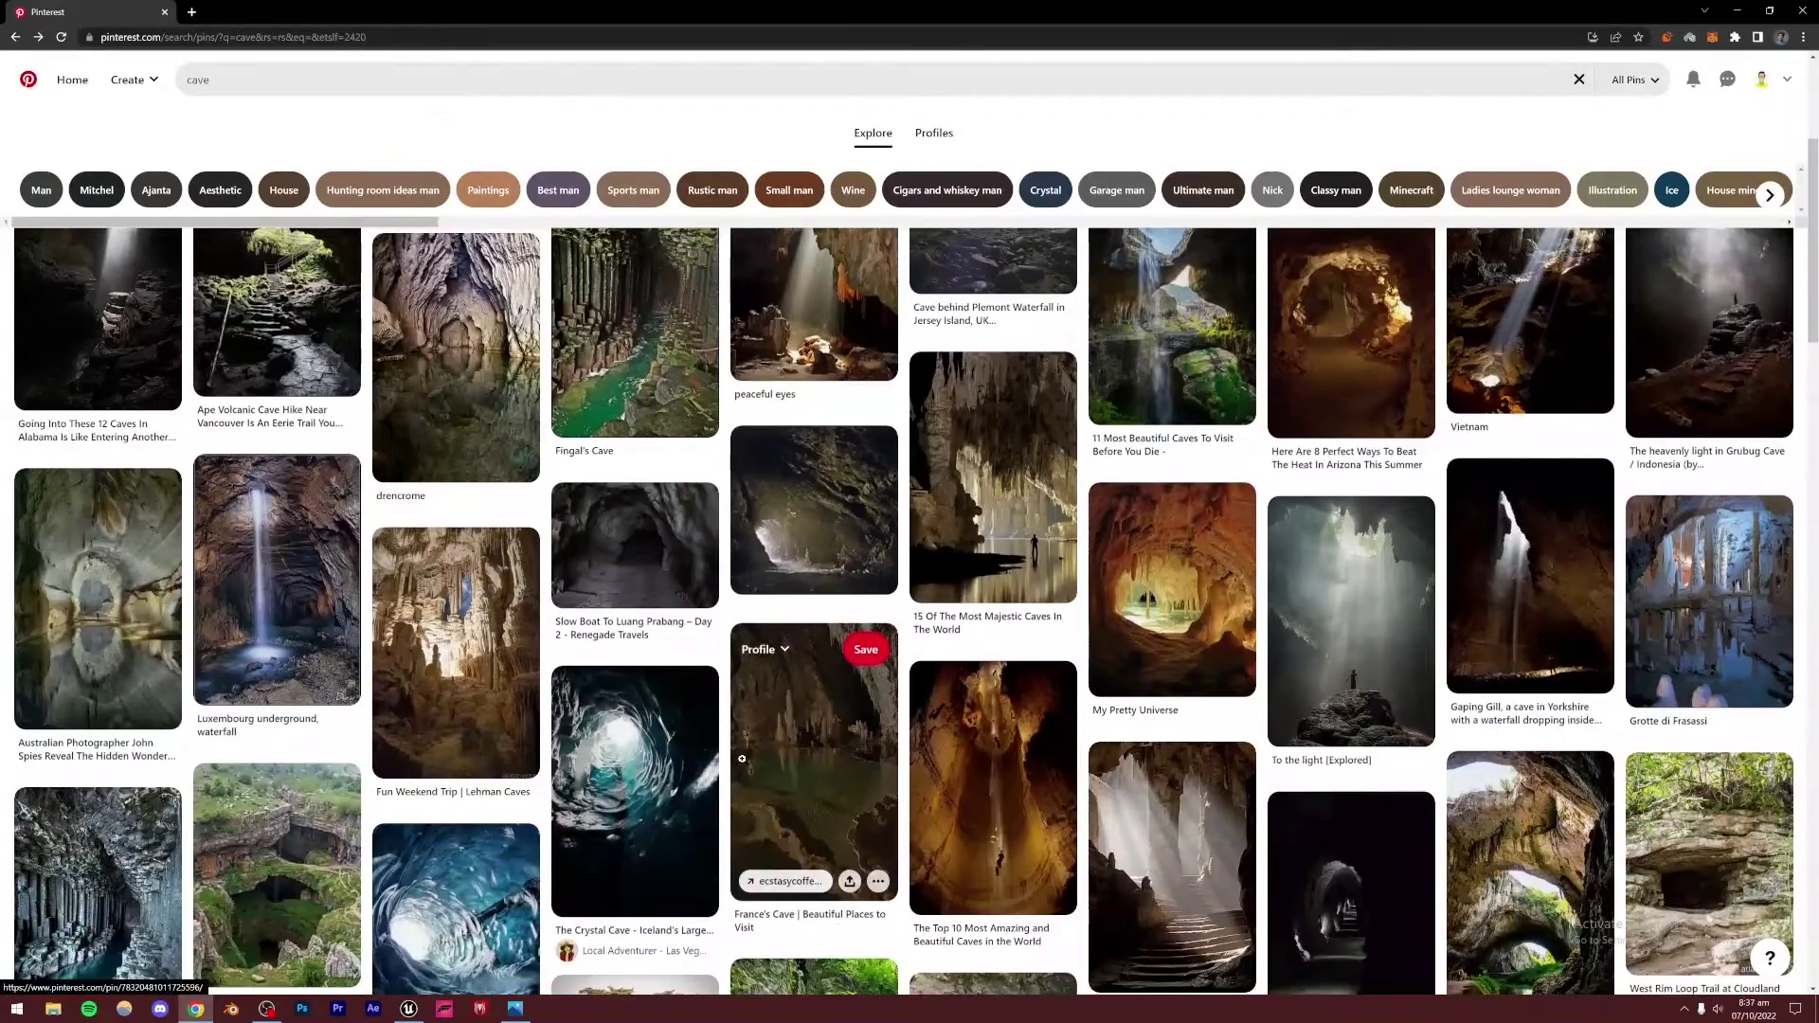
Browse the Pinterest cave references, open the West Rim Loop Trail pin, and compare with the cave fantasy.PNG image
scroll(744, 757, "down", 2)
left_click(515, 1009)
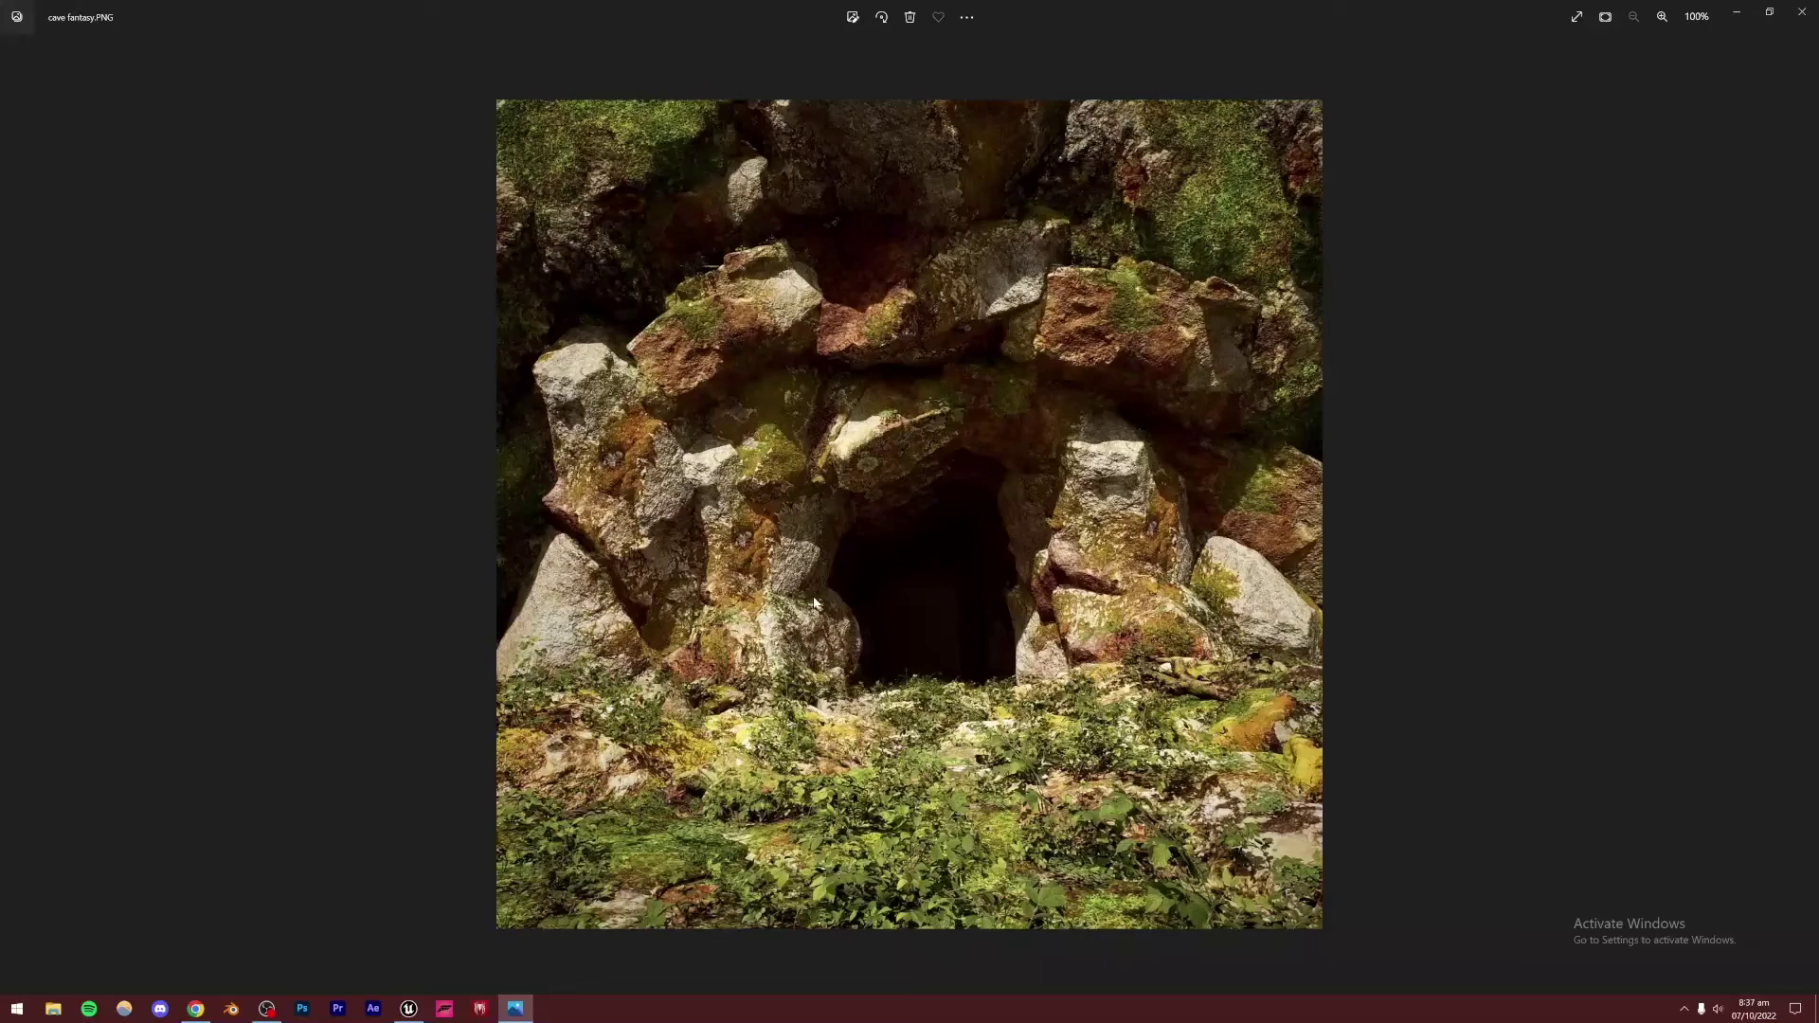
left_click(195, 1009)
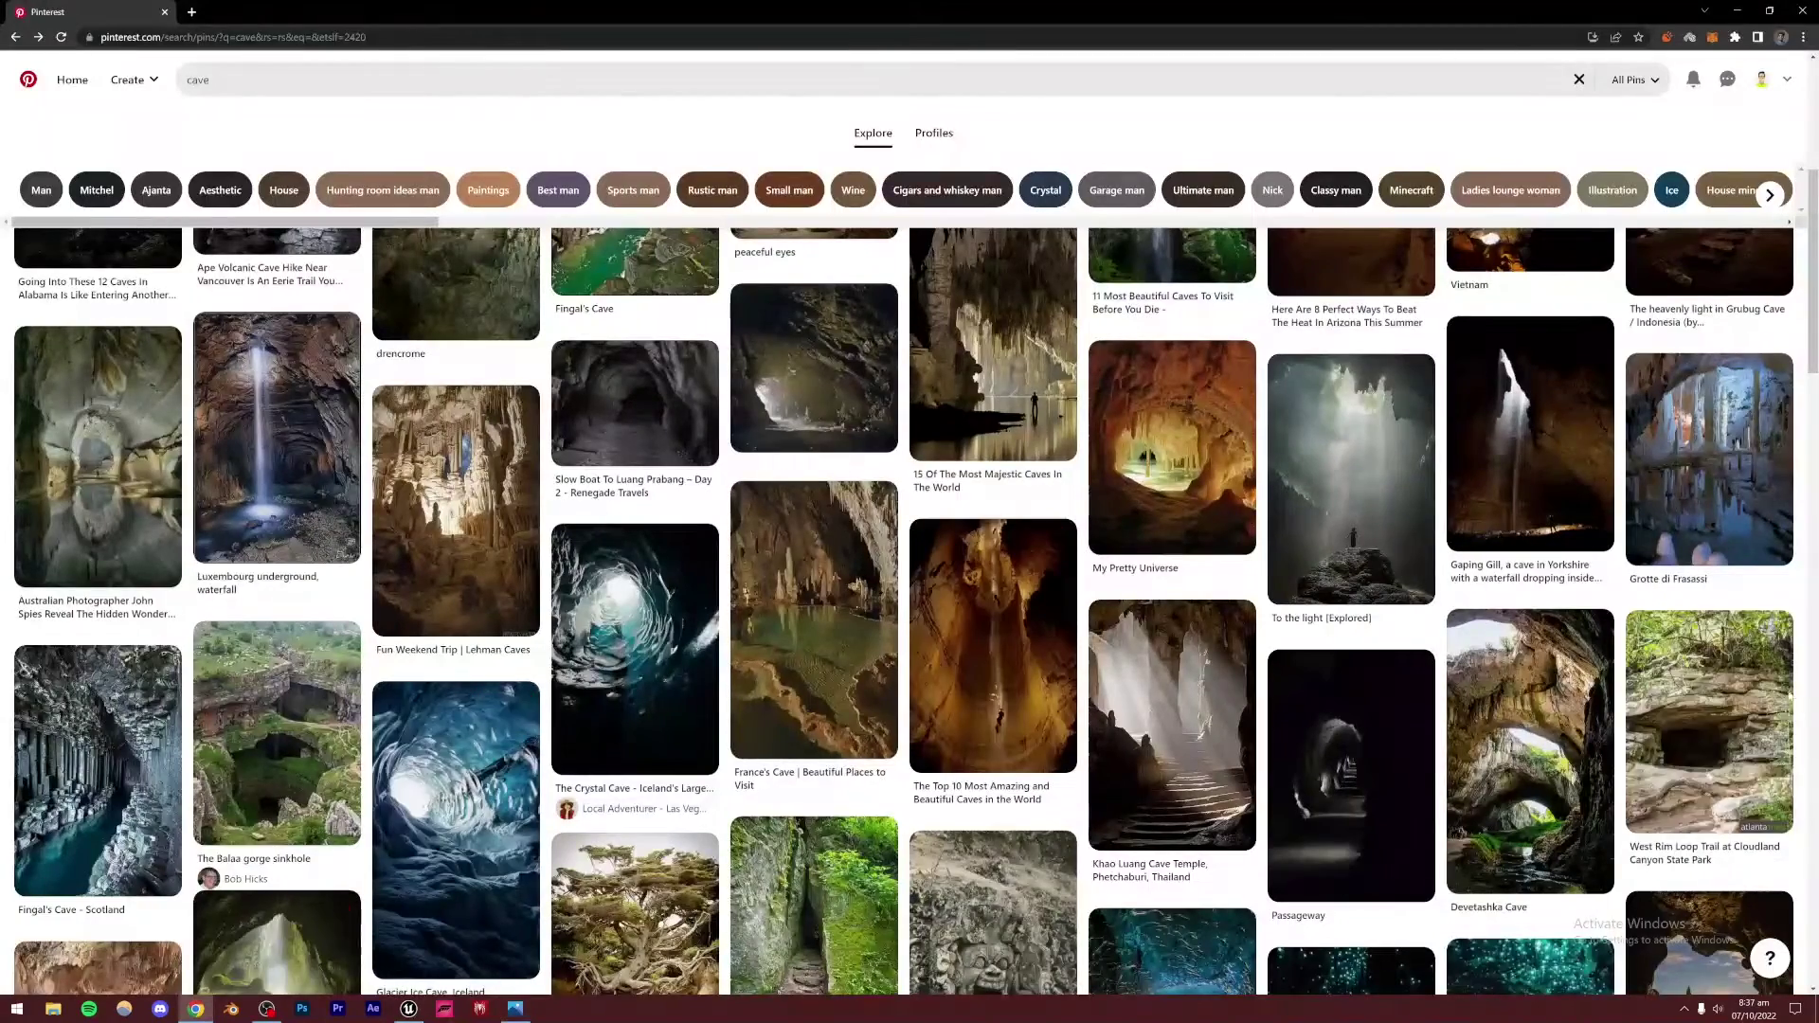
left_click(1701, 734)
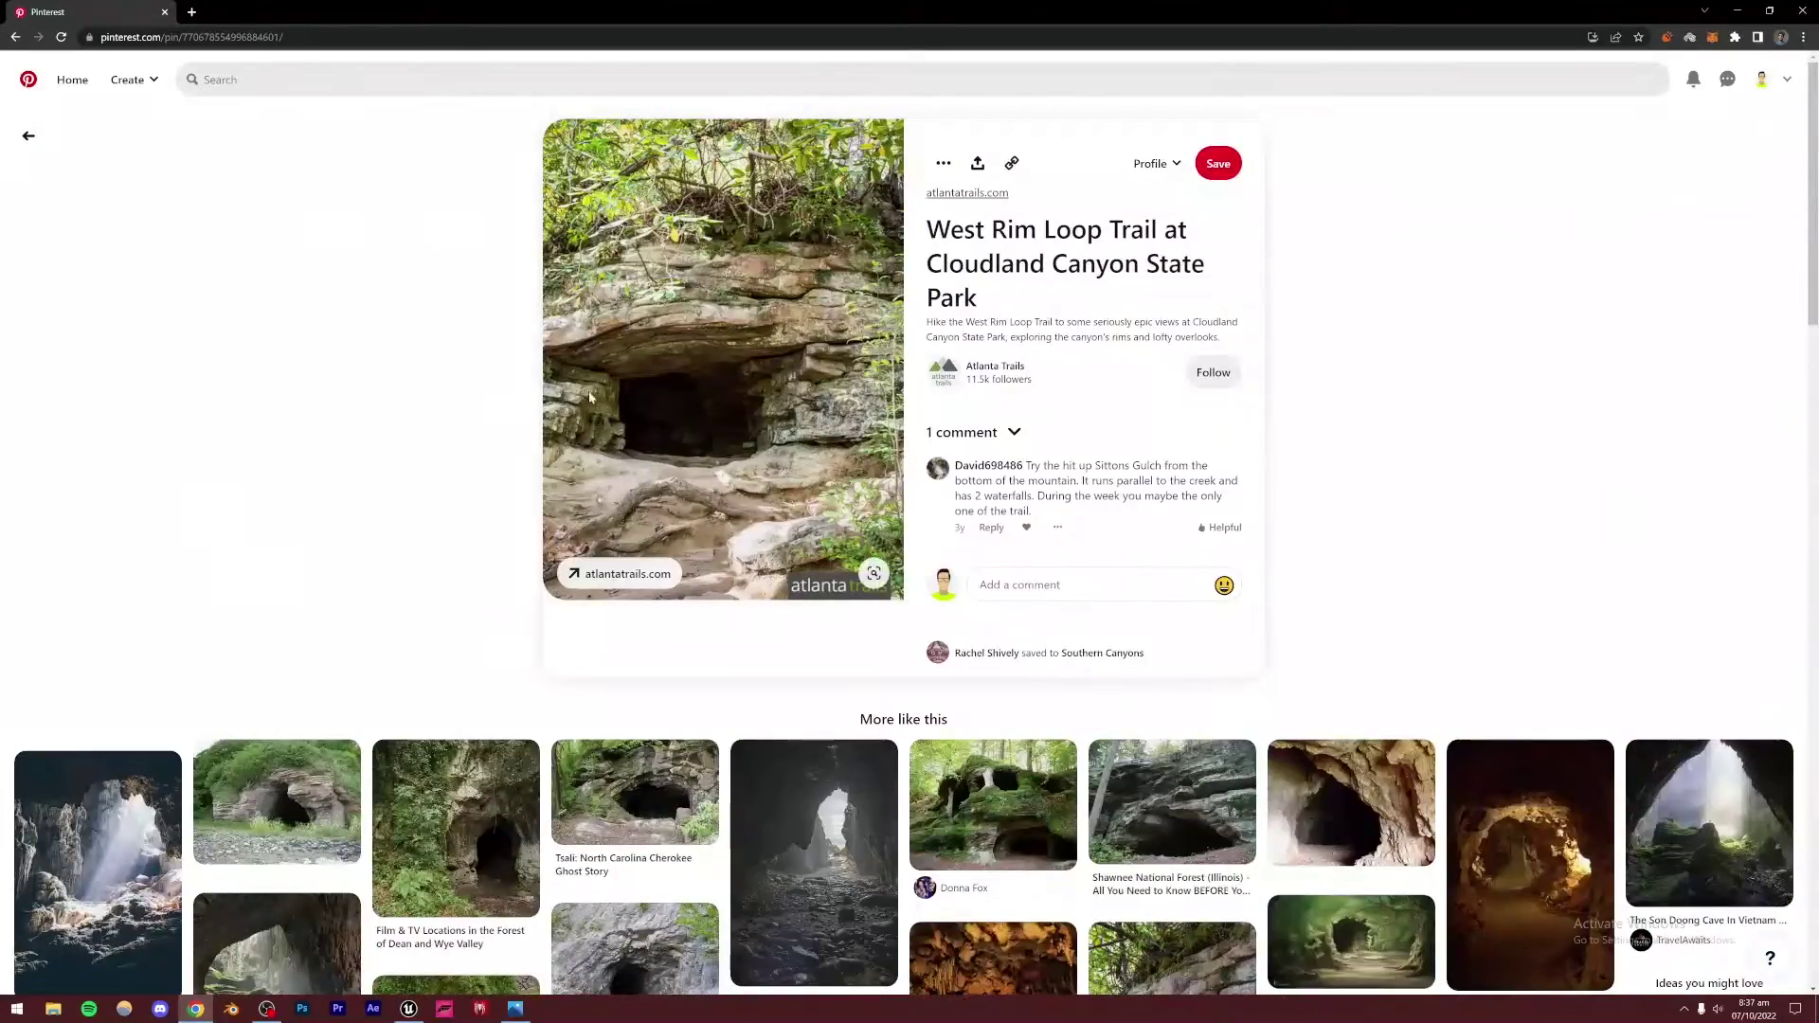
scroll(760, 405, "down", 4)
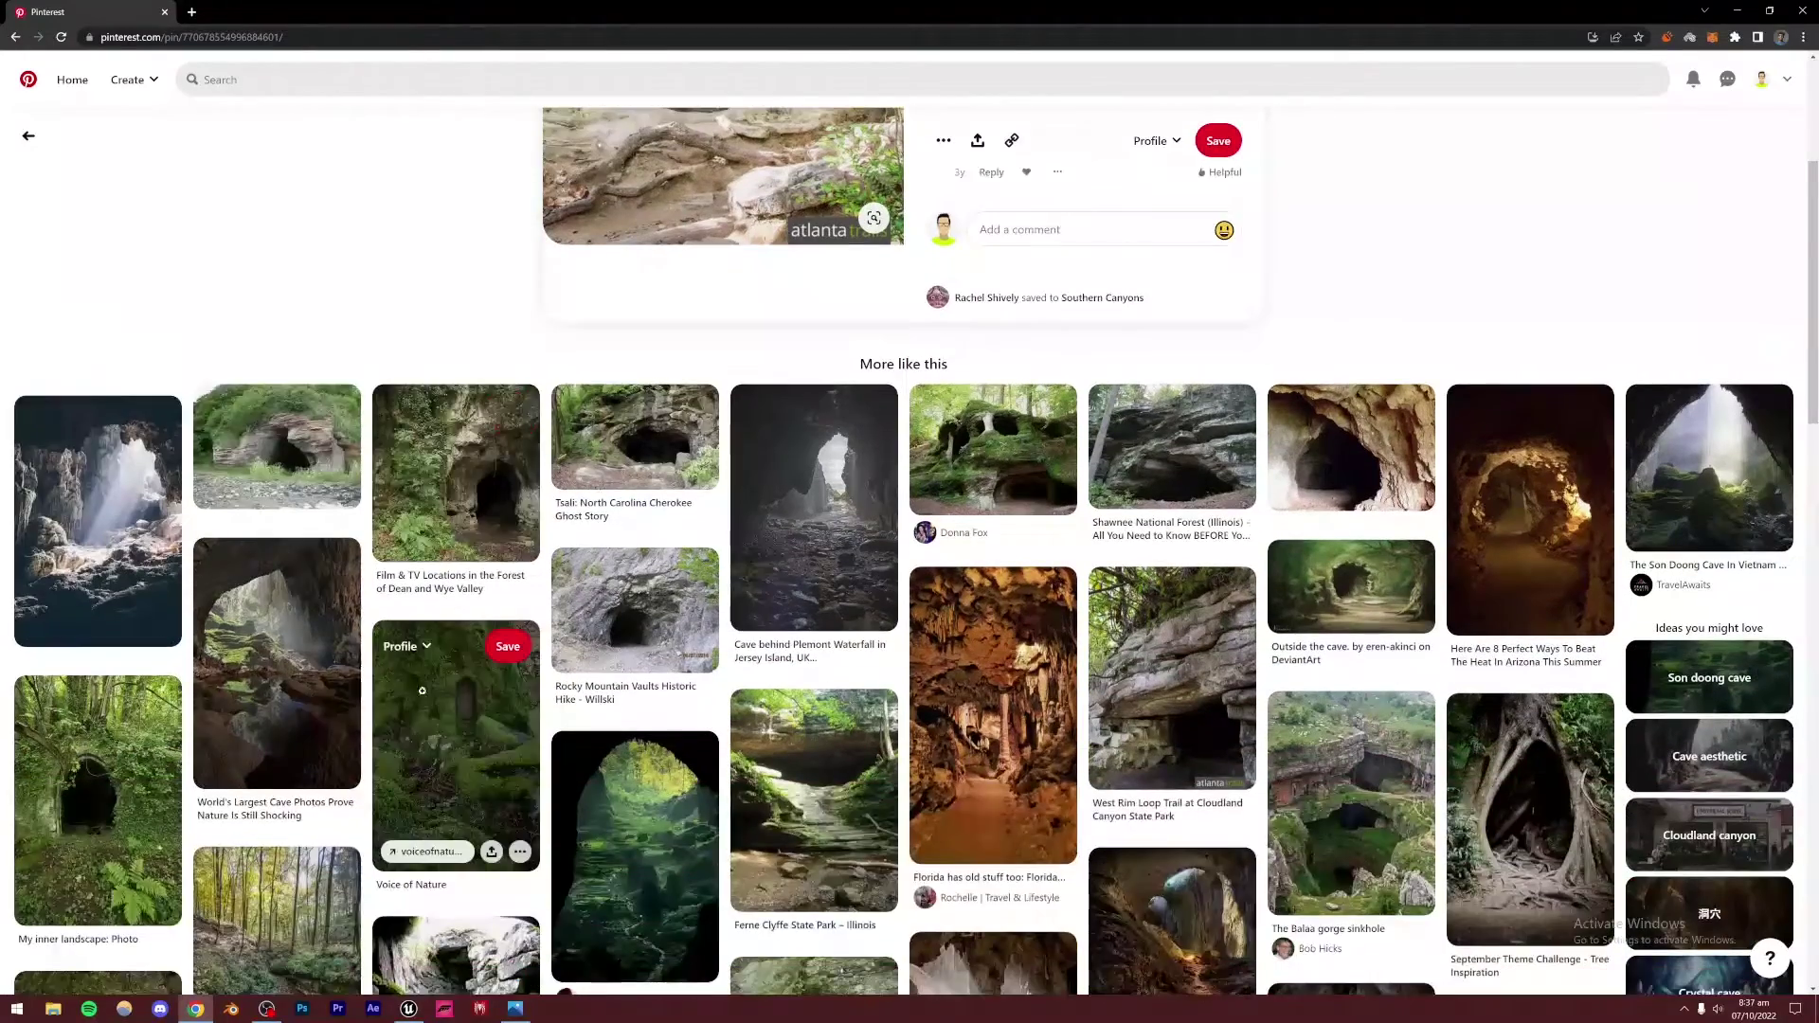
scroll(454, 618, "down", 3)
scroll(753, 671, "up", 6)
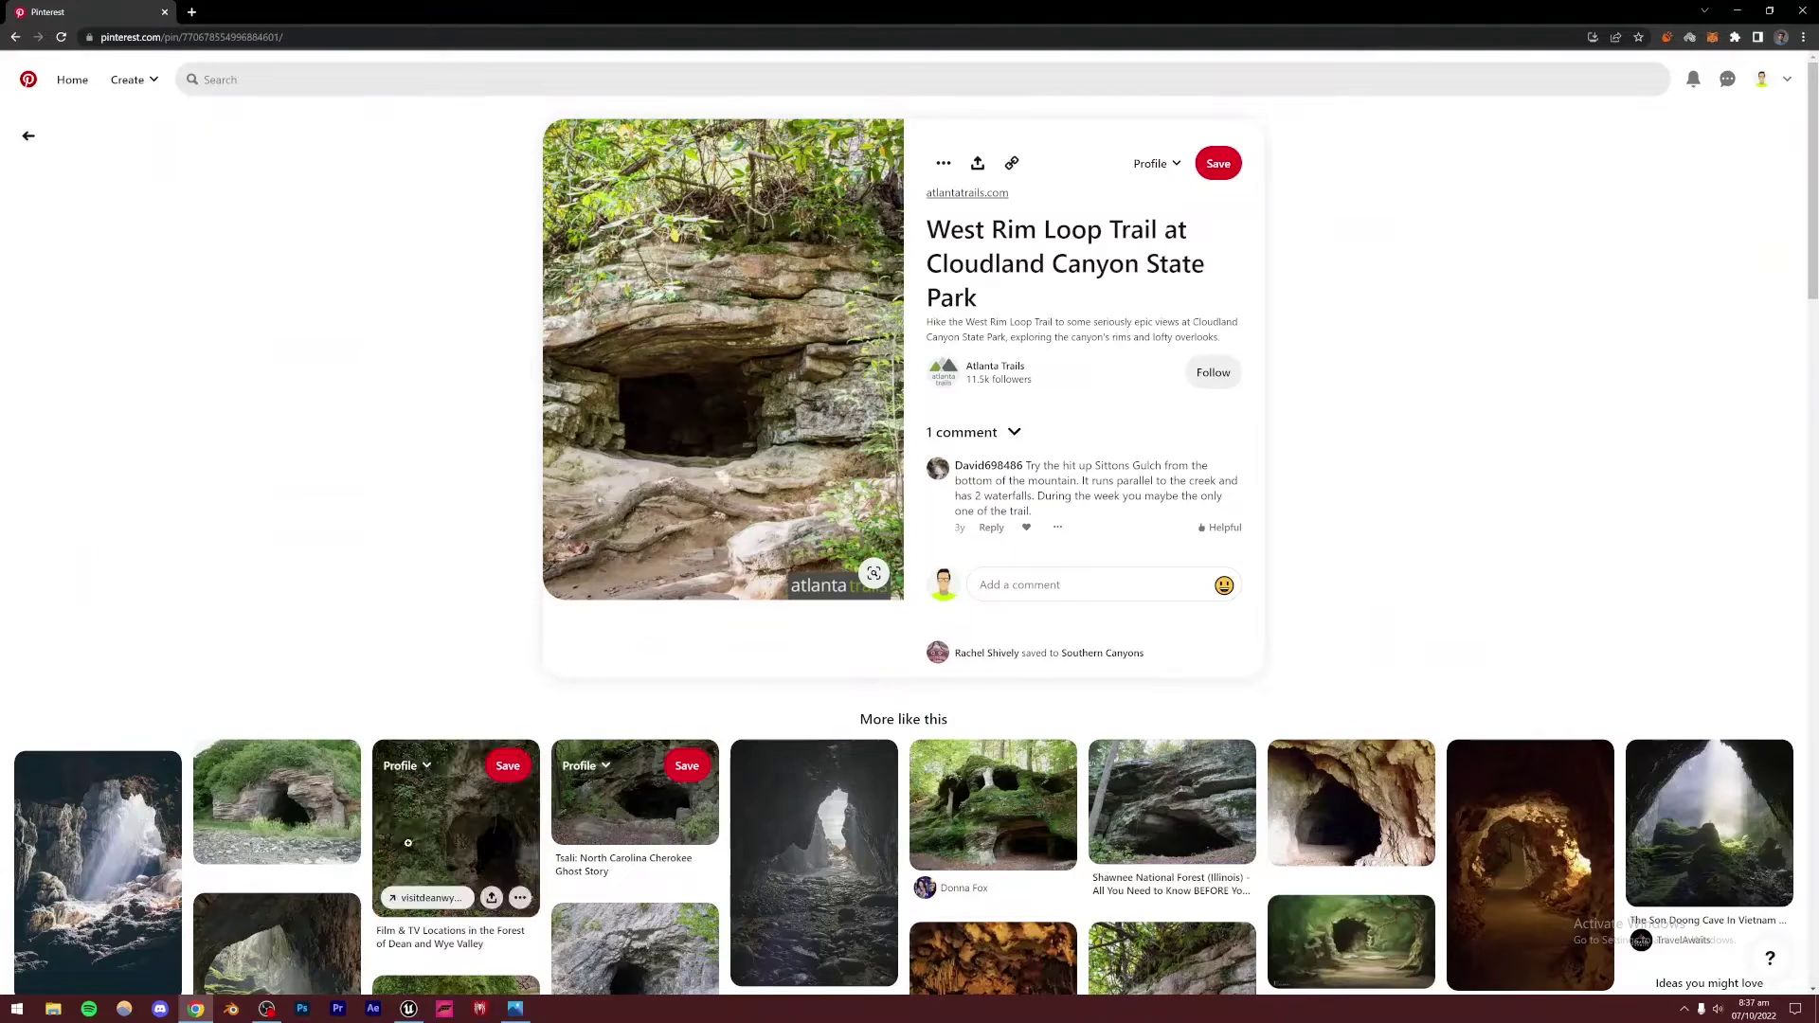
left_click(411, 1010)
left_click(514, 1008)
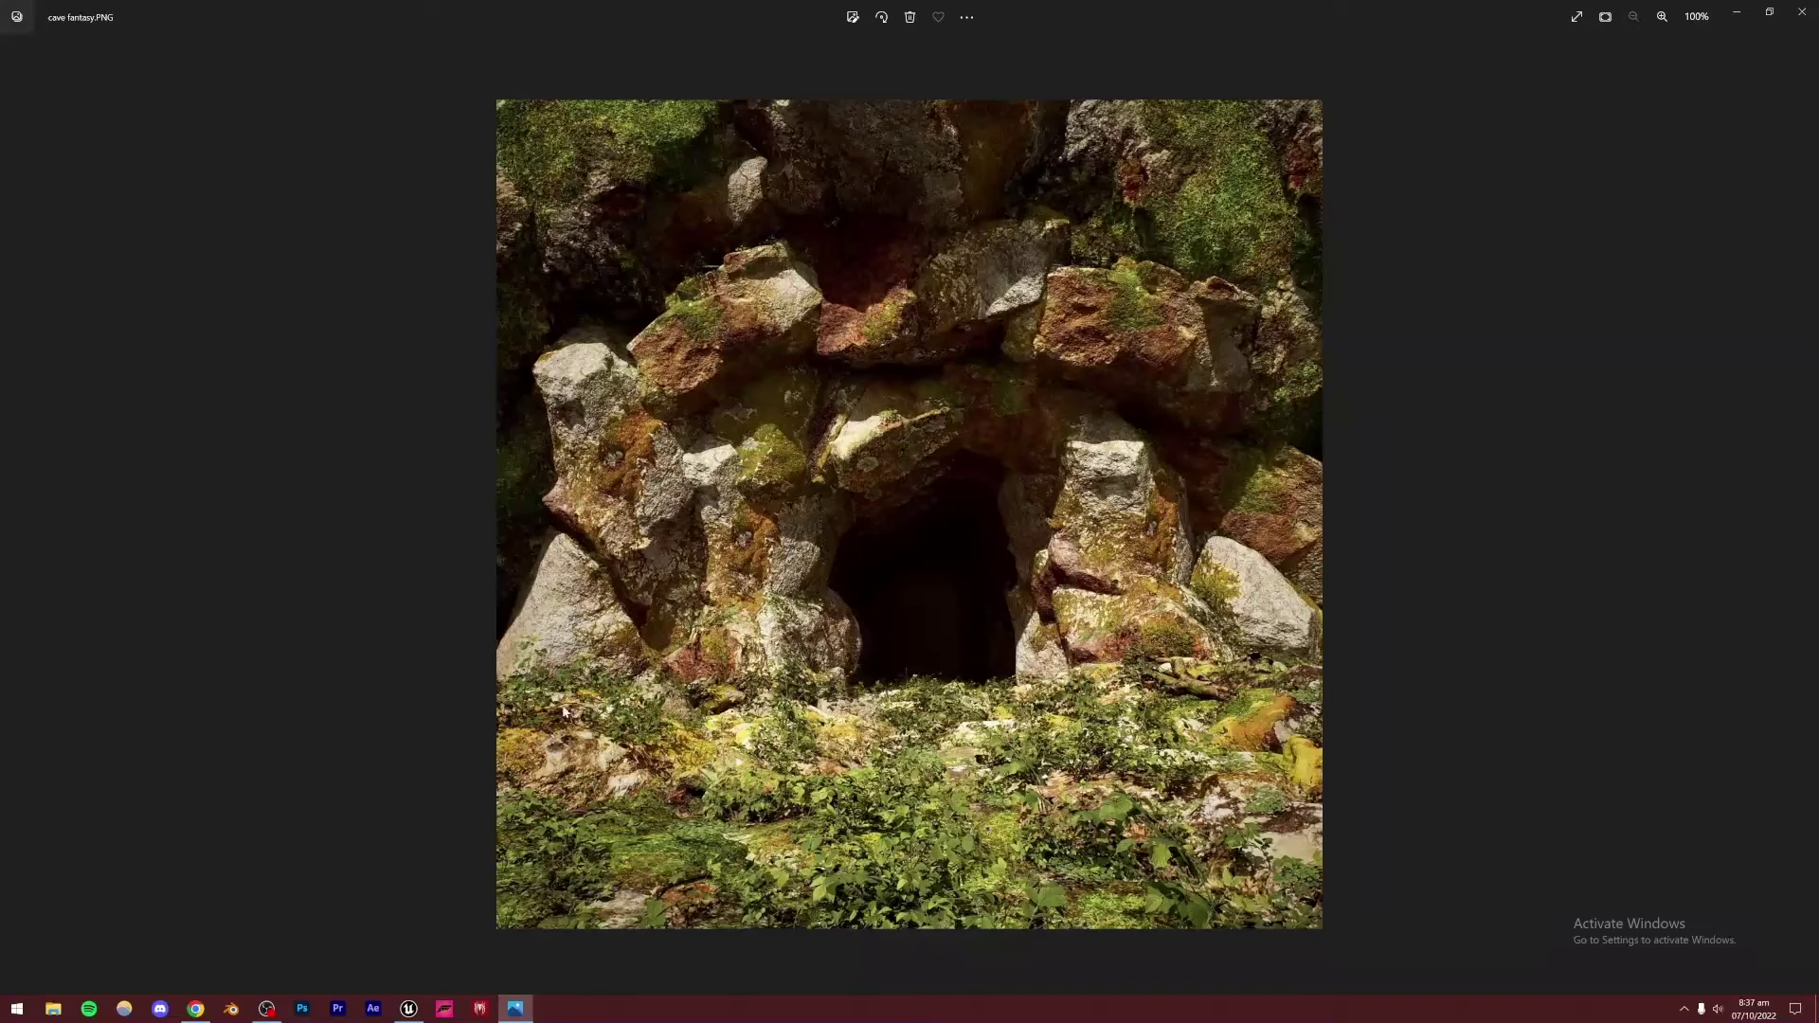
Open instagram.com/p/CjQRRTAglB8/ in a new browser tab and view the cave video as a reference
mouse_move(203, 1010)
left_click(195, 1010)
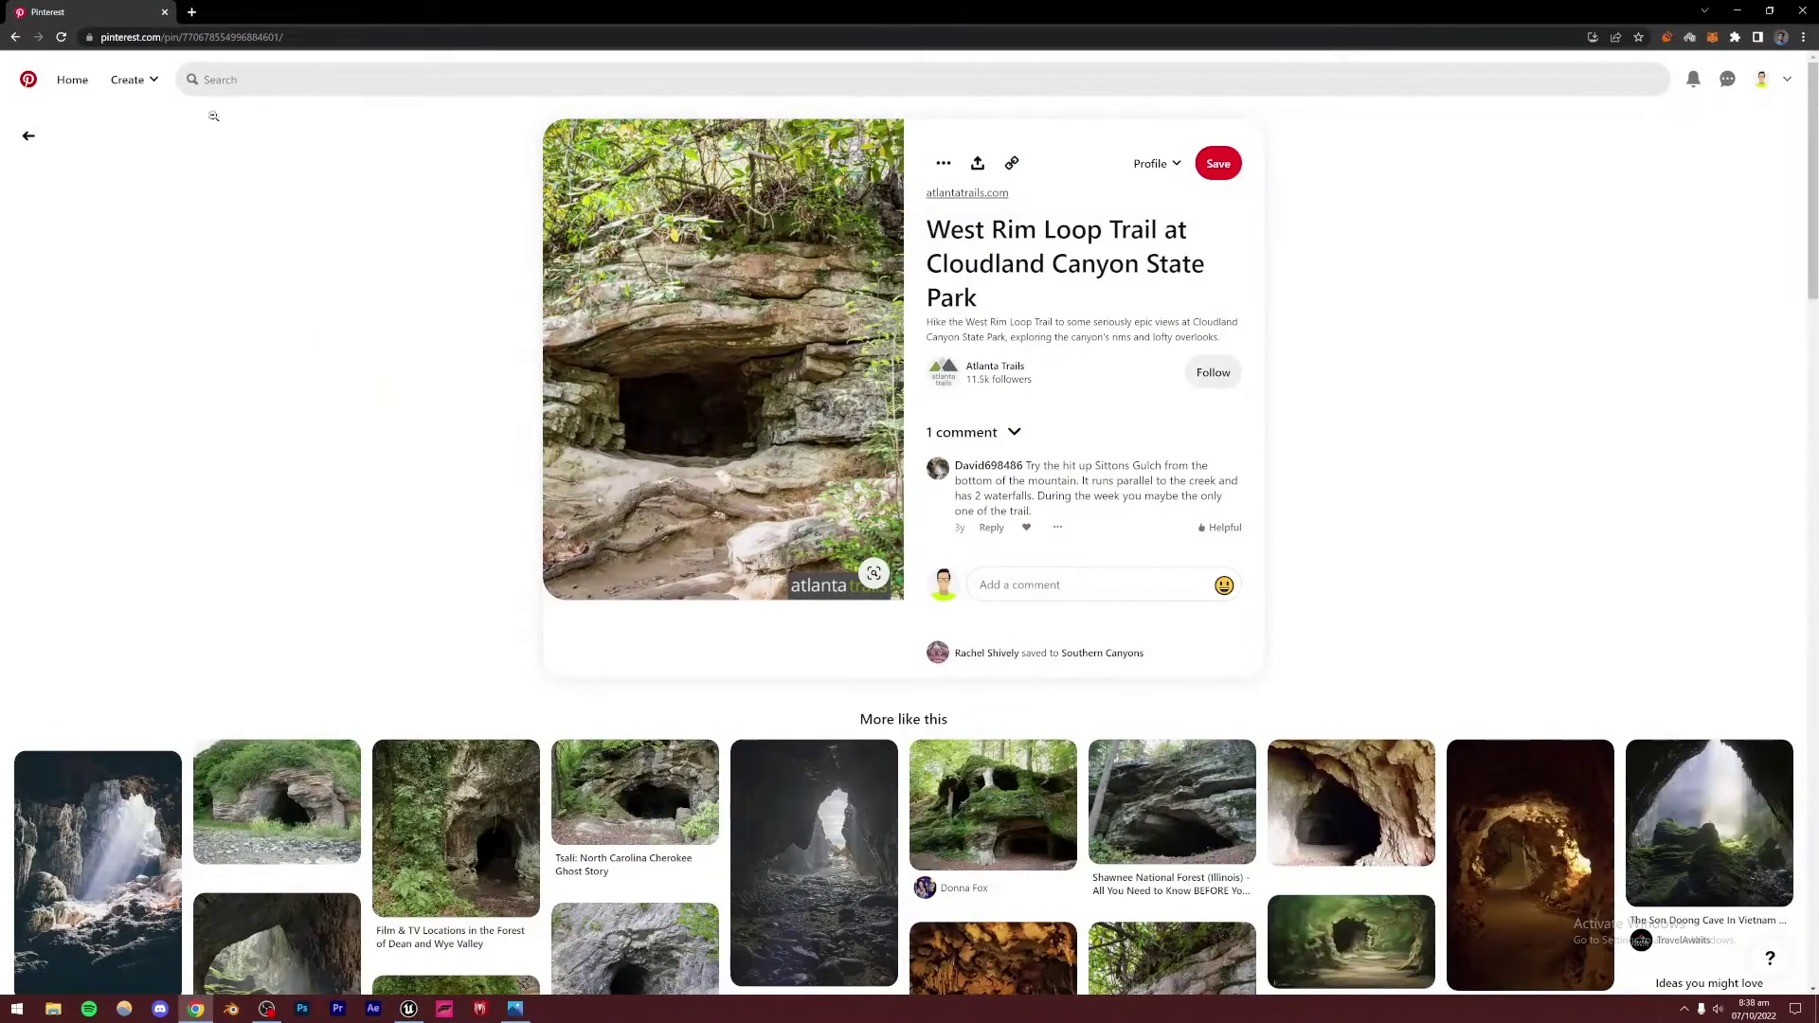
left_click(193, 12)
type("instagram.com/p/CjQRRTAglB8/")
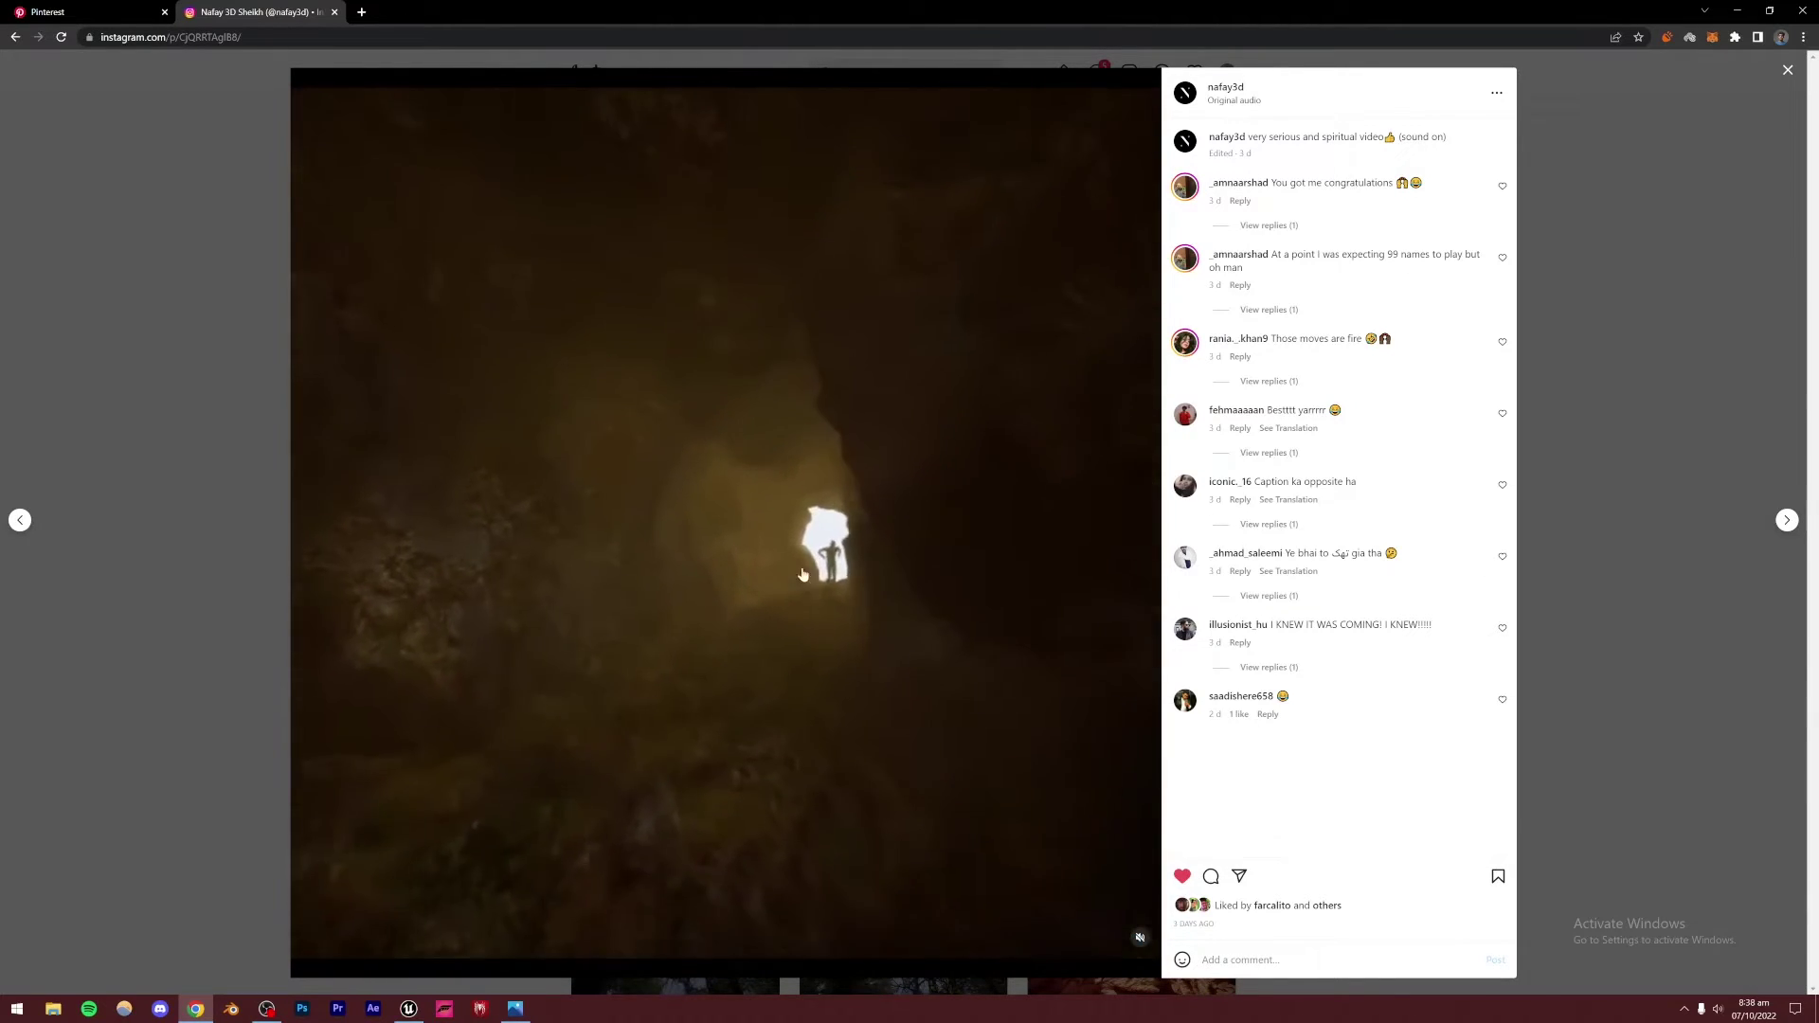
left_click(1604, 398)
Switch to Unreal Engine and create a new level from the Empty Level template
left_click(408, 1008)
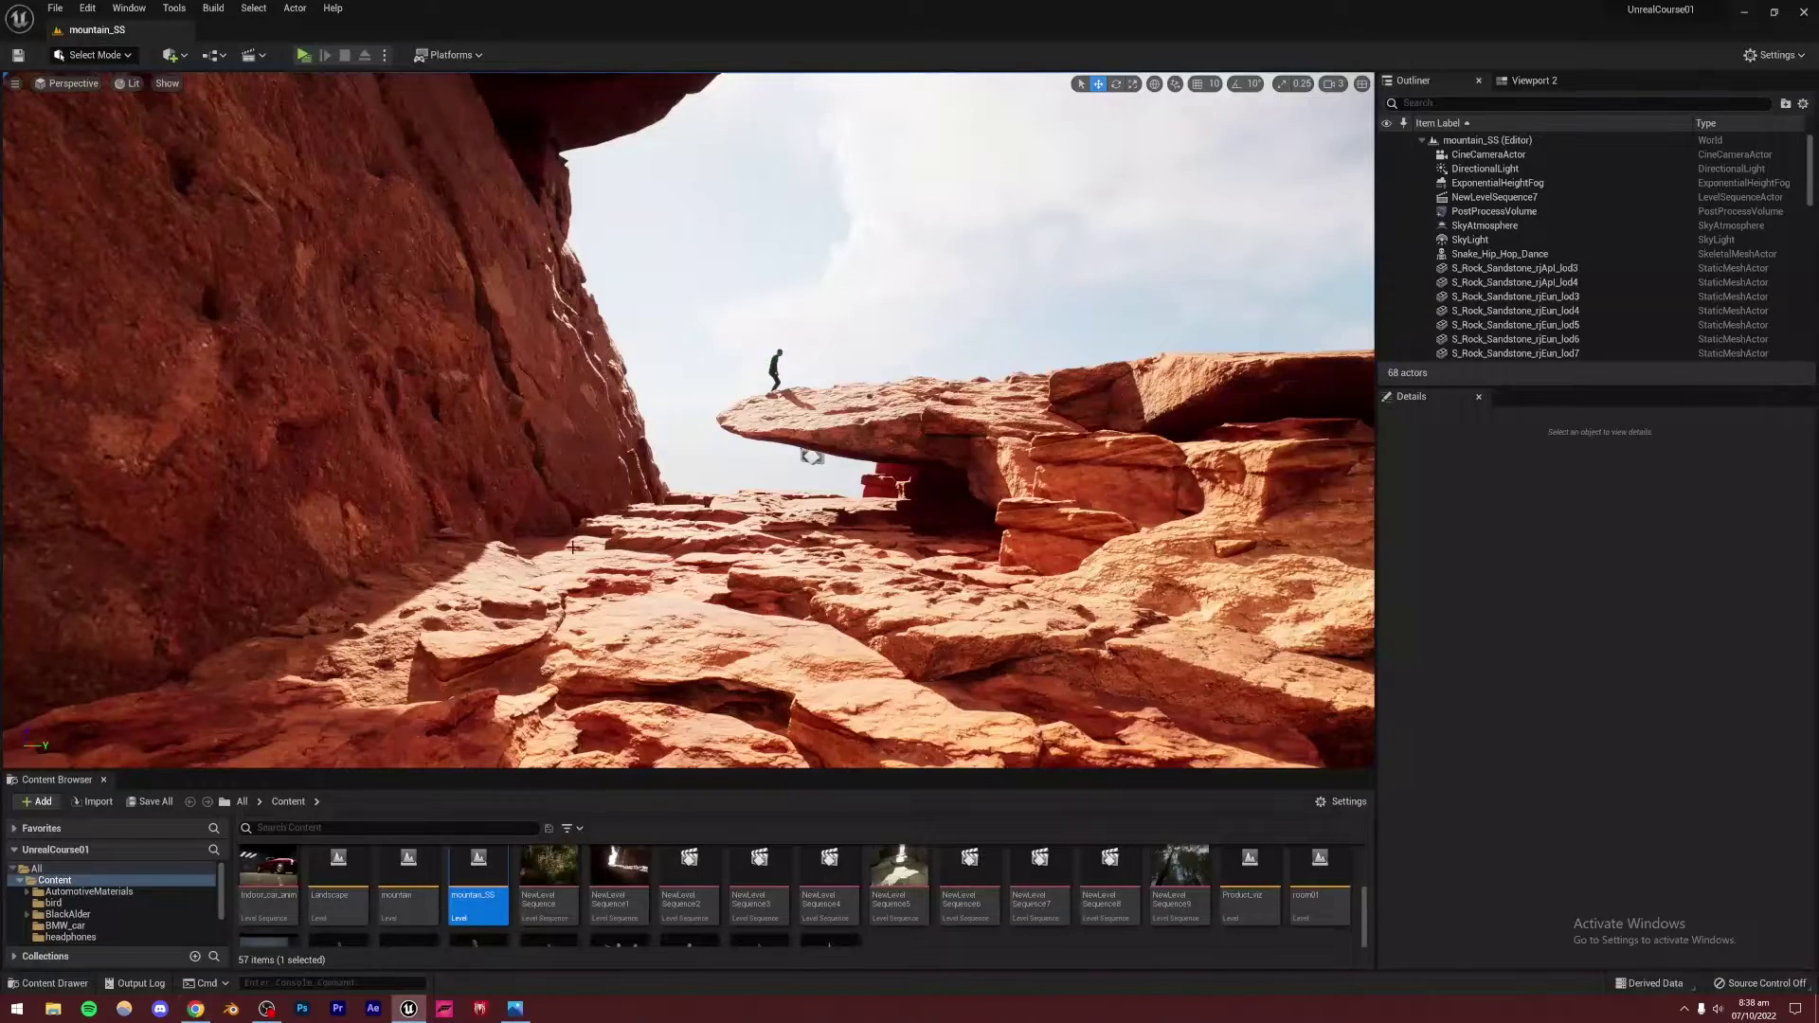
left_click(57, 10)
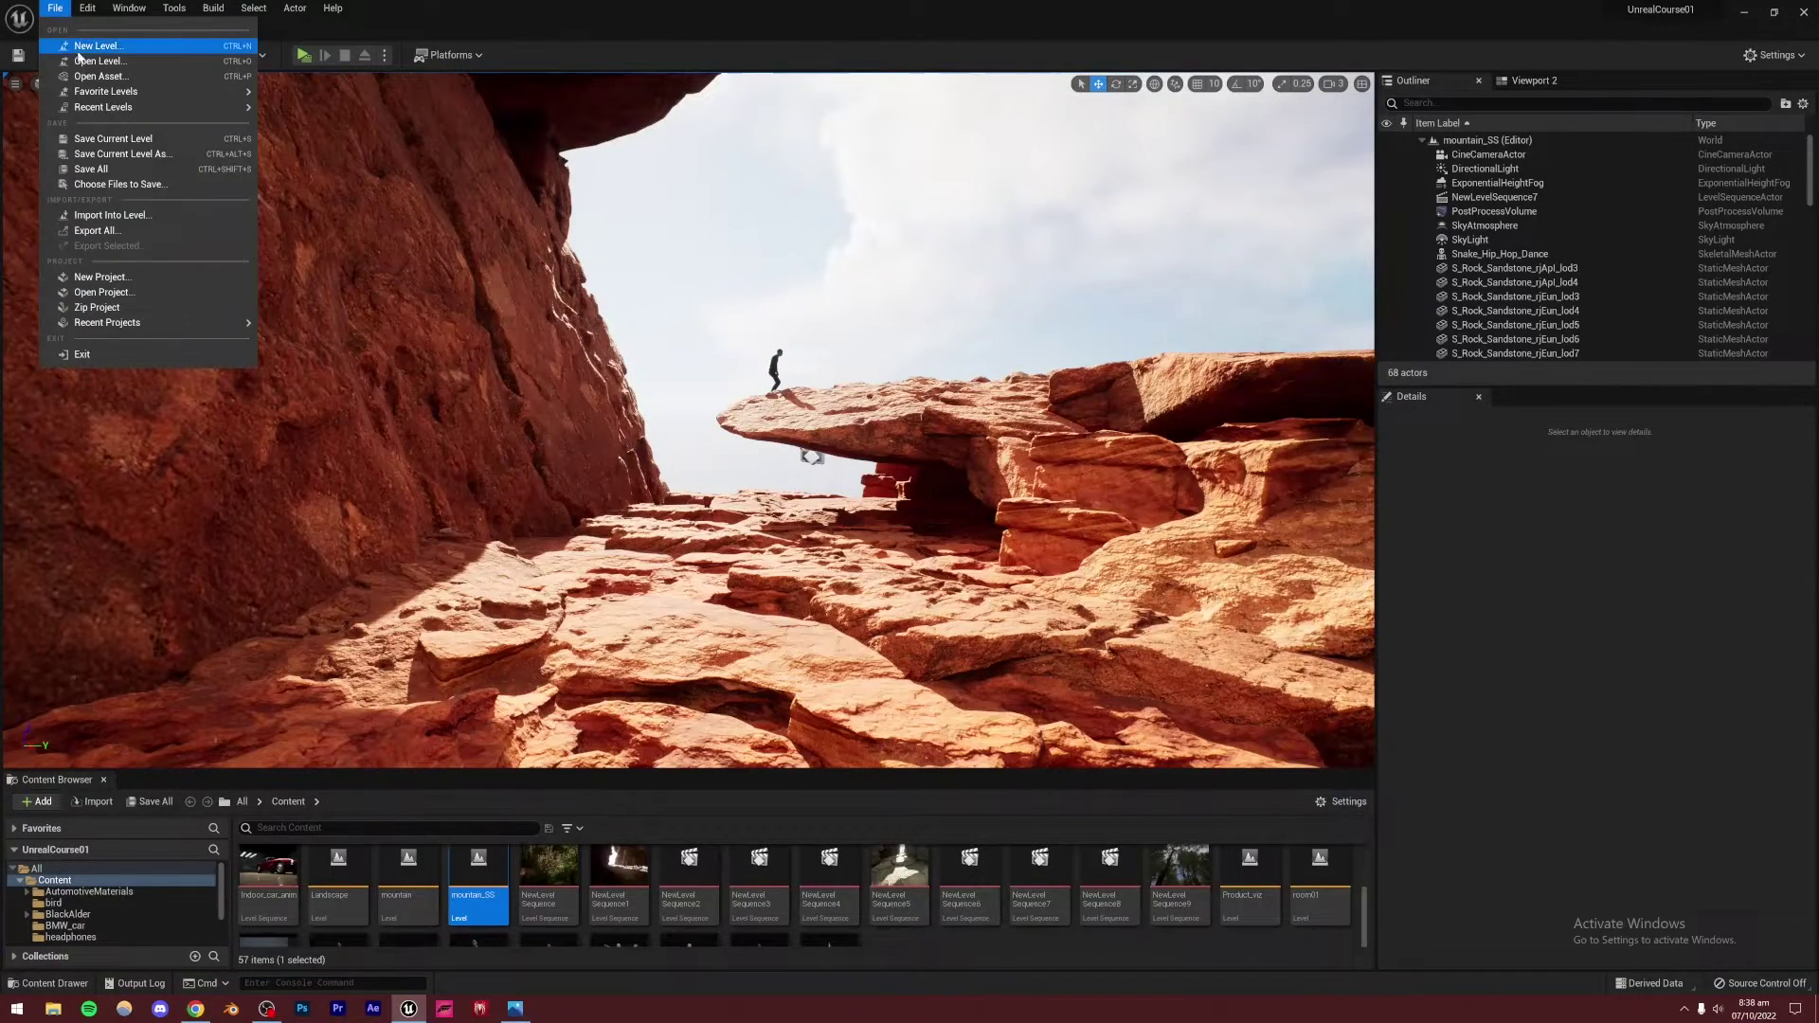
left_click(80, 50)
left_click(1023, 422)
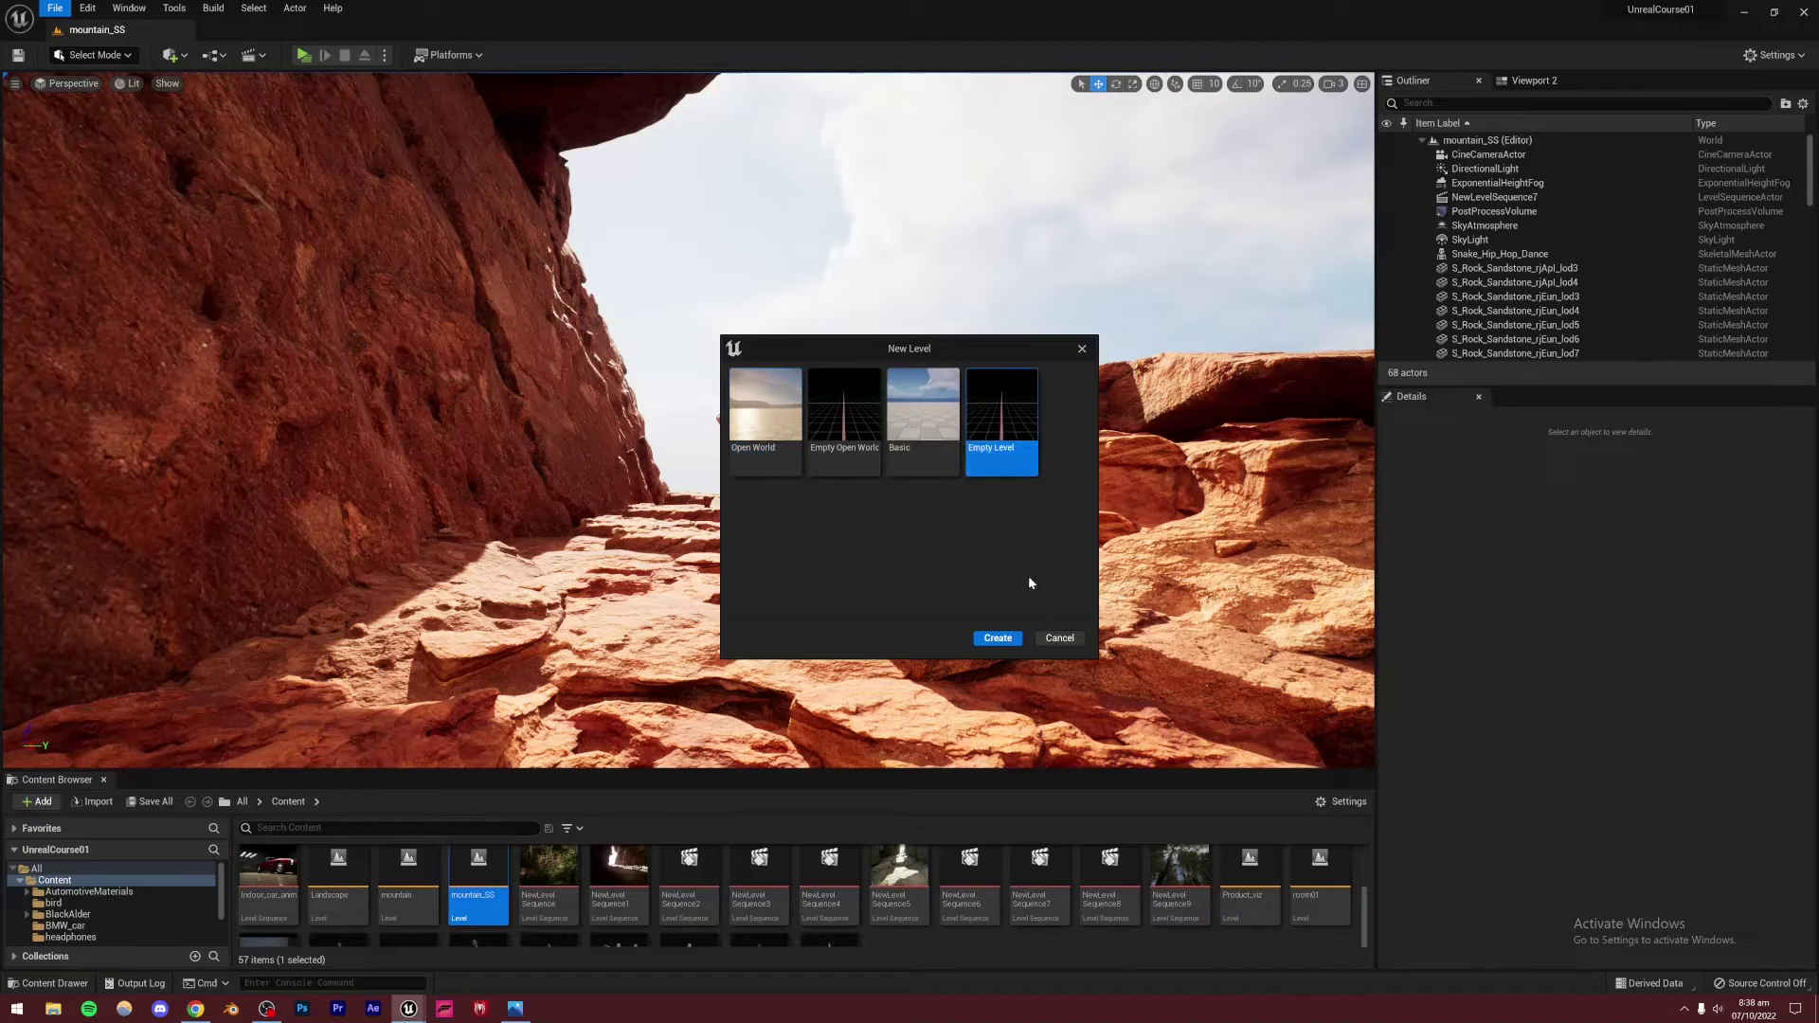
left_click(997, 639)
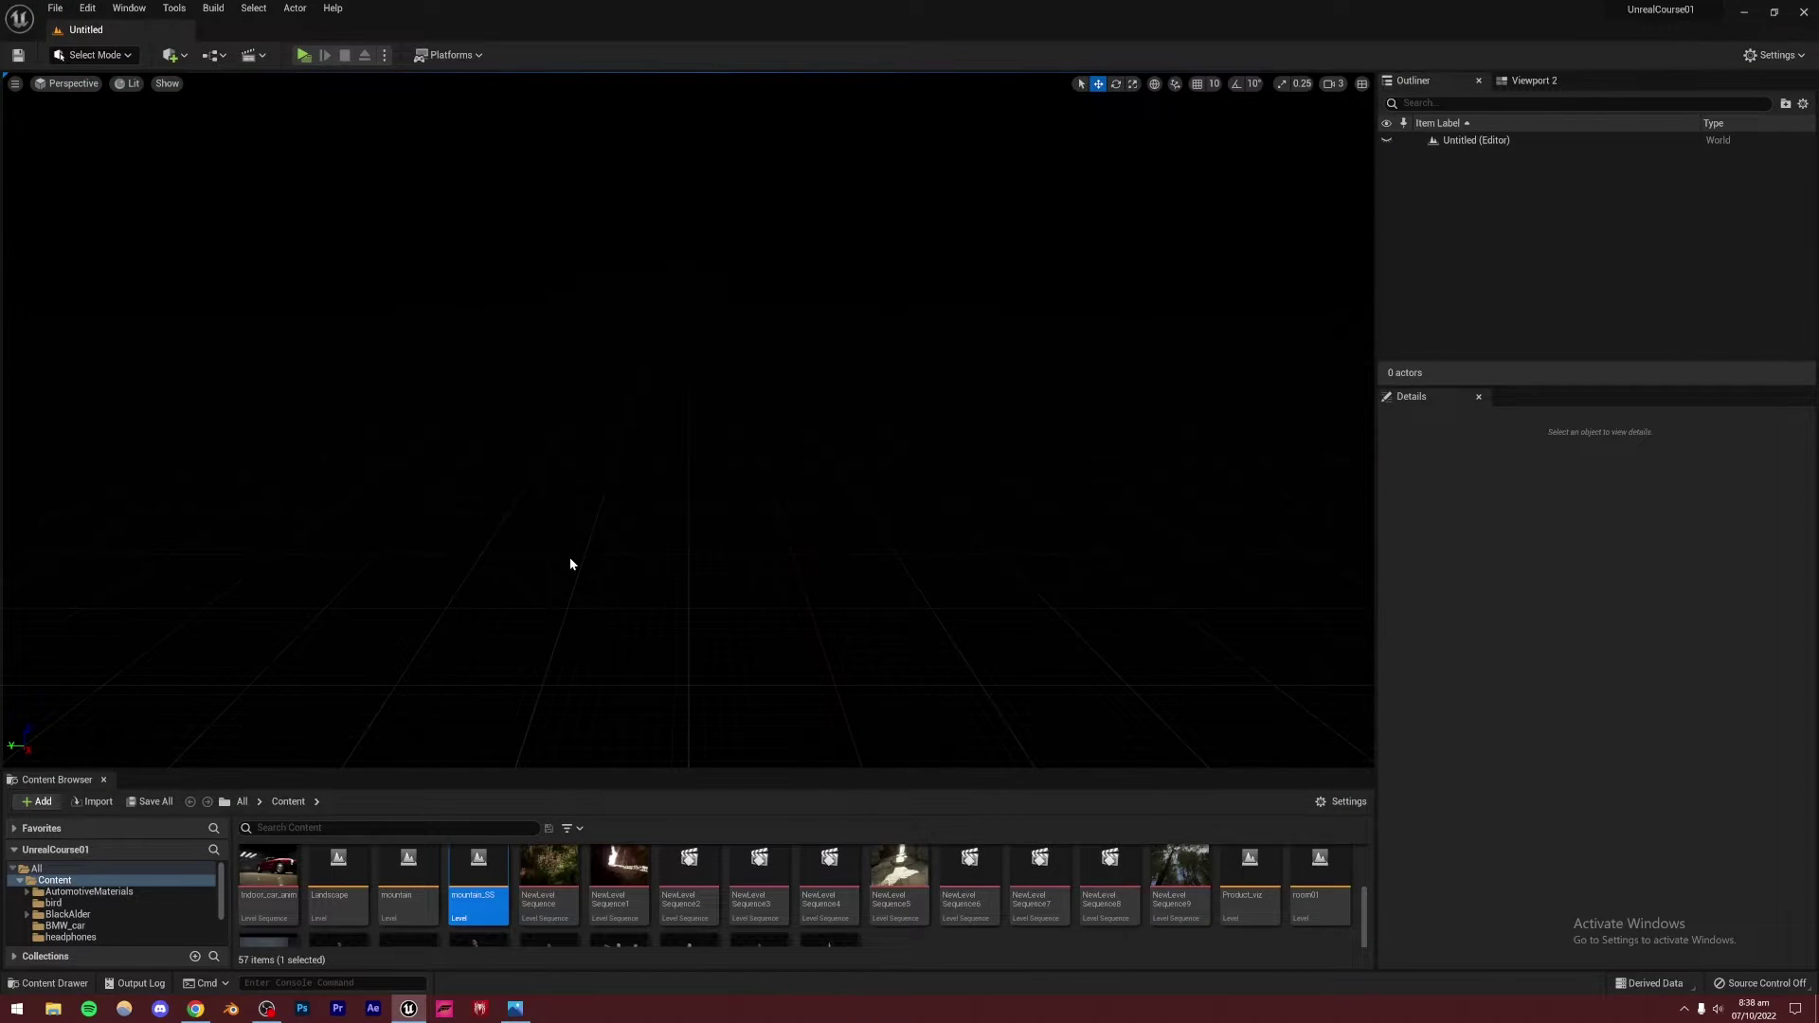
Save the new level in the Content folder as cave_dancingman
key("ctrl+s")
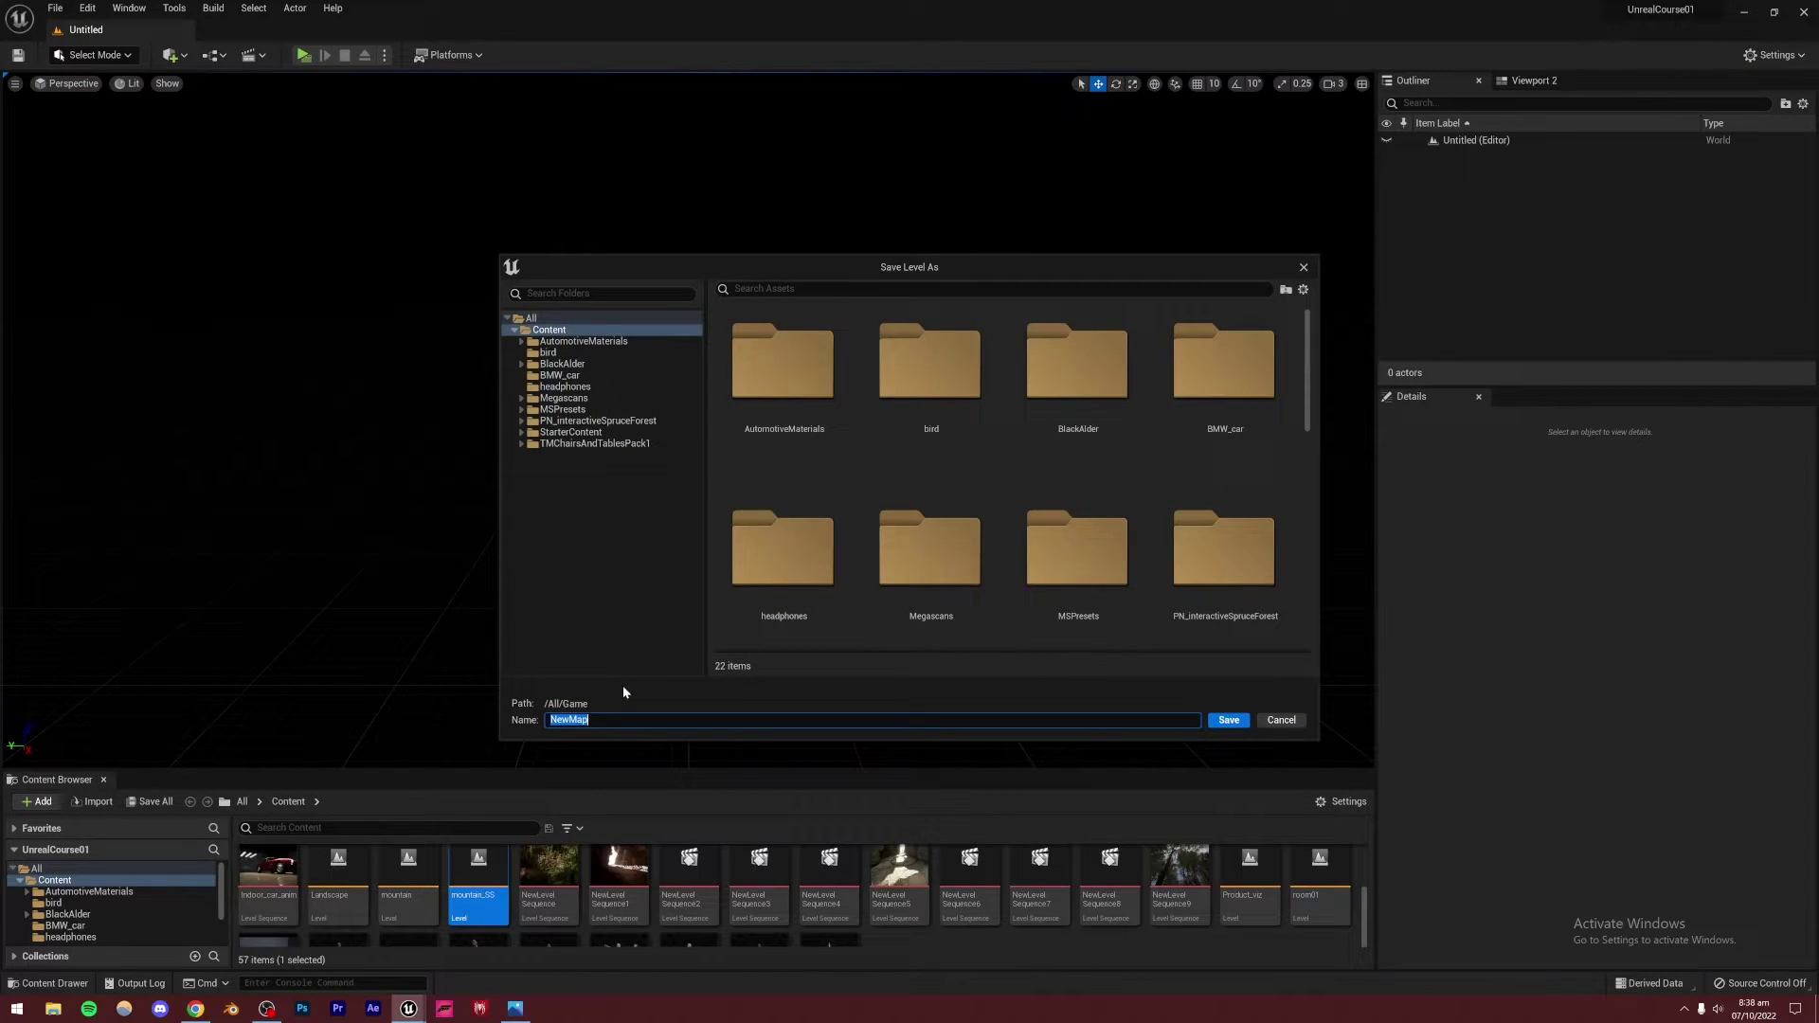
type("cave_dancingman")
key("Return")
Find the cave_dancingman level in the Content folder and rename it cave_dancingmanSS
scroll(545, 909, "down", 1)
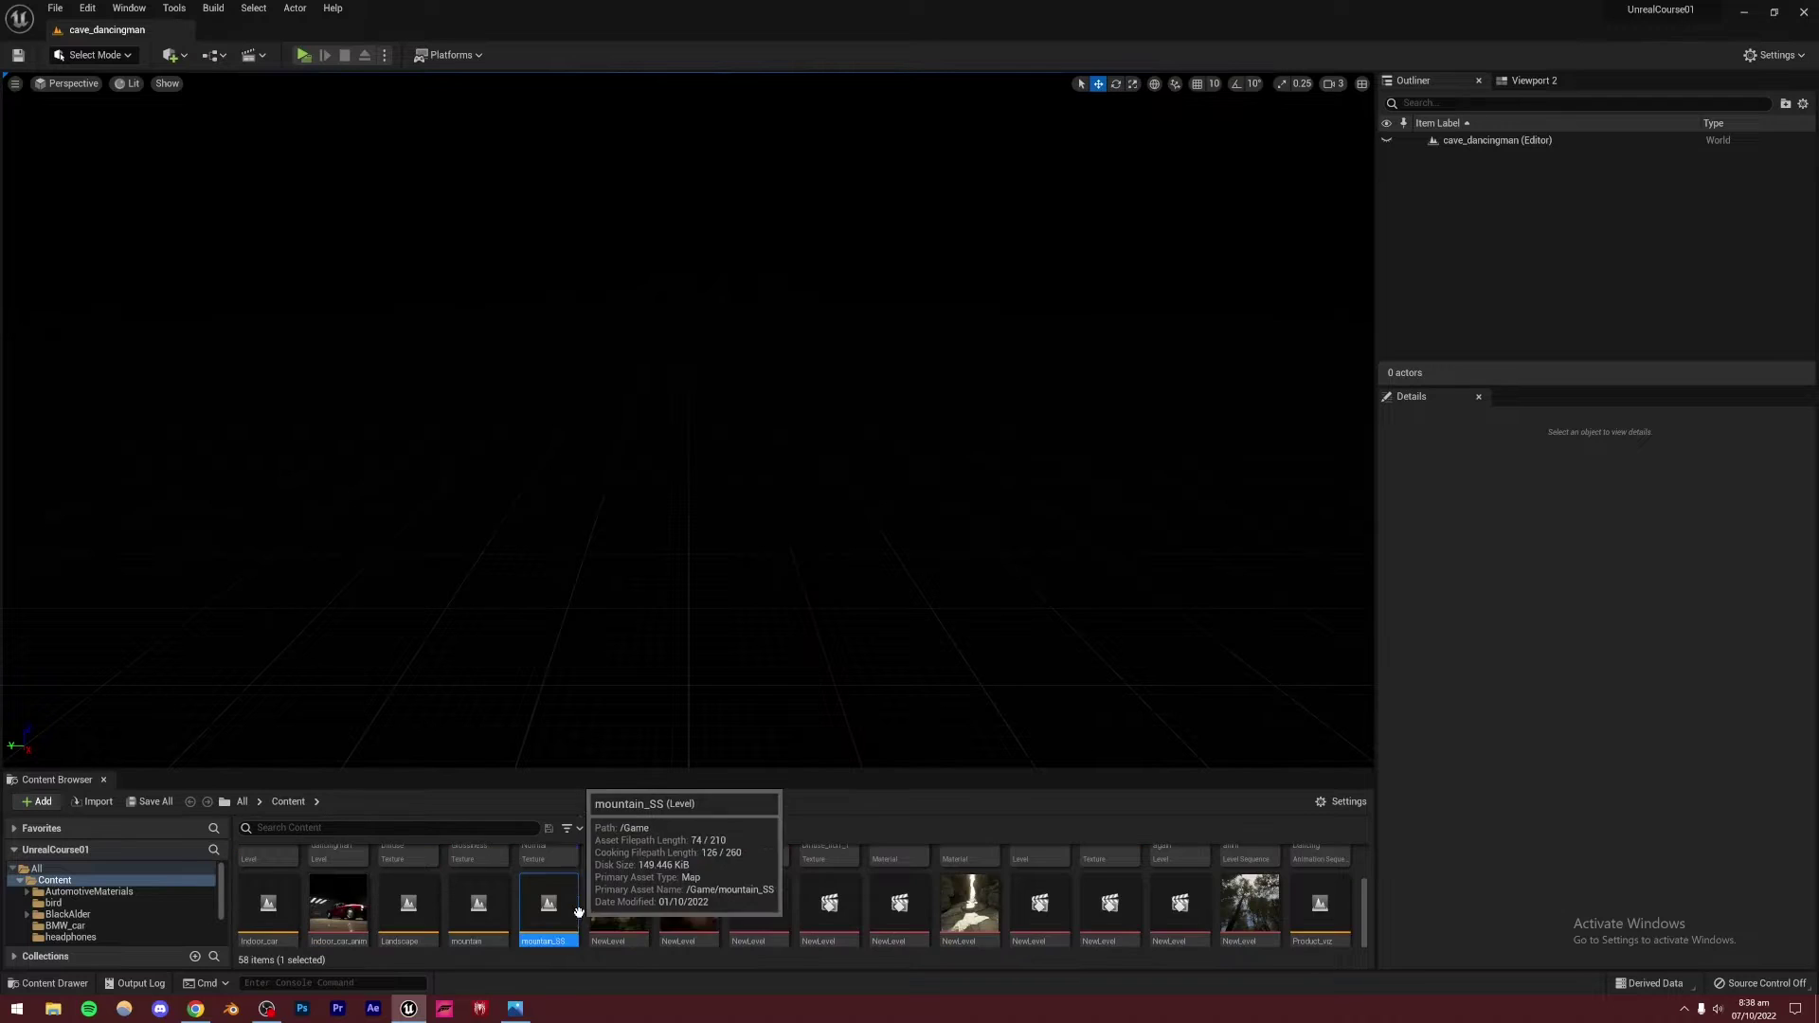
scroll(512, 909, "up", 3)
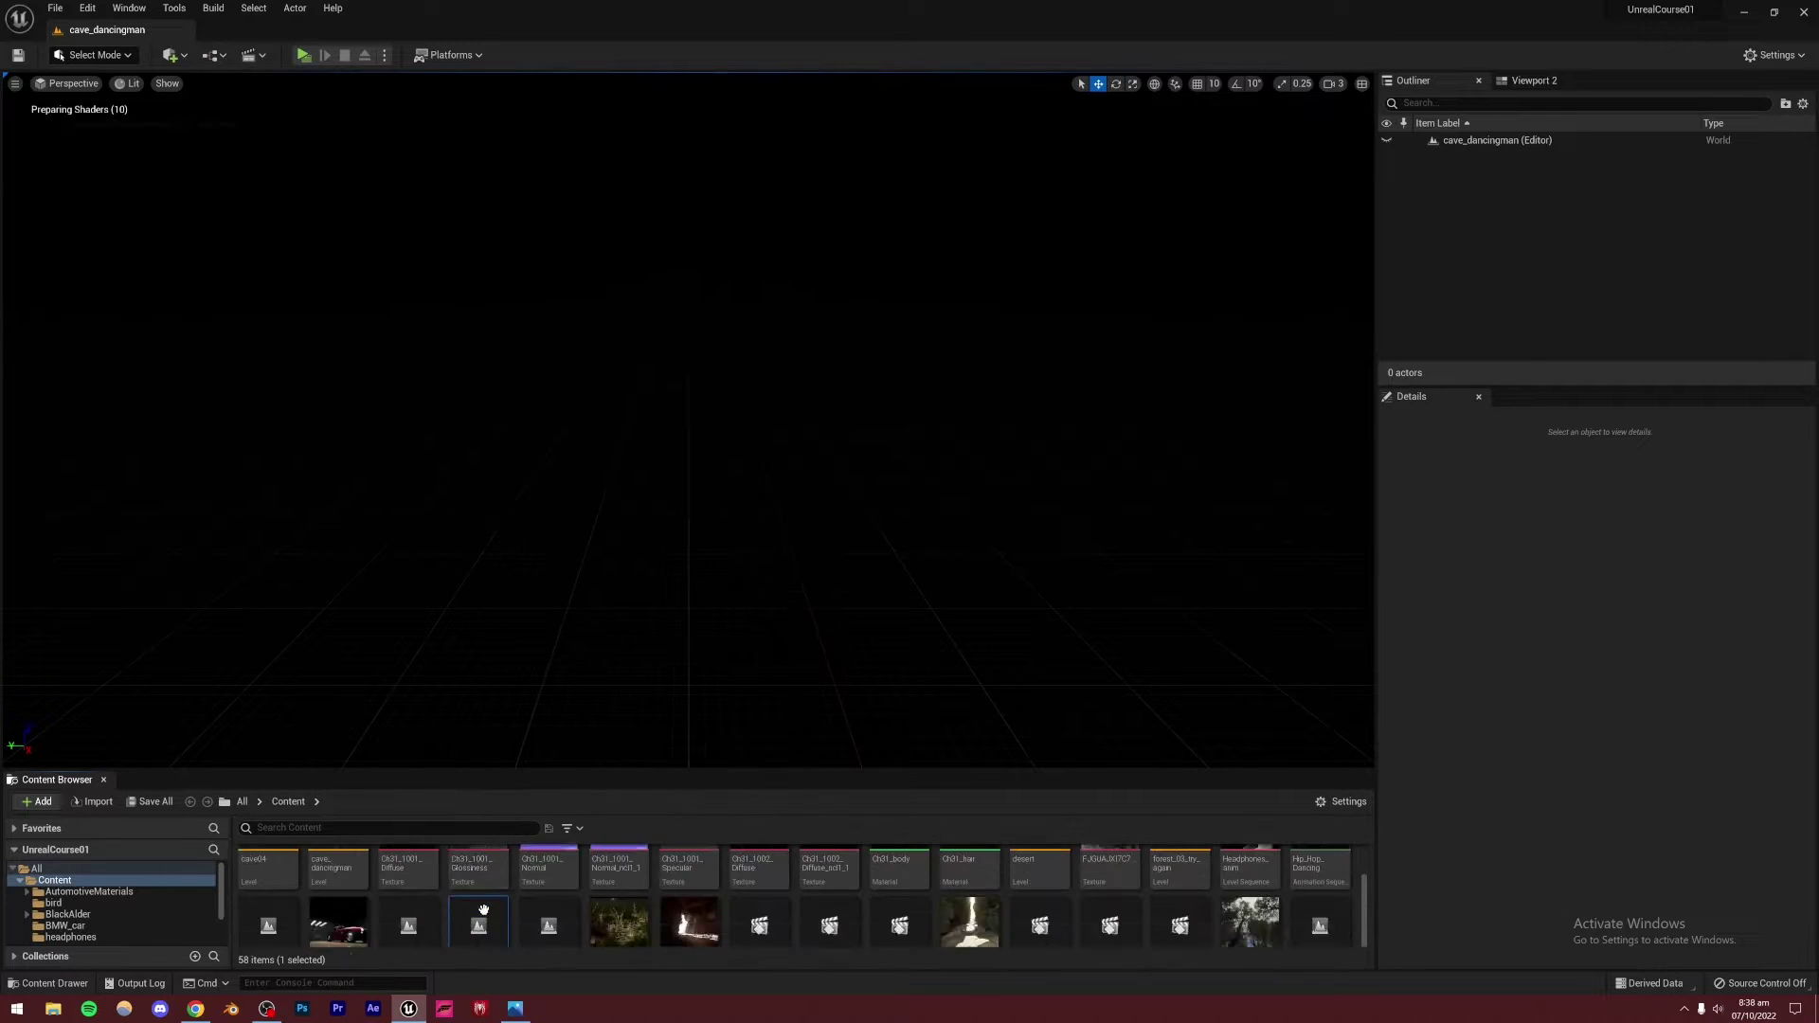
right_click(341, 895)
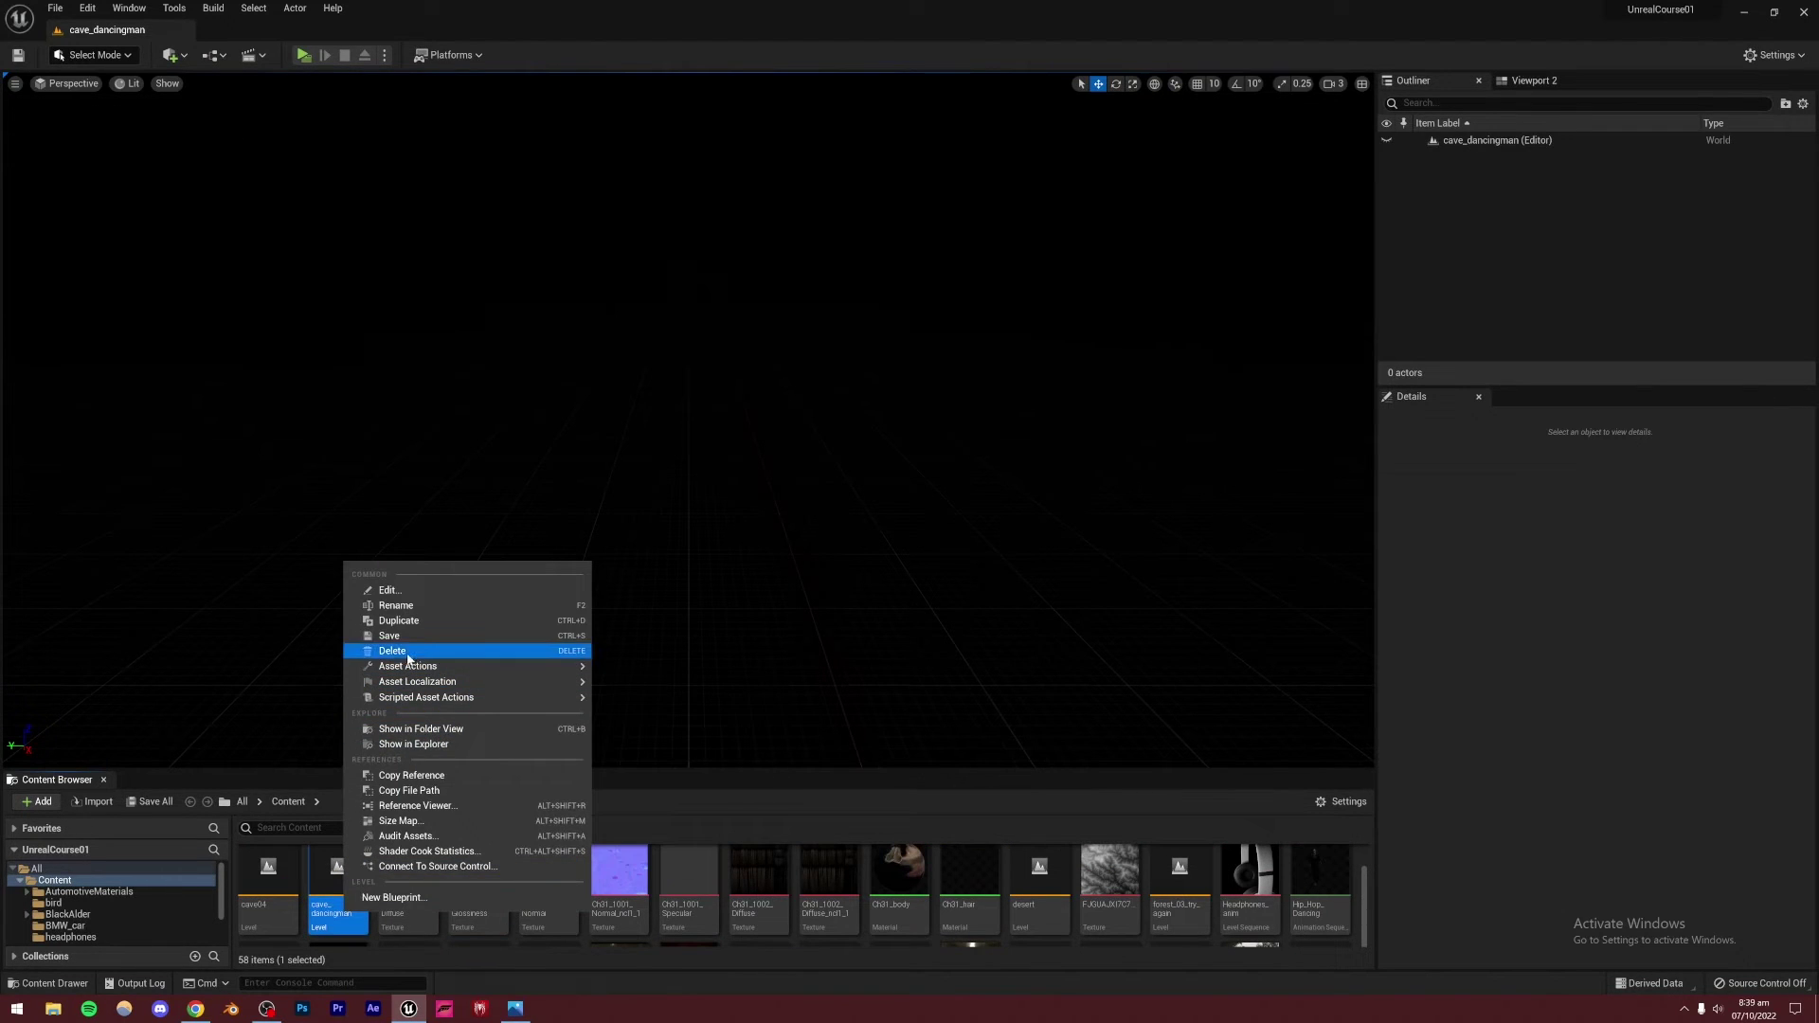
left_click(402, 607)
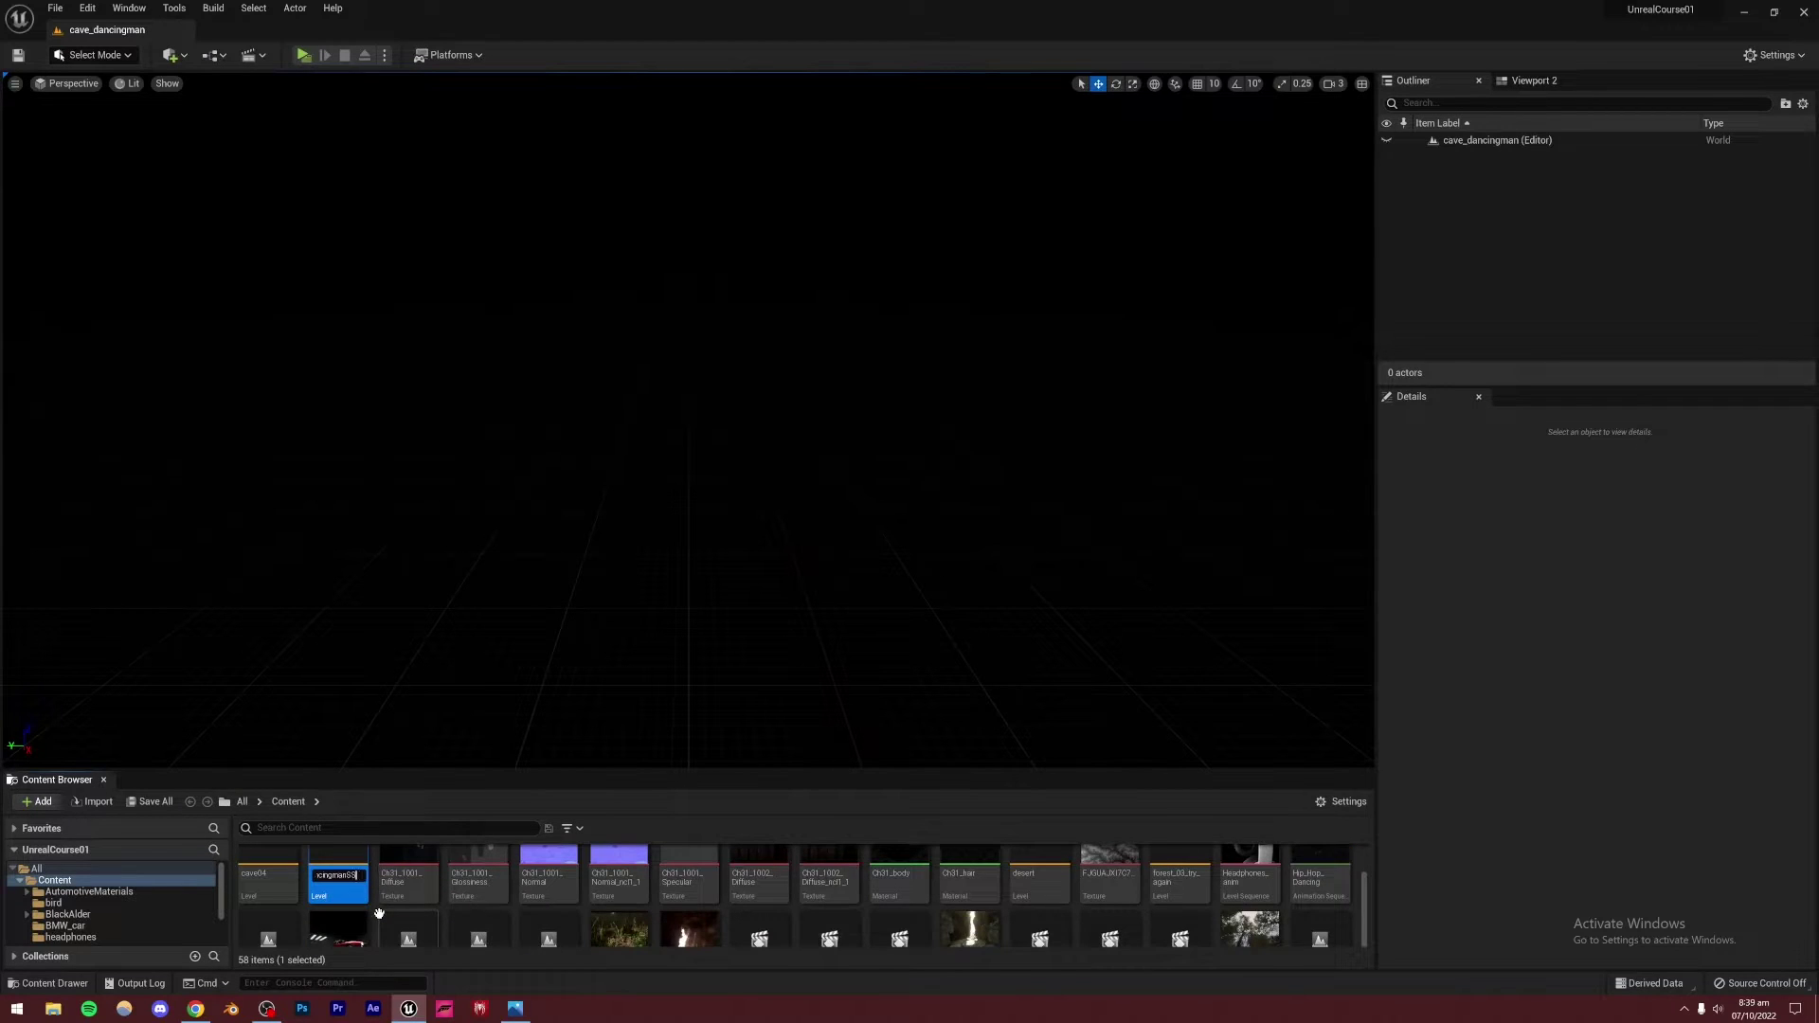
type("SS")
key("Return")
Use the Env. Light Mixer to add a sky light, directional light, sky atmosphere, volumetric cloud and height fog to the level
left_click(131, 10)
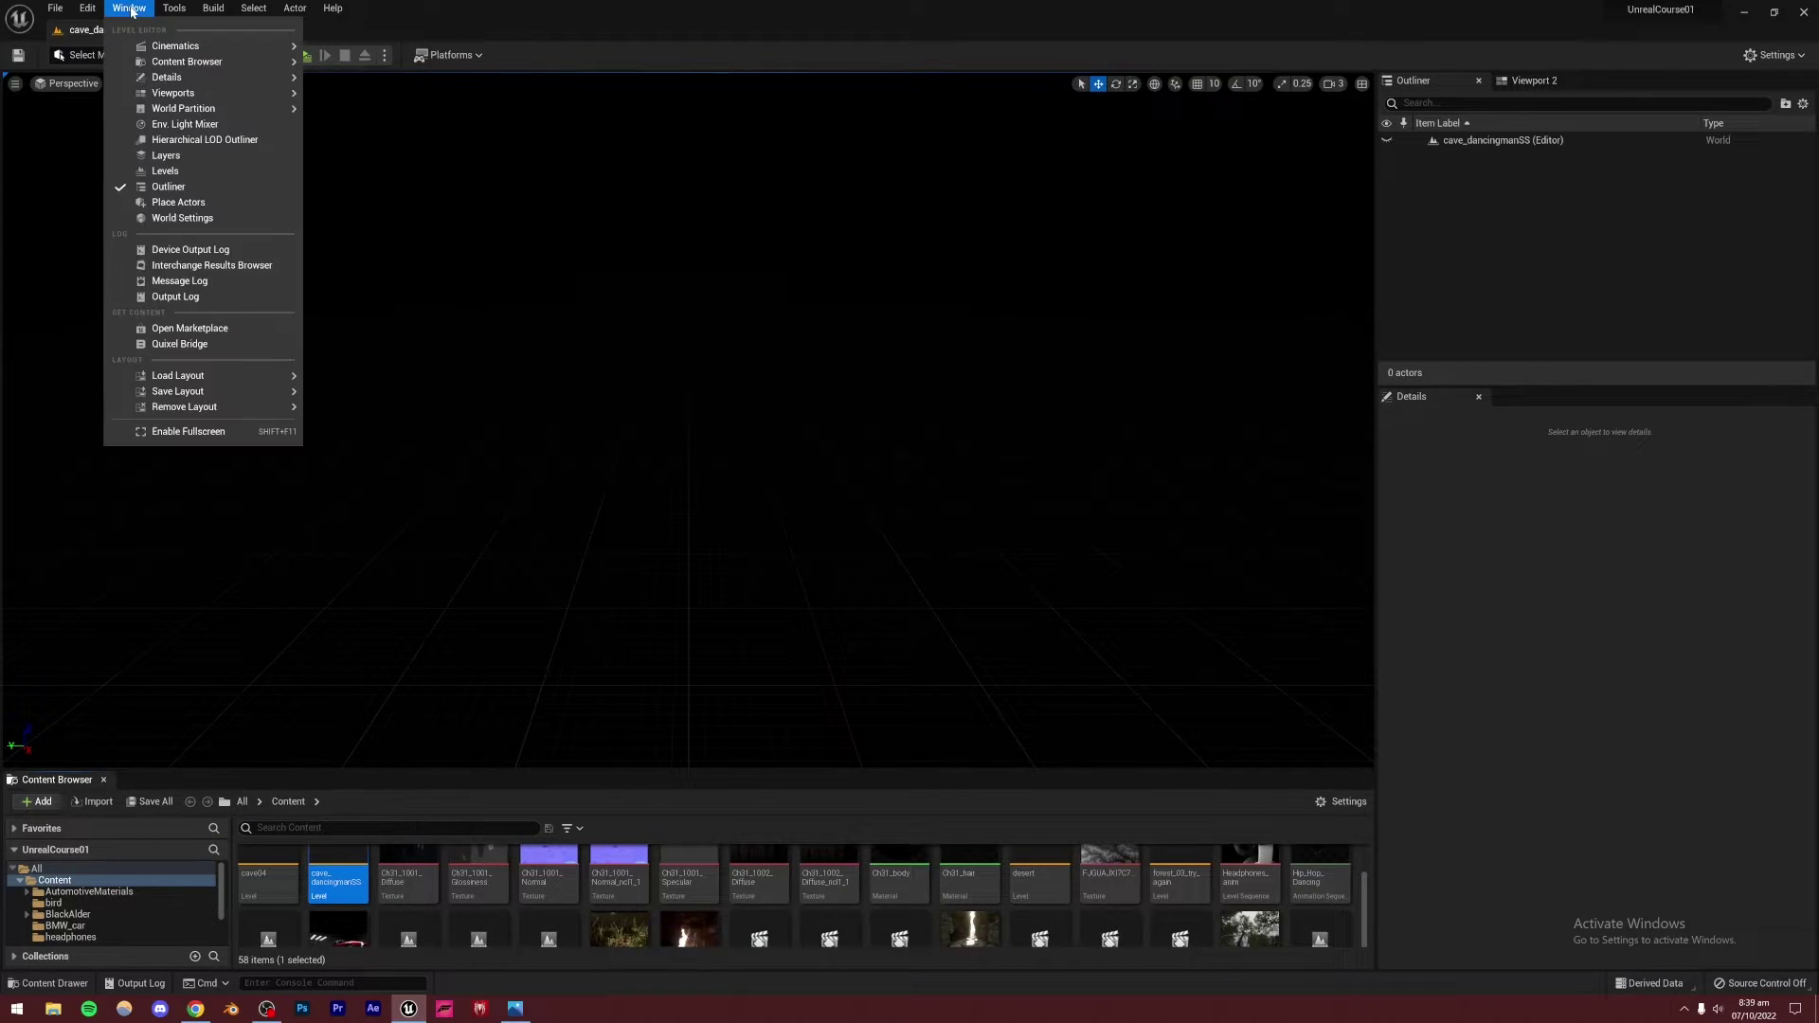
left_click(171, 121)
left_click(1037, 449)
left_click(1037, 449)
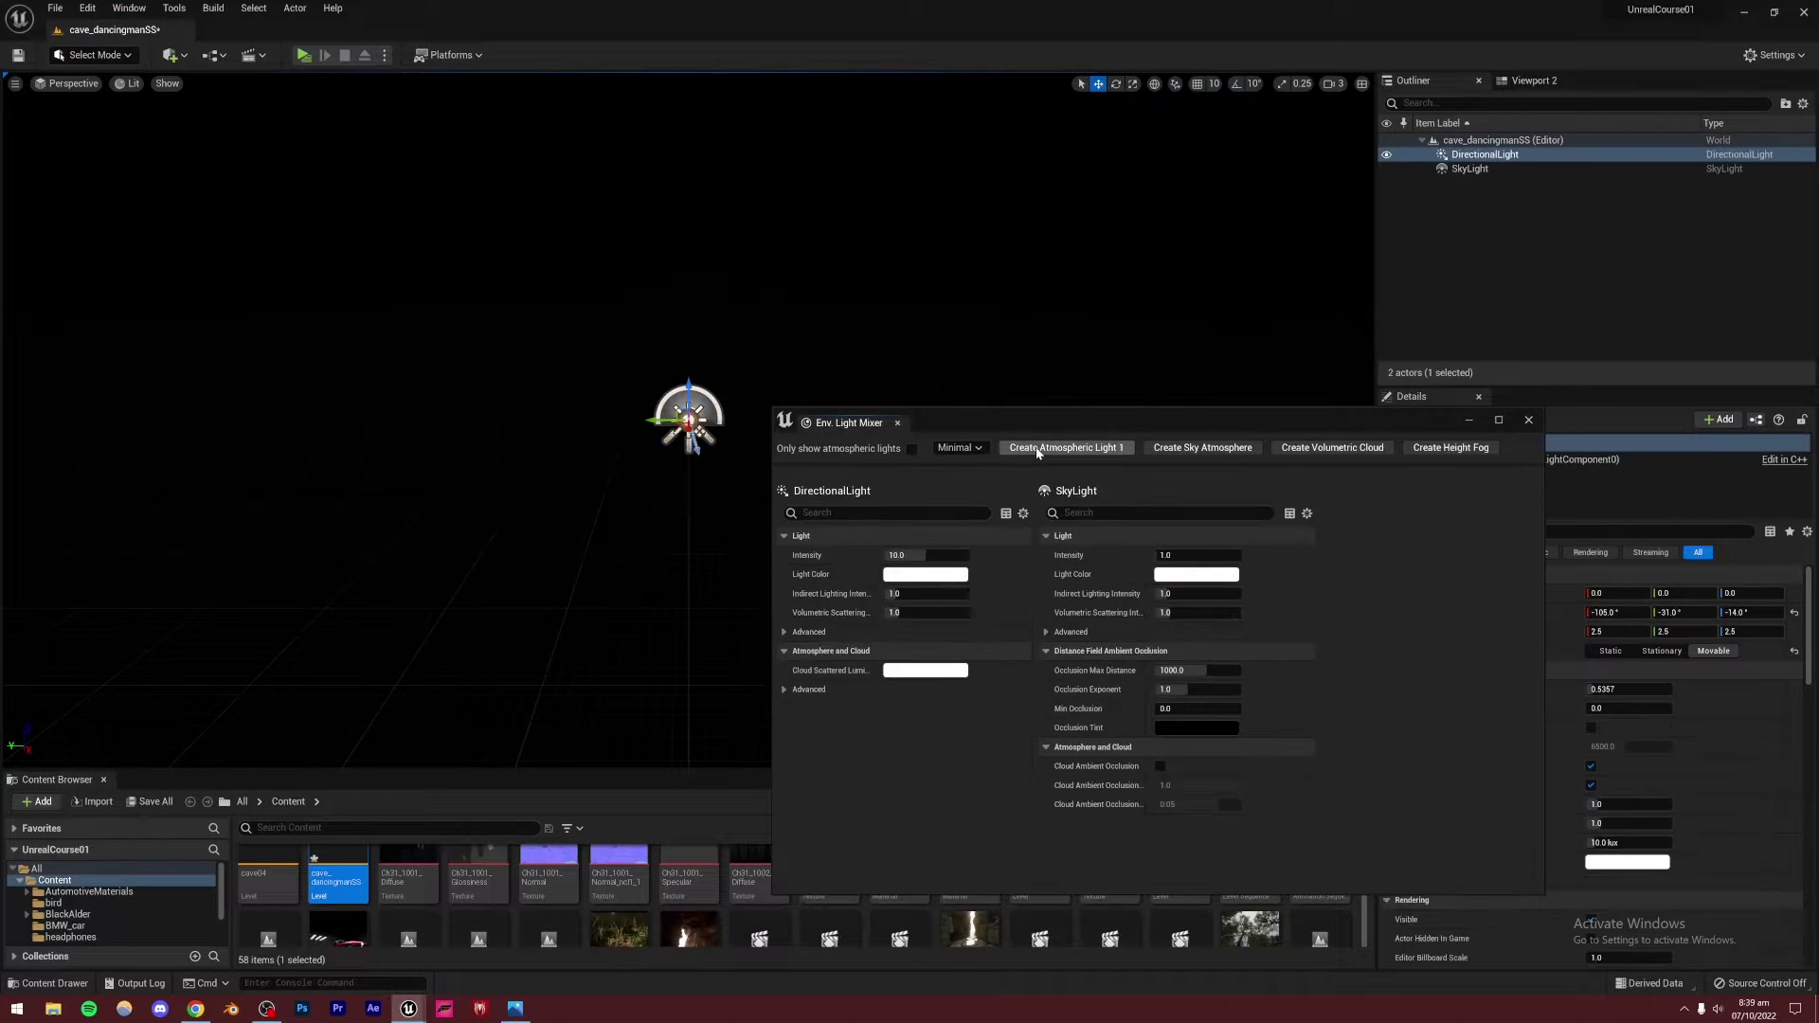
left_click(1189, 447)
left_click(1189, 447)
left_click(1189, 447)
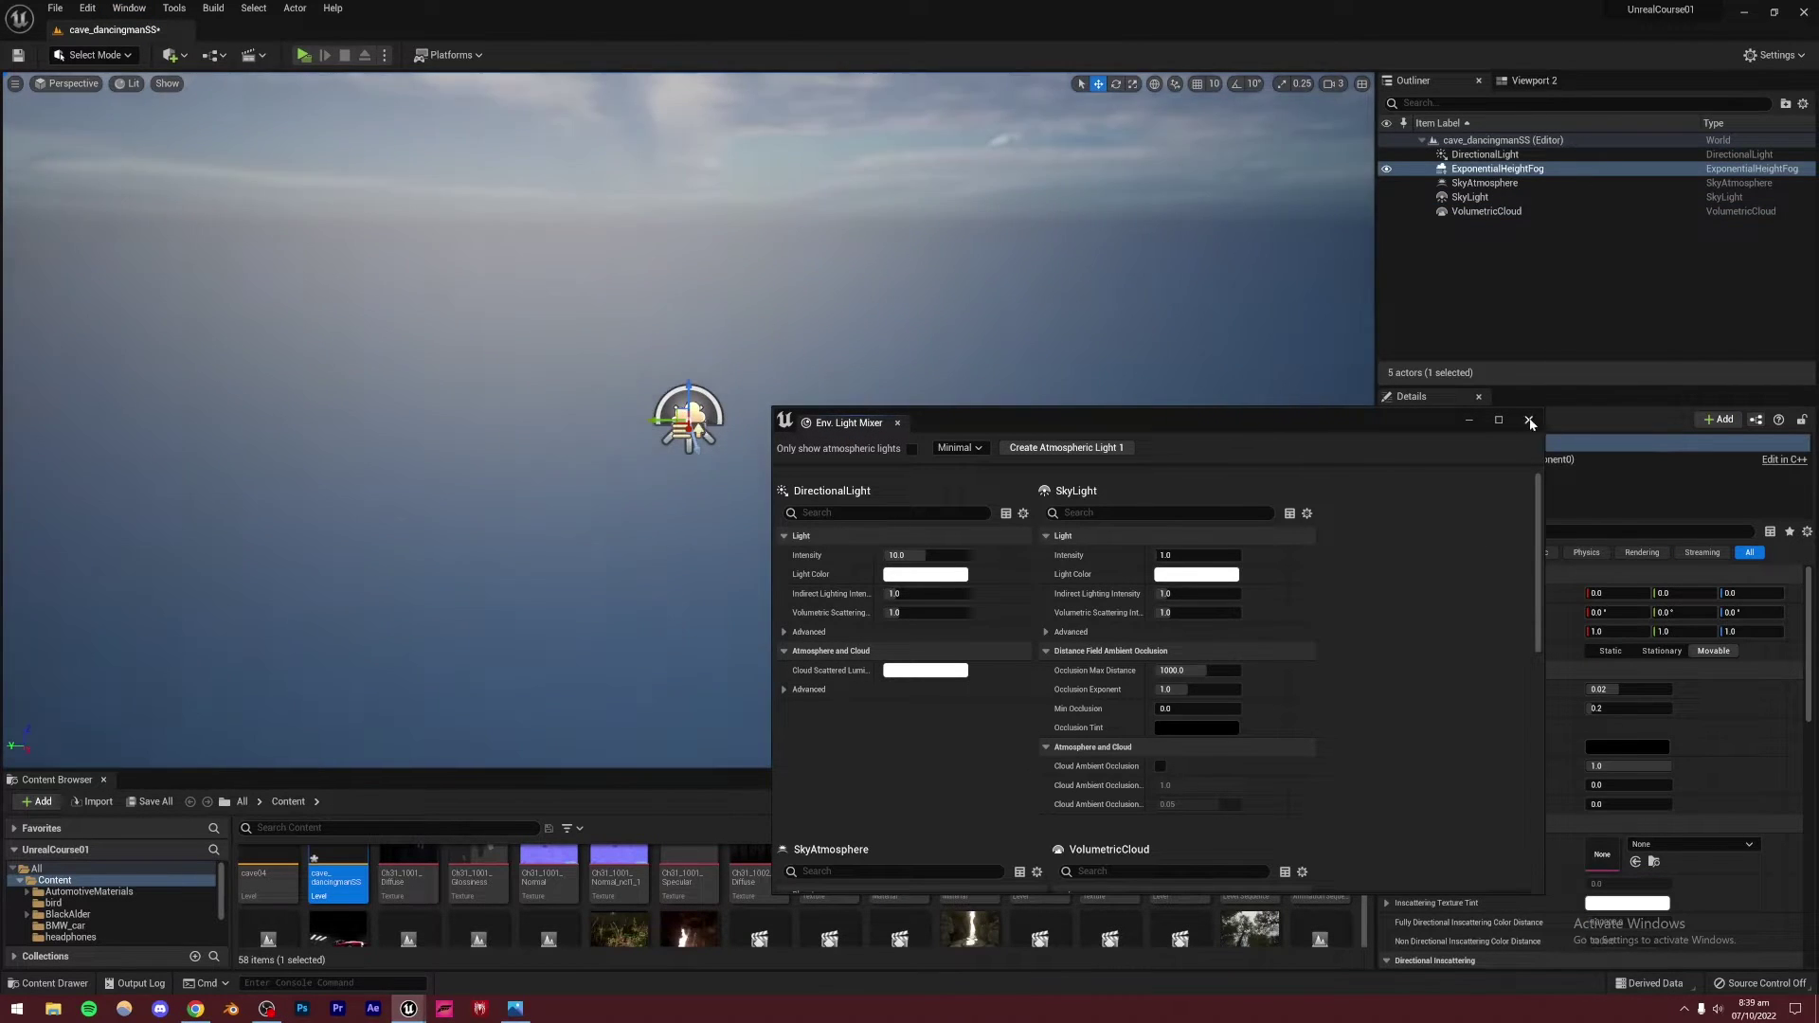
left_click(1528, 420)
Add a cube shape to the level near the world origin
right_click_drag(859, 512, 891, 558)
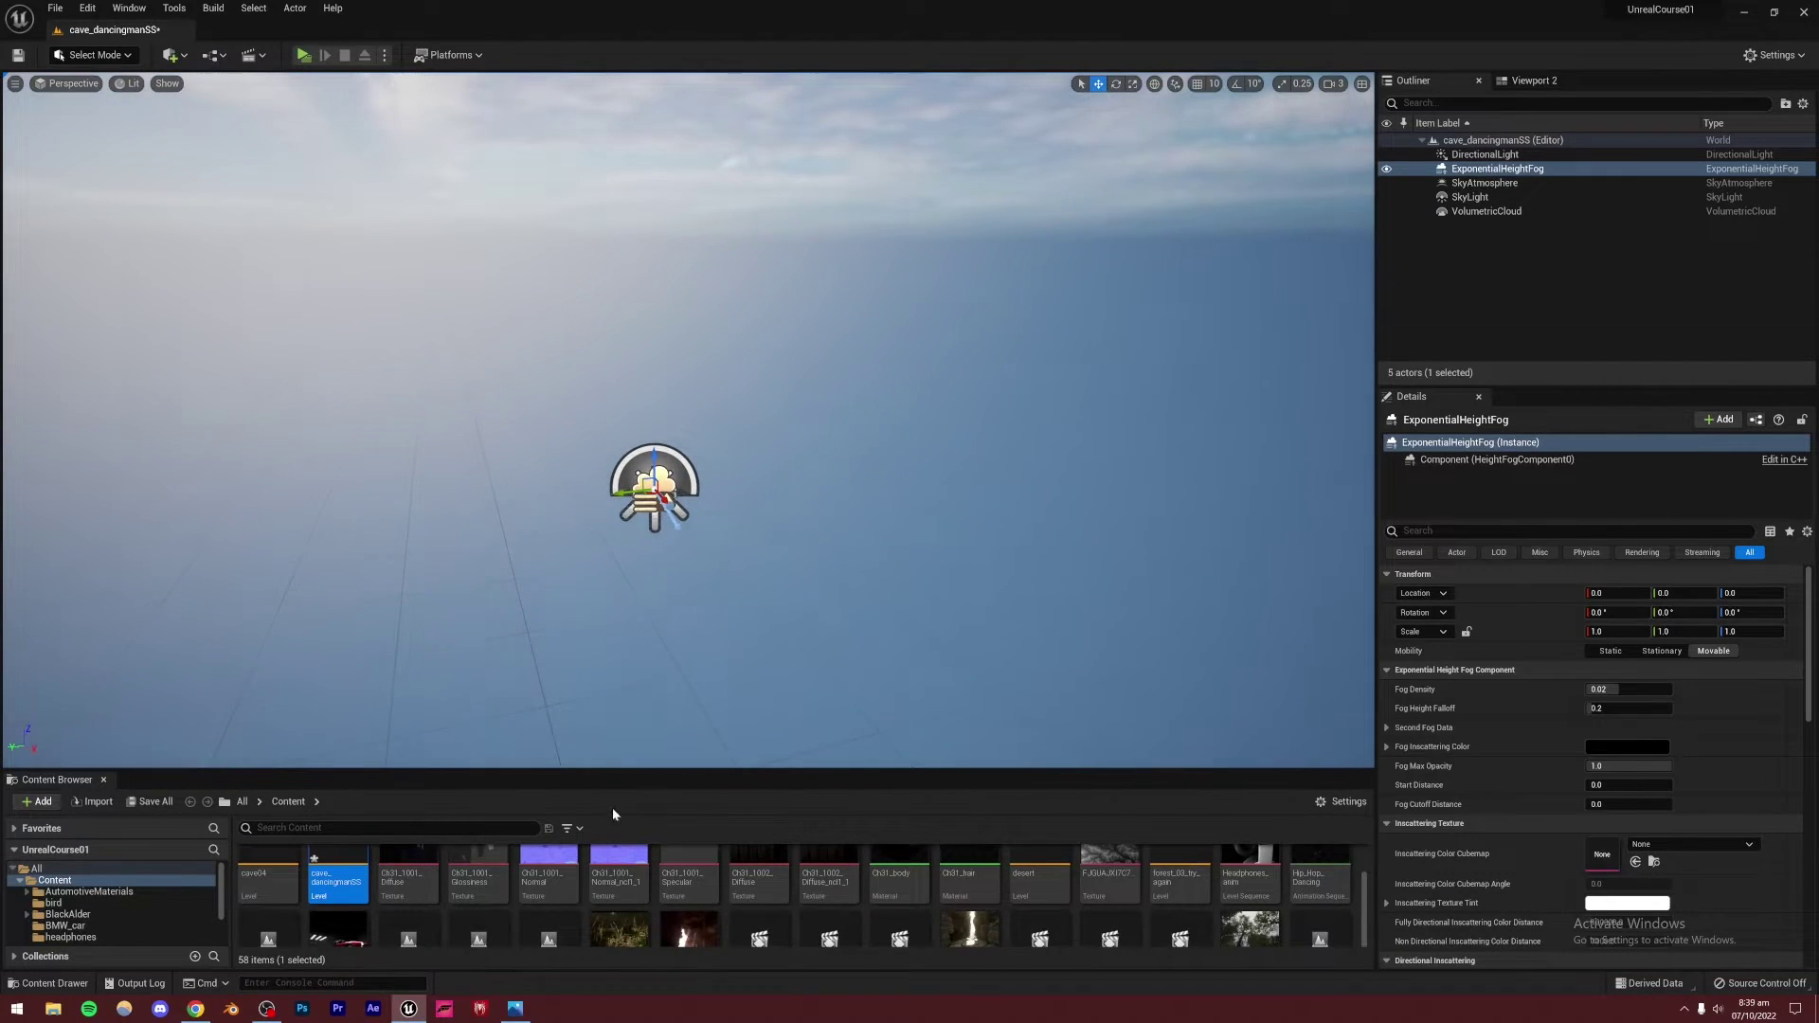
left_click(172, 55)
mouse_move(214, 192)
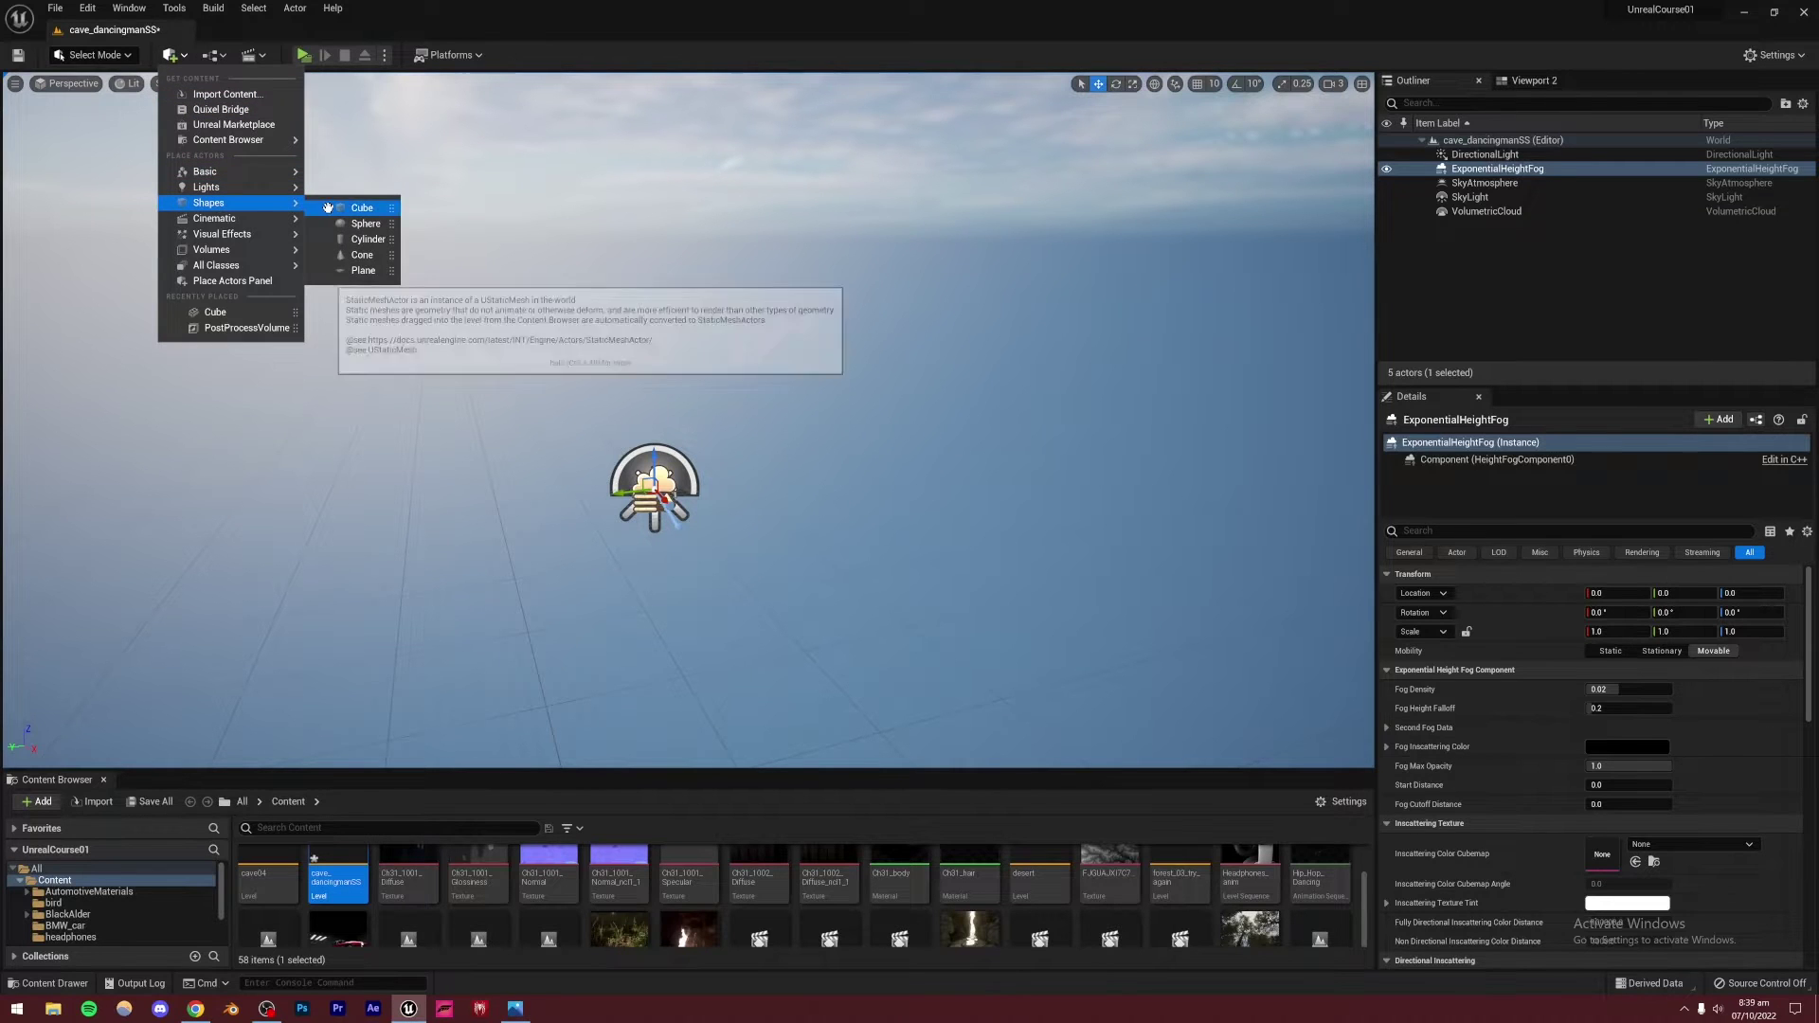
left_click(365, 208)
mouse_move(743, 520)
right_mouse_down()
mouse_move(705, 492)
mouse_move(758, 531)
right_mouse_up()
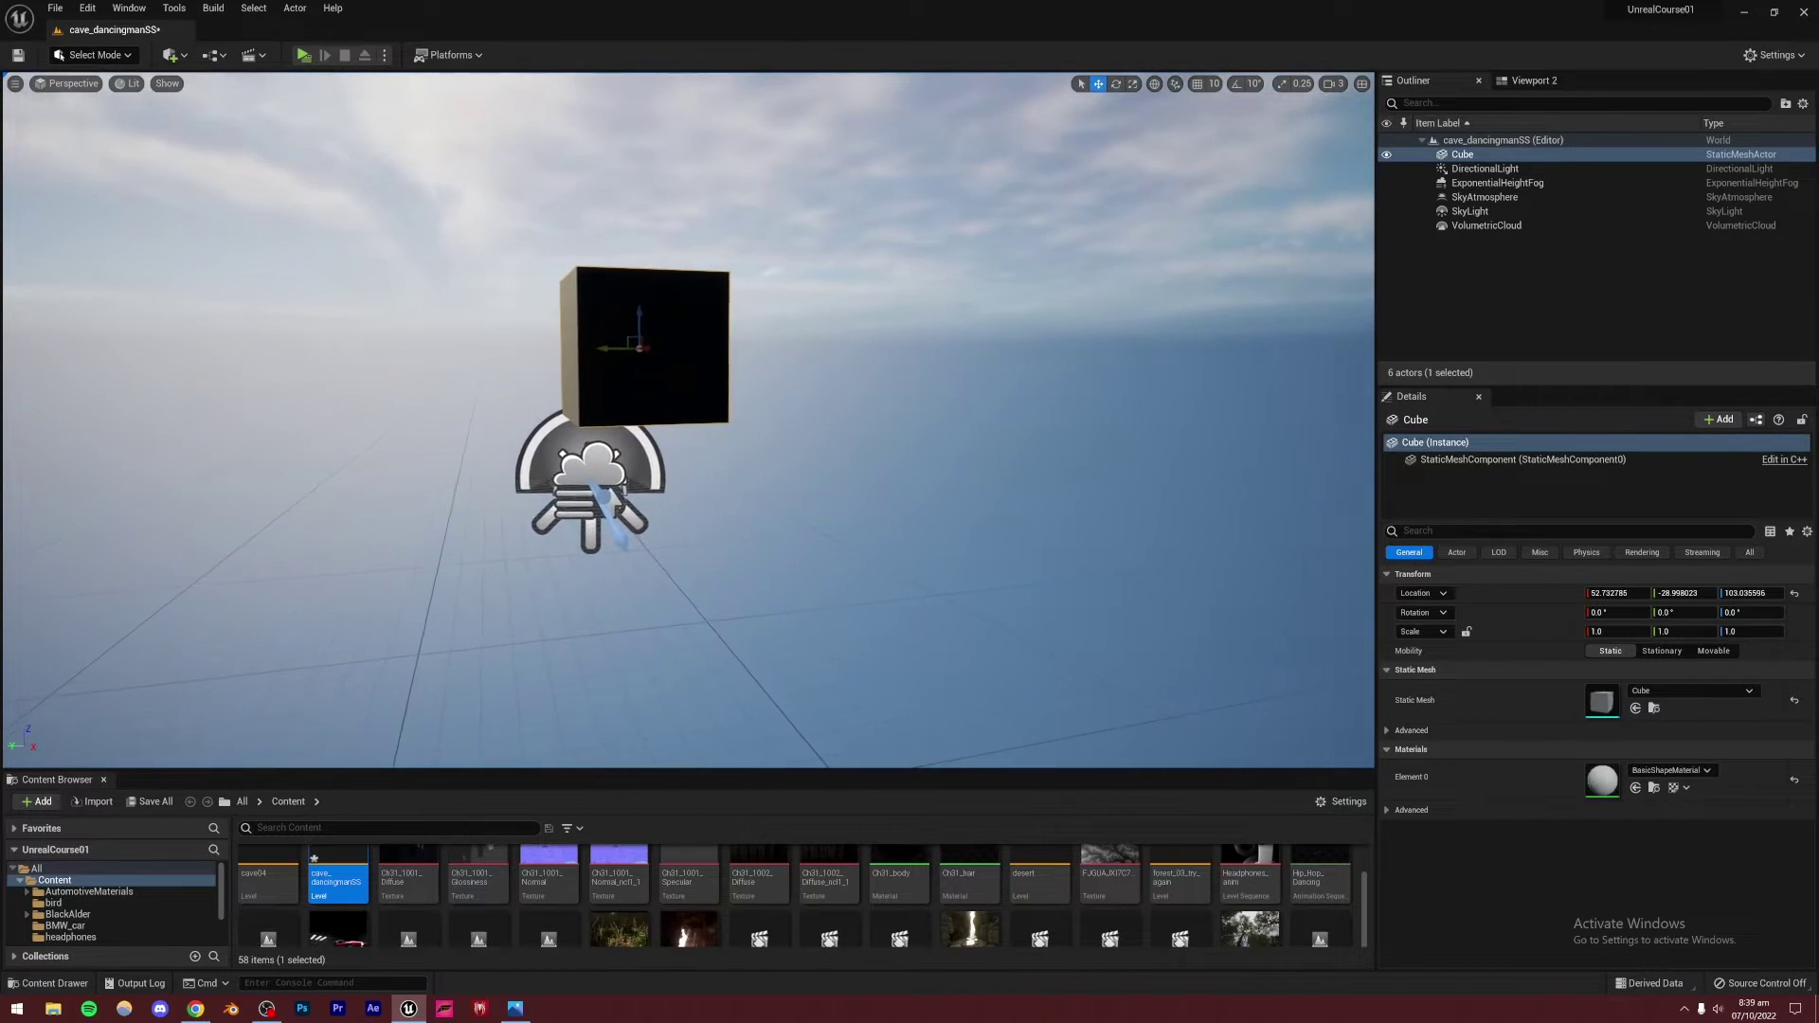
Enable grid, rotation and scale snapping, and lower the cube to about -27 on Z
left_click_drag(637, 314, 637, 464)
key("ctrl+z")
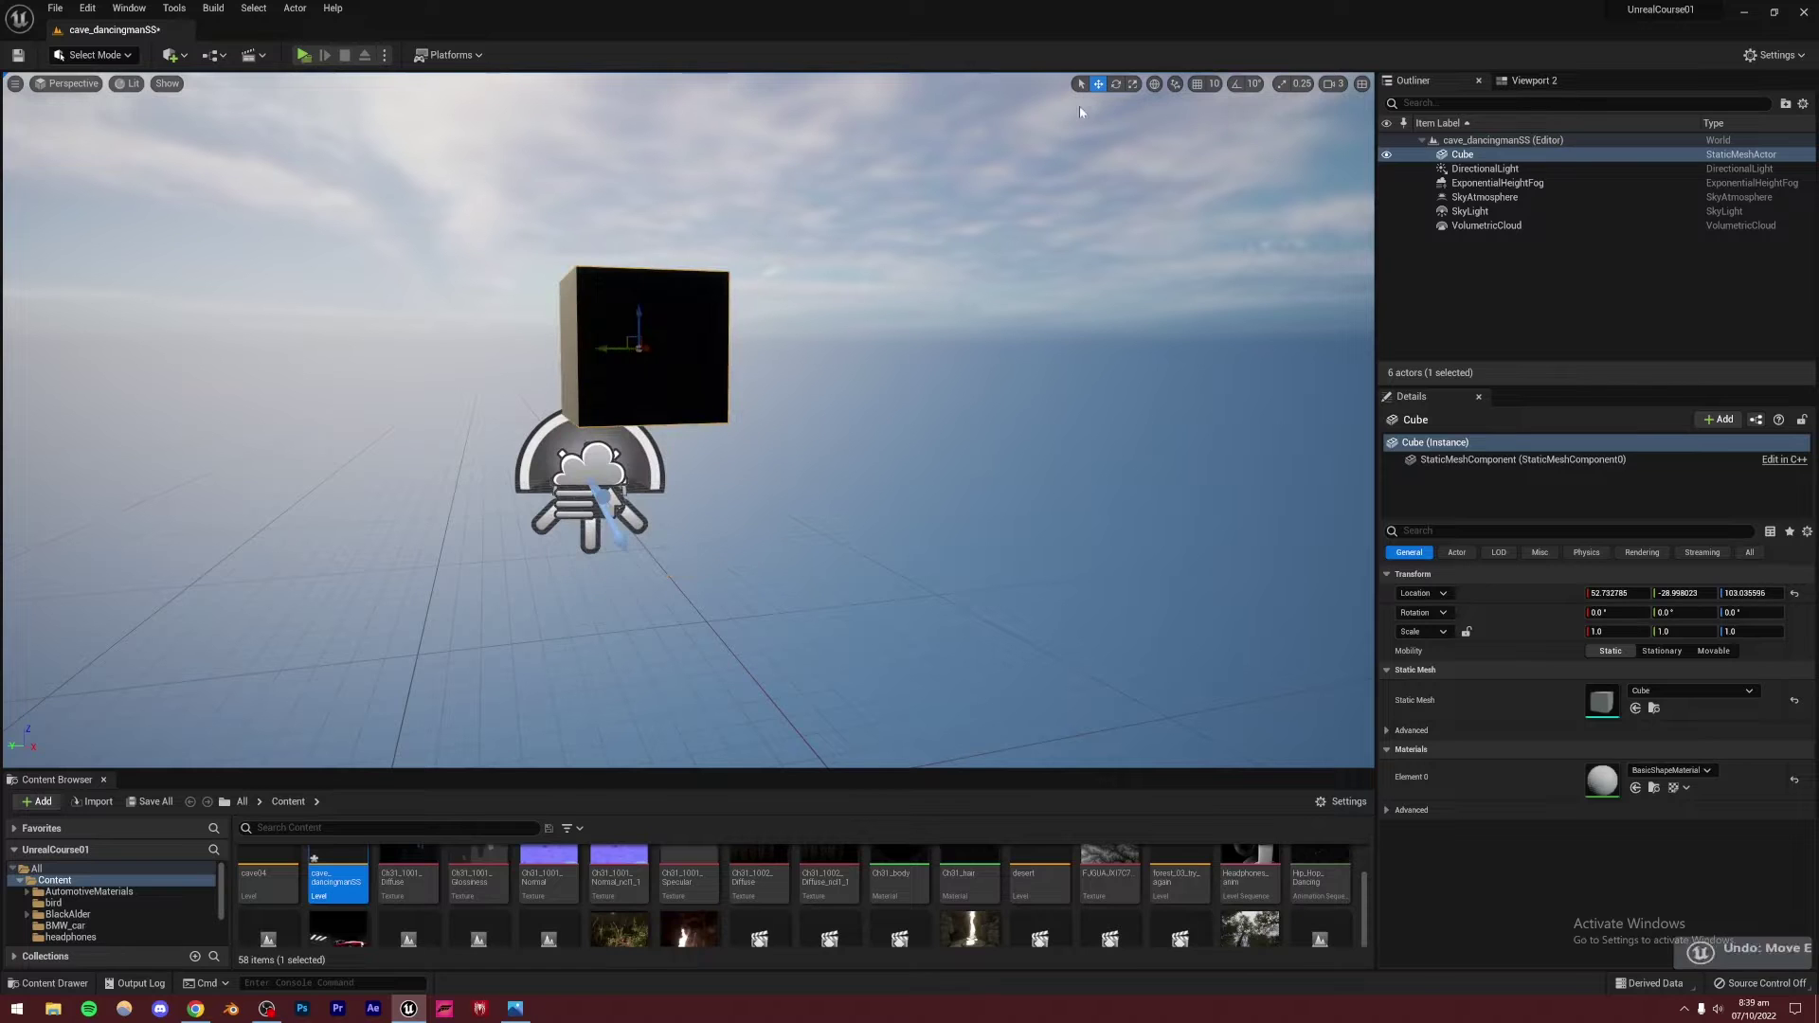
left_click(1197, 84)
left_click(1236, 84)
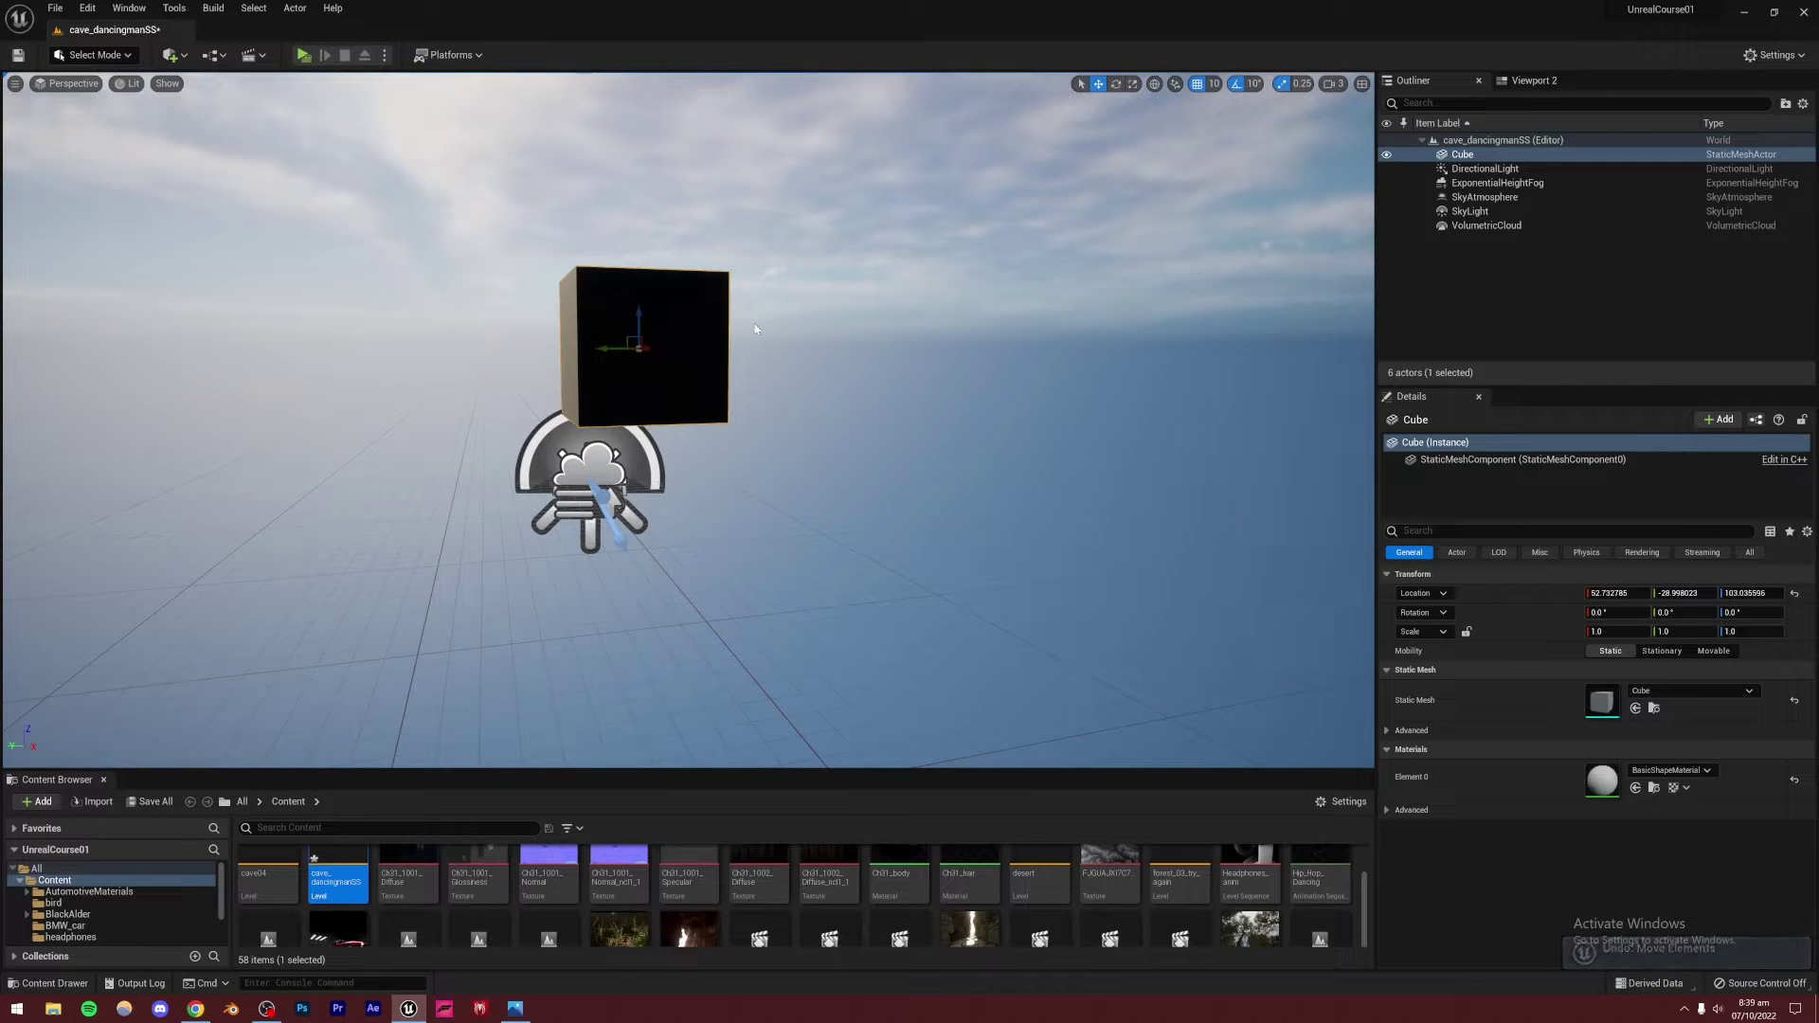
left_click_drag(636, 310, 636, 488)
right_click_drag(636, 488, 607, 521)
Scale the cube to 15.5 on X and Y to form a ground slab, and check it against the cave fantasy.PNG reference
mouse_move(995, 194)
right_mouse_down()
mouse_move(1004, 237)
mouse_move(995, 193)
right_mouse_up()
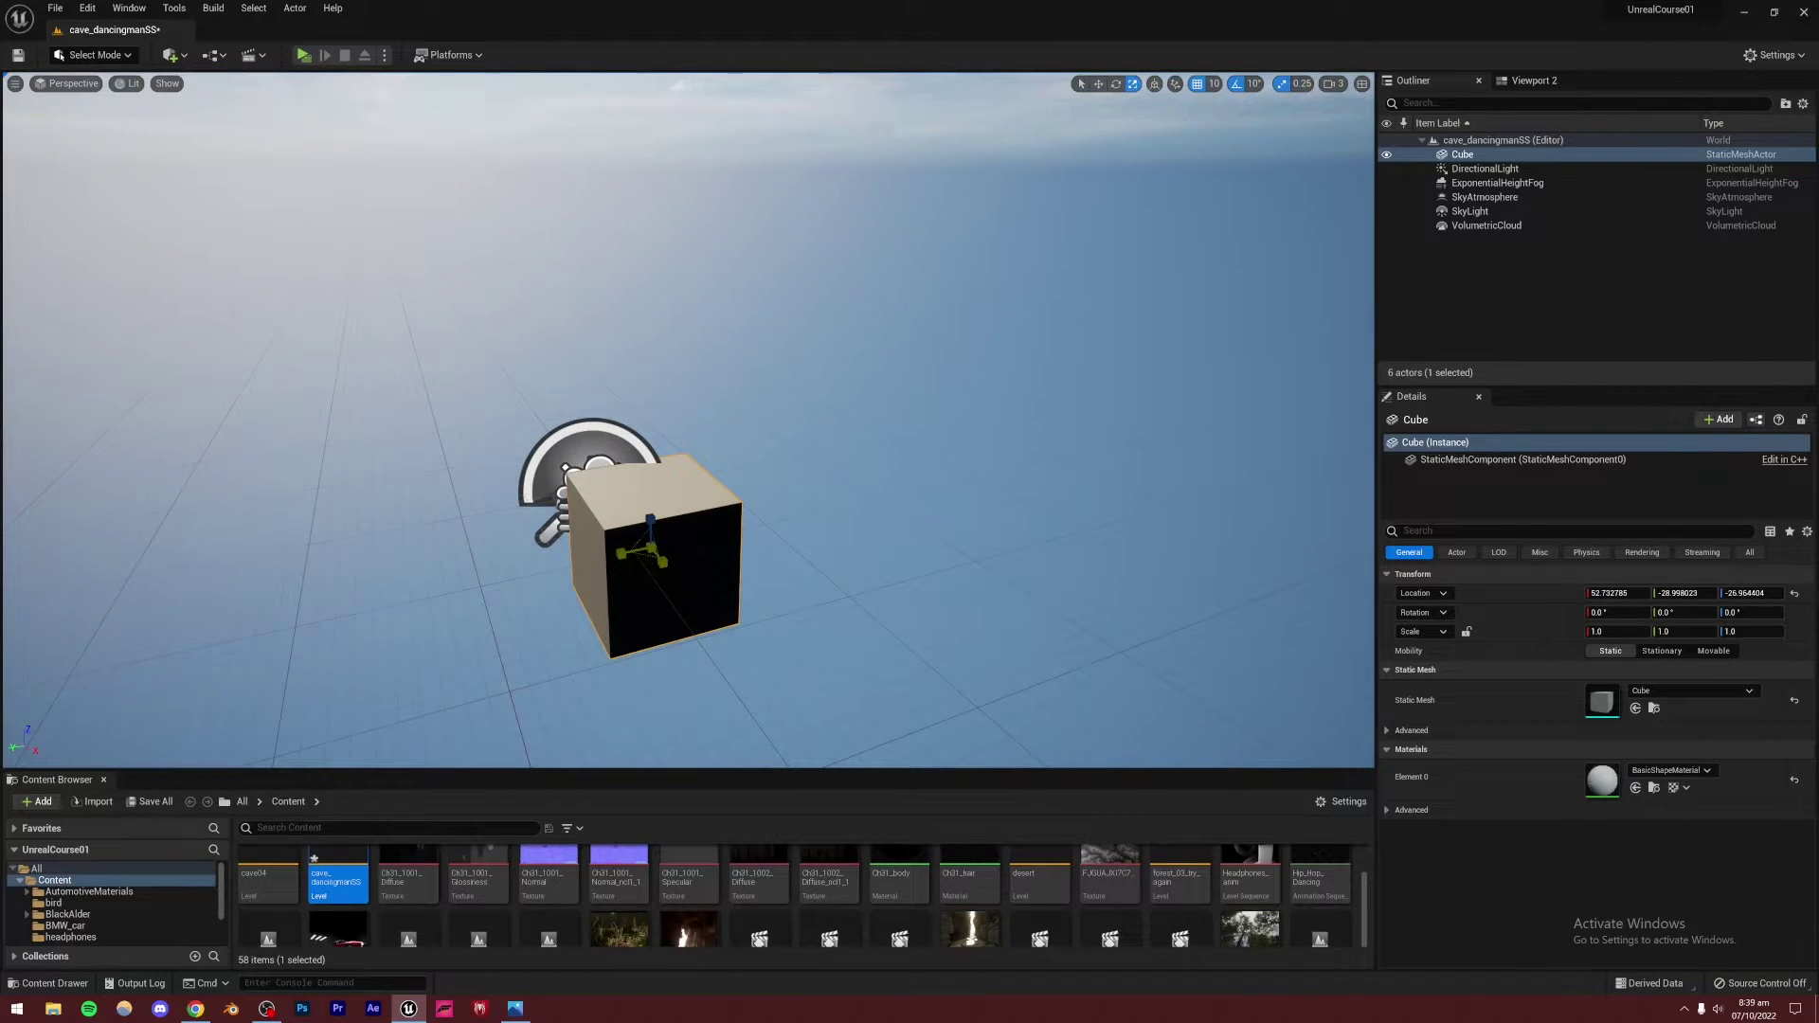
left_click_drag(642, 555, 767, 519)
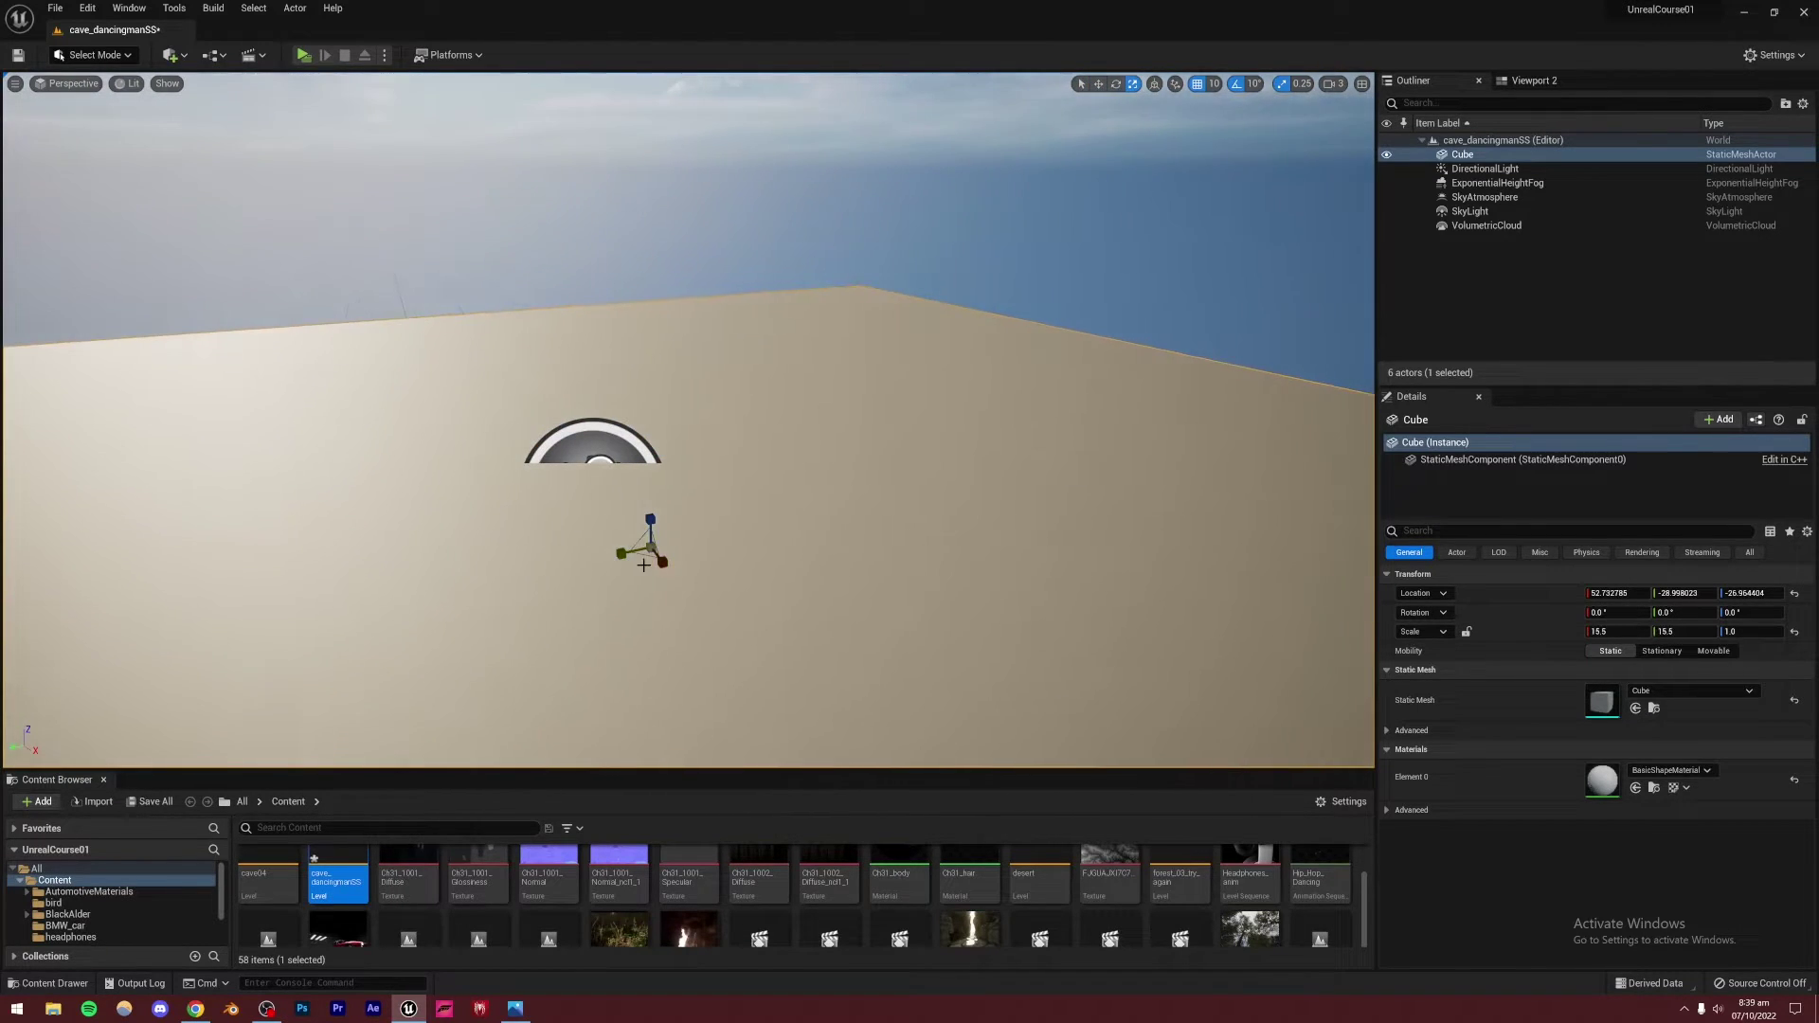
left_click(514, 1007)
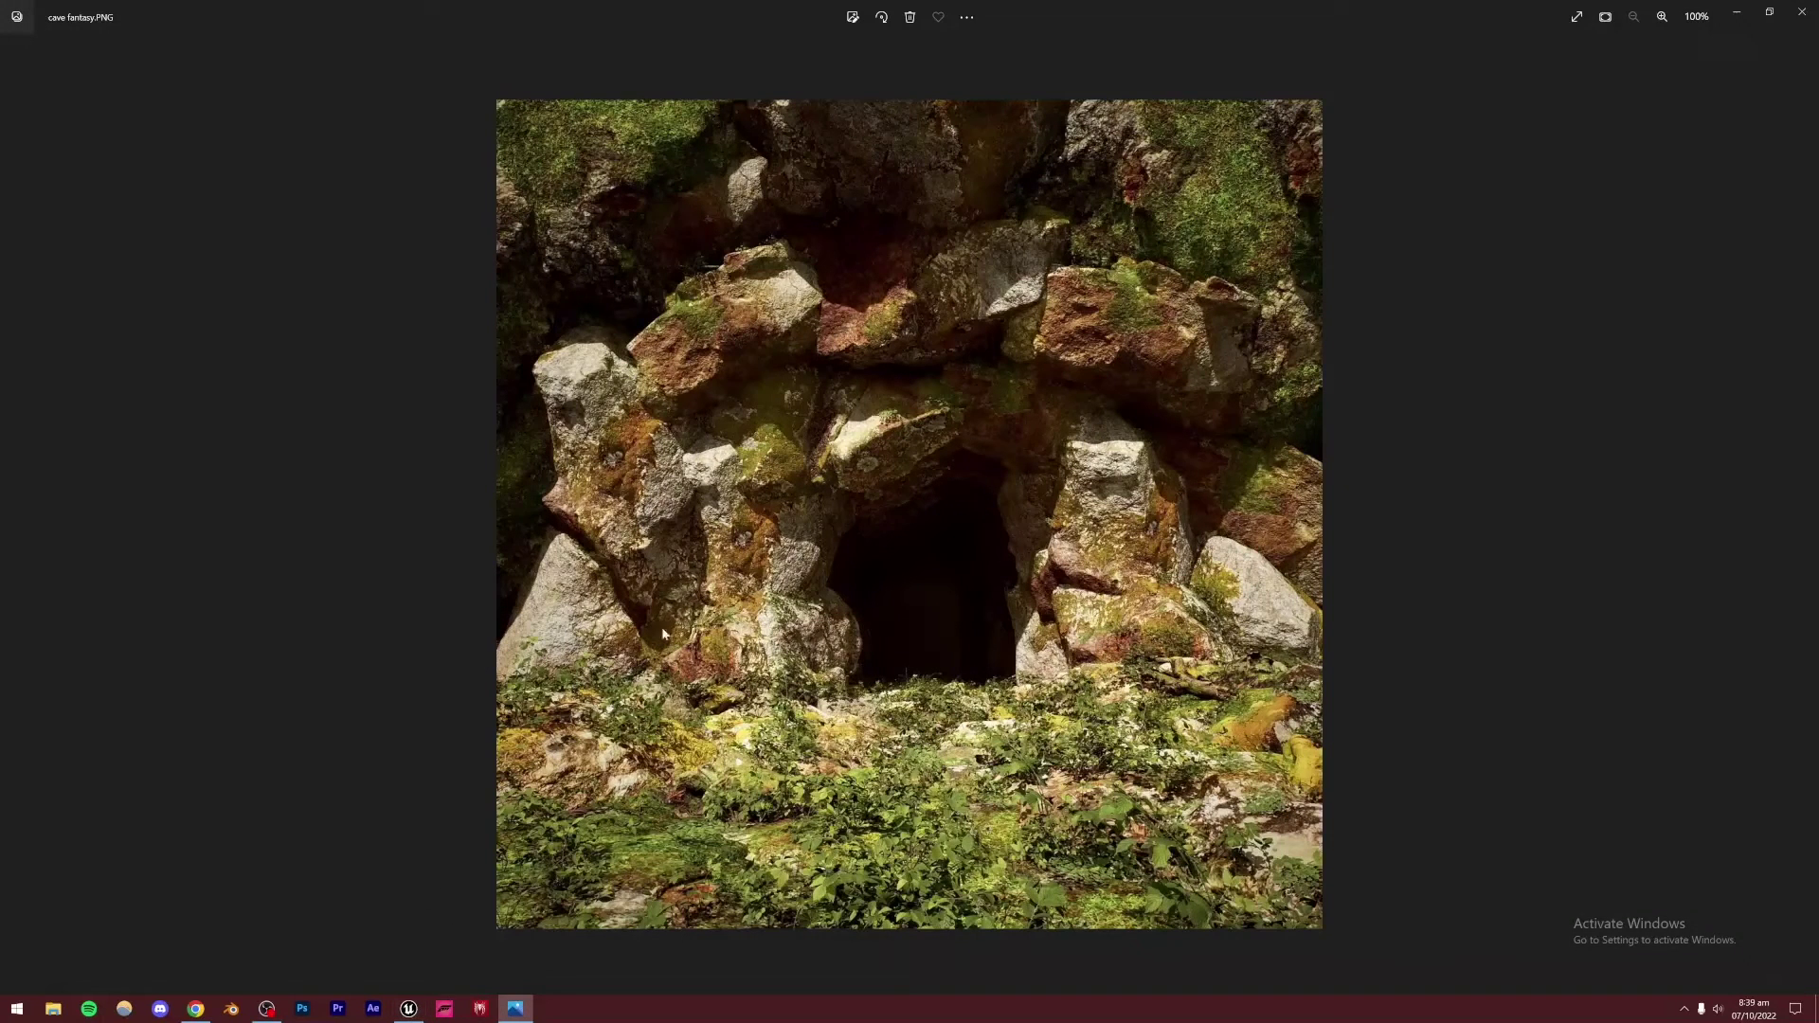
left_click(408, 1008)
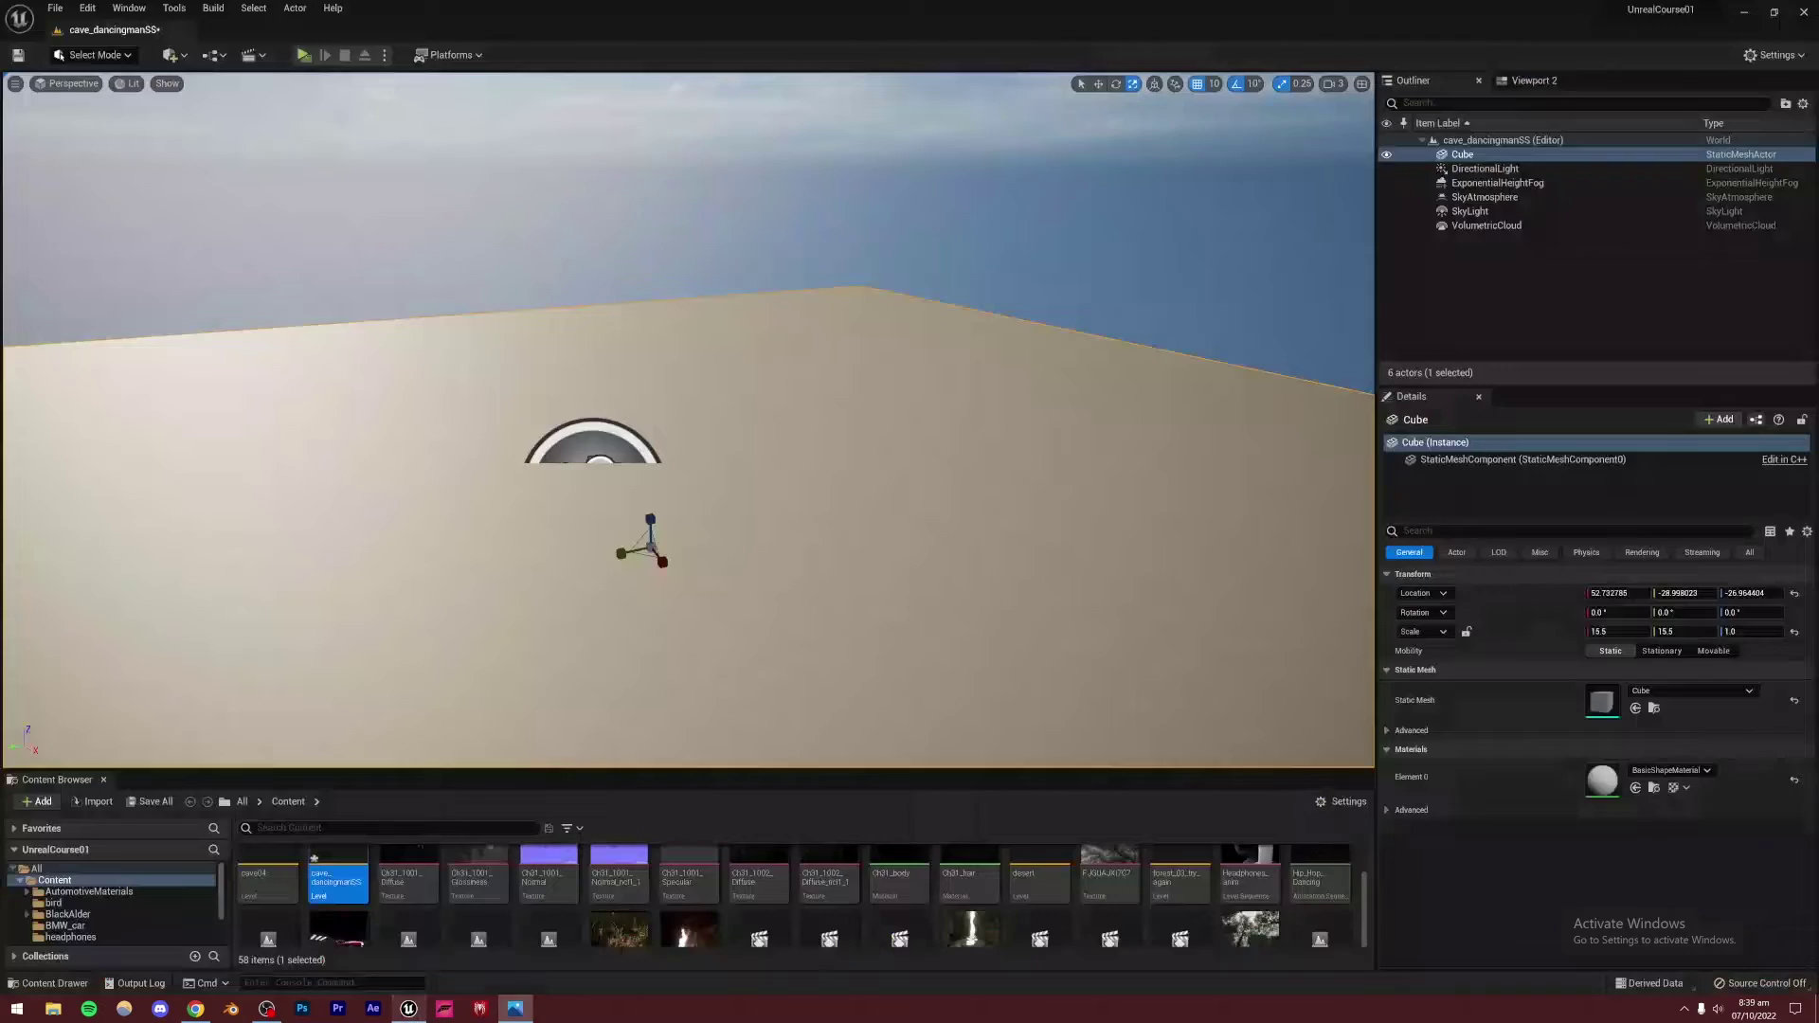
right_click_drag(825, 565, 621, 344)
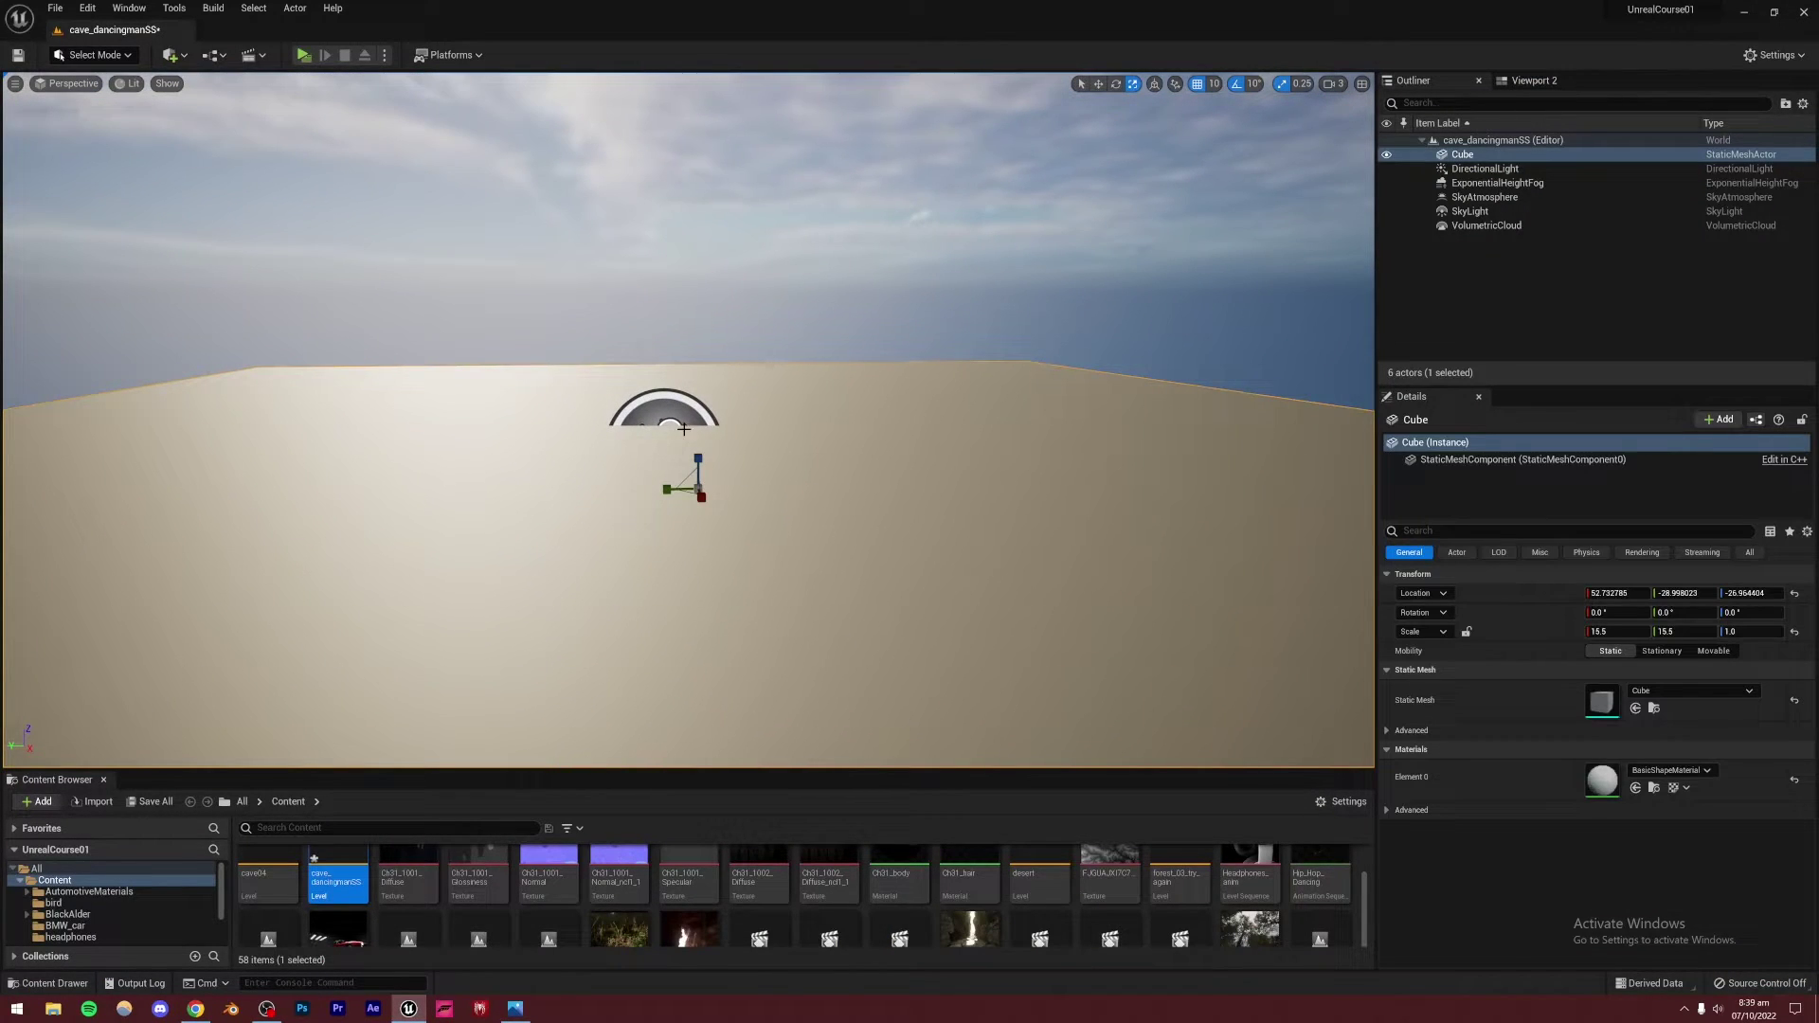
Add a second cube and move it onto the ground slab at Z 70 as one side of the cave entrance
left_click(1098, 83)
left_click(479, 196)
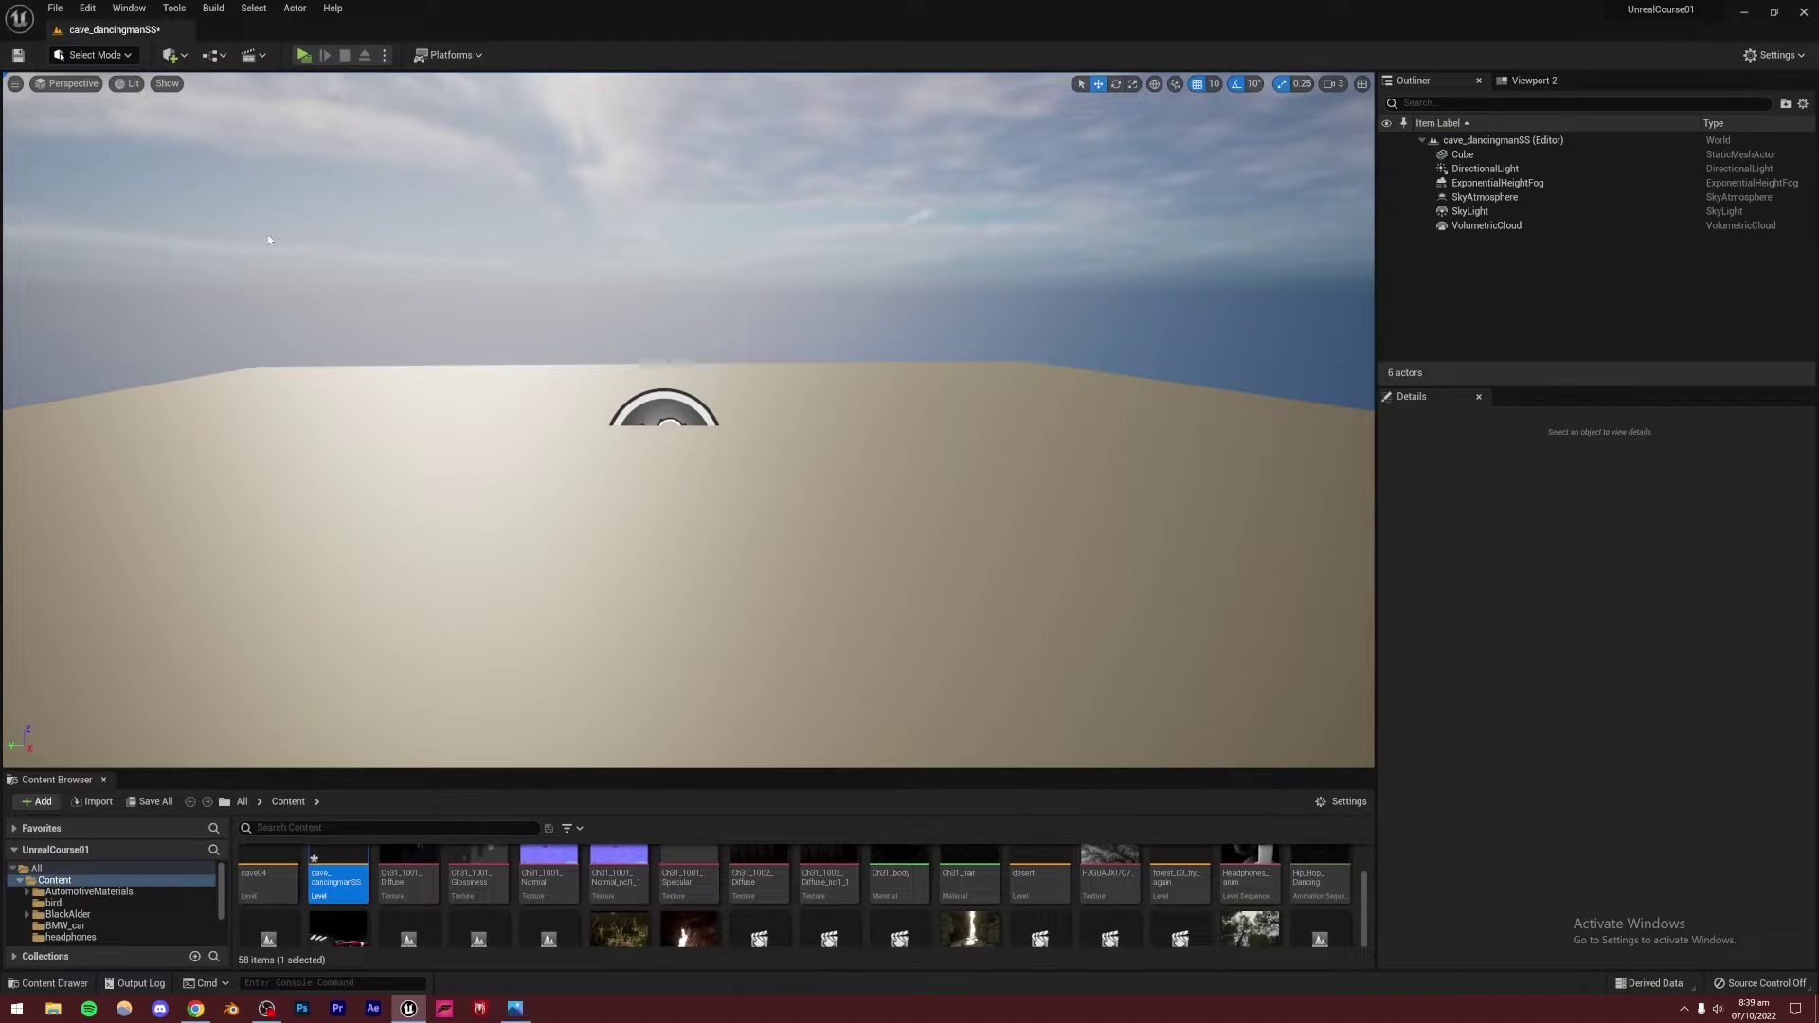
left_click(169, 55)
mouse_move(210, 195)
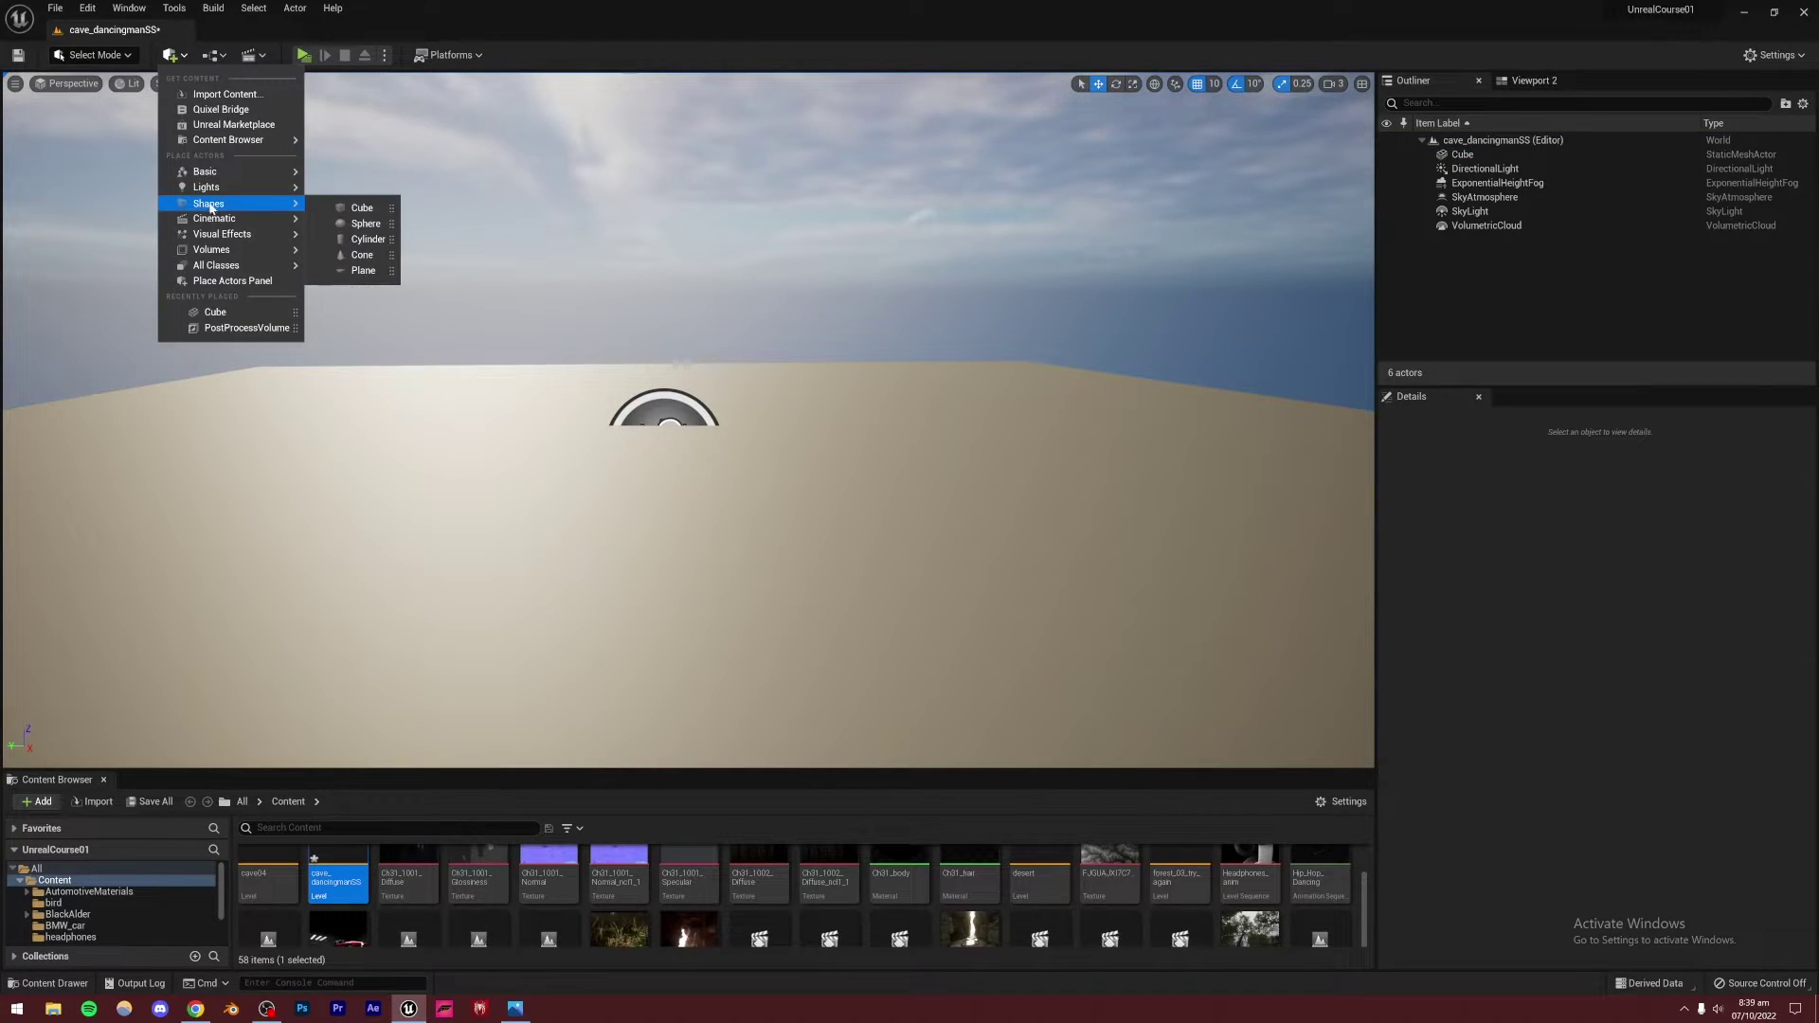
left_click(358, 207)
right_click_drag(662, 458, 642, 416)
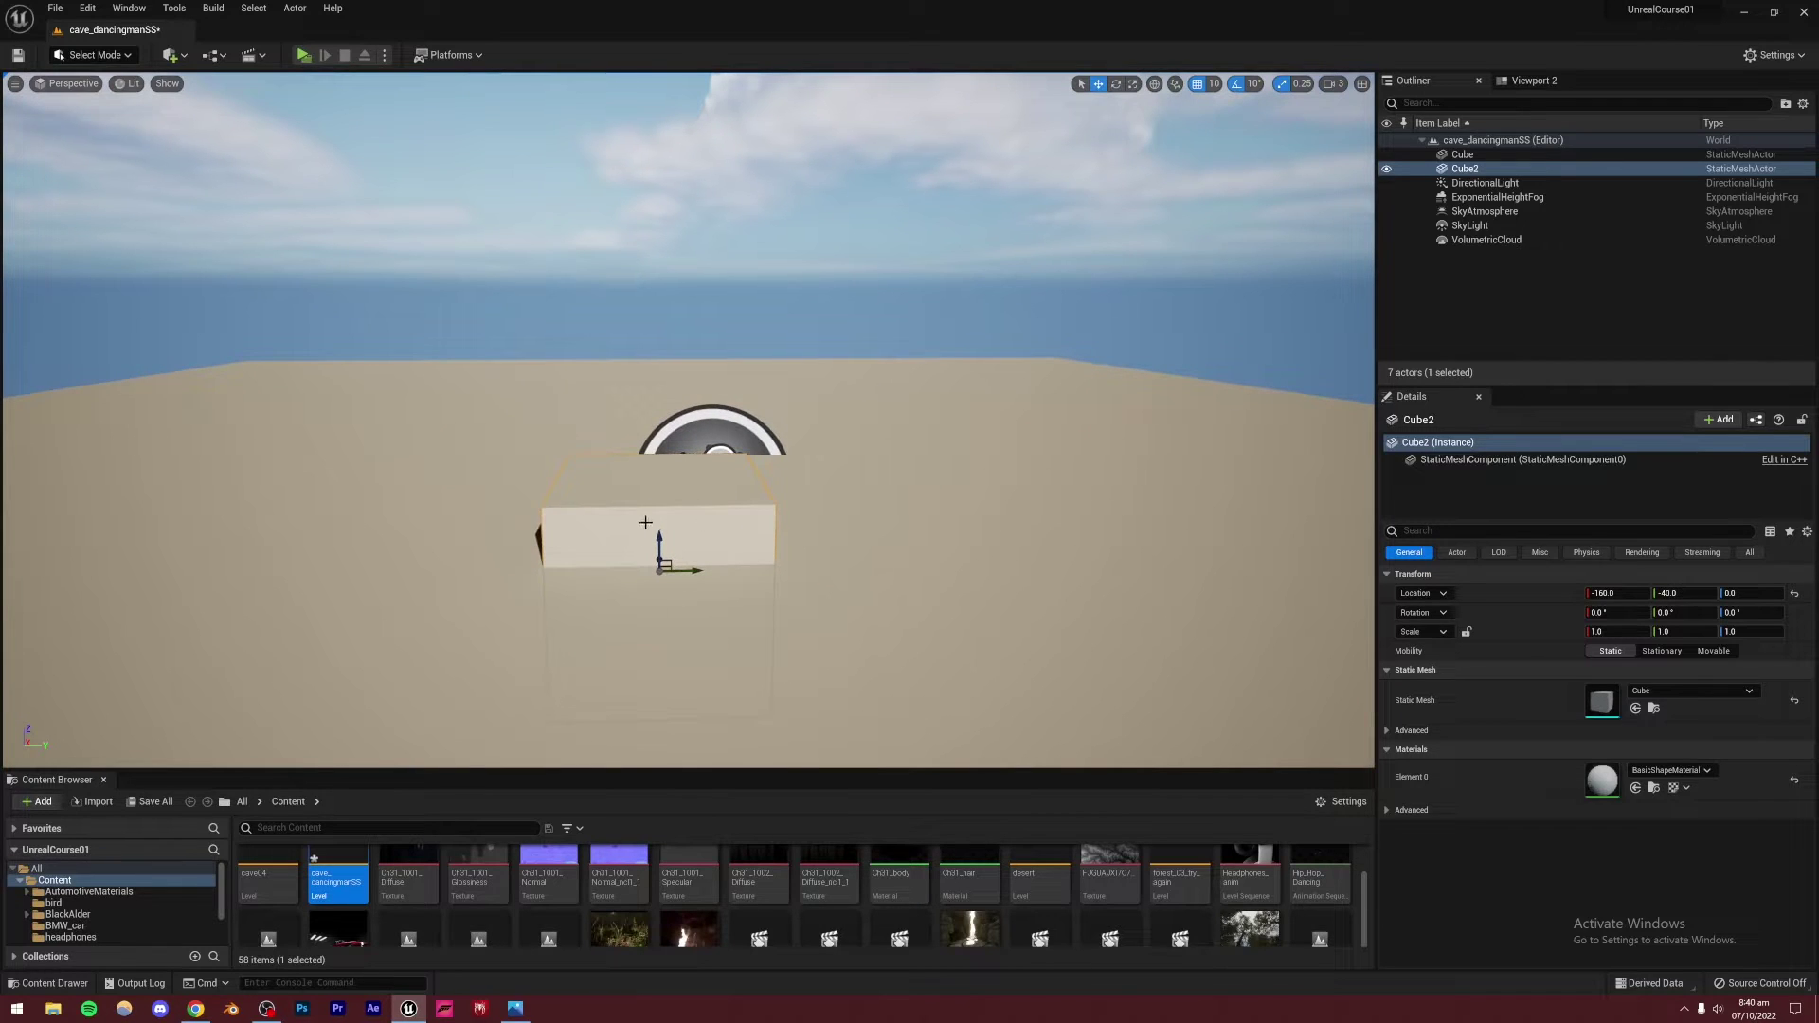
left_click_drag(661, 546, 998, 435)
right_click_drag(999, 435, 1041, 407)
Duplicate the cube along Y to -150 for the opposite side of the entrance, and set the camera speed to 2
left_click_drag(947, 447, 560, 448, "alt")
right_click_drag(661, 503, 650, 555)
left_click(1336, 84)
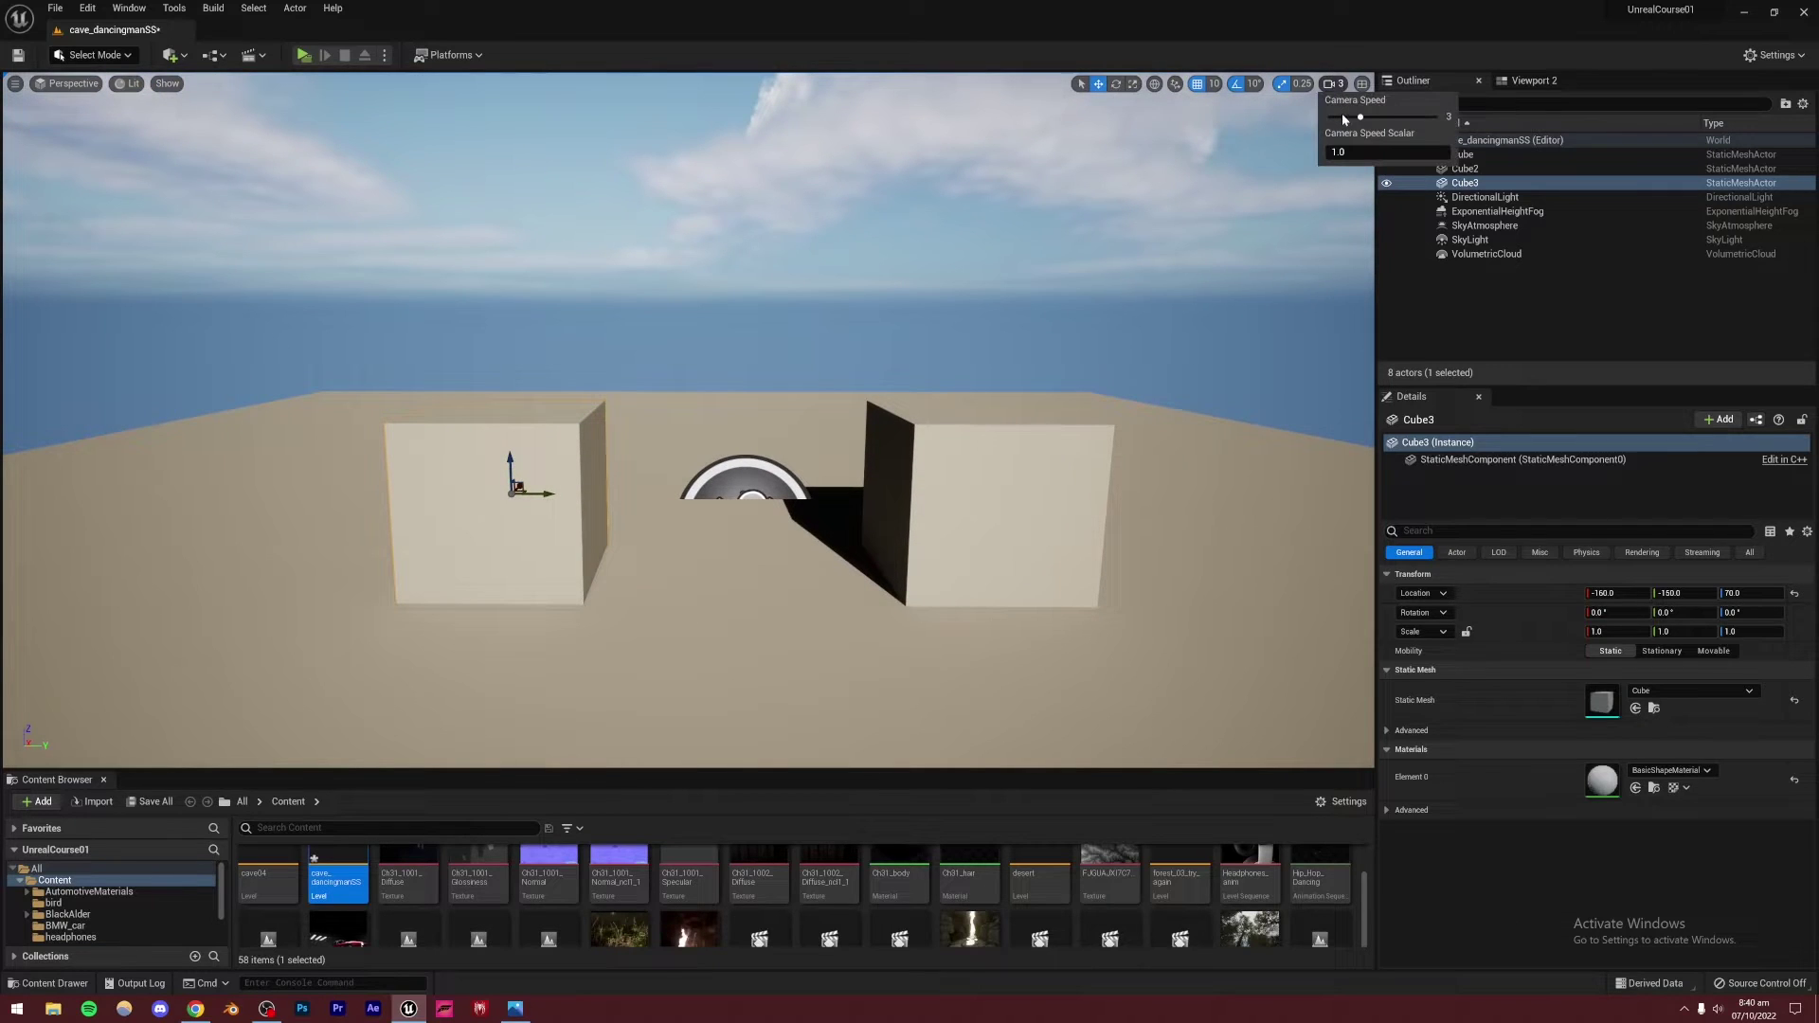
right_click_drag(589, 452, 589, 452)
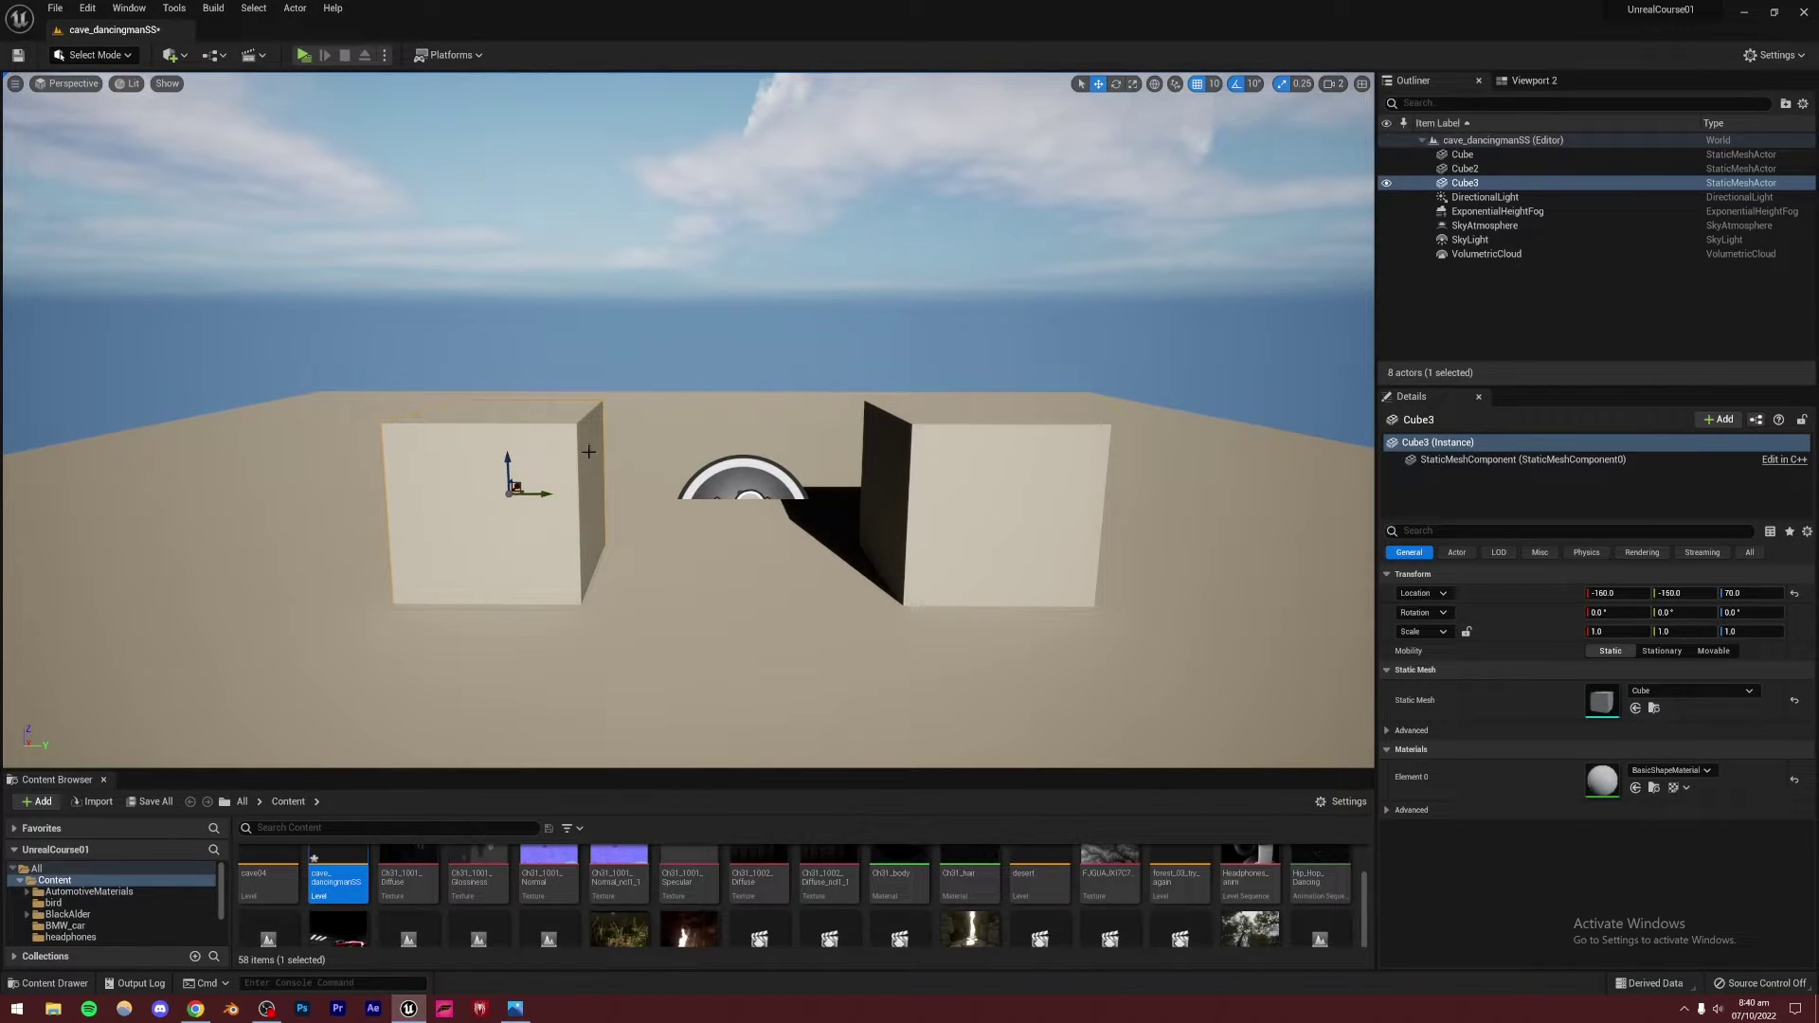
Select both side cubes and duplicate them upward to Z 170 to form two pillars for the cave entrance
left_click(953, 494, "ctrl")
key("q")
right_click_drag(1006, 434, 1006, 434)
key("e")
key("q")
left_click_drag(973, 429, 960, 248, "alt")
right_click_drag(854, 341, 853, 341)
Place two duplicated cubes side by side across the pillars at Z 210, Y -70 and 30, as a lintel
left_click(565, 320)
left_click_drag(548, 344, 860, 280, "alt")
left_click(706, 331, "ctrl")
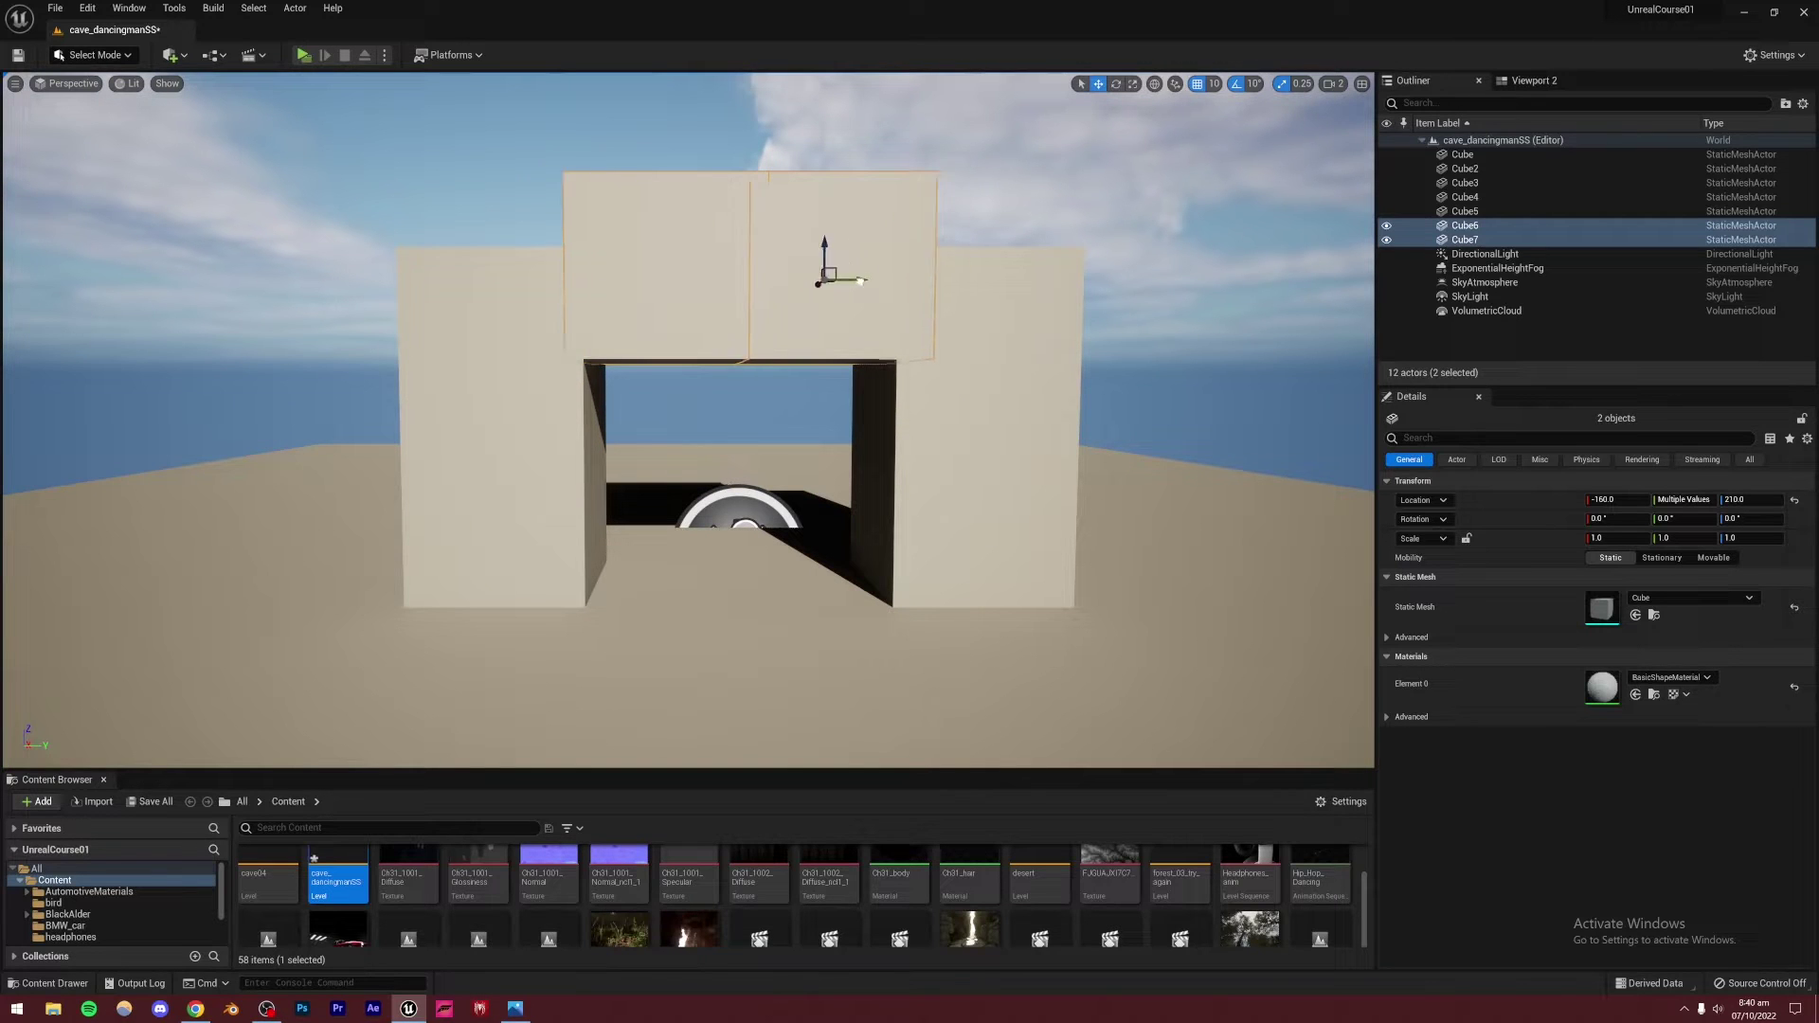
left_click(927, 223)
mouse_move(928, 223)
right_mouse_down()
mouse_move(895, 230)
mouse_move(939, 299)
mouse_move(932, 247)
right_mouse_up()
key("s")
Select both cubes of the pillar on the positive Y side and move them inward to Y 90
left_click(930, 452)
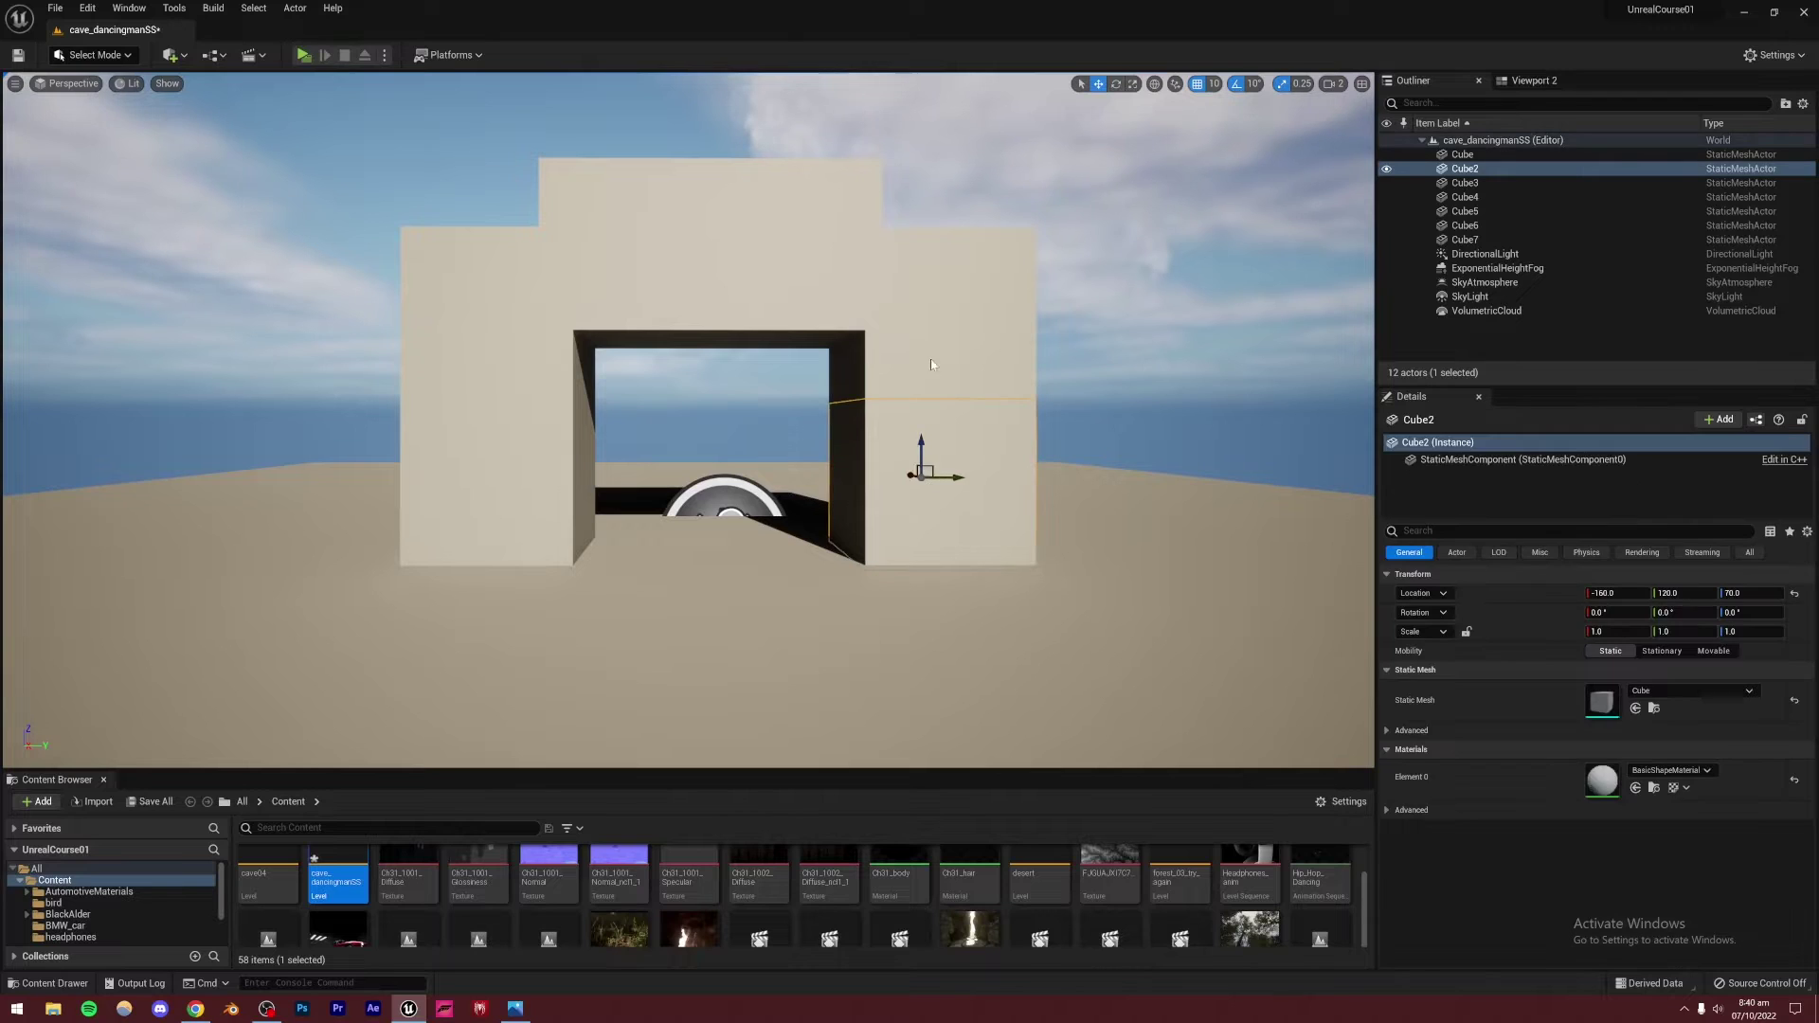
left_click(933, 346, "shift")
left_click(485, 377, "shift")
left_click(536, 429, "shift")
left_click(924, 441)
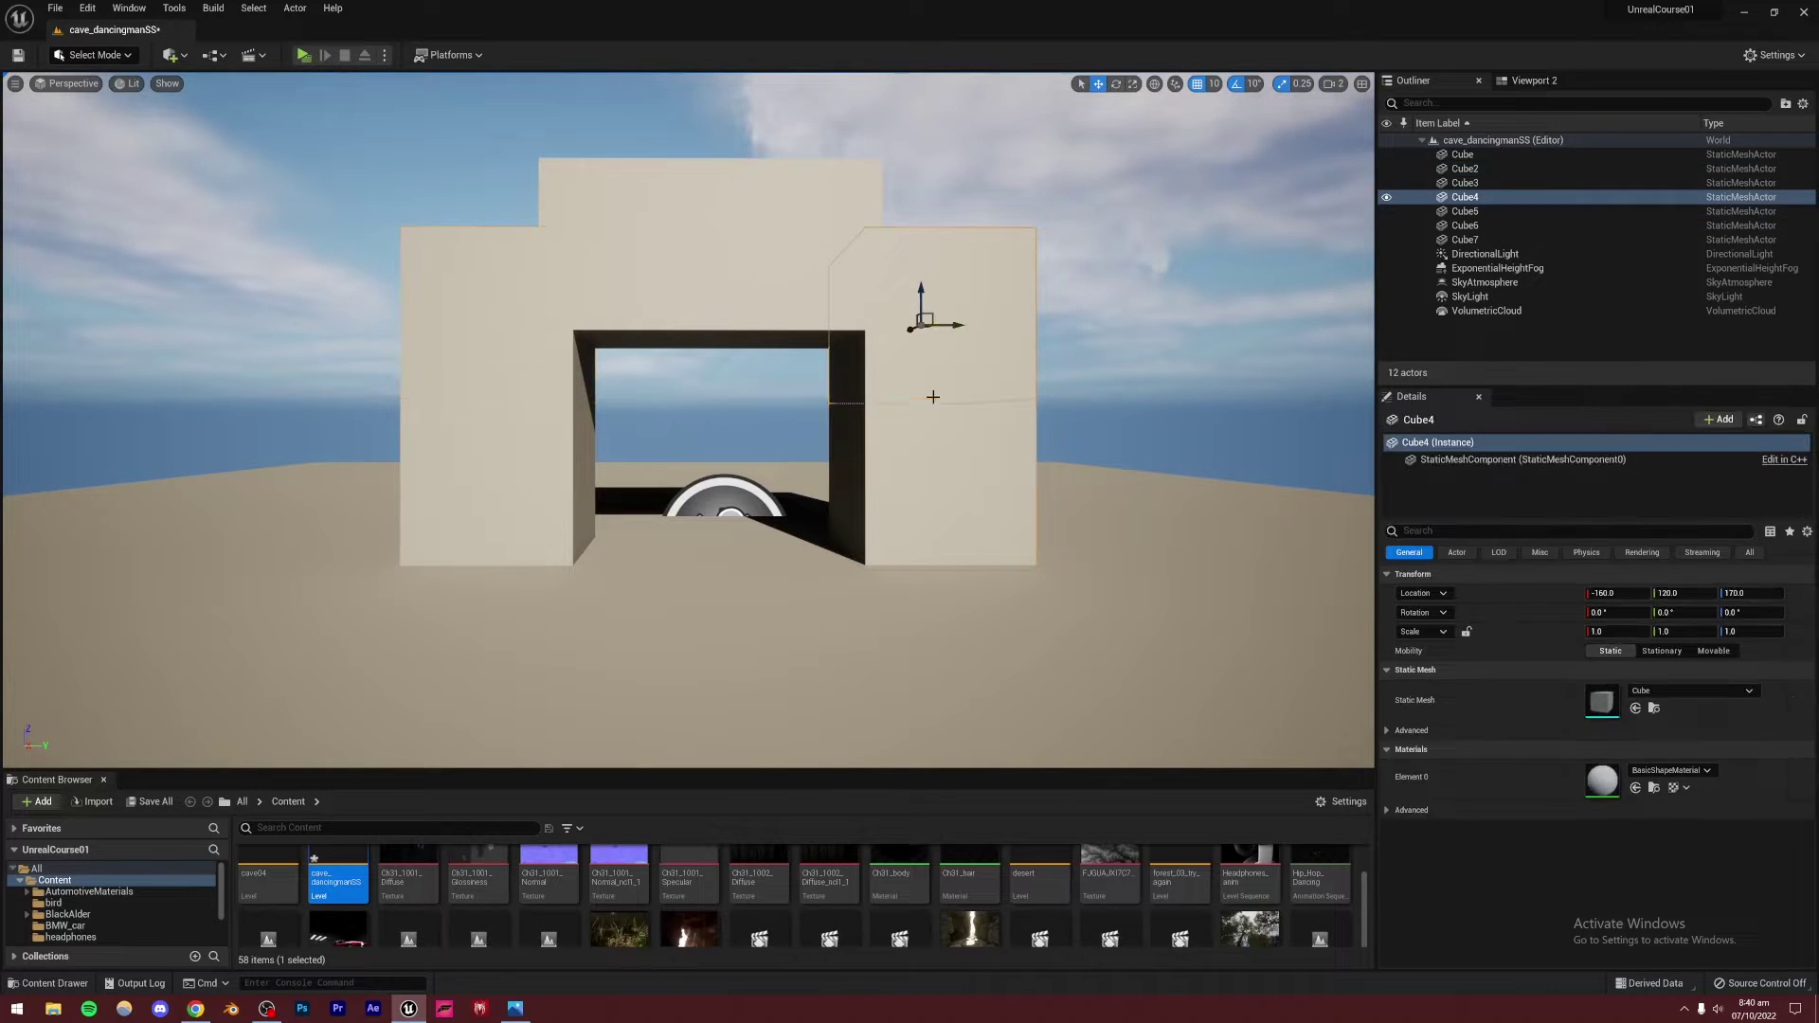
left_click(922, 371, "shift")
left_click_drag(945, 329, 507, 369)
Select both cubes of the opposite pillar and move them inward to Y -140
left_click(508, 373)
left_click(527, 423, "shift")
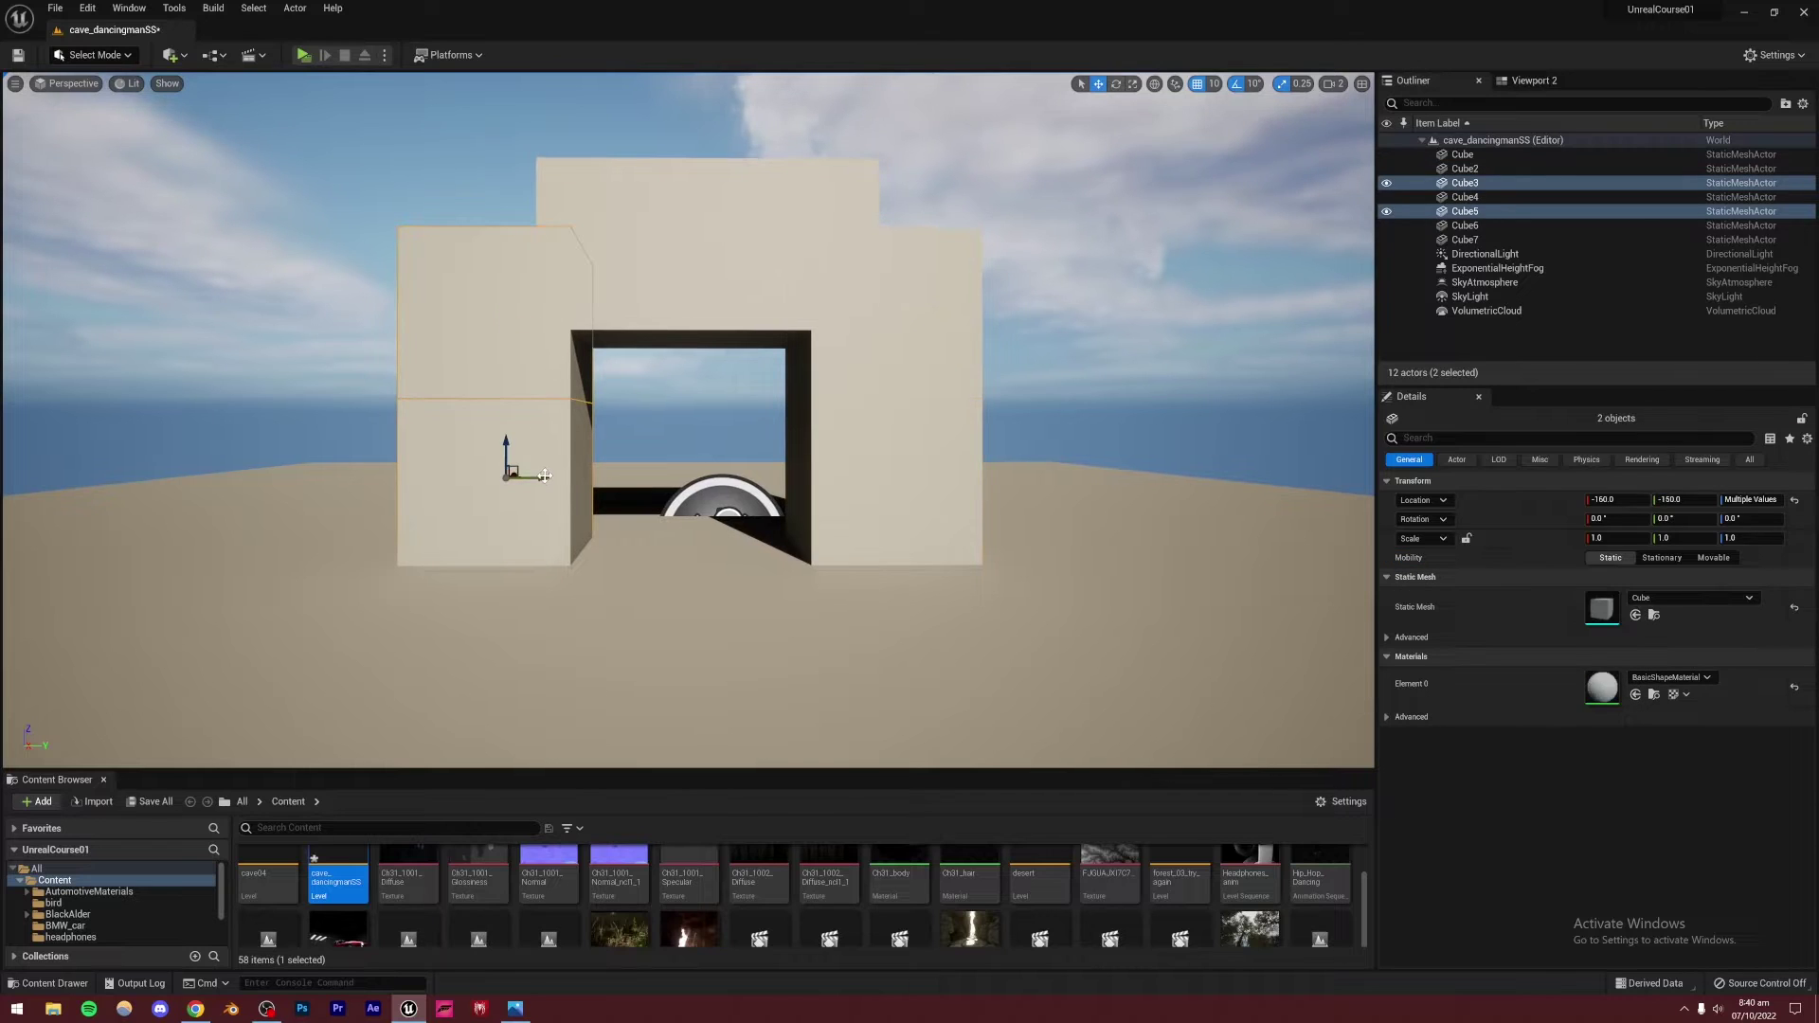
left_click_drag(545, 476, 570, 477)
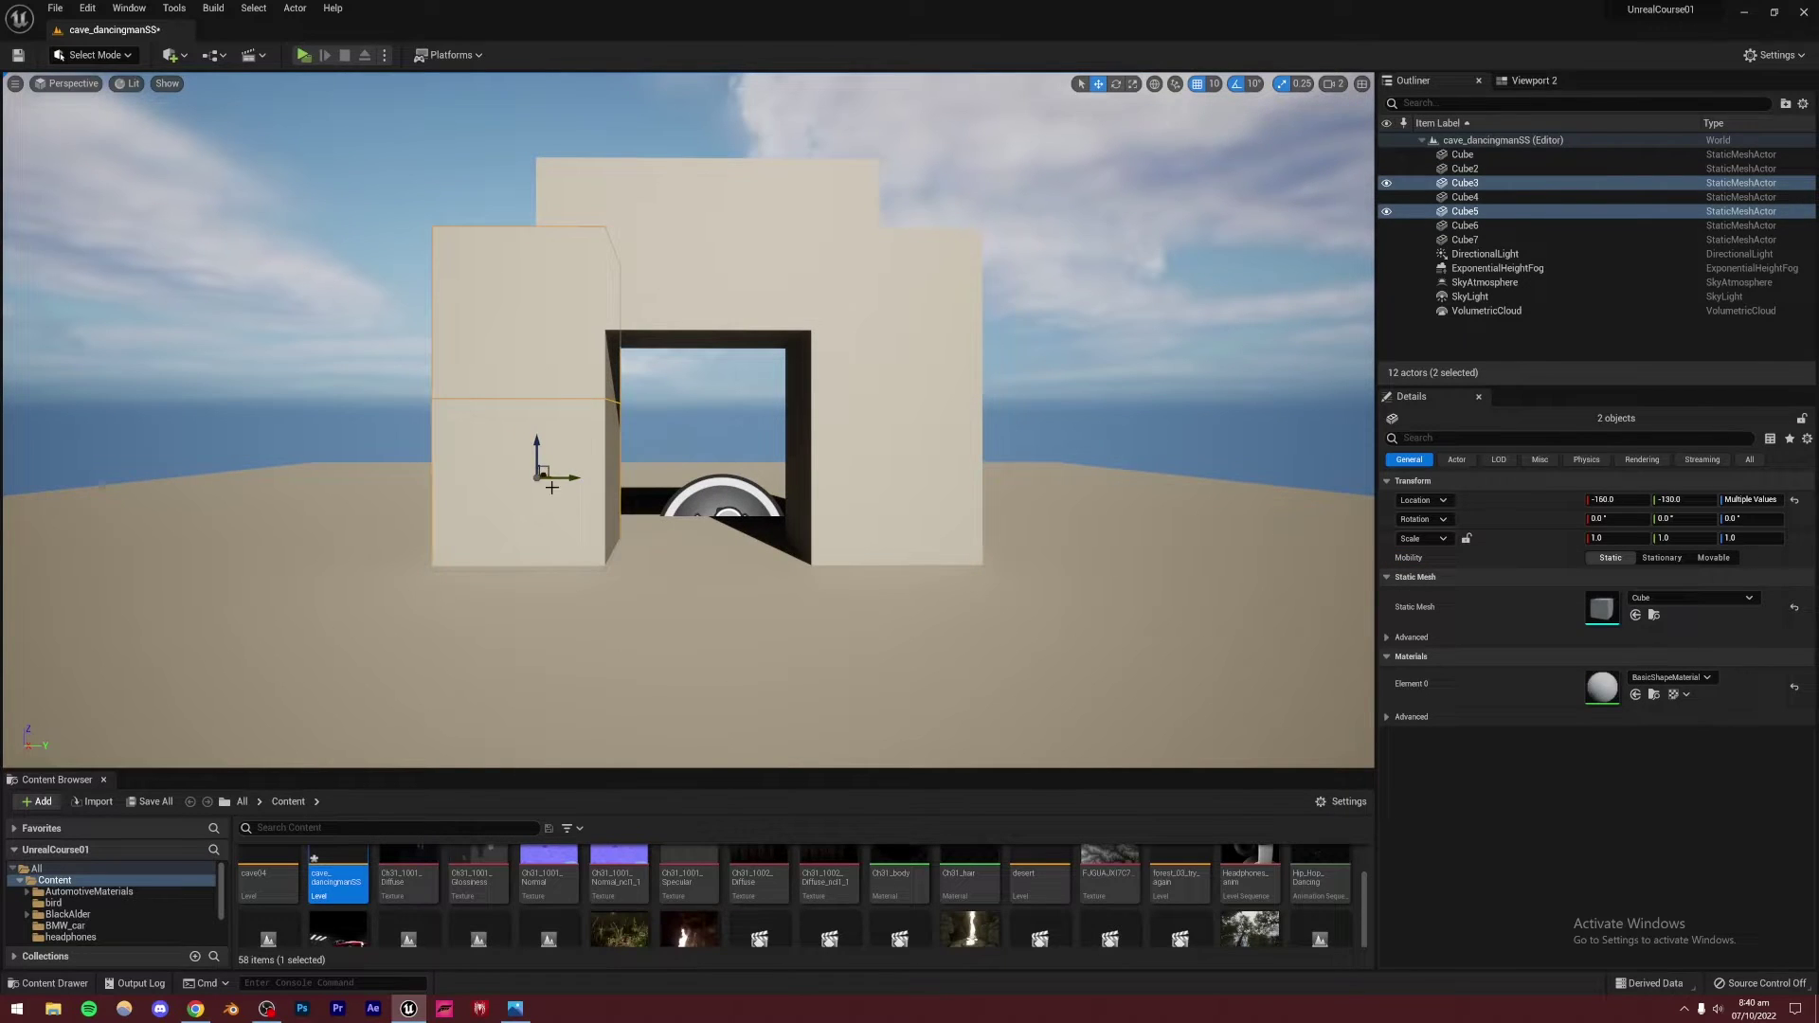
mouse_move(551, 487)
right_mouse_down()
mouse_move(536, 487)
mouse_move(553, 487)
right_mouse_up()
key("ctrl+z")
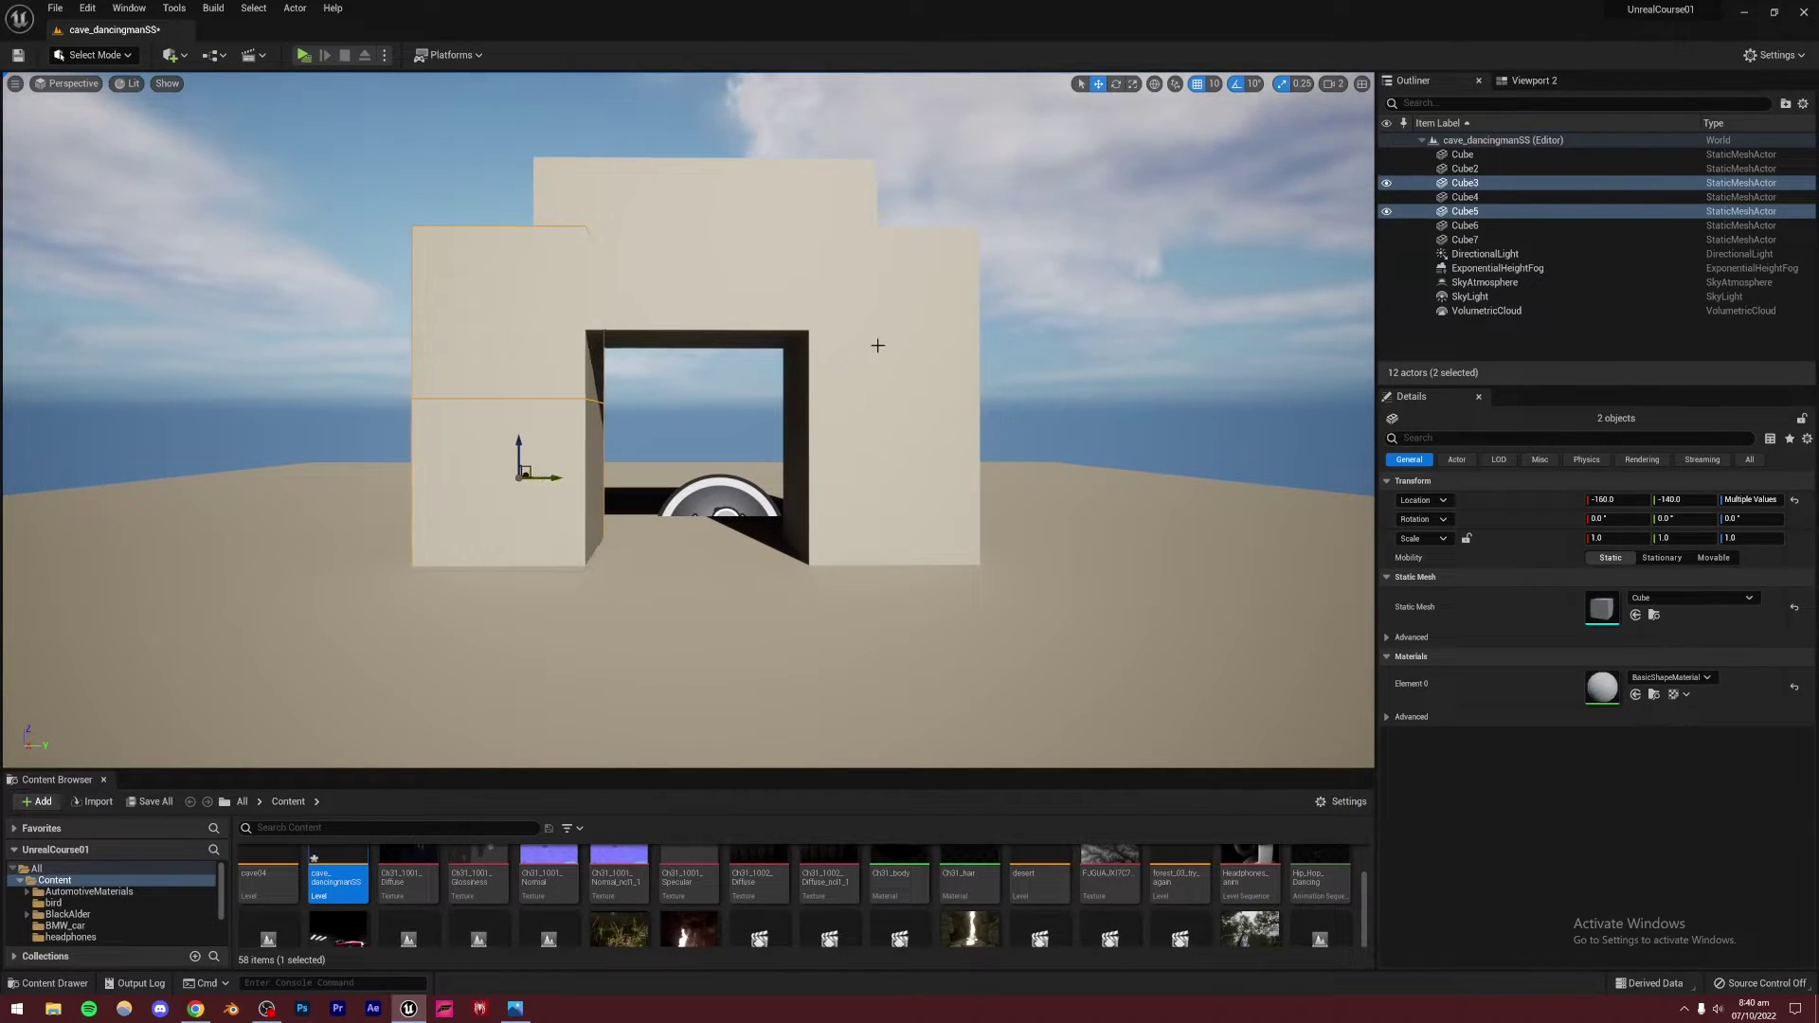
Move both cubes of the positive-Y pillar slightly outward along Y to widen the opening
left_click(873, 343)
left_click(856, 470, "shift")
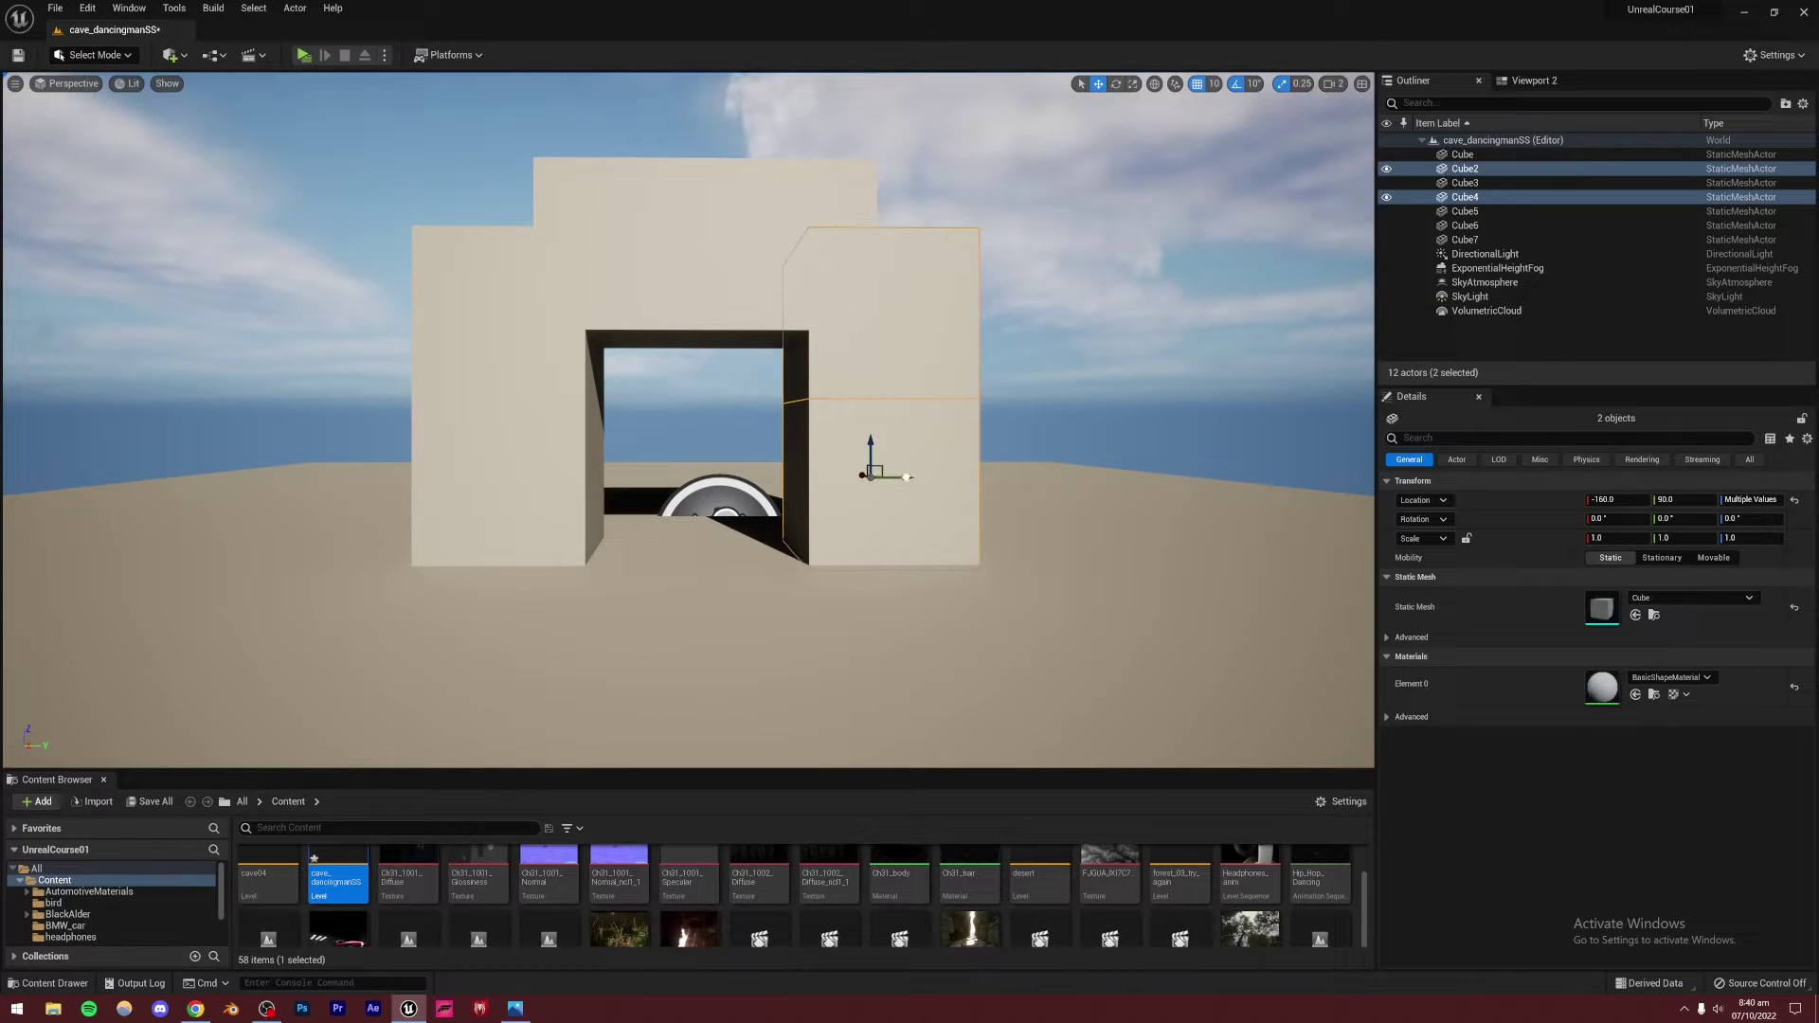
left_click_drag(906, 476, 924, 477)
left_click(702, 431)
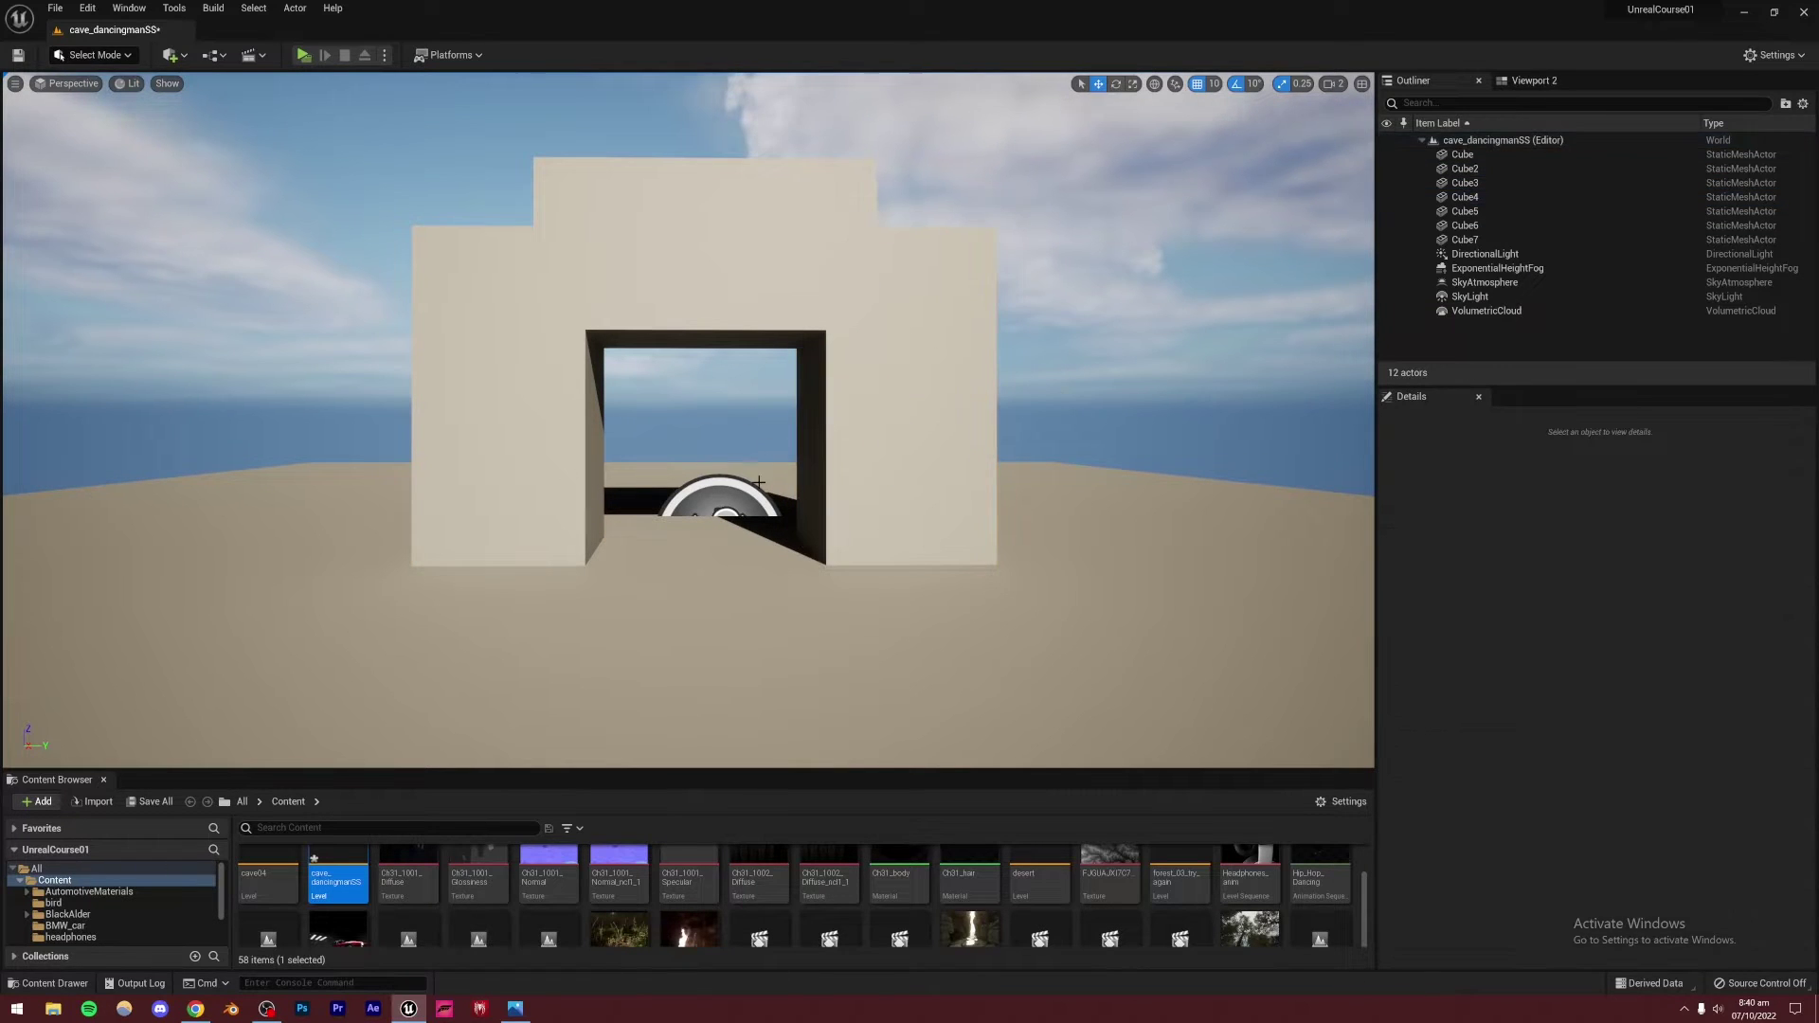
key("e")
mouse_move(719, 486)
right_mouse_down()
mouse_move(726, 532)
mouse_move(717, 486)
right_mouse_up()
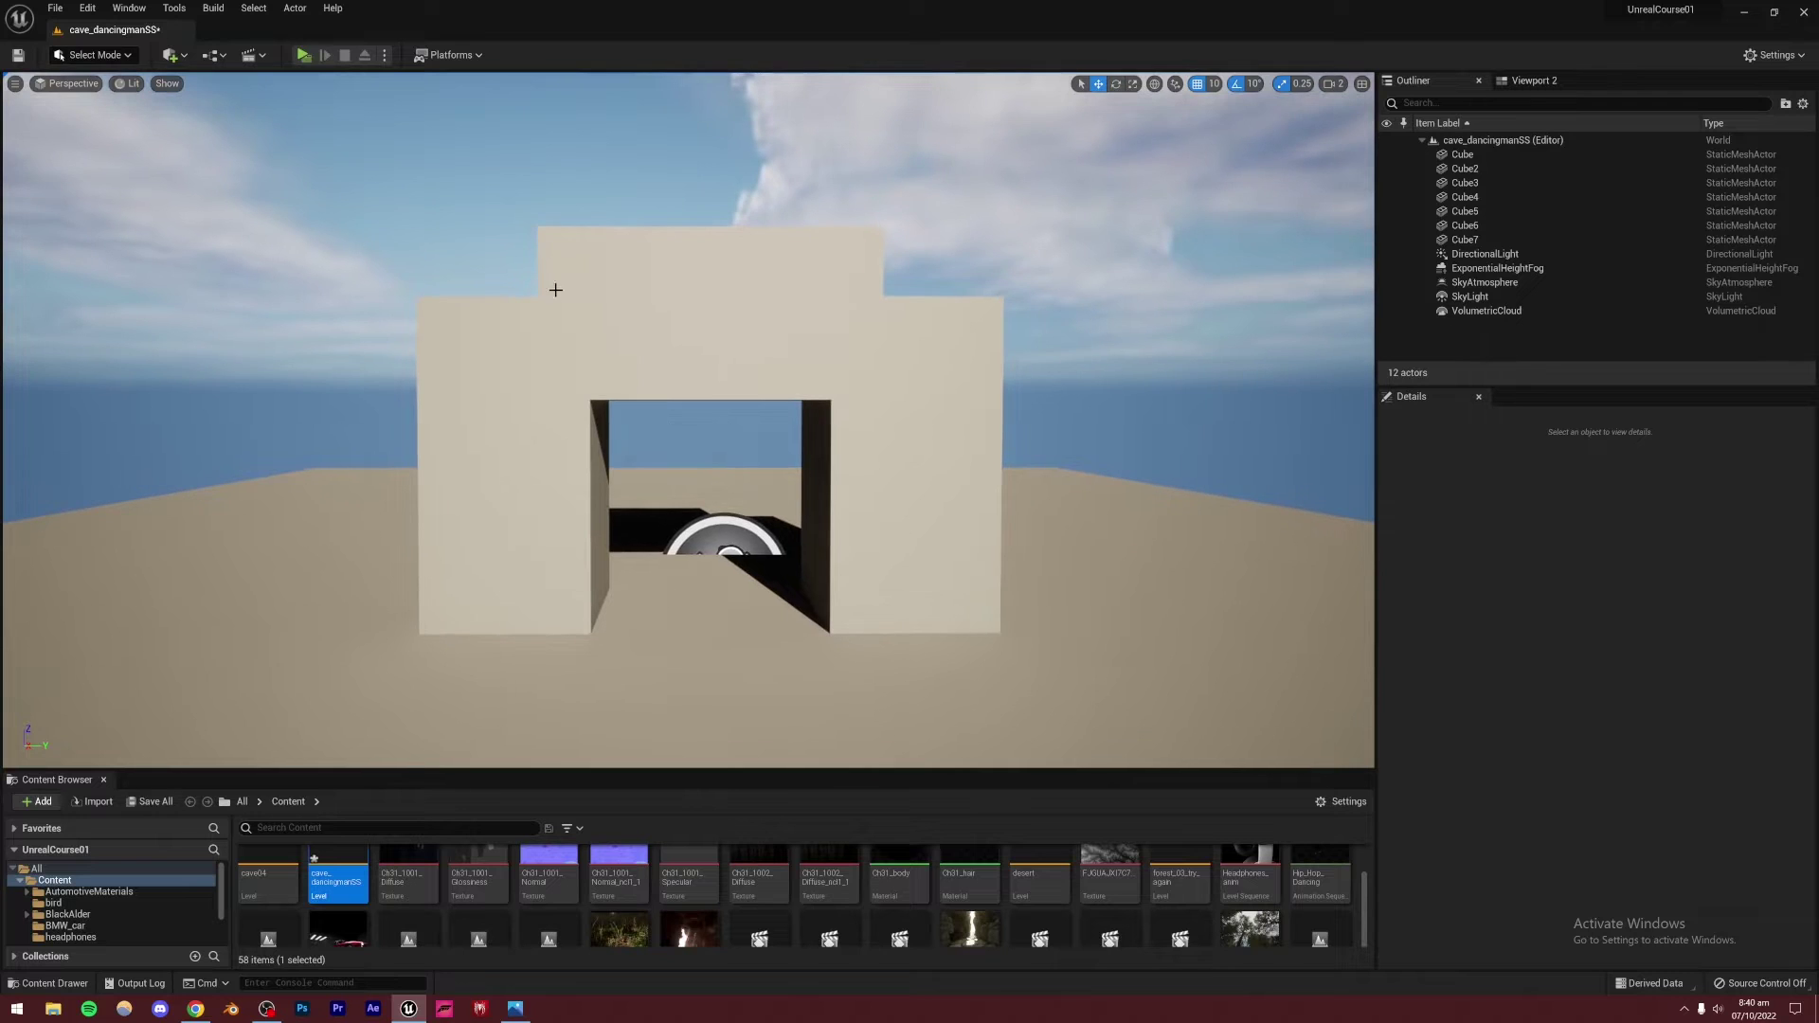
Duplicate the lintel cube on the negative Y side to Y -170 and scale the copy to 3.25 on Y and Z
left_click(556, 289)
right_click_drag(557, 288, 583, 353)
key("e")
key("a")
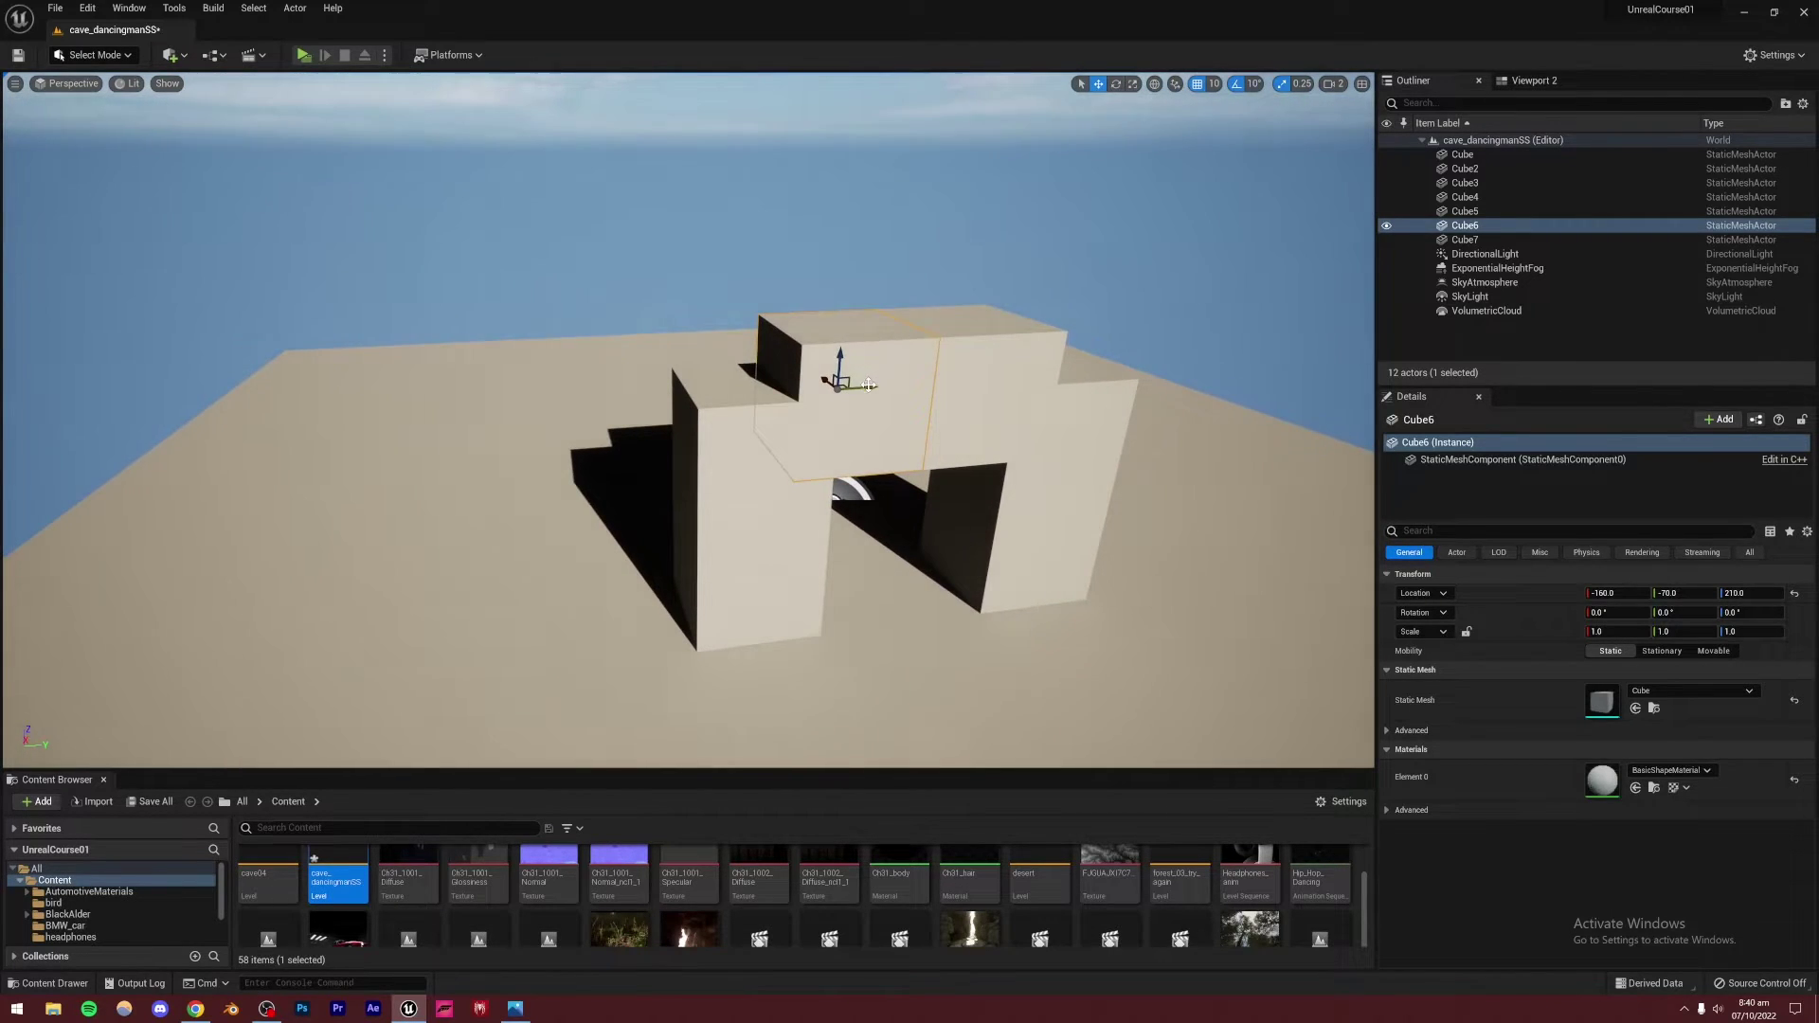
left_click_drag(868, 384, 777, 336, "alt")
left_click(1133, 84)
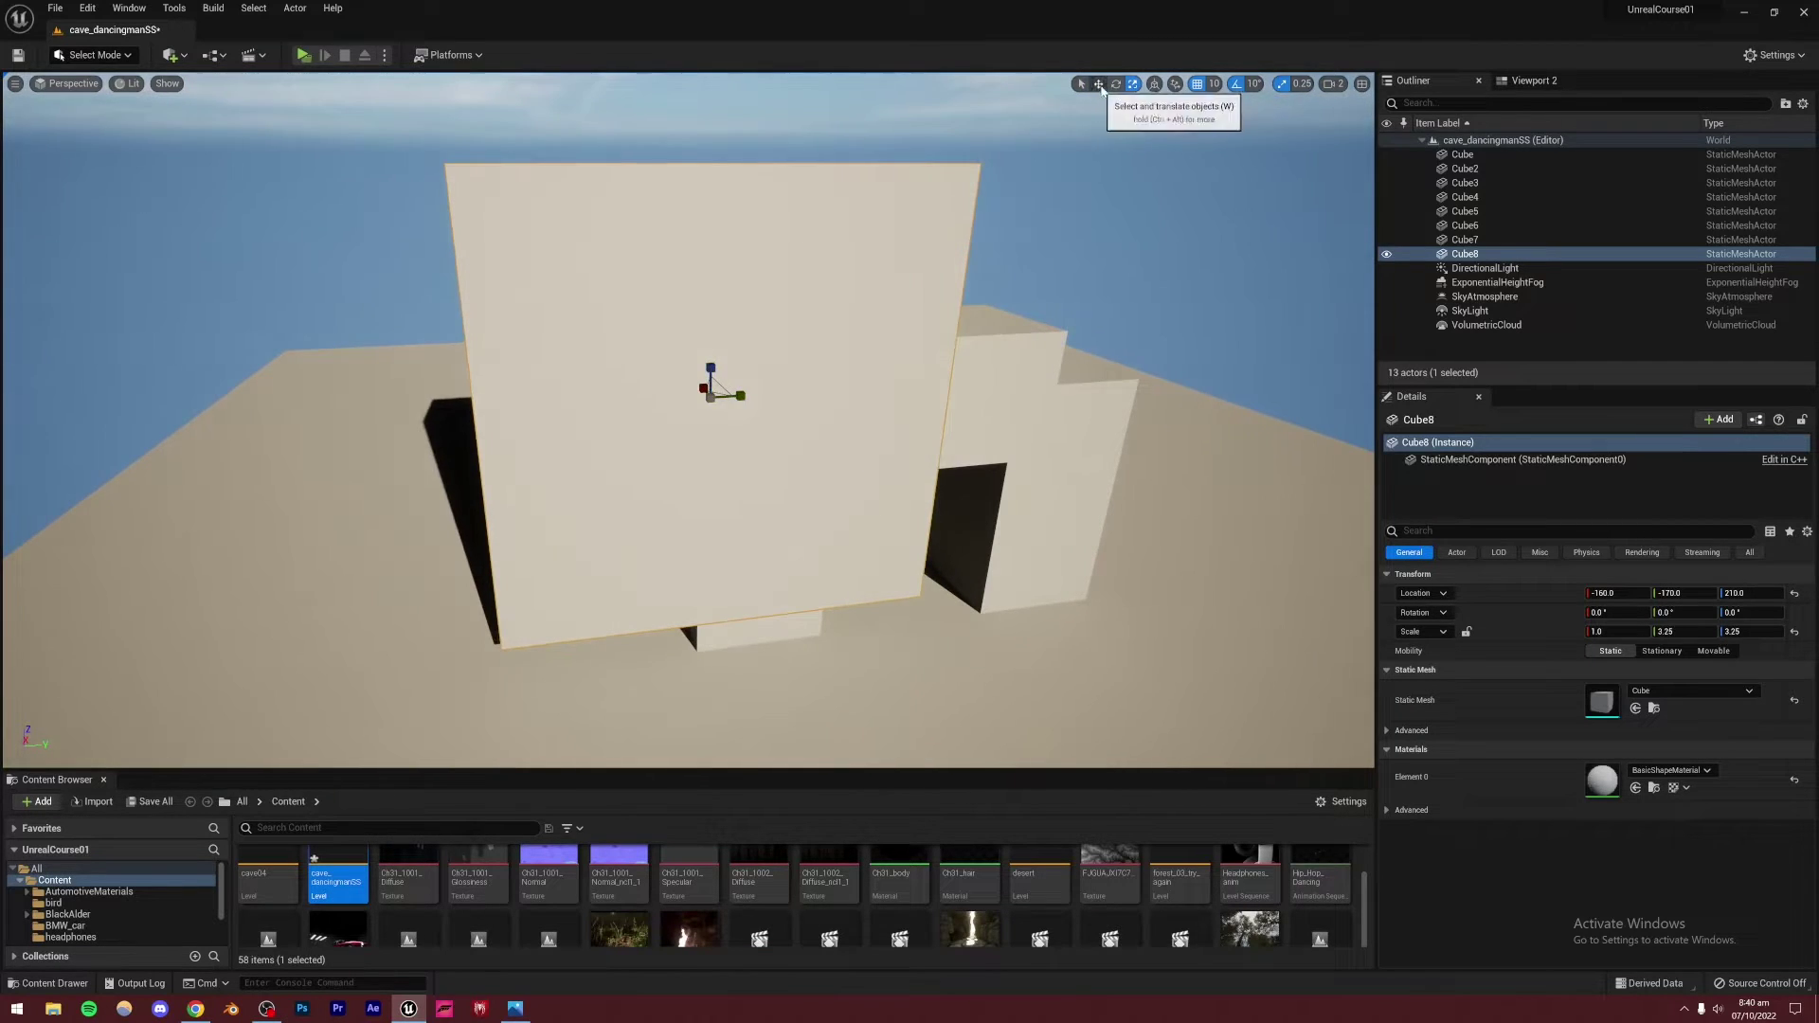
Move the enlarged cube to Y -270 and Z 180 so it forms the wall beside the entrance
left_click(1099, 84)
left_click_drag(741, 395, 574, 413)
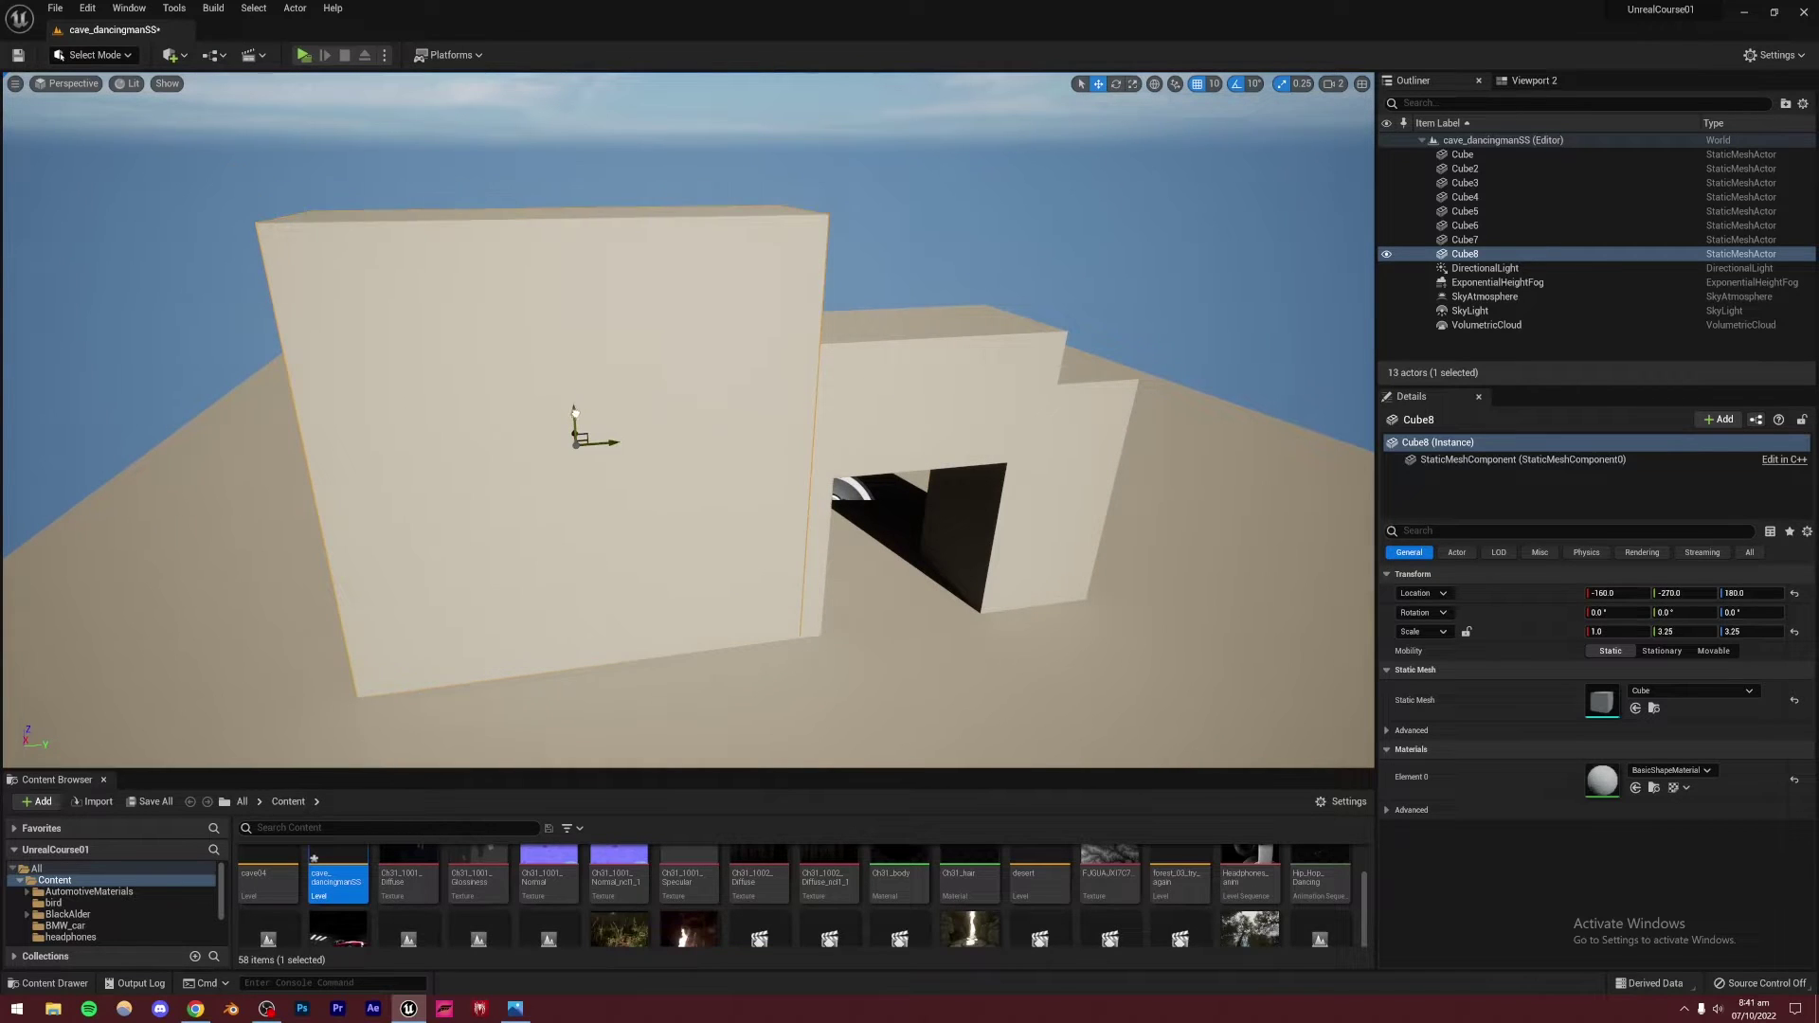
left_click(887, 203)
Duplicate the large wall cube along Y to 240 as the matching wall on the other side of the entrance
key("d")
mouse_move(915, 404)
right_mouse_down()
mouse_move(805, 384)
mouse_move(810, 403)
mouse_move(924, 415)
right_mouse_up()
key("s")
left_click(355, 420)
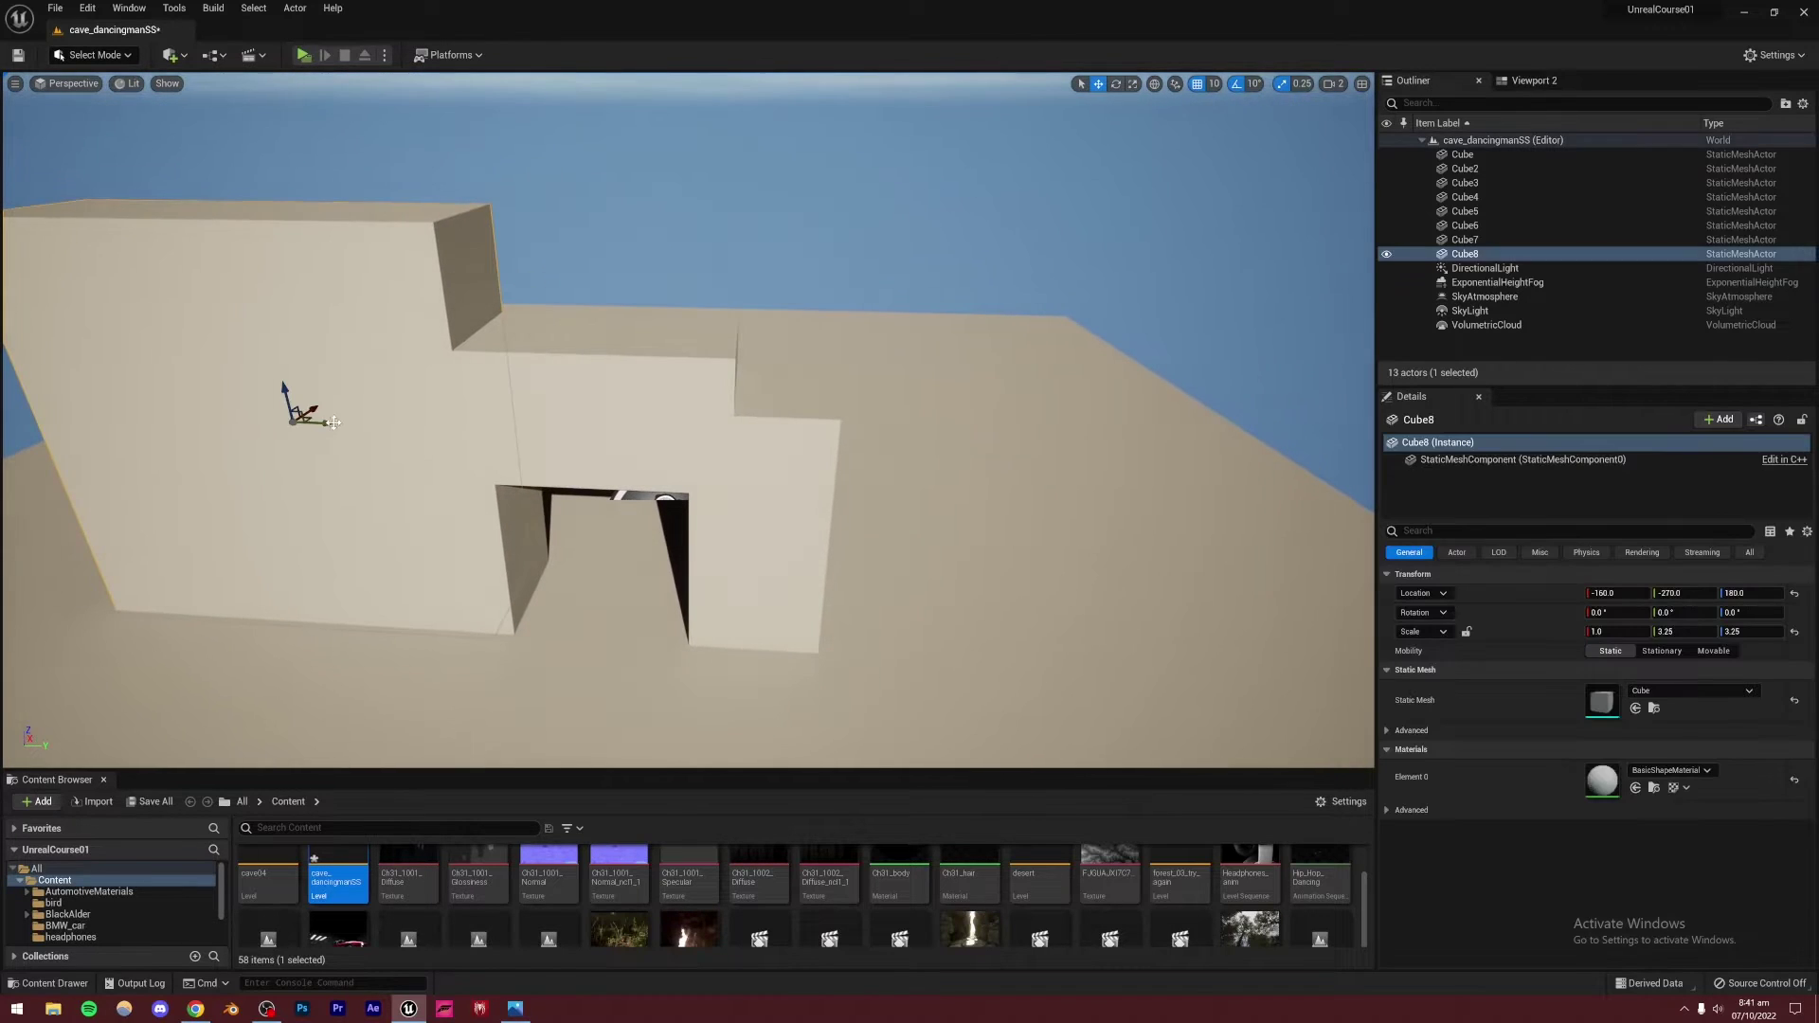
left_click_drag(334, 423, 991, 454, "alt")
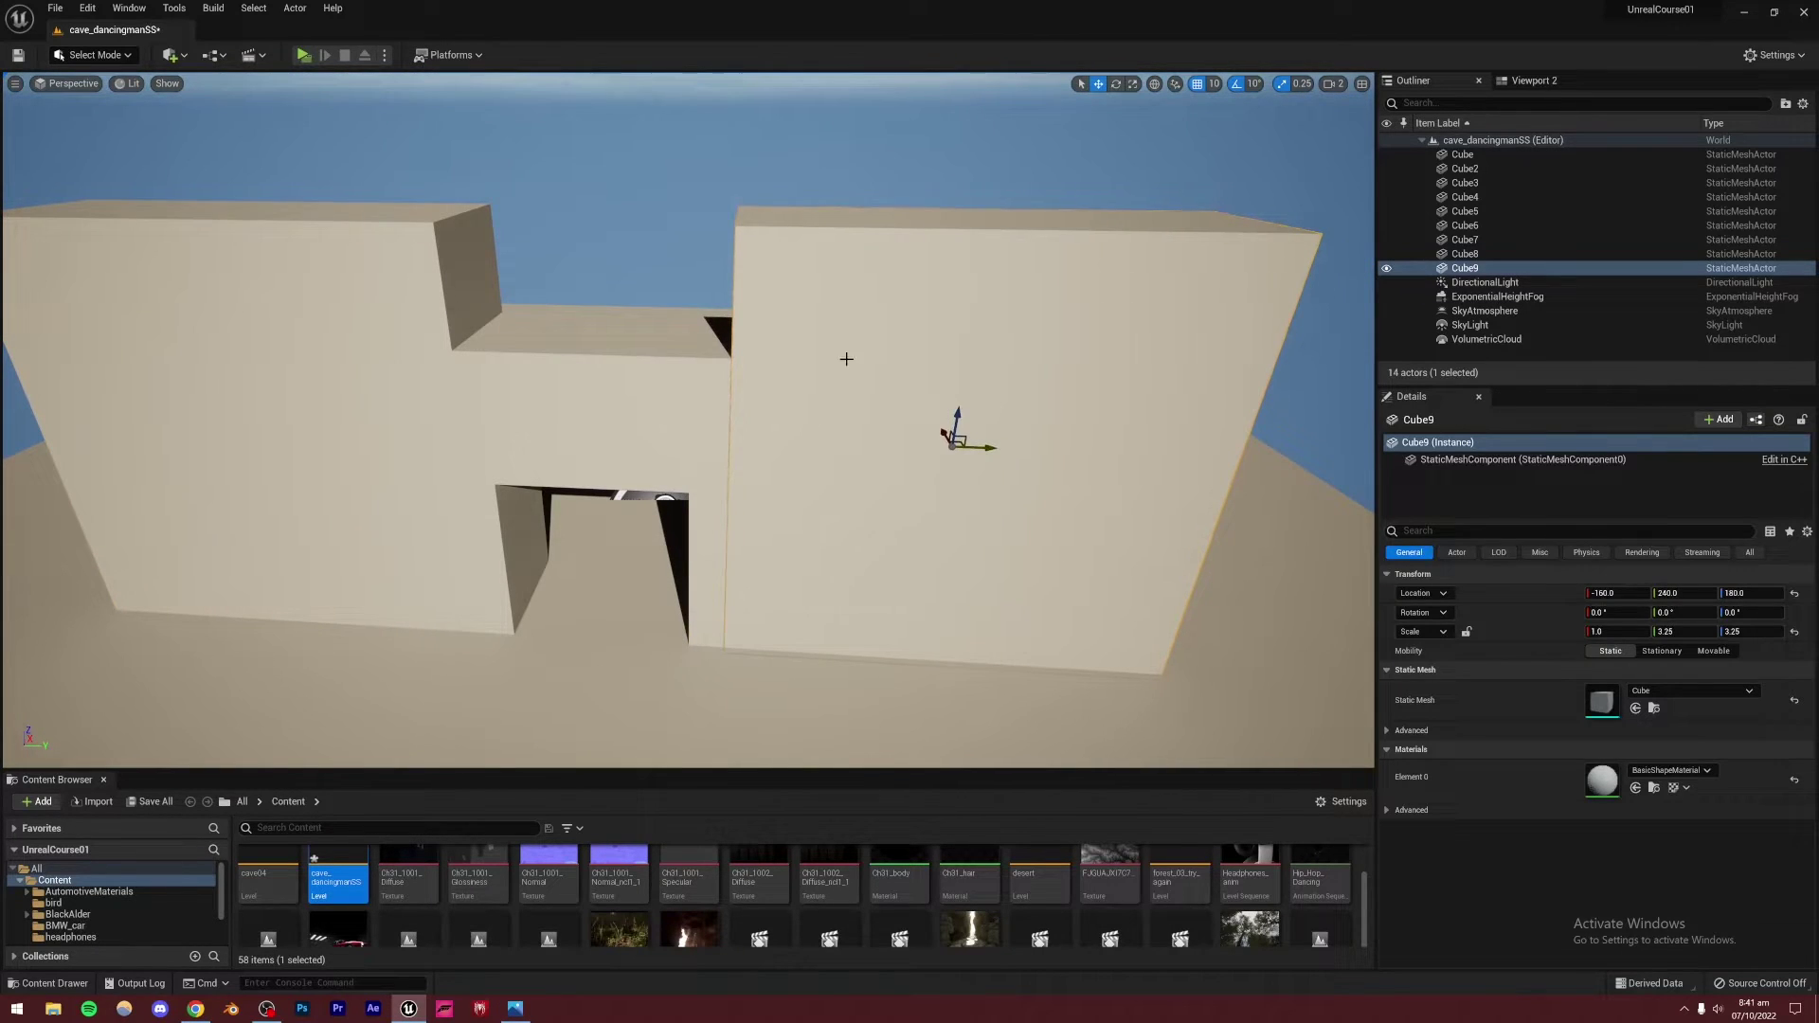
left_click(702, 211)
Select the two lintel cubes and duplicate them up to Z 300 to fill the gap between the walls
left_click(698, 324)
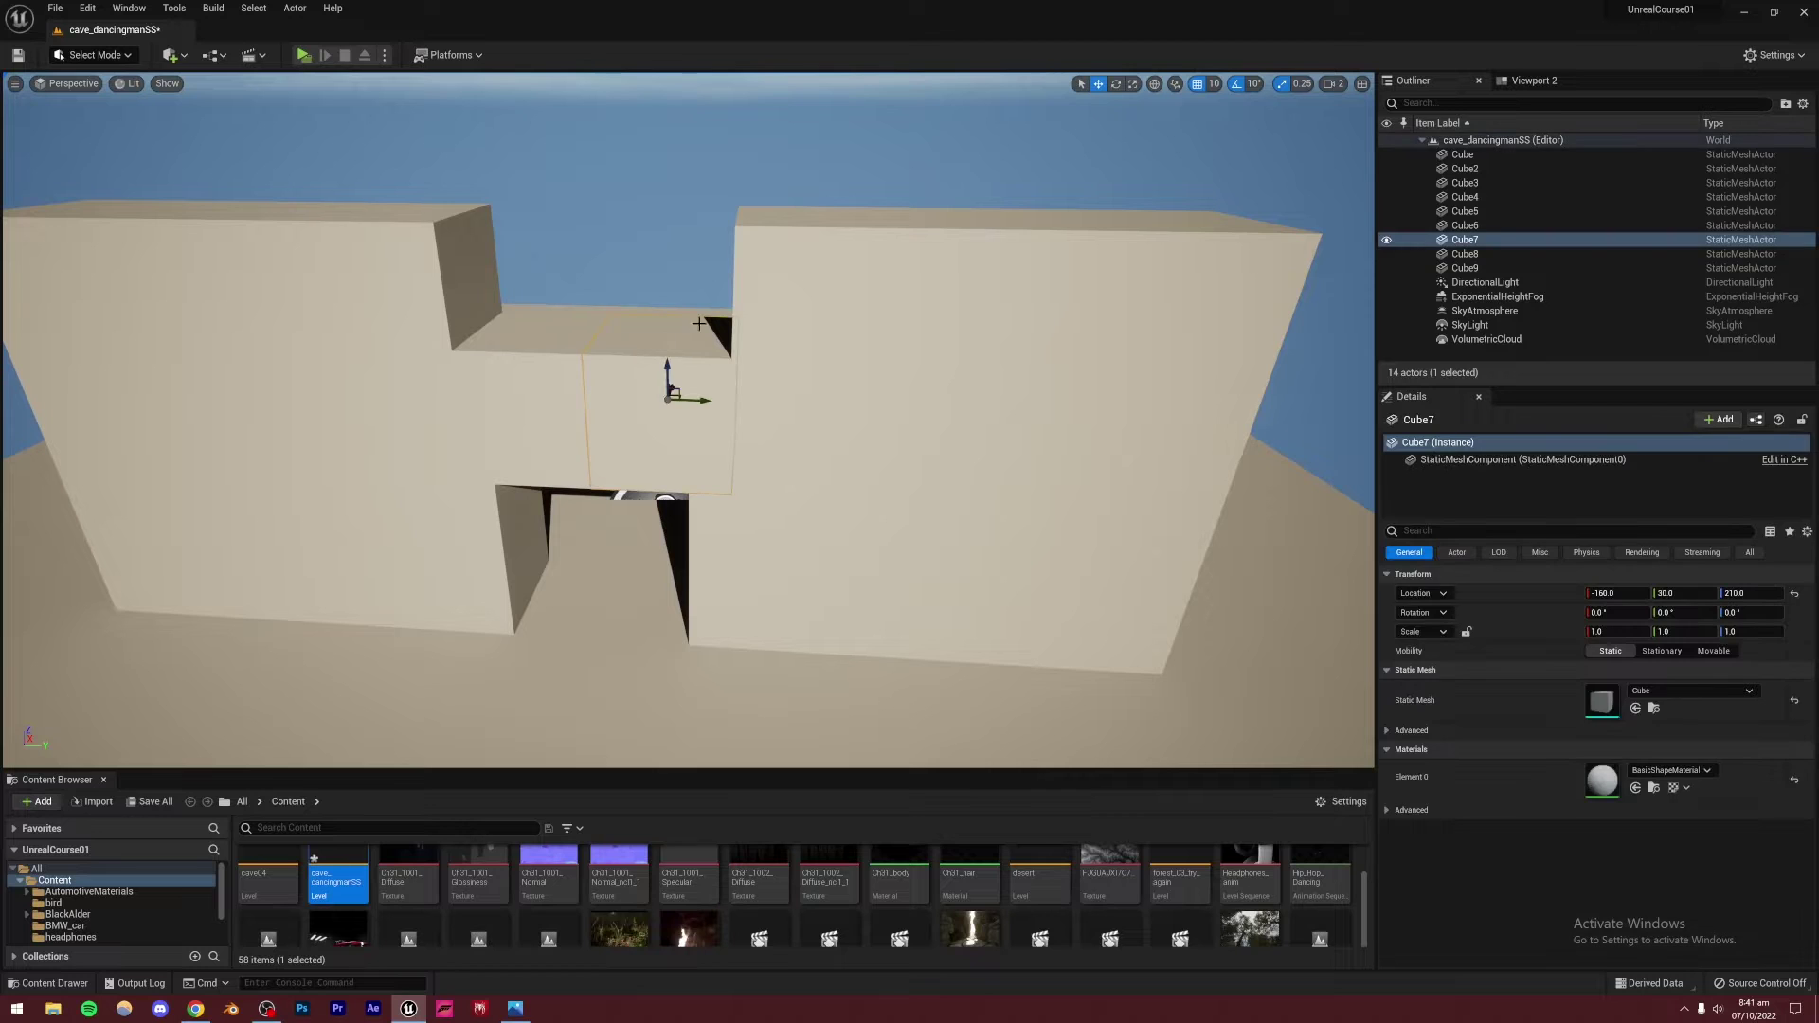
left_click(559, 396, "ctrl")
left_click_drag(532, 259, 534, 251)
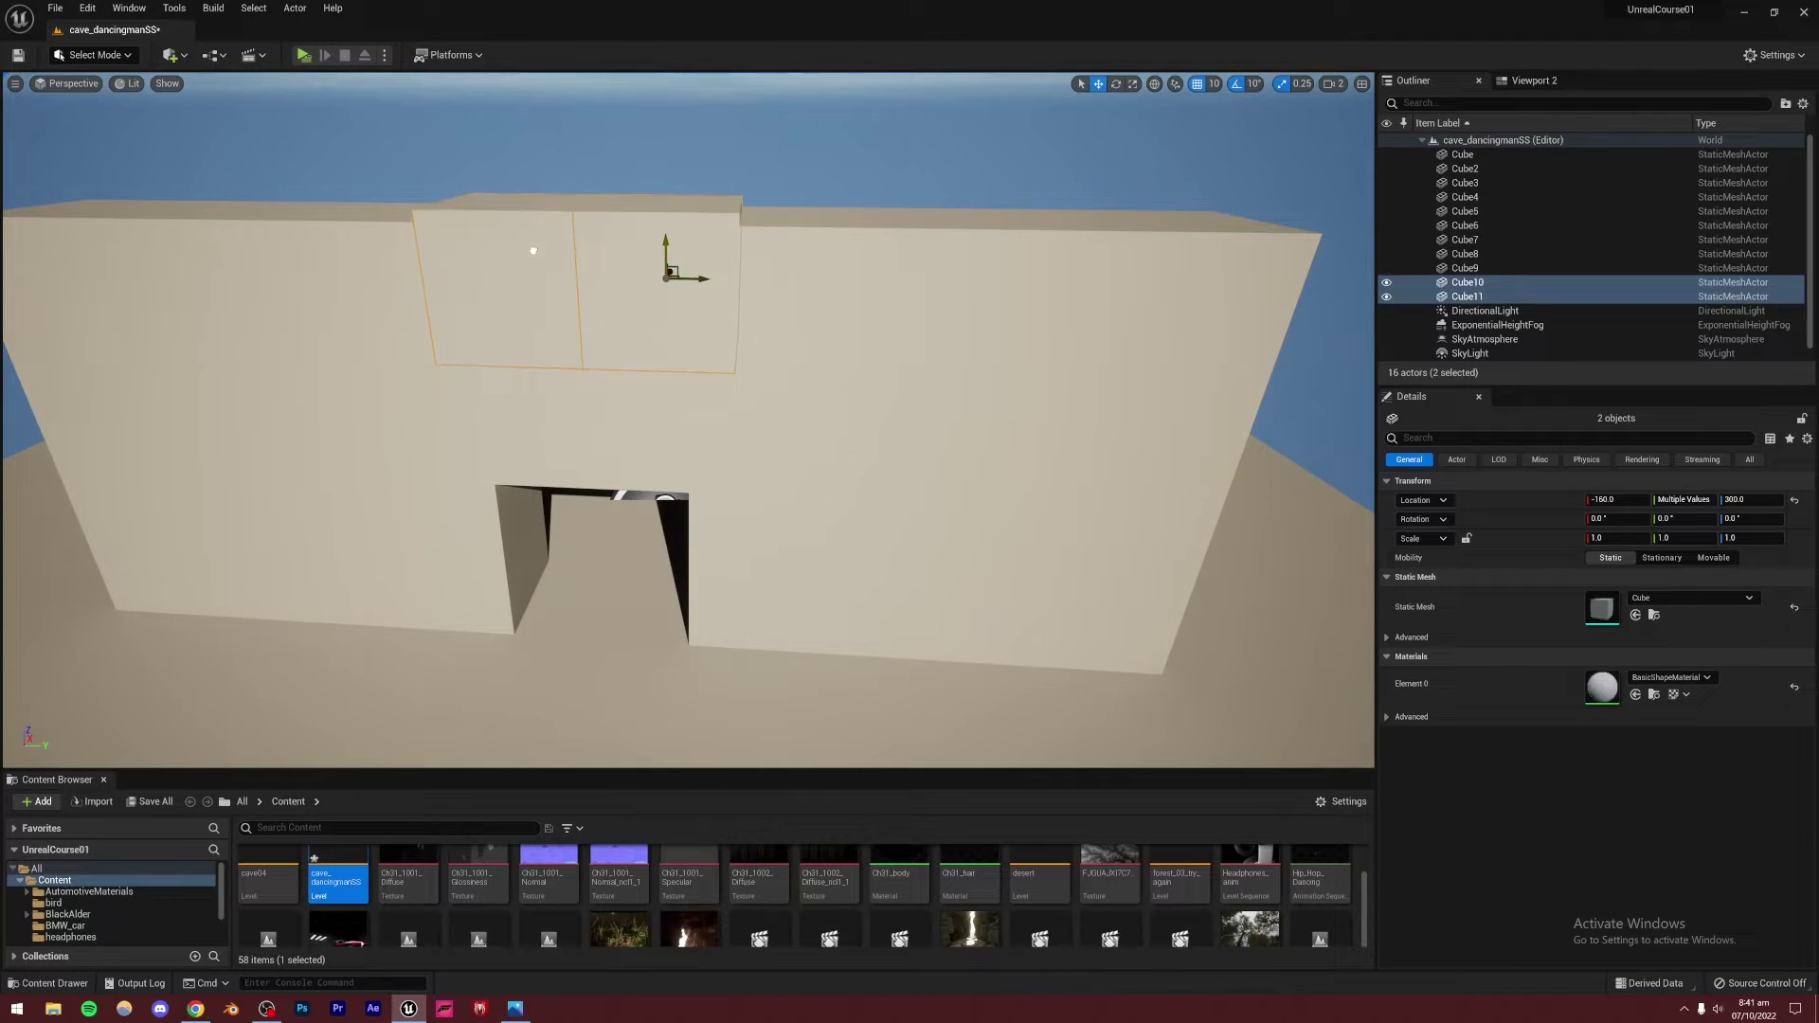
left_click(815, 168)
right_click_drag(799, 328, 723, 256)
left_click(725, 256)
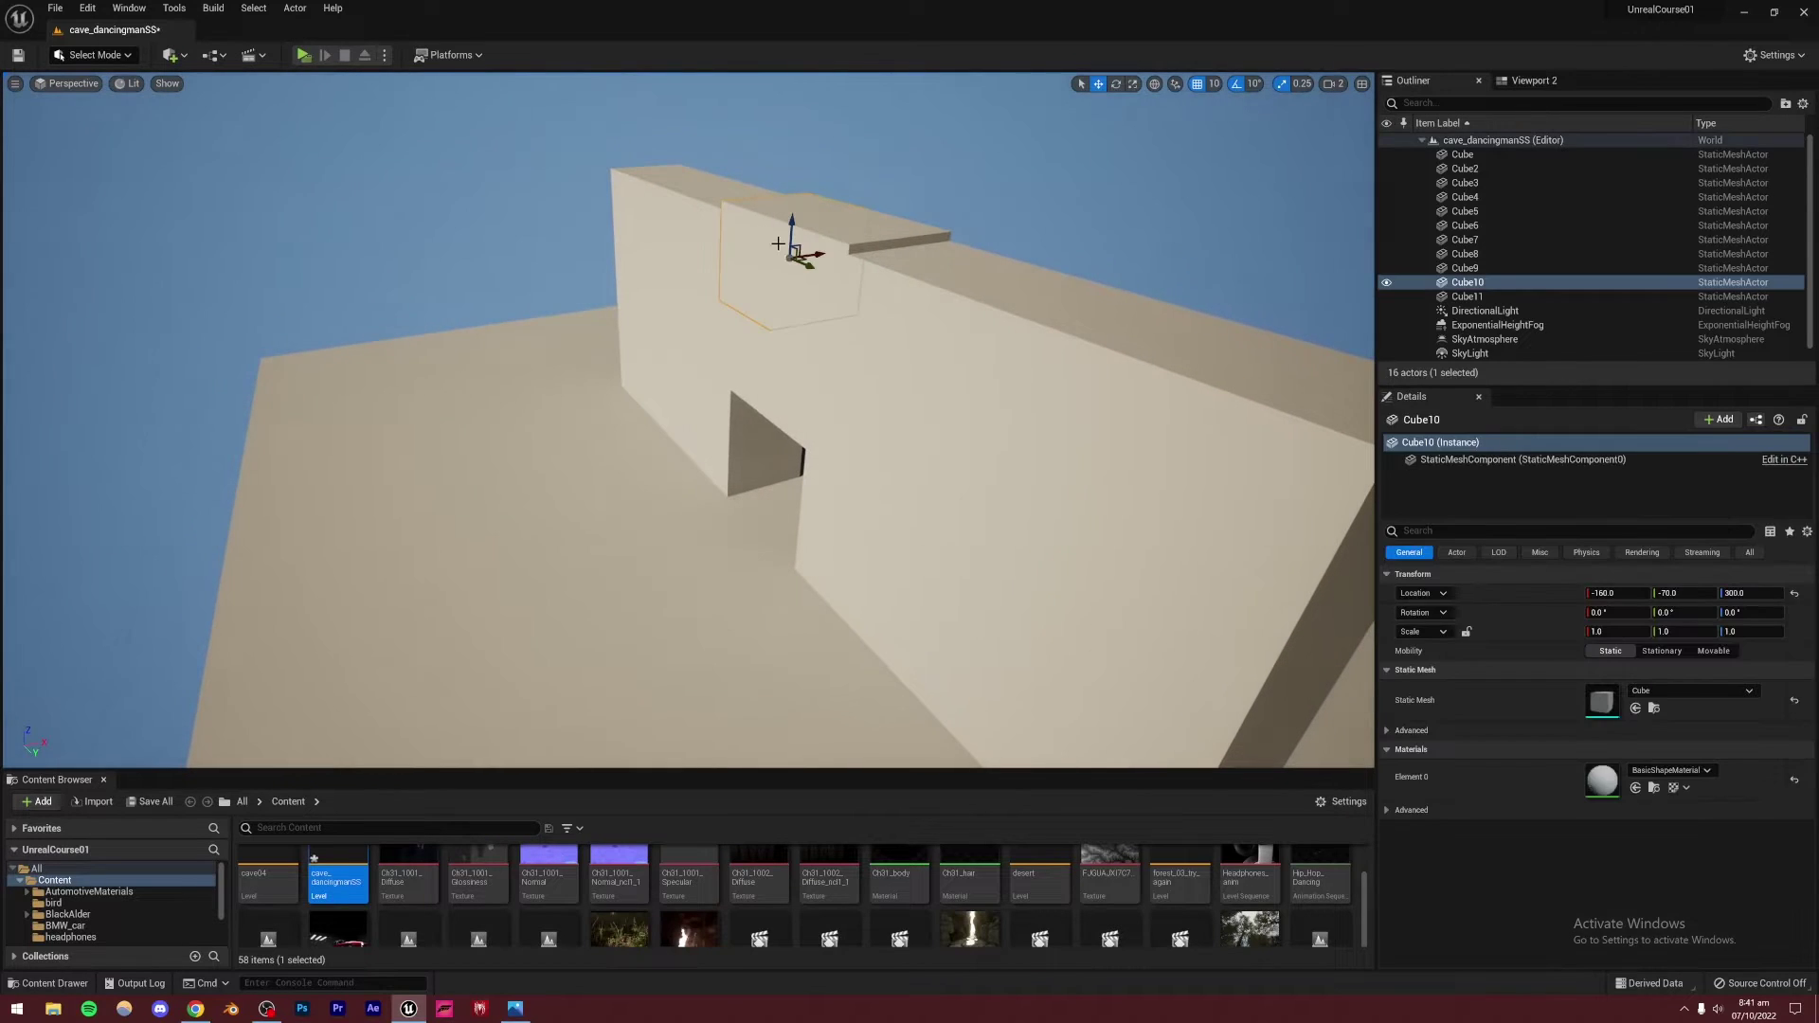
left_click(783, 368, "shift")
left_click(716, 384, "shift")
left_click(710, 410, "shift")
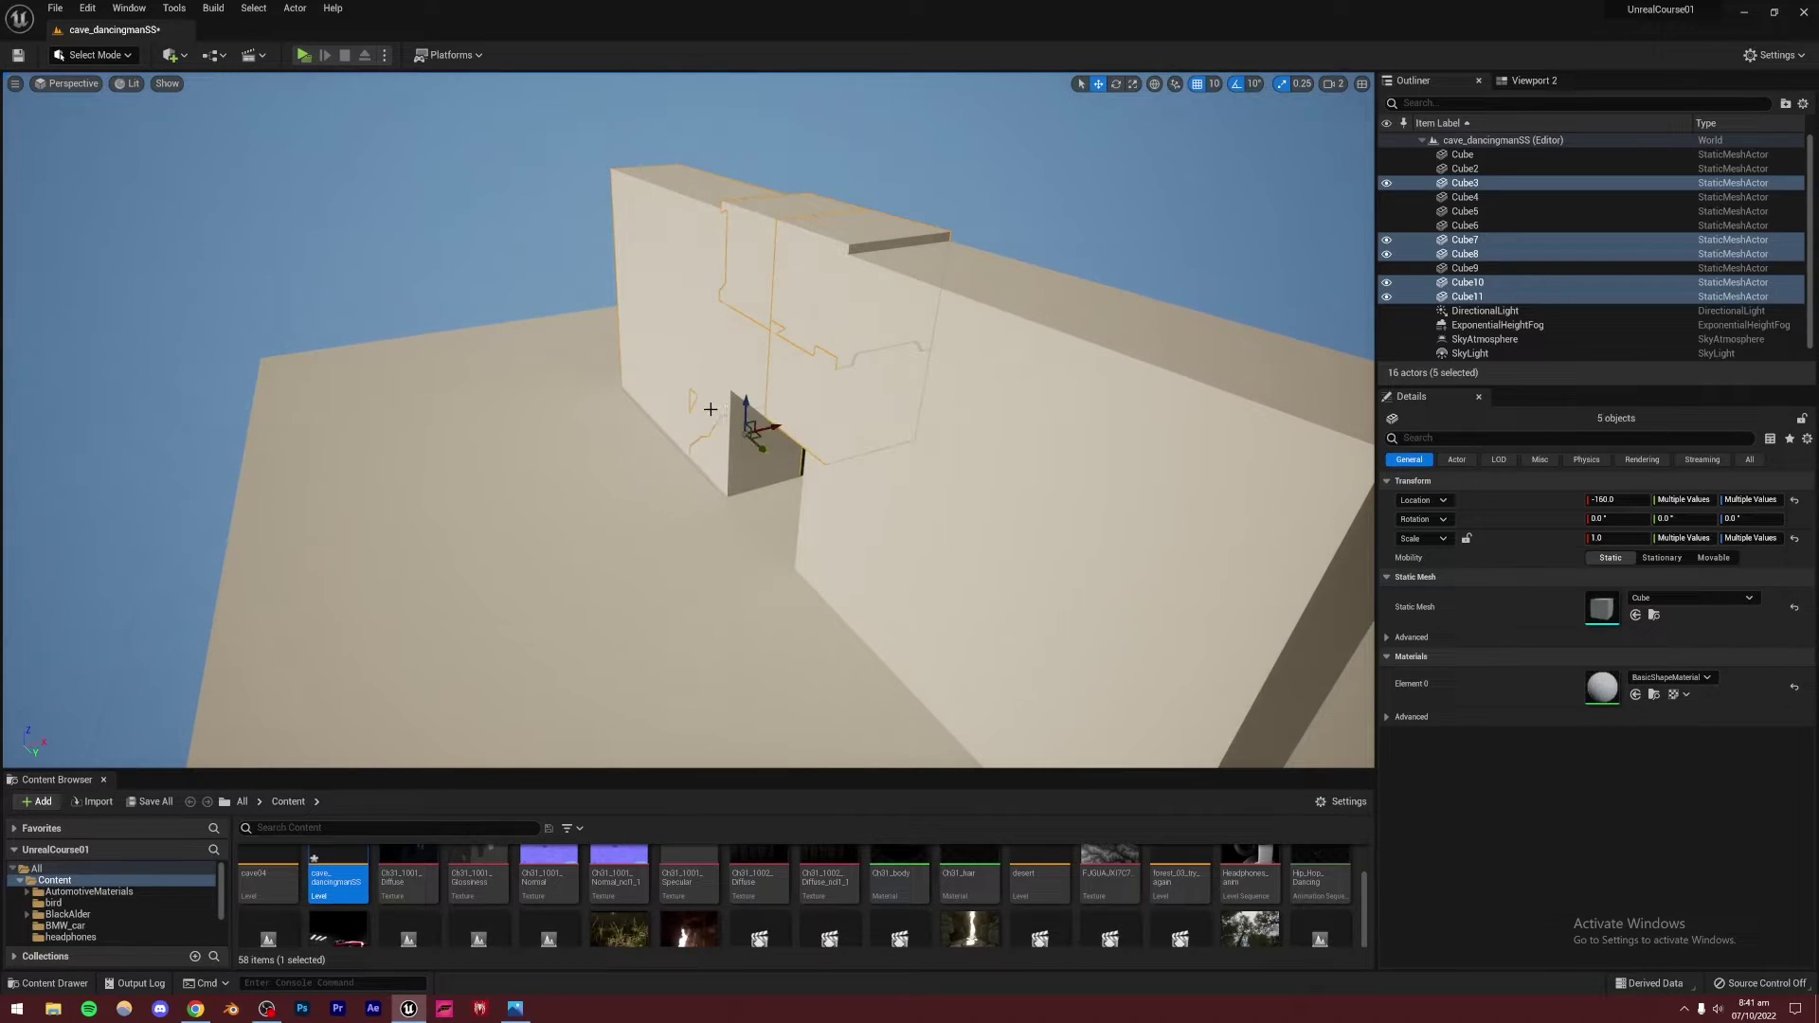
key("ctrl+z")
left_click(565, 281)
Set the viewport camera speed to 3 and return to the front of the entrance wall
right_click_drag(564, 280, 660, 272)
left_click(1333, 83)
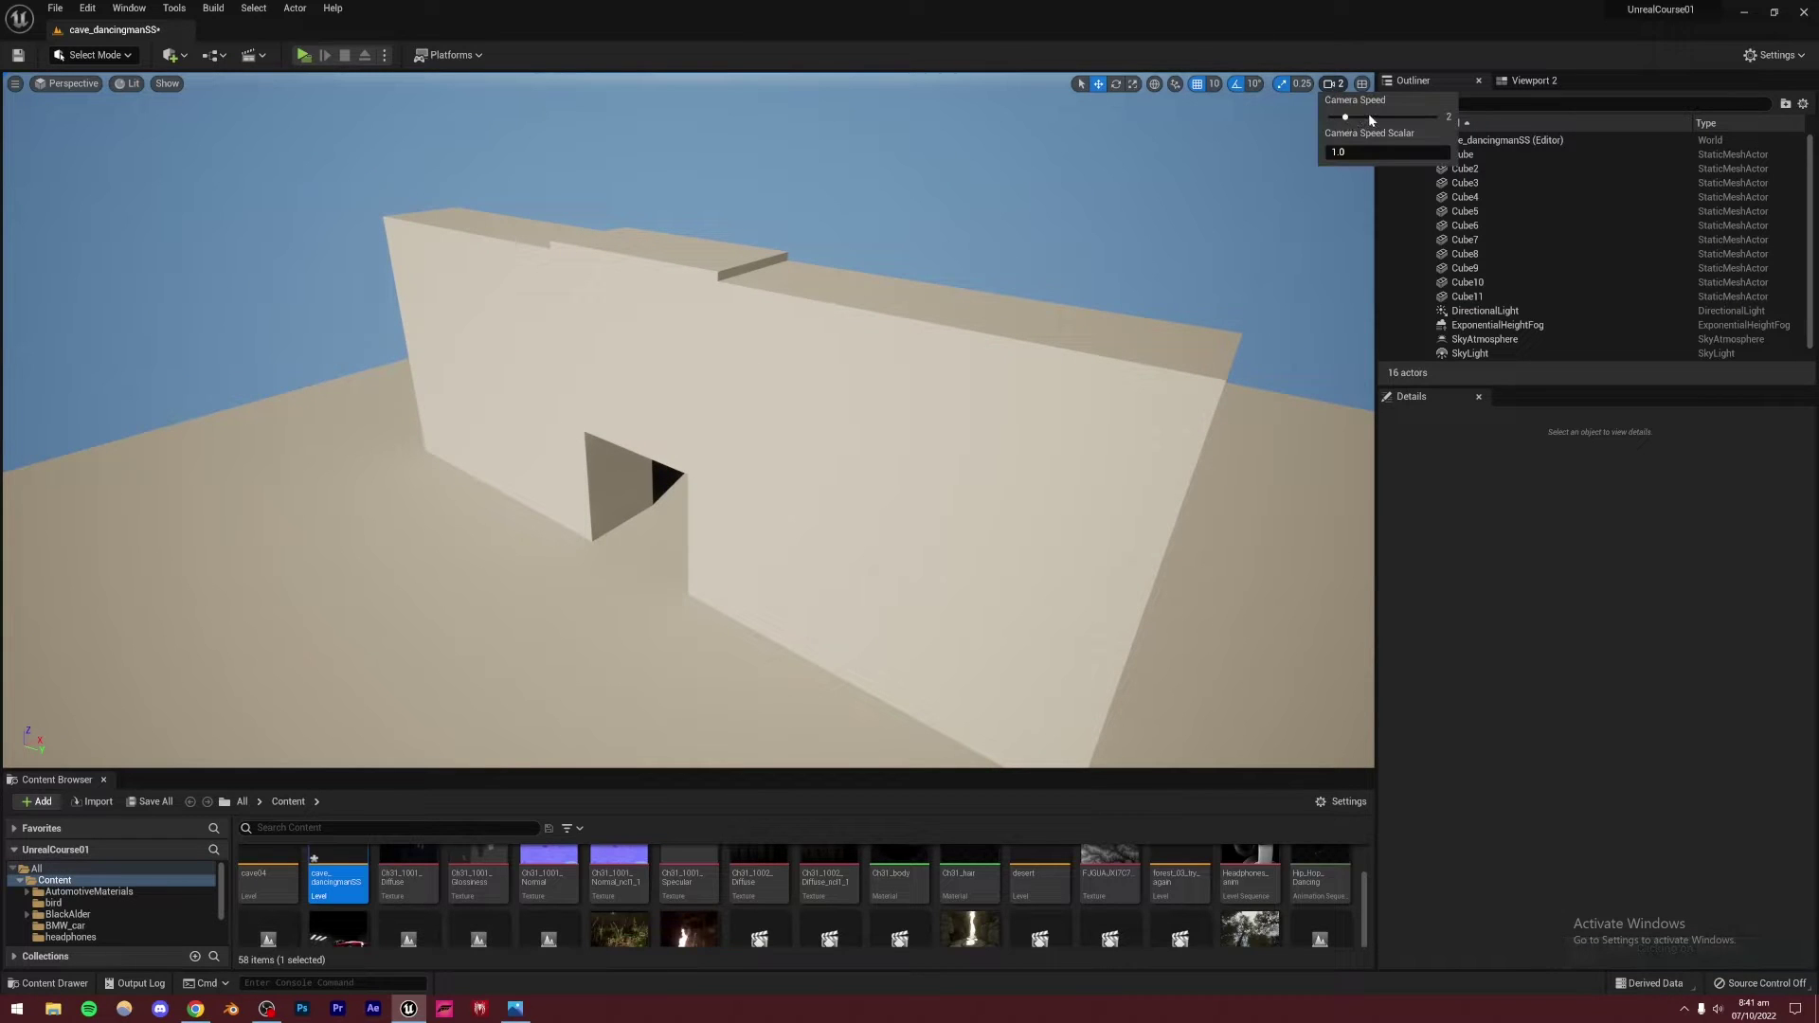
right_click_drag(800, 494, 581, 512)
key("a")
Select all eight small cubes forming the pillars and lintel around the opening, and switch the viewport to the Top view
left_click(583, 512)
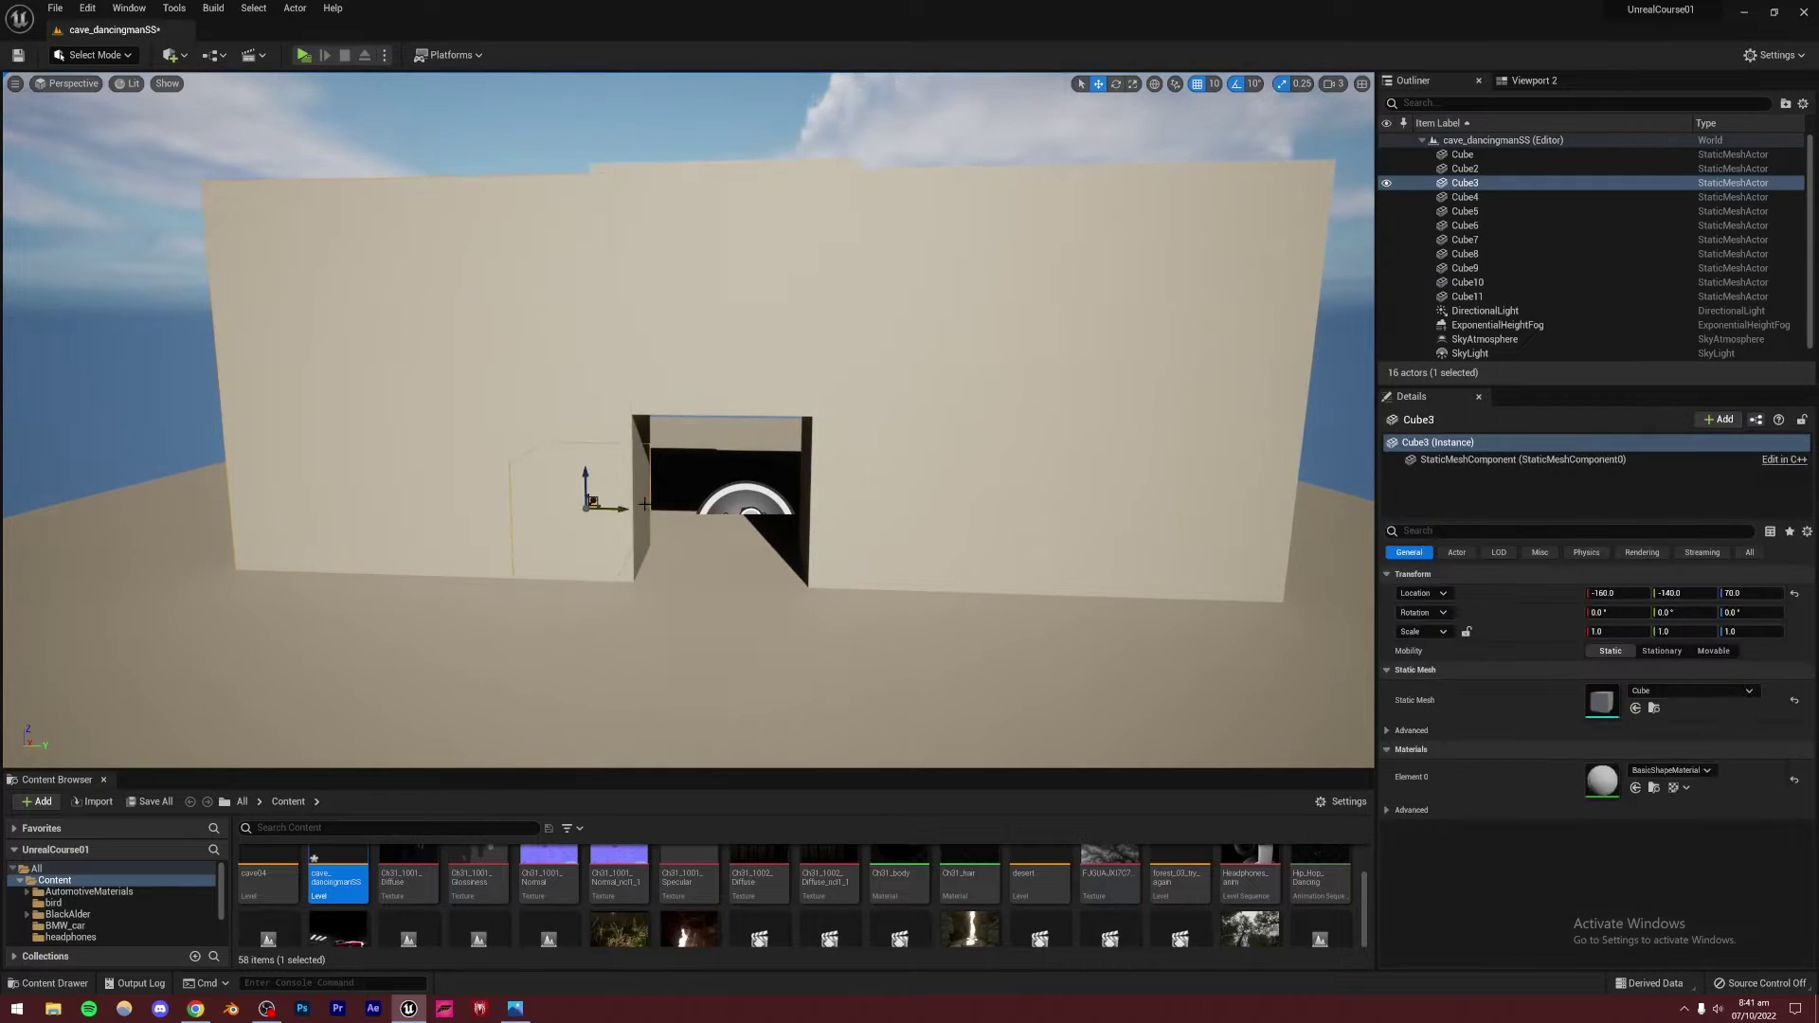
left_click(643, 434, "shift")
left_click(678, 394, "shift")
left_click(764, 402, "shift")
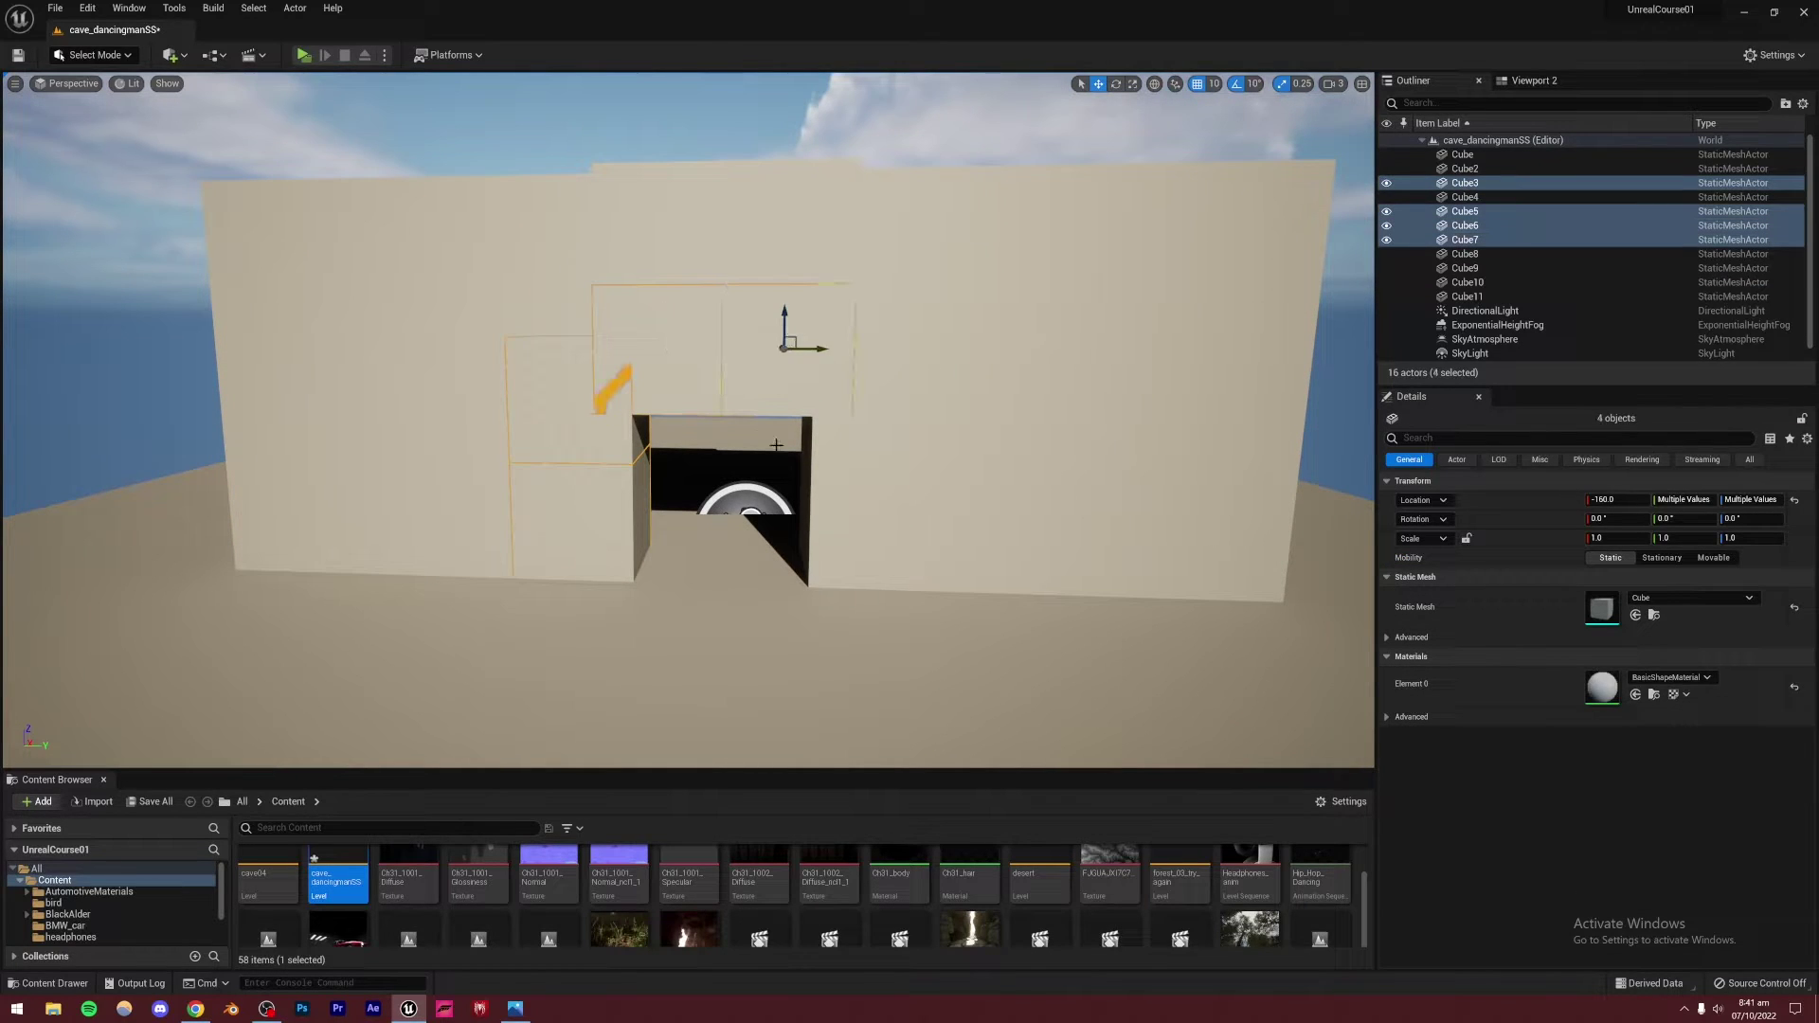
left_click(857, 398, "shift")
left_click(857, 511, "shift")
left_click(663, 227, "shift")
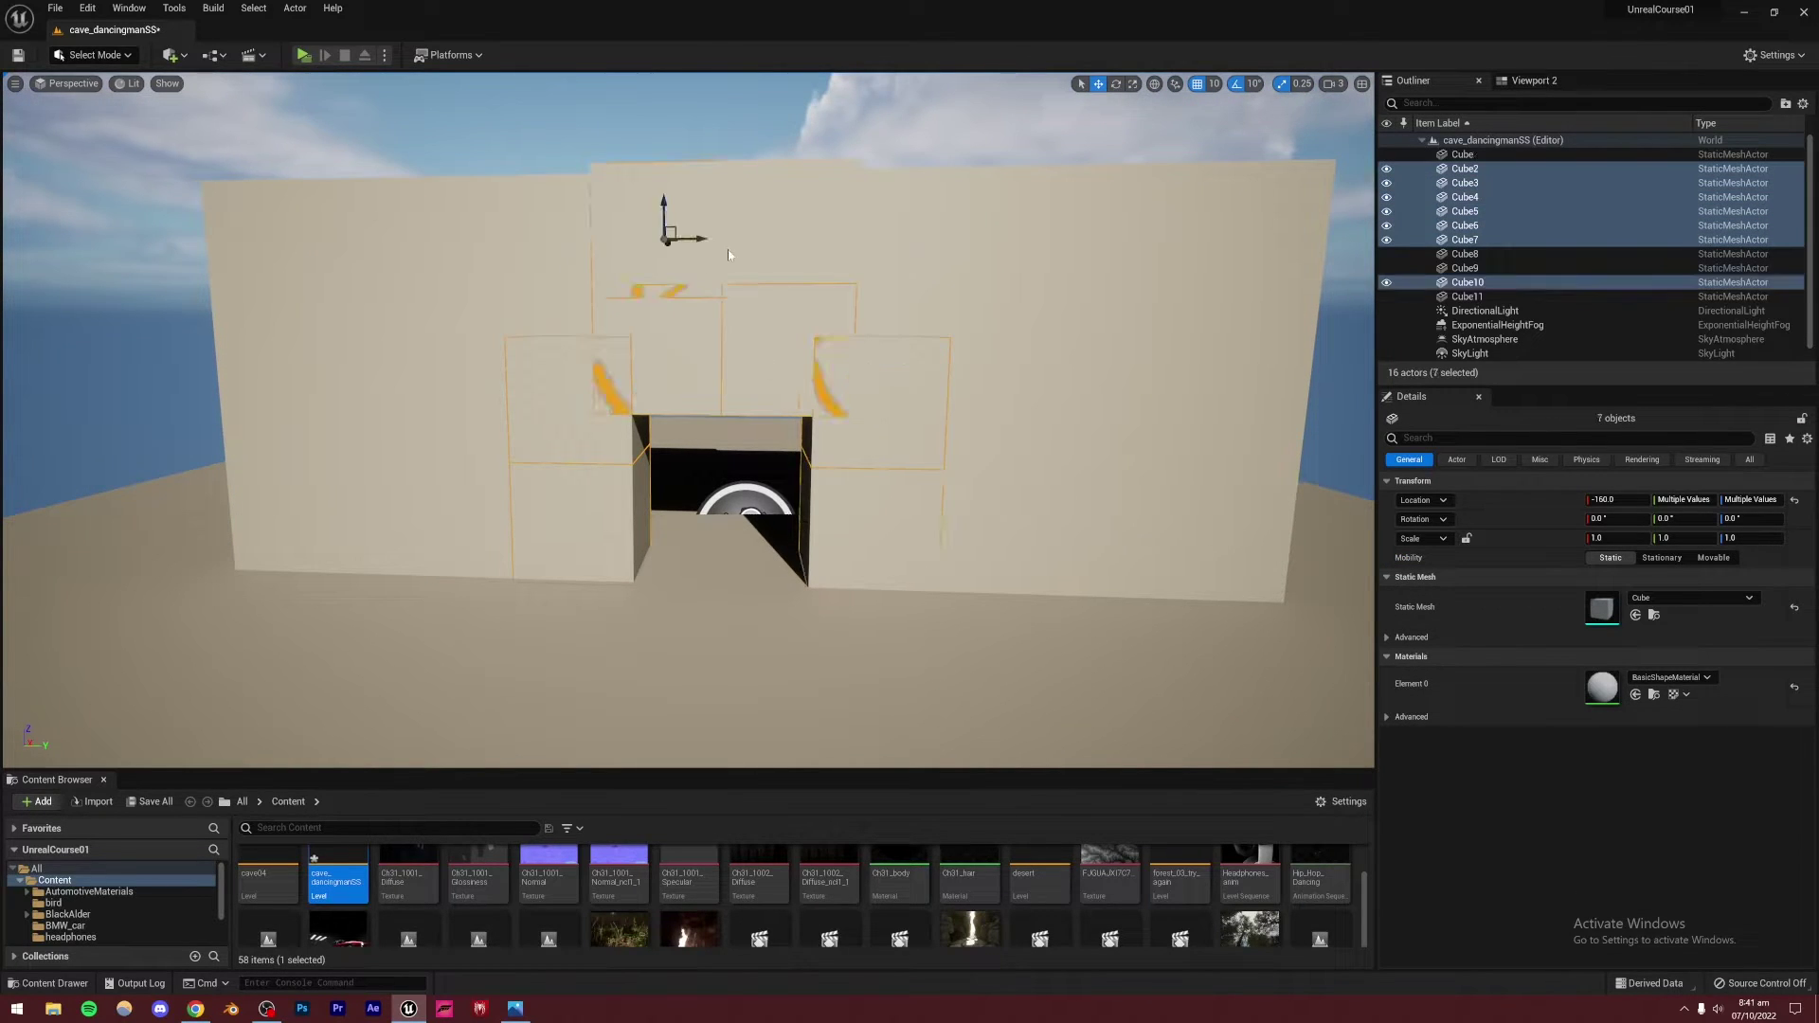
left_click(786, 222, "shift")
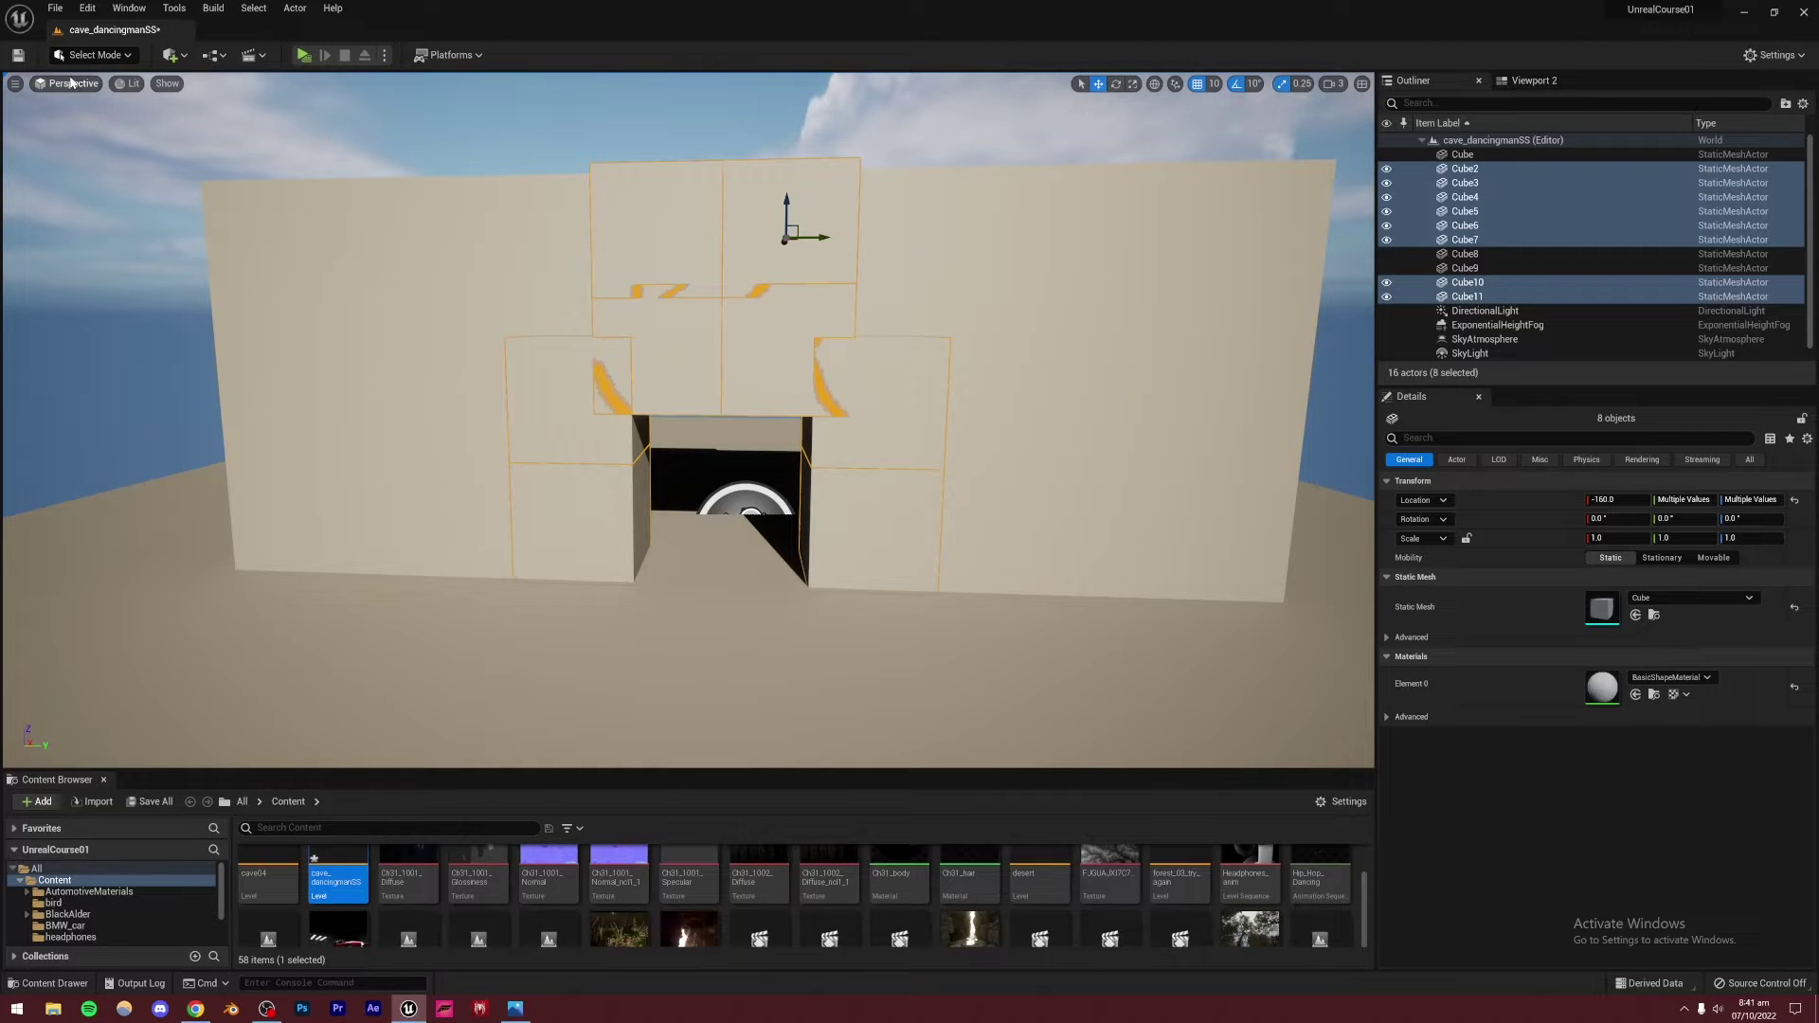
left_click(71, 83)
left_click(67, 137)
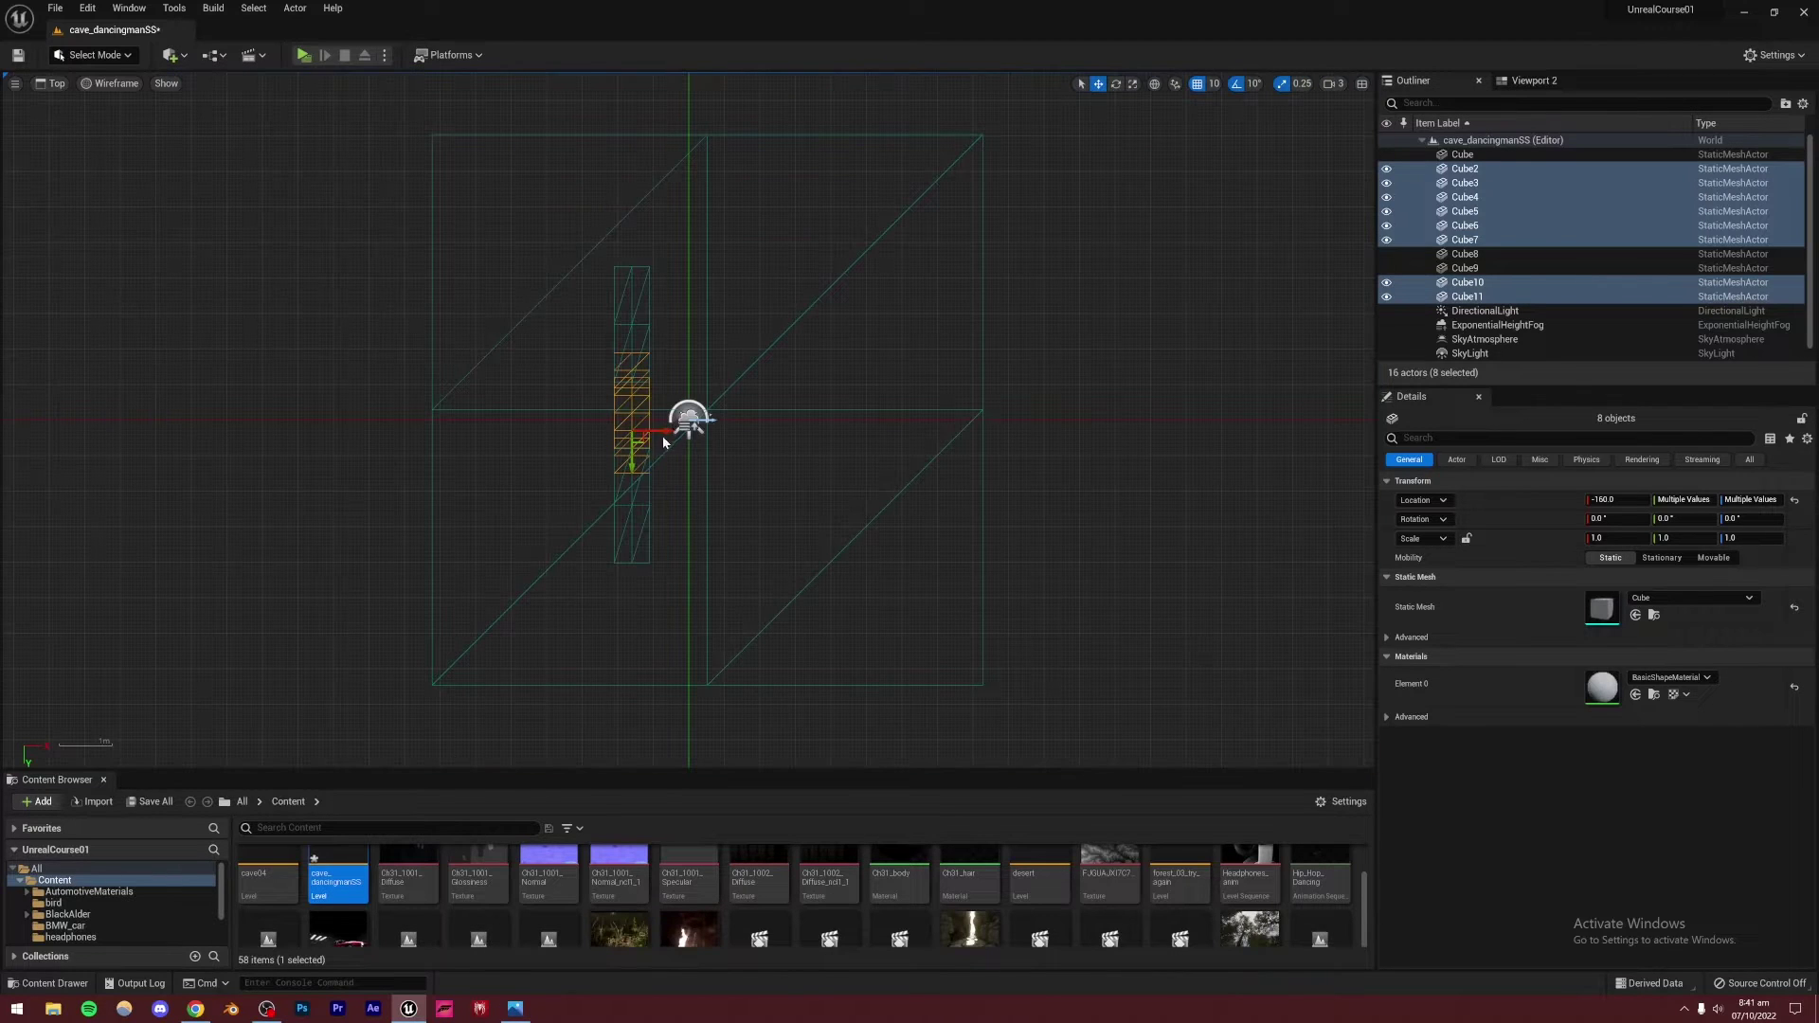
left_click_drag(663, 442, 699, 442, "alt")
scroll(697, 431, "up", 1)
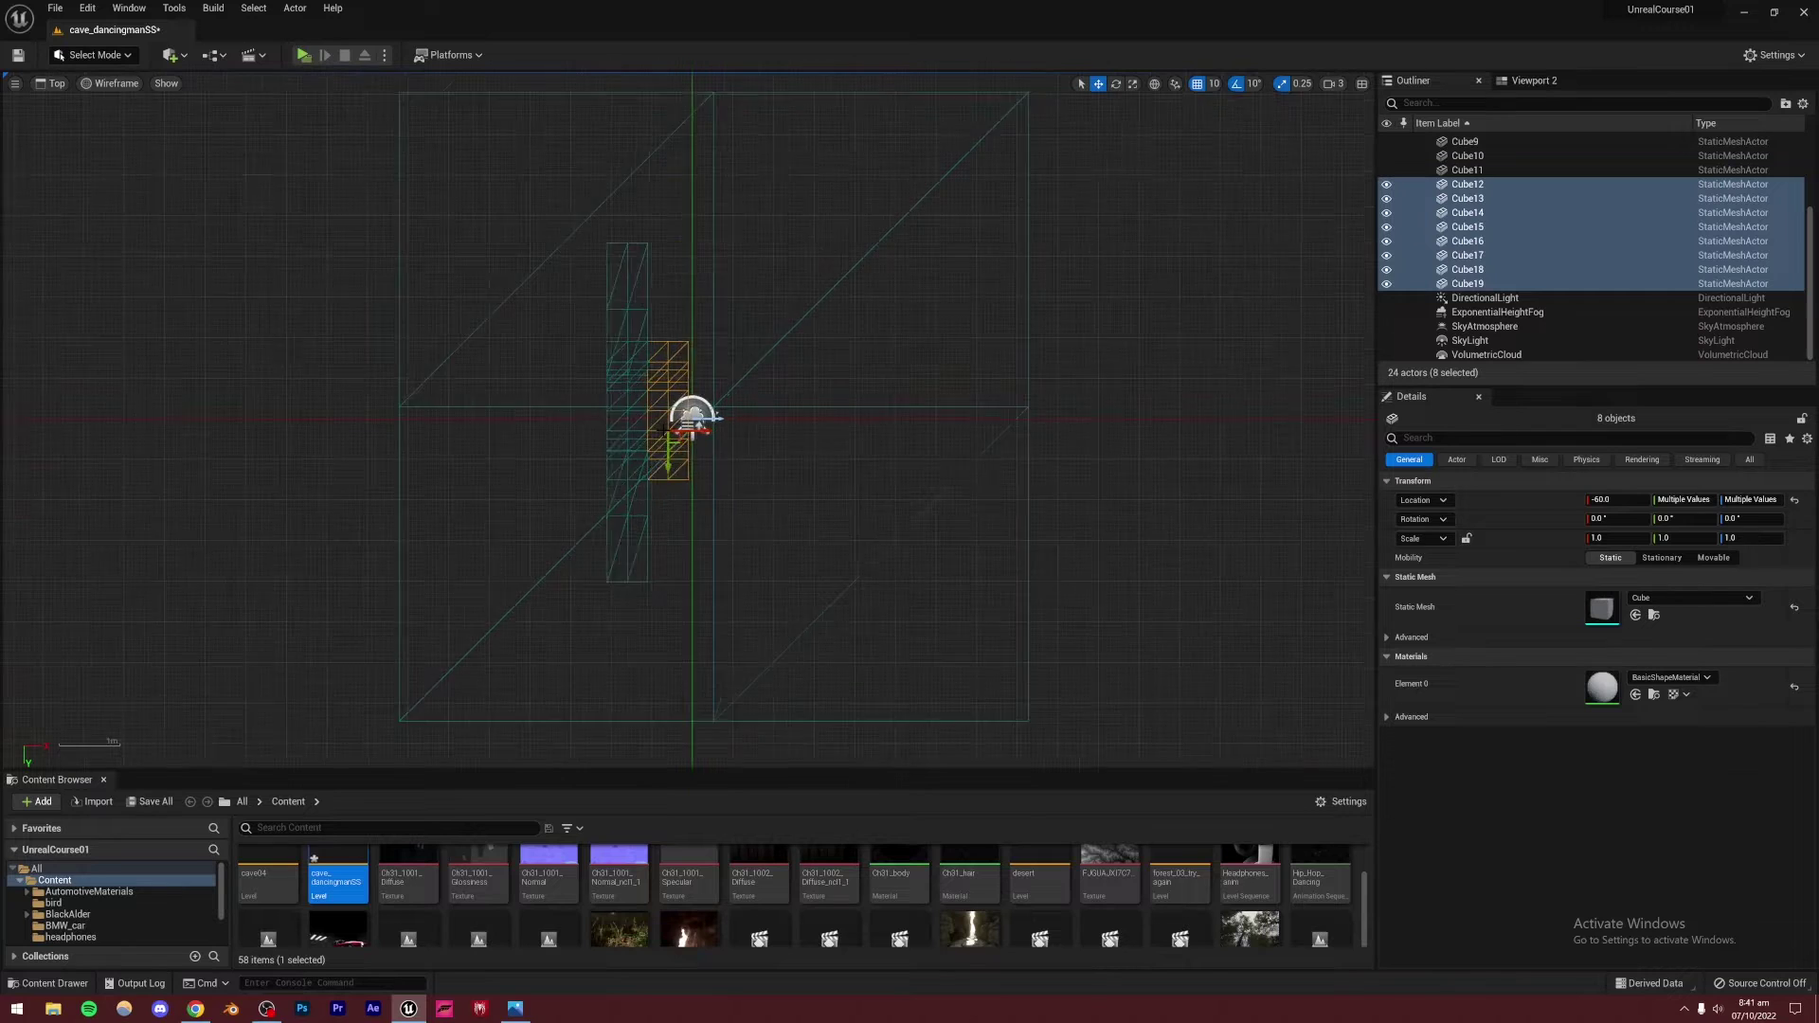
scroll(682, 431, "up", 2)
key("Delete")
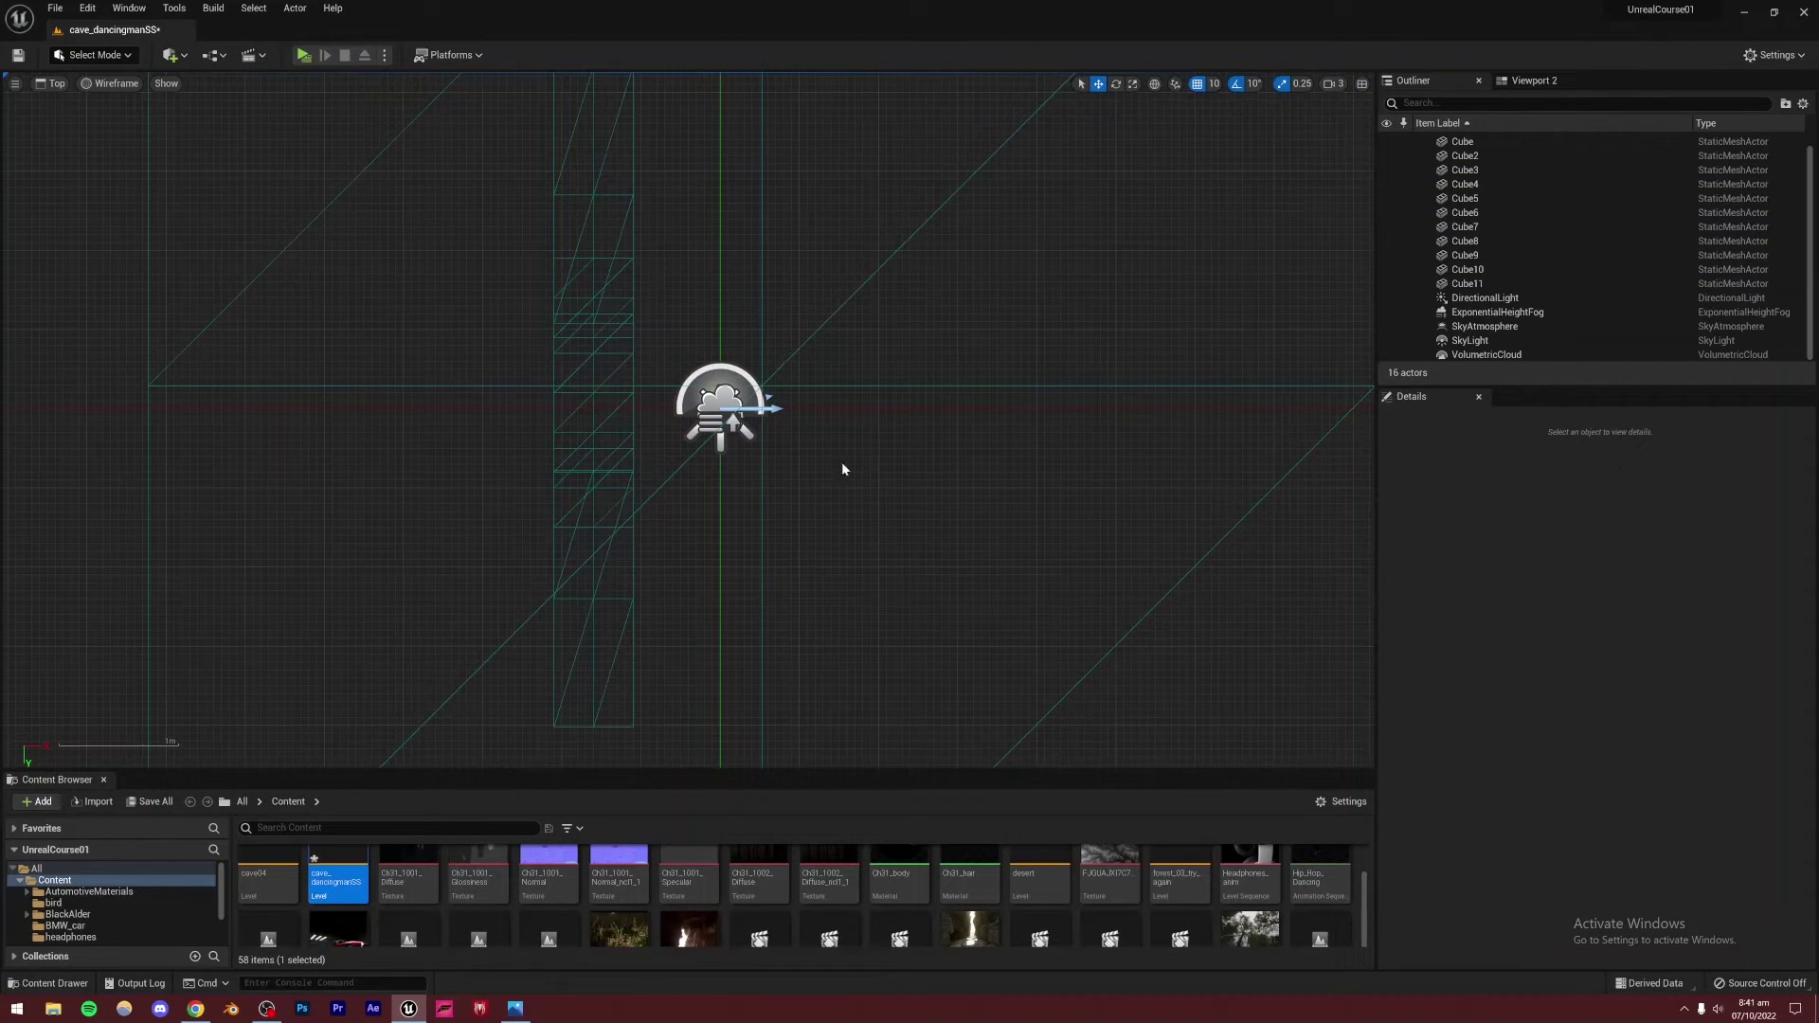
key("ctrl+z")
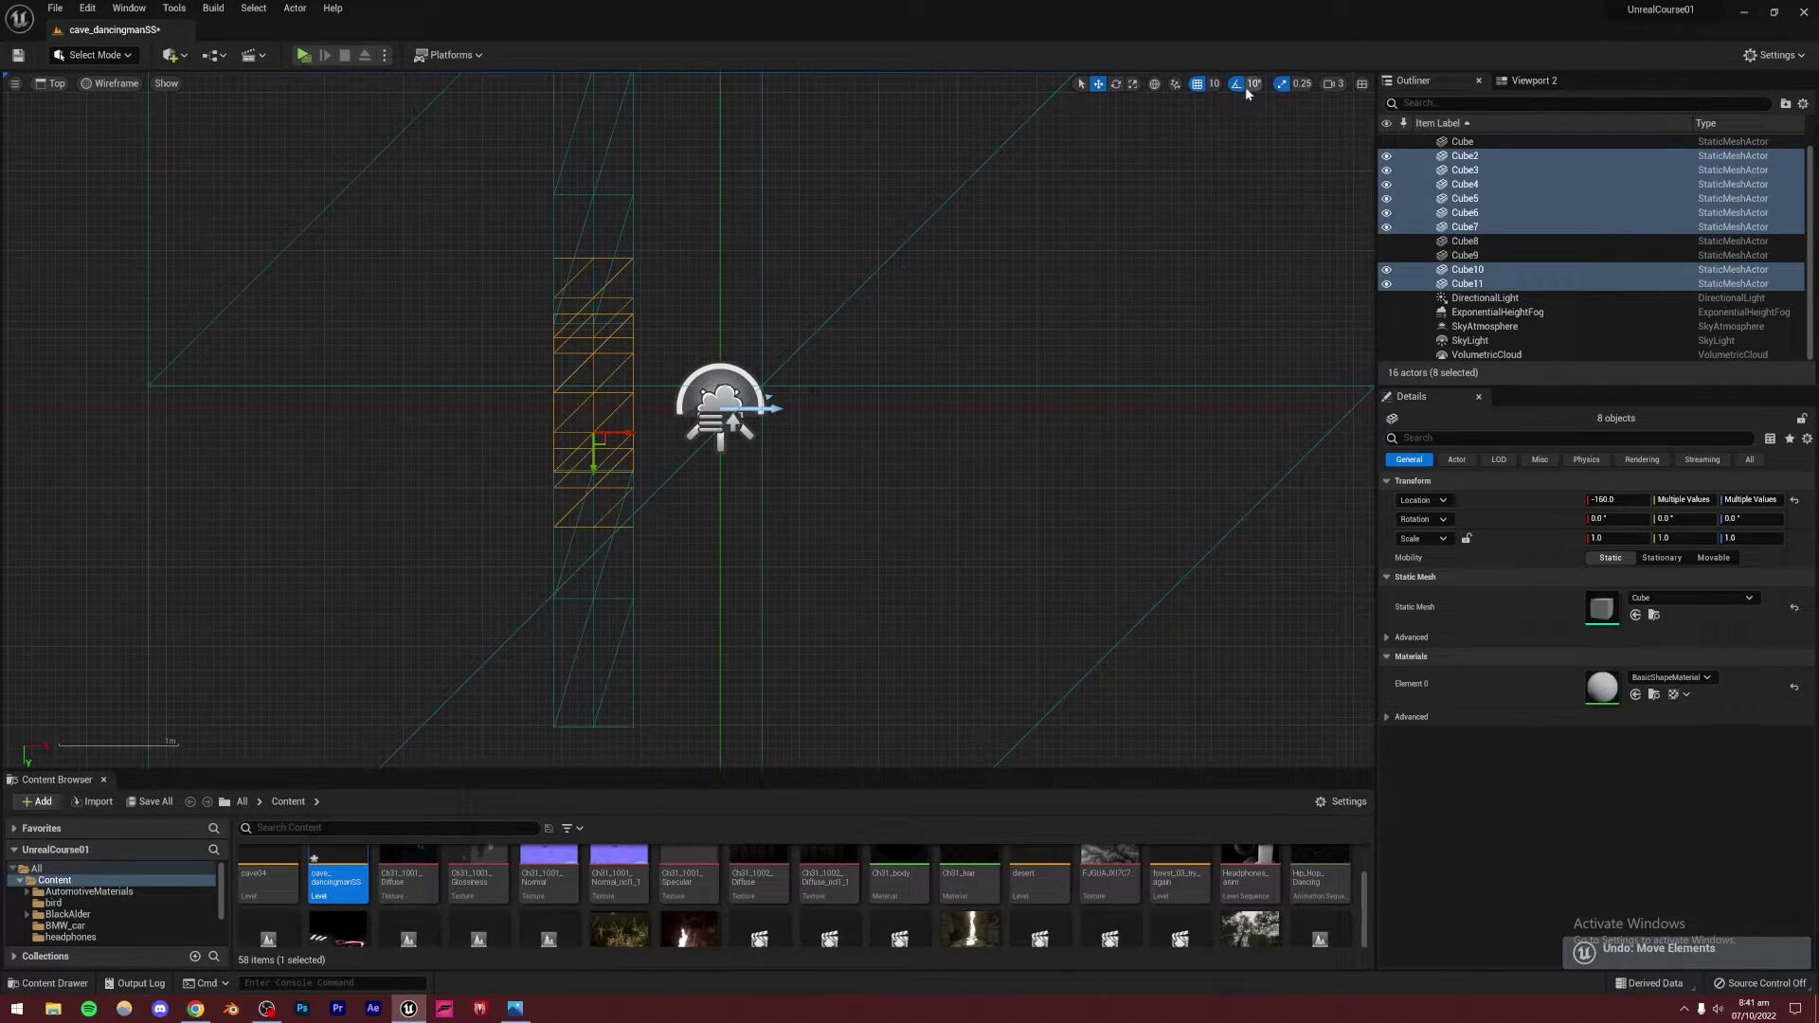
Scale the eight selected entrance cubes to 10.75 on X to stretch them into a tunnel
left_click(1133, 83)
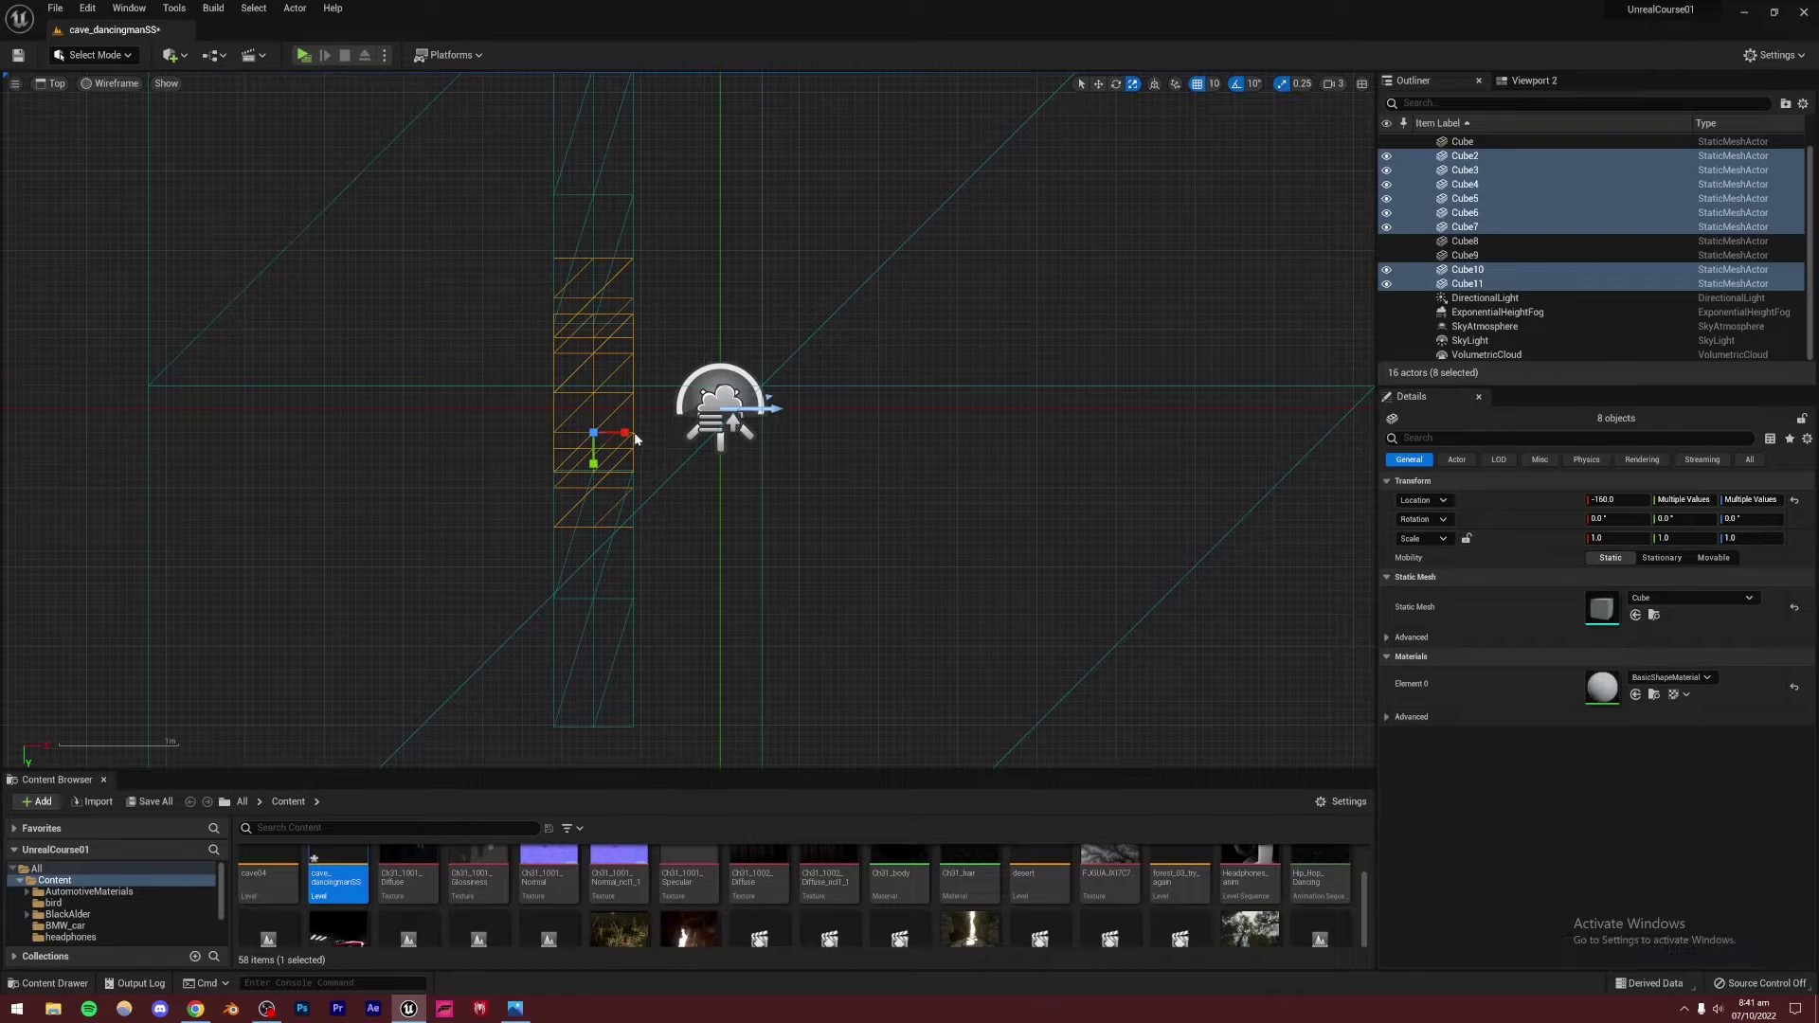
left_click_drag(636, 439, 1053, 433)
key("ctrl+z")
scroll(626, 432, "down", 4)
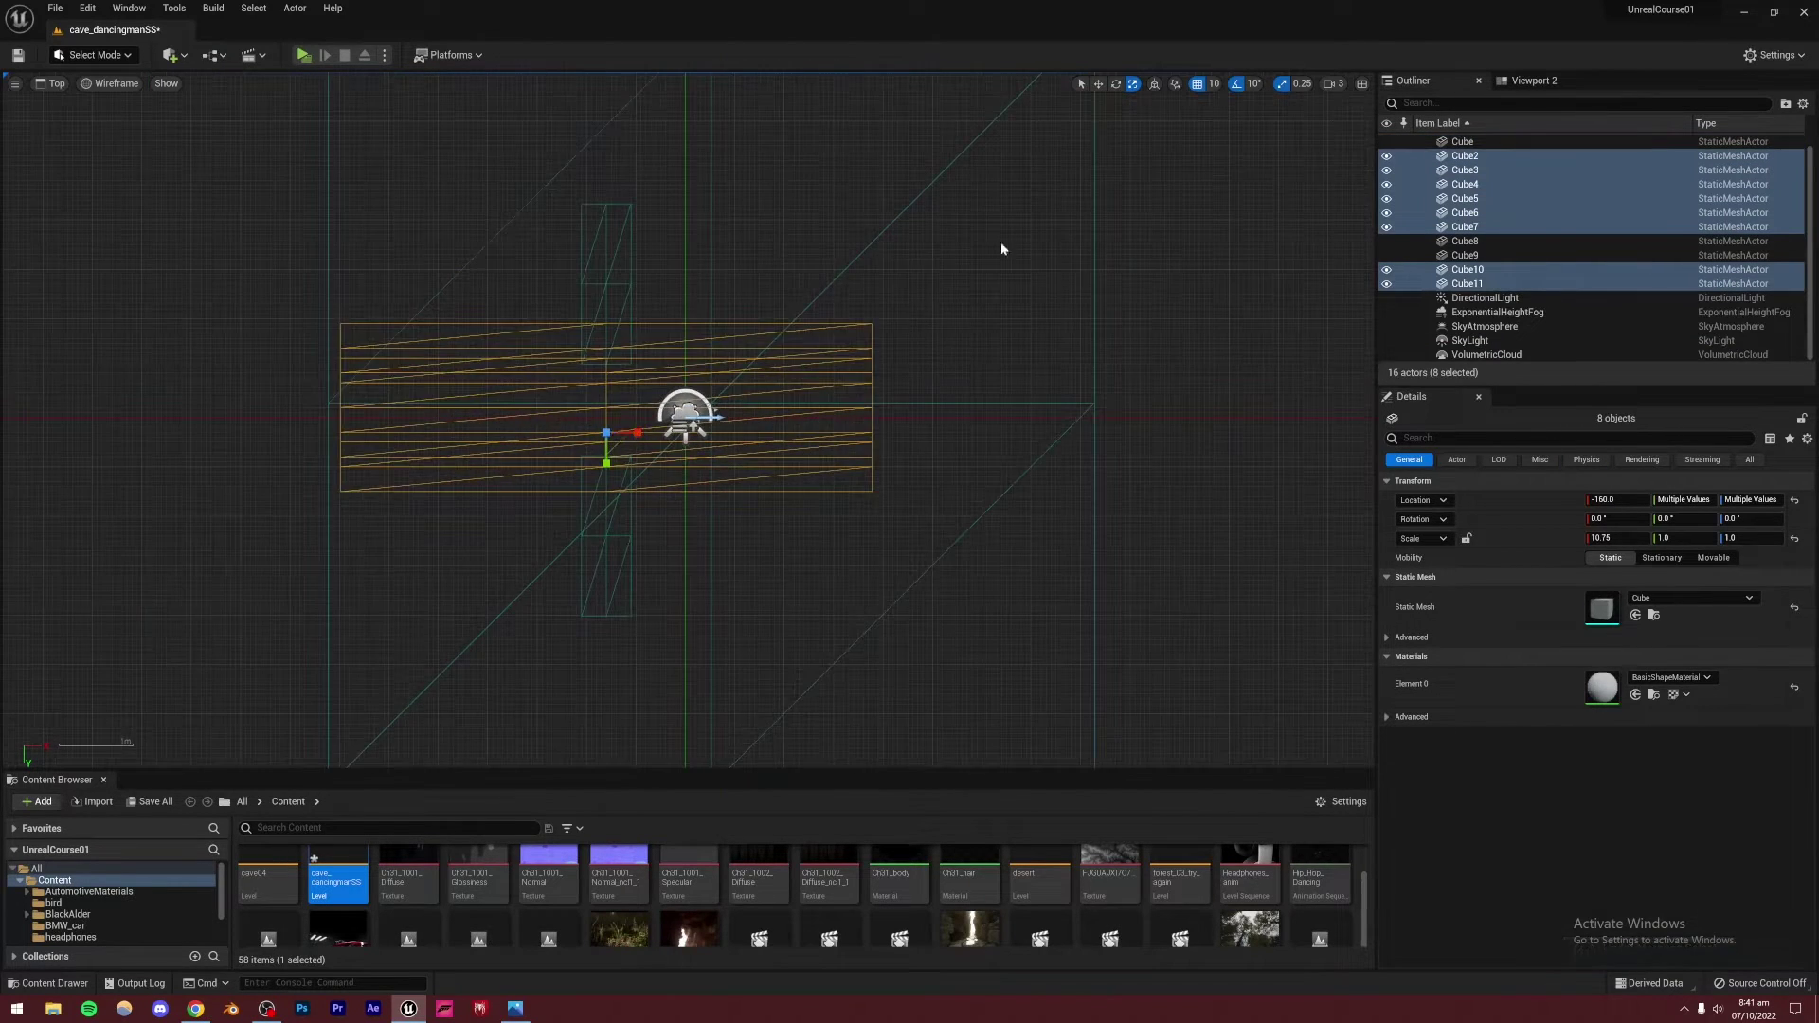
Move the stretched tunnel cubes to X 320 so they run back from the entrance walls, keeping them selected
key("w")
left_click_drag(639, 432, 882, 427)
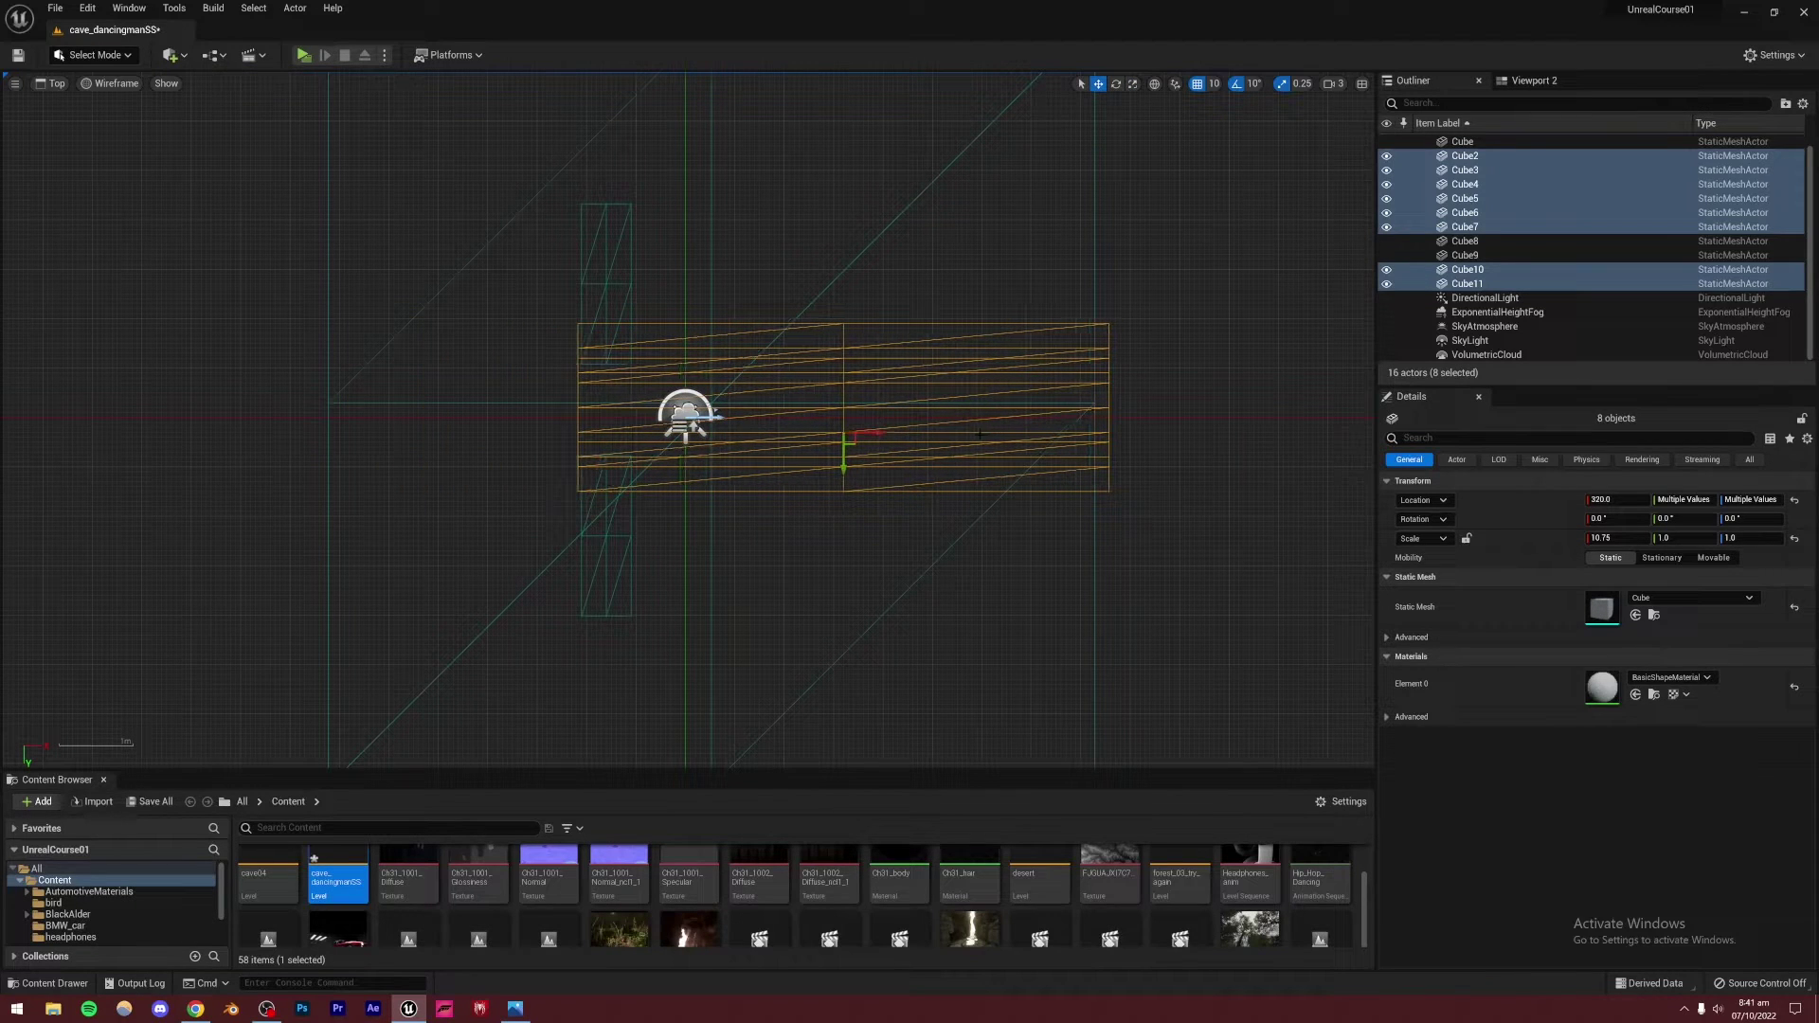
left_click(902, 434)
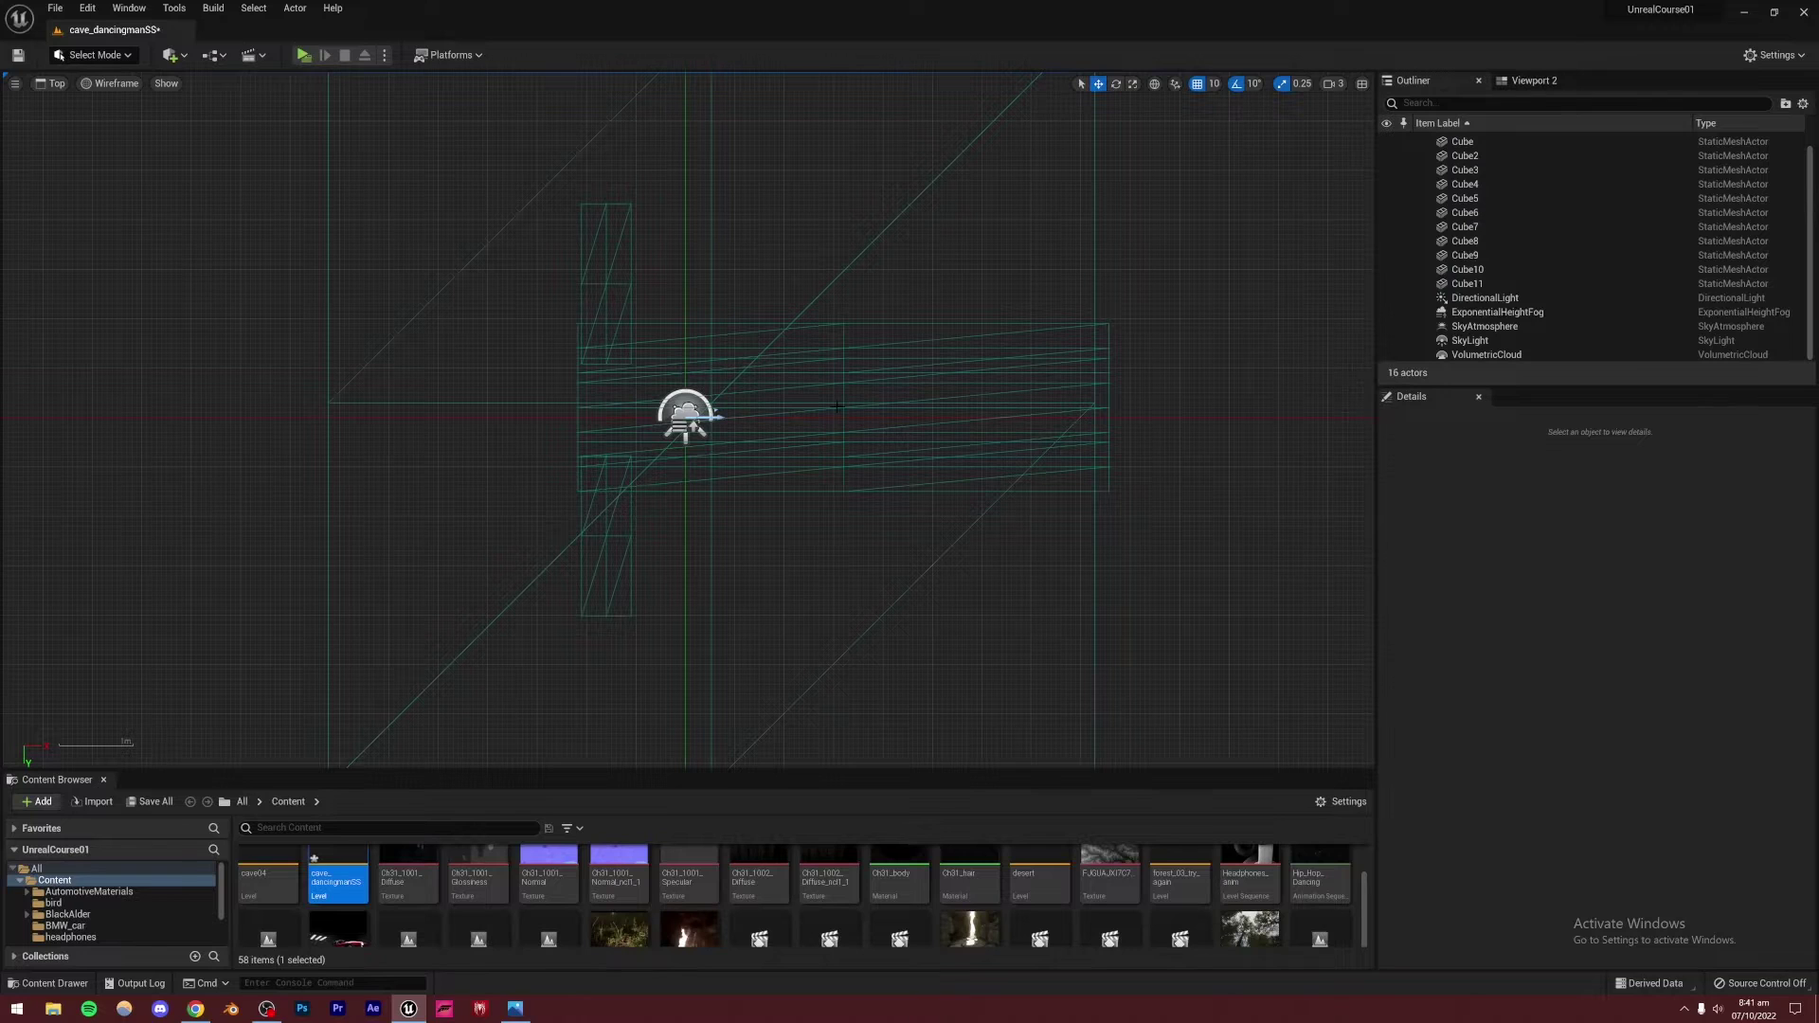
left_click(838, 406)
key("ctrl+z")
Duplicate the tunnel cubes along X to 1350 as a second section continuing from the end of the first
right_click_drag(914, 423, 784, 450)
left_click_drag(789, 455, 1297, 454, "alt")
scroll(881, 511, "down", 4)
right_click_drag(881, 511, 598, 518)
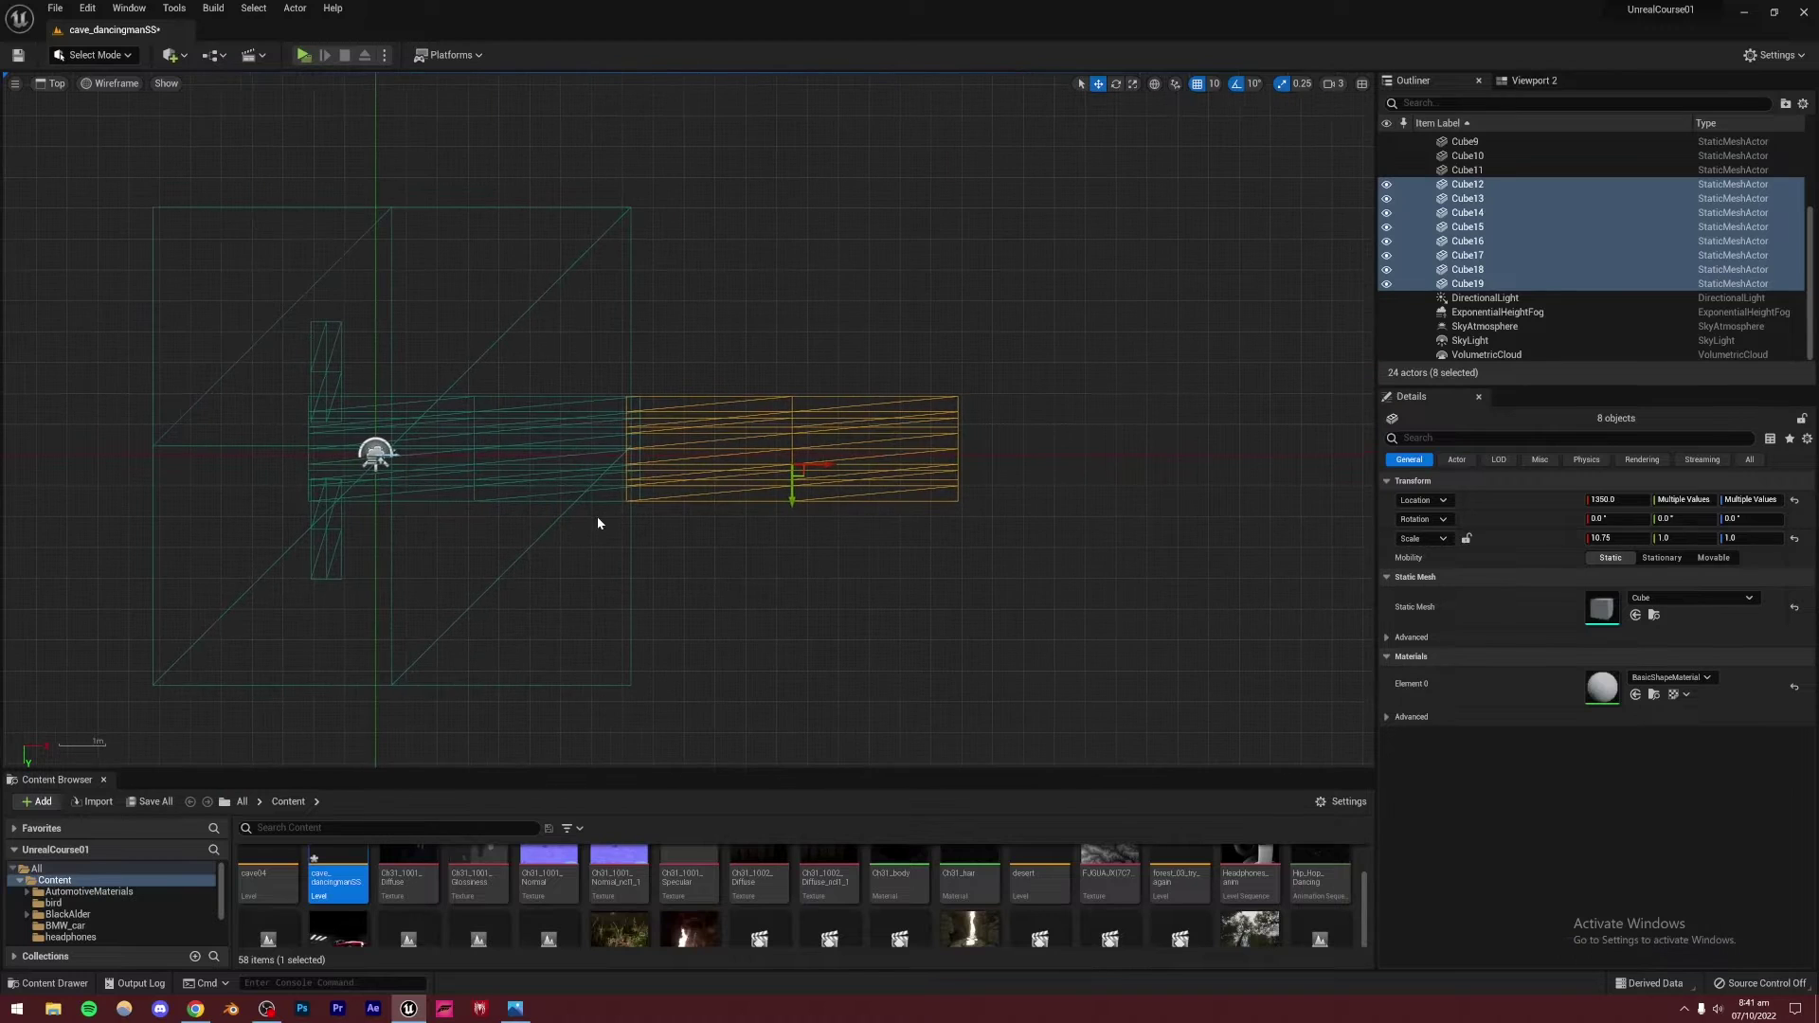
Rotate the second tunnel section 30° about Z to create a bend, and return the viewport to Perspective
left_click_drag(833, 499, 754, 548)
left_click(1097, 83)
left_click(47, 84)
left_click(71, 106)
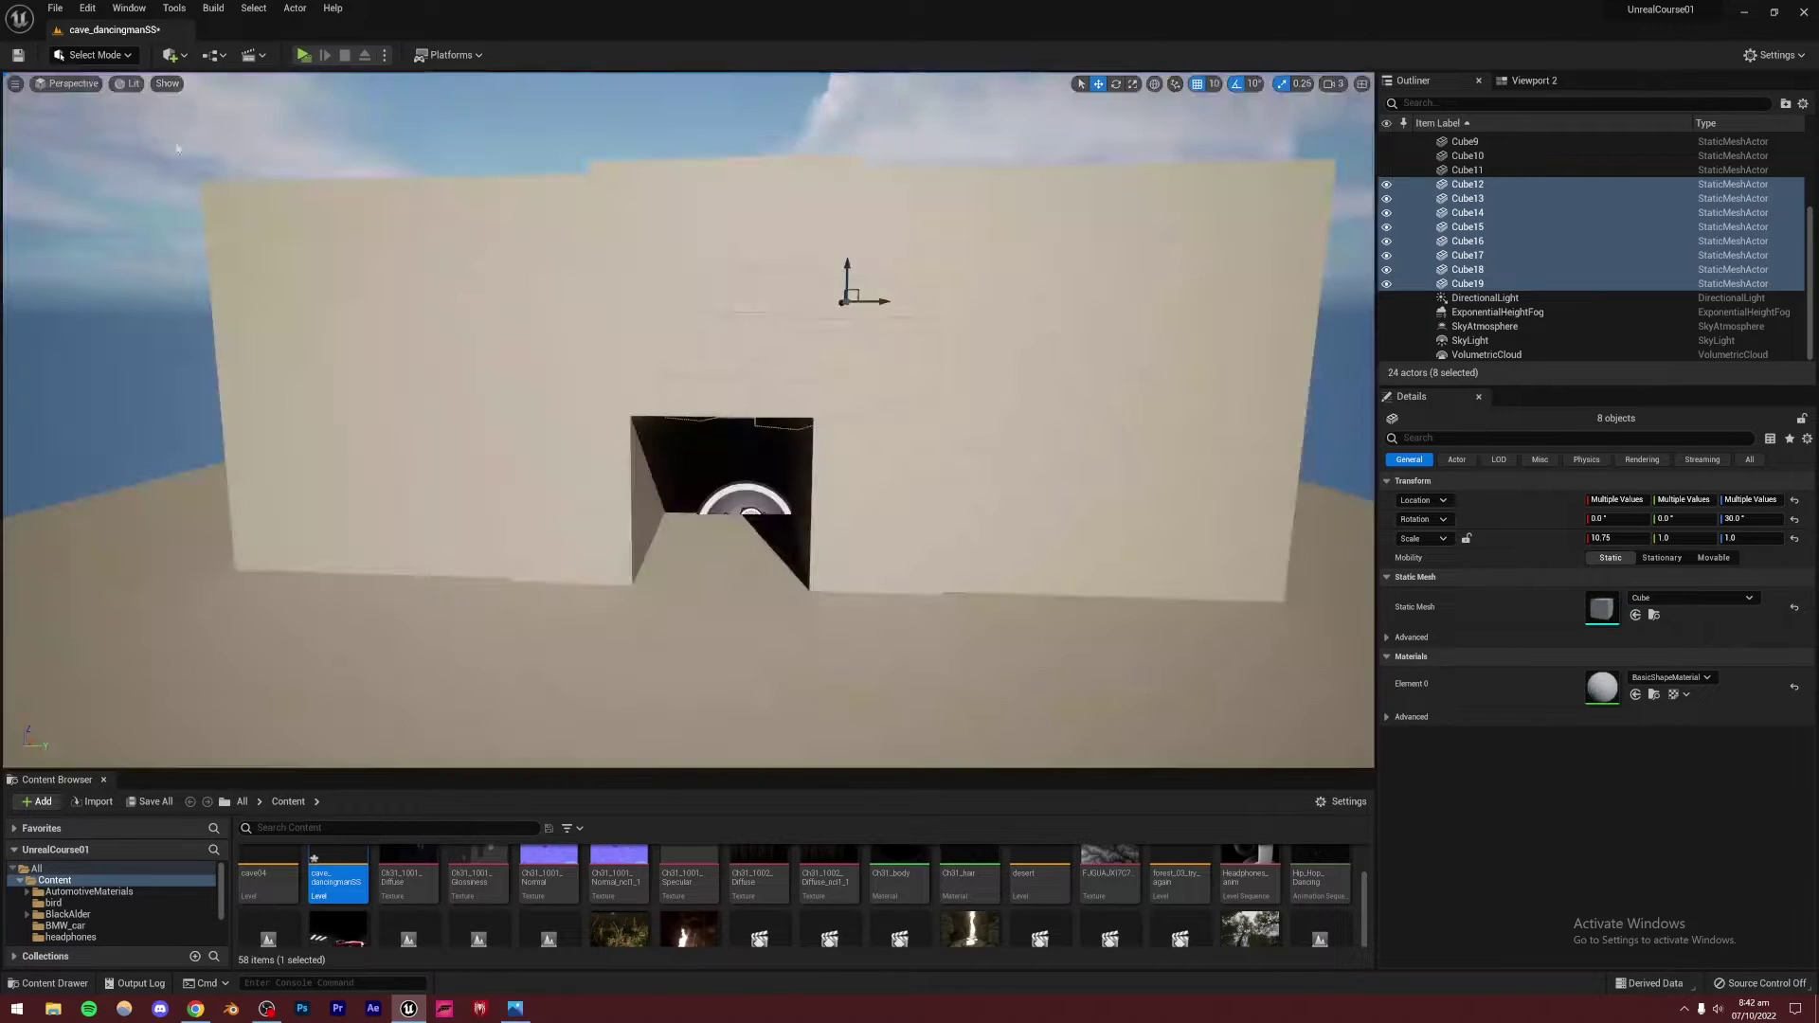
Select the ground slab and scale it up so it extends beneath the whole tunnel
right_click_drag(689, 420, 582, 483)
scroll(699, 403, "up", 6)
left_click(743, 493)
left_click(582, 483)
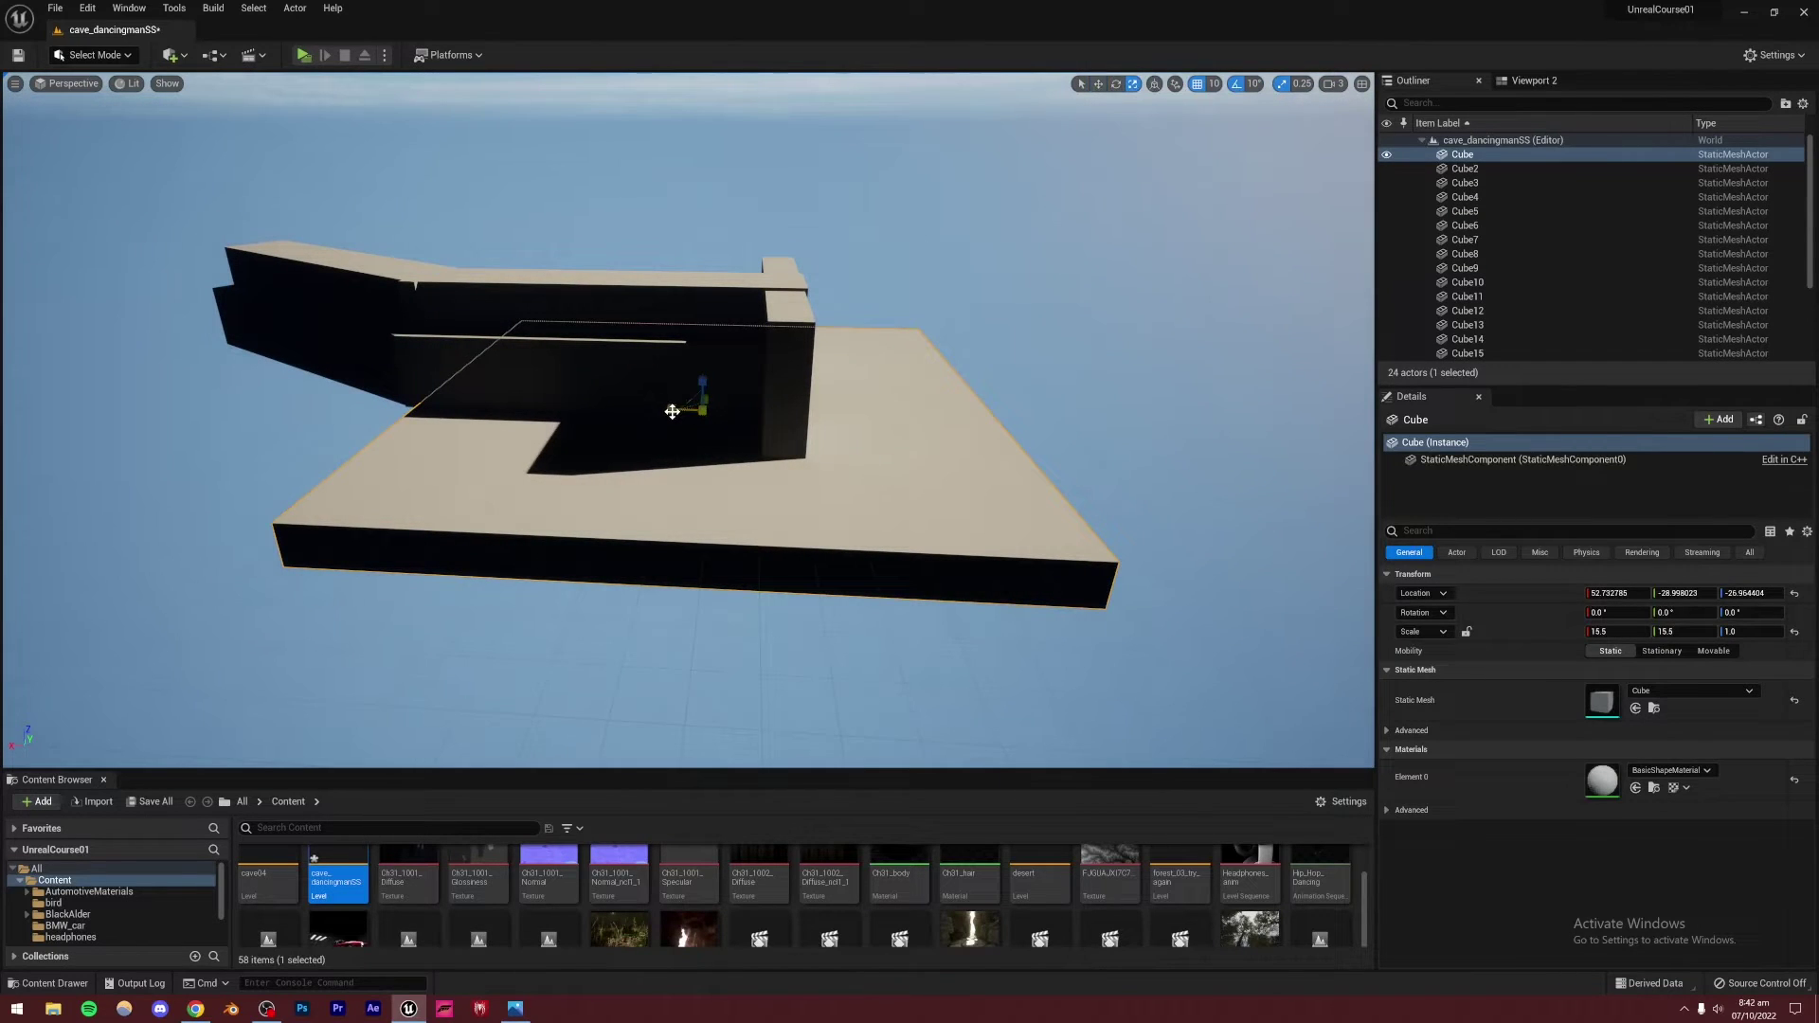
left_click_drag(694, 410, 995, 410)
Deselect the ground slab, frame the cave entrance from the front and set the viewport camera speed to 2
right_click_drag(995, 410, 1016, 290)
left_click(1016, 291)
left_click(1335, 85)
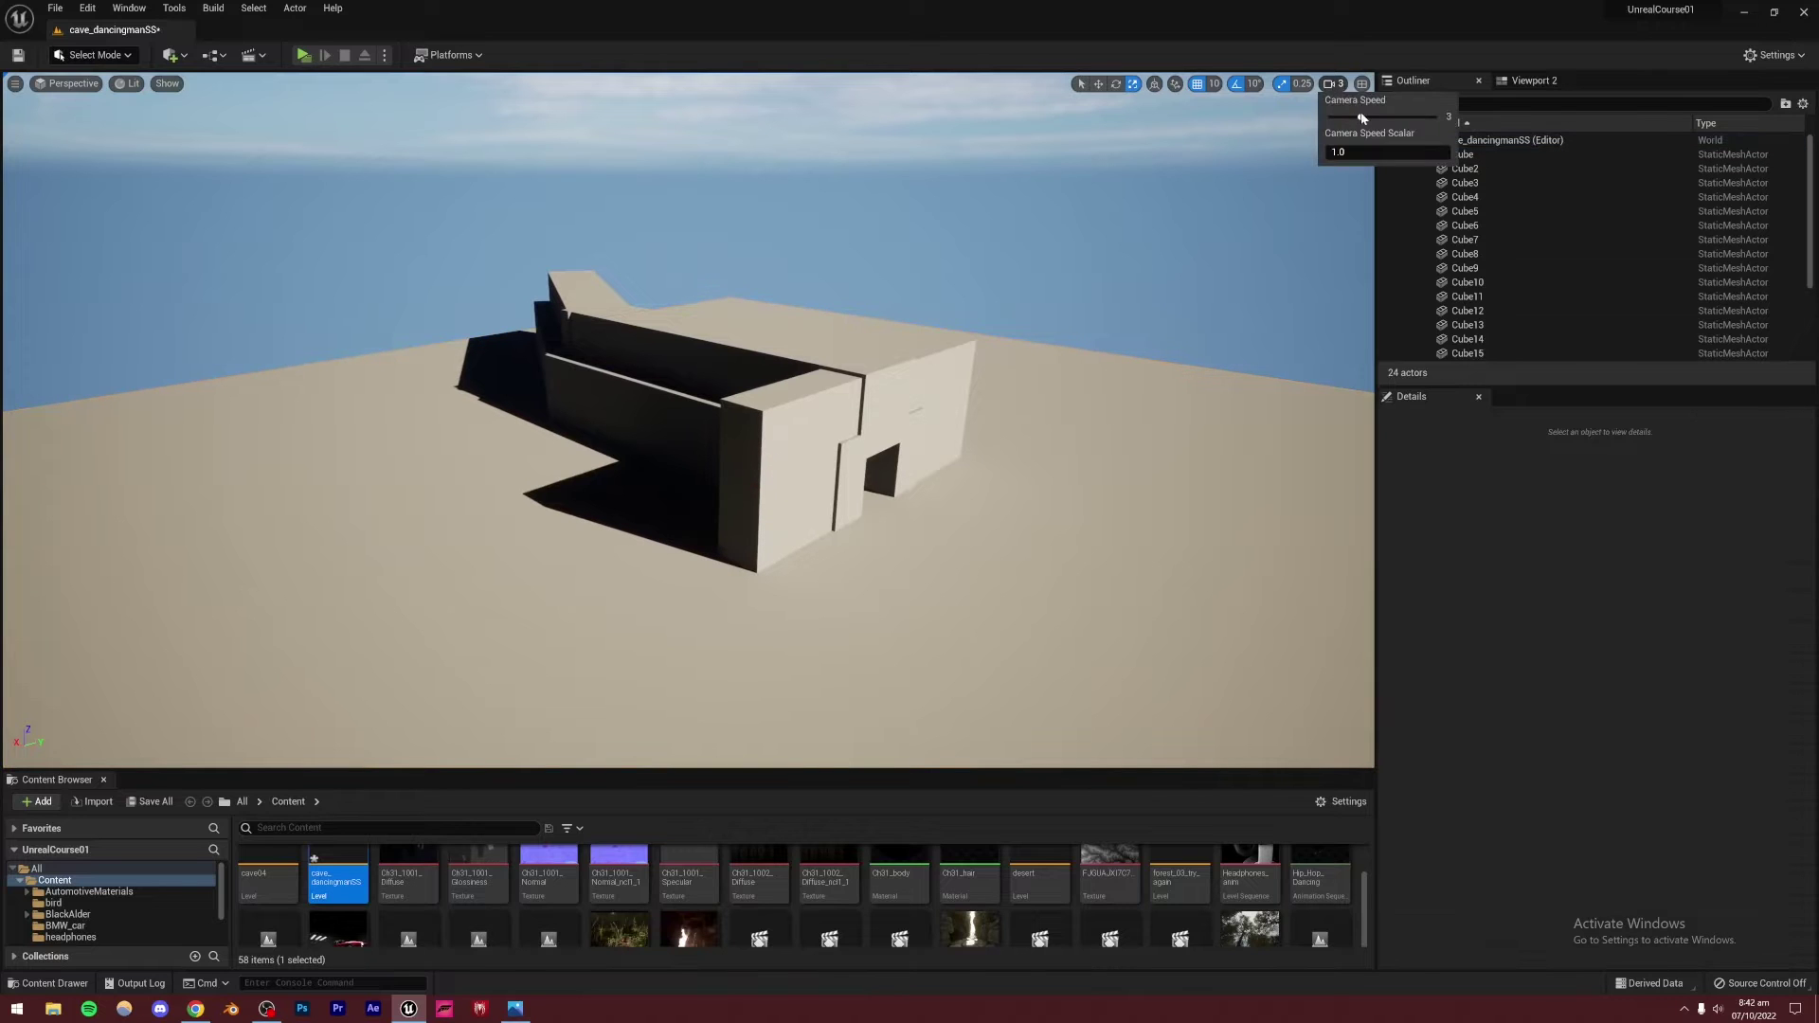
right_click_drag(1178, 301, 1152, 266)
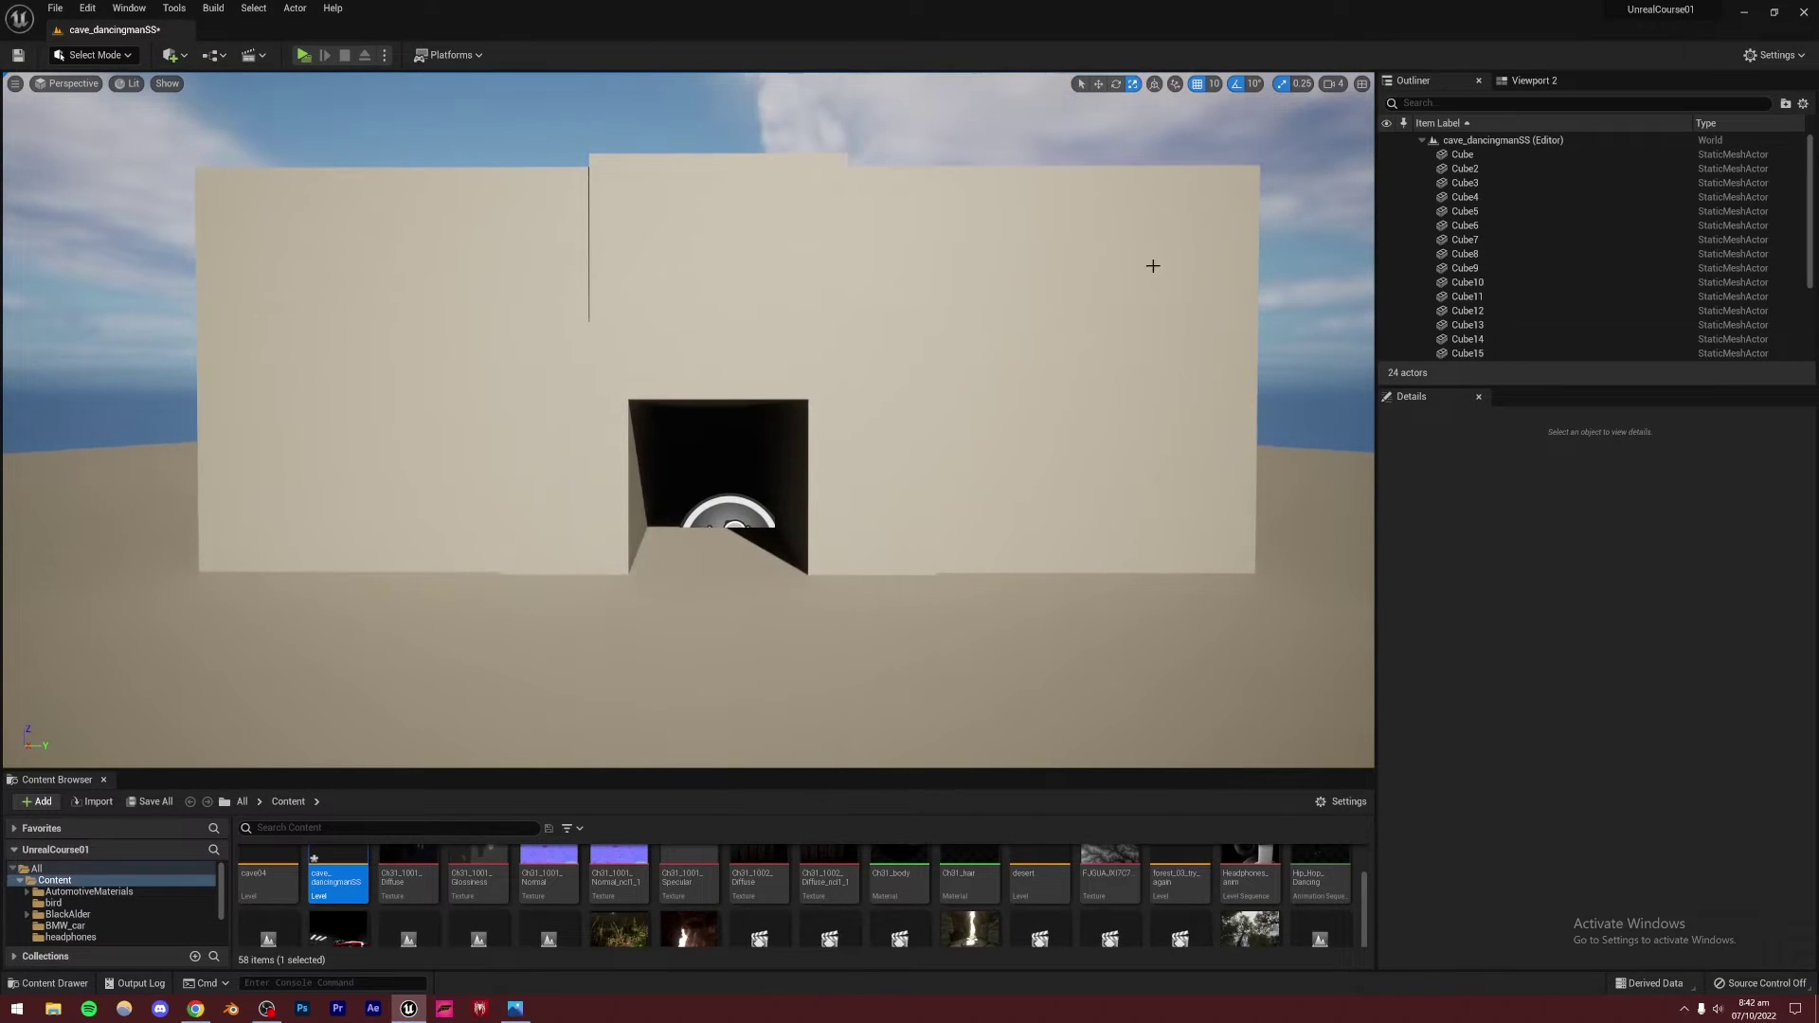
left_click(1333, 83)
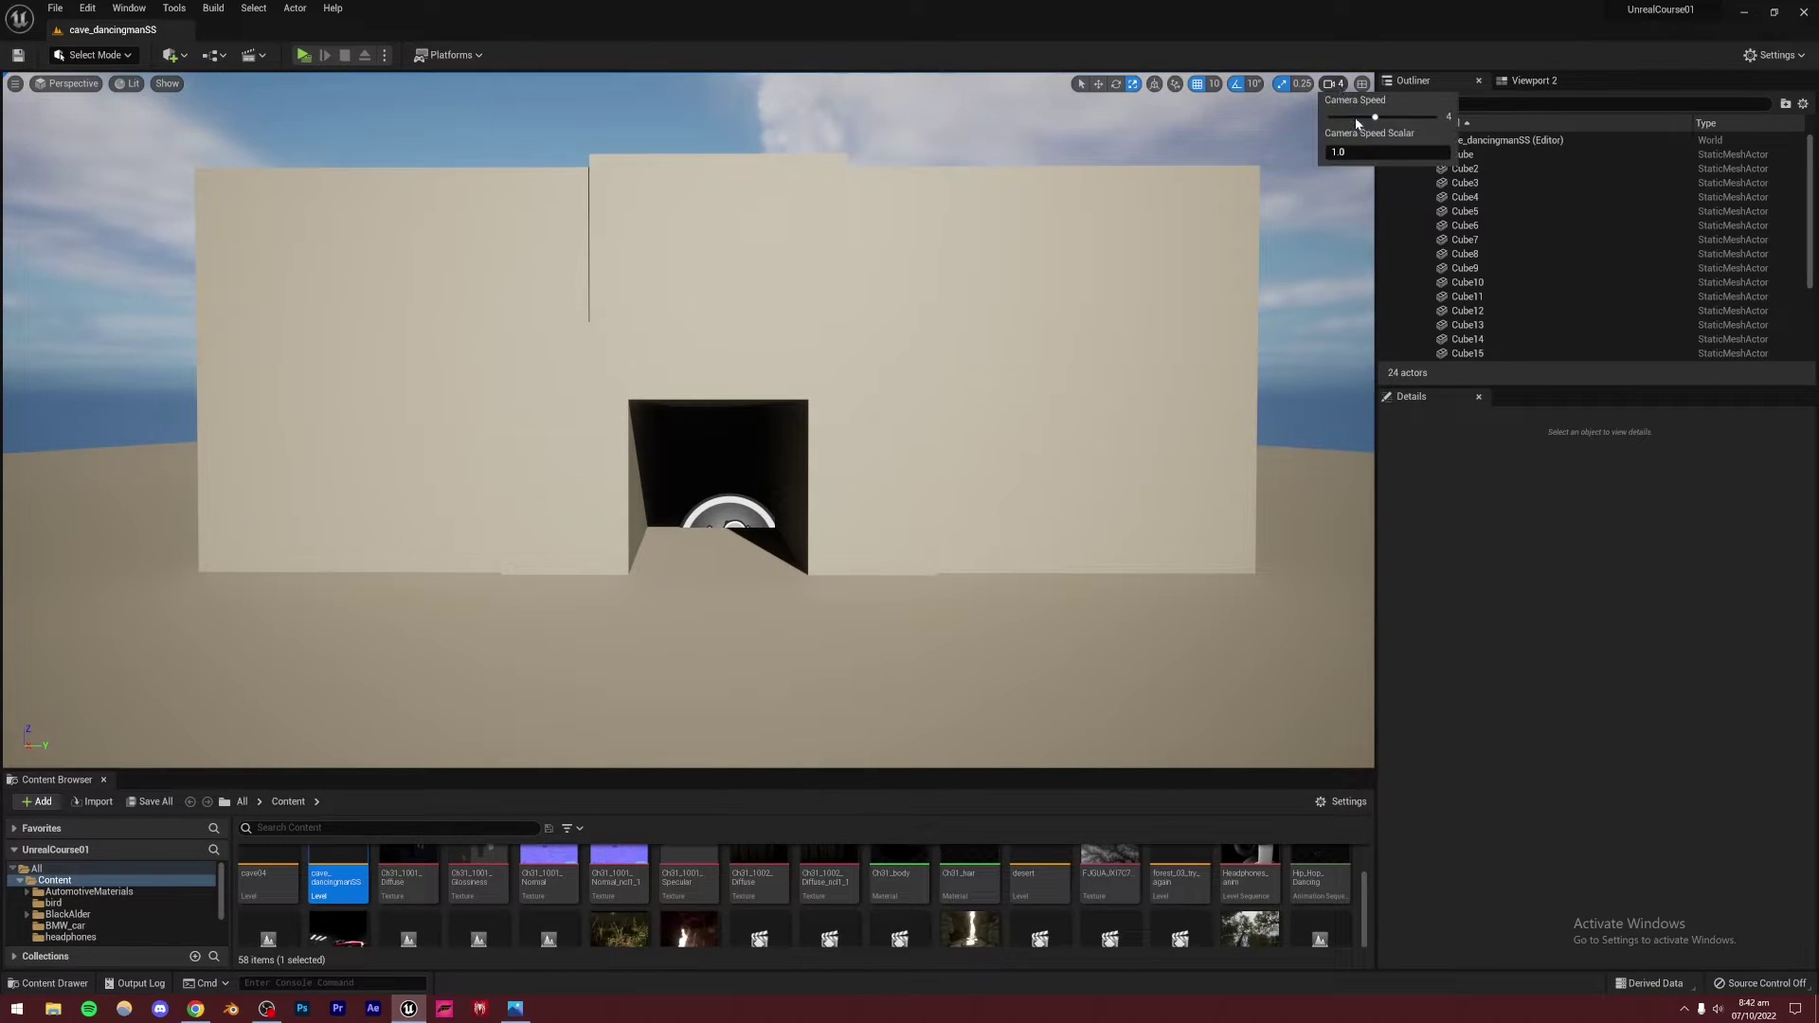
Open Quixel Bridge for adding Quixel content and place its window over the viewport
left_click(37, 801)
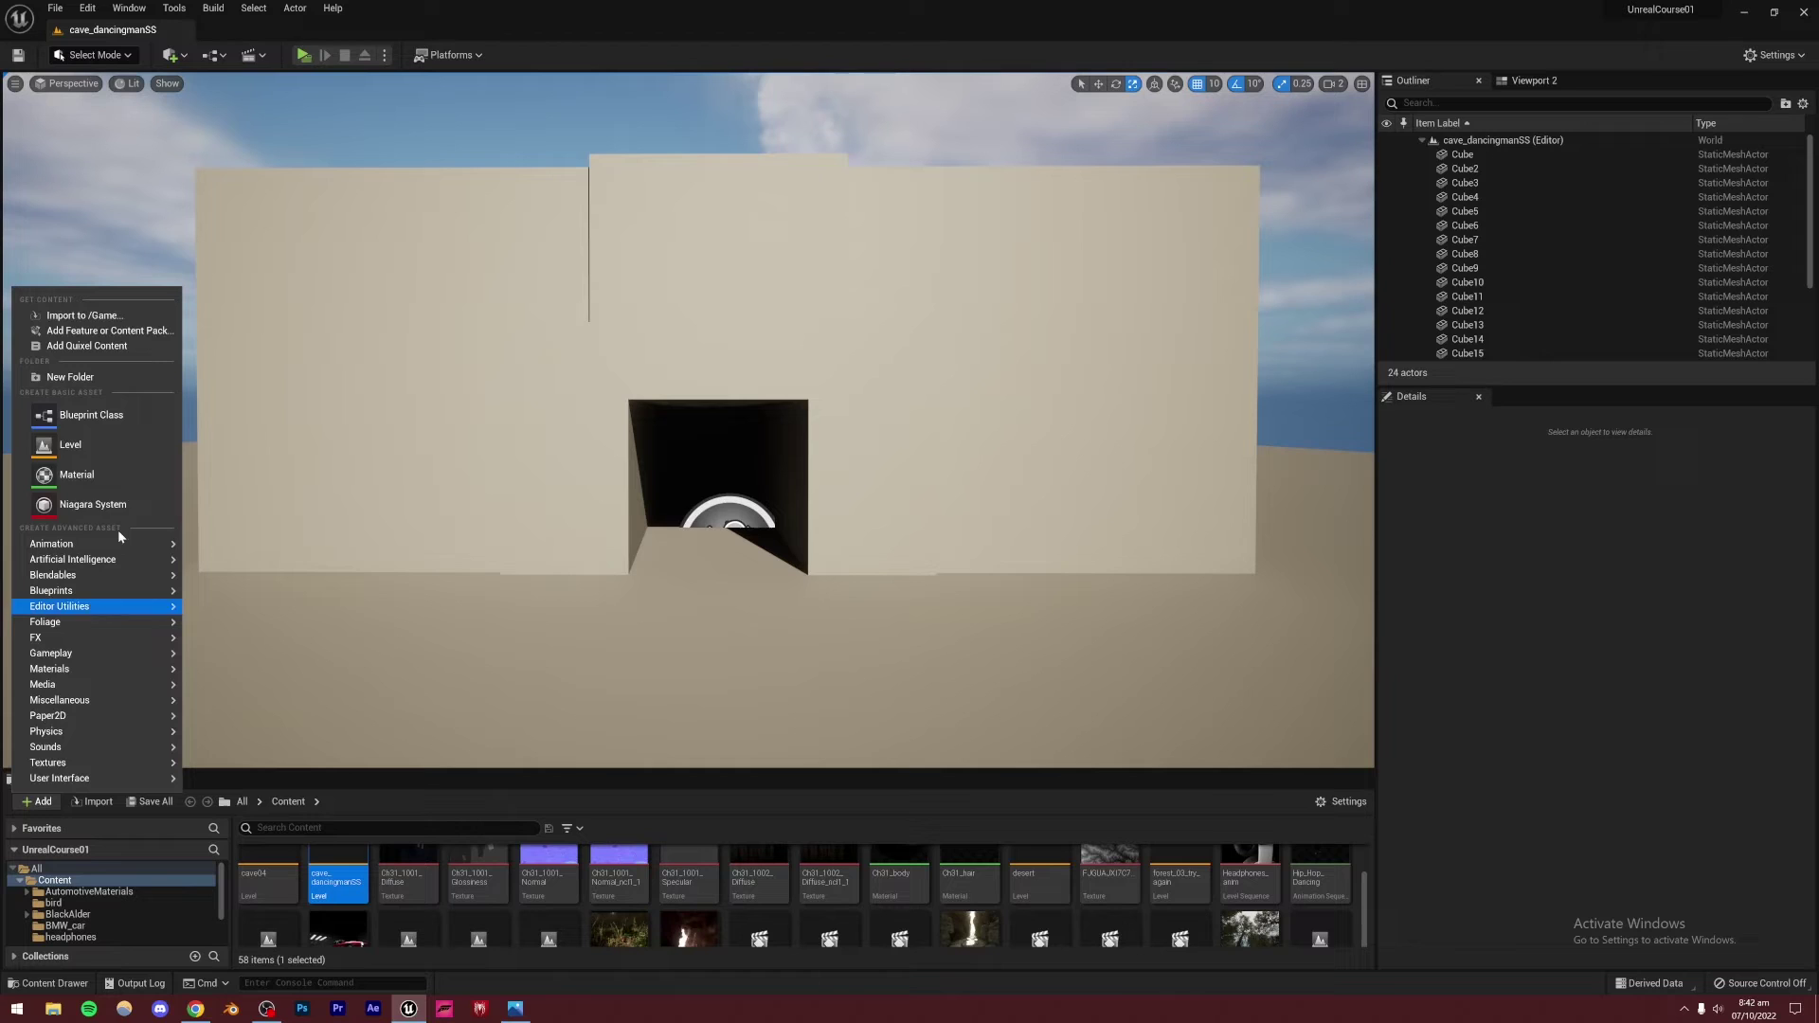
left_click(83, 359)
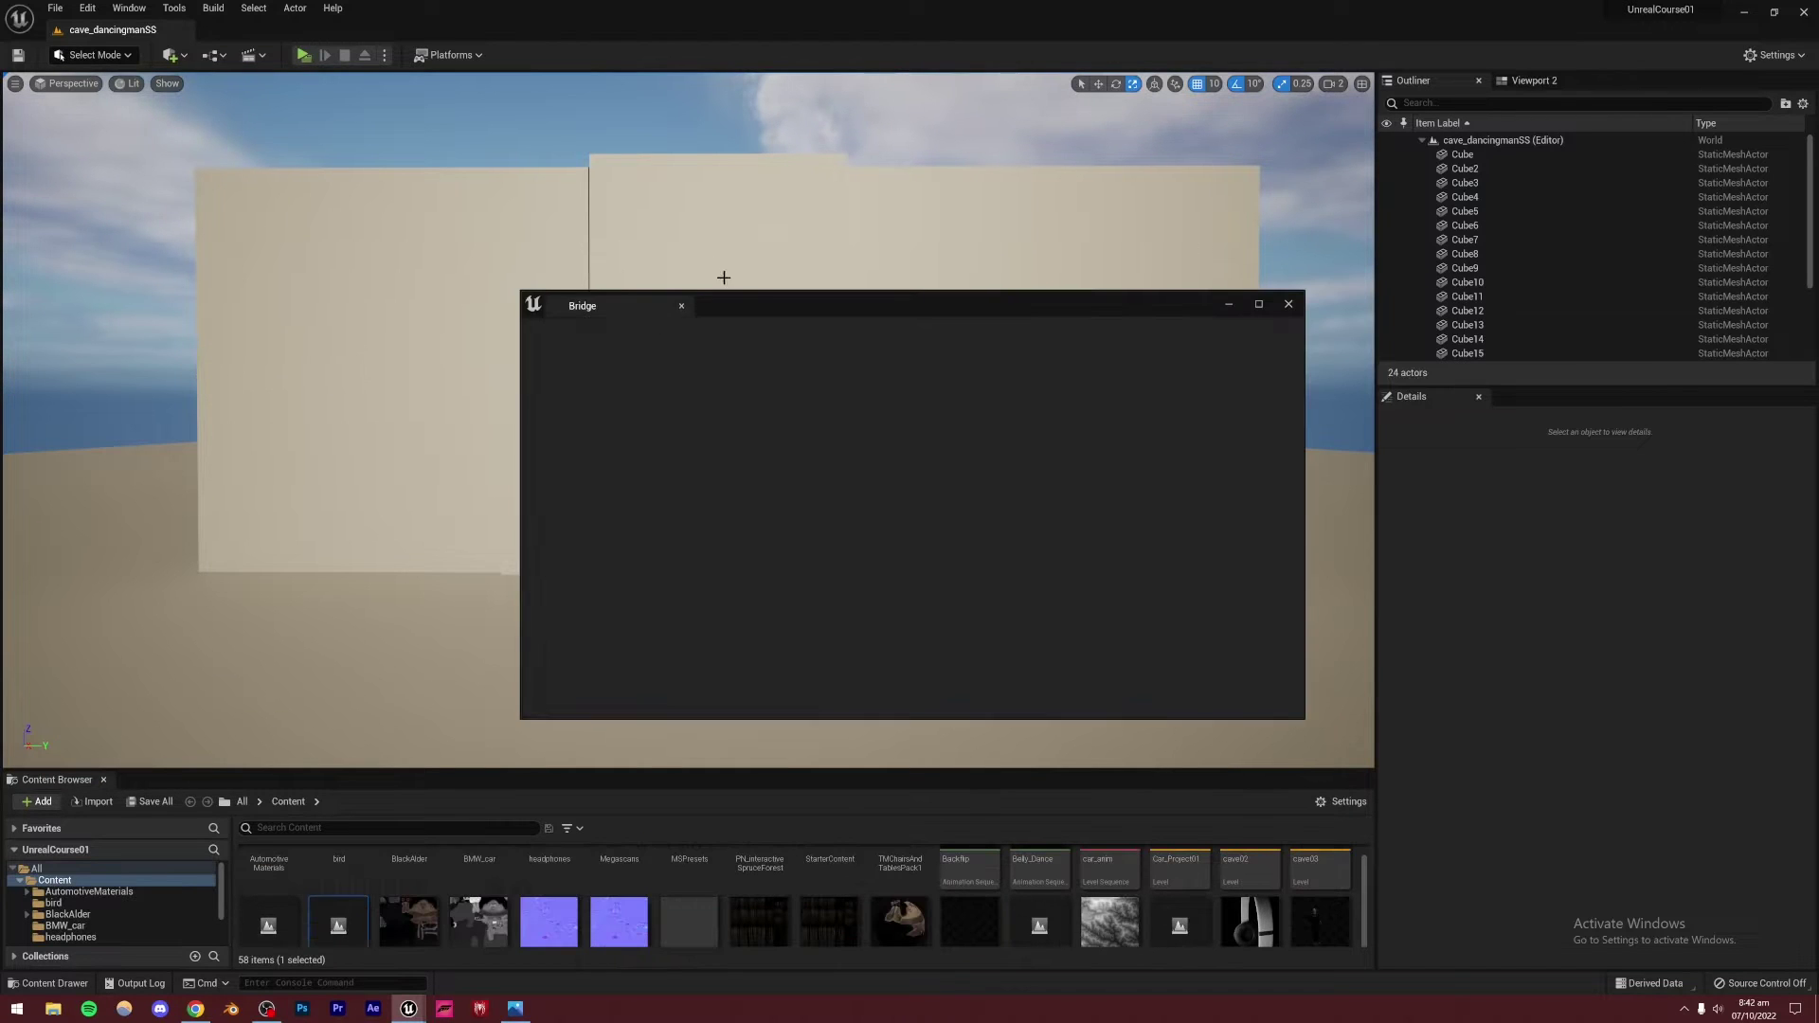
left_click_drag(722, 294, 651, 286)
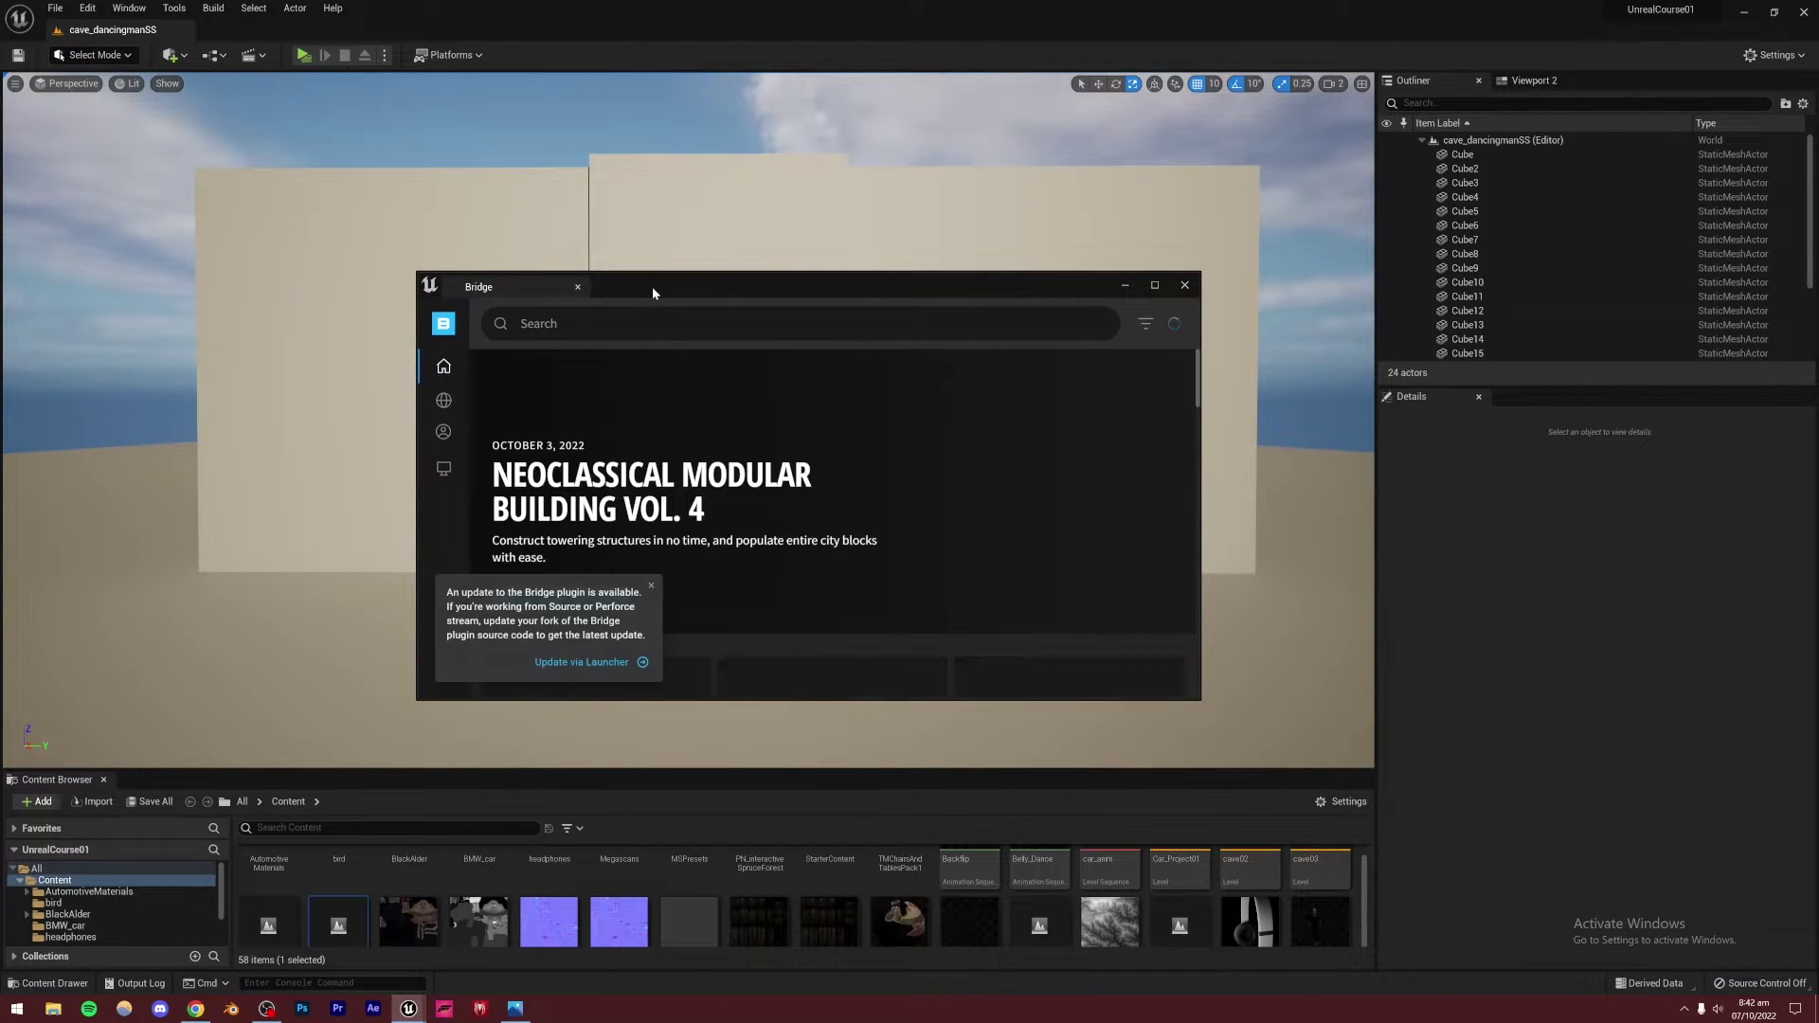
left_click(651, 585)
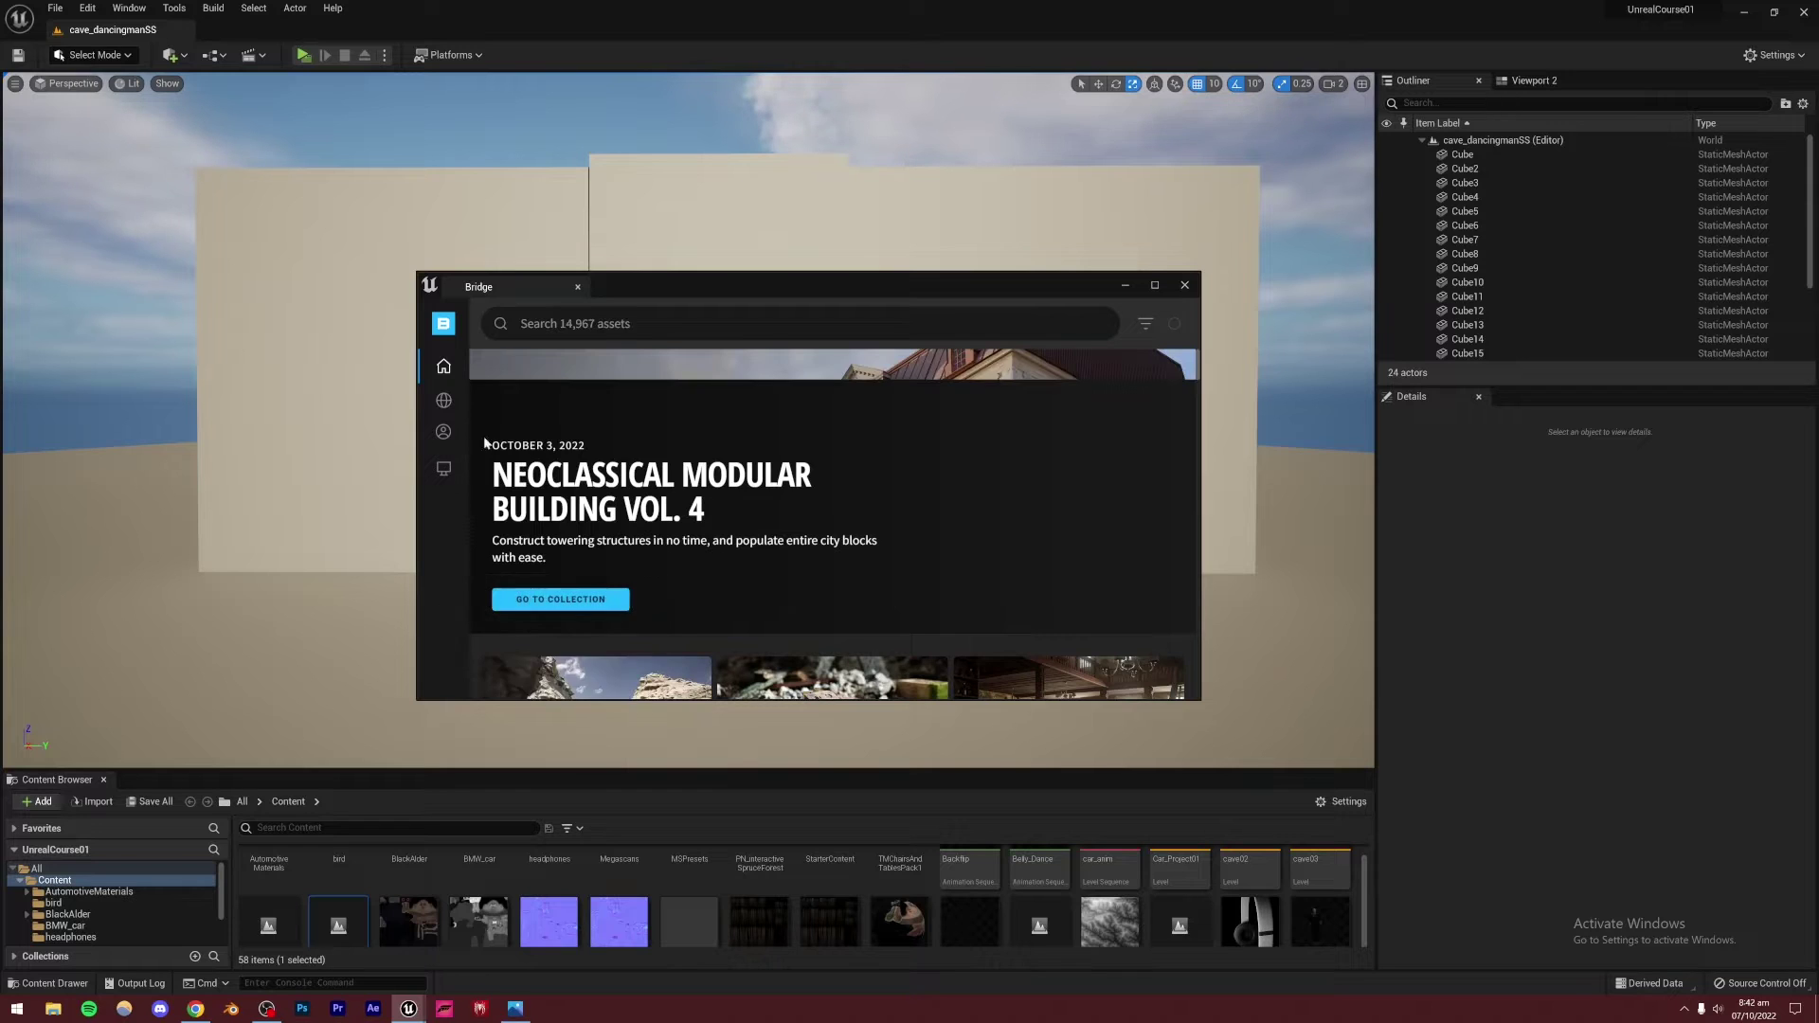
Show Bridge's Natural environment collections and dismiss the plugin update notice
mouse_move(442, 401)
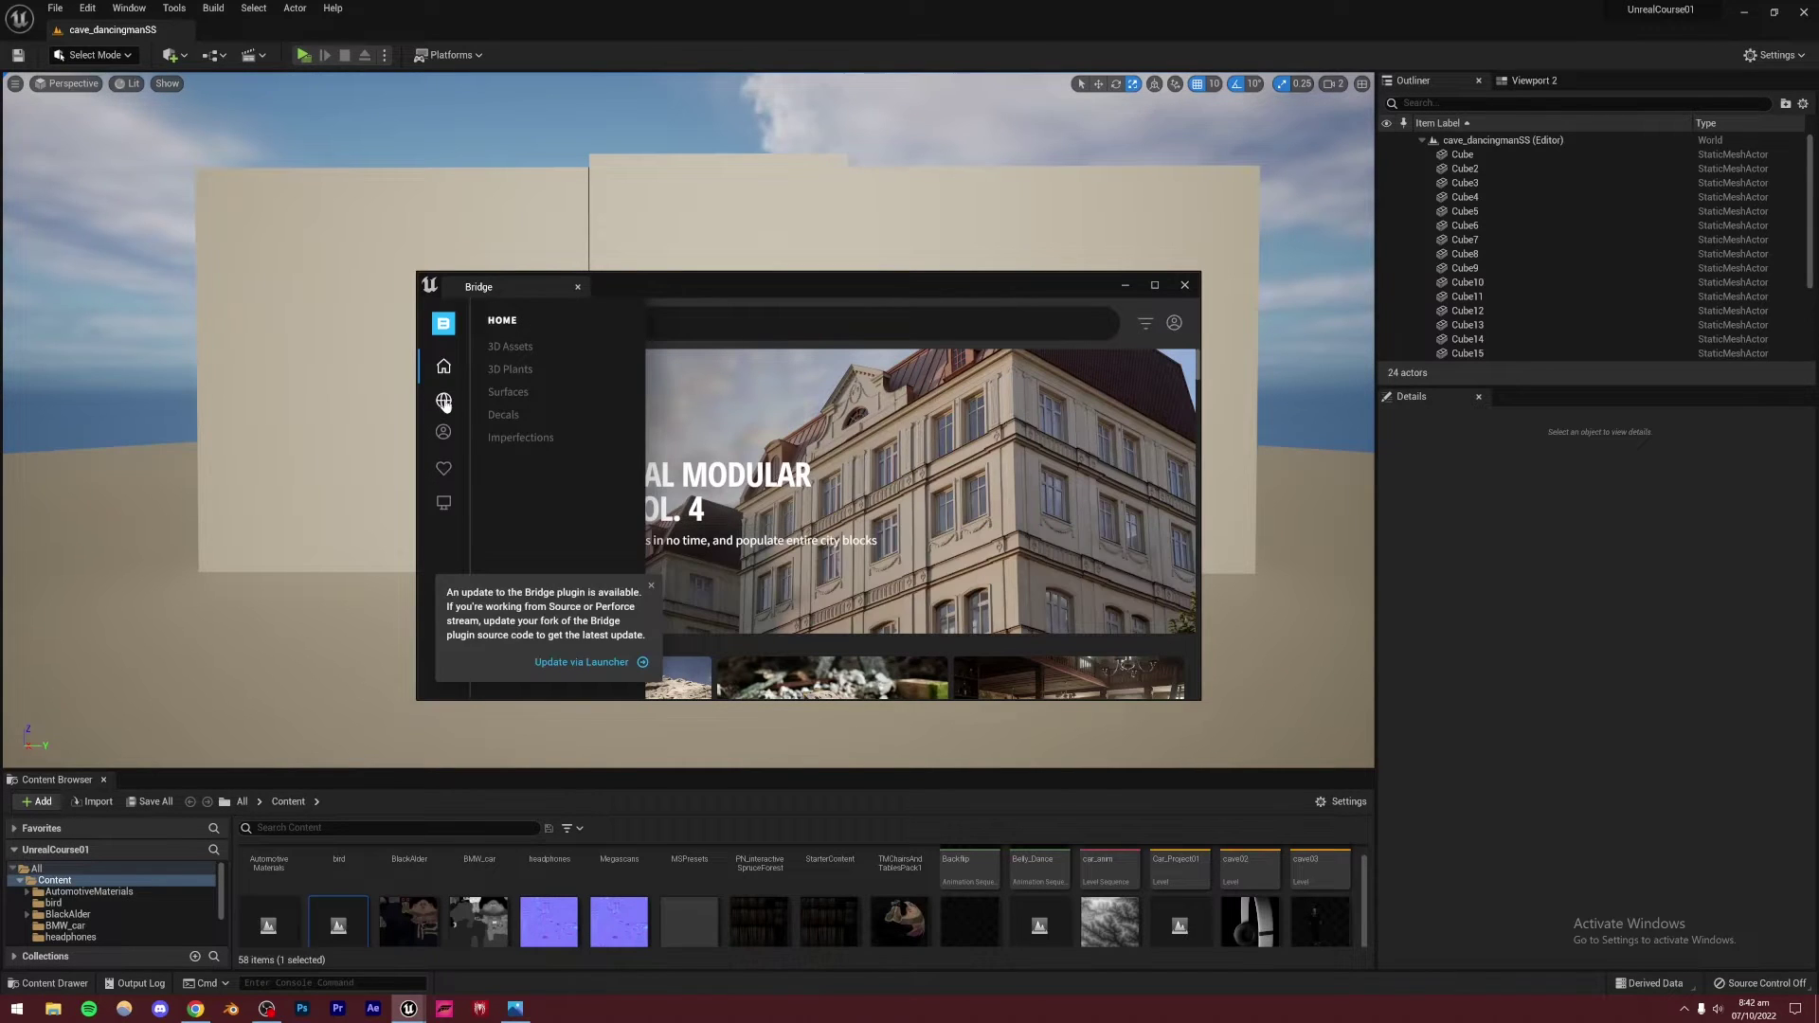
left_click(444, 402)
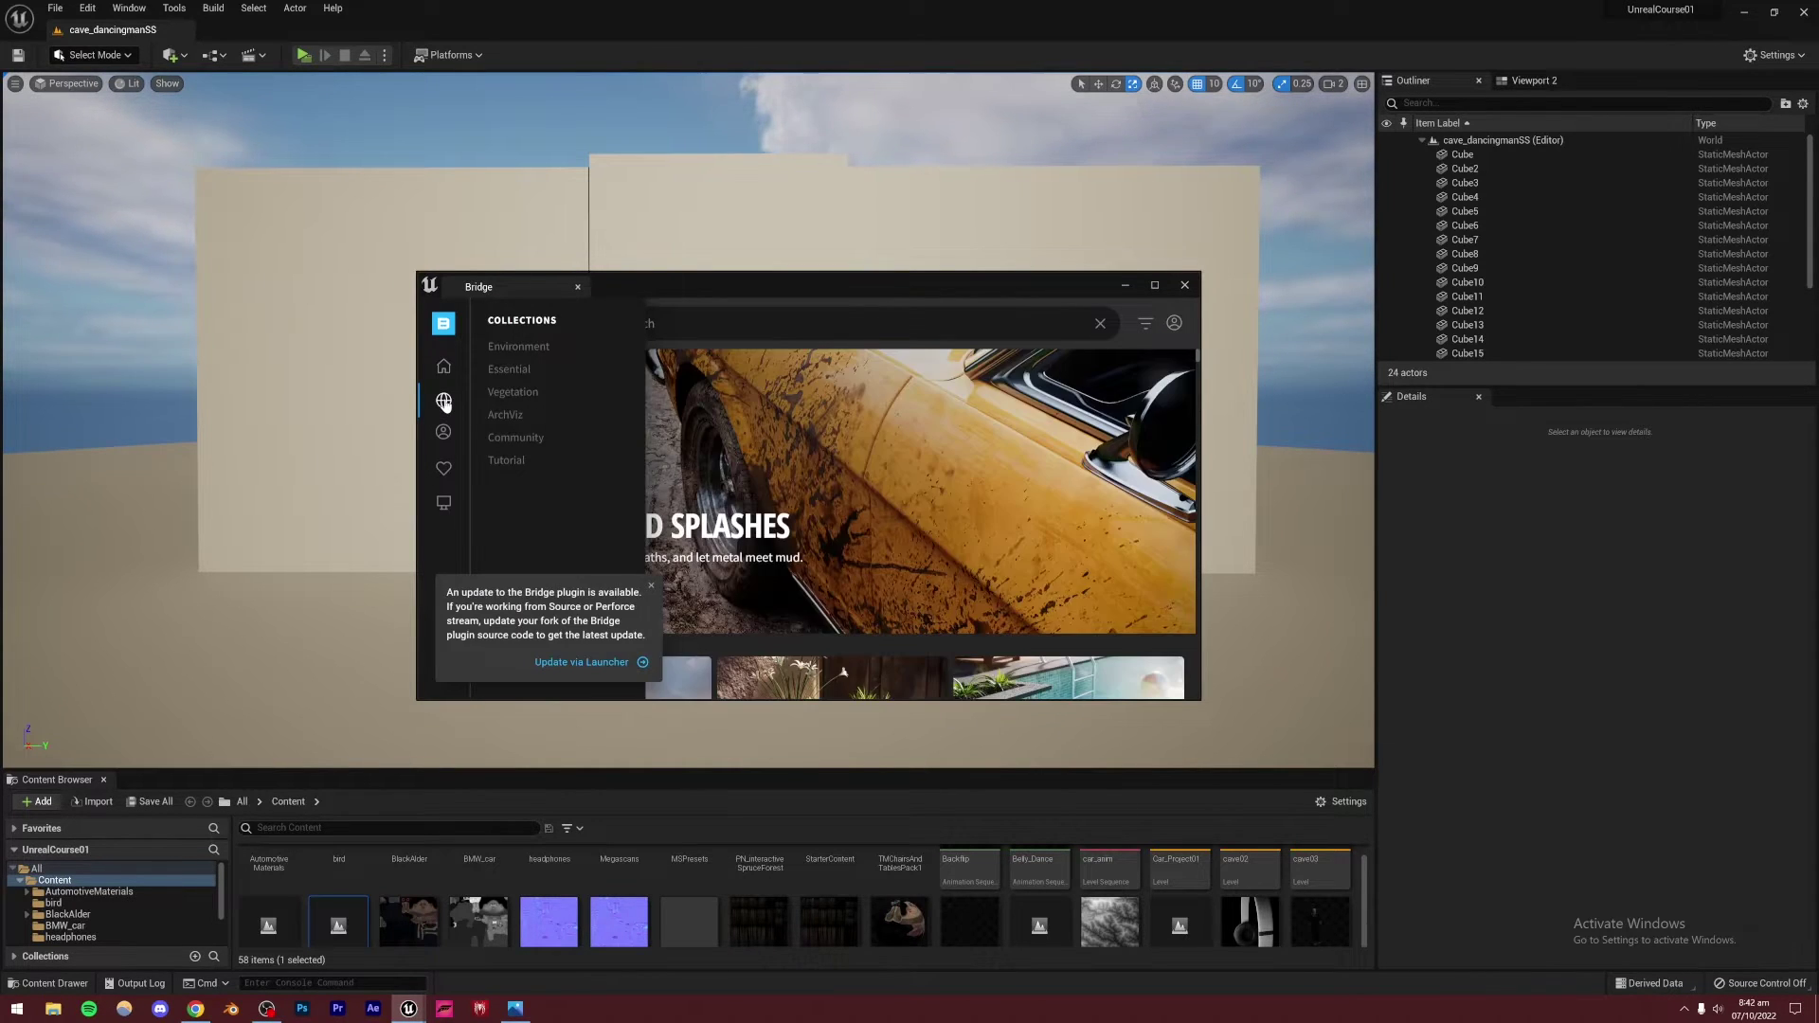
left_click(508, 347)
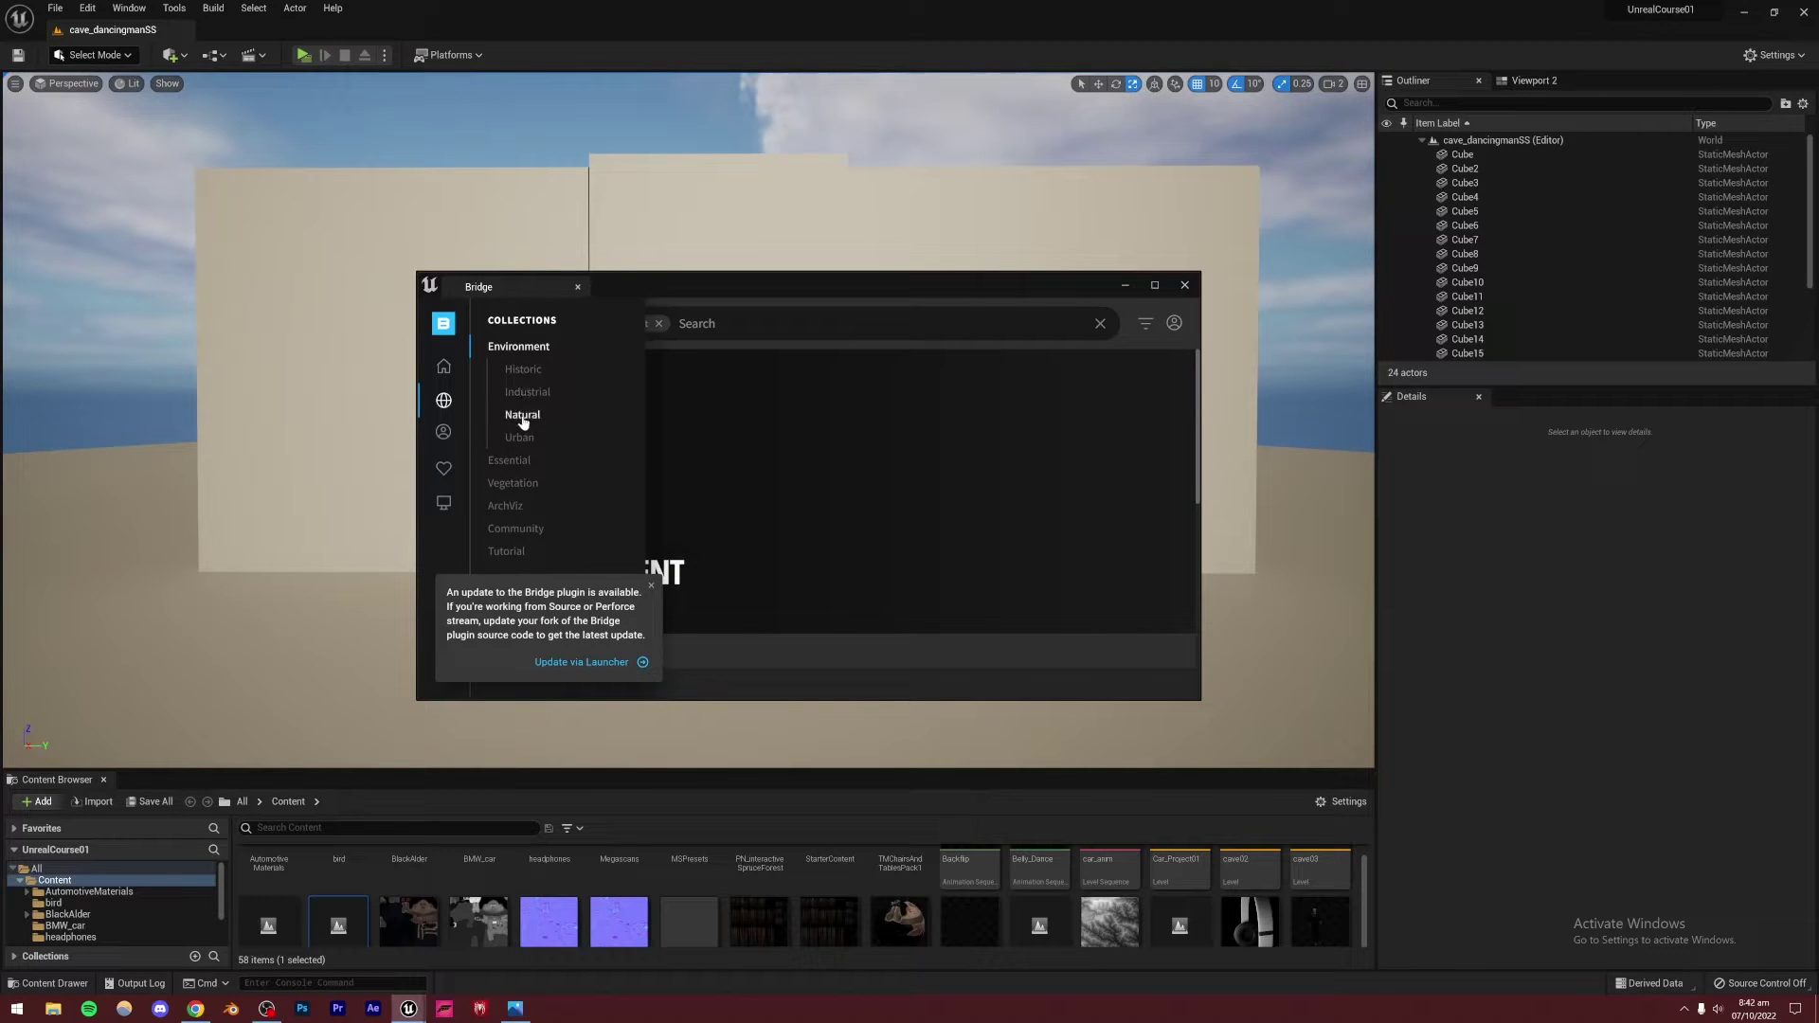
left_click(522, 417)
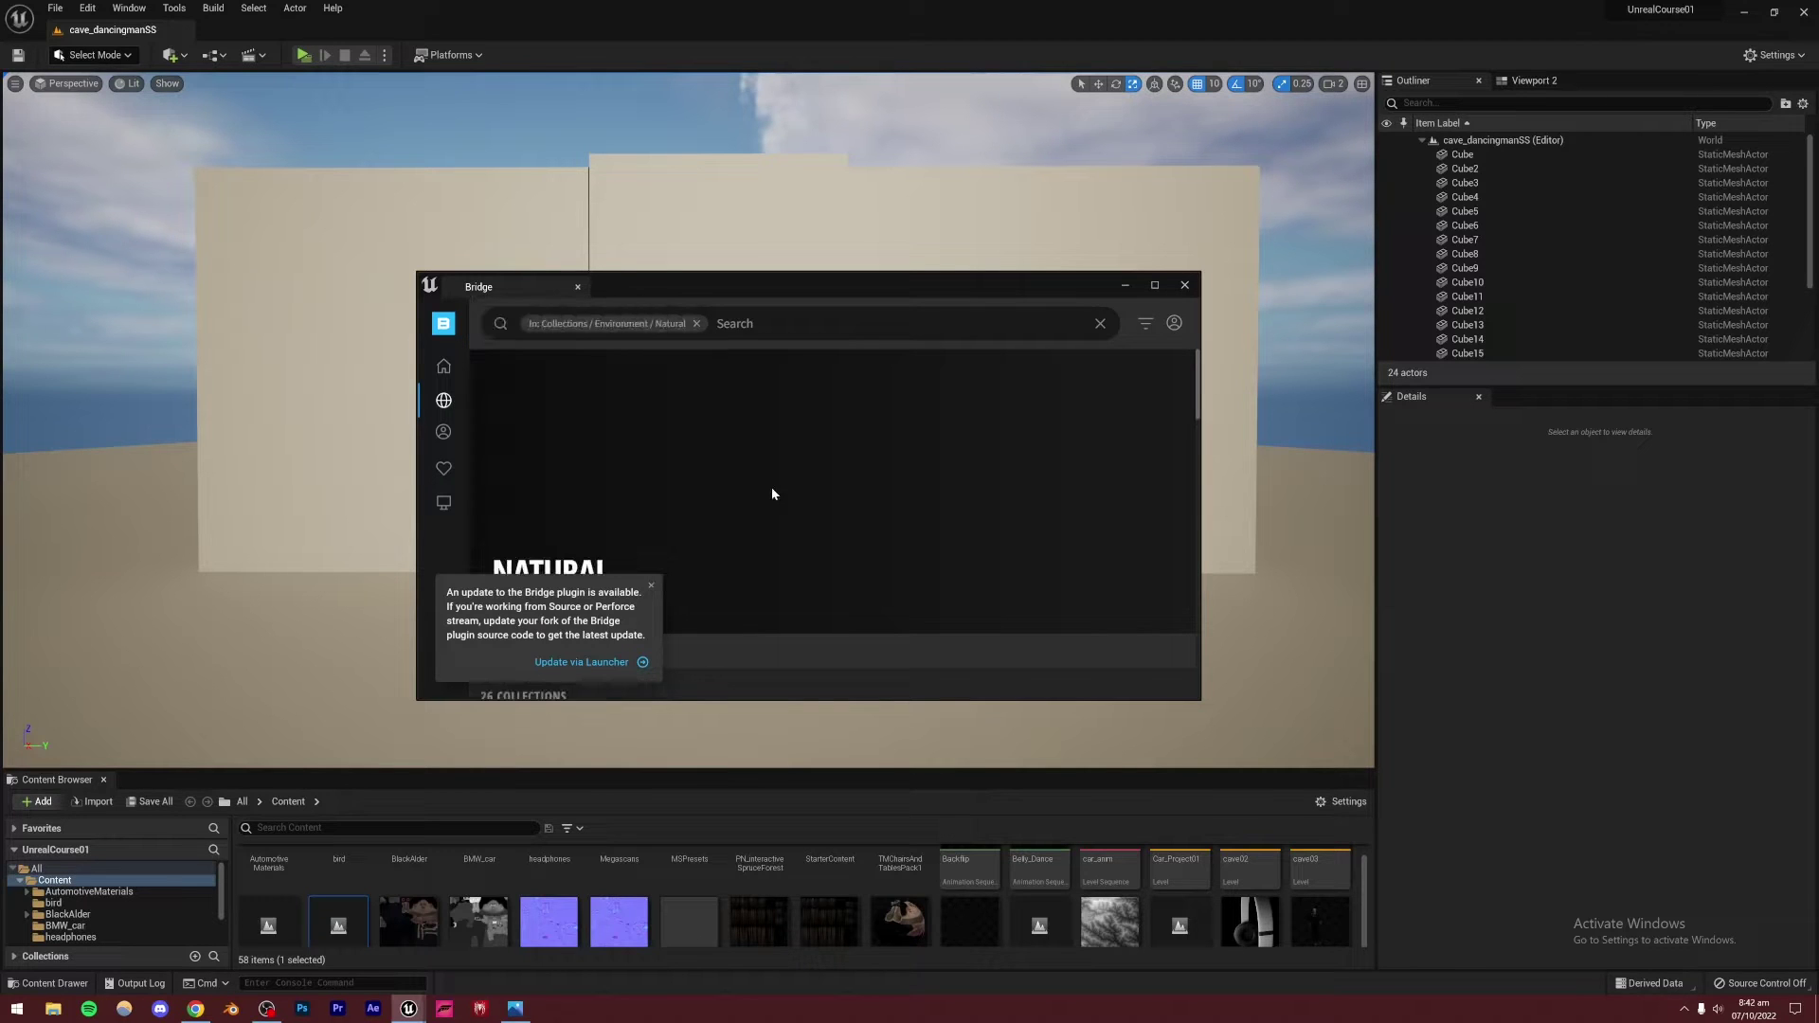
left_click(652, 586)
Browse the Natural collections for a mossy rock setting and open the Valley collection
scroll(755, 556, "down", 3)
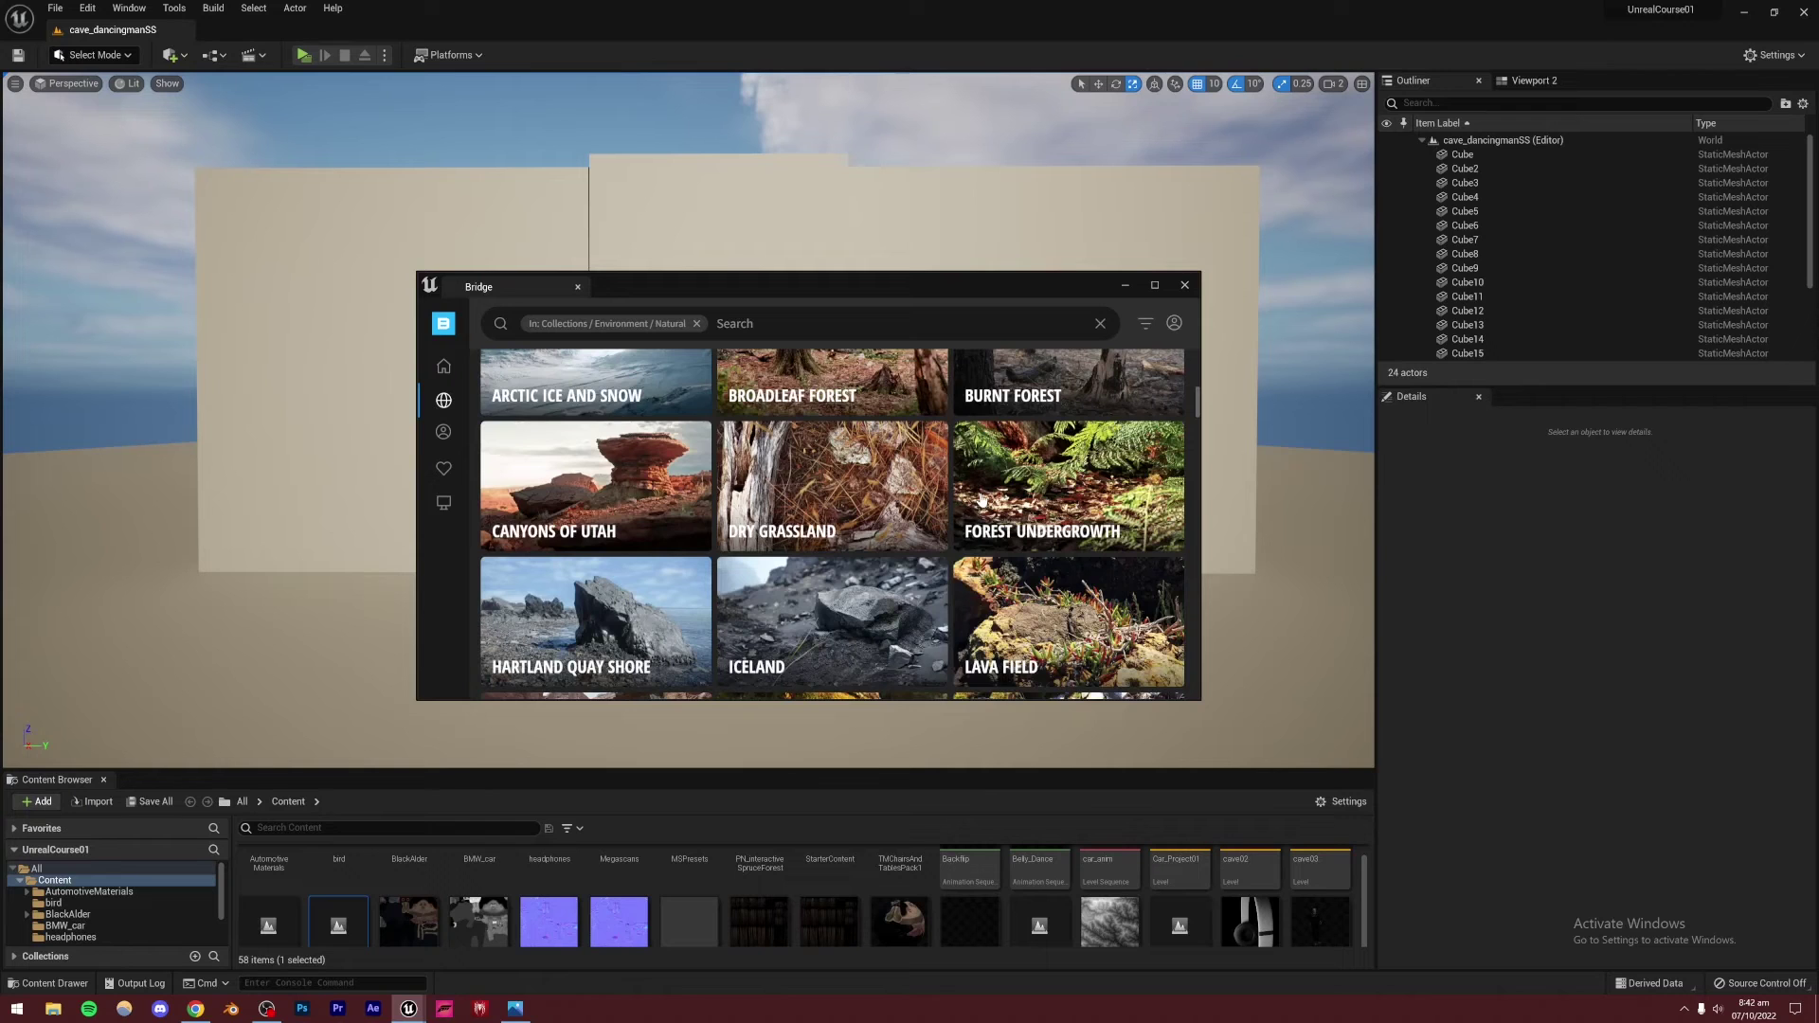
scroll(981, 501, "down", 1)
scroll(981, 501, "down", 3)
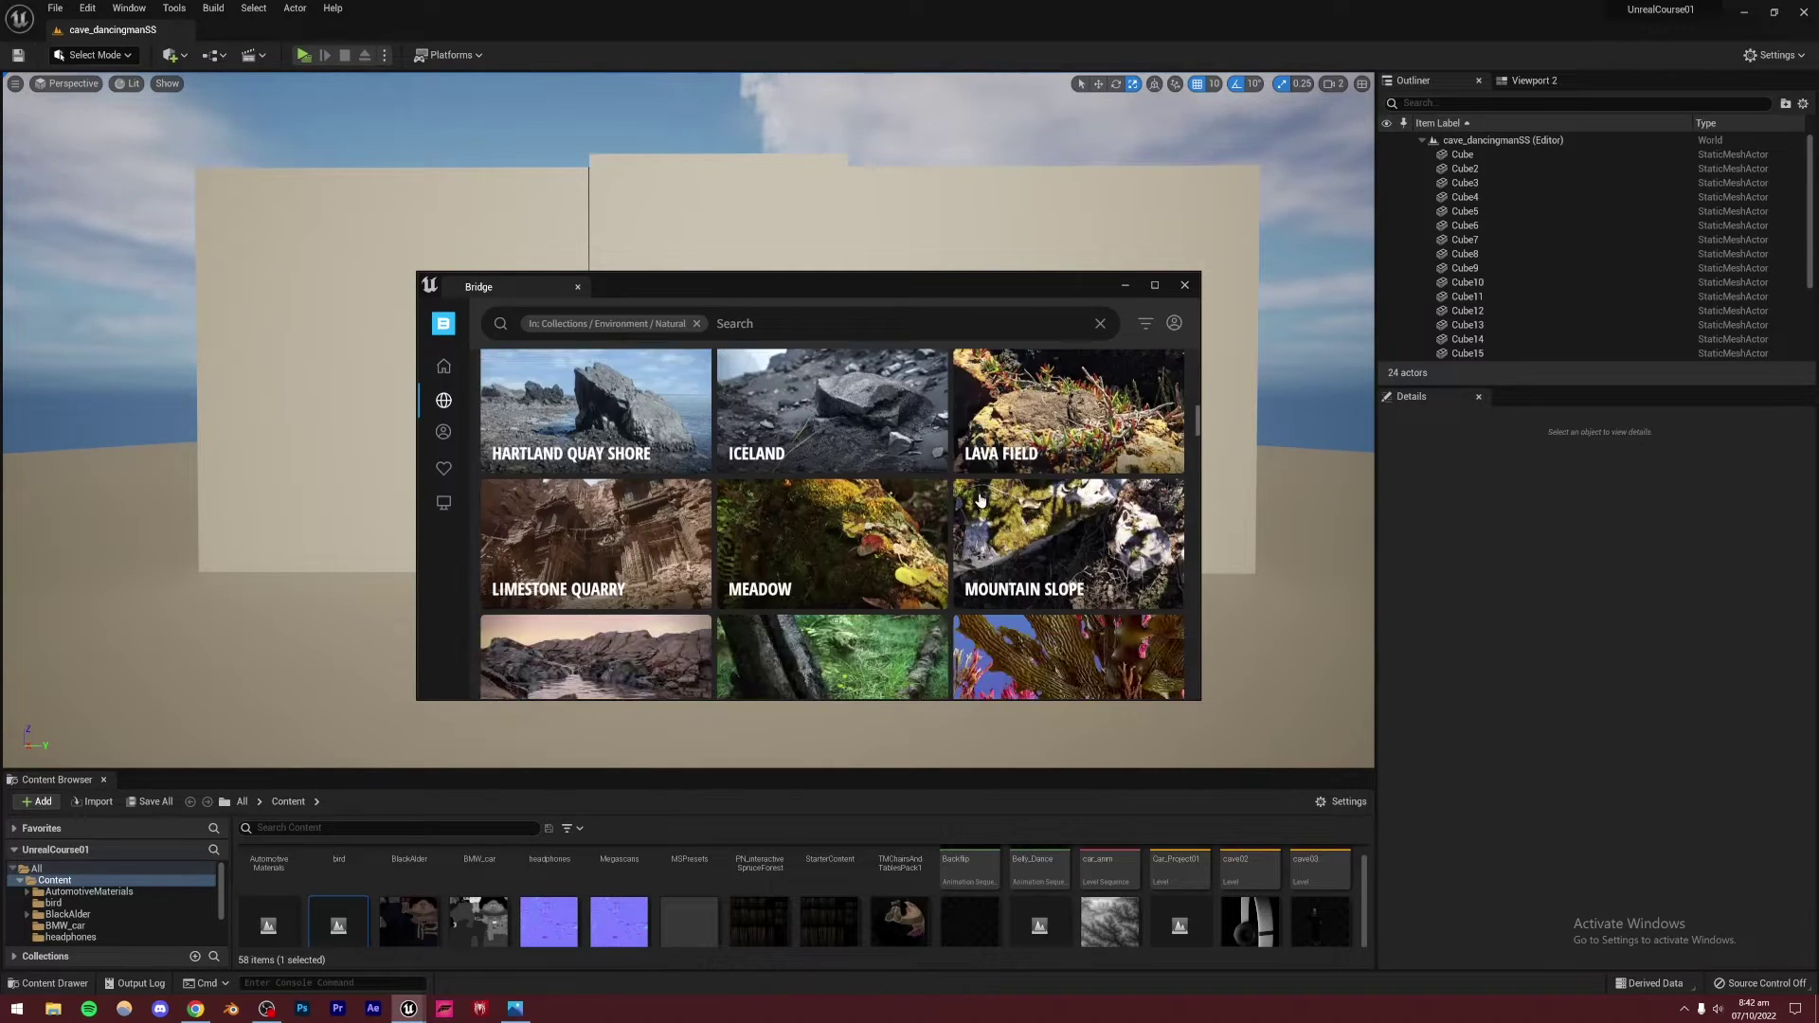
scroll(972, 510, "down", 3)
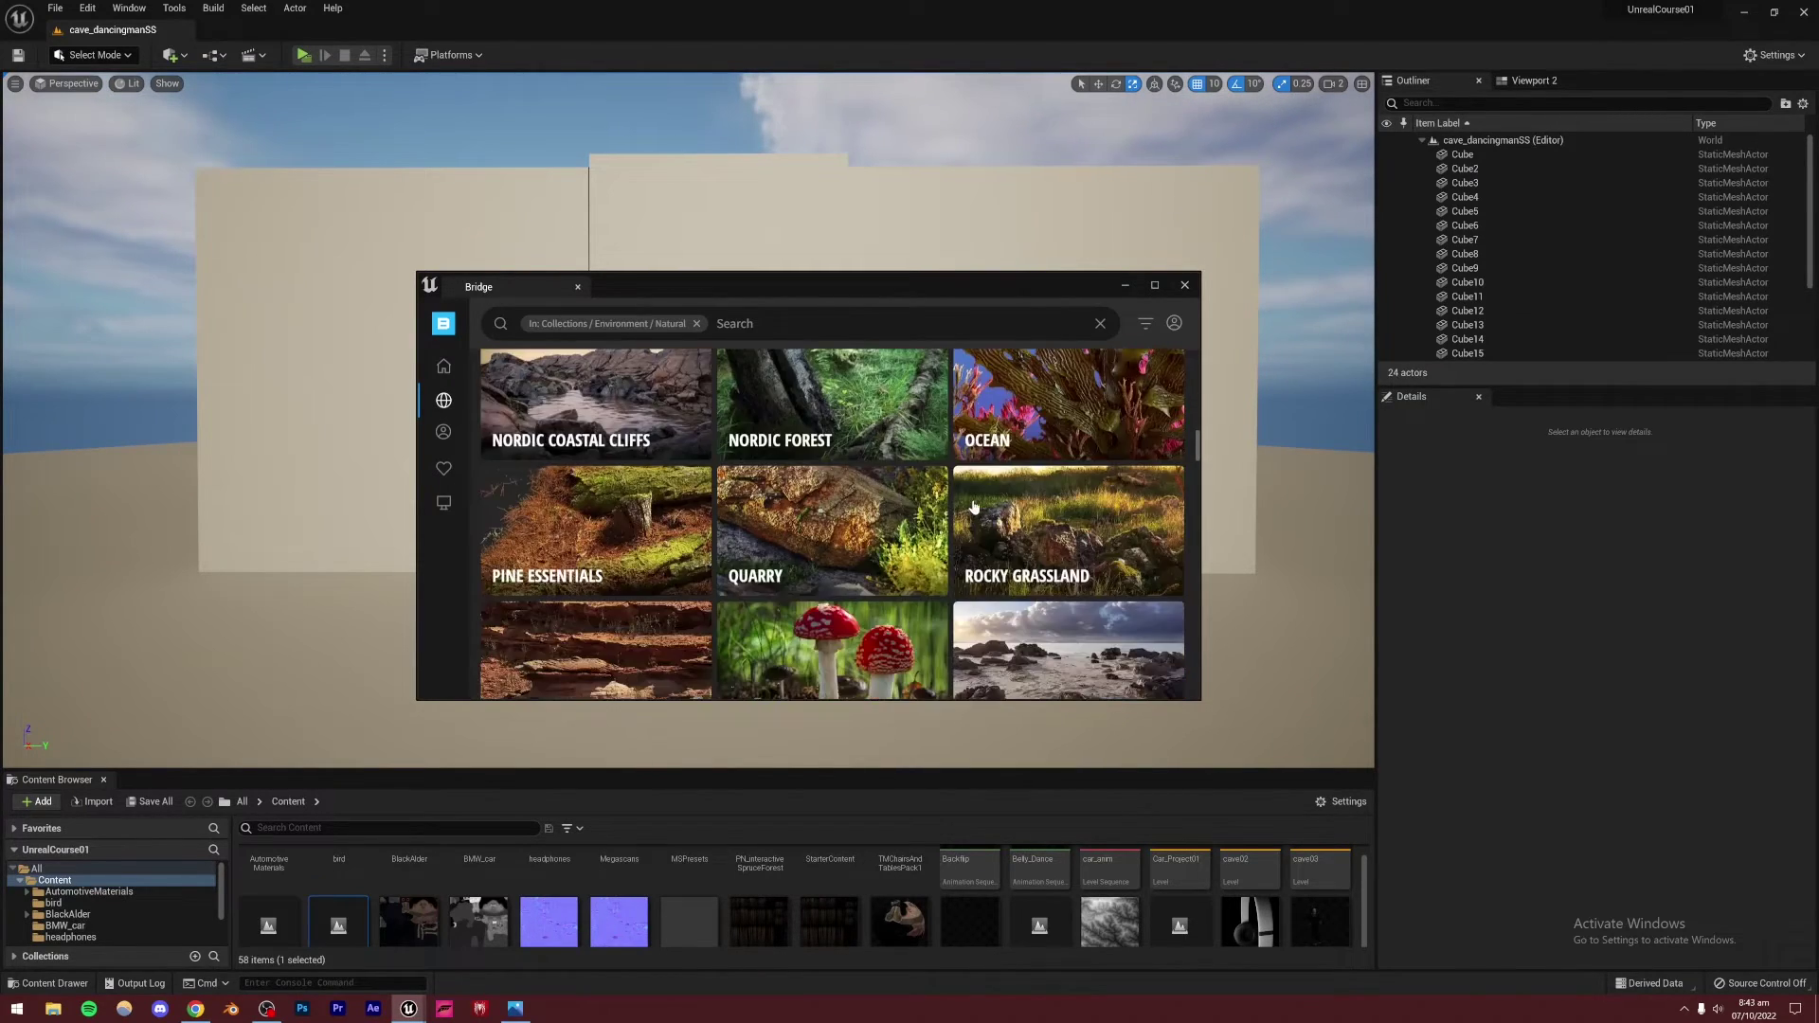
scroll(957, 516, "down", 1)
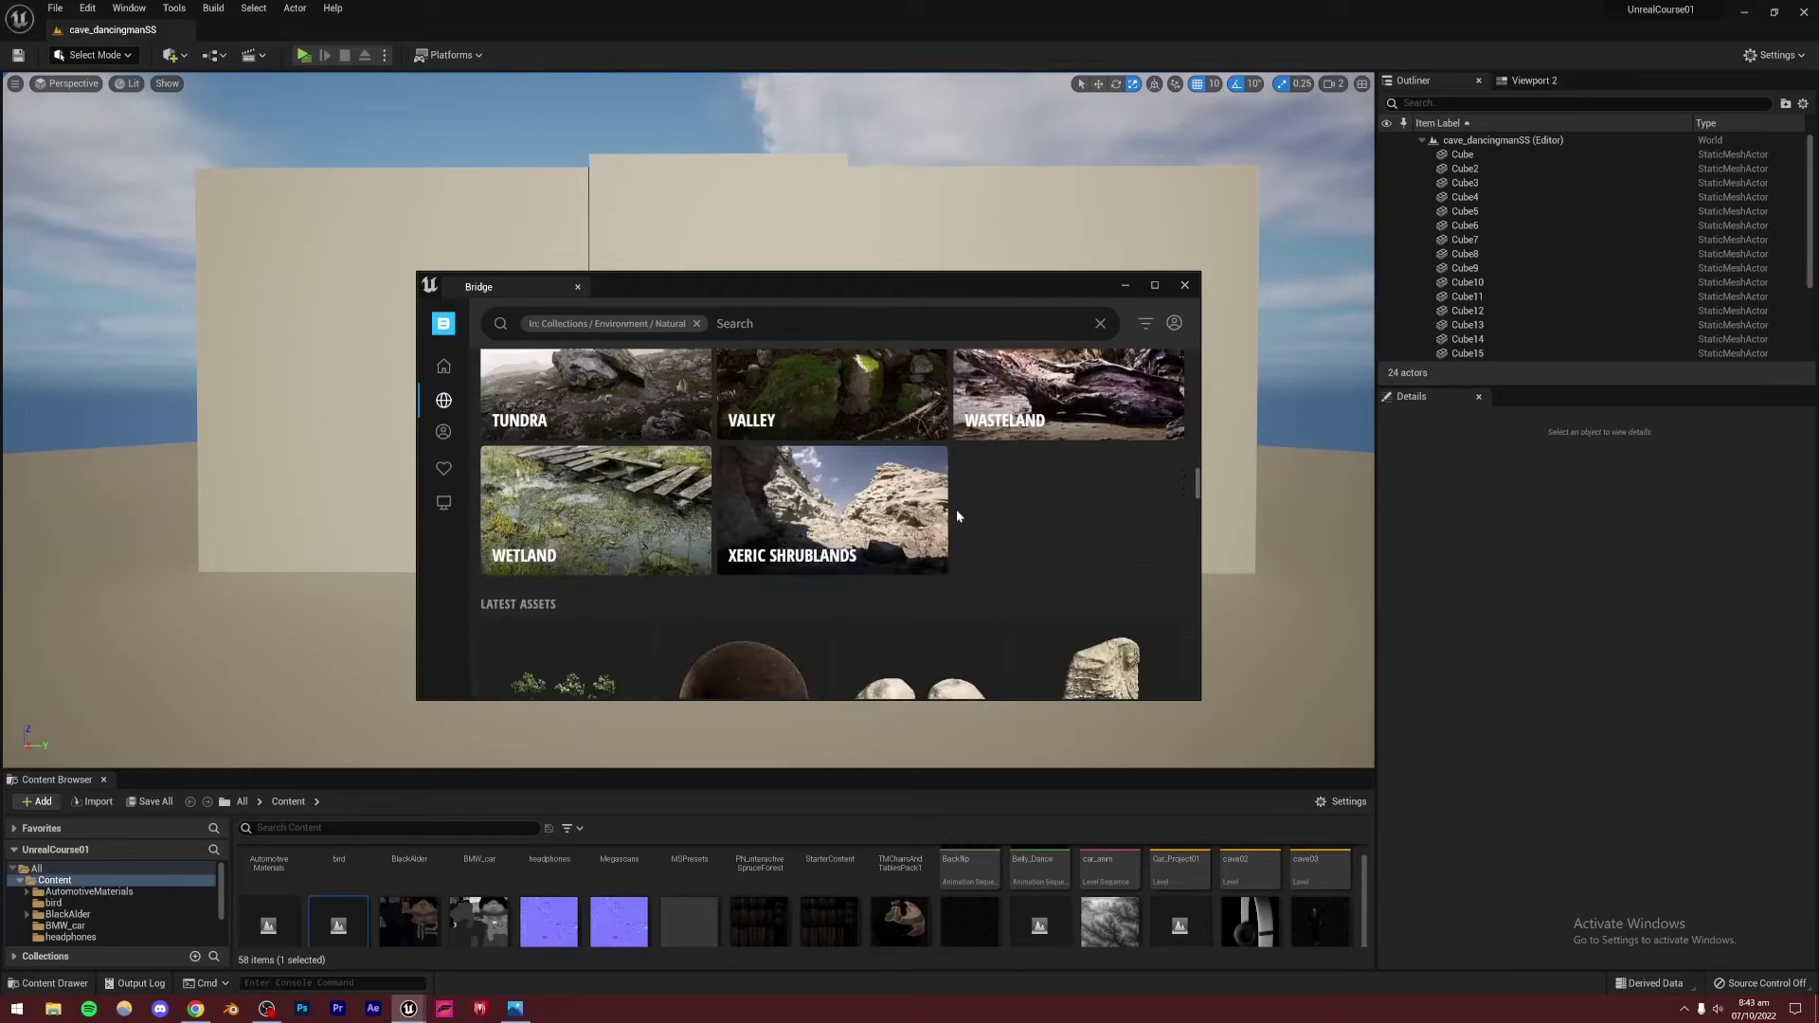
scroll(964, 511, "up", 5)
scroll(860, 569, "up", 4)
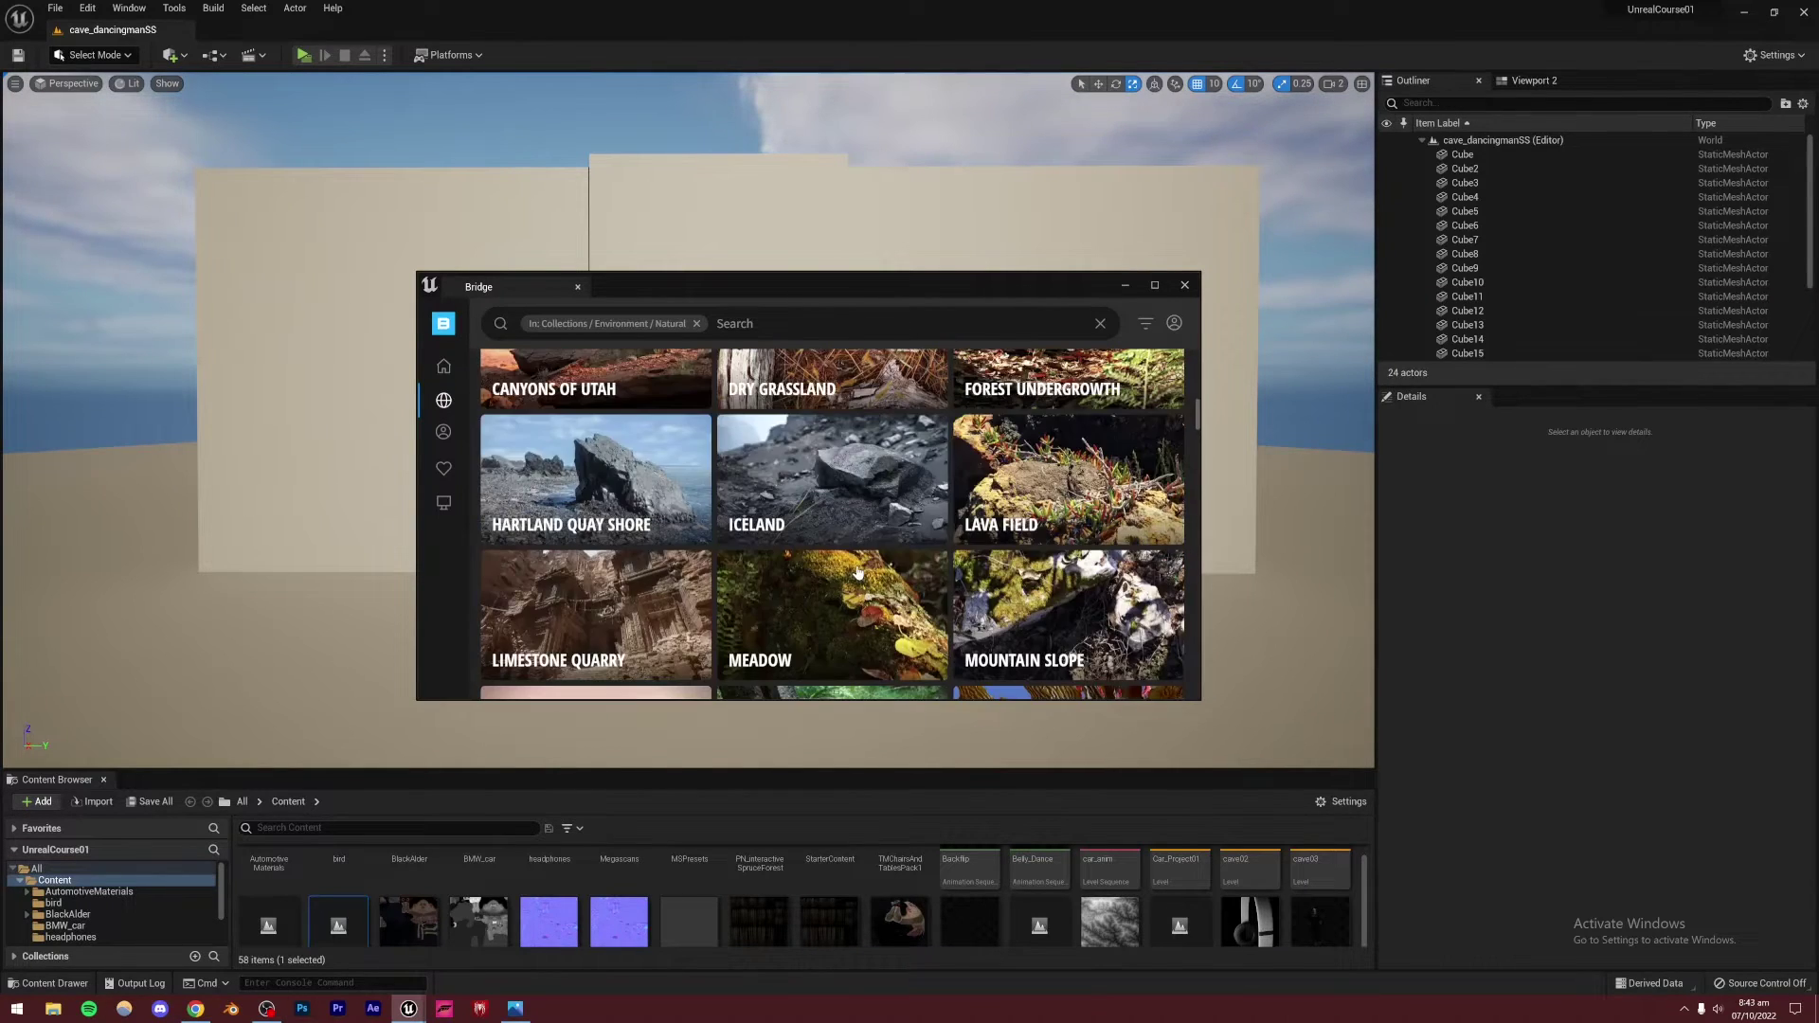
scroll(704, 452, "down", 5)
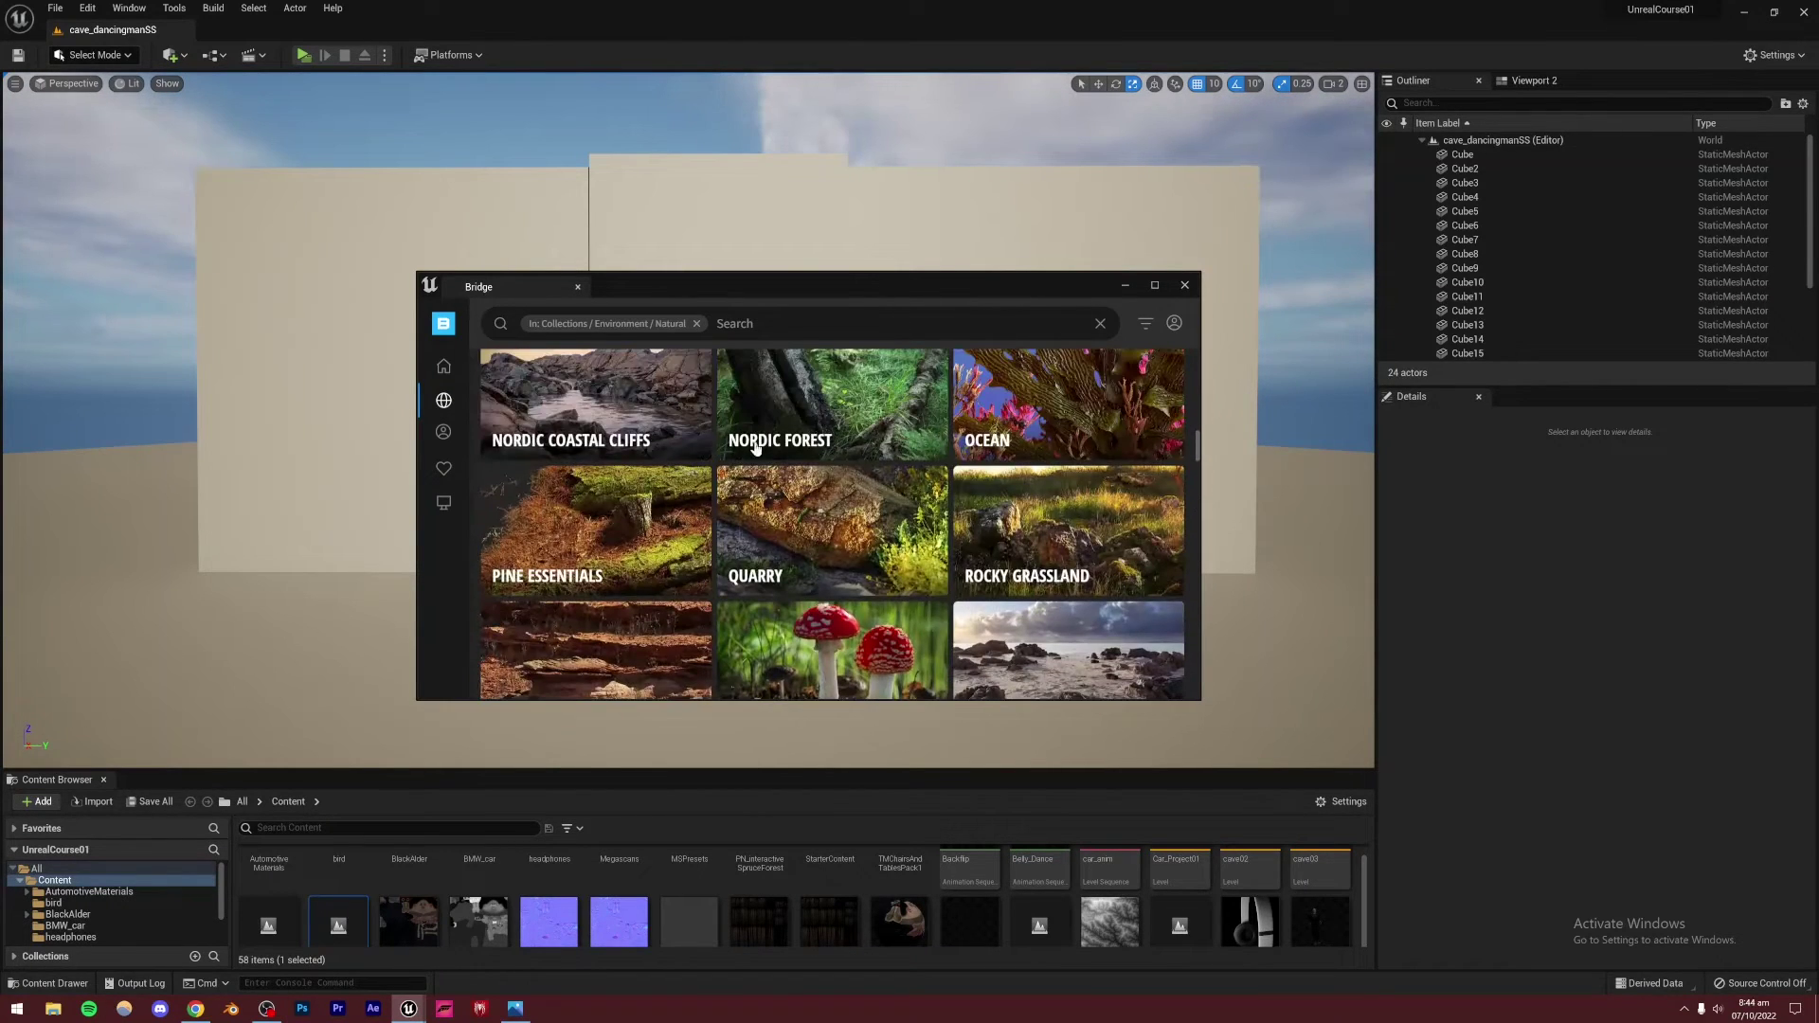
scroll(755, 445, "down", 4)
scroll(758, 440, "up", 2)
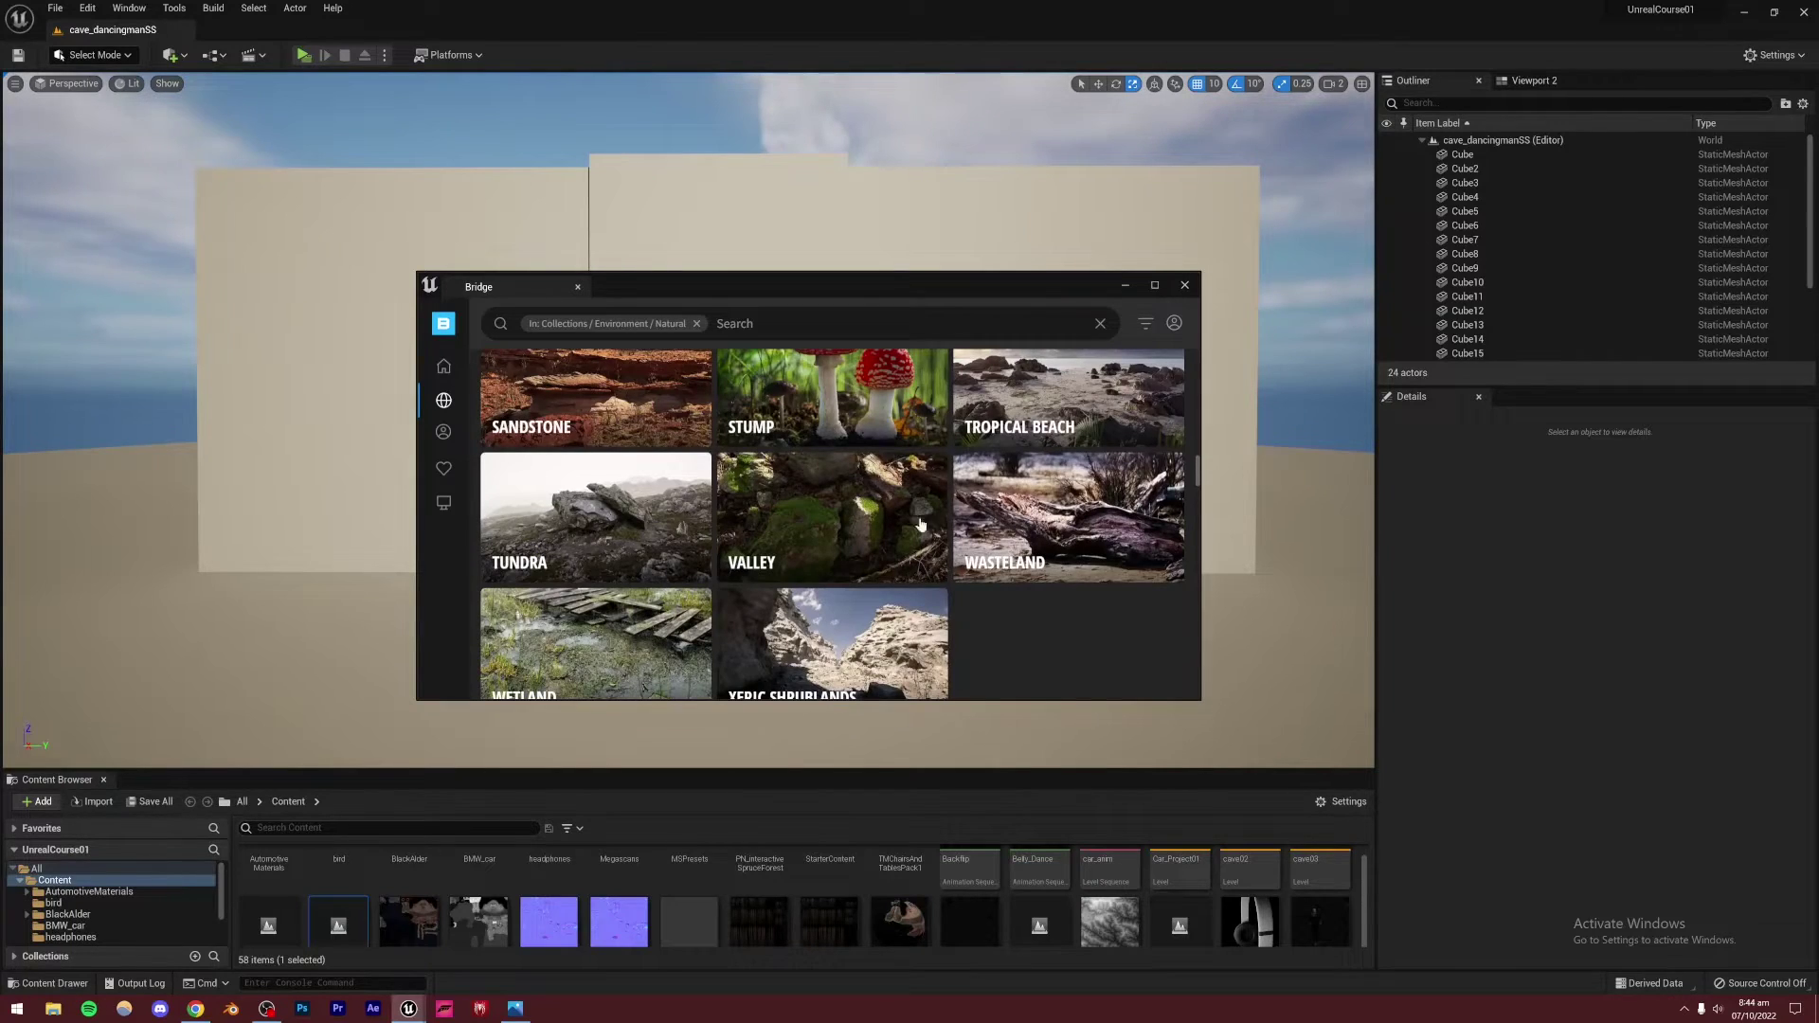
left_click(853, 516)
Browse the Valley assets and add the Ploughed Soil surface to the project at Medium Quality
scroll(739, 497, "down", 5)
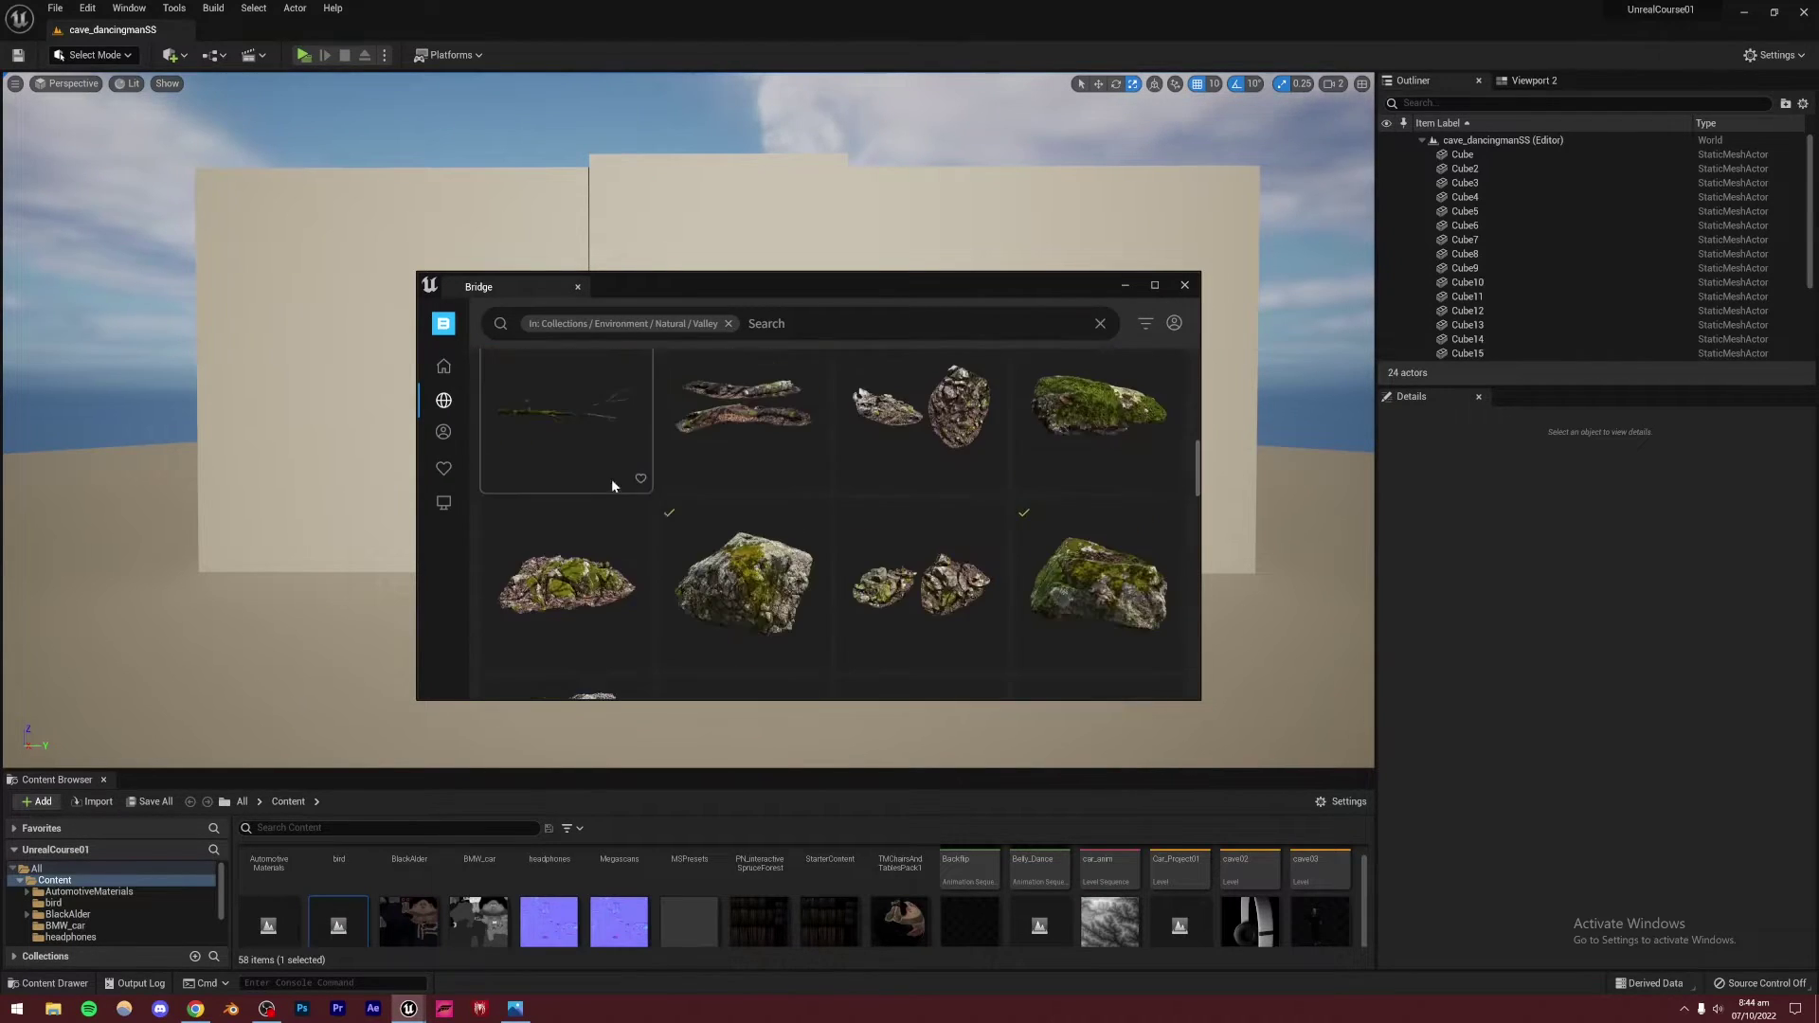
scroll(797, 504, "down", 5)
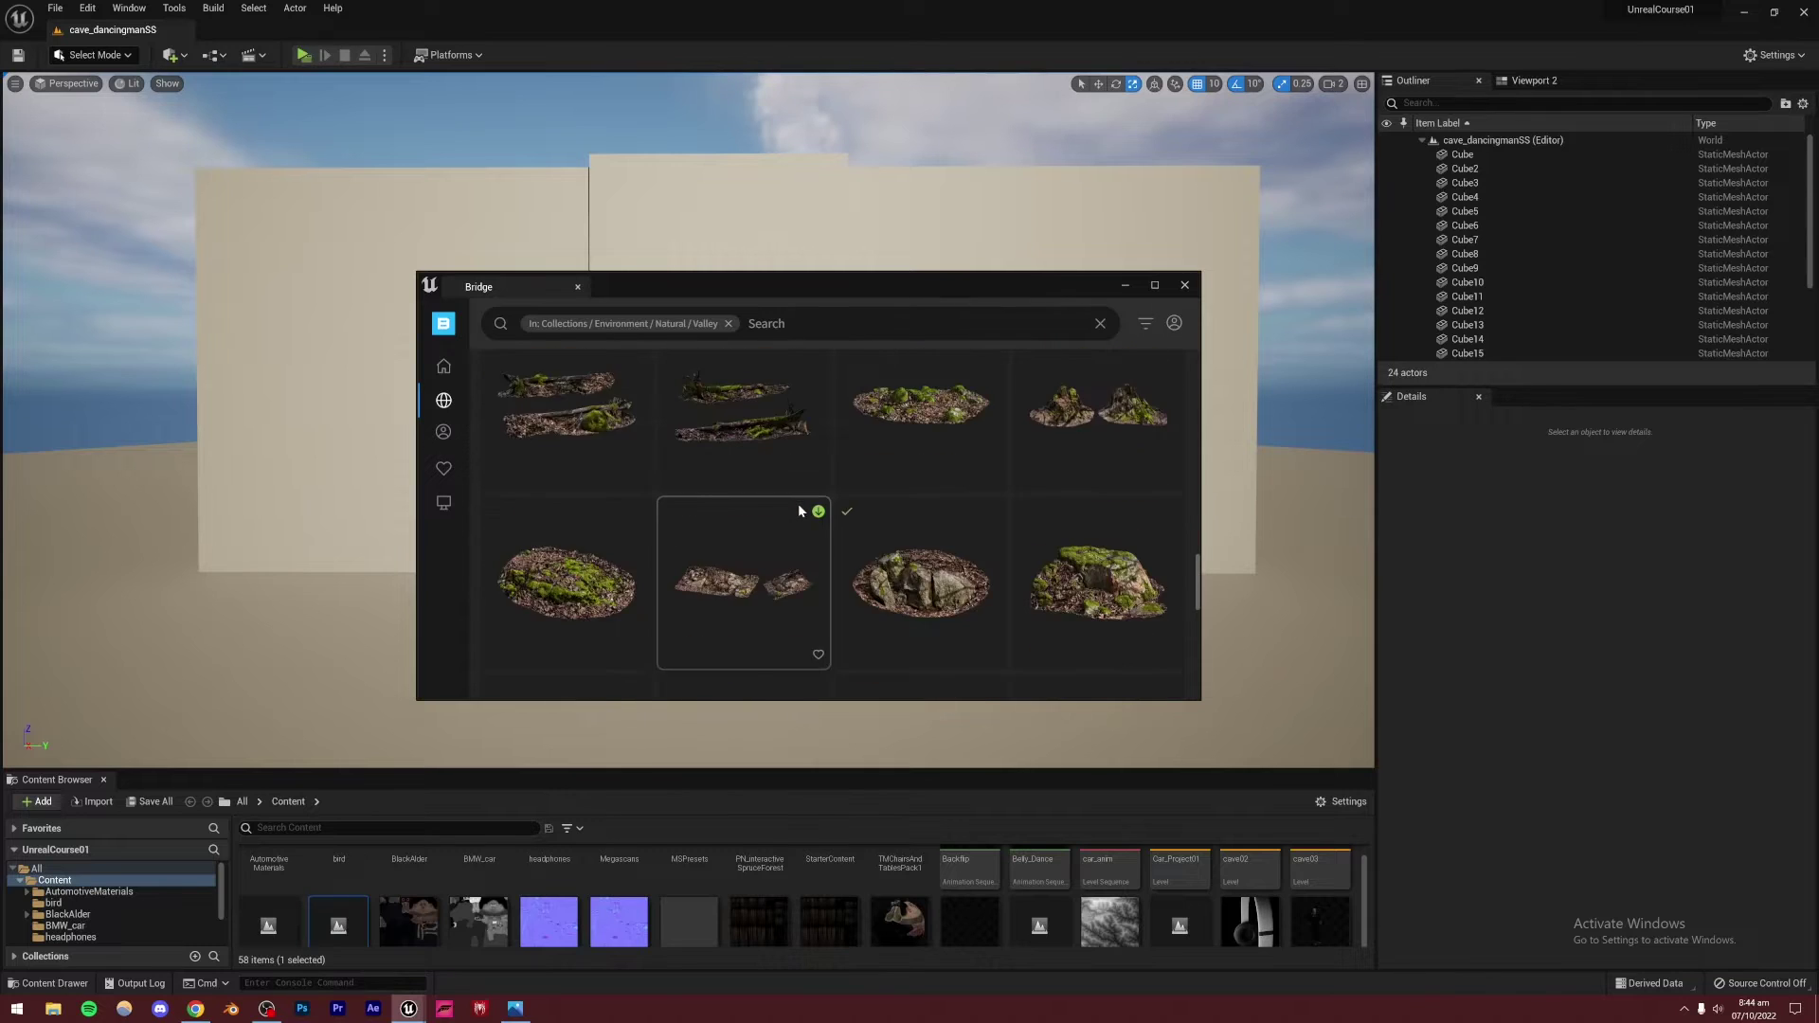
scroll(798, 509, "up", 5)
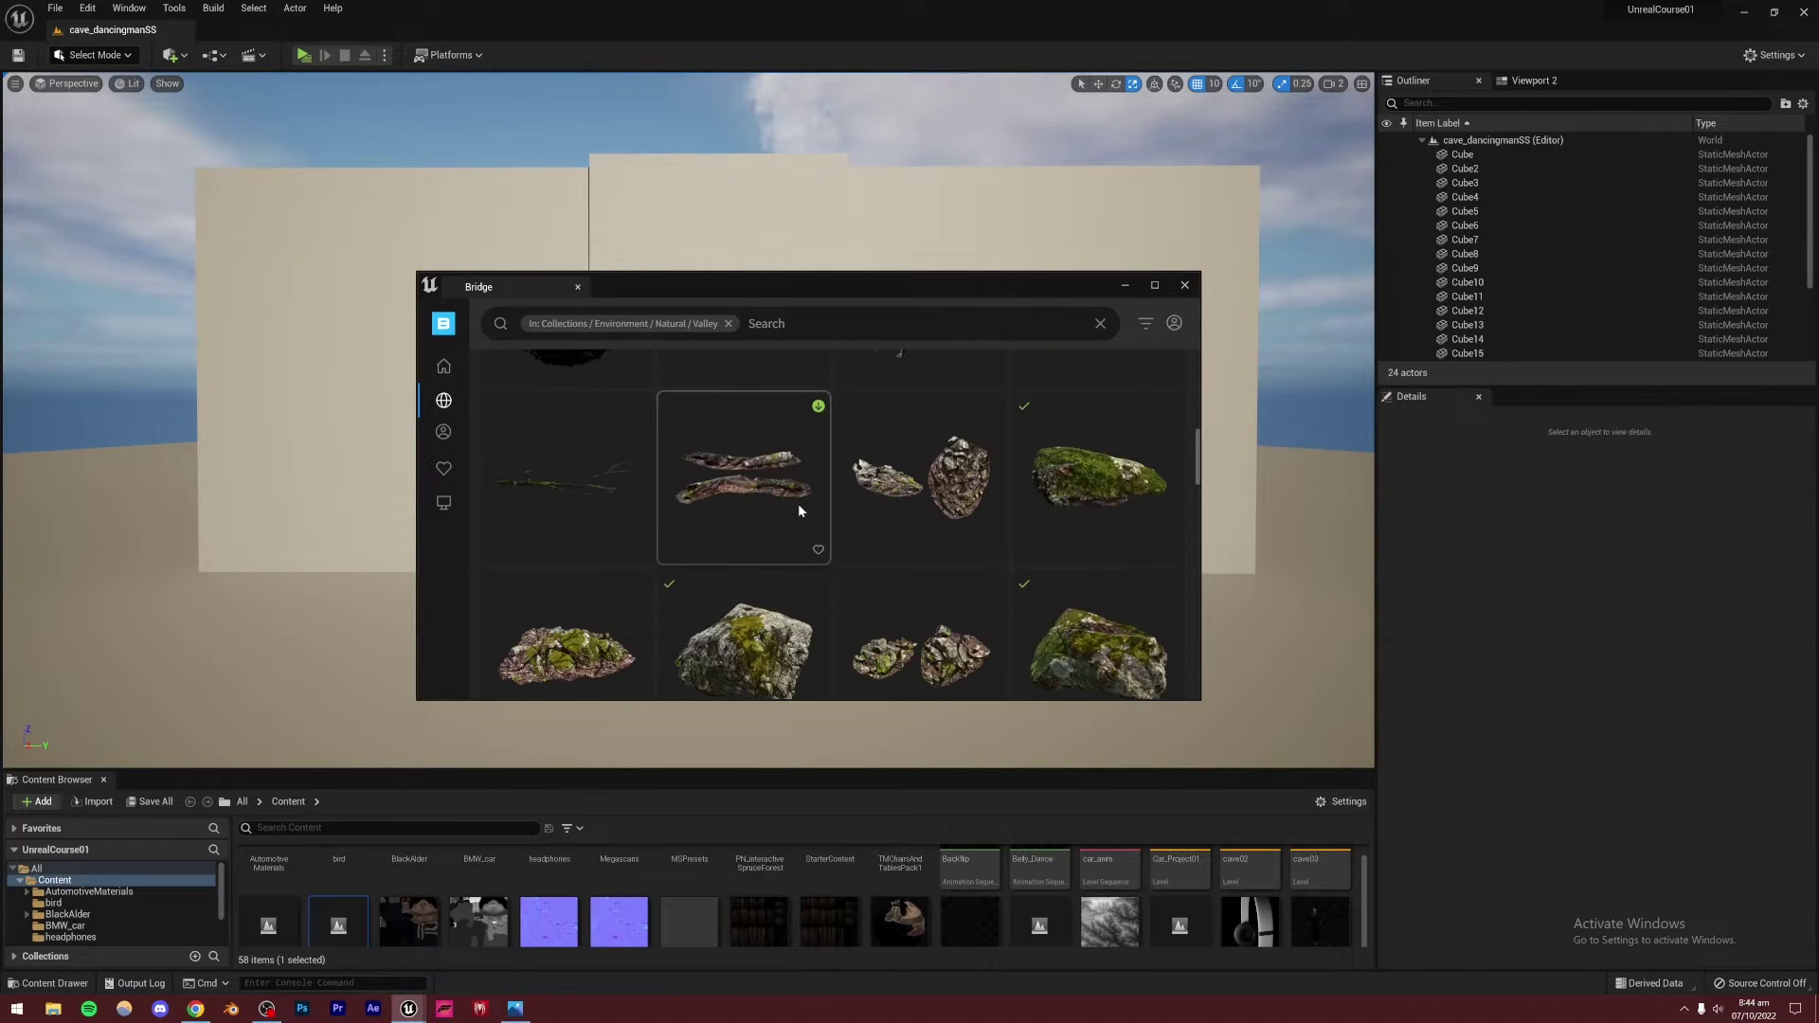
scroll(798, 503, "up", 2)
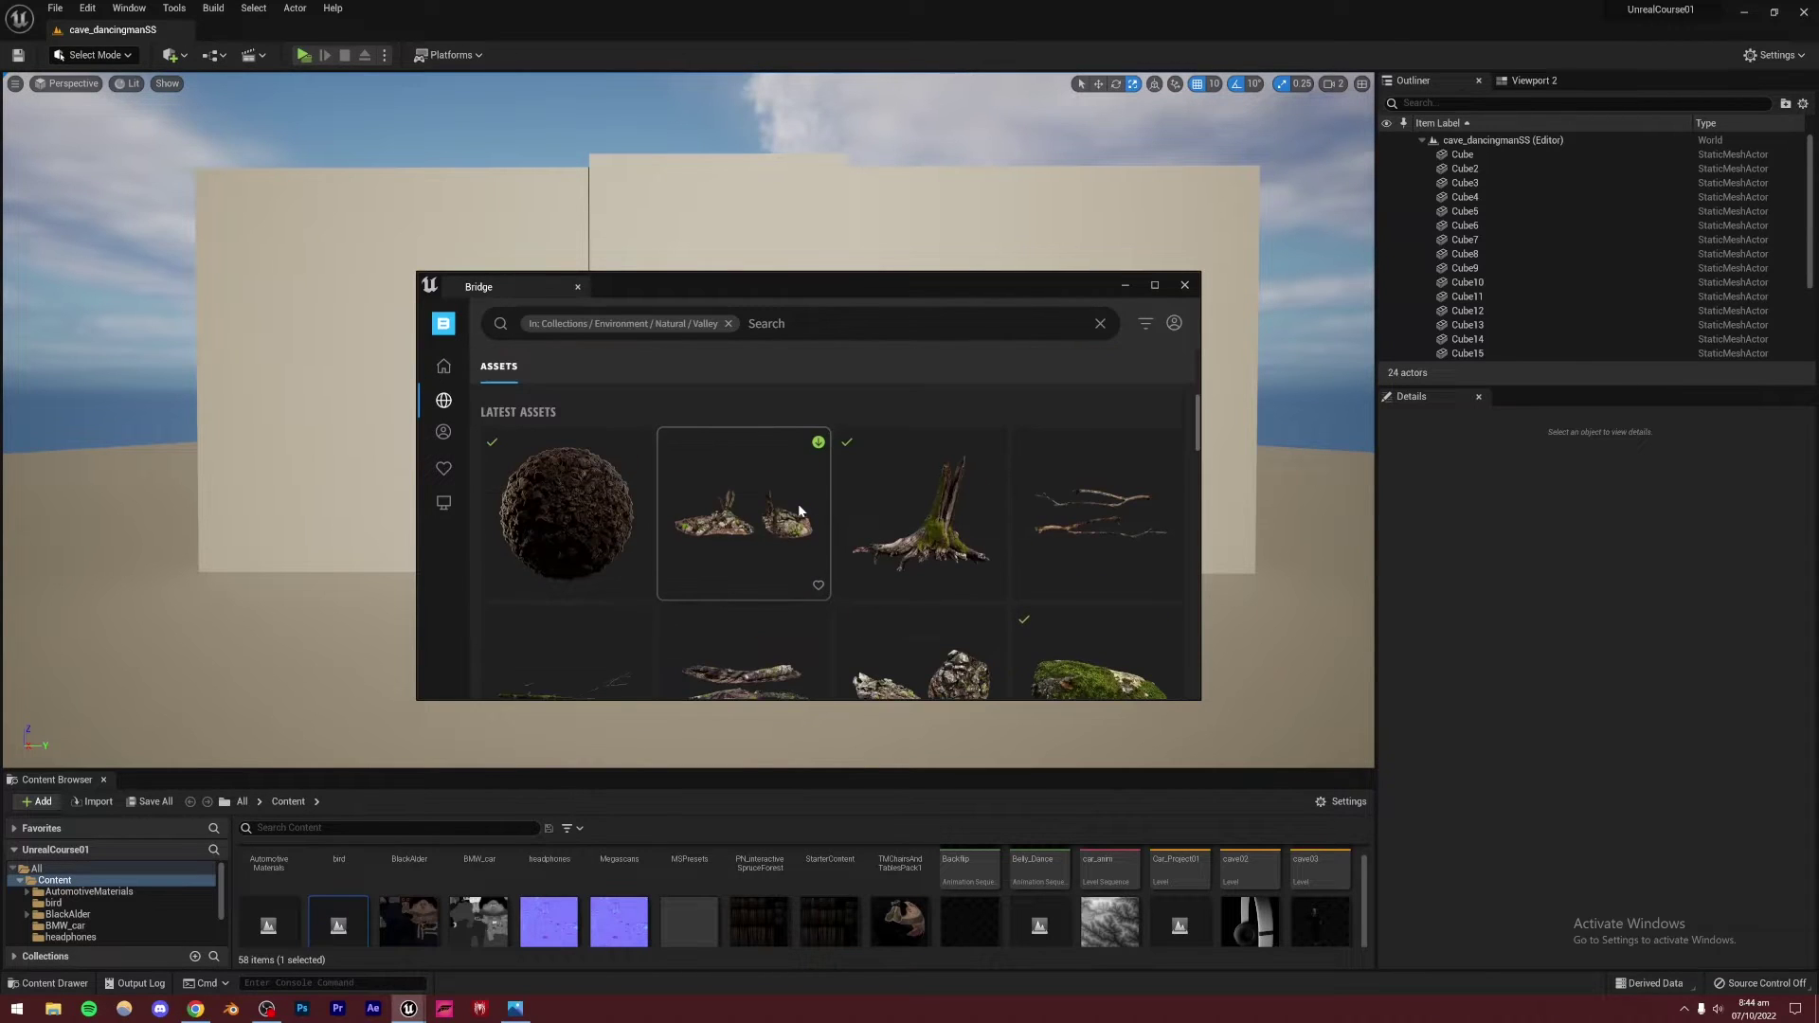
left_click(572, 511)
scroll(561, 536, "up", 2)
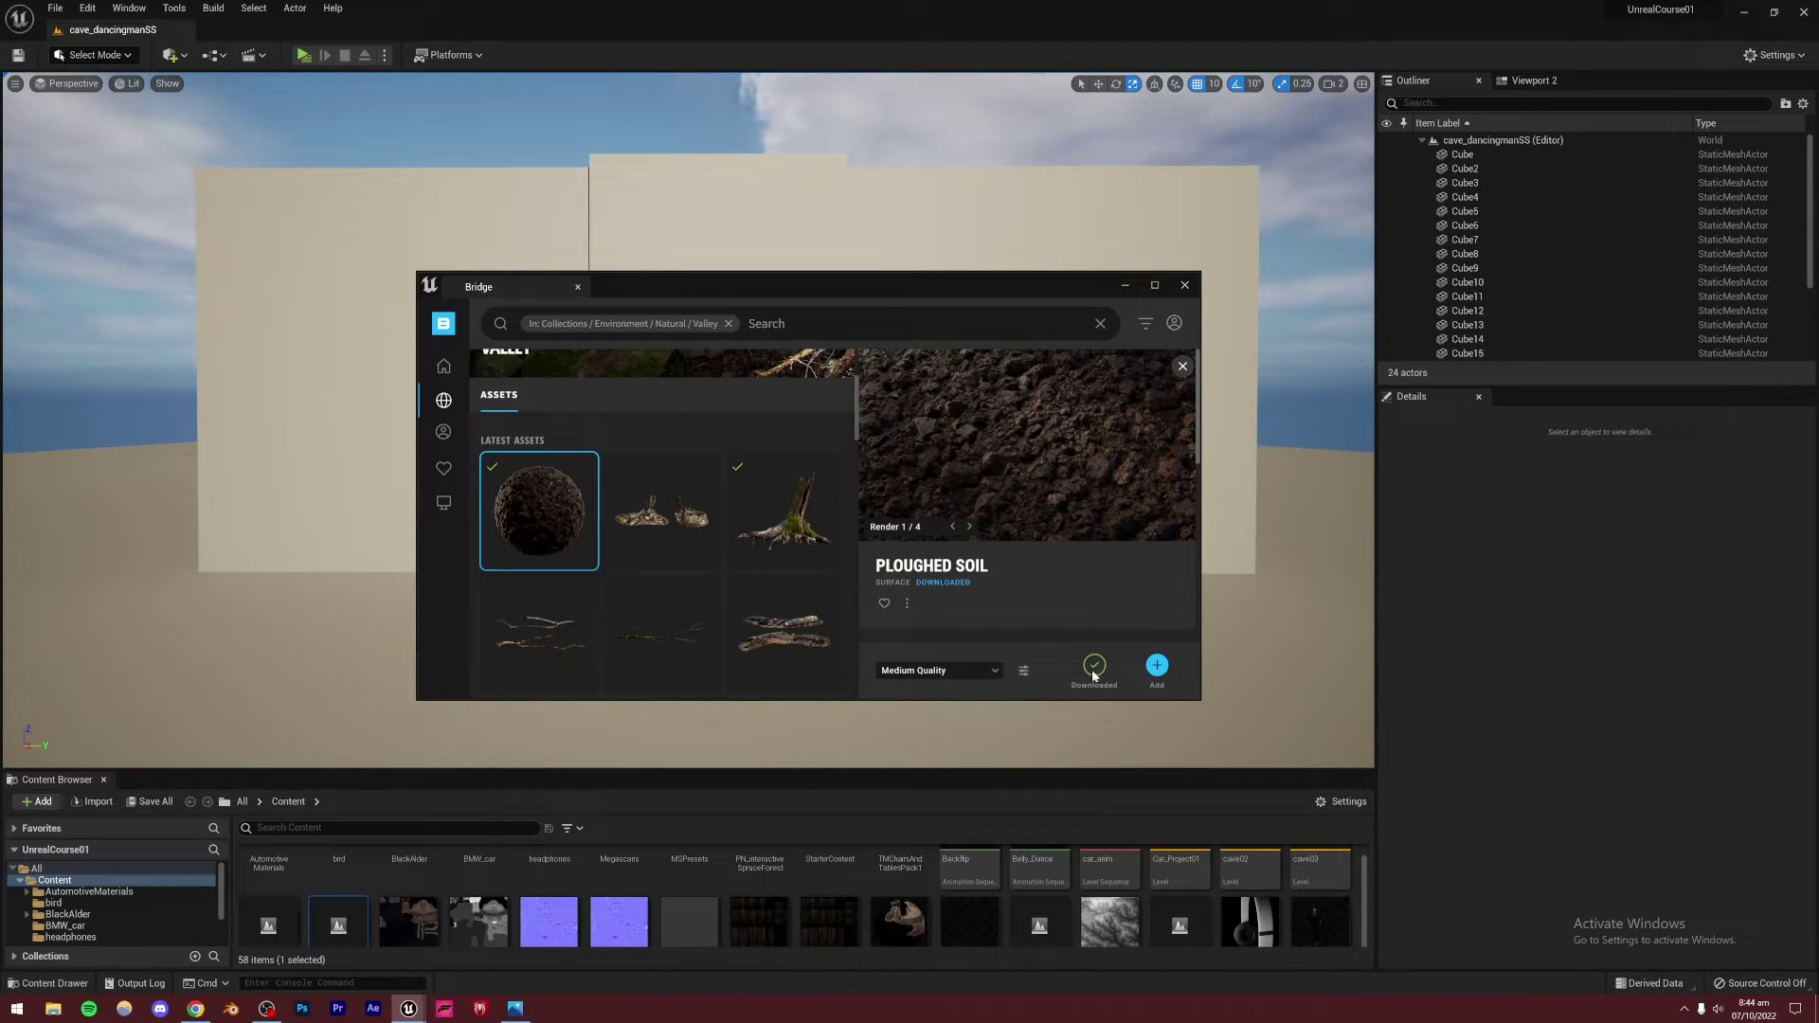
left_click(1156, 666)
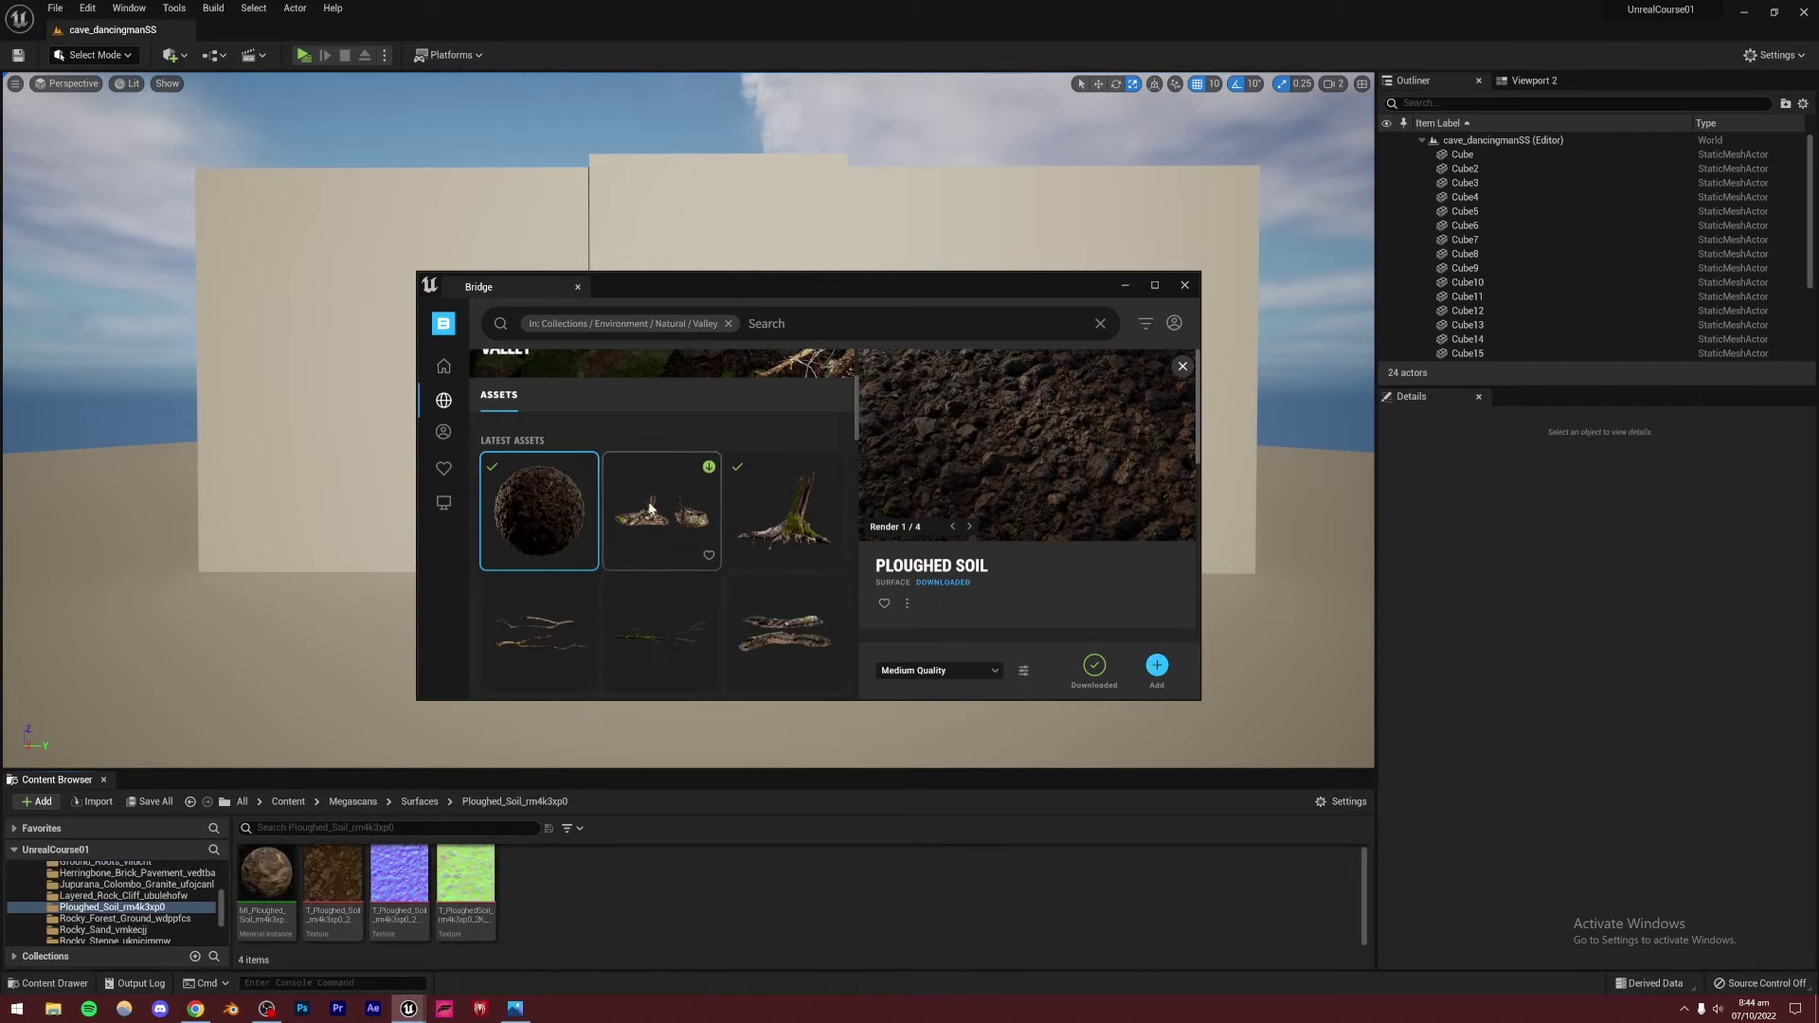
Open the Broken Stump asset's details and add the mossy Rock Granite asset to the project at Medium Quality
scroll(678, 528, "down", 2)
left_click(783, 494)
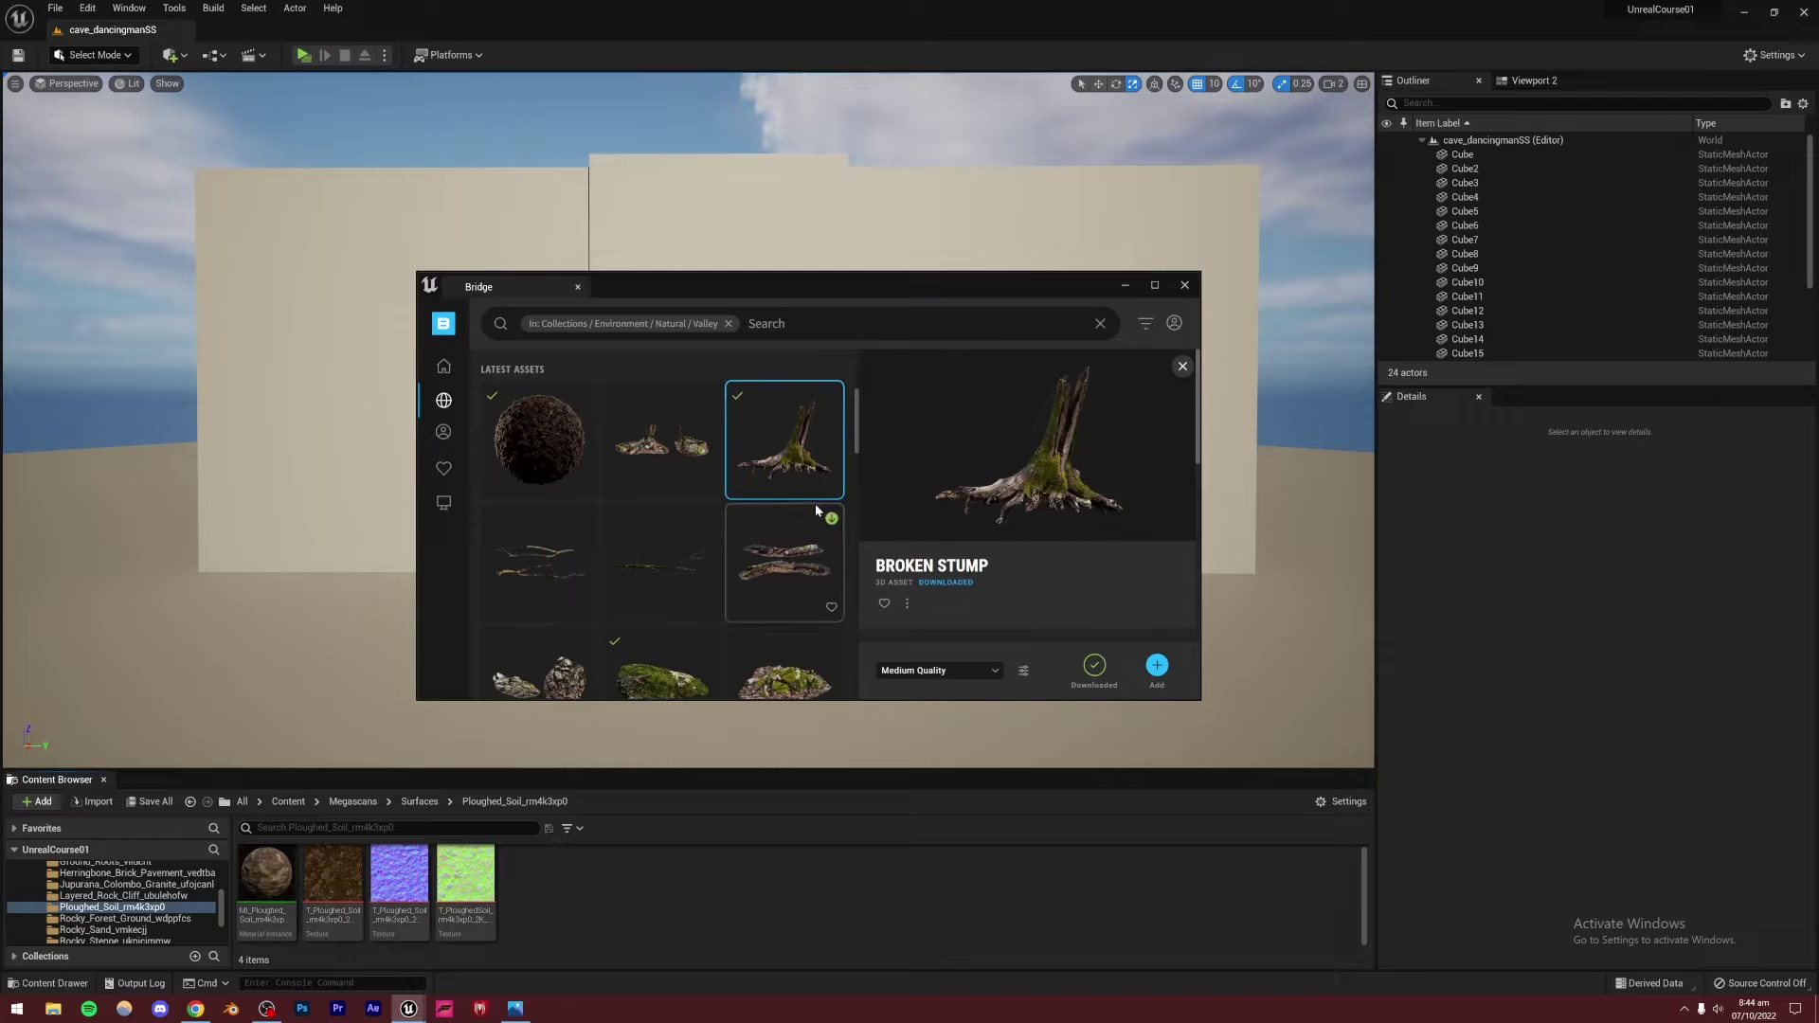
scroll(814, 503, "down", 2)
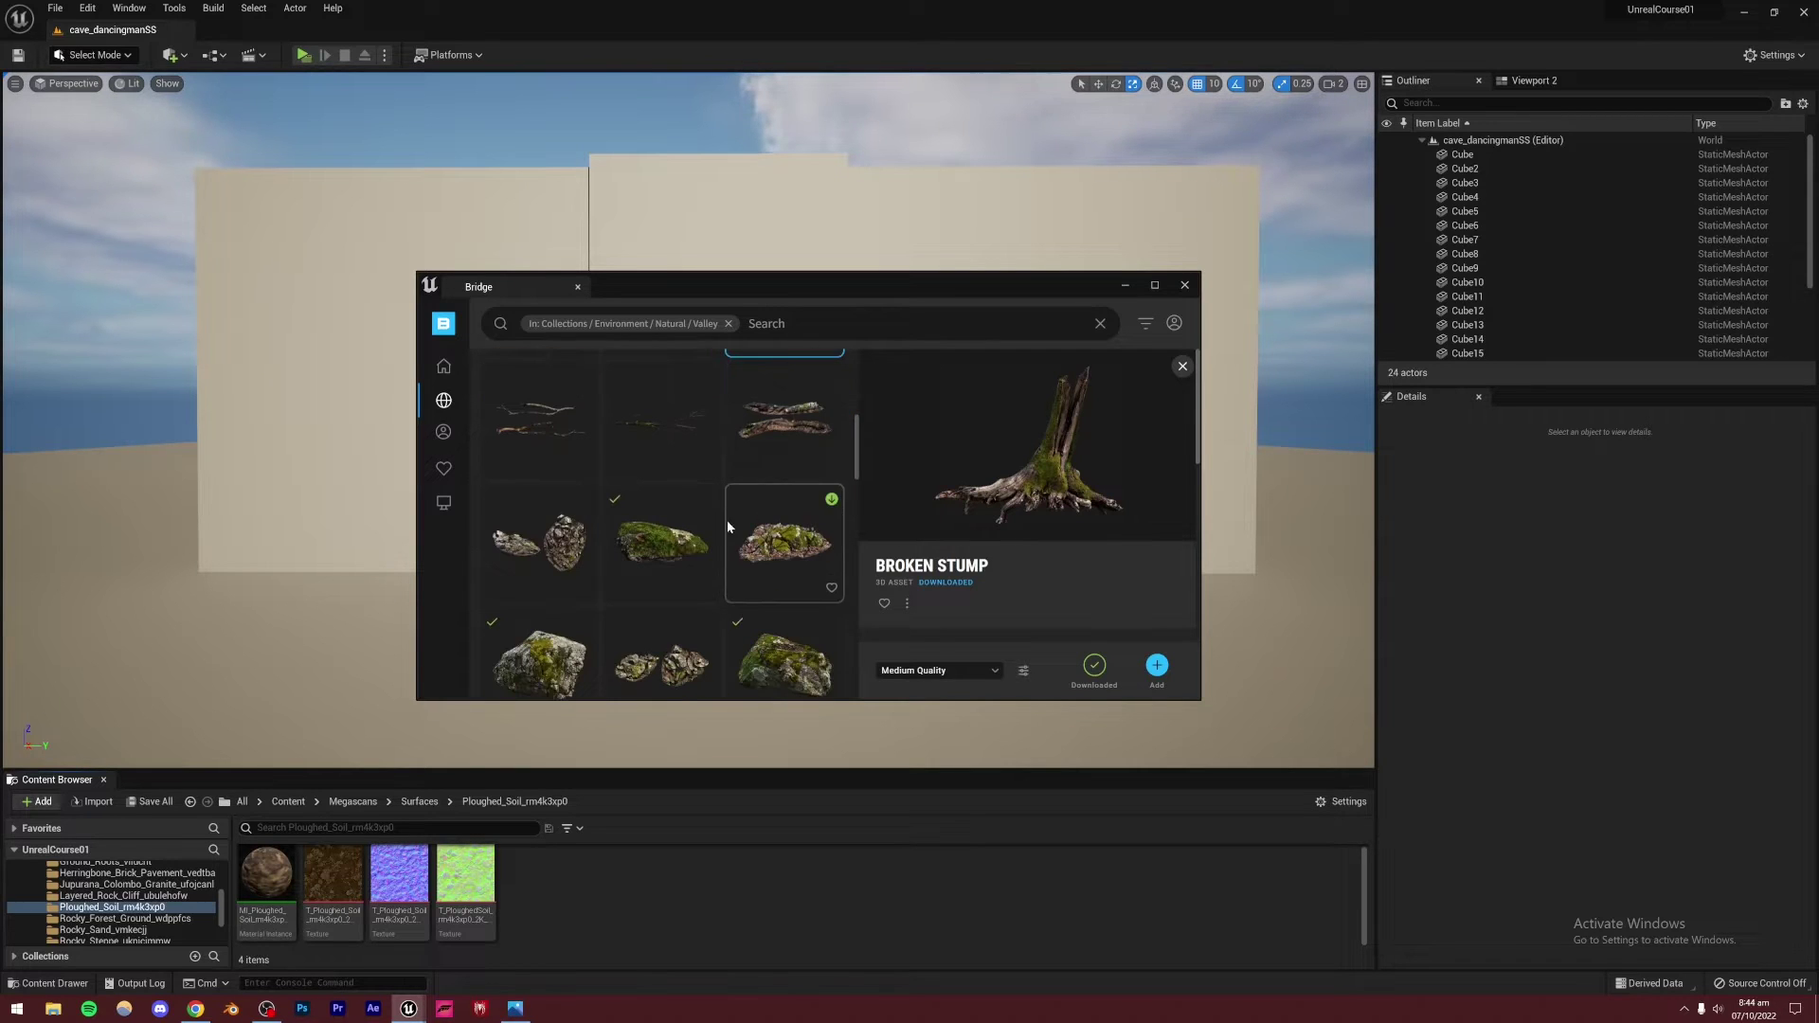
left_click(682, 540)
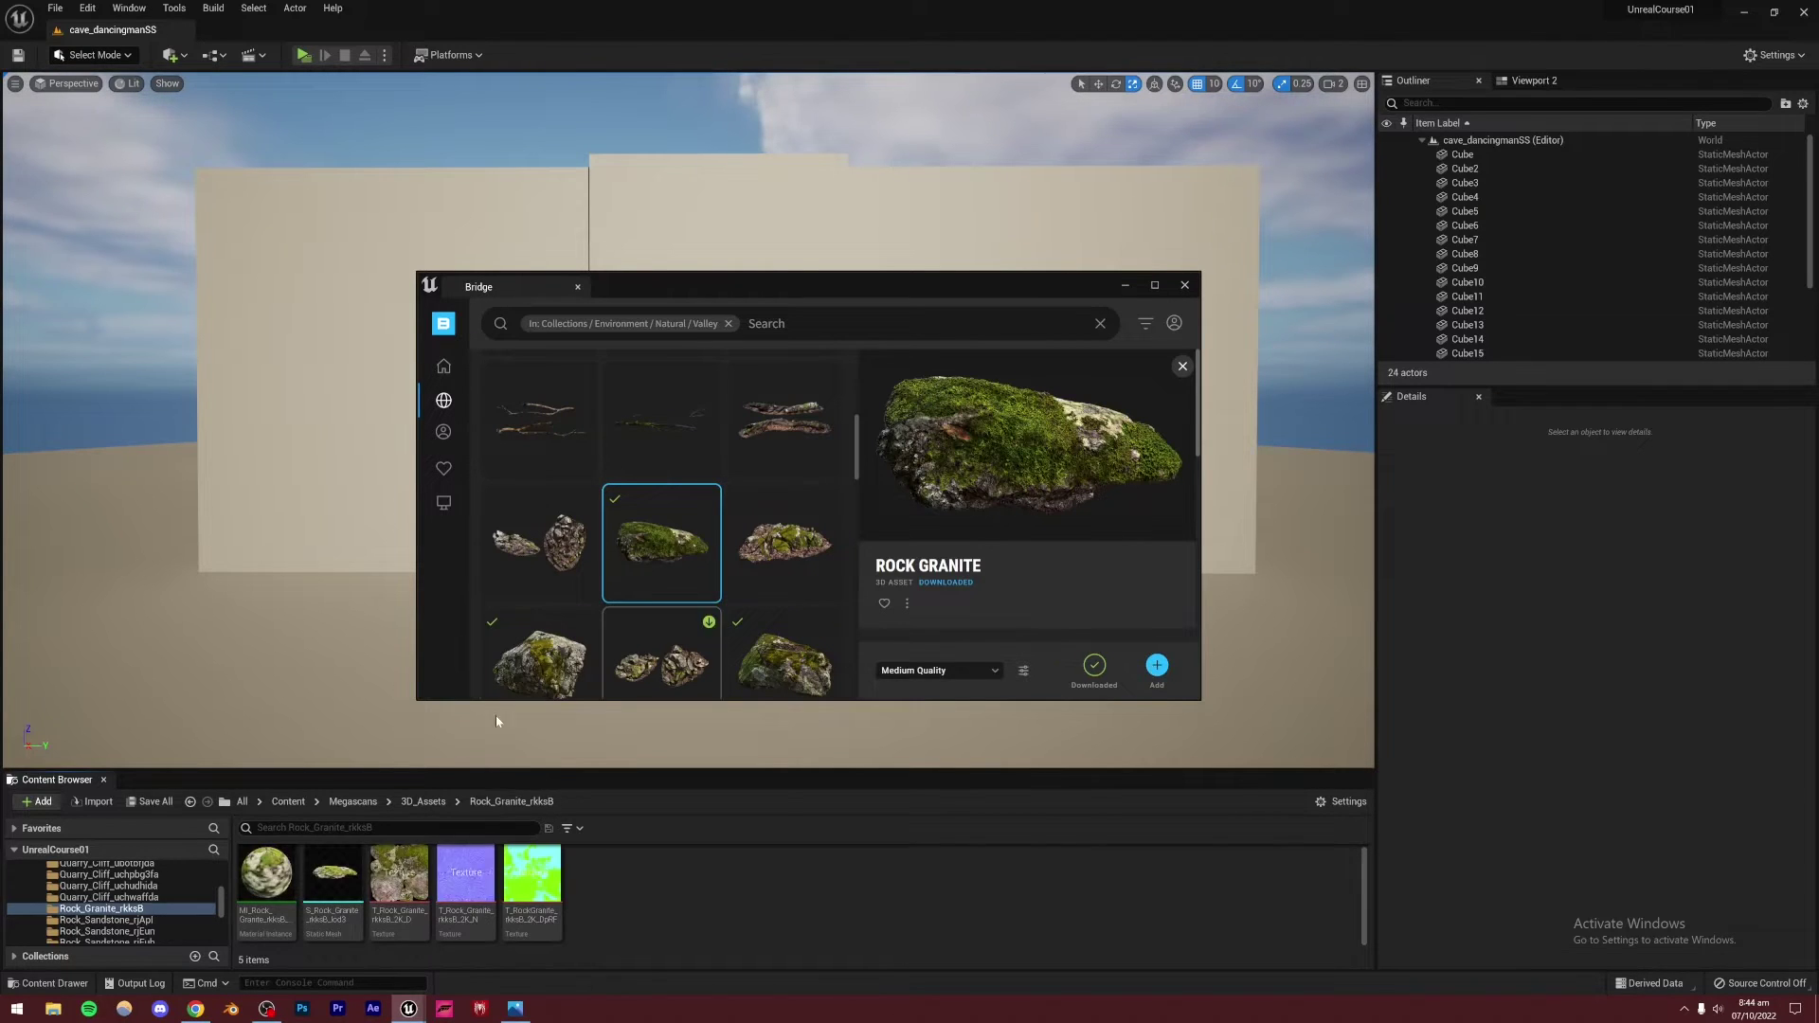
Pick the two downloaded Granite Rock boulders from the Valley collection at Medium Quality
left_click(570, 657)
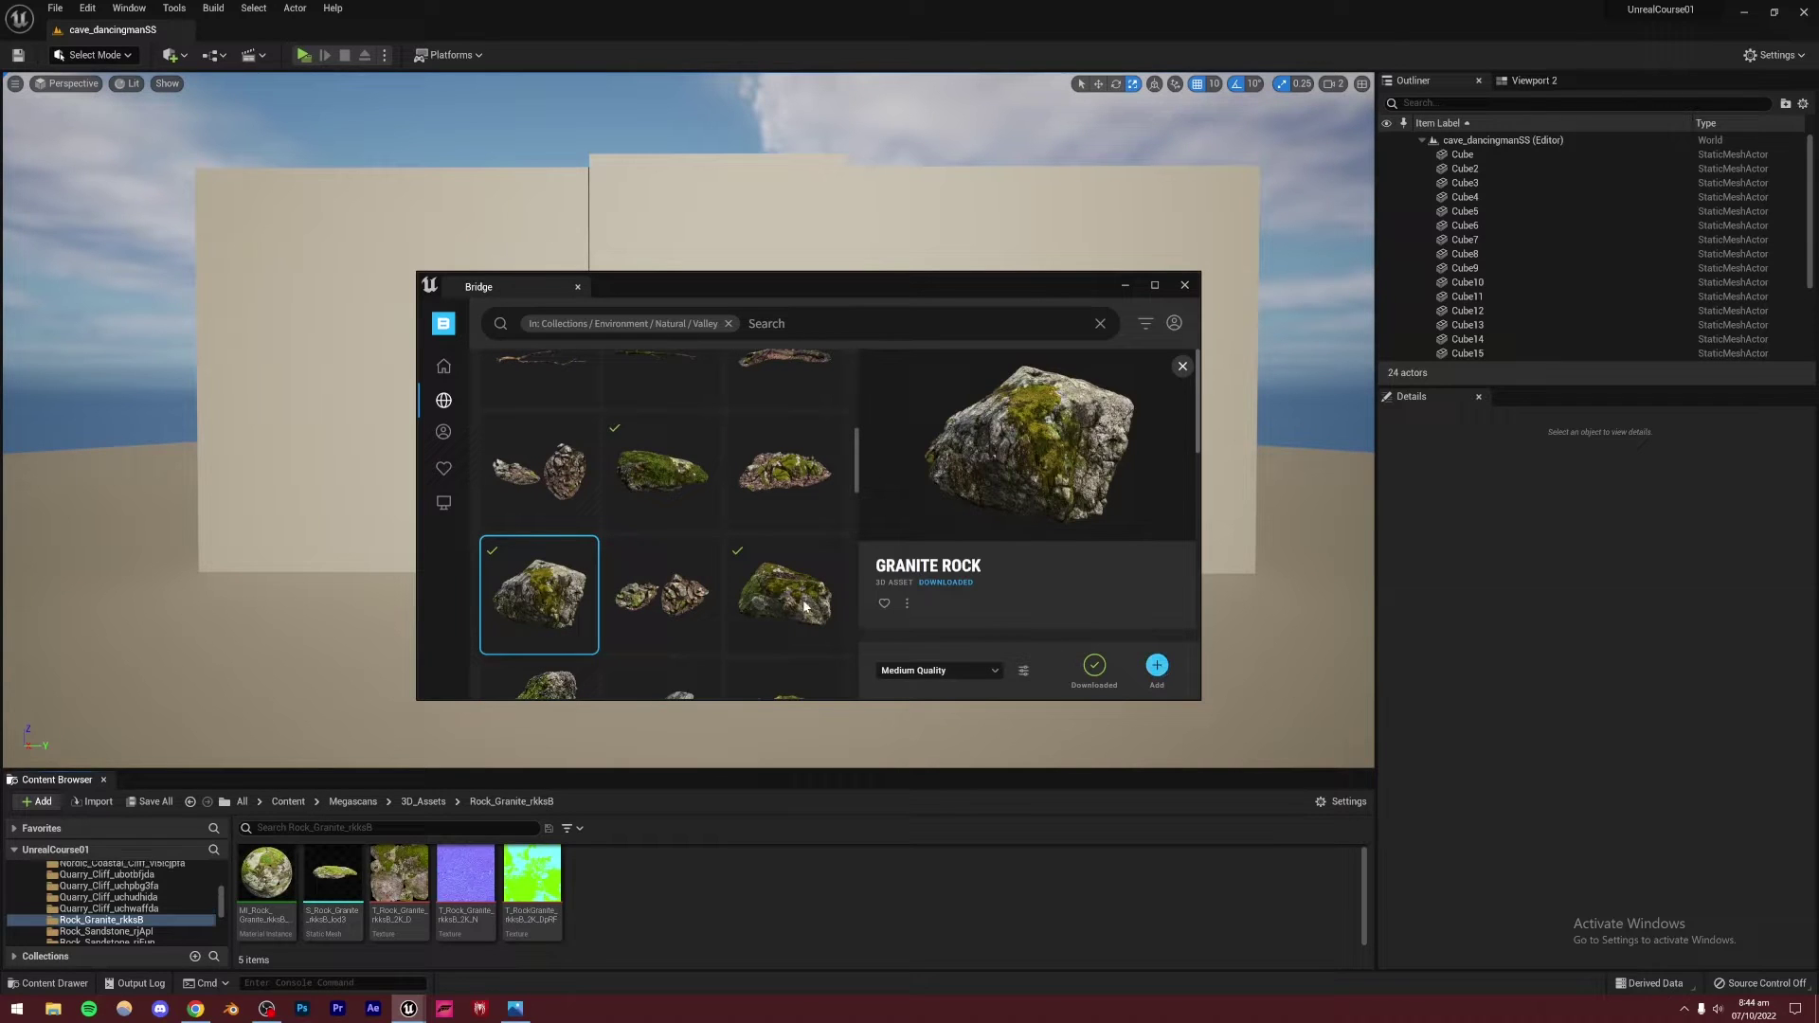
left_click(824, 600)
scroll(629, 549, "down", 3)
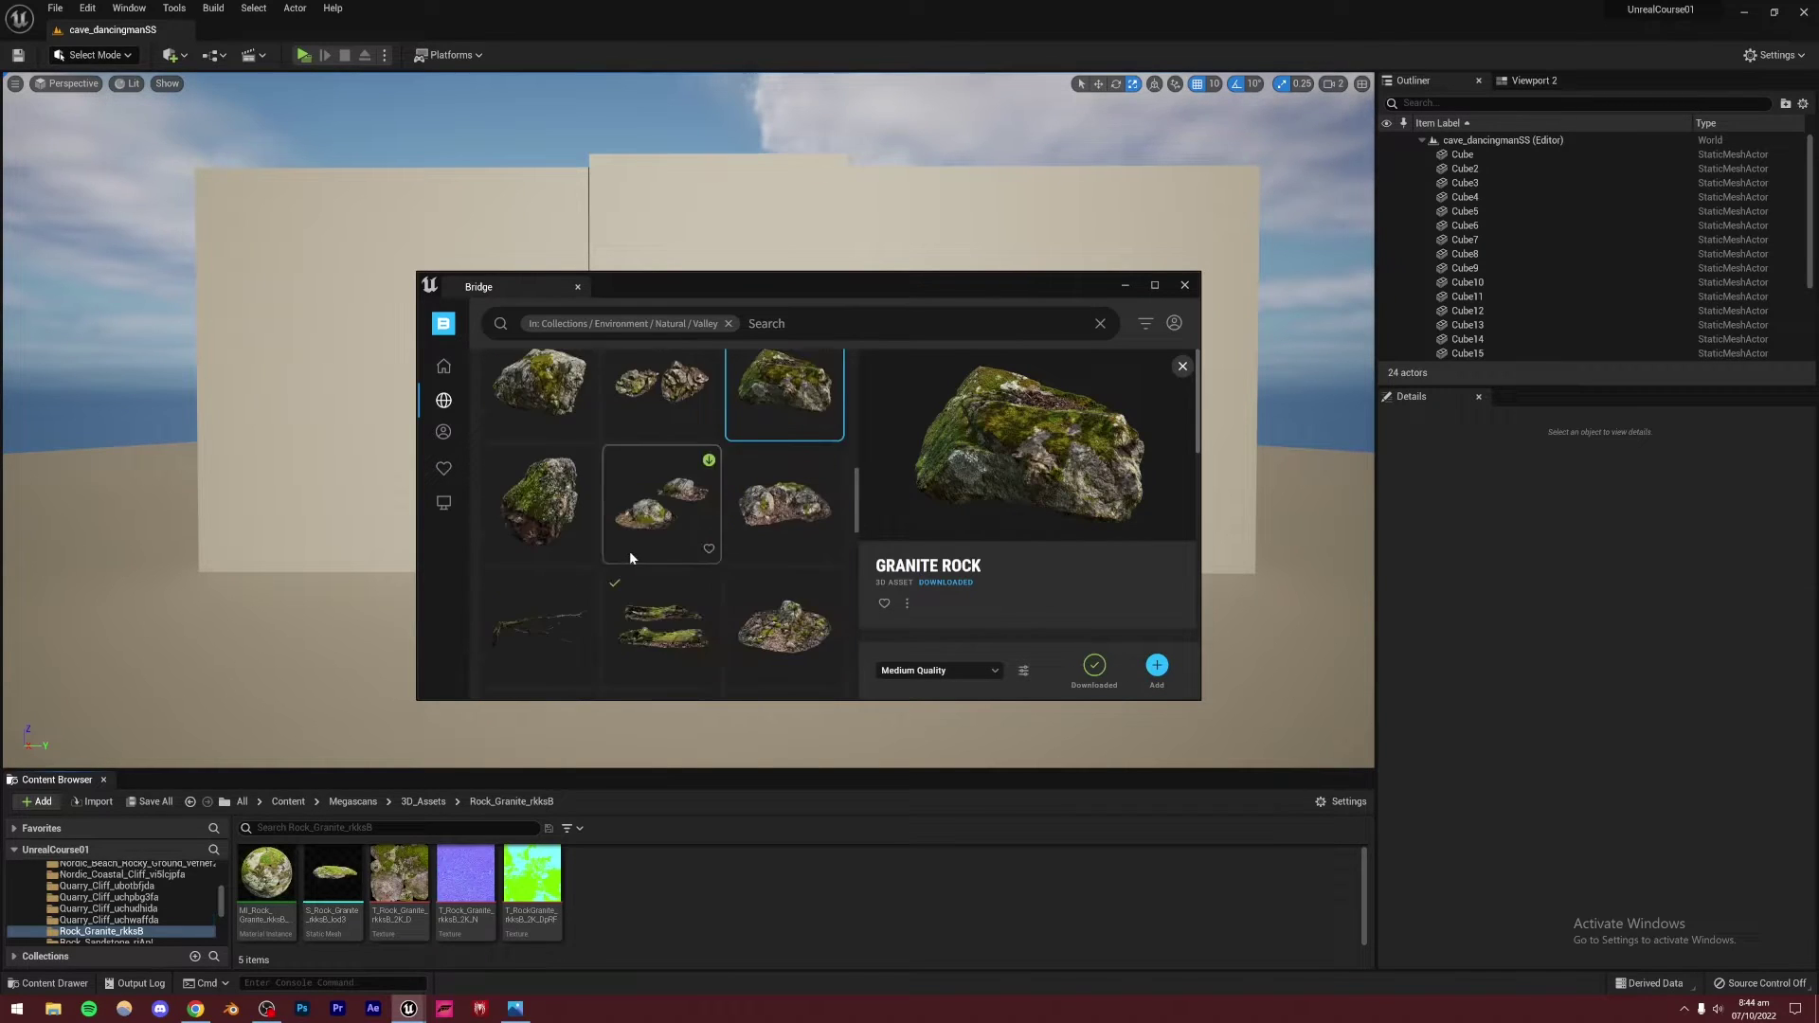
scroll(635, 546, "up", 2)
scroll(635, 546, "up", 1)
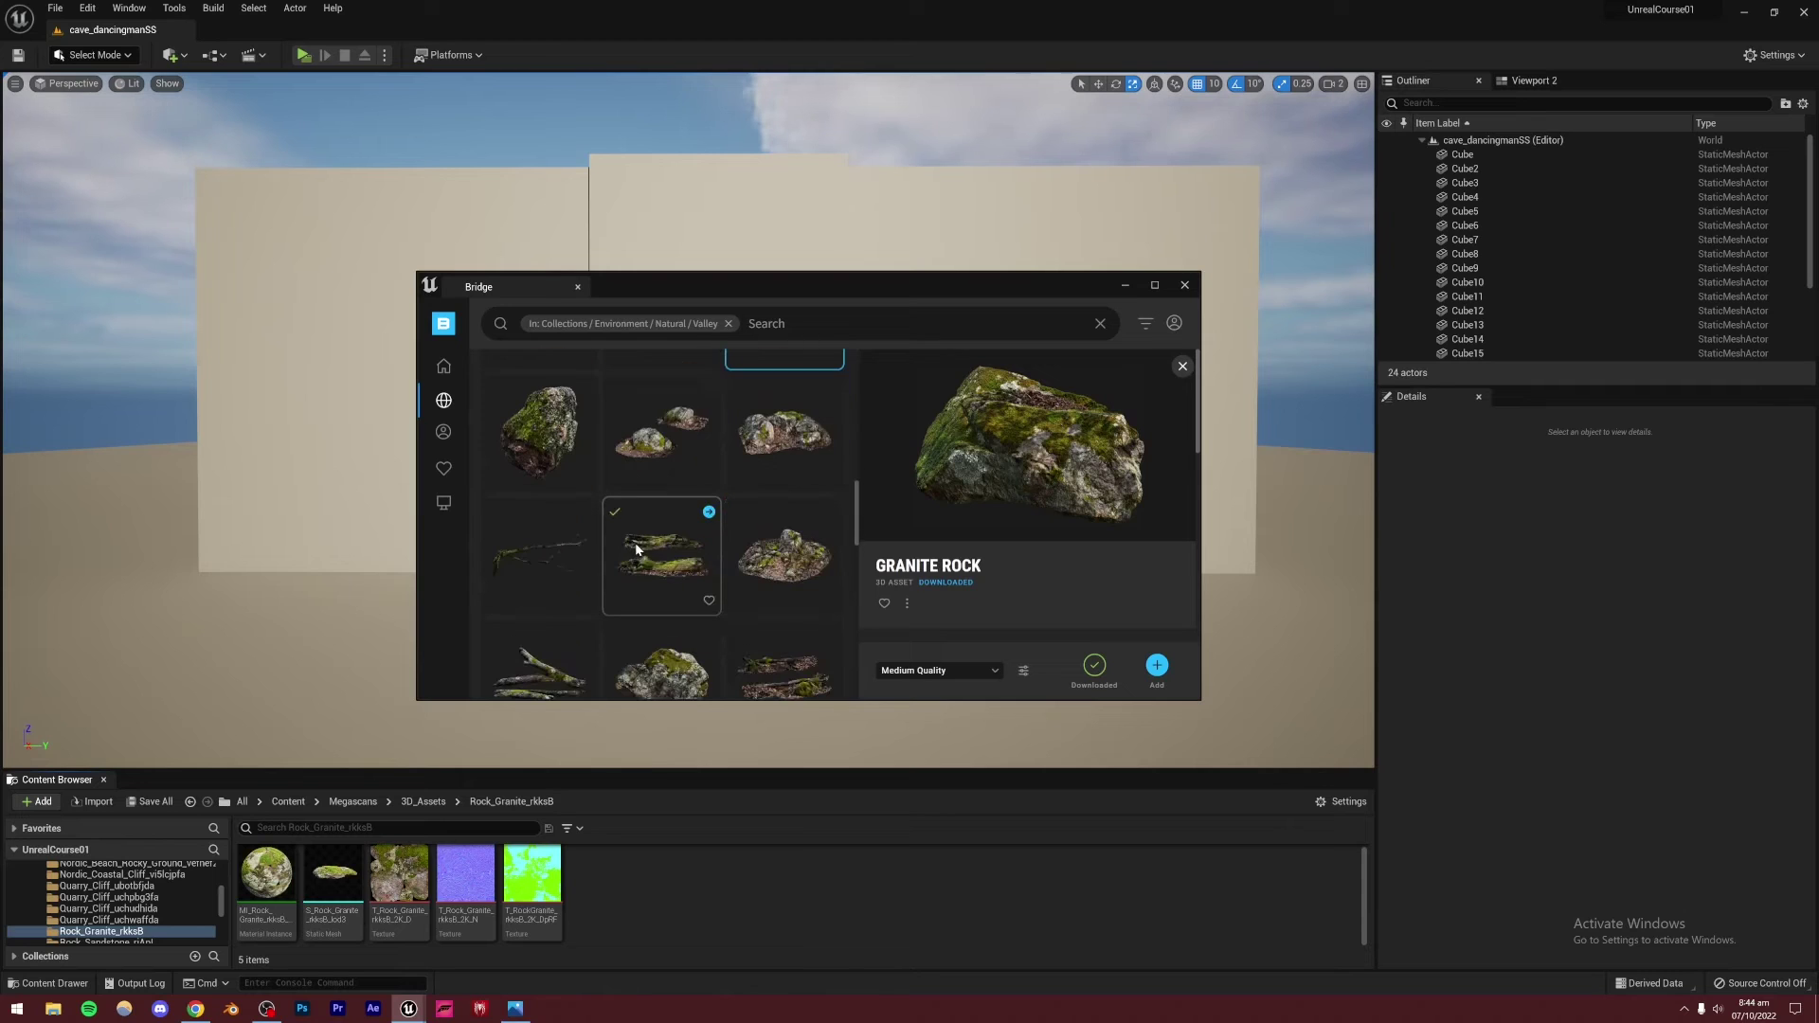
Pick the Mossy Wooden Log asset and look further through the Valley assets
left_click(634, 542)
scroll(731, 560, "down", 1)
scroll(732, 560, "up", 1)
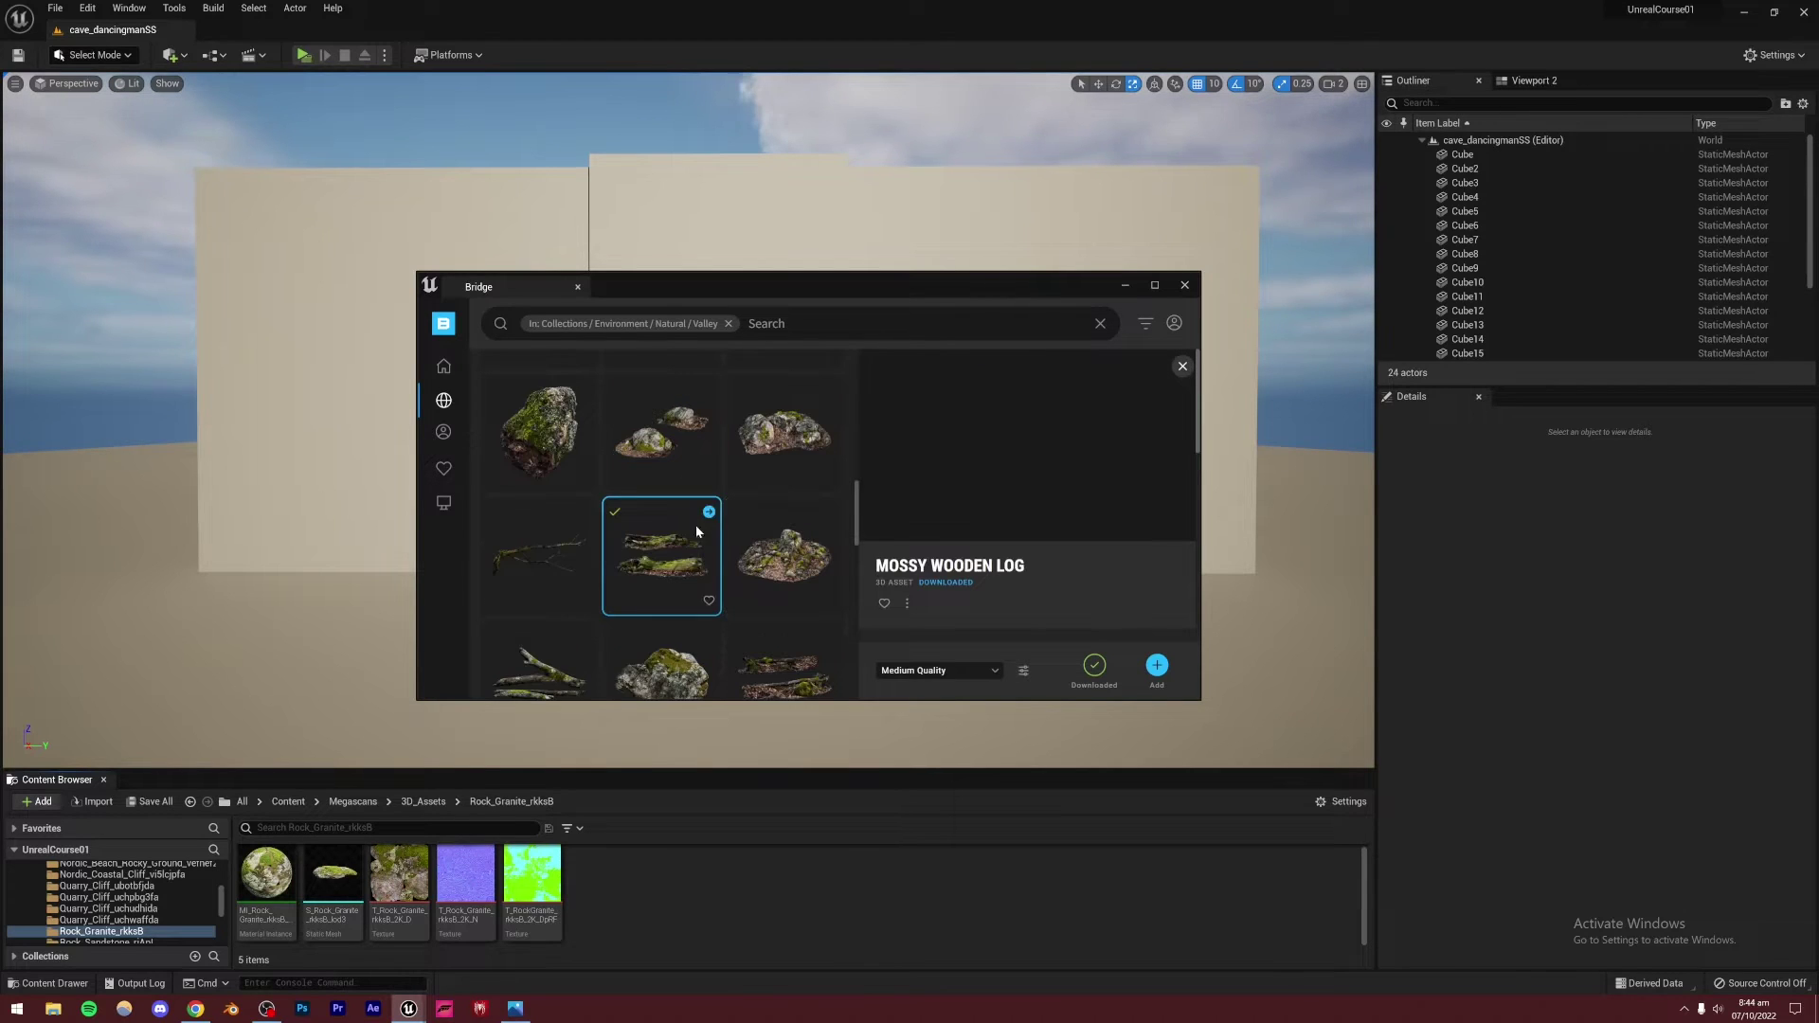
scroll(693, 552, "down", 2)
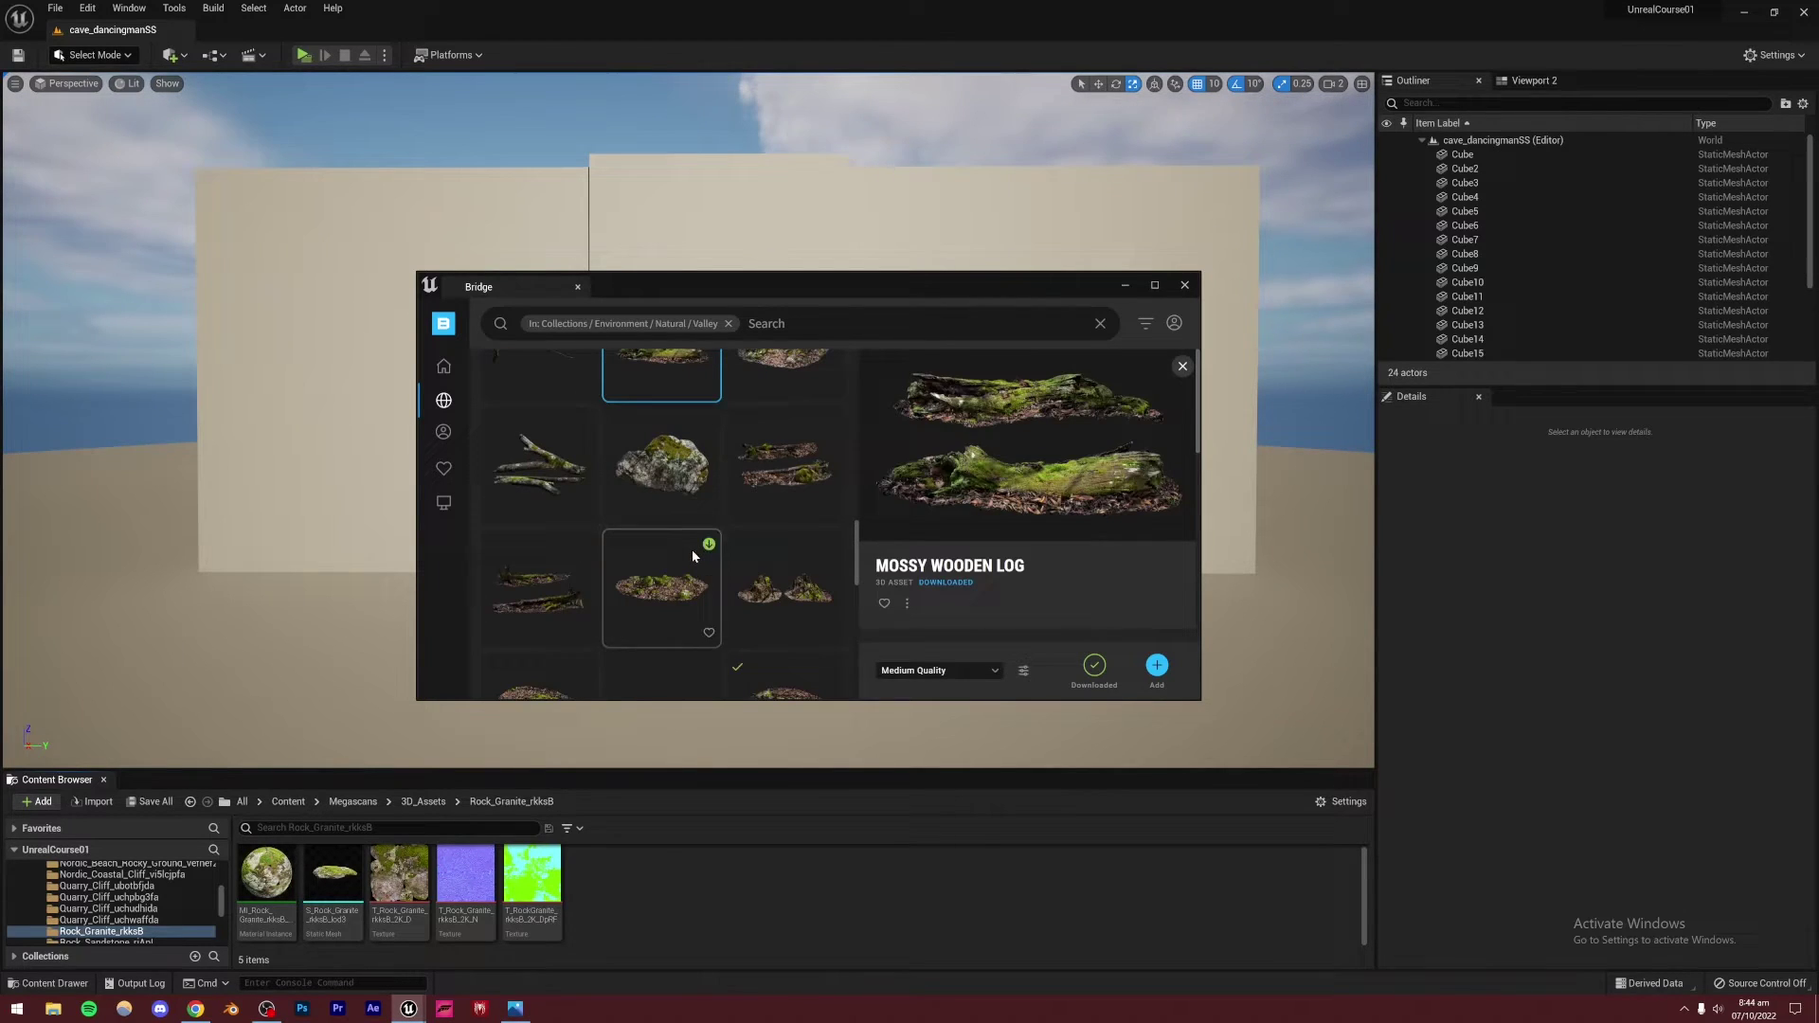
Check the cave reference, add the Mossy Rocky Ground asset to the project at Medium Quality, and put Bridge away
left_click(512, 1010)
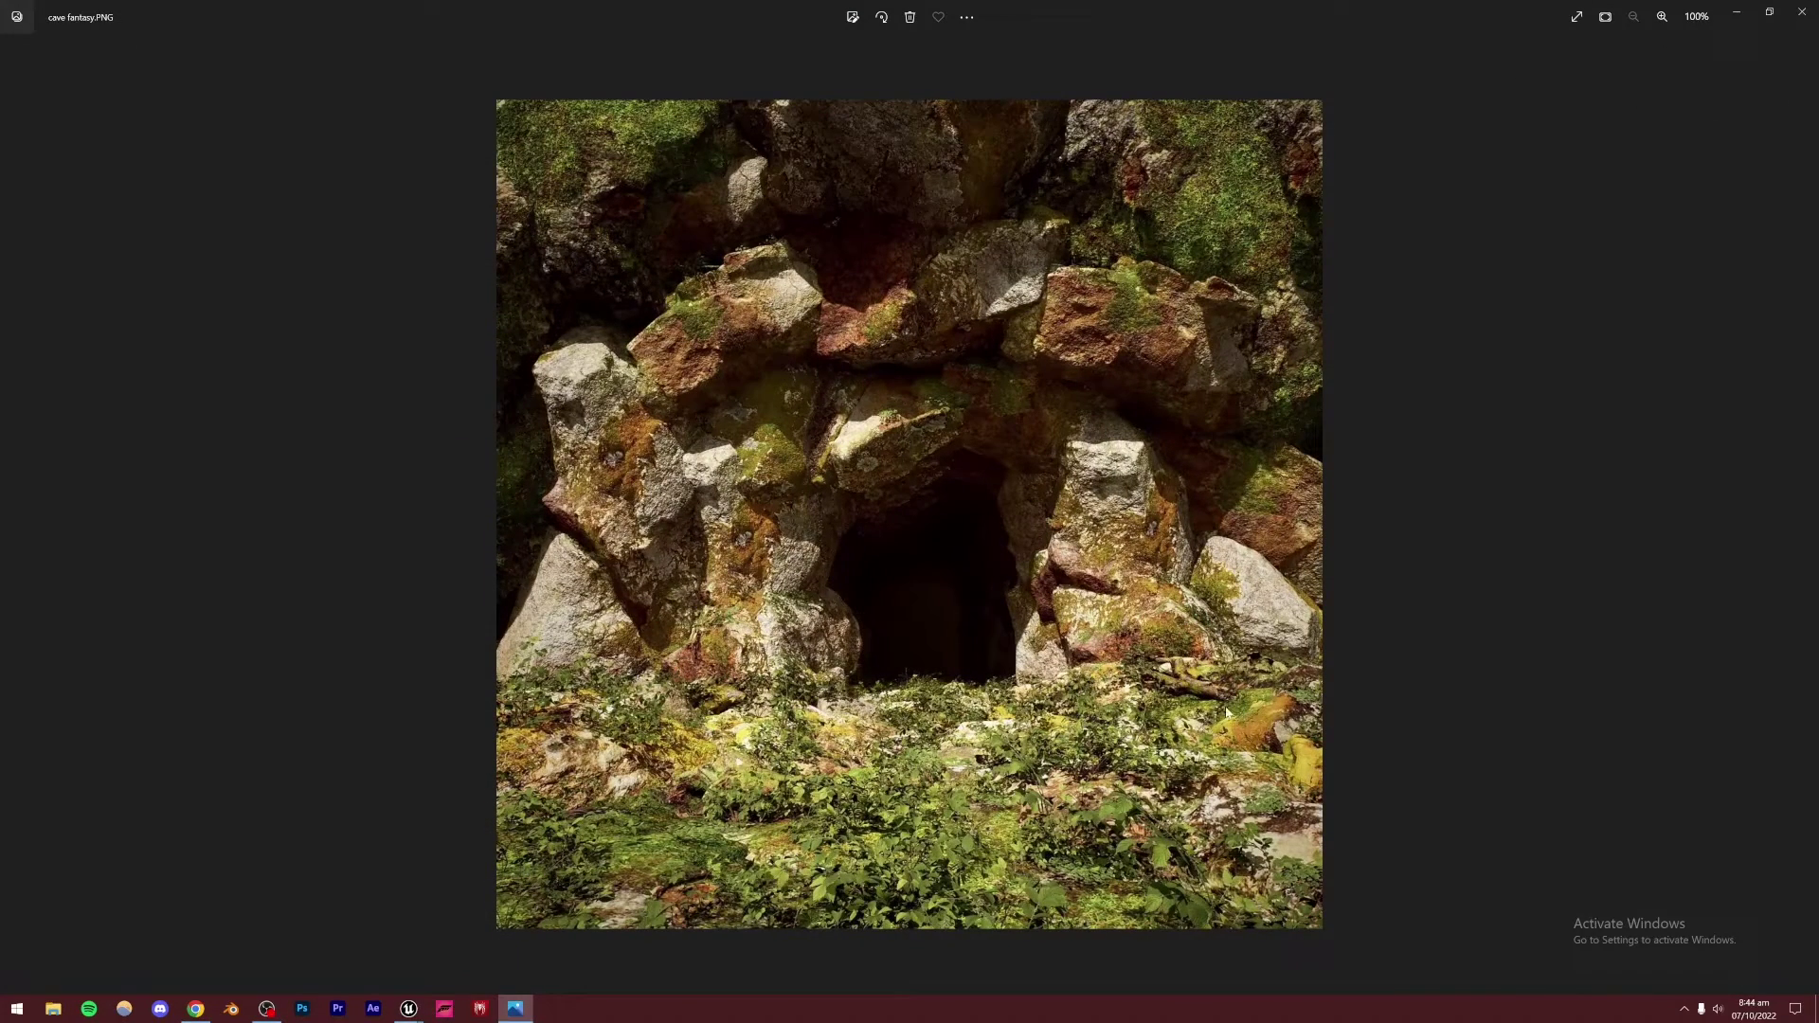
left_click(408, 1007)
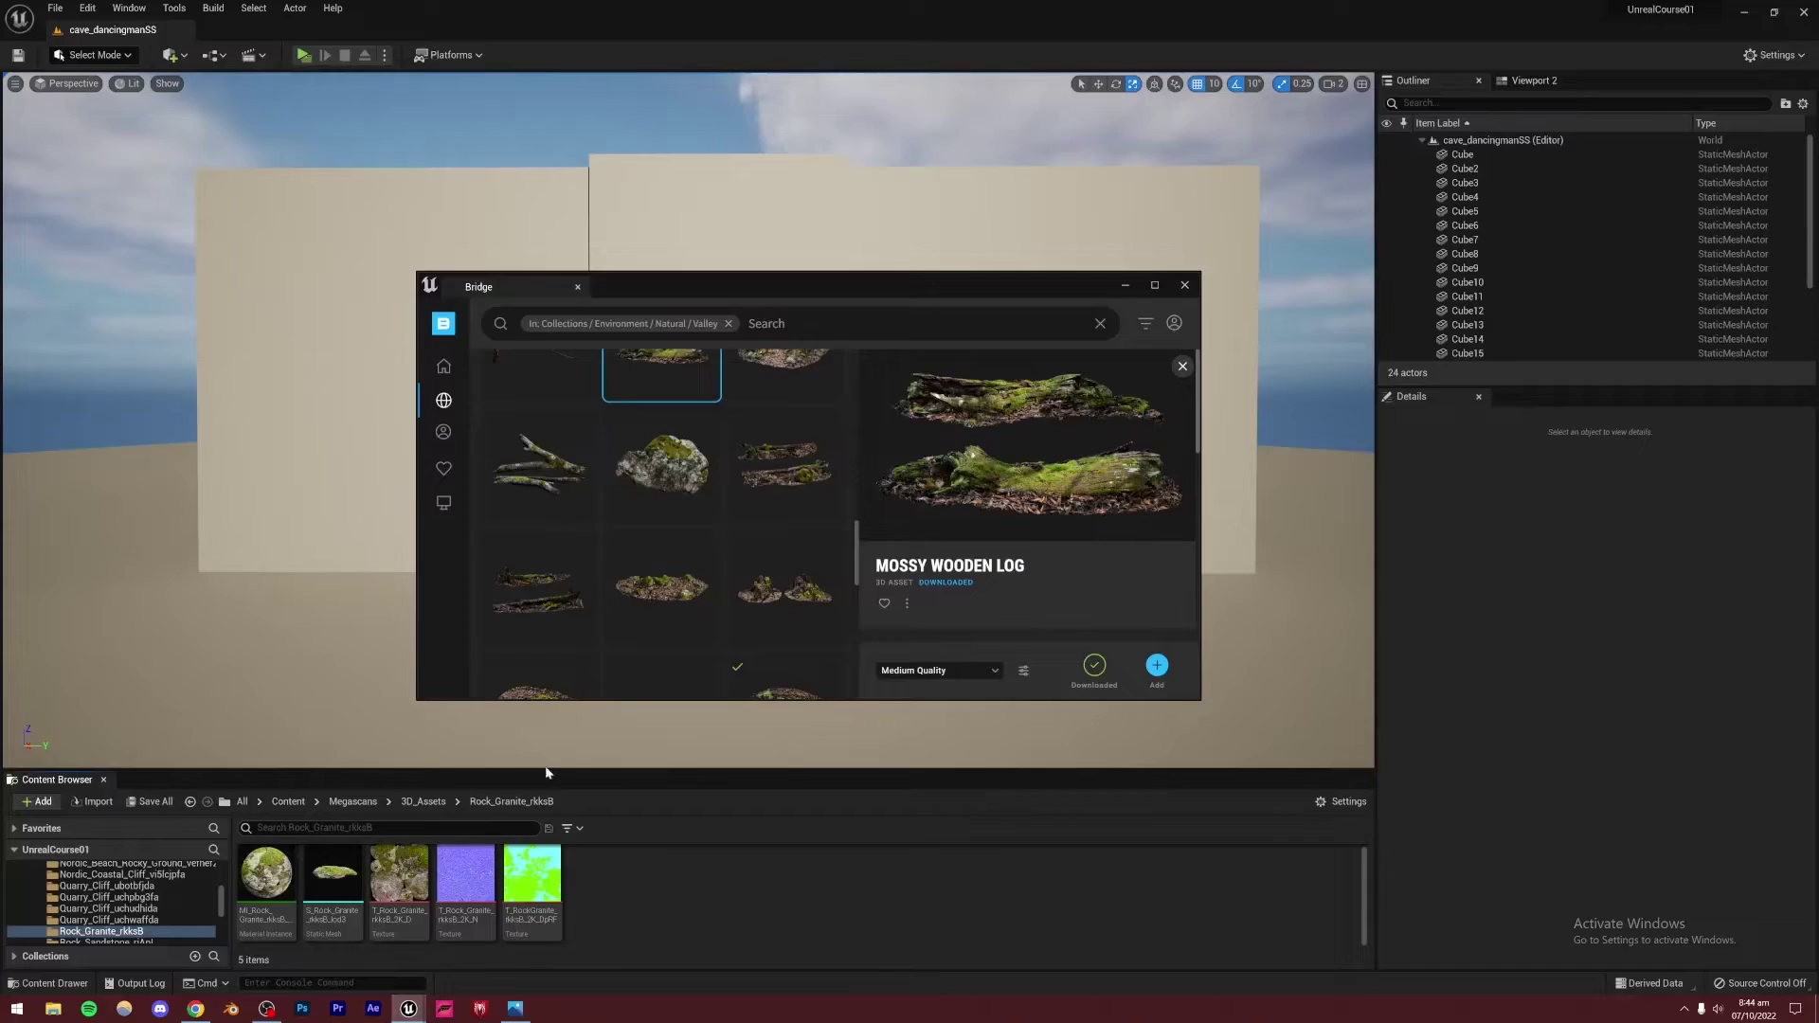
left_click(756, 586)
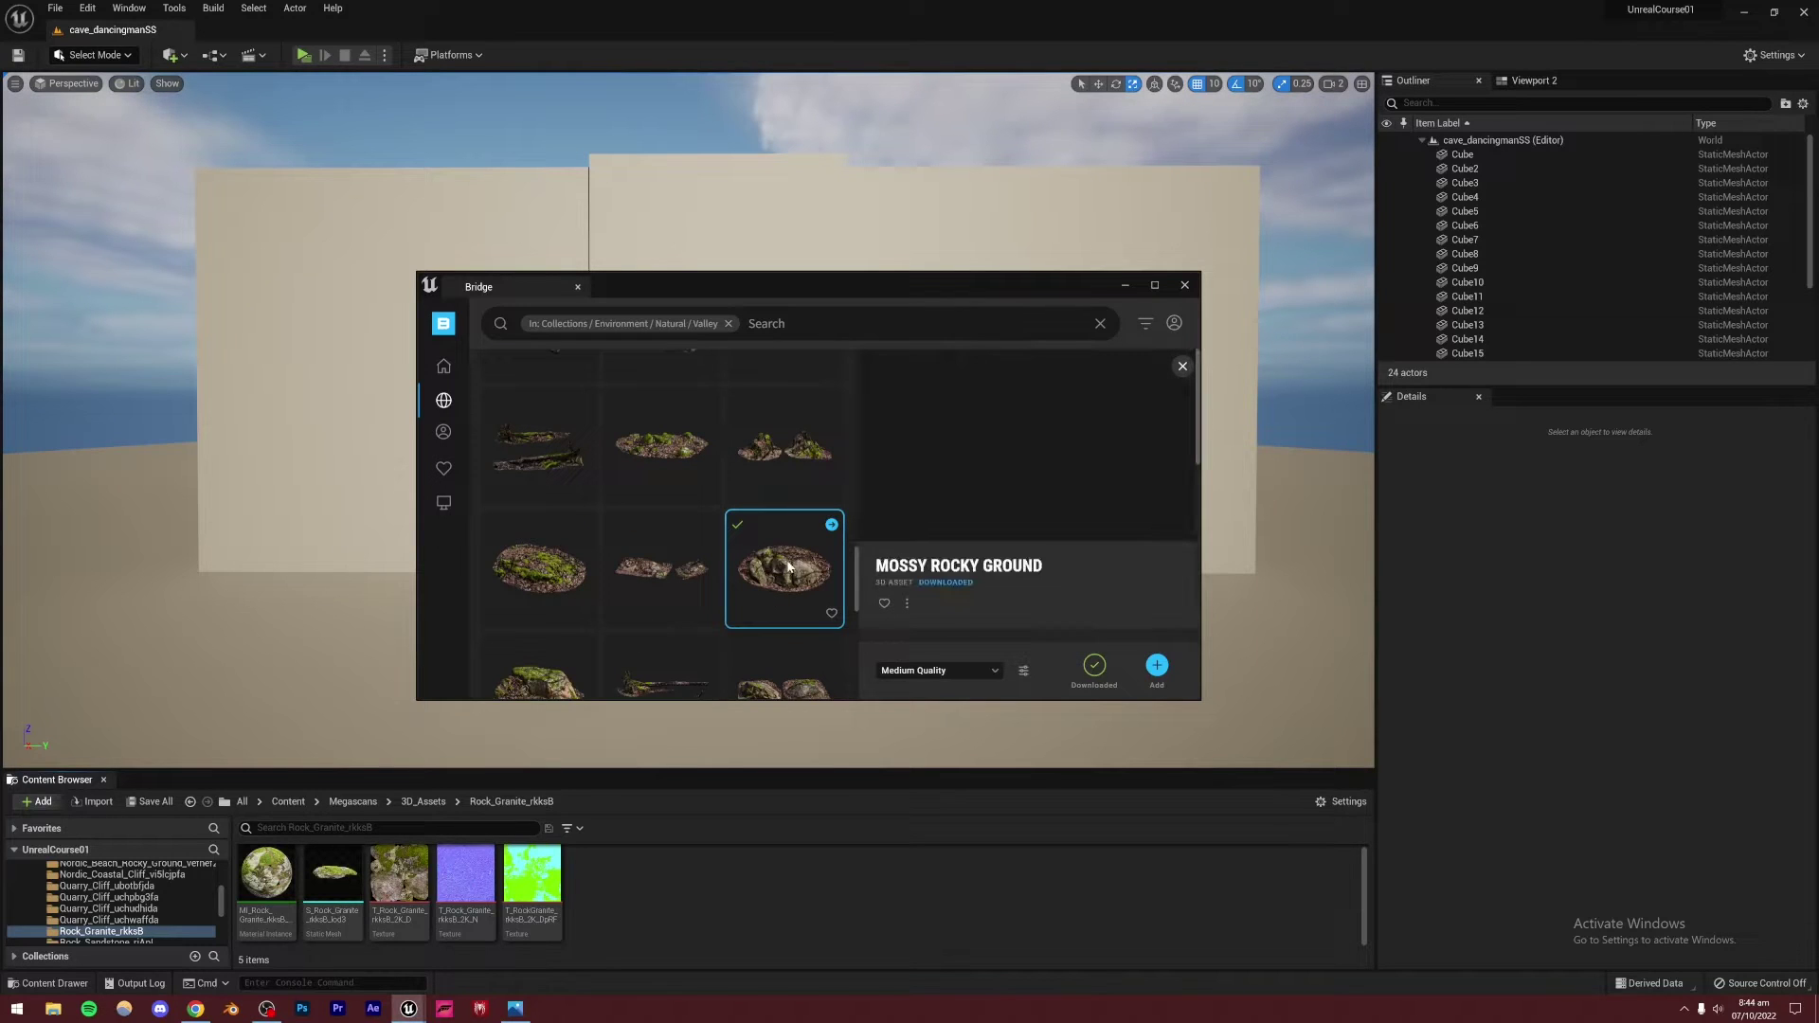
left_click(1157, 663)
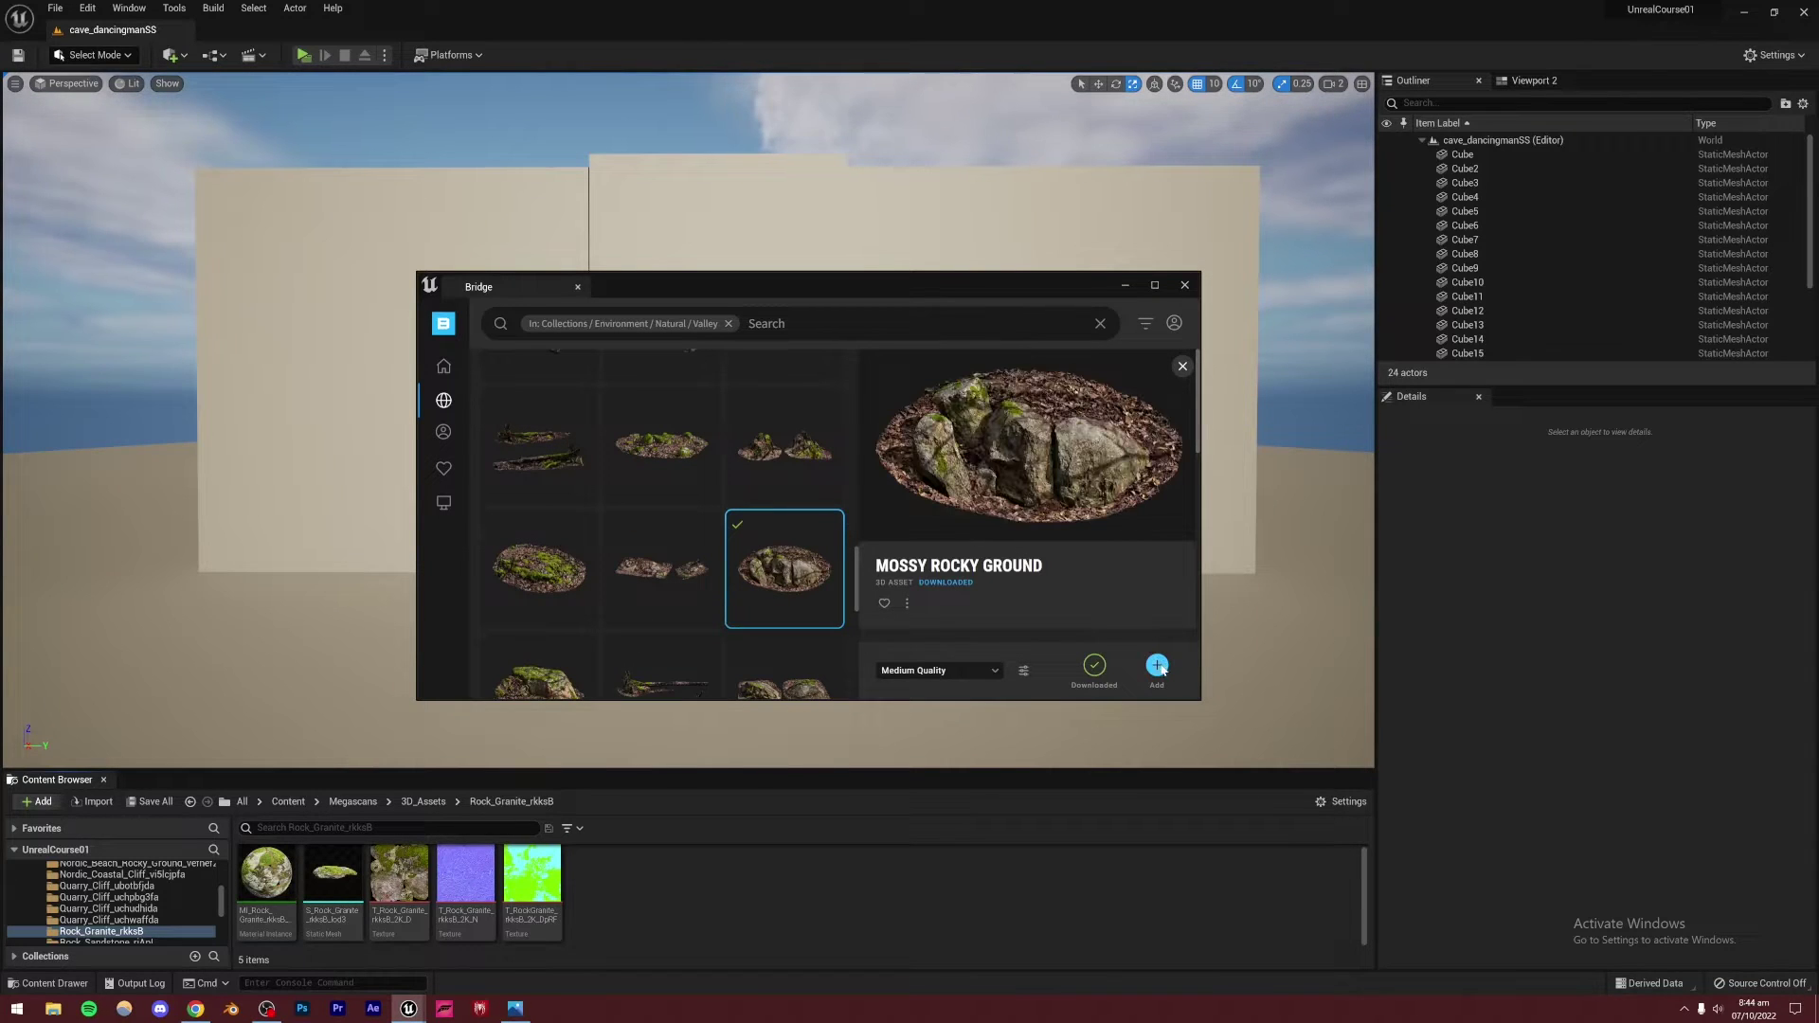
scroll(742, 578, "down", 3)
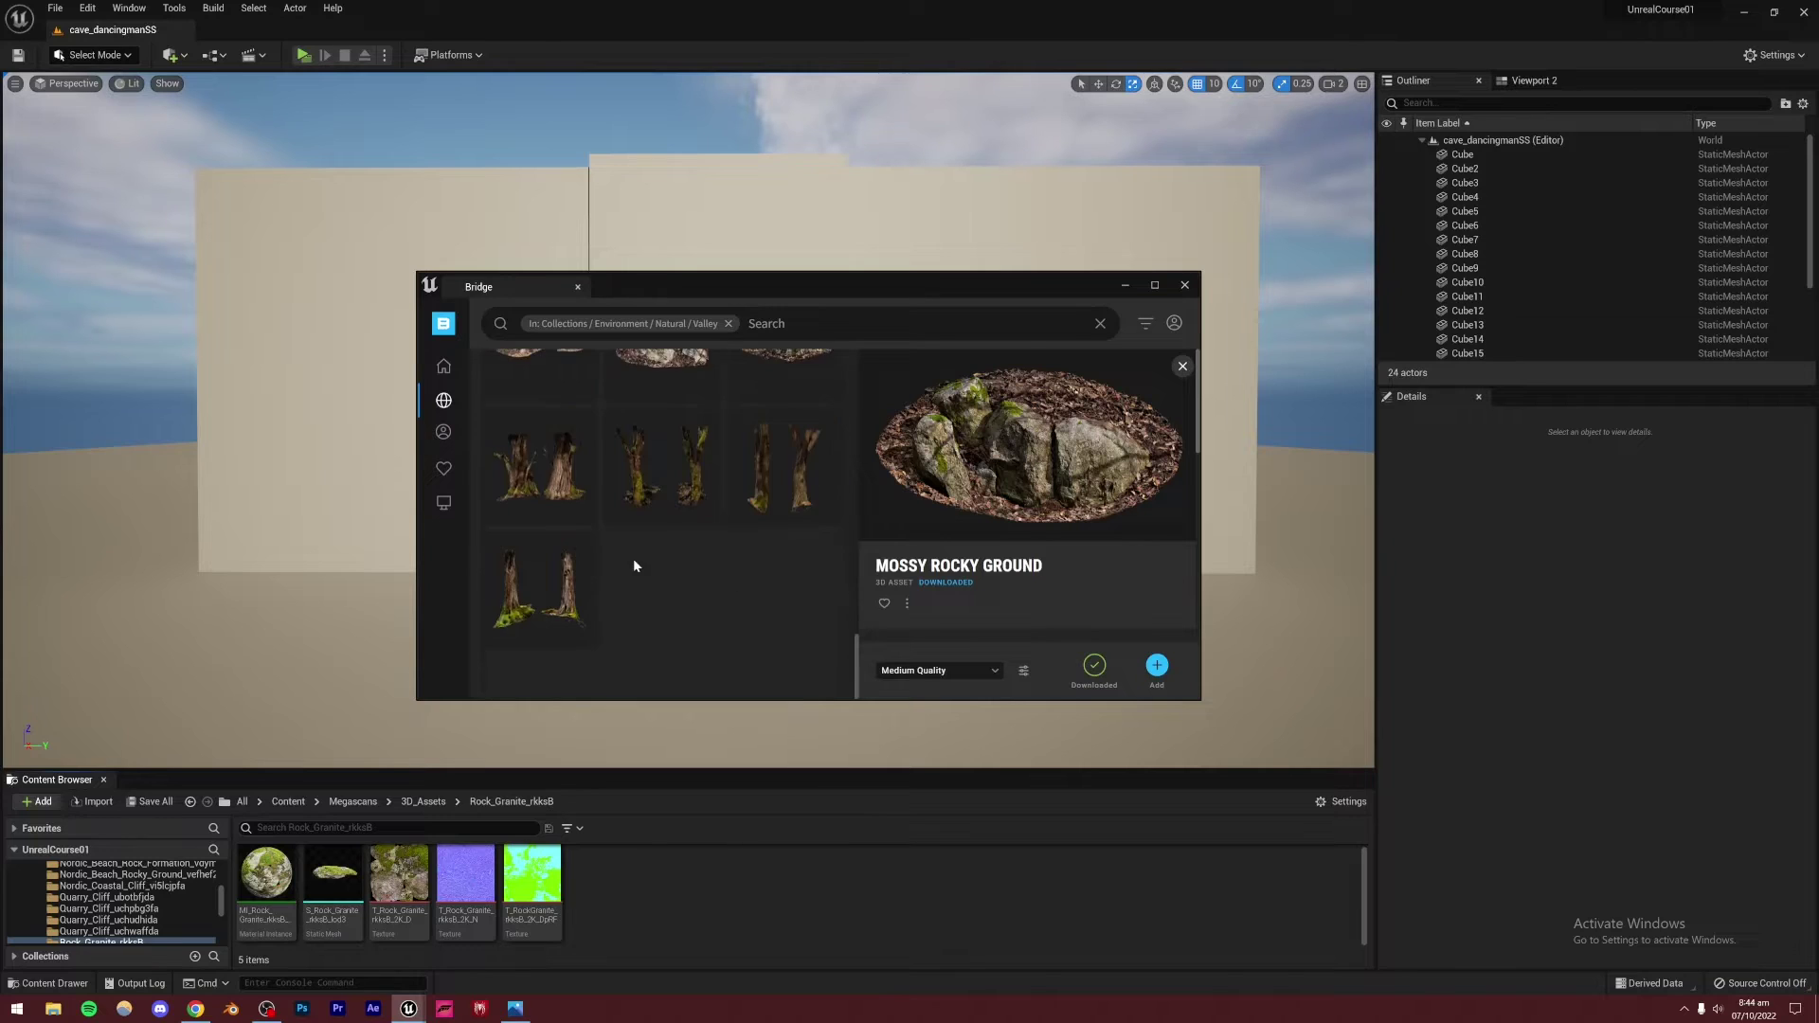
scroll(633, 557, "up", 8)
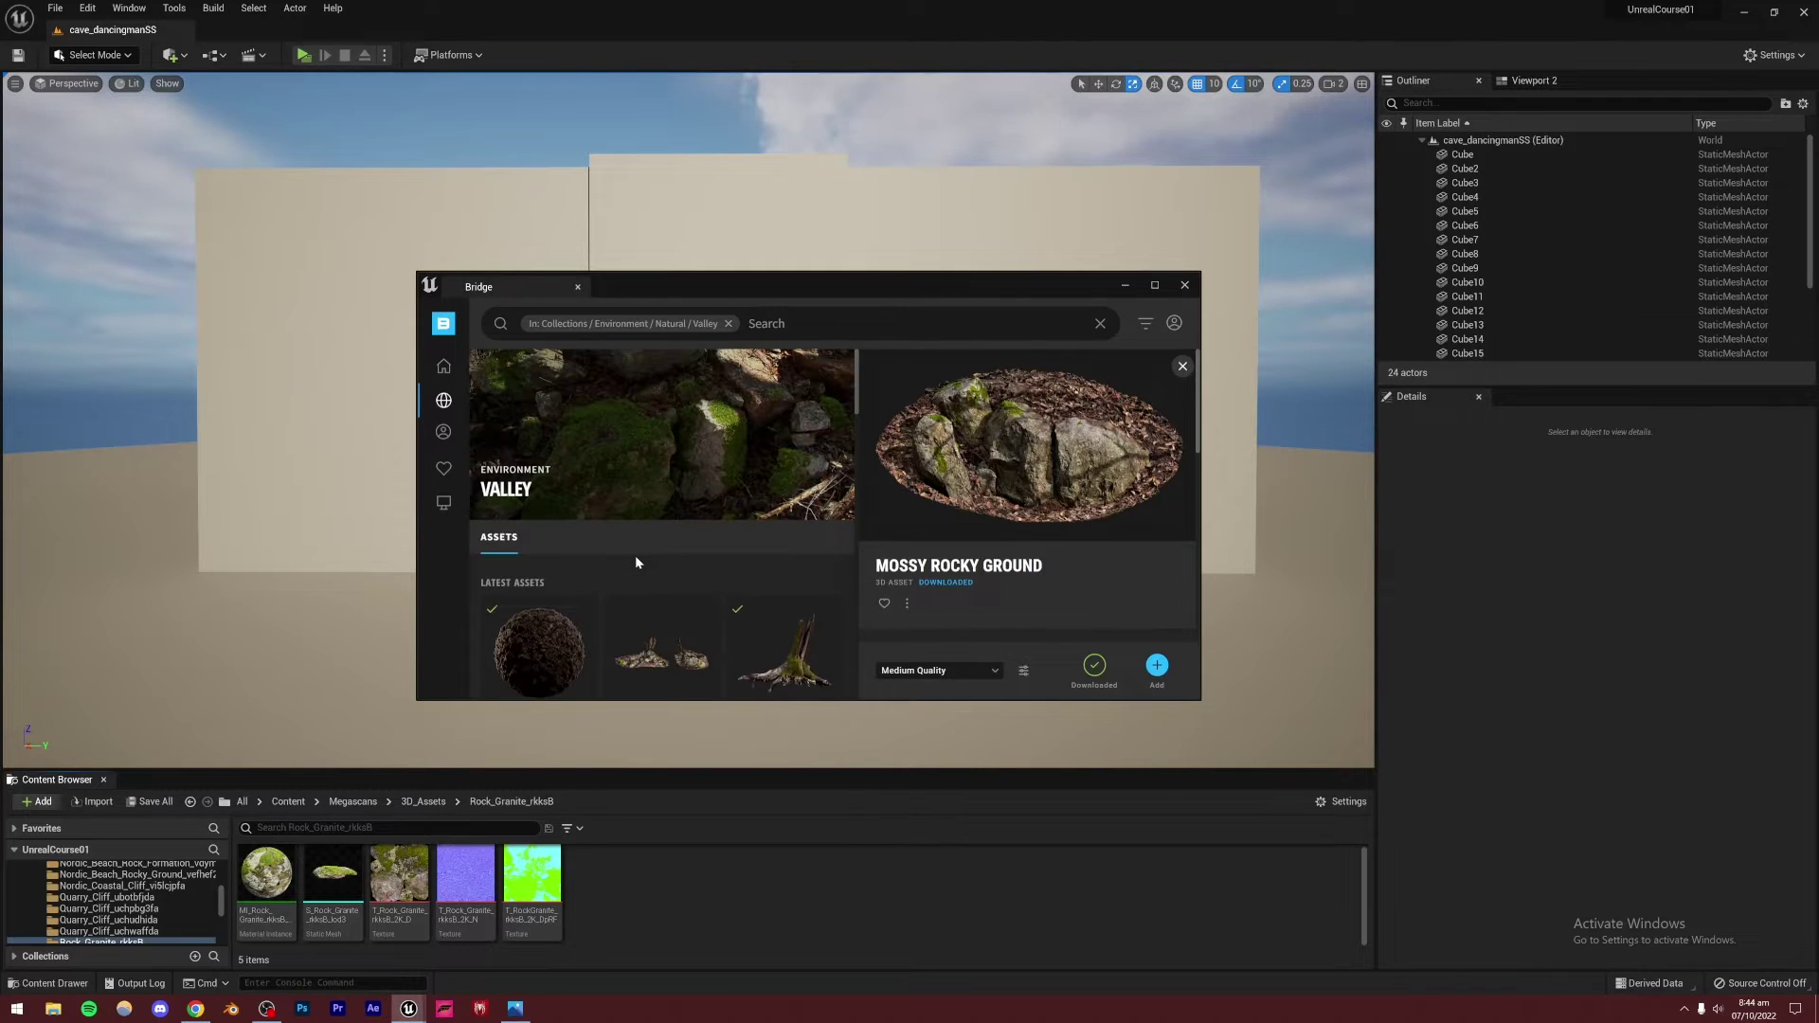
left_click(1125, 287)
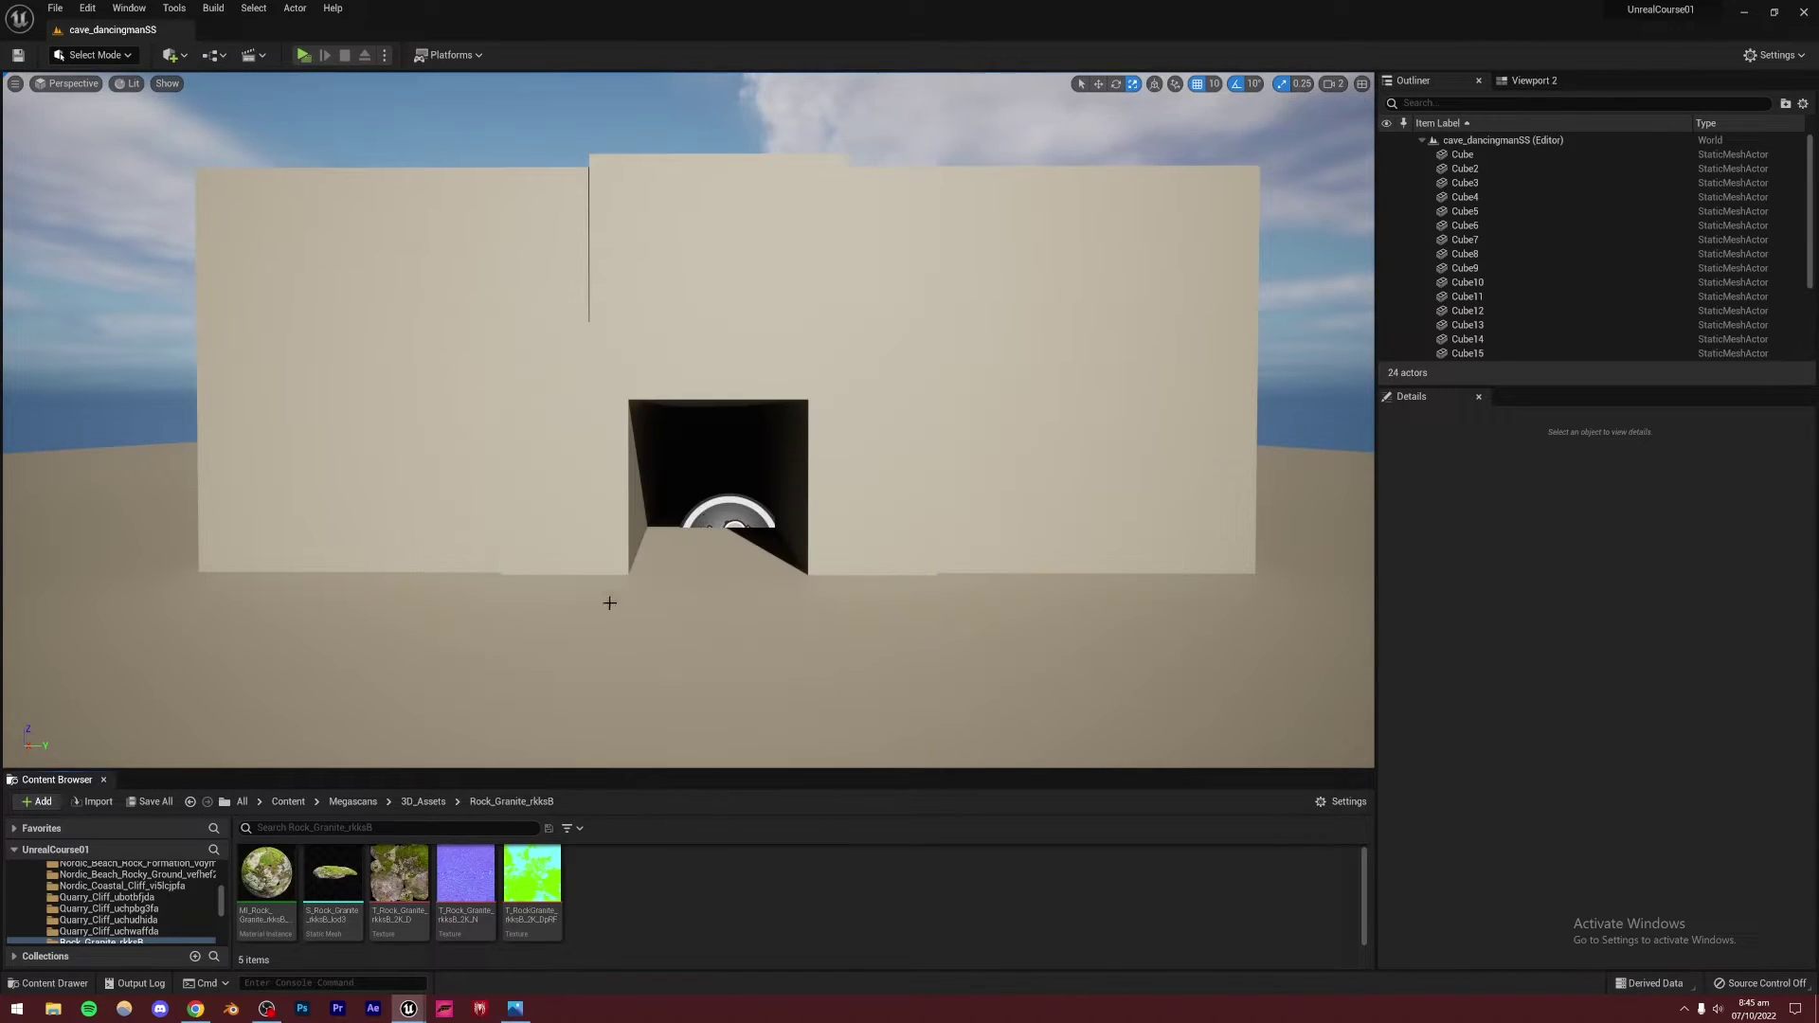
Look through the imported Quarry Cliff, Rock Granite and Rock Sandstone asset folders for suitable cave rocks
left_click(109, 897)
left_click_drag(332, 873, 333, 863)
left_click(138, 910)
scroll(133, 914, "down", 2)
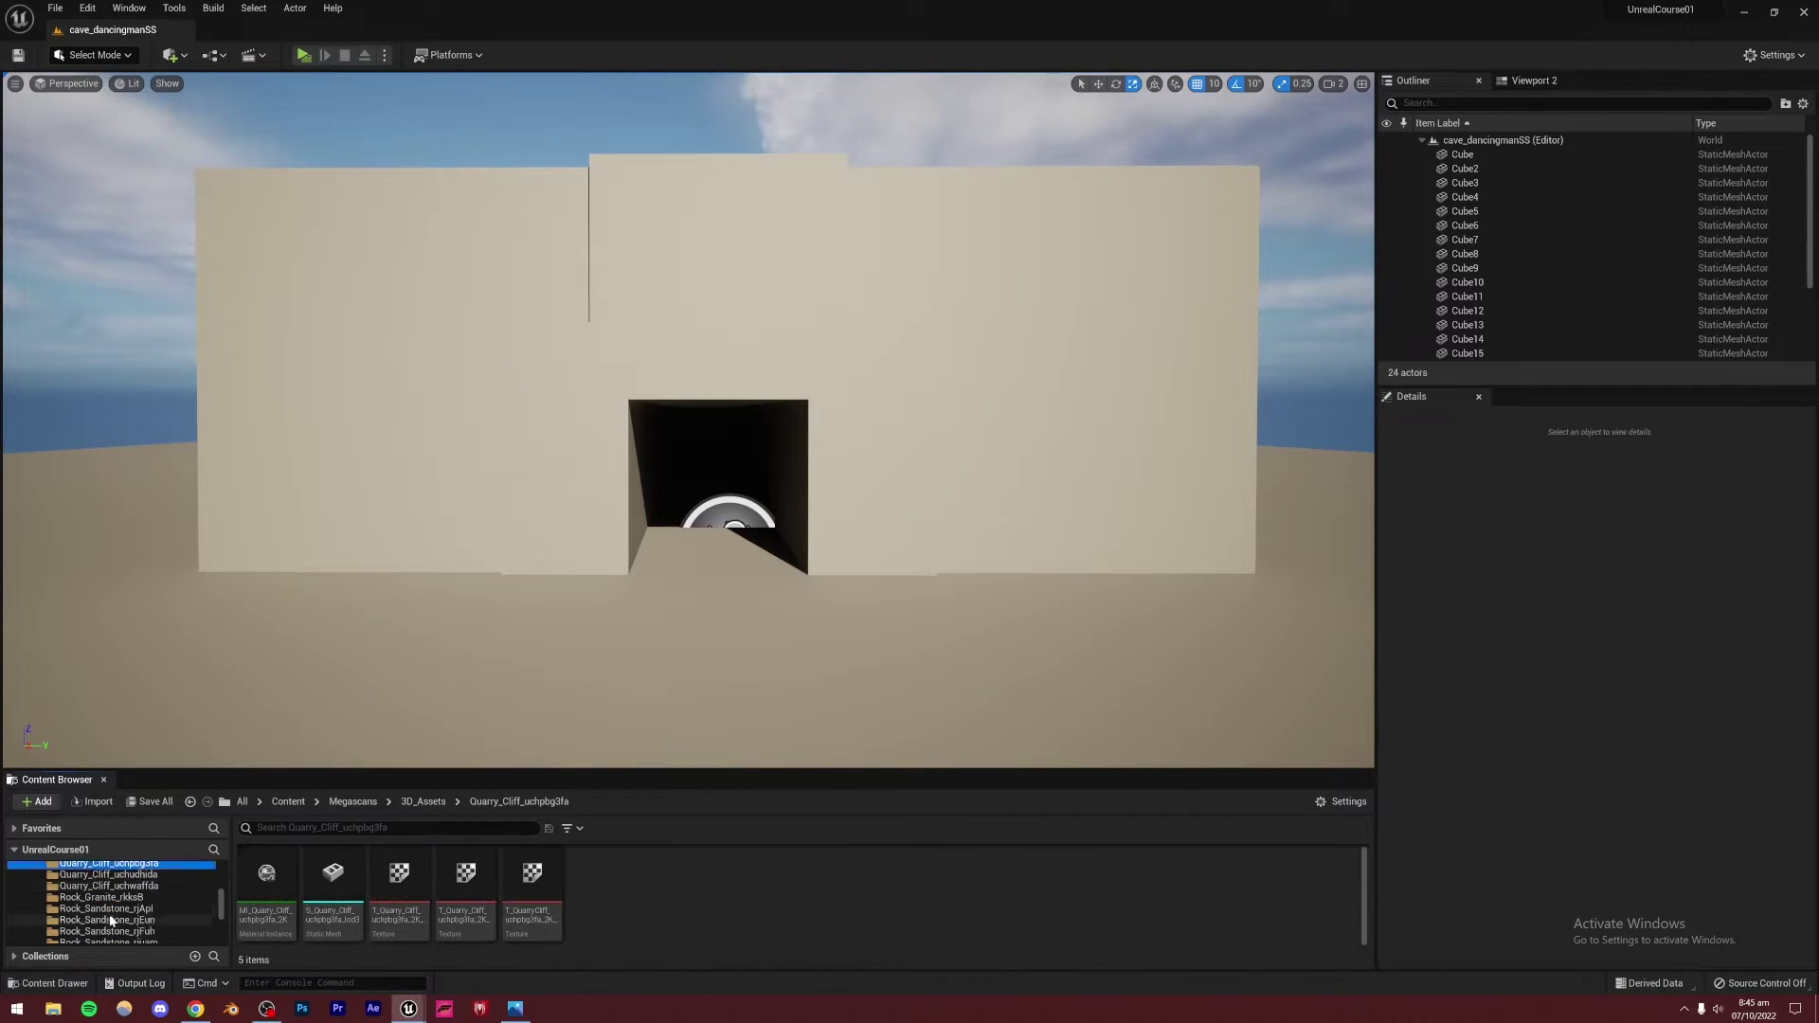
left_click(109, 899)
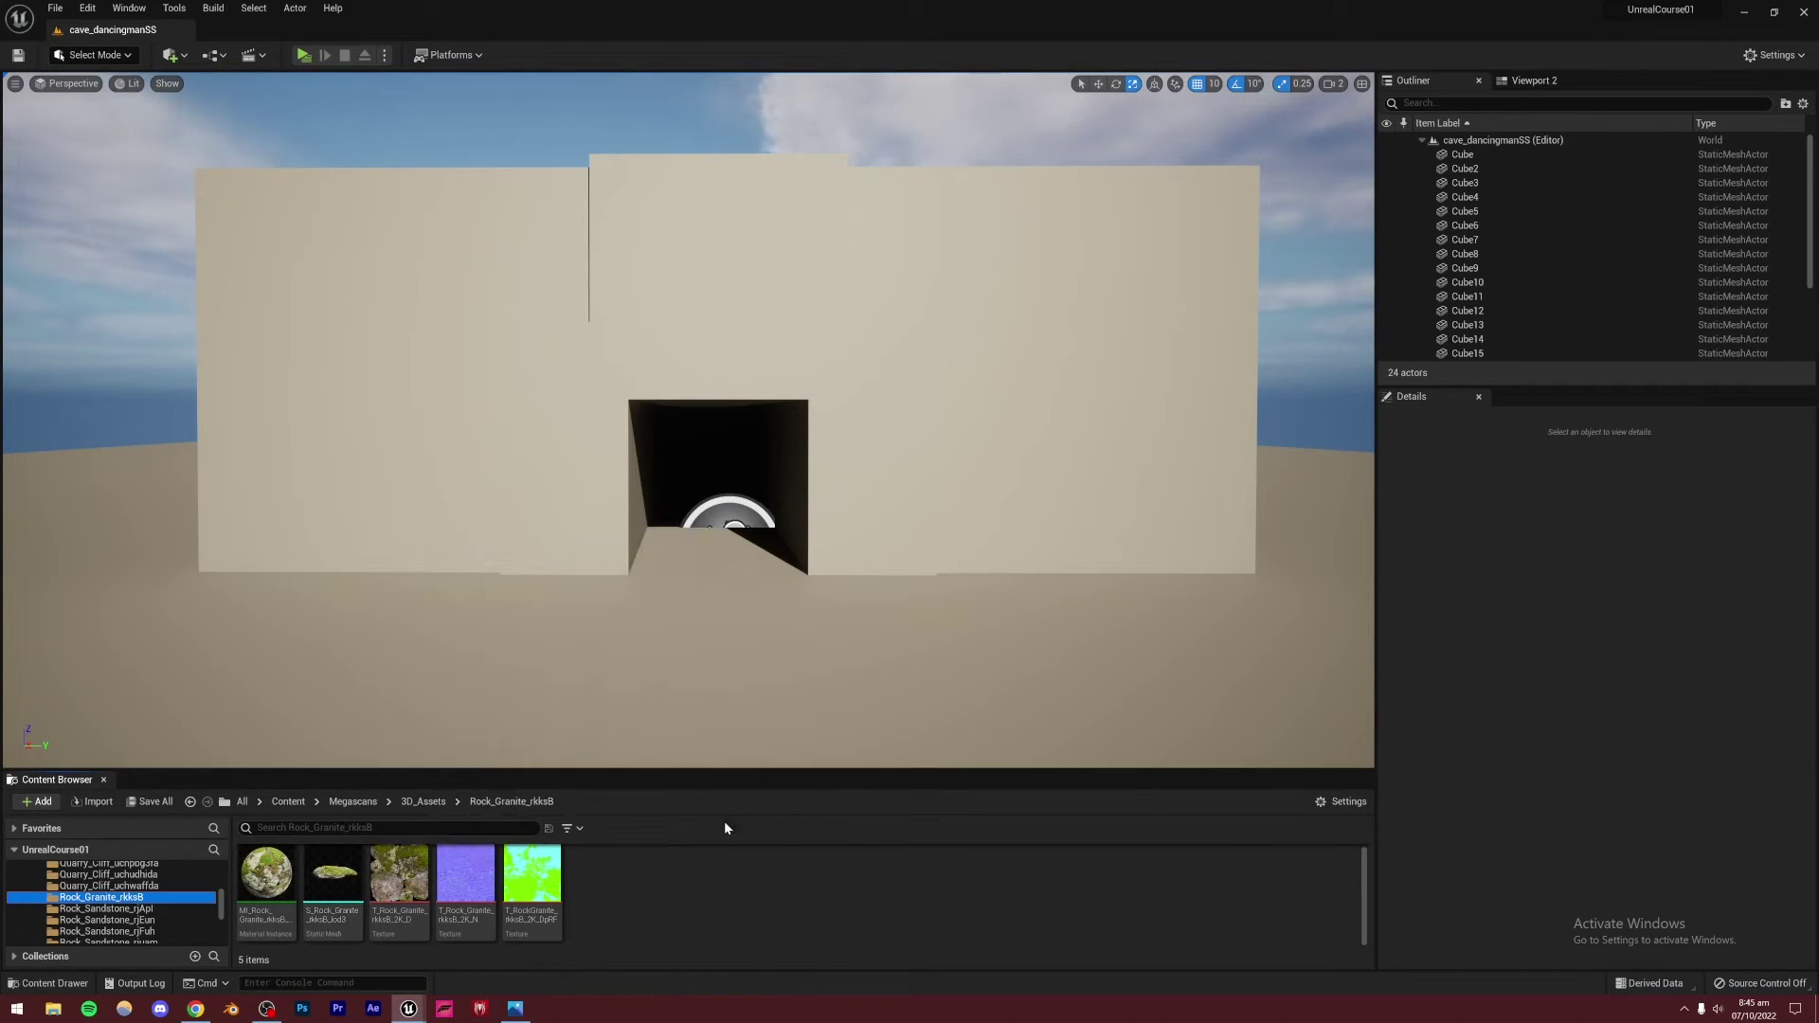
left_click_drag(696, 771, 691, 750)
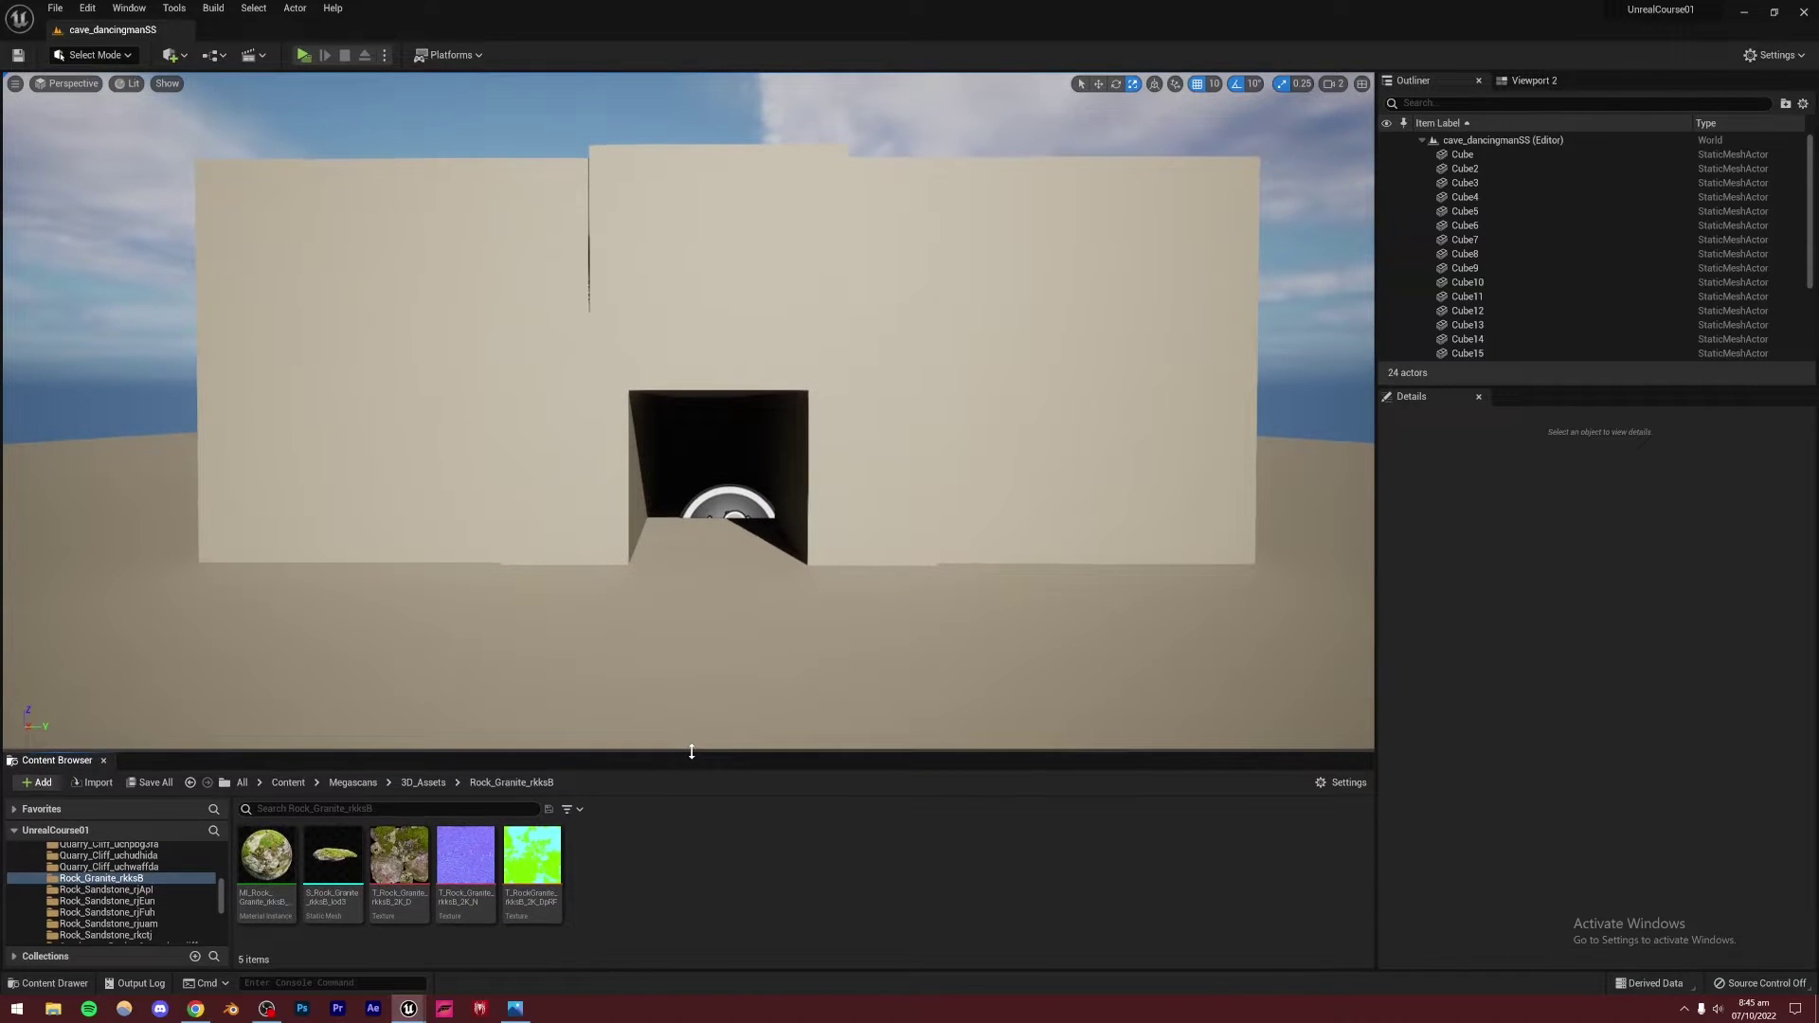
left_click(152, 900)
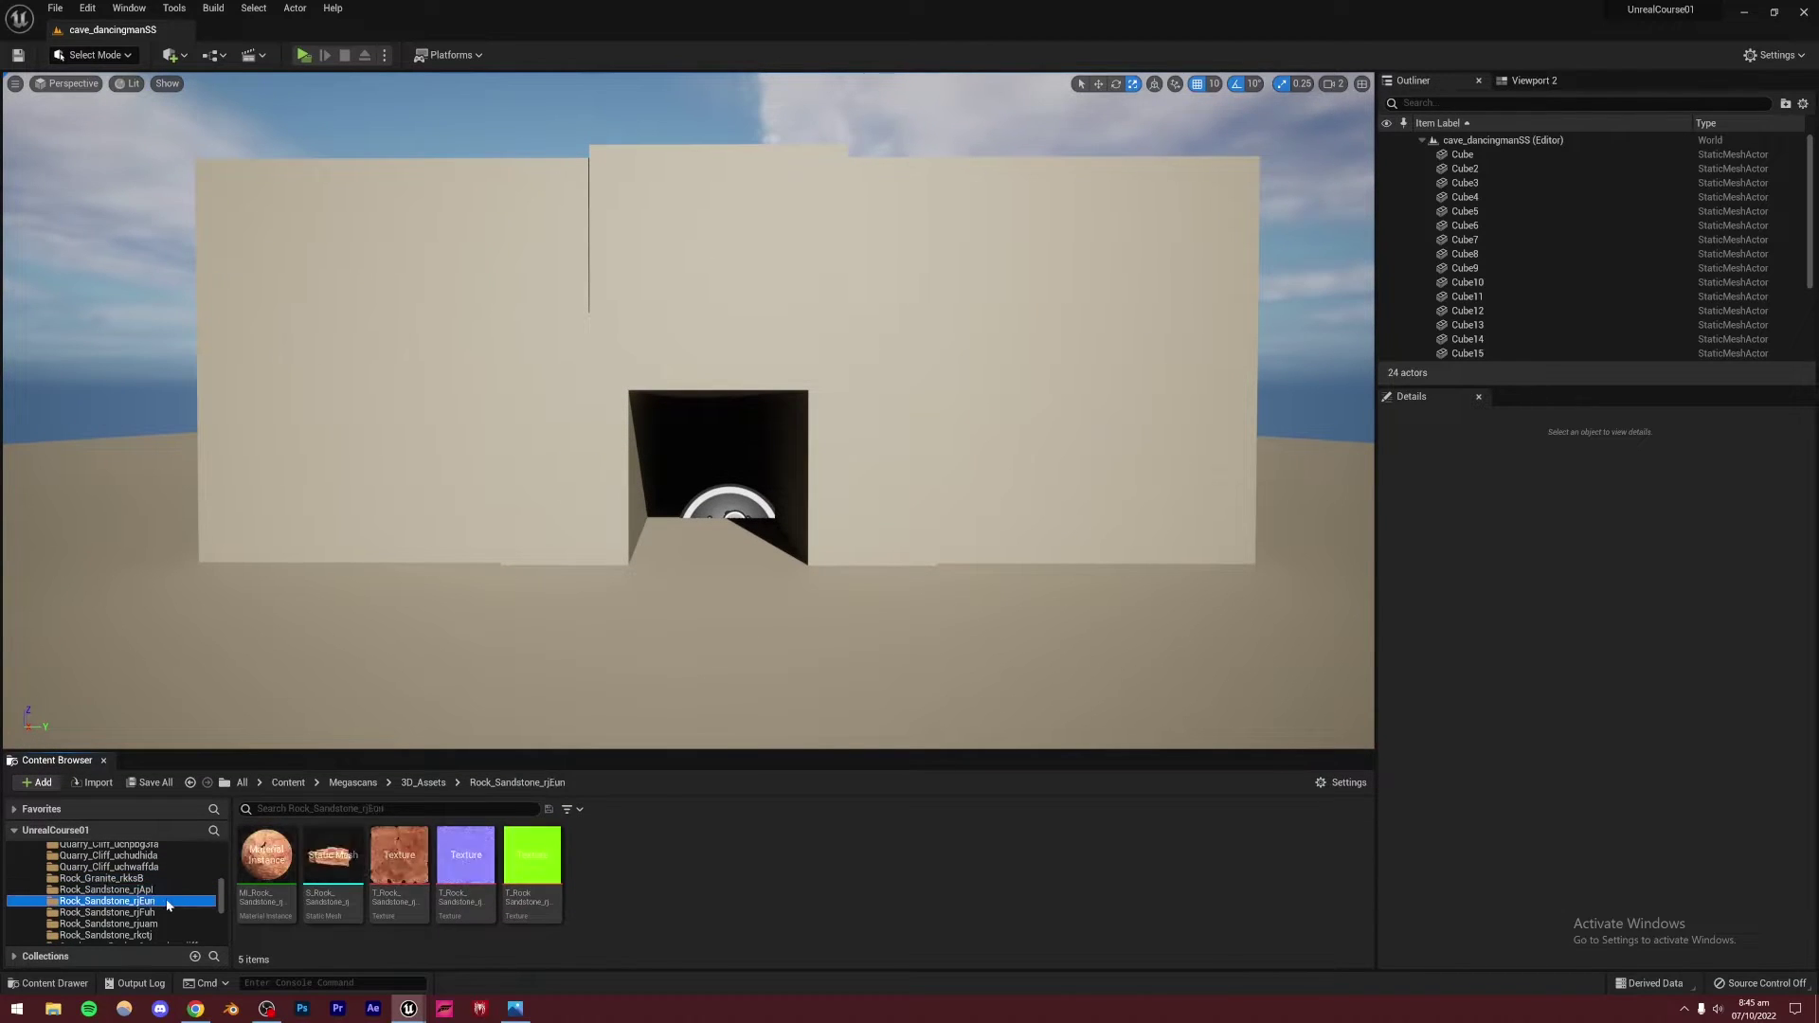
left_click(153, 879)
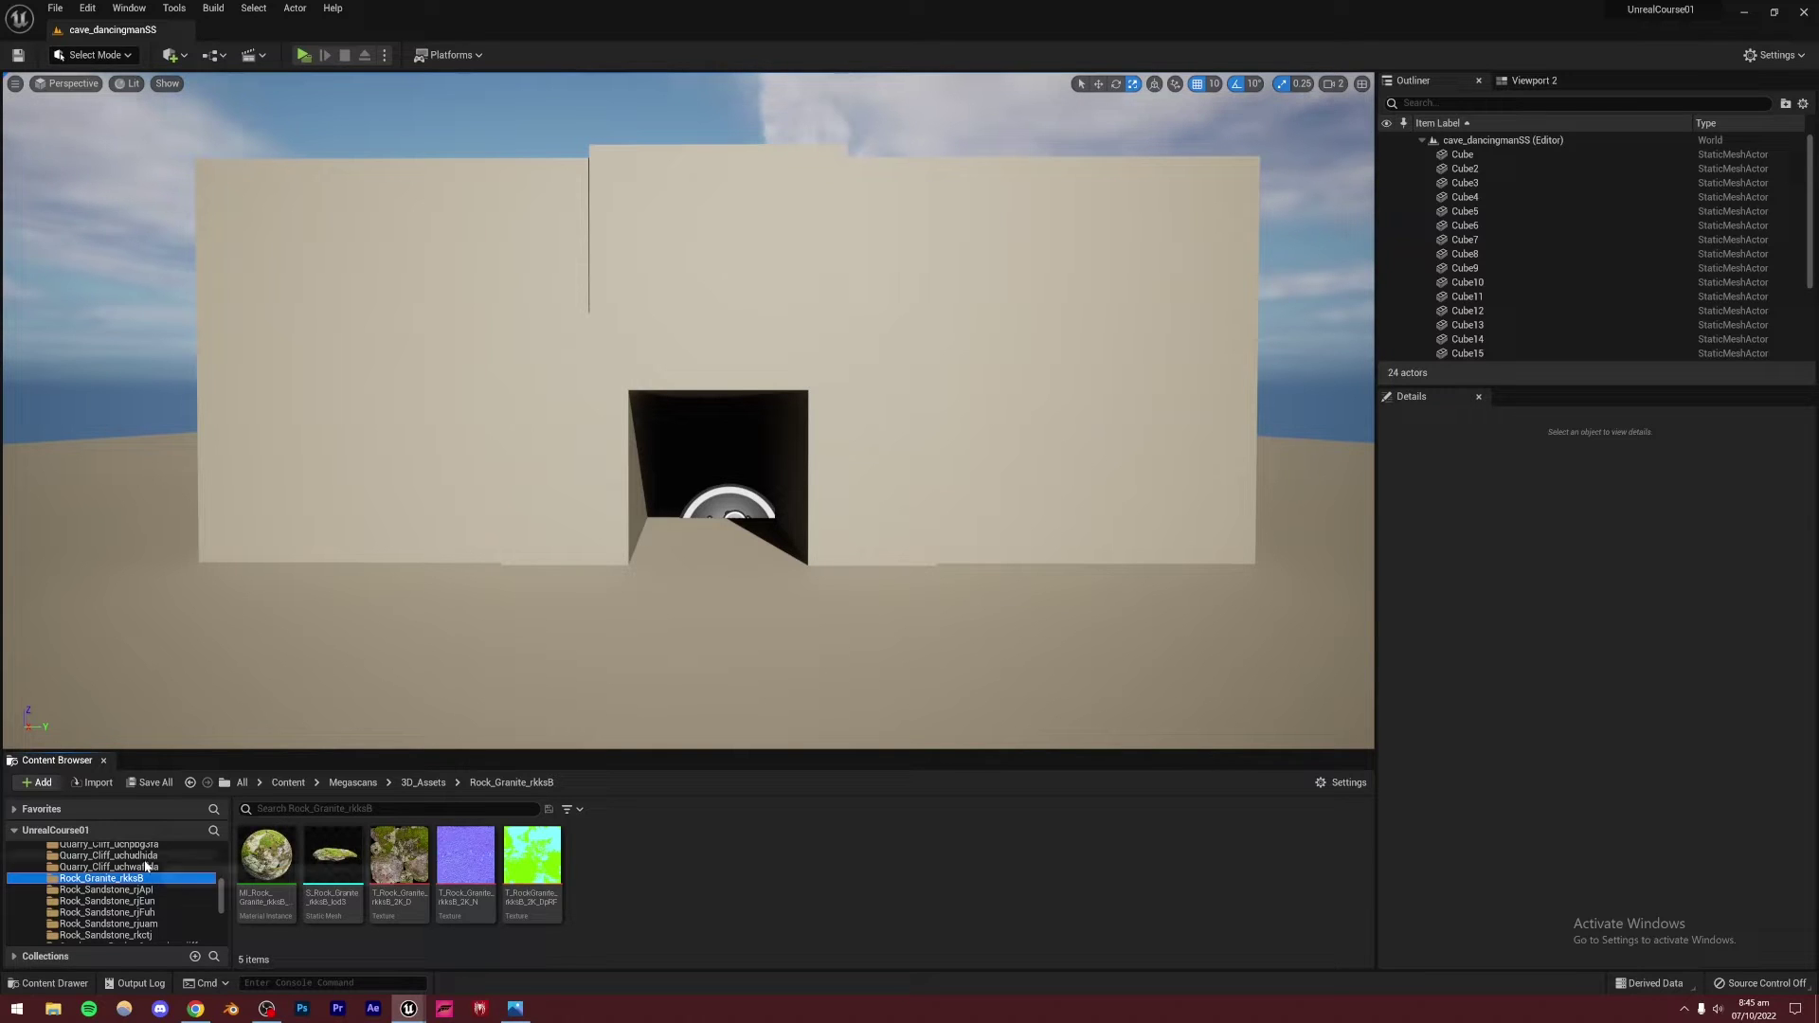
left_click(104, 856)
scroll(109, 914, "down", 3)
scroll(110, 915, "up", 2)
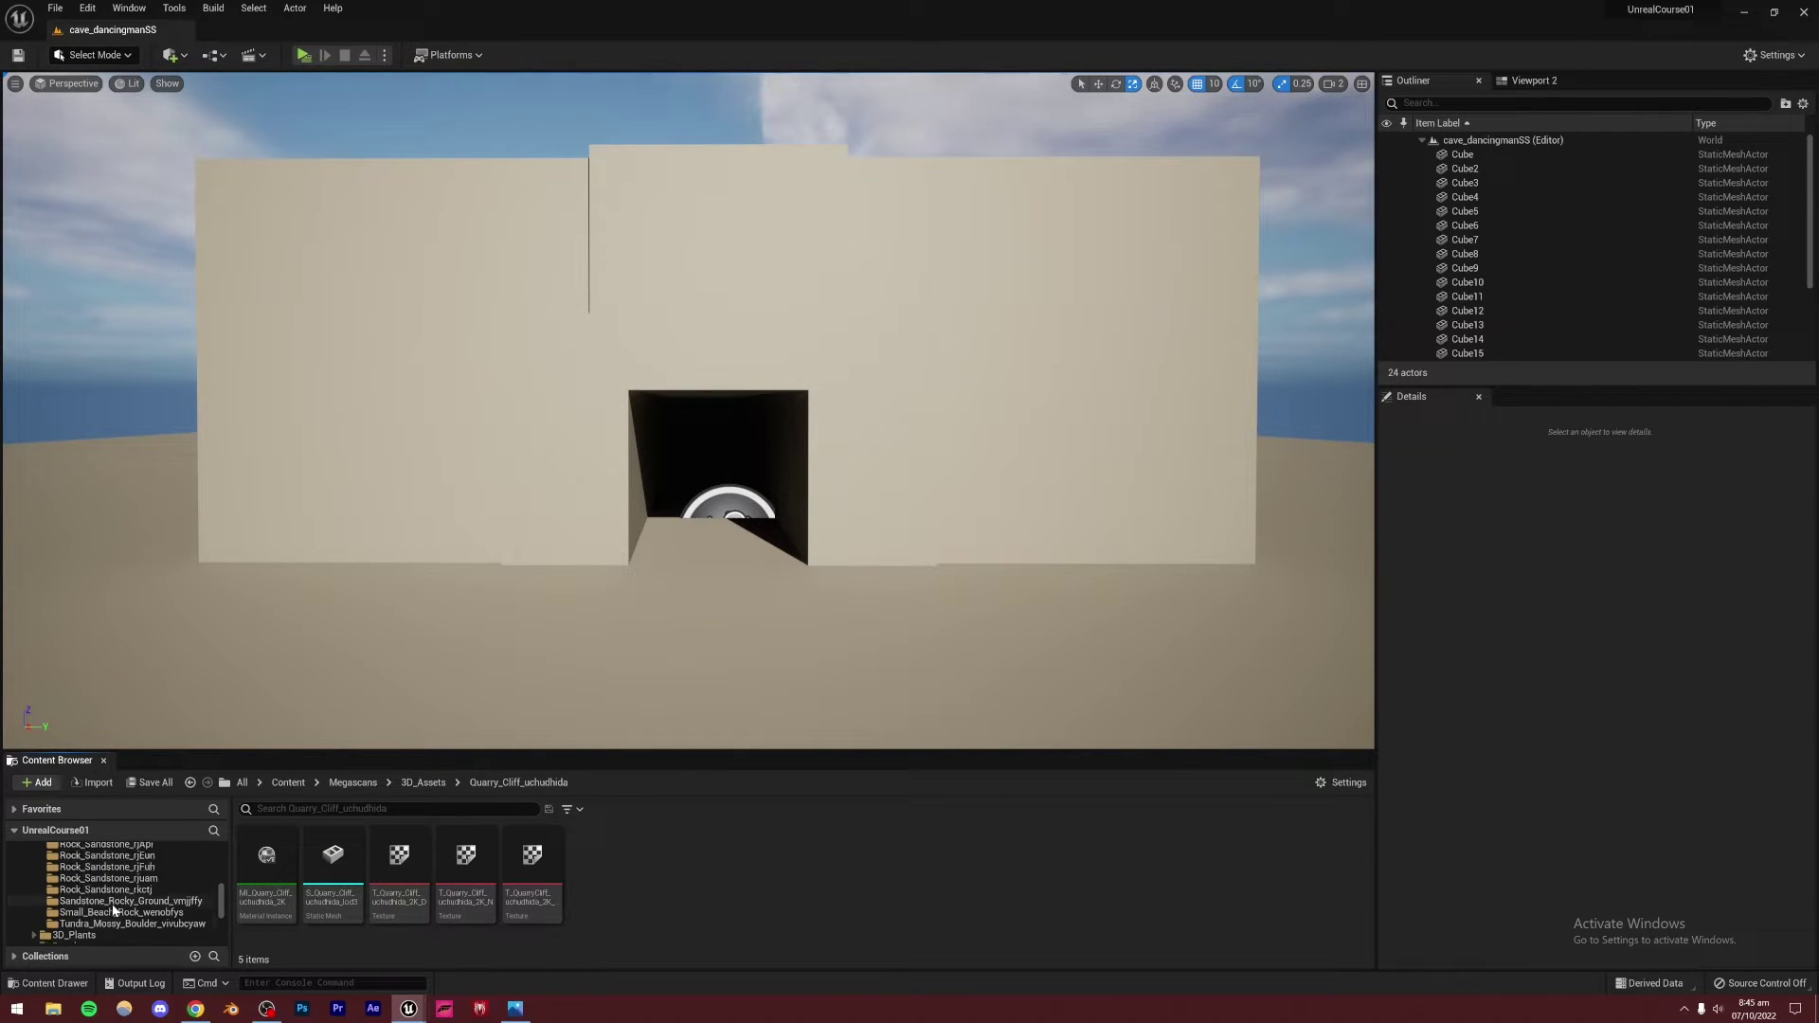
Compare the cave fantasy.PNG reference with the imported Tundra Mossy Boulder and Rock Sandstone assets
left_click(527, 1012)
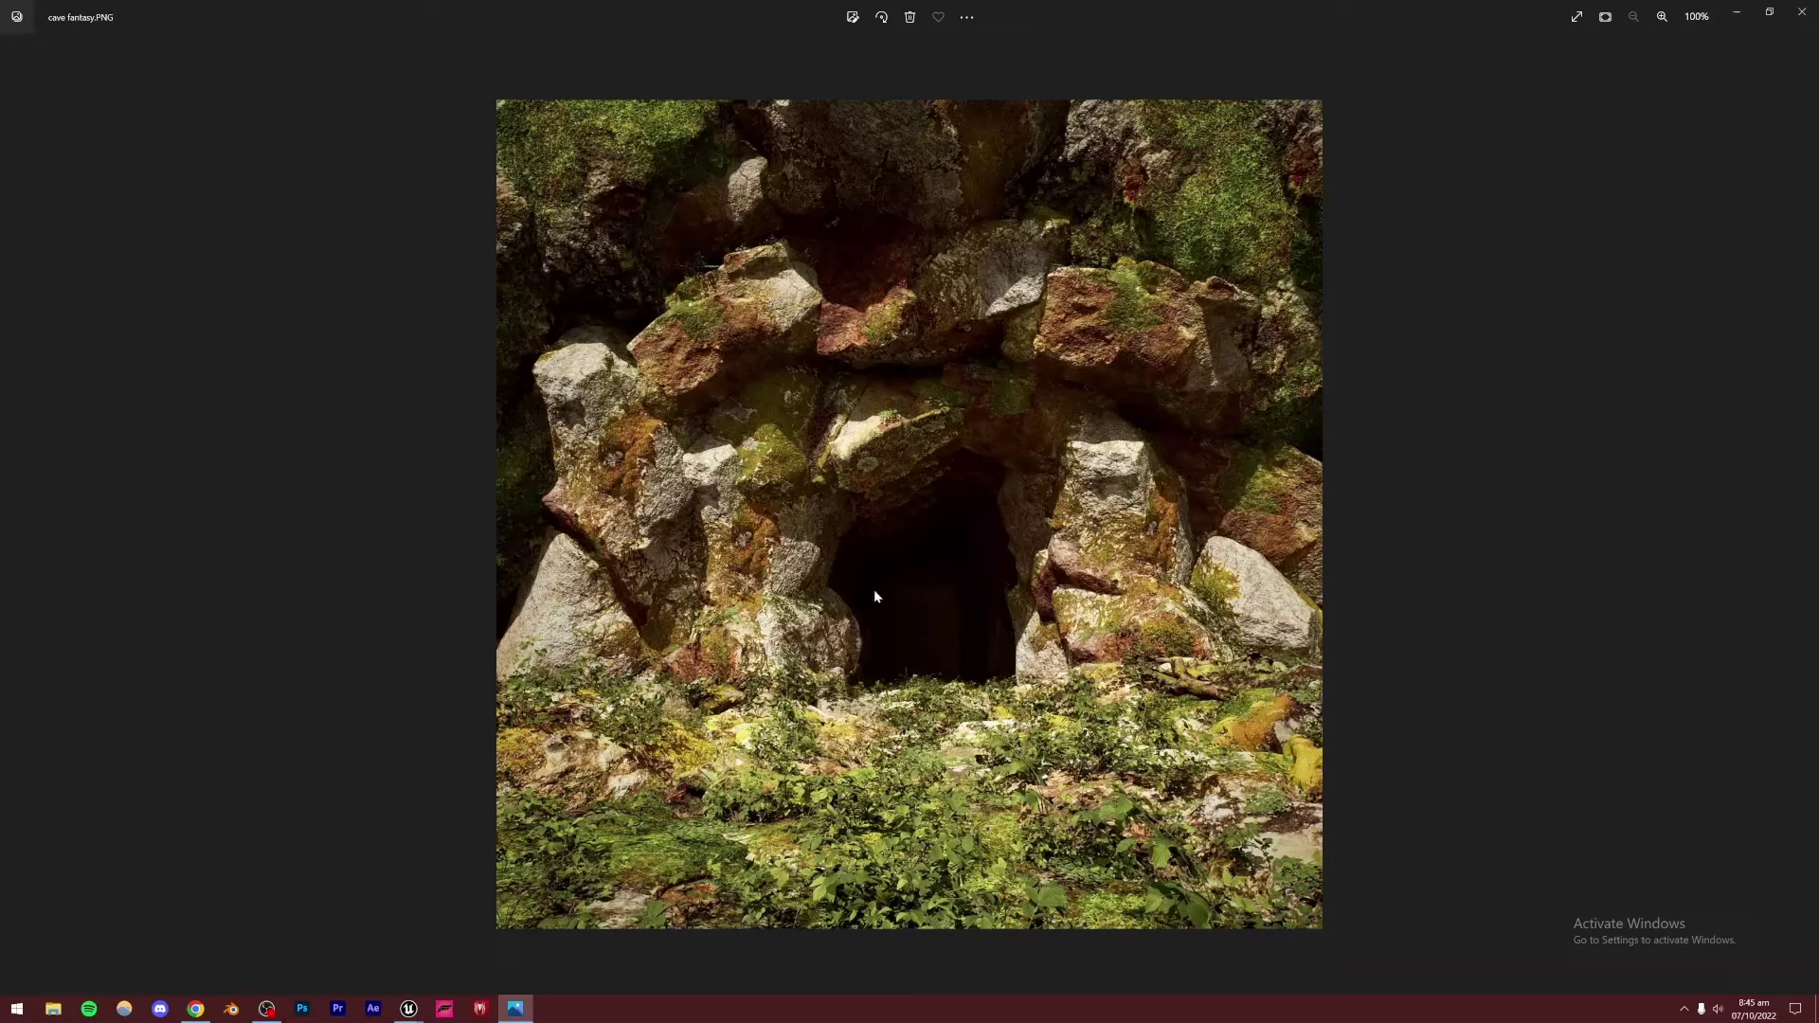
mouse_move(408, 1009)
left_click(452, 942)
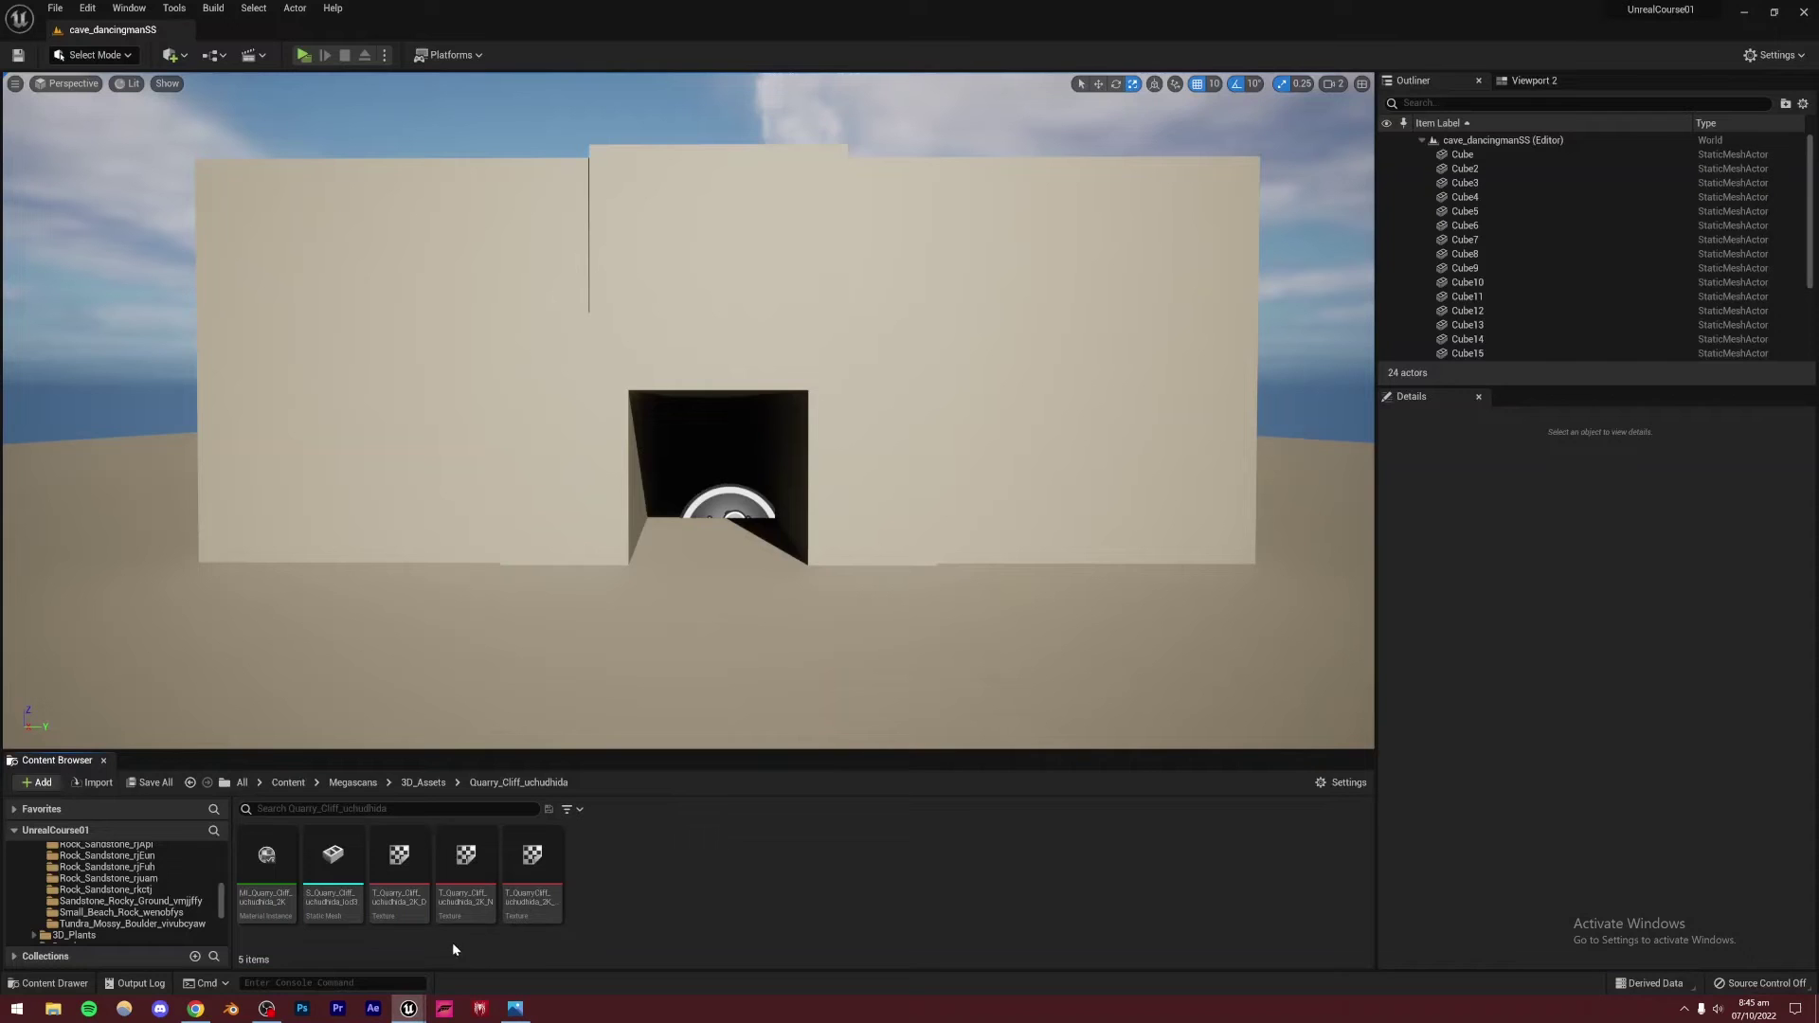
left_click(1184, 285)
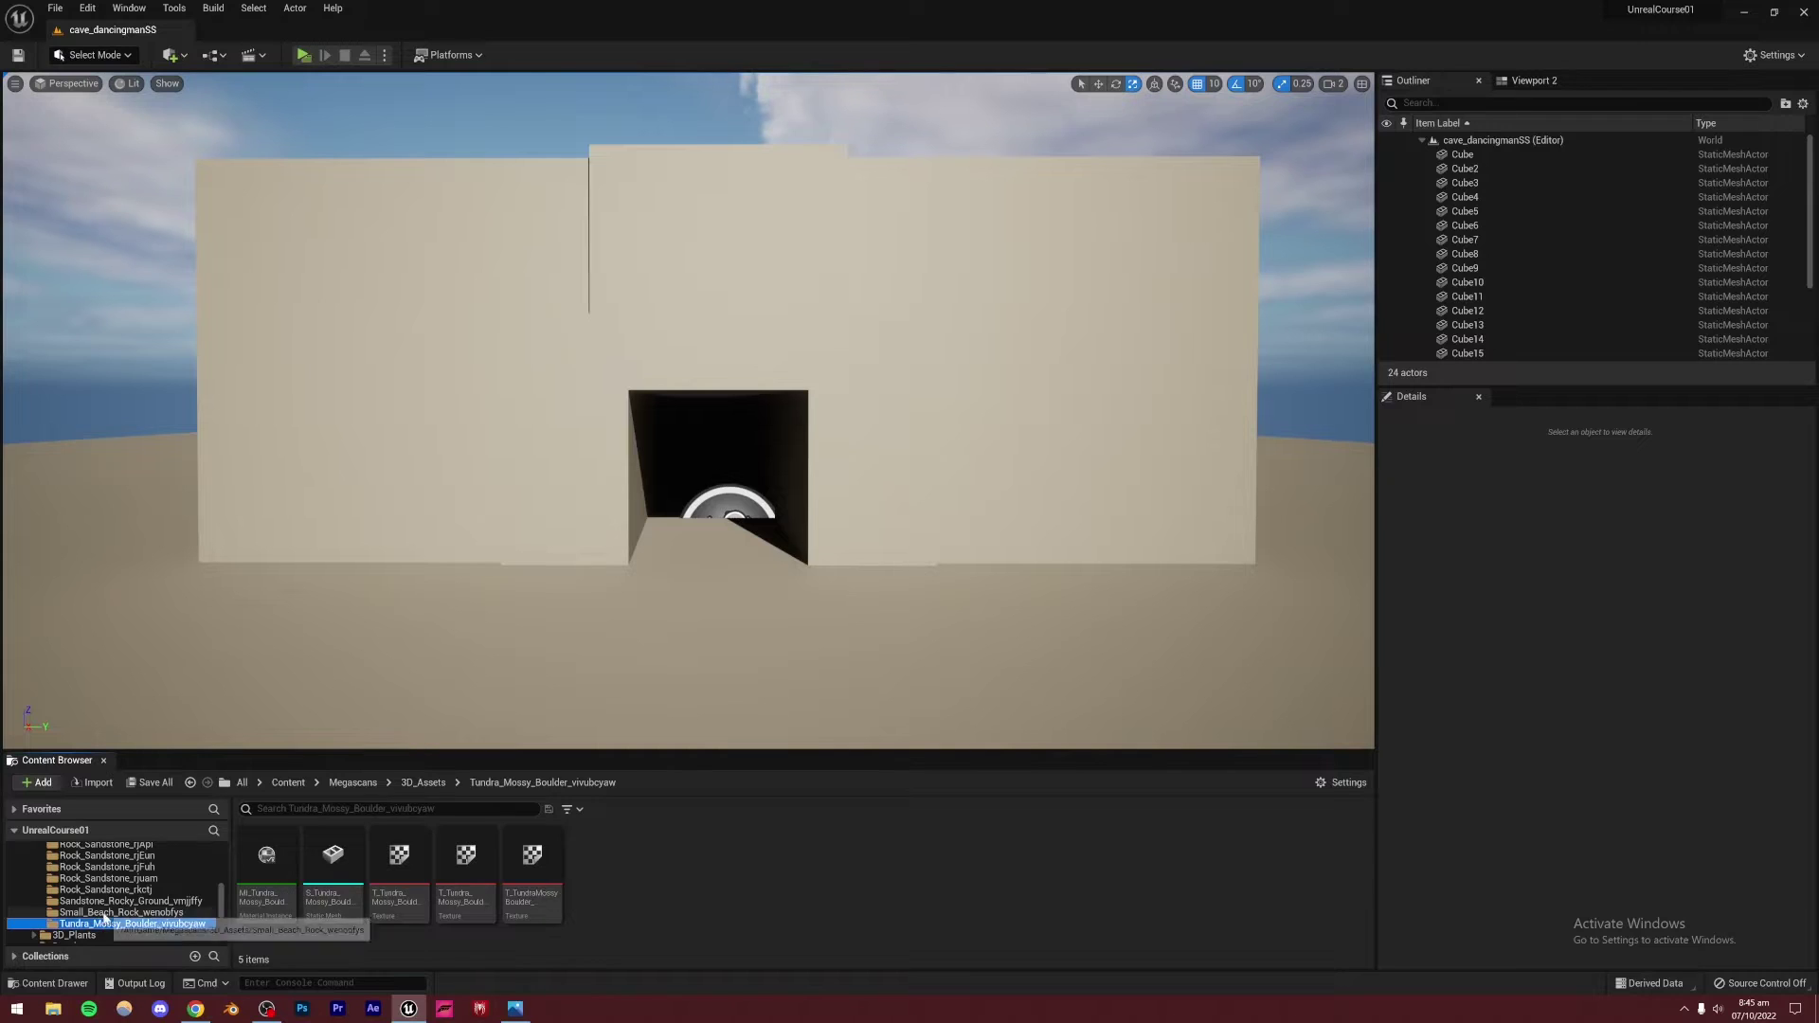
left_click(118, 878)
scroll(104, 891, "up", 5)
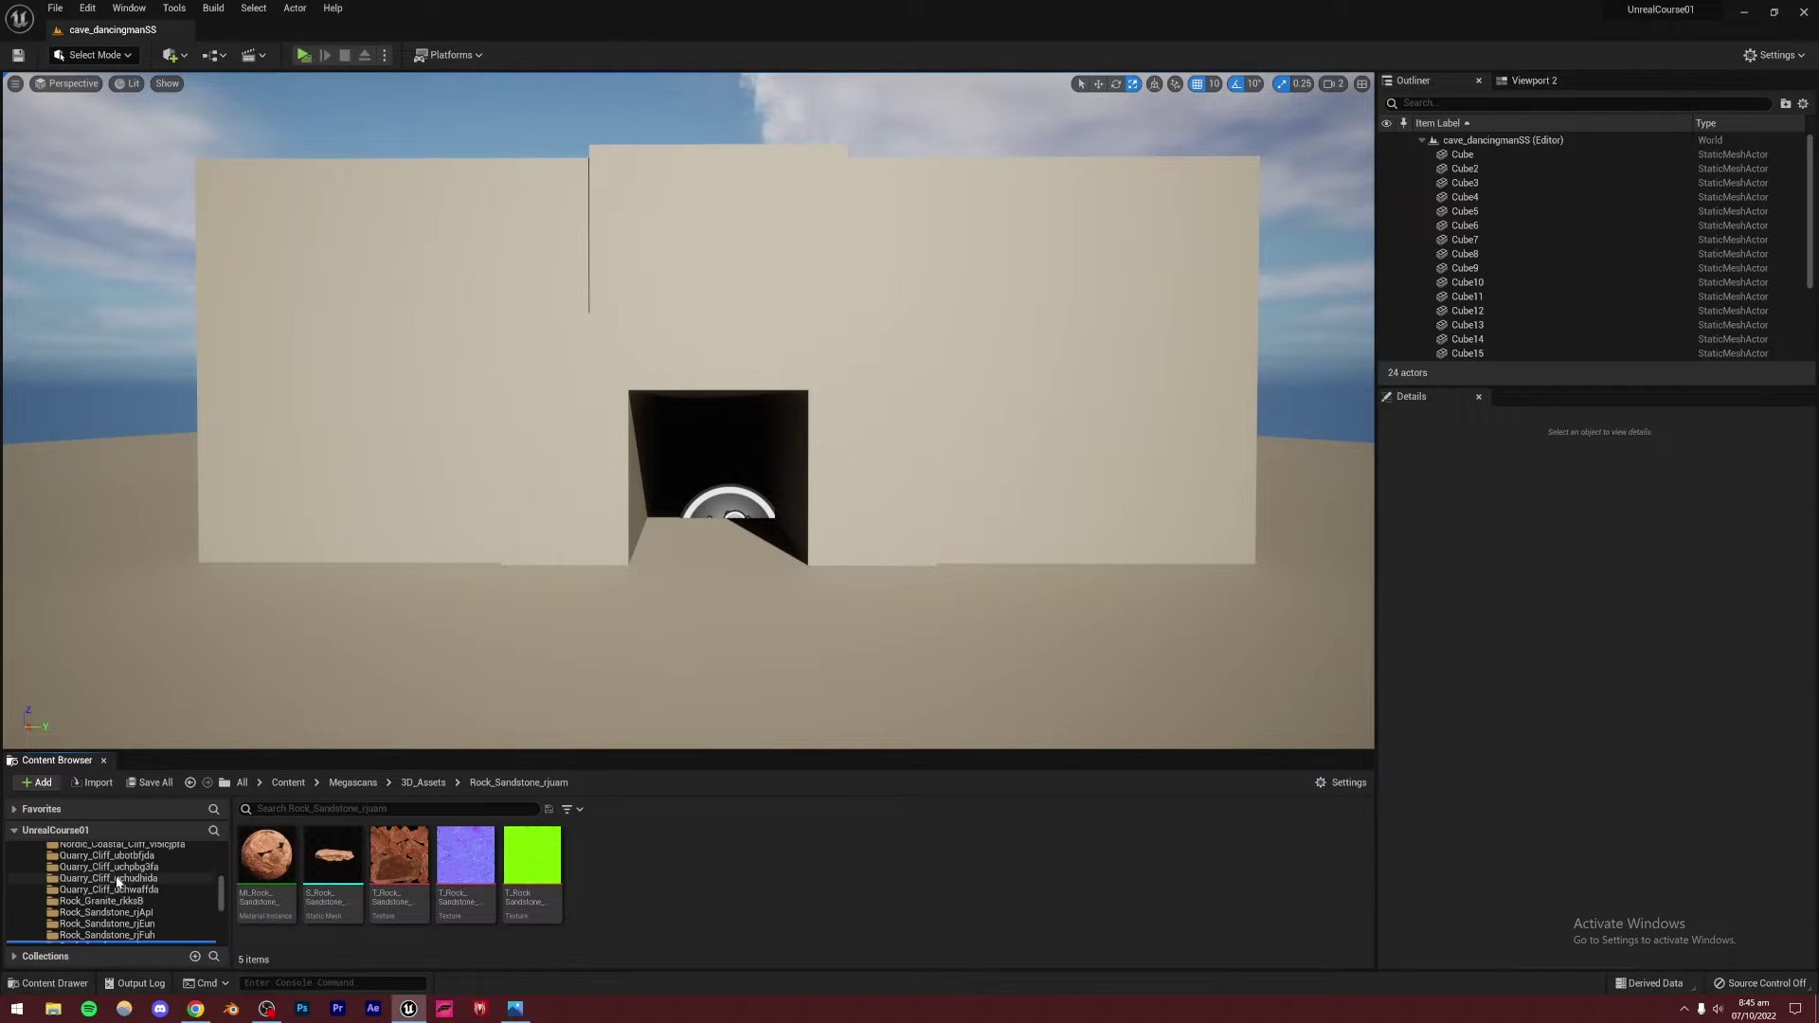
scroll(92, 900, "up", 2)
Place the Granite_Rock_rjxs1 mesh at the left foot of the cave opening and scale it to 1.75
left_click(90, 891)
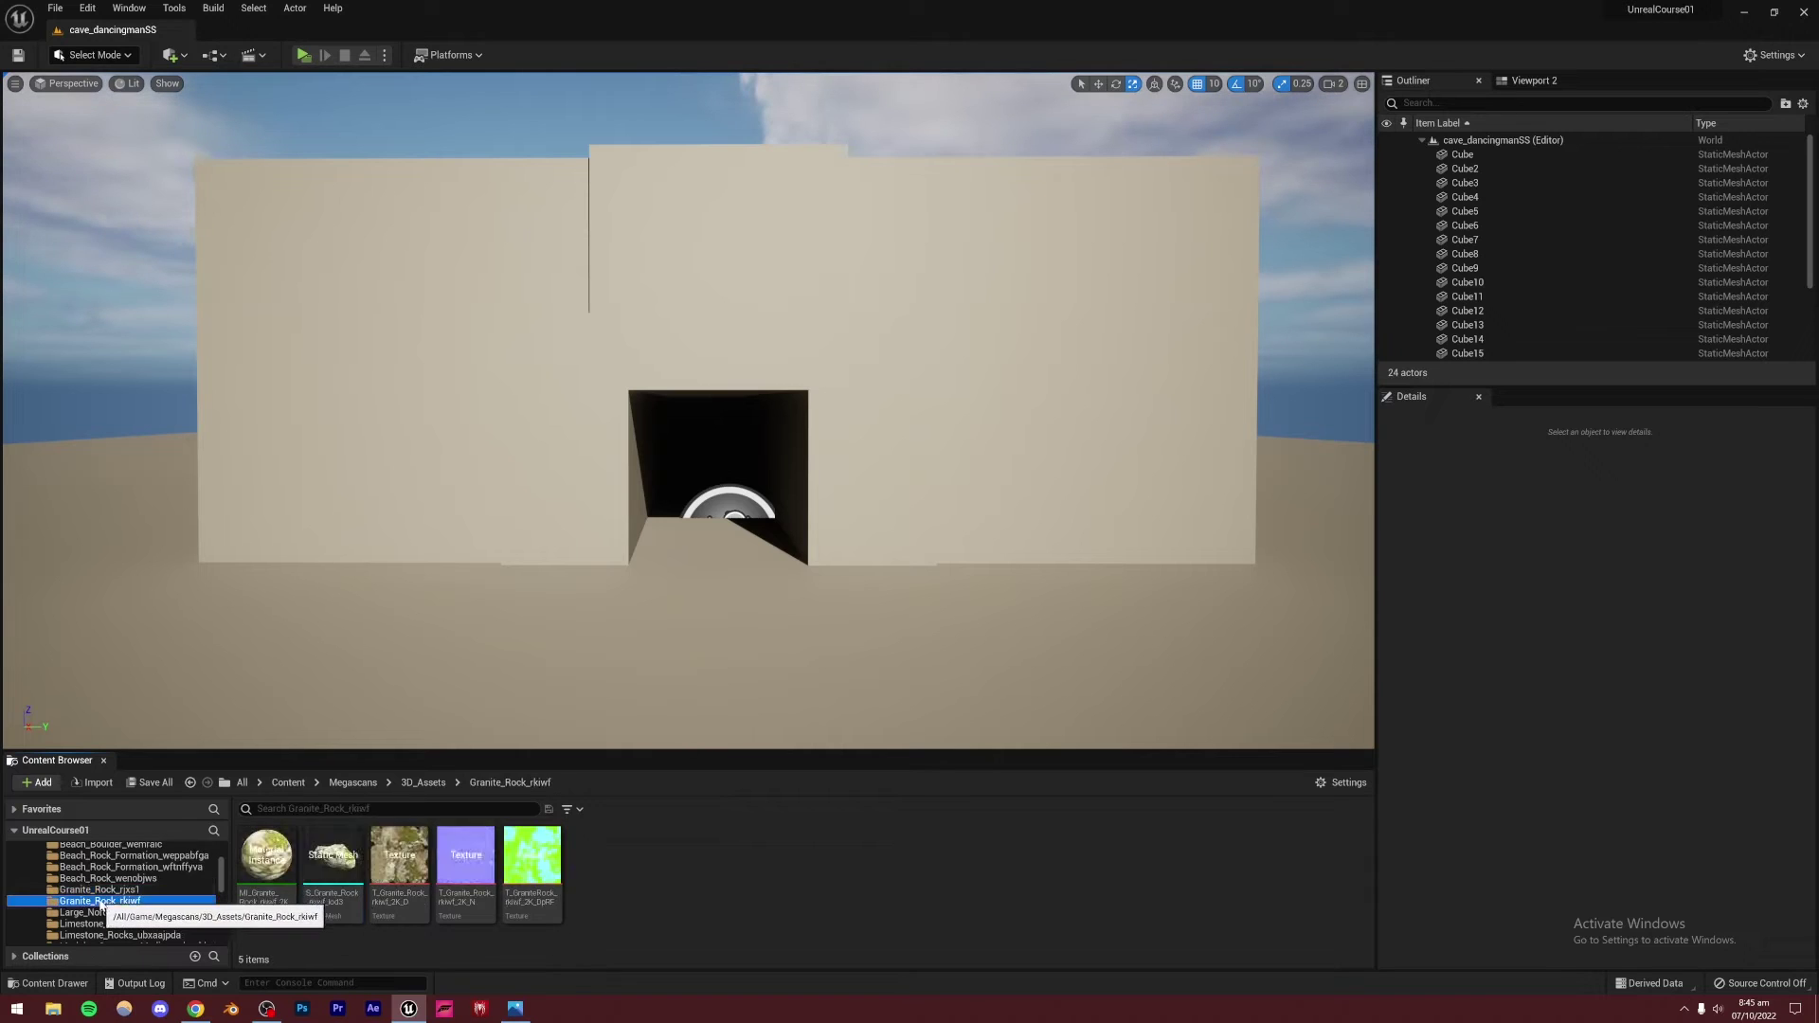
left_click_drag(332, 858, 617, 559)
right_click_drag(692, 586, 722, 561)
key("w")
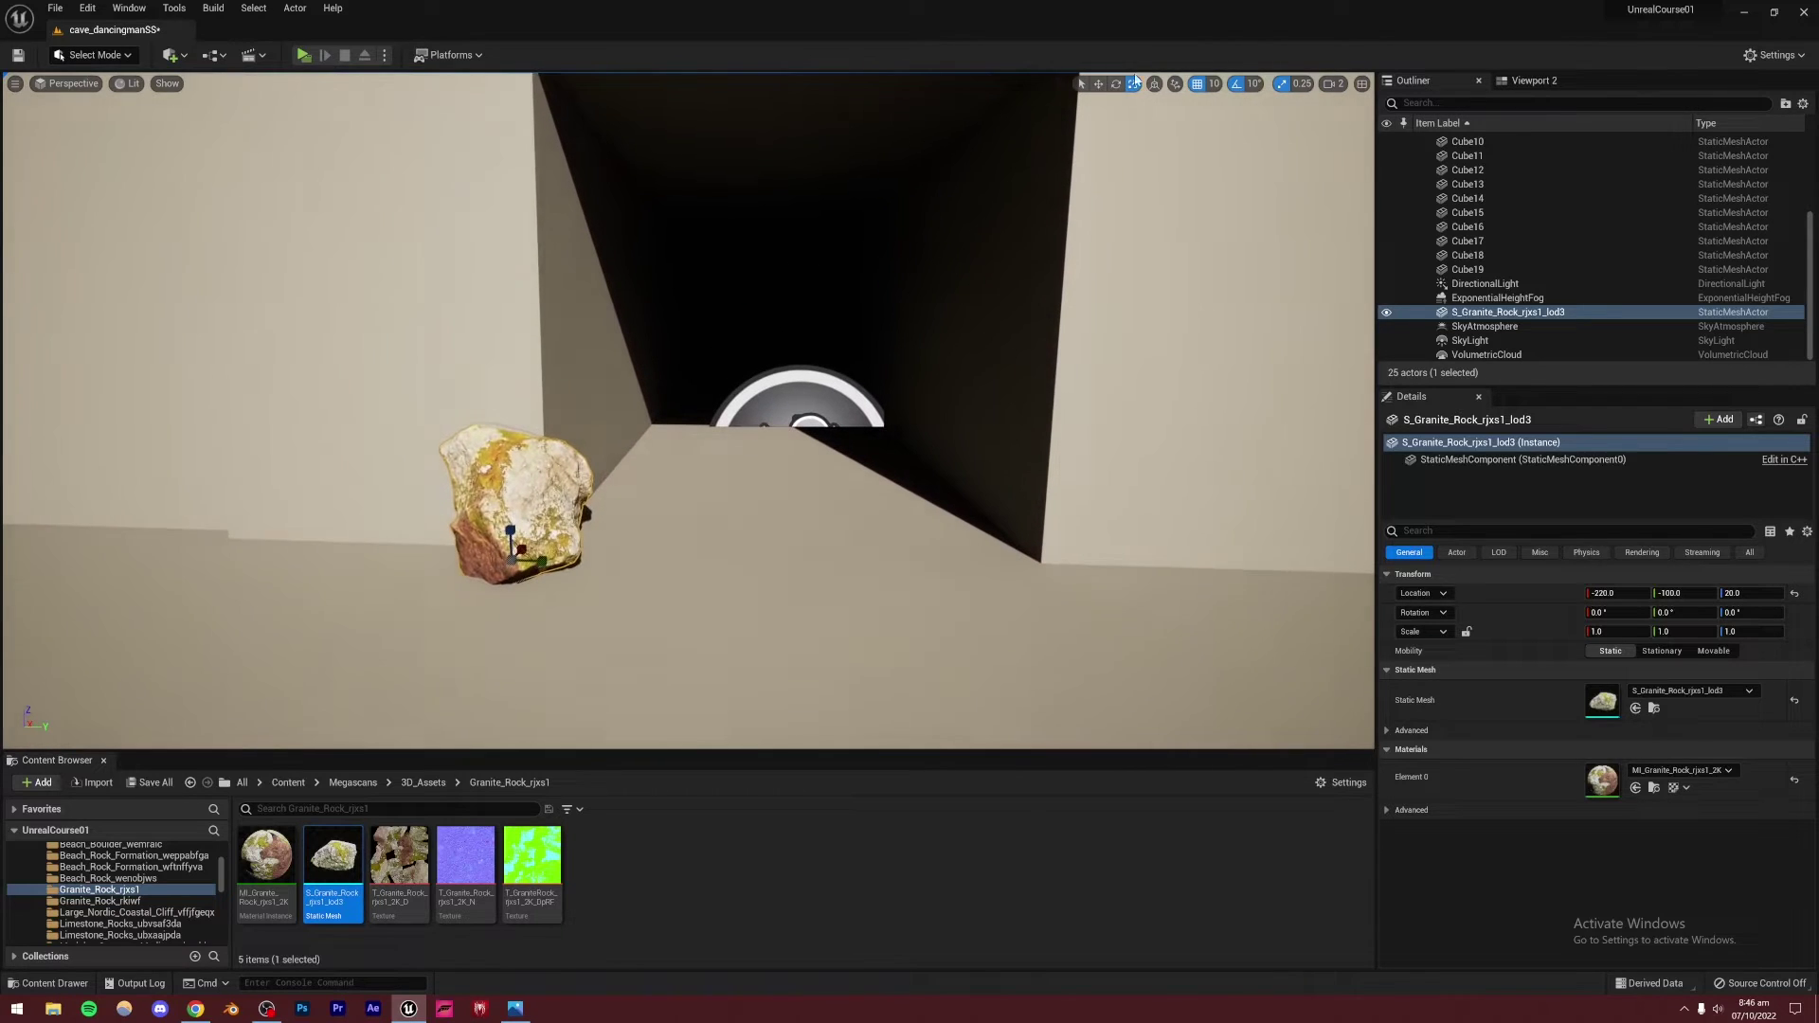
left_click_drag(512, 561, 547, 549)
left_click(1098, 83)
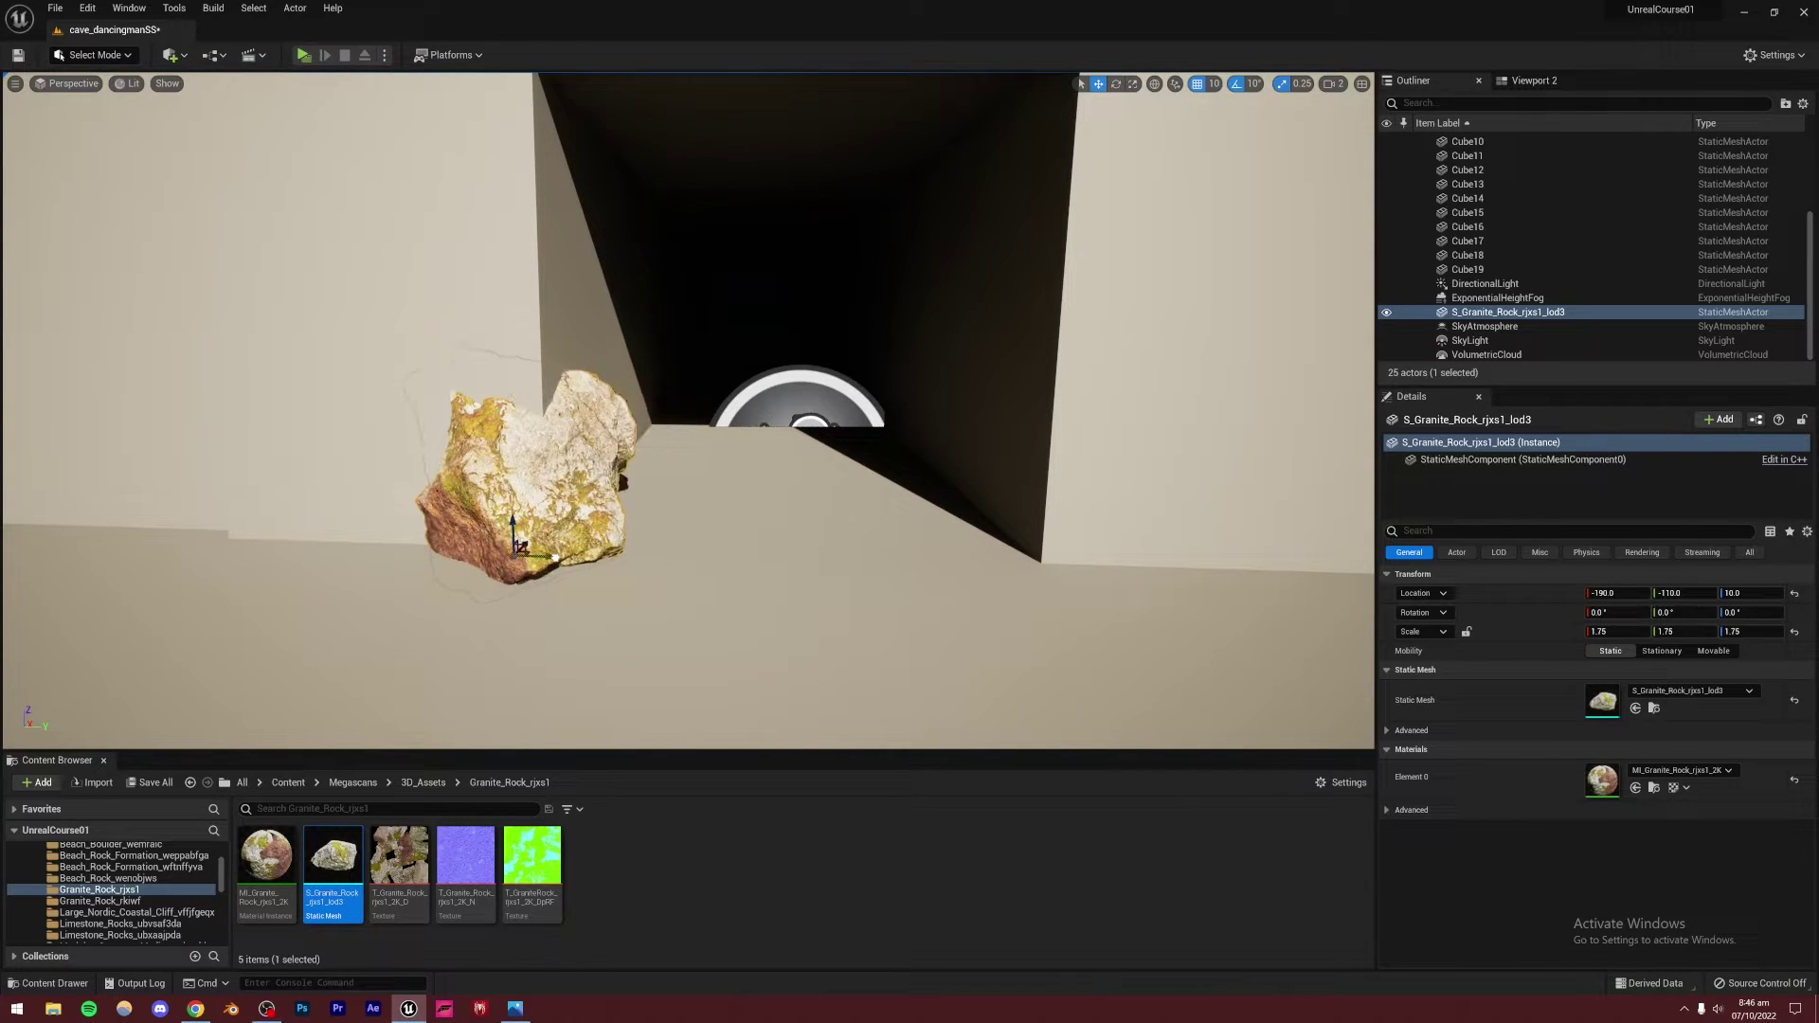
Place the Granite_Rock_rkiwf mesh above the first rock and rotate it upright to about -74°, 37°, -65°
left_click(104, 901)
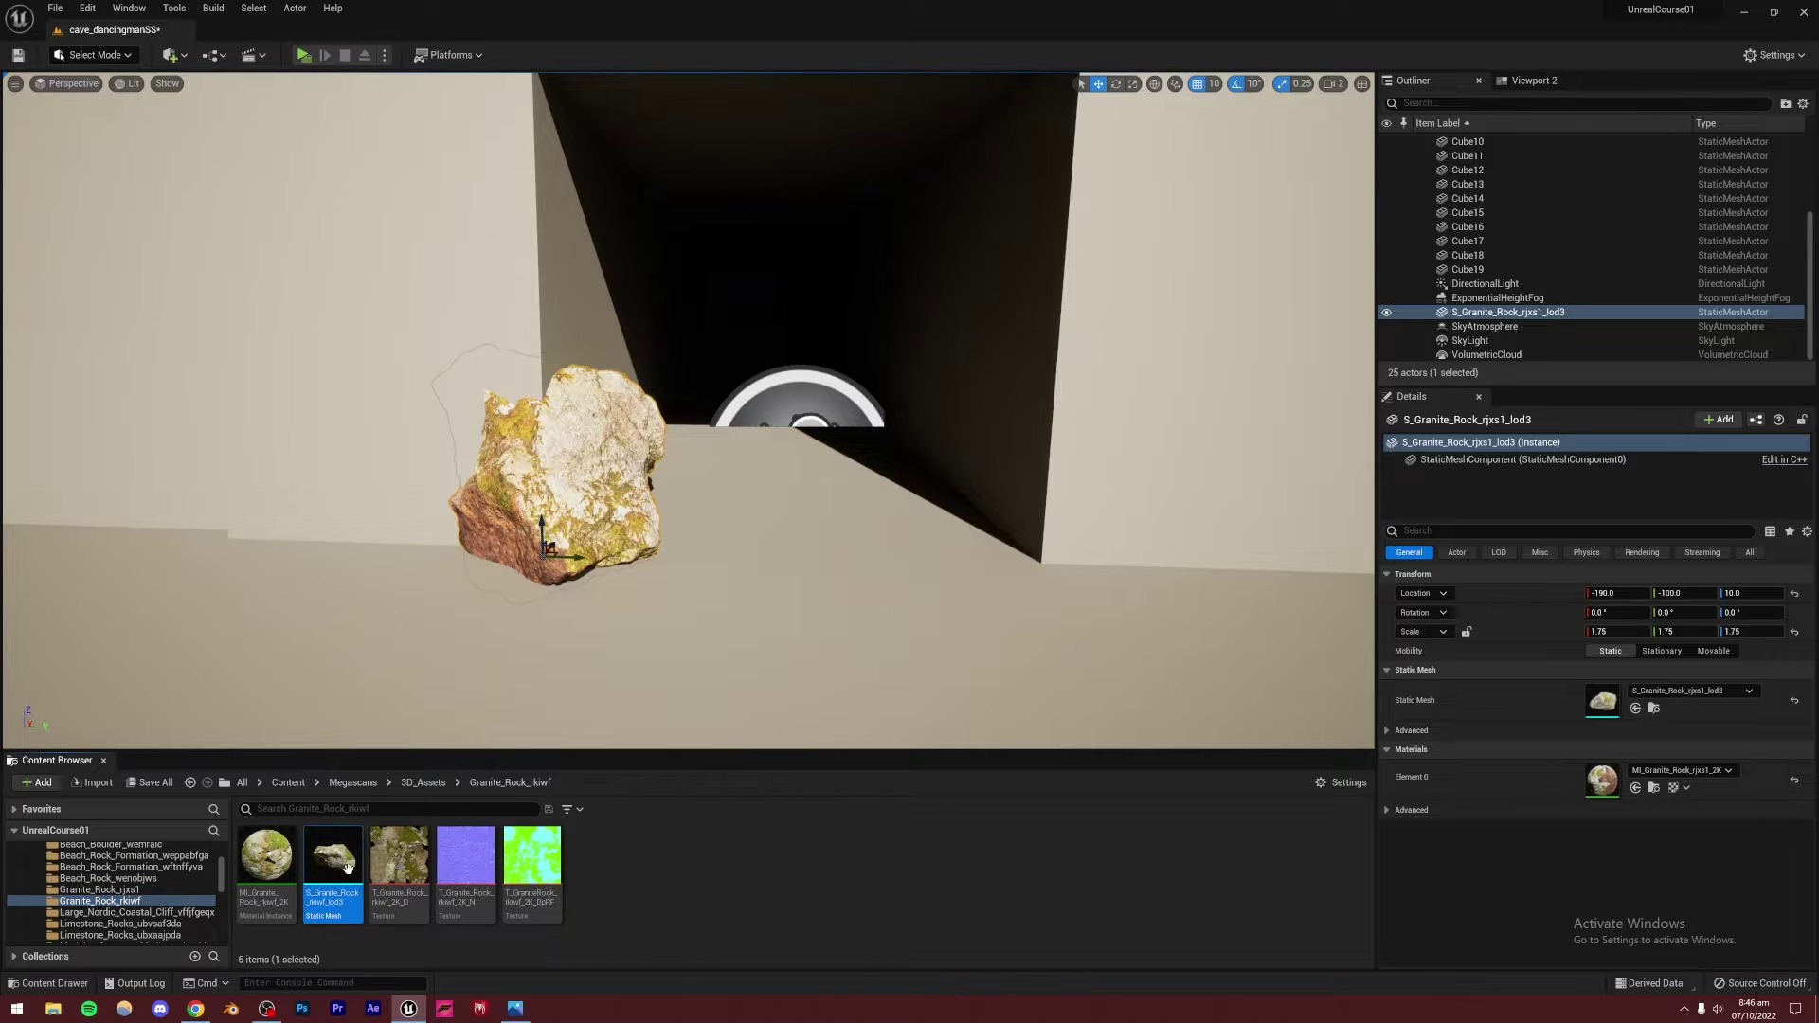
left_click_drag(332, 857, 1050, 8)
left_click(1116, 84)
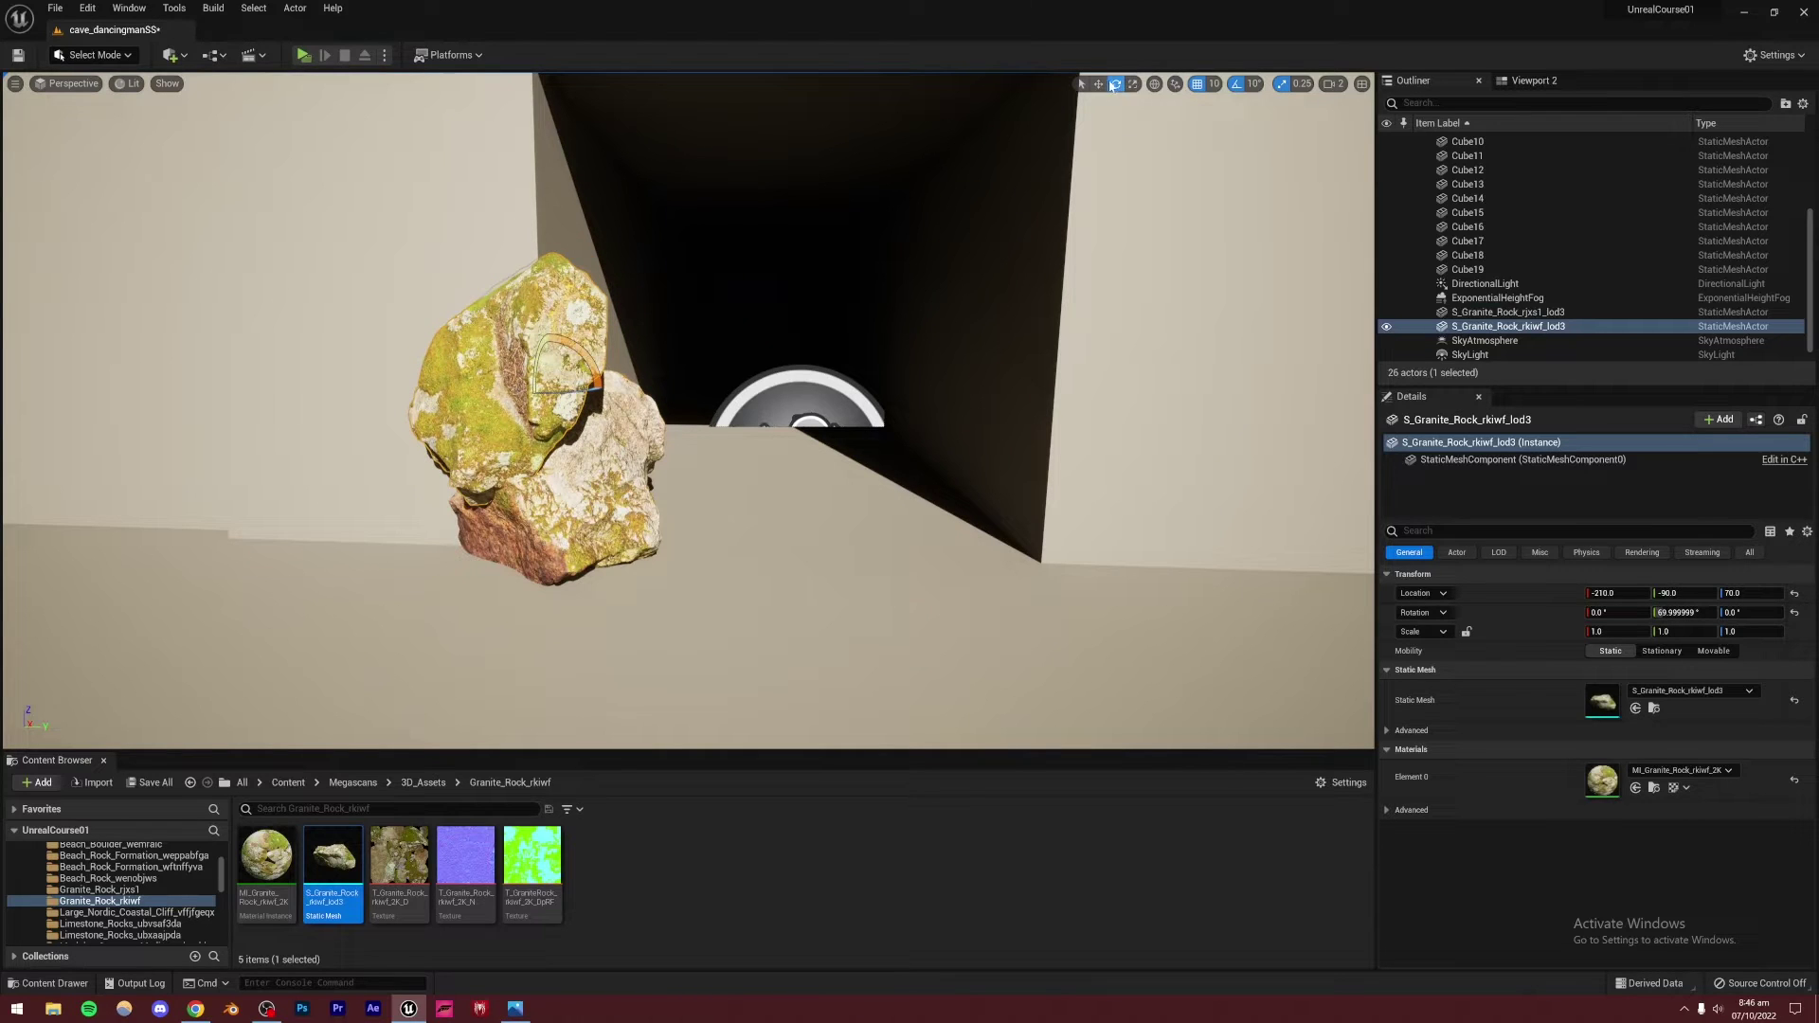
left_click_drag(589, 361, 853, 275)
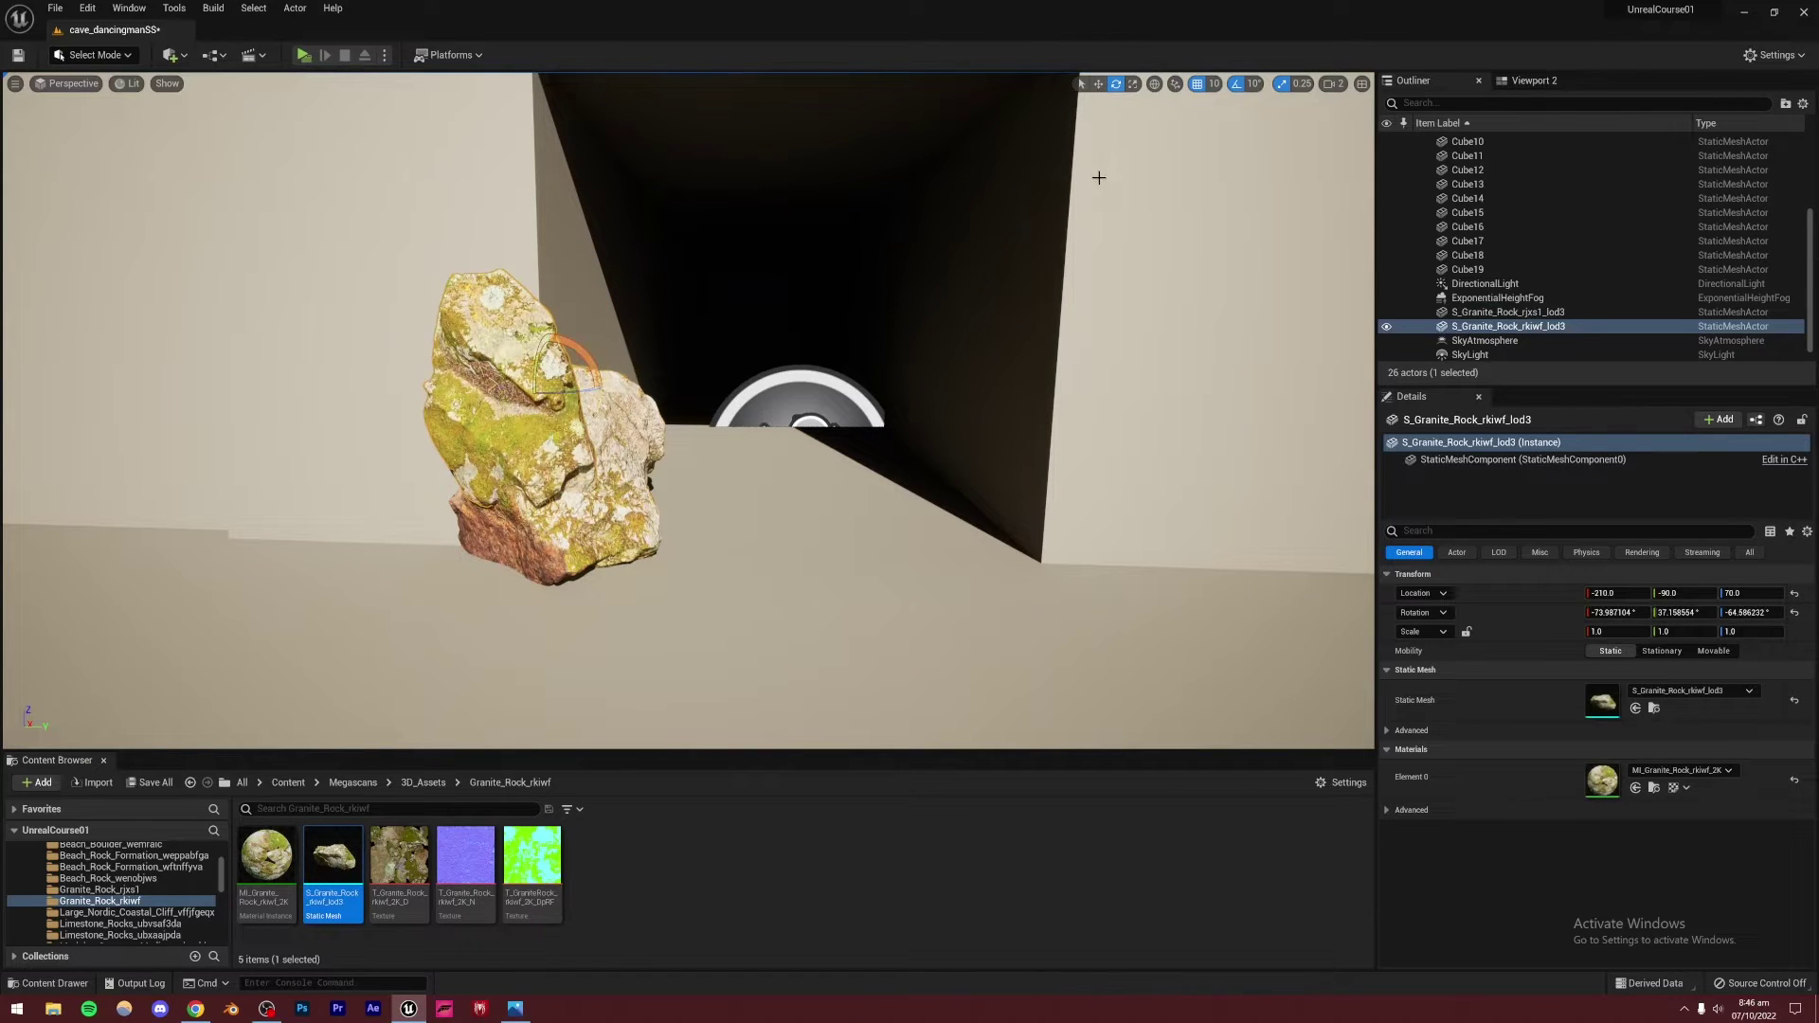
Move the upper granite rock to X -200, Z 90 so it stacks against the opening's left edge
left_click(1098, 84)
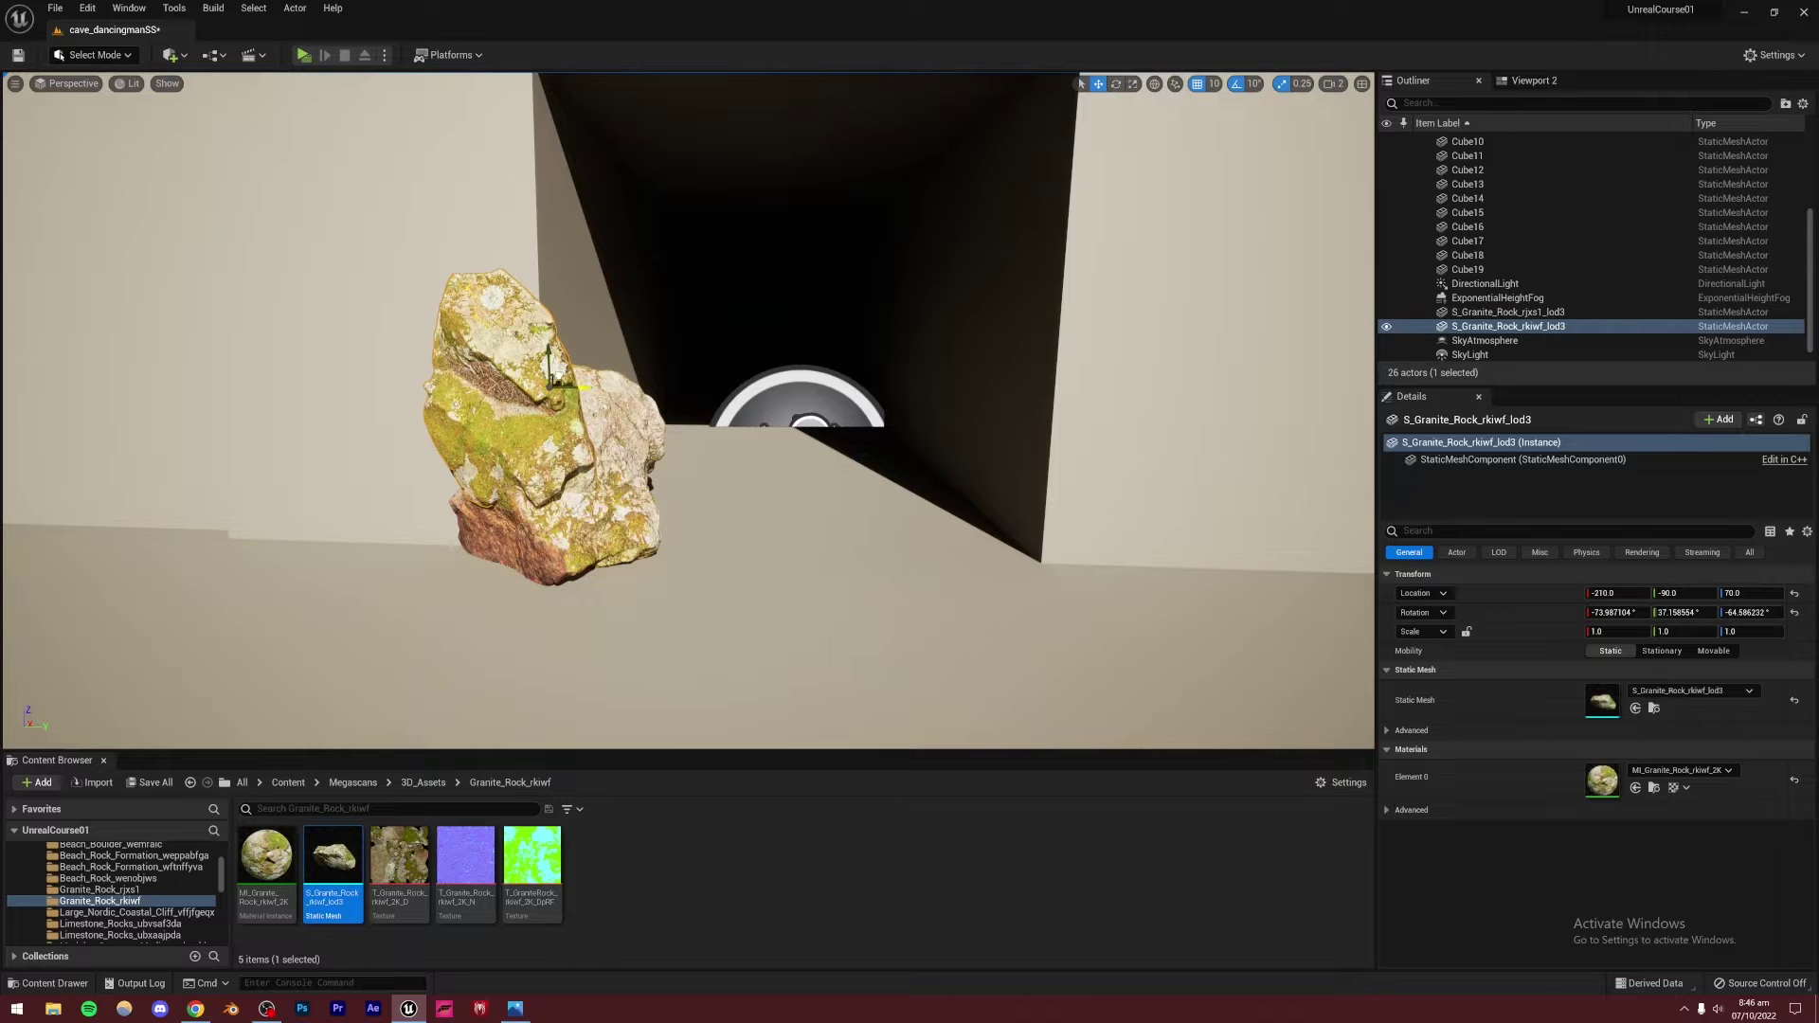
left_click_drag(578, 385, 578, 319)
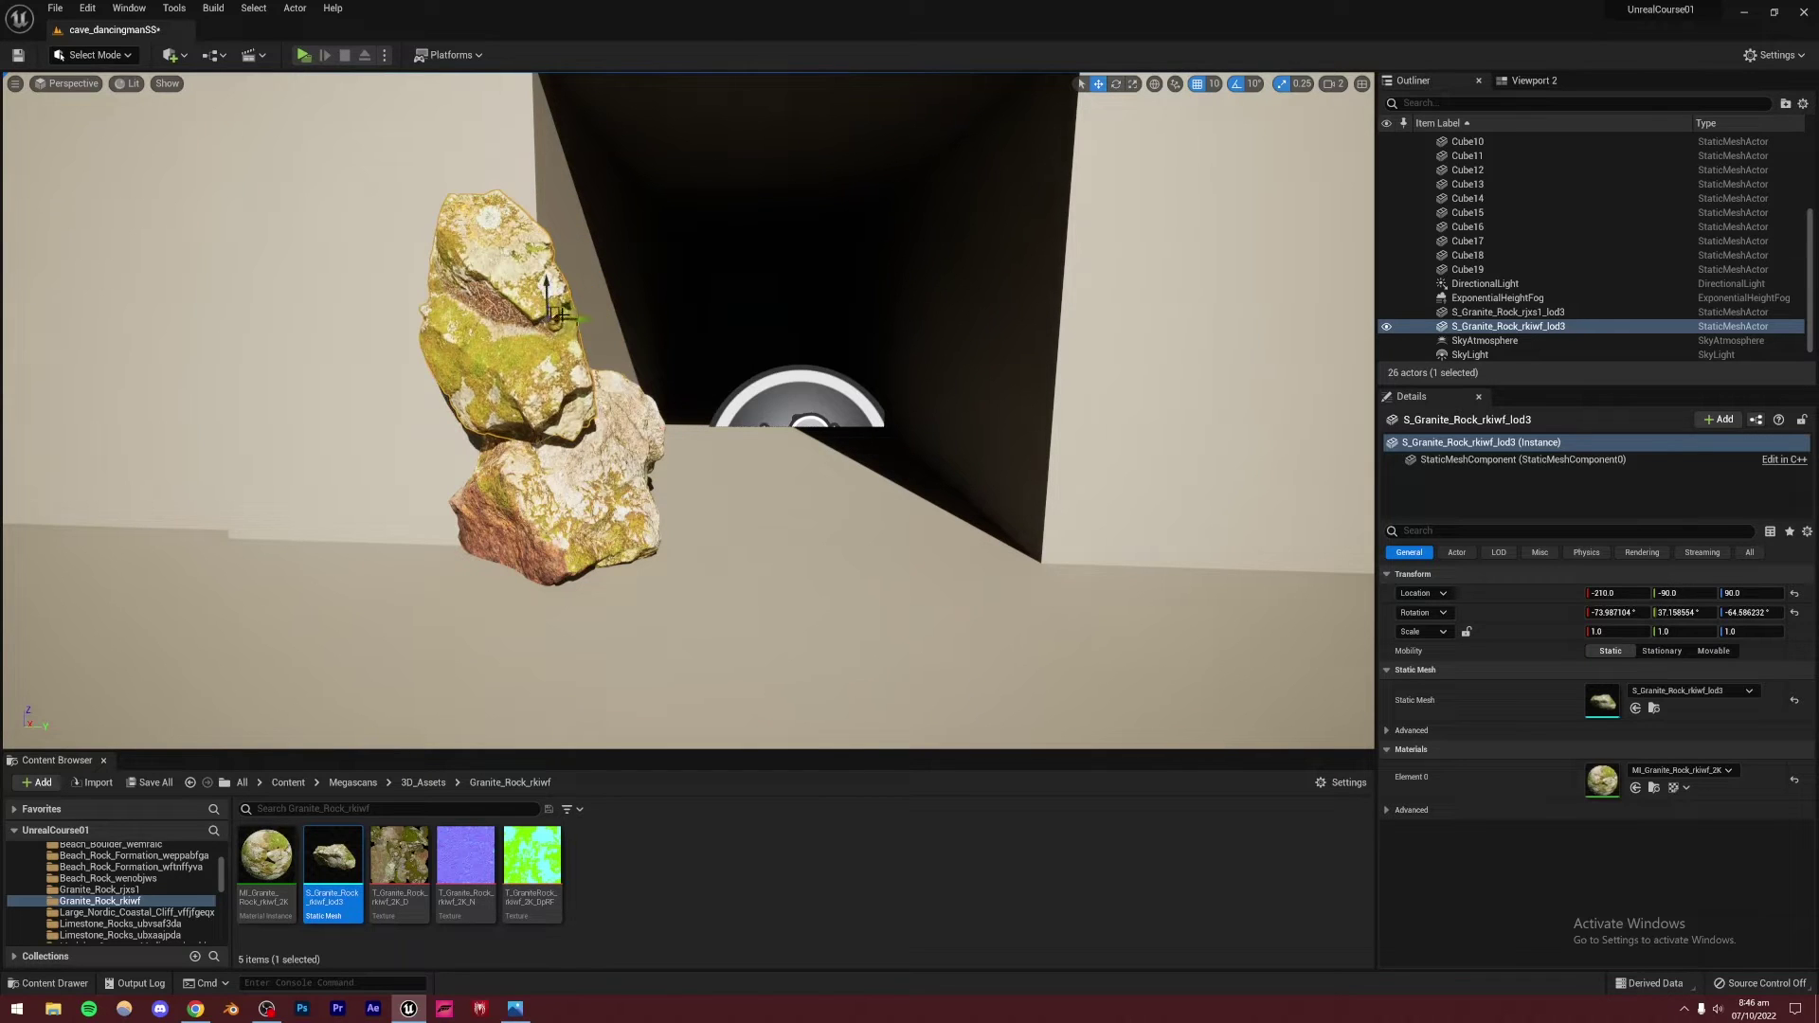
key("d")
right_click_drag(559, 318, 622, 325)
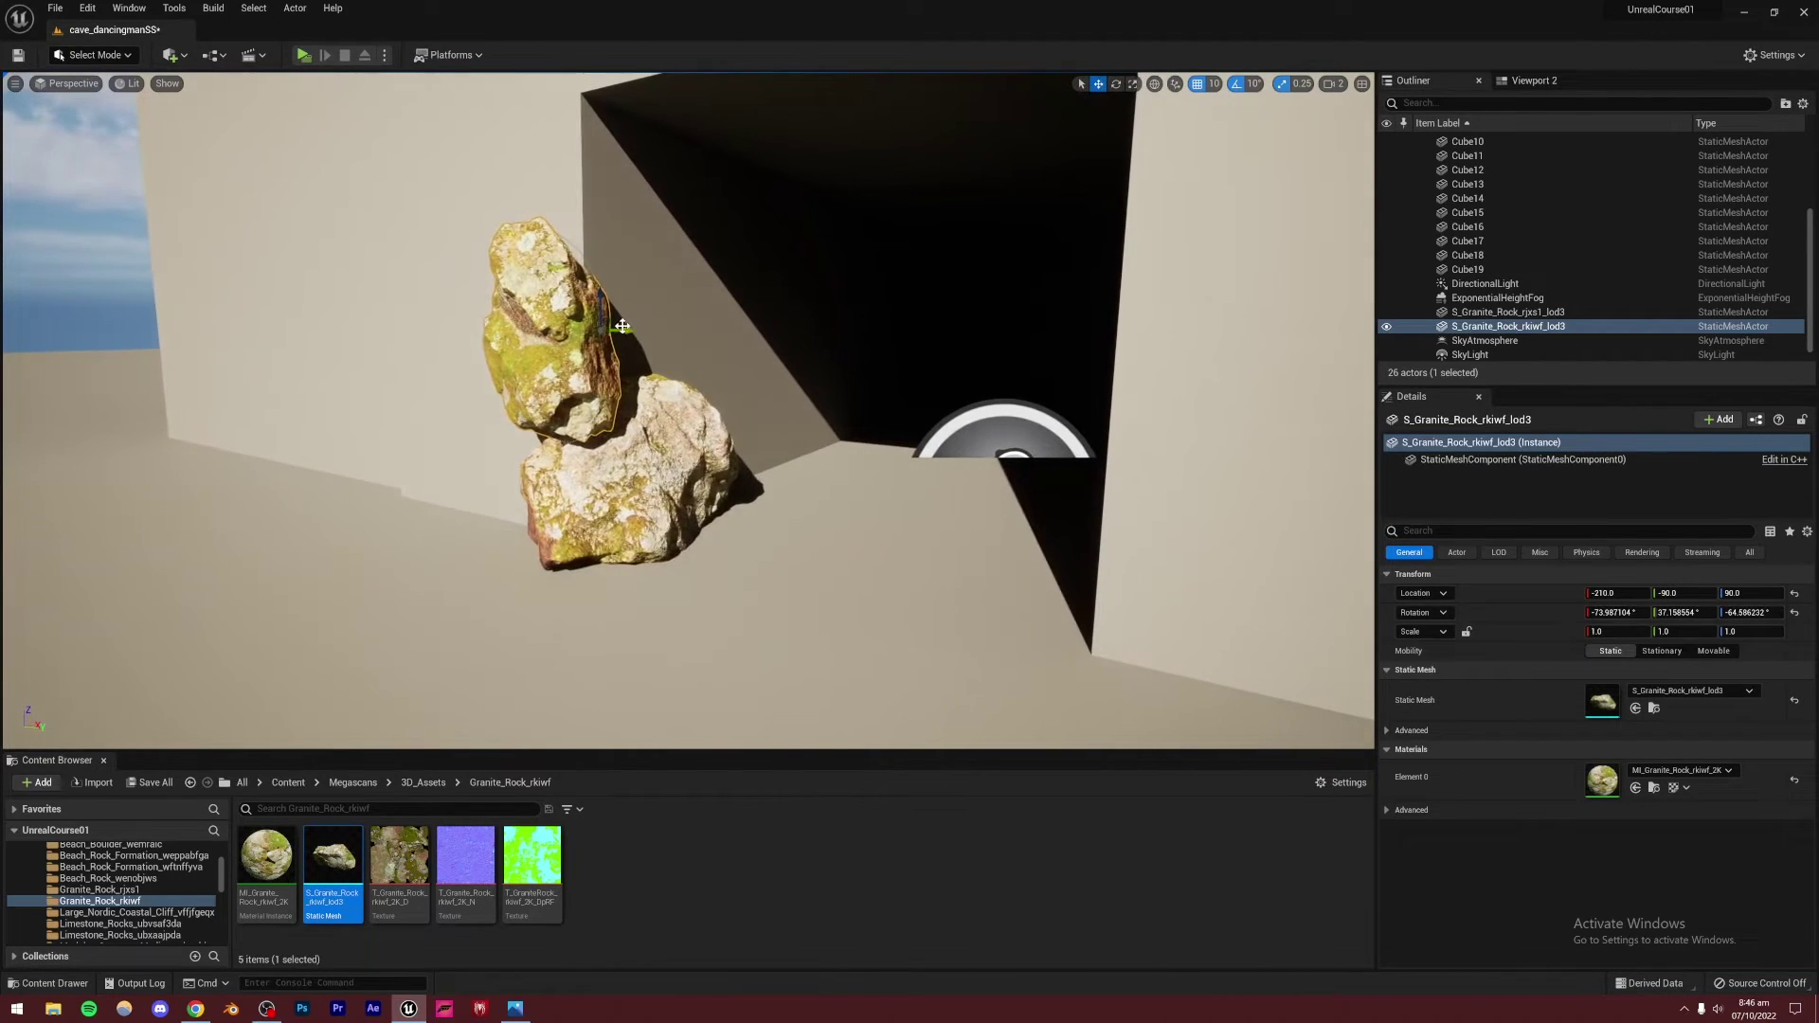
mouse_move(630, 325)
left_mouse_down()
mouse_move(663, 320)
mouse_move(647, 323)
left_mouse_up()
key("a")
right_click_drag(647, 323, 694, 343)
key("s")
Following the cave reference, scale the upper granite rock to 1.5 and move it to -190, -90, 110
left_click(514, 1008)
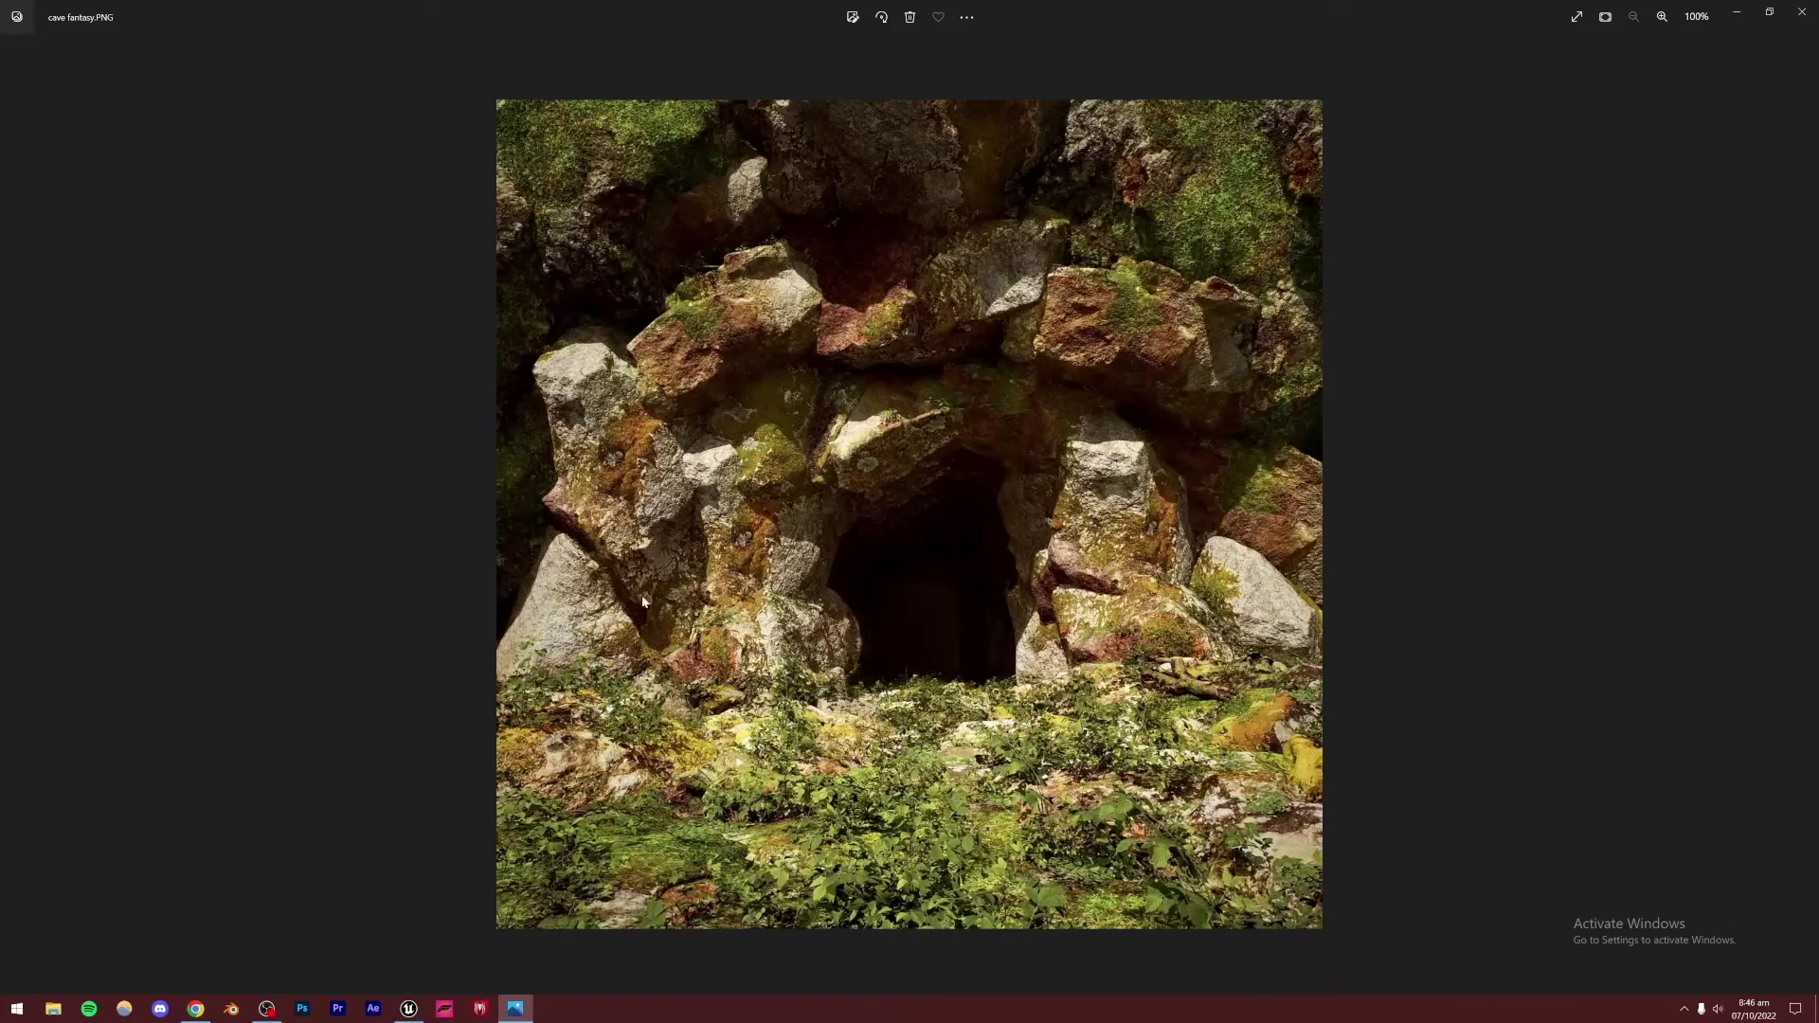
mouse_move(408, 1016)
left_click(408, 1008)
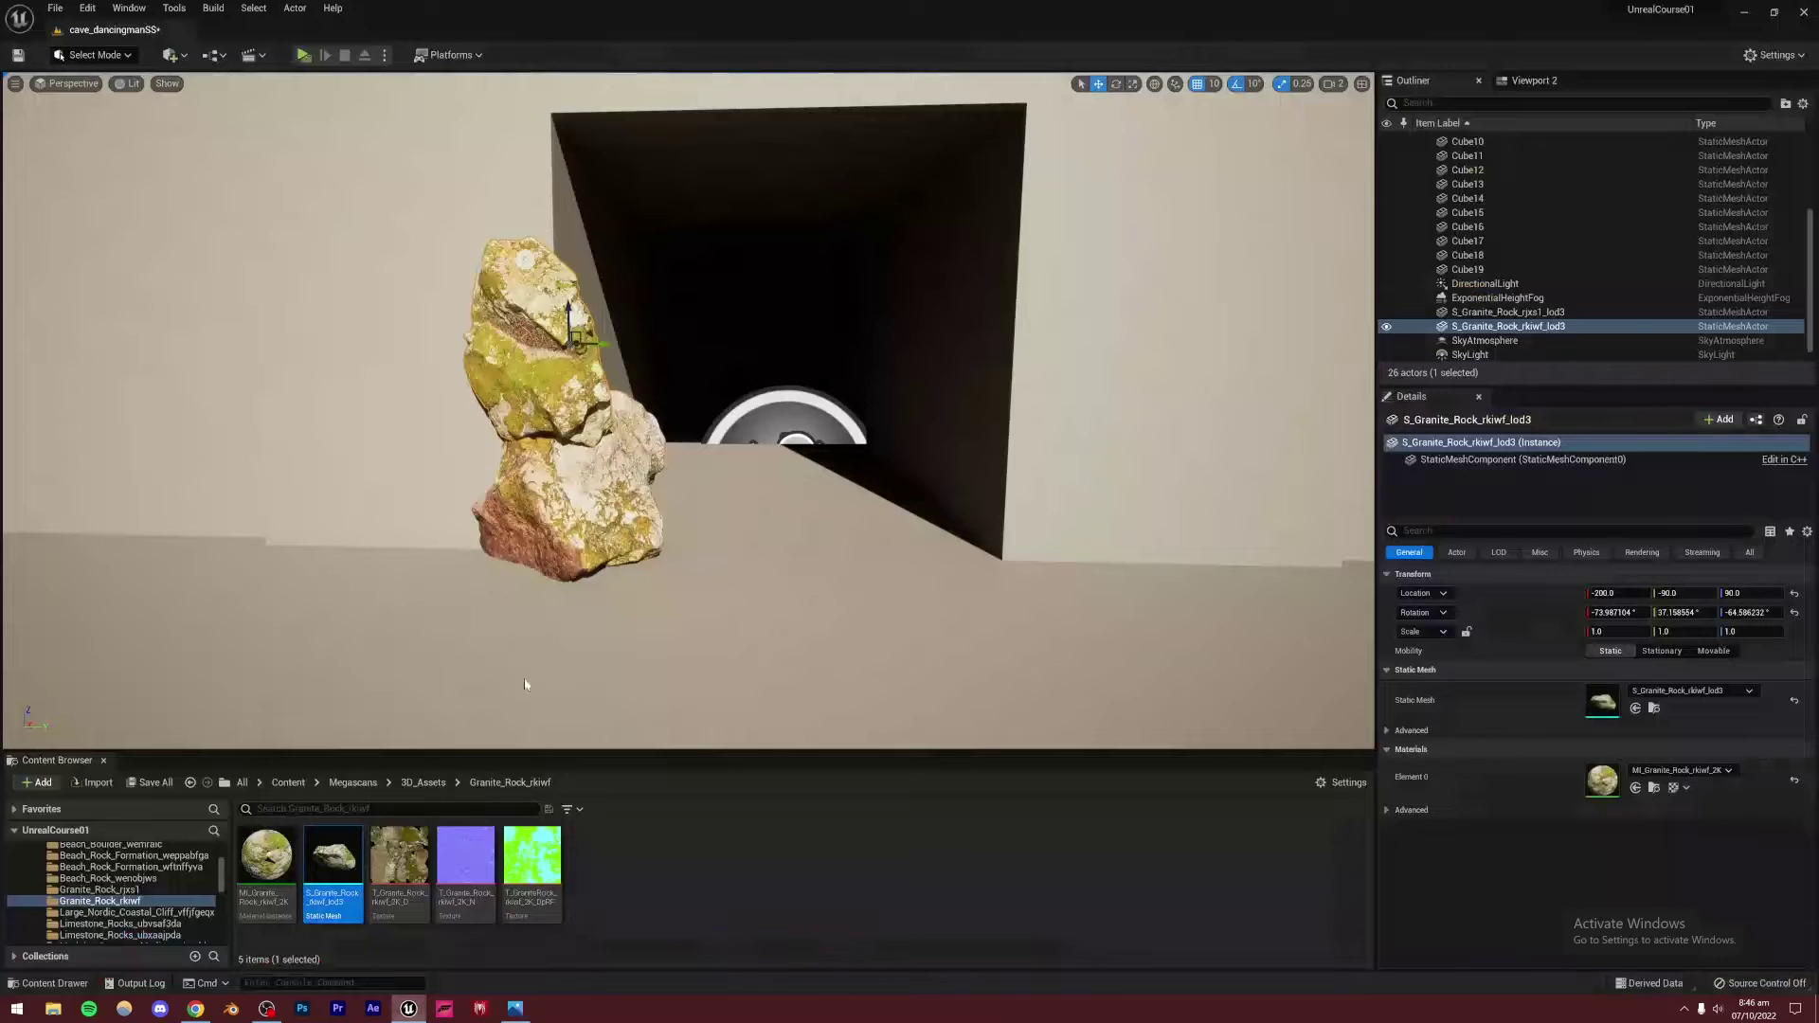
left_click(514, 1008)
left_click(408, 1008)
left_click(1132, 85)
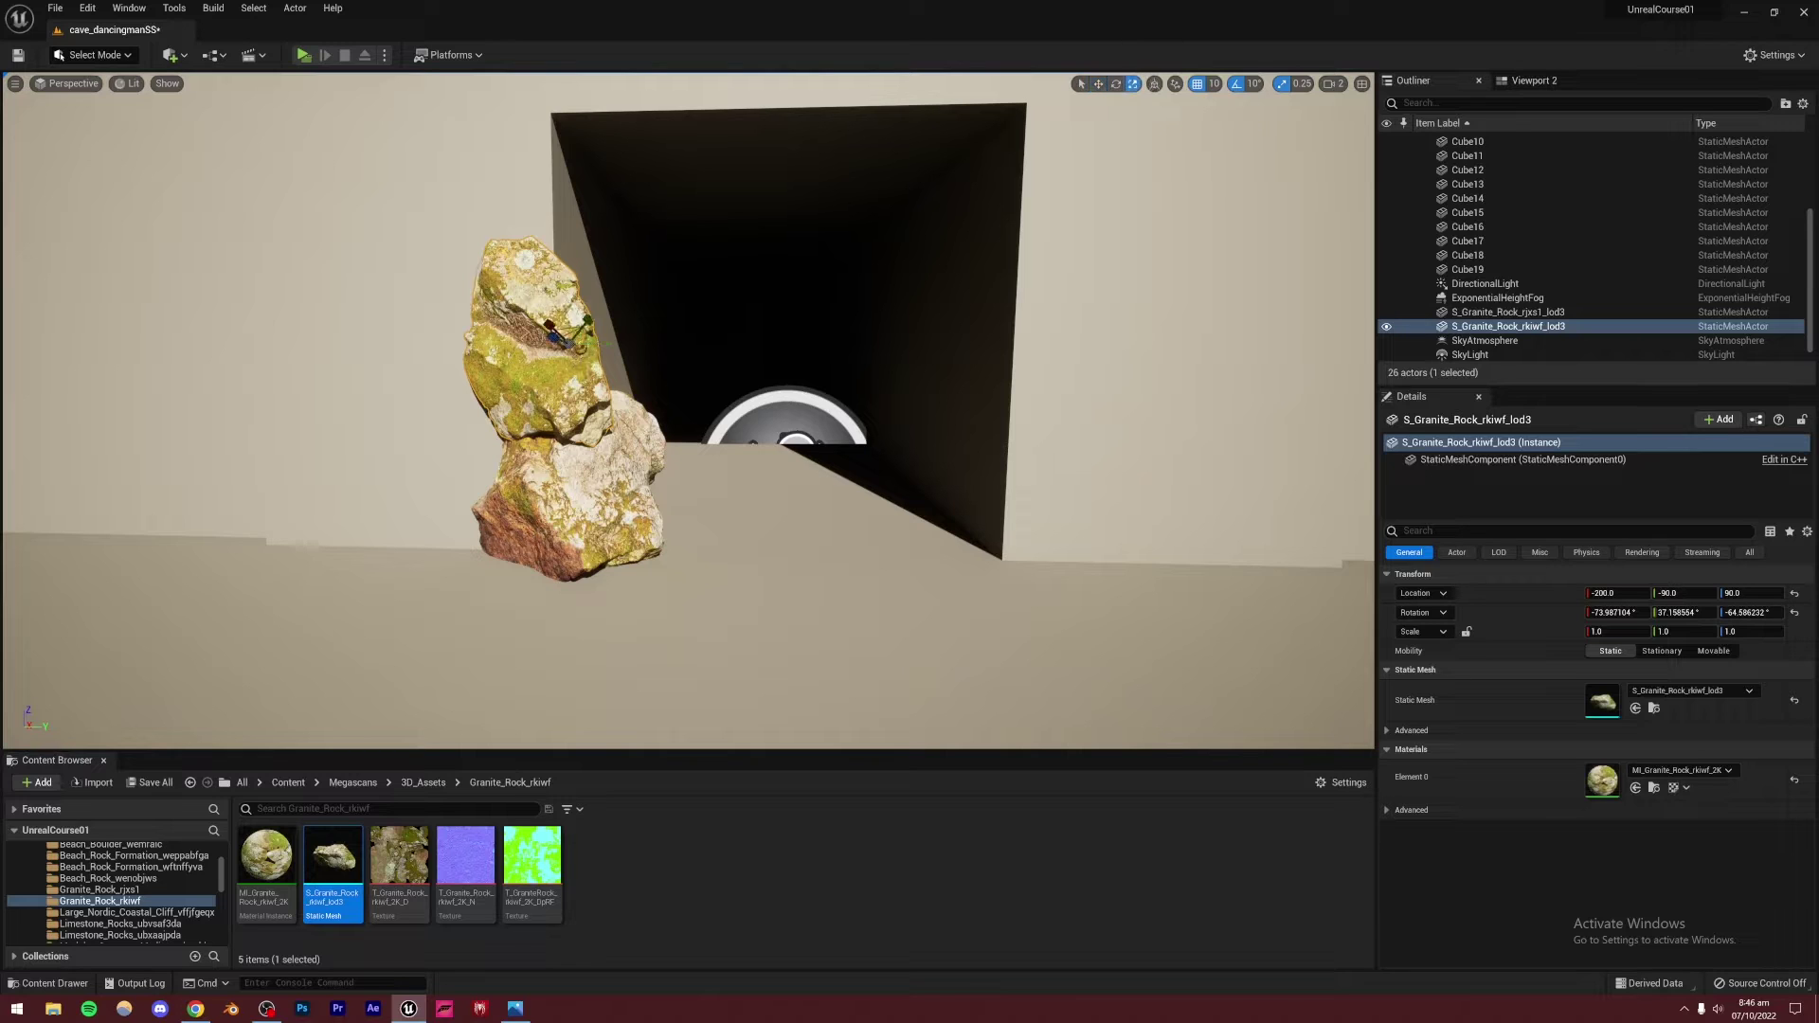
left_click_drag(571, 347, 604, 291)
left_click(1098, 85)
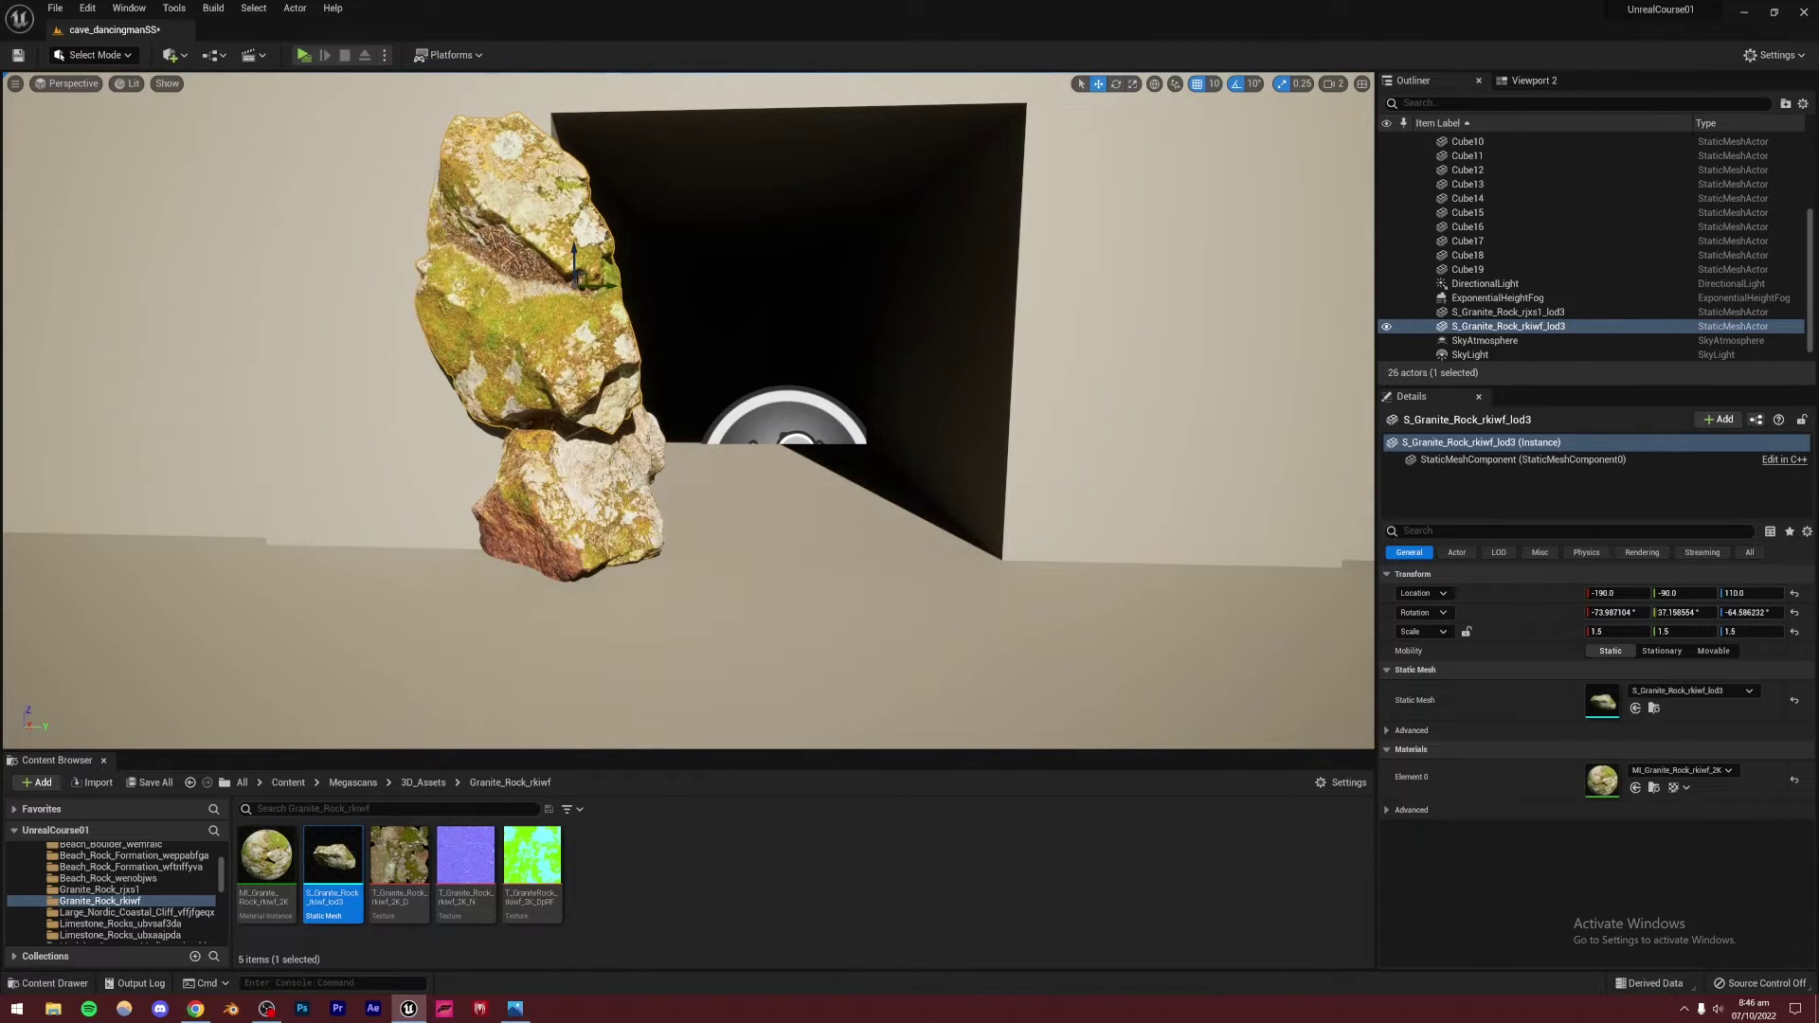
Turn the upper granite rock to about -76° around Z and settle it onto the lower rock at about -177, -104, 94
scroll(576, 448, "down", 4)
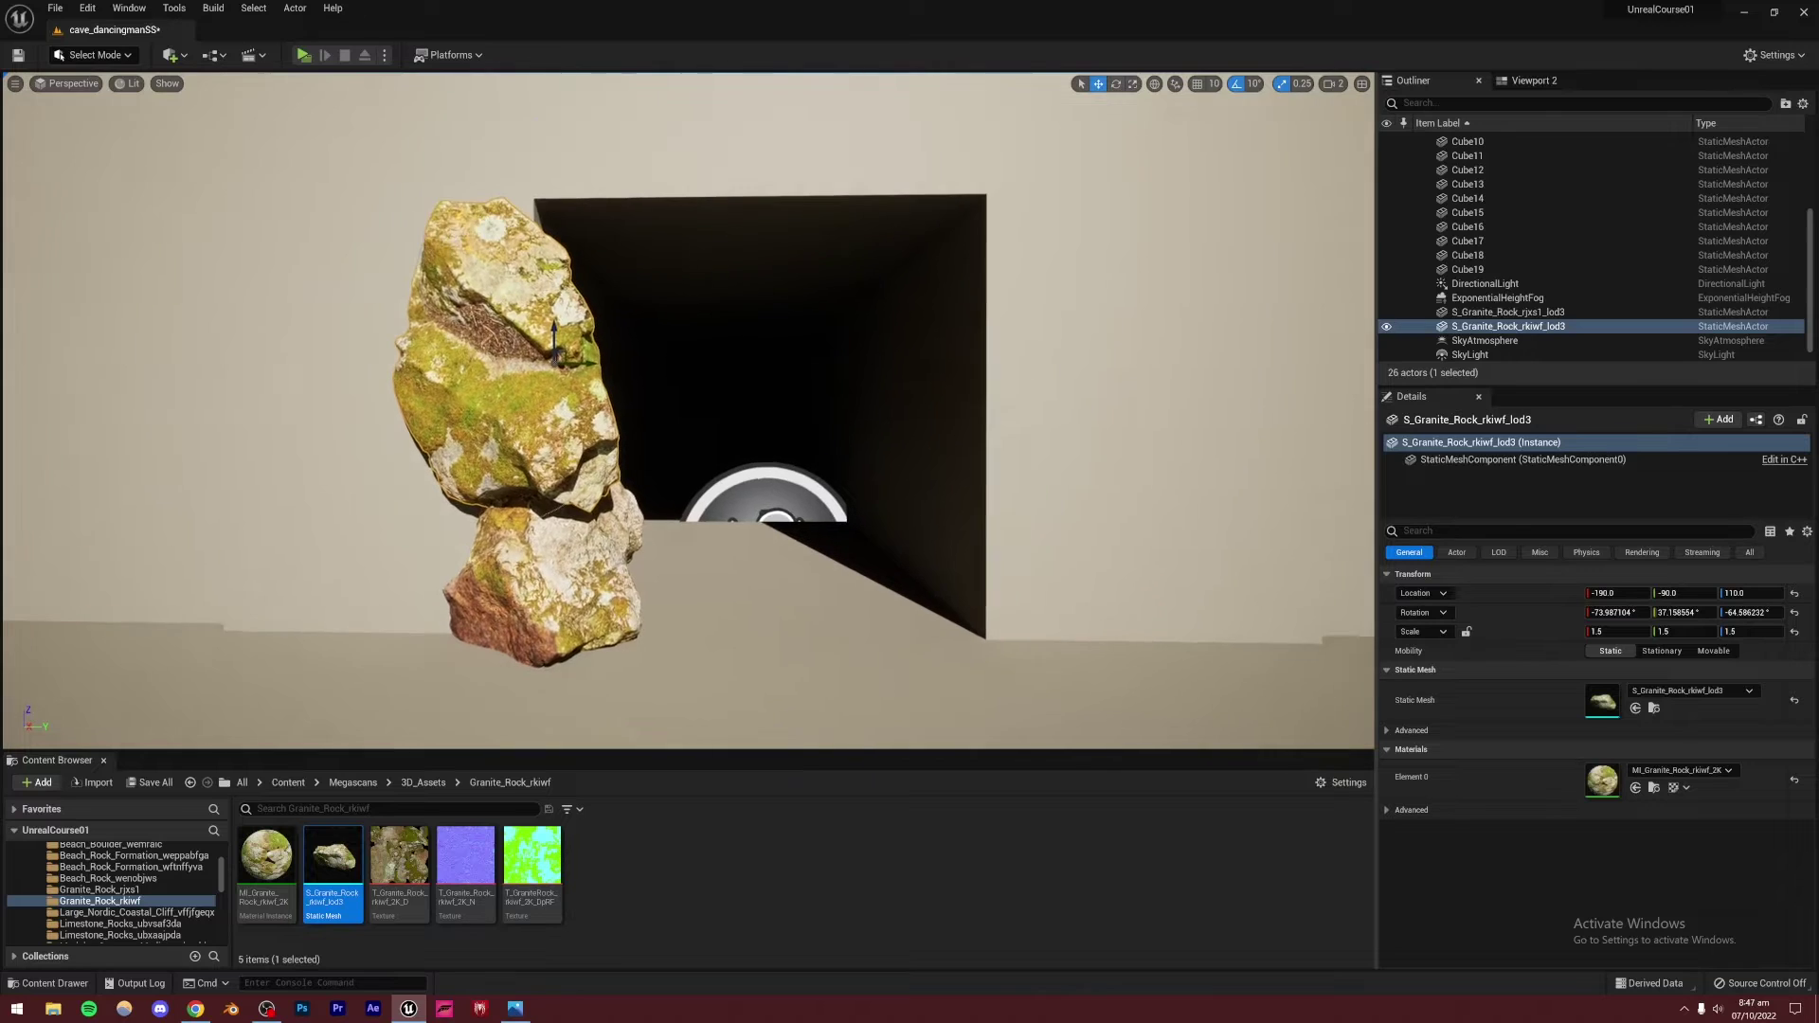
left_click_drag(542, 364, 568, 371)
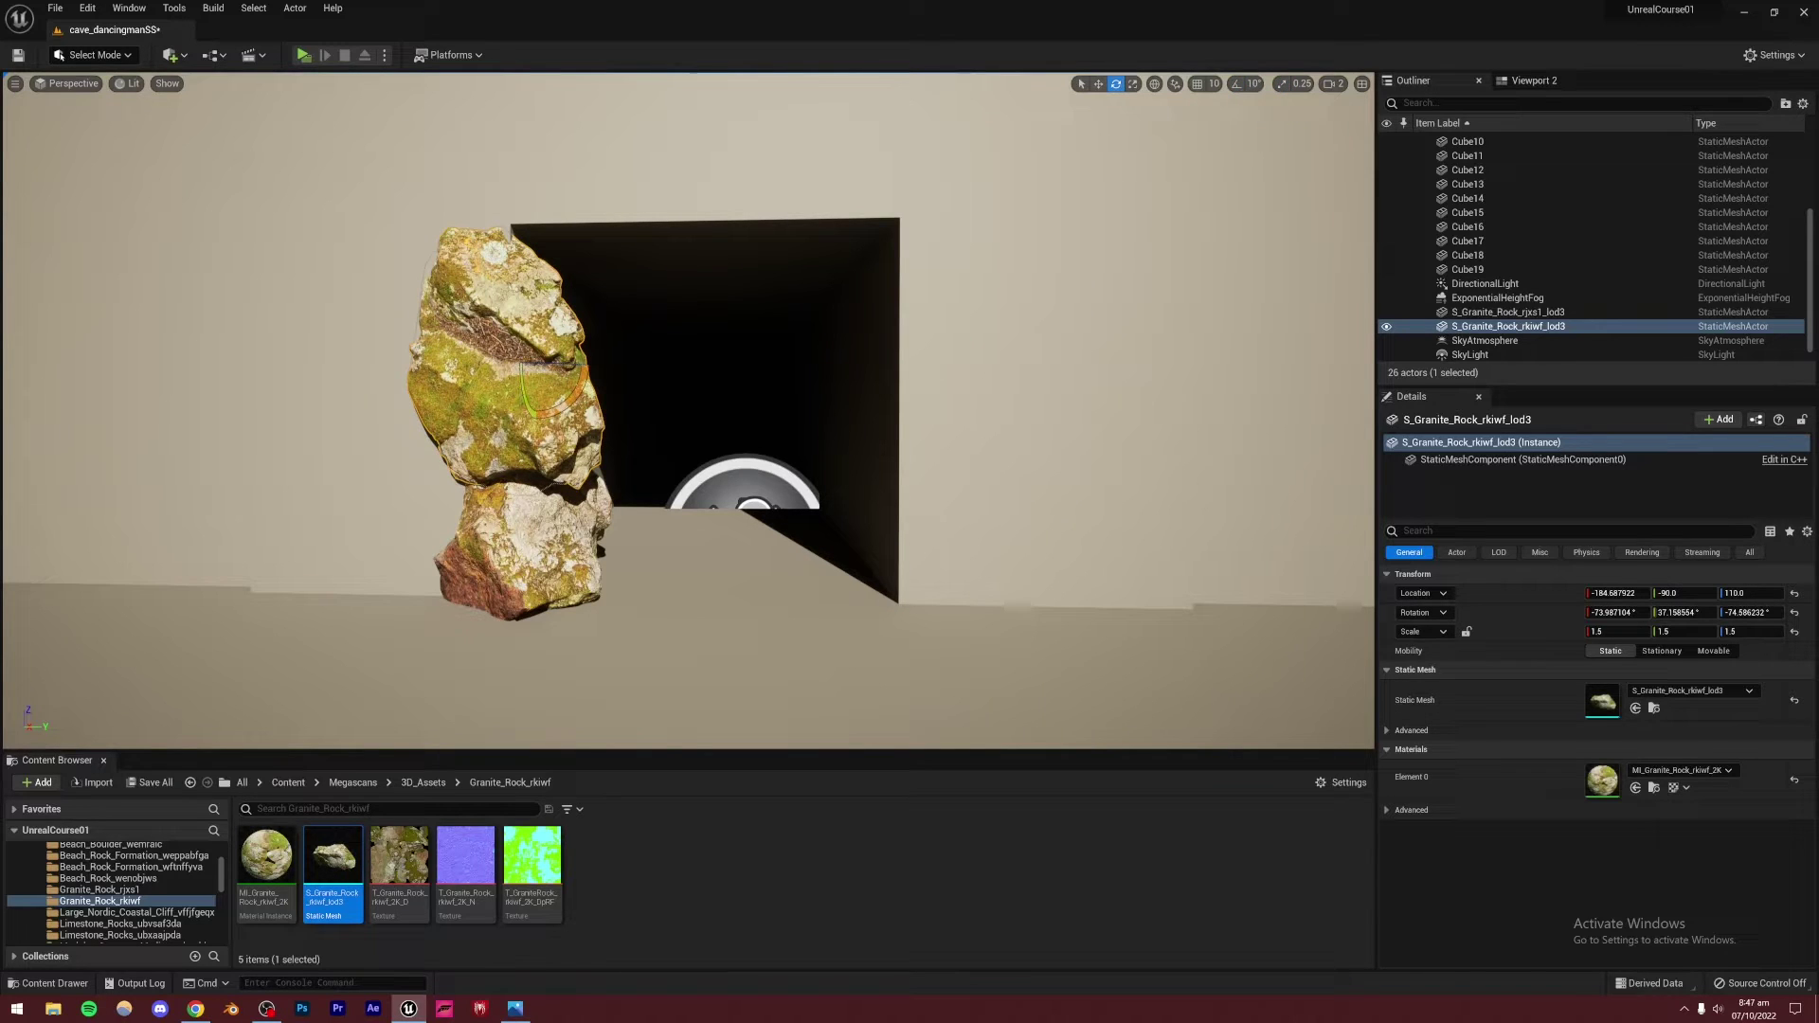
mouse_move(529, 367)
left_mouse_down()
mouse_move(564, 371)
mouse_move(533, 379)
left_mouse_up()
scroll(534, 378, "up", 1)
mouse_move(549, 379)
right_mouse_down()
mouse_move(521, 377)
mouse_move(550, 380)
right_mouse_up()
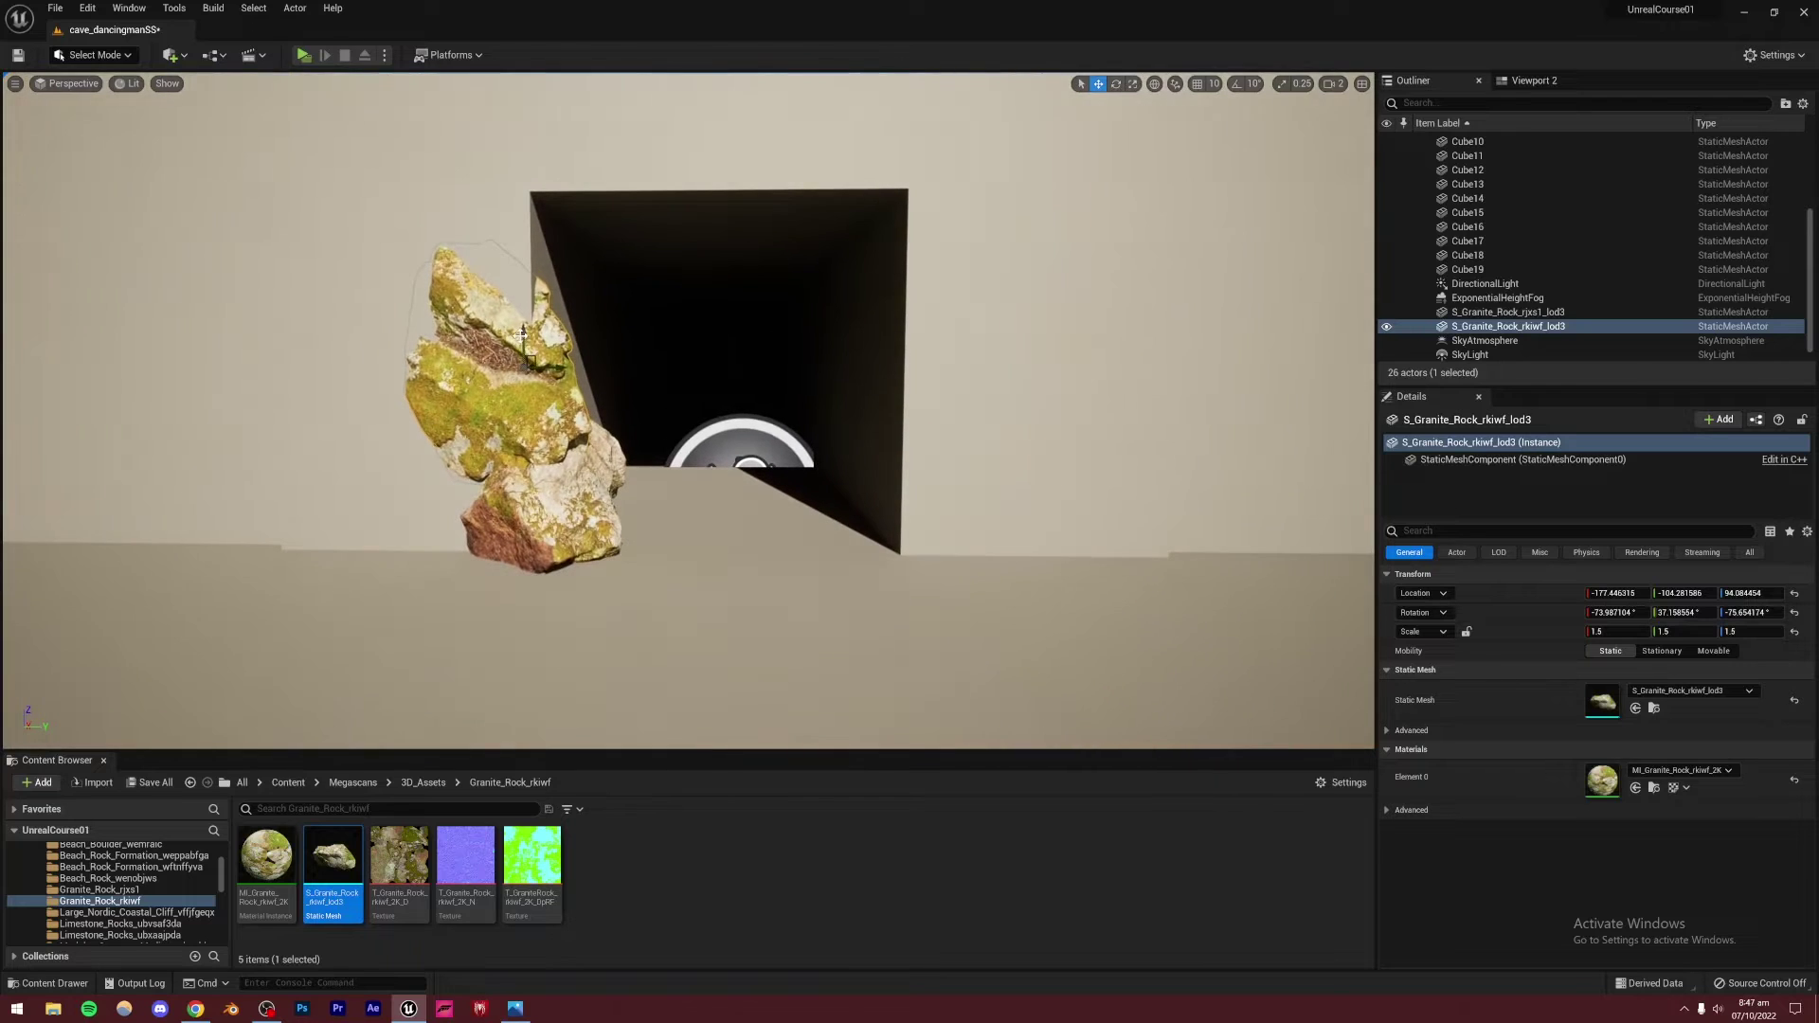
Duplicate the upper granite rock, rotate the copy and stack it on top of the column, checking the cave reference
left_click_drag(522, 341, 621, 458, "alt")
left_click(1115, 84)
left_click(516, 1010)
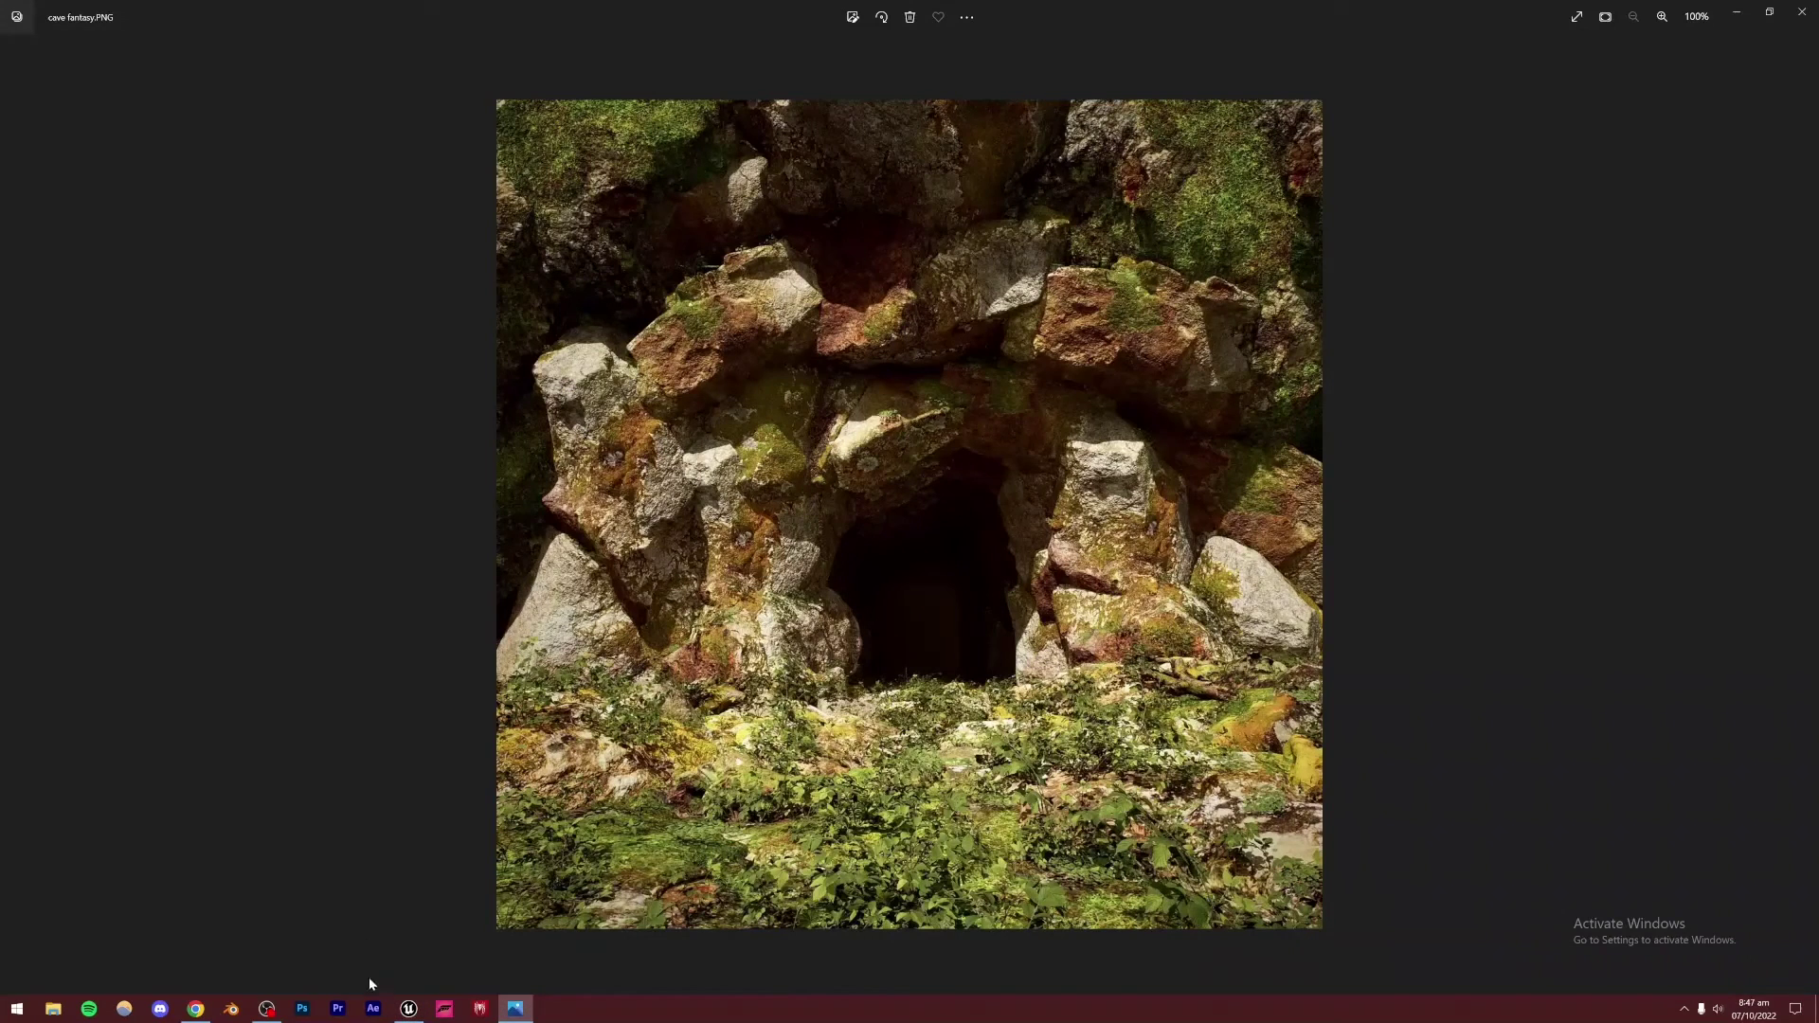
left_click(409, 1009)
left_click(575, 388)
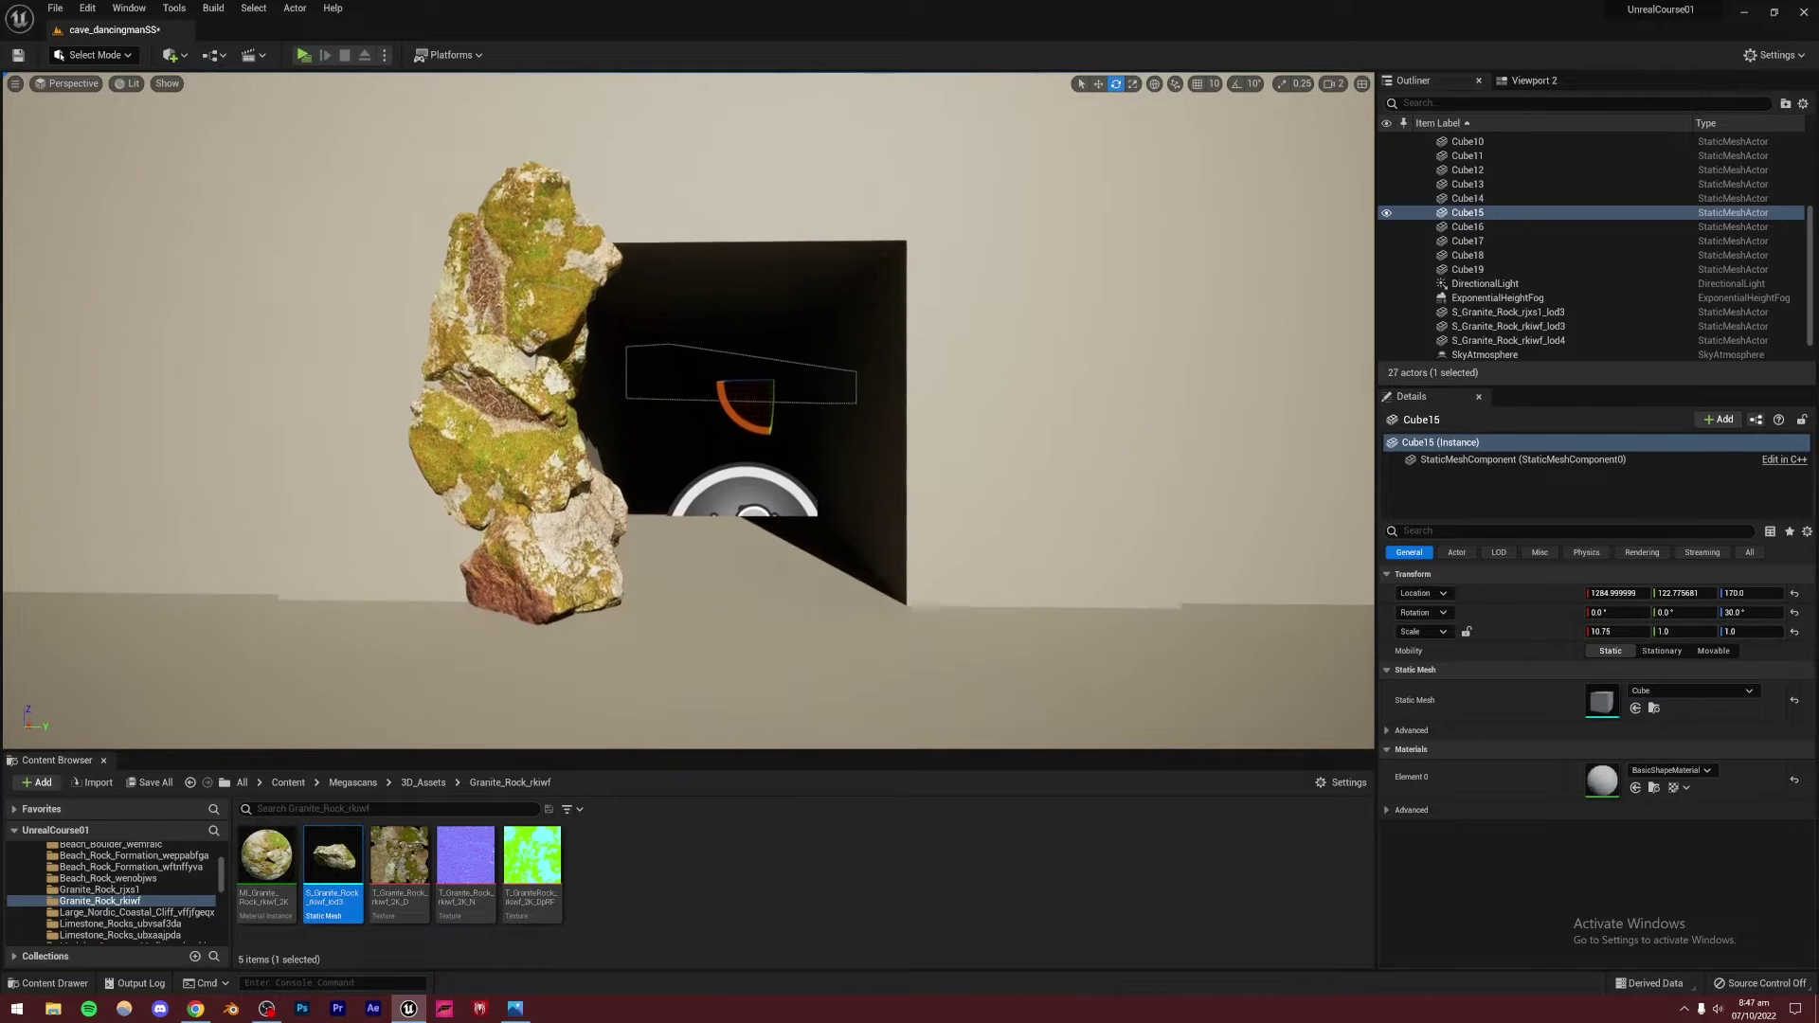
Add the Mossy_Rock_Cluster_rcsdo mesh at the foot of the left rock column and scale it uniformly to about 2.08
left_click(563, 530)
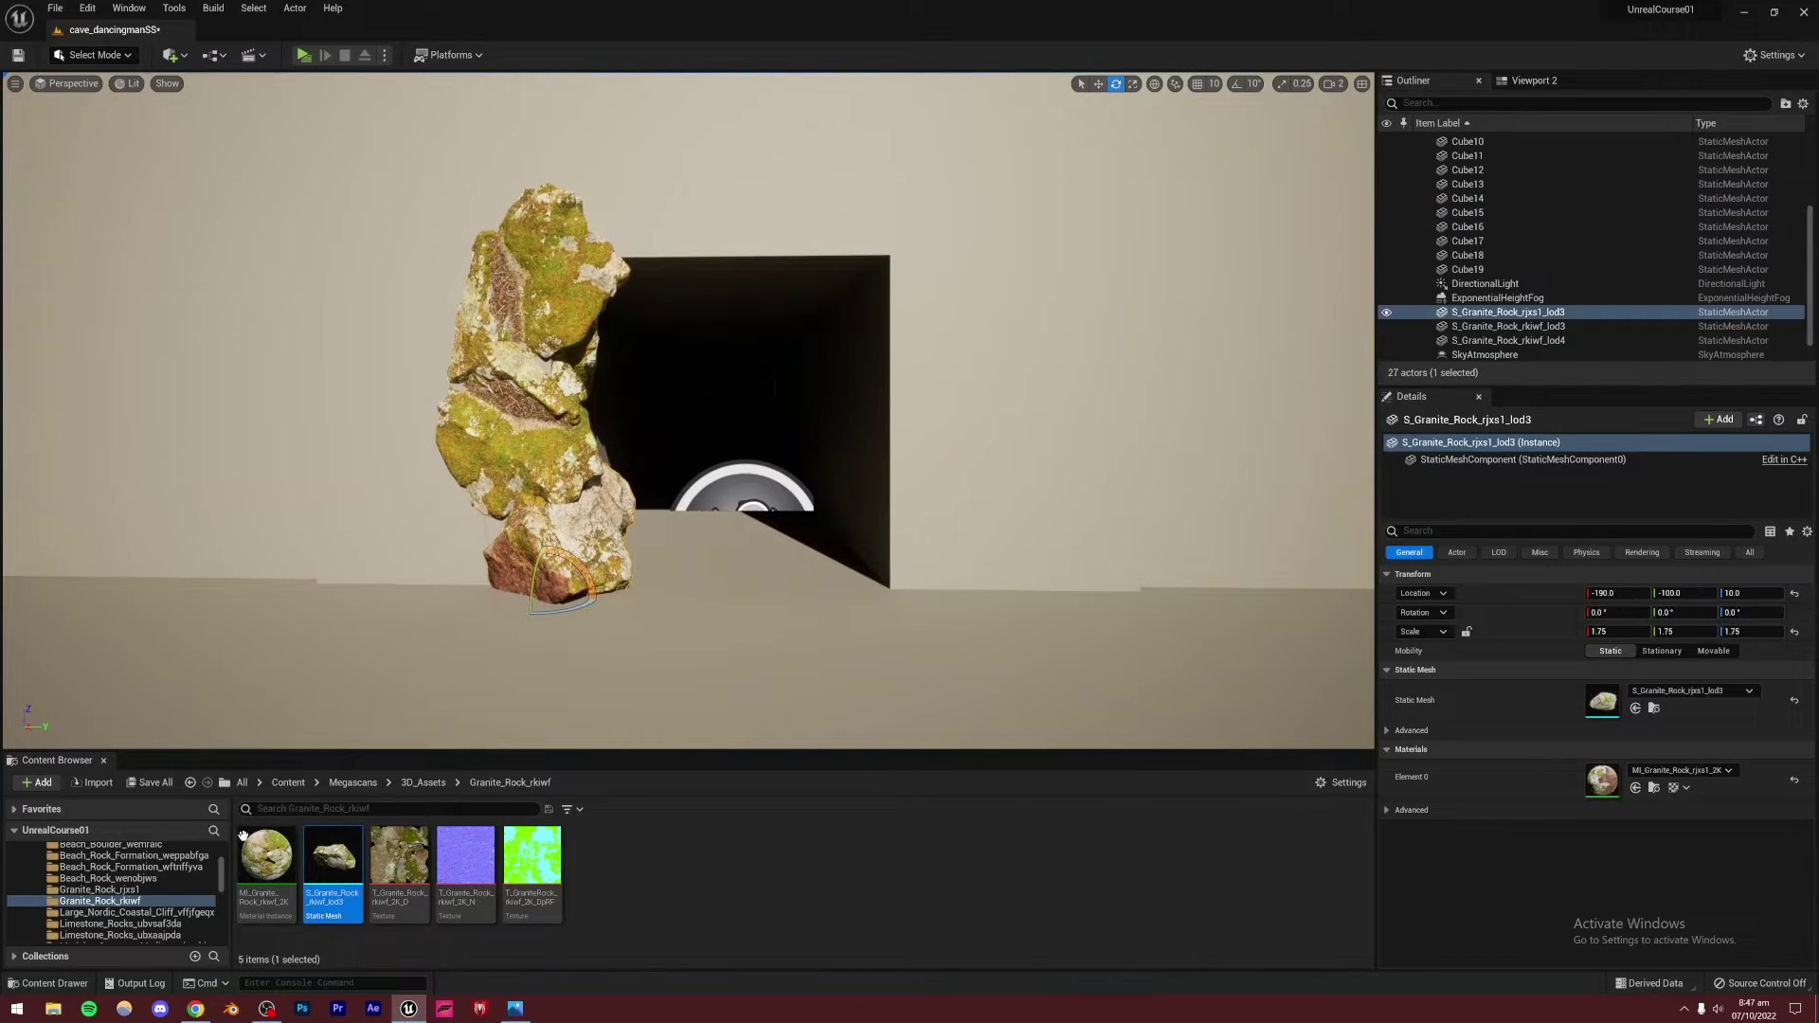
left_click(107, 923)
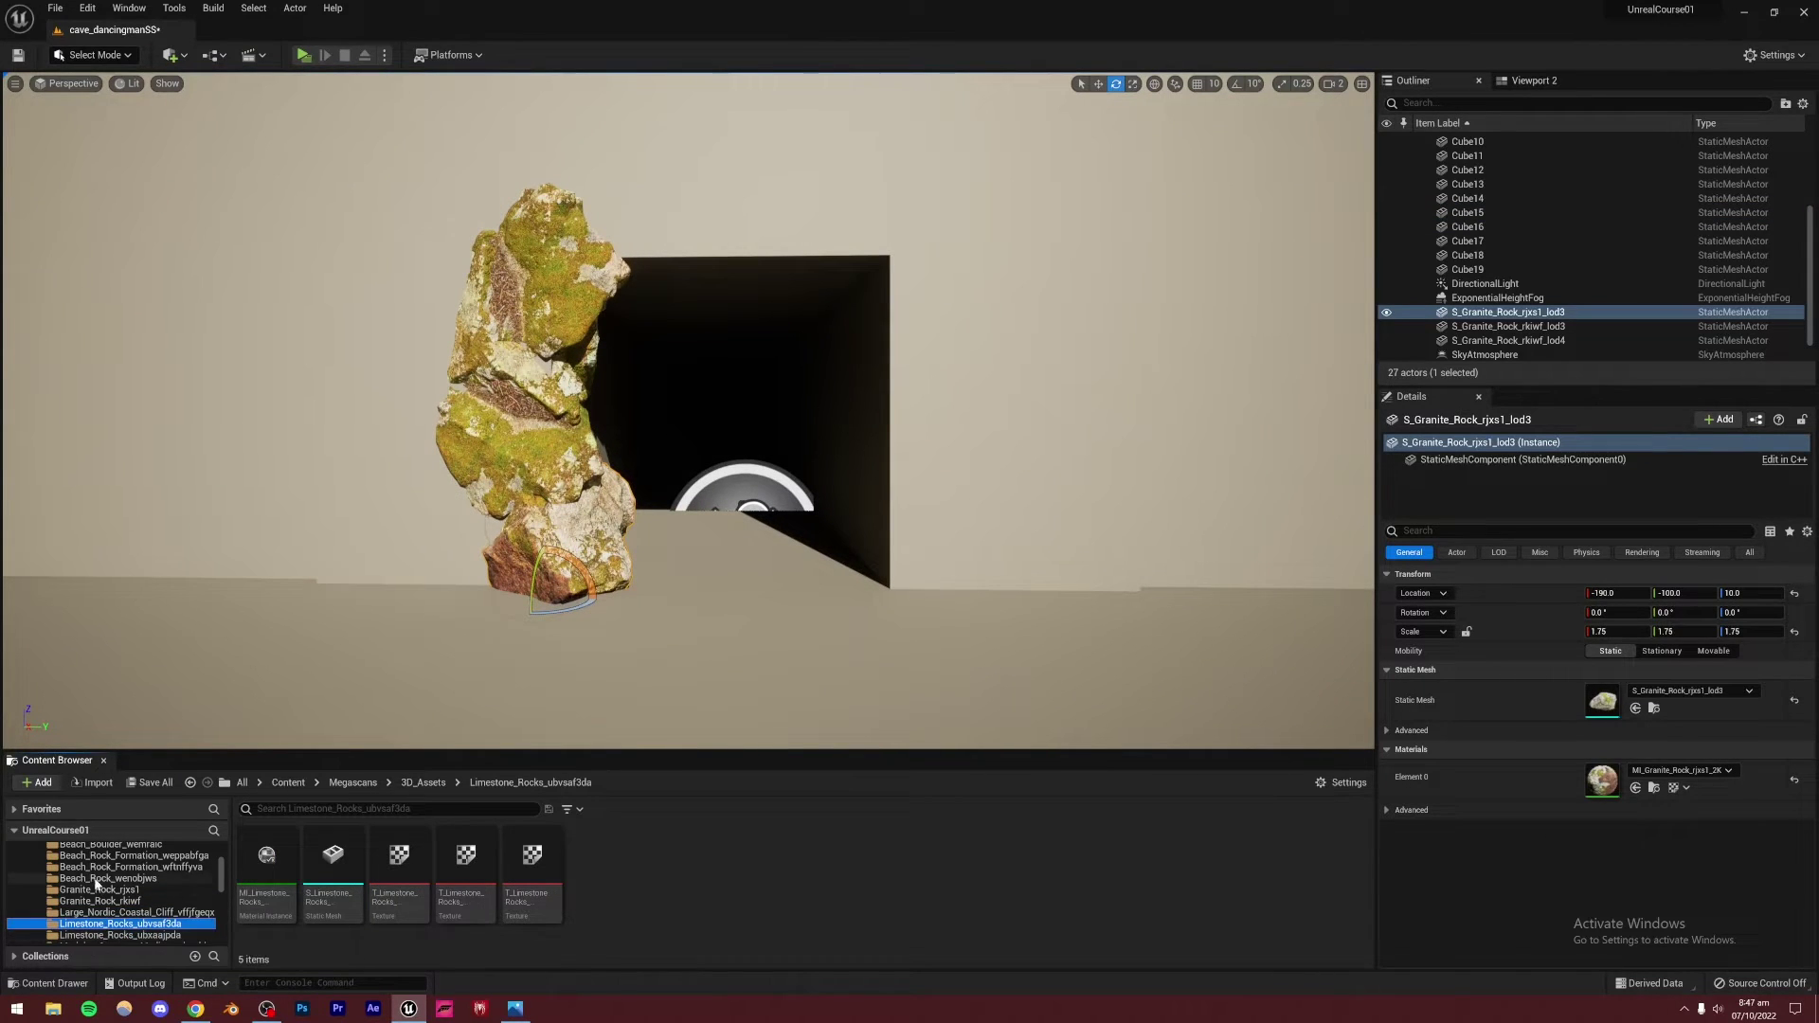
scroll(96, 884, "down", 2)
left_click(96, 891)
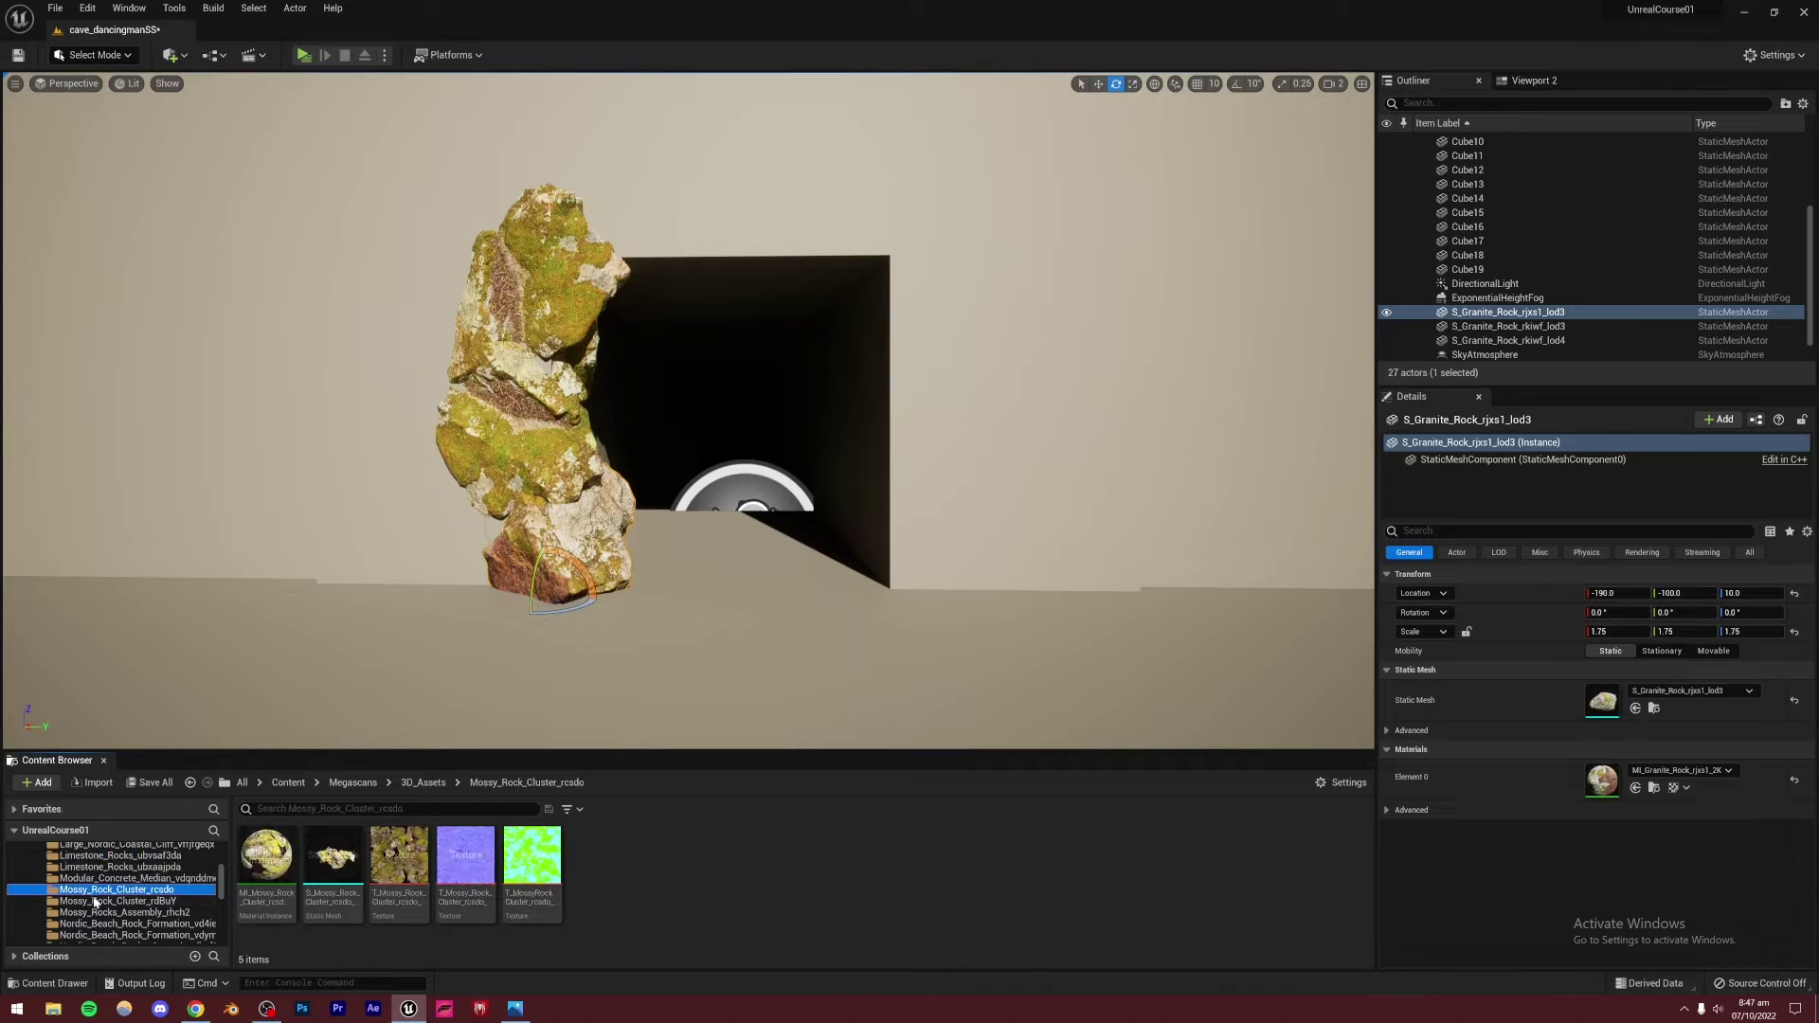
left_click_drag(333, 858, 563, 567)
left_click(1133, 83)
left_click(1098, 84)
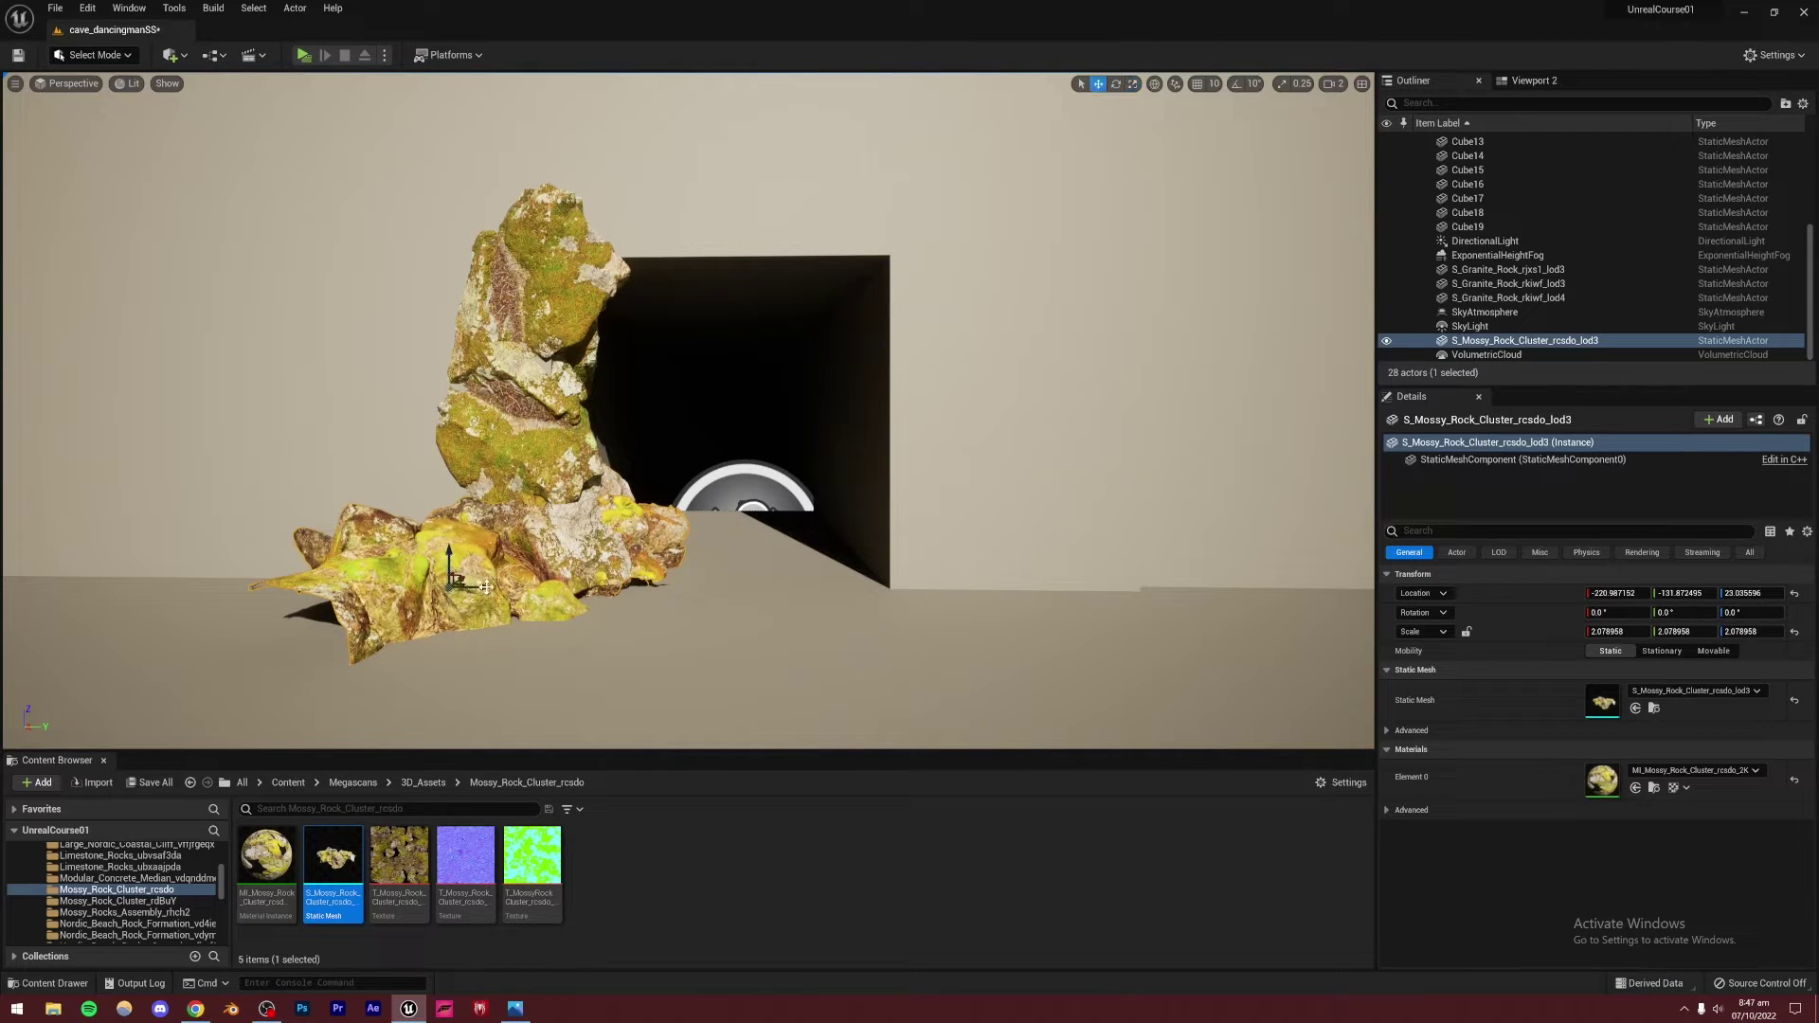
Turn the mossy cluster to about 42° around Z and slide it away from the opening to about Y -155, Z 19
left_click(1116, 83)
left_click_drag(470, 598, 425, 583)
key("w")
Add the Mossy_Rock_Cluster_rdBuY mesh, rotate it upright and rest it on the lower mossy cluster at about -194, -168, 68
left_click(129, 901)
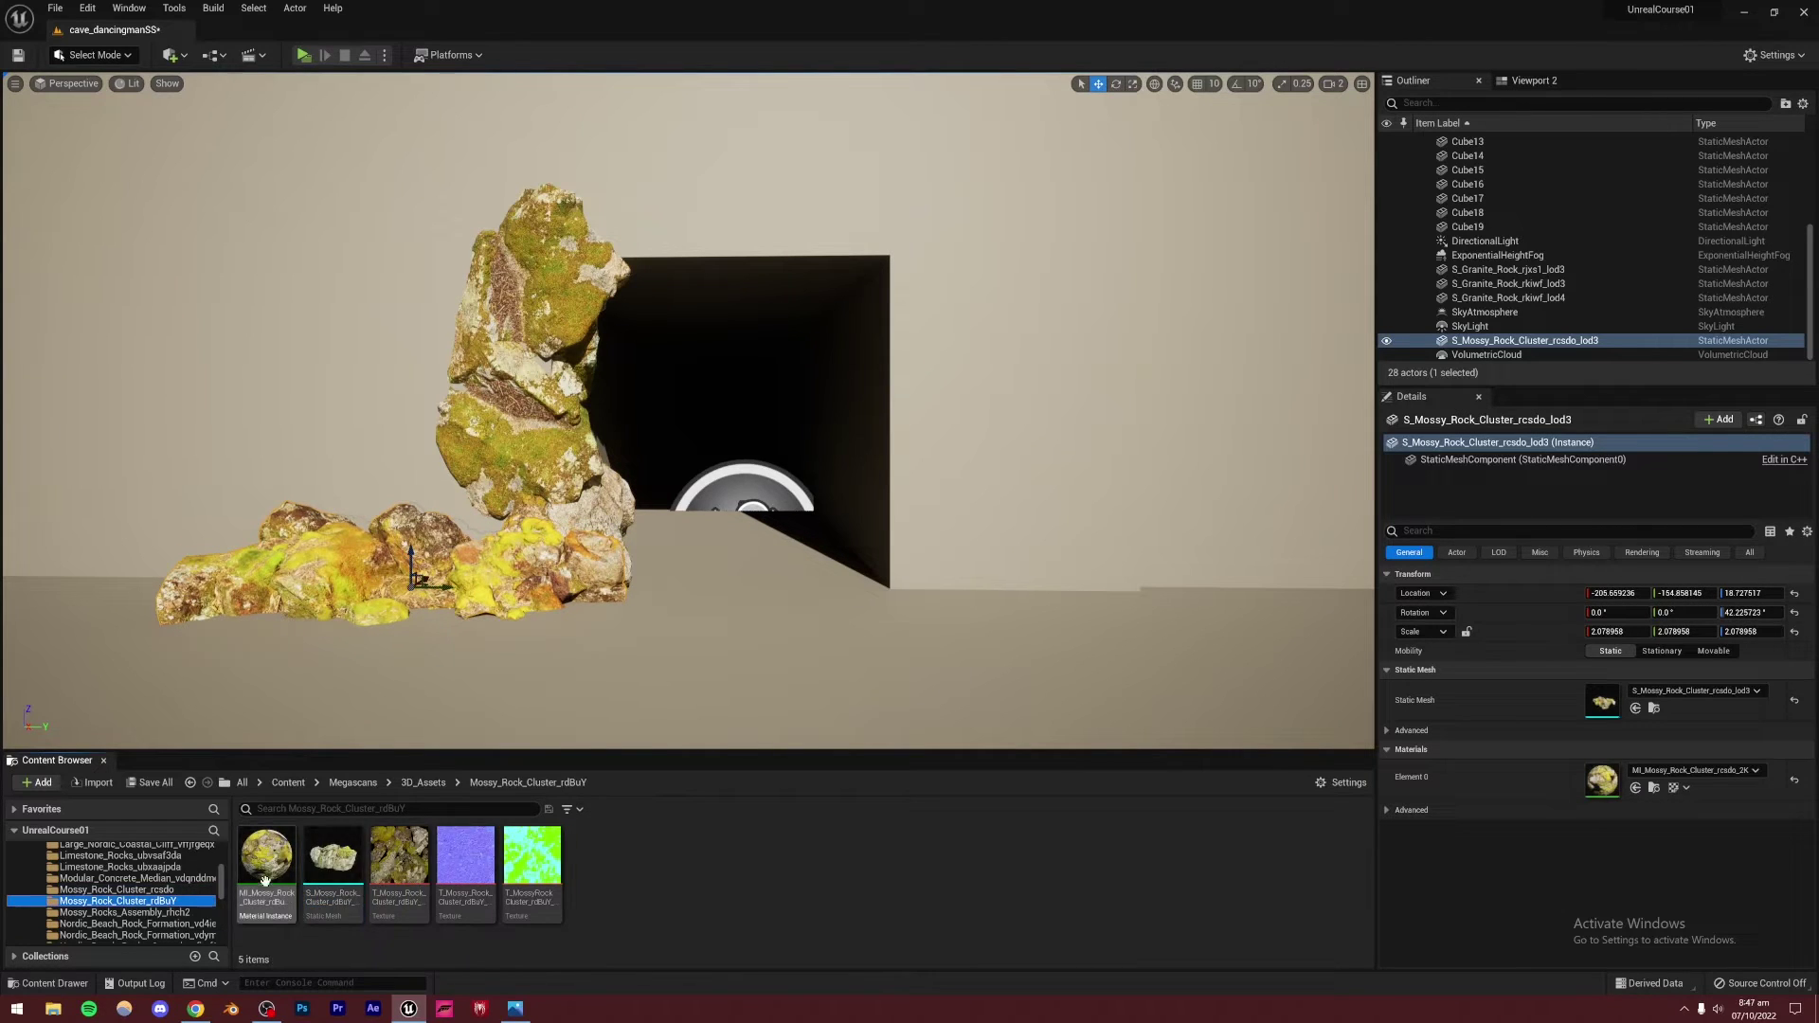
left_click_drag(332, 856, 516, 437)
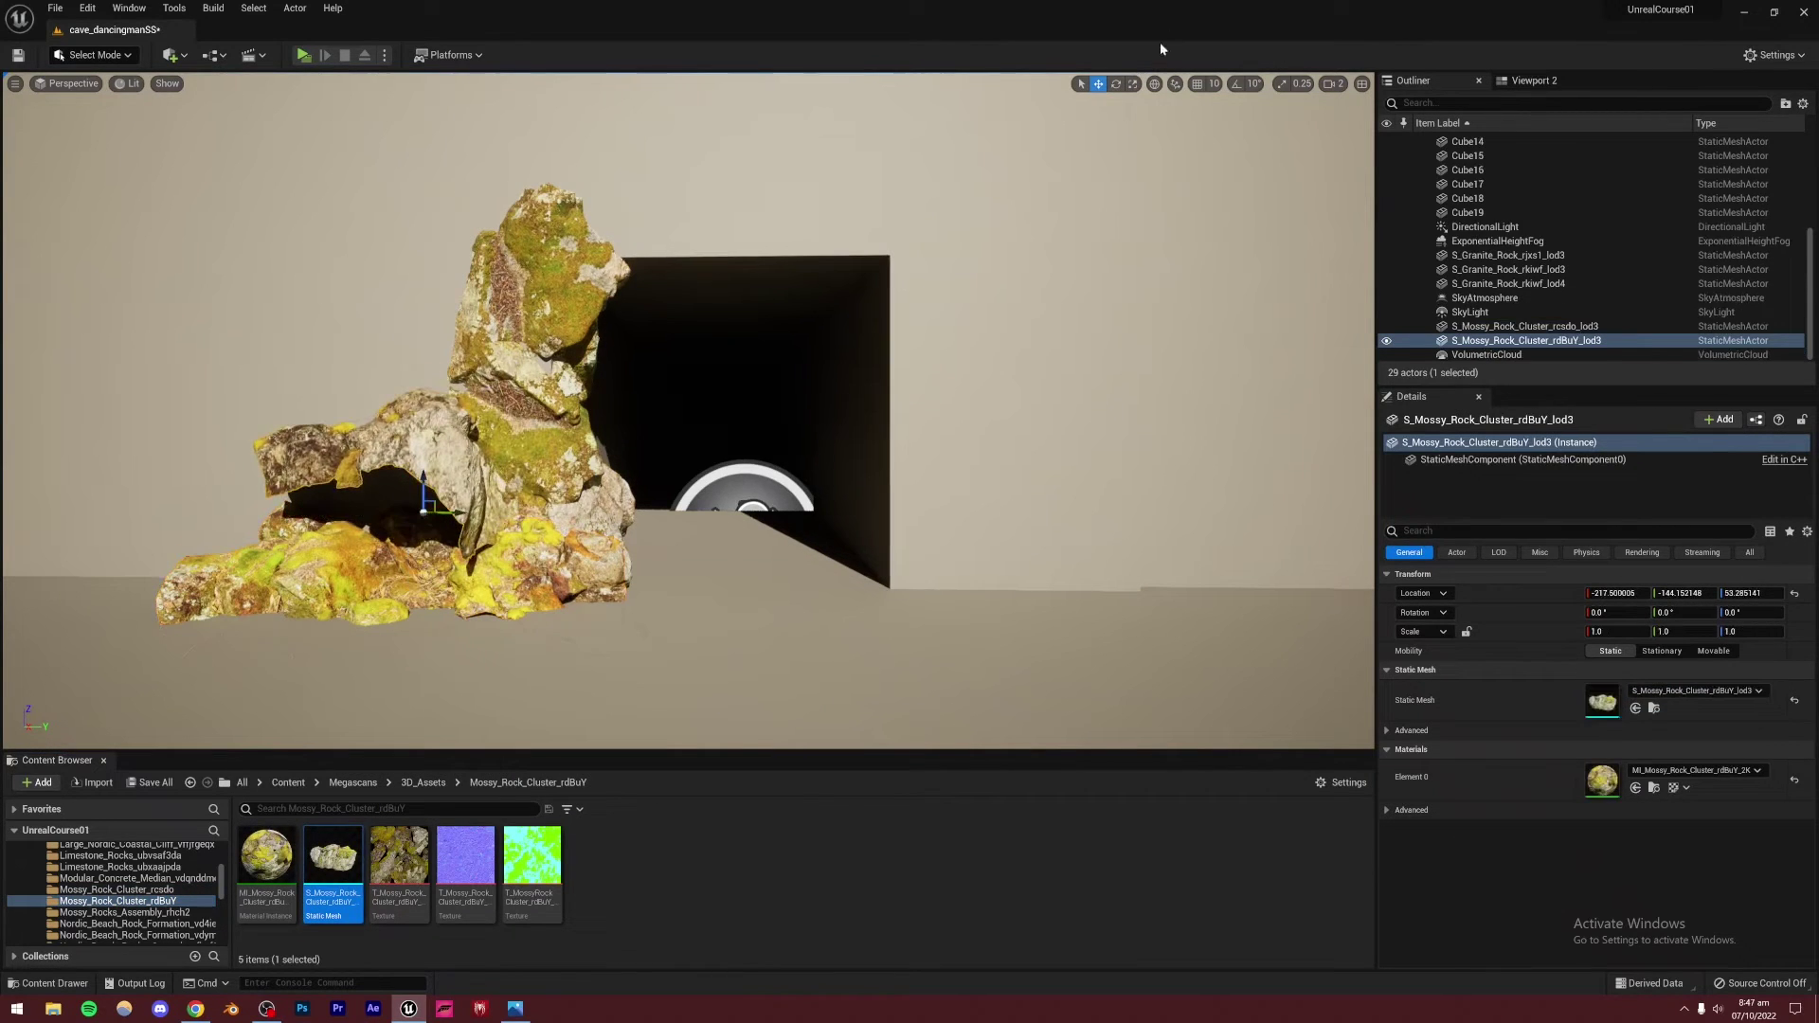
left_click(1116, 84)
left_click_drag(445, 516, 395, 546)
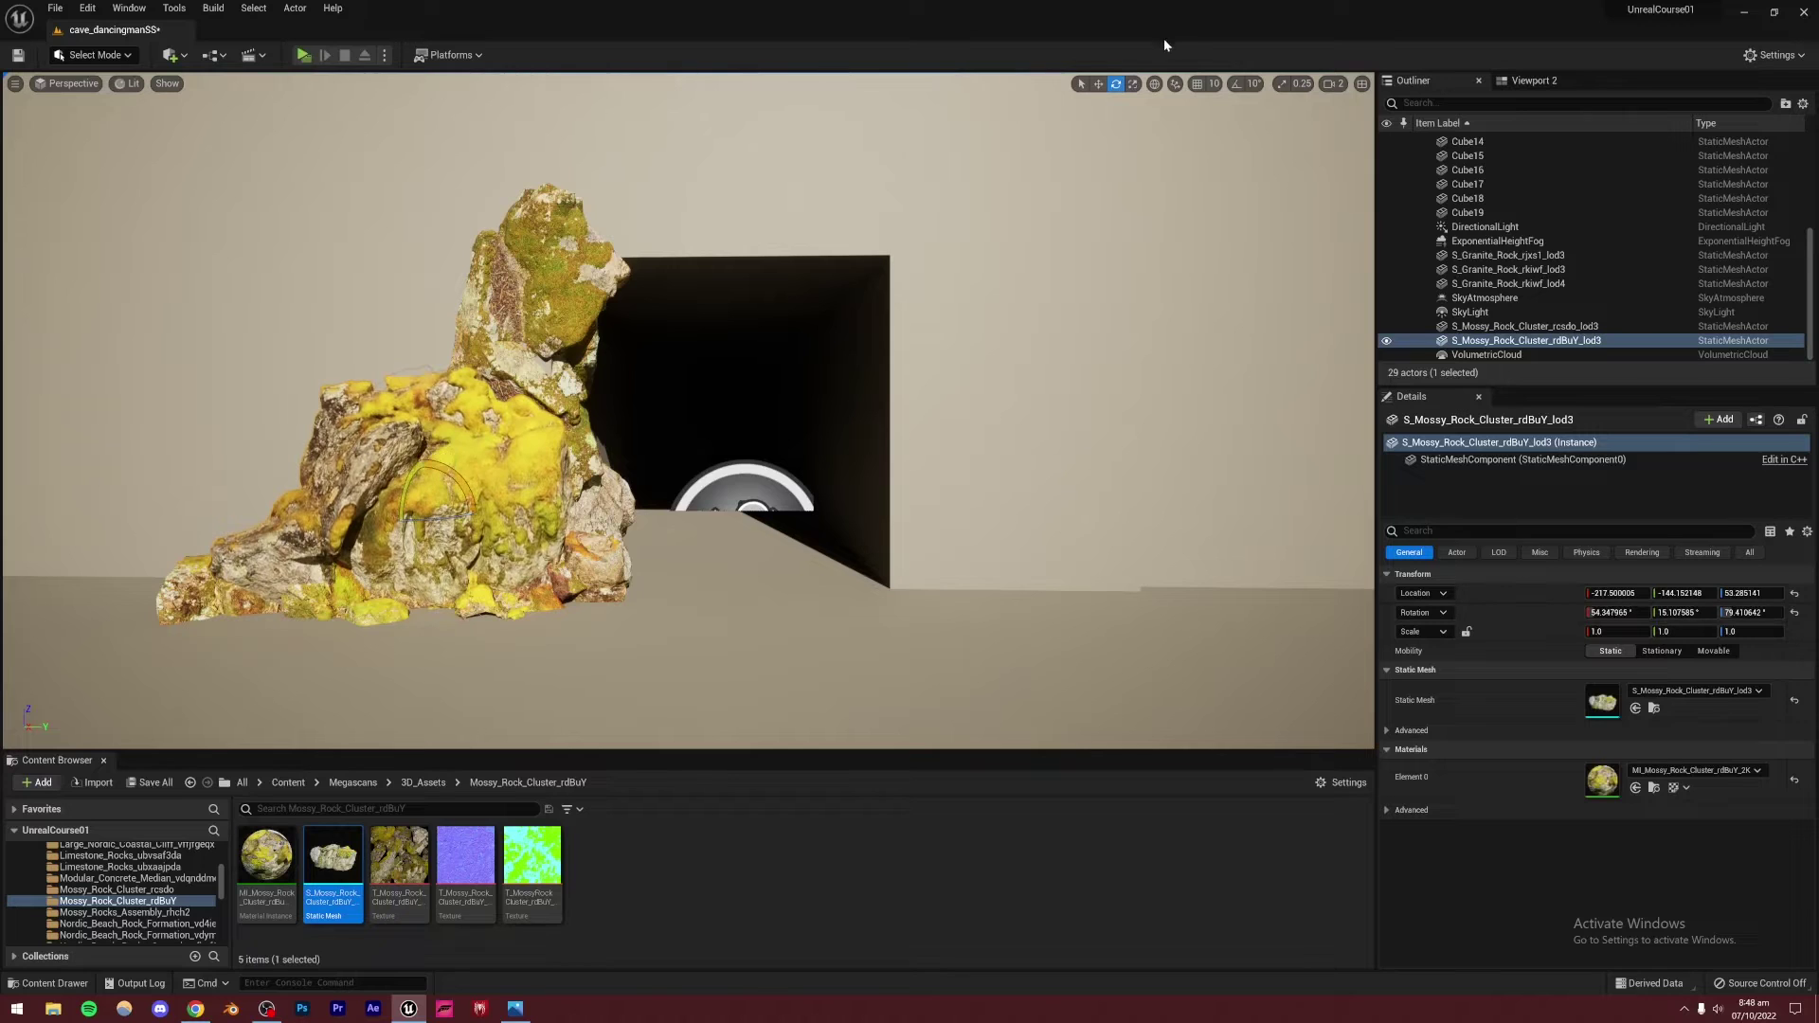
left_click(1098, 83)
left_click_drag(432, 504, 409, 463)
right_click_drag(668, 655, 676, 656)
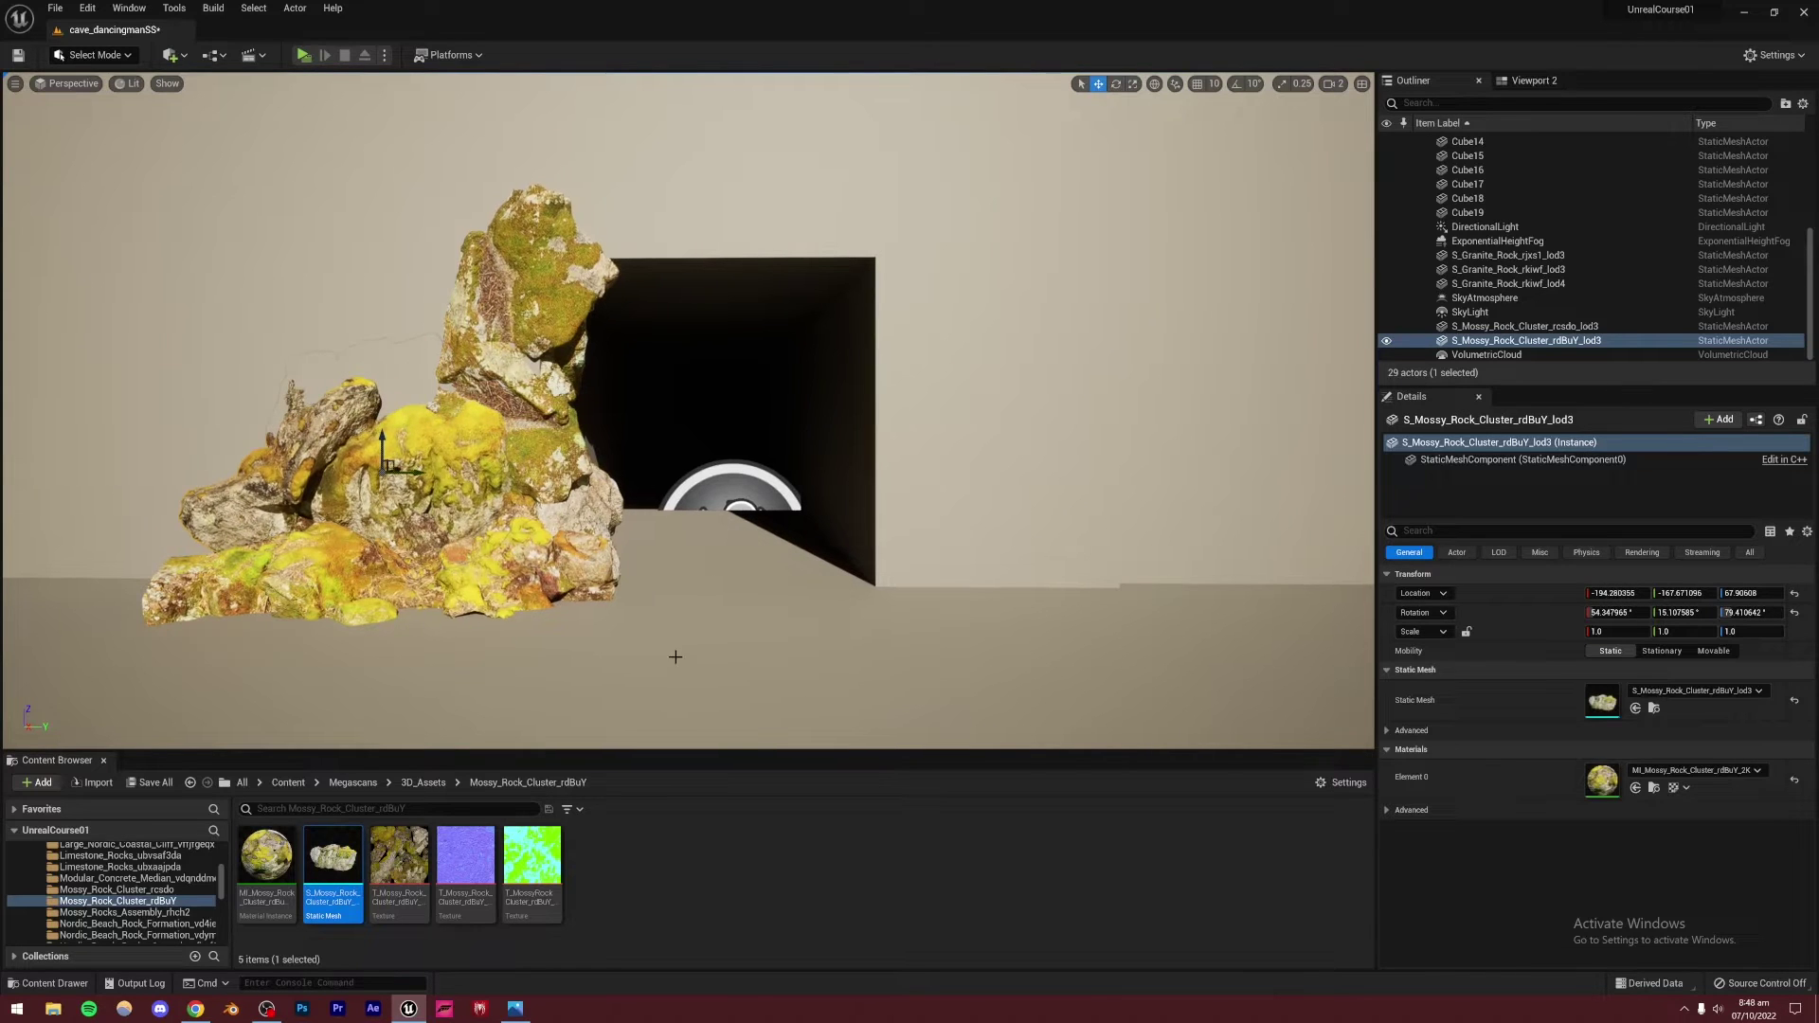
Duplicate the two upper granite rocks and the lower mossy cluster together, rotating the copies toward the opening's right side
left_click(545, 313)
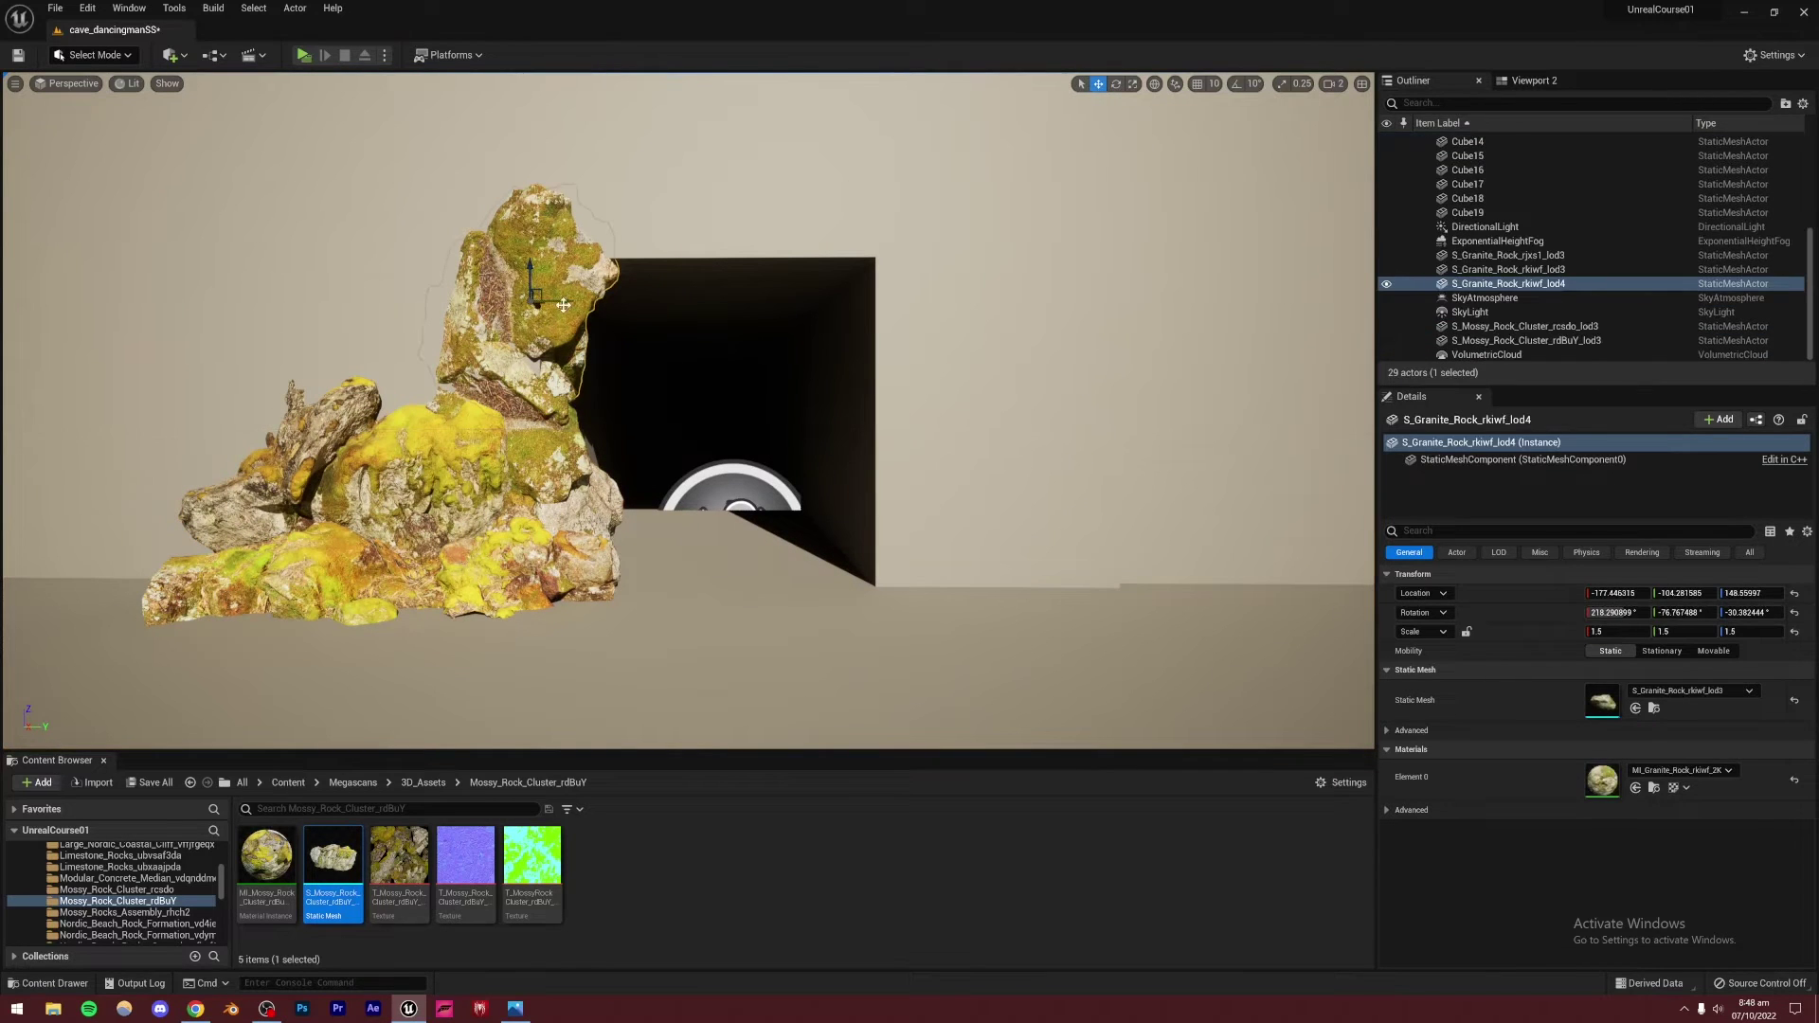
left_click(546, 480, "shift")
left_click(559, 551, "shift")
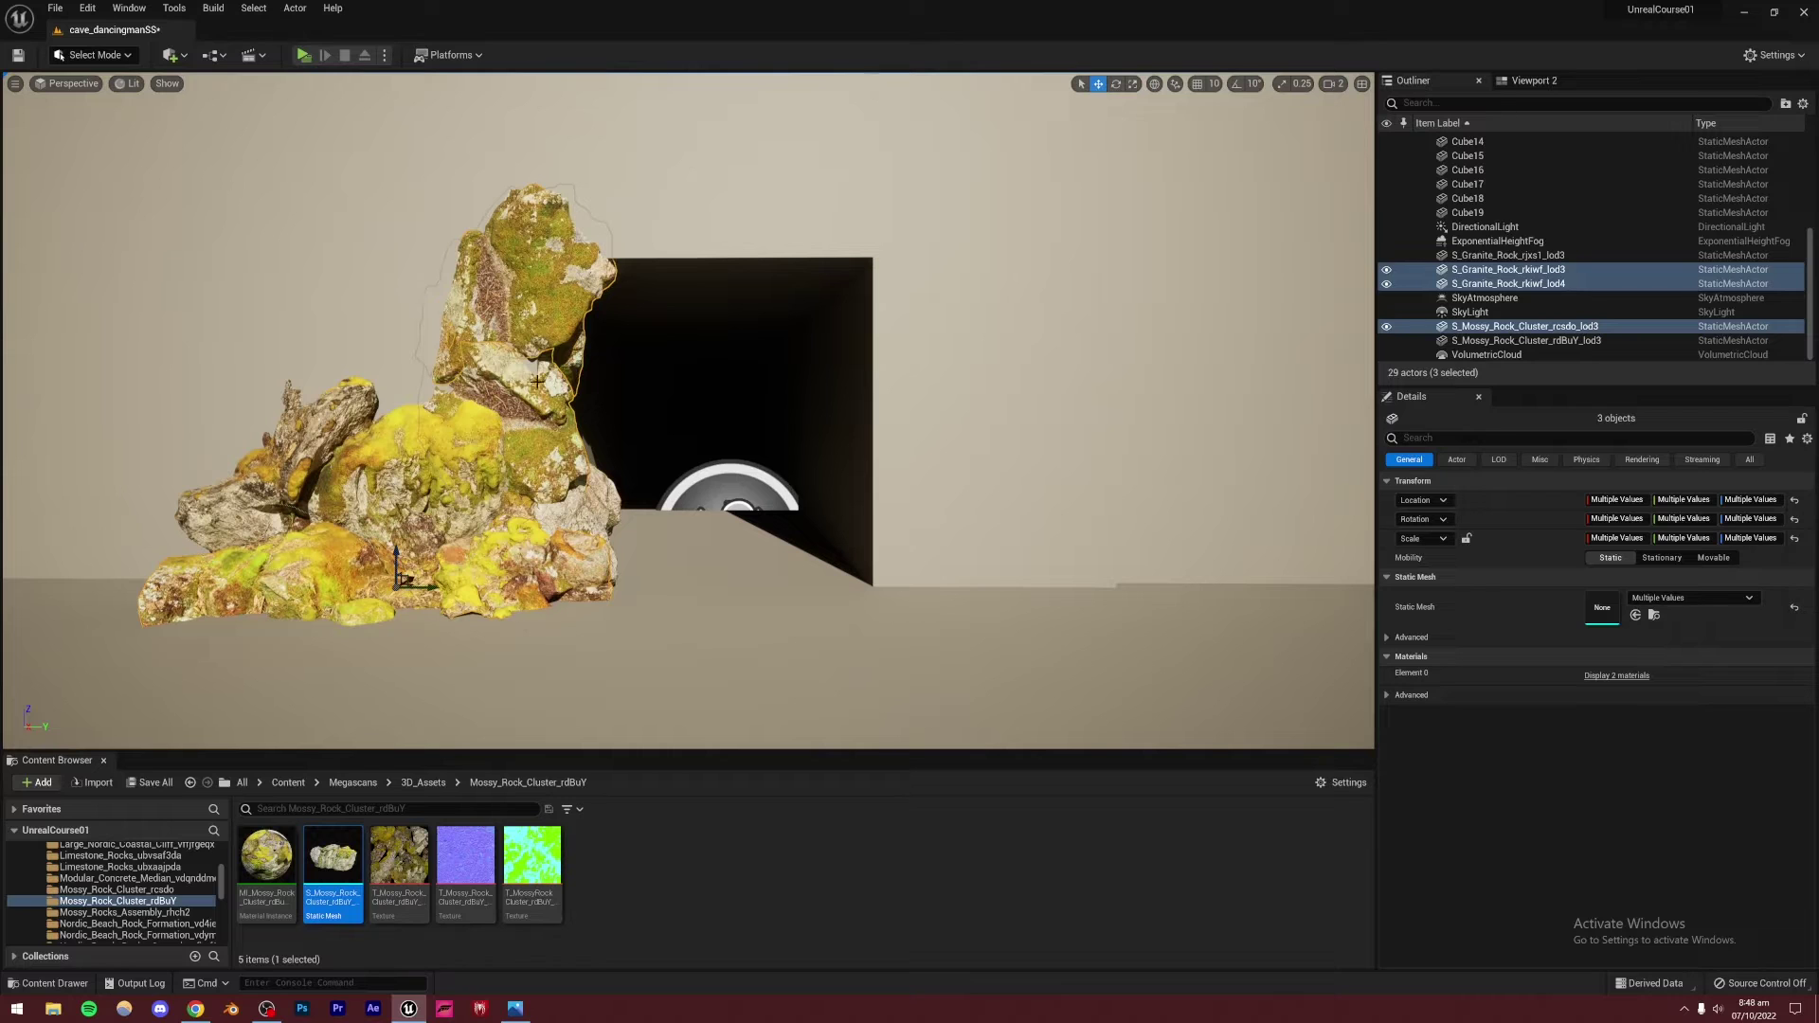
left_click_drag(414, 591, 1042, 130, "alt")
left_click(1115, 83)
left_click(1098, 84)
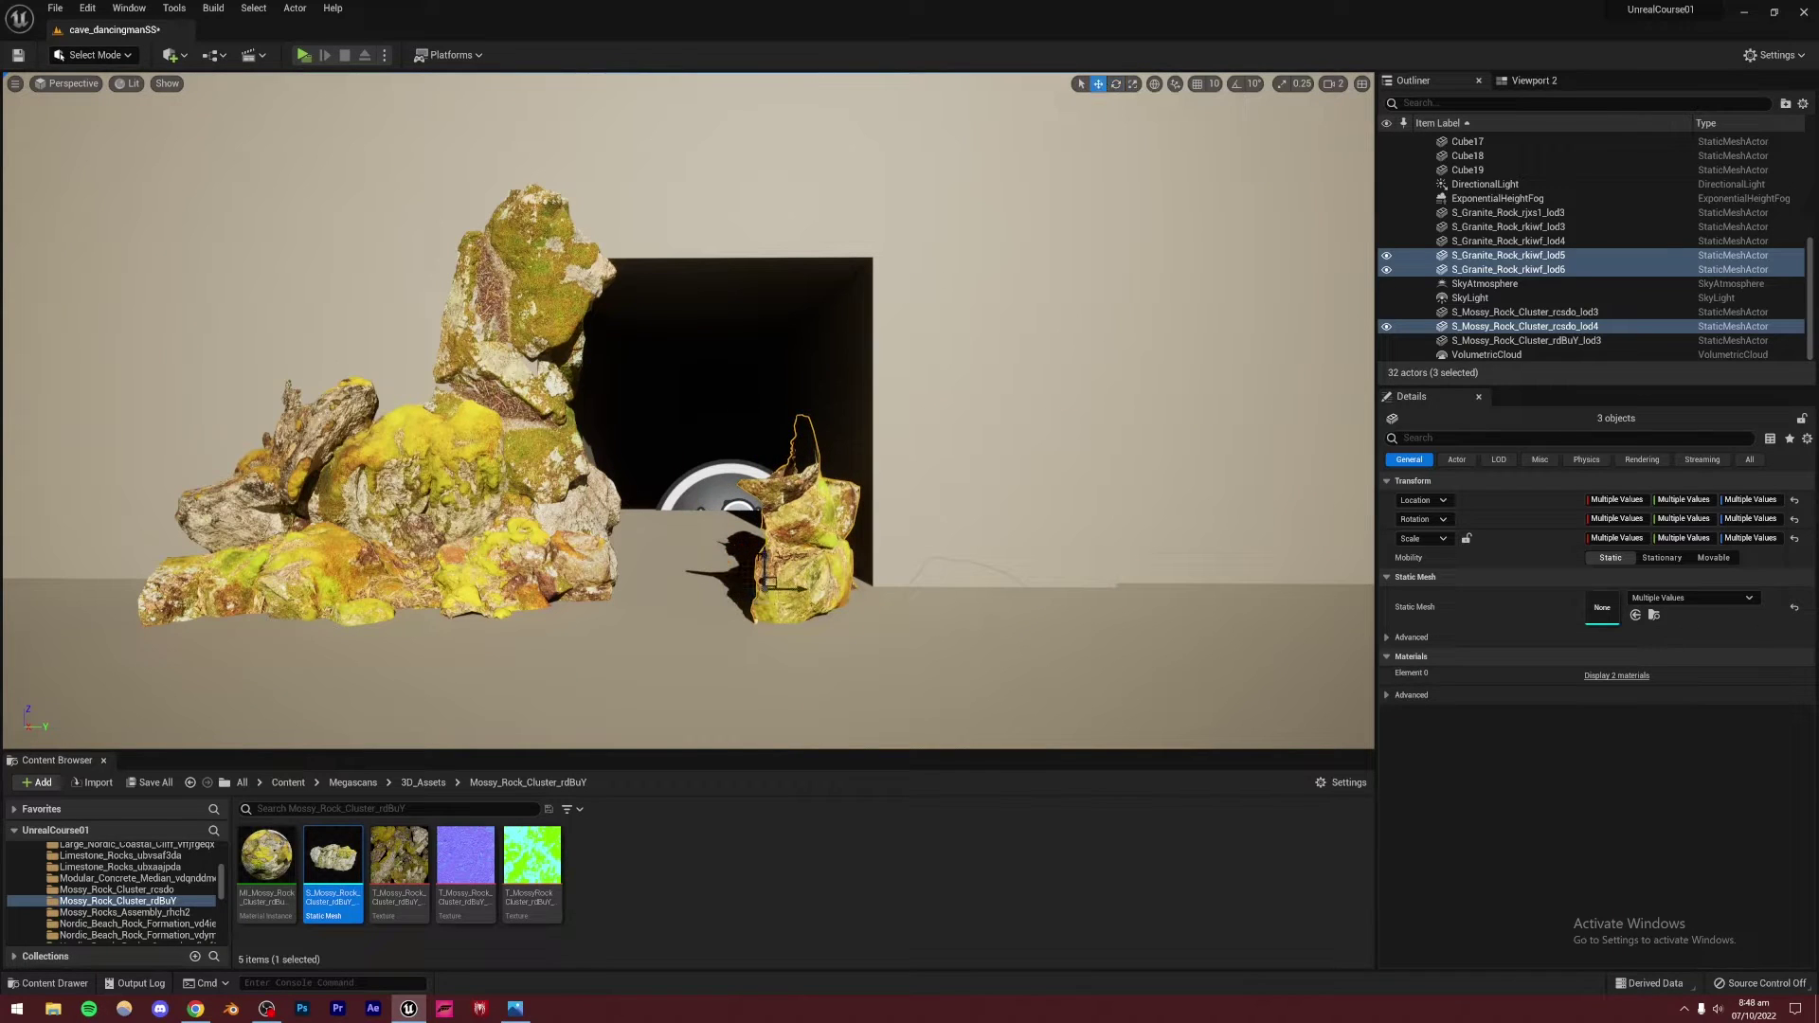
key("ctrl+z")
mouse_move(764, 365)
left_mouse_down()
mouse_move(764, 319)
mouse_move(765, 374)
left_mouse_up()
Try rotating the copied mossy cluster that stands in the opening, and delete it
left_click(821, 357)
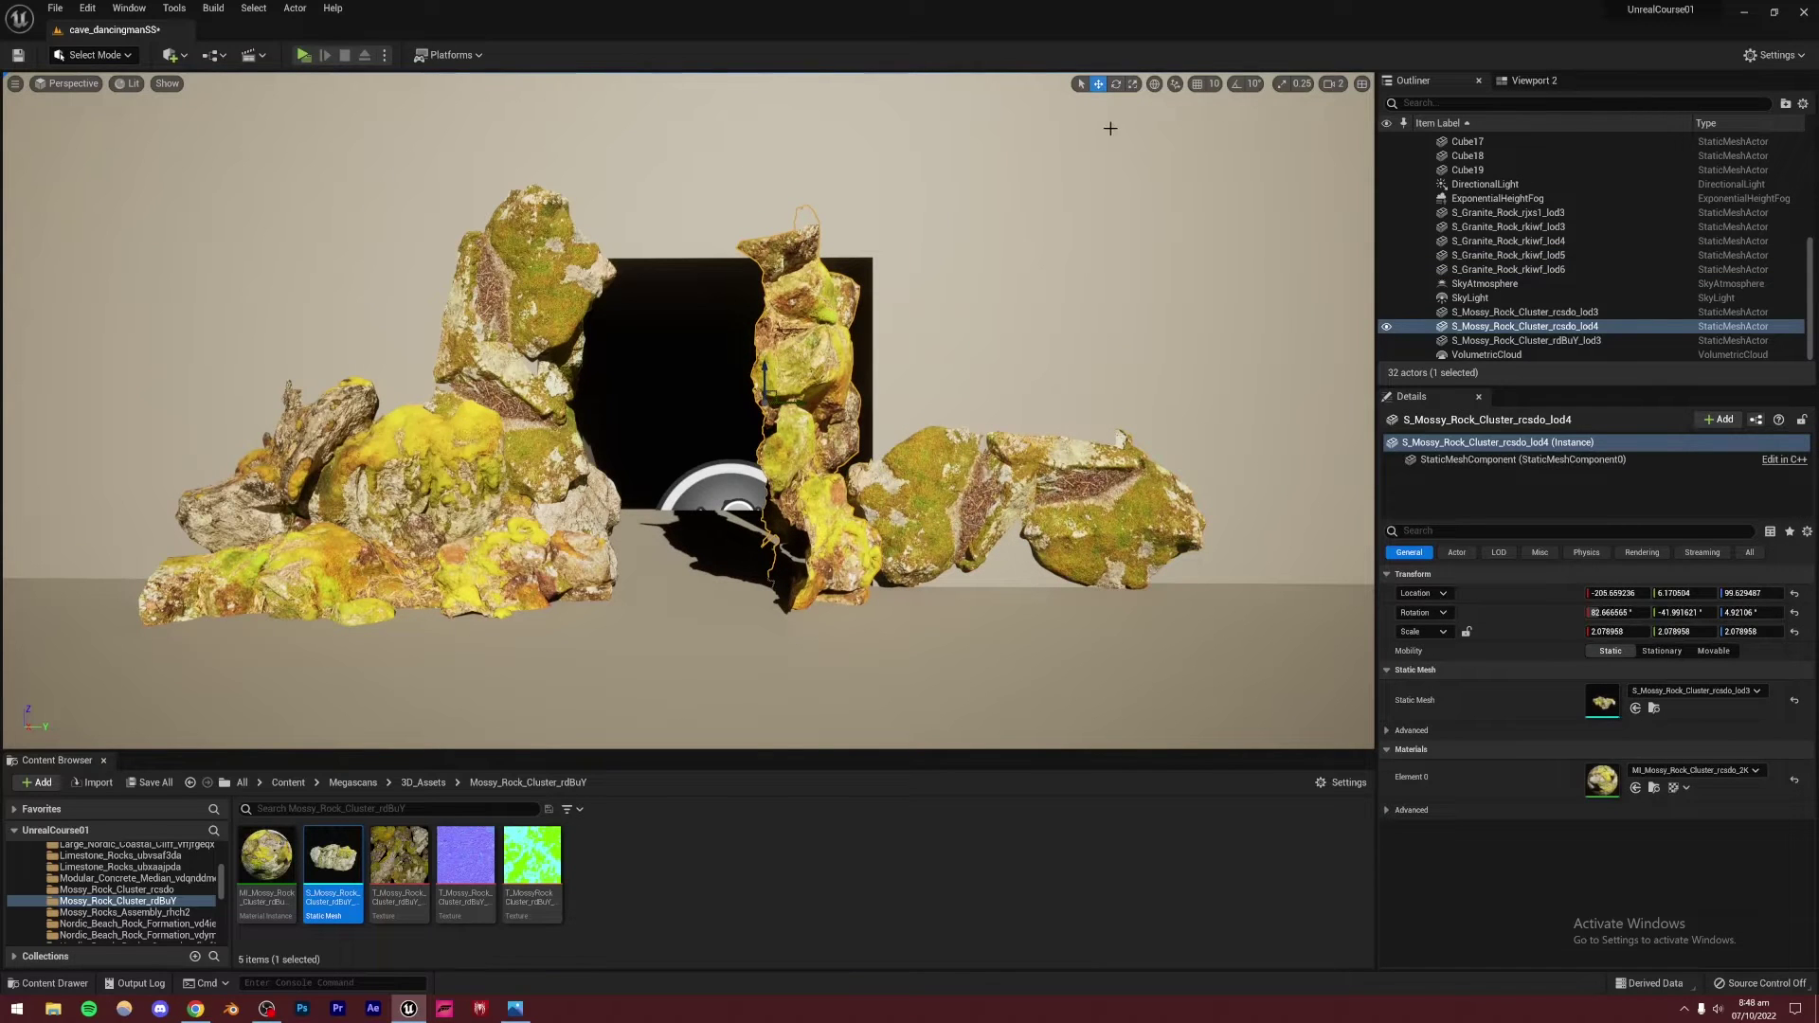
left_click(1116, 83)
left_click_drag(749, 403, 1158, 392)
left_click(1098, 84)
key("Delete")
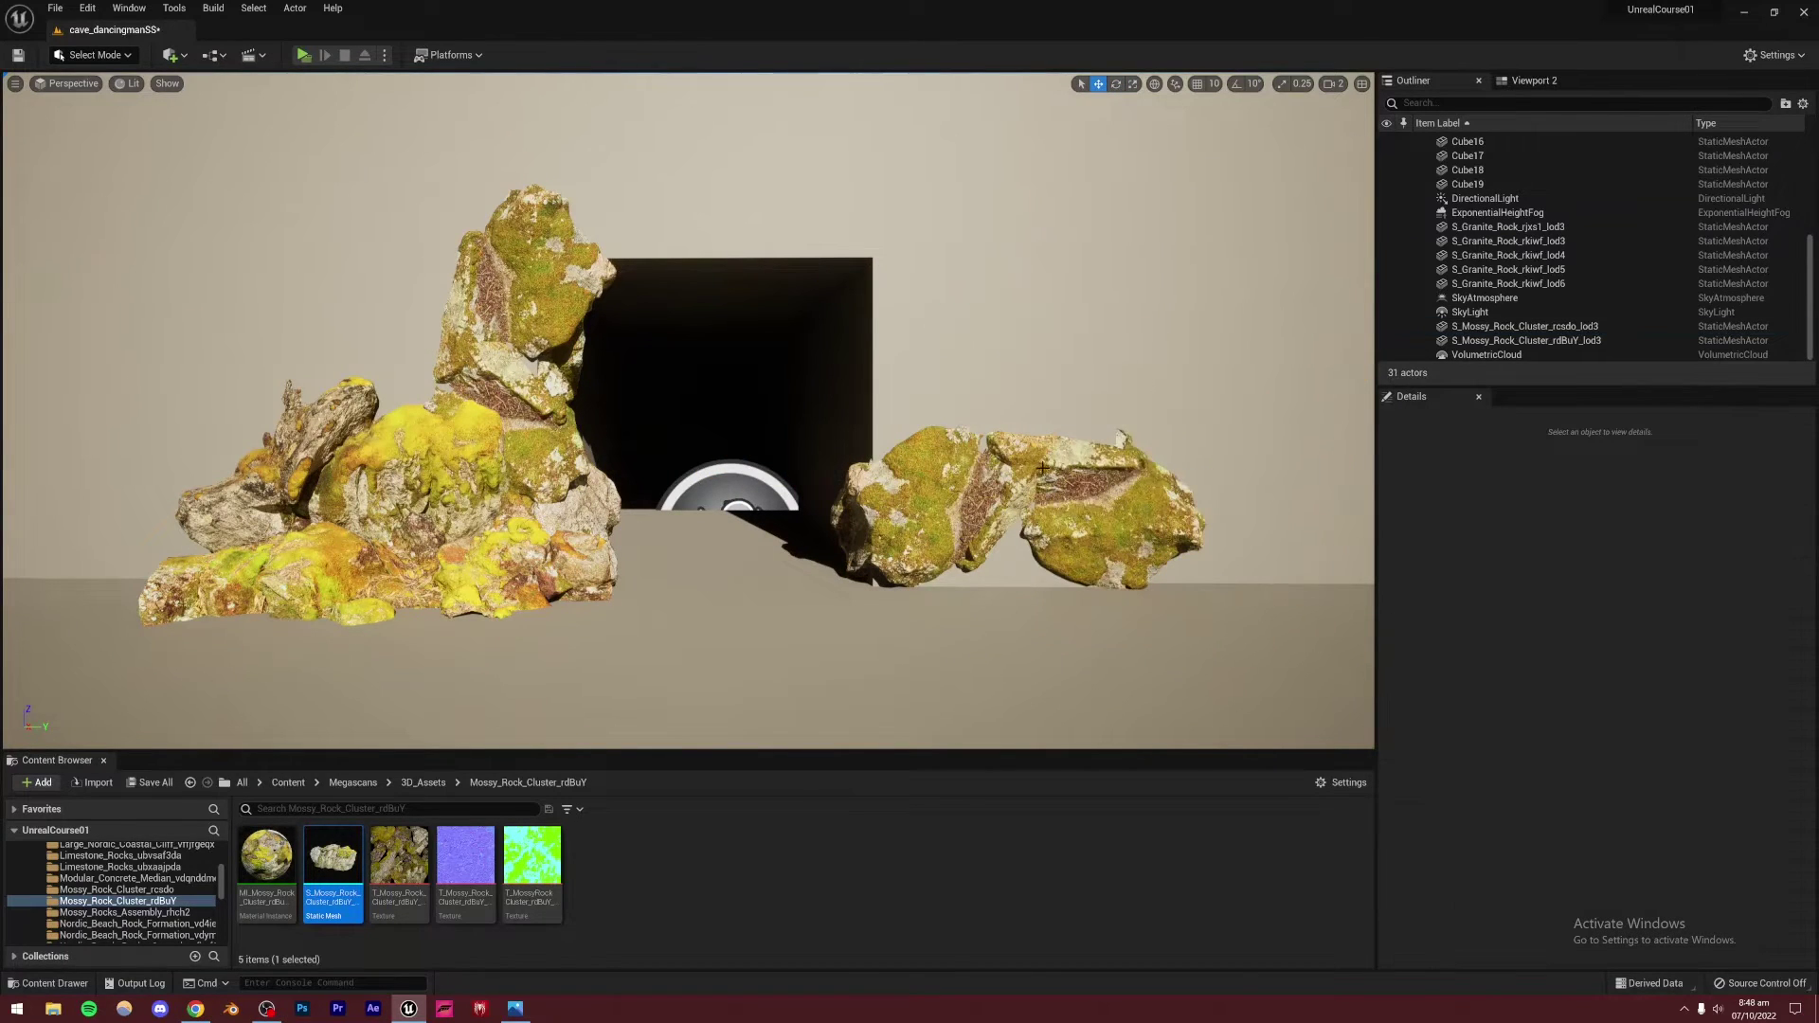
Rotate the two copied granite rocks together until they stack upright and move them against the opening's right edge
left_click_drag(939, 504, 936, 504)
left_click(936, 506)
left_click(1093, 512, "shift")
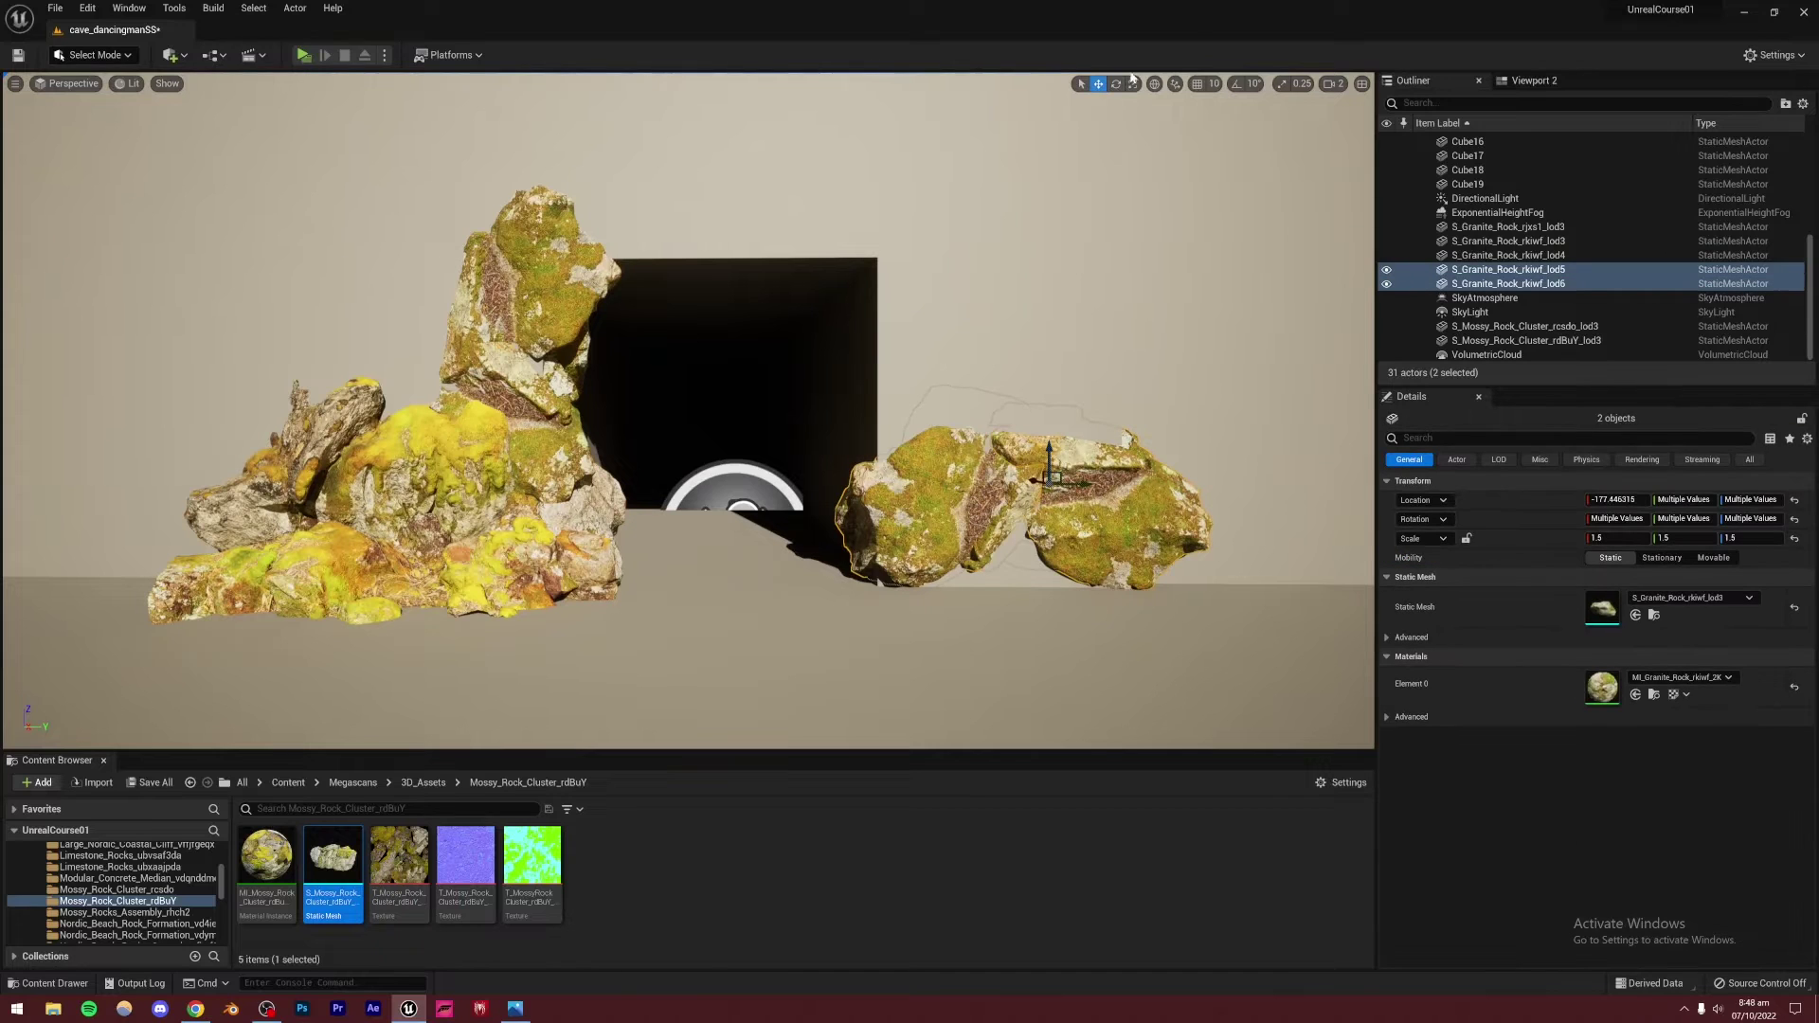
left_click(1116, 84)
left_click_drag(1012, 460, 1355, 6)
left_click(1098, 84)
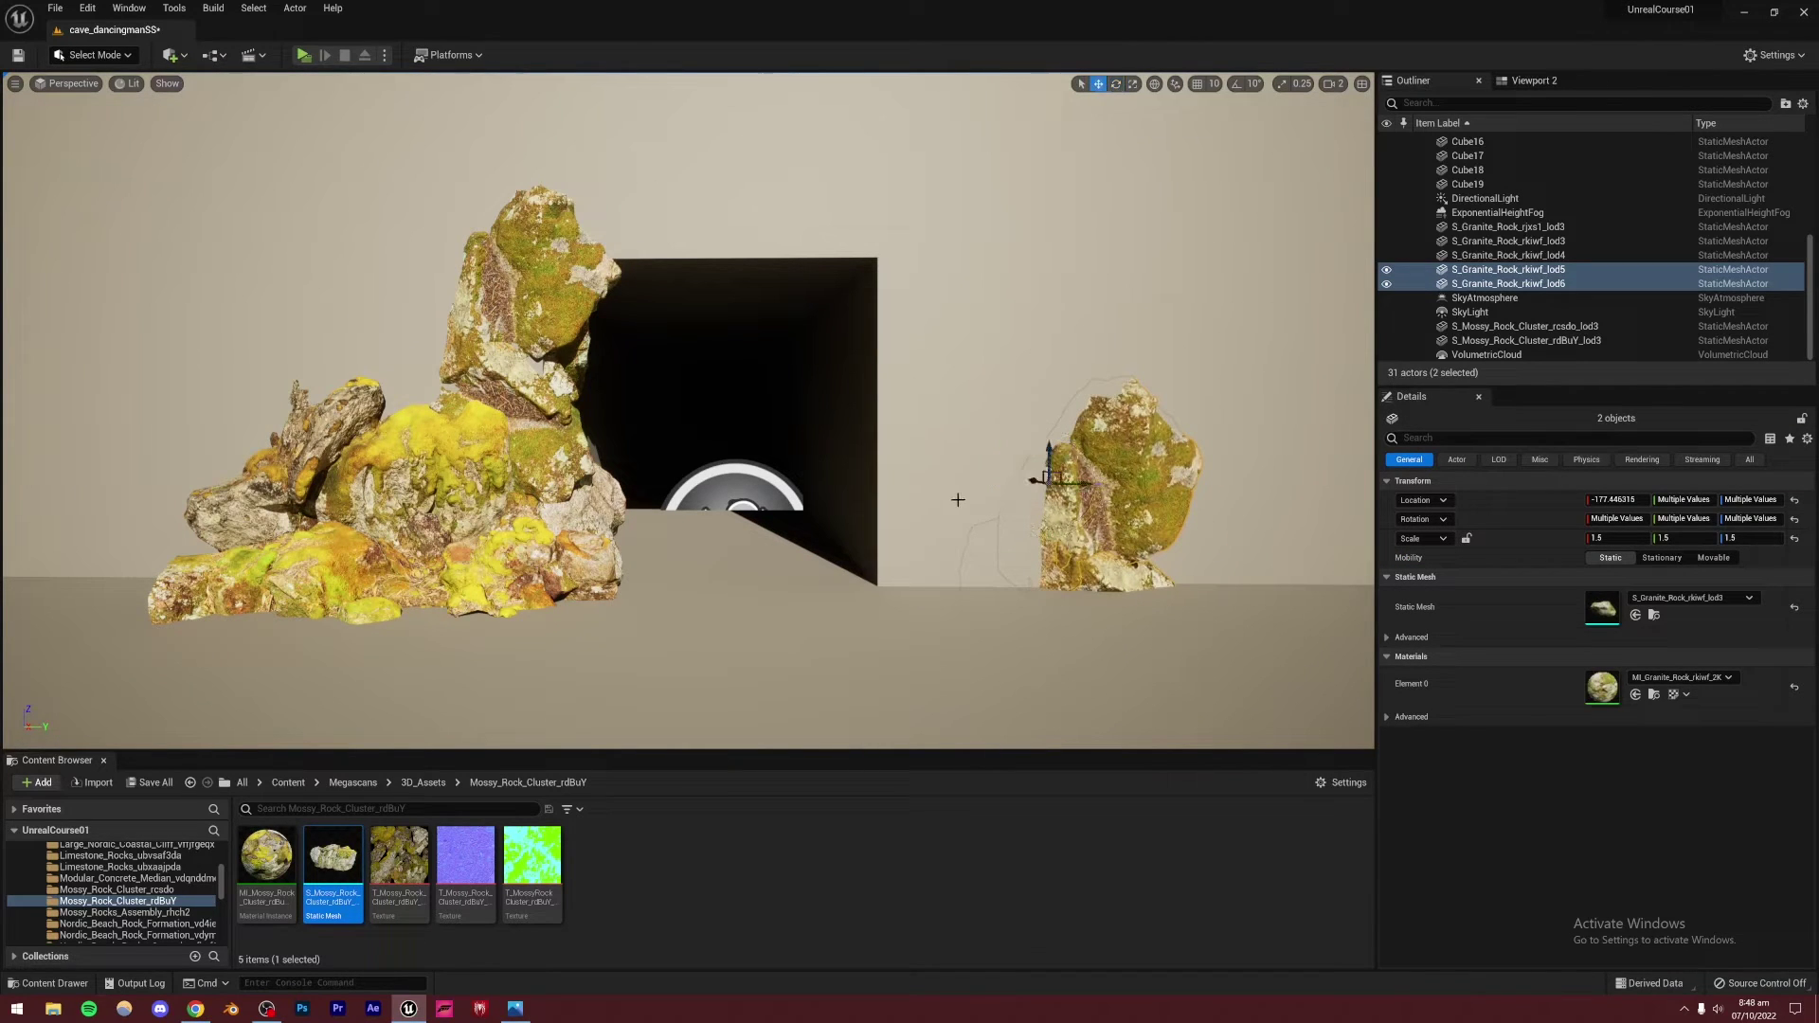
left_click_drag(1061, 476, 814, 366)
Duplicate the left upright mossy cluster onto the top of the right granite column at about -194, 44, 149
left_click(814, 366)
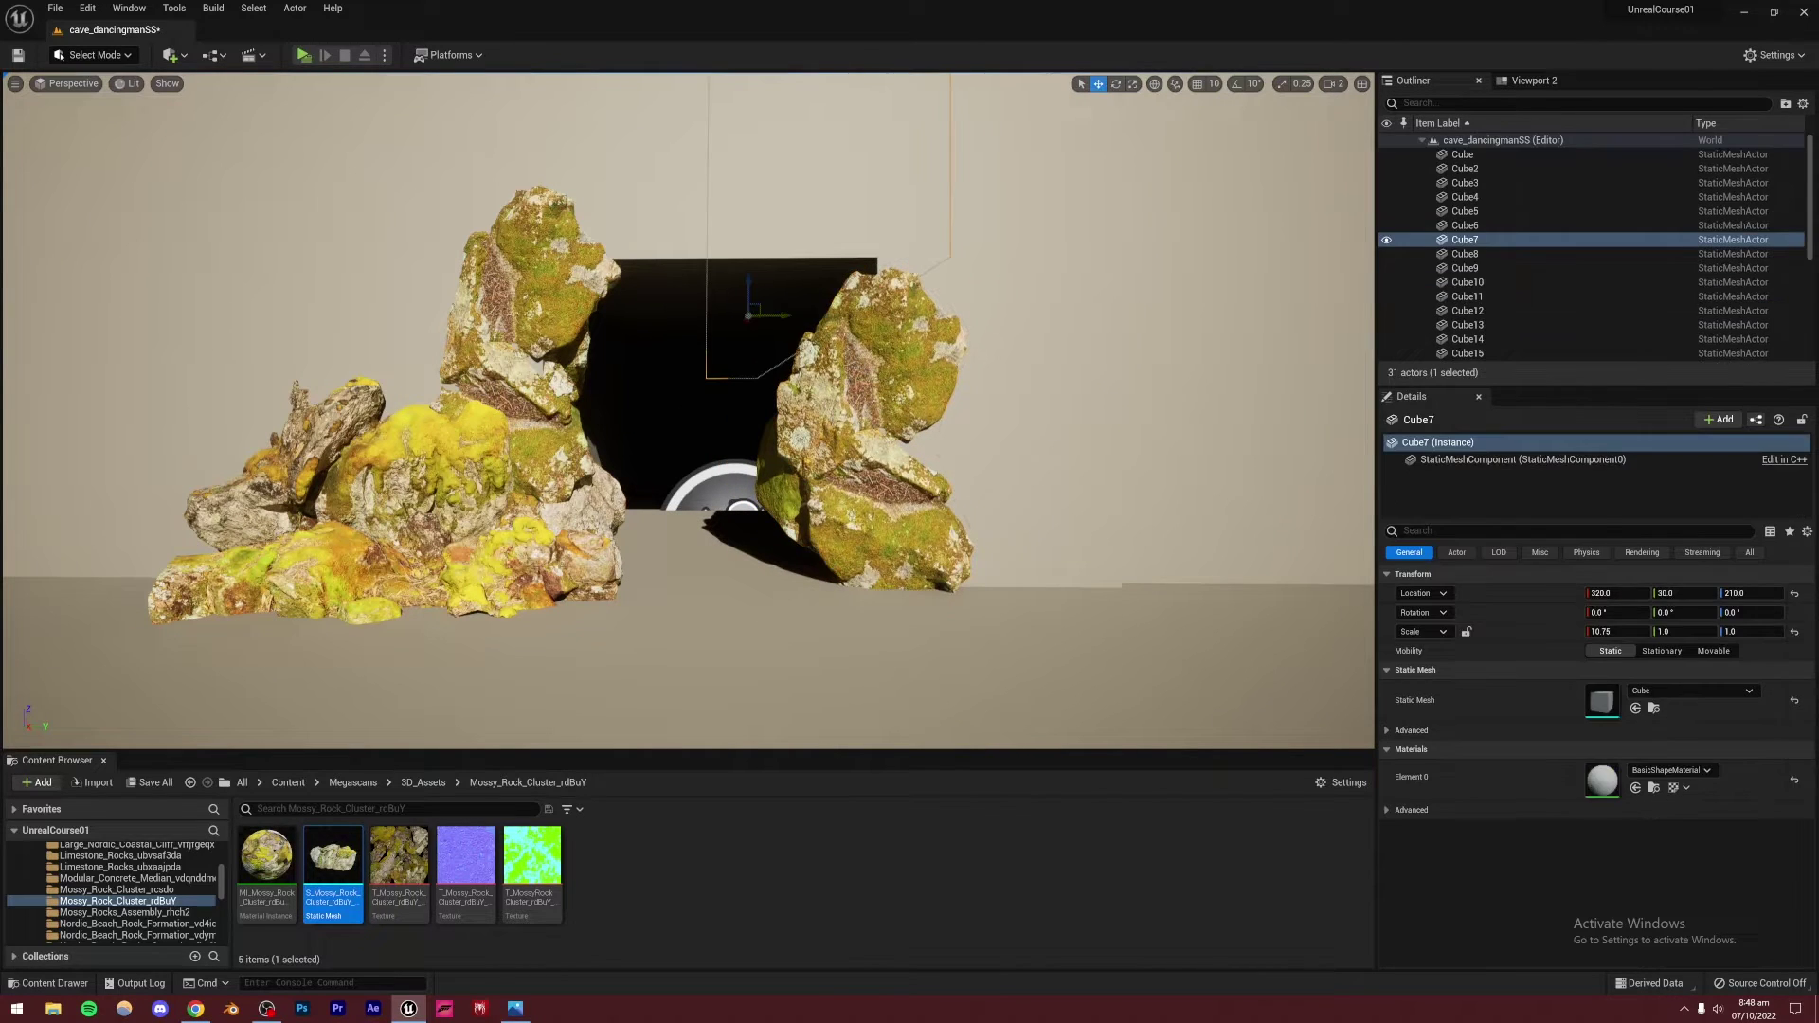
left_click(853, 411)
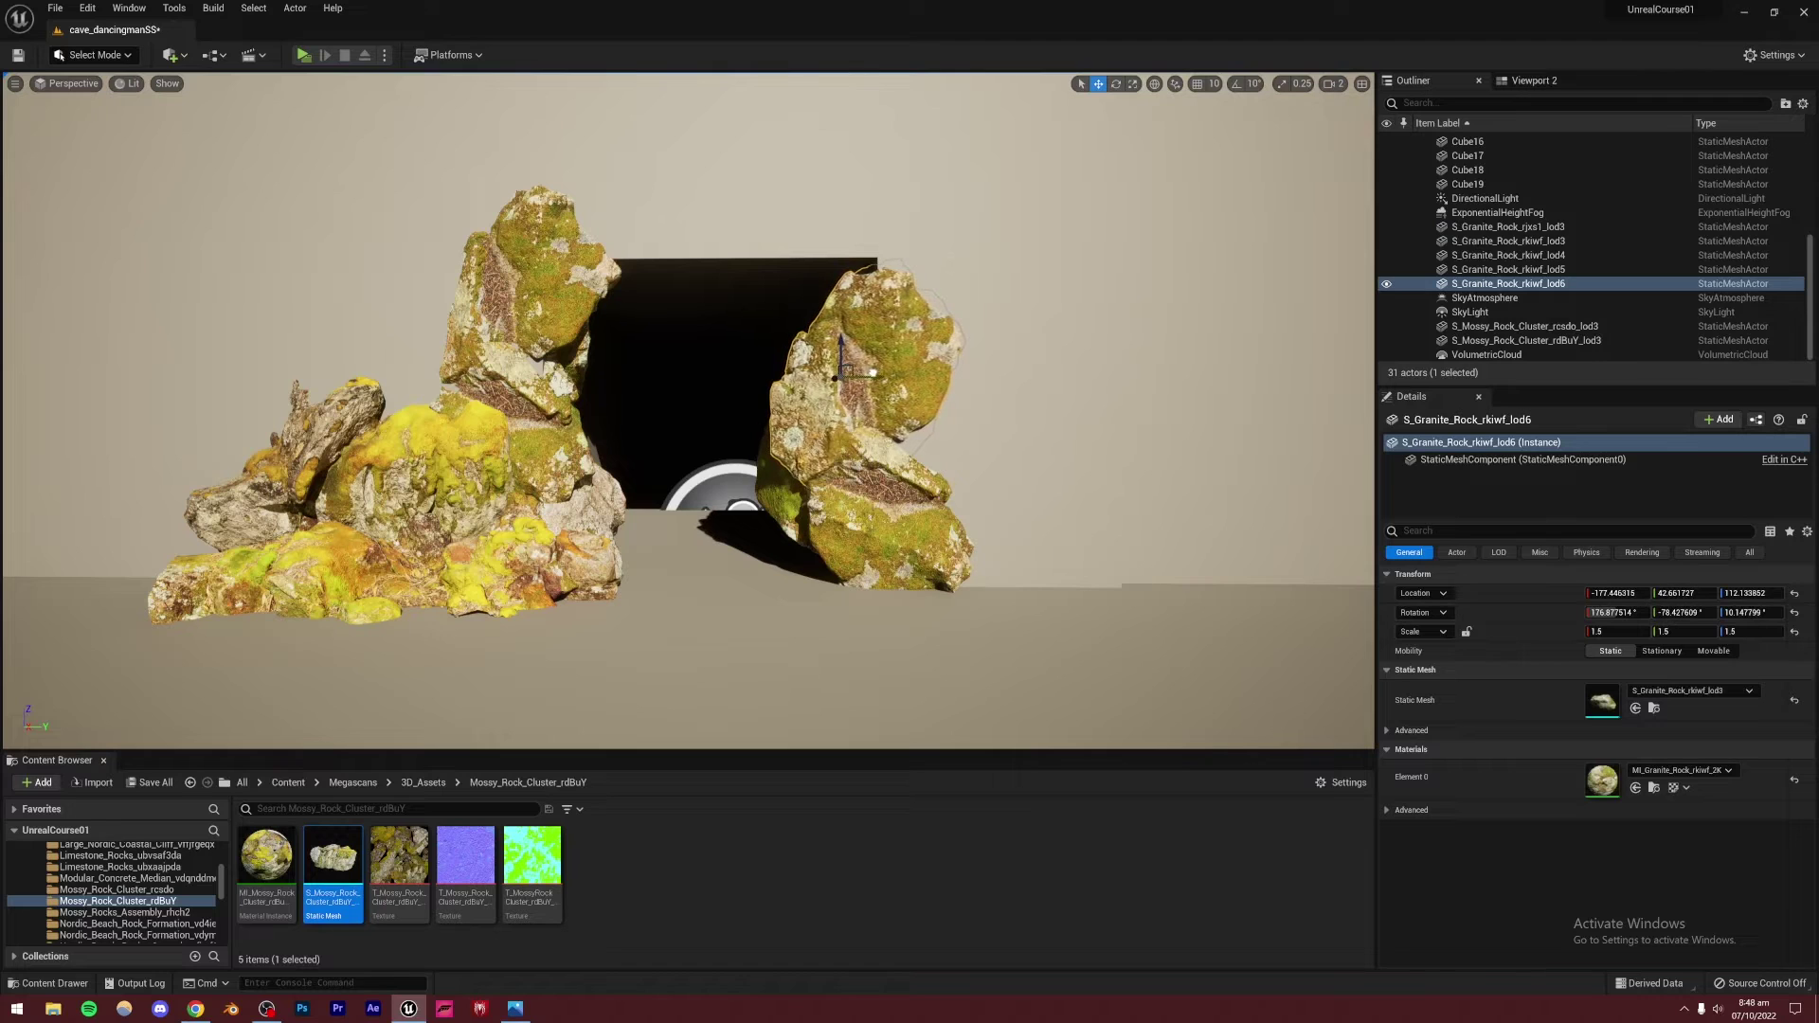
left_click(459, 468)
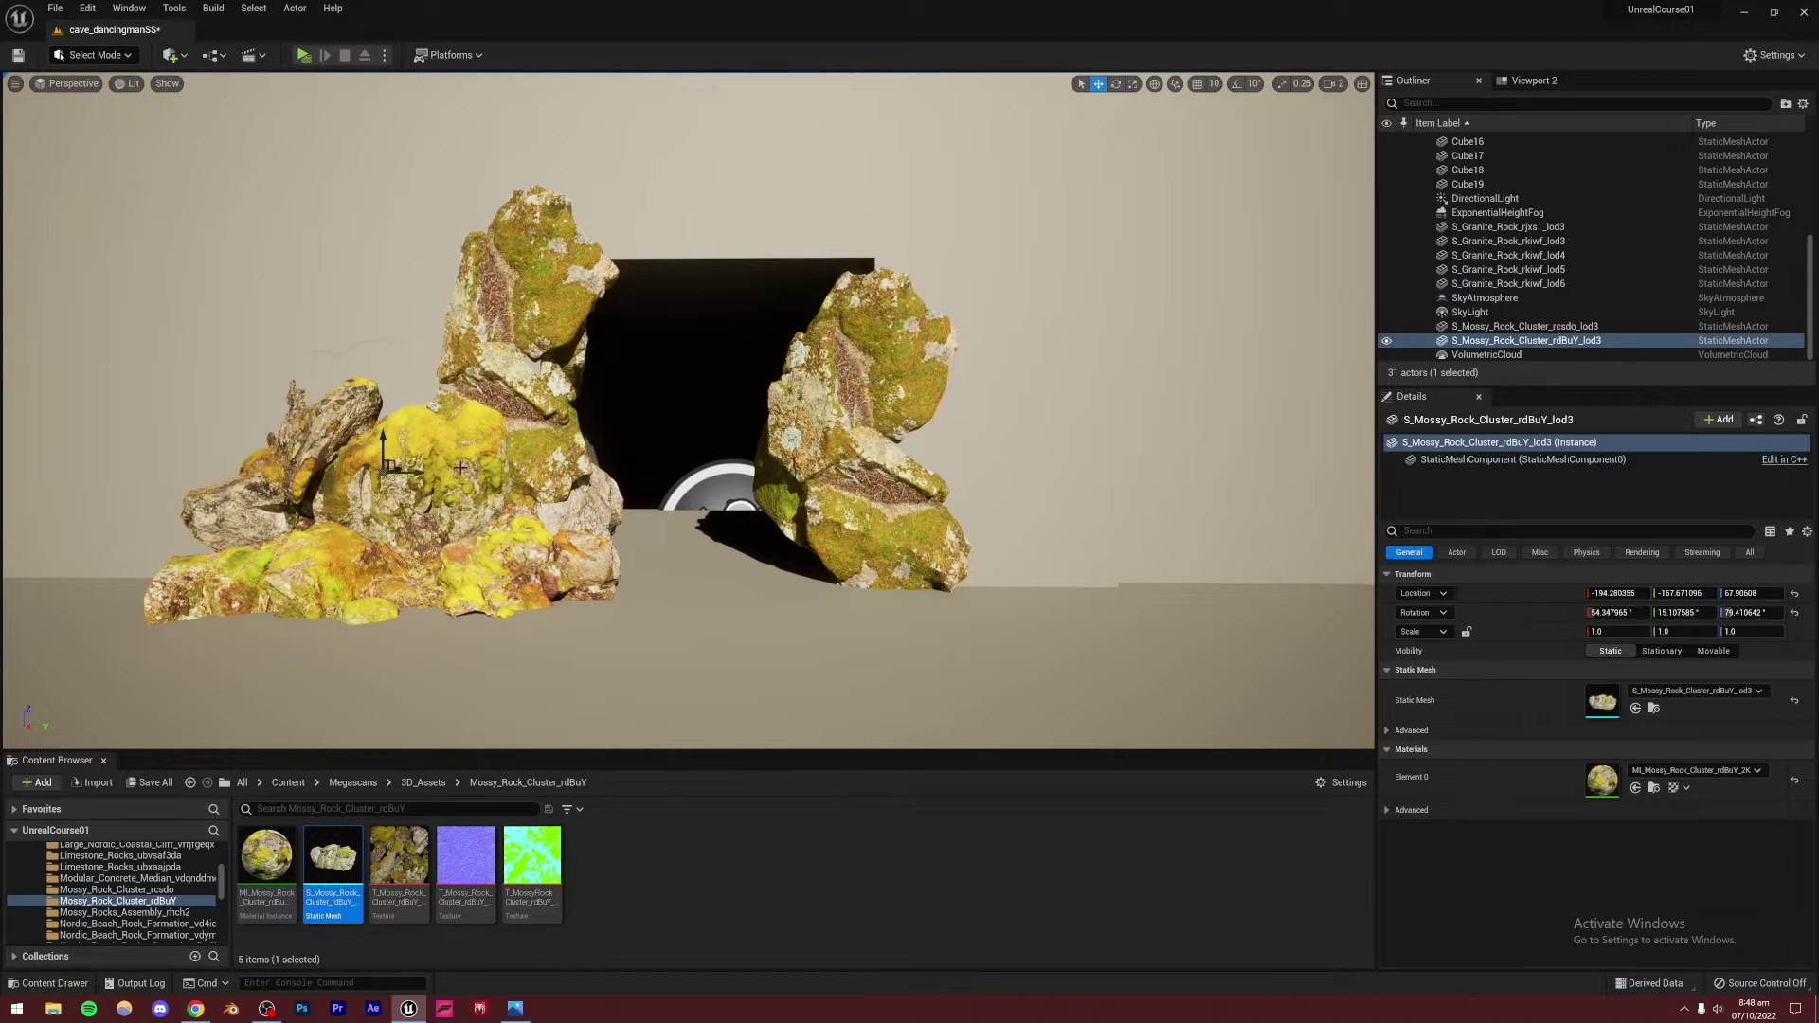
left_click_drag(394, 462, 858, 282, "alt")
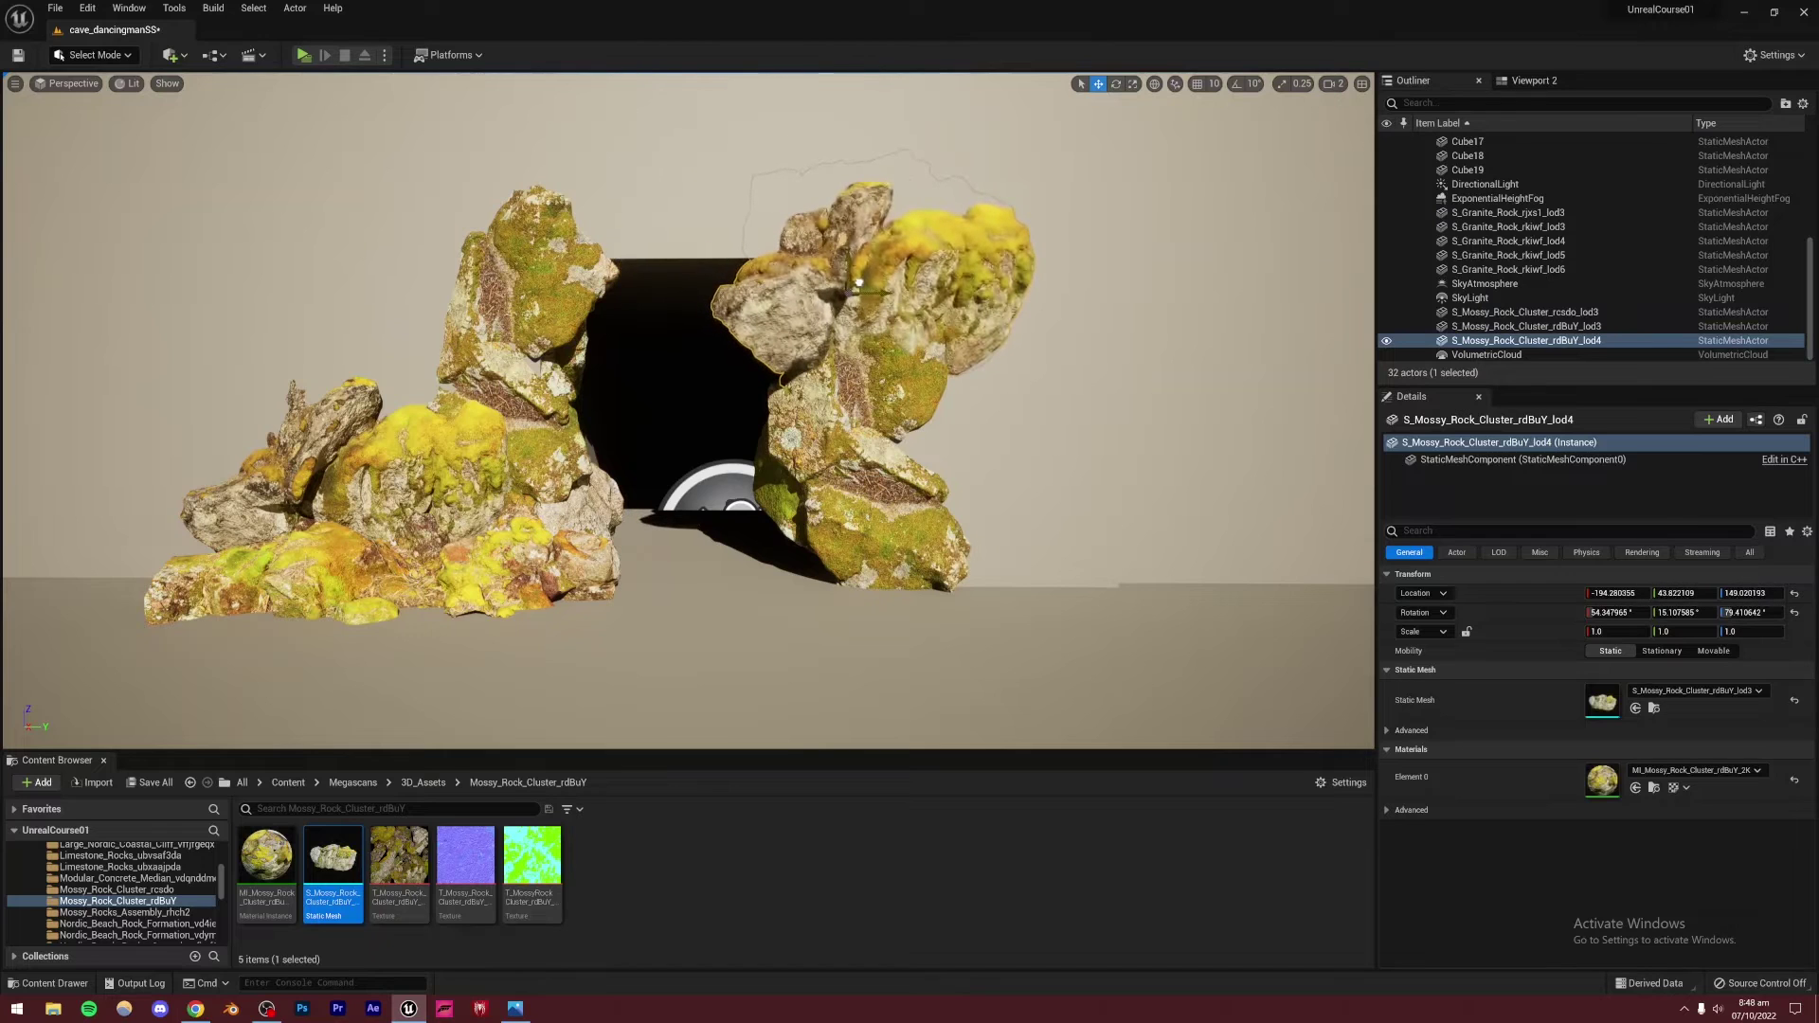
Duplicate the mossy cluster across the top of the opening at about -194, -39, 155 and scale the copy to about 1.36
left_click(582, 285)
left_click(810, 269)
left_click_drag(889, 295, 666, 246, "alt")
key("e")
right_click_drag(816, 375, 821, 416)
left_click(1133, 84)
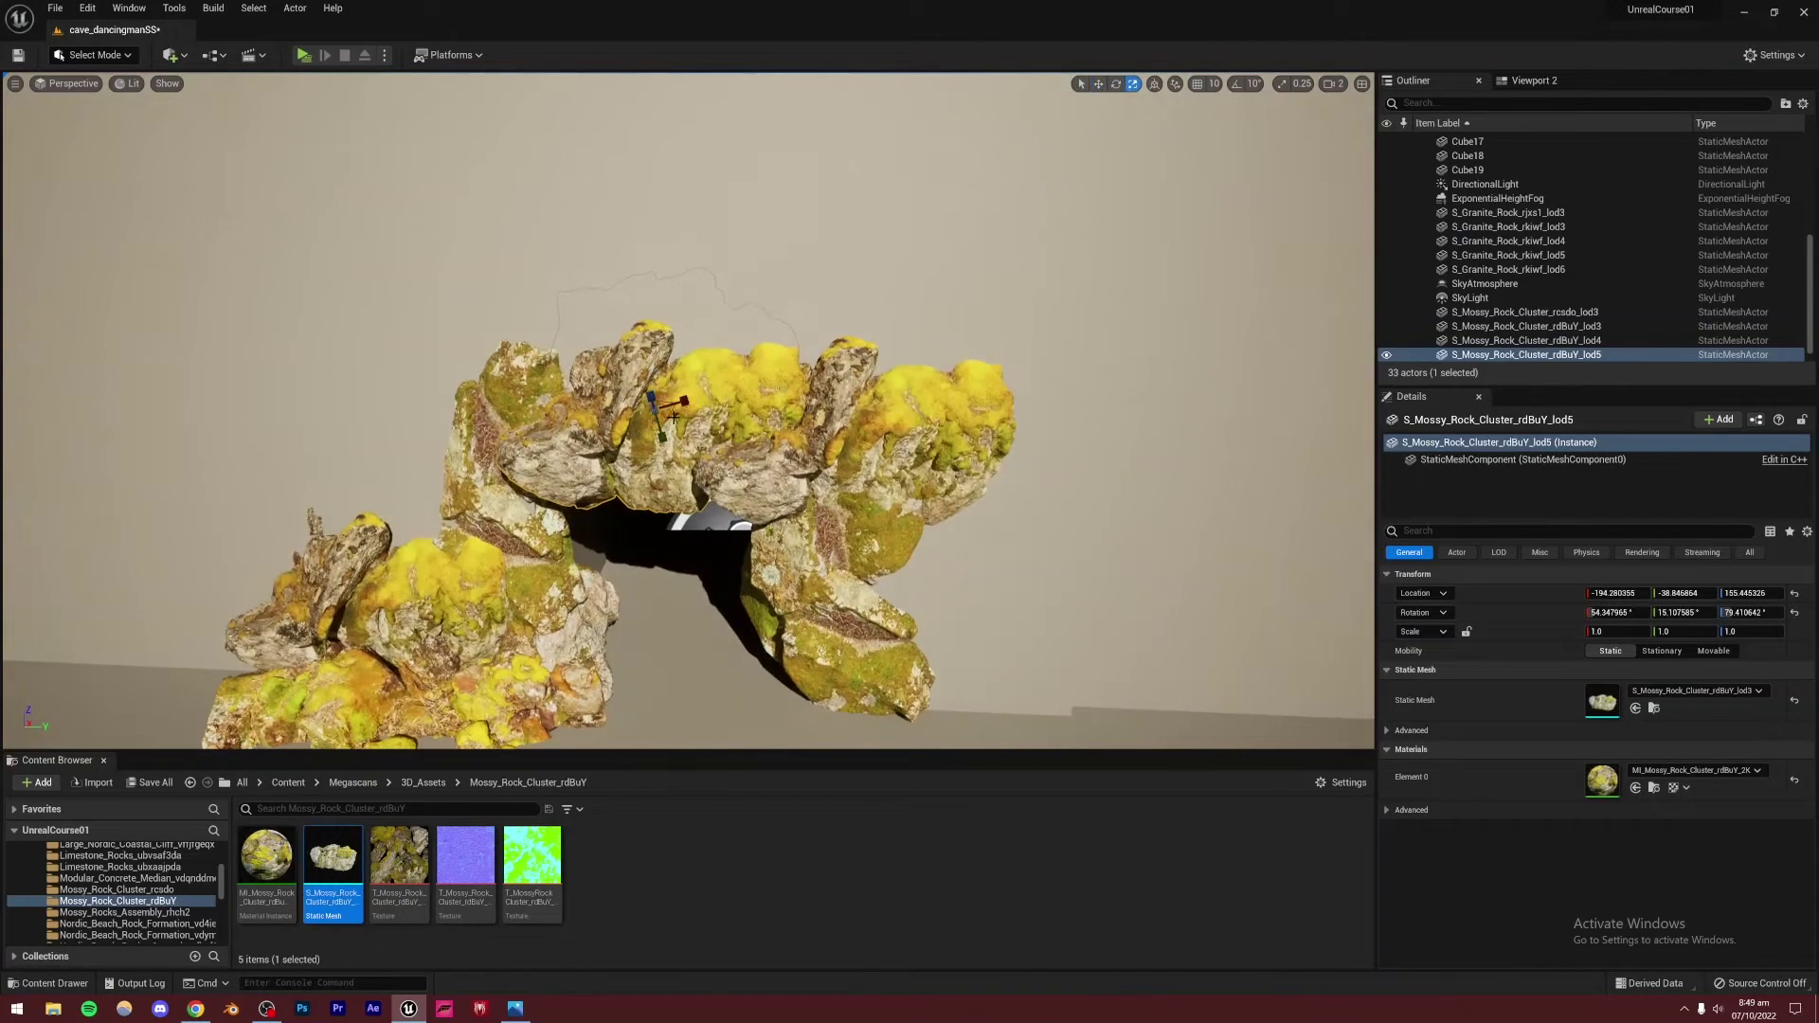
left_click_drag(659, 413, 675, 396)
mouse_move(674, 396)
right_mouse_down()
mouse_move(669, 355)
mouse_move(674, 398)
right_mouse_up()
key("q")
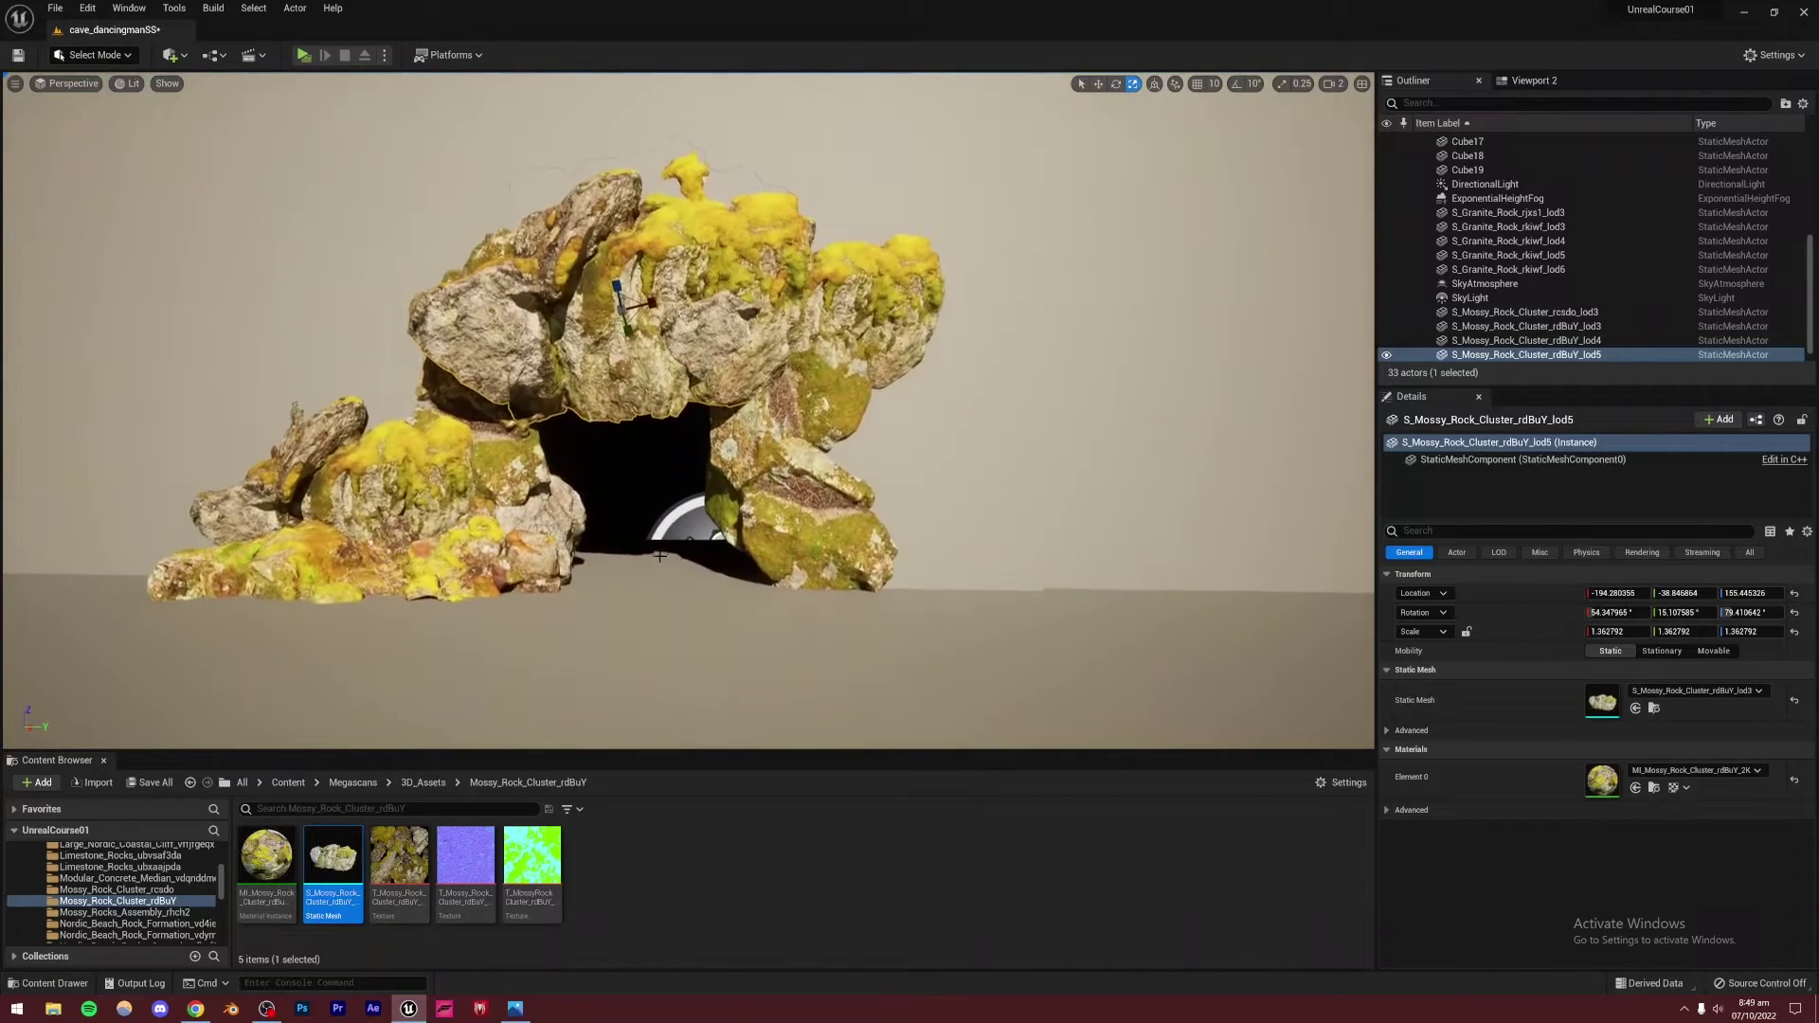
Duplicate the lower granite rock of the right column down to the ground at about -177, 50, 19
left_click(645, 469)
mouse_move(644, 469)
right_mouse_down()
mouse_move(625, 502)
mouse_move(626, 481)
right_mouse_up()
left_click(748, 419)
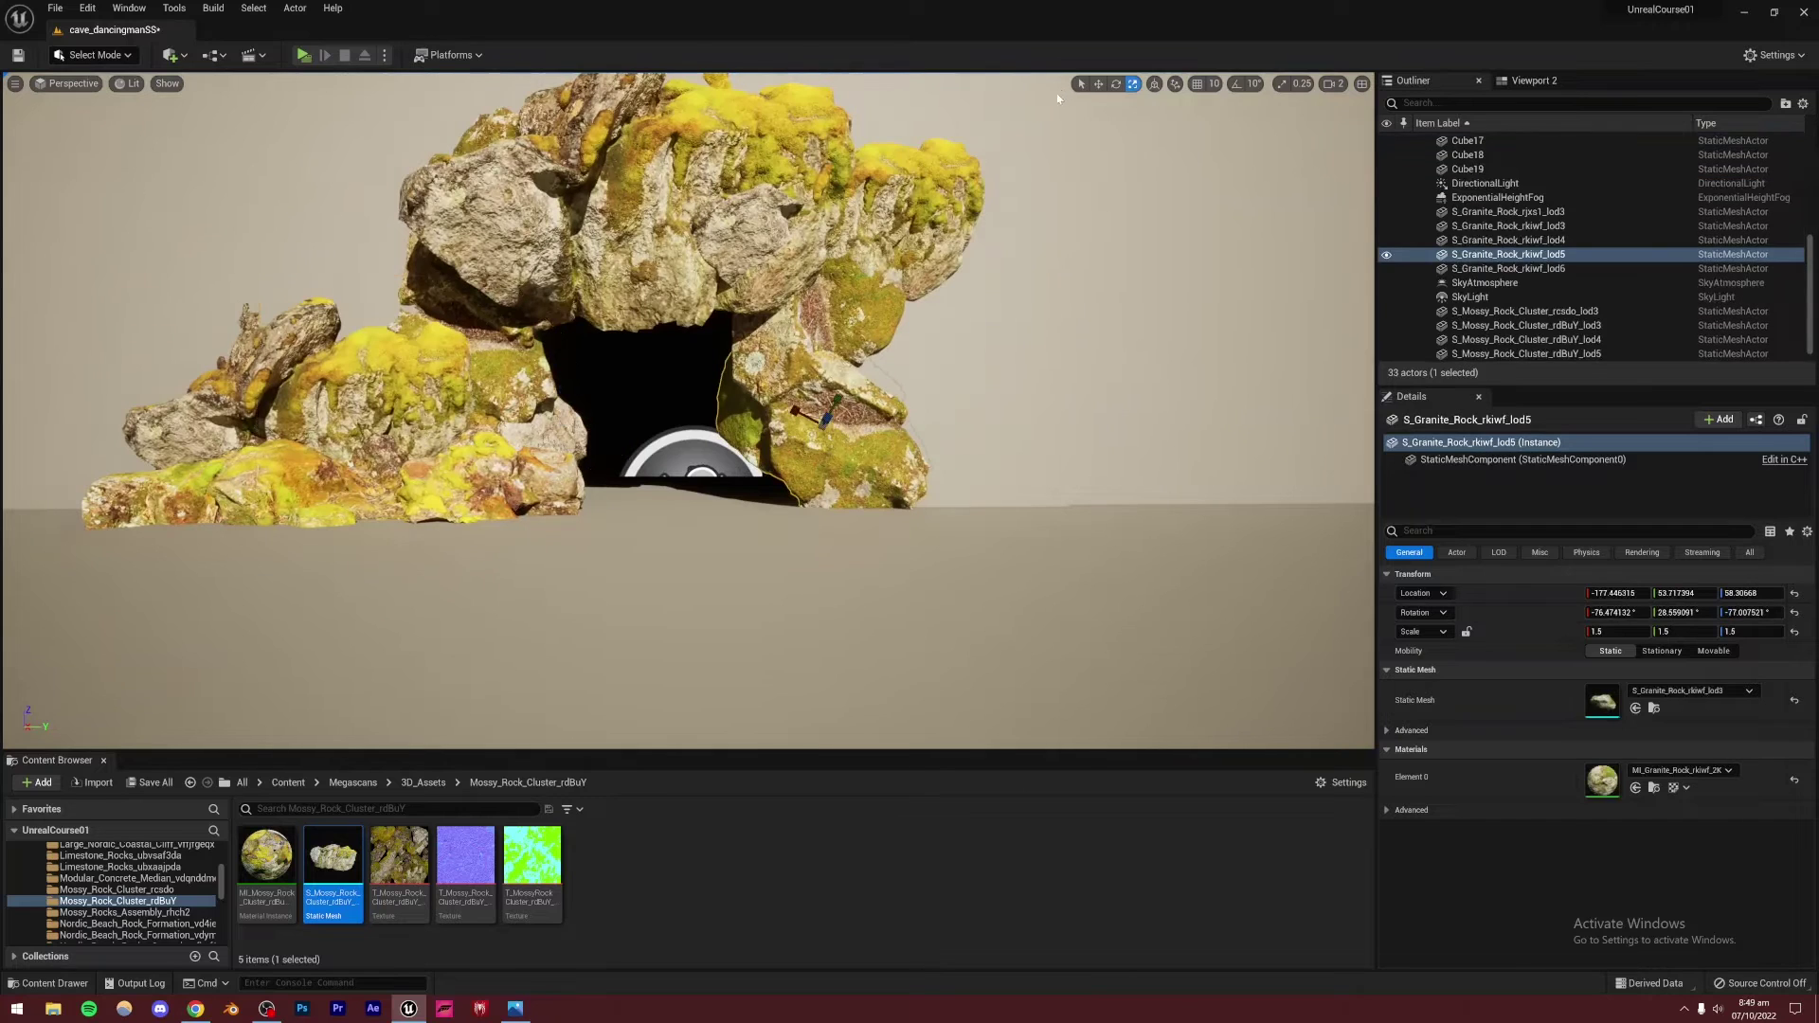
left_click_drag(830, 379, 824, 504, "alt")
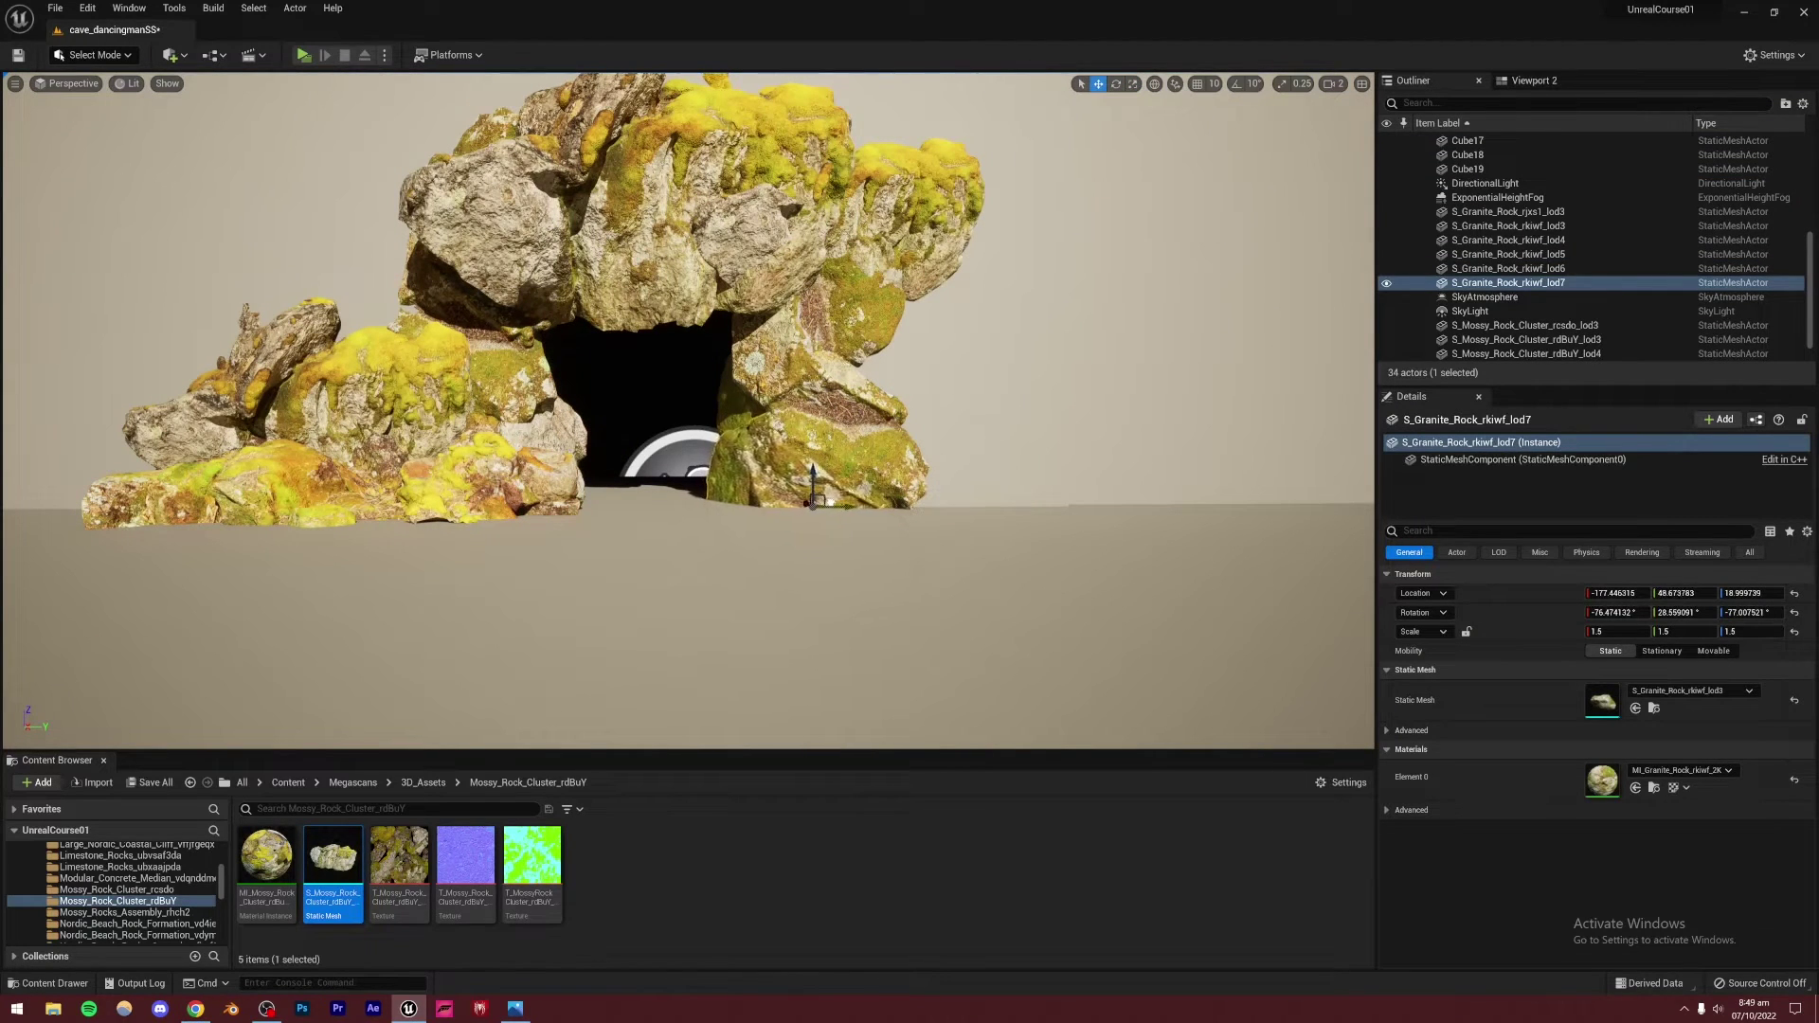
Nudge the left column's middle granite rock toward the opening to about -177, -99, 92
left_click(556, 283)
left_click(516, 365)
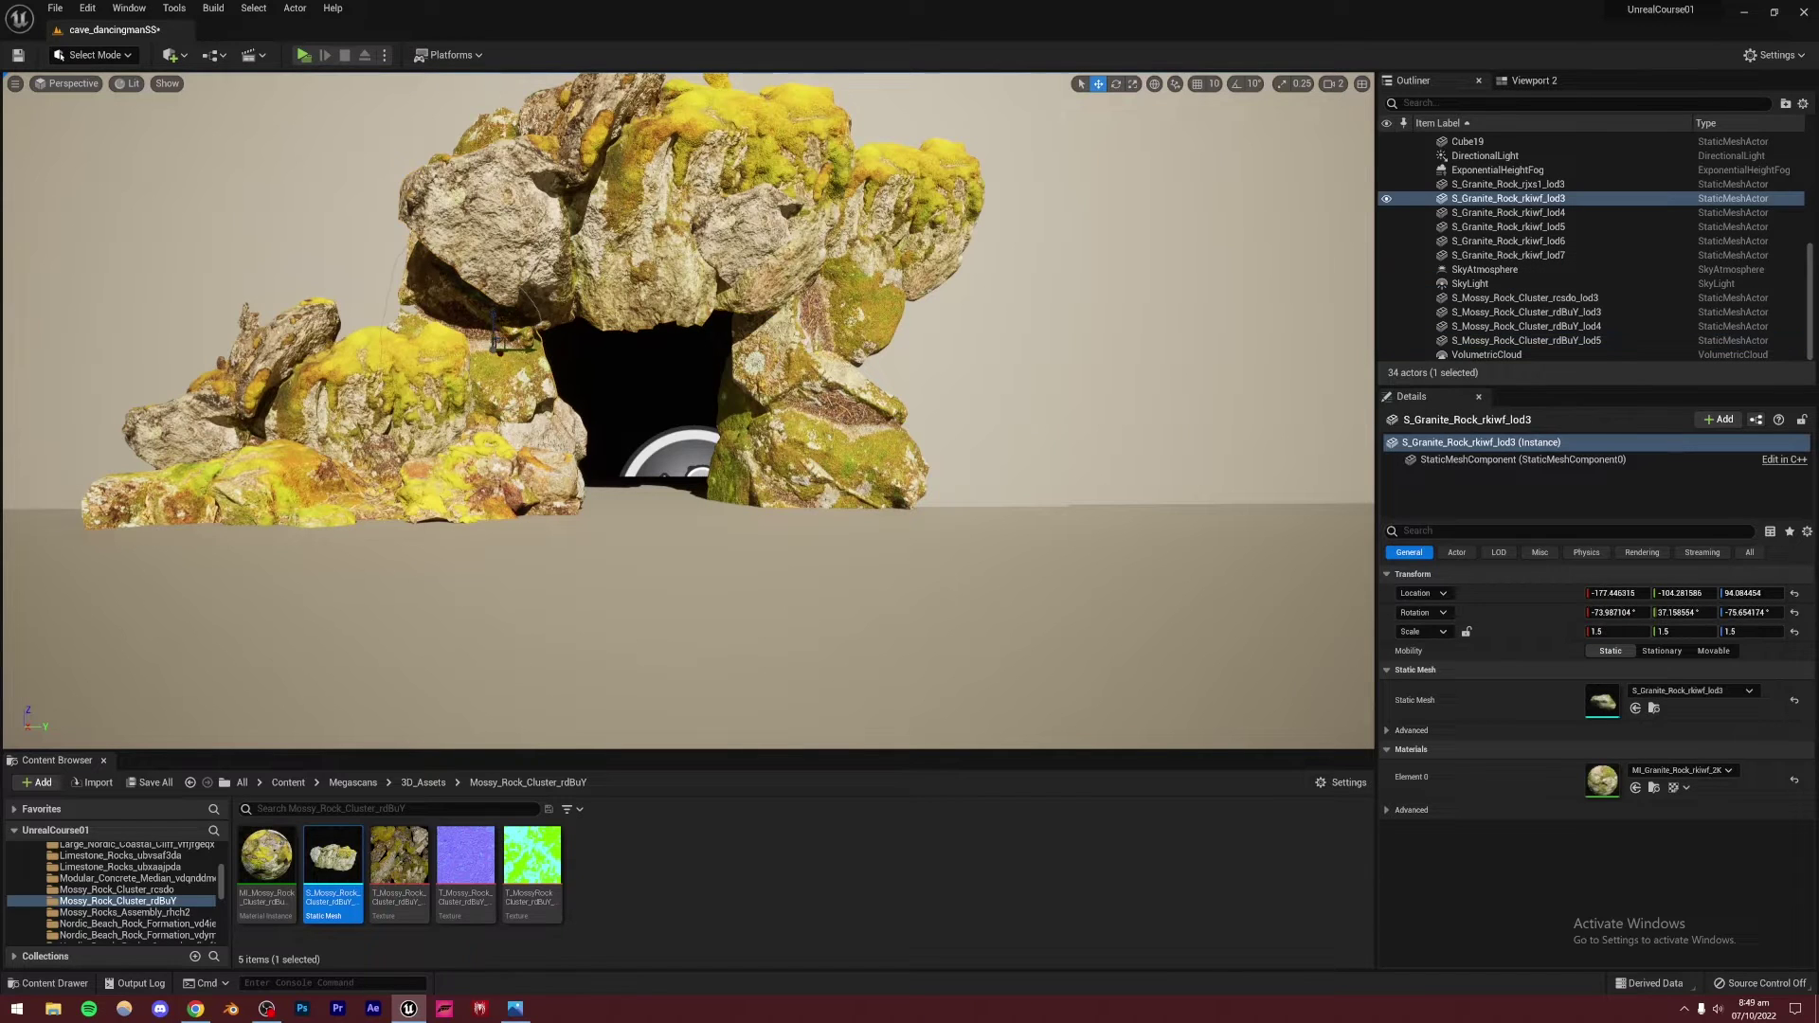
left_click_drag(502, 340, 512, 349)
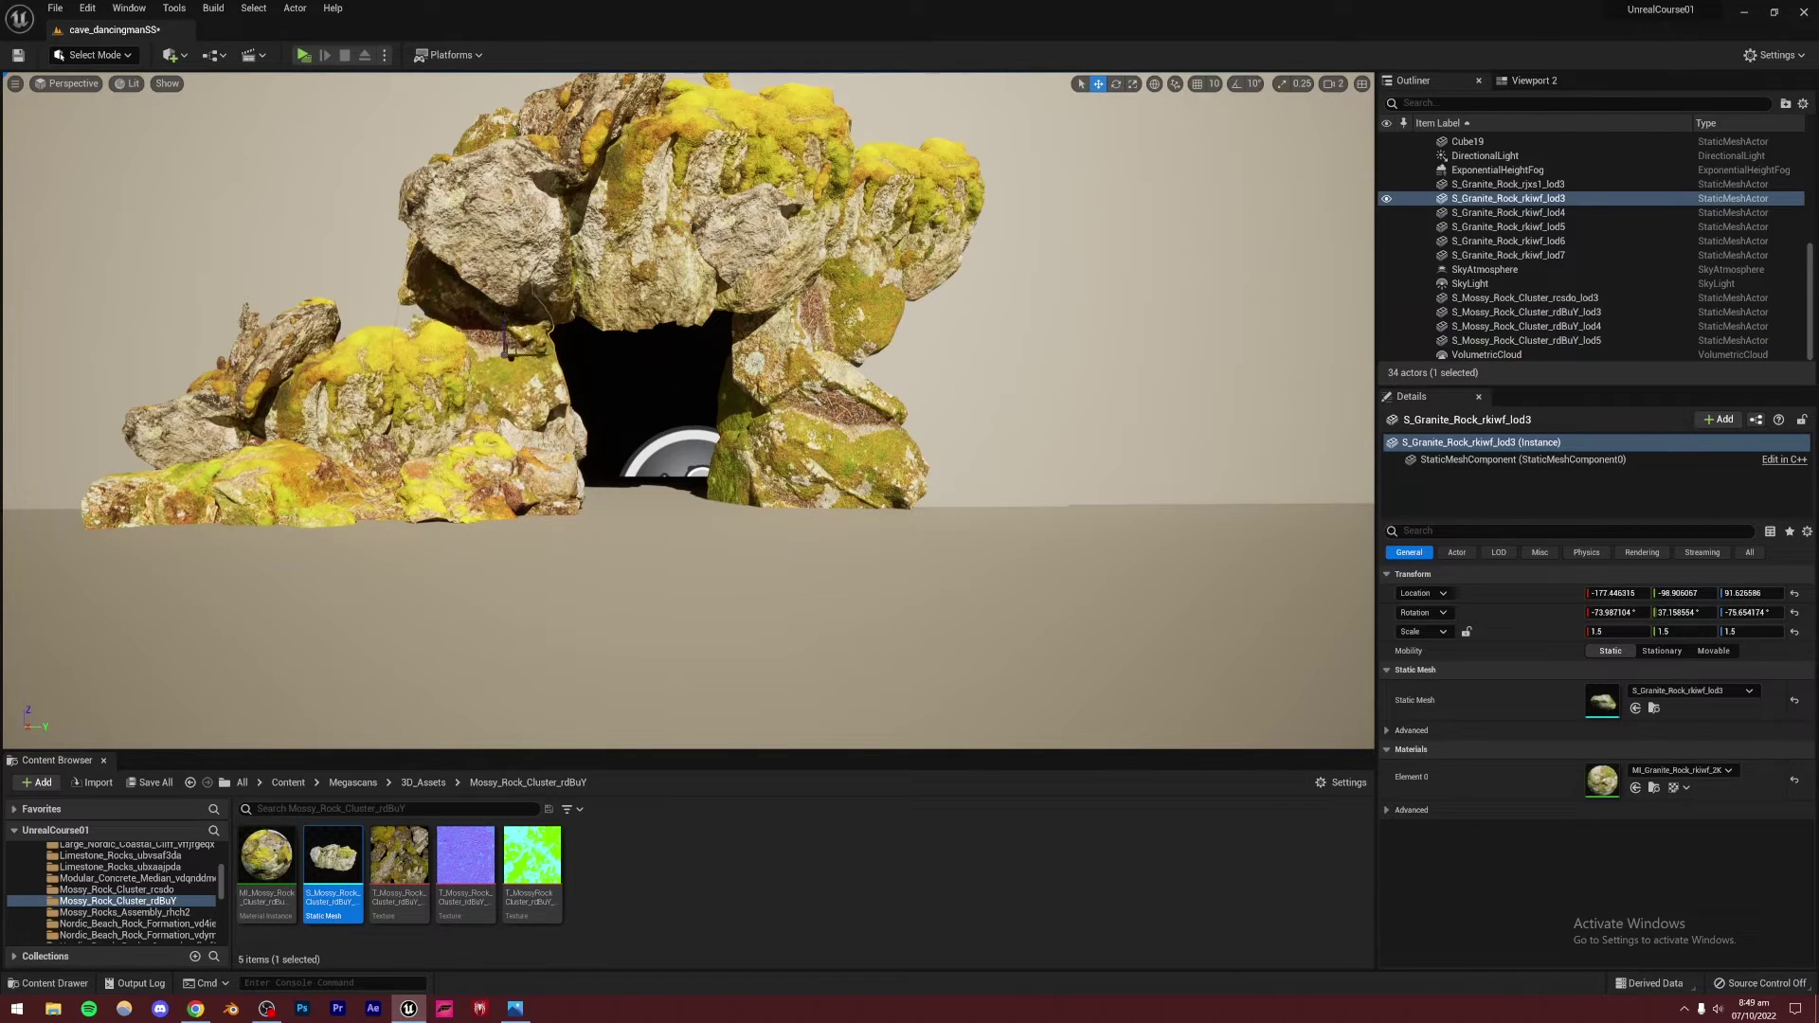
Shift the large mossy cluster above the opening to about -194, -46, 157 and turn it slightly around Z
left_click(502, 231)
left_click_drag(639, 190, 645, 187)
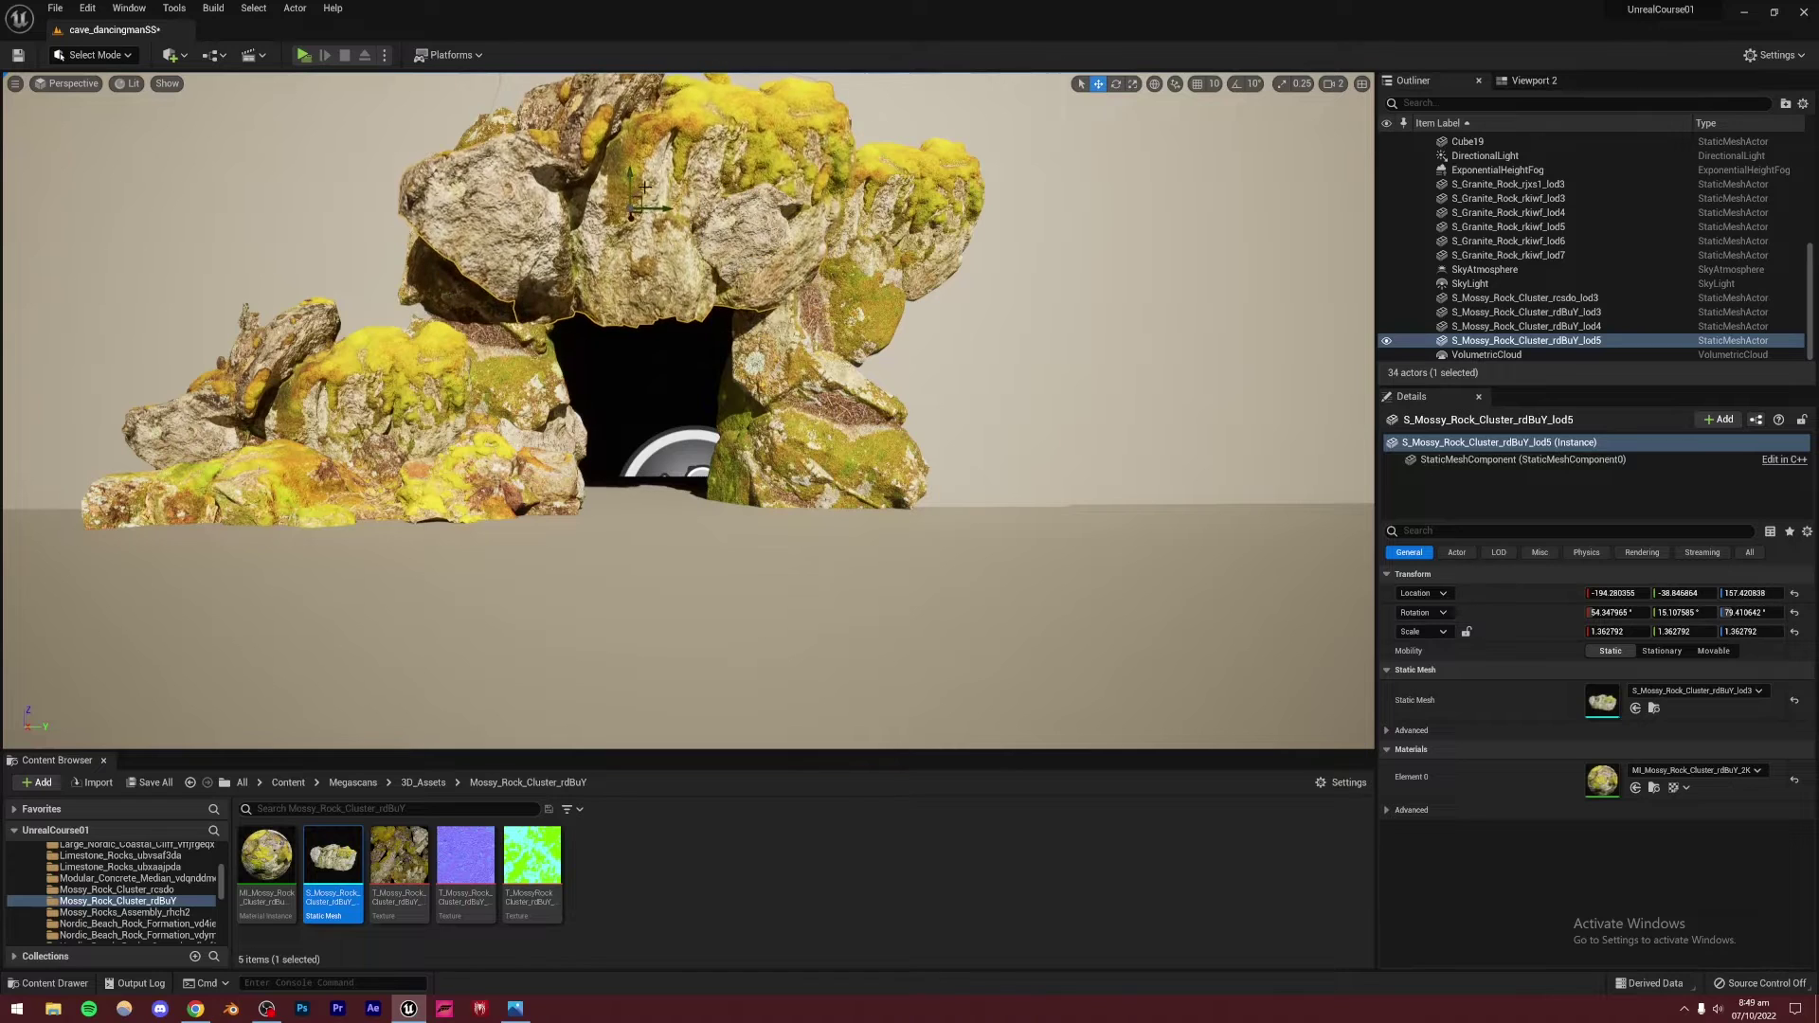
left_click(701, 220)
left_click(633, 227)
right_click_drag(649, 207, 646, 208)
mouse_move(653, 208)
left_mouse_down()
mouse_move(616, 209)
mouse_move(632, 208)
left_mouse_up()
right_click_drag(540, 343, 534, 310)
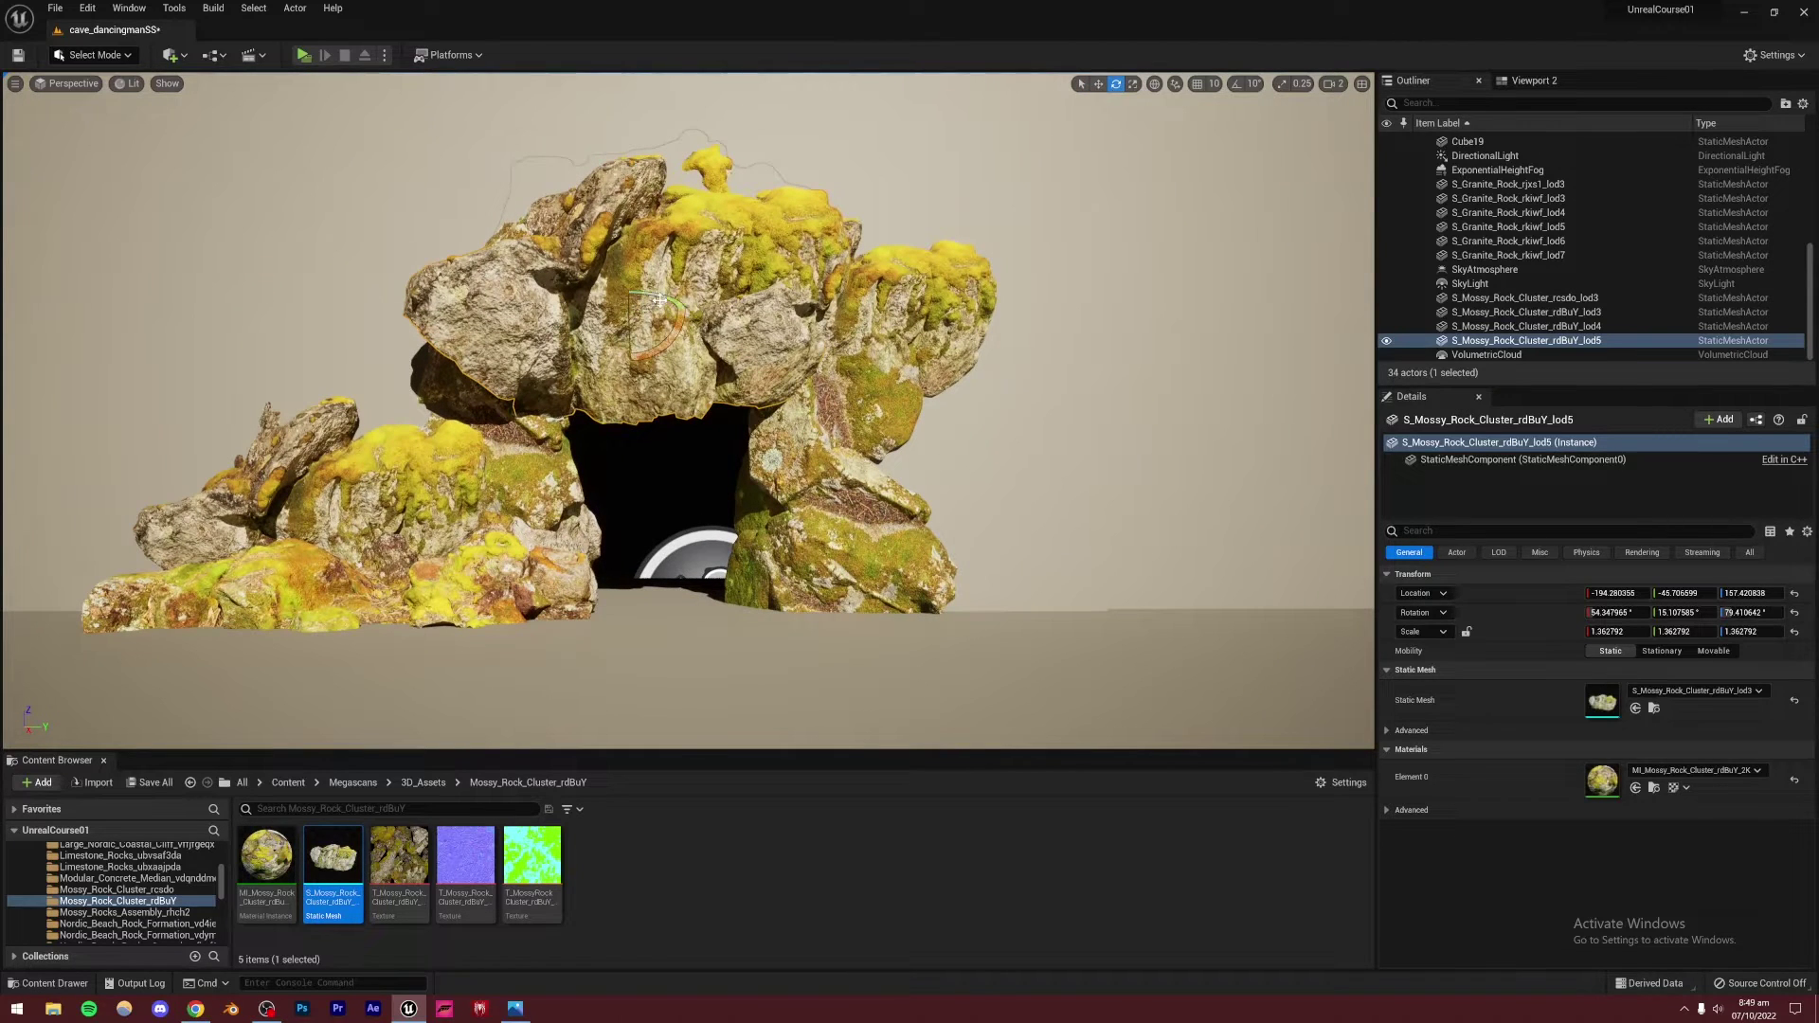
left_click_drag(659, 300, 705, 272)
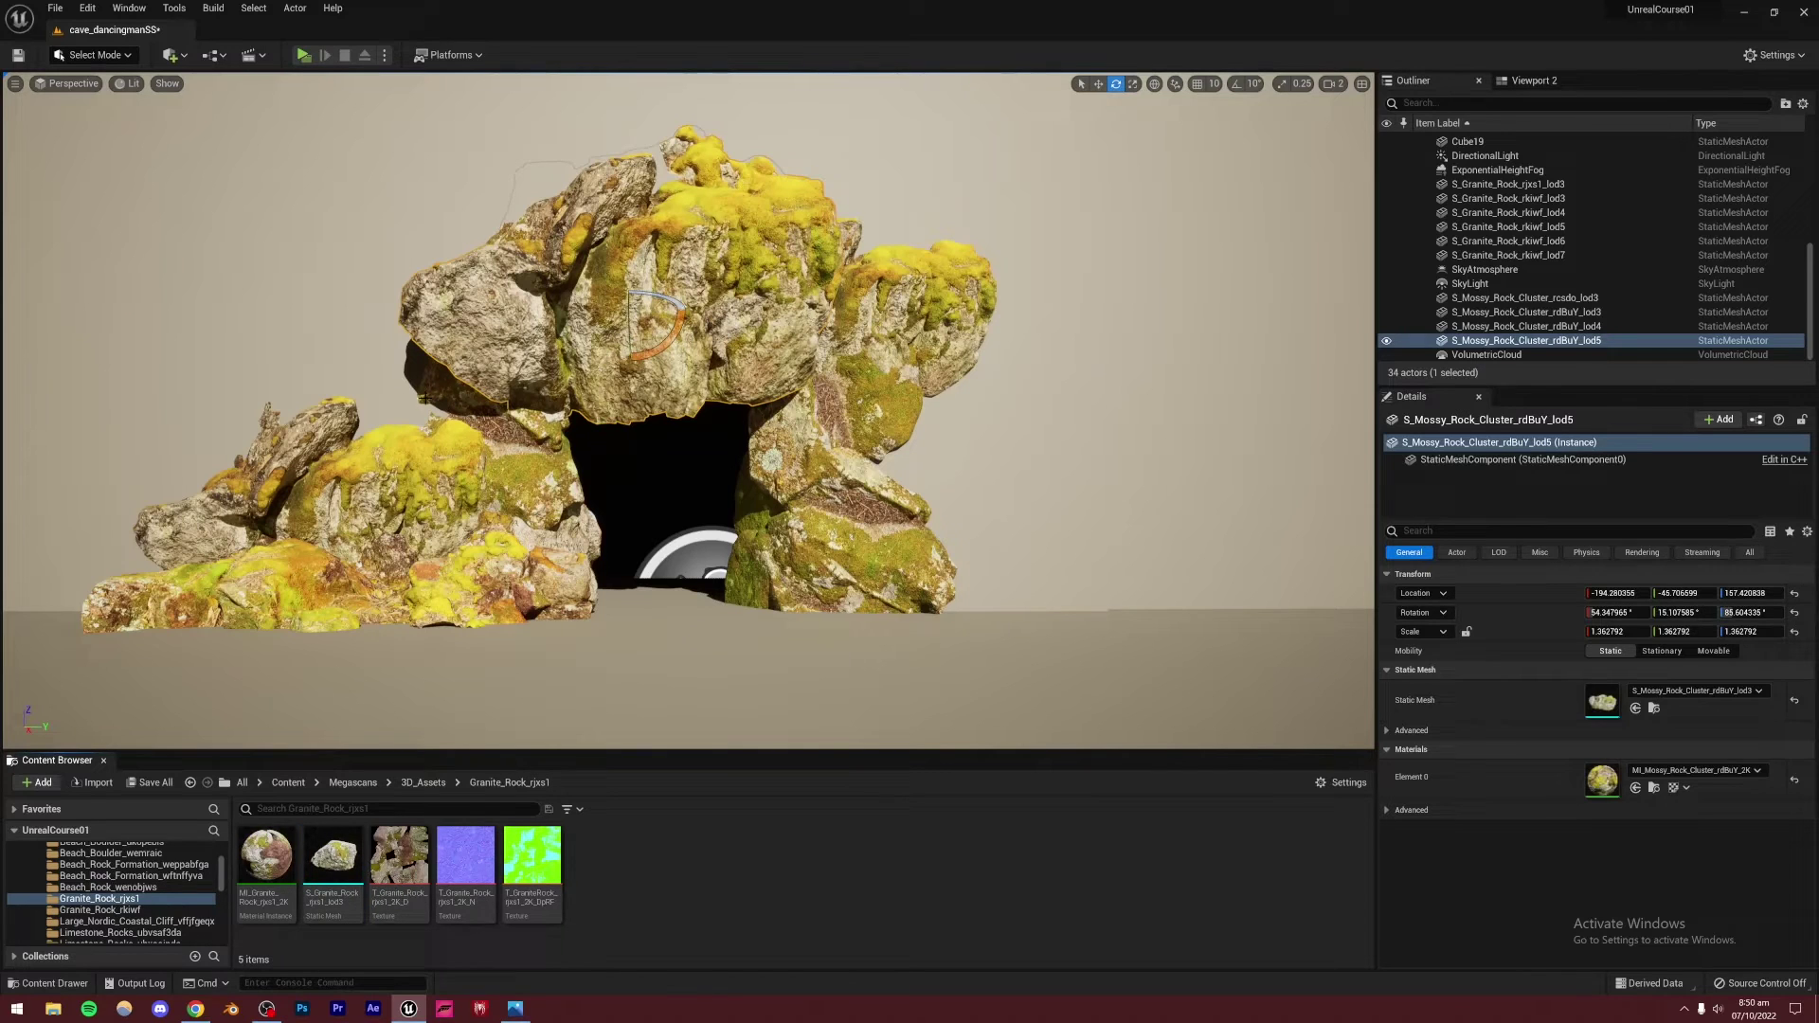
Move the left column's top granite rock down and outward beside the opening to about Y -134, Z 103
left_click(445, 393)
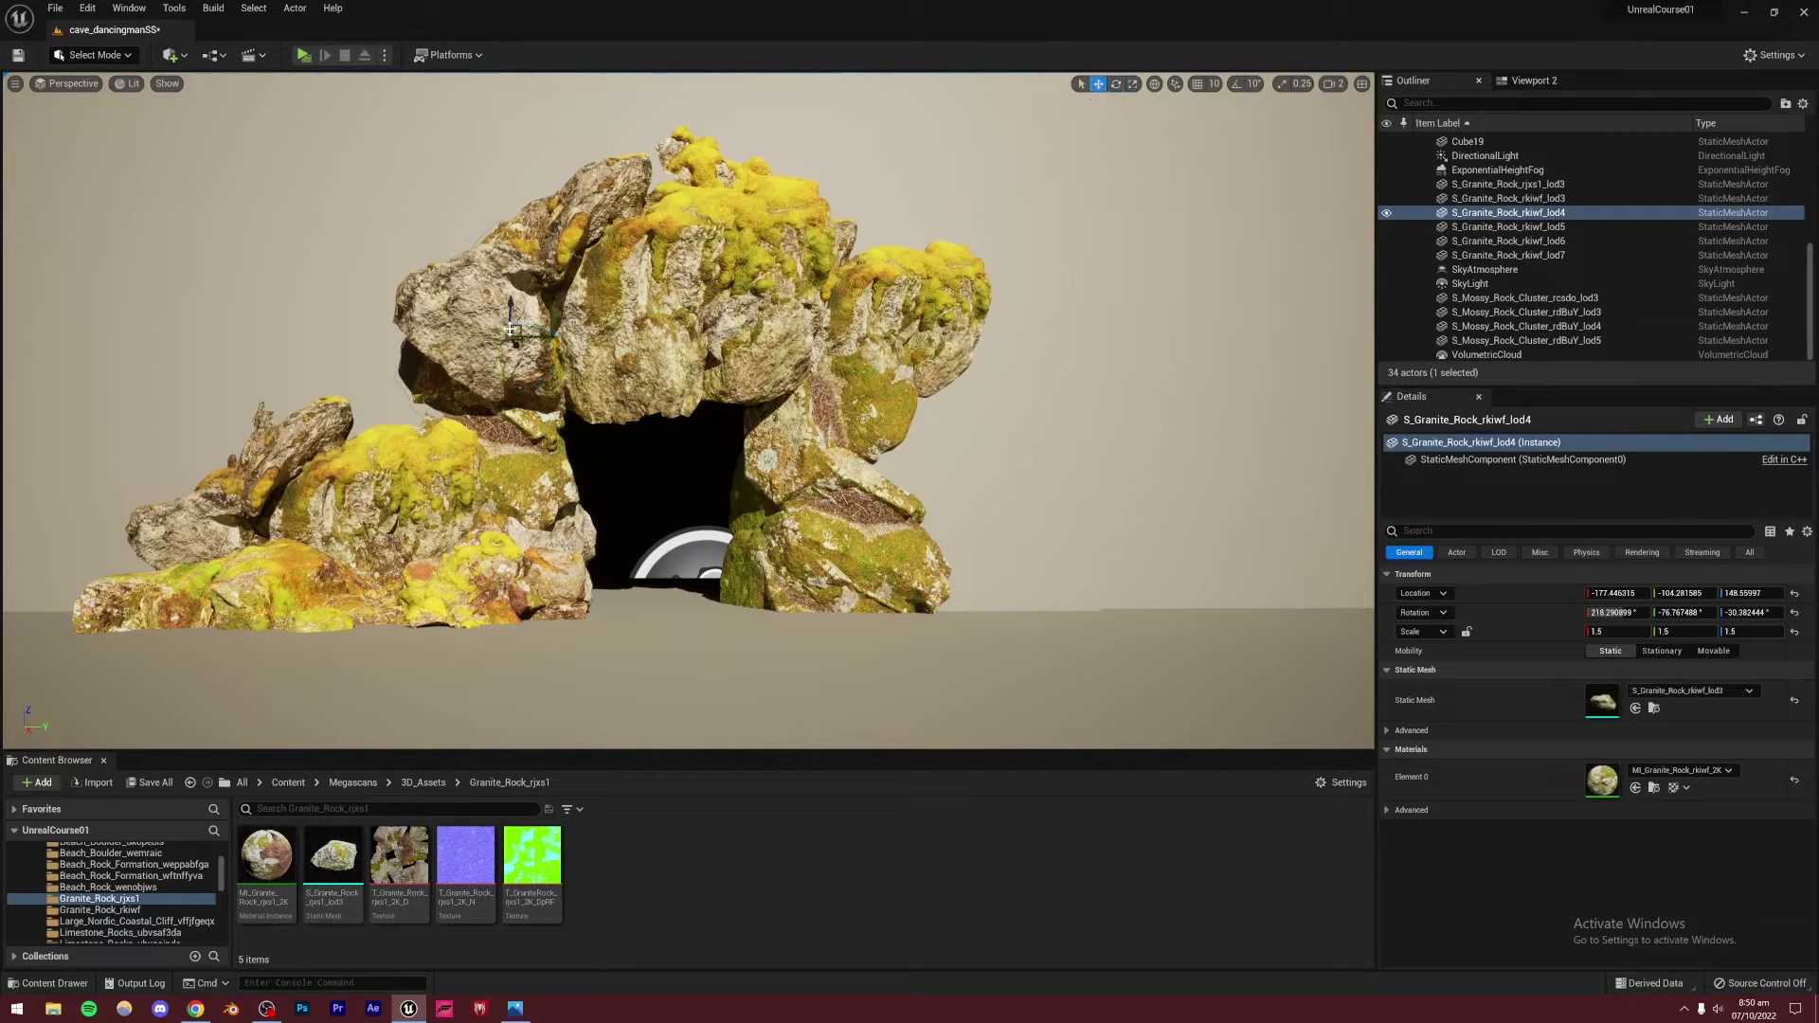
left_click_drag(517, 329, 421, 421)
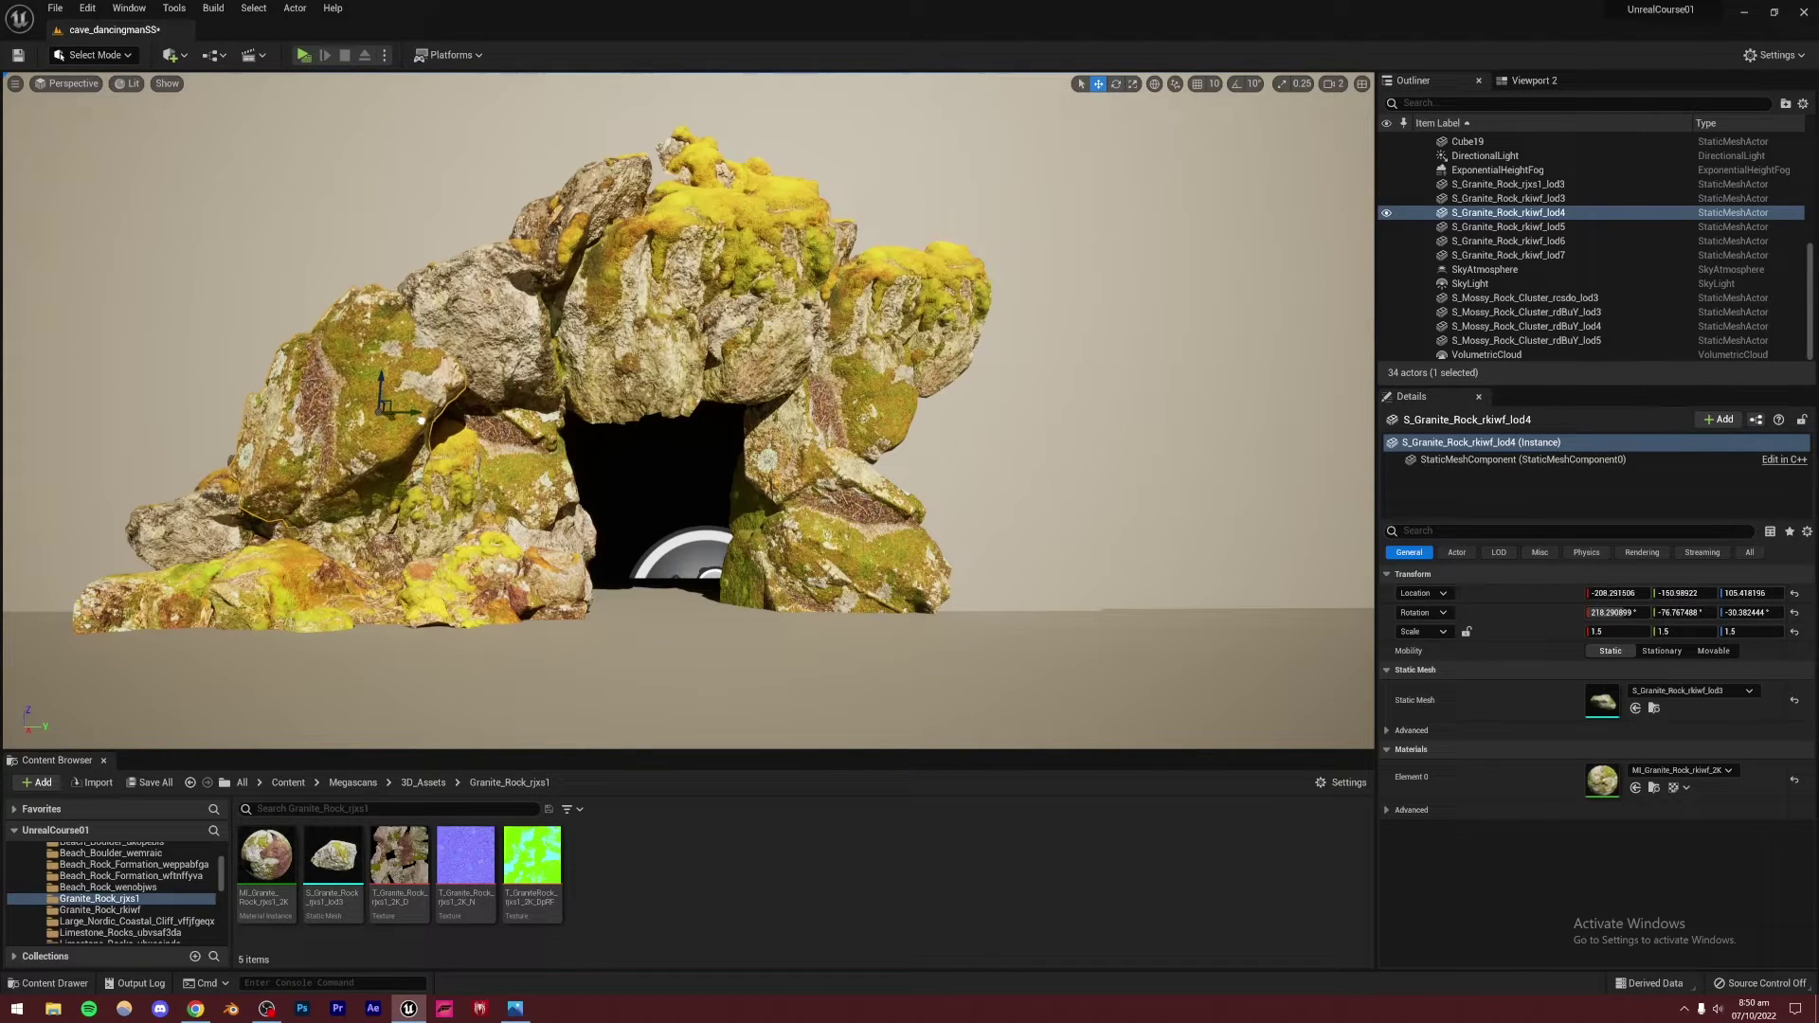
left_click(1115, 84)
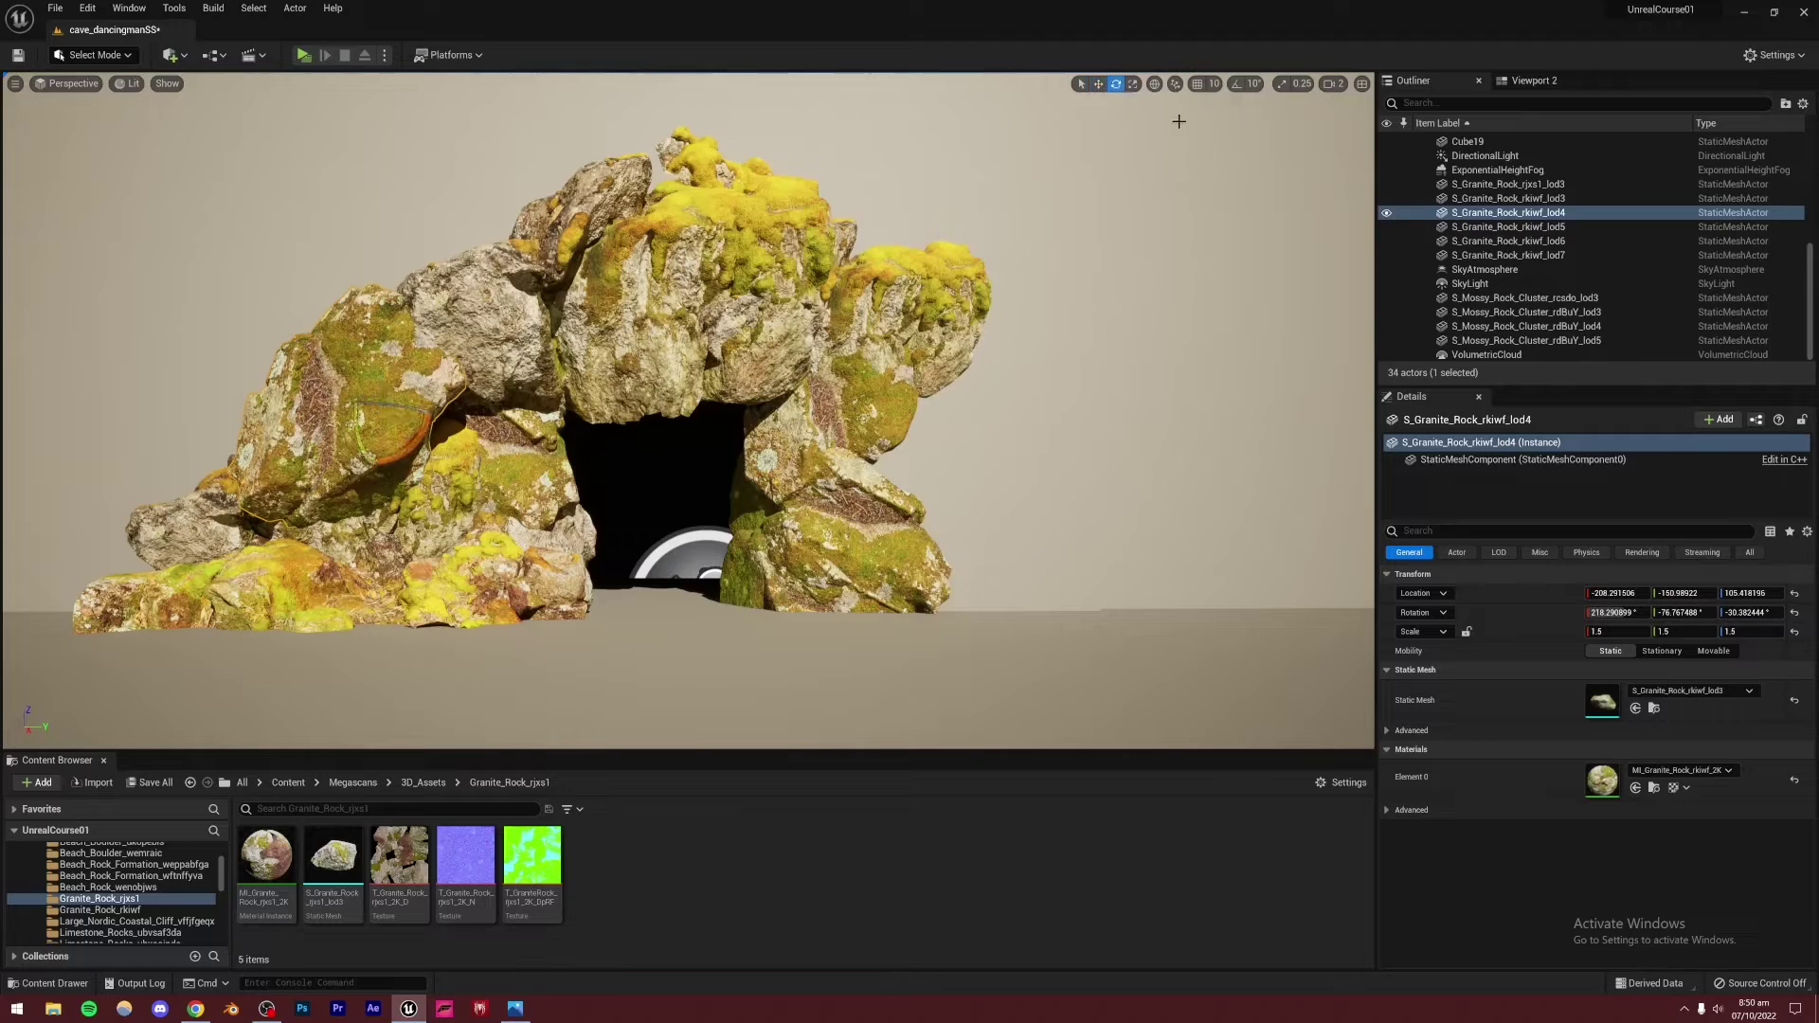
left_click(1098, 84)
left_click_drag(391, 404, 441, 411)
Turn that left granite rock to about -46° around Z and tuck it under the overhang at about -196, -148, 103
key("a")
right_click_drag(441, 411, 387, 413)
key("w")
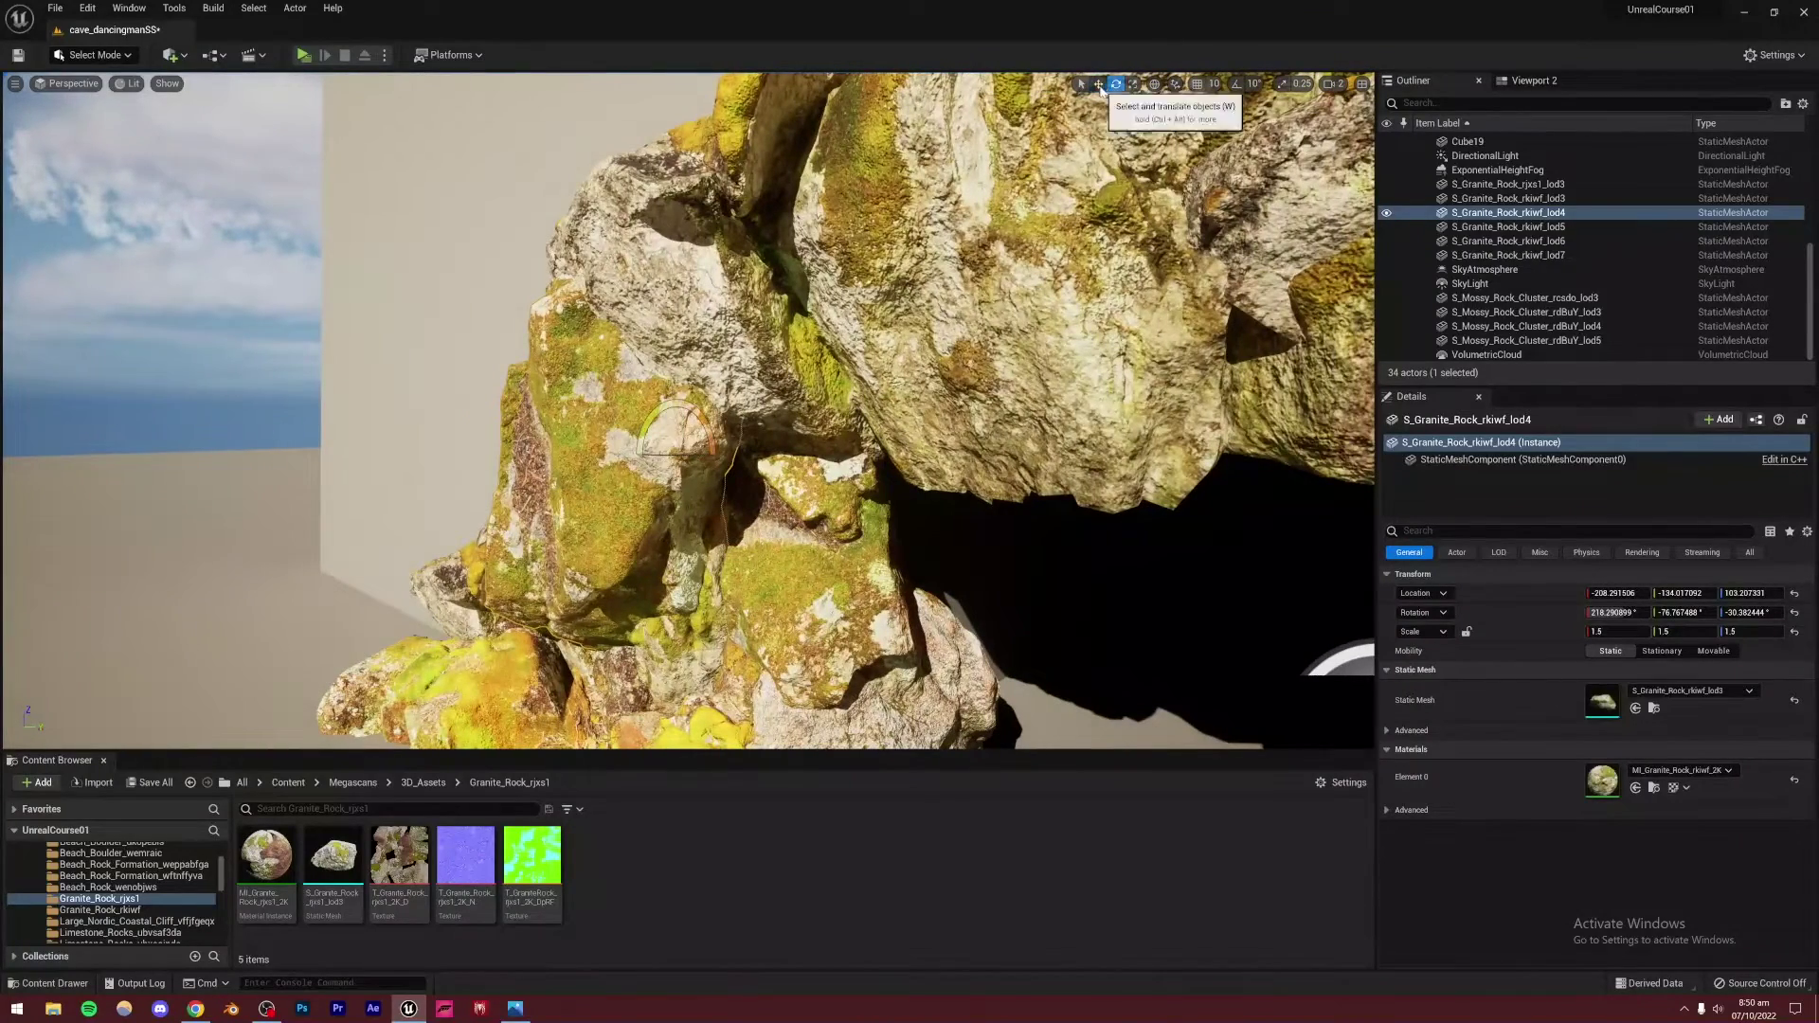
left_click(1099, 84)
left_click(1117, 85)
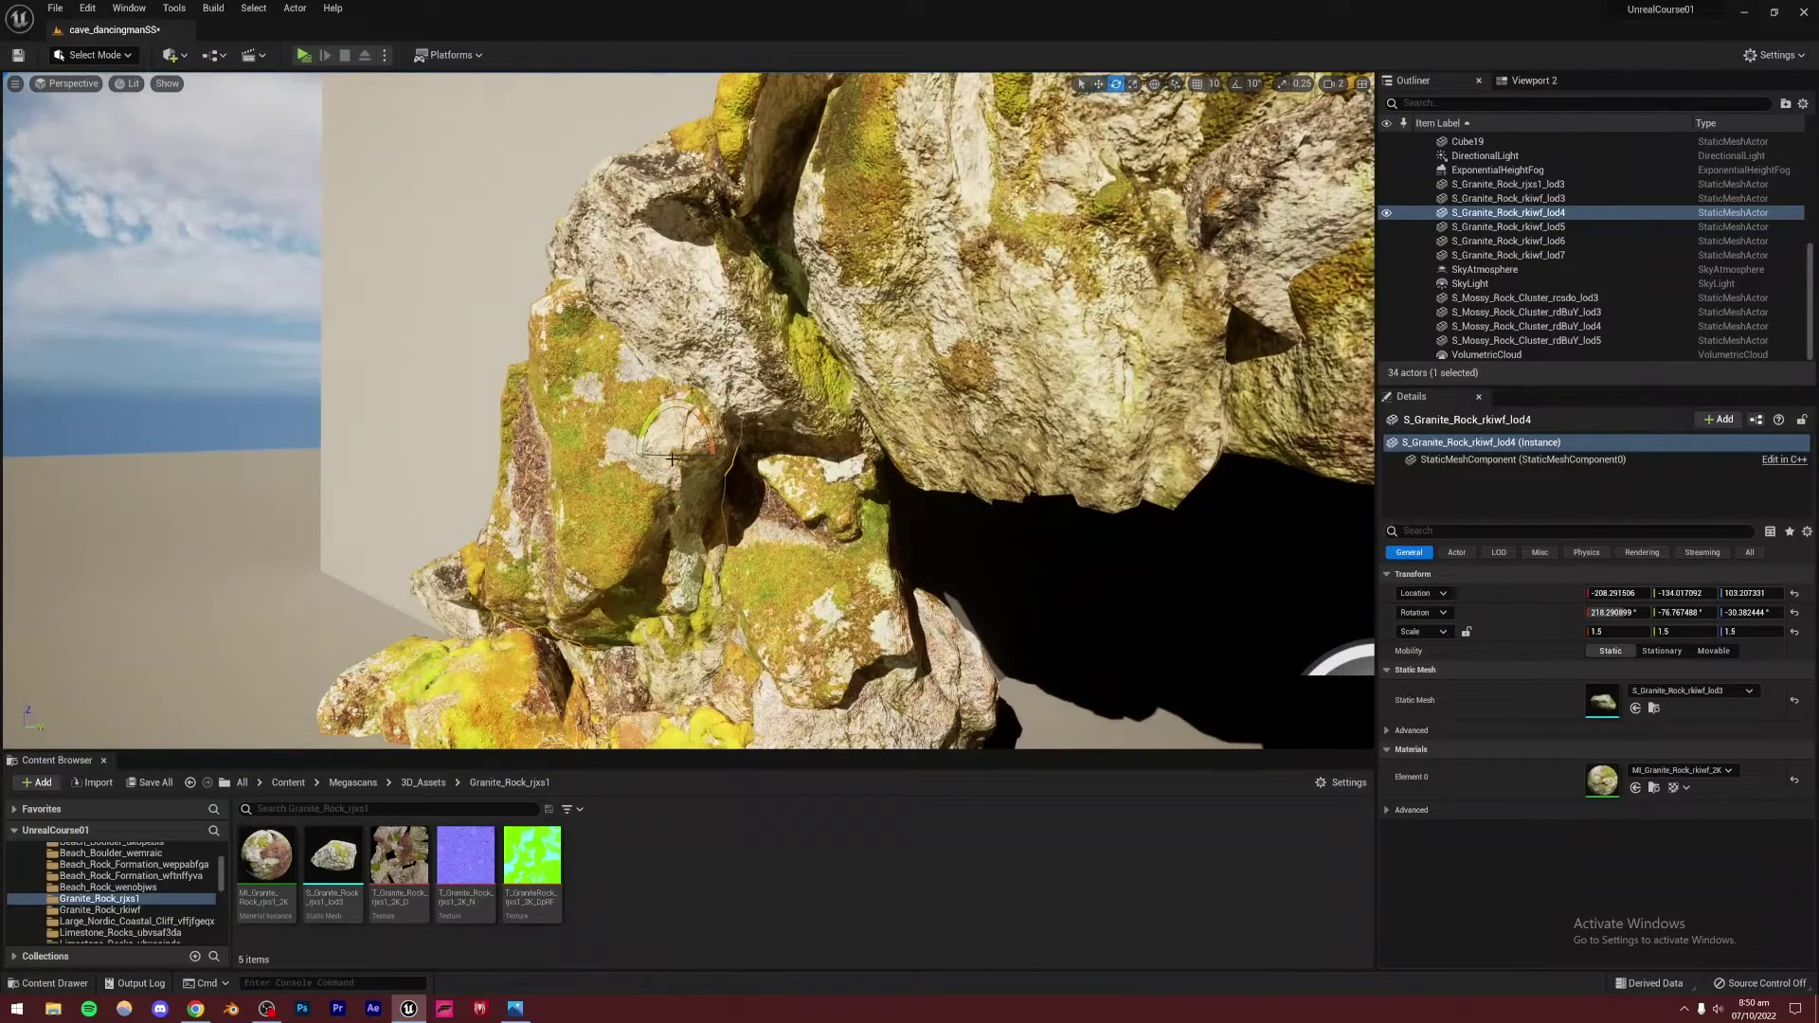
left_click_drag(672, 459, 720, 455)
left_click(1099, 85)
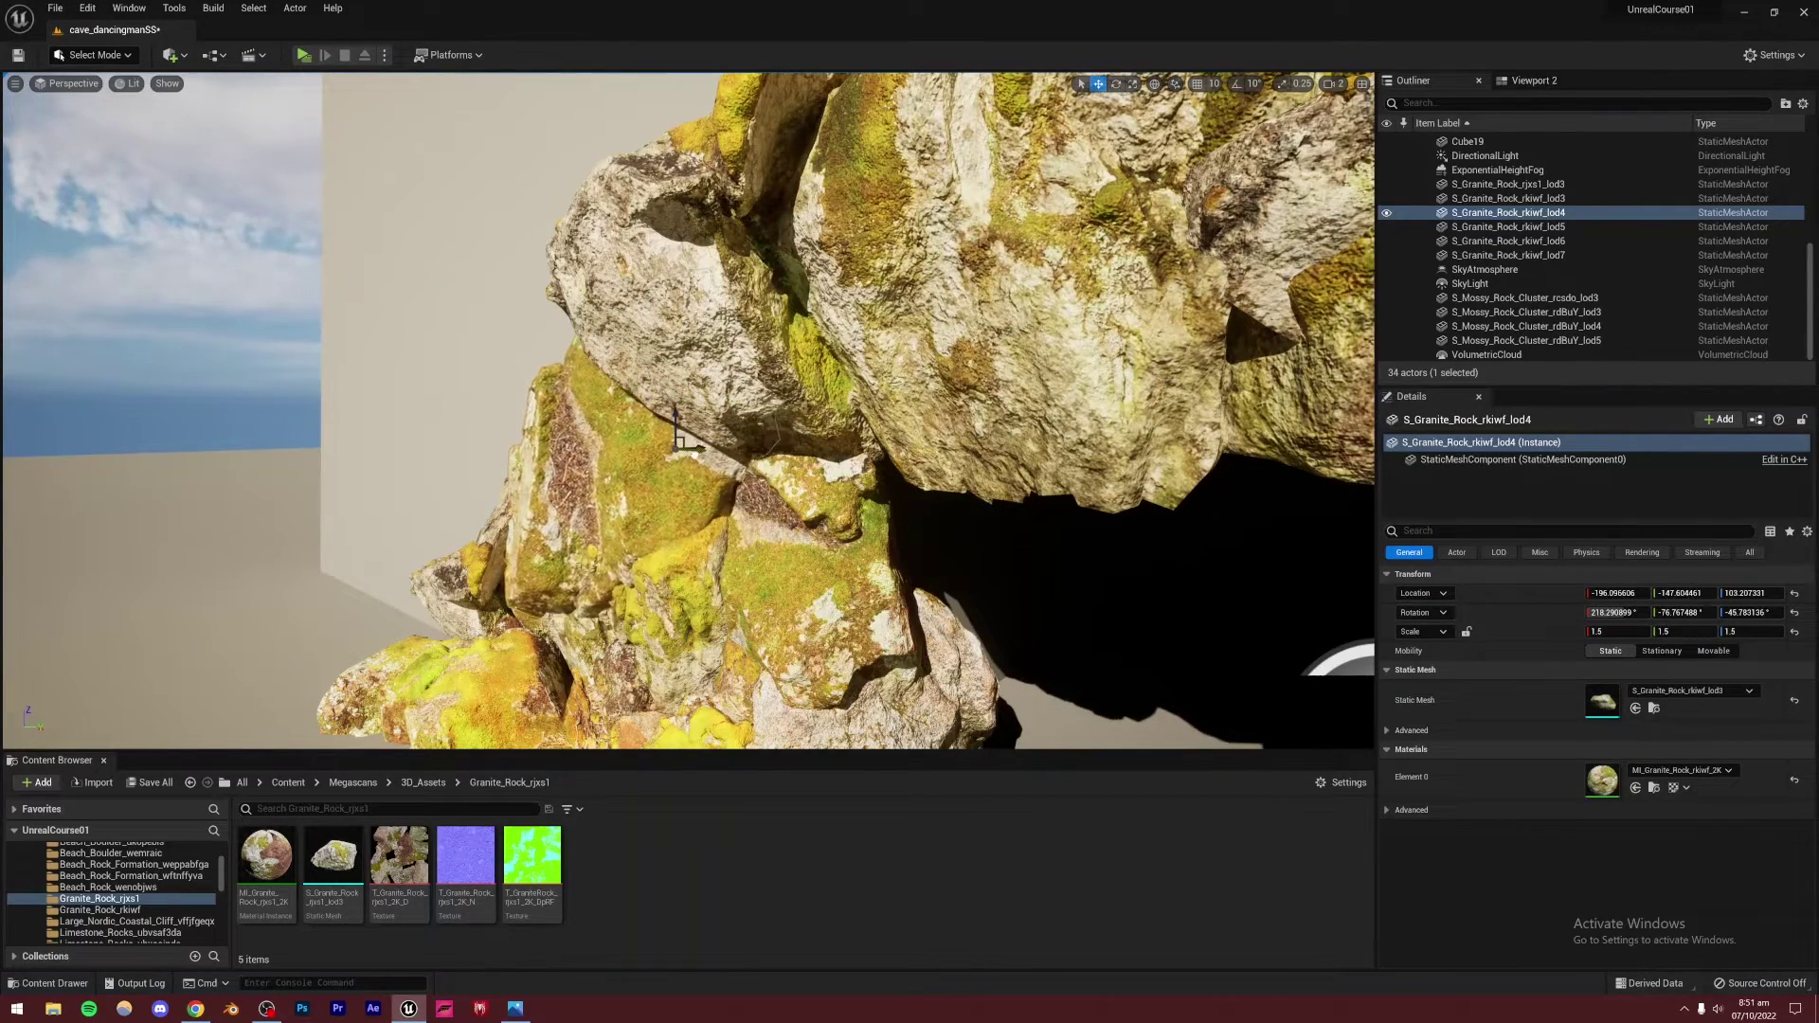
Duplicate the large mossy cluster above the opening onto the left column's top, turn it and place it at about -194, -157, 158
right_click_drag(693, 485, 692, 485)
key("w")
key("s")
right_click_drag(531, 405, 531, 405)
left_click(587, 424)
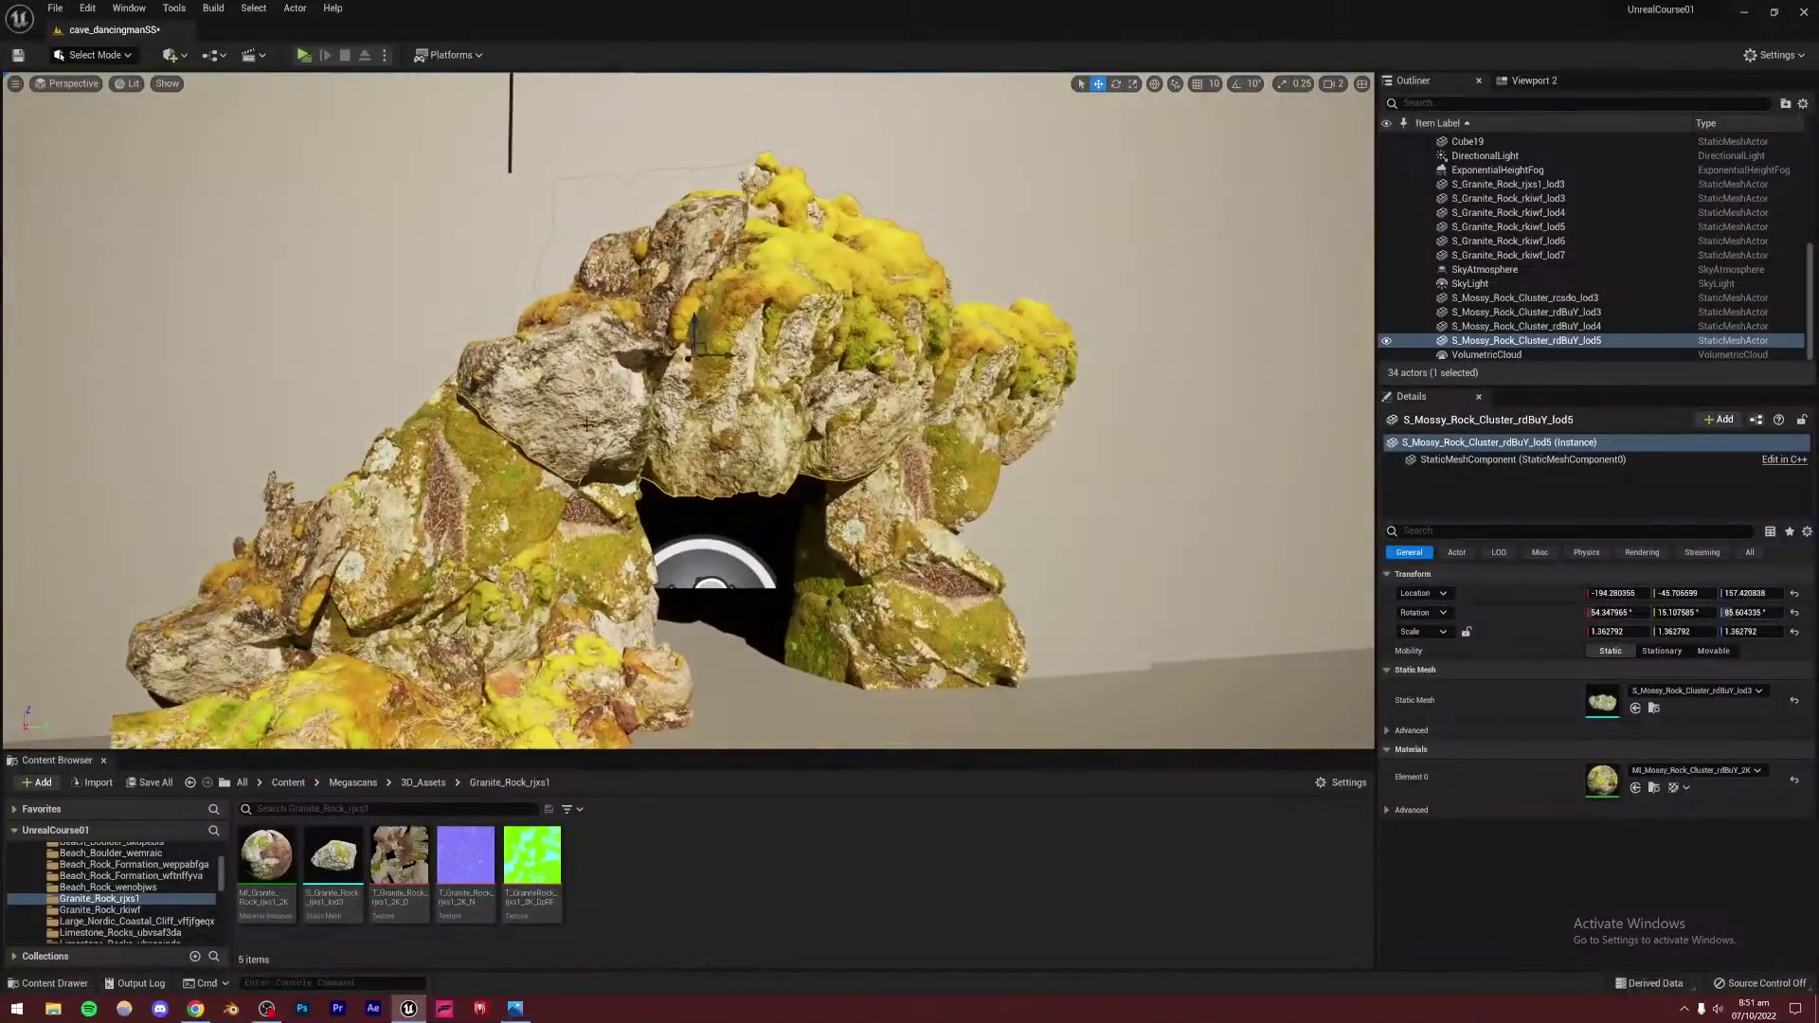
left_click_drag(721, 357, 1017, 214, "alt")
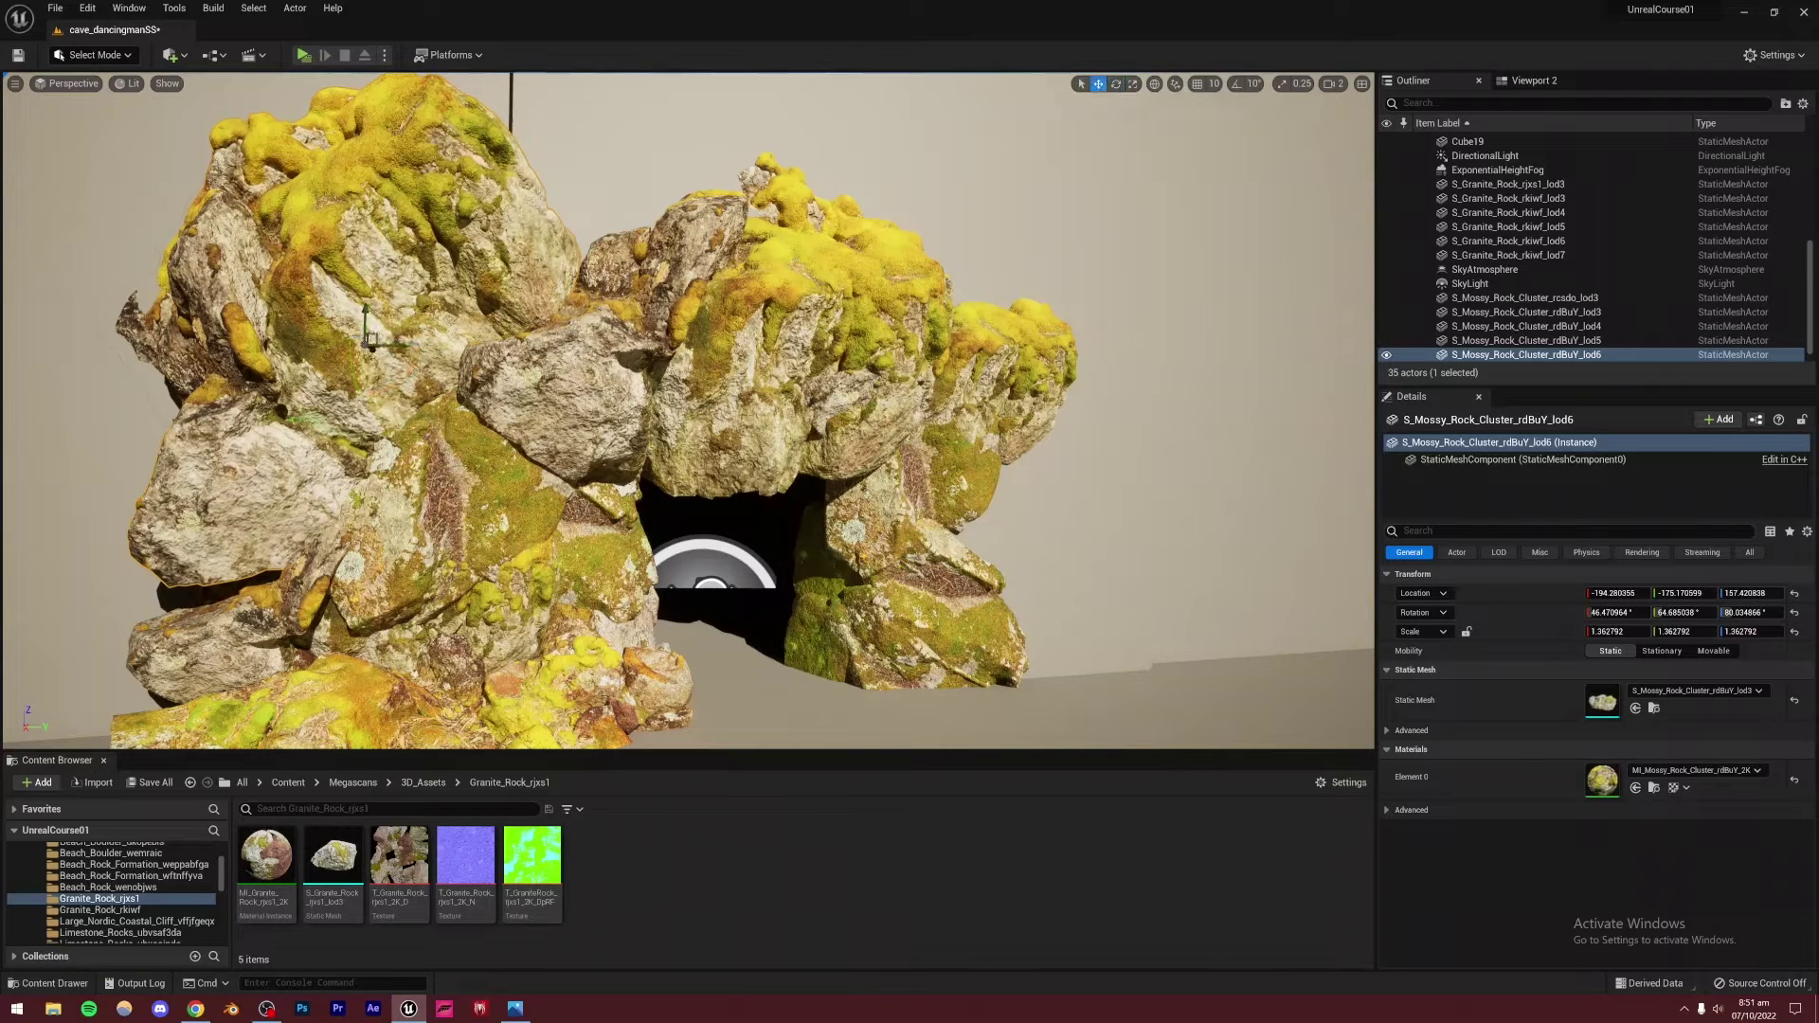
left_click_drag(392, 408, 444, 412)
Duplicate the left column's three mossy clusters together over to the other side of the opening
left_click(1091, 550)
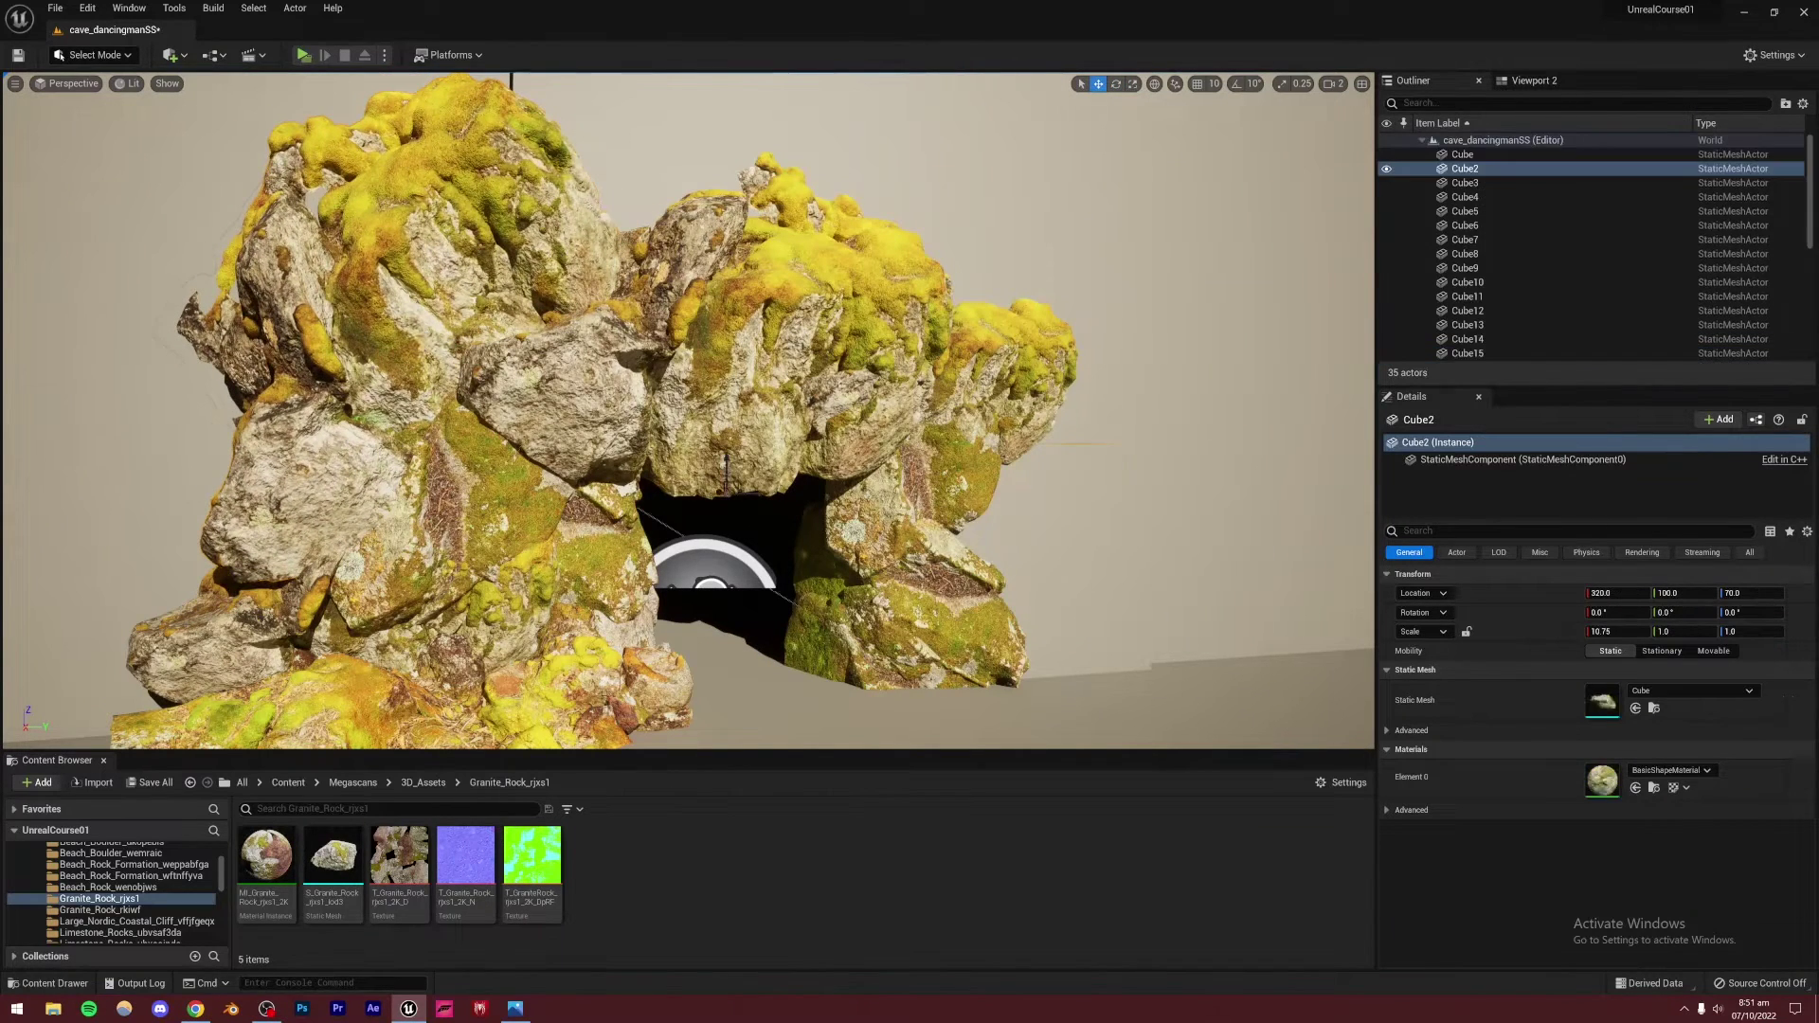
mouse_move(1091, 550)
right_mouse_down()
mouse_move(1099, 454)
mouse_move(1094, 540)
right_mouse_up()
key("s")
right_click_drag(273, 339, 273, 338)
left_click(272, 338)
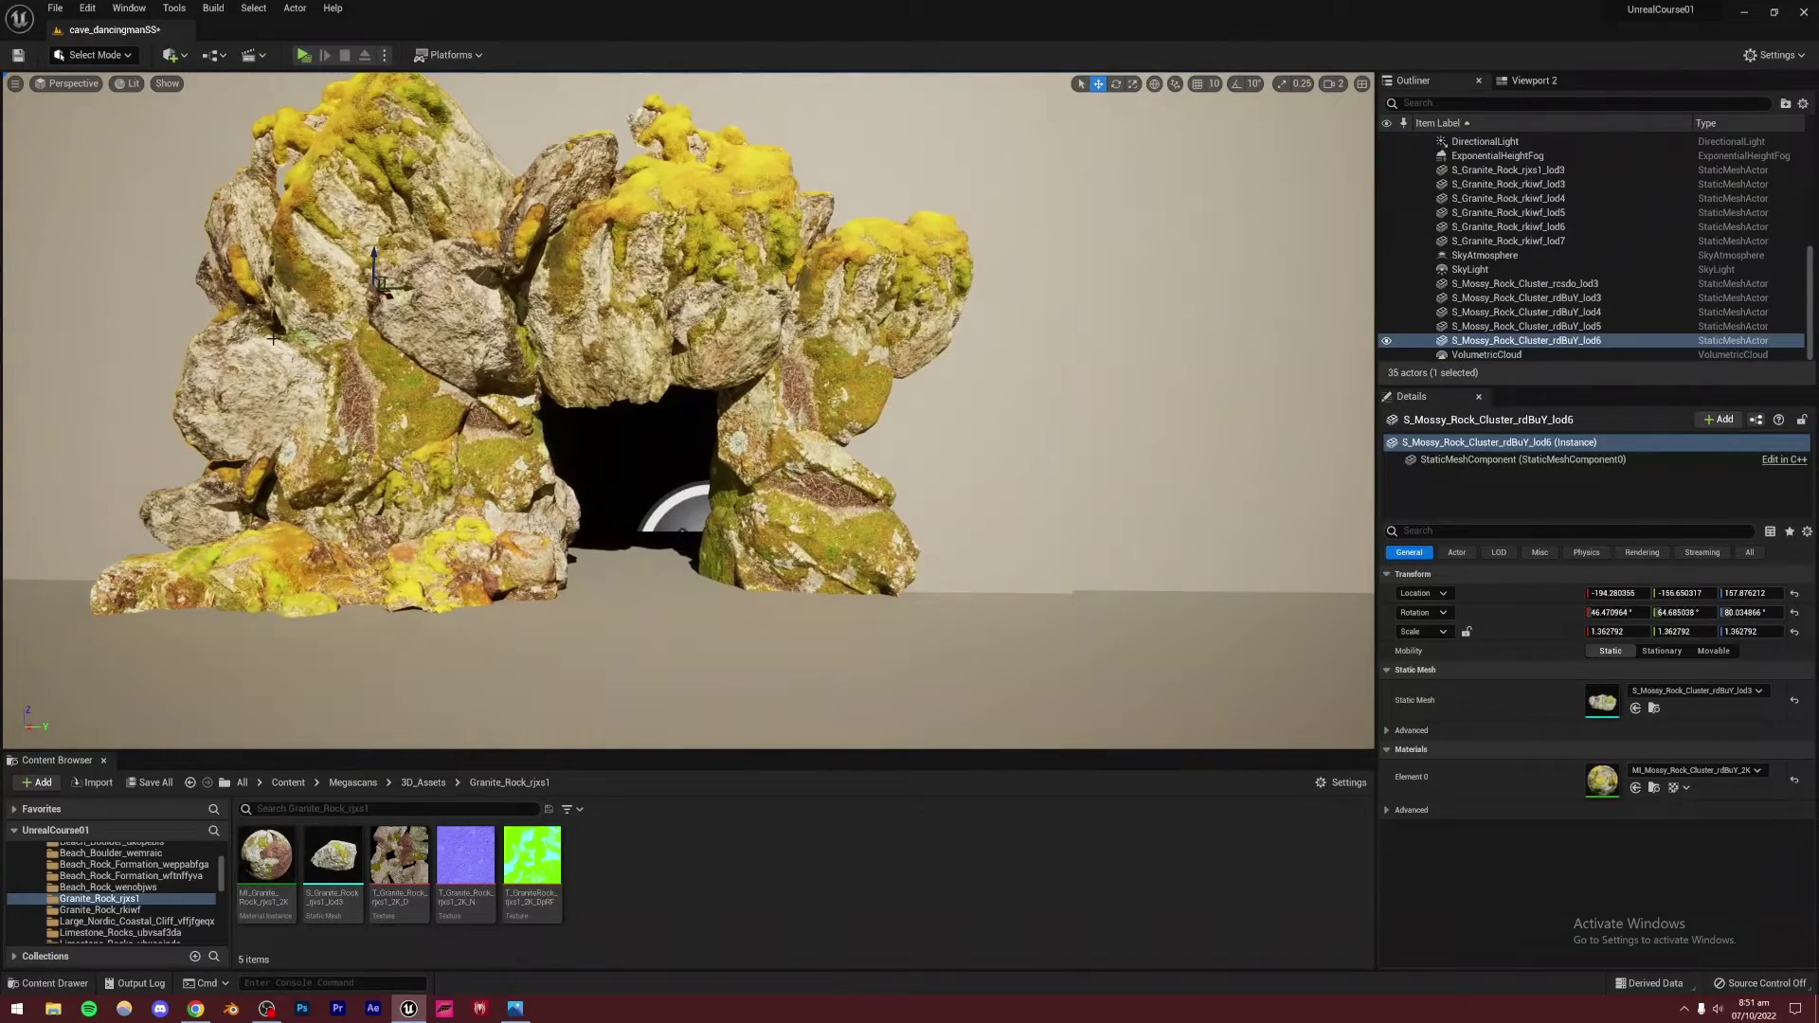
left_click(205, 505, "ctrl")
left_click(211, 573, "ctrl")
left_click_drag(377, 590, 948, 581, "alt")
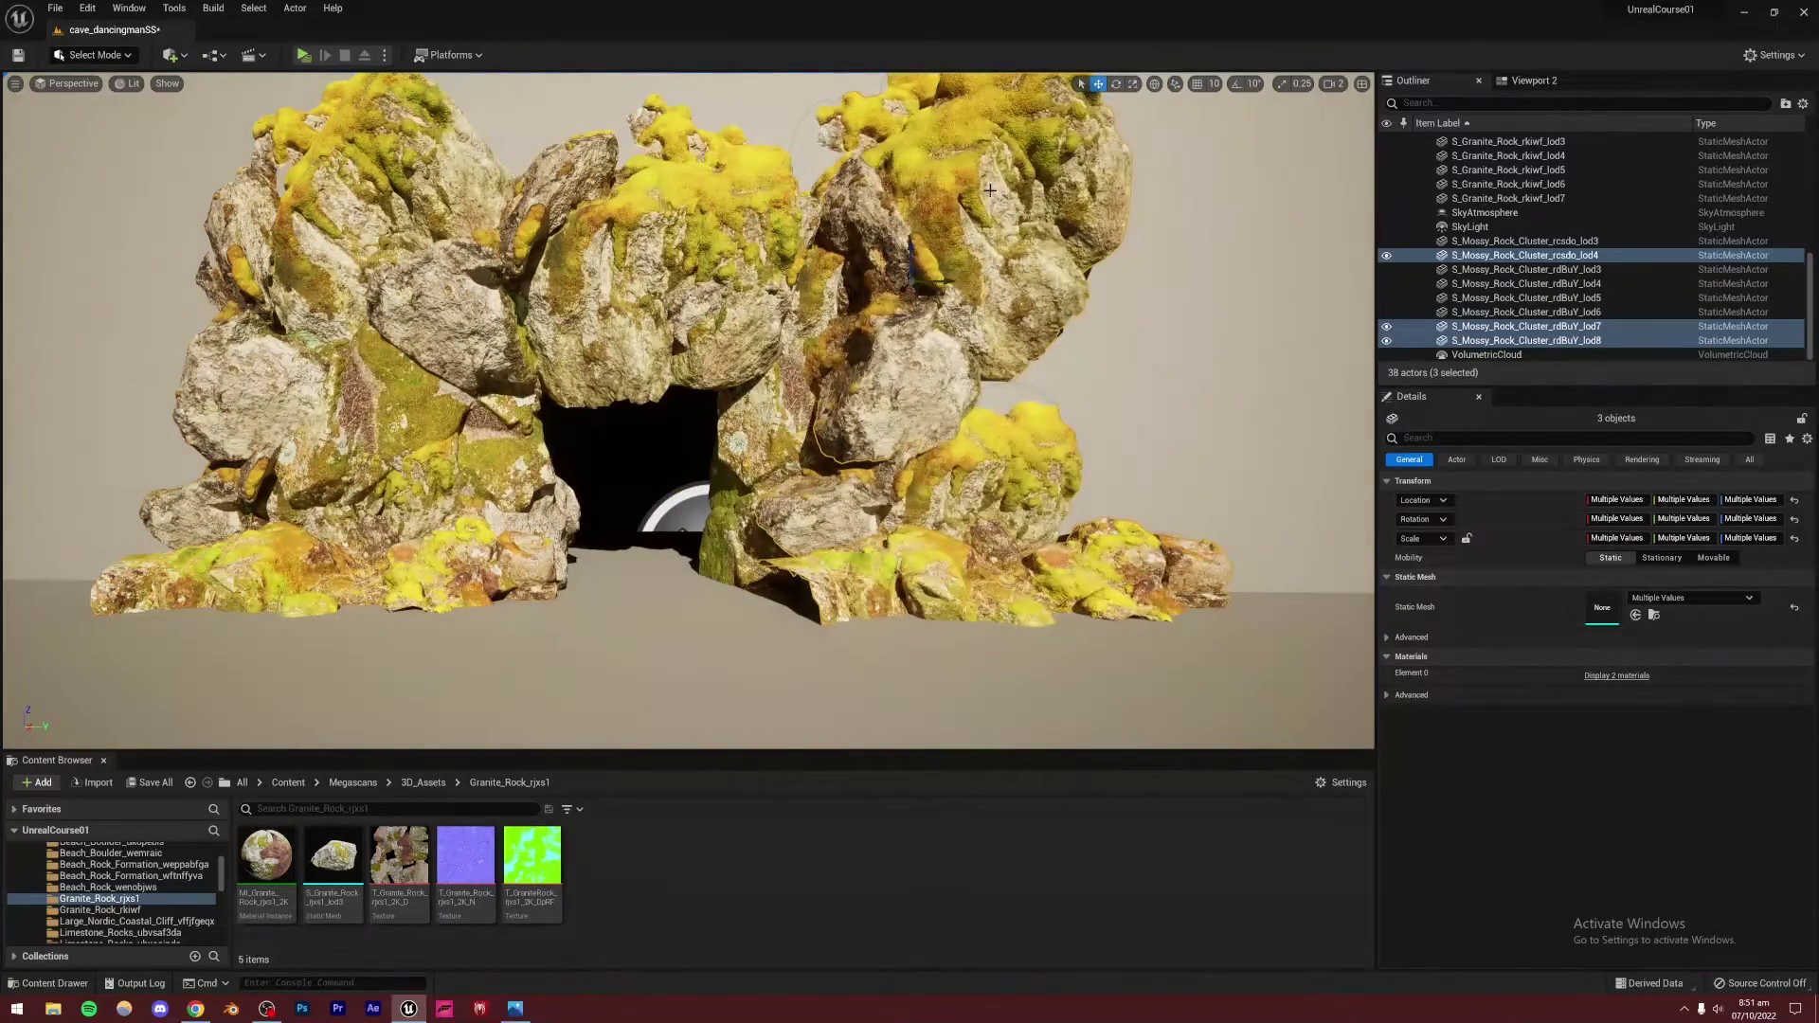
Turn the three copied mossy clusters as a group and fit them against the right column's outer side
right_click_drag(841, 539, 669, 446)
left_click_drag(675, 439, 707, 547)
left_click(1096, 85)
right_click_drag(701, 504, 699, 501)
Rotate the copied upper Mossy_Rock_Cluster_rcsdo to about -137°, -55°, -66° and settle it on top of the rocks above the opening
left_click(699, 501)
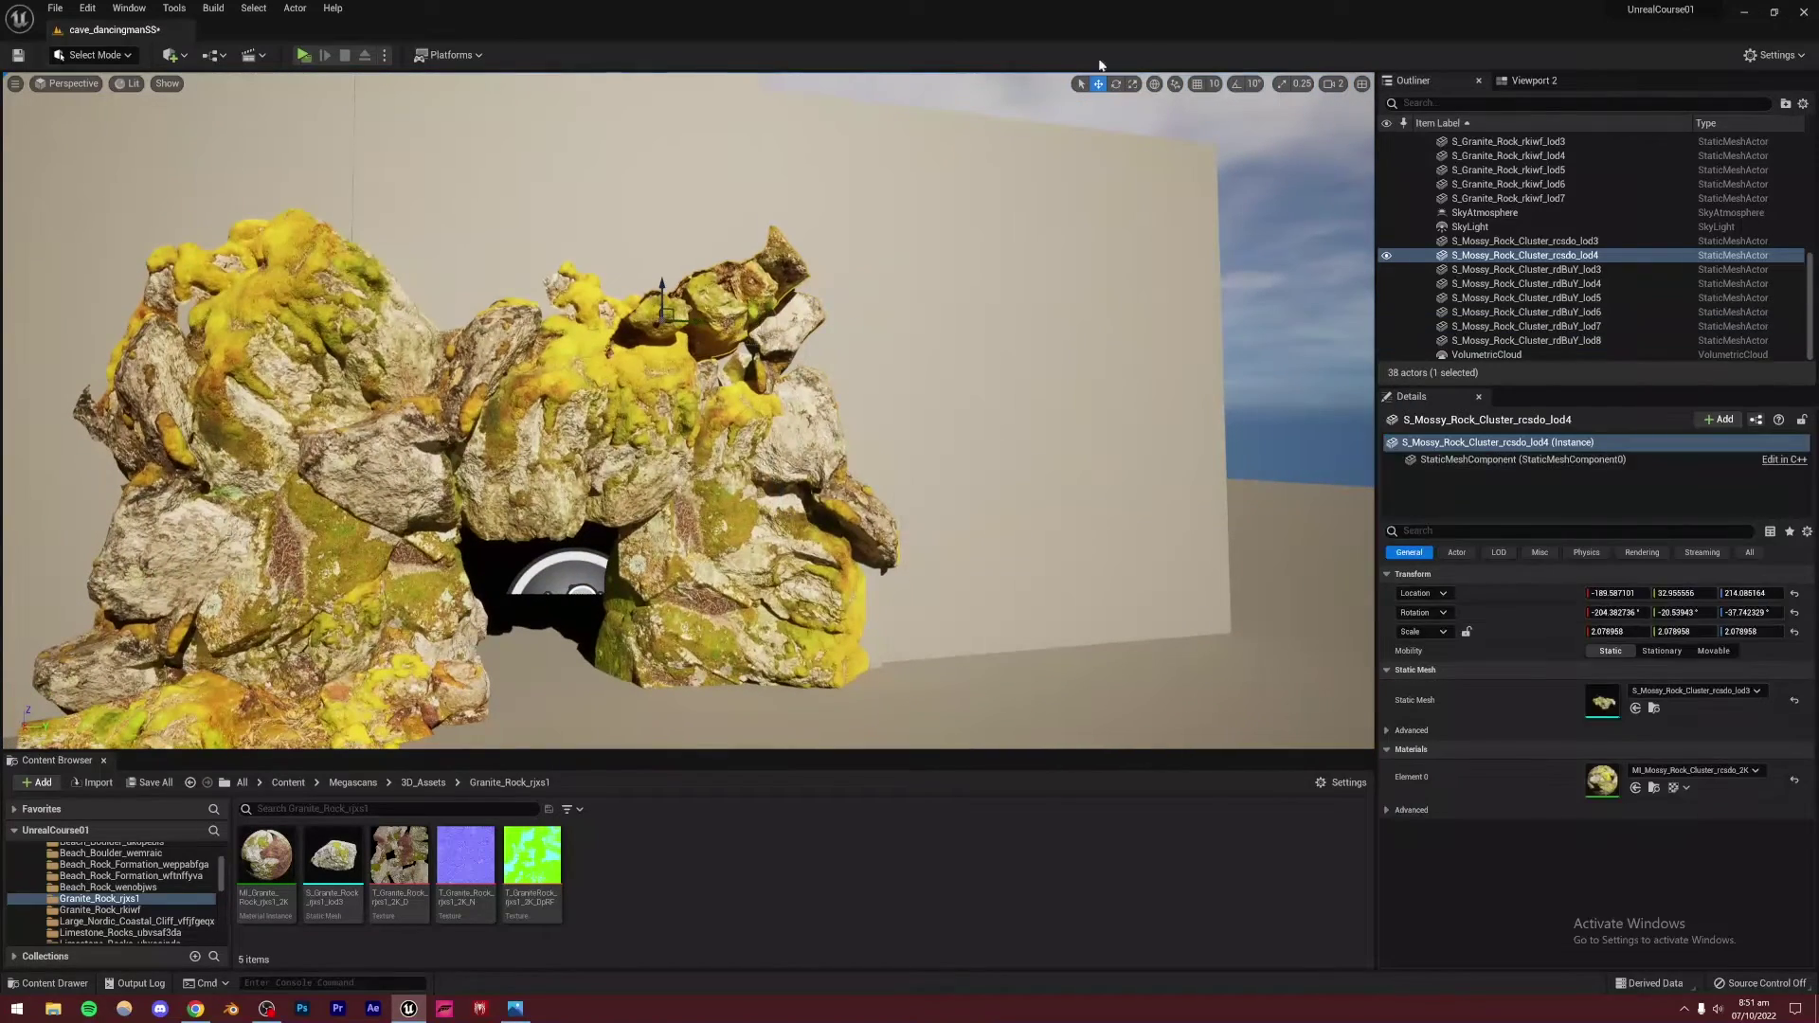
left_click_drag(652, 345, 657, 390)
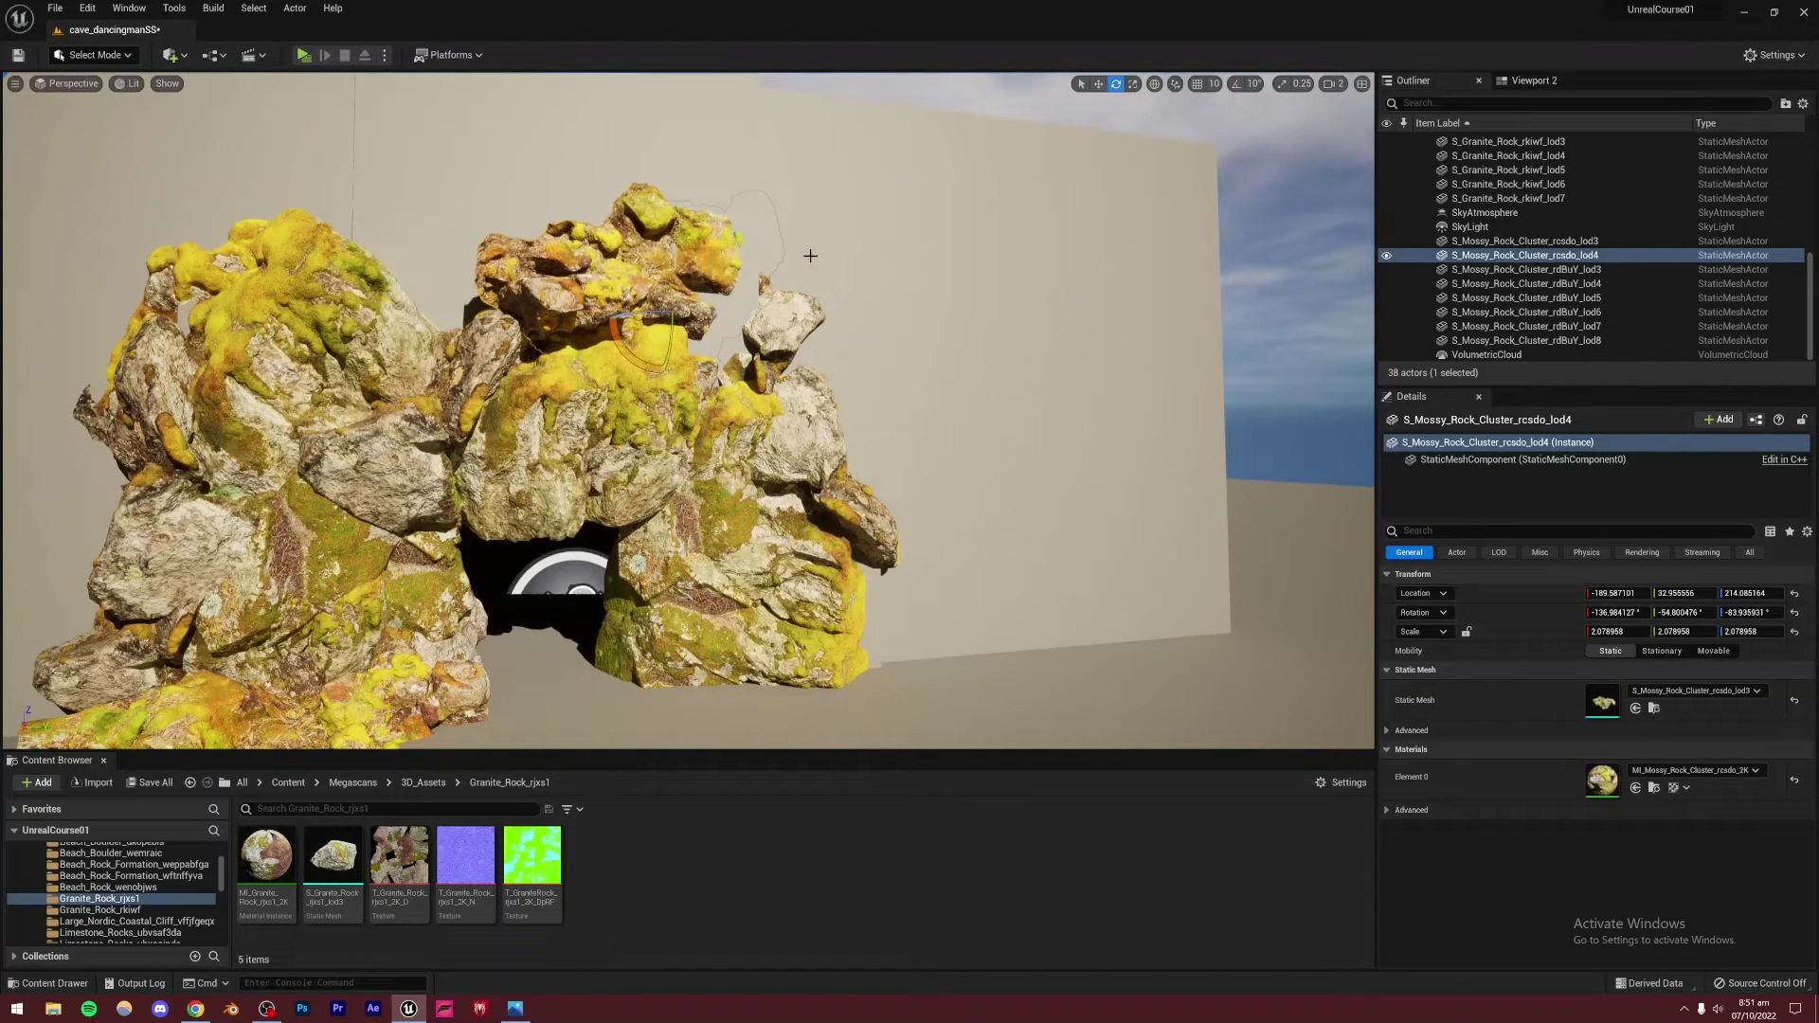
right_click_drag(663, 360, 720, 309)
left_click_drag(748, 314, 765, 332)
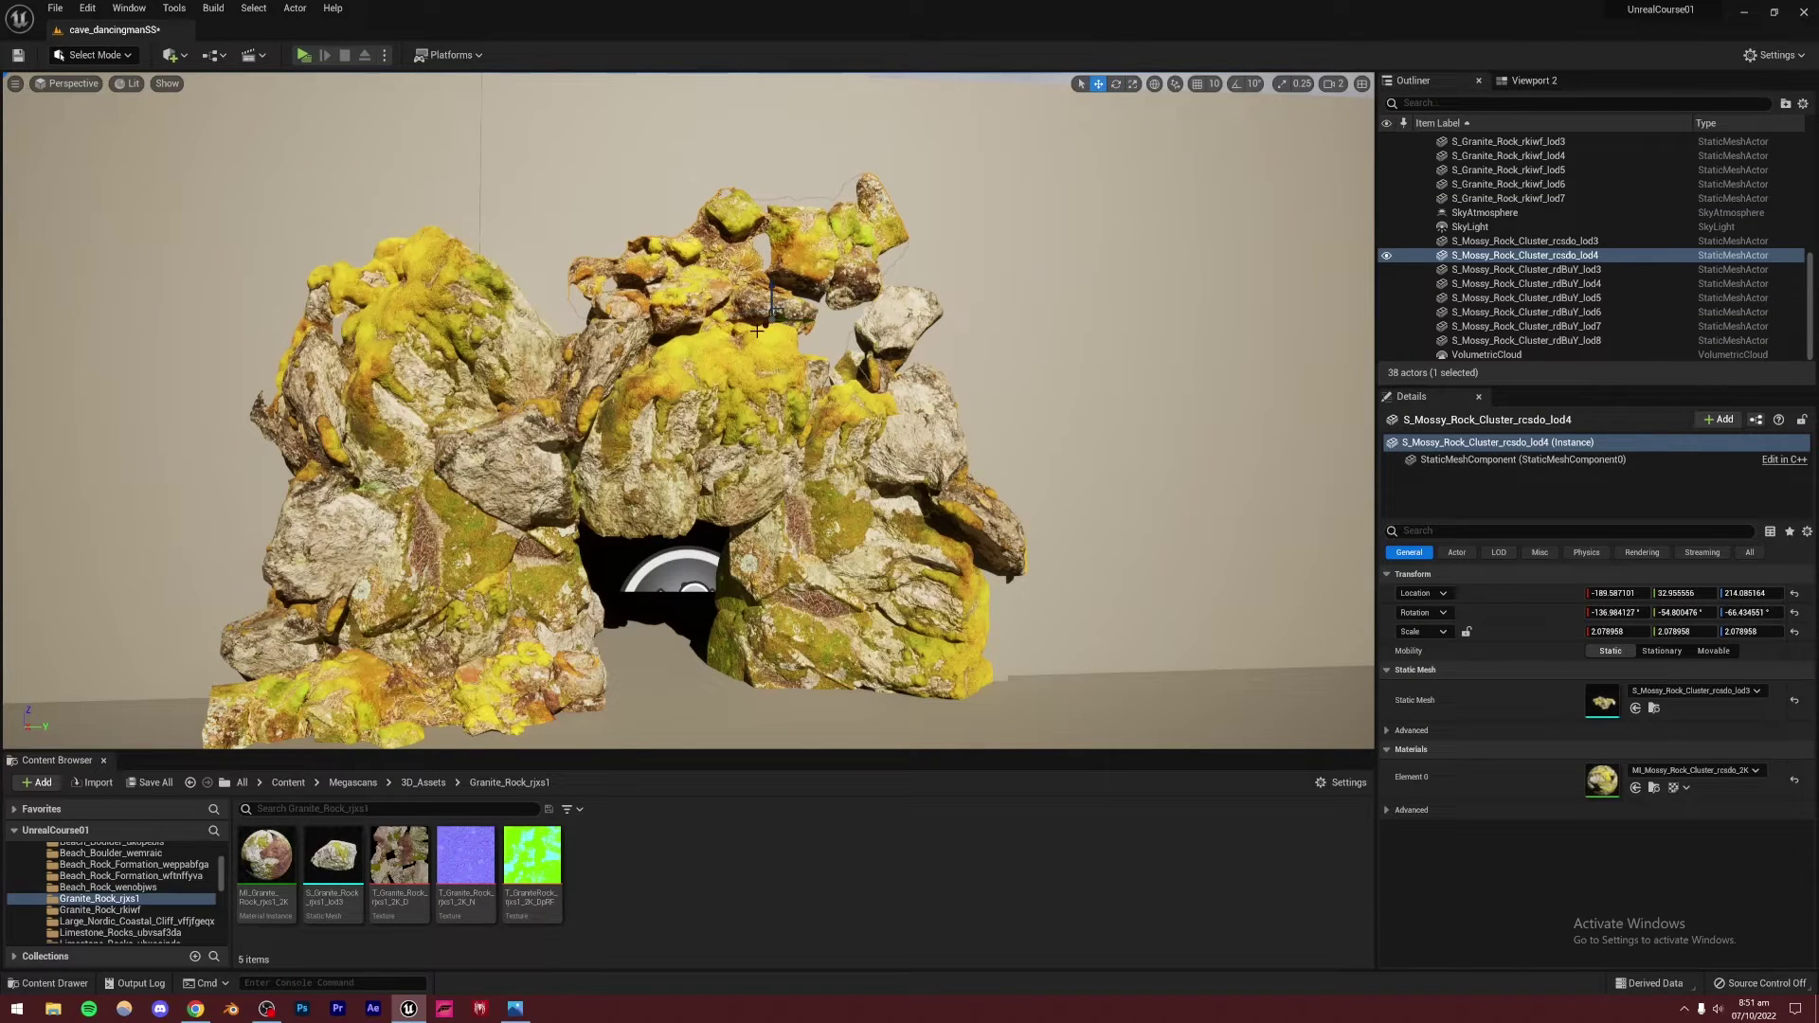
left_click_drag(768, 324, 794, 332)
right_click_drag(794, 332, 786, 213)
Shift the large mossy cluster above the opening toward the left column to about -196, -56, 157
left_click(641, 291)
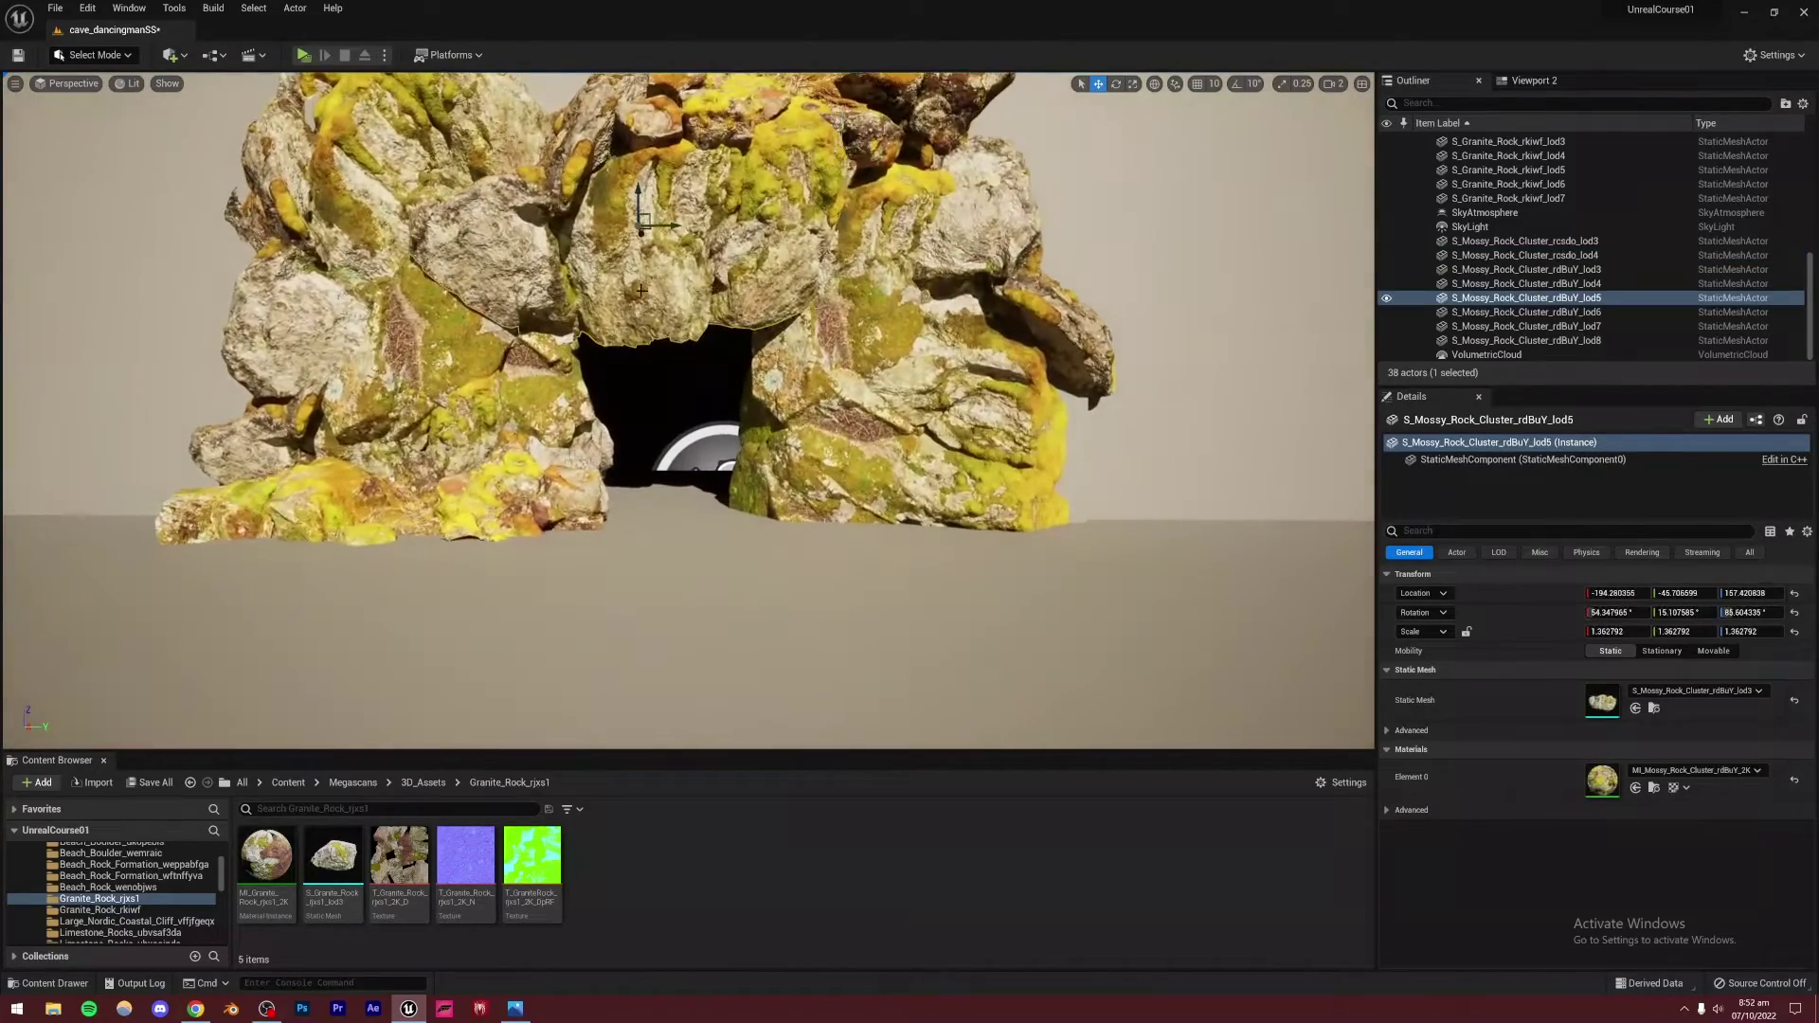
left_click_drag(683, 228, 619, 239)
left_click(663, 393)
right_click_drag(663, 393, 530, 347)
key("w")
left_click(823, 417)
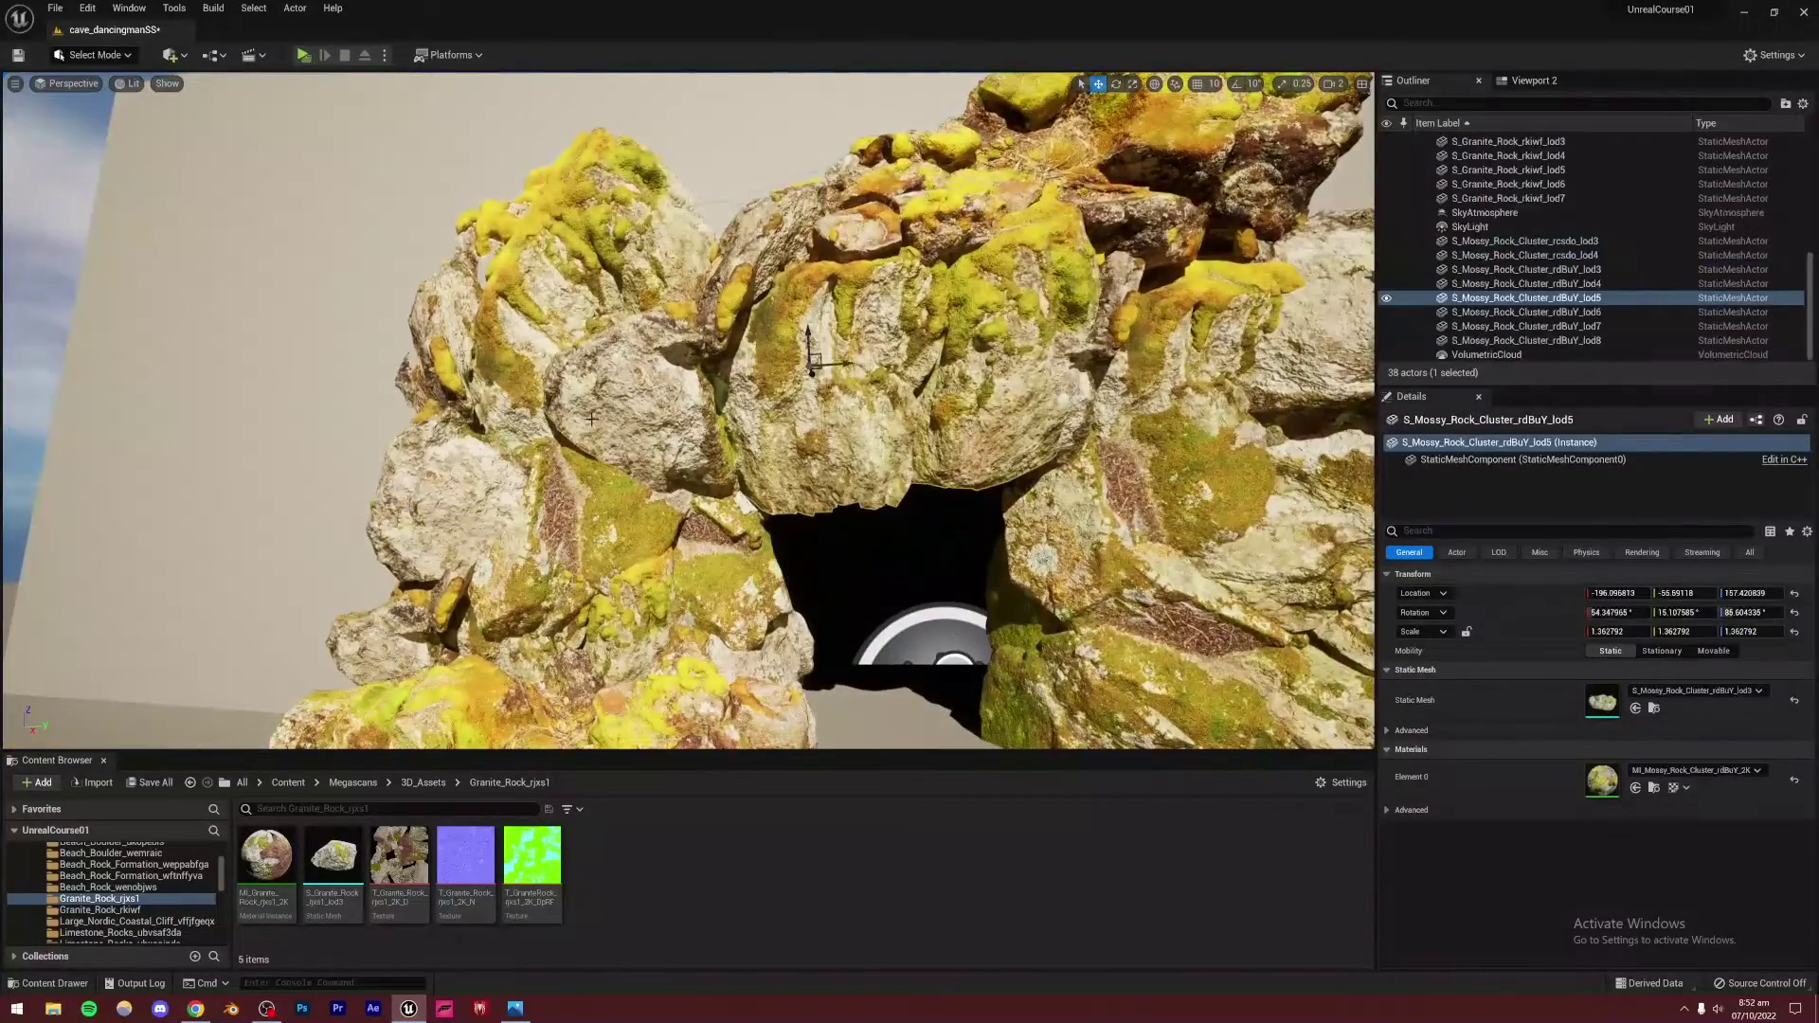
Duplicate the left base's Granite_Rock_rjxs1 up under the overhang at the opening's upper left corner, about X -190, Y -68
right_click_drag(823, 417, 824, 450)
left_click(612, 541)
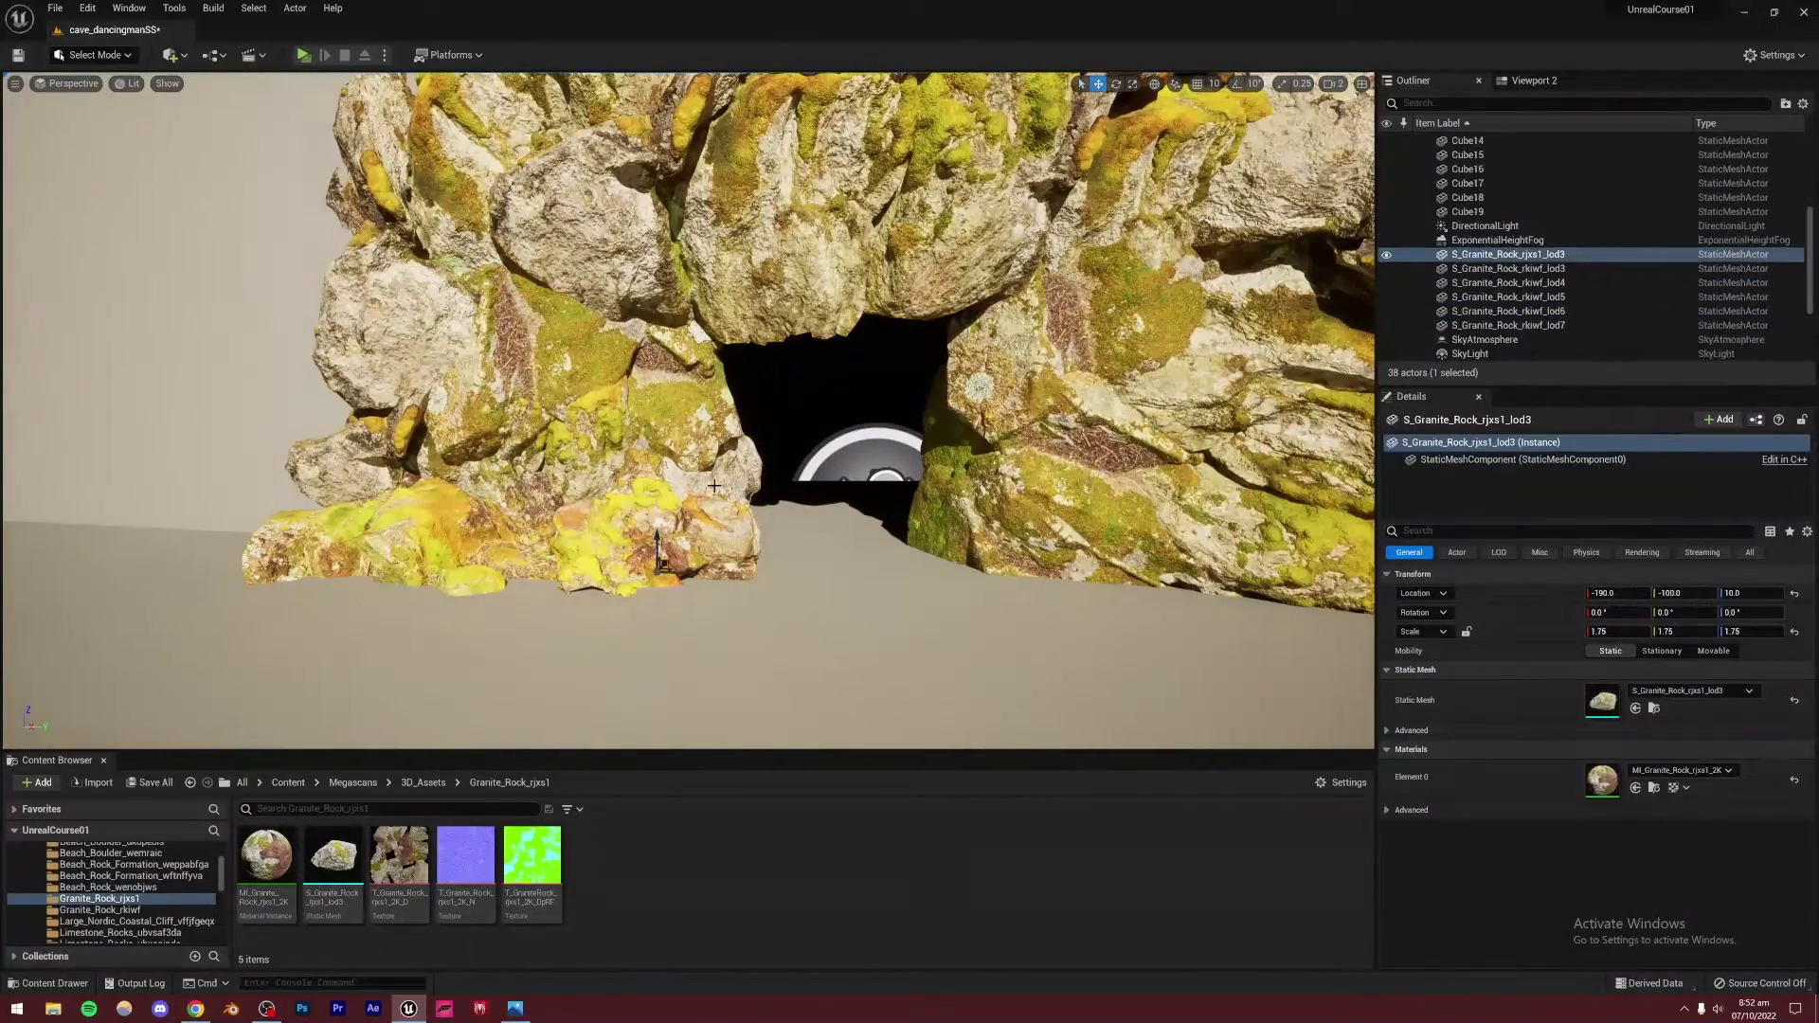
left_click_drag(667, 562, 747, 356, "alt")
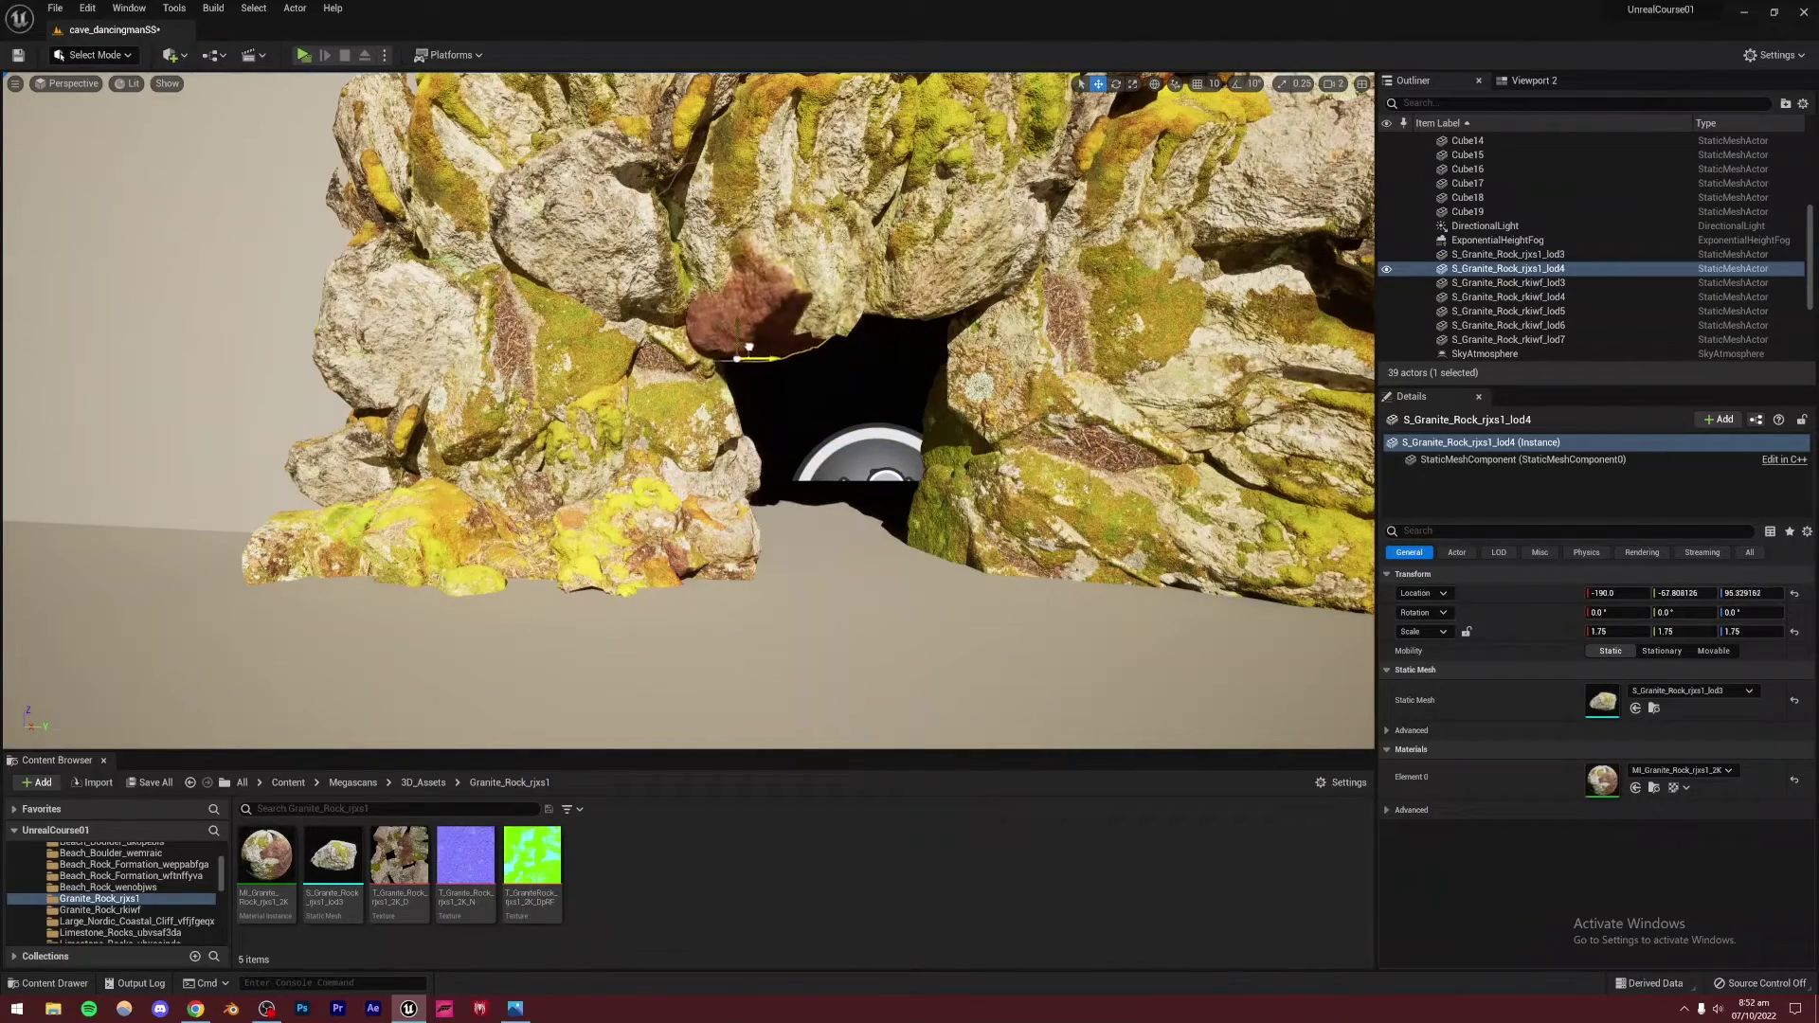
mouse_move(747, 356)
right_mouse_down()
mouse_move(748, 317)
mouse_move(762, 374)
right_mouse_up()
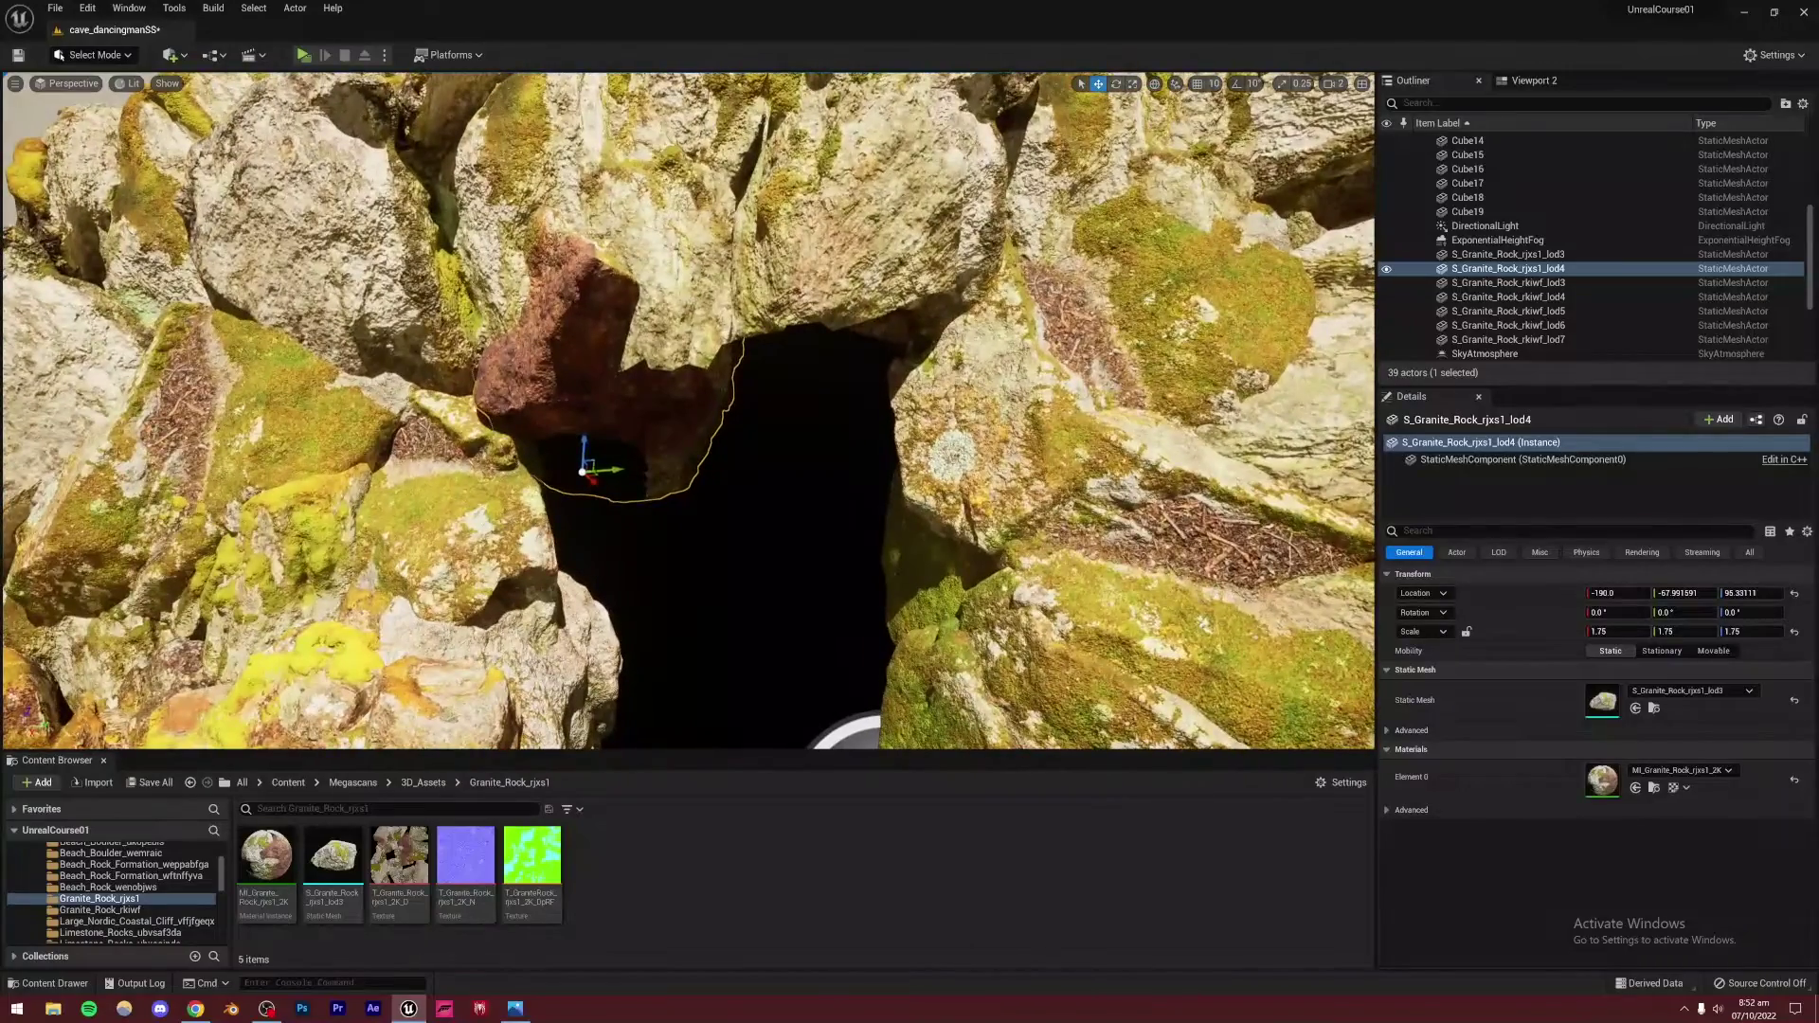
Duplicate that granite rock to the opening's upper right edge at about -201, 7, 153, rotated about 180°, 20°, 250°
left_click_drag(591, 476, 788, 442, "alt")
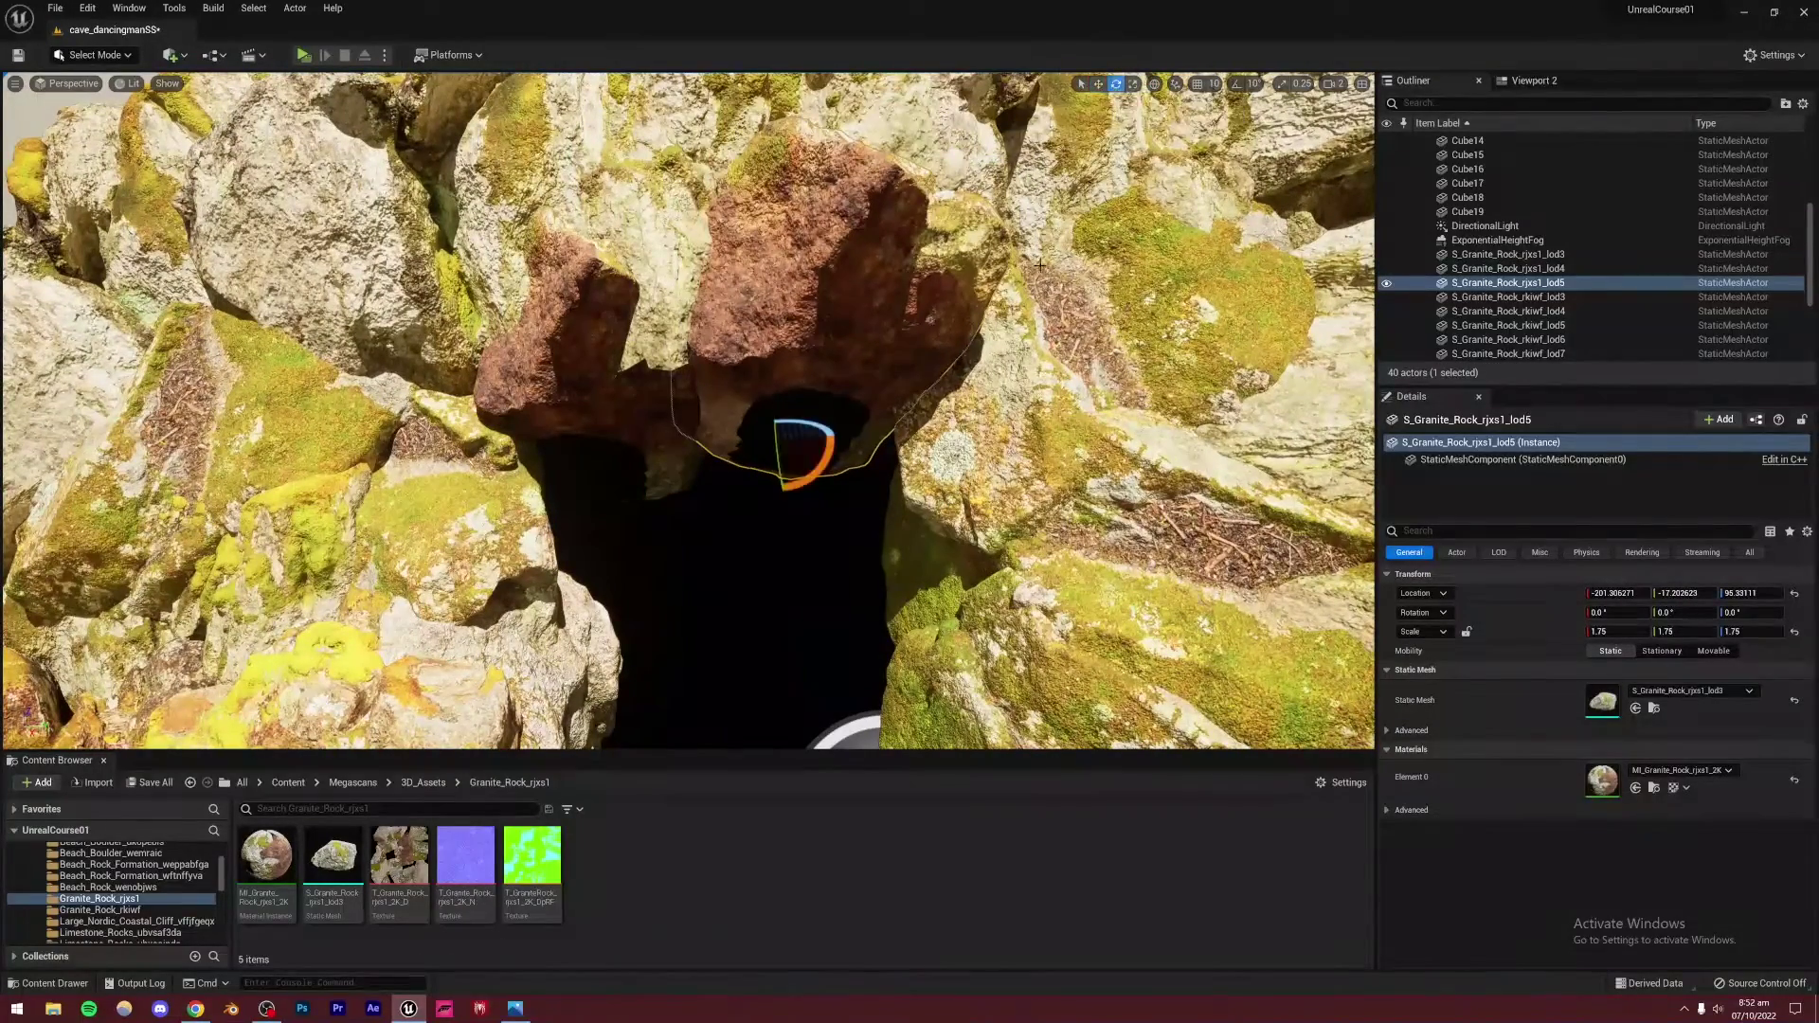
left_click_drag(776, 439, 782, 516)
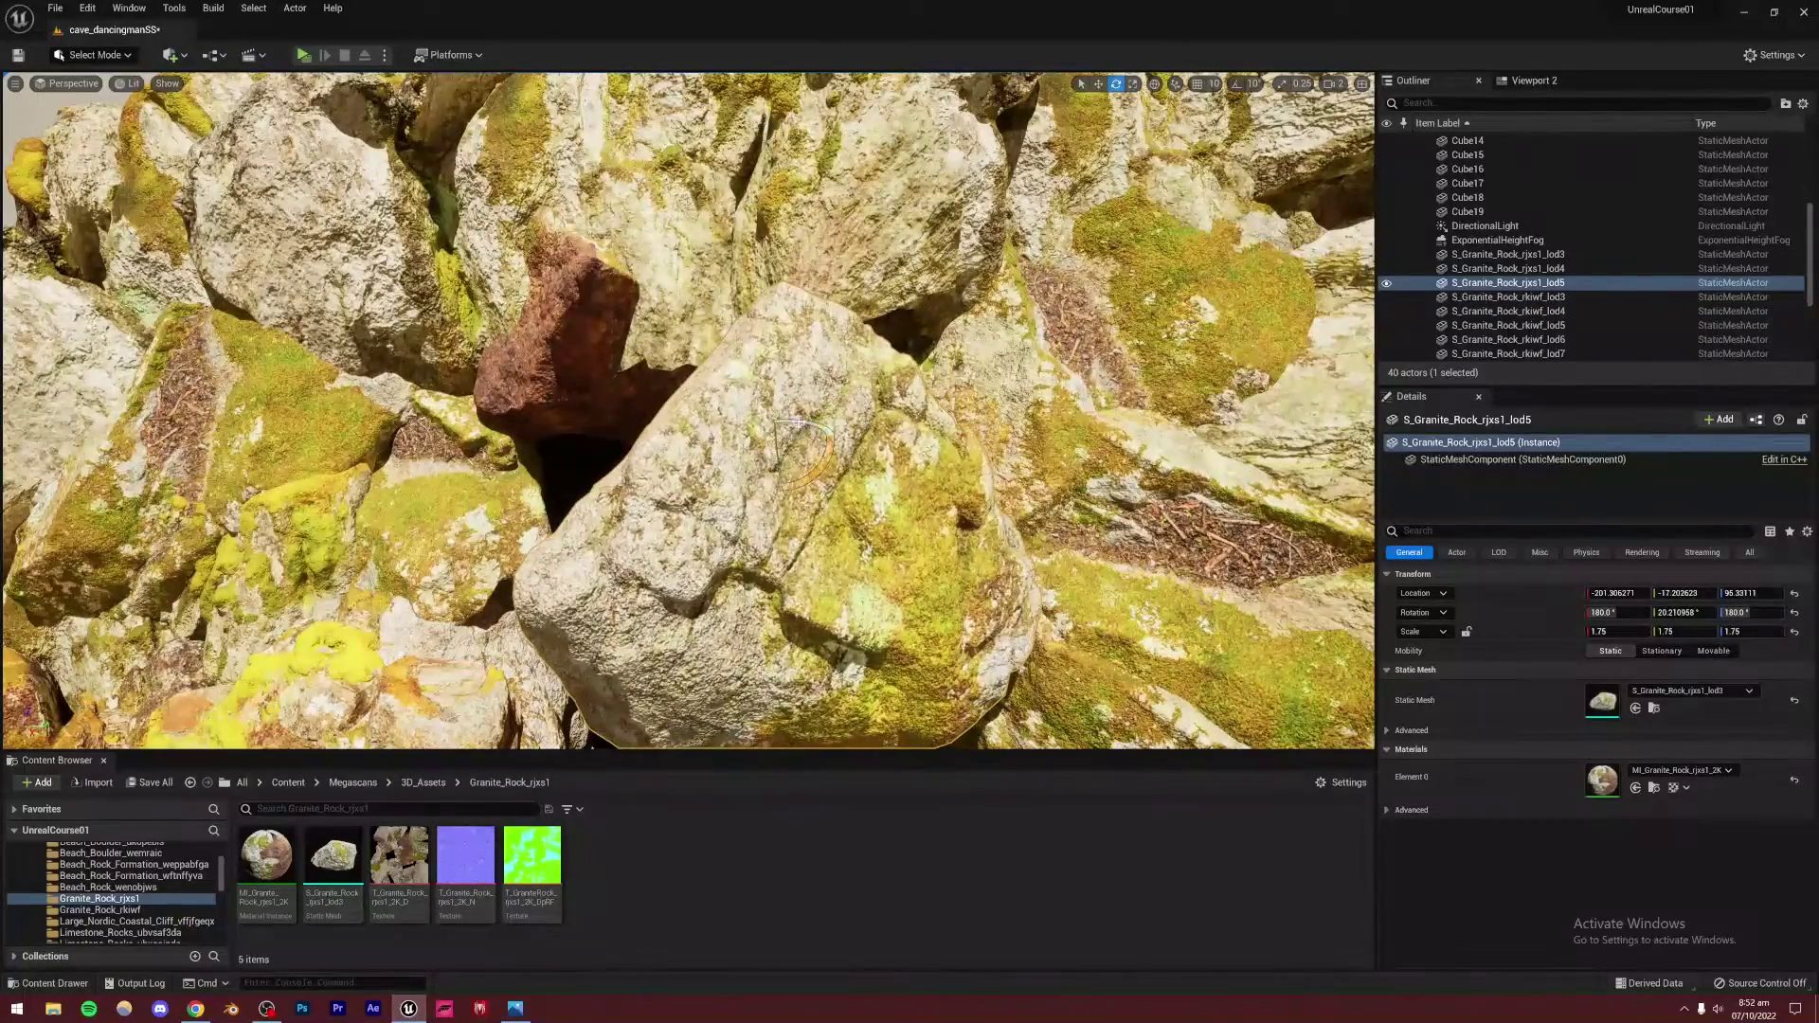
left_click_drag(798, 424, 900, 432)
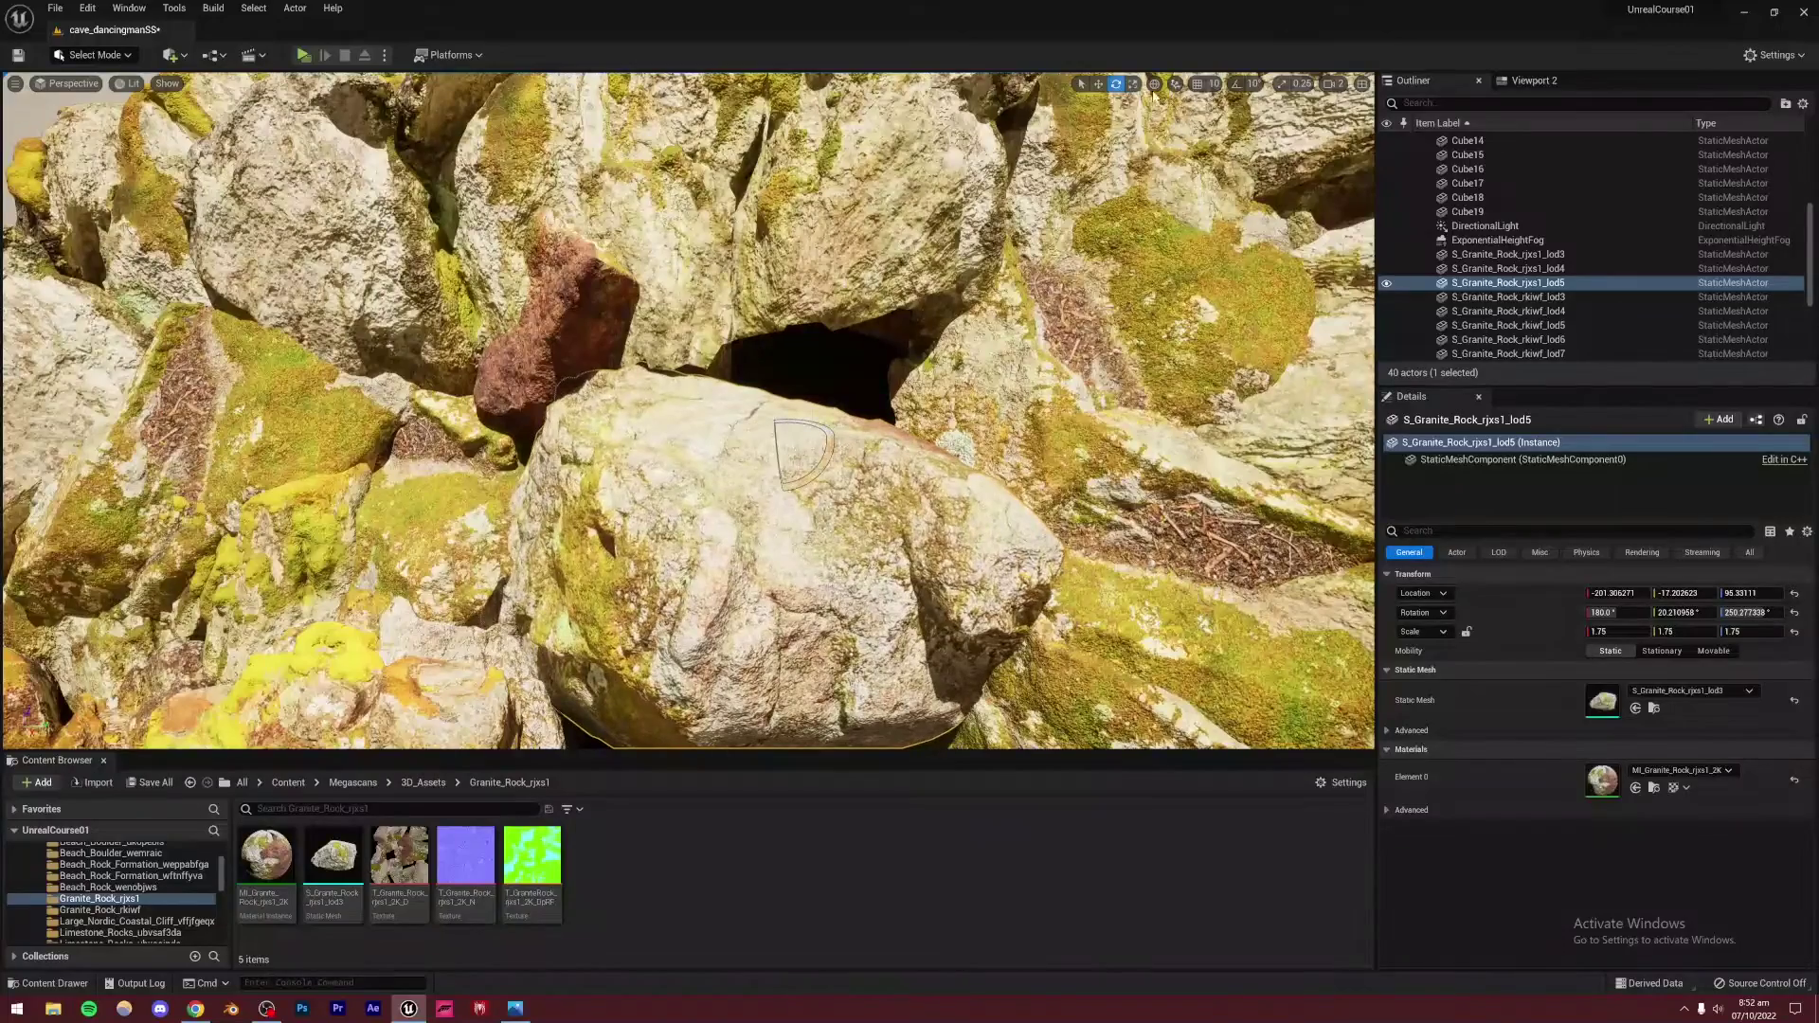
left_click(1098, 83)
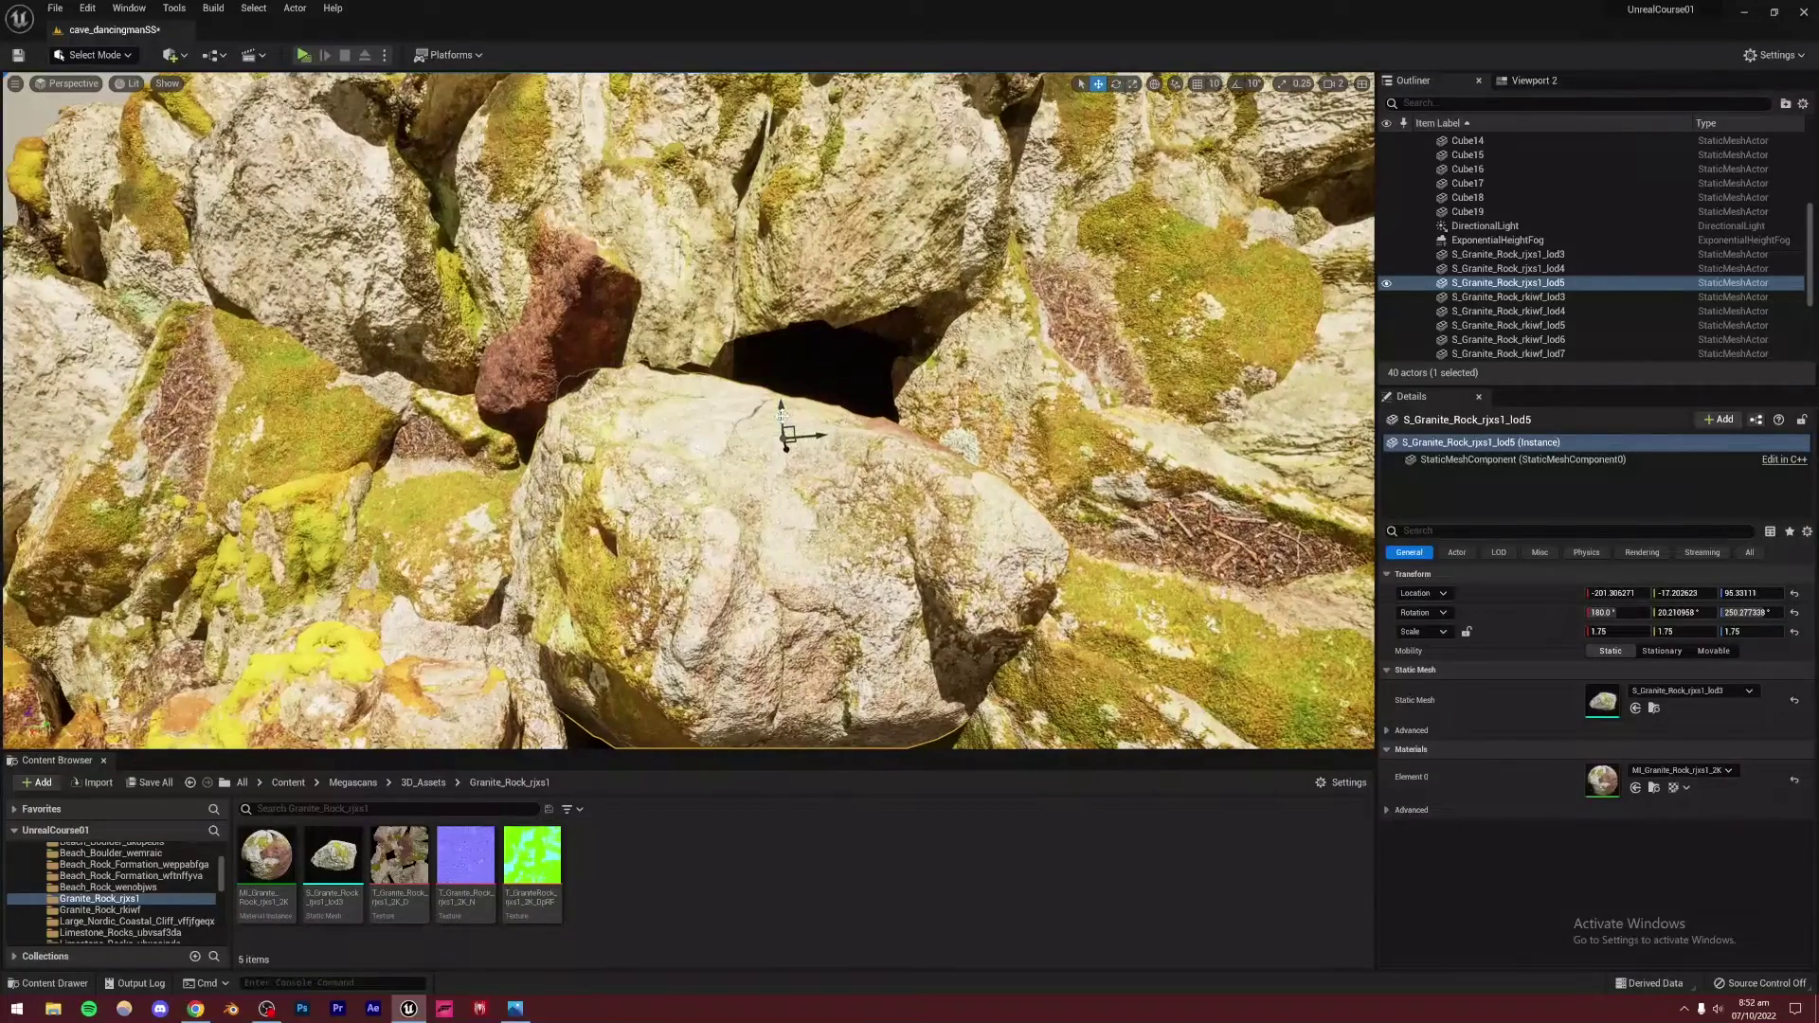
left_click_drag(778, 417, 896, 208)
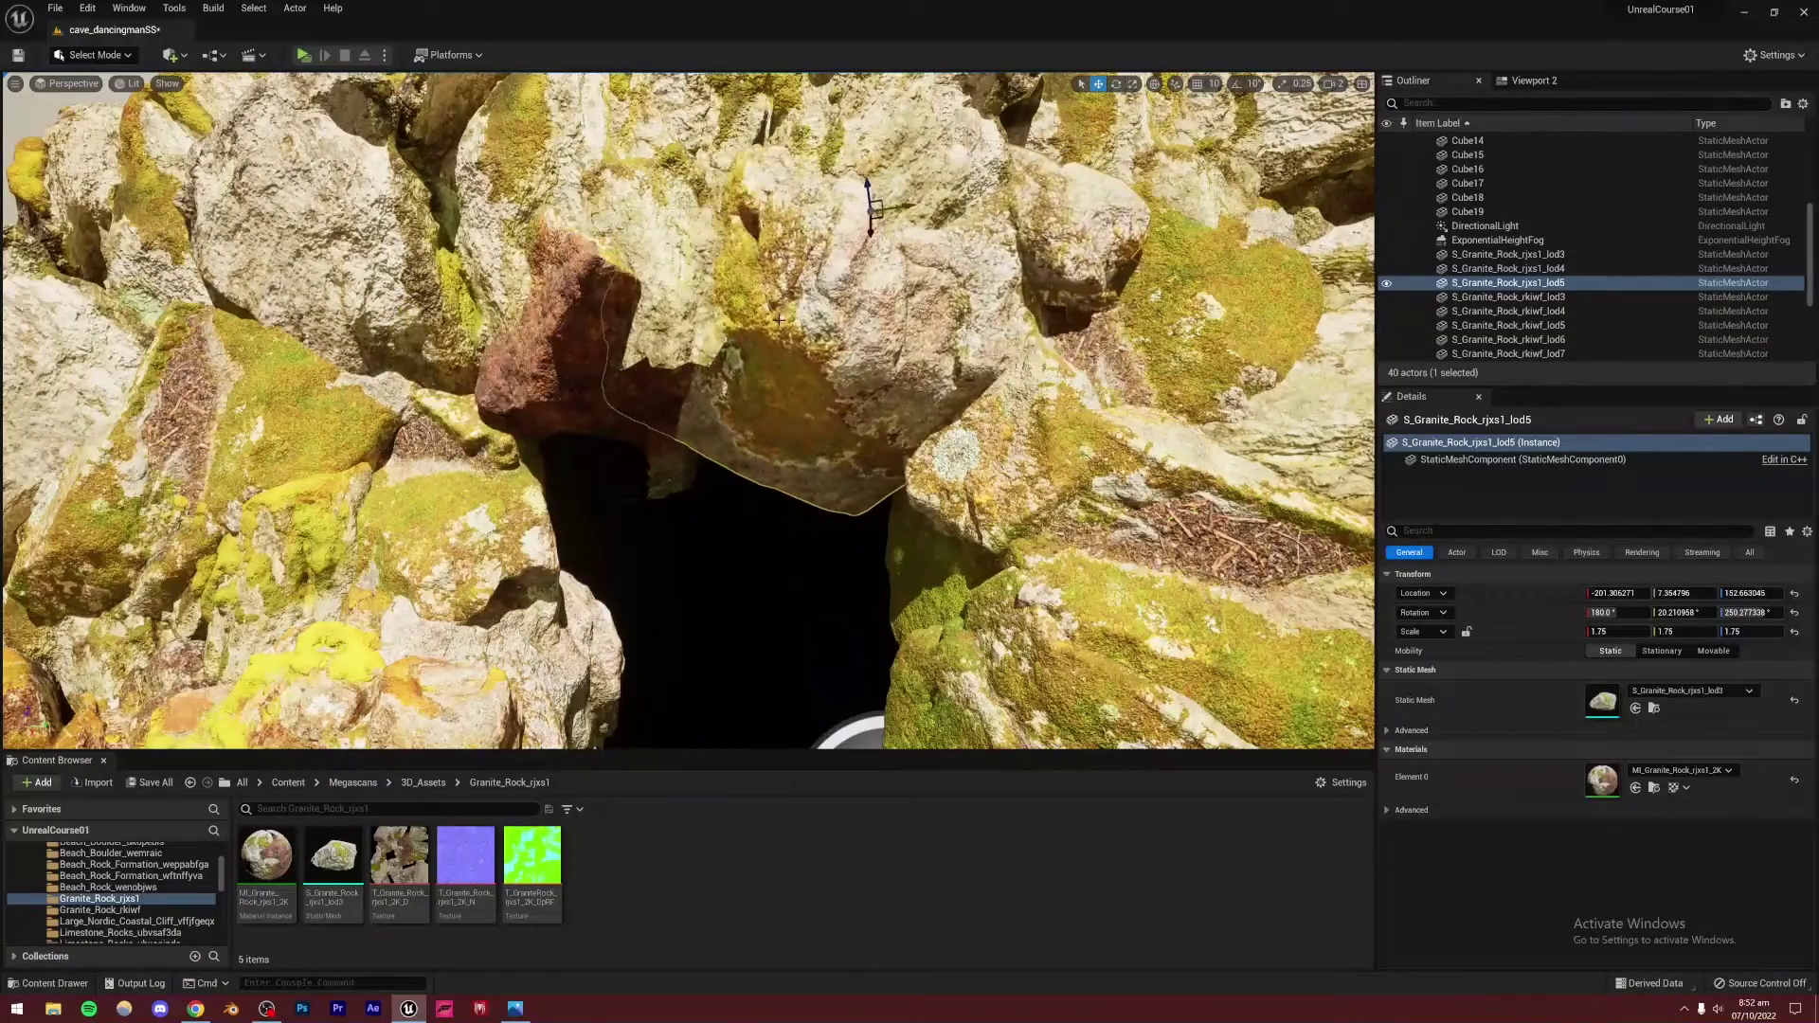
Rotate the upper left granite rock about 45° around Y and fit it into the overhang at about -183, -61, 116
left_click(618, 401)
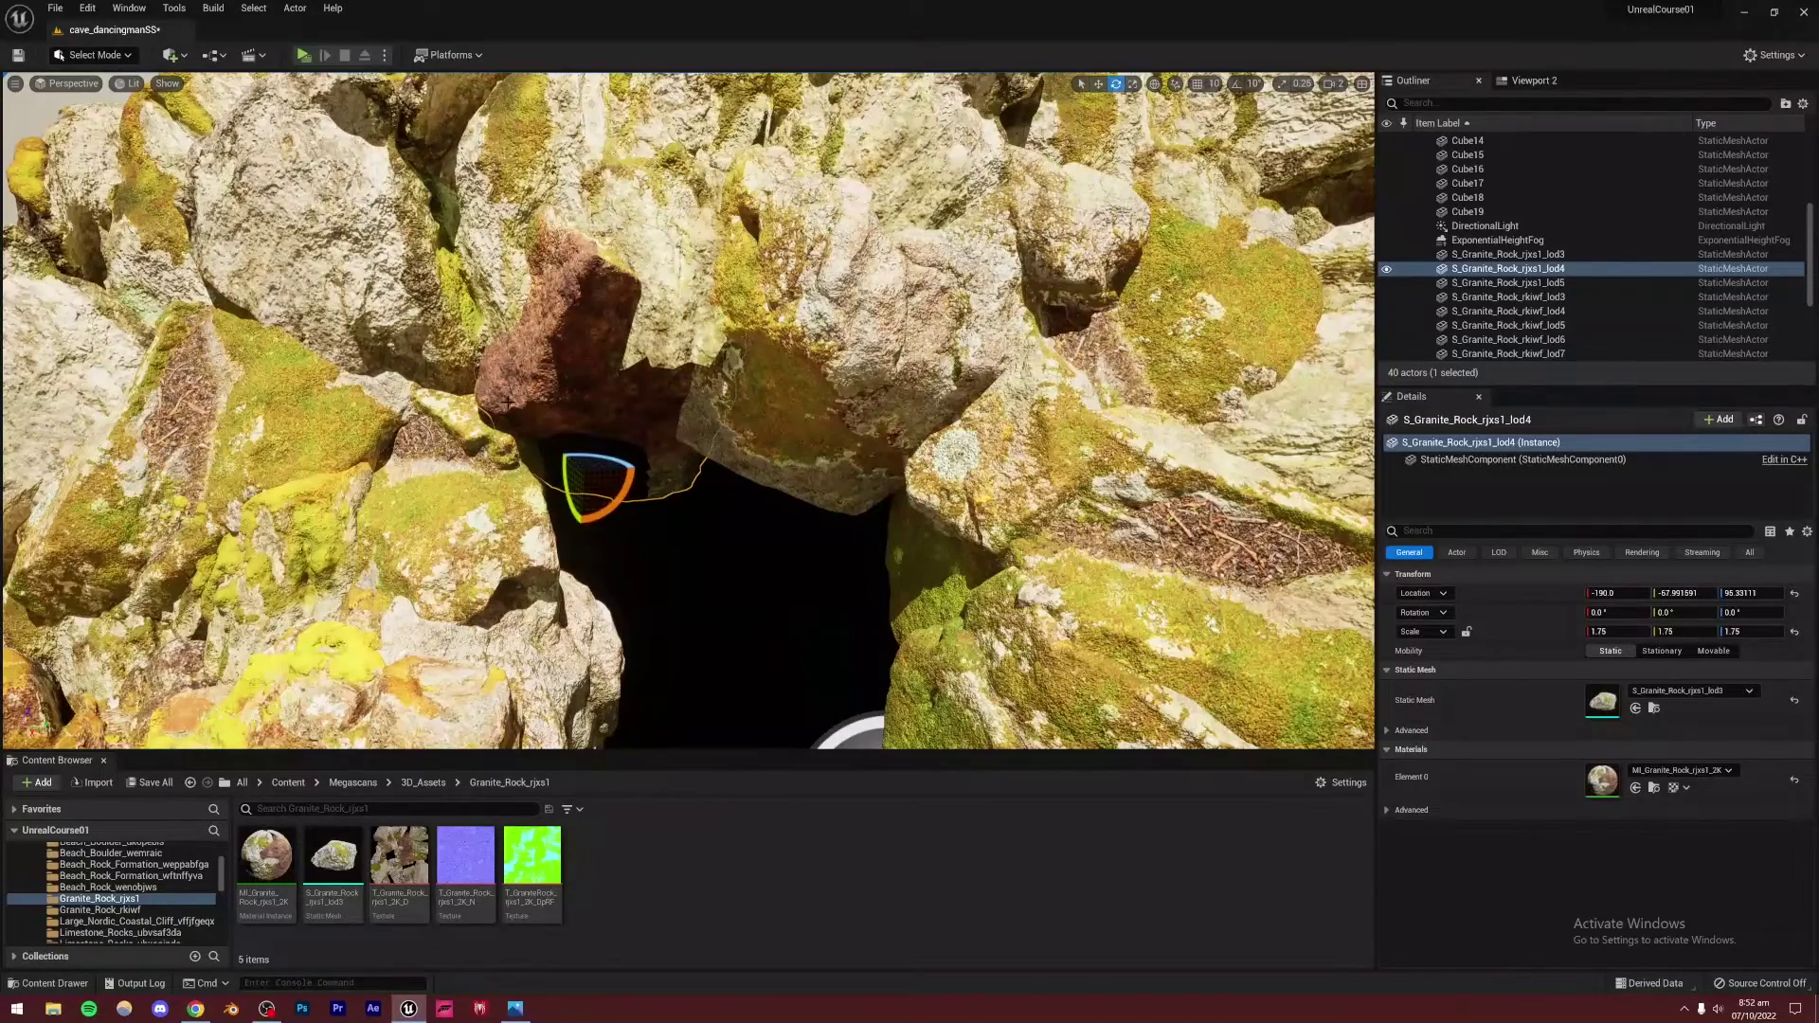
left_click_drag(564, 472, 647, 432)
key("s")
right_click_drag(655, 461, 717, 420)
key("w")
Duplicate the tilted granite rock outward beside the opening at about -183, -100, 96 and turn it to follow the left column
left_click_drag(717, 420, 588, 464, "alt")
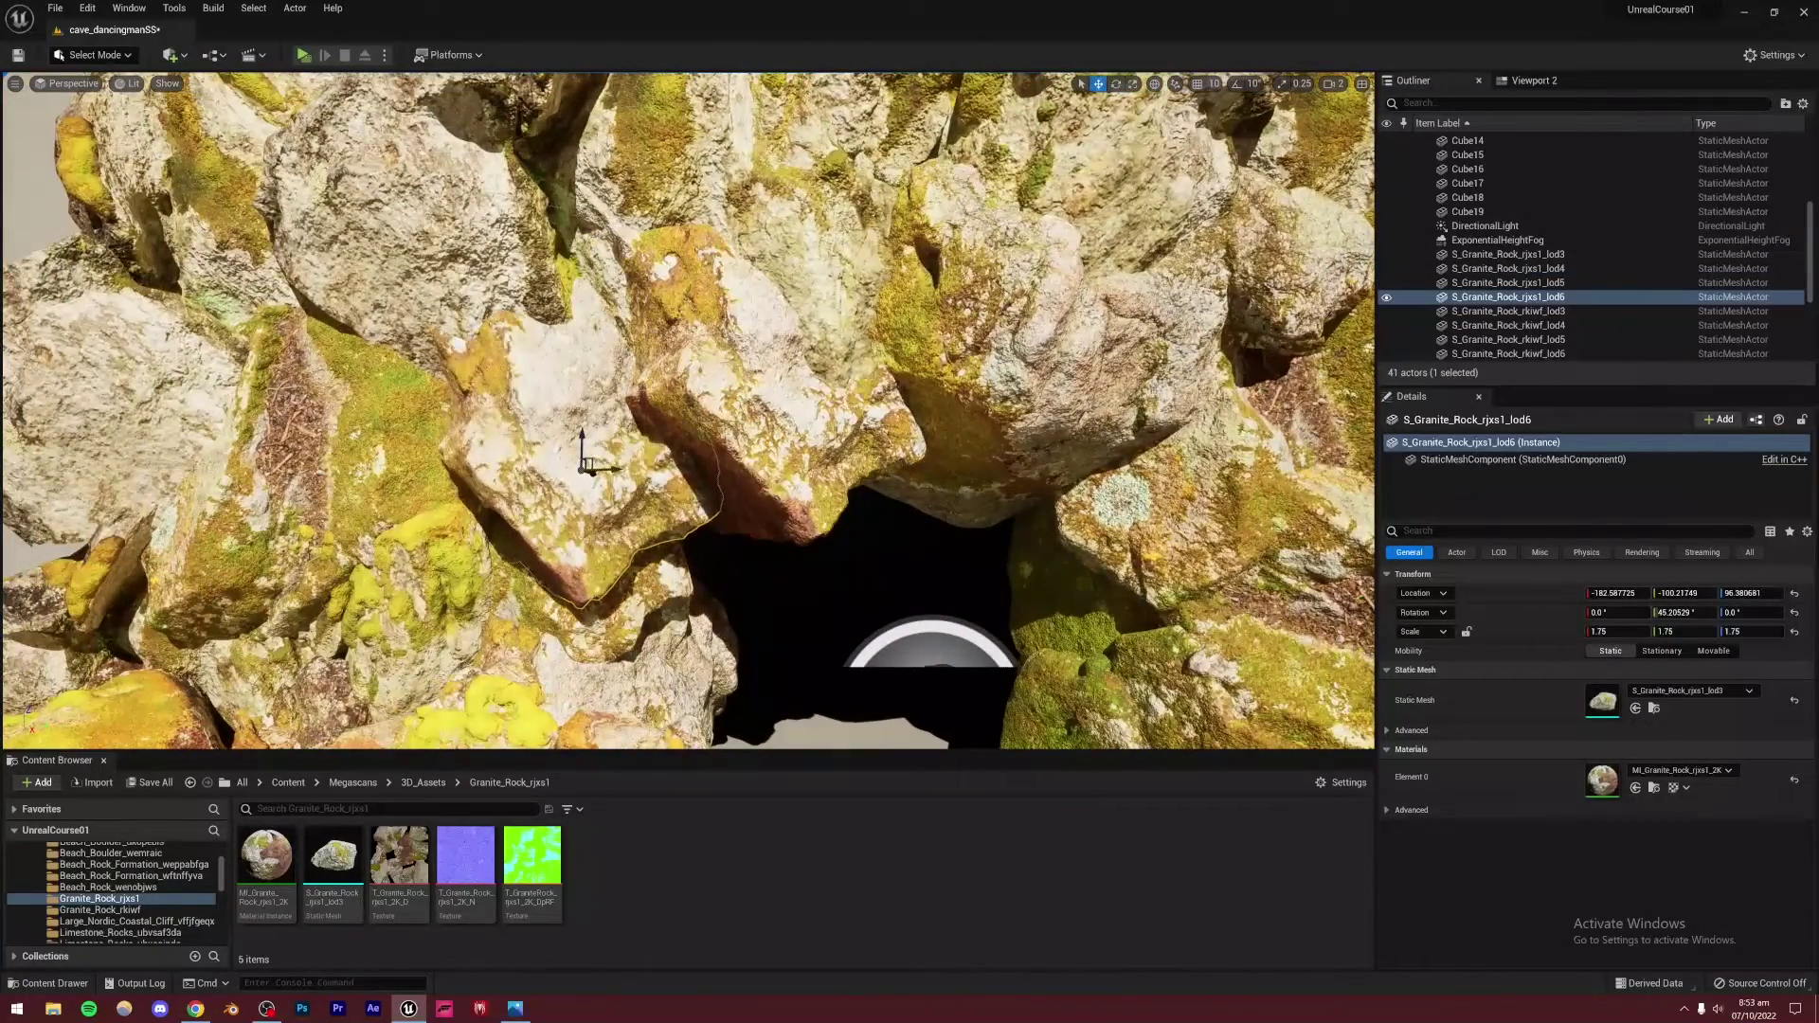
key("a")
mouse_move(588, 464)
right_mouse_down()
mouse_move(586, 441)
mouse_move(600, 463)
right_mouse_up()
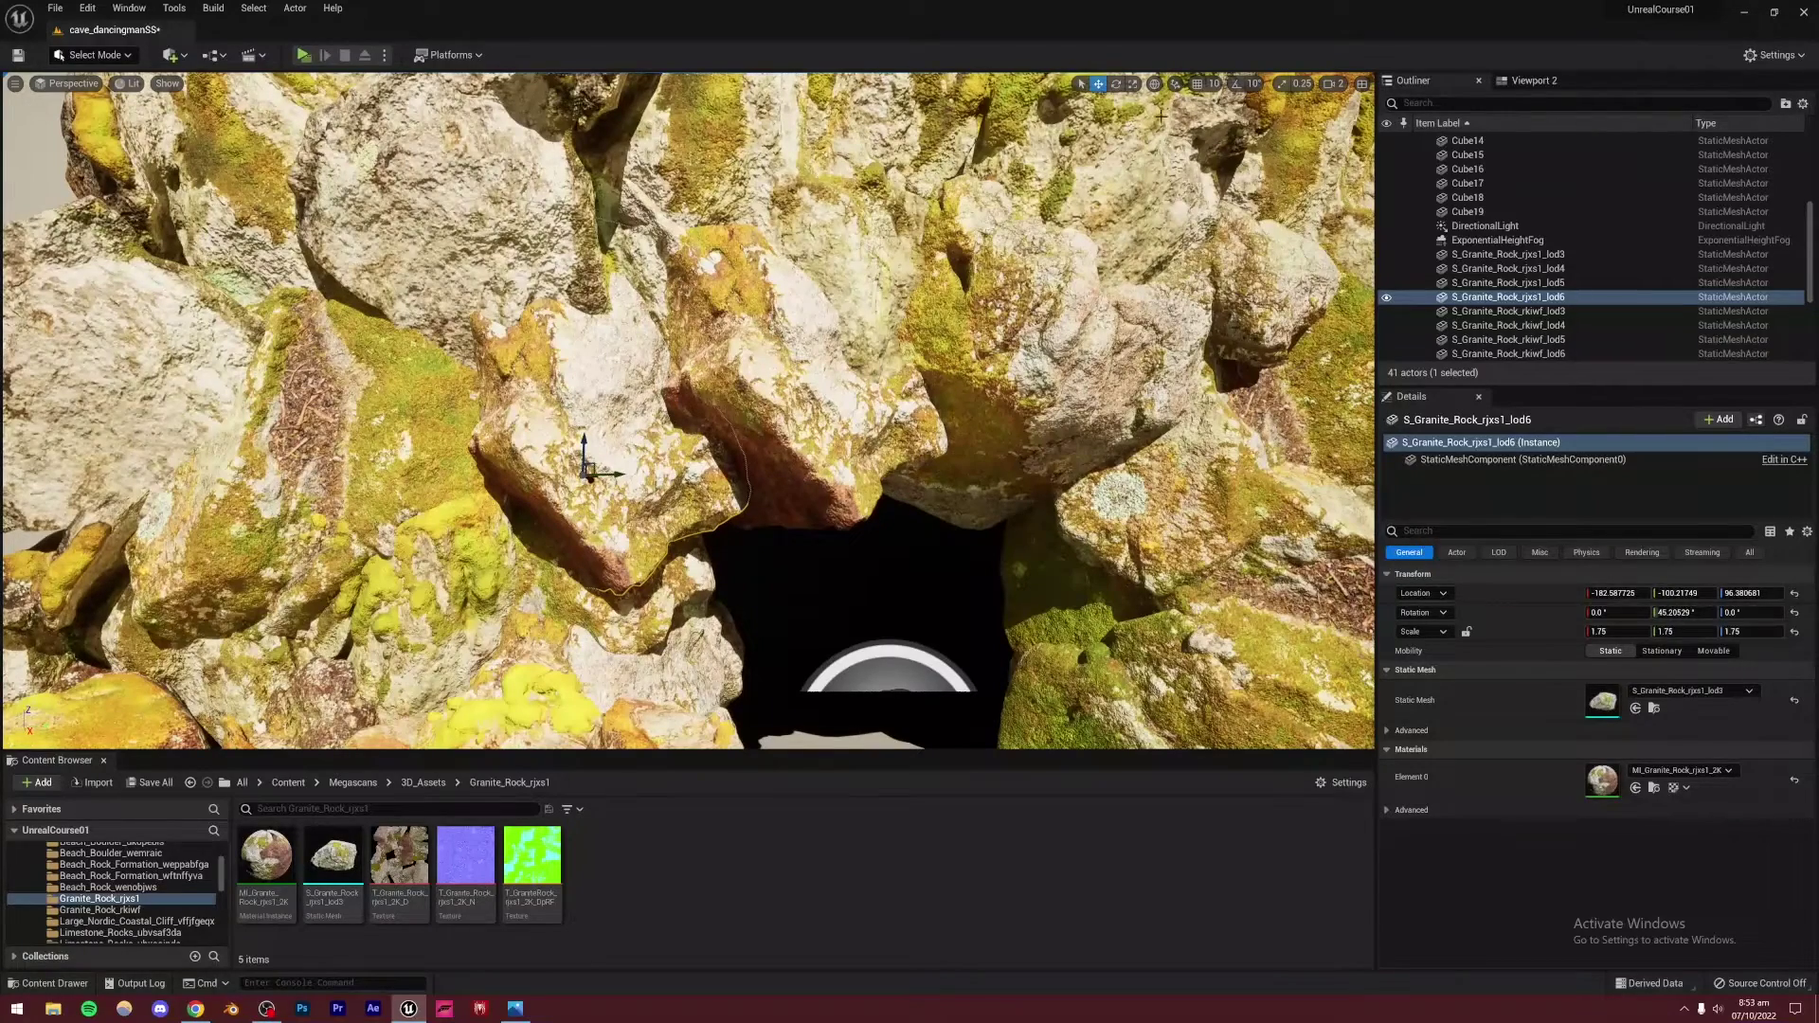
left_click(1117, 85)
left_click_drag(611, 434, 574, 428)
Clear the selection and save the cave level
left_click(881, 554)
key("s")
right_click_drag(689, 410, 843, 417)
left_click(1185, 301)
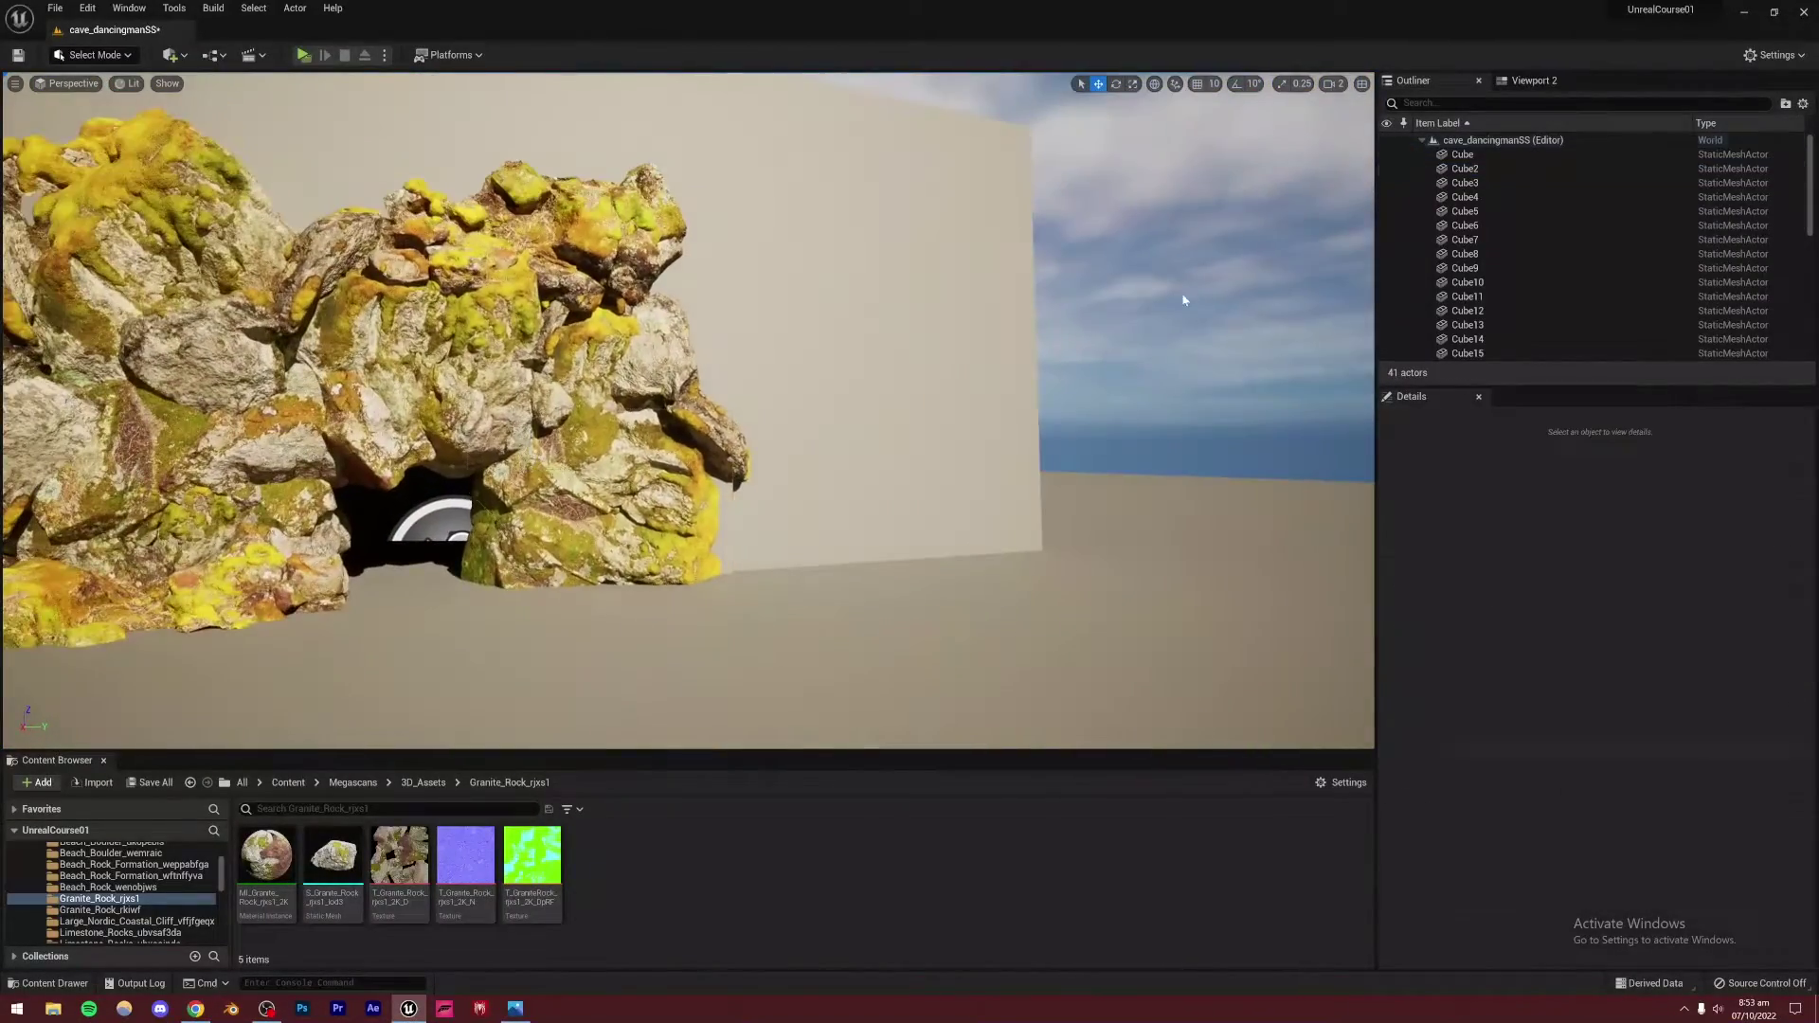
key("ctrl+s")
Inspect the granite rocks and ground around the cave opening from several distances and angles
right_click_drag(1185, 300, 1083, 284)
key("w")
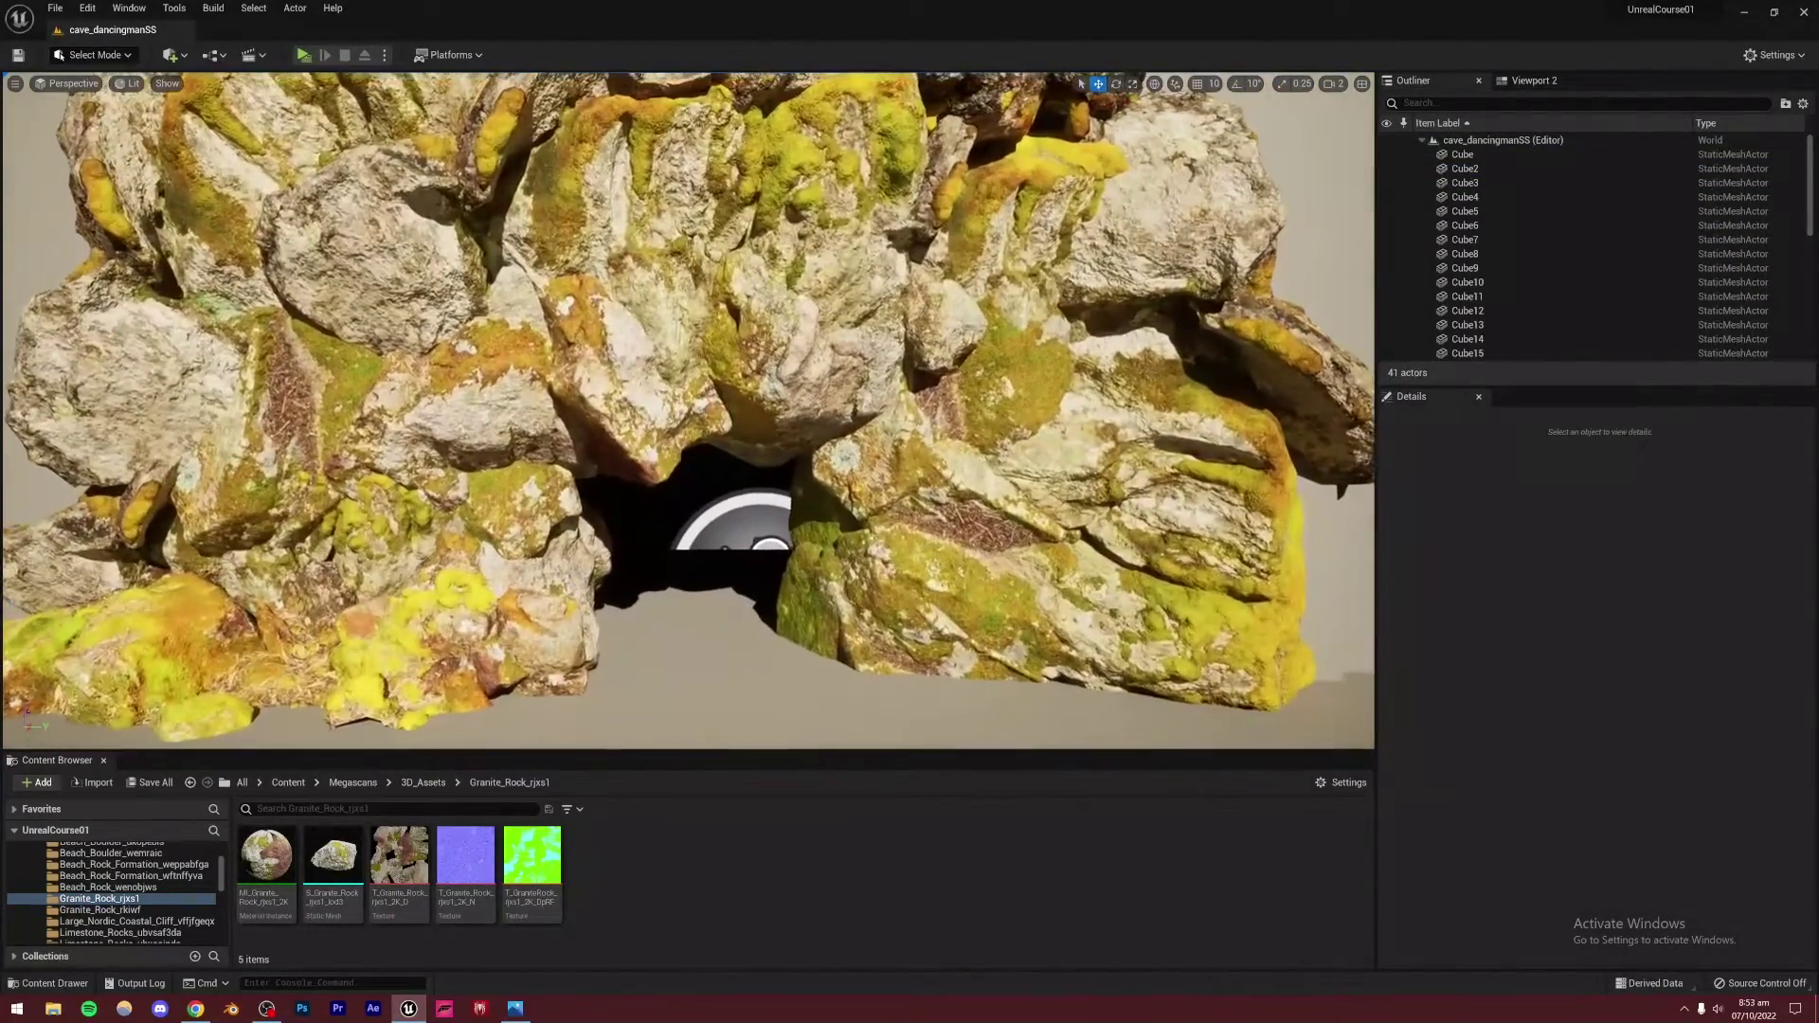
left_click(642, 416)
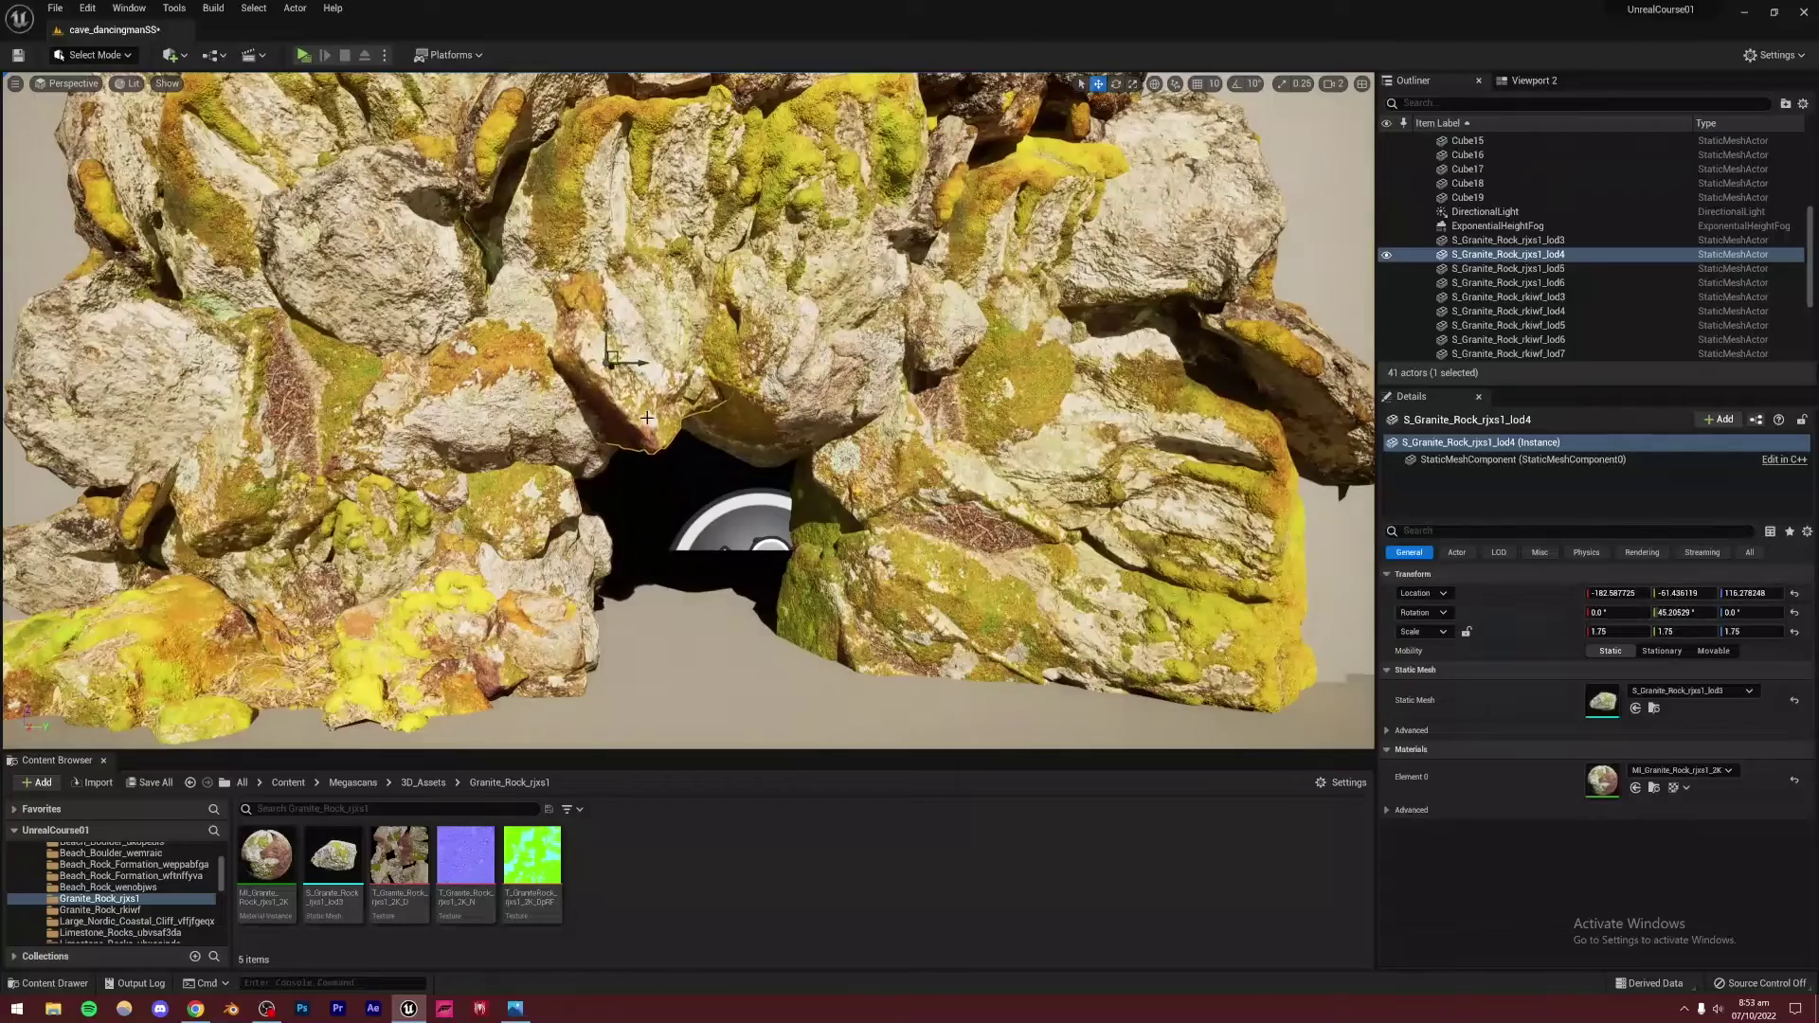
left_click(693, 652)
key("s")
mouse_move(694, 652)
right_mouse_down()
mouse_move(703, 604)
mouse_move(693, 653)
right_mouse_up()
key("w")
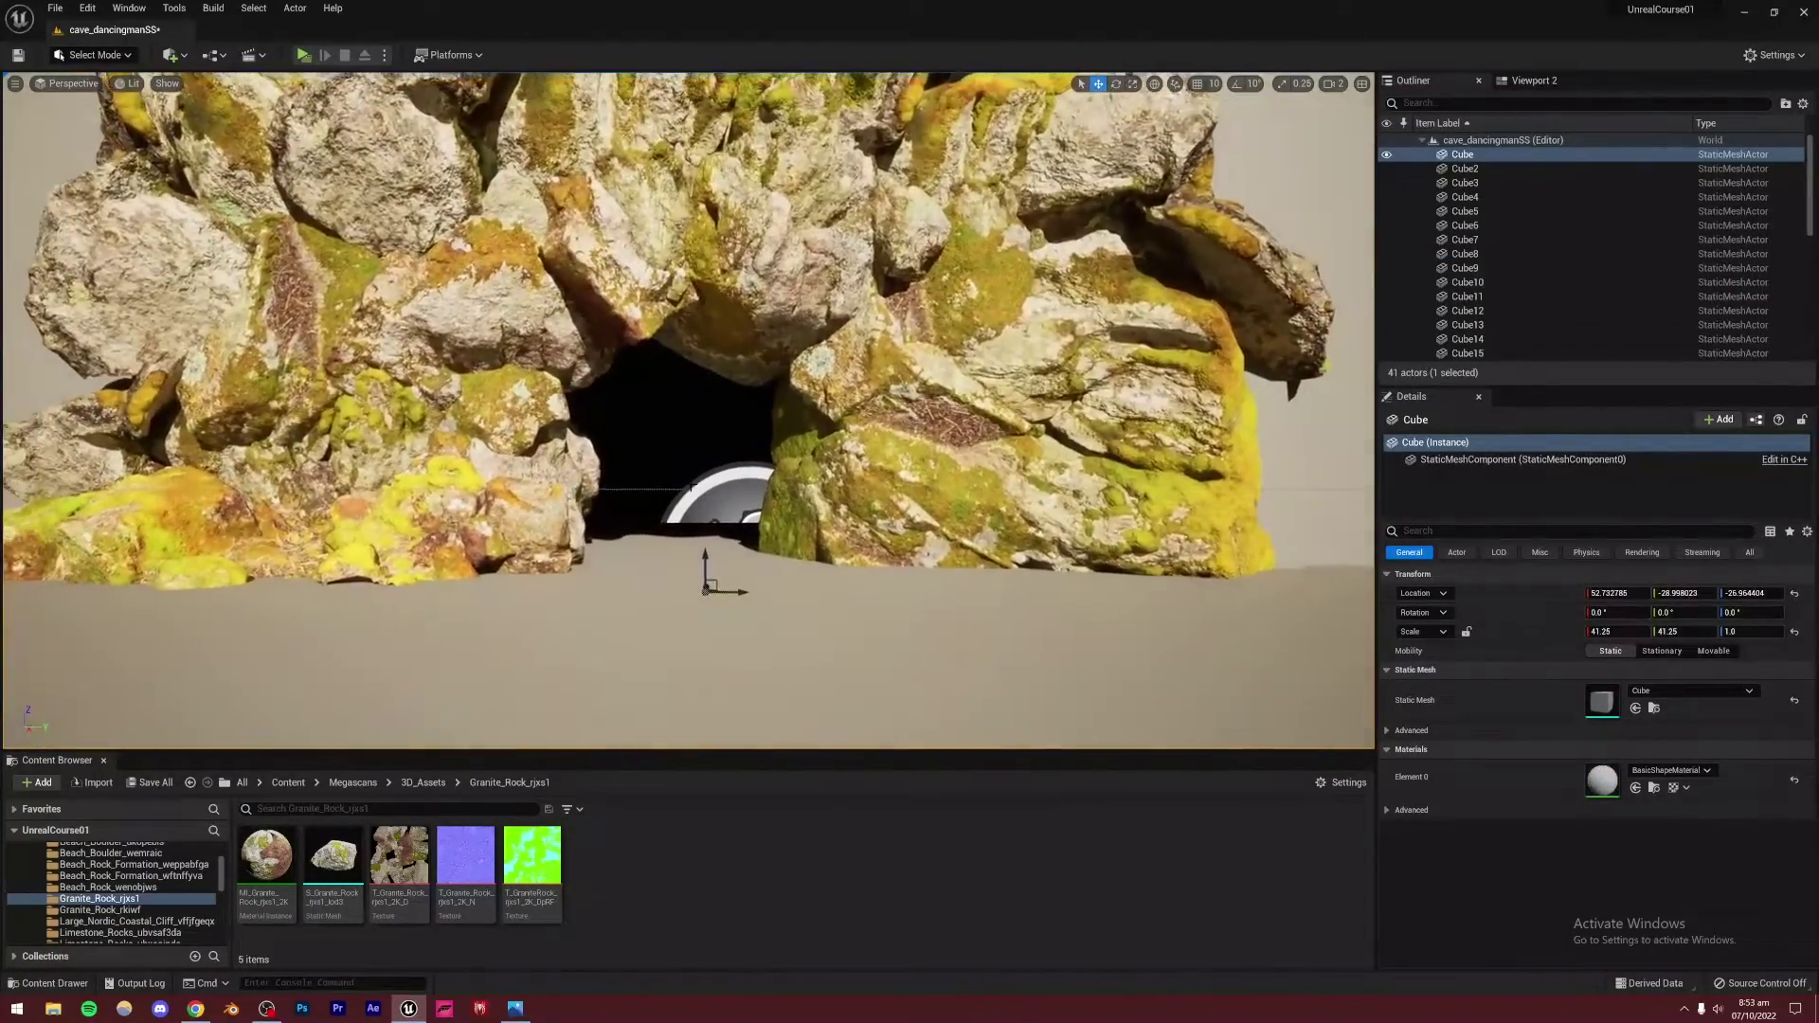
mouse_move(477, 507)
right_mouse_down()
mouse_move(453, 433)
mouse_move(451, 549)
mouse_move(451, 530)
right_mouse_up()
key("s")
key("w")
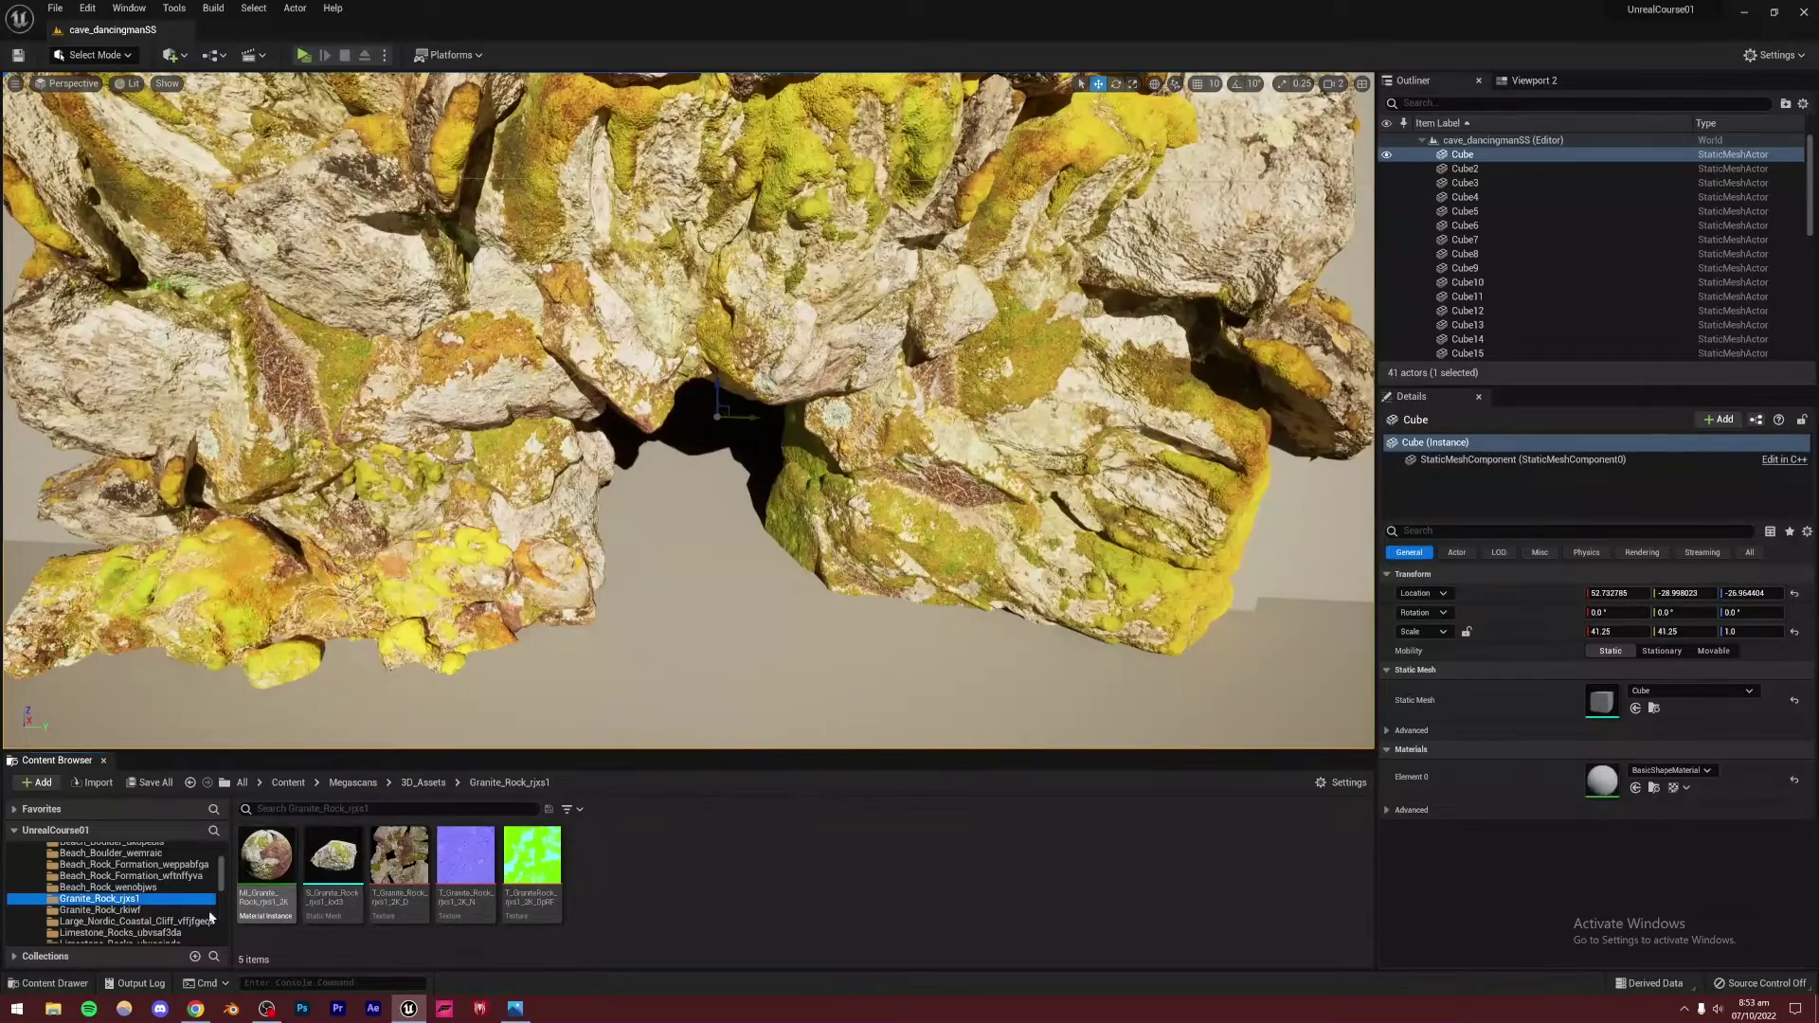
Place the Mossy_Rocks_Assembly_rhch2 mesh on the ground in front of the opening at about -235, -11, 32
left_click(85, 922)
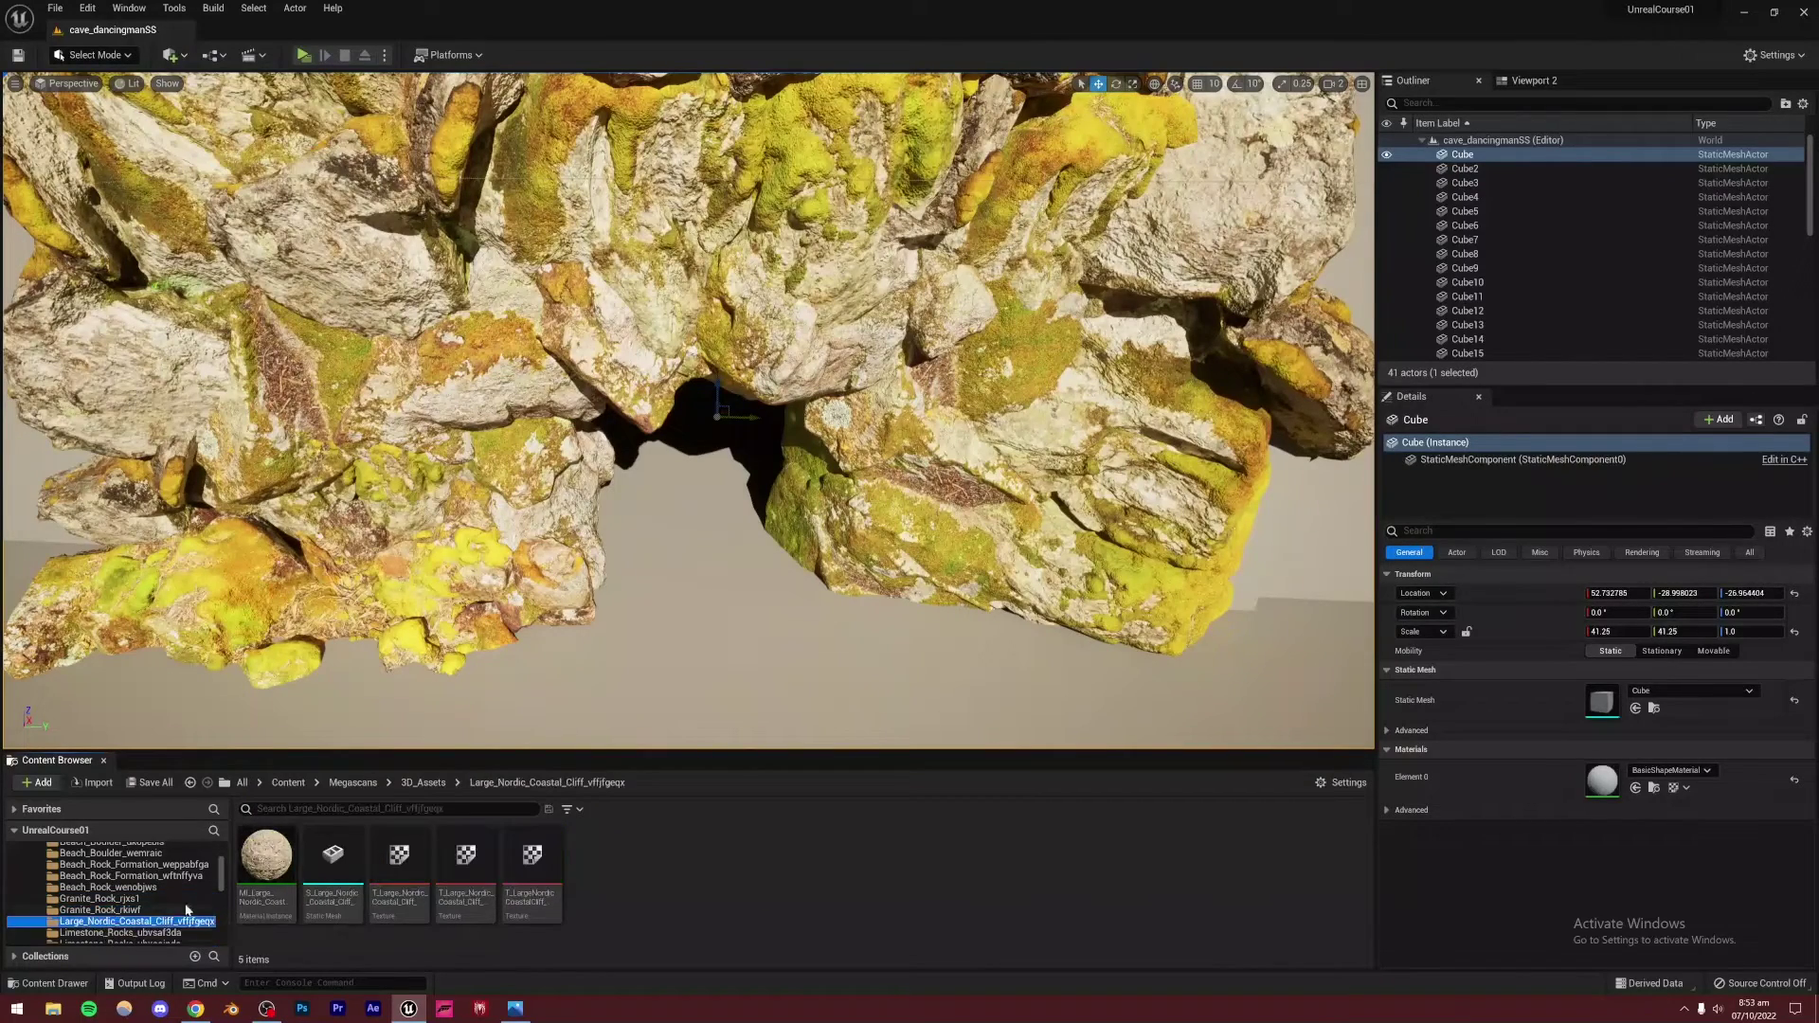
scroll(124, 937, "down", 3)
left_click(119, 888)
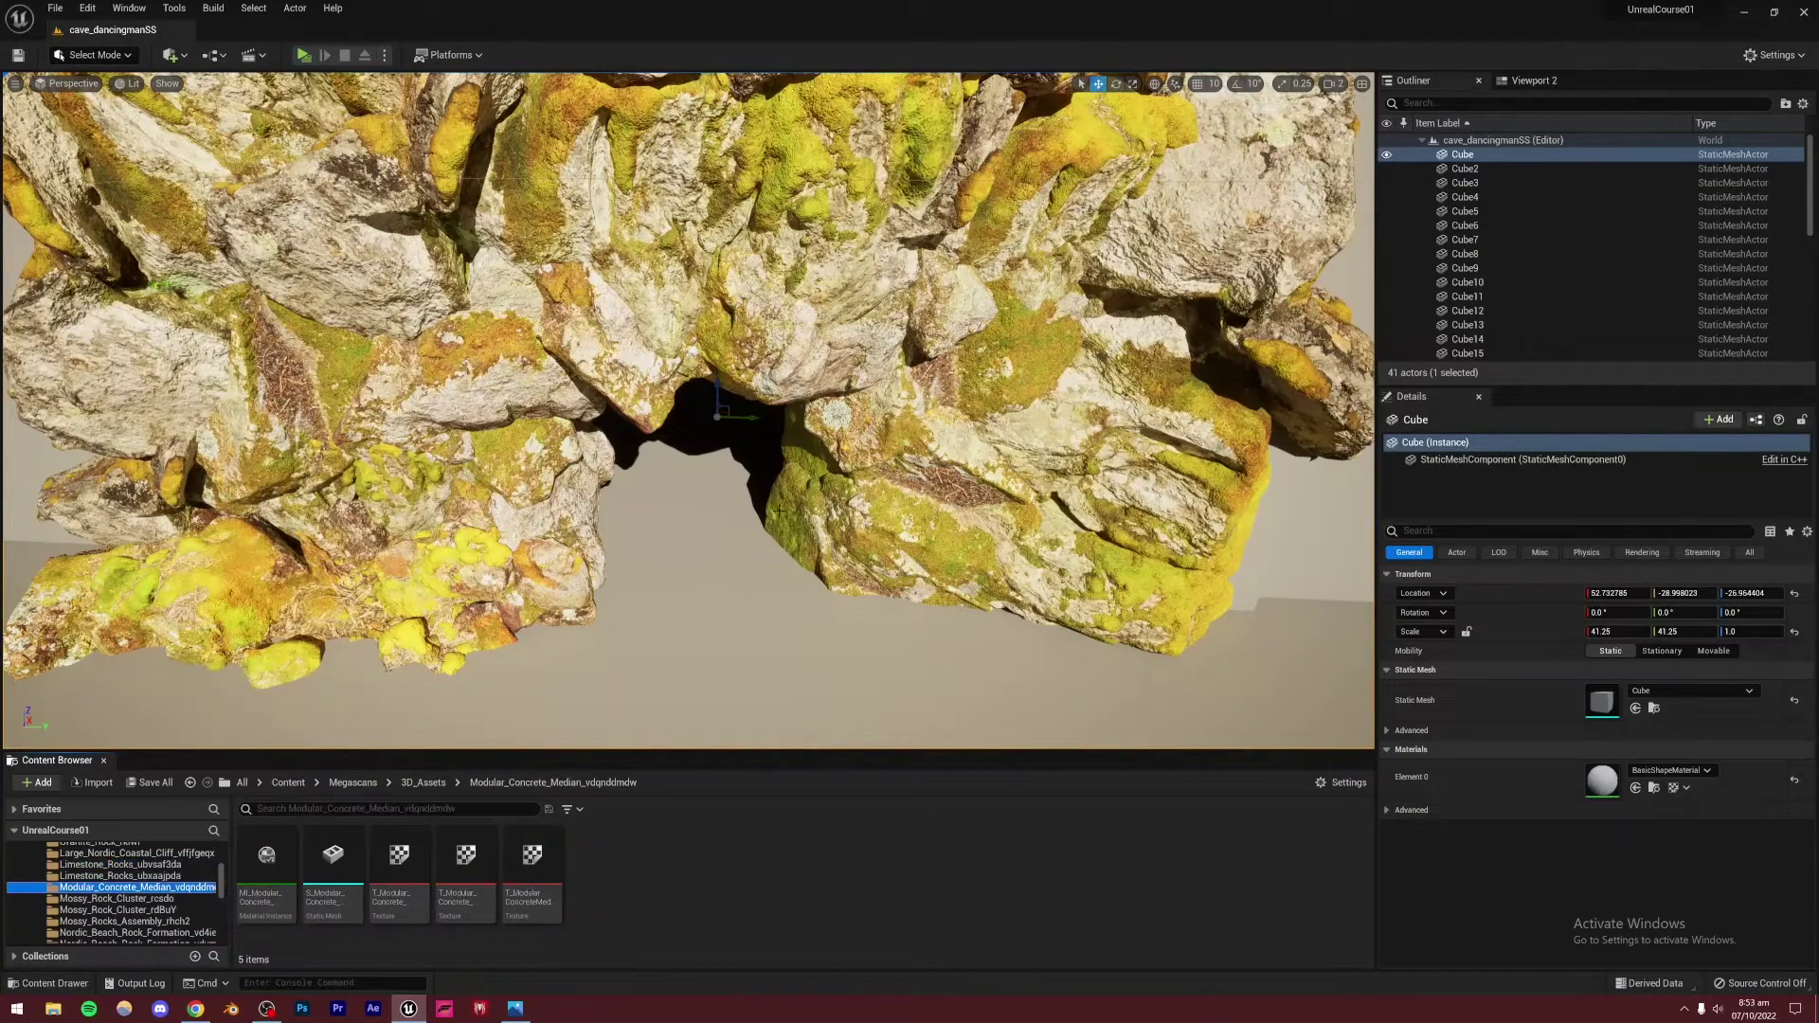
left_click(156, 909)
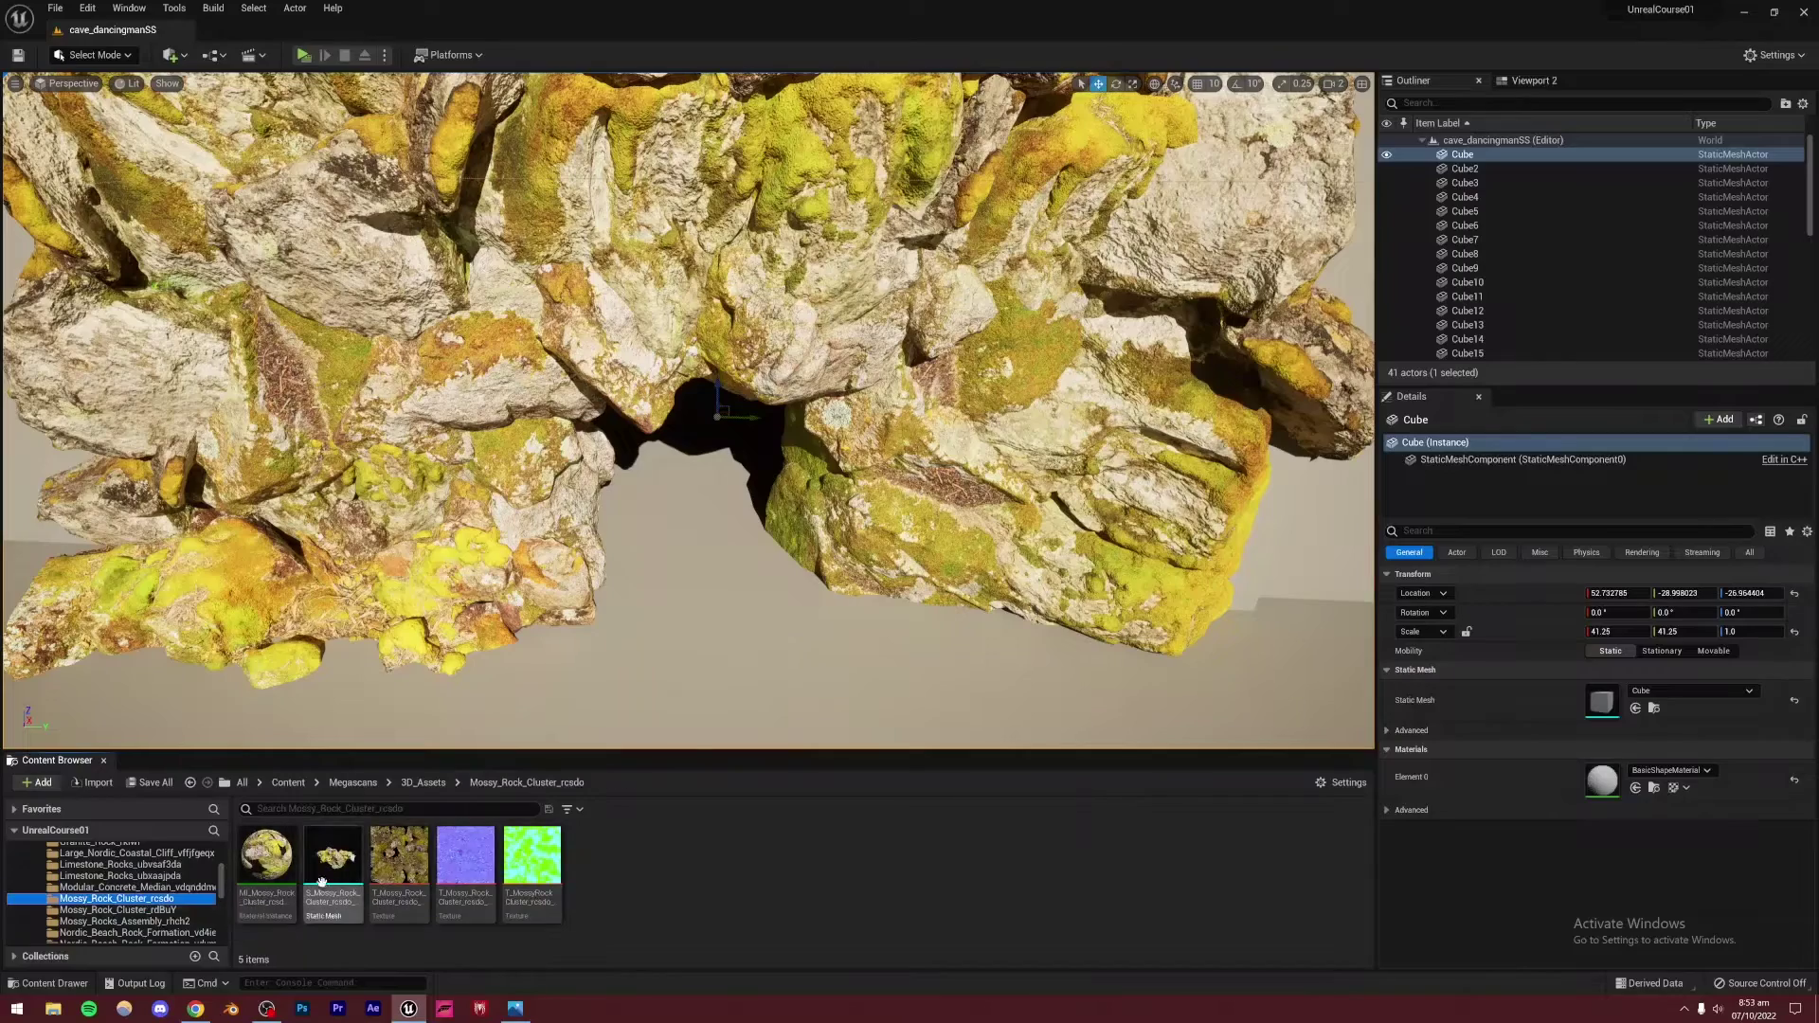
left_click(168, 924)
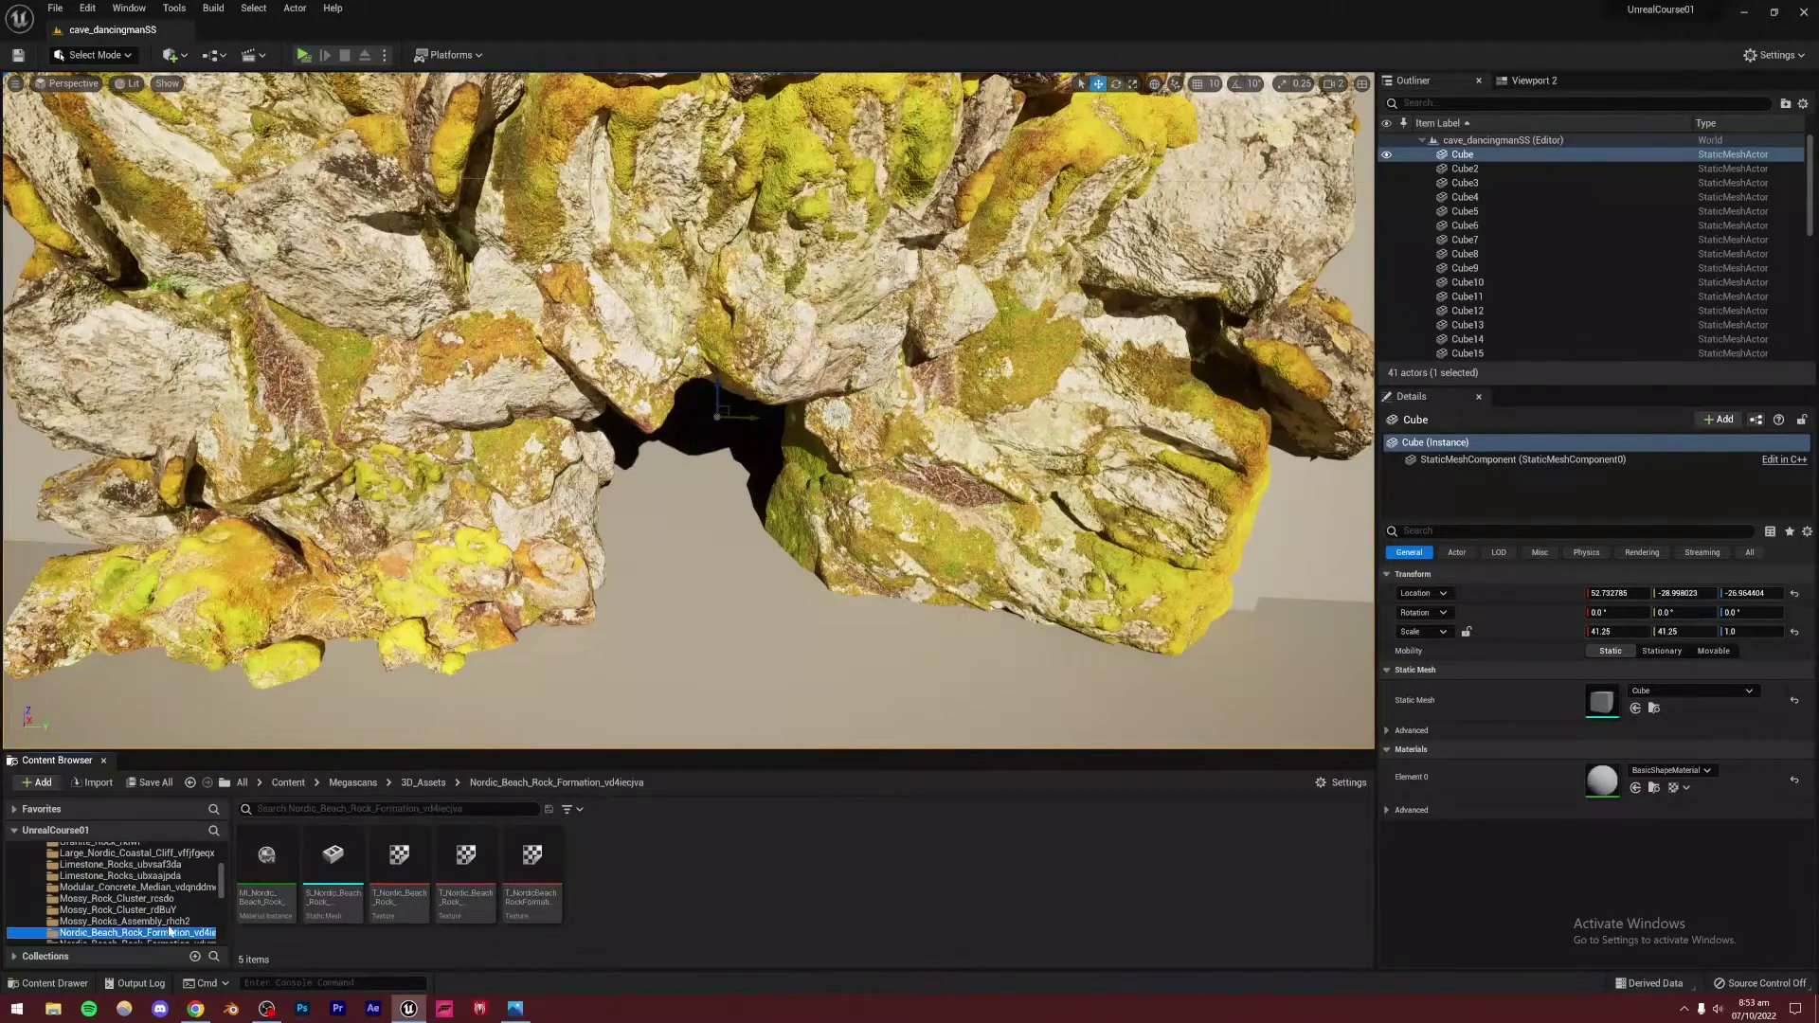
left_click_drag(333, 858, 693, 630)
scroll(711, 569, "down", 3)
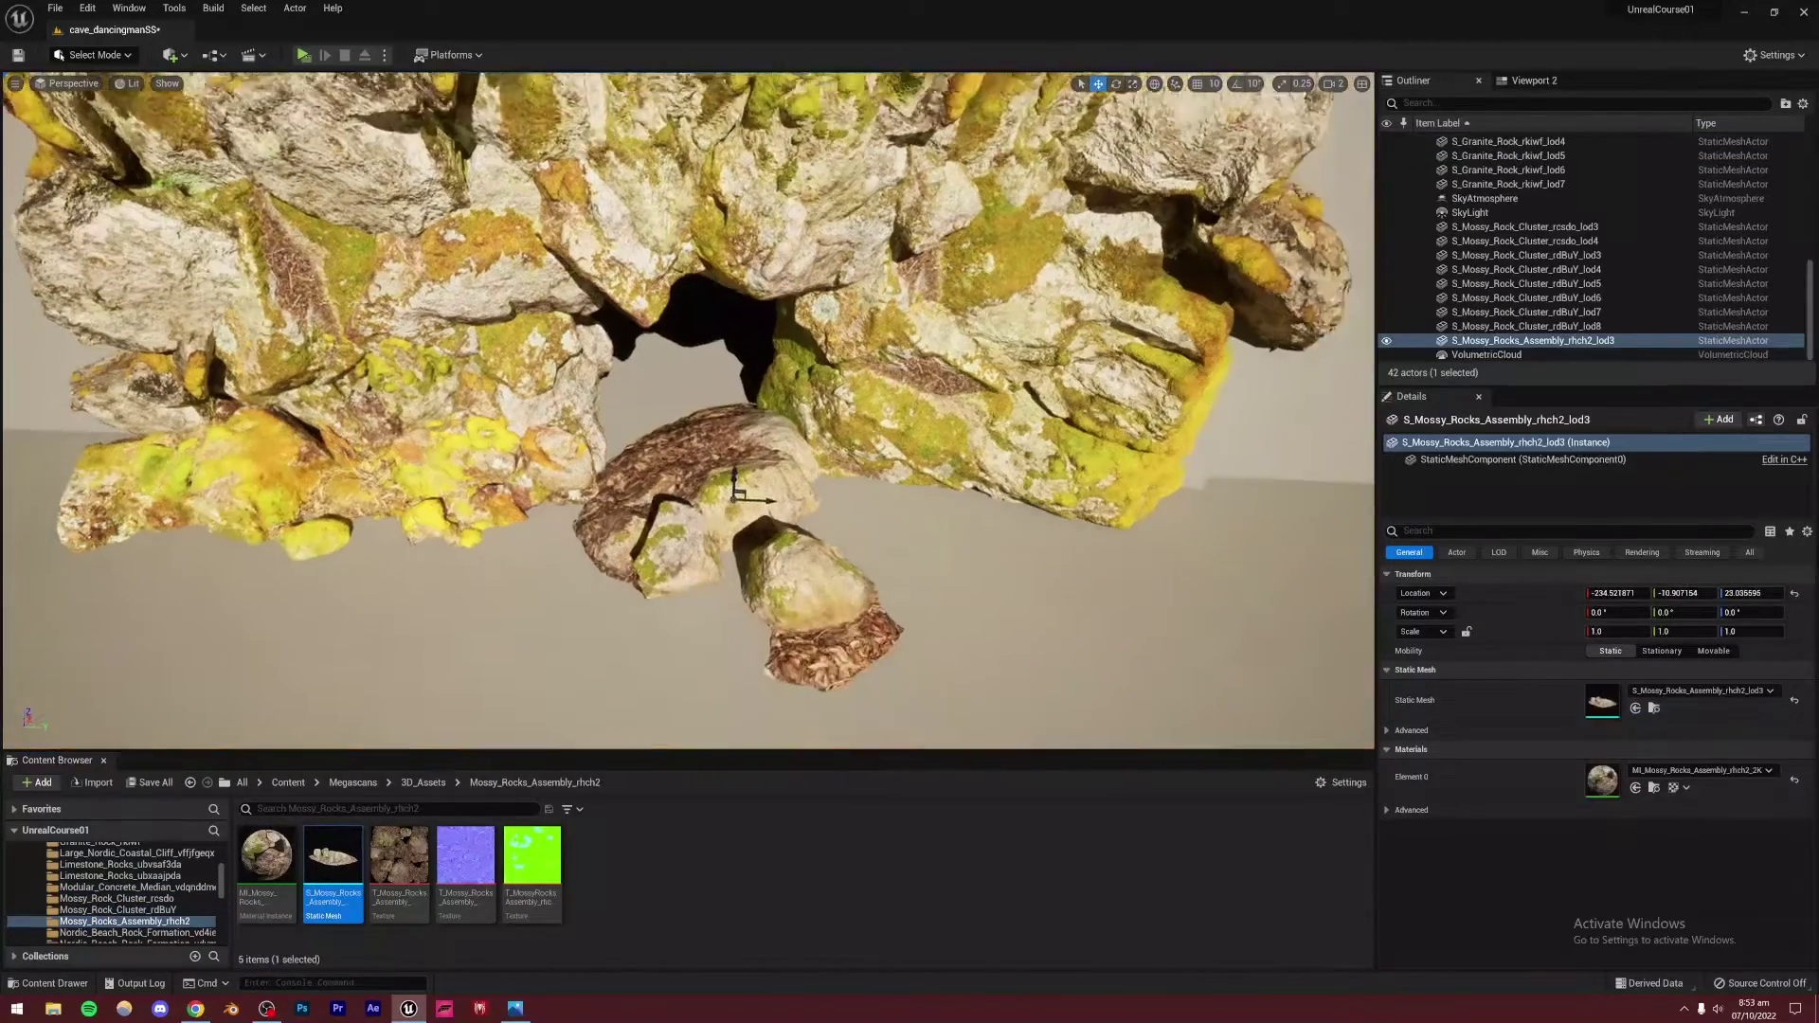
left_click_drag(740, 480, 699, 454, "alt")
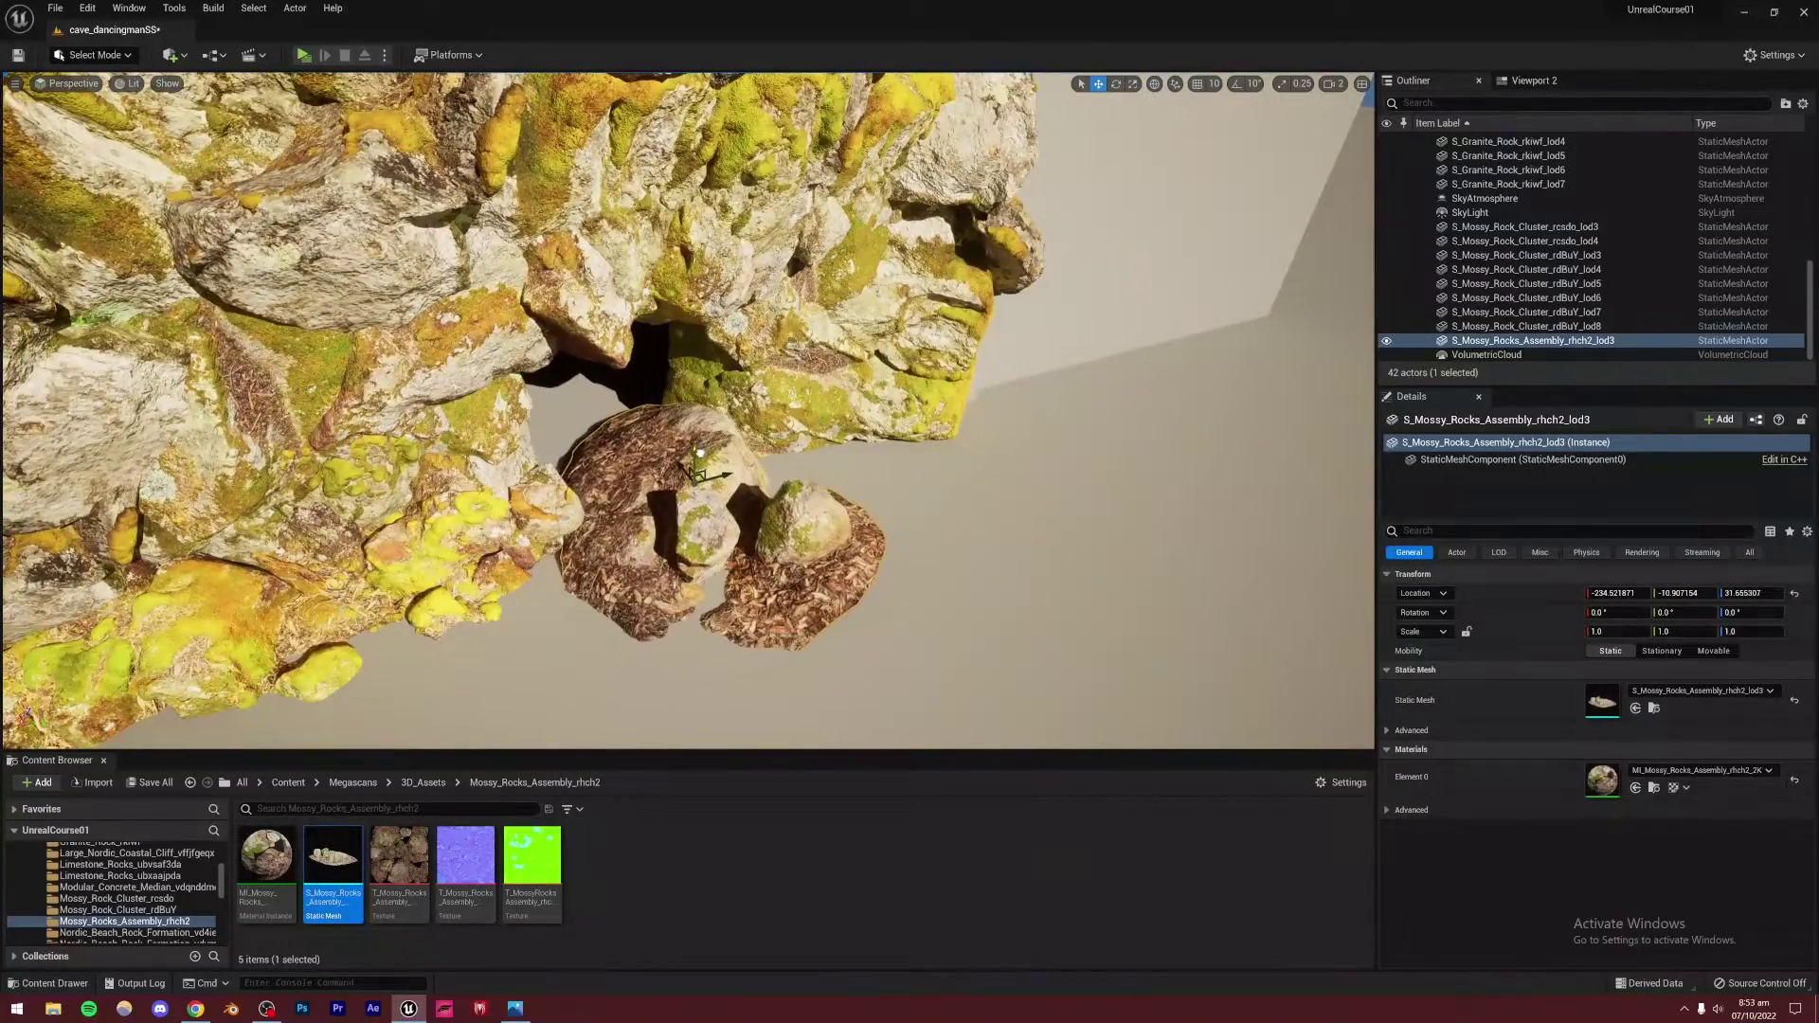
Find the Rock_Granite_rkksB asset and place its mesh on the ground in front of the opening at about -300, -64, 11
left_click(118, 932)
scroll(117, 921, "down", 2)
left_click(107, 932)
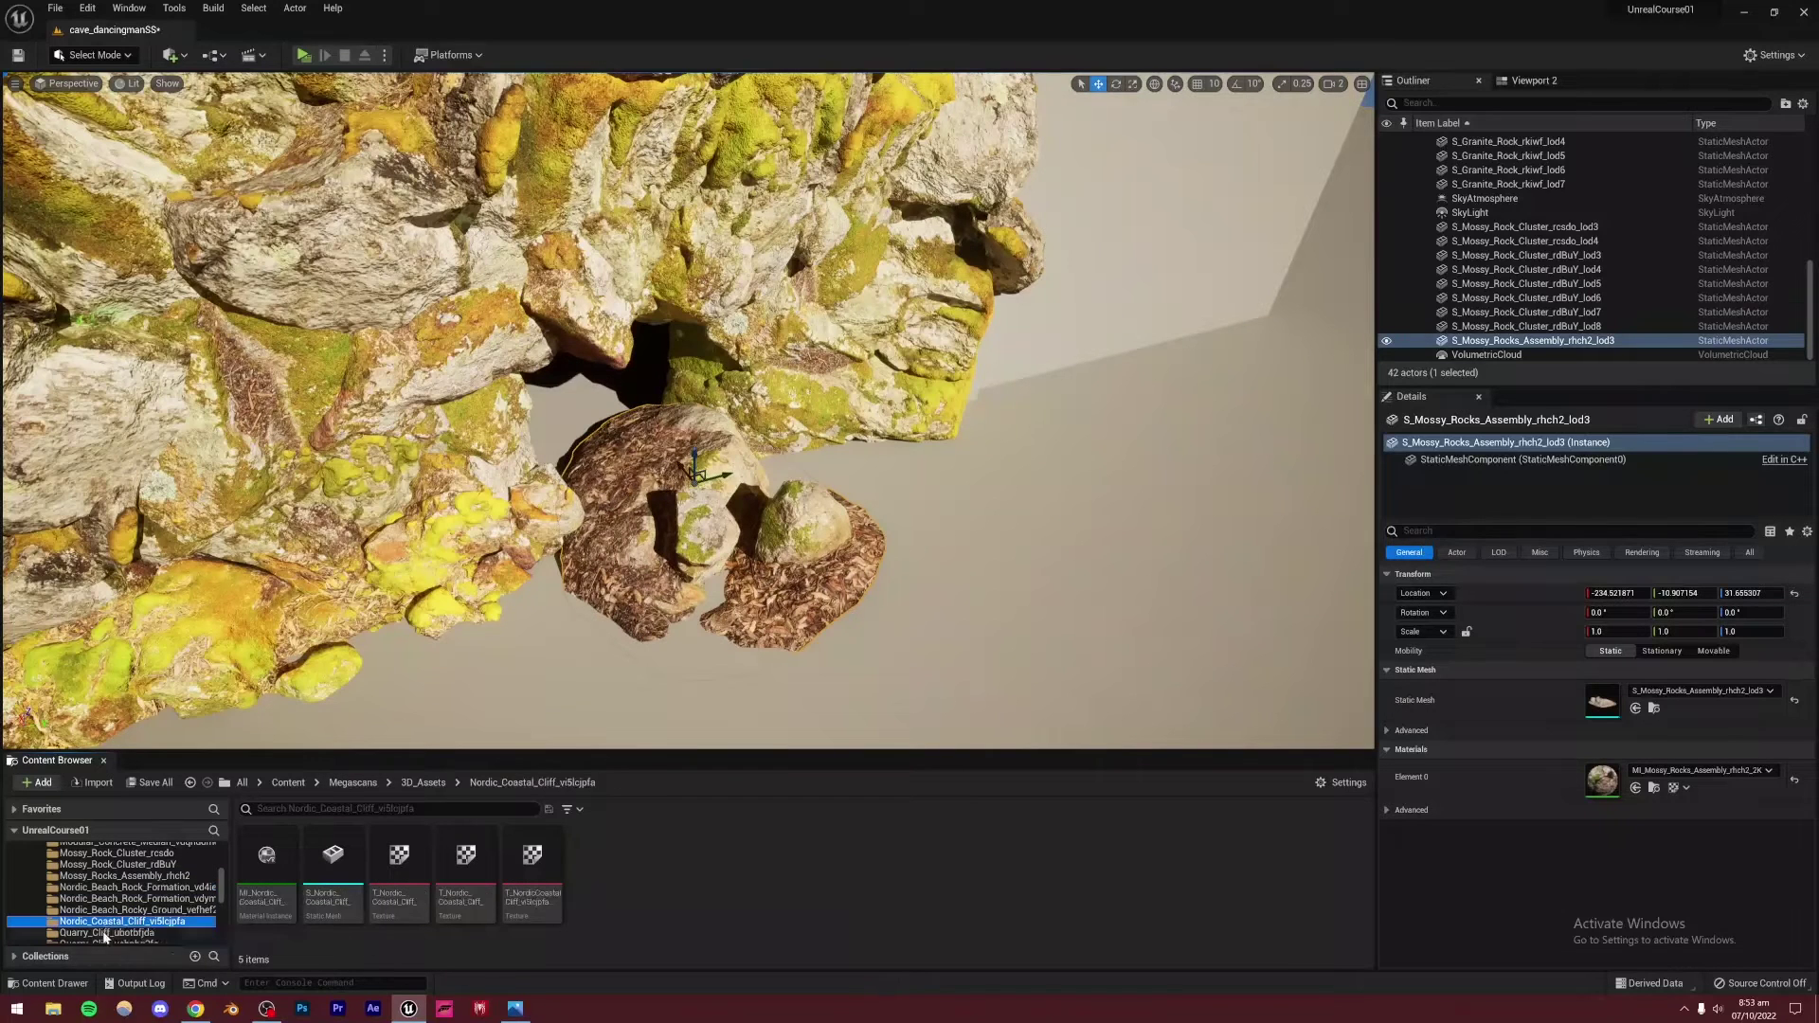
scroll(109, 881, "down", 3)
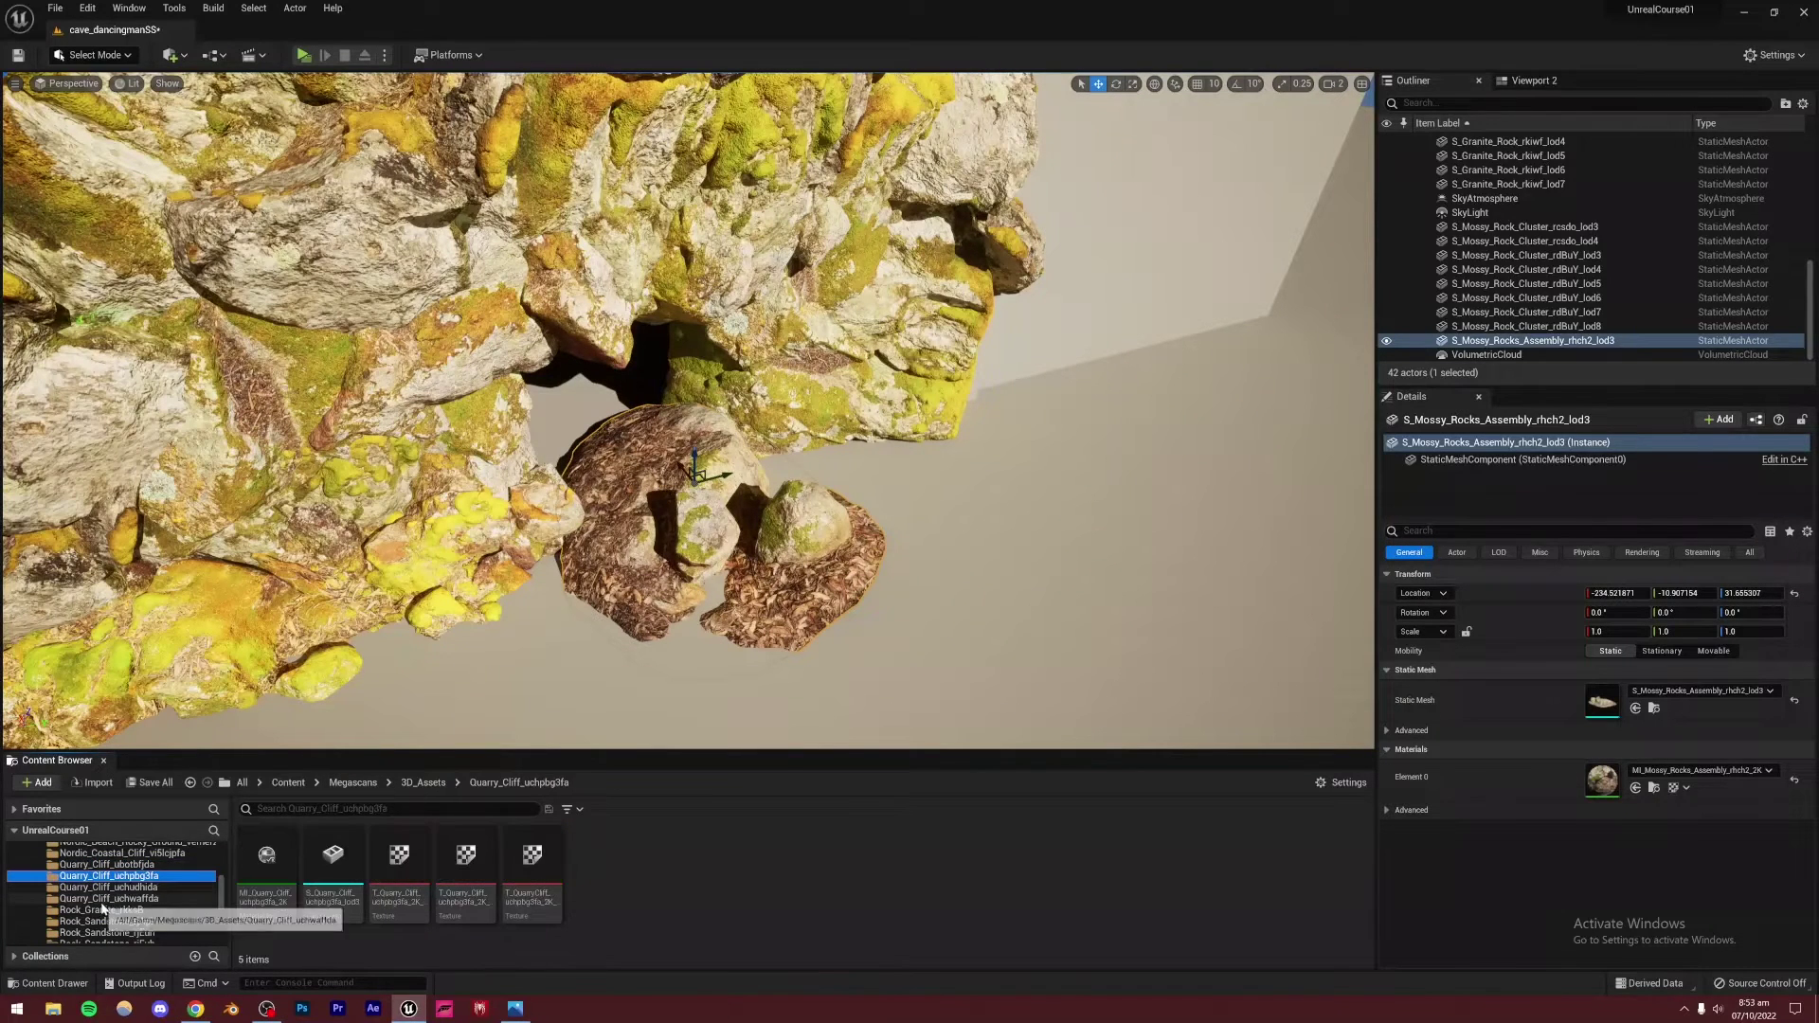
left_click(105, 921)
scroll(95, 924, "down", 2)
scroll(96, 928, "up", 1)
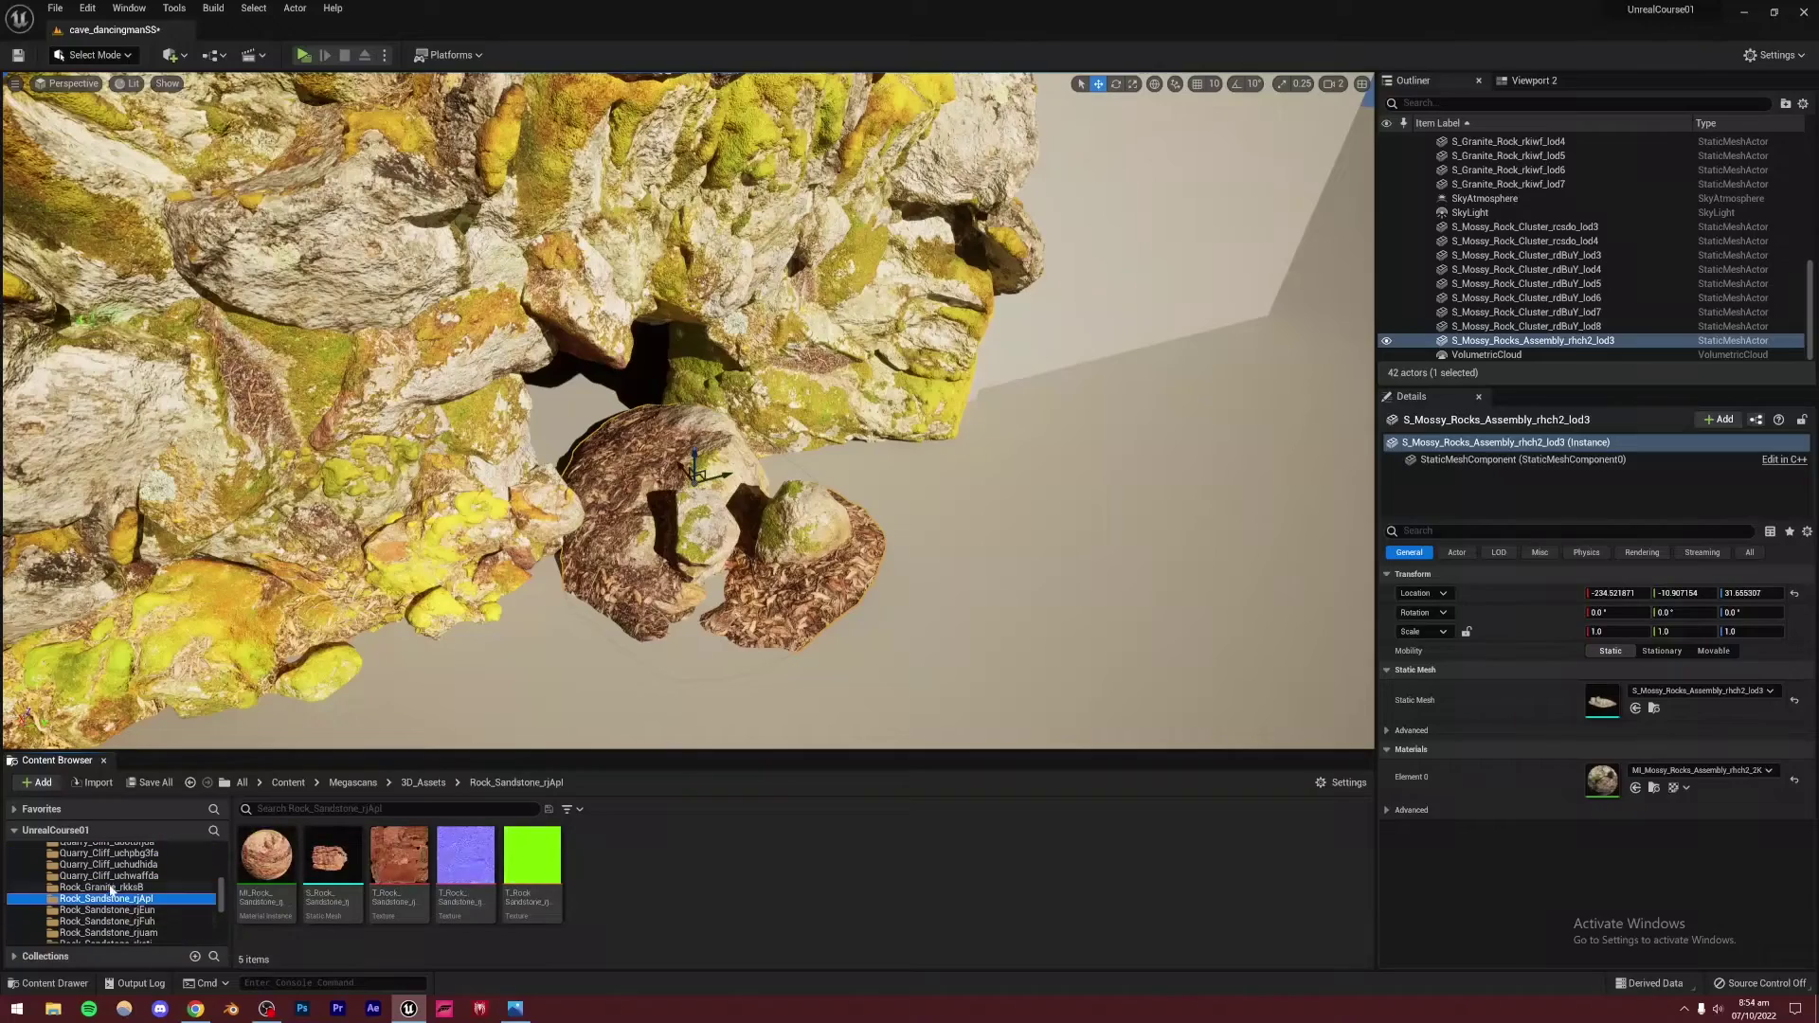
left_click(102, 887)
left_click_drag(332, 858, 635, 663)
right_click_drag(635, 664, 761, 518)
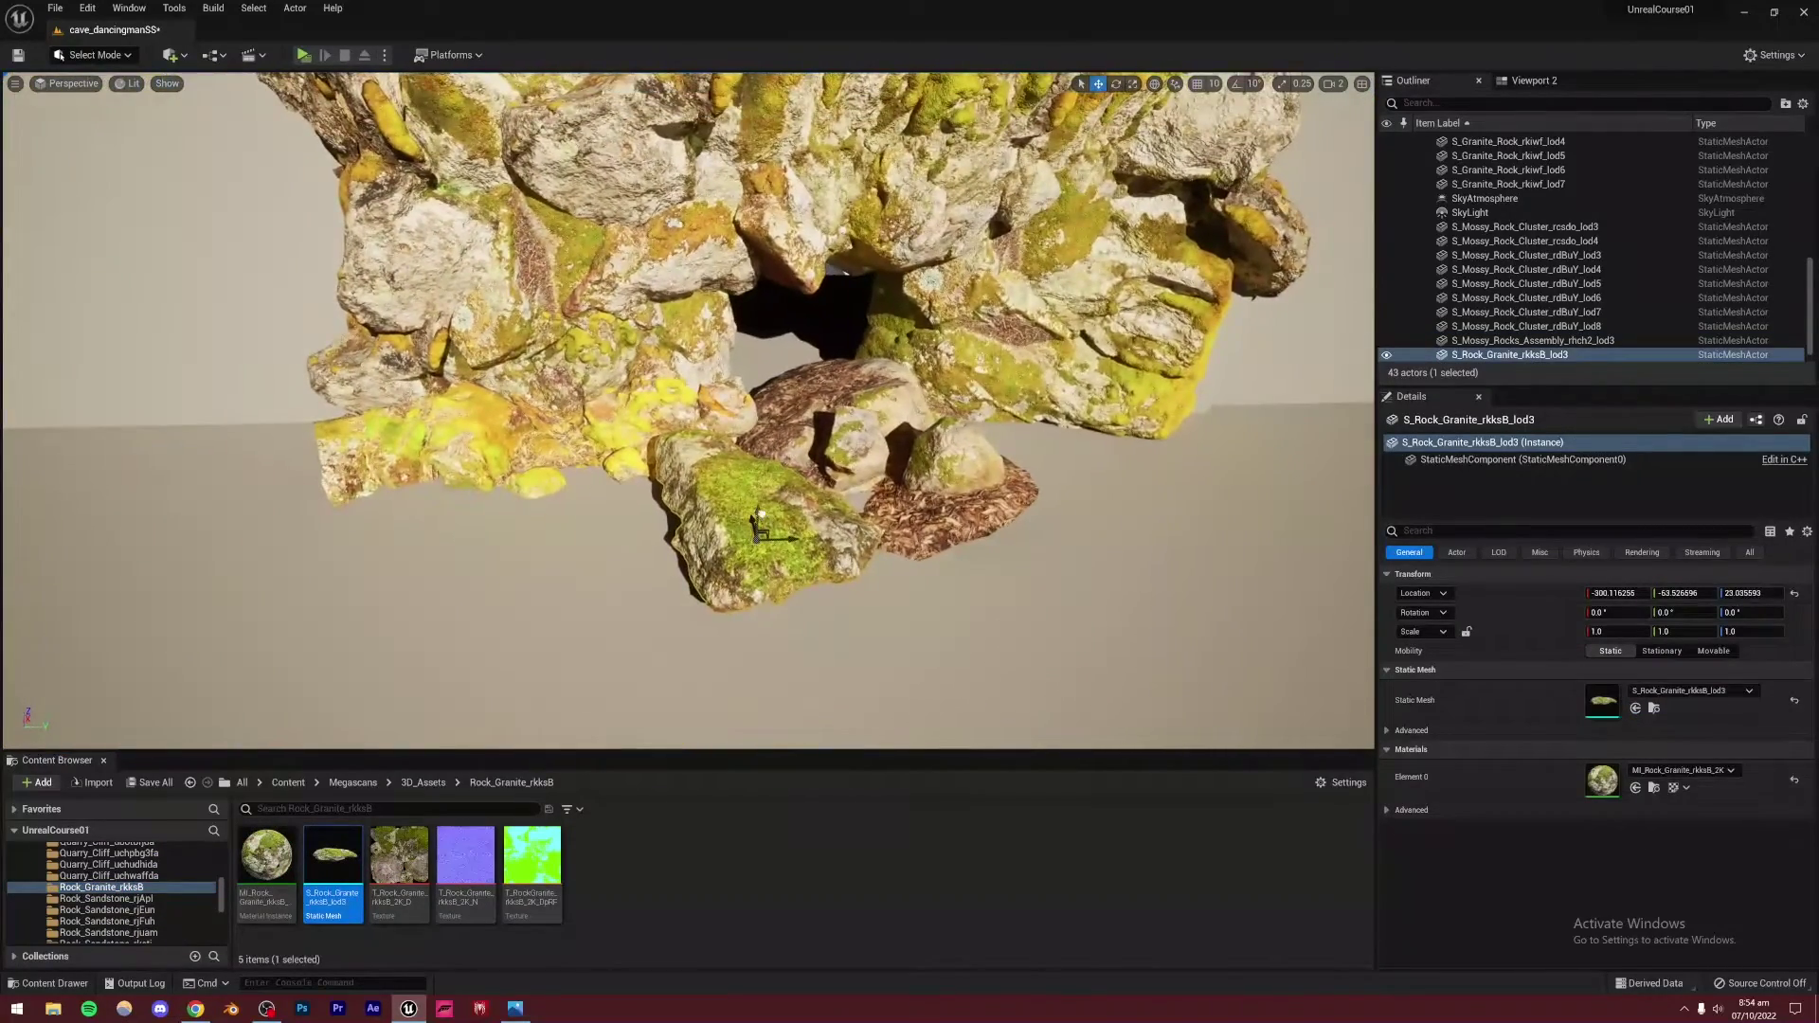
left_click_drag(762, 513, 566, 635)
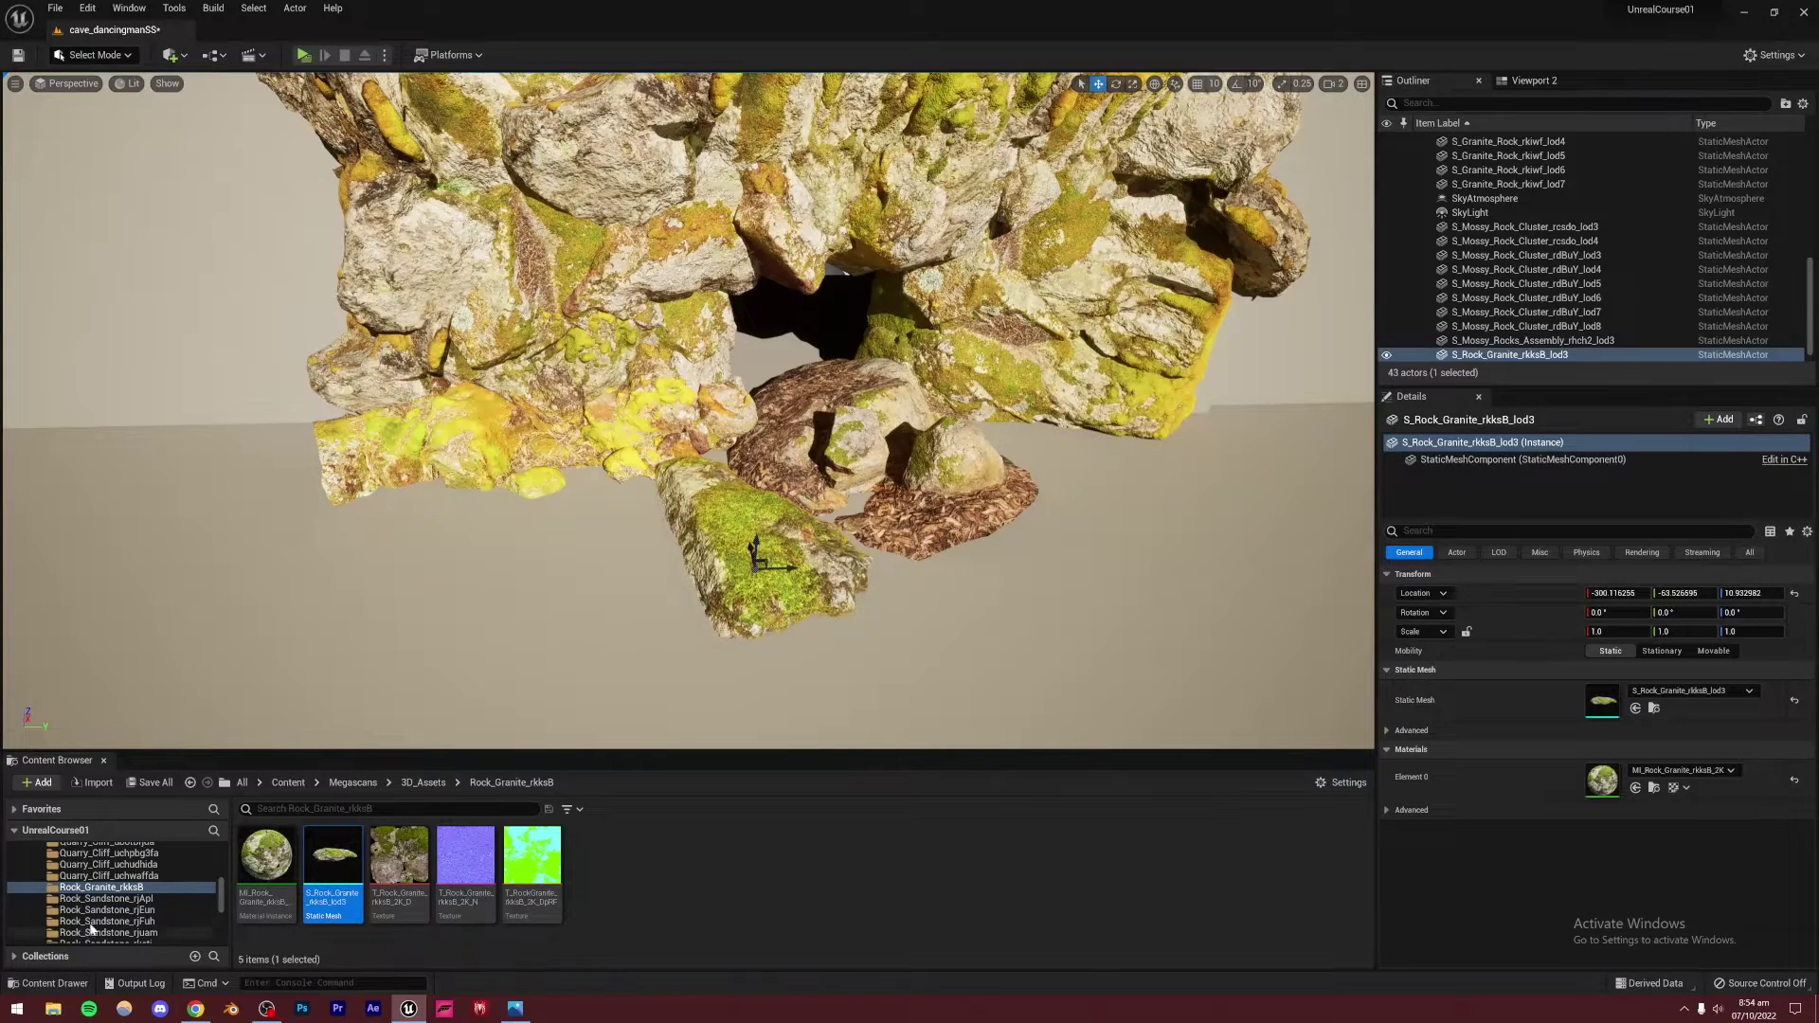
Browse the Megascans sandstone, beach boulder and beach rock formation folders for further rocks
scroll(92, 926, "down", 2)
left_click(103, 889)
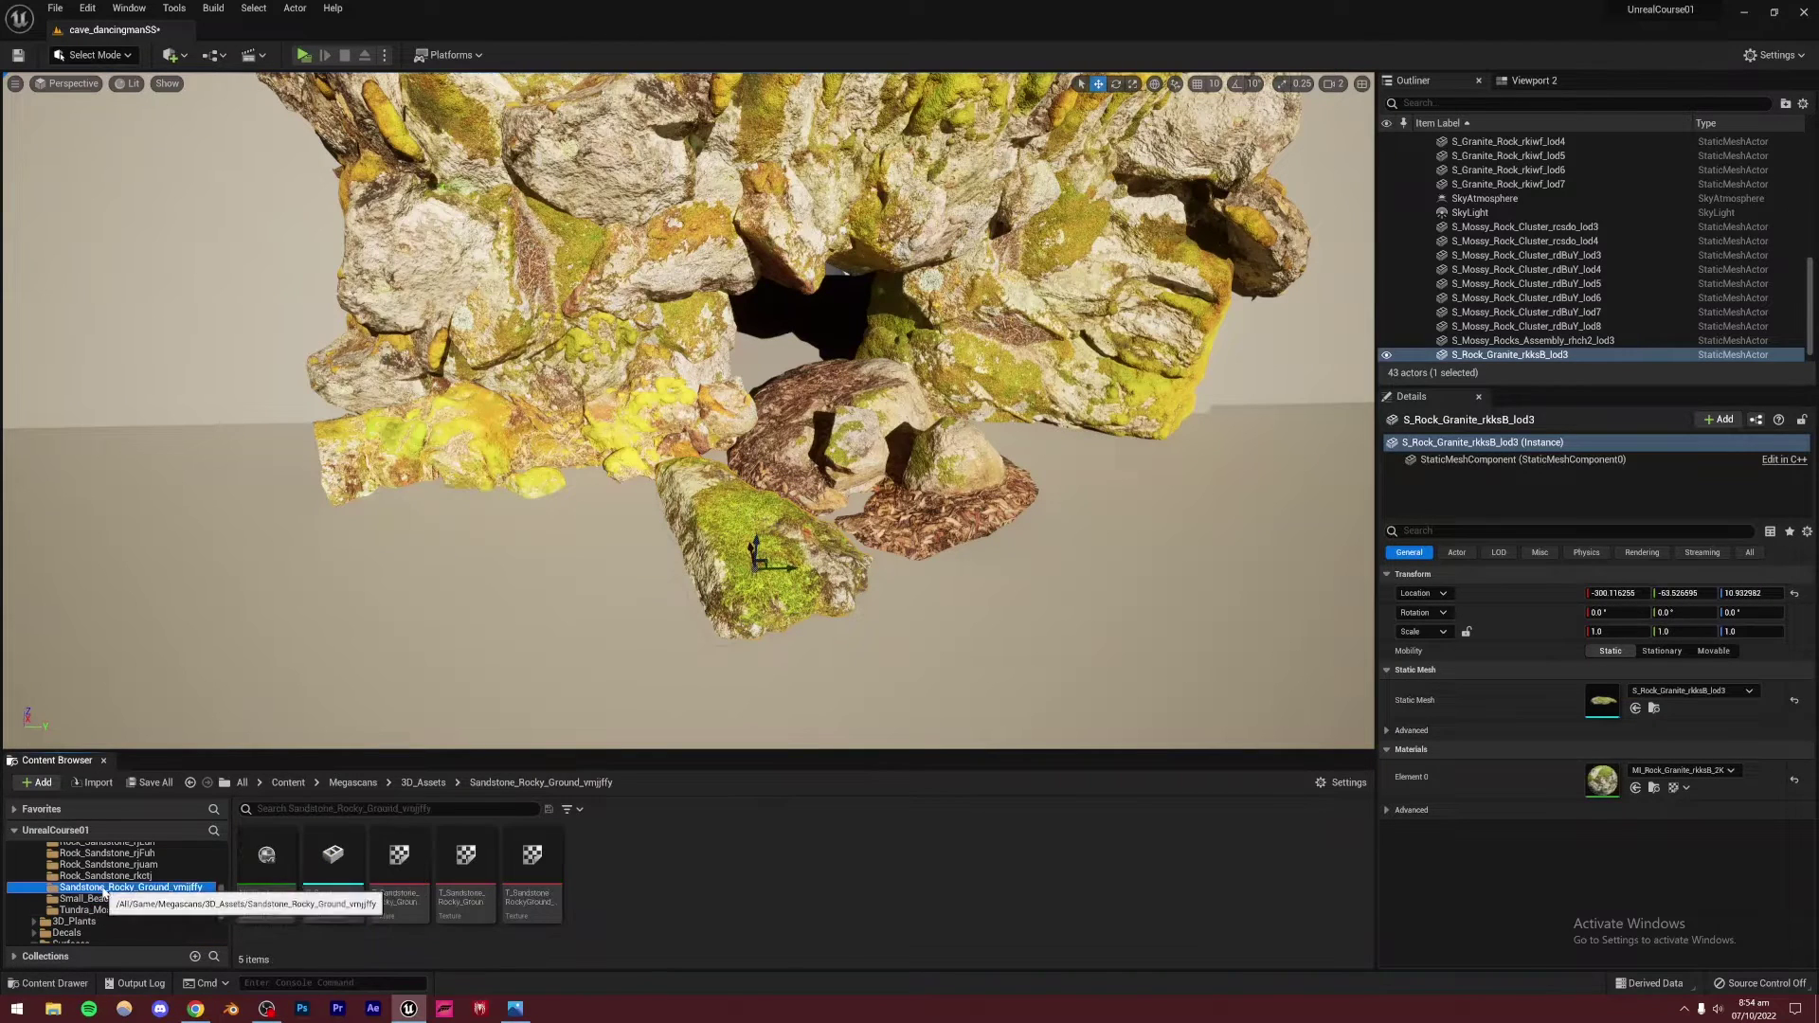
left_click(104, 875)
scroll(90, 886, "up", 5)
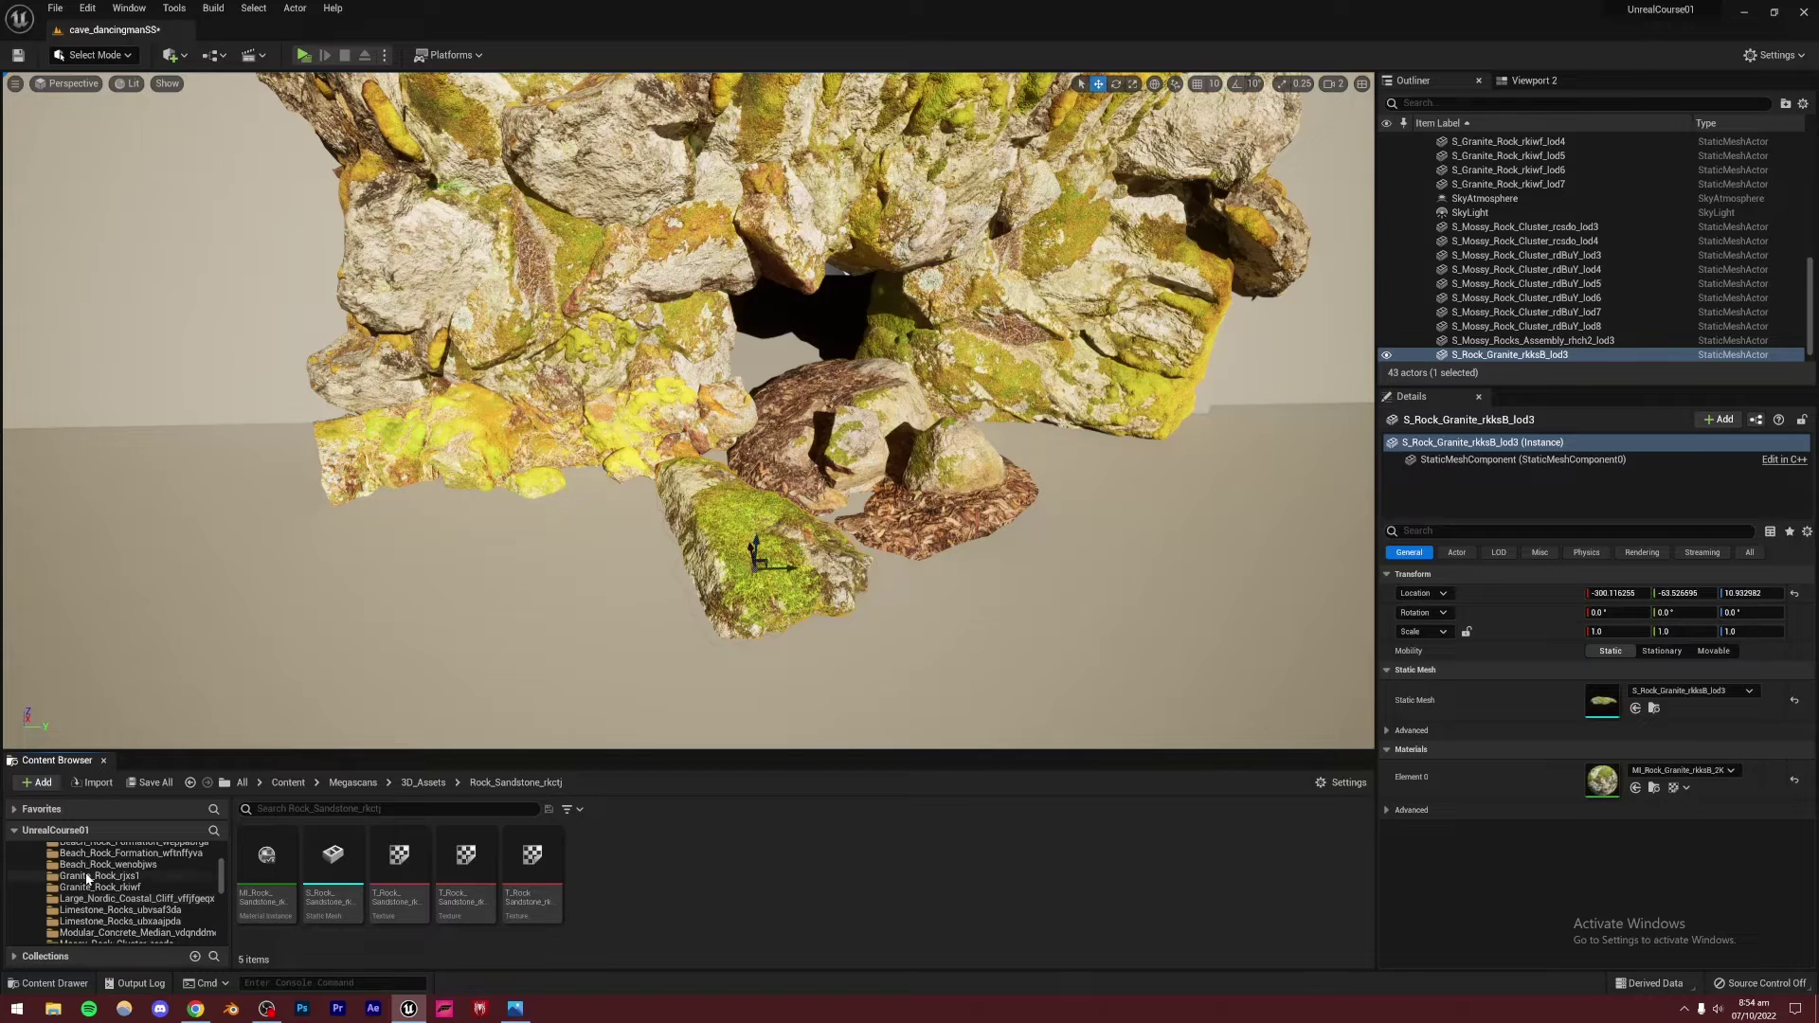
scroll(87, 879, "up", 3)
left_click(96, 888)
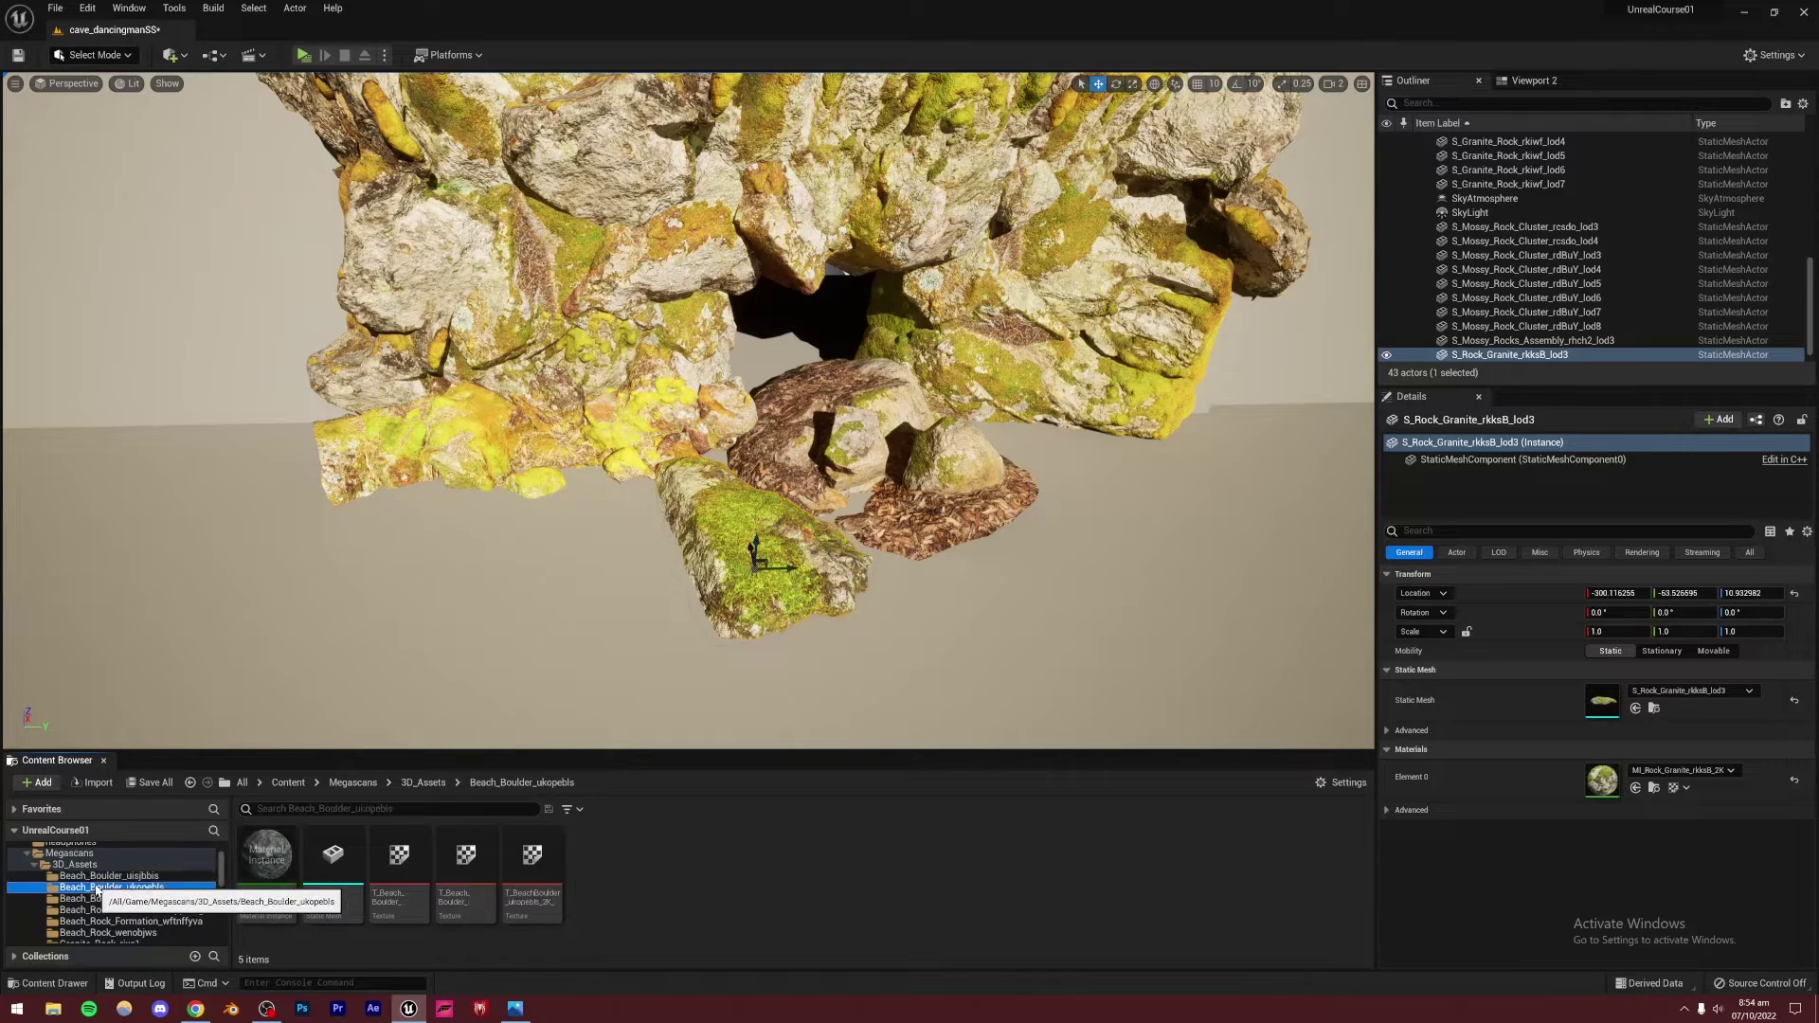
left_click(104, 898)
left_click(127, 910)
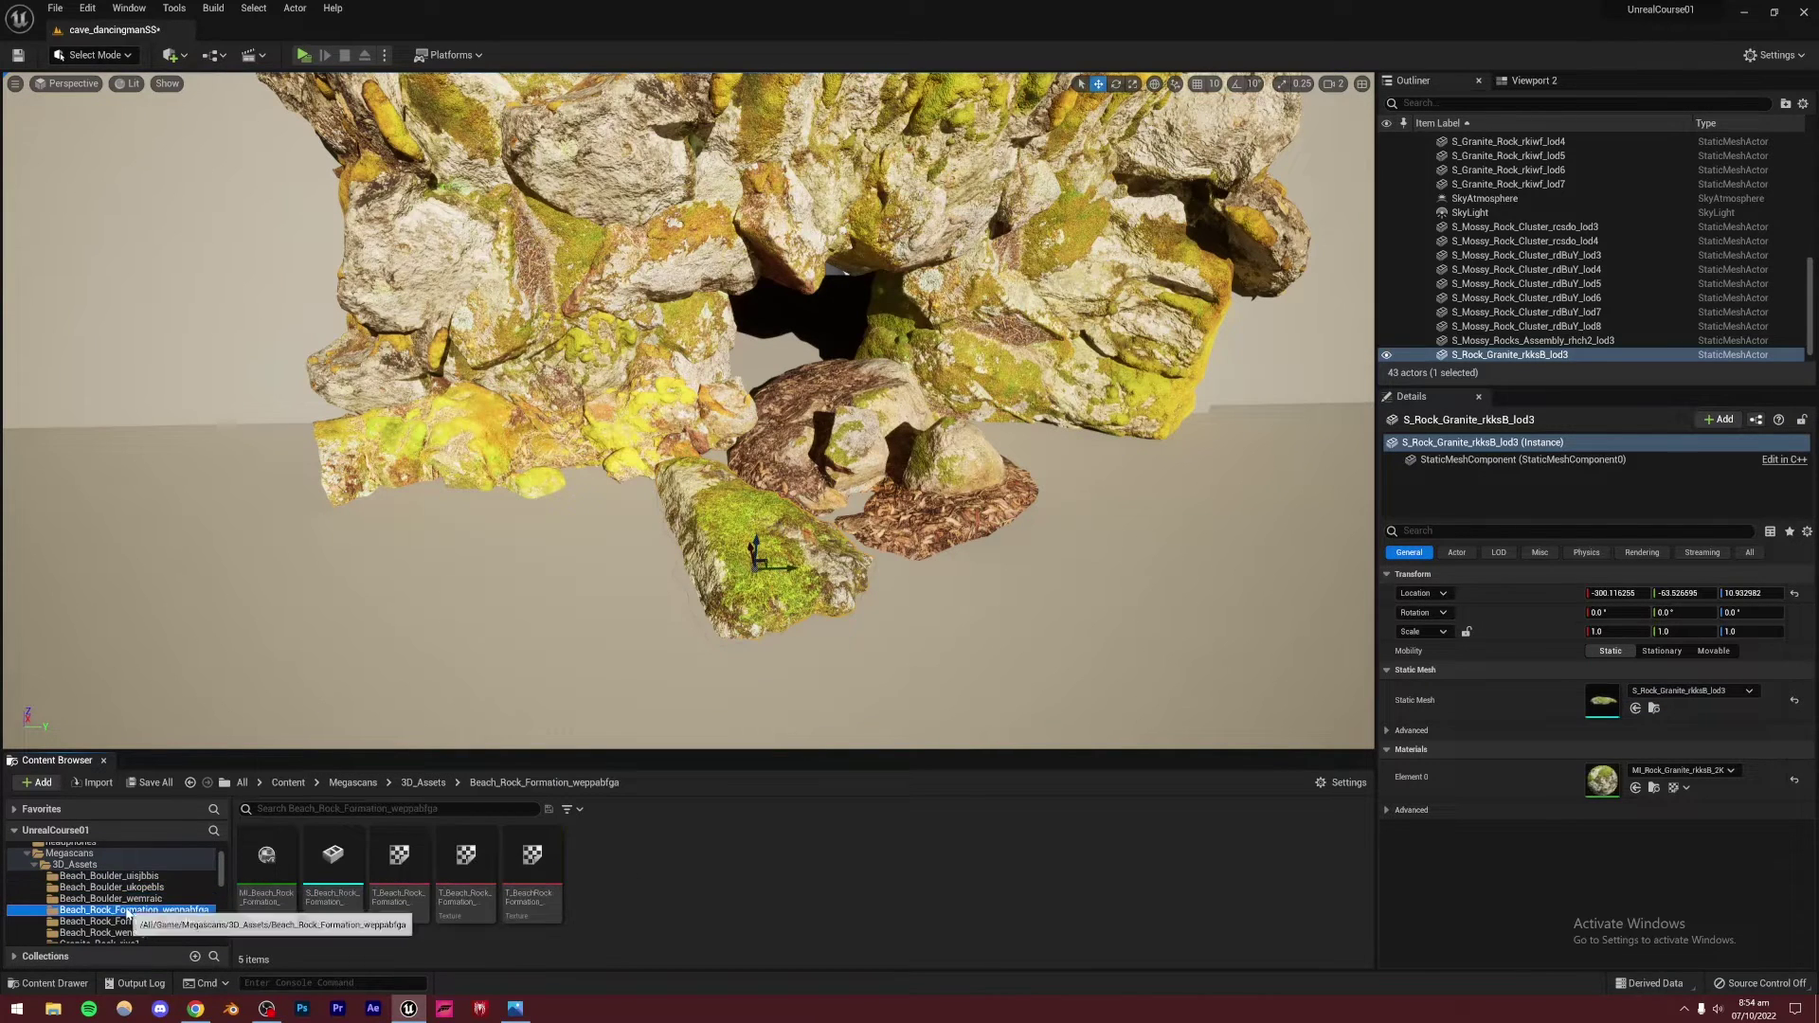
left_click(121, 921)
scroll(111, 930, "down", 1)
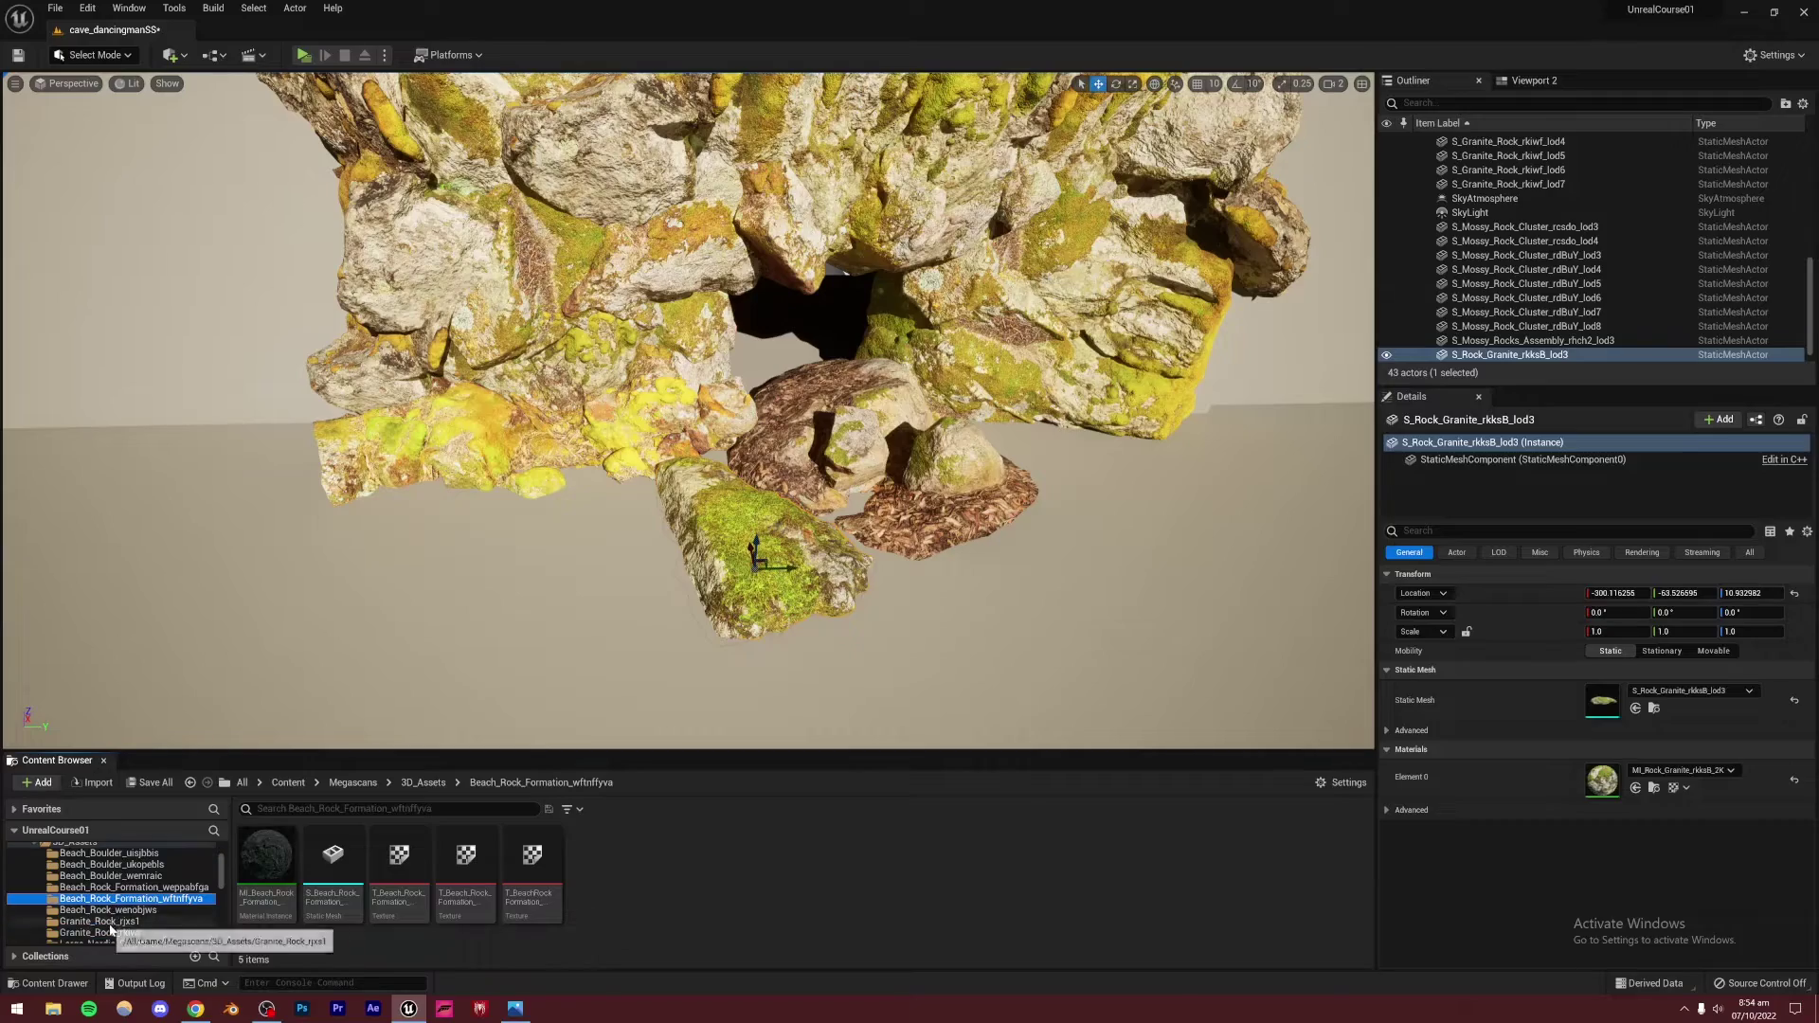
scroll(111, 930, "down", 2)
Scale the new mossy granite rock uniformly to about 1.7 and move it into the opening's floor at about -116, -61, -1
right_click_drag(606, 473, 663, 464)
key("w")
key("s")
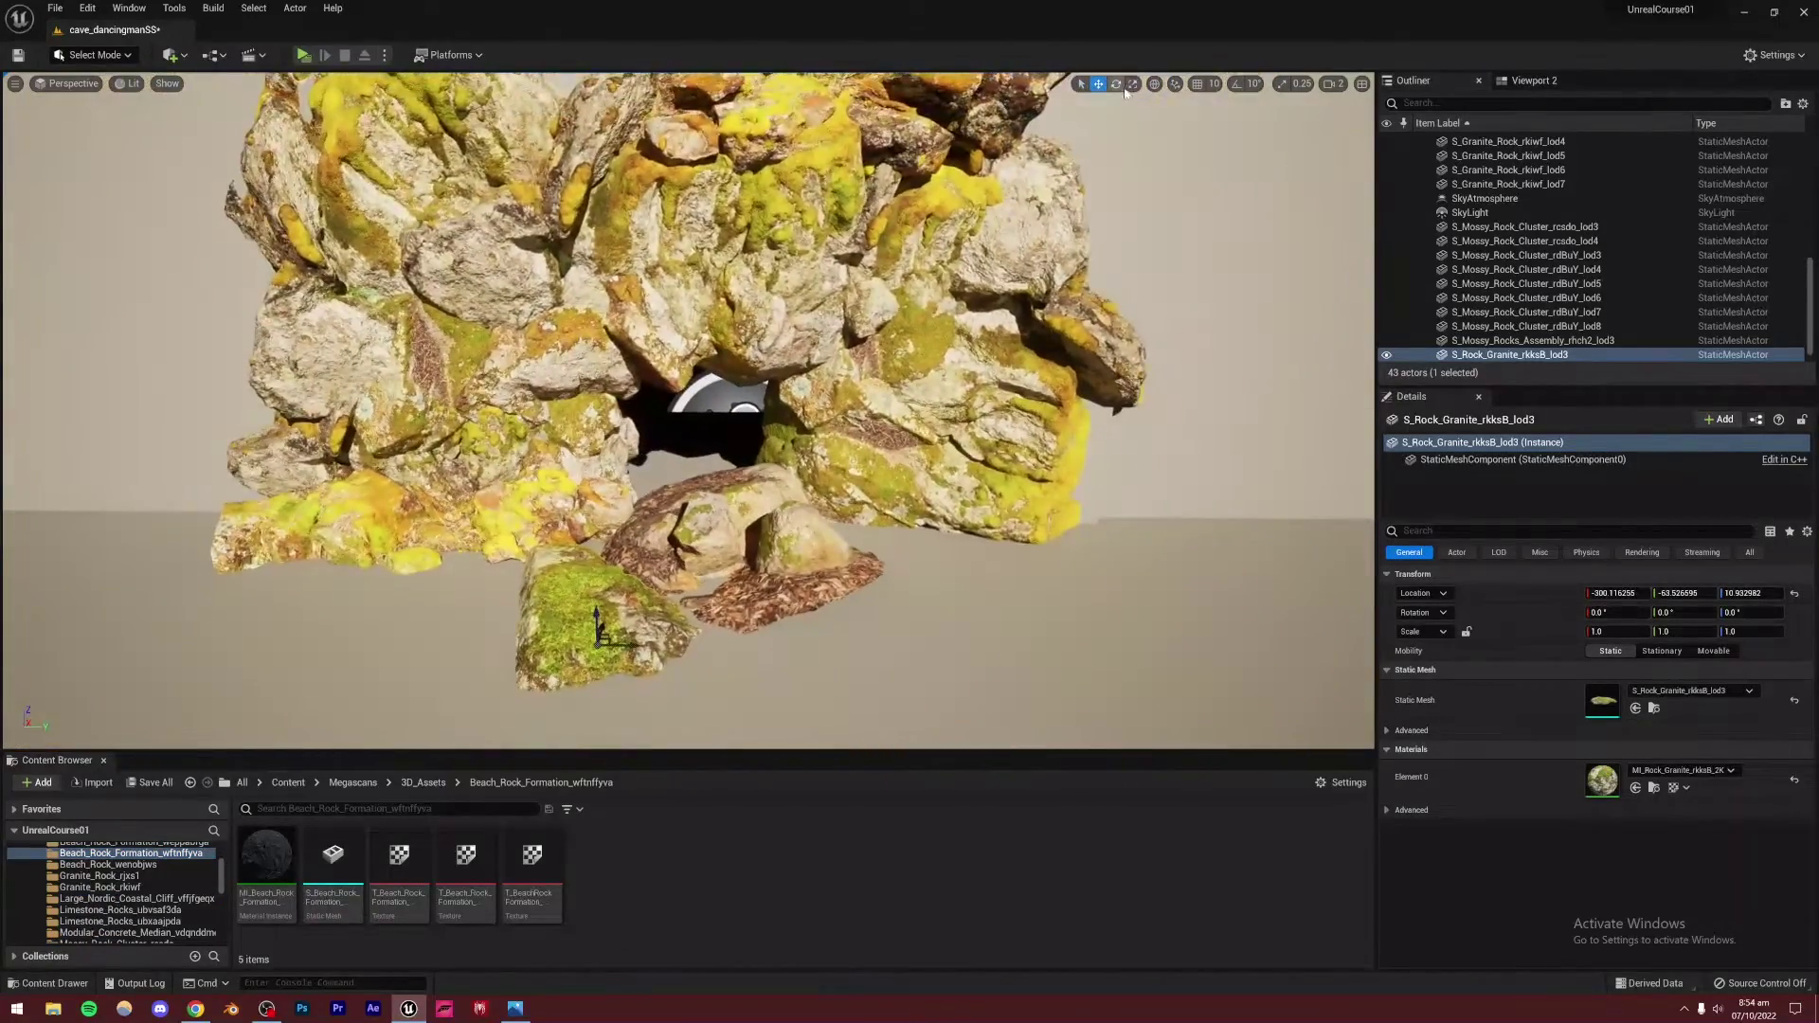
mouse_move(602, 653)
left_mouse_down()
mouse_move(625, 630)
mouse_move(600, 664)
left_mouse_up()
mouse_move(599, 663)
right_mouse_down()
mouse_move(644, 663)
mouse_move(585, 625)
mouse_move(584, 650)
right_mouse_up()
left_click_drag(588, 653, 697, 499)
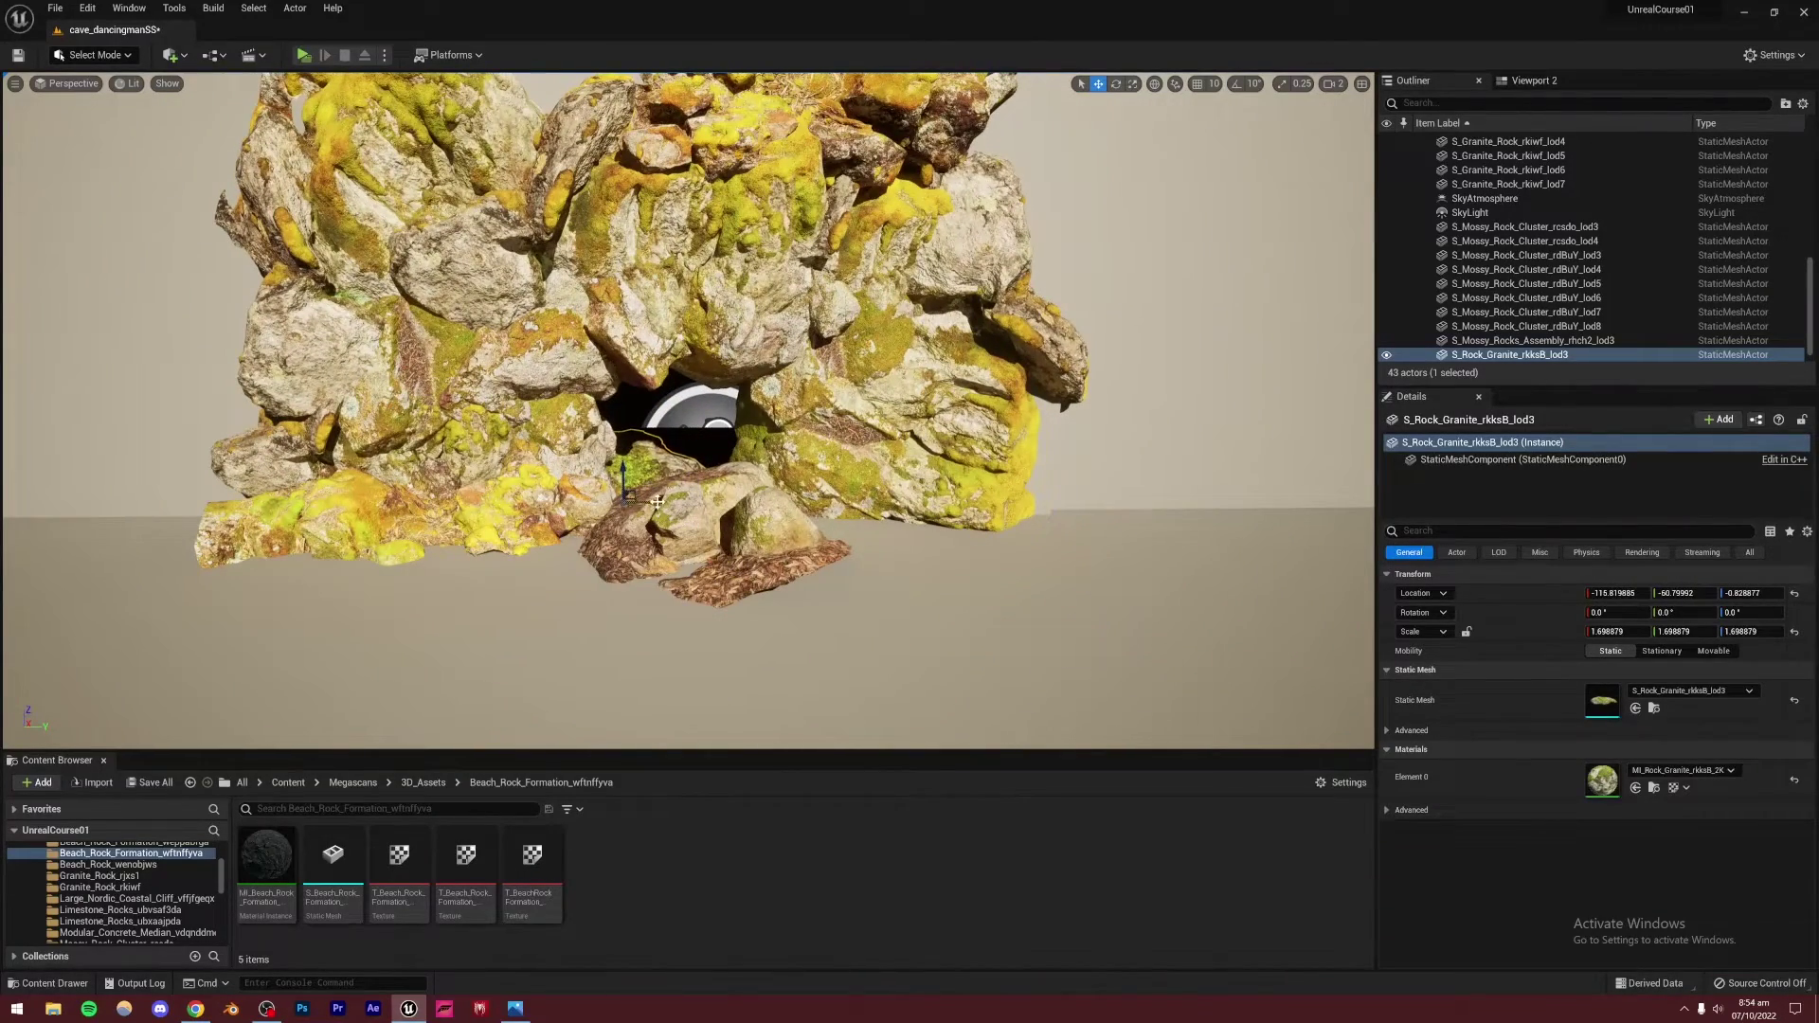
Move the mossy rocks assembly aside, away from the opening, to about -282, 138, 32
right_click_drag(656, 501, 701, 500)
left_click(706, 499)
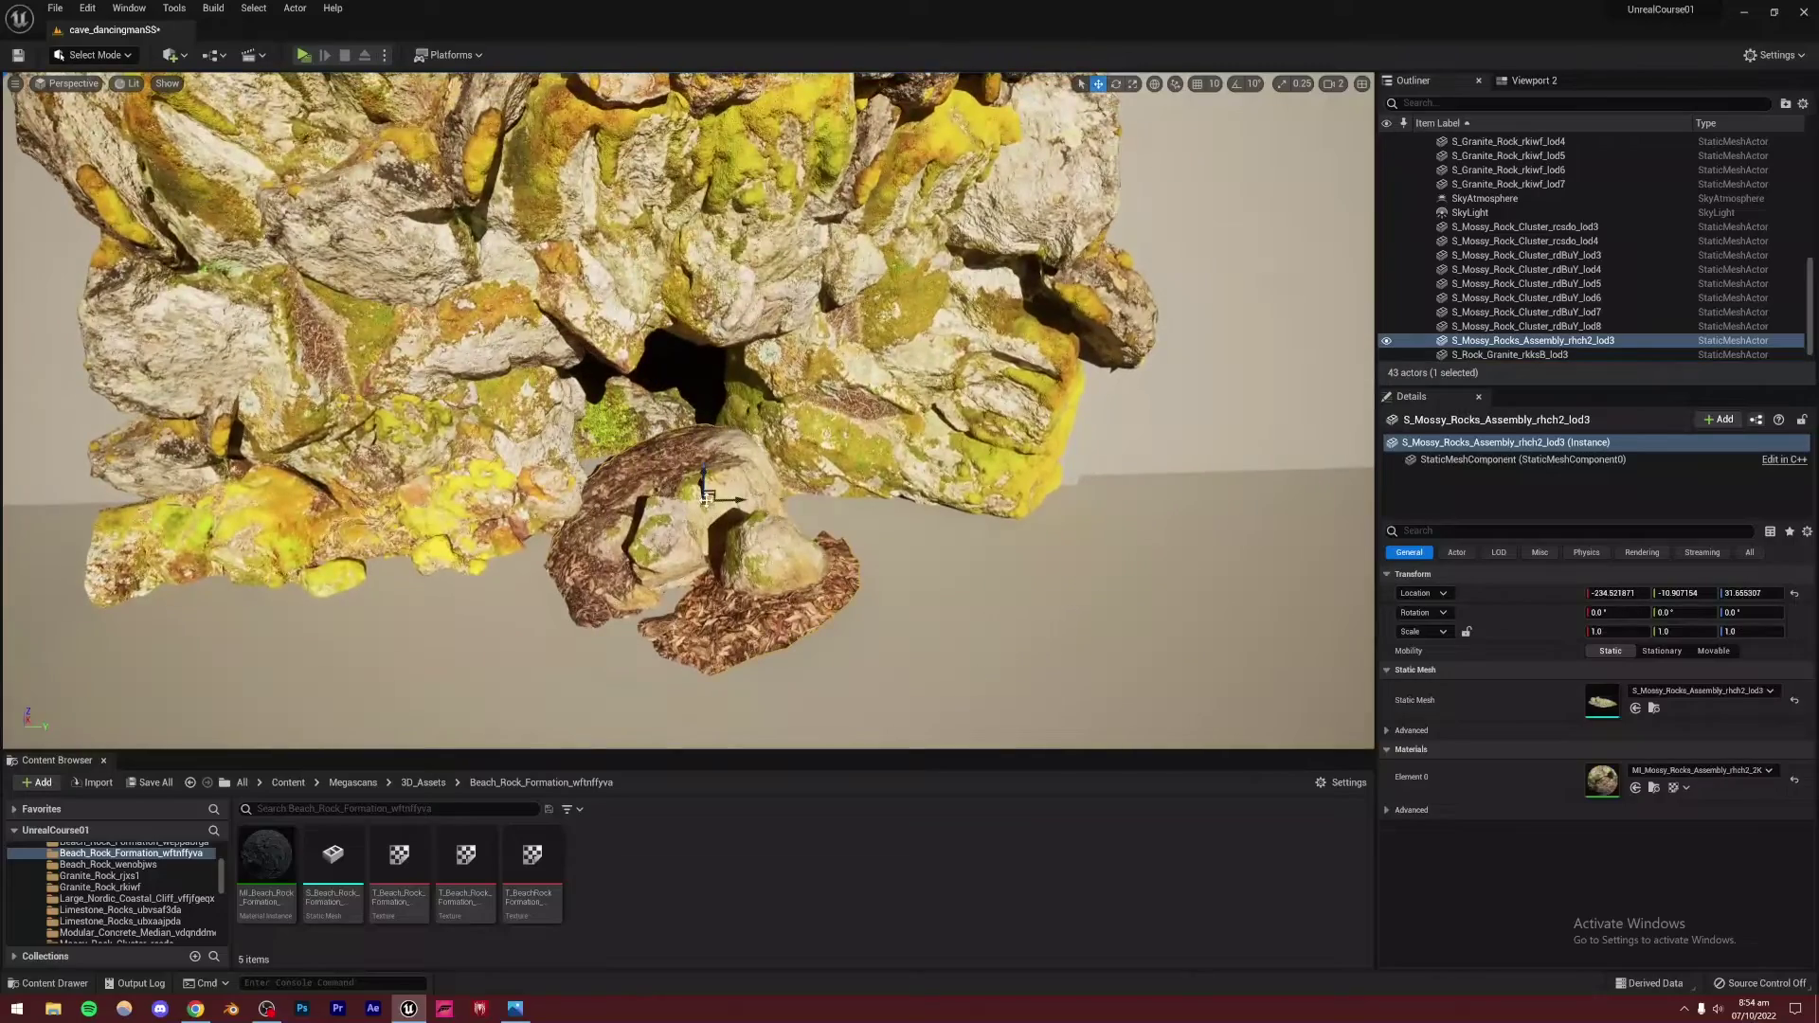
left_click_drag(708, 495, 1170, 554)
Duplicate the granite rock in the opening across to about -116, 13, -1 and turn the copy to about -69°
left_click(640, 435)
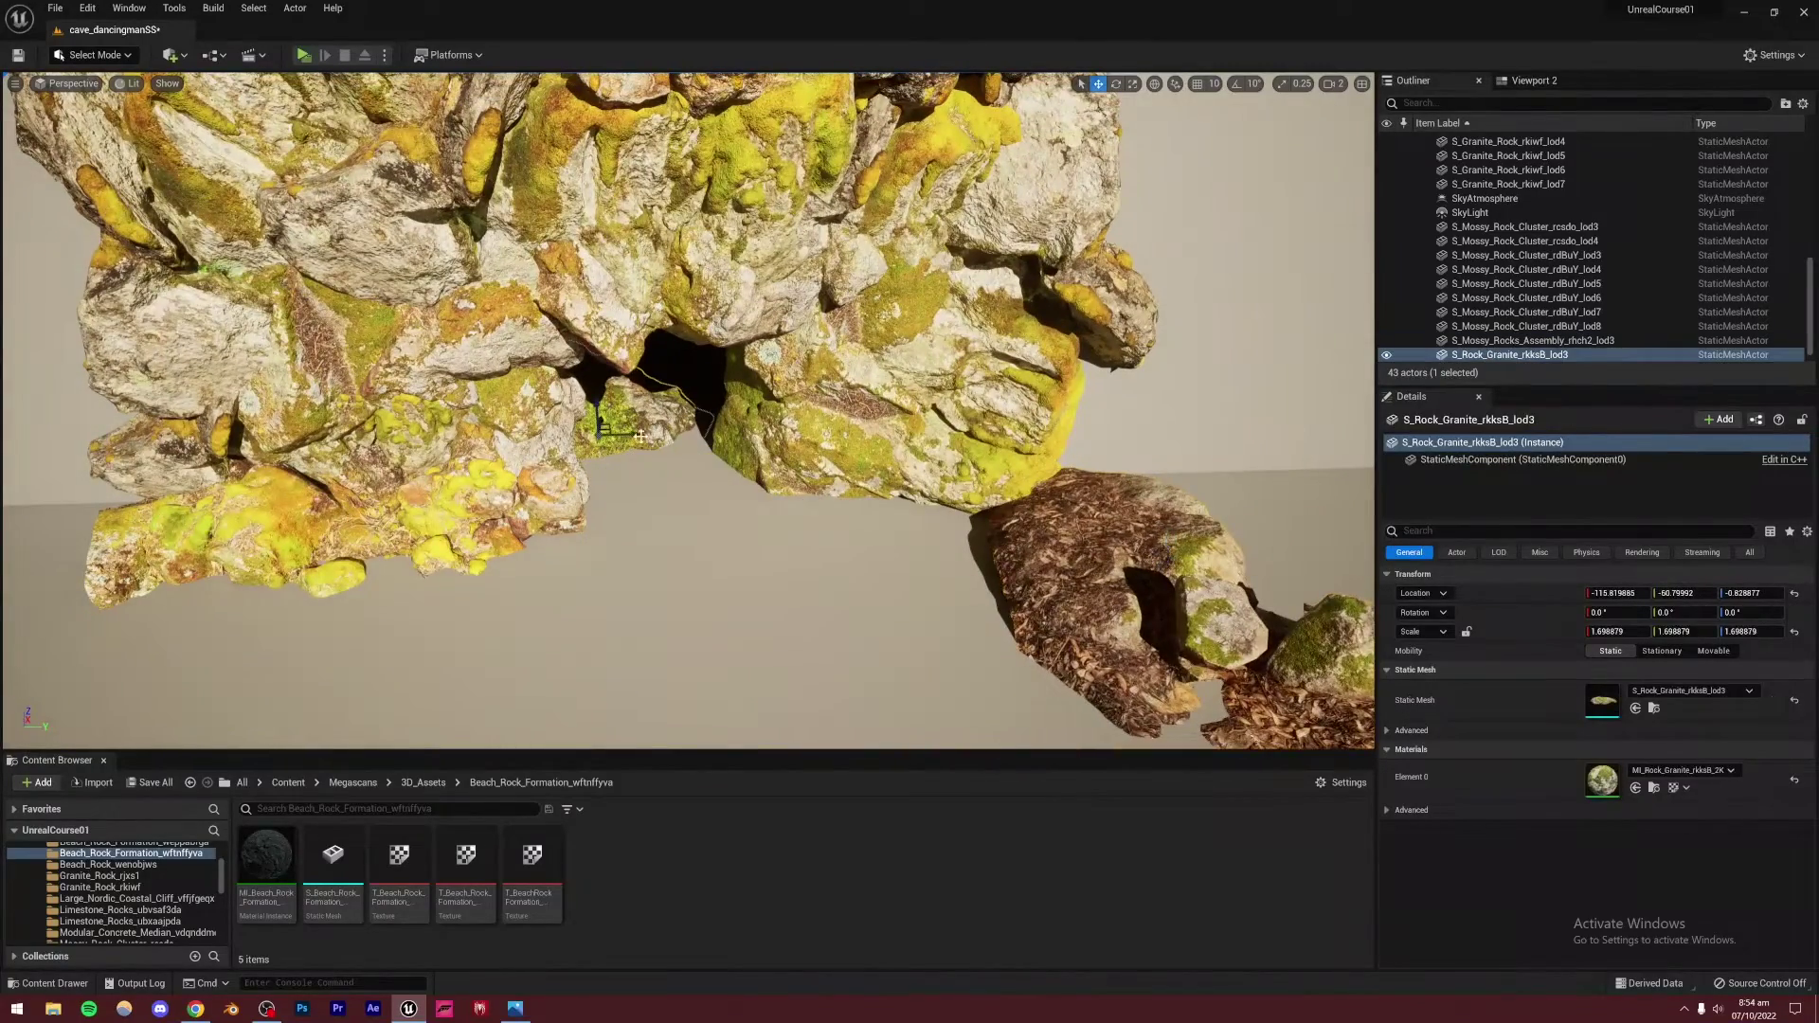
right_click_drag(623, 437, 653, 402)
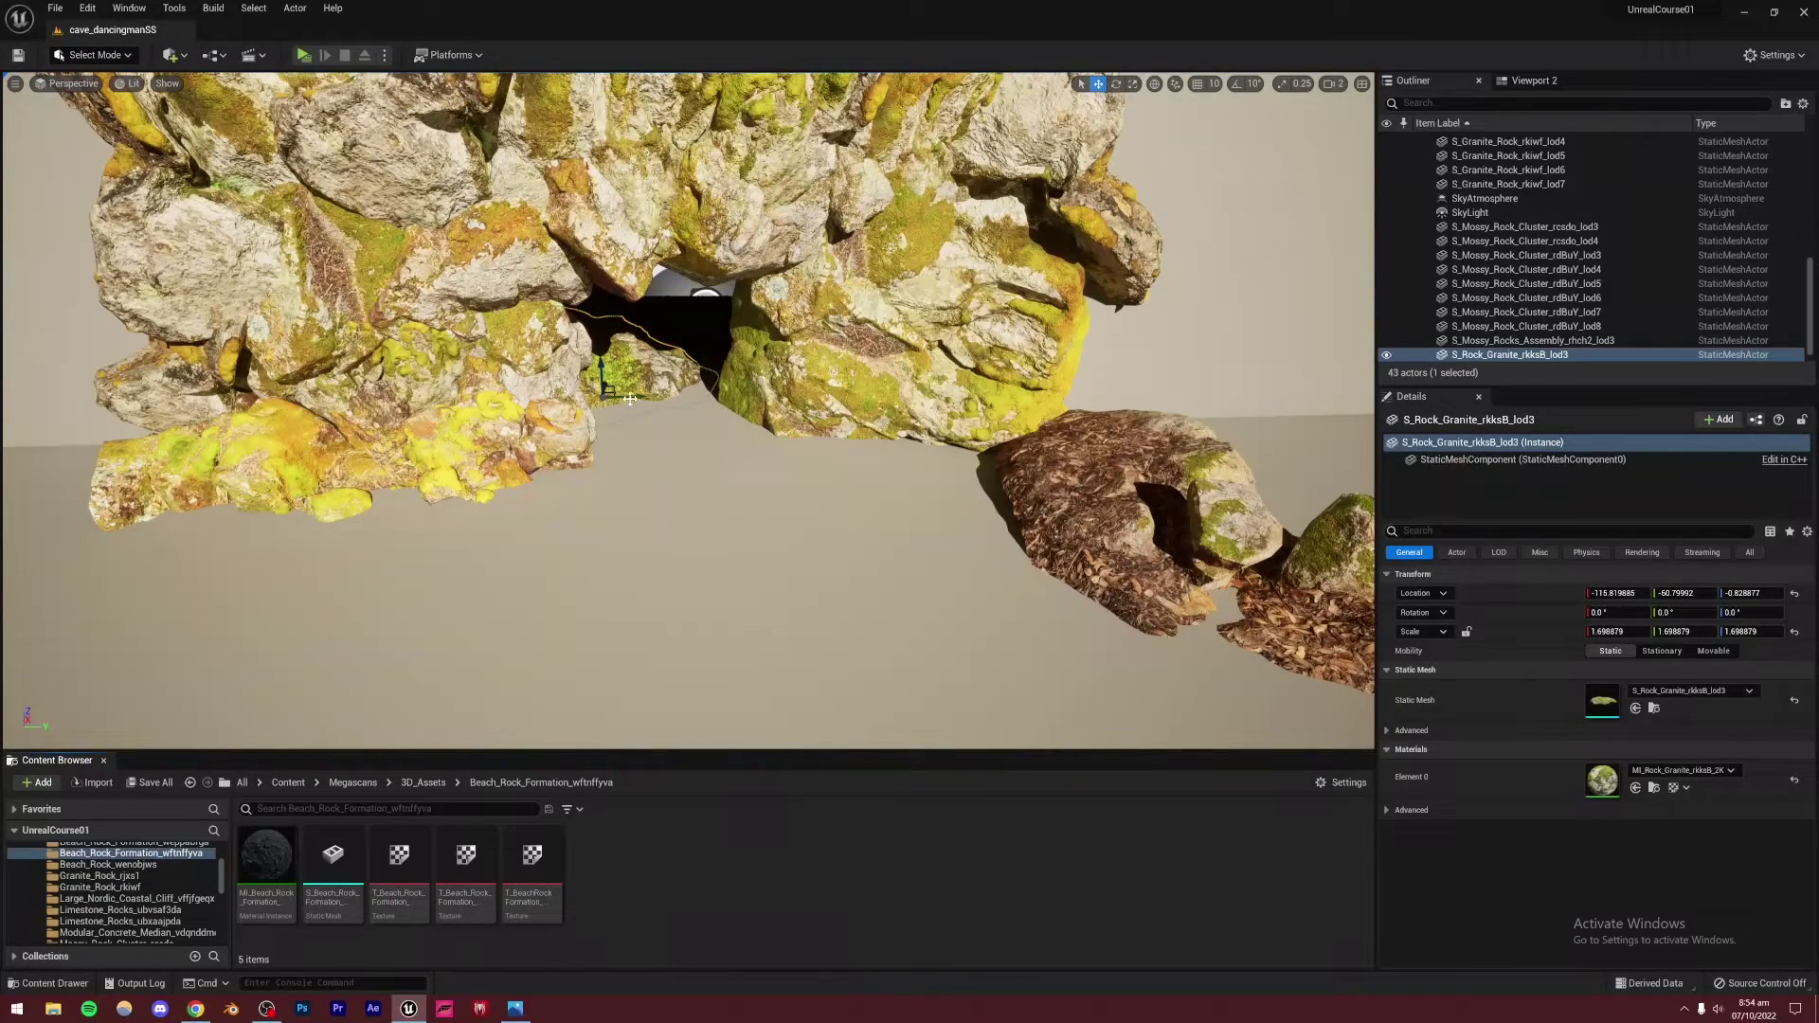
left_click_drag(630, 399, 753, 398, "alt")
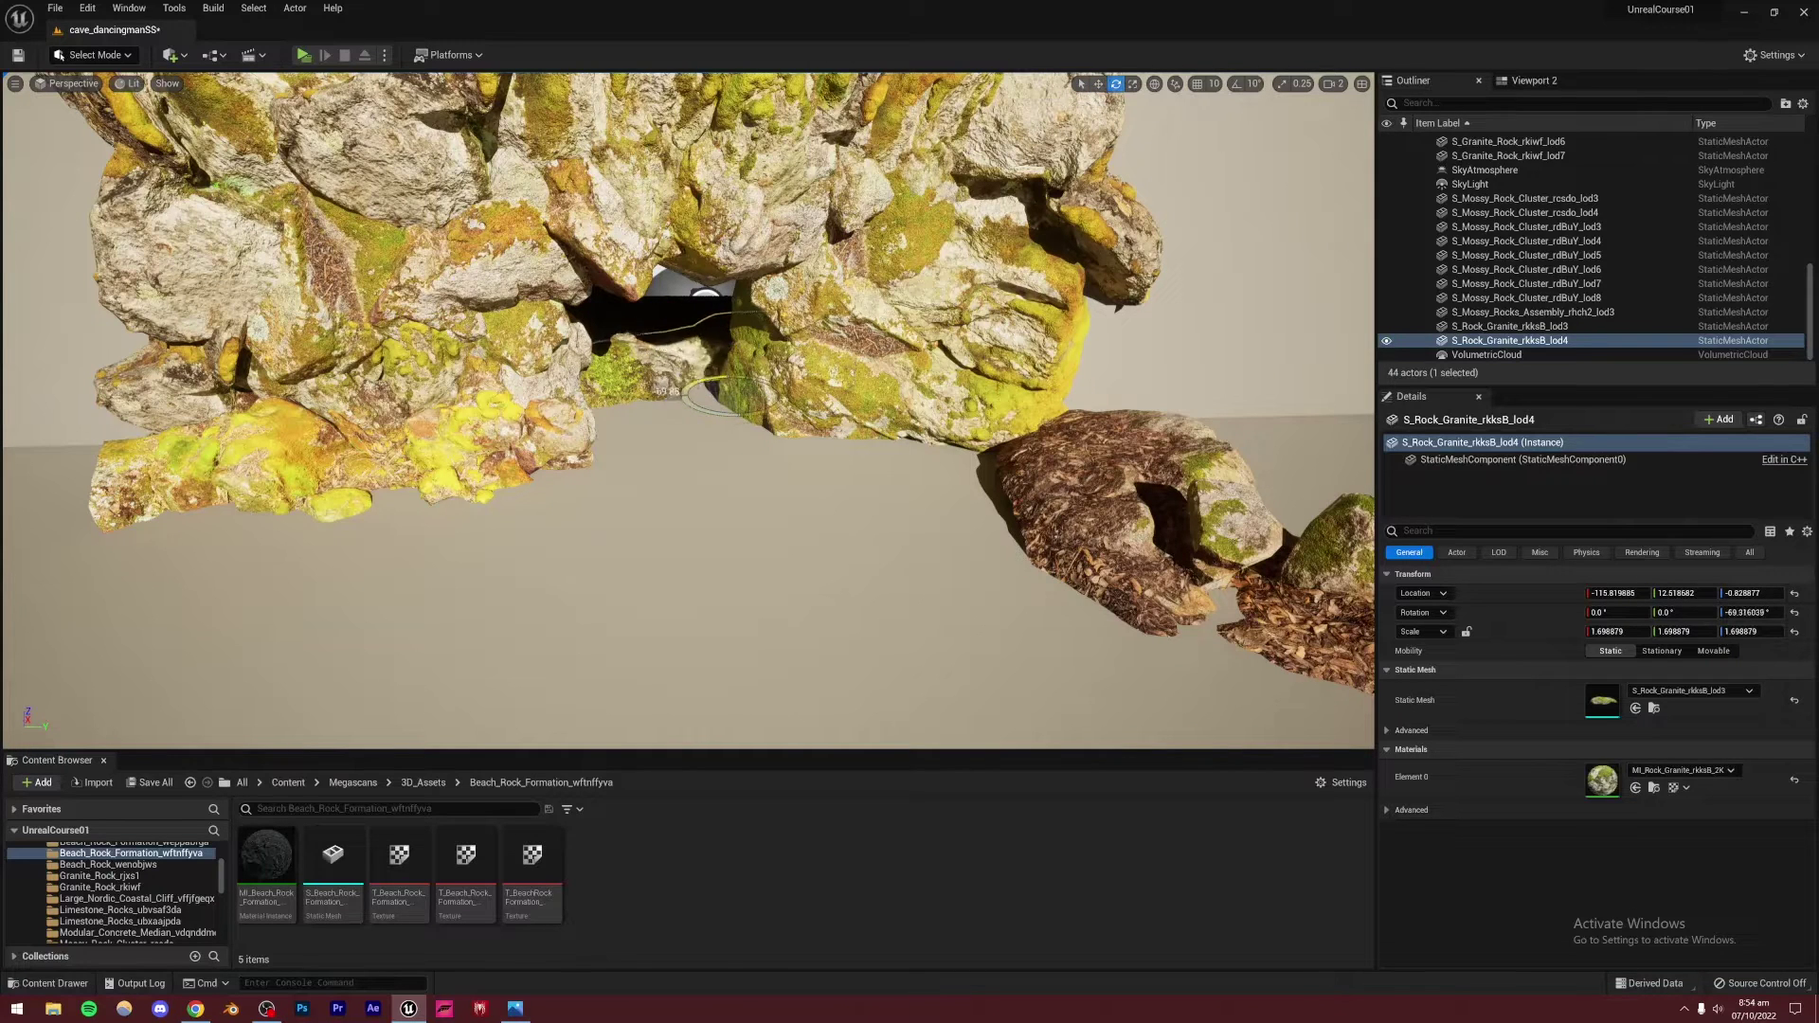
Duplicate both granite rocks in the opening outward and line the copies along the base of the left column
left_click(627, 355, "ctrl")
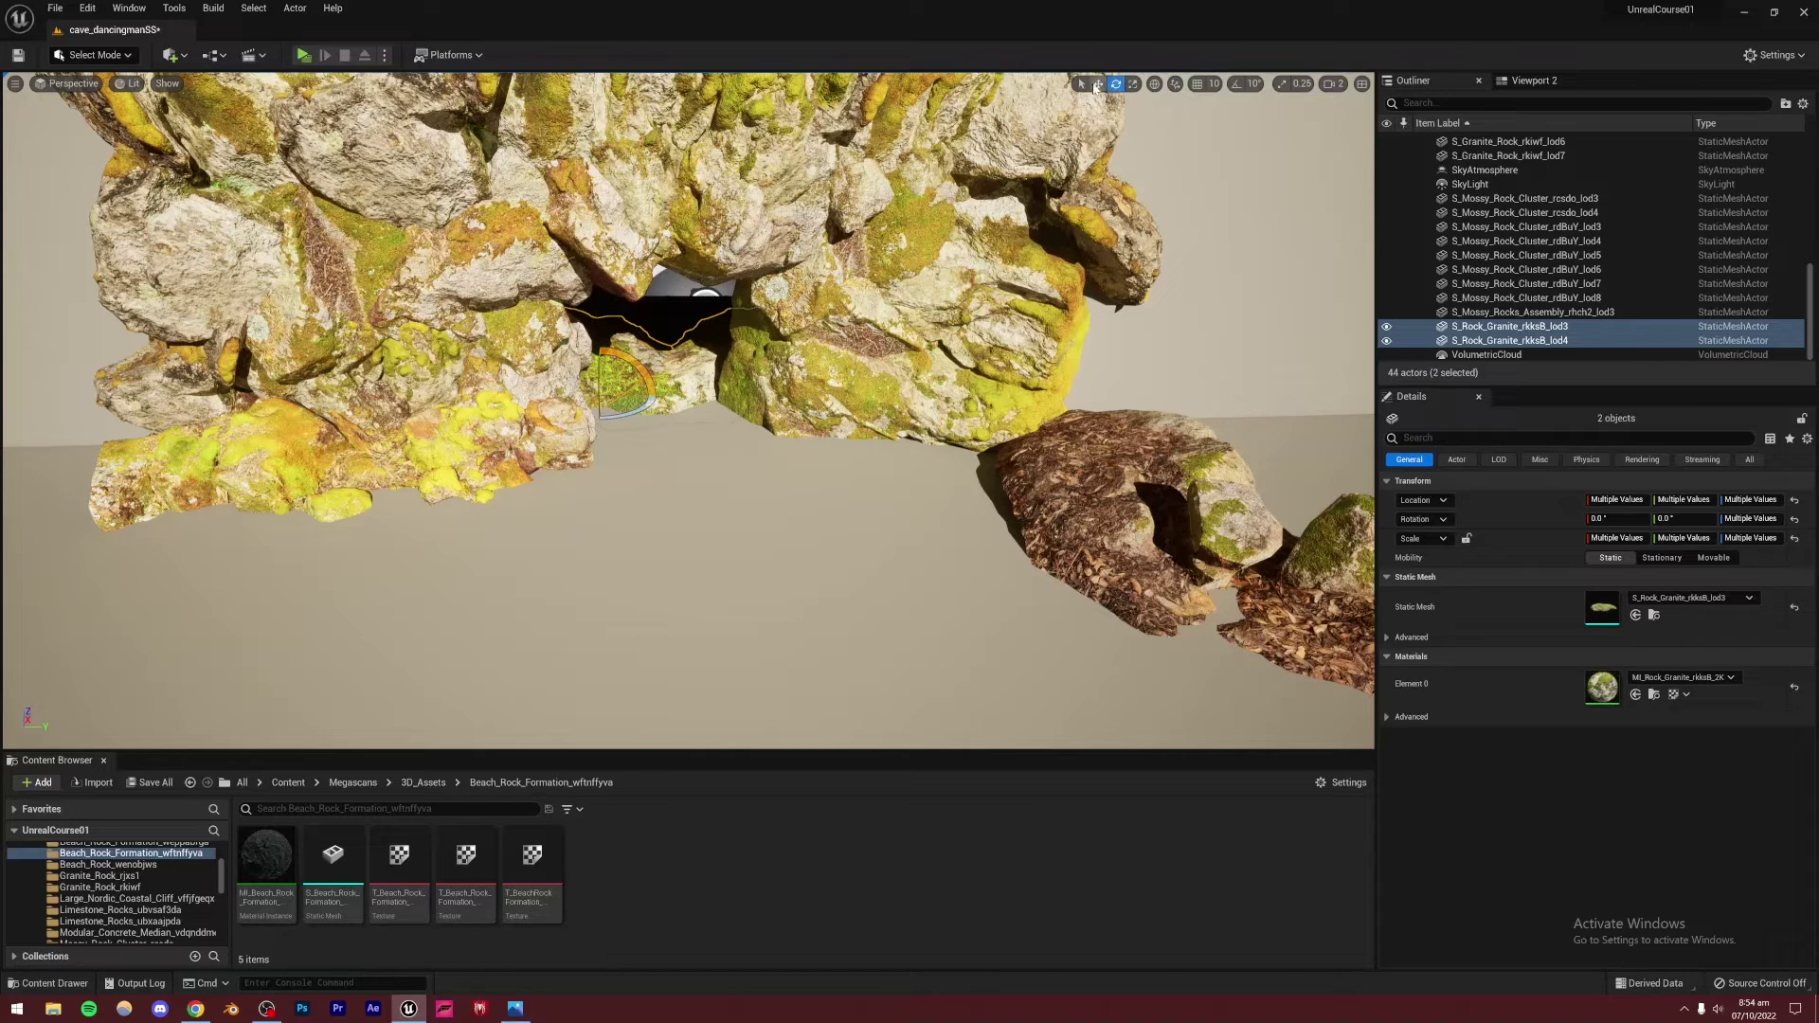
left_click_drag(606, 387, 495, 509, "alt")
left_click(1098, 86)
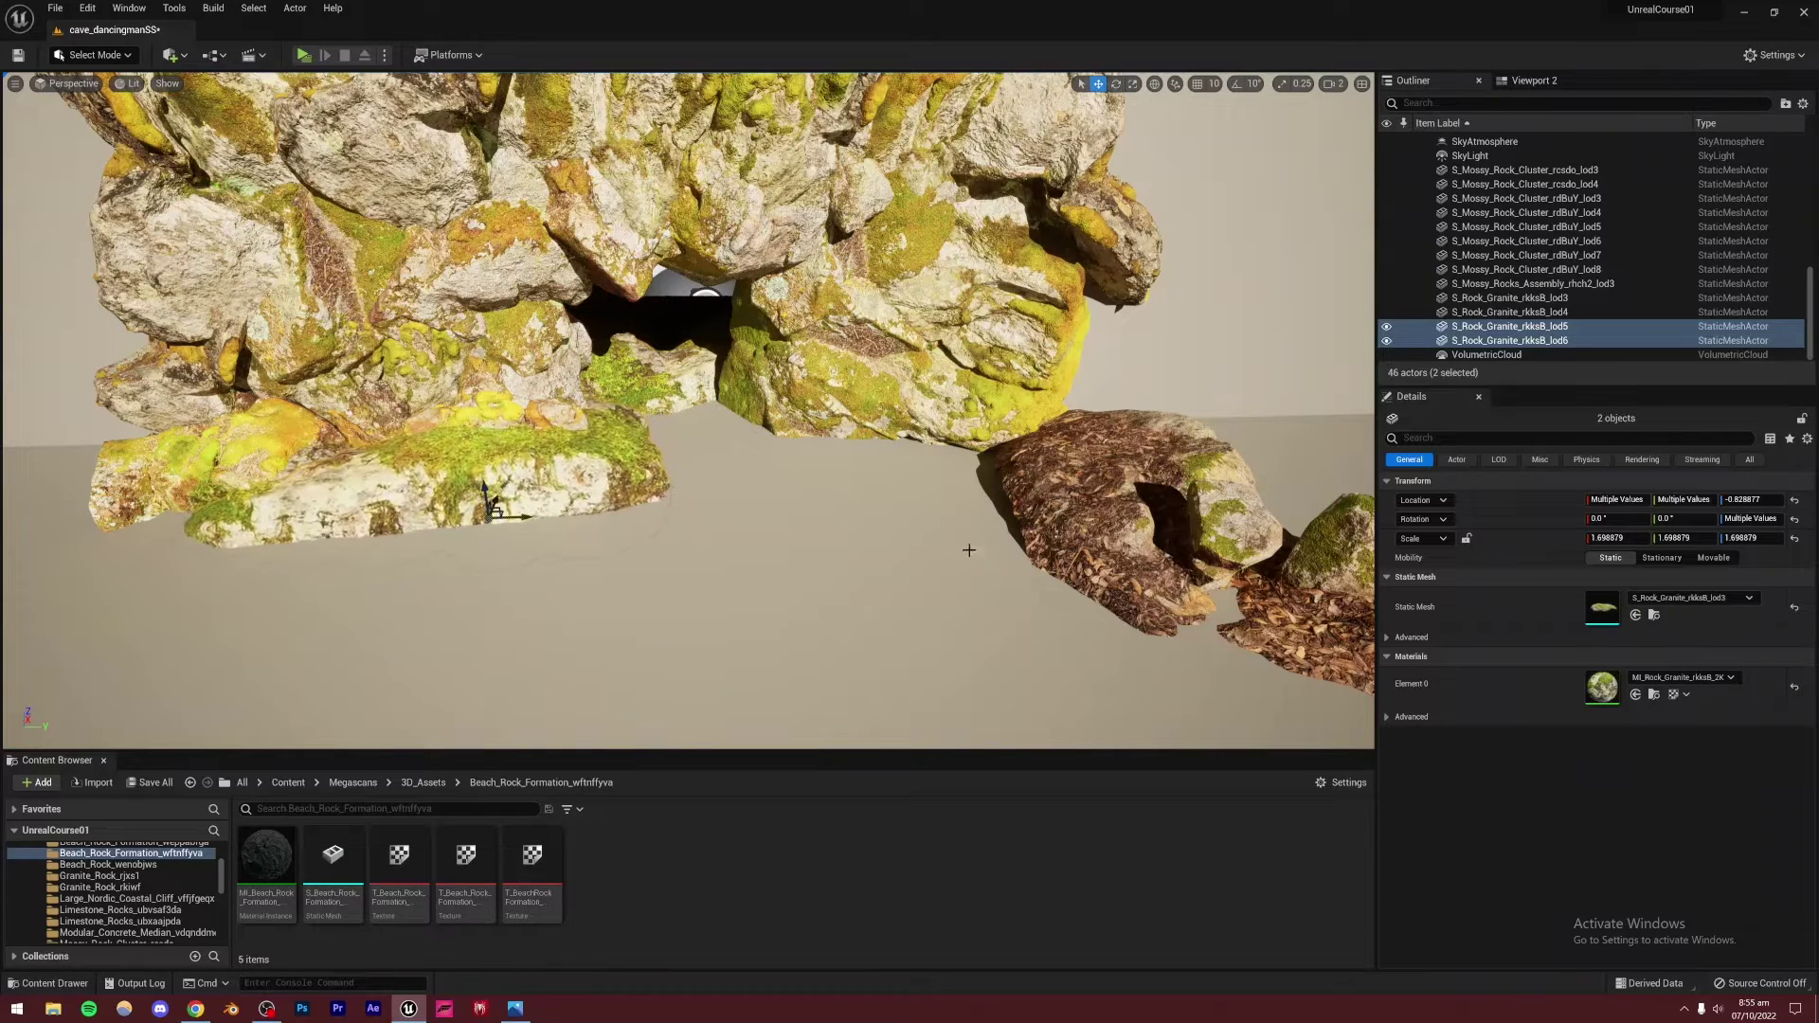
Move the mossy rocks assembly back to the foot of the opening at about -199, -20, 18
left_click(1109, 507)
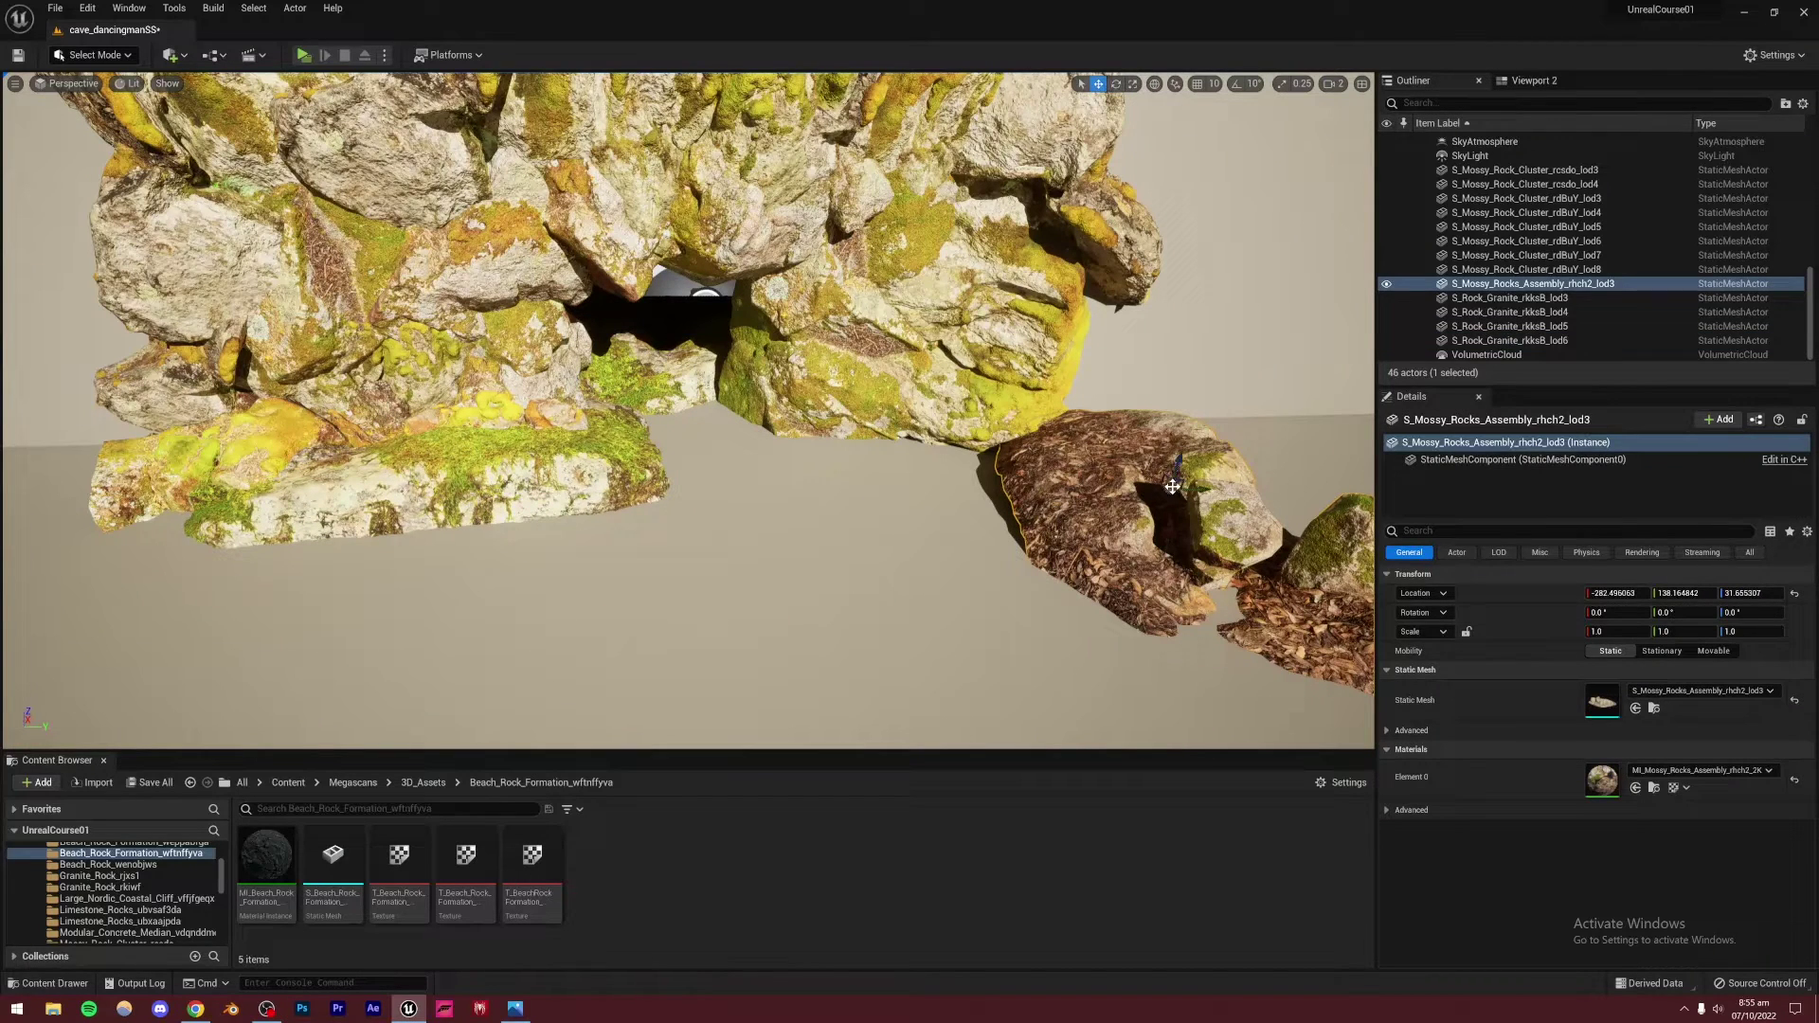
left_click_drag(1163, 486, 682, 396)
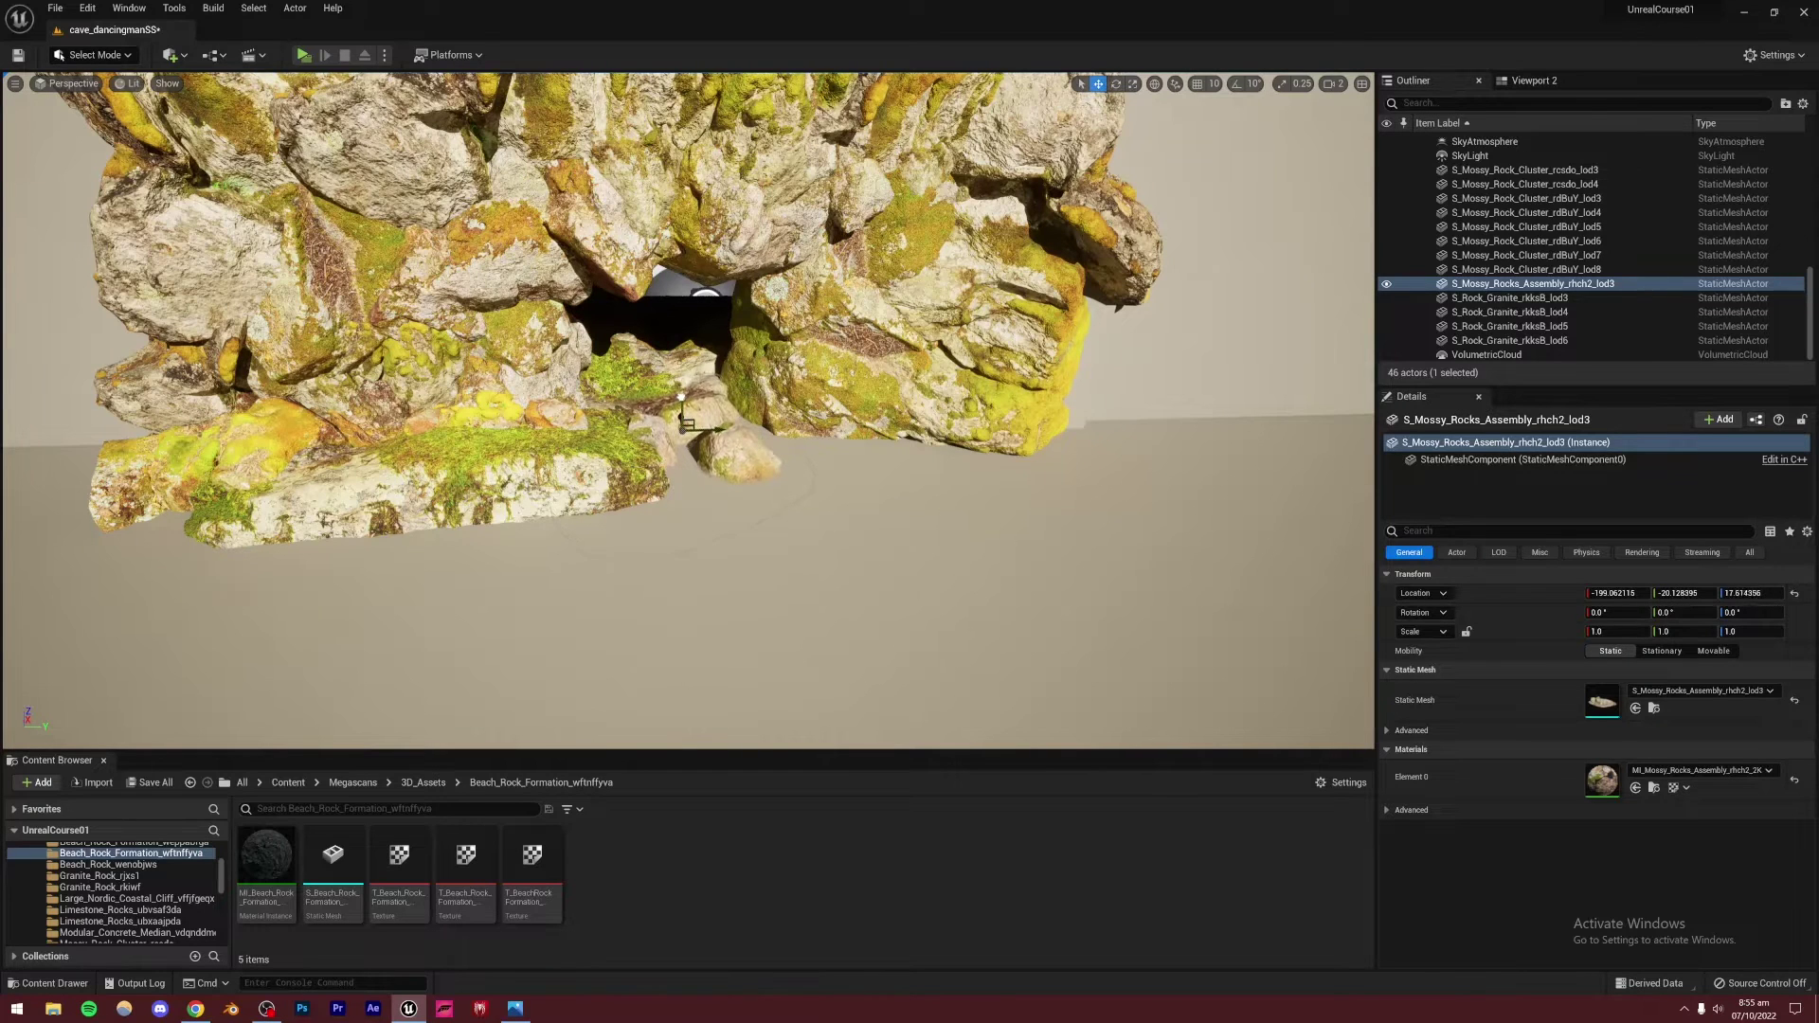
Duplicate the left base granite rock to the right column's base, turning it to about -243° and placing it near -254, 10, -8
left_click(604, 500)
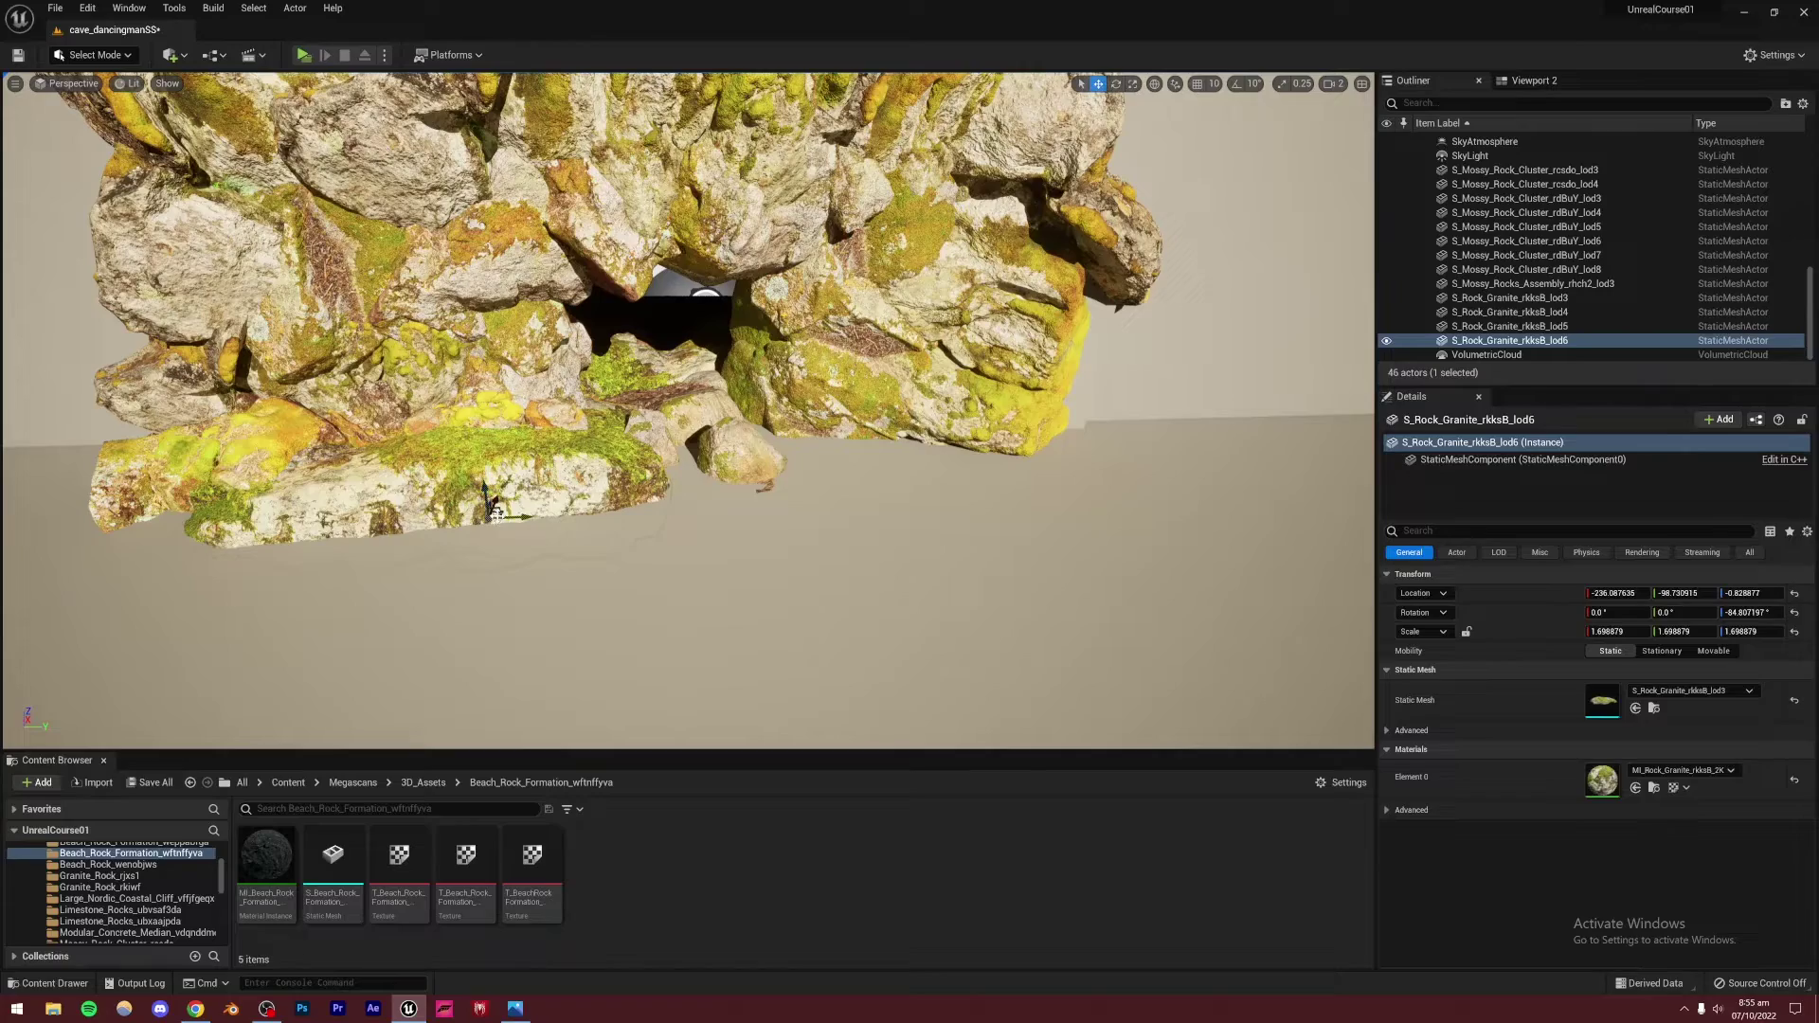
left_click_drag(512, 516, 837, 519, "alt")
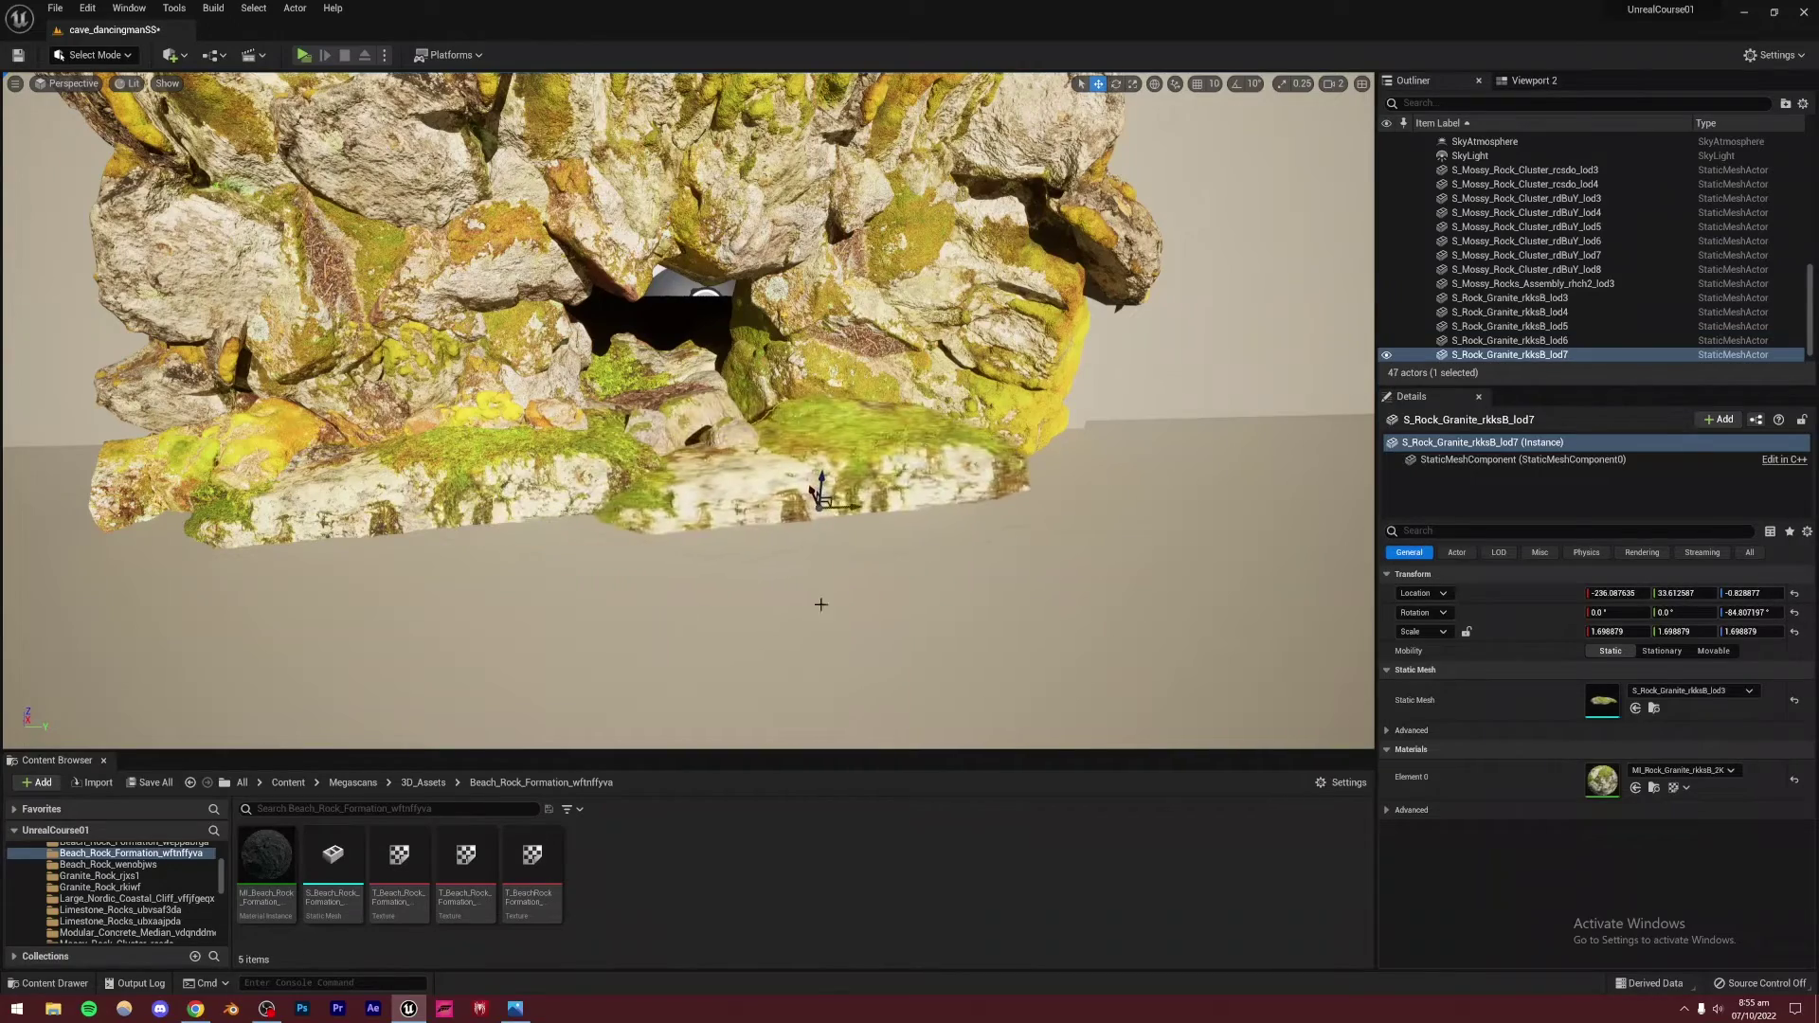
left_click_drag(820, 604, 821, 546)
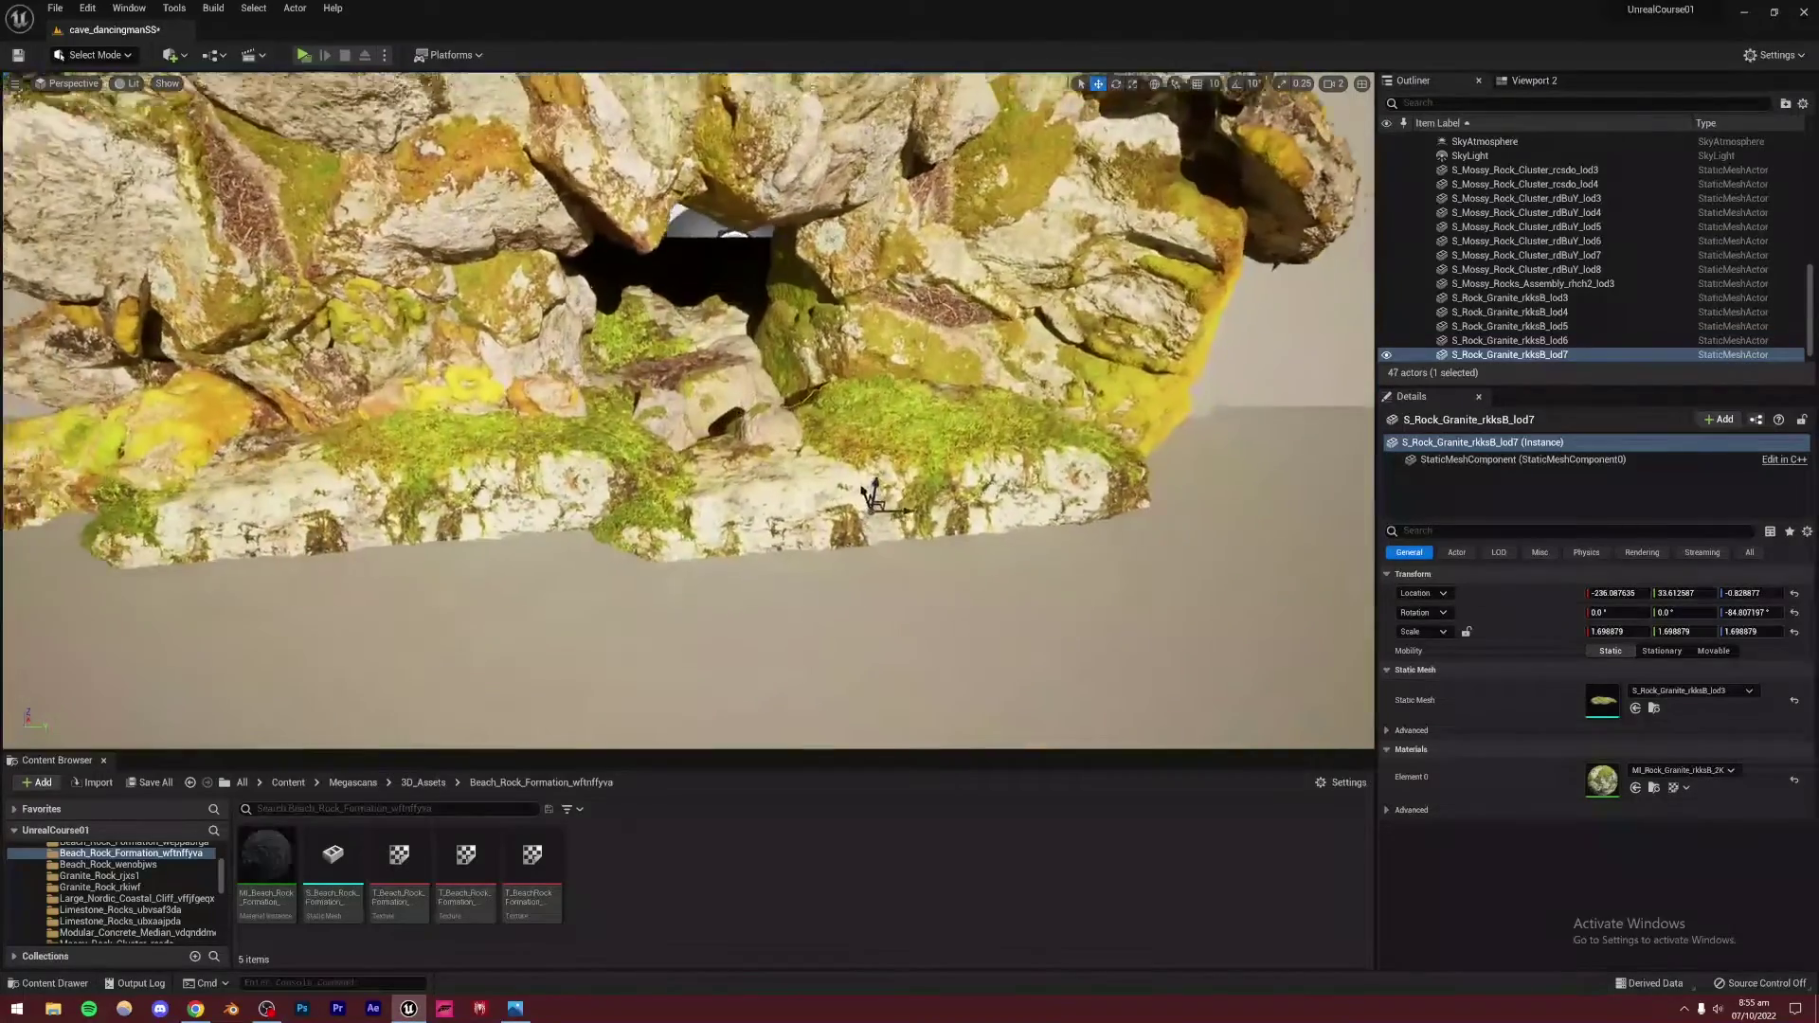
left_click_drag(978, 219, 978, 254)
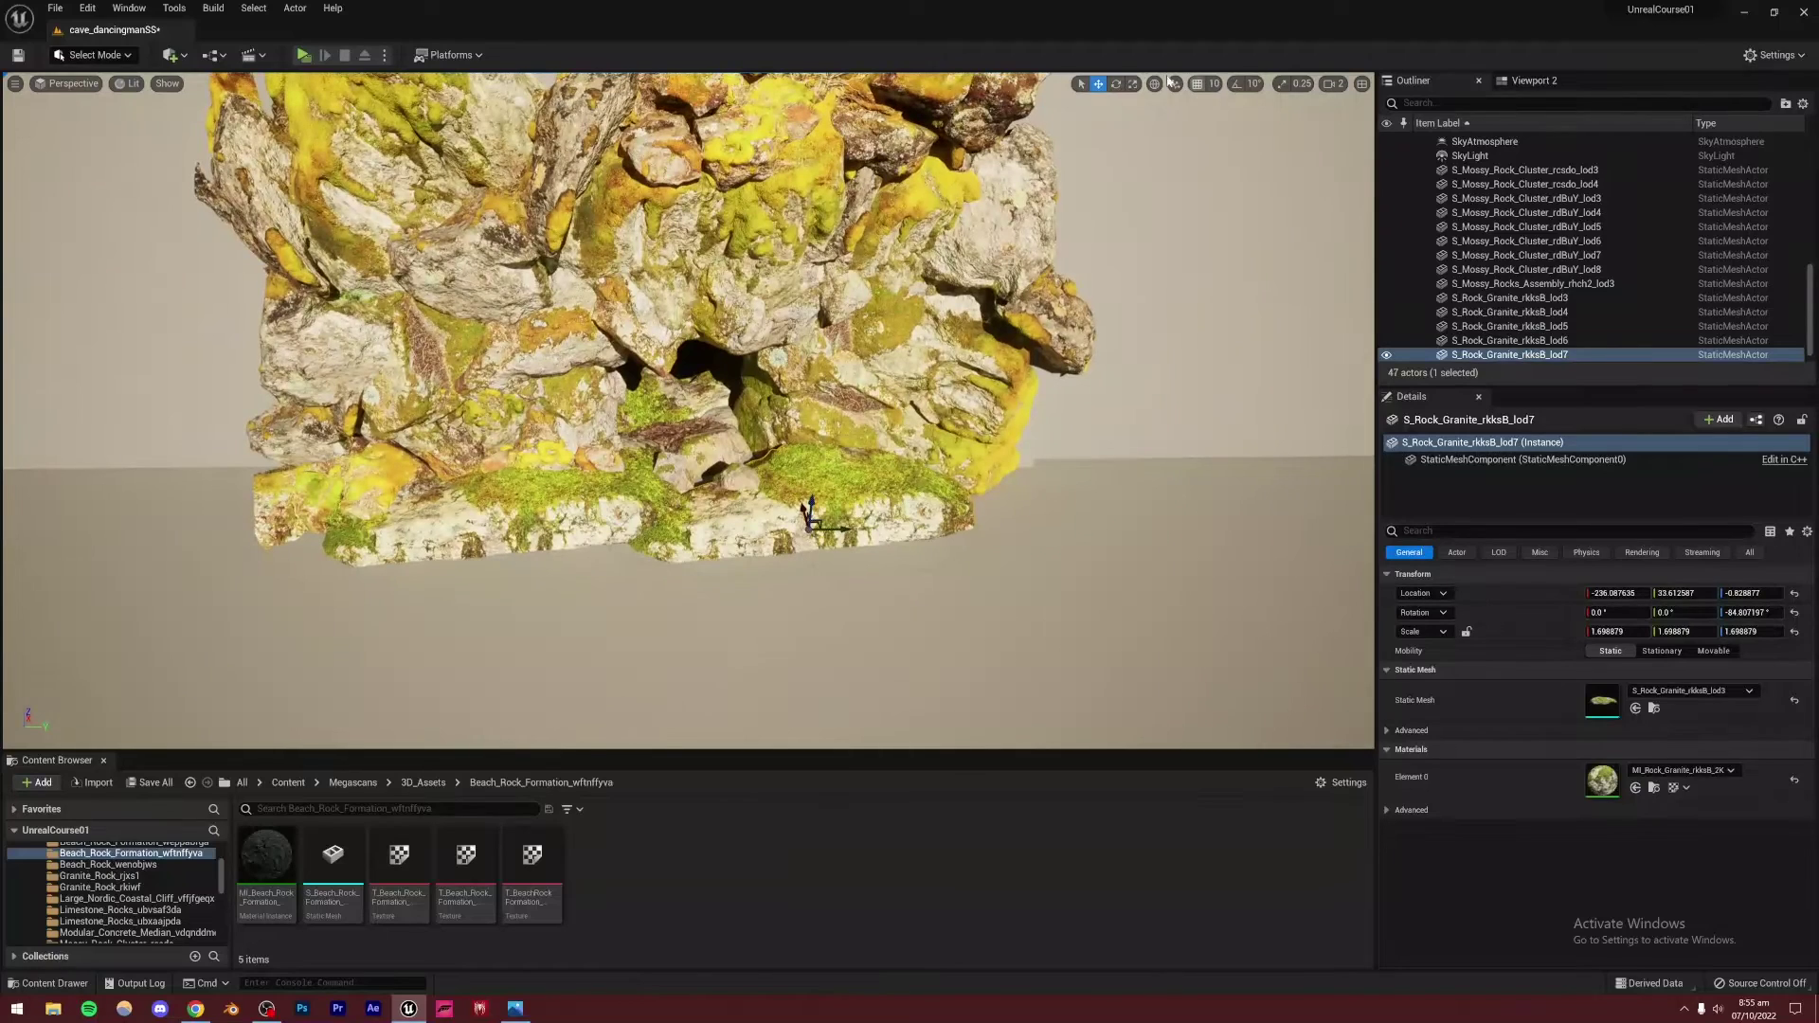
left_click_drag(782, 558, 720, 561)
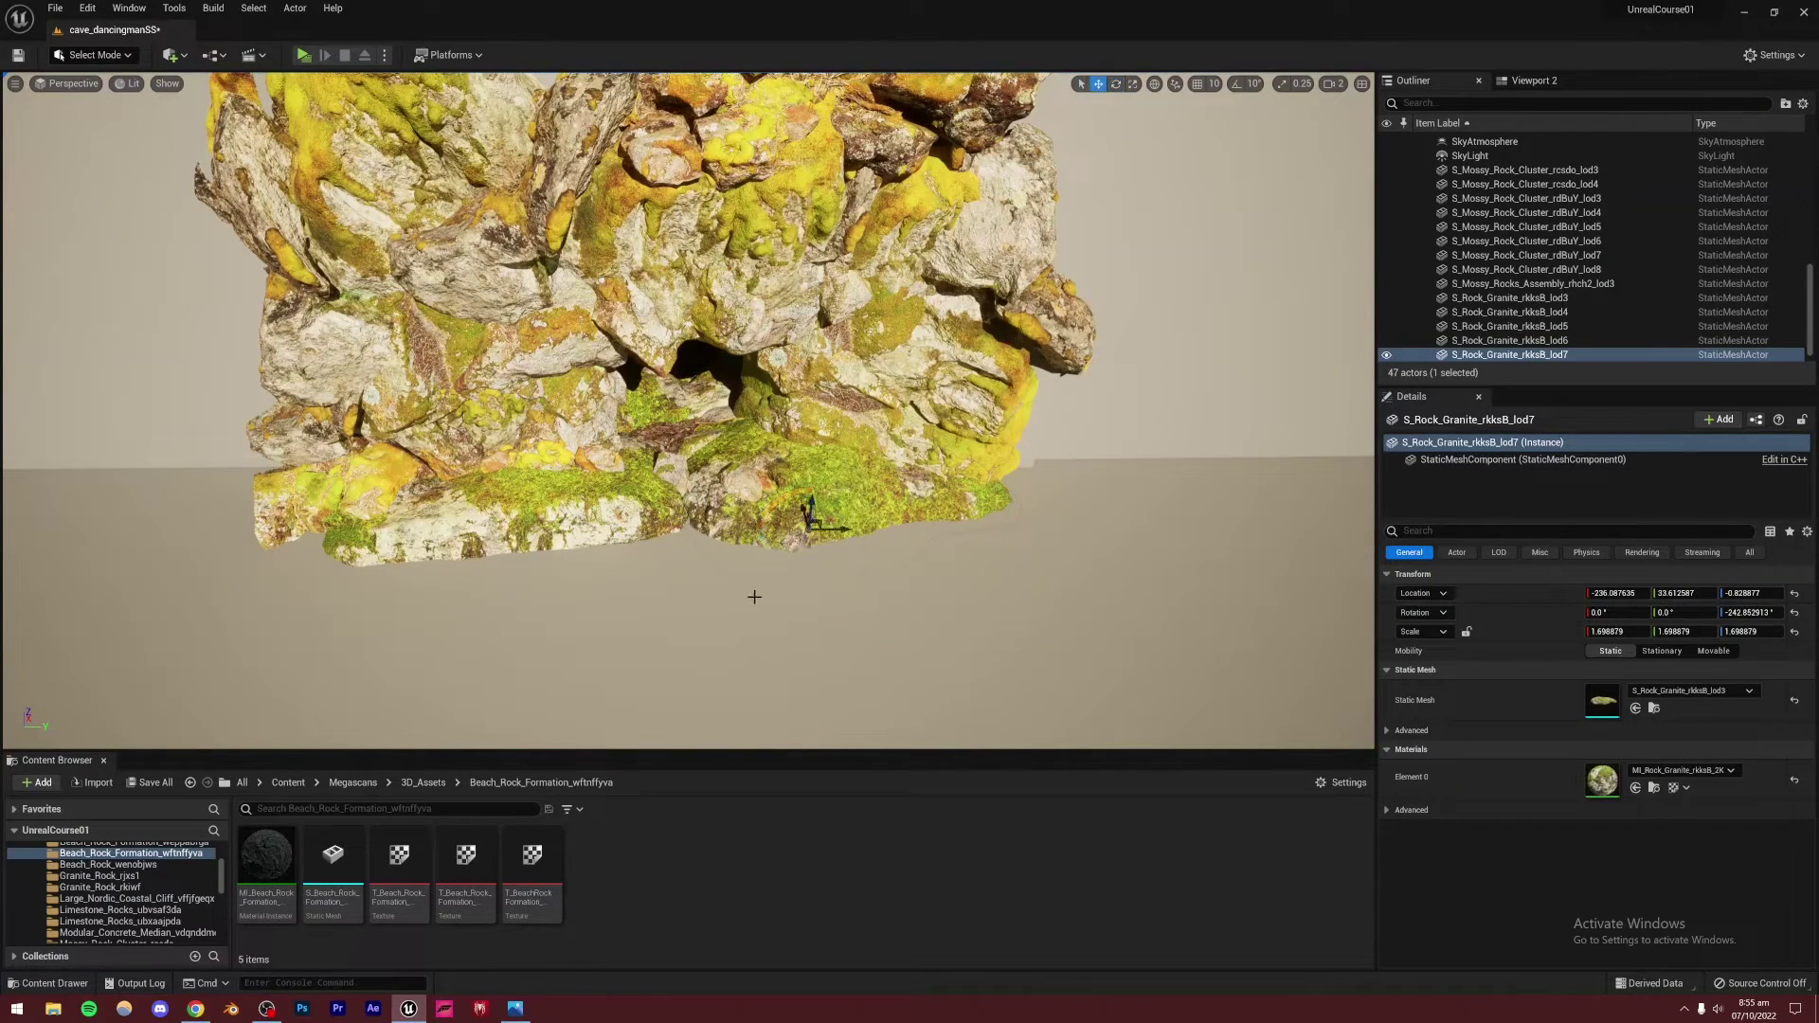
left_click_drag(811, 496, 773, 562)
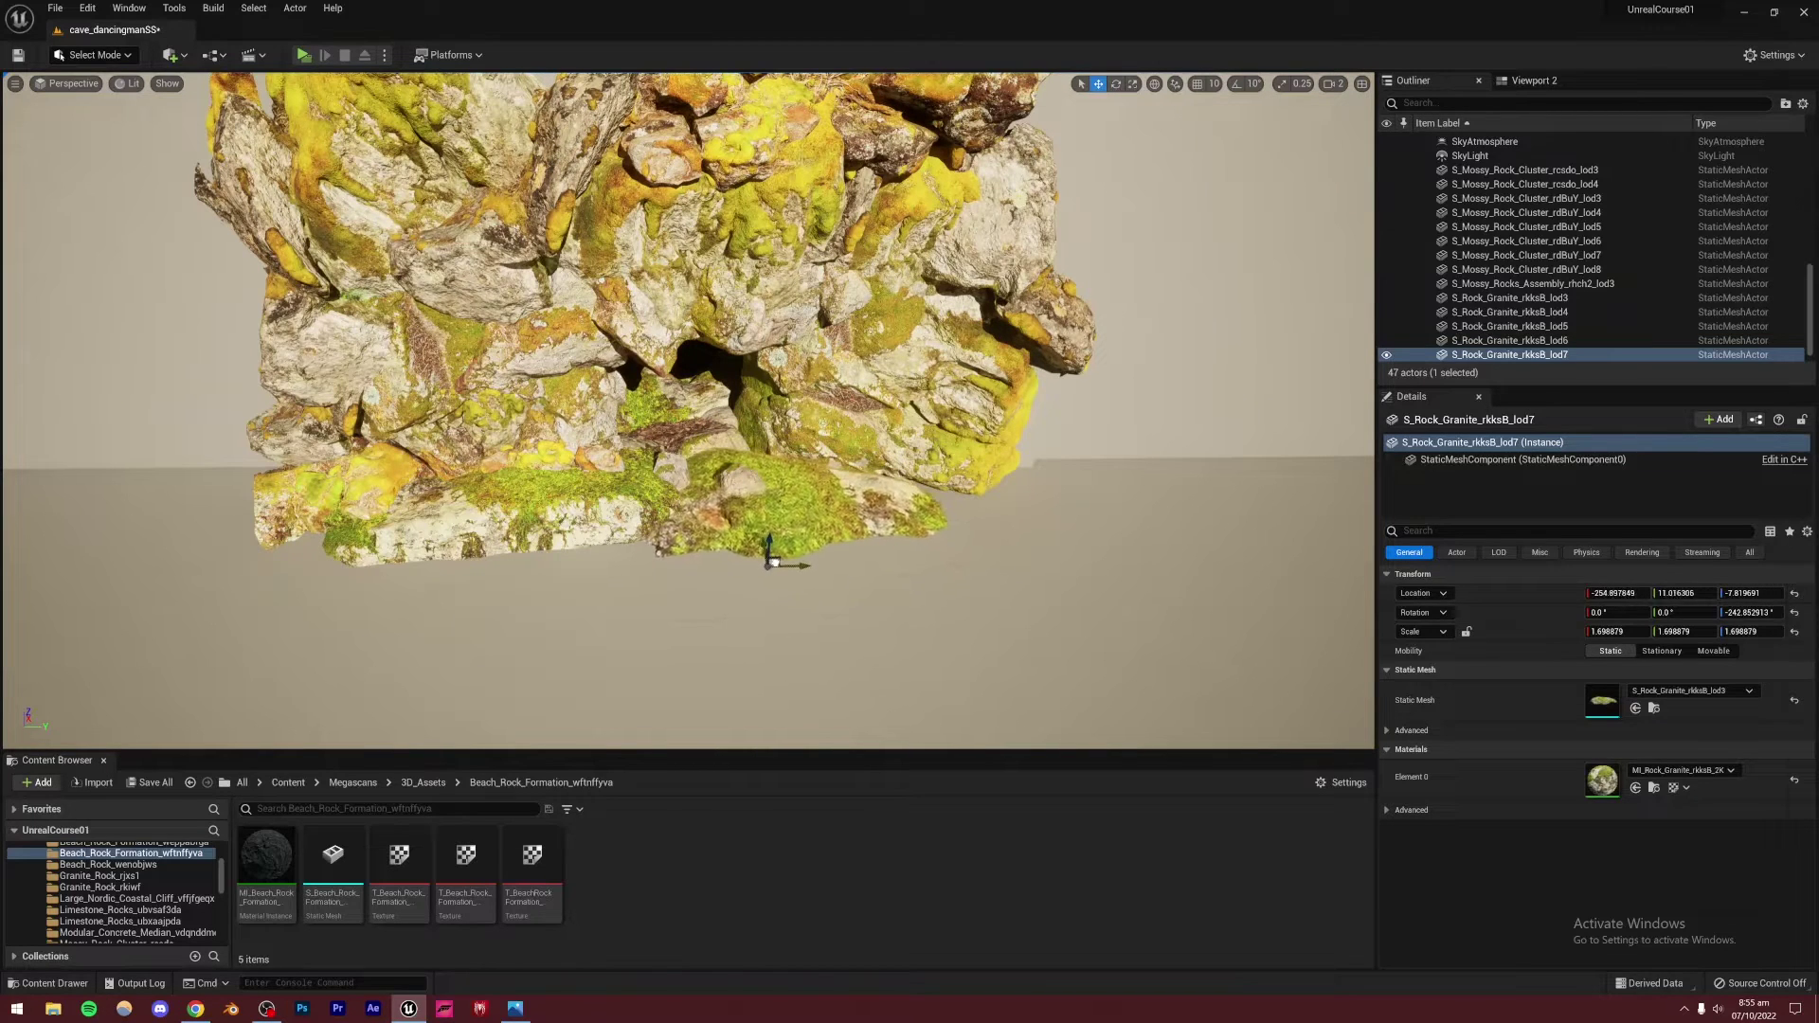
Clear the selection and save the level with the new base rocks
right_click_drag(753, 552, 800, 520)
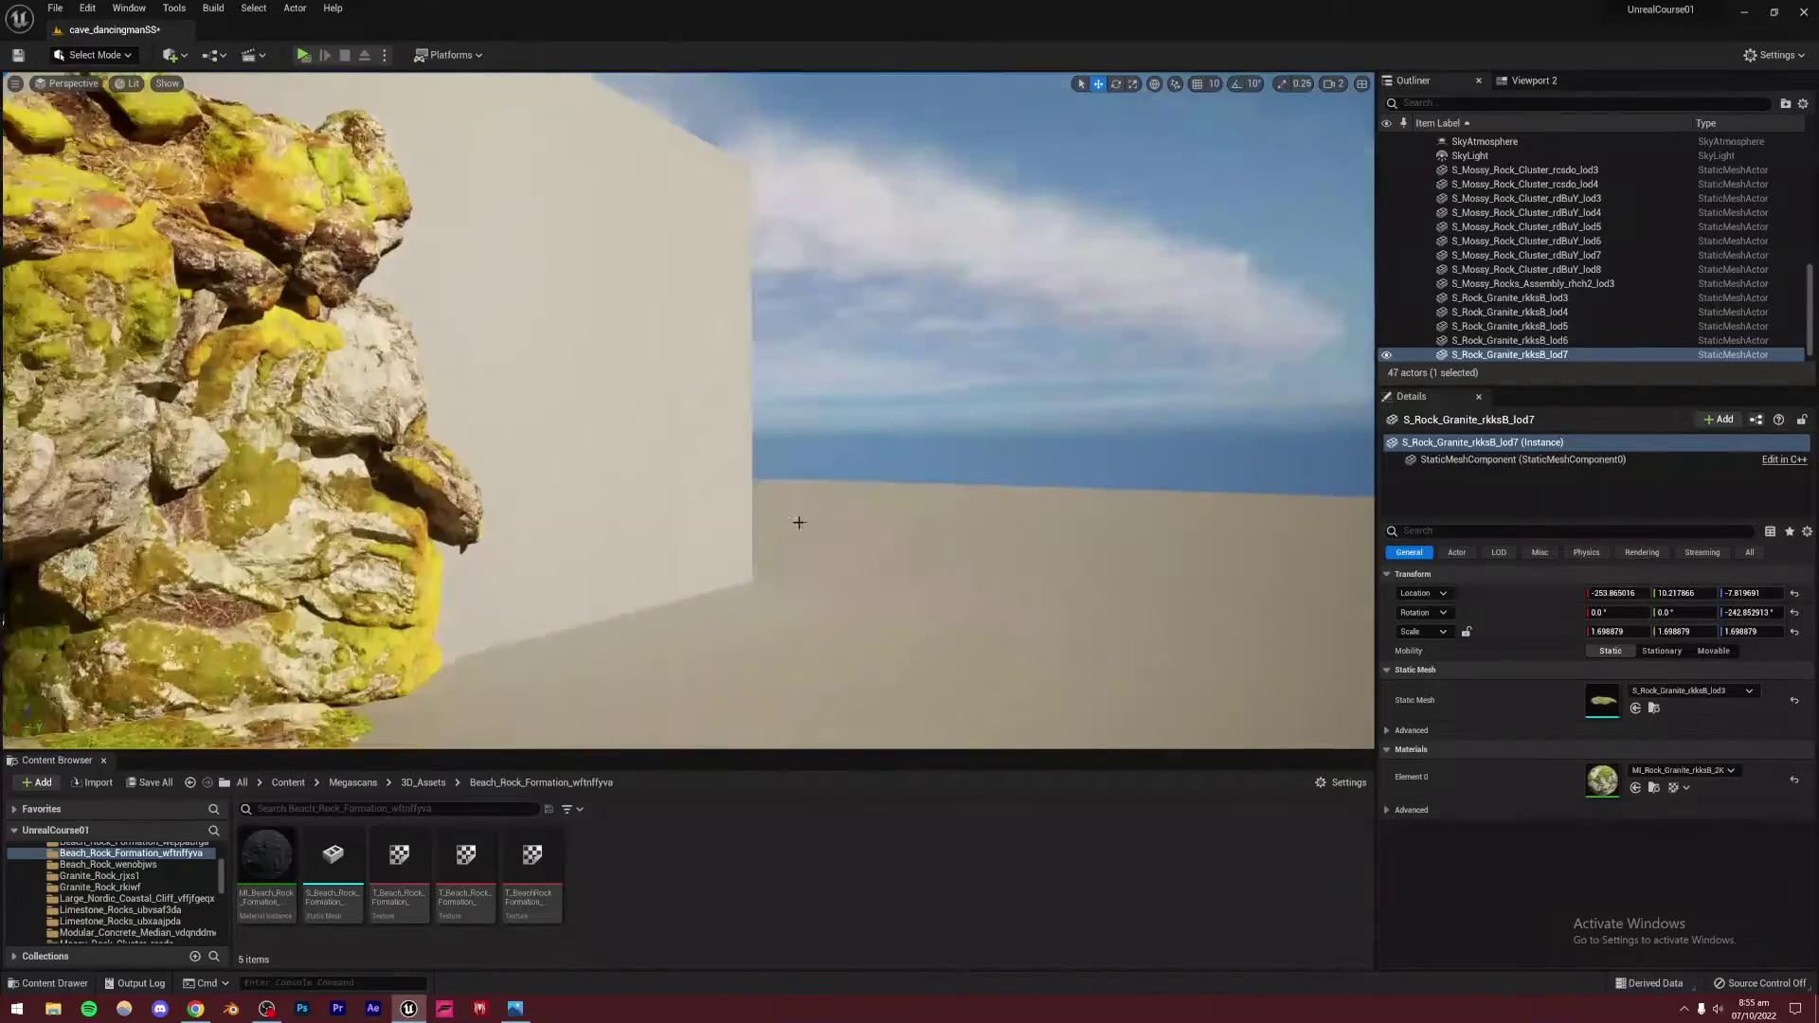
left_click(702, 558)
key("ctrl+s")
Duplicate the mossy assembly and three granite base rocks forward, then turn the group and set it in front of the entrance
right_click_drag(702, 558, 625, 568)
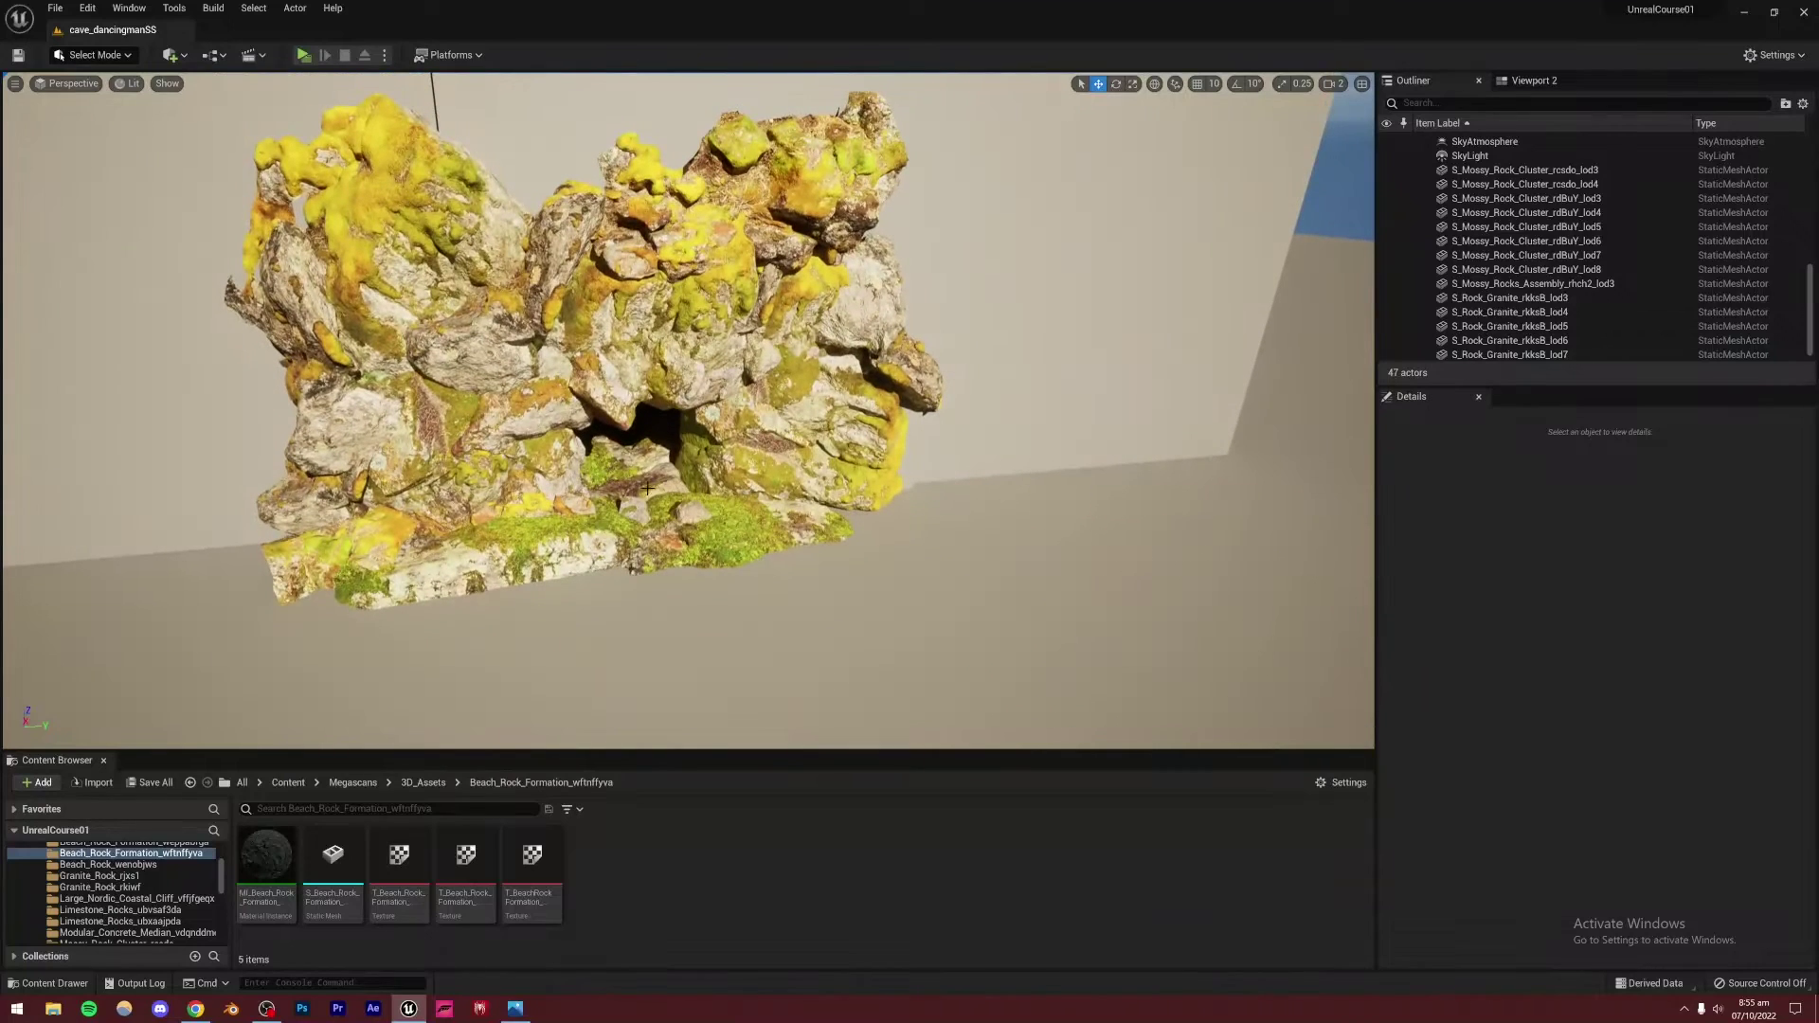
left_click(622, 473)
left_click(585, 538, "shift")
left_click(443, 573, "shift")
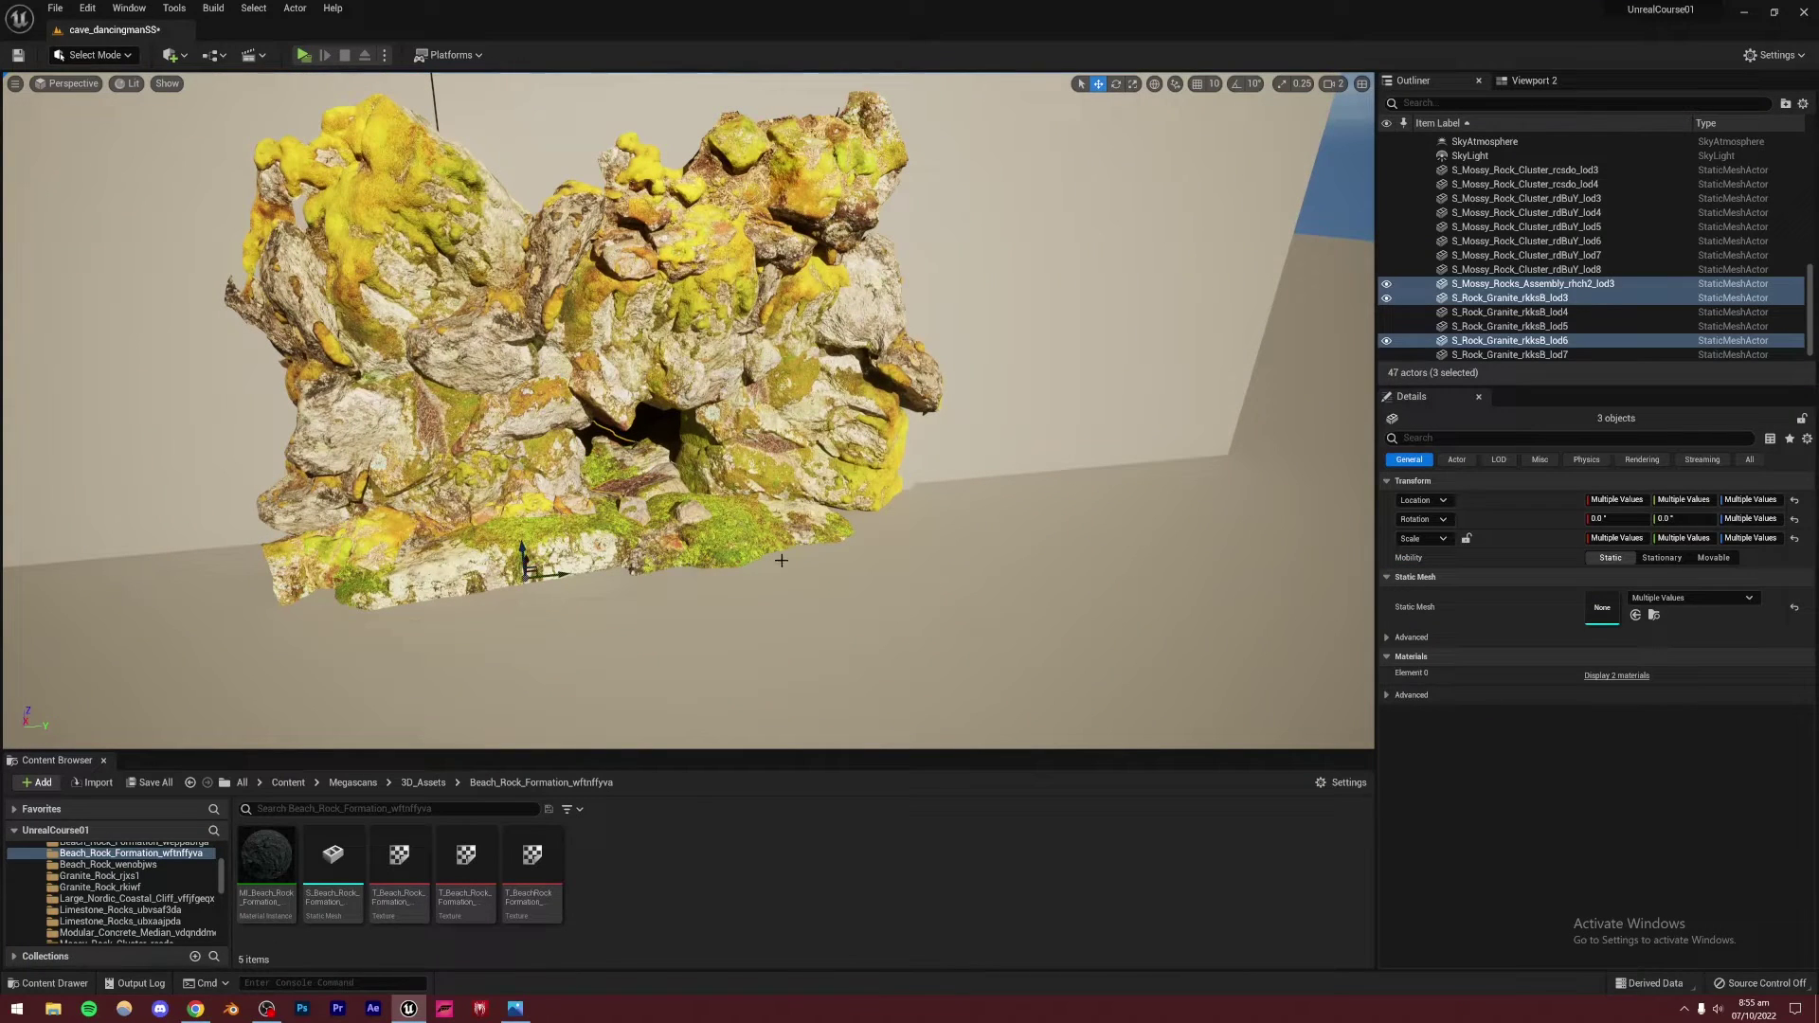
left_click(706, 539, "shift")
left_click_drag(709, 567, 770, 711, "alt")
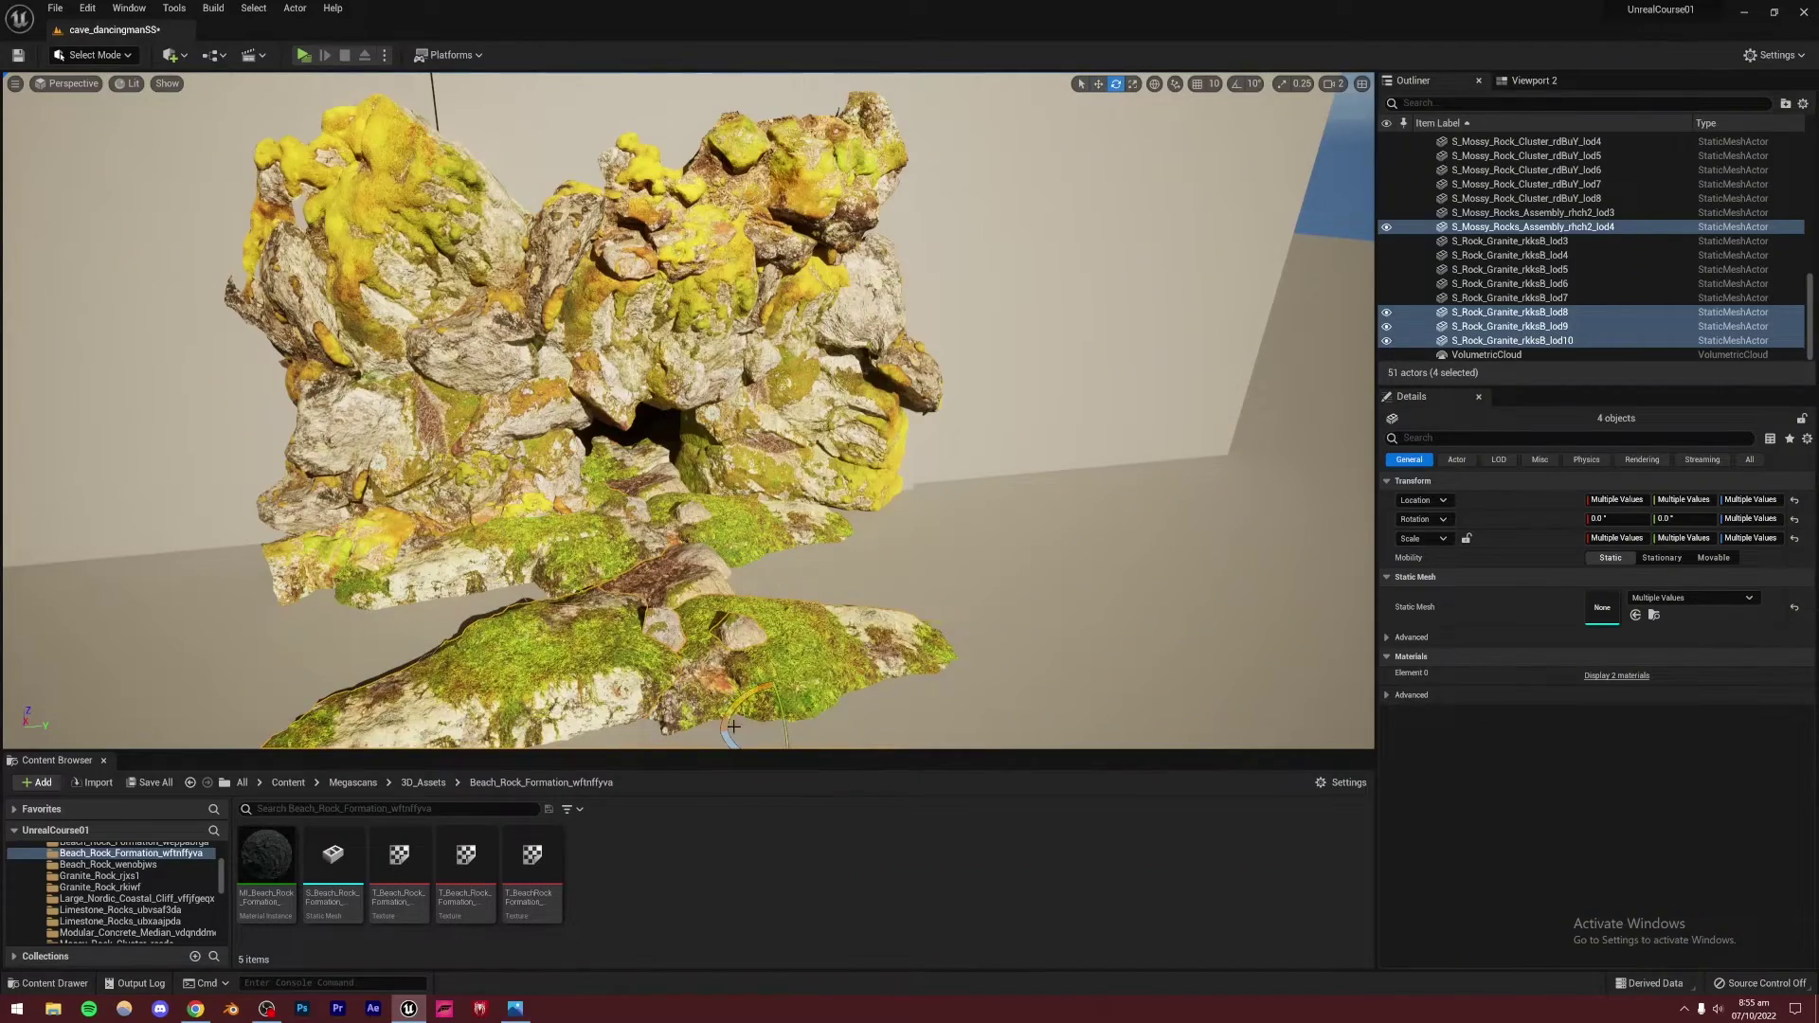
right_click_drag(767, 616, 766, 671)
left_click_drag(742, 601, 738, 467)
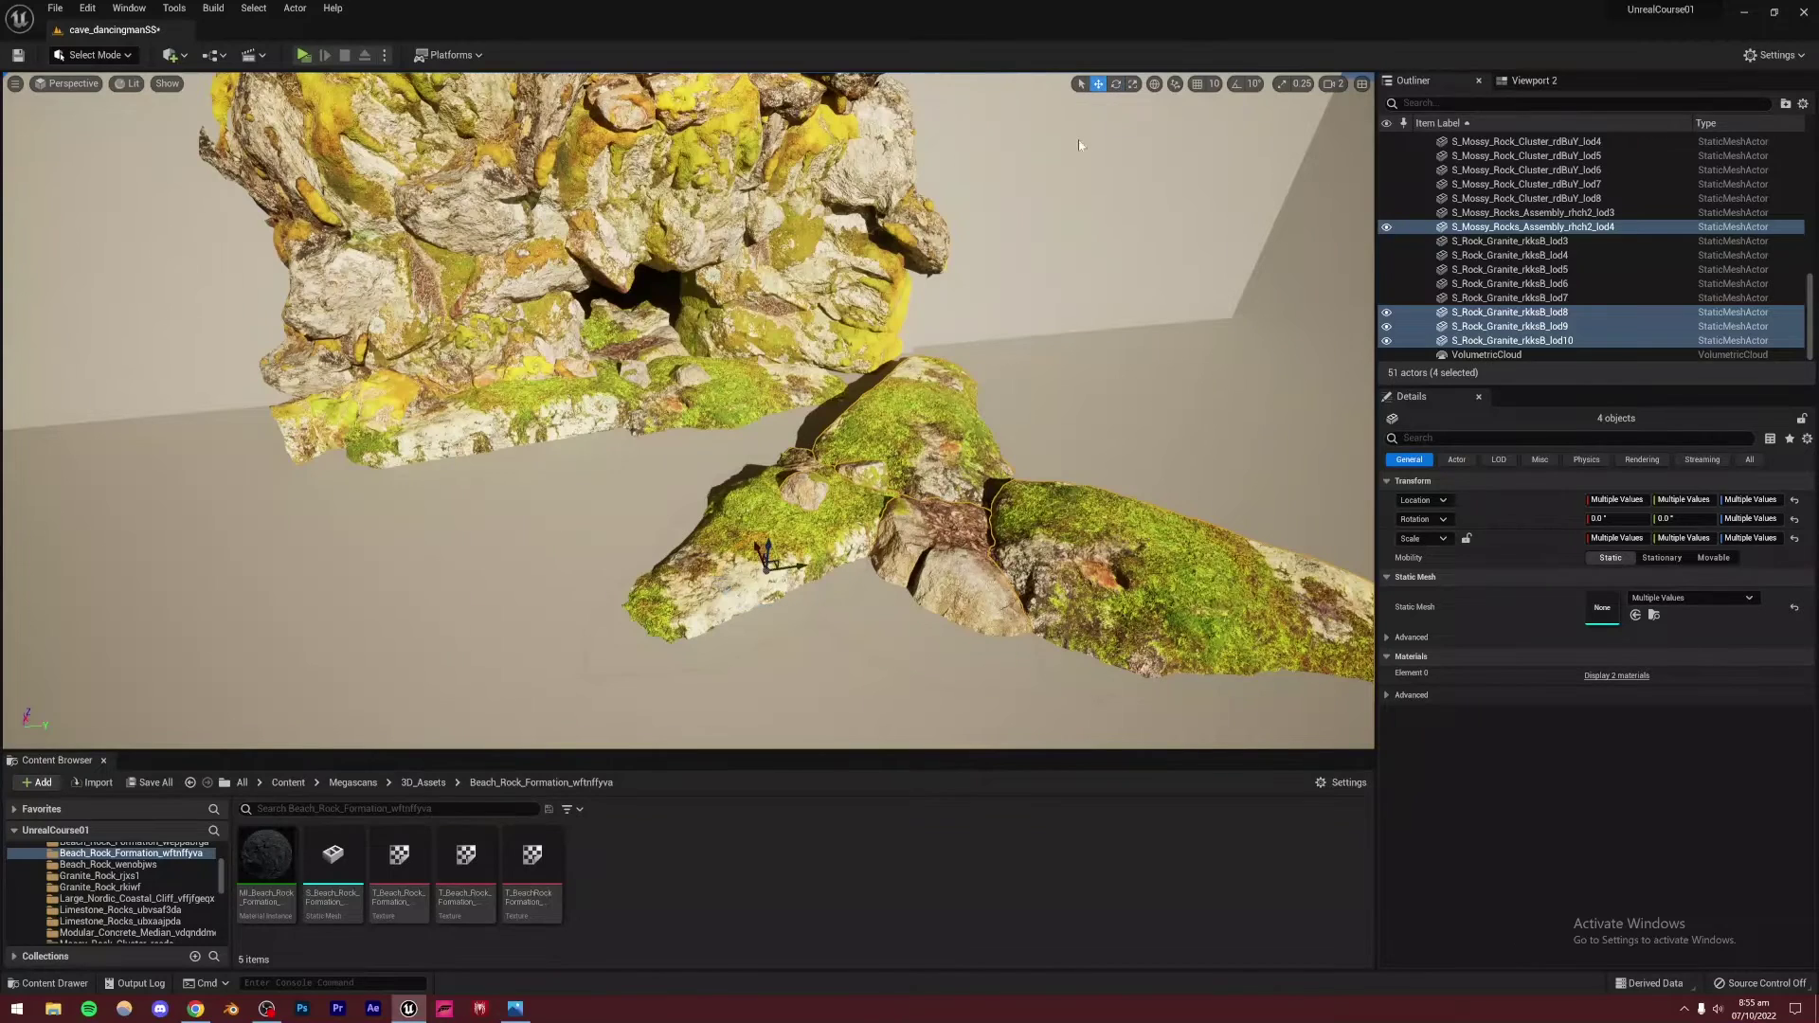
left_click_drag(765, 554, 371, 474)
Turn the front granite rock copy to about -273° and move it to about -319, -52, 11 before the entrance
right_click_drag(559, 548, 642, 586)
left_click(558, 548)
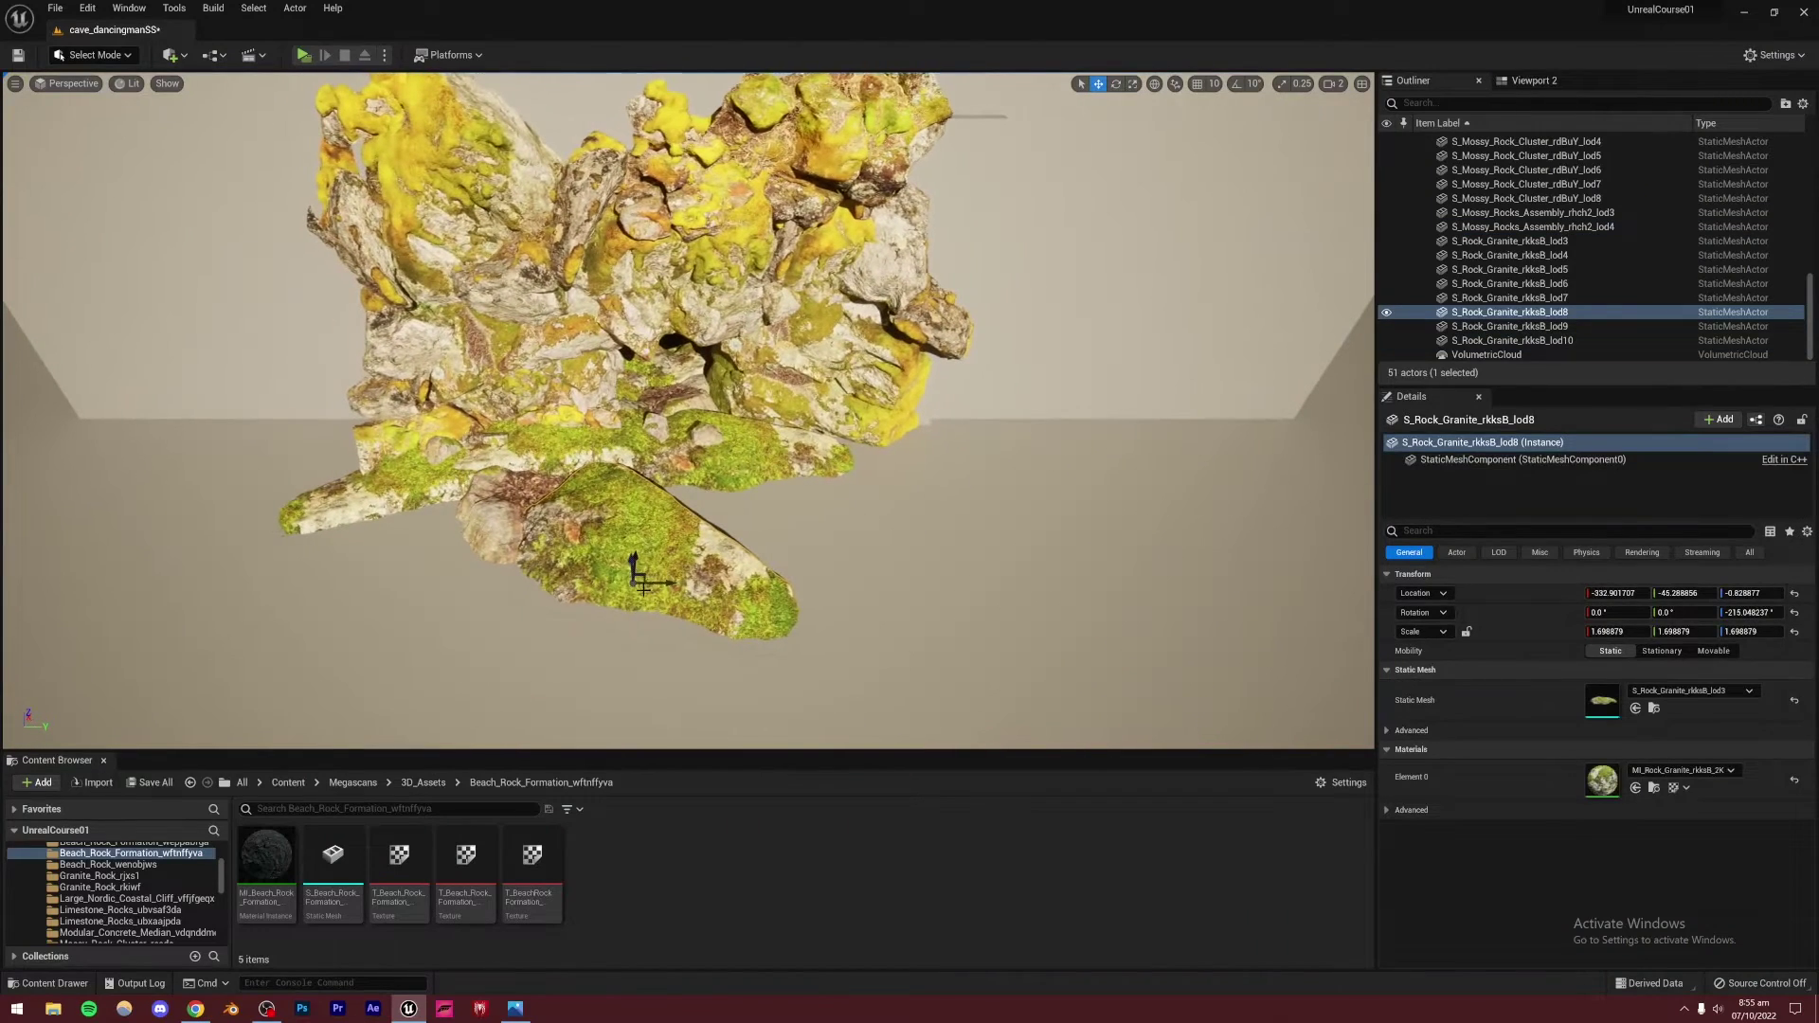
left_click(1121, 97)
left_click(633, 554)
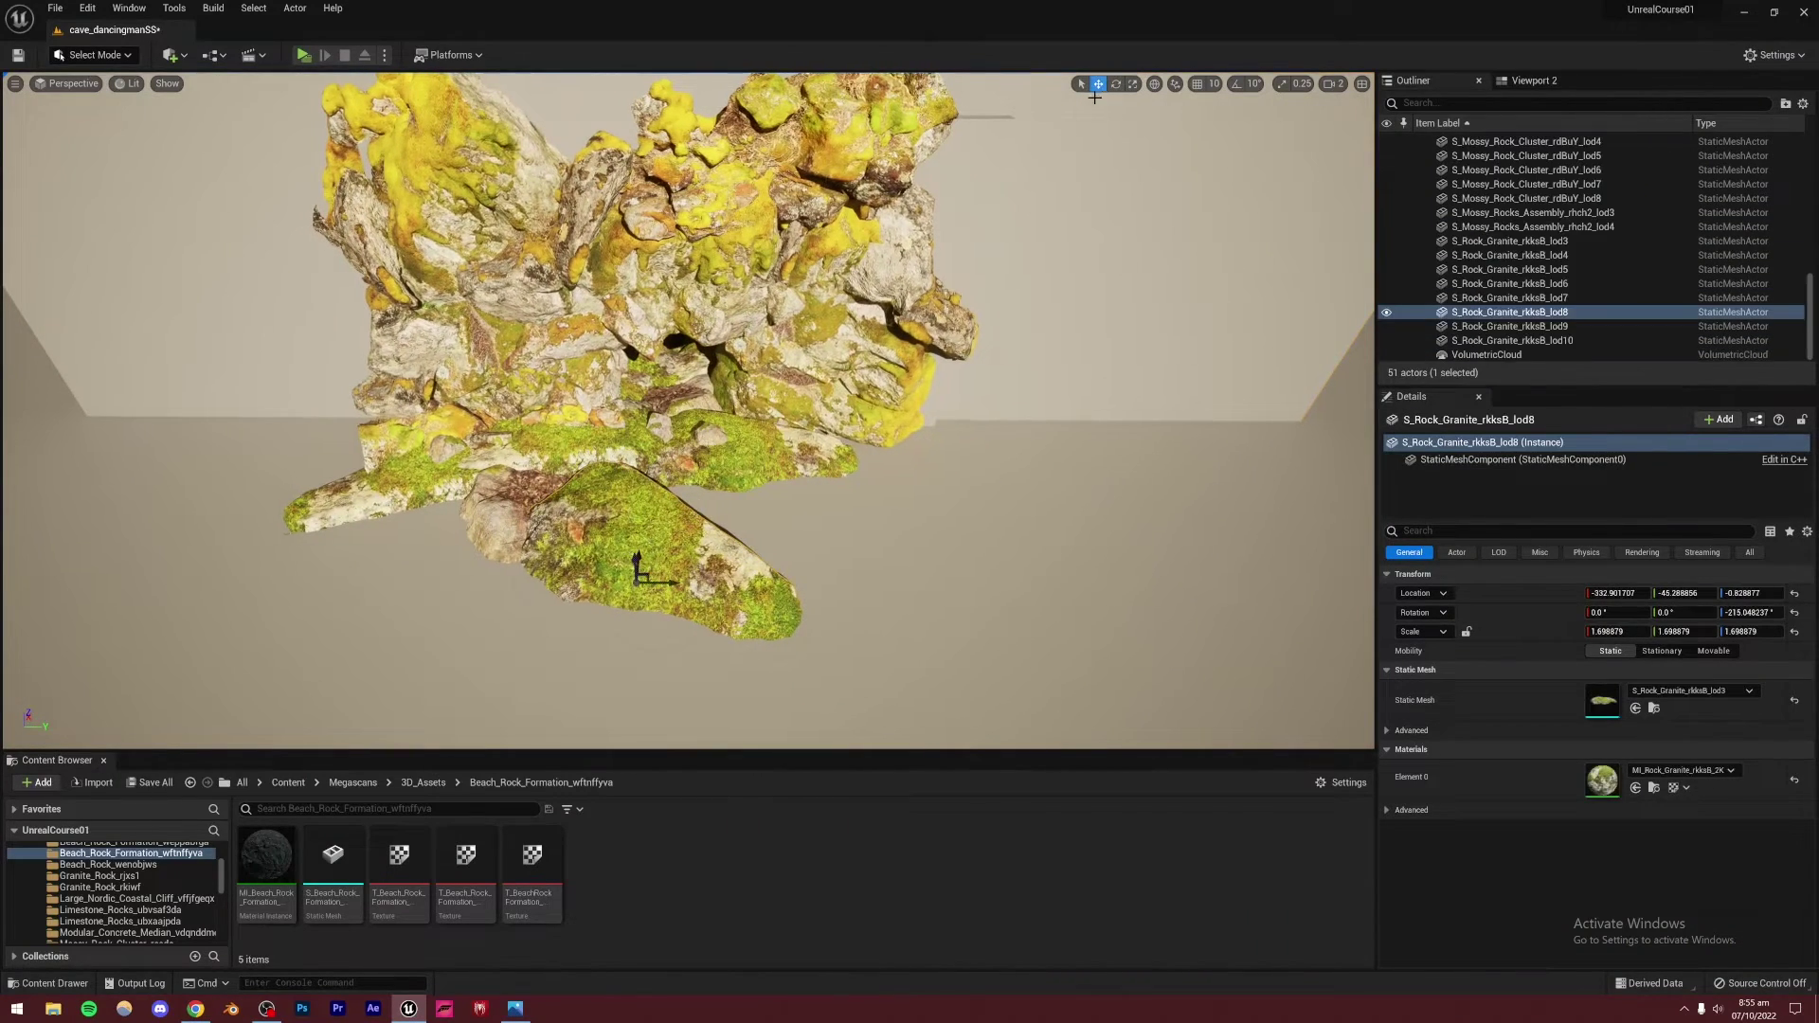
left_click_drag(651, 614, 640, 572)
right_click_drag(645, 576, 645, 576)
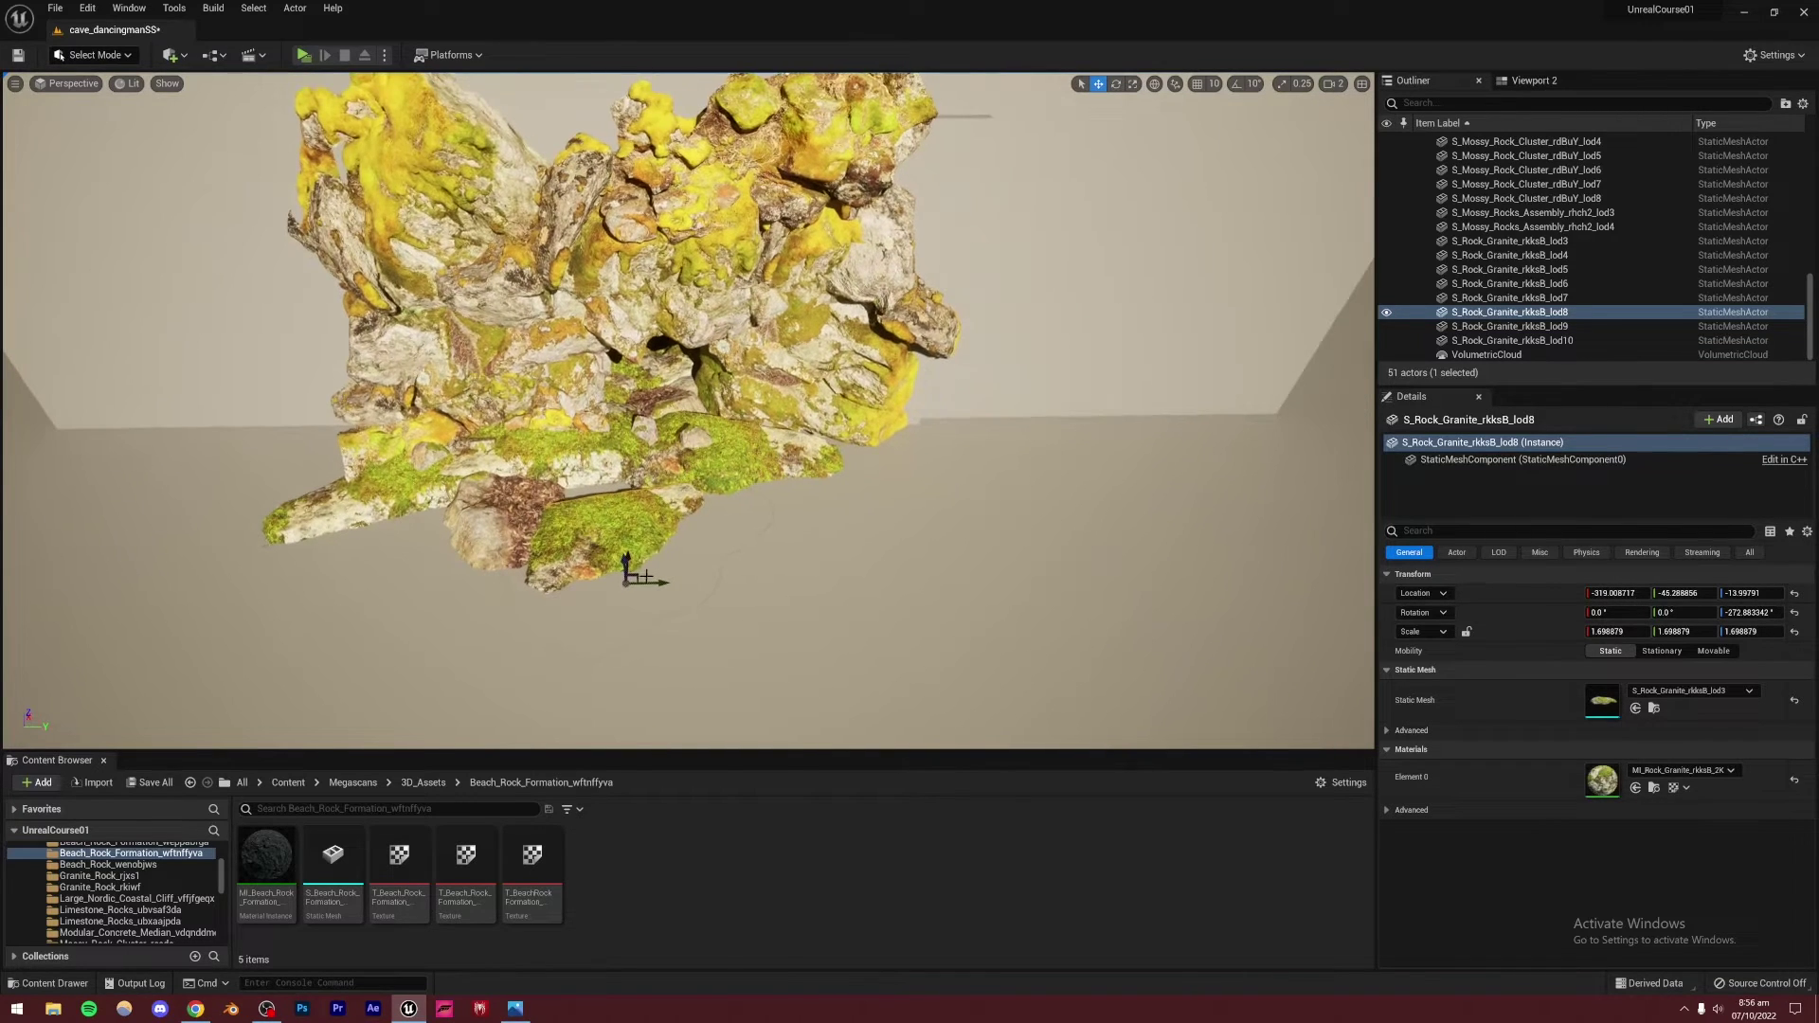
left_click_drag(626, 580, 617, 545)
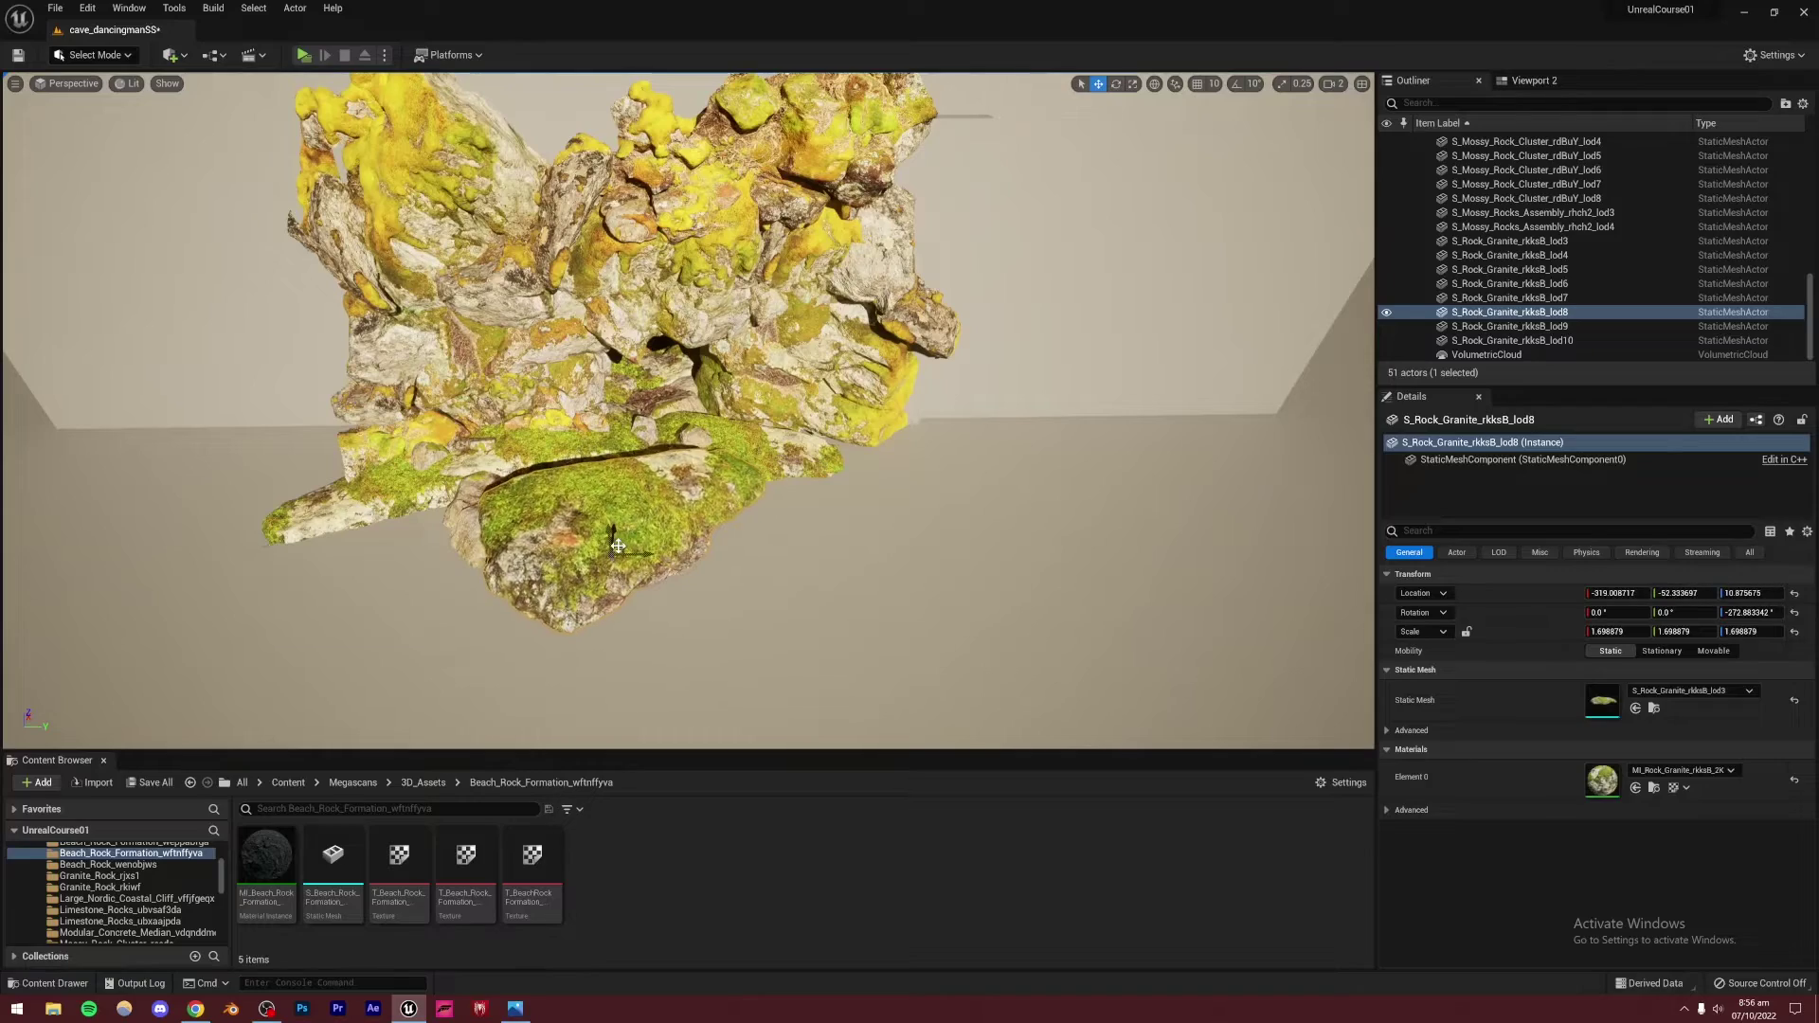
Undo the last change to the front granite rock and shift the rock back toward the base of the entrance
key("ctrl+z")
right_click_drag(642, 543, 641, 544)
mouse_move(617, 562)
left_mouse_down()
mouse_move(576, 521)
mouse_move(593, 537)
left_mouse_up()
right_click_drag(593, 537, 551, 559)
Duplicate the front mossy rock assembly to its left, turn the copy to about -92°, and set it along the base's front edge
left_click(551, 559)
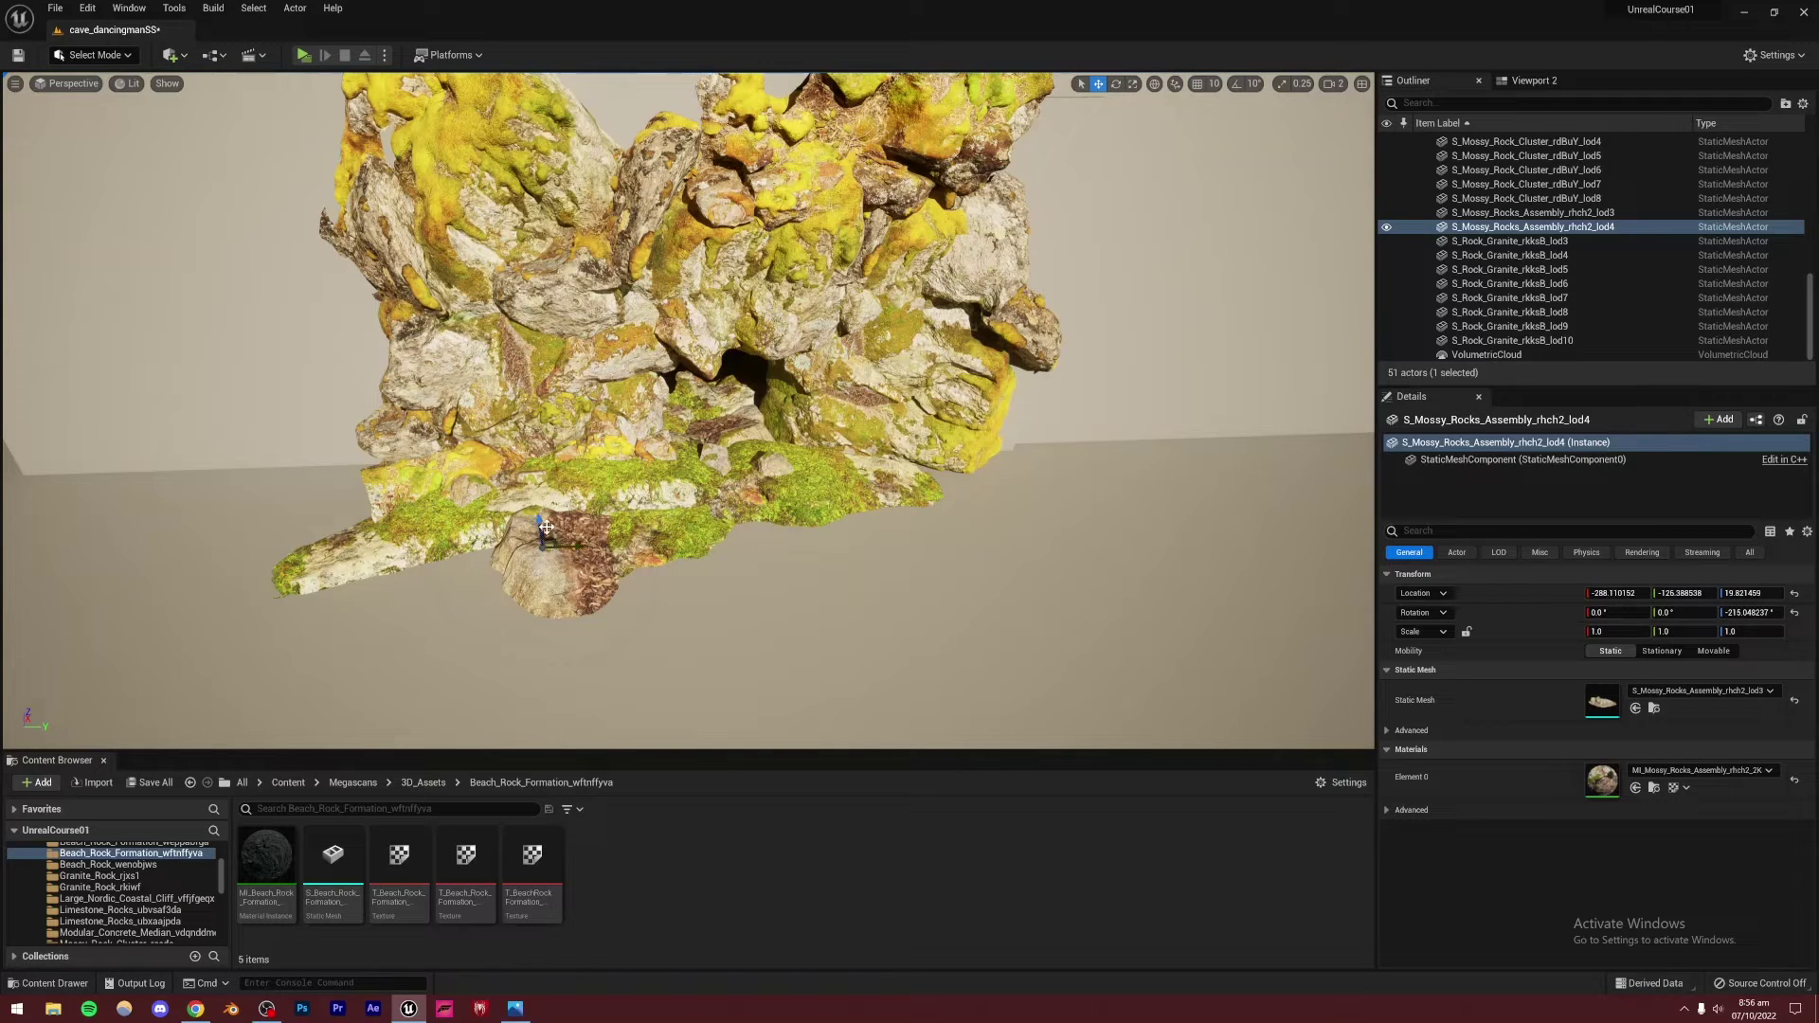
left_click_drag(547, 528, 1038, 241, "alt")
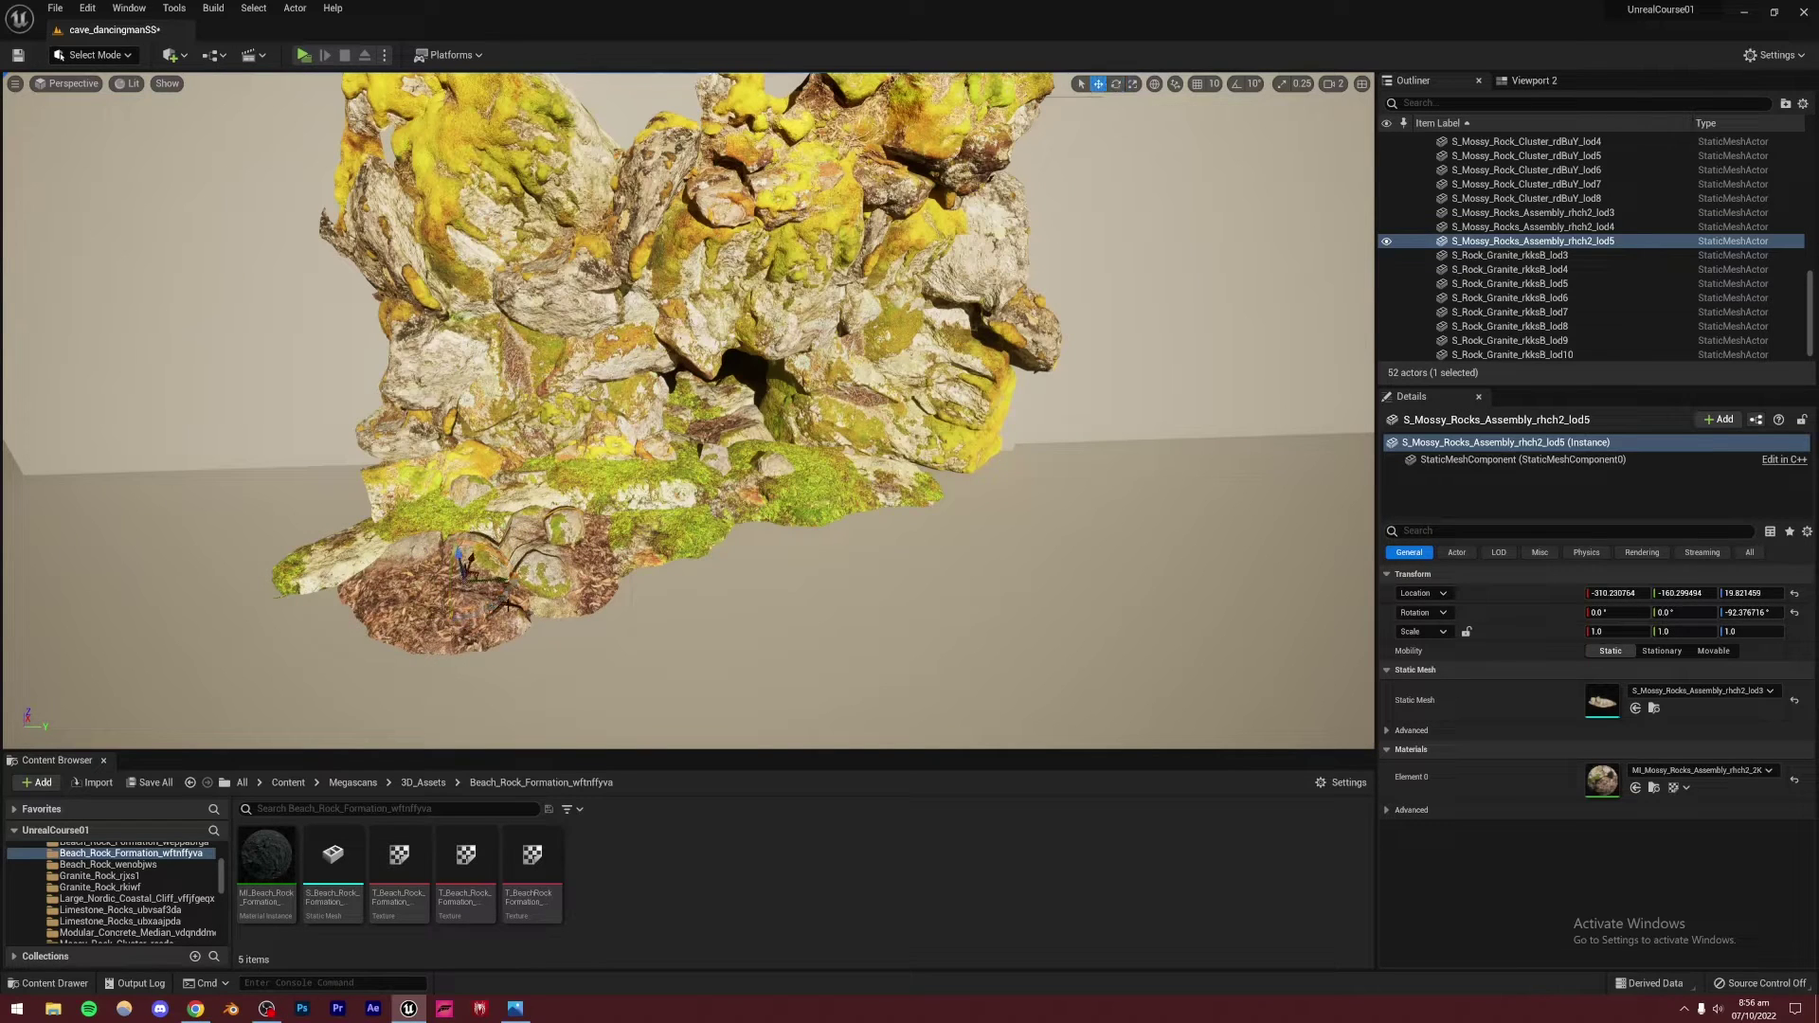
left_click_drag(498, 581, 452, 585)
left_click(813, 593)
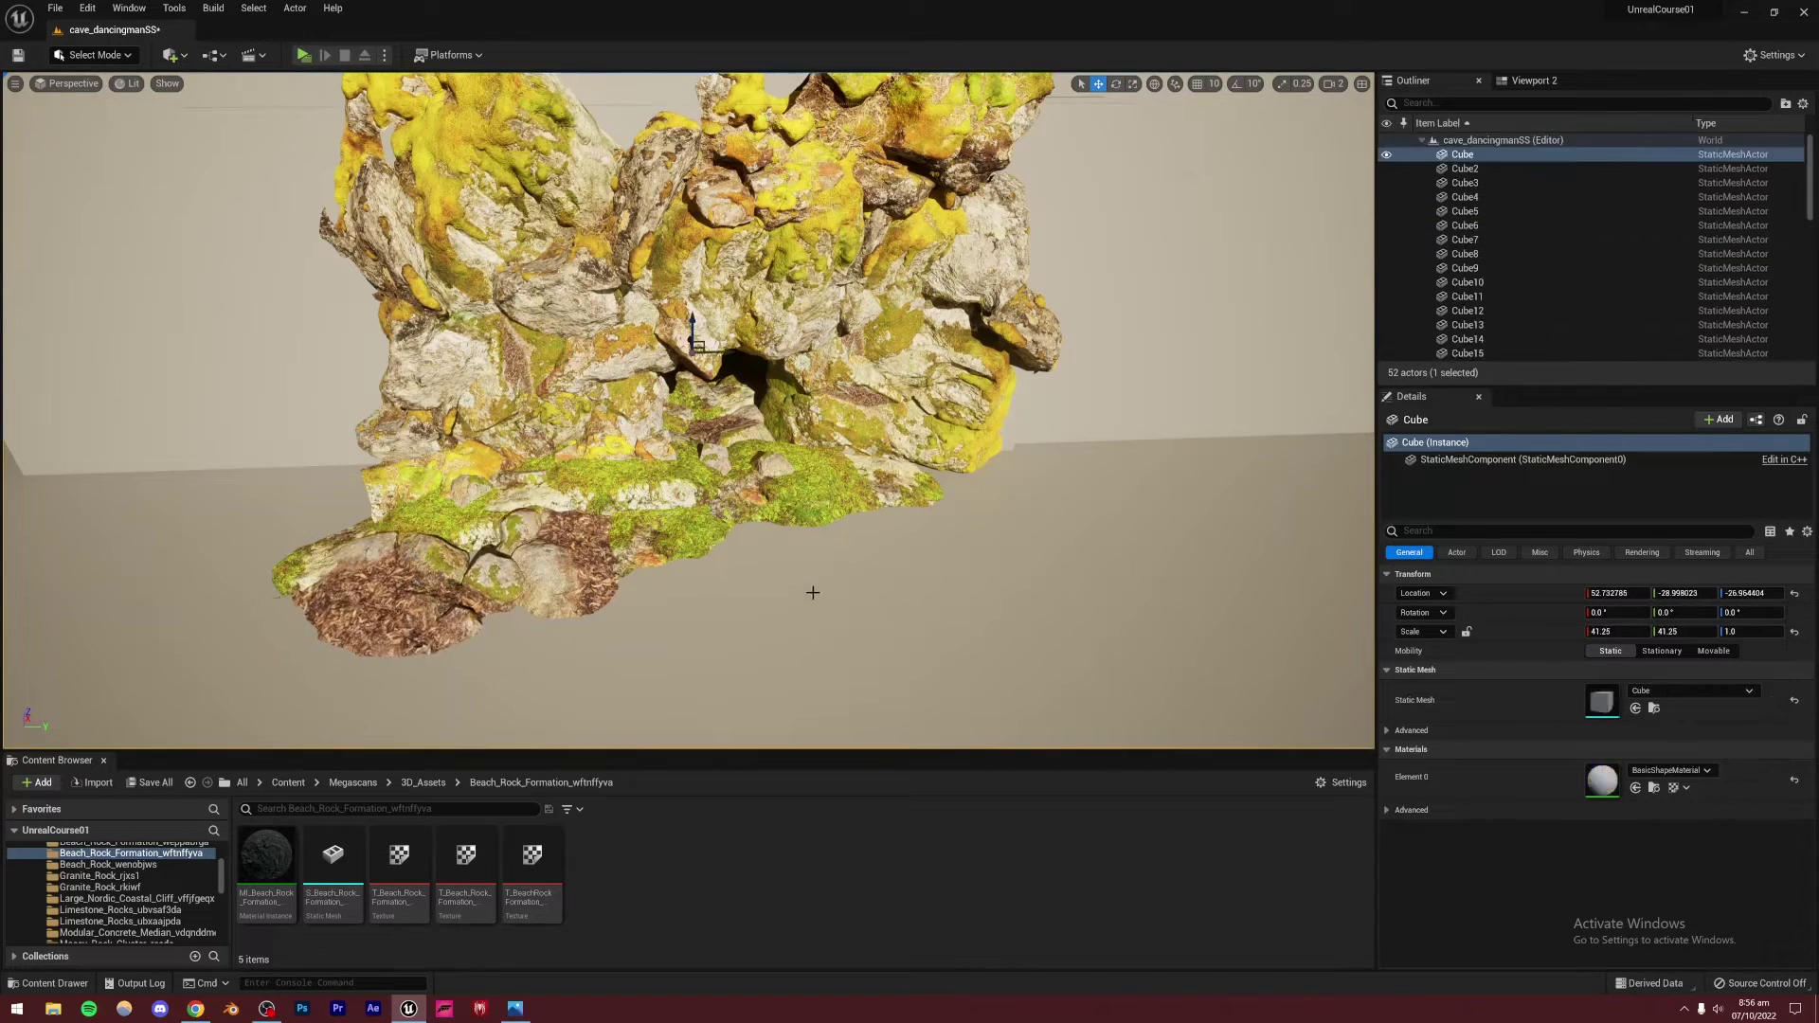
Duplicate a mossy rock assembly and two granite base rocks together, placing the group forward and to the right before the entrance
right_click_drag(813, 593, 874, 568)
left_click(630, 498)
left_click(625, 489, "shift")
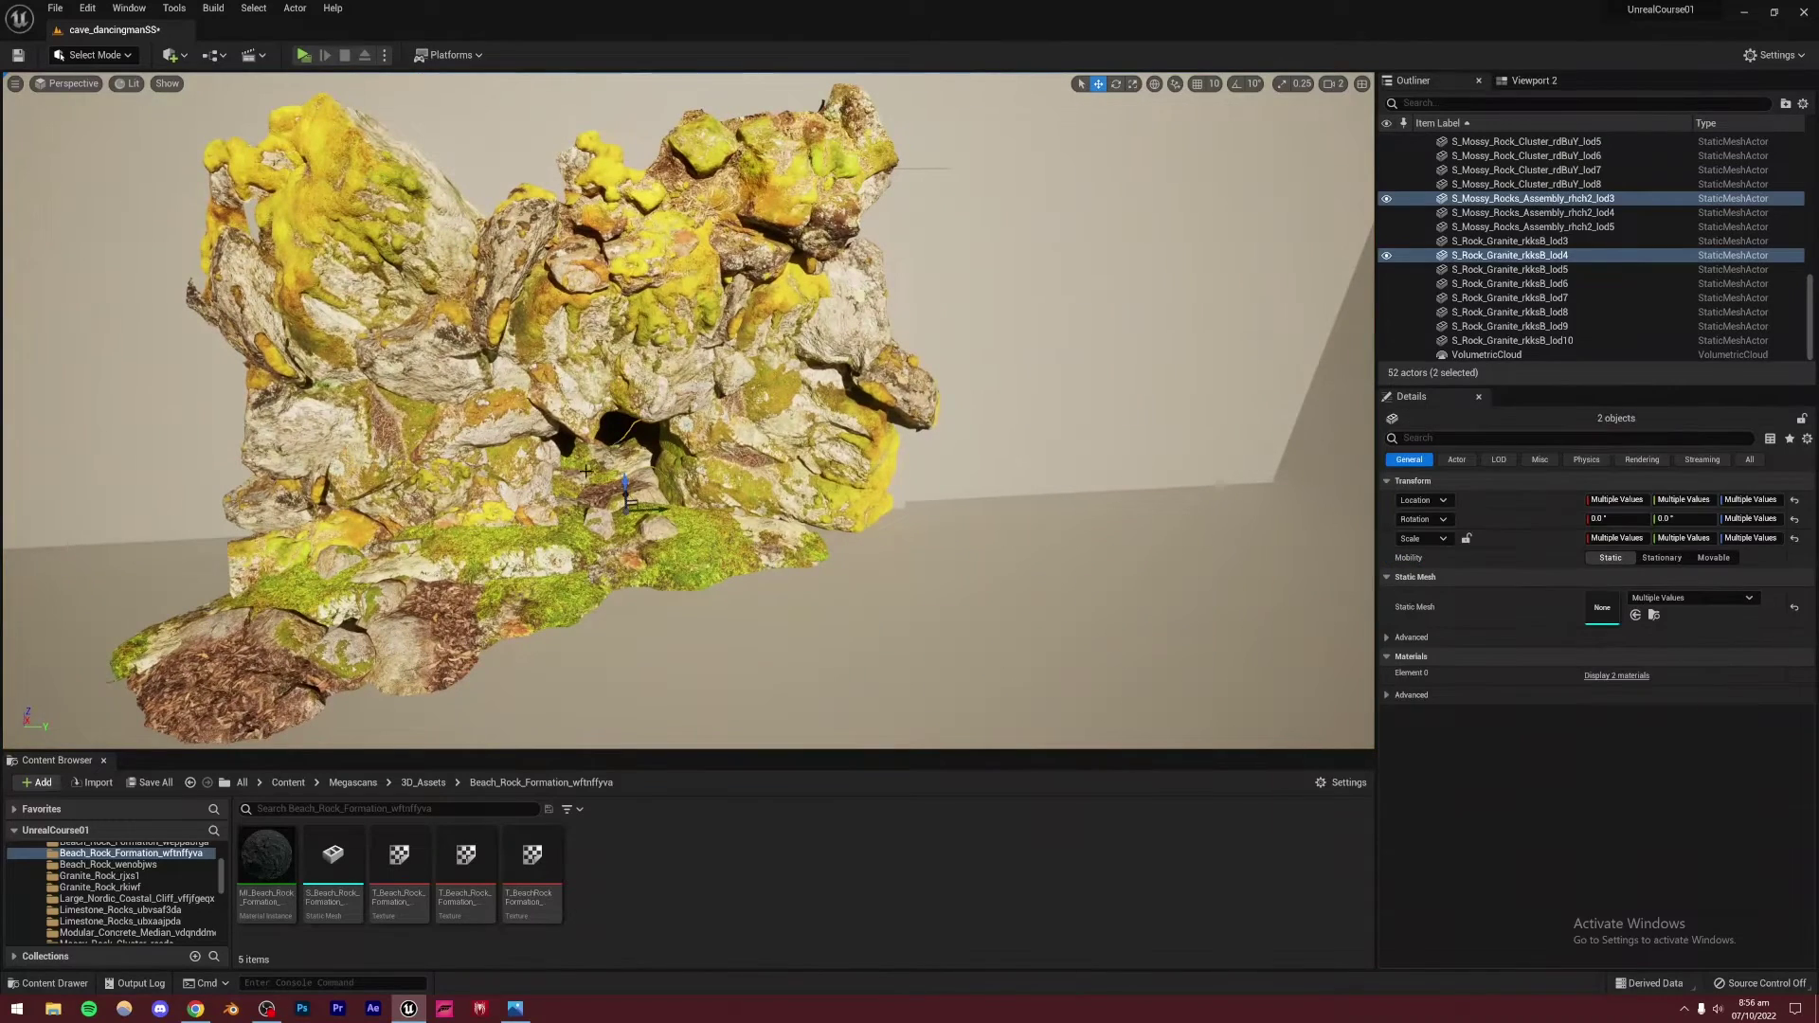
left_click(588, 505, "shift")
left_click_drag(573, 464, 547, 632, "alt")
right_click_drag(730, 656, 737, 691)
left_click_drag(766, 547, 822, 516)
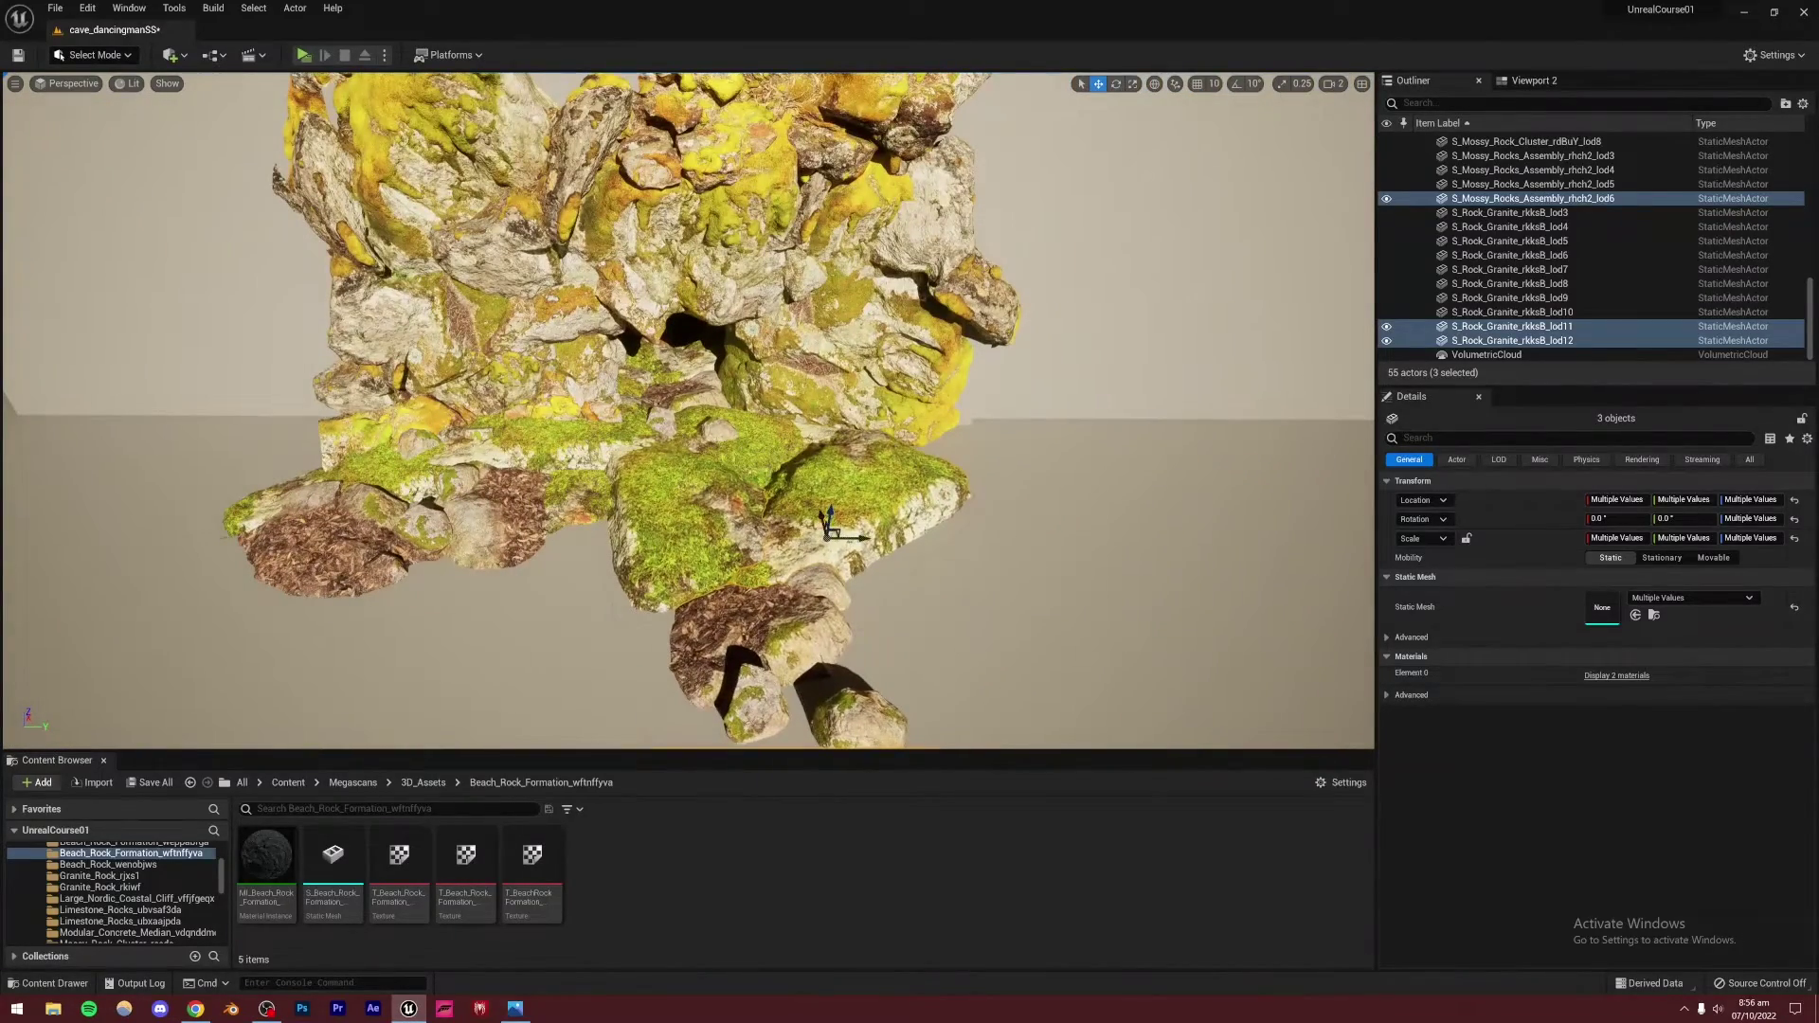
Duplicate the front mossy granite rock to the left near -321, -63, -9 and turn the copy to about 178°
left_click(727, 572)
left_click_drag(696, 532, 568, 571, "alt")
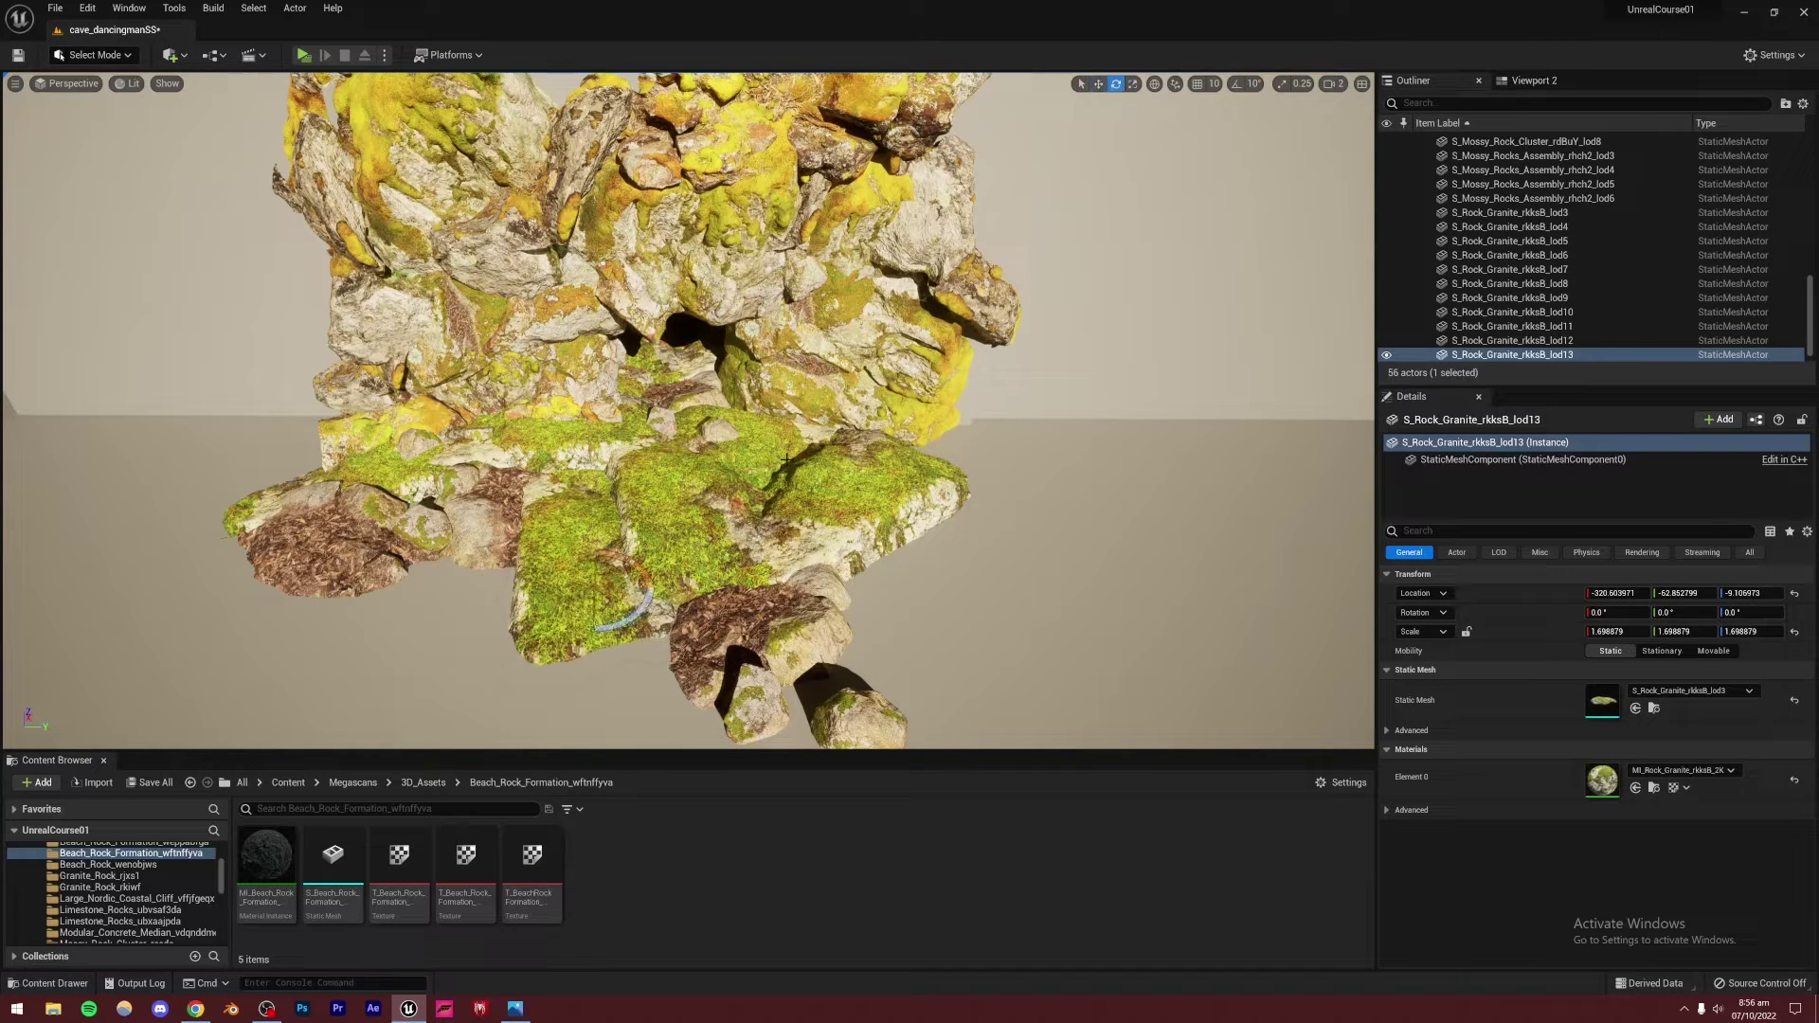
left_click_drag(654, 588, 596, 654)
left_click(1098, 83)
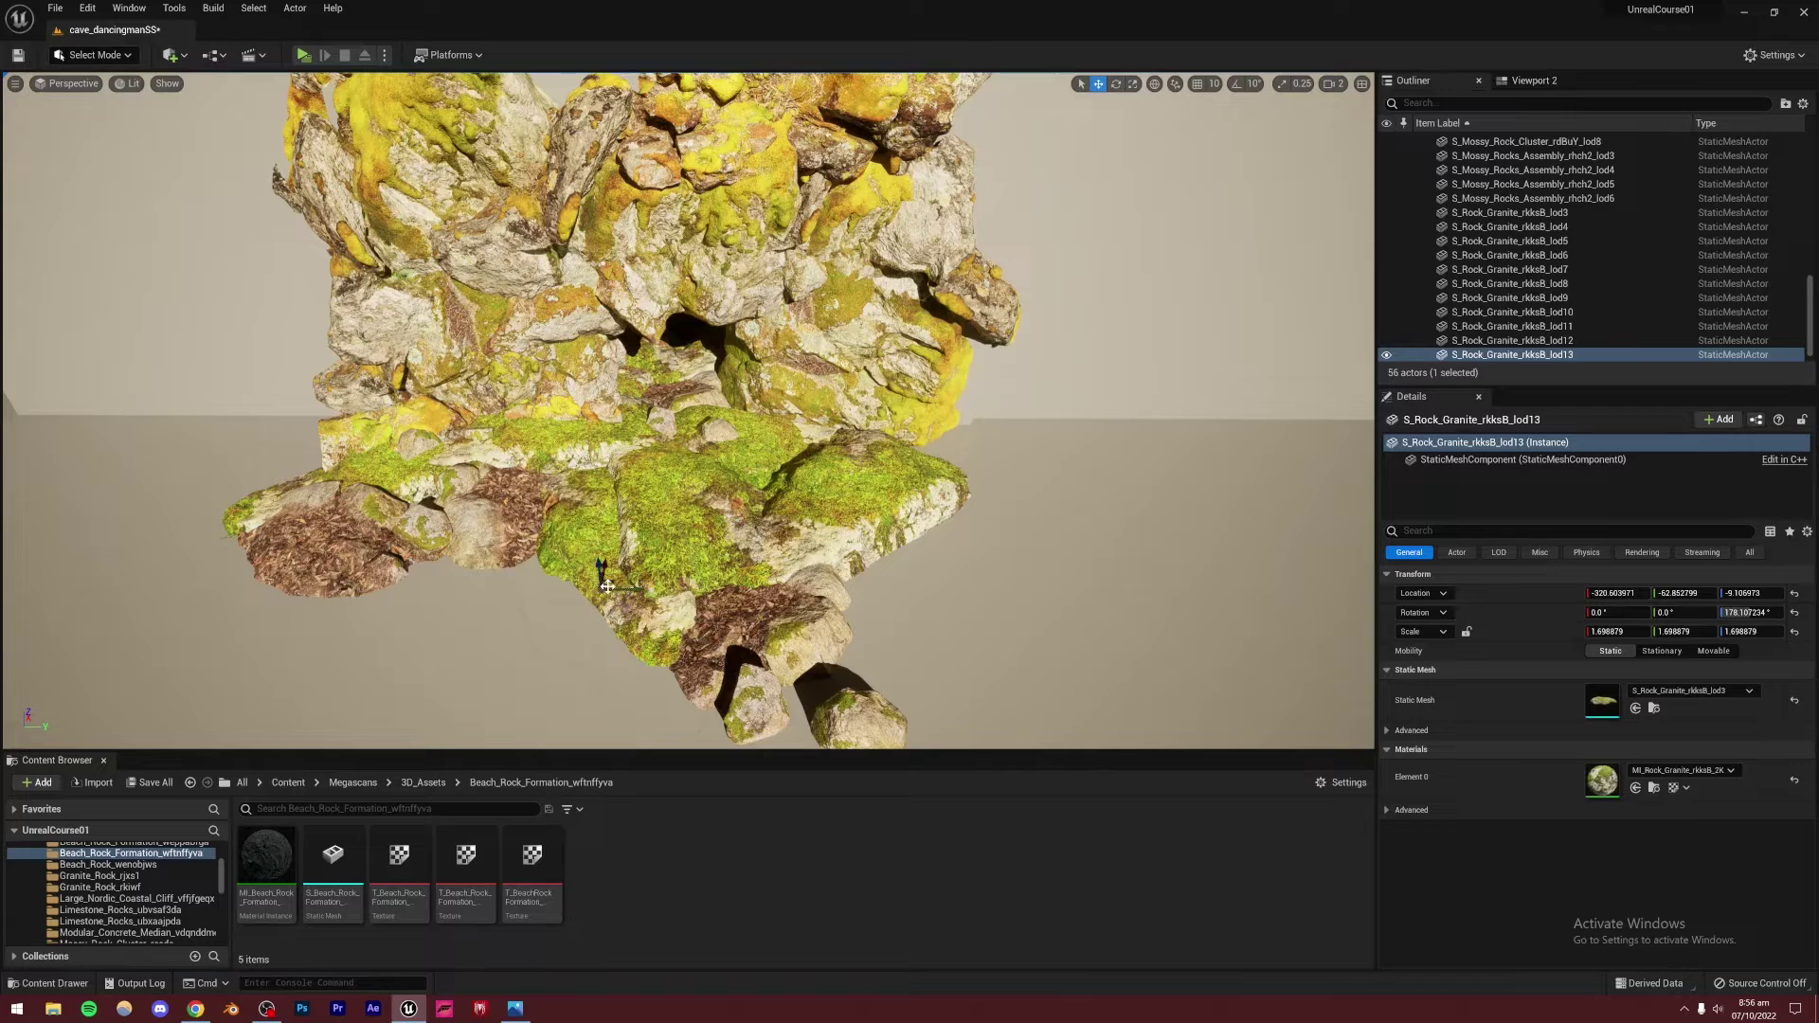
Lower the selected mossy granite slab at the front of the cave floor and shift it slightly forward
left_click_drag(607, 585, 622, 628)
left_click(997, 560)
mouse_move(998, 561)
right_mouse_down()
mouse_move(1021, 504)
mouse_move(1029, 568)
right_mouse_up()
Duplicate the mossy rock assembly at the left edge of the ground, placing and rotating the copy in front of it
left_click(327, 505)
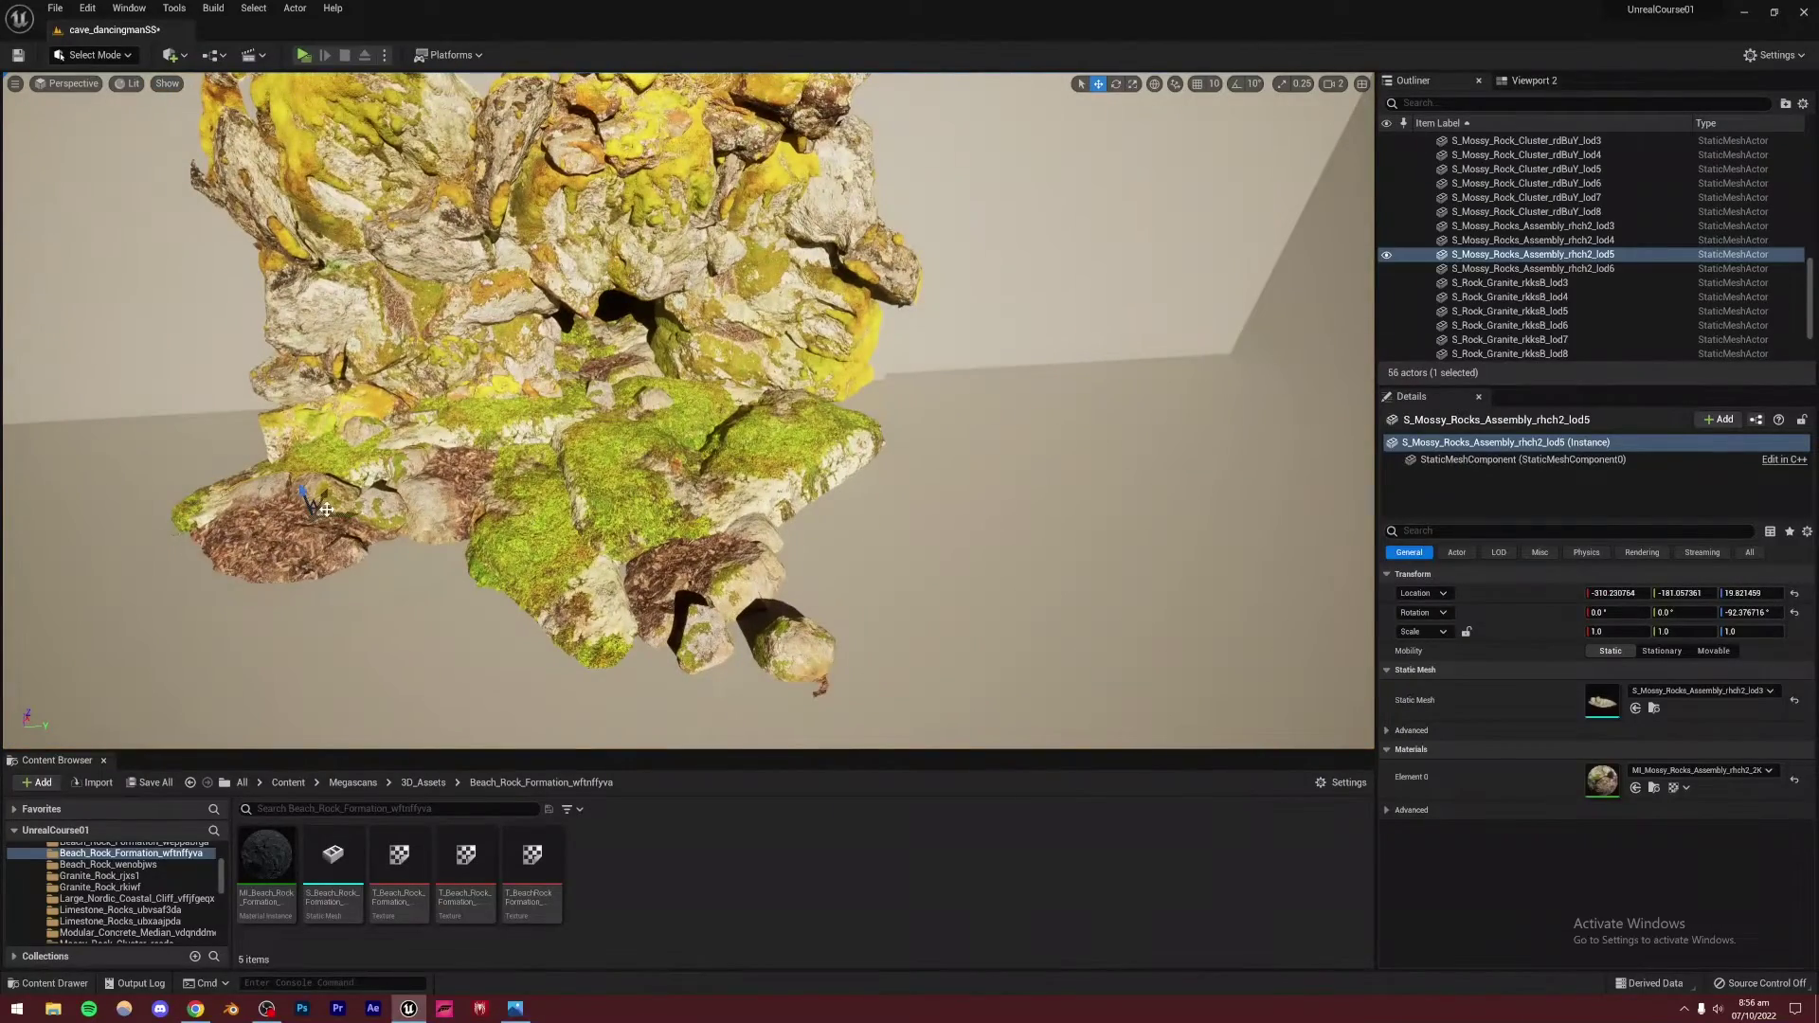
left_click_drag(326, 510, 471, 600, "alt")
left_click(1116, 83)
Lower the central mossy granite slab S_Rock_Granite_rkksB_lod11 slightly so it settles into the ground rocks
left_click(768, 453)
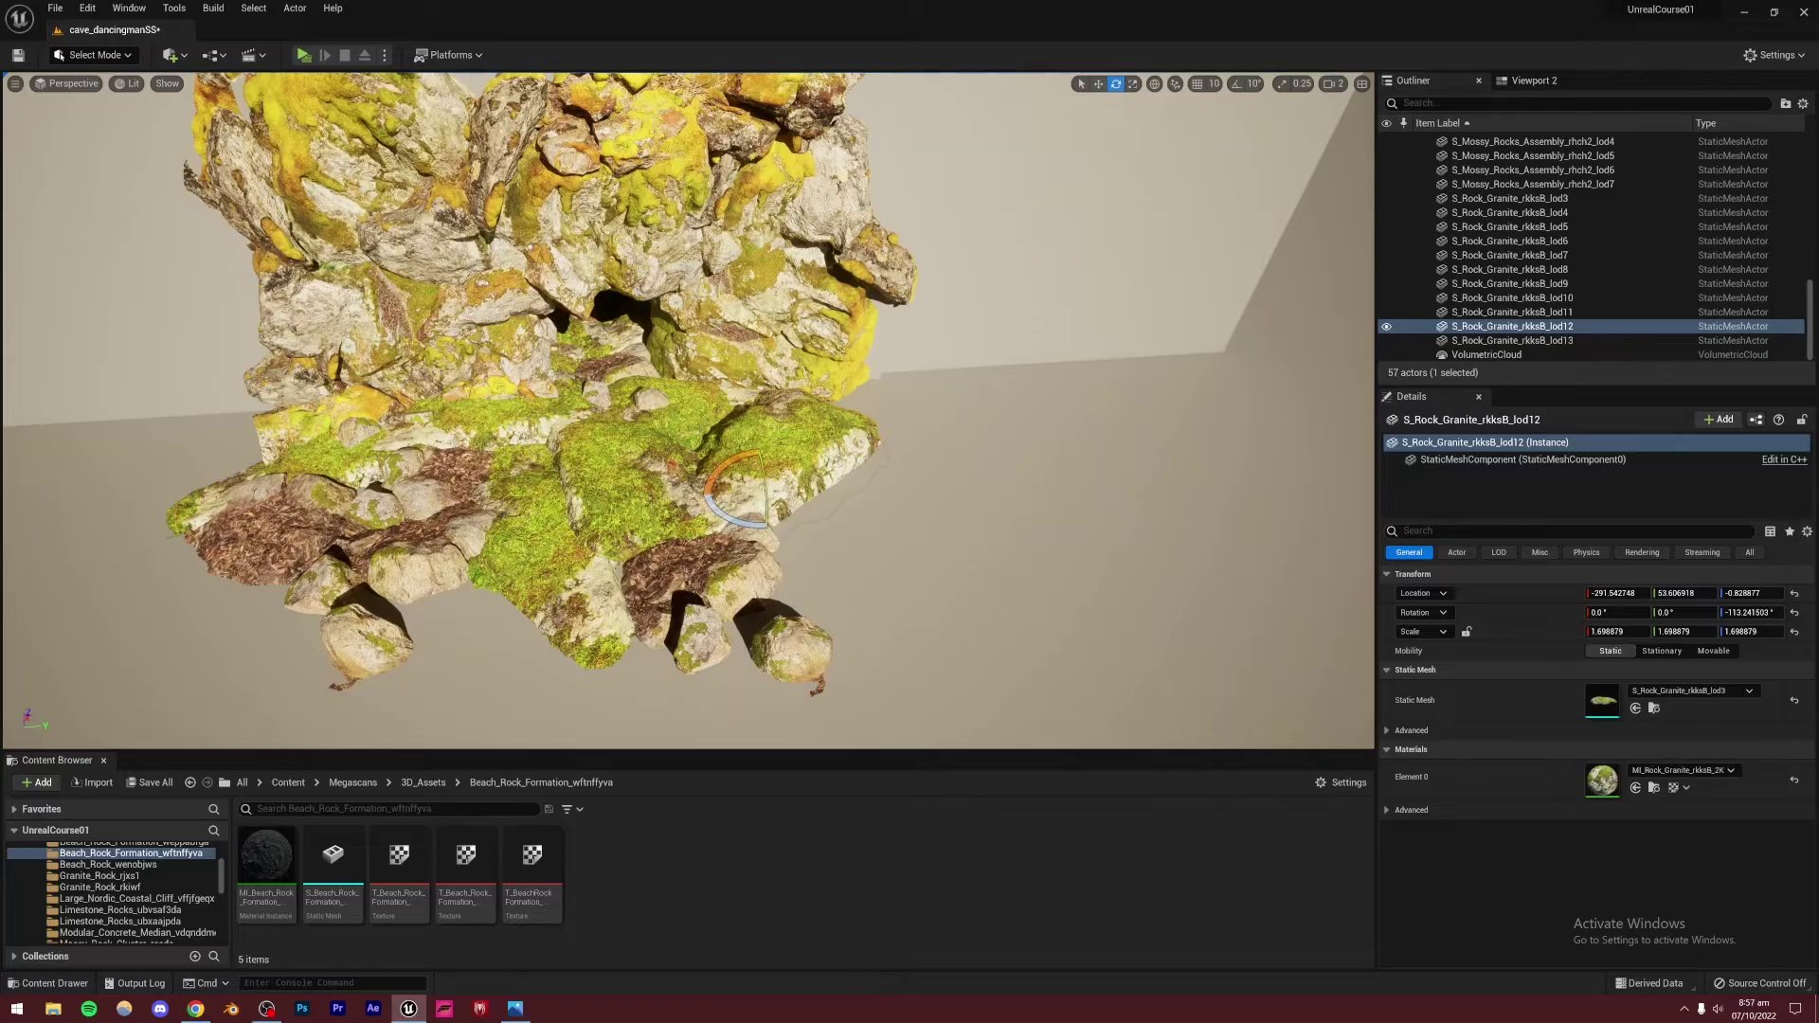
key("w")
right_click_drag(554, 481, 554, 481)
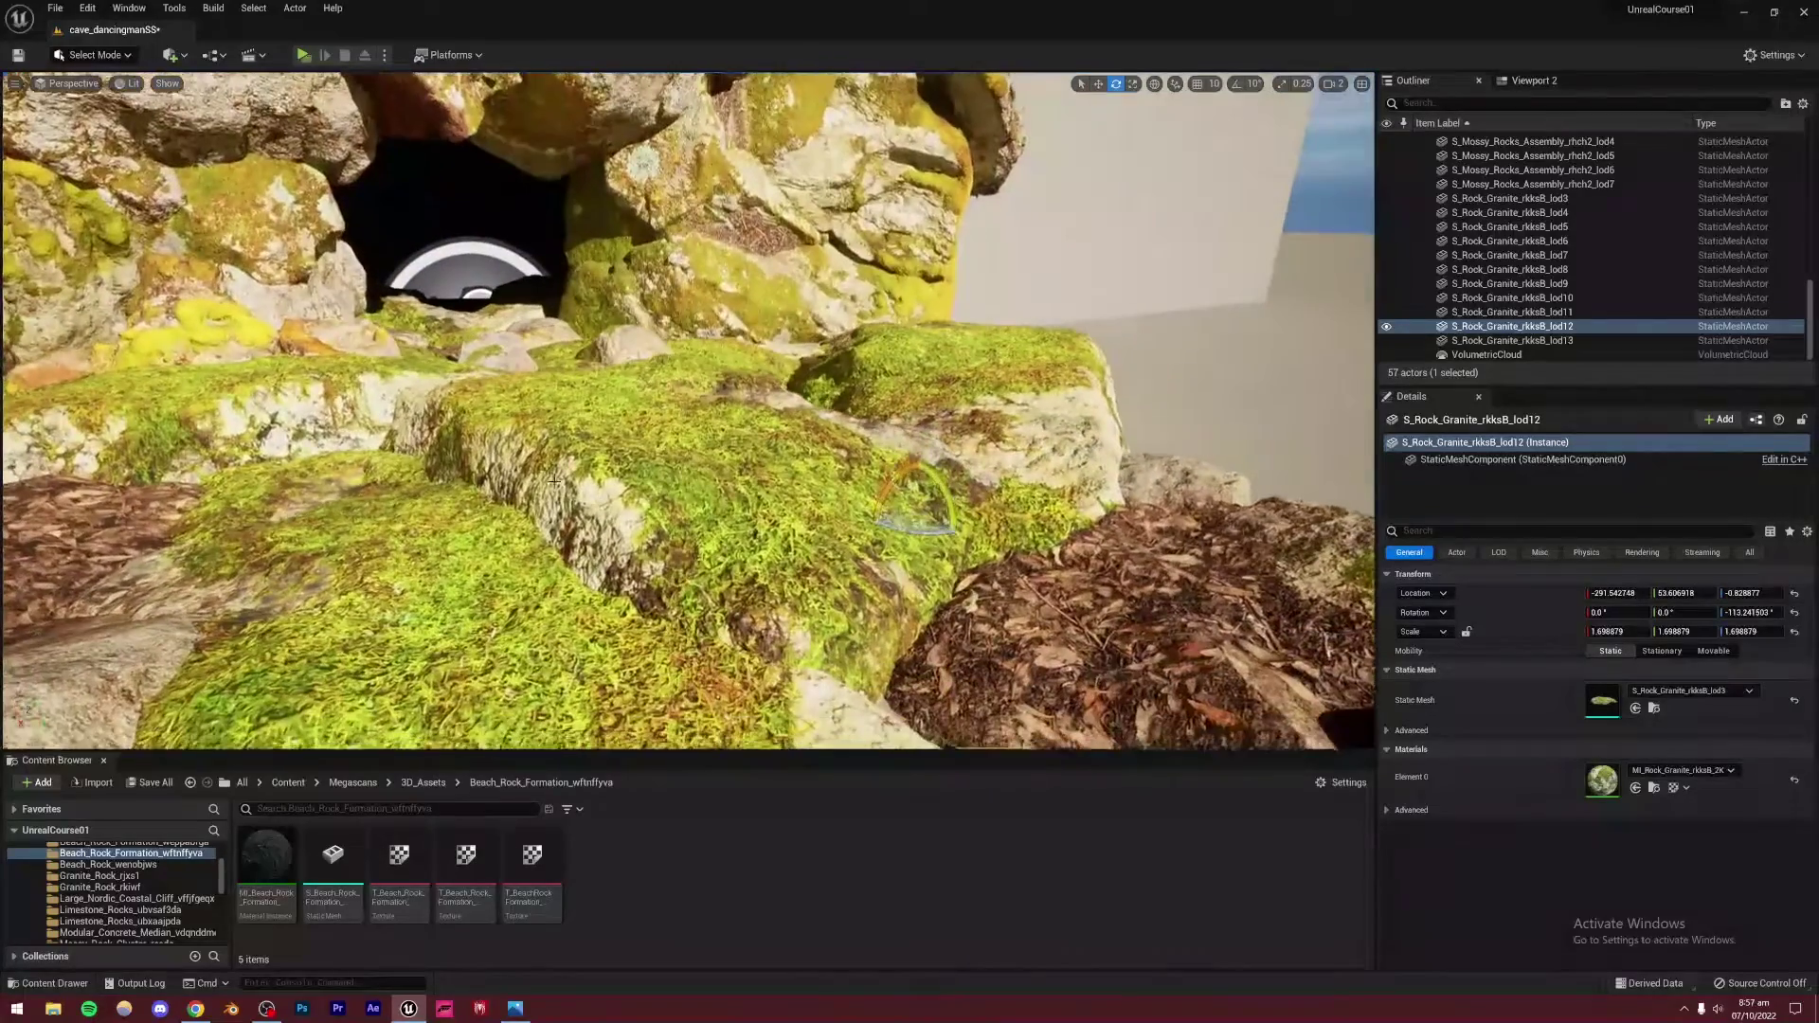
left_click(560, 474)
key("s")
right_click_drag(669, 496, 669, 495)
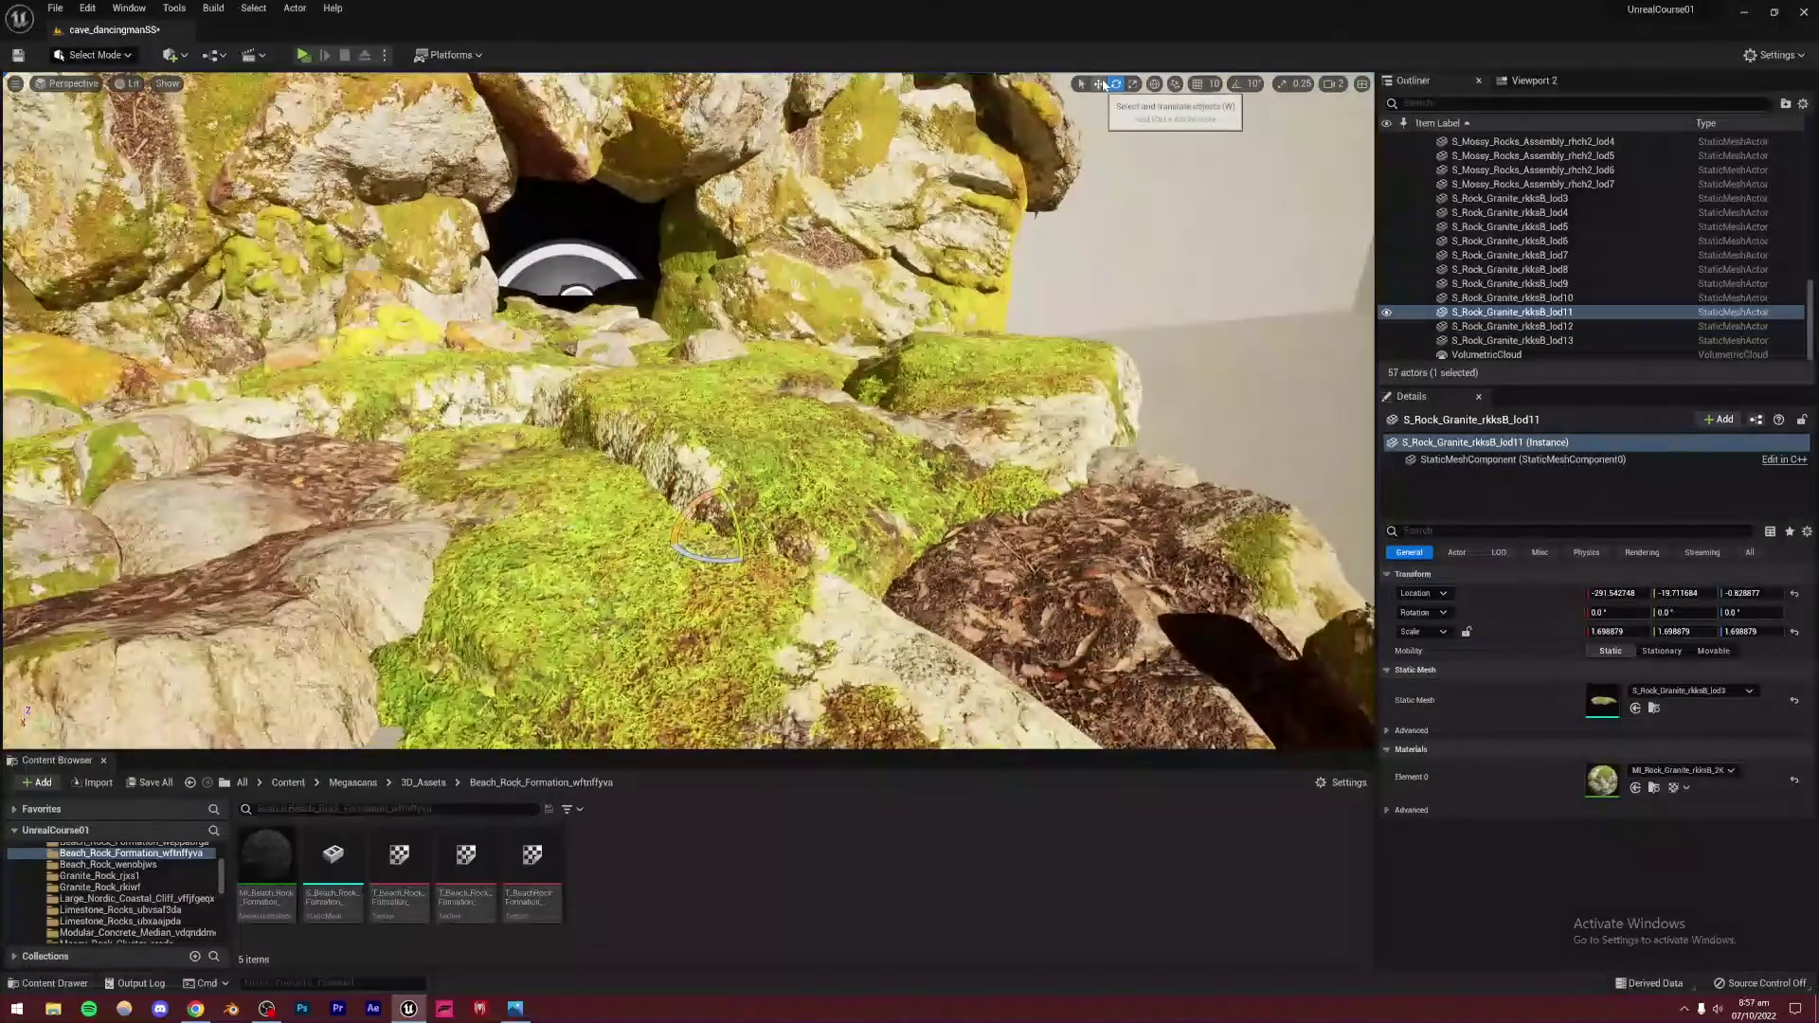
left_click(1102, 85)
left_click_drag(720, 514, 720, 538)
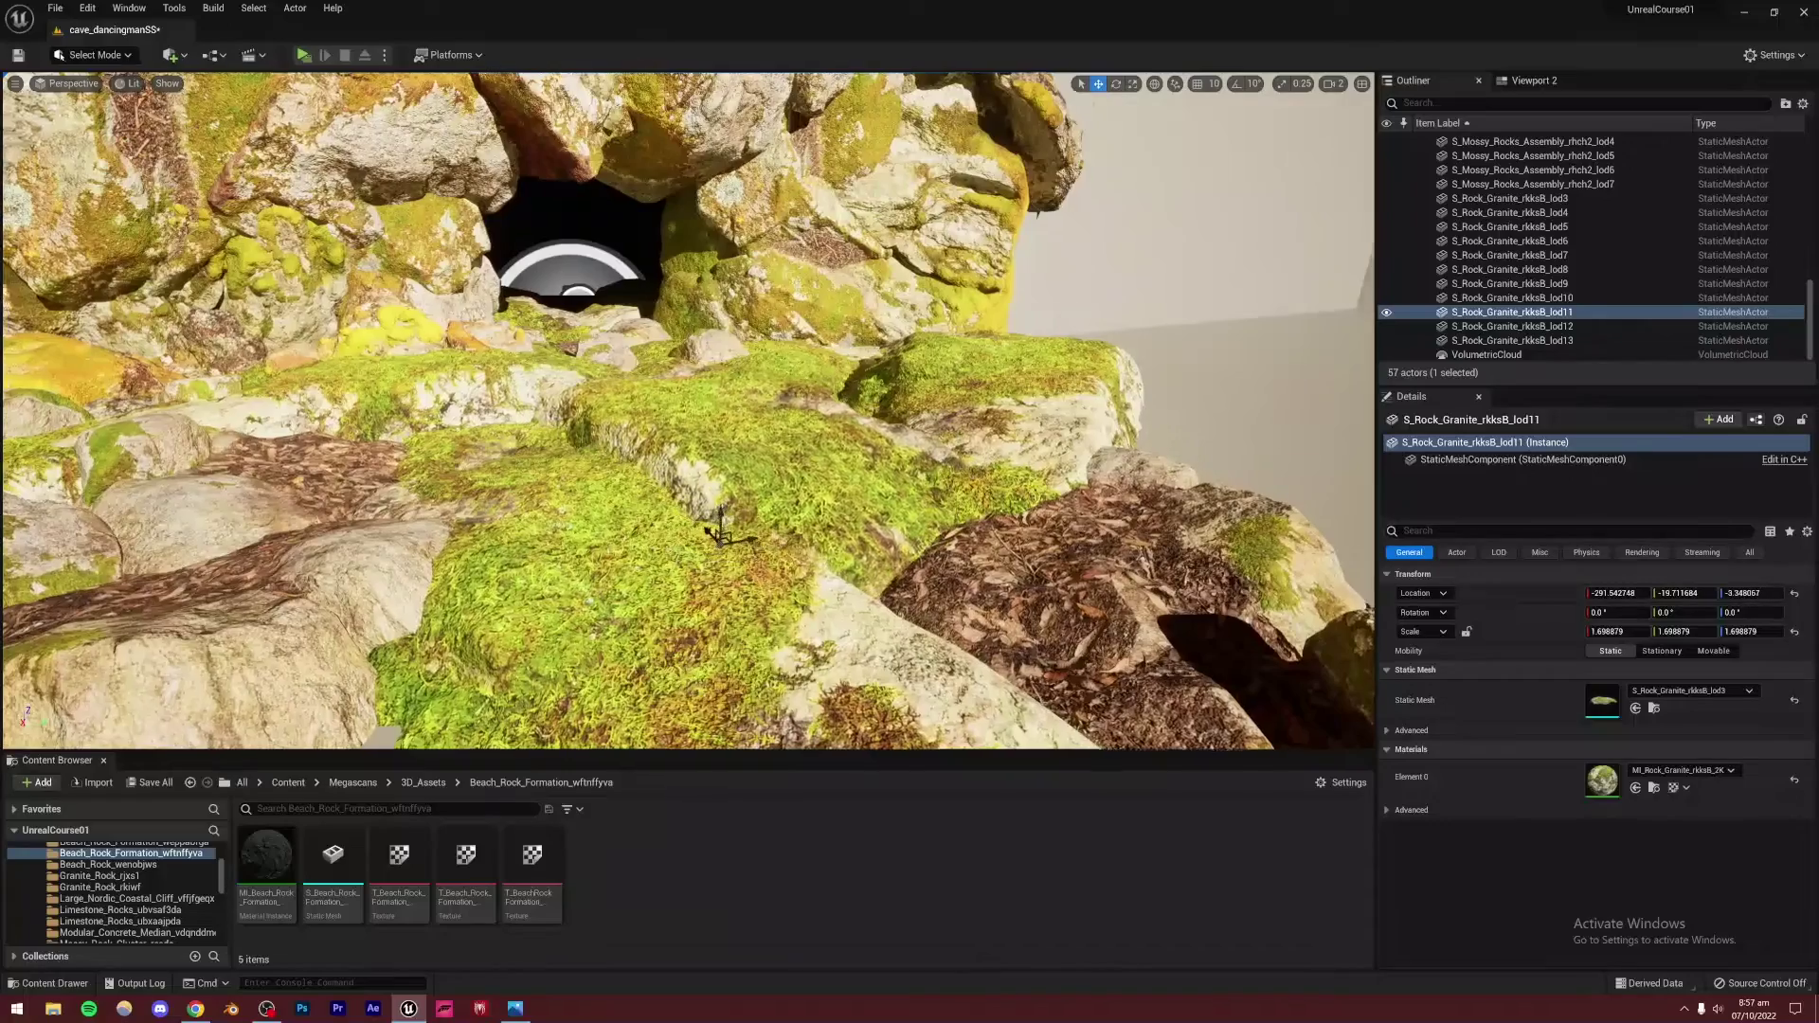
Shift the front-right mossy rock assembly inward, and move the right-hand granite slab inward and slightly down
key("s")
right_click_drag(720, 538, 769, 590)
left_click(769, 589)
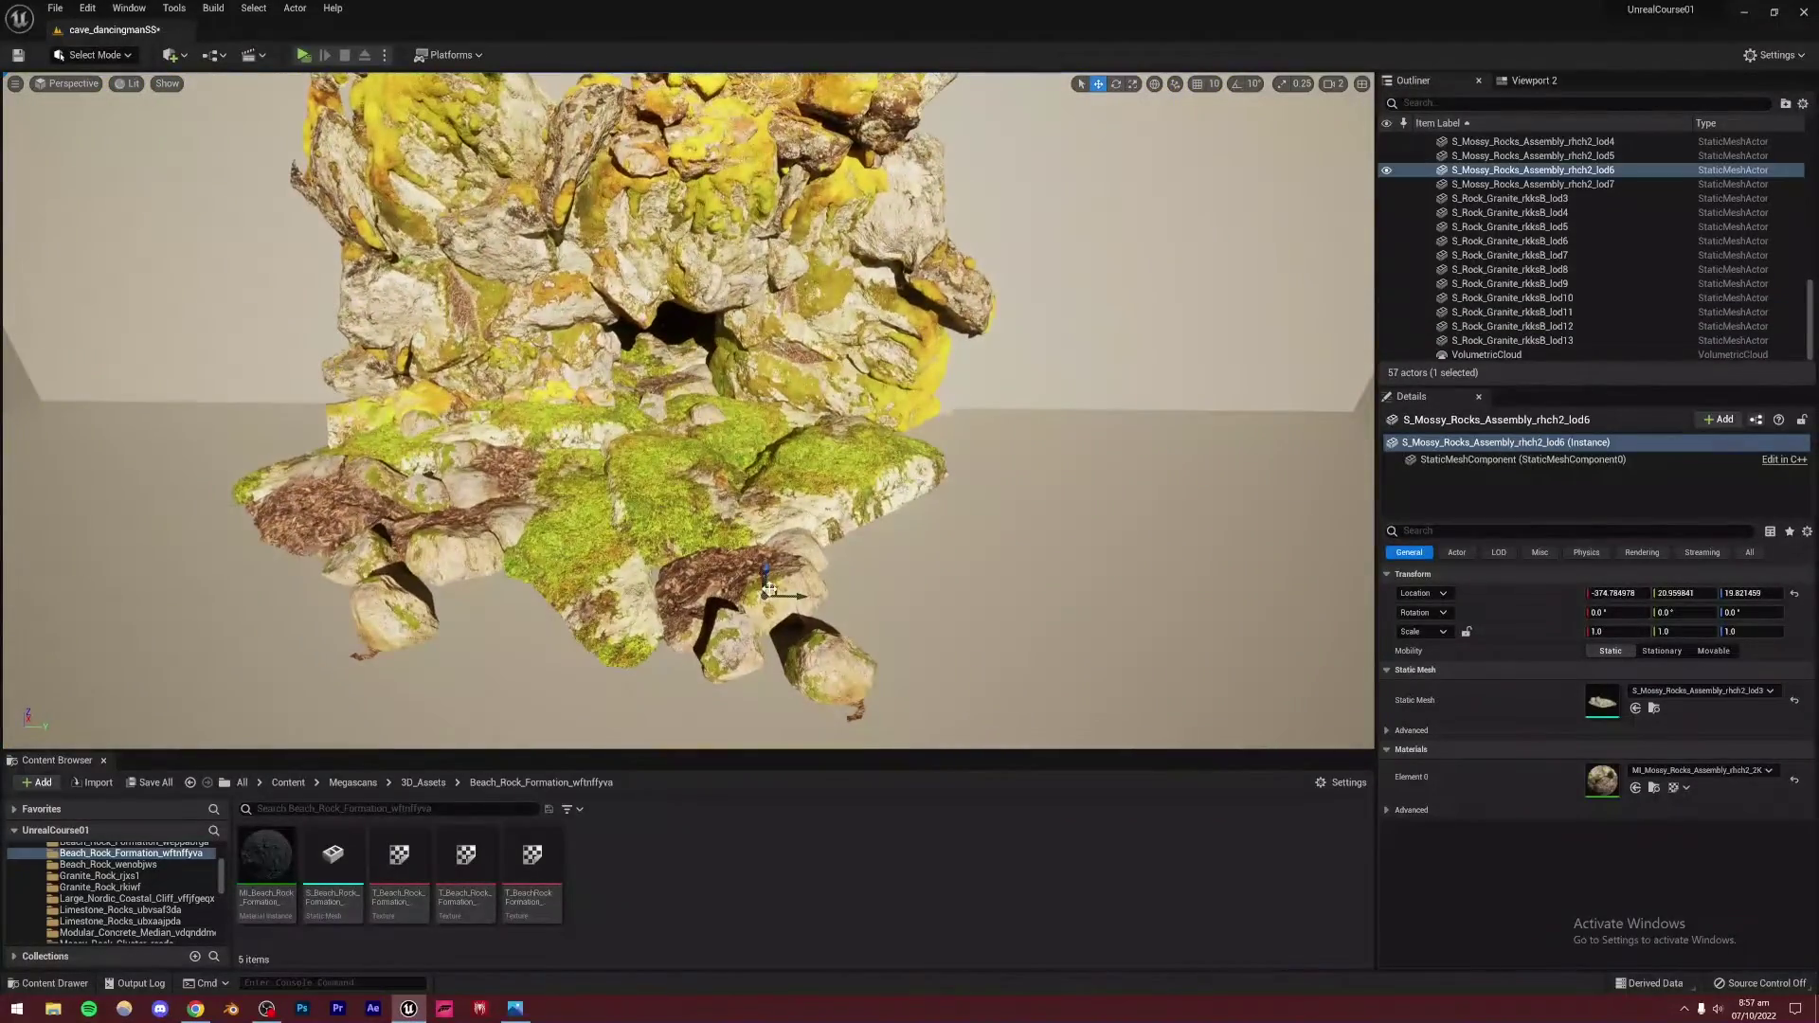
mouse_move(765, 568)
left_mouse_down()
mouse_move(763, 592)
mouse_move(734, 587)
left_mouse_up()
left_click(824, 480)
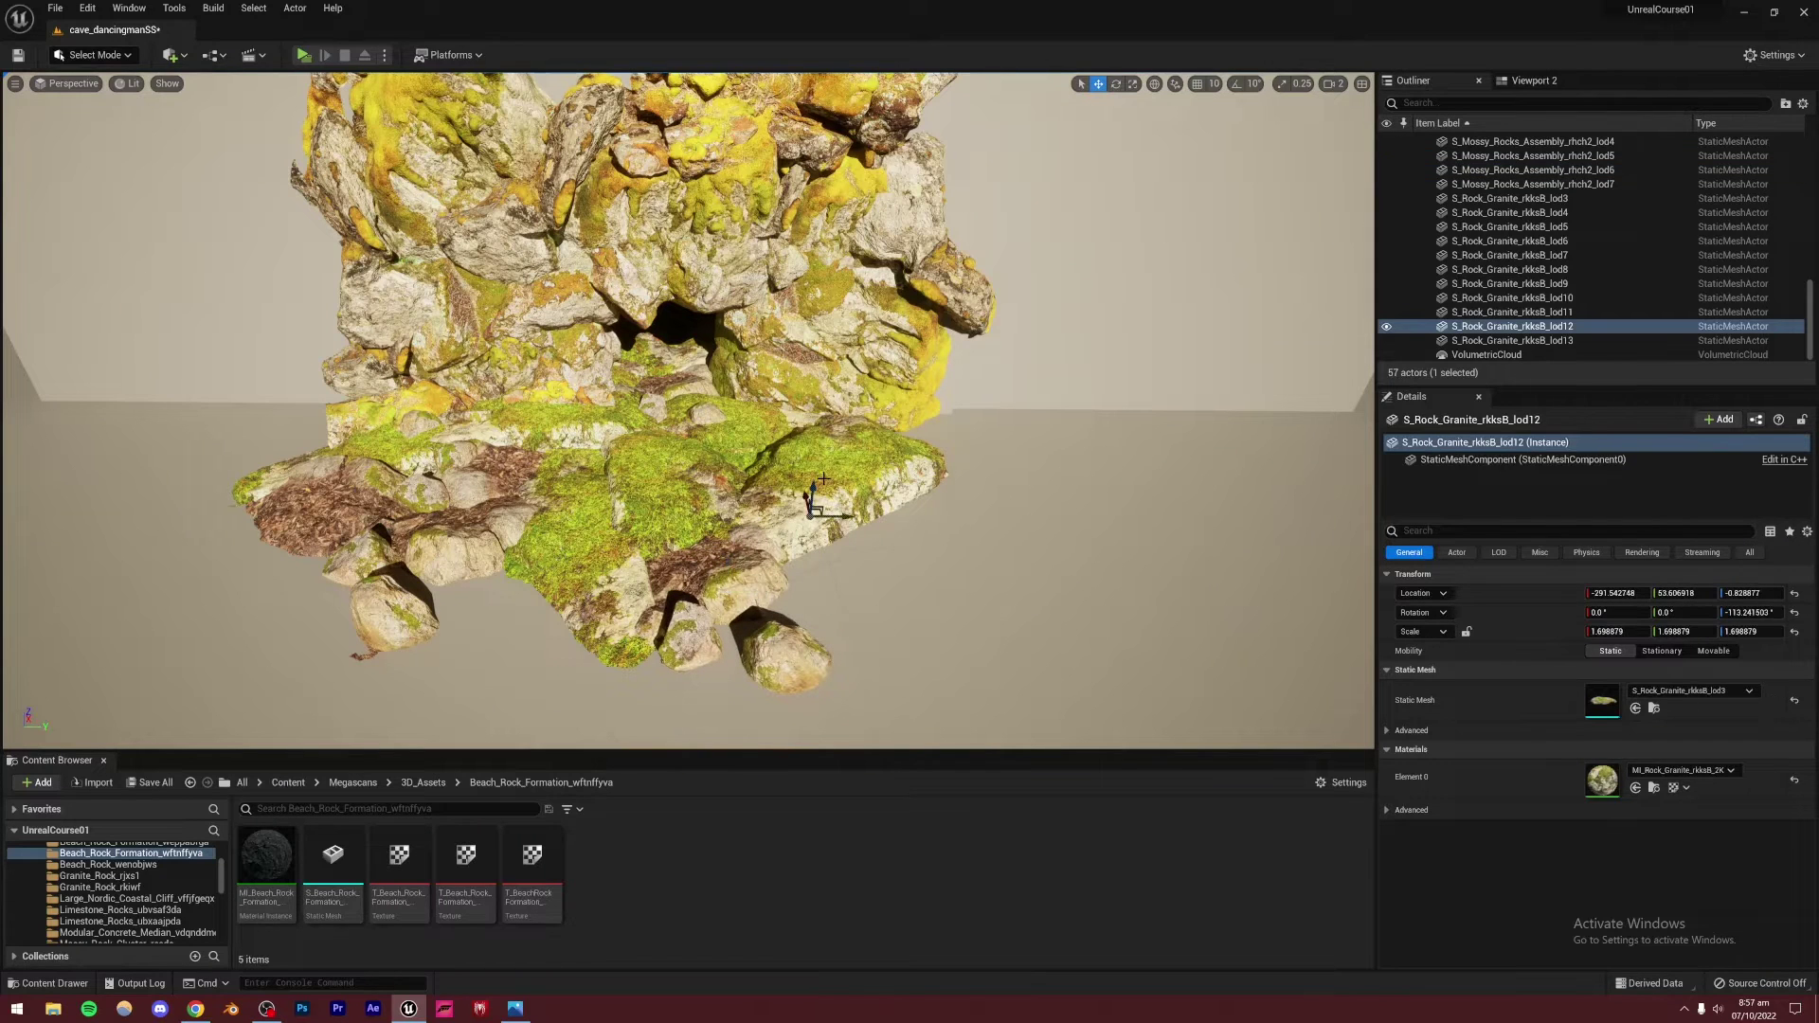
left_click_drag(813, 487, 796, 523)
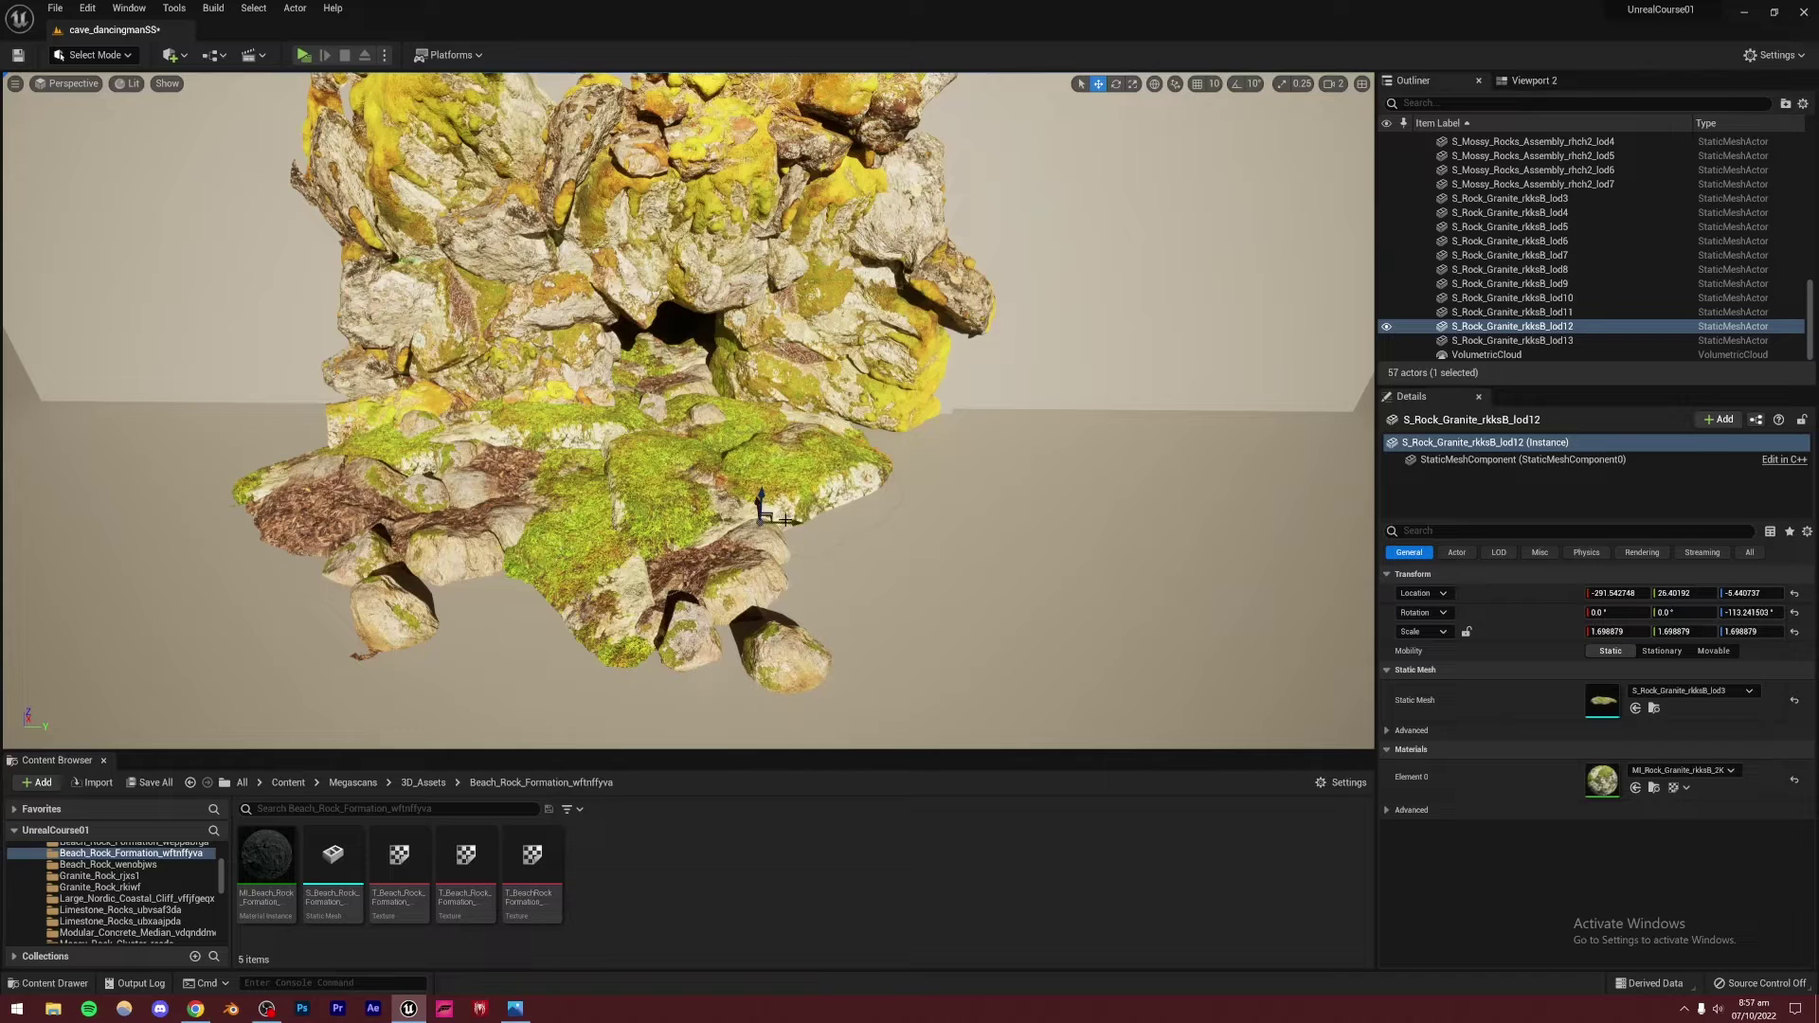
Duplicate the front-right mossy rock assembly and rotate the copy to extend the right side of the cave floor
left_click(737, 585)
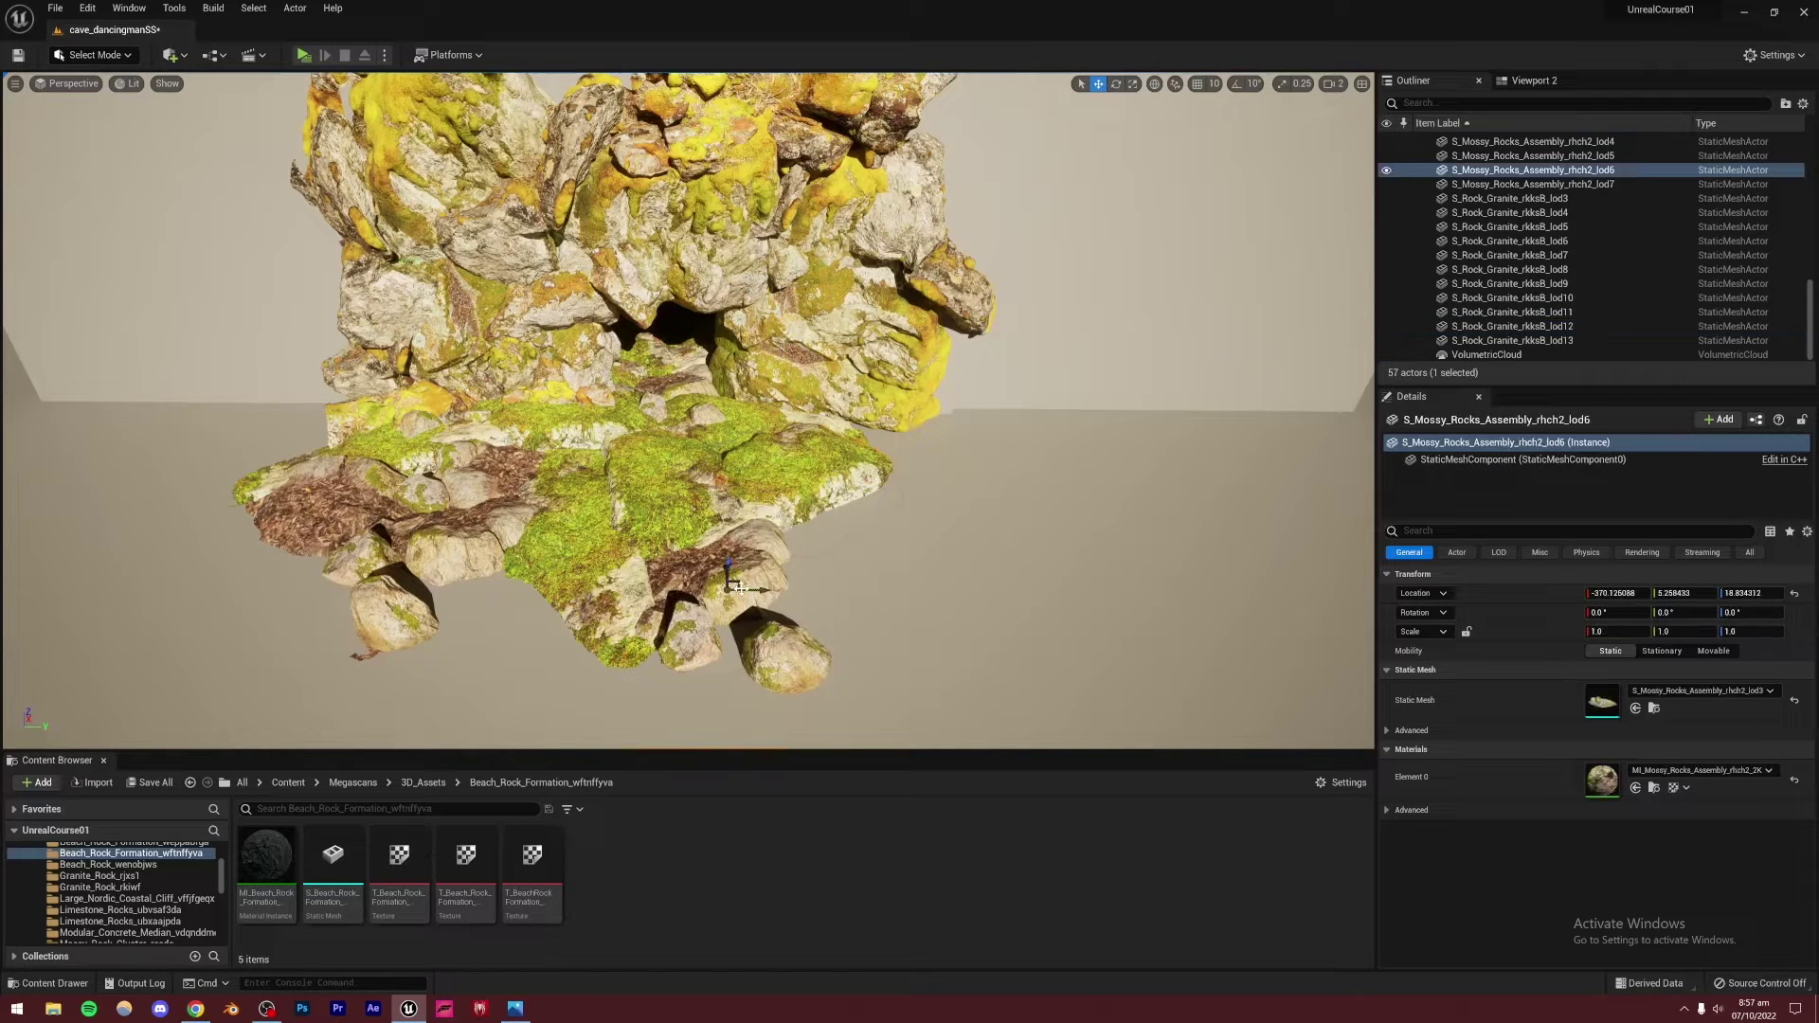
left_click_drag(731, 586, 834, 483, "alt")
key("e")
left_click(818, 453)
key("w")
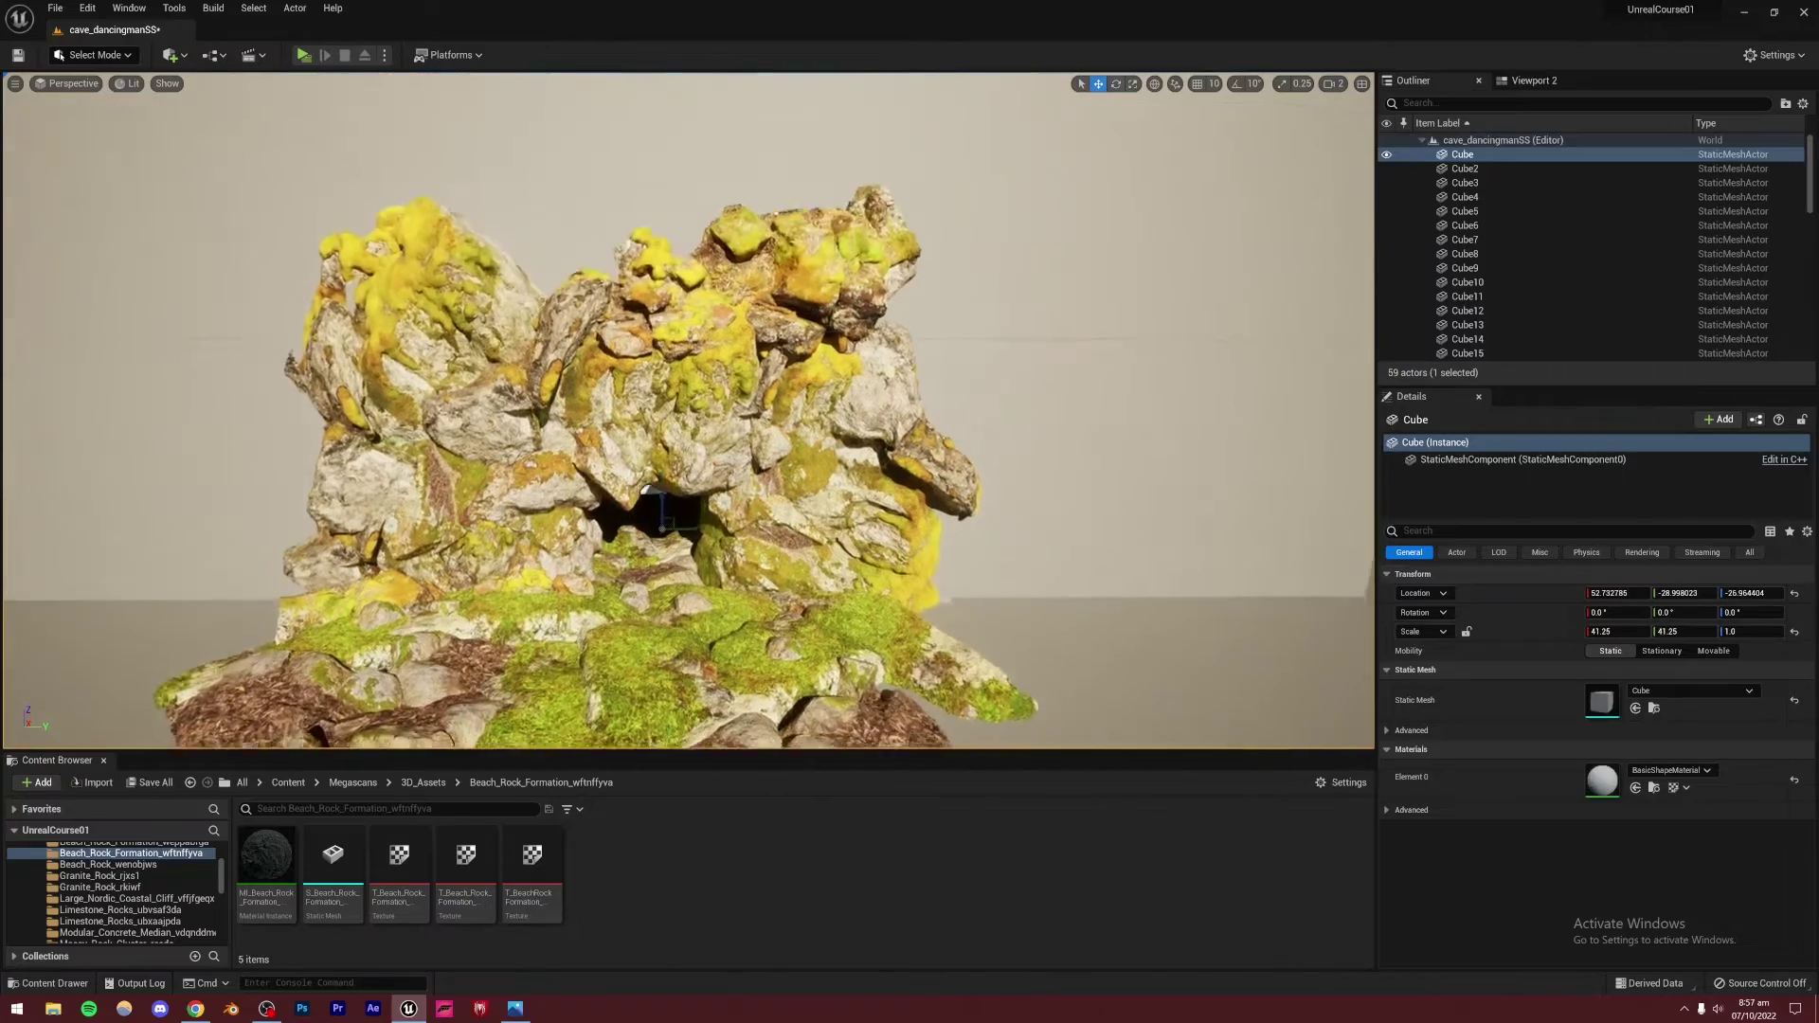
Clear the floor cube selection and save the level
scroll(689, 411, "up", 10)
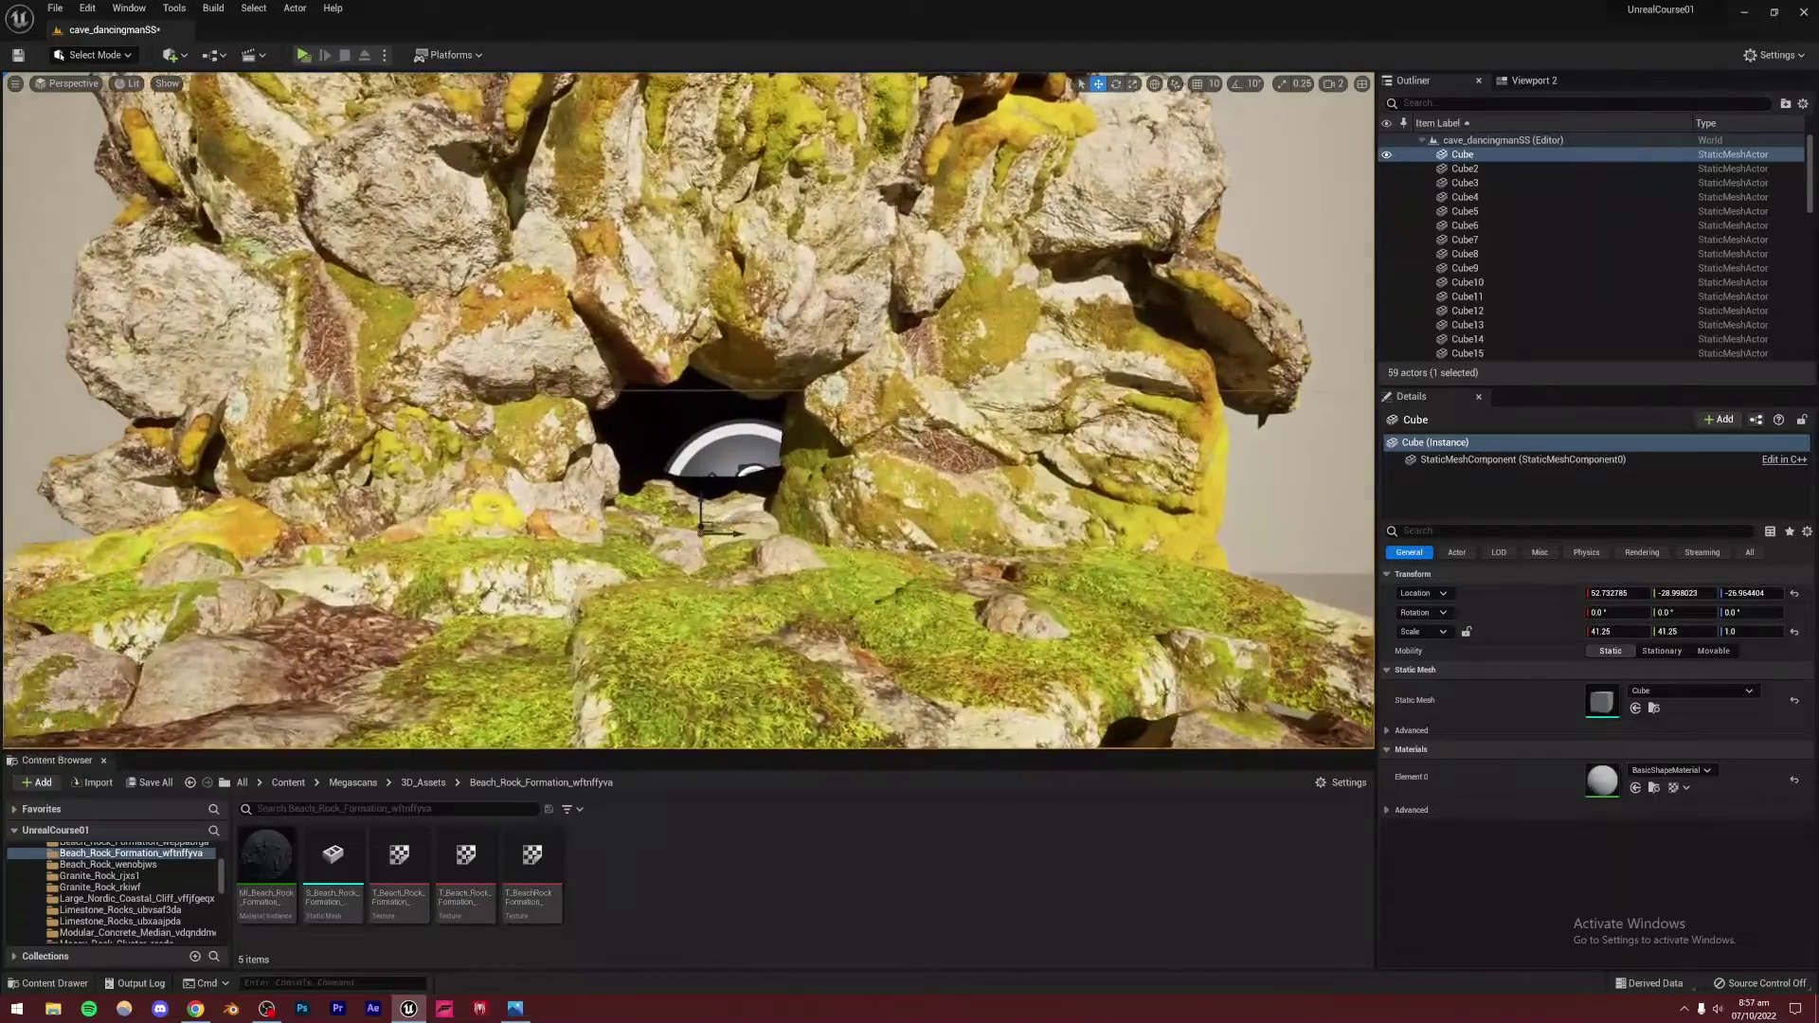
mouse_move(1127, 288)
left_mouse_down()
mouse_move(1146, 308)
mouse_move(1127, 289)
left_mouse_up()
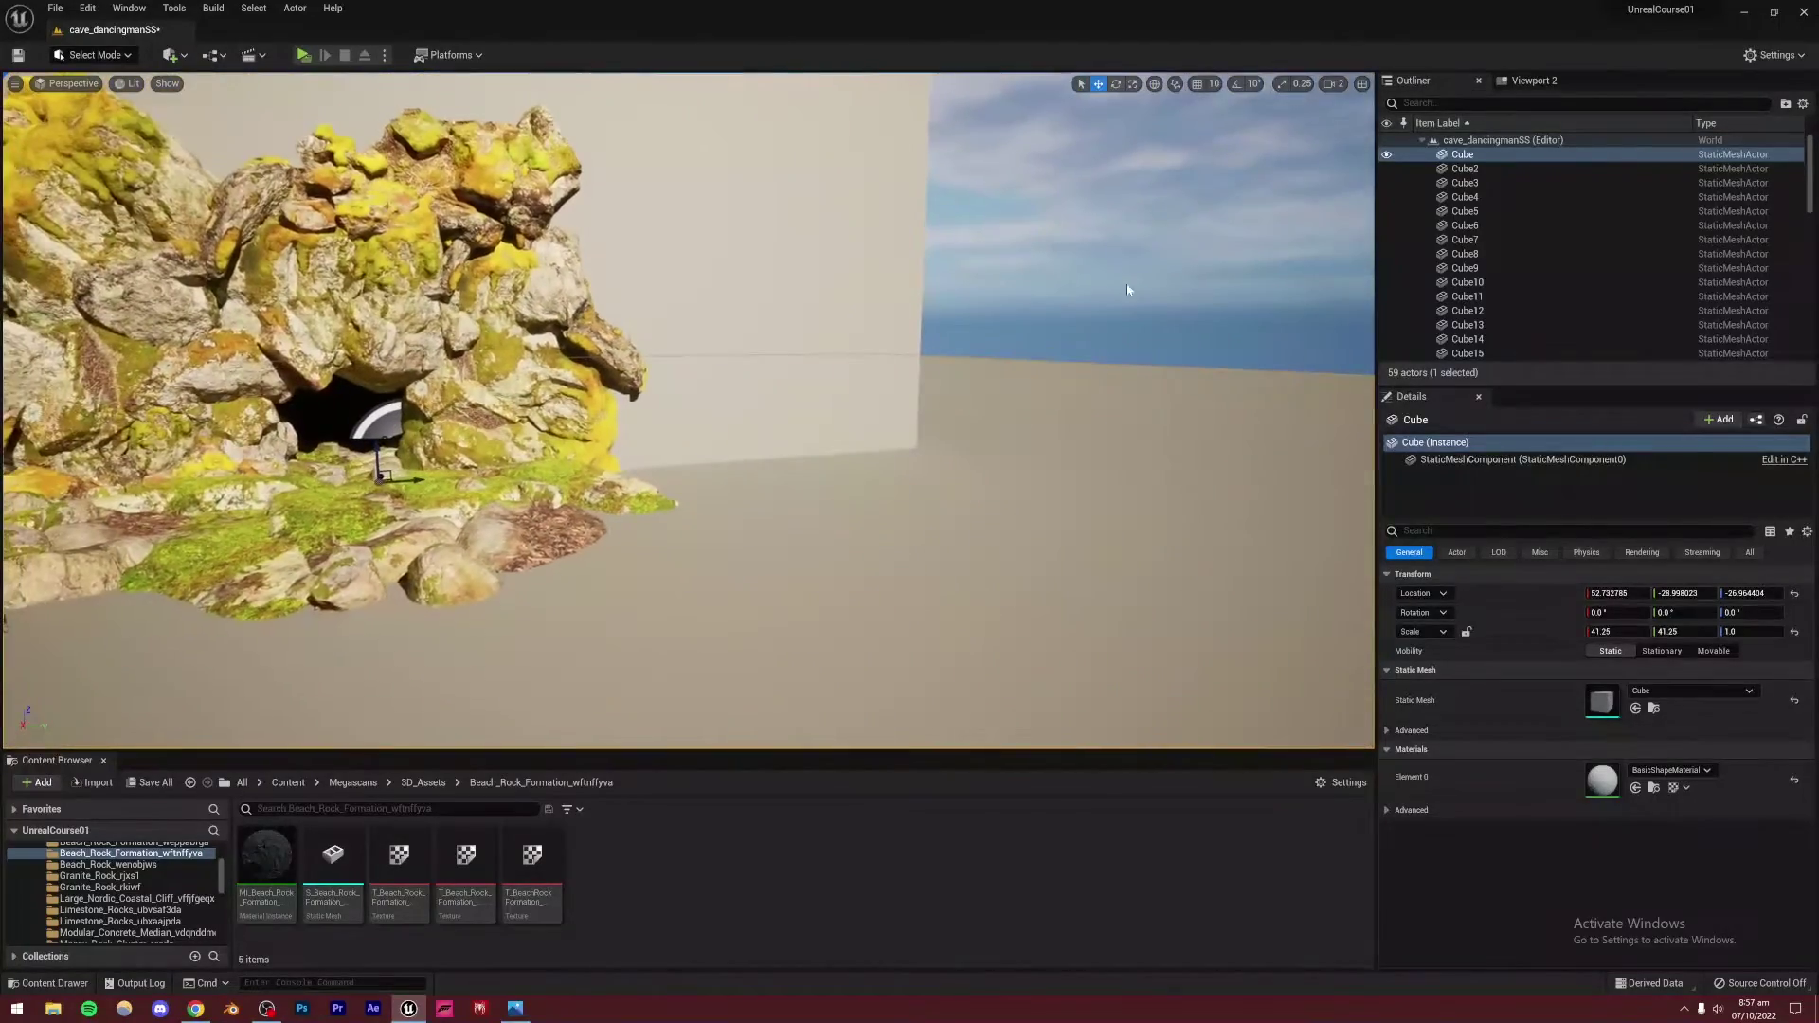
left_click(1127, 289)
right_click_drag(1127, 288, 615, 446)
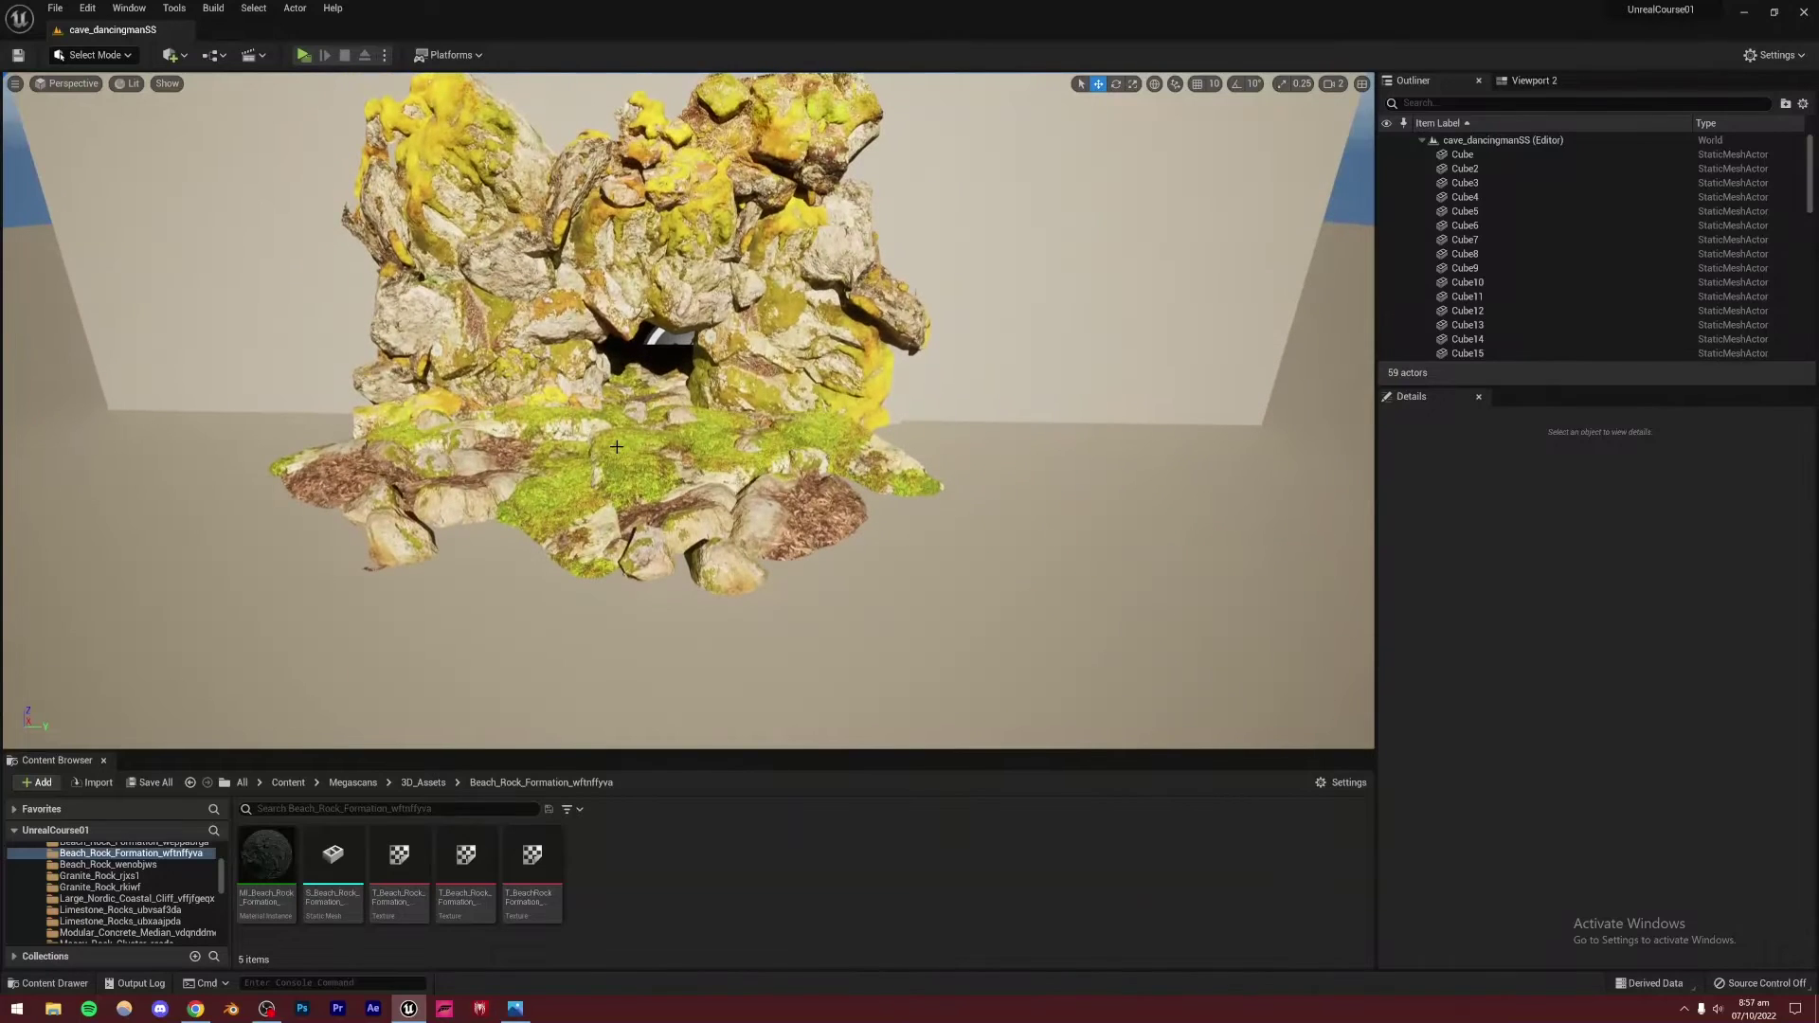
Duplicate the mossy rock assembly at the left front, move the copy forward to fill the gap, and save the level
left_click(471, 513)
left_click_drag(471, 494, 503, 570, "alt")
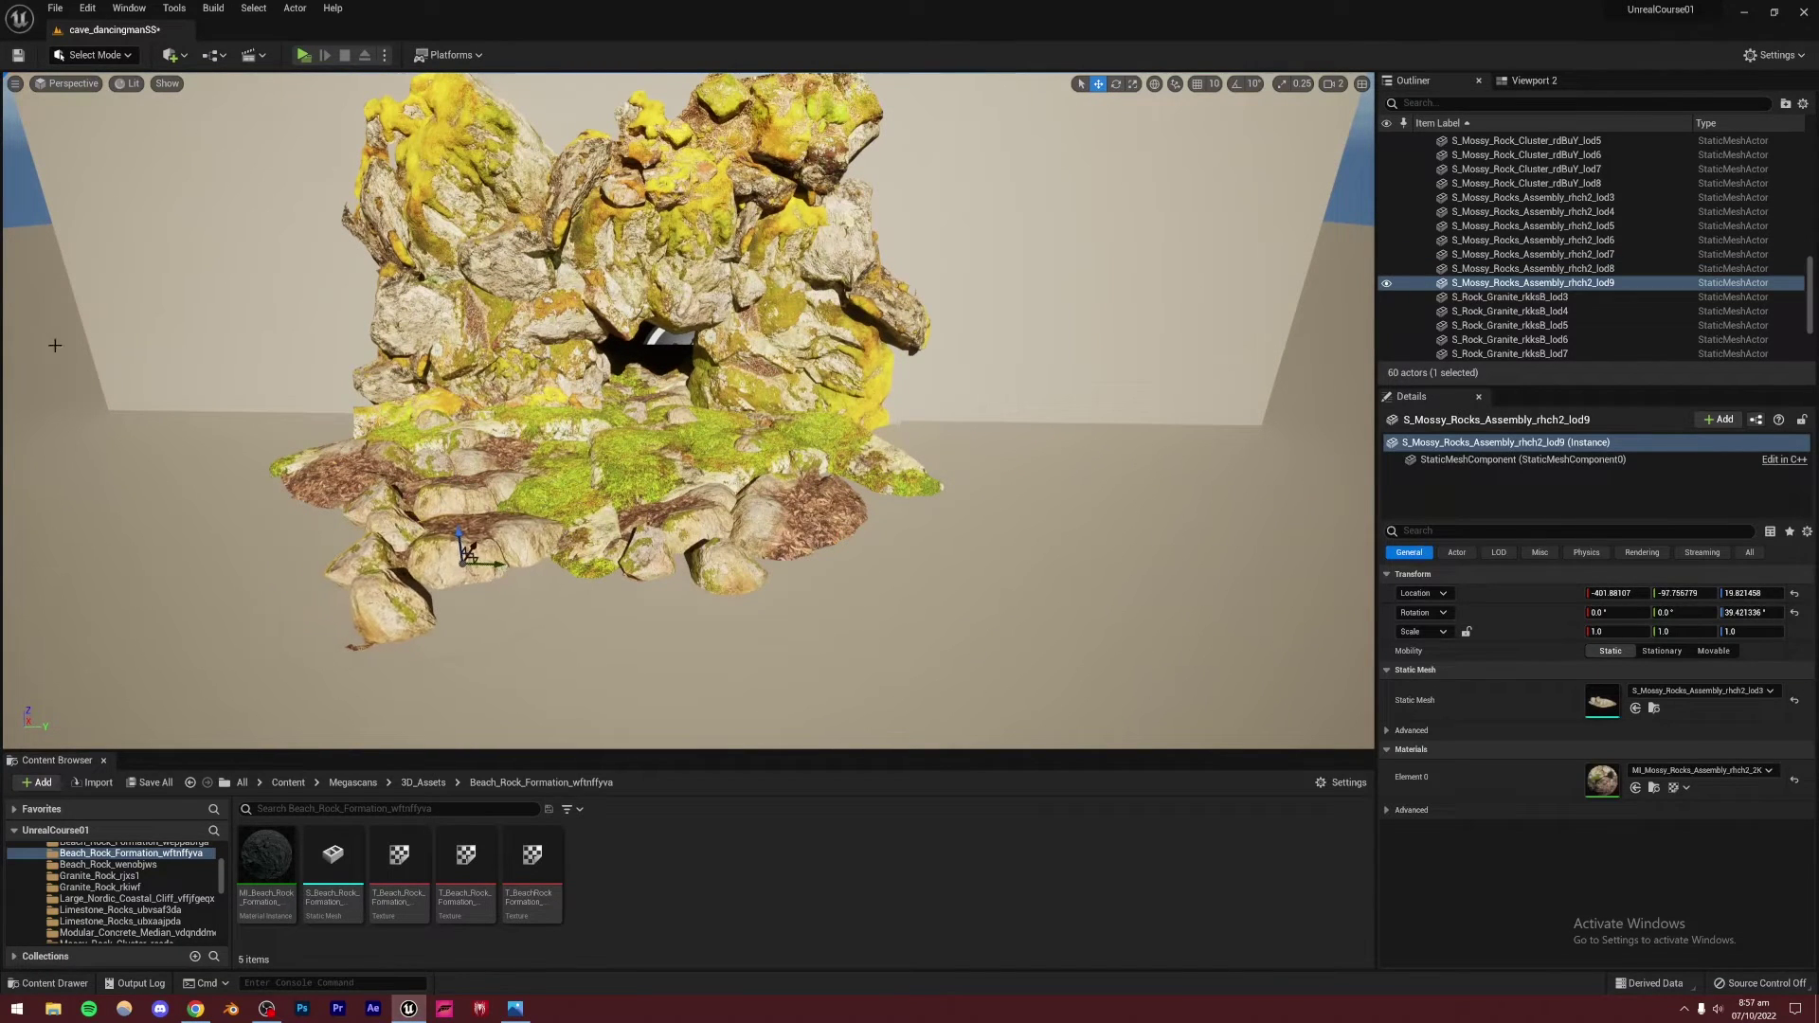
key("Escape")
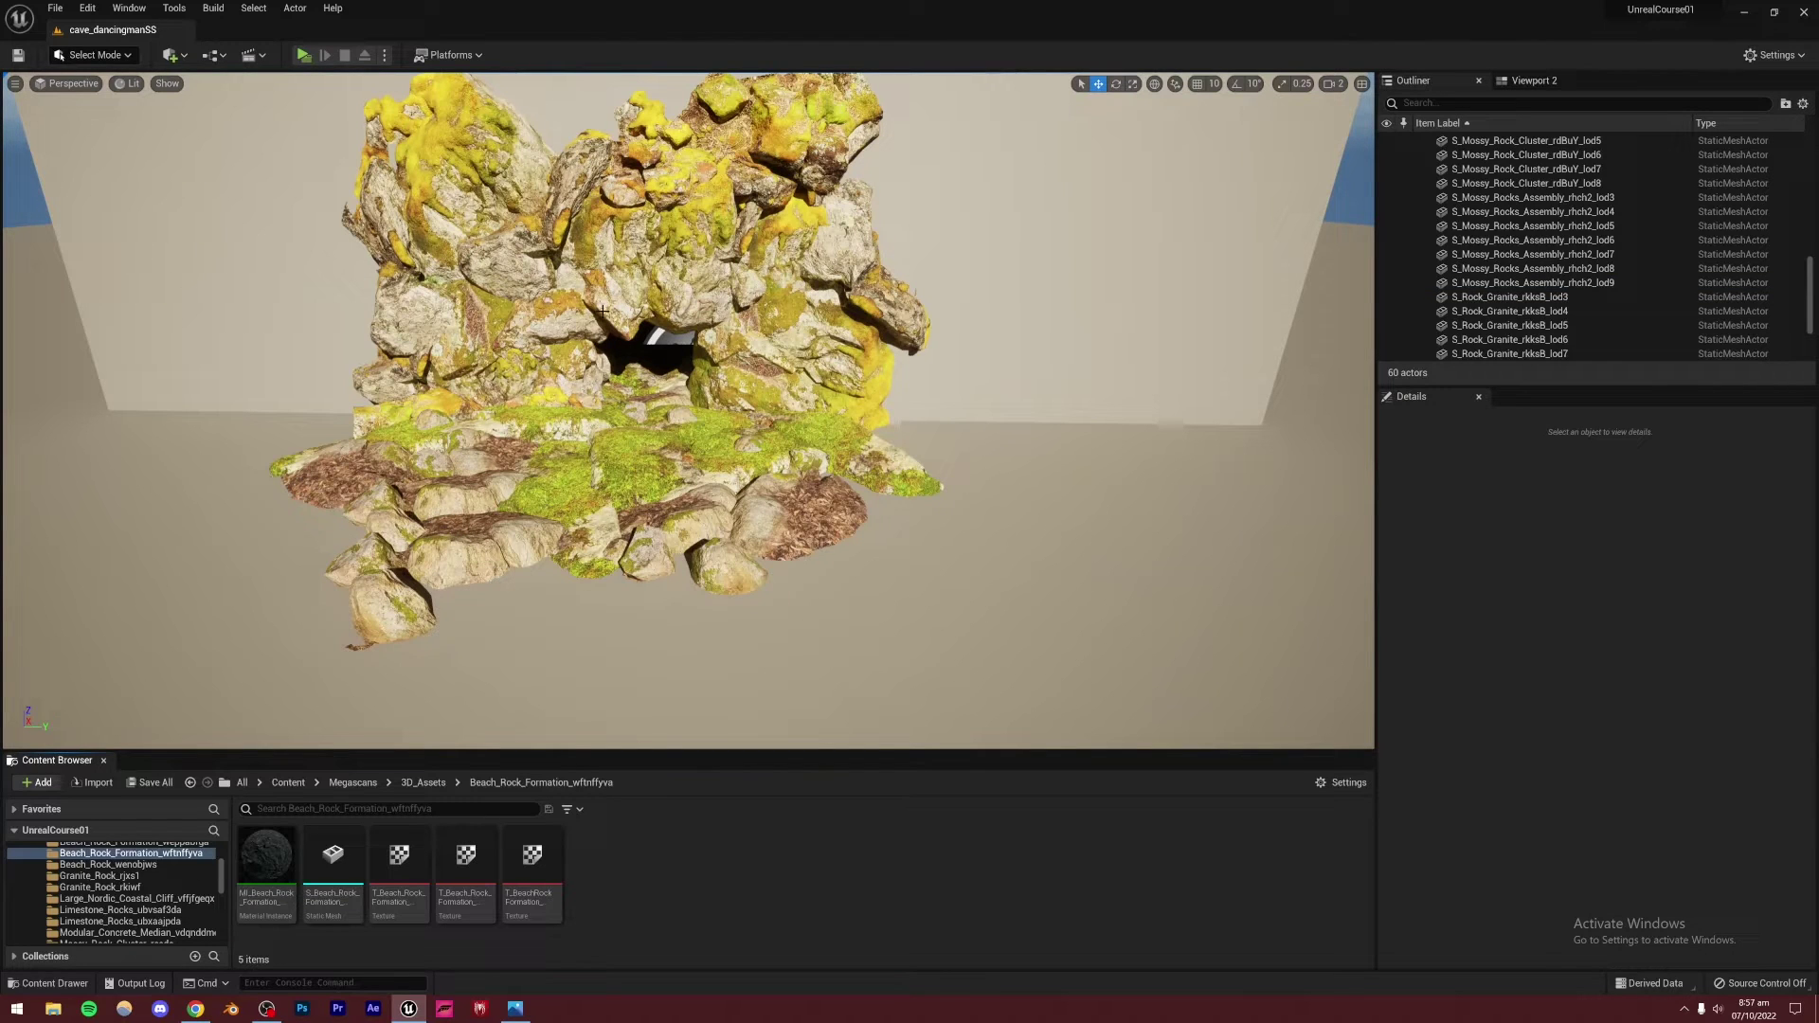
Add a Cine Camera Actor to the level
left_click(114, 54)
left_click(173, 55)
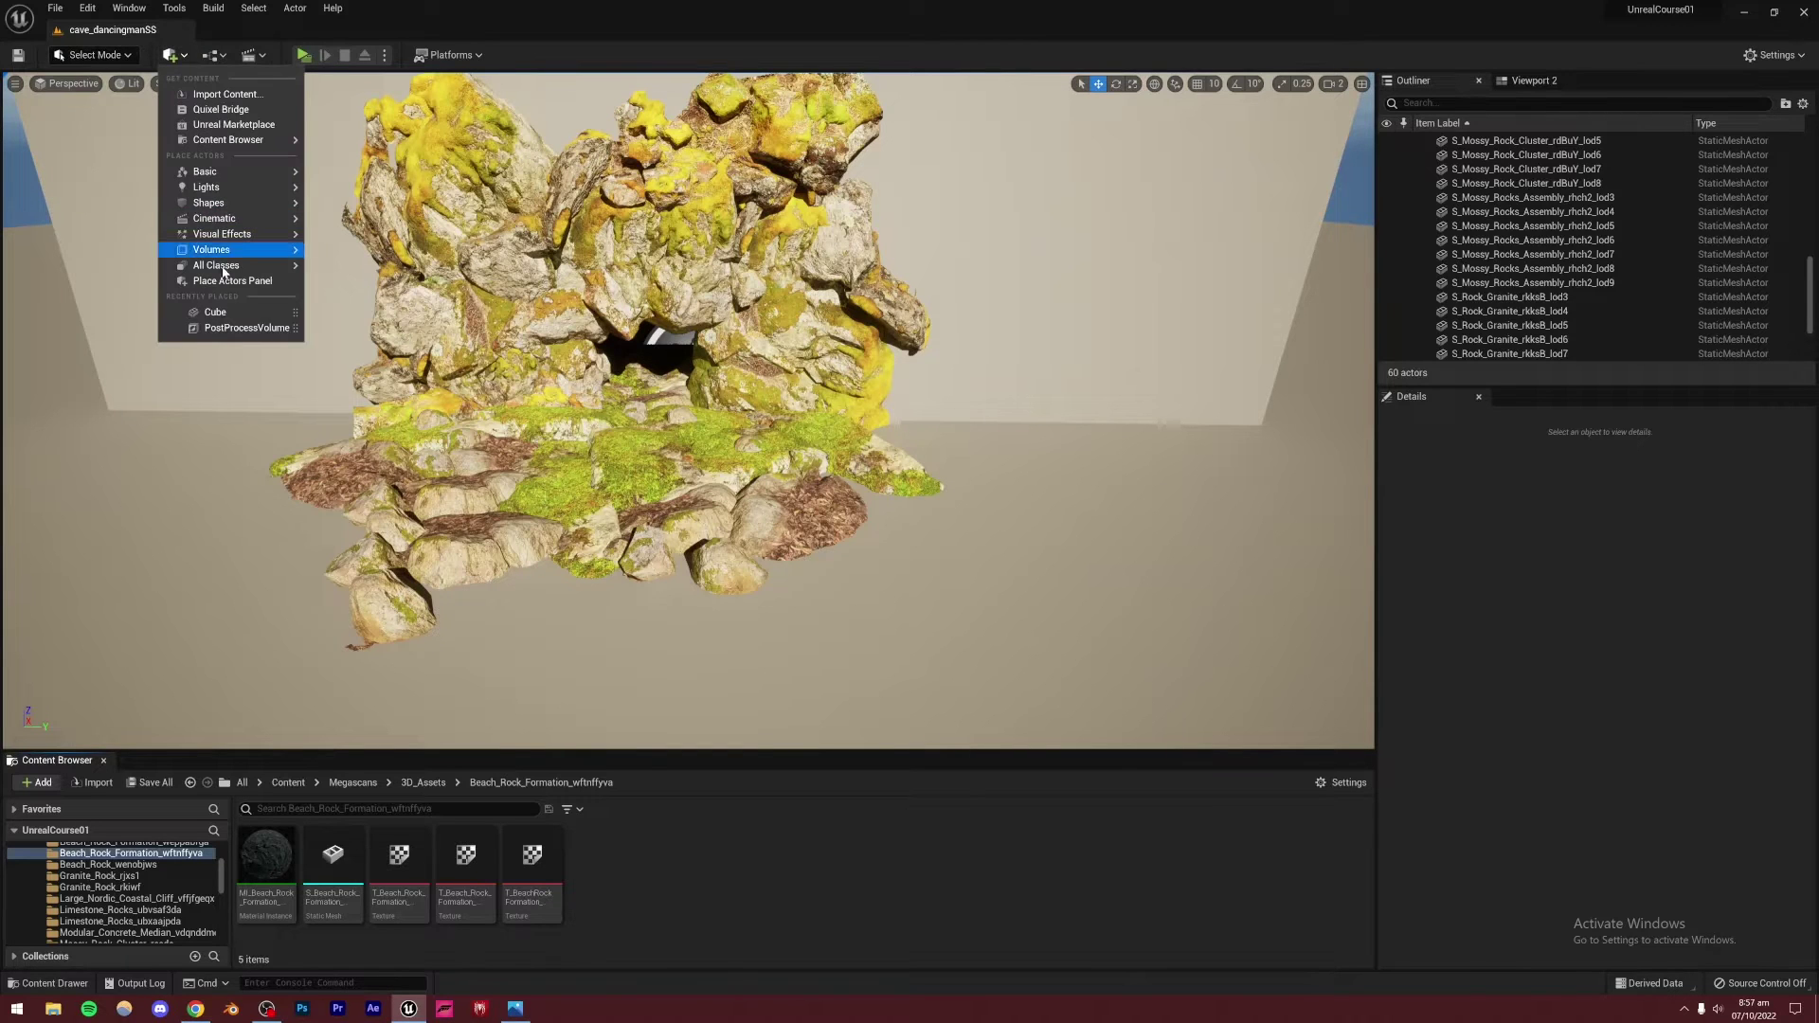
mouse_move(204, 205)
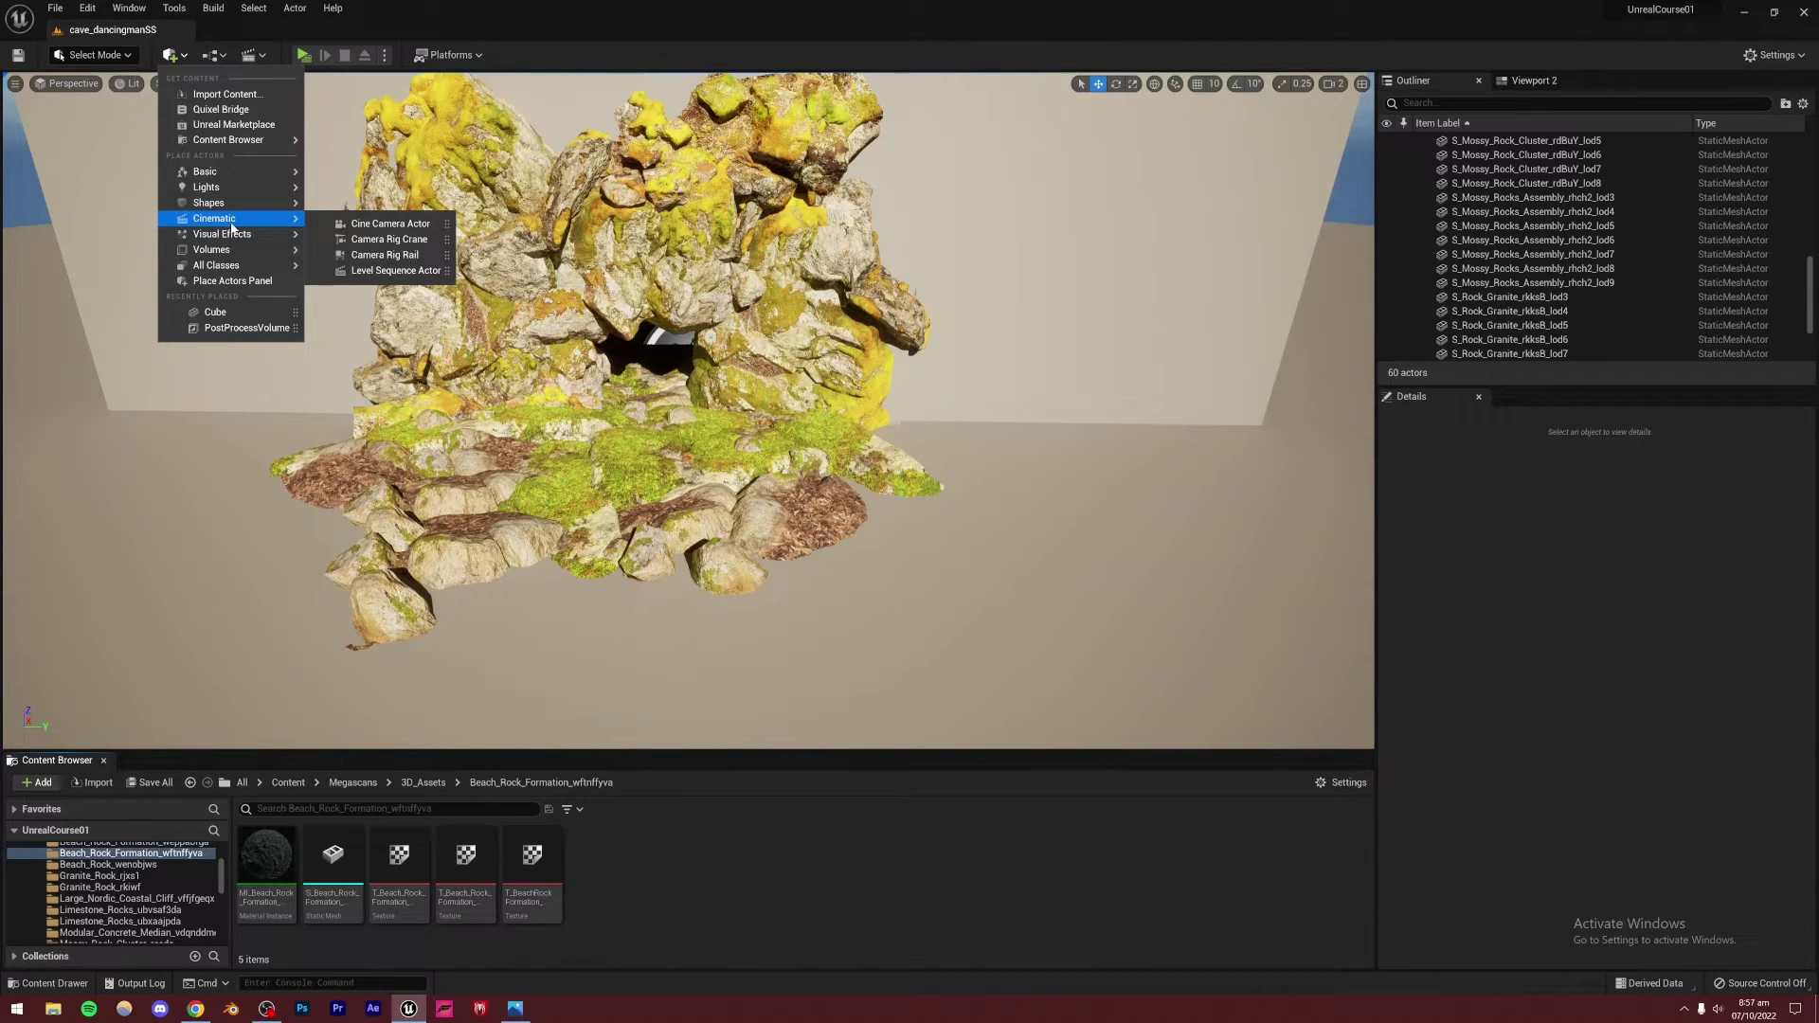
left_click(389, 223)
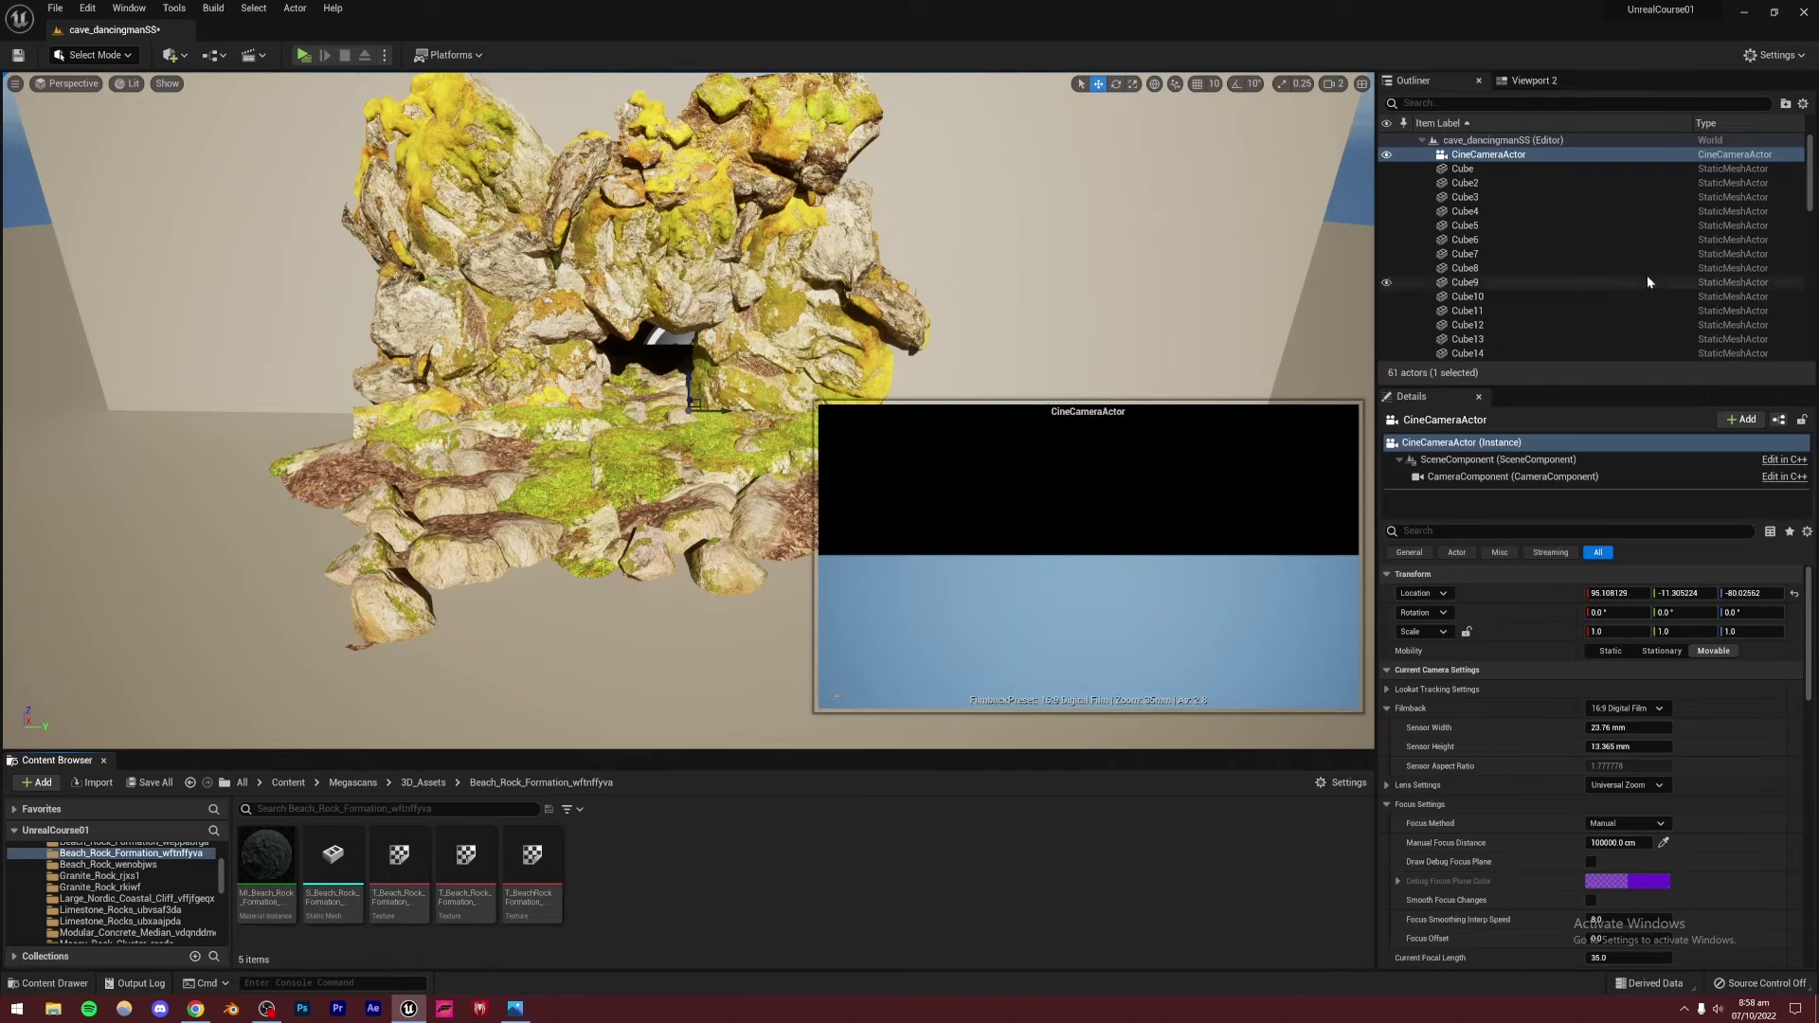
Pilot the new cine camera and position it facing the cave opening
right_click(1483, 154)
left_click(1543, 275)
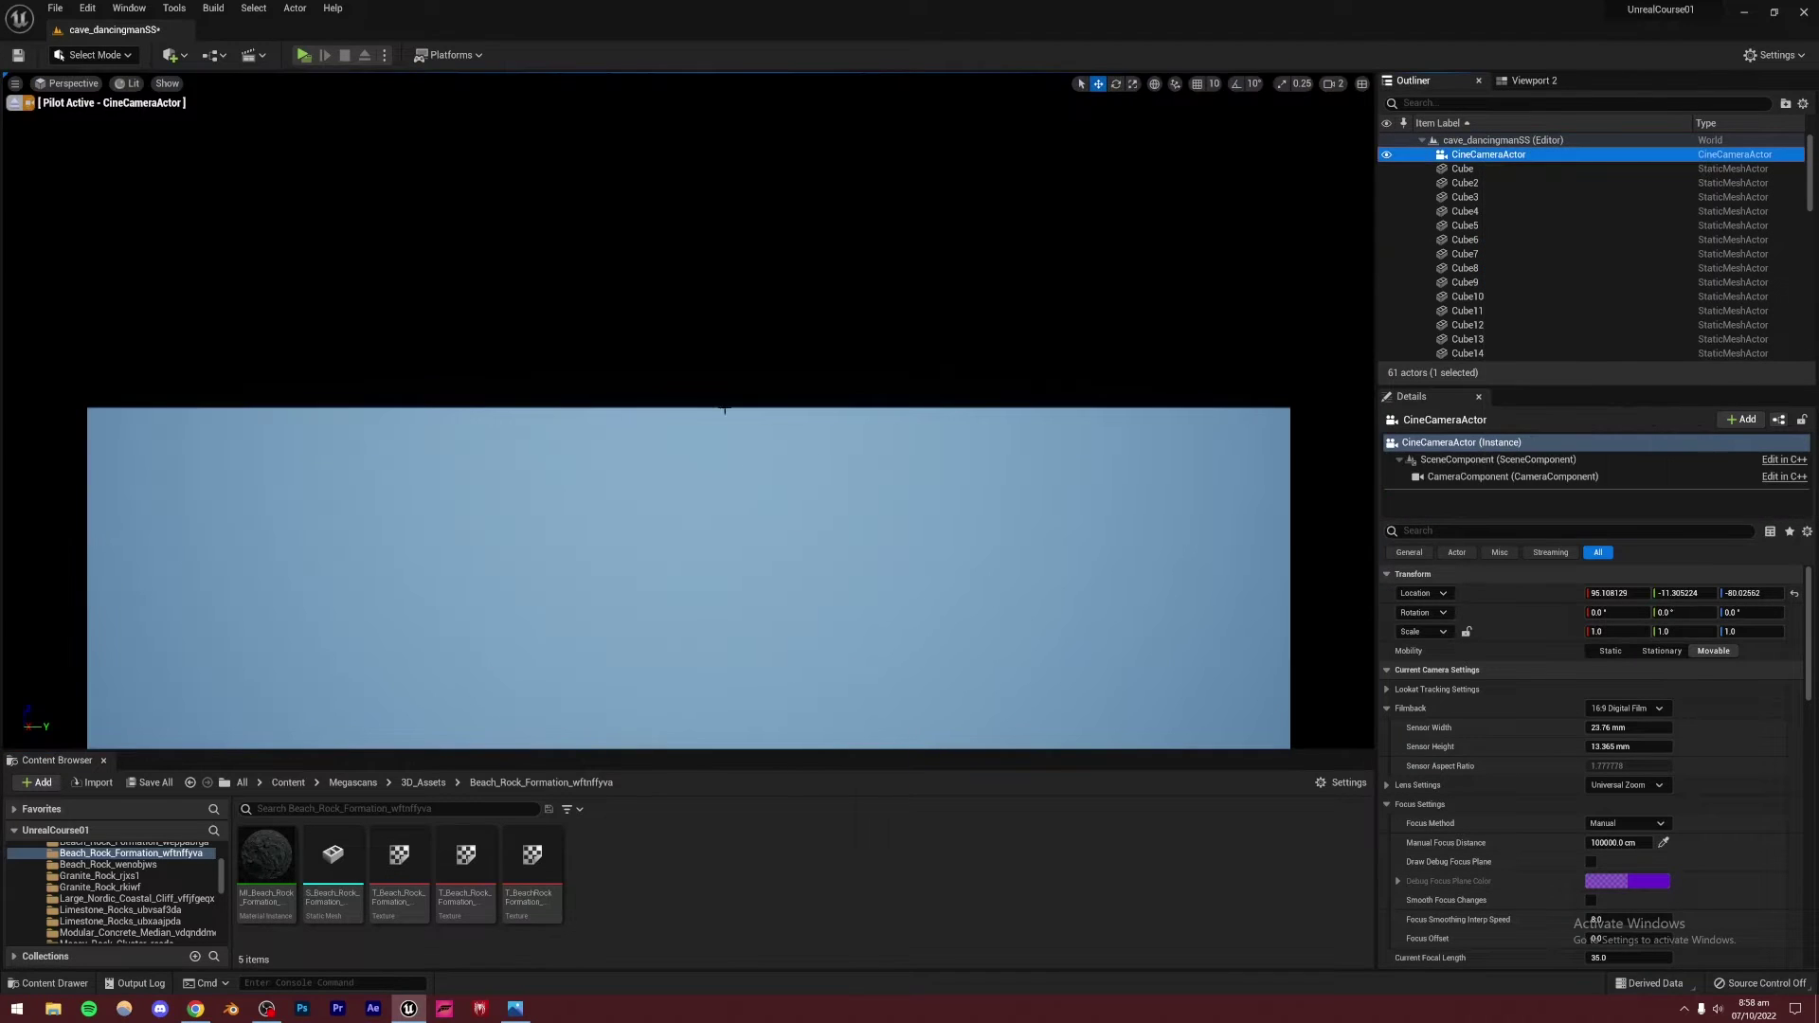
right_click_drag(688, 409, 621, 392)
Set the camera's sensor width and sensor height to 20 mm each
type("2")
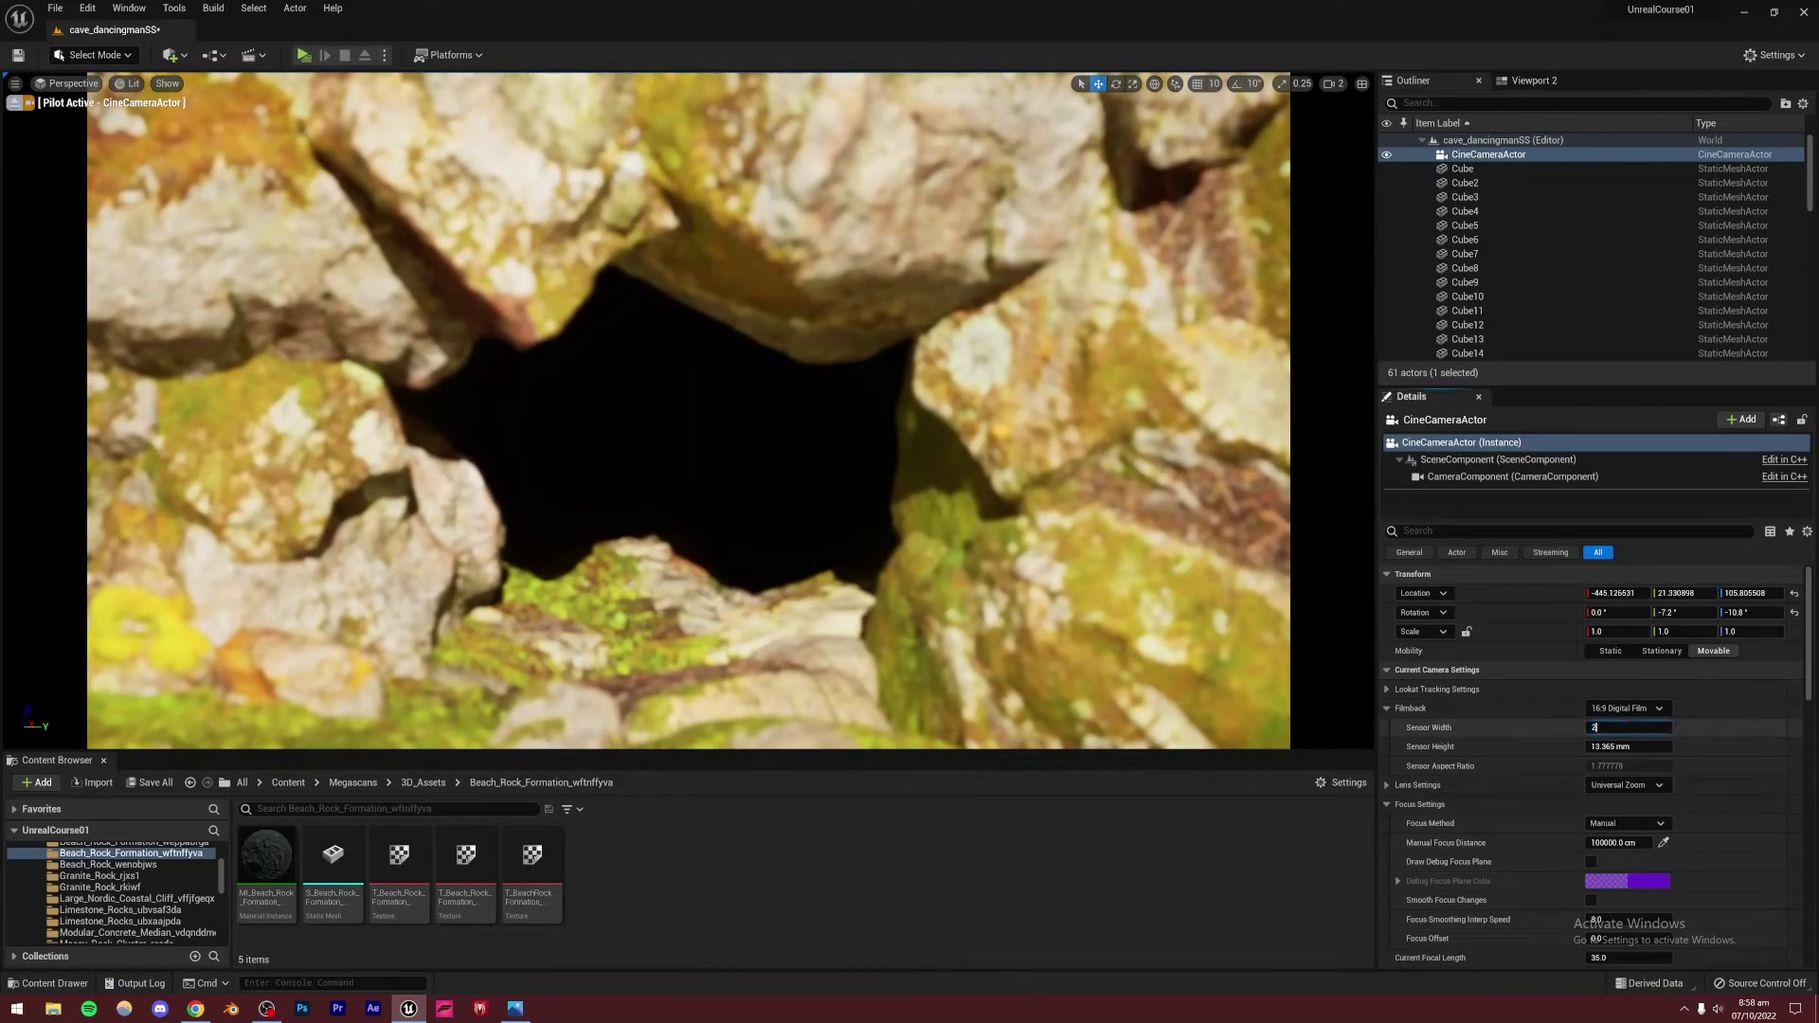
type("0")
key("Return")
left_click(1618, 746)
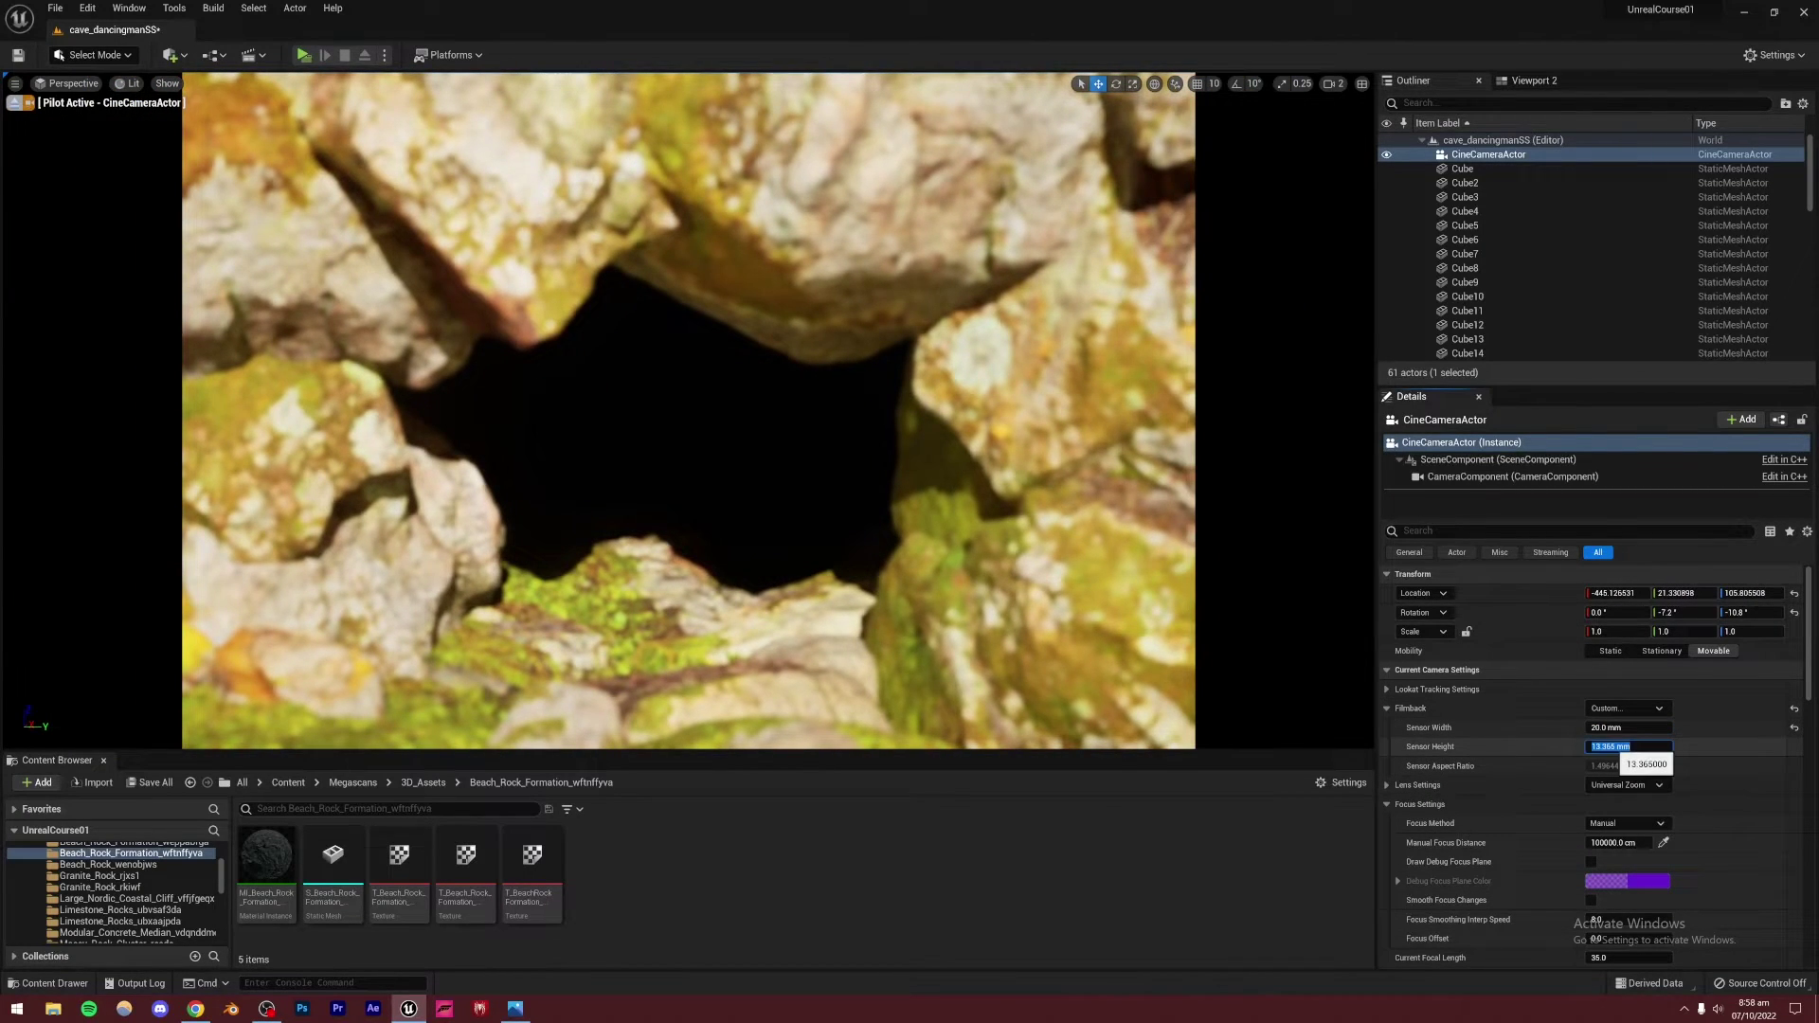
type("20")
key("Return")
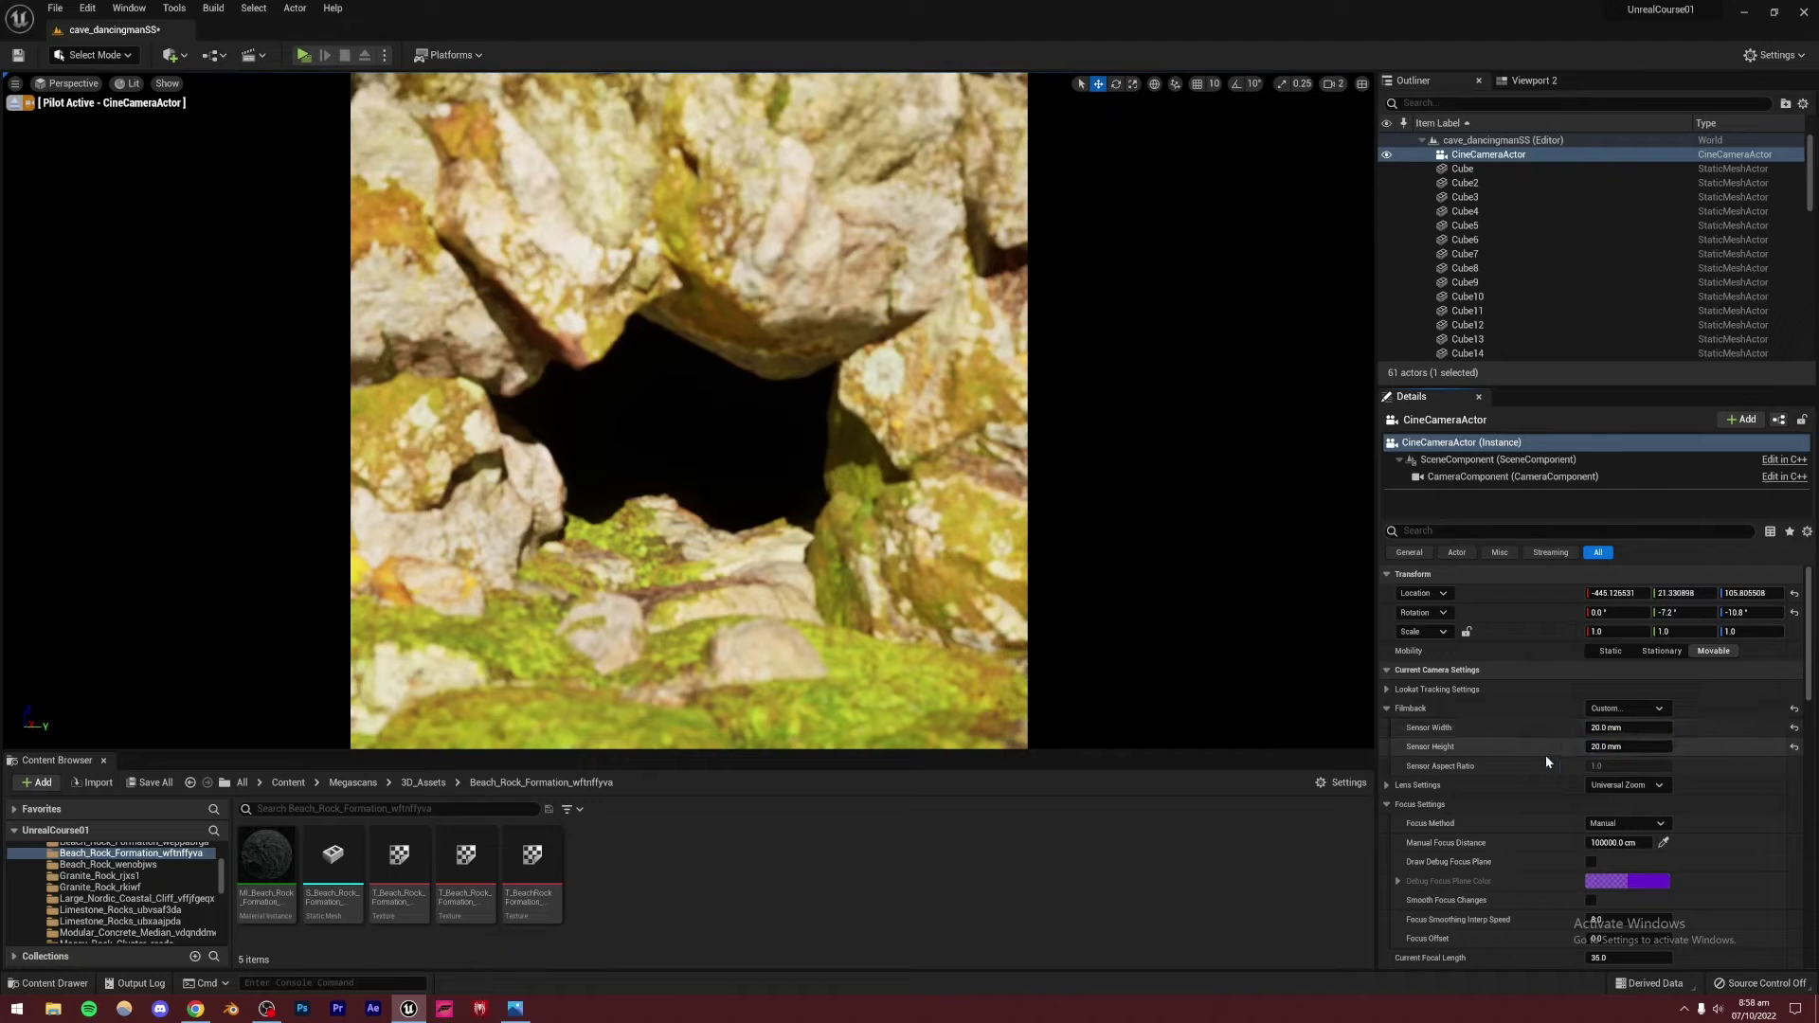
Set the camera's focus method to Disable
scroll(1510, 833, "down", 1)
left_click(1623, 777)
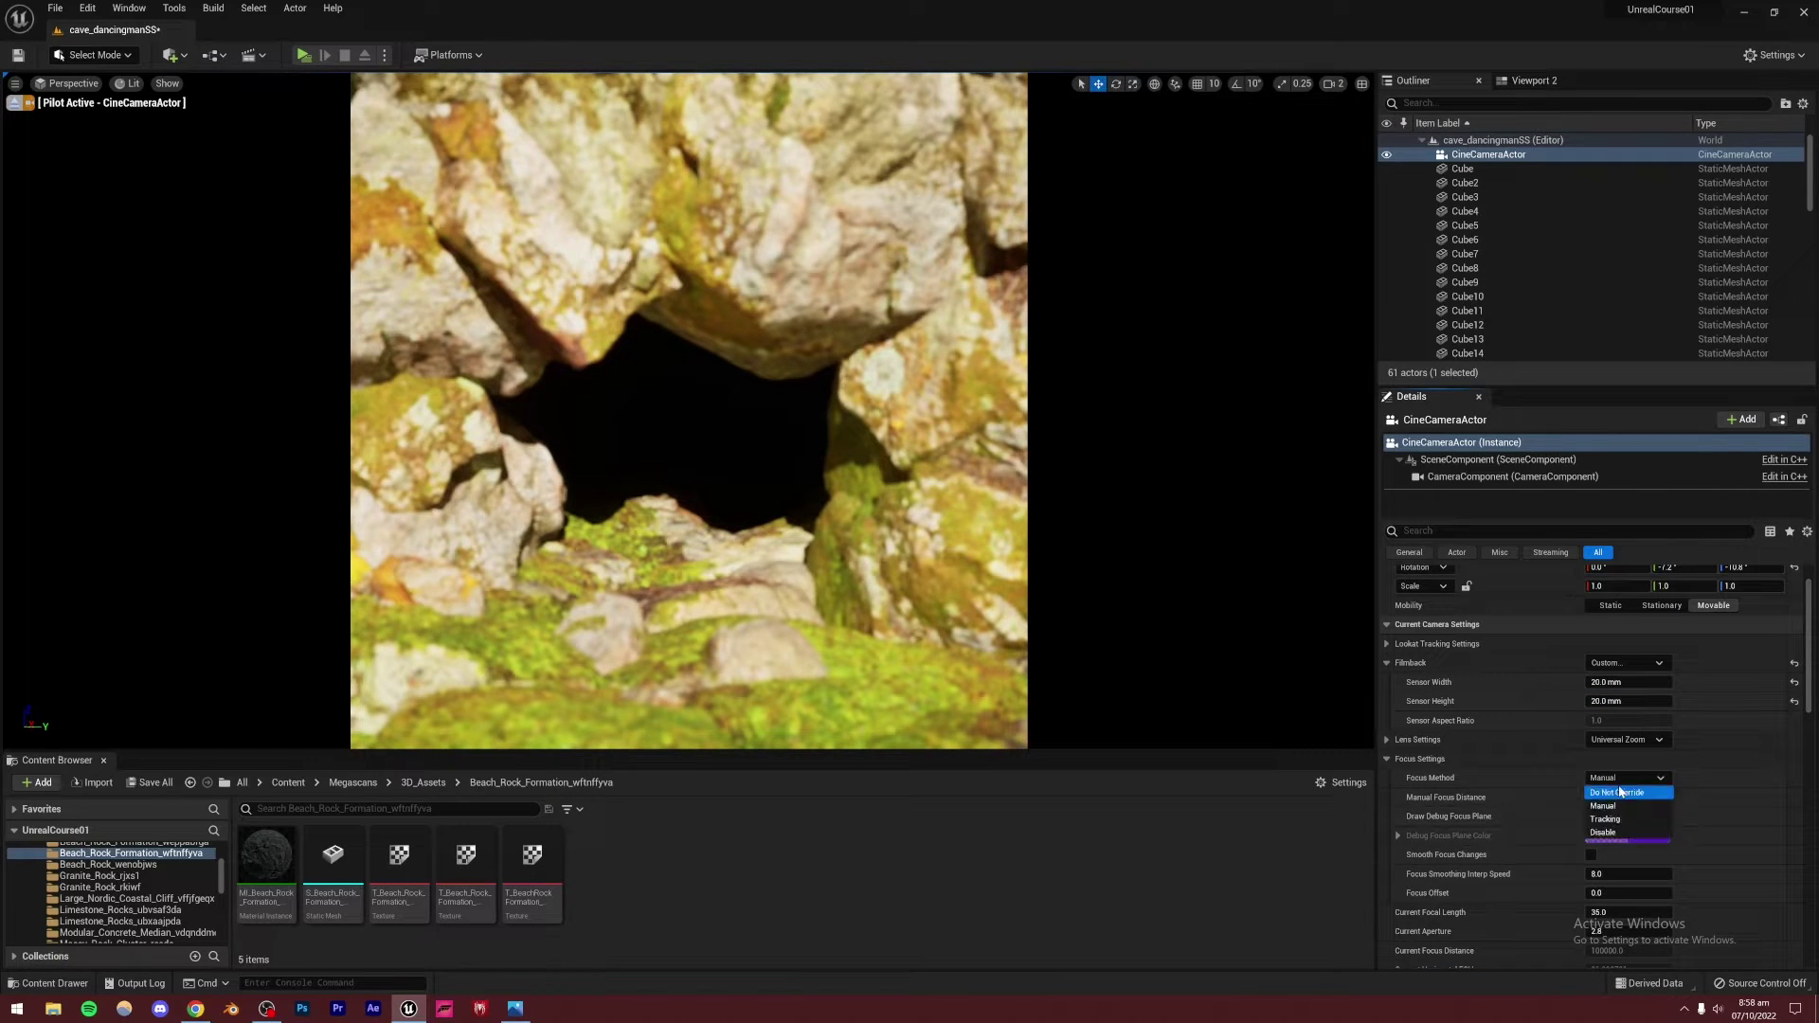
left_click(1614, 833)
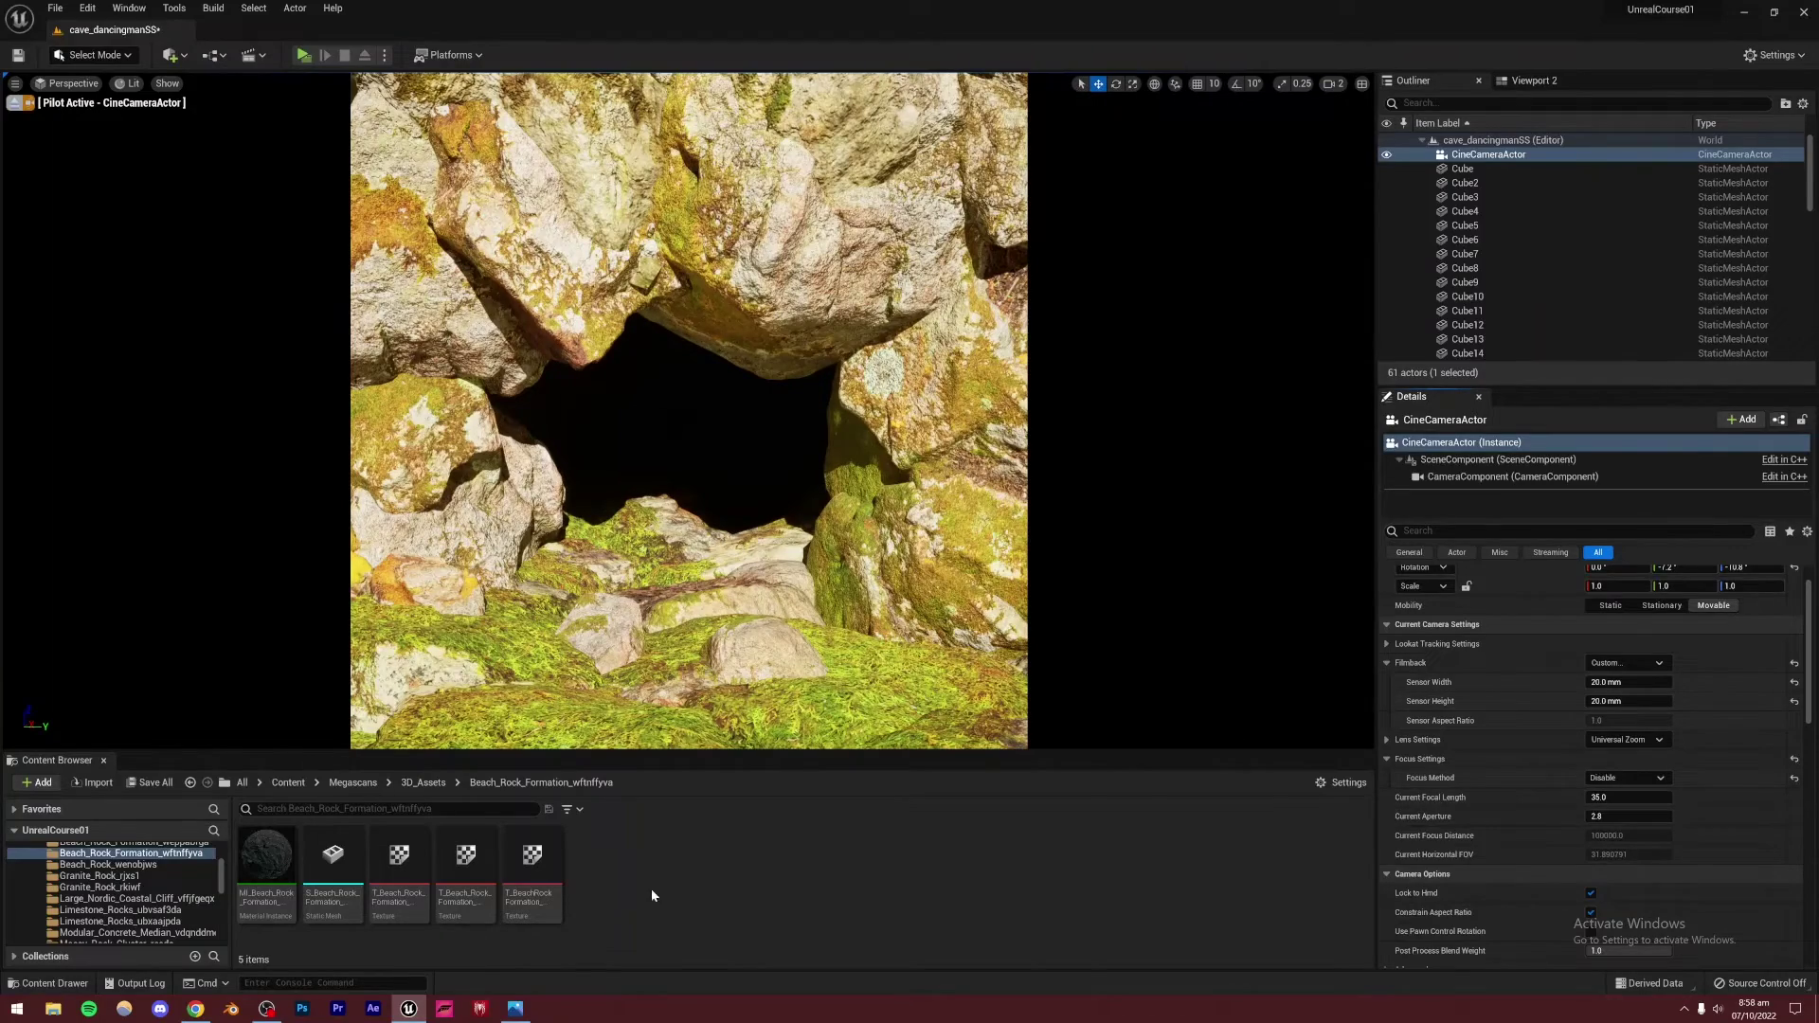
Check the reference image cave fantasy.PNG, adjust the camera's aim slightly, and set its focal length to 20
left_click(520, 1009)
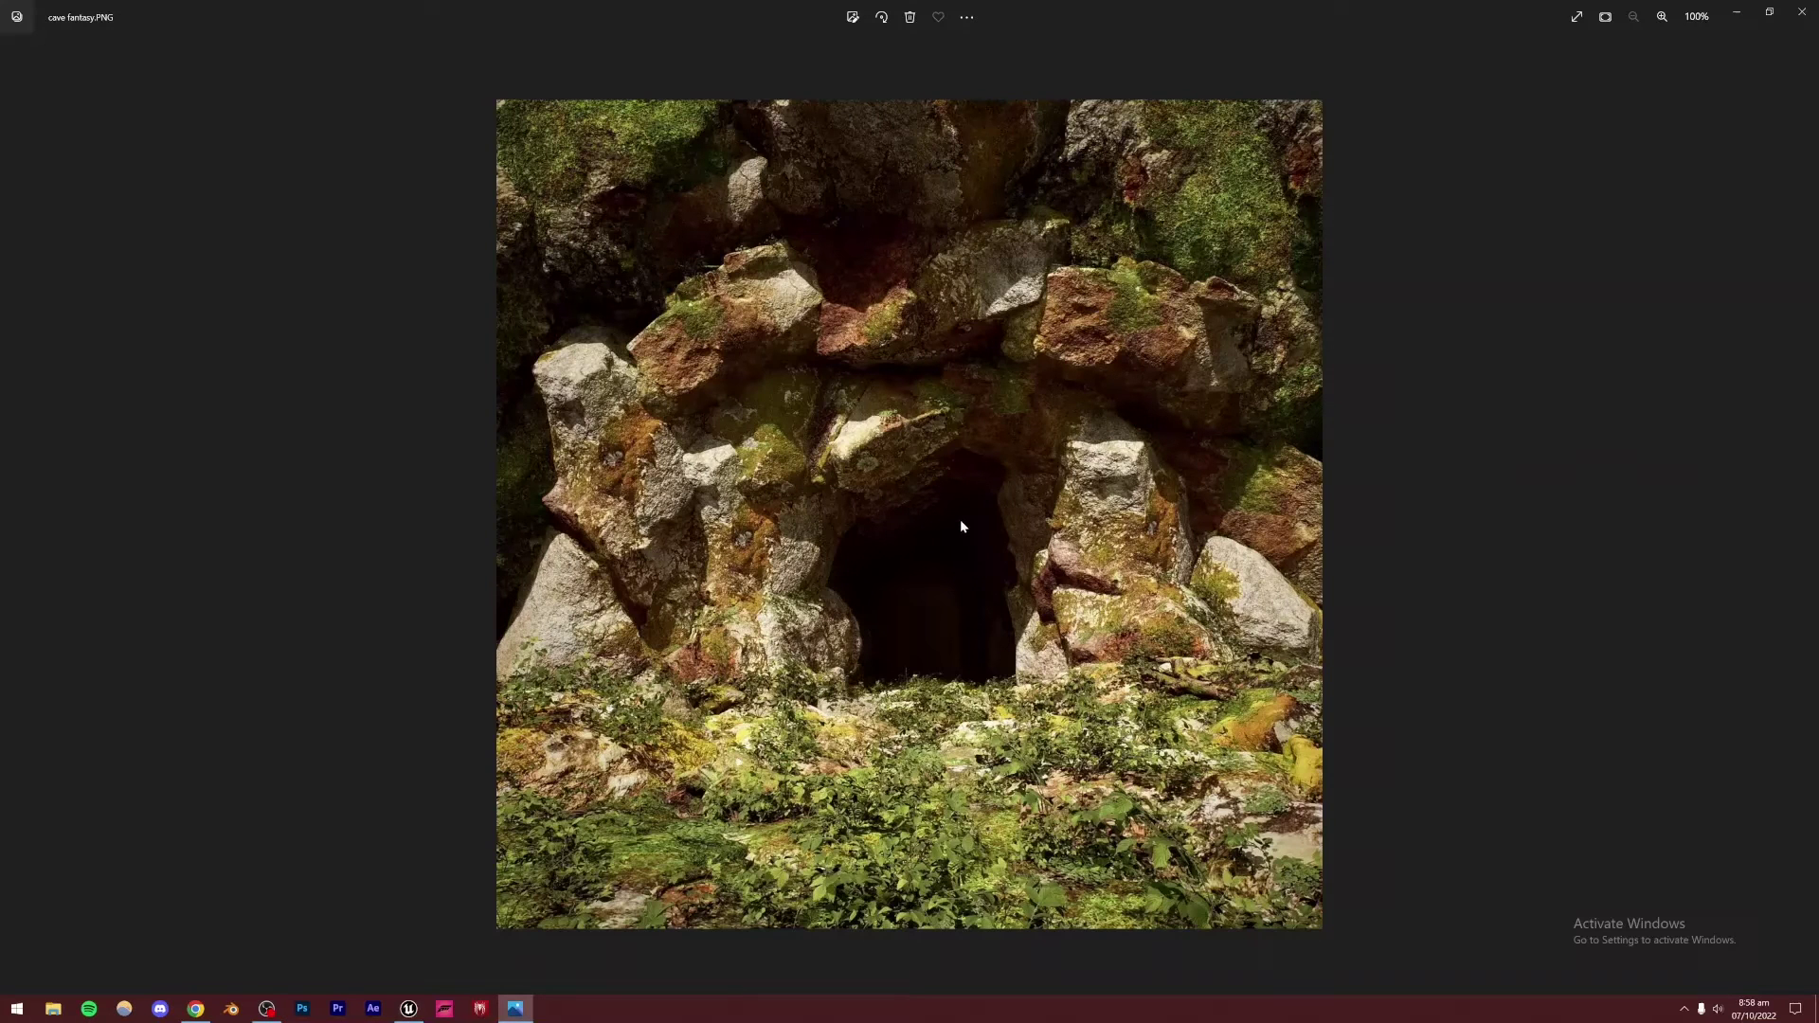
left_click(408, 1009)
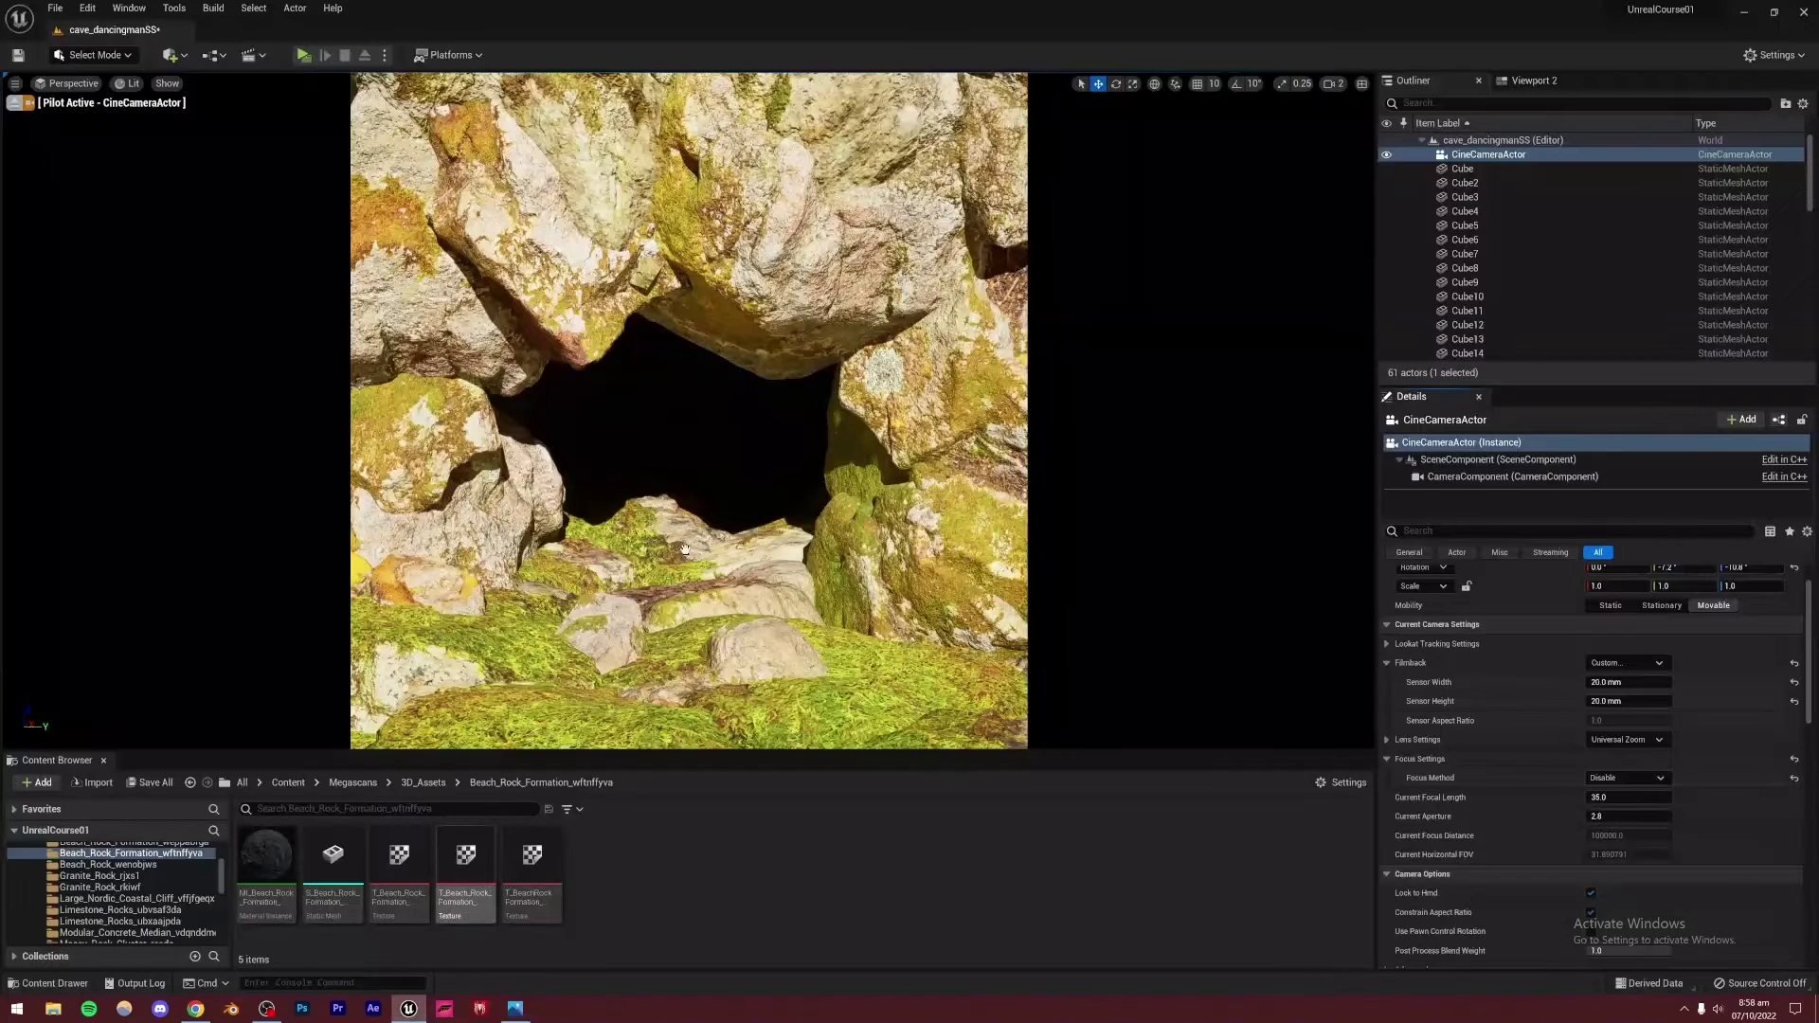
right_click_drag(689, 410, 677, 418)
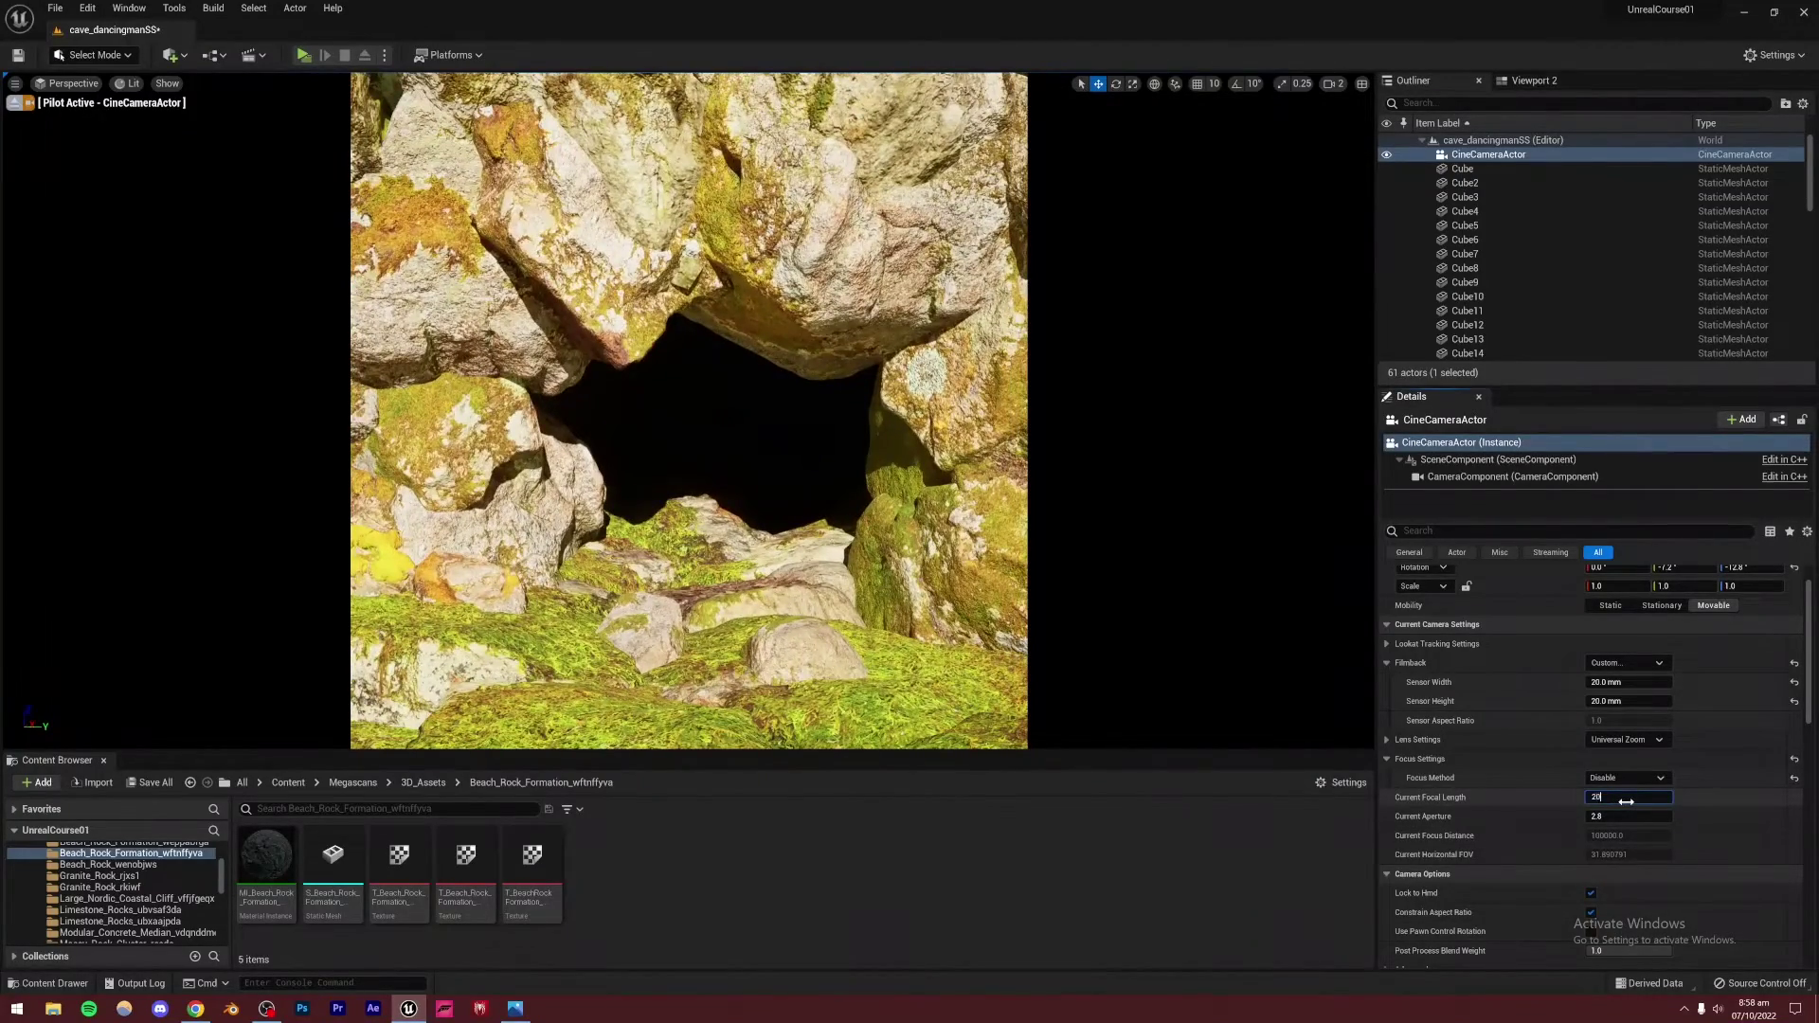
key("Return")
Reframe the piloted camera on the cave front and compare the composition with the reference image cave fantasy.PNG
right_click_drag(688, 410, 709, 370)
key("s")
key("w")
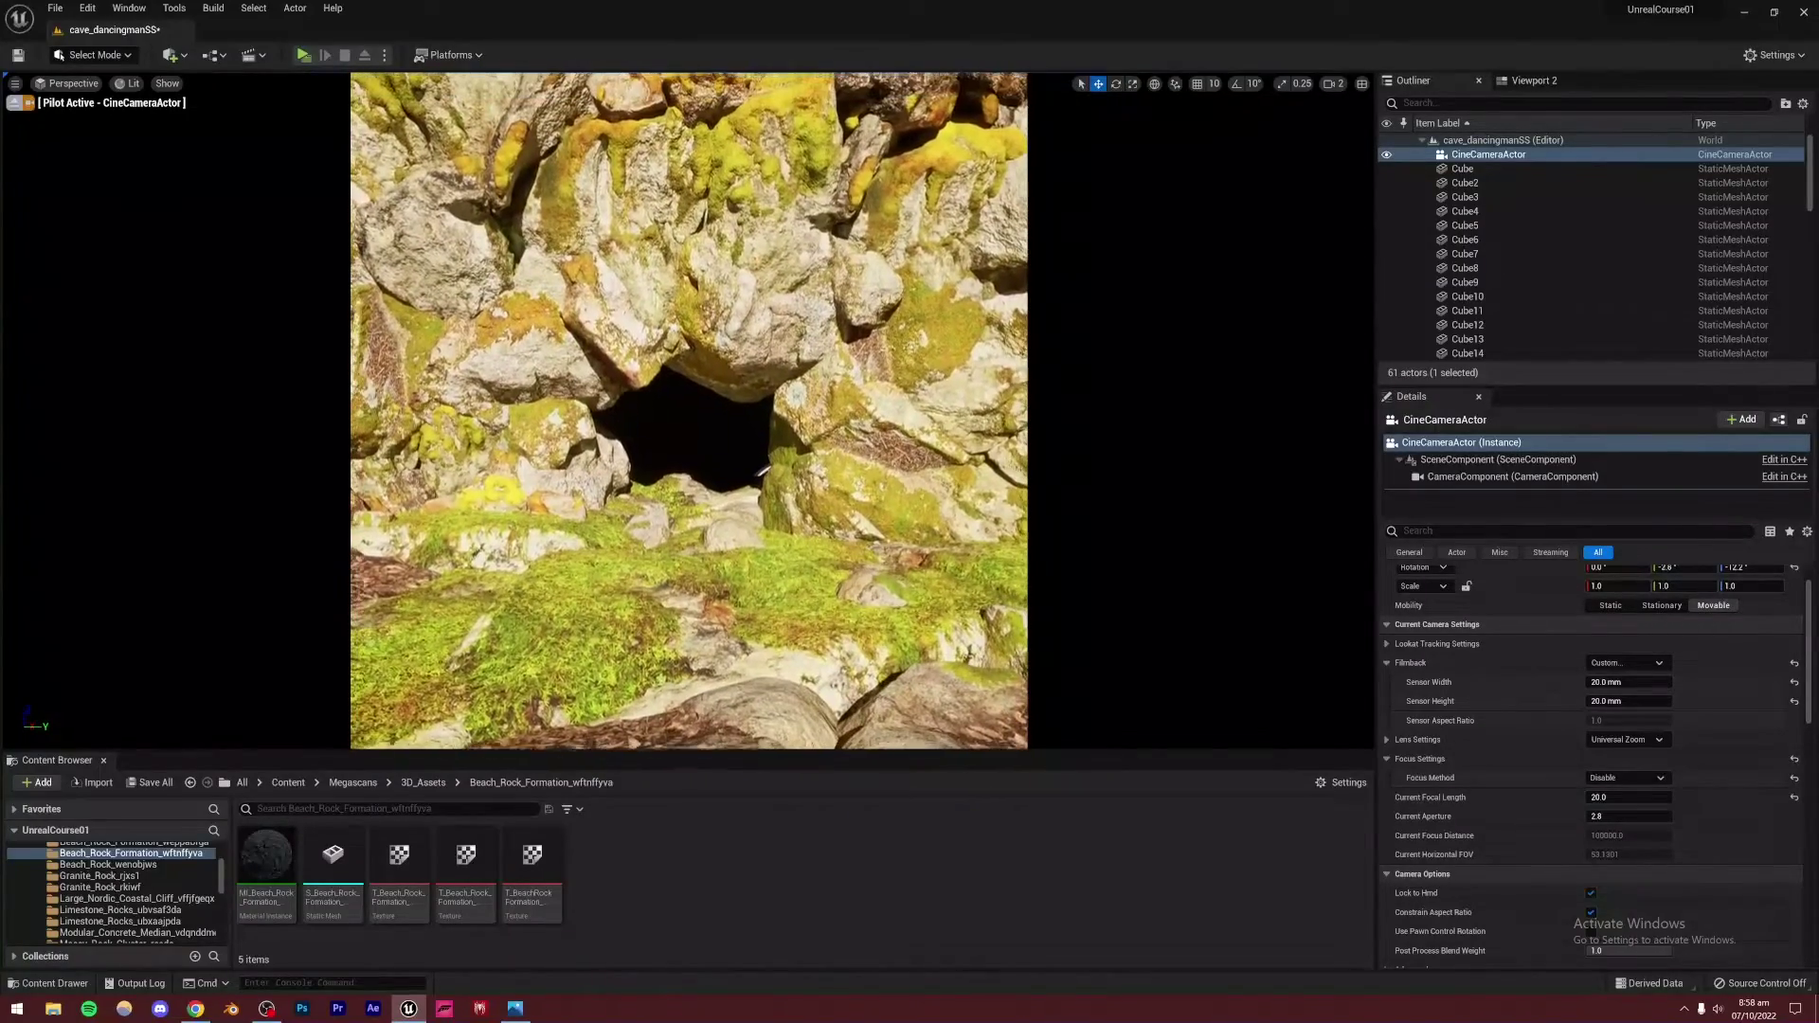
left_click(514, 1008)
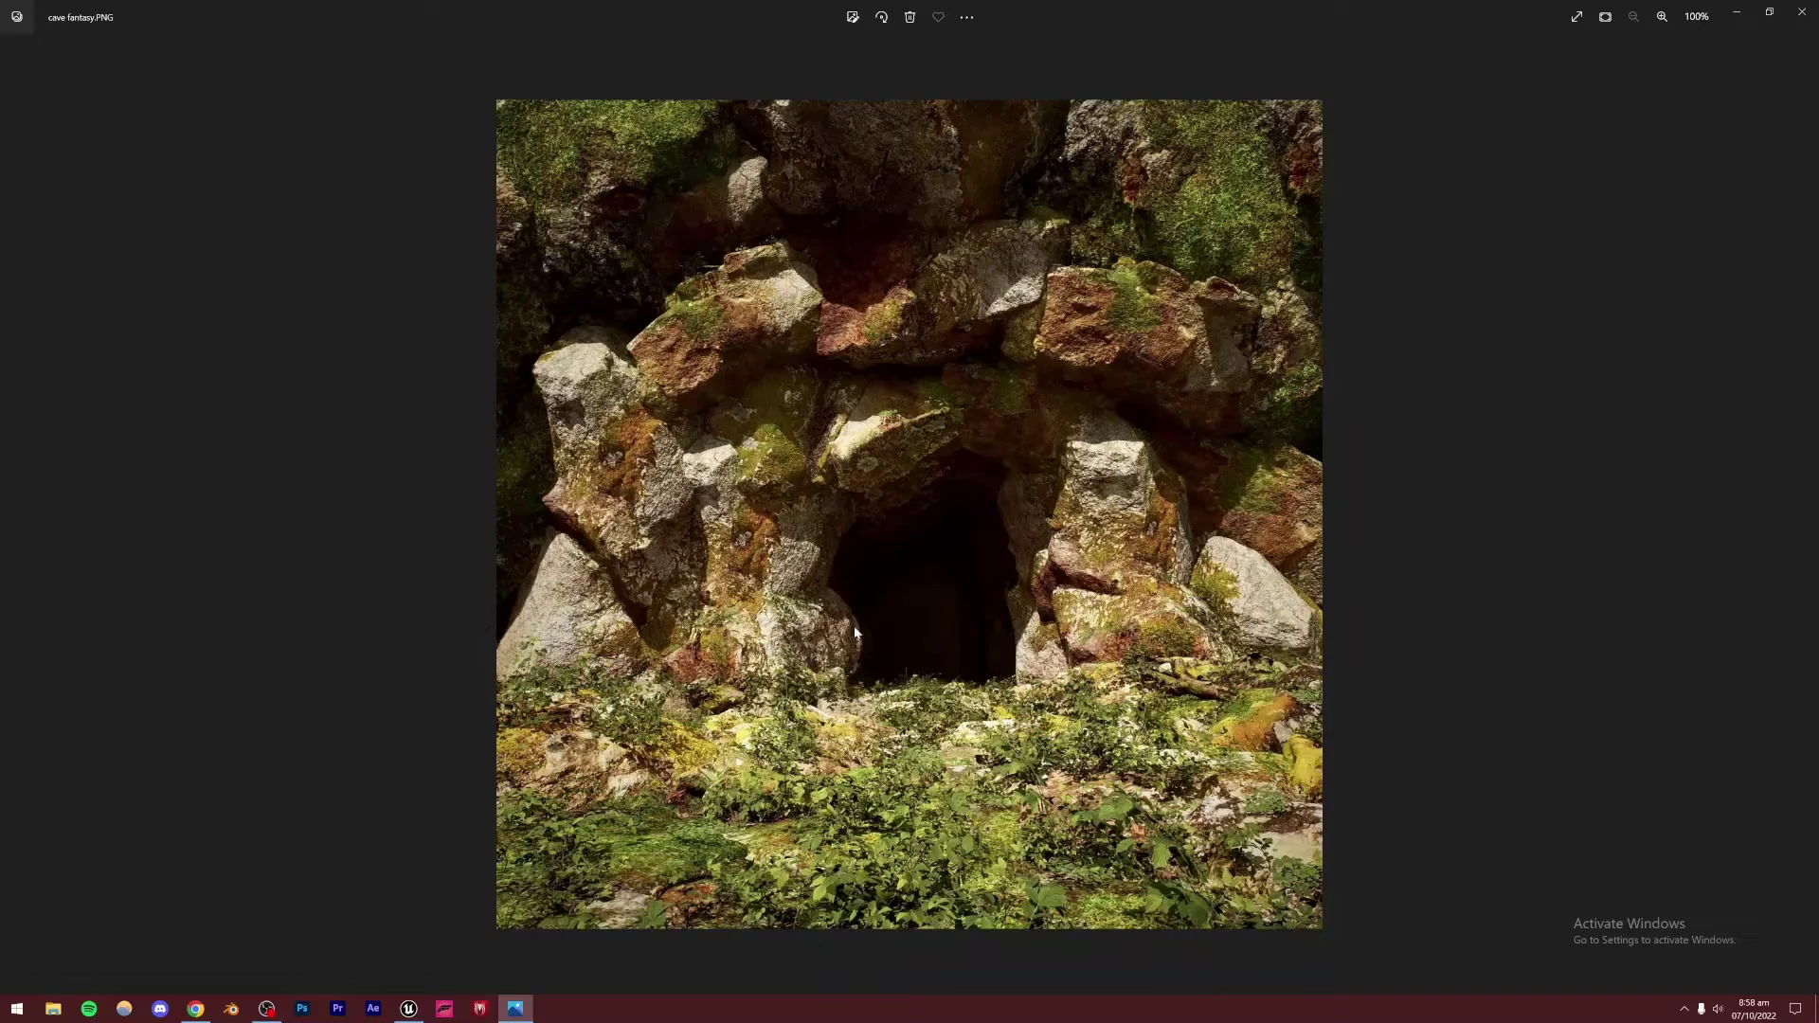
left_click(409, 1008)
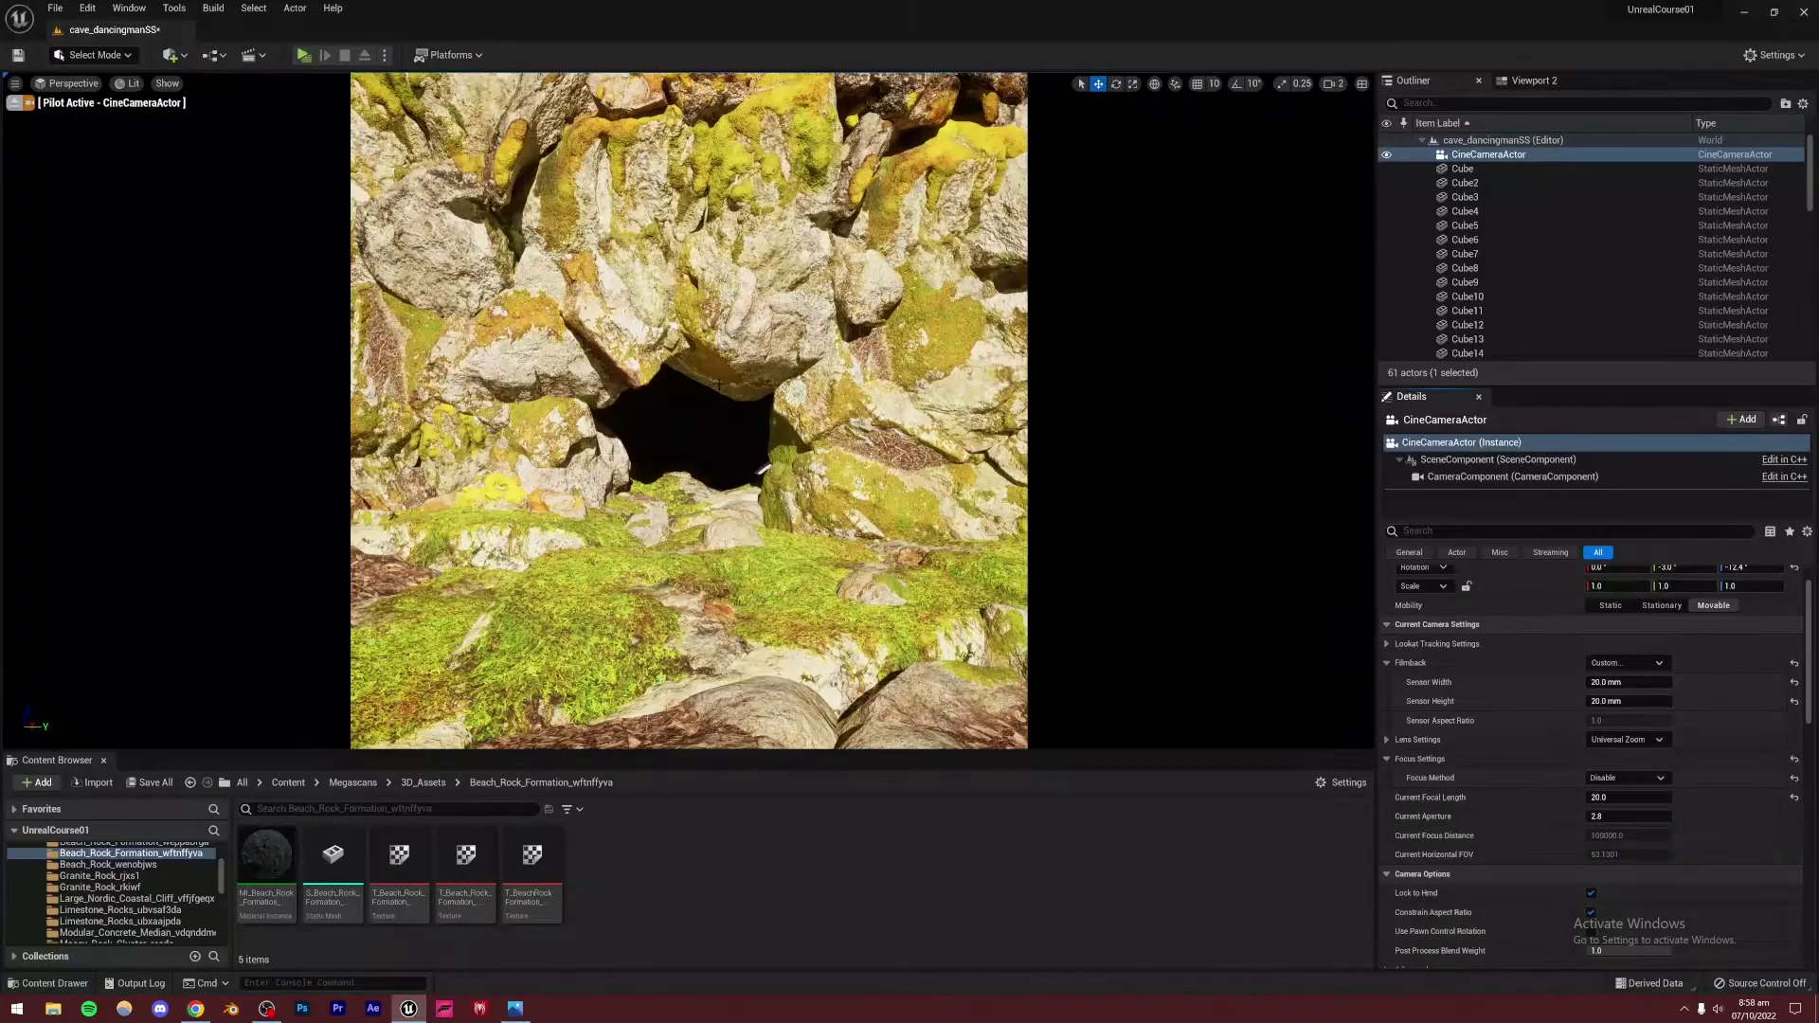
Raise the two granite rocks above the cave opening, along with the adjacent mossy rock cluster, to heighten the entrance
left_click(845, 538)
left_click(747, 323, "ctrl")
left_click_drag(780, 182, 785, 132)
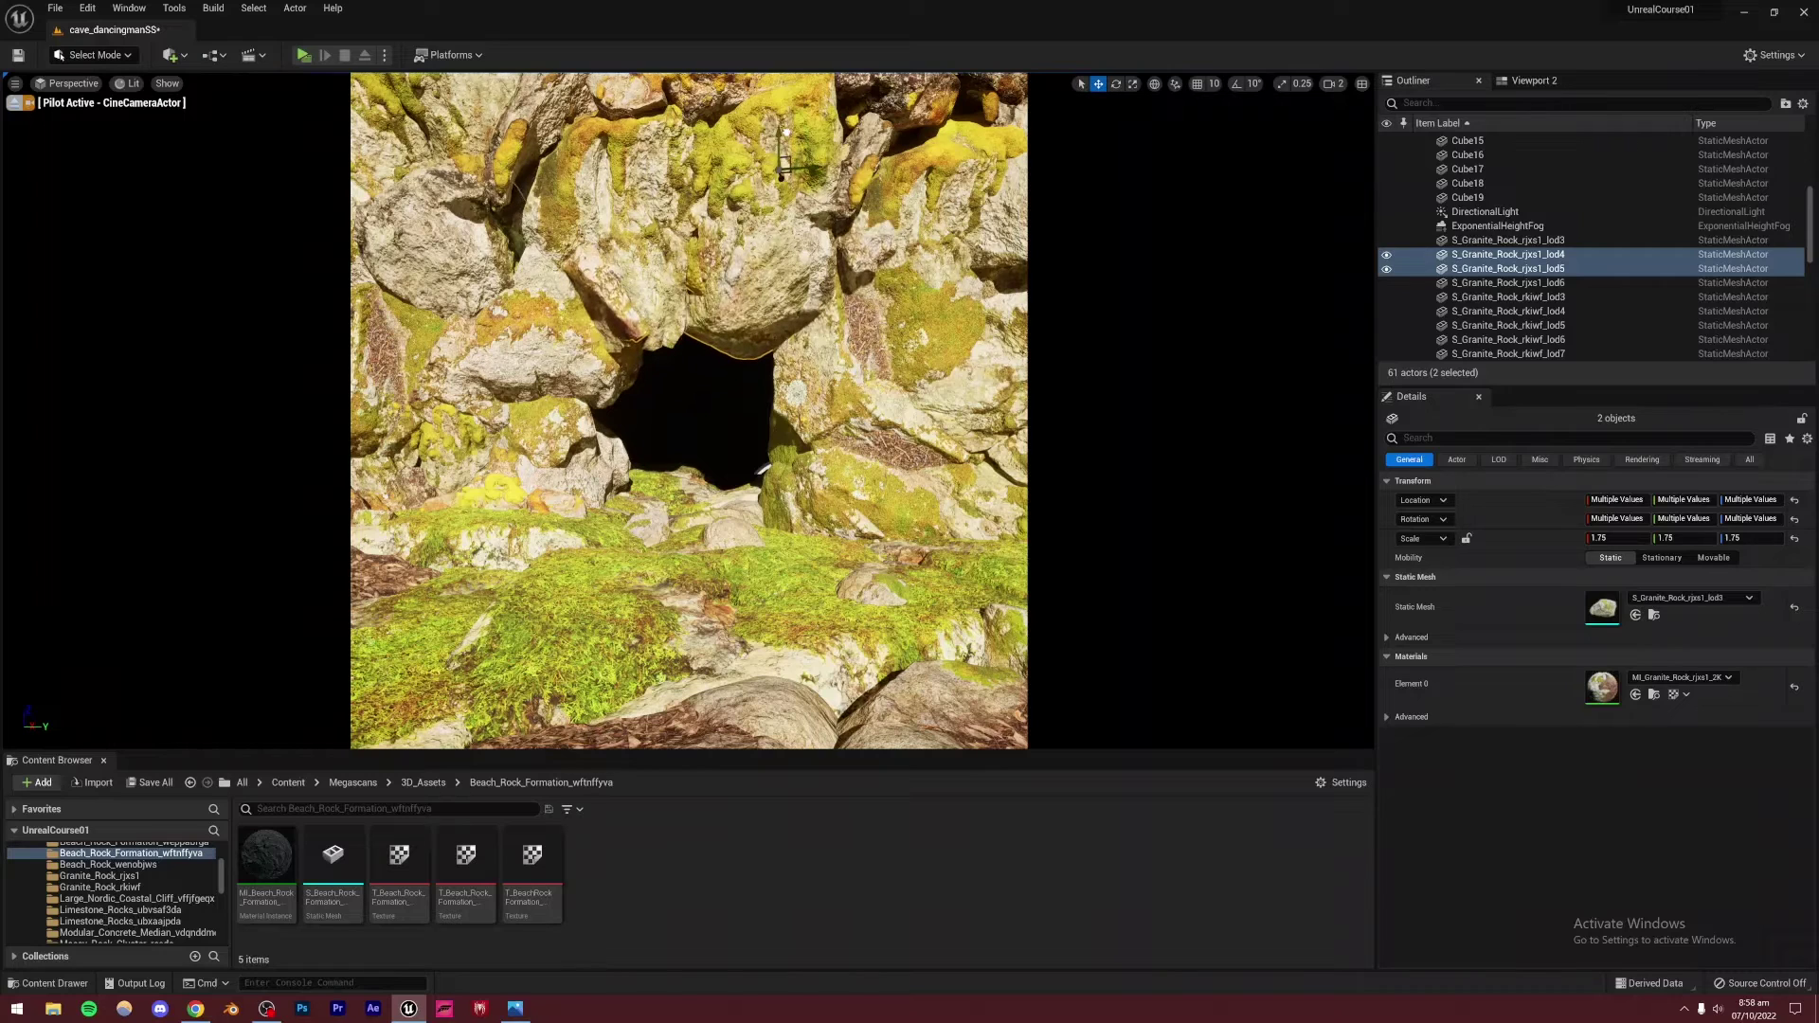
left_click(628, 237)
left_click_drag(627, 194, 624, 135)
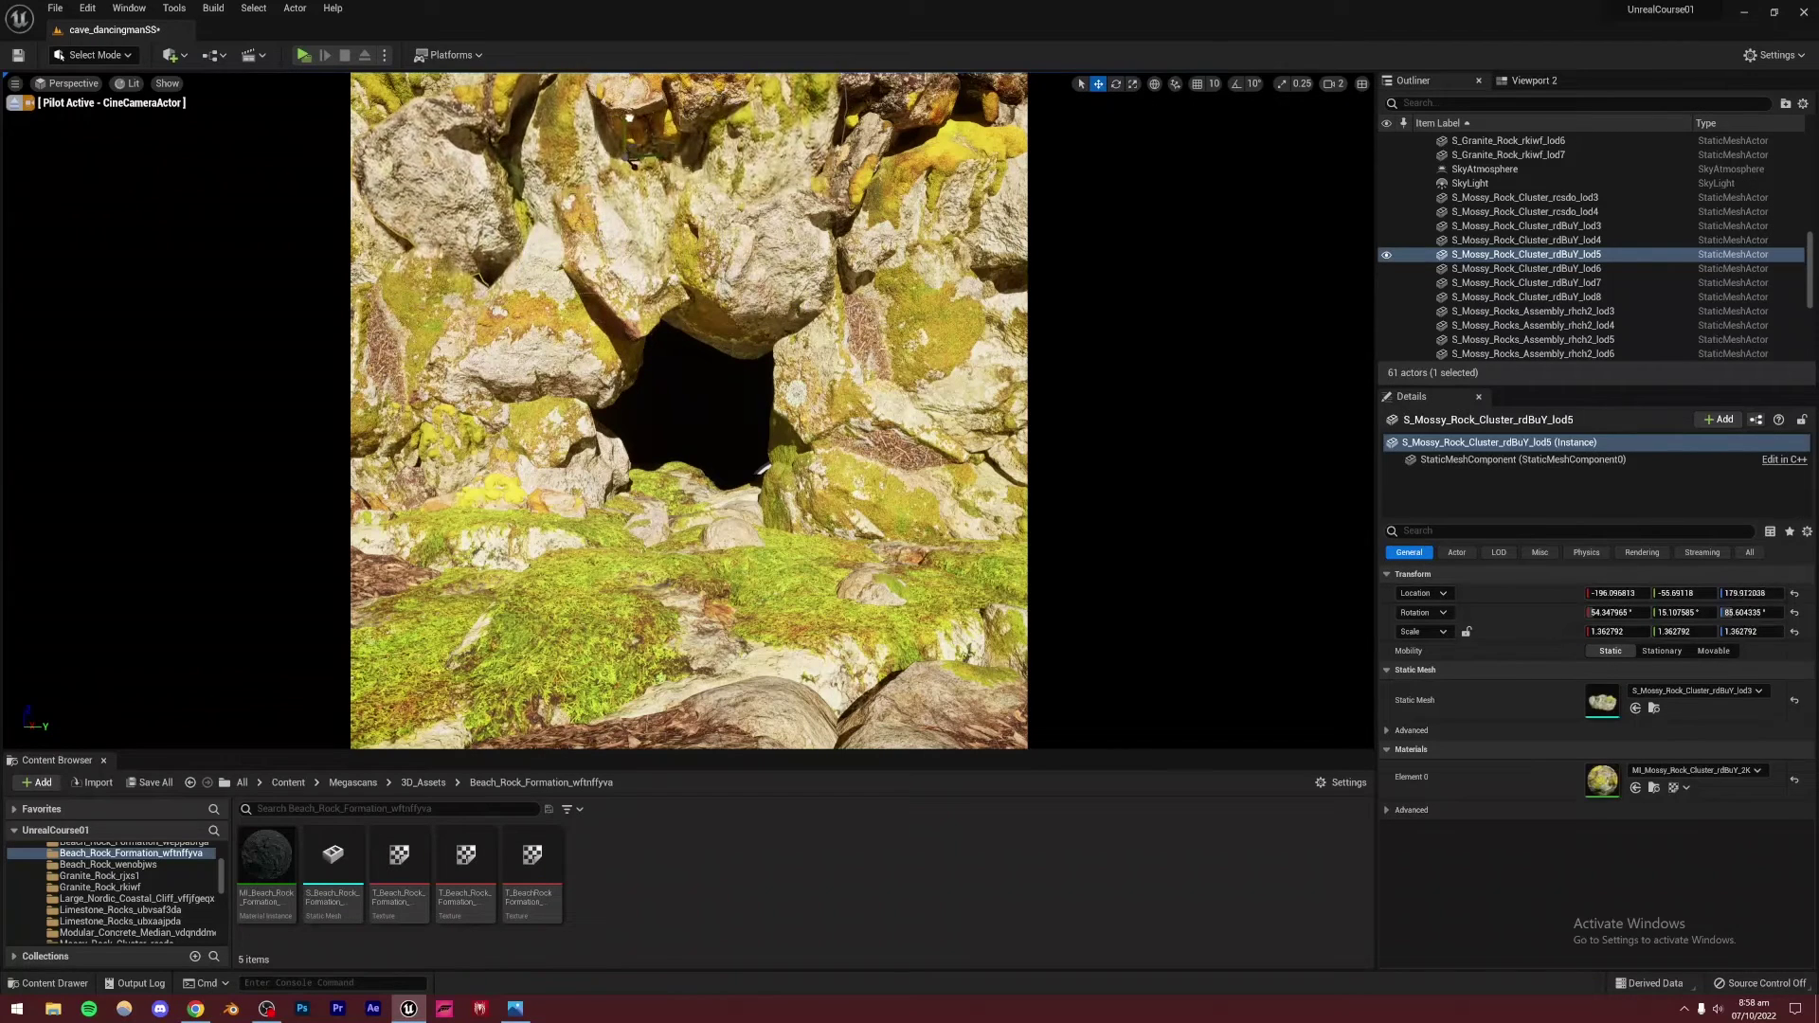
Move the rocks beside the cave opening outward to widen it, and lower the granite slab at the threshold
left_click(511, 284)
left_click_drag(541, 325, 511, 296)
left_click(627, 397)
left_click(662, 486)
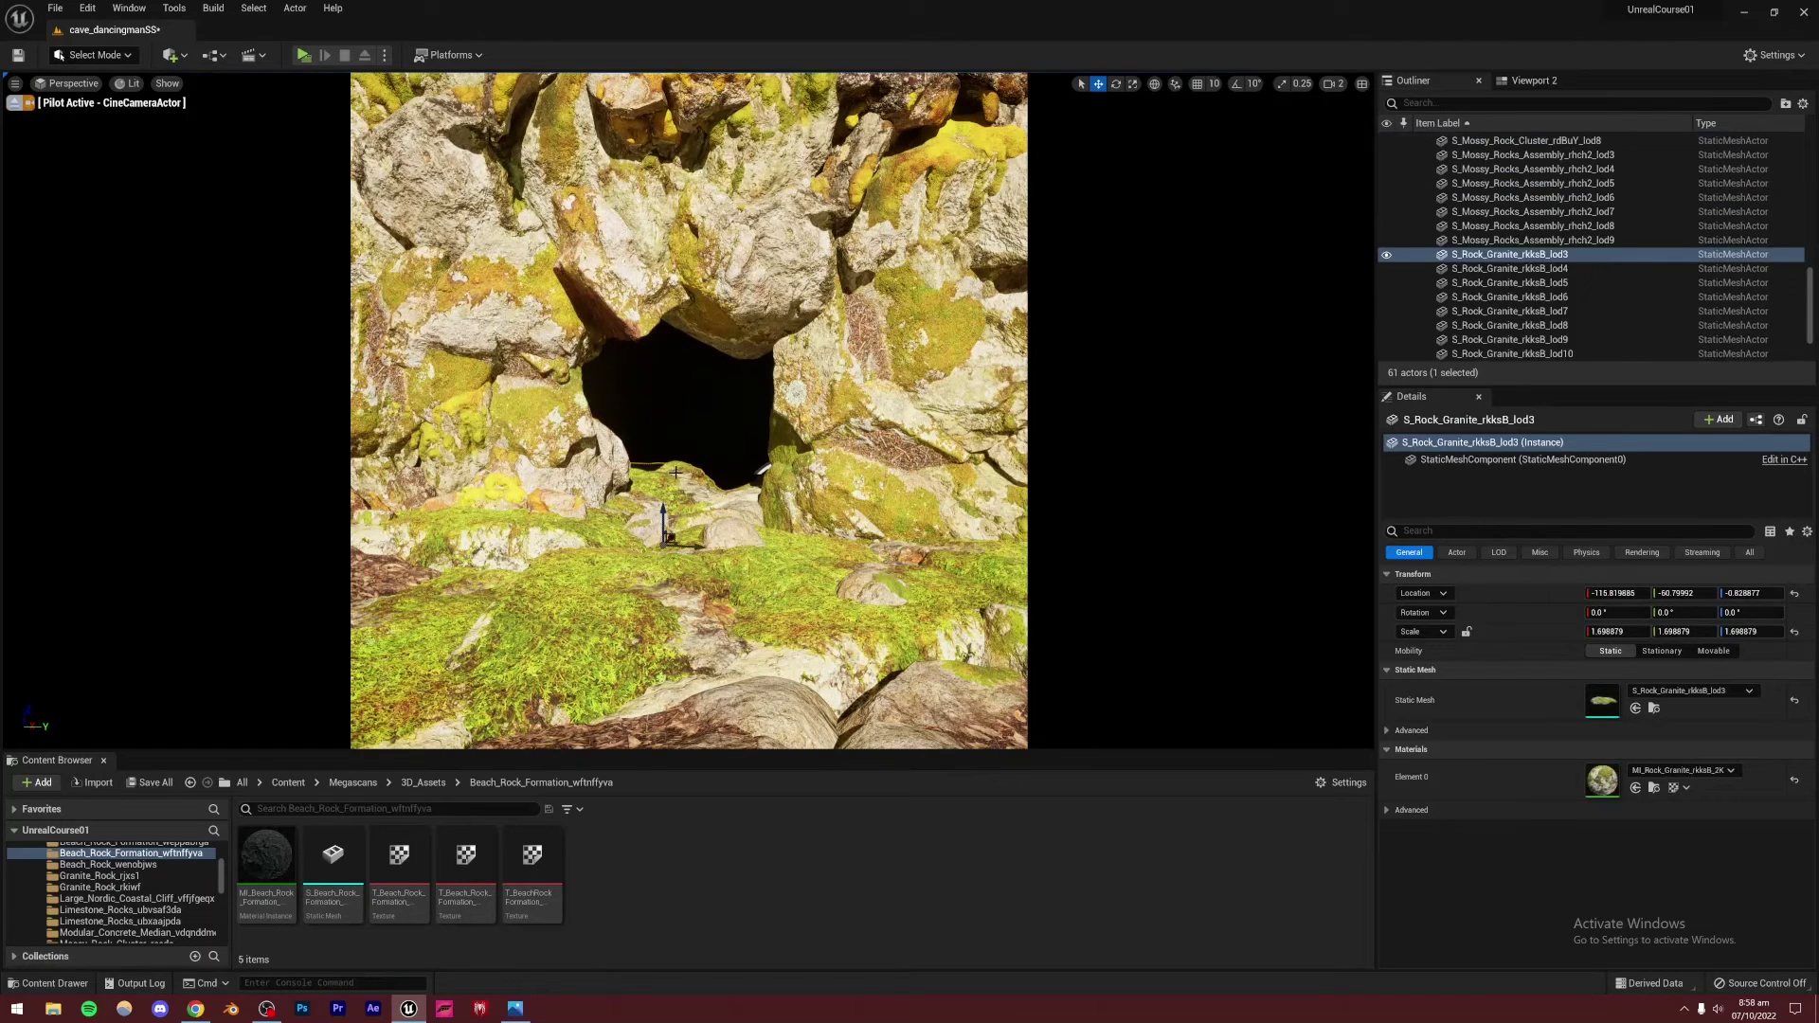
left_click_drag(662, 512, 663, 526)
Reframe the piloted camera on the cave entrance, clear the selection, and save the level
left_click(674, 443)
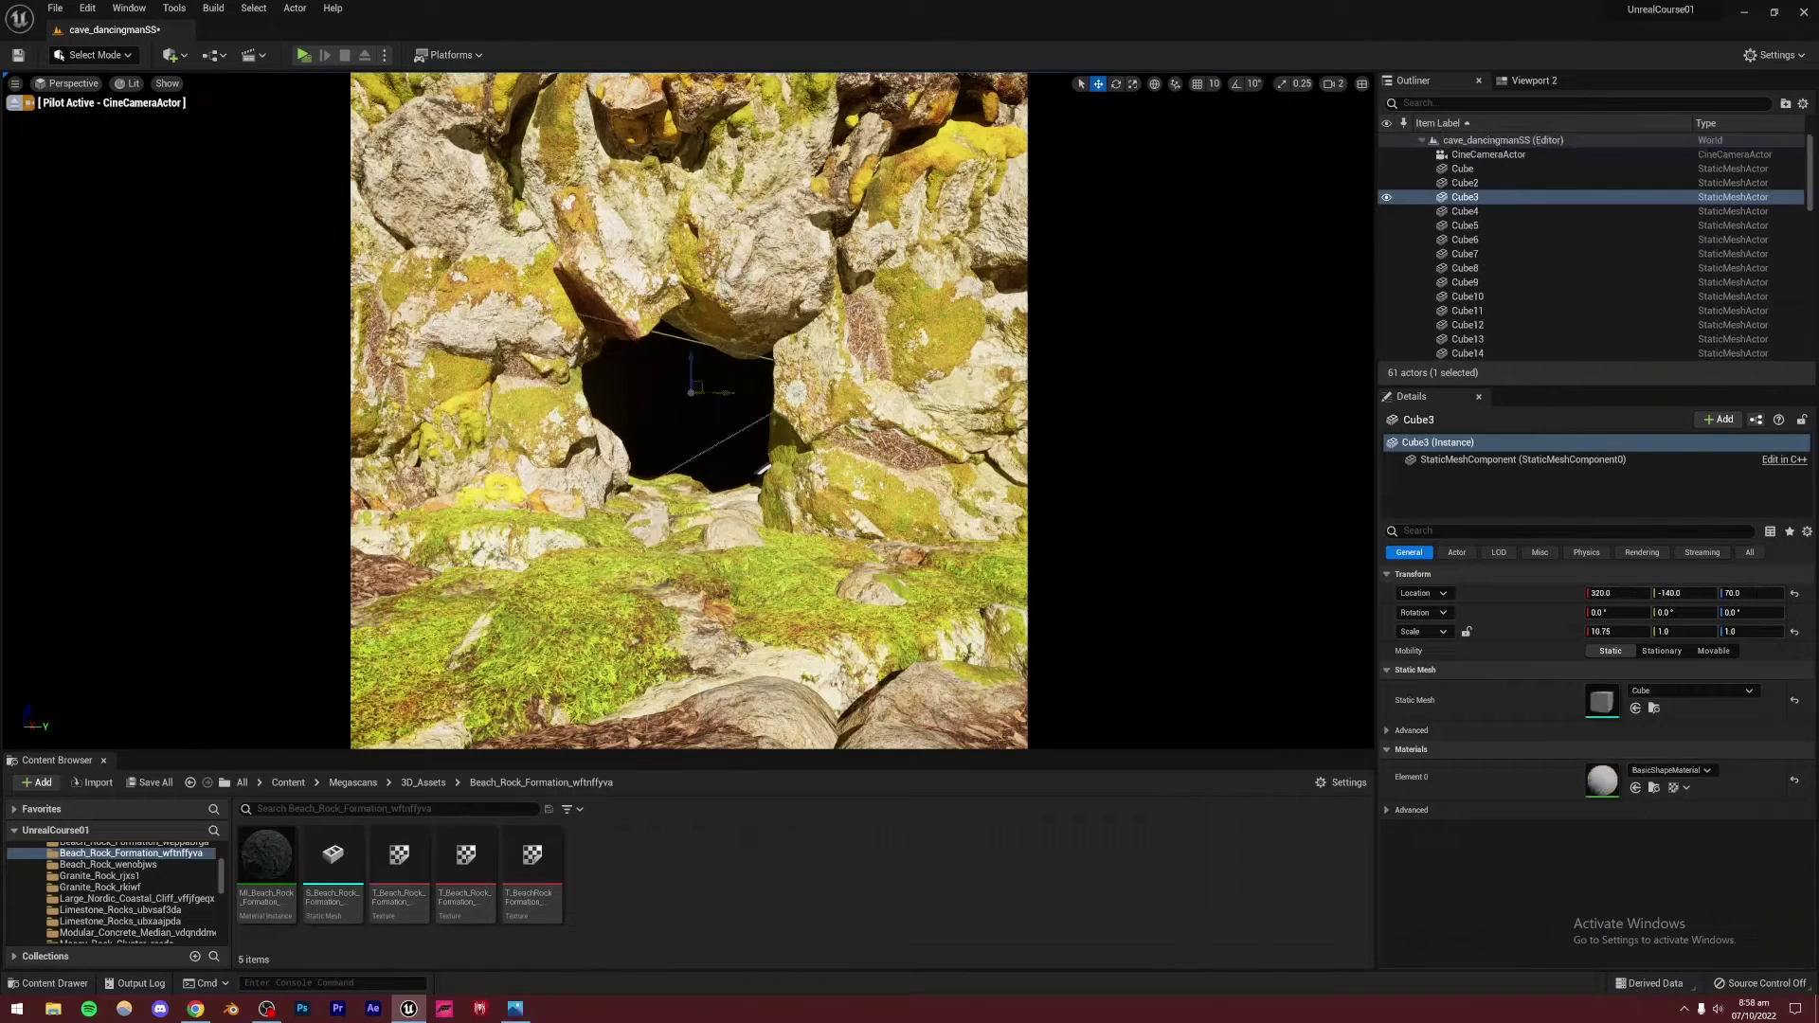
right_click_drag(674, 444, 783, 475)
left_click(747, 423)
key("ctrl+s")
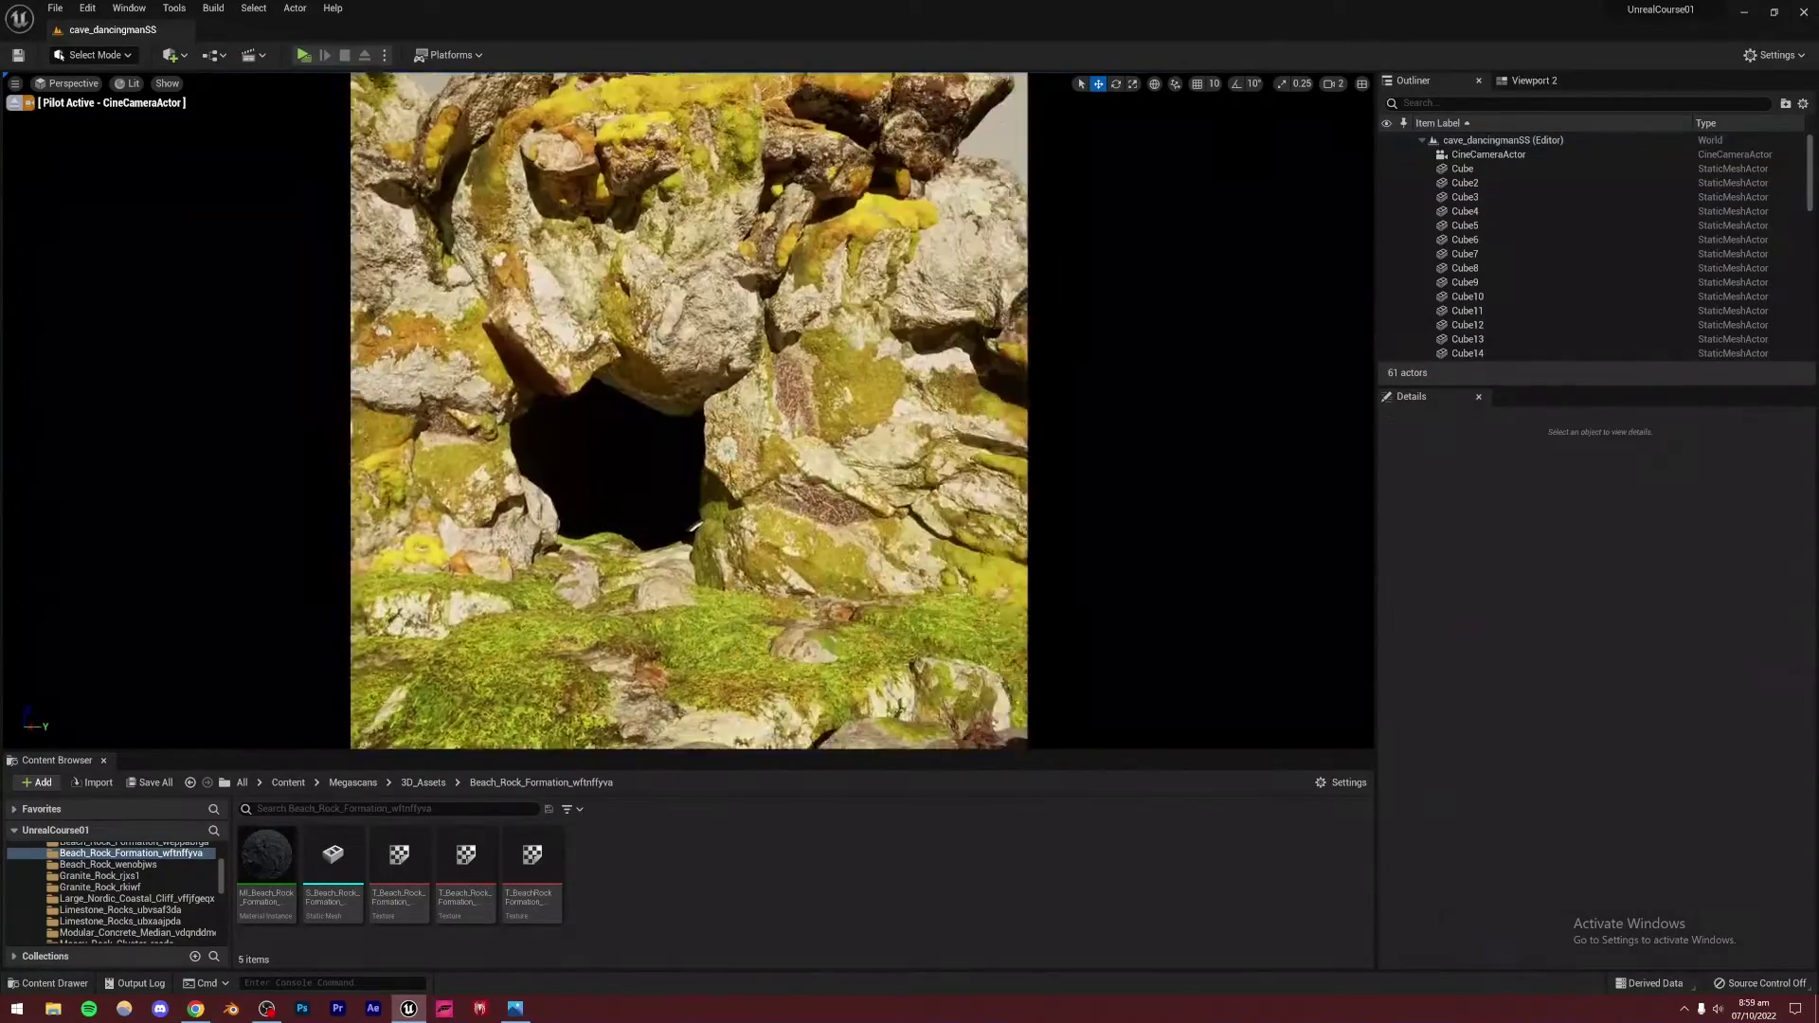
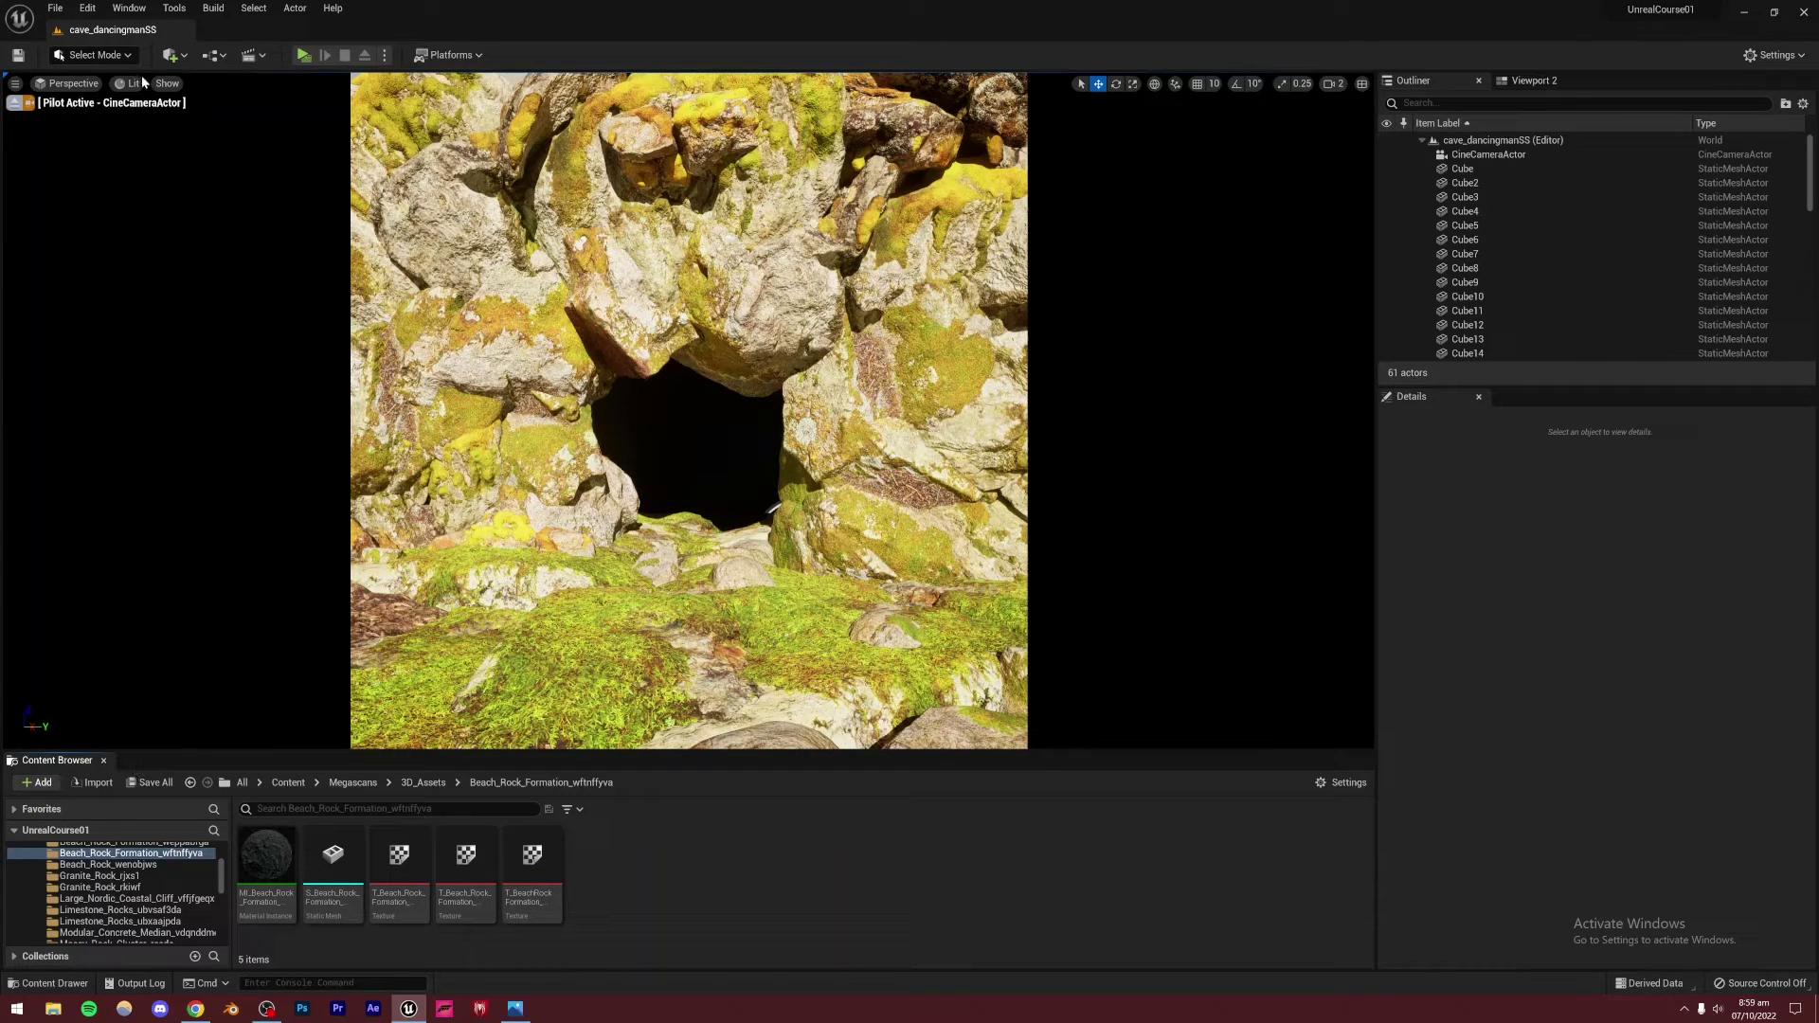
Add a PostProcessVolume to the level, lower it below the cave opening, and enable its Infinite Extent (Unbound) option
left_click(182, 59)
mouse_move(219, 239)
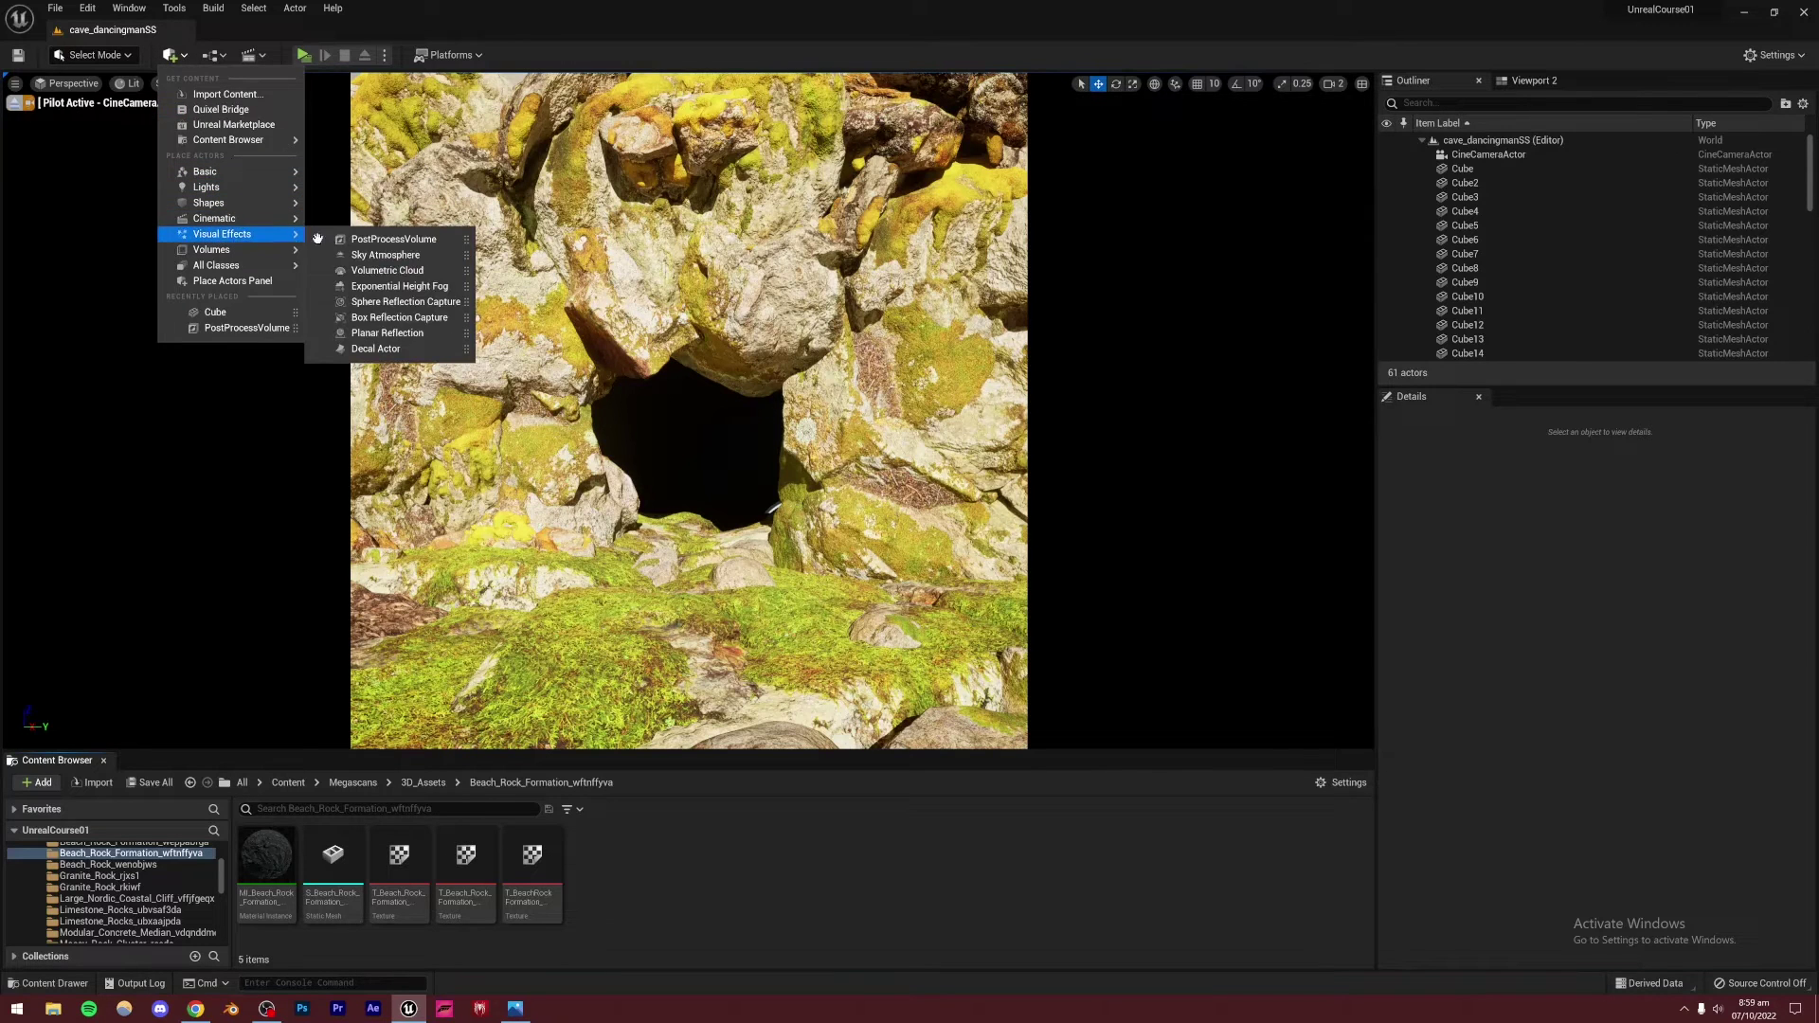
left_click(332, 242)
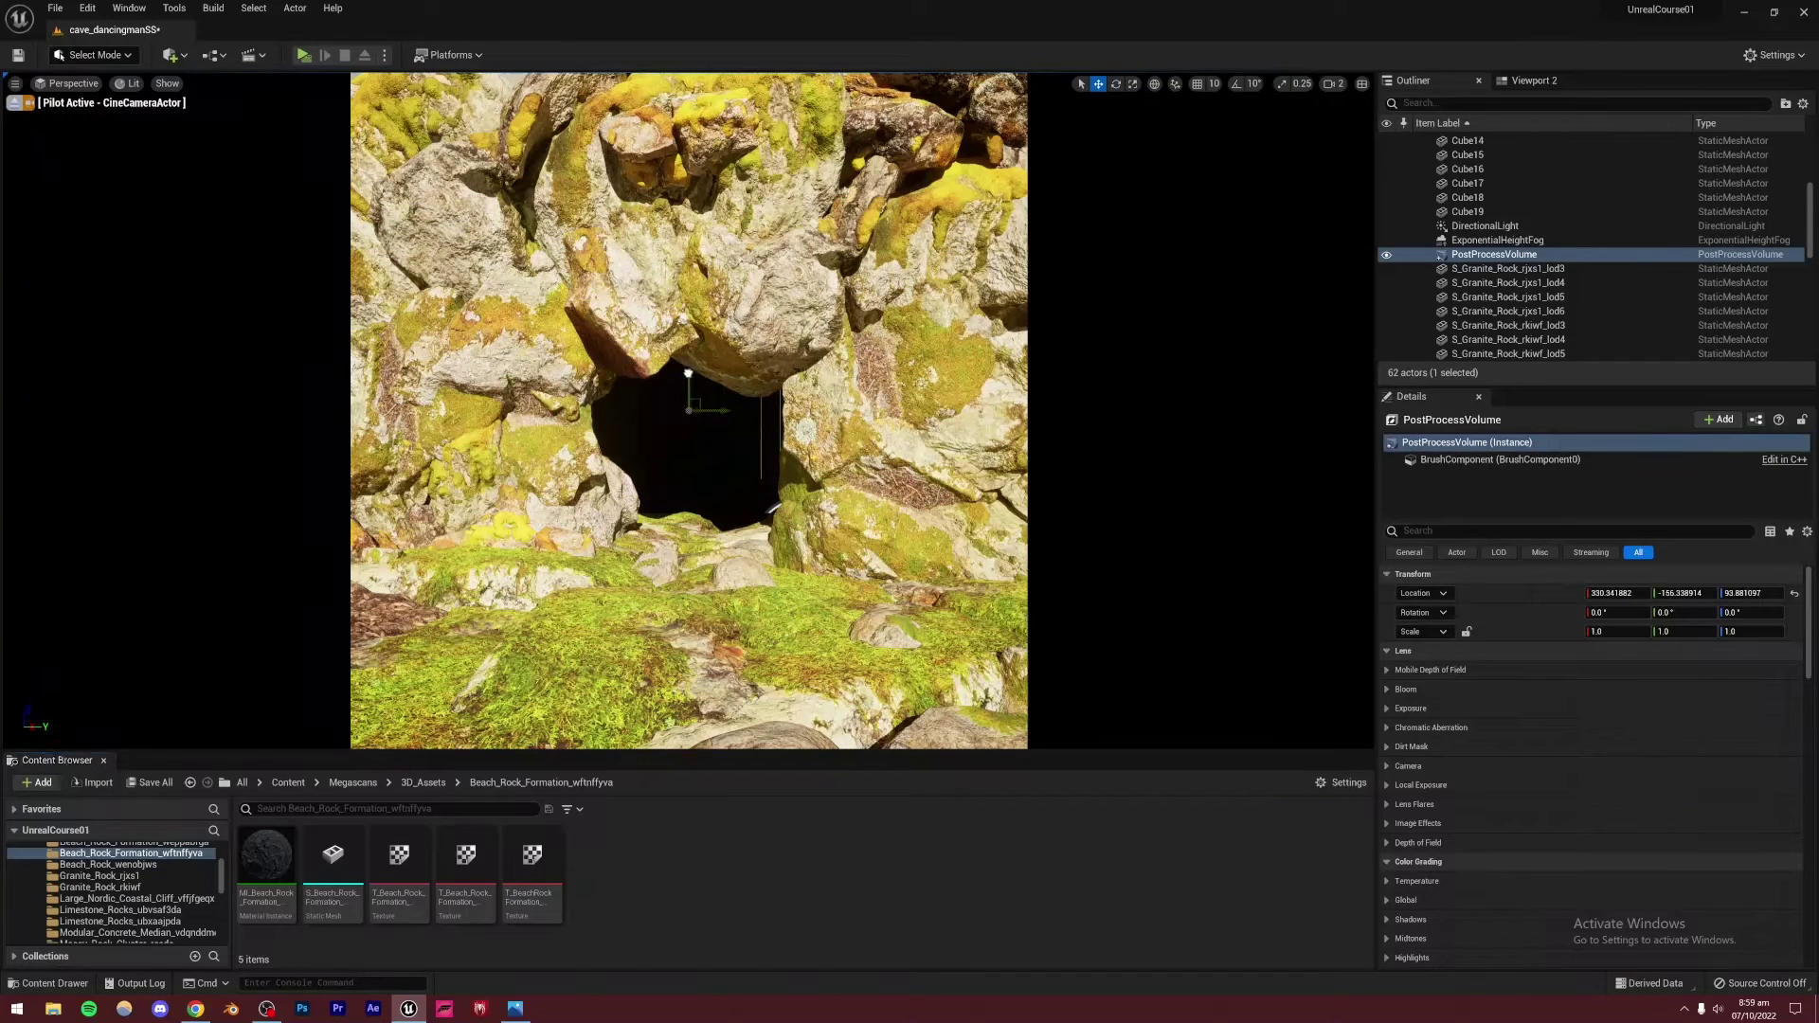
left_click_drag(688, 376, 688, 621)
left_click(1453, 531)
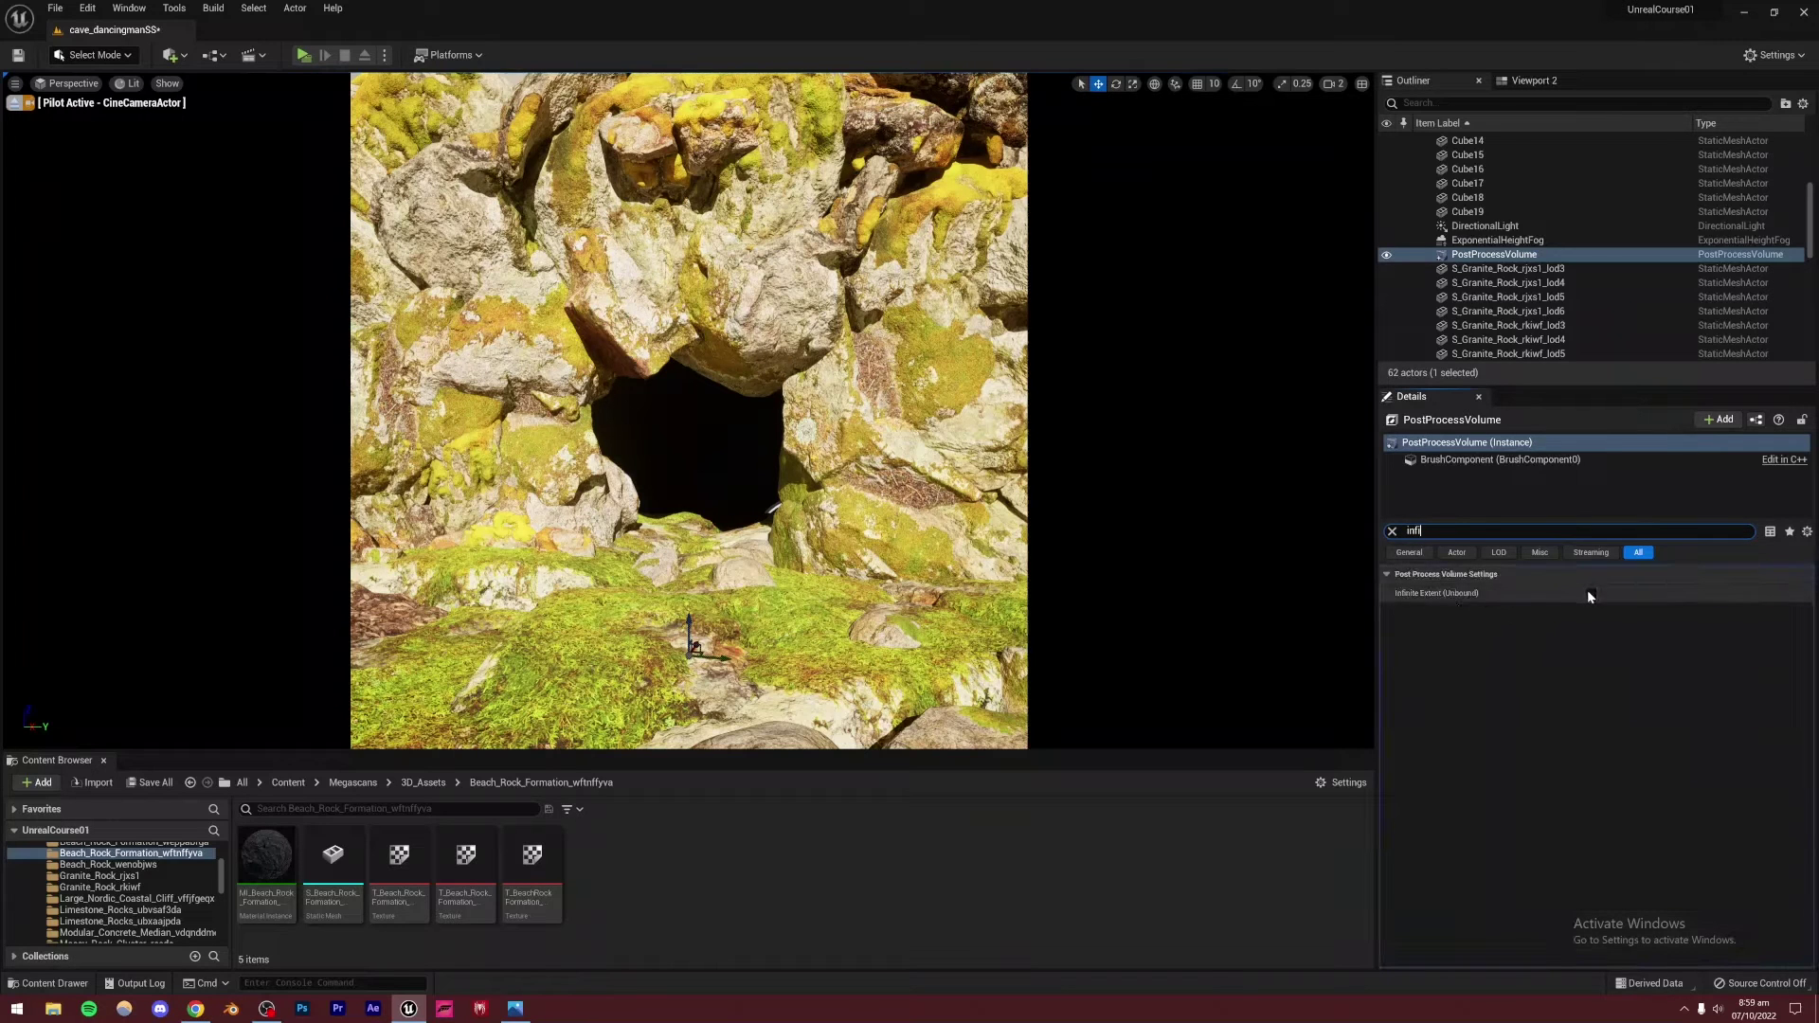
left_click(1591, 593)
left_click(1392, 531)
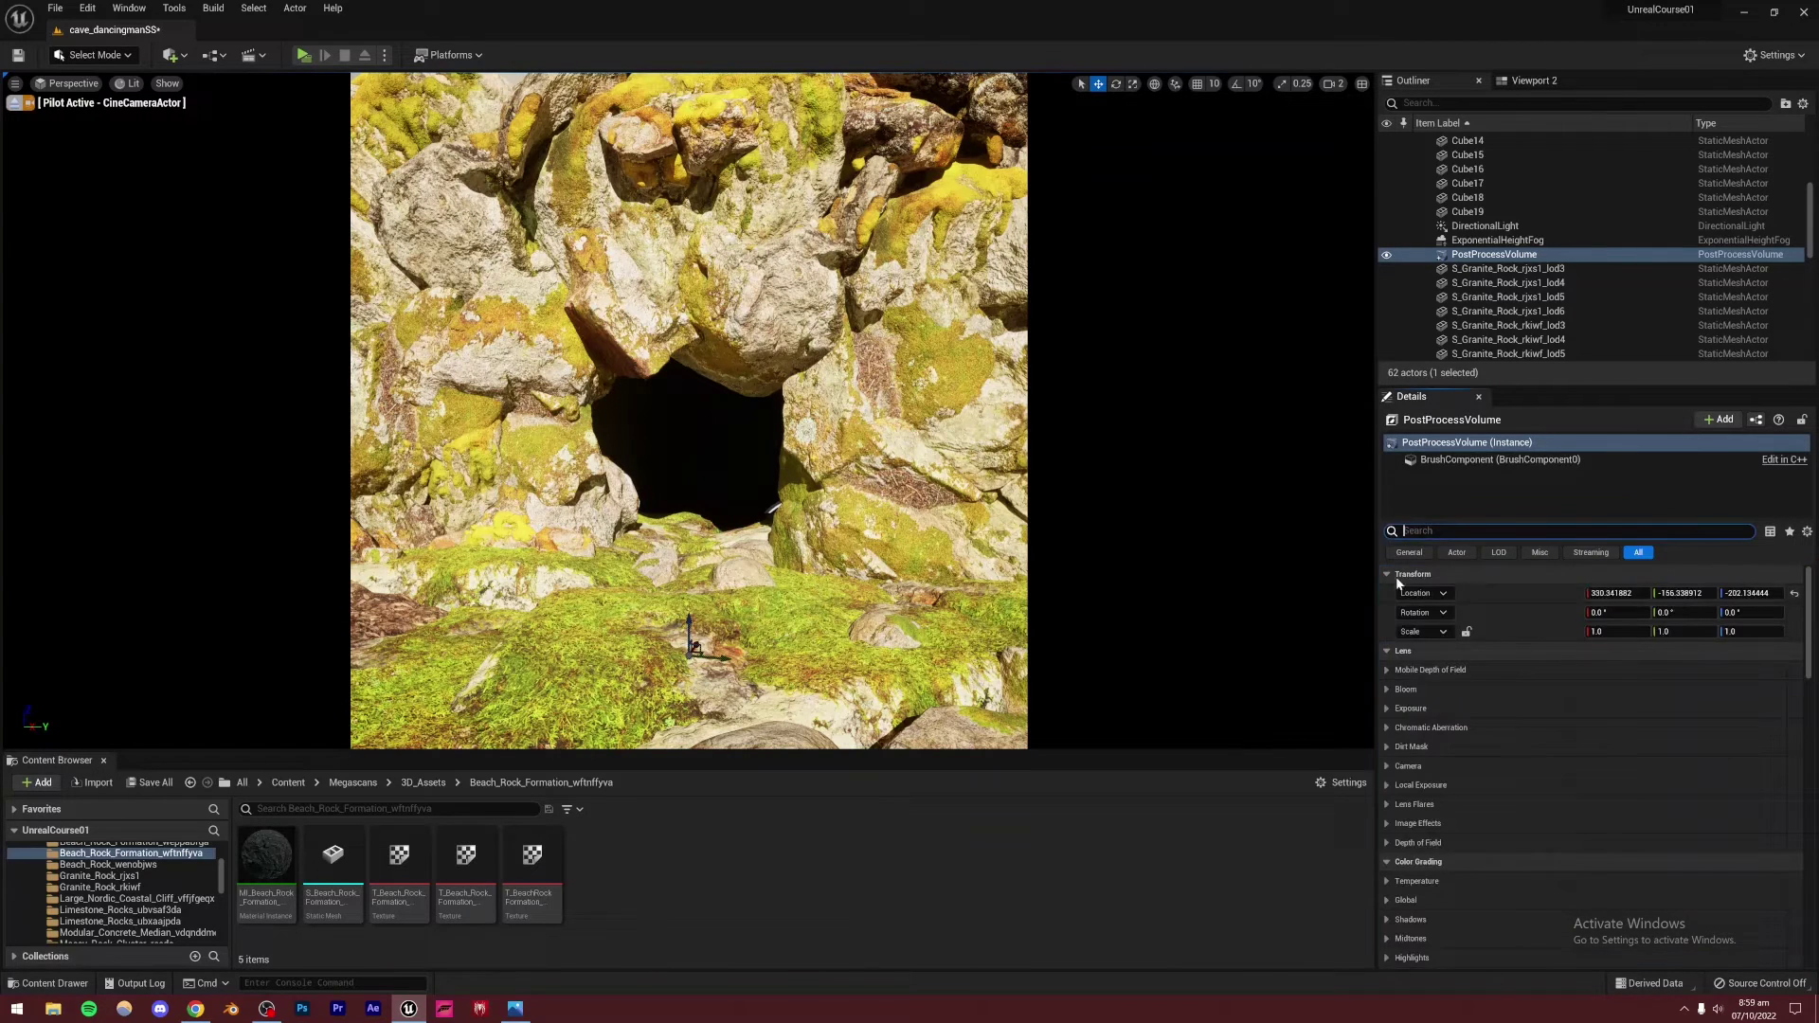
Enable the volume's exposure overrides, including Apply Physical Camera Exposure, and set its metering mode to Manual
left_click(1388, 709)
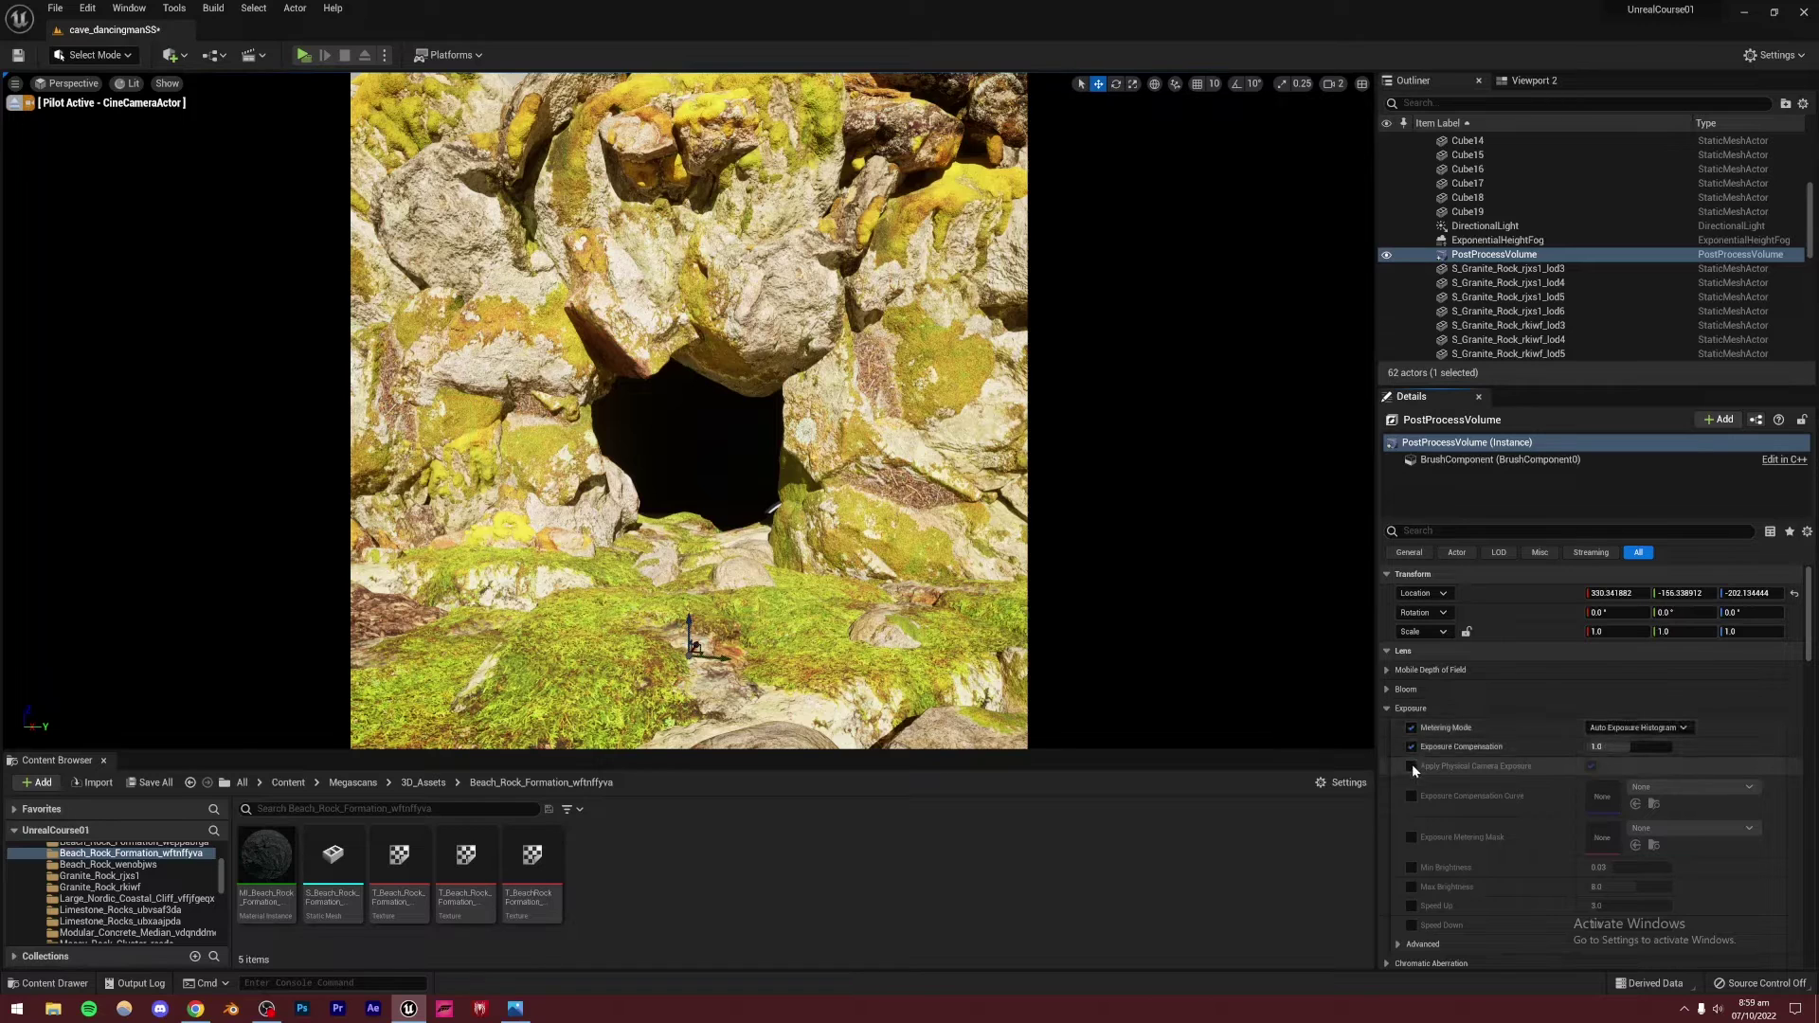
left_click(1633, 728)
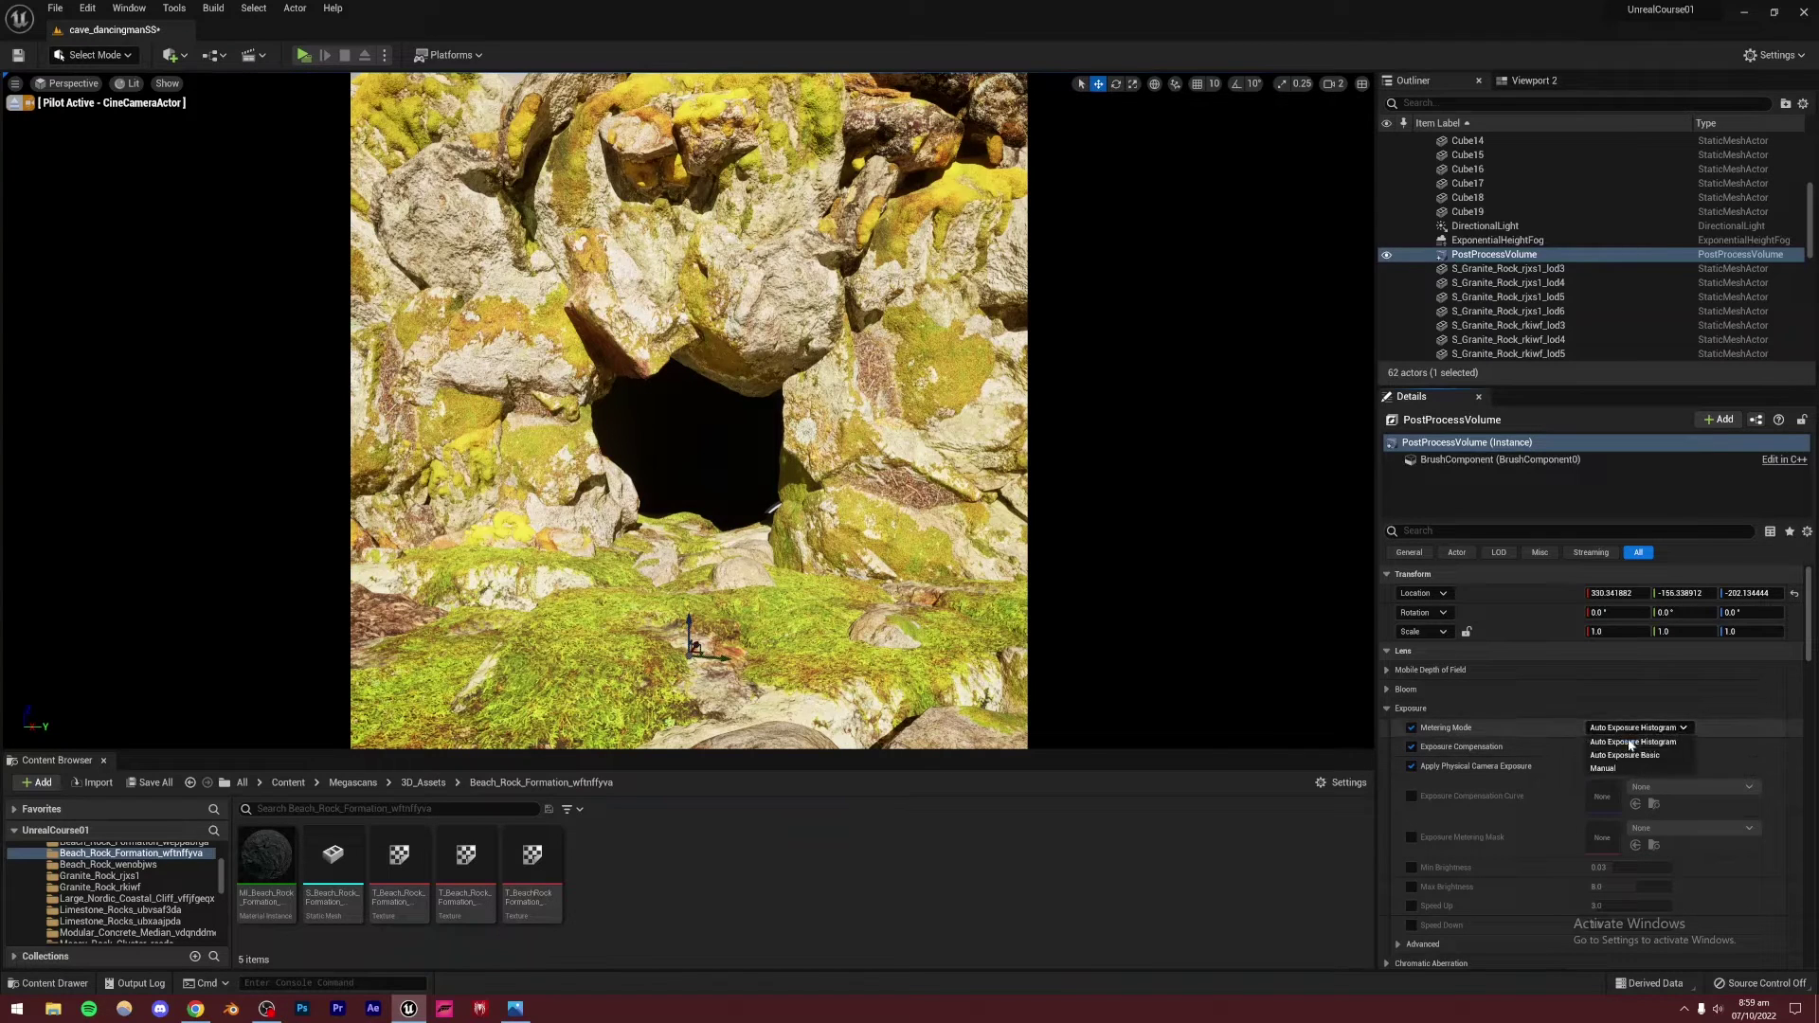
left_click(1540, 728)
left_click(1633, 727)
left_click(1612, 763)
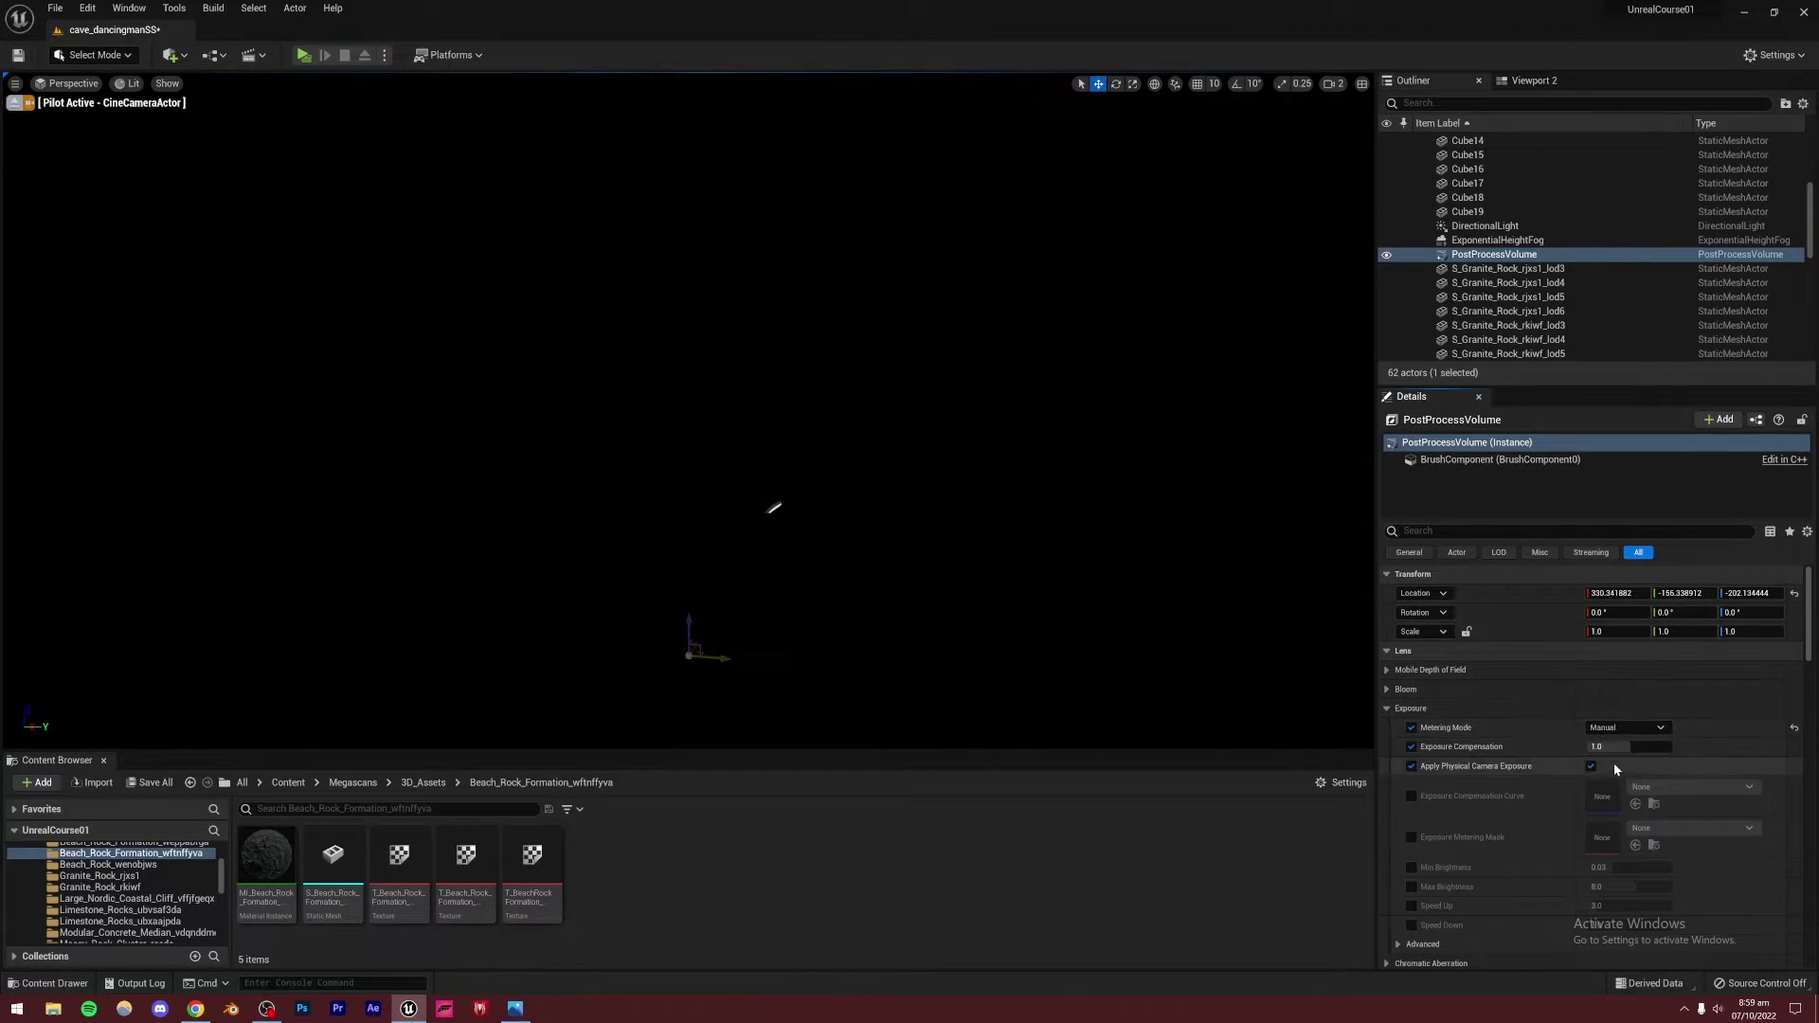
Compare exposure compensation values of 10 and 9 on the post process volume, then settle on 10
type("10")
key("Return")
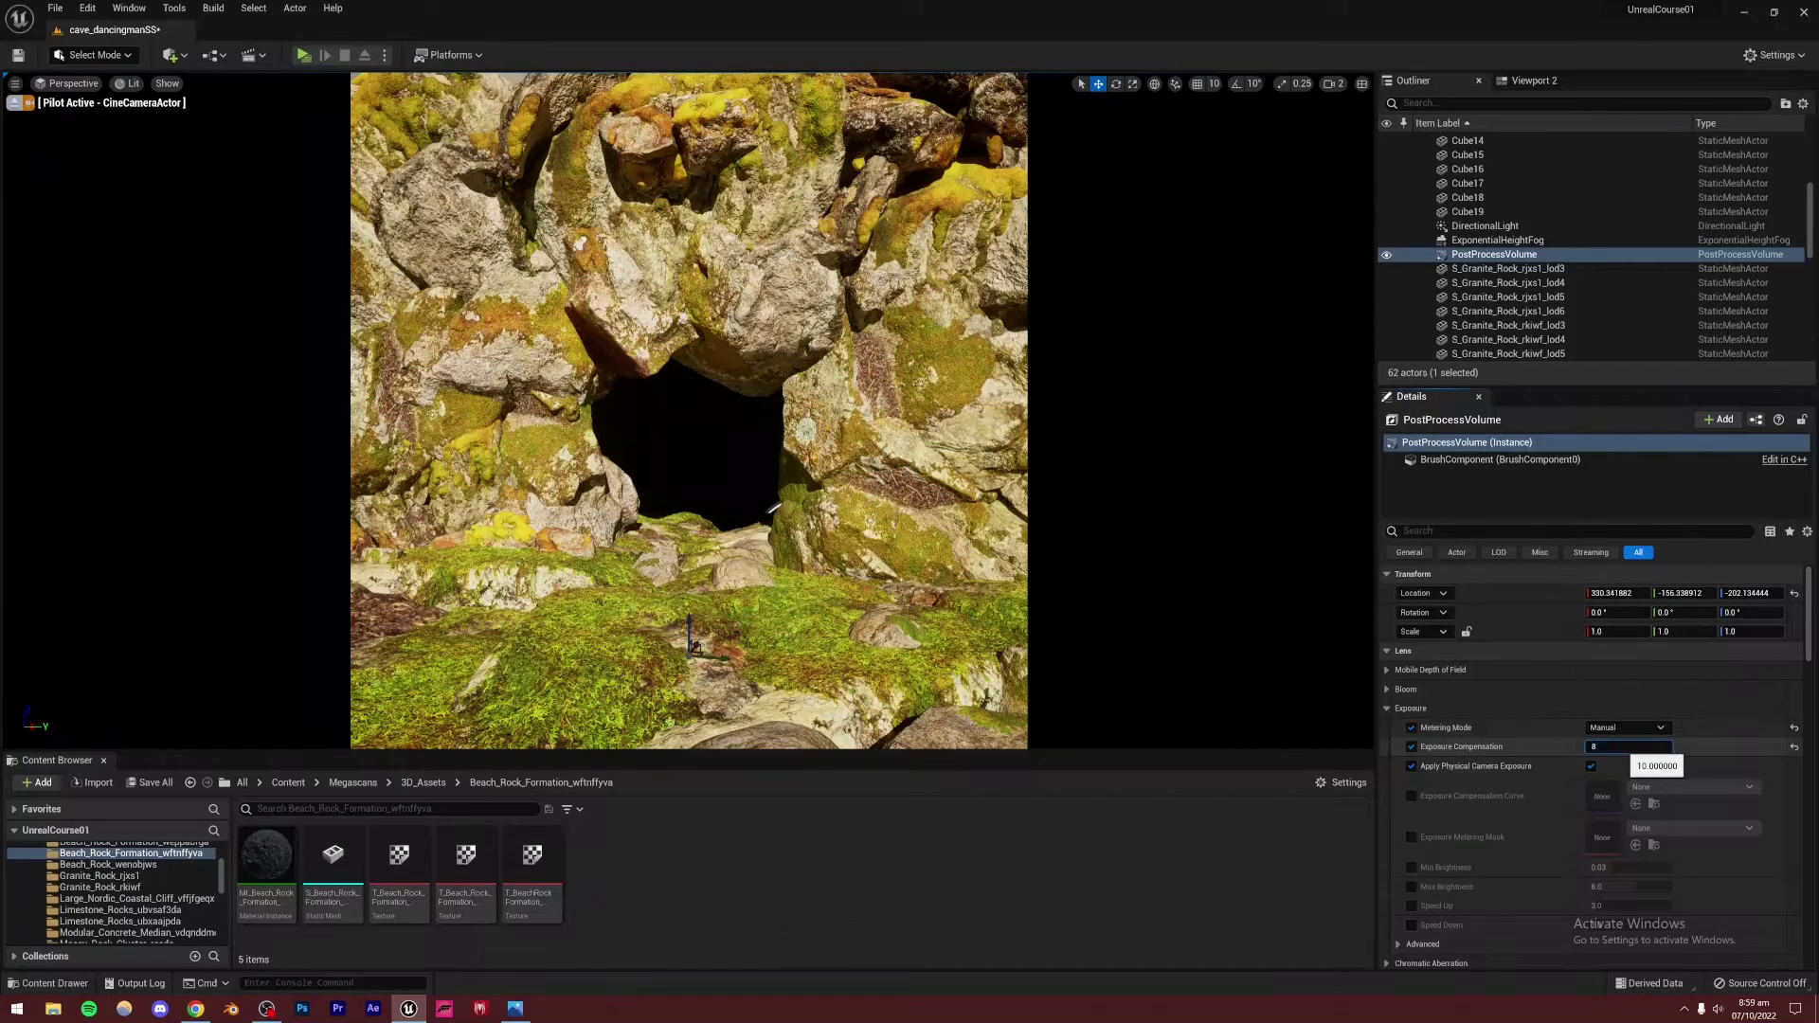
type("9")
key("Return")
type("1")
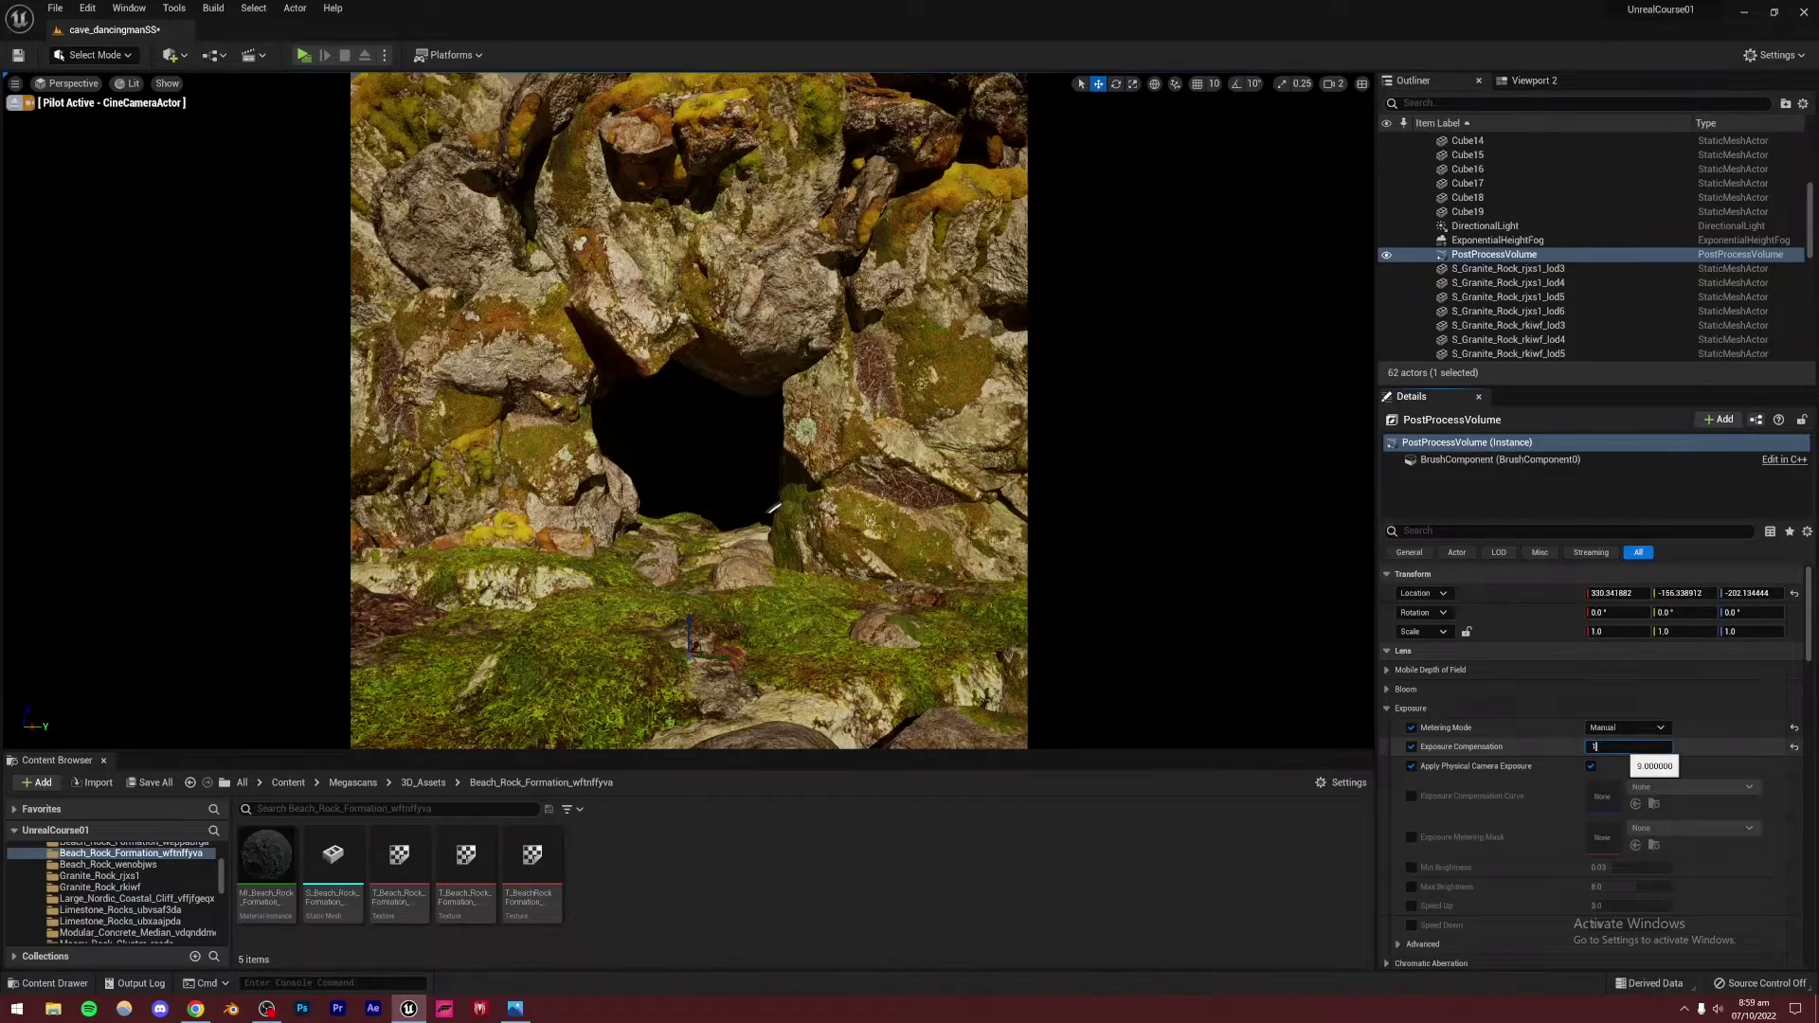
type("0")
key("Return")
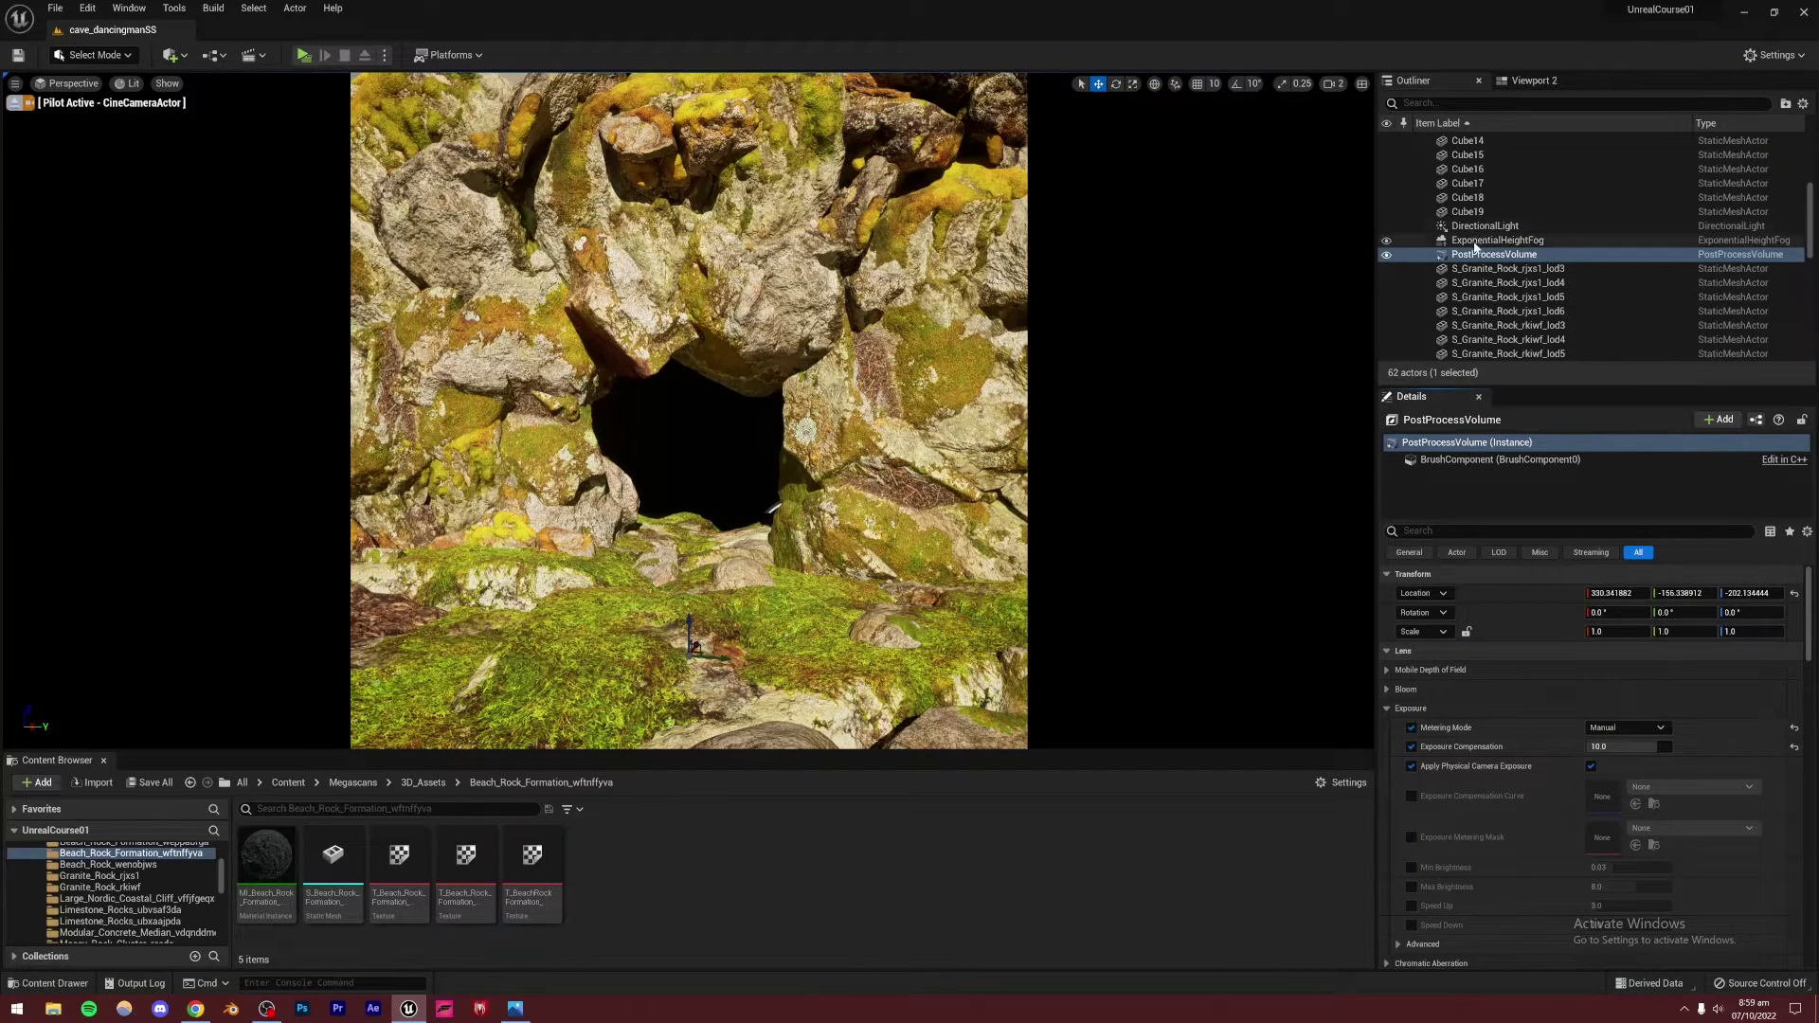
Group all the cube actors, Cube through Cube19, in a new Outliner folder named "structure" and collapse it
scroll(1474, 246, "down", 10)
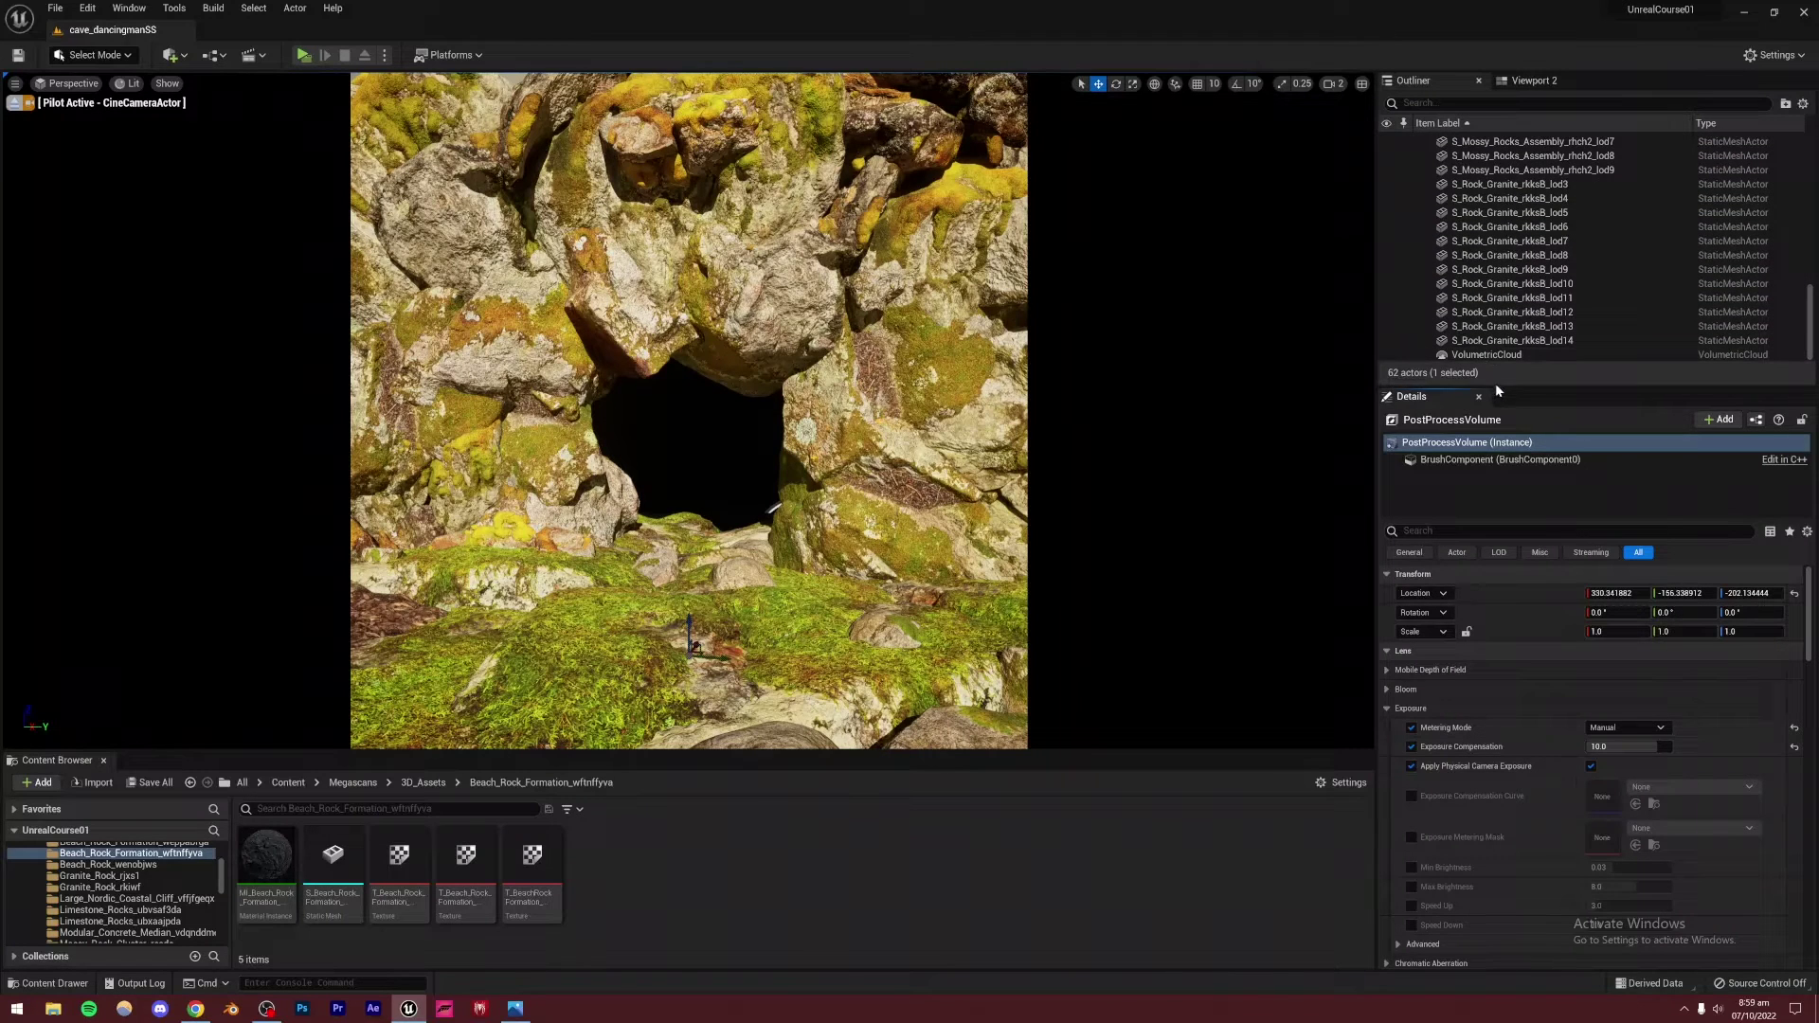
left_click_drag(1497, 388, 1513, 935)
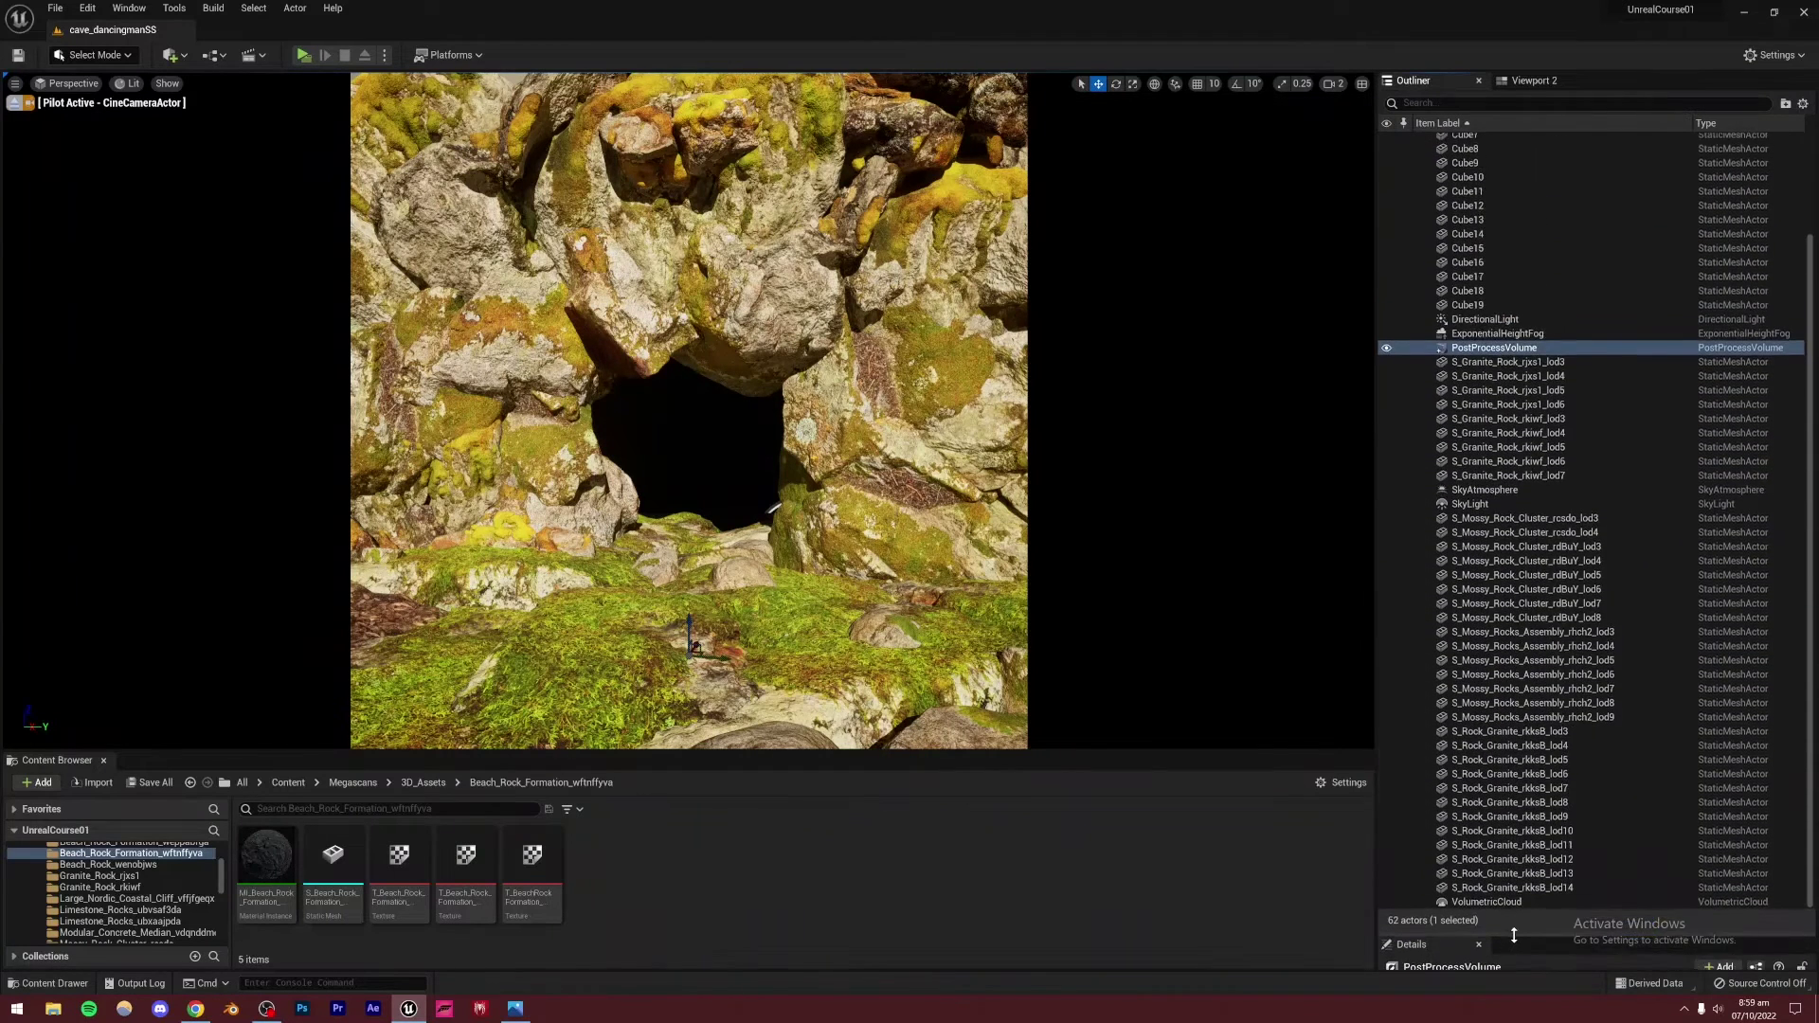
scroll(1494, 276, "up", 3)
scroll(1501, 491, "down", 1)
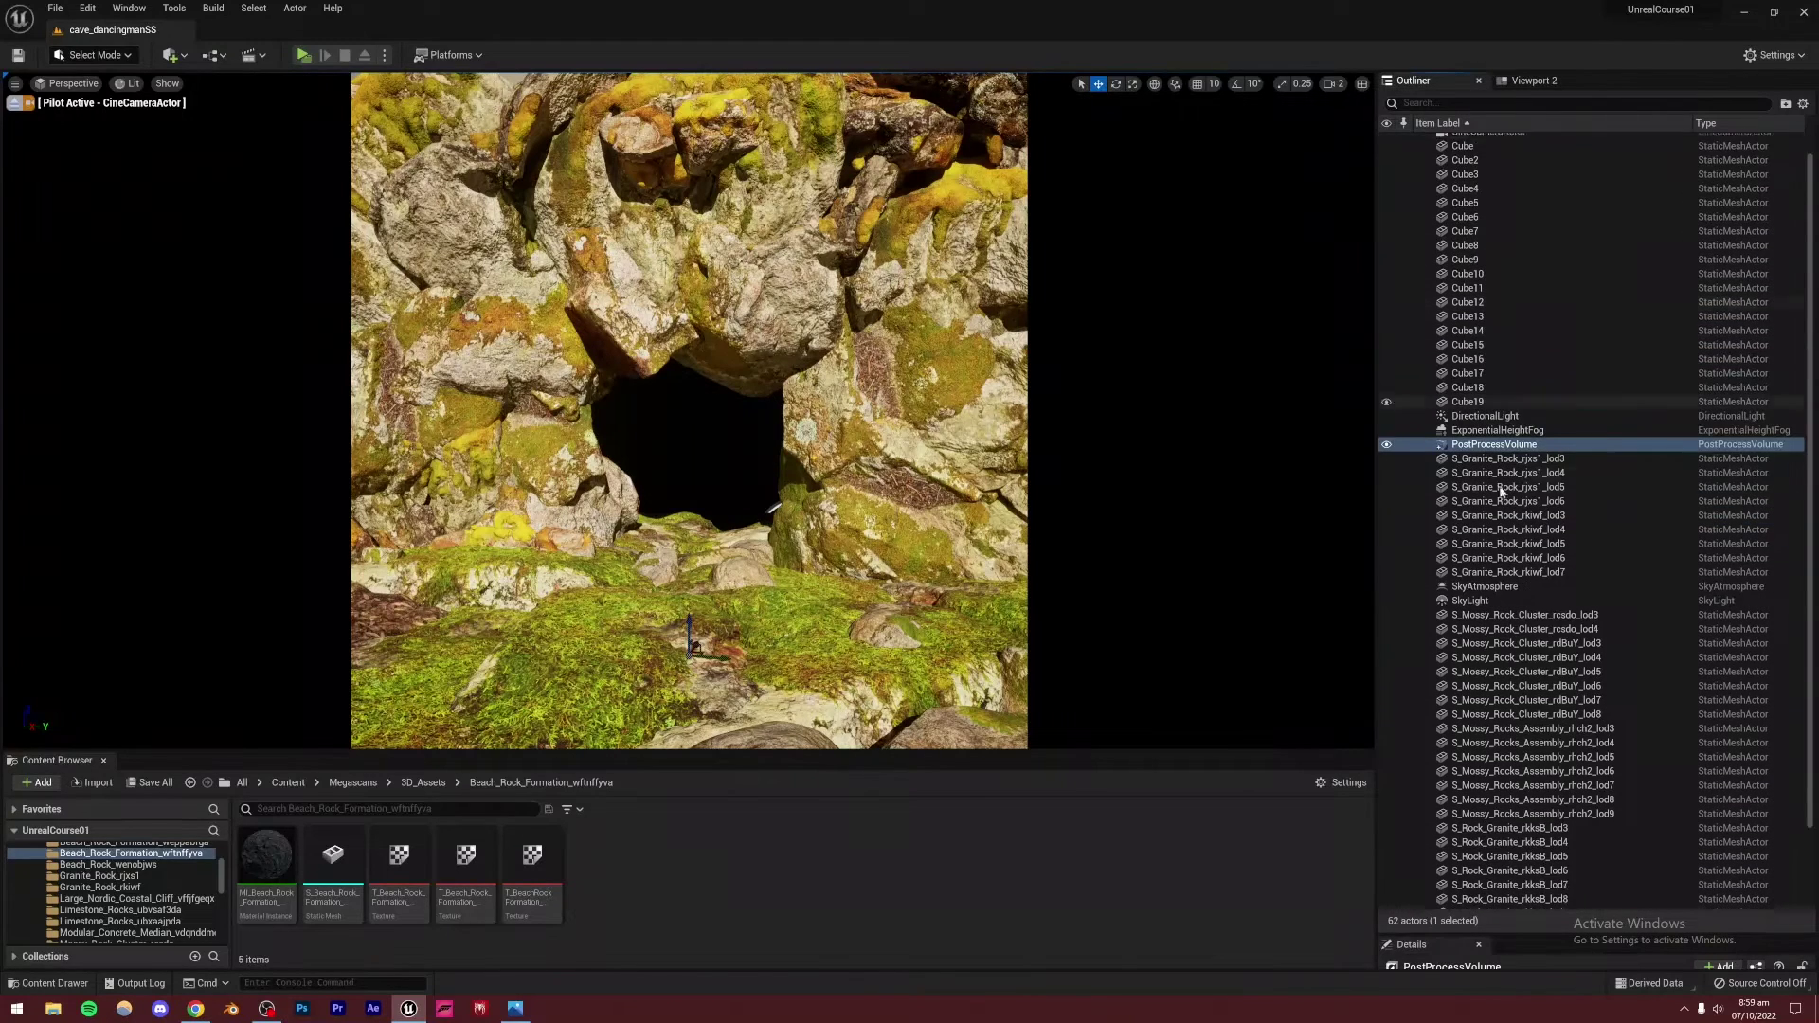
scroll(1500, 490, "down", 2)
scroll(1492, 465, "up", 3)
left_click(1484, 426)
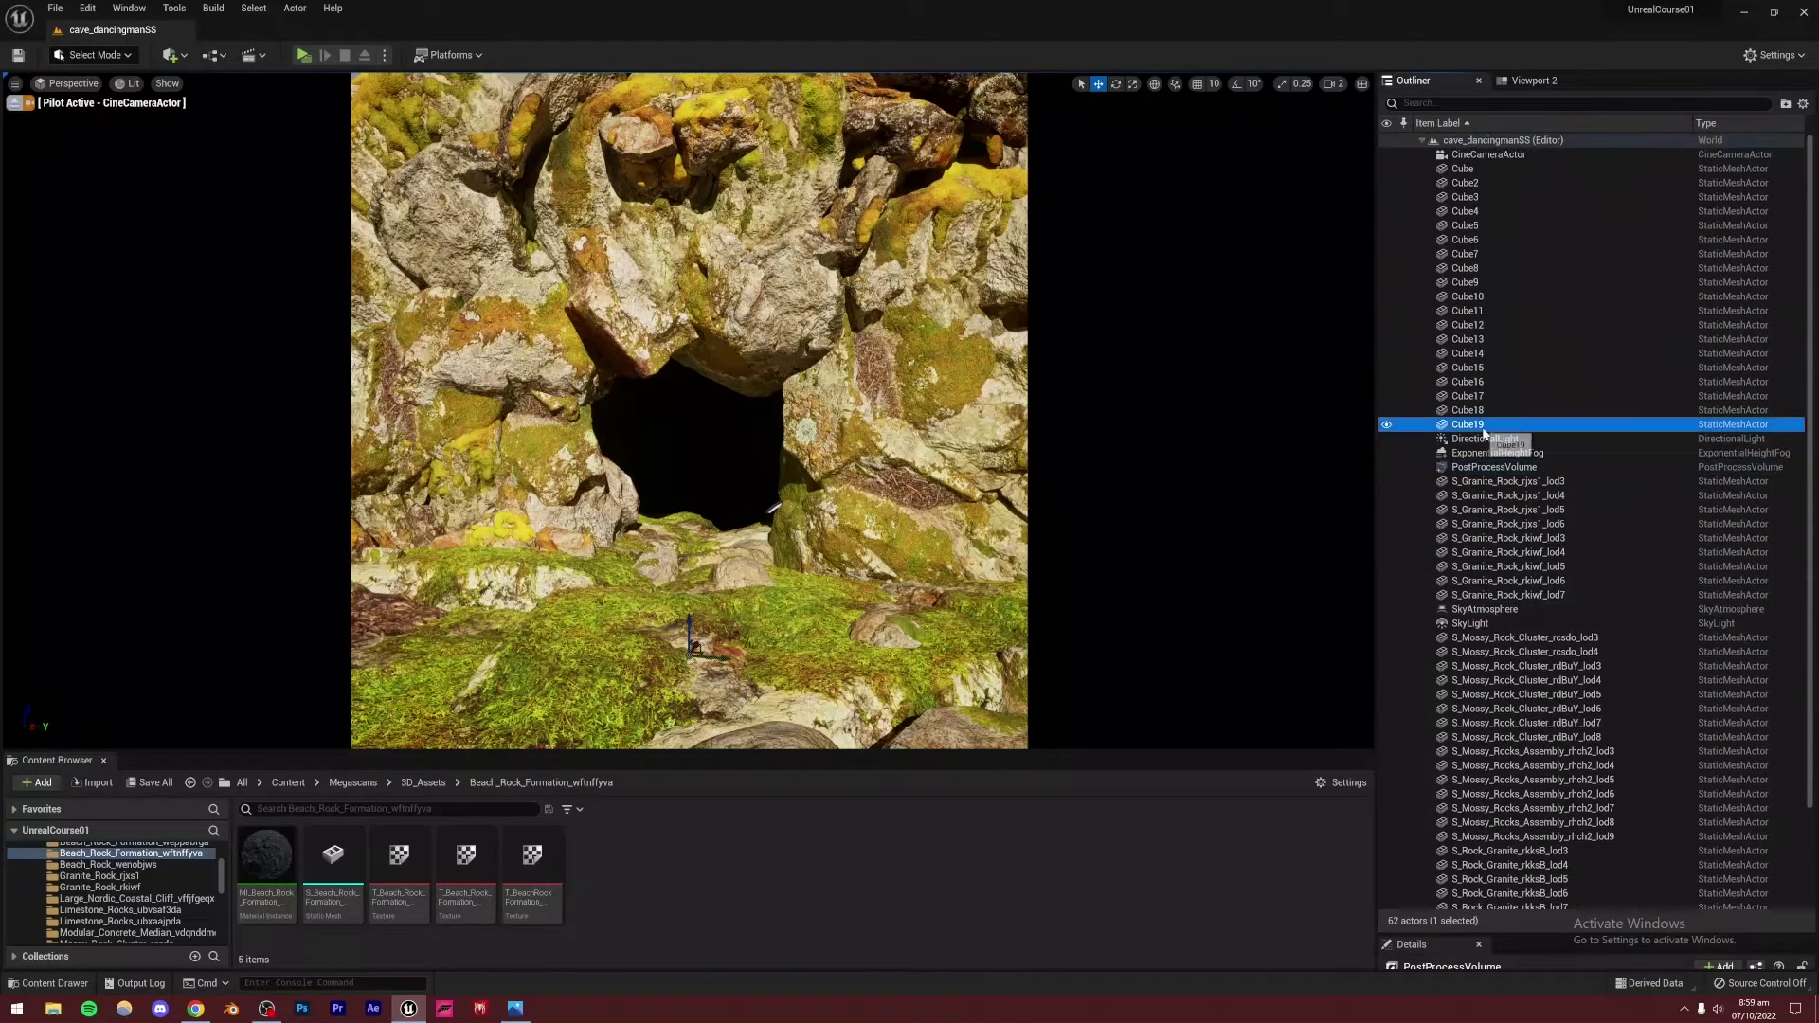
left_click(1463, 169, "shift")
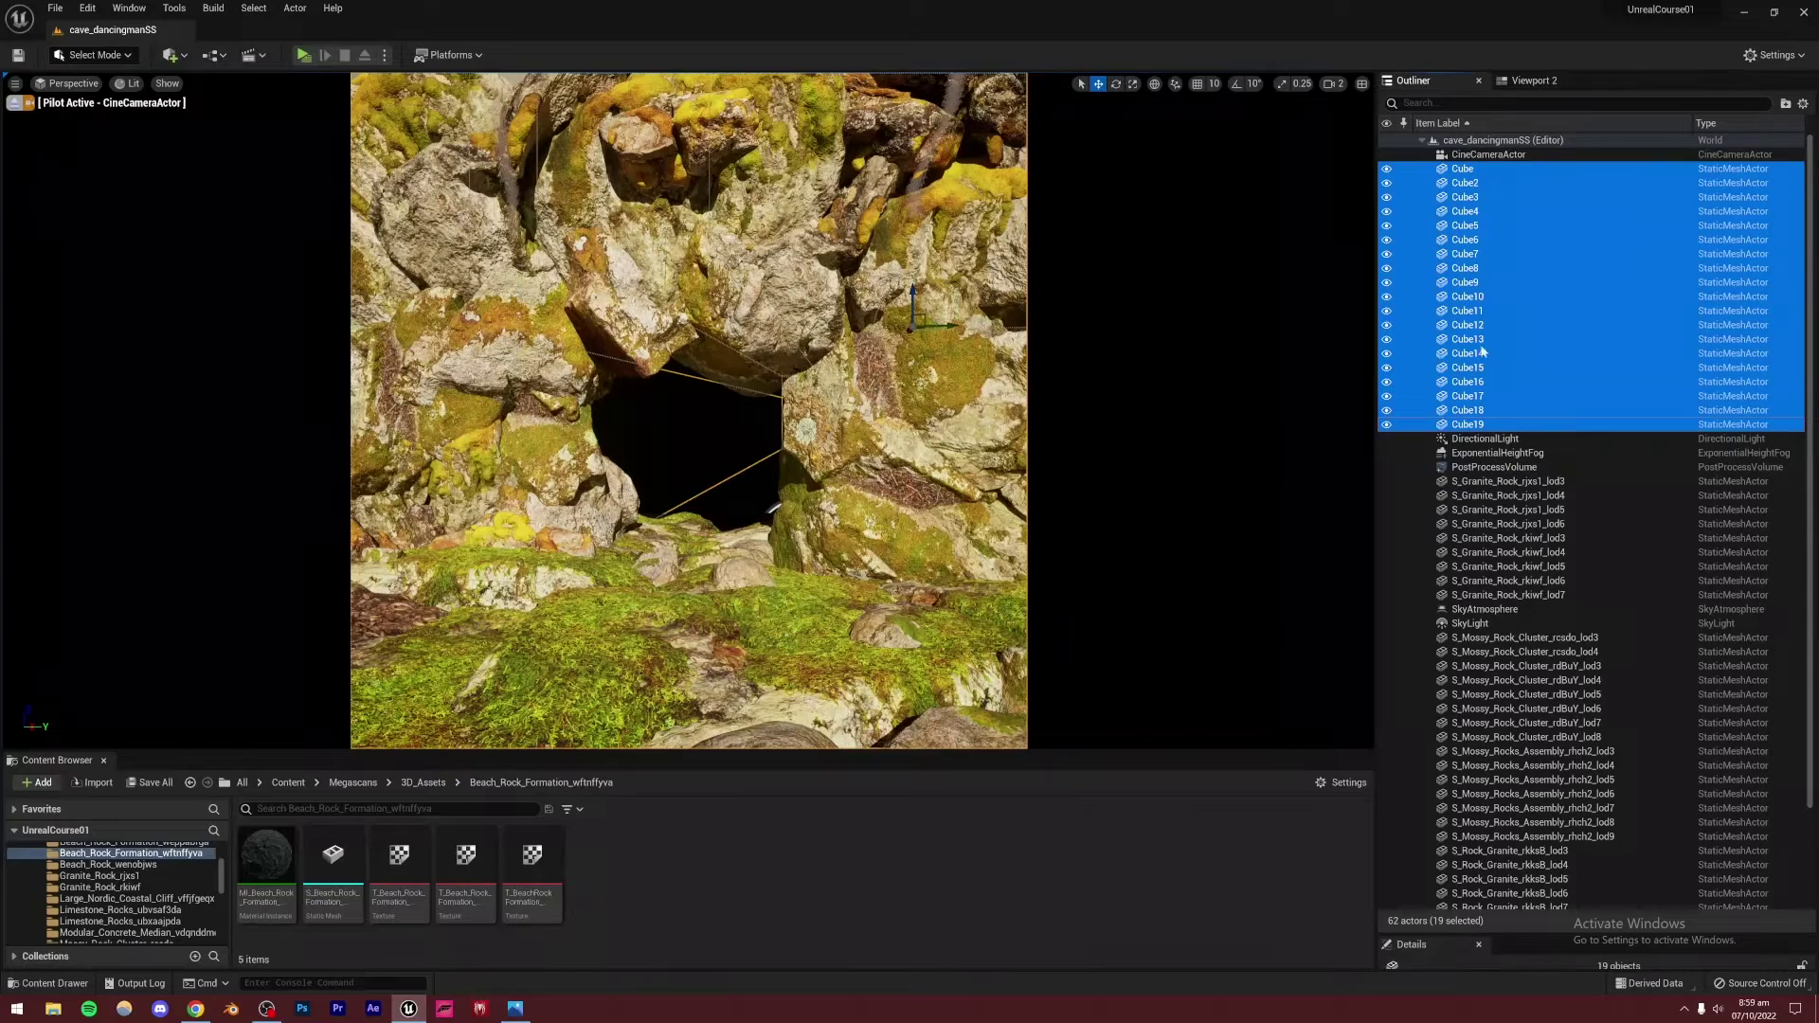
left_click(1785, 102)
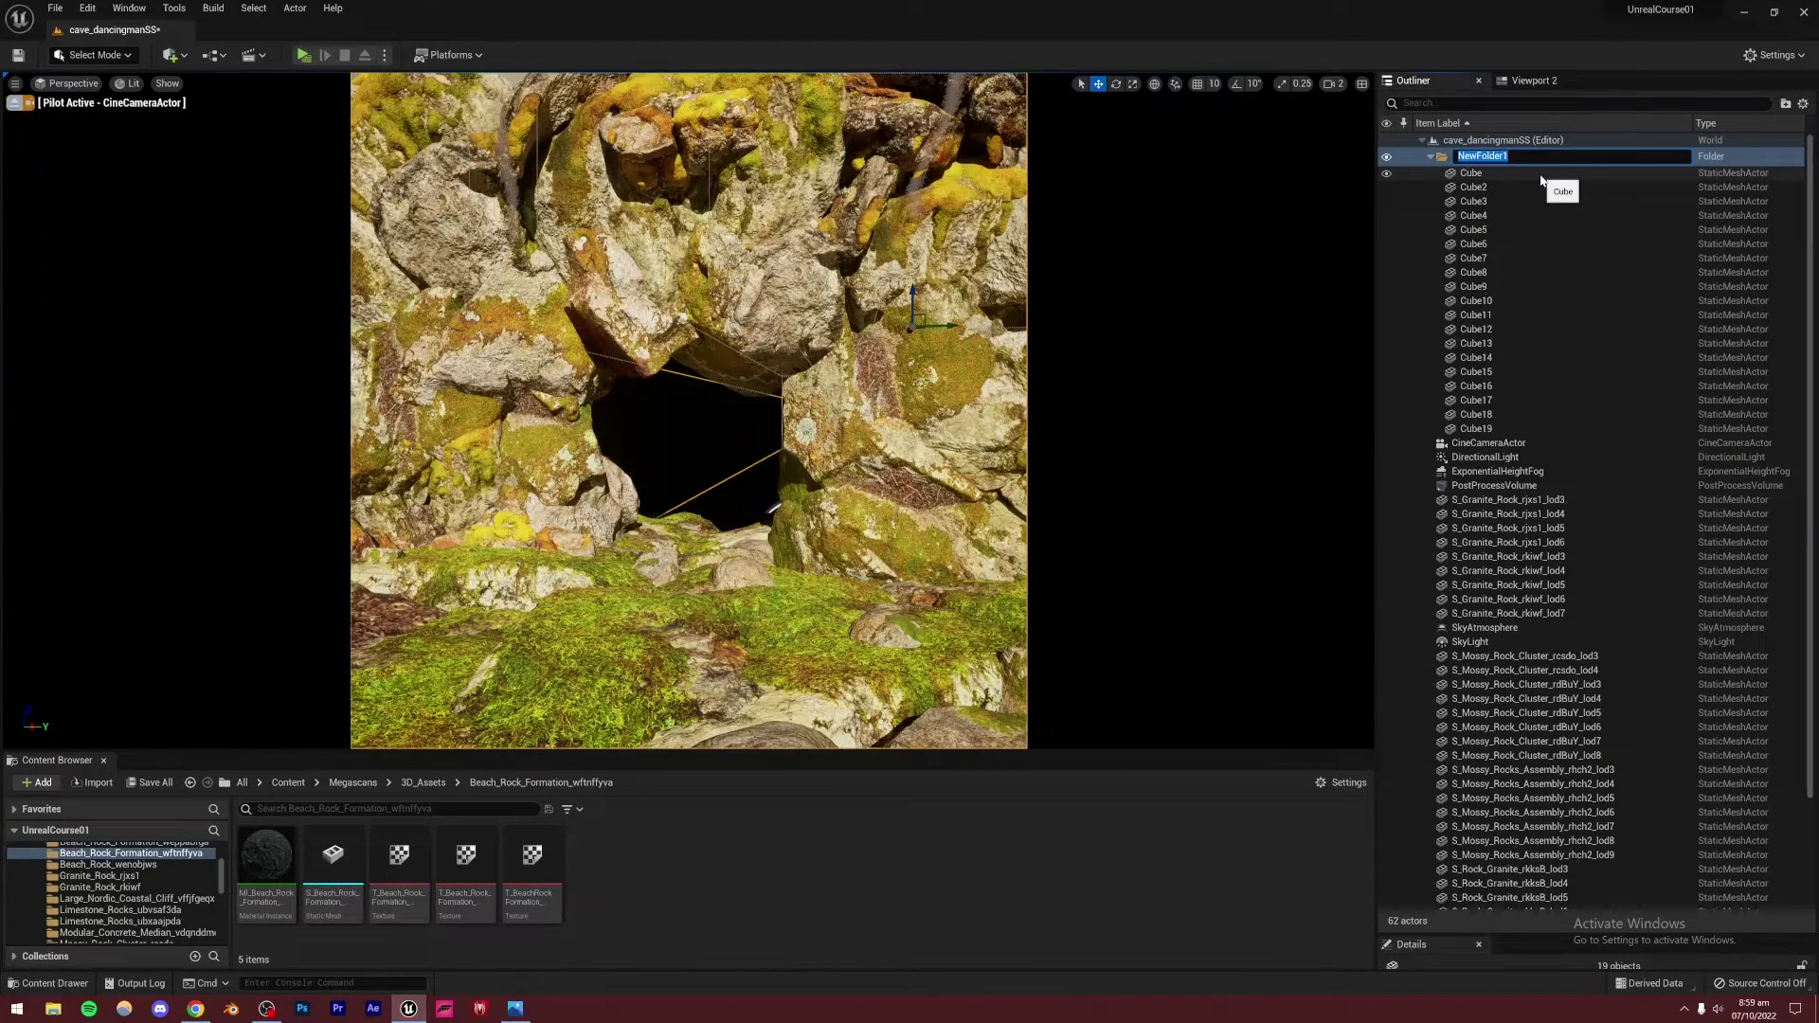
type("structure")
key("Return")
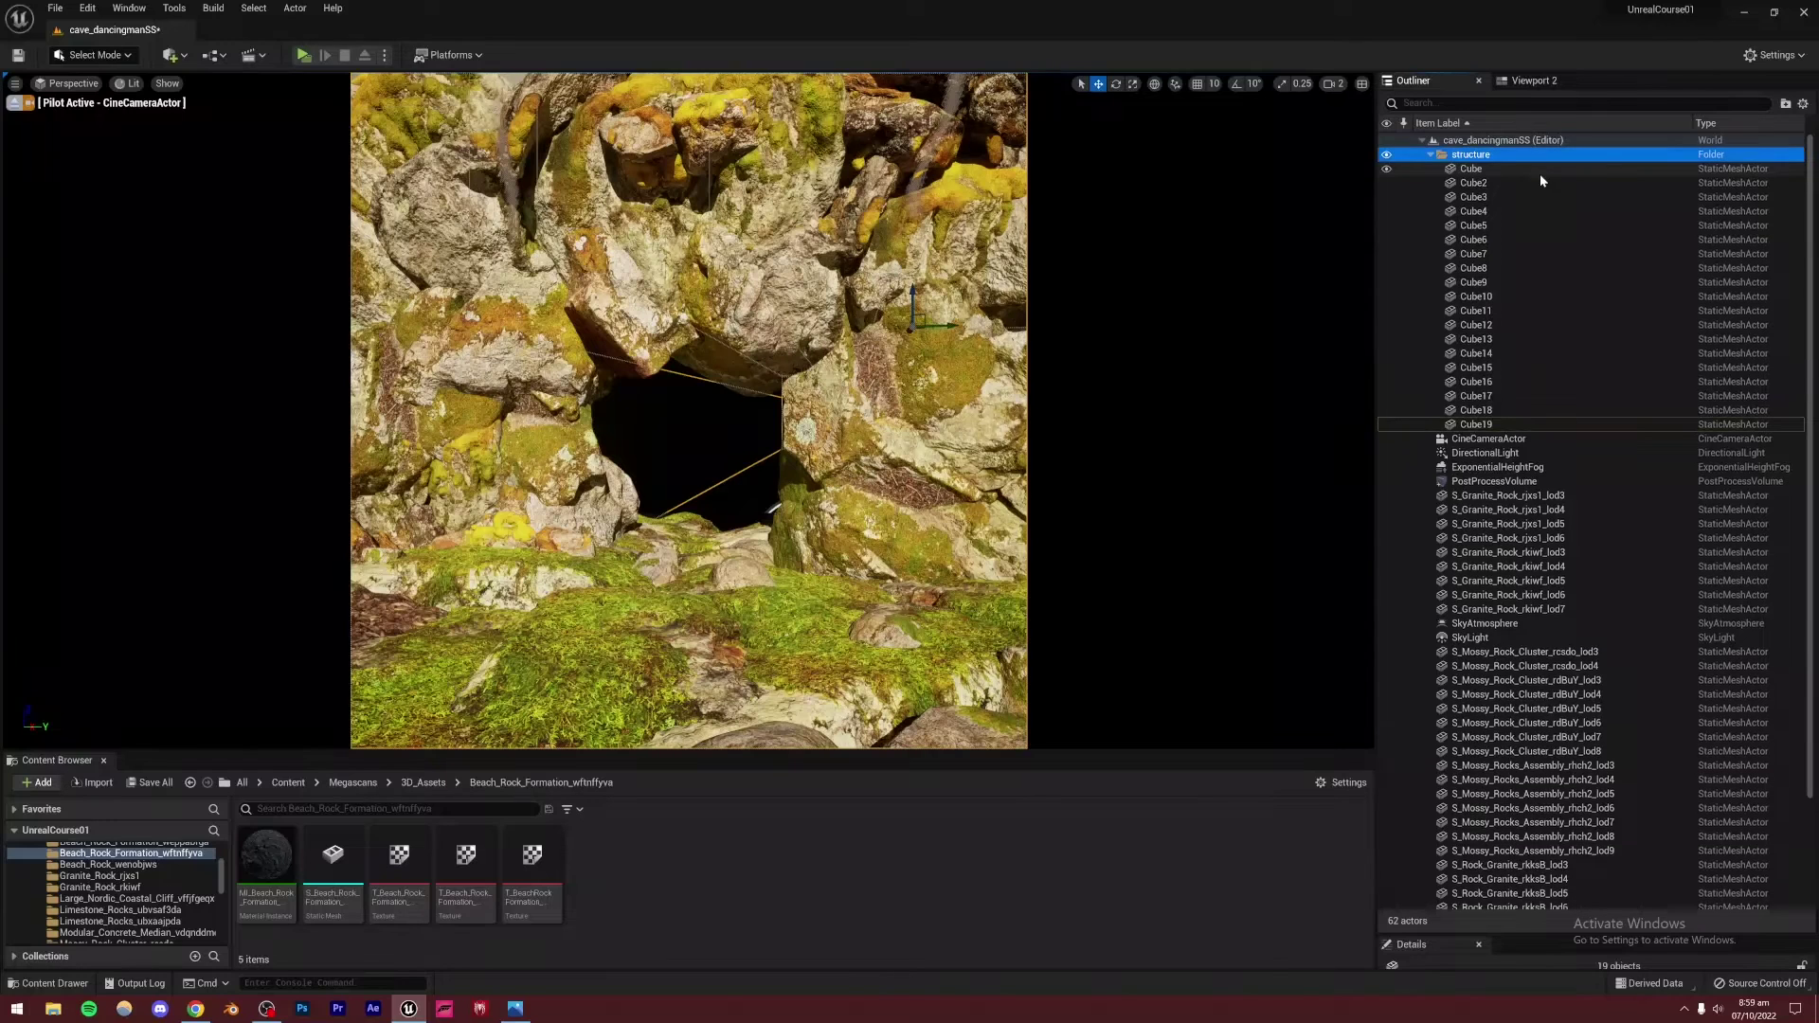
left_click(1429, 155)
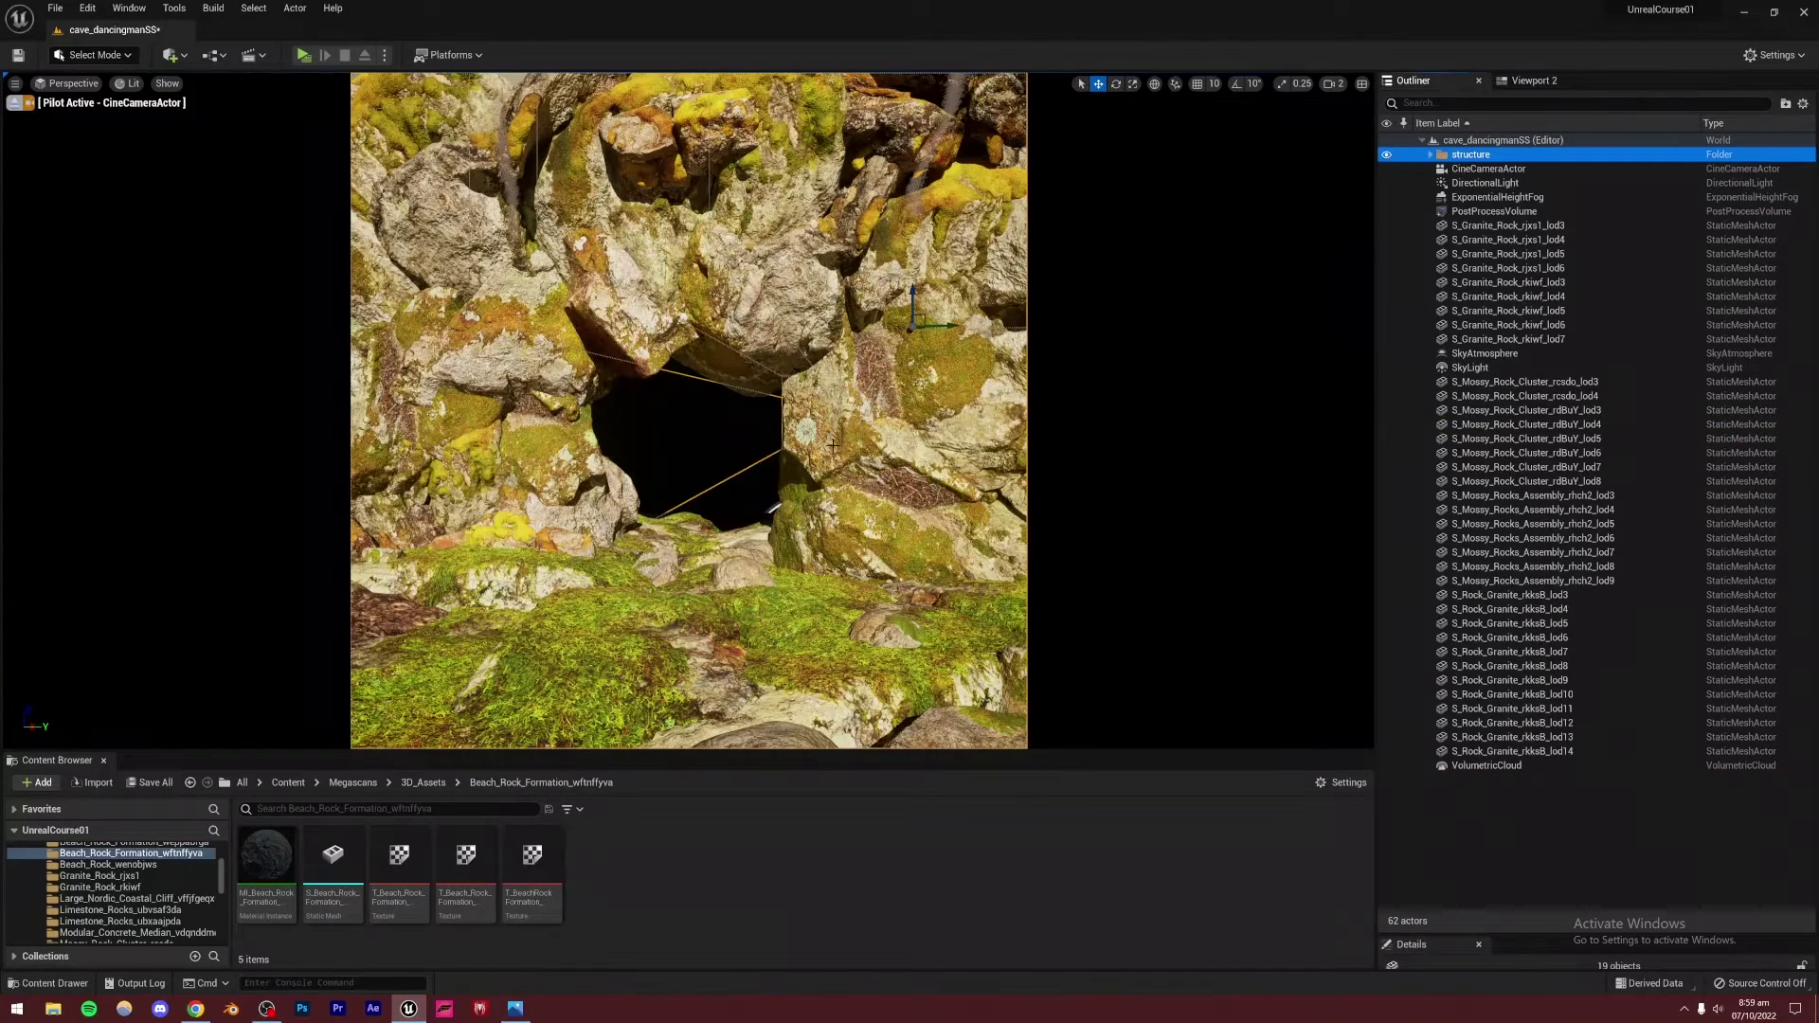
Group the S_Granite_Rock rjxs1 and rkiwf meshes in a new Outliner folder named "assets"
left_click(1483, 227)
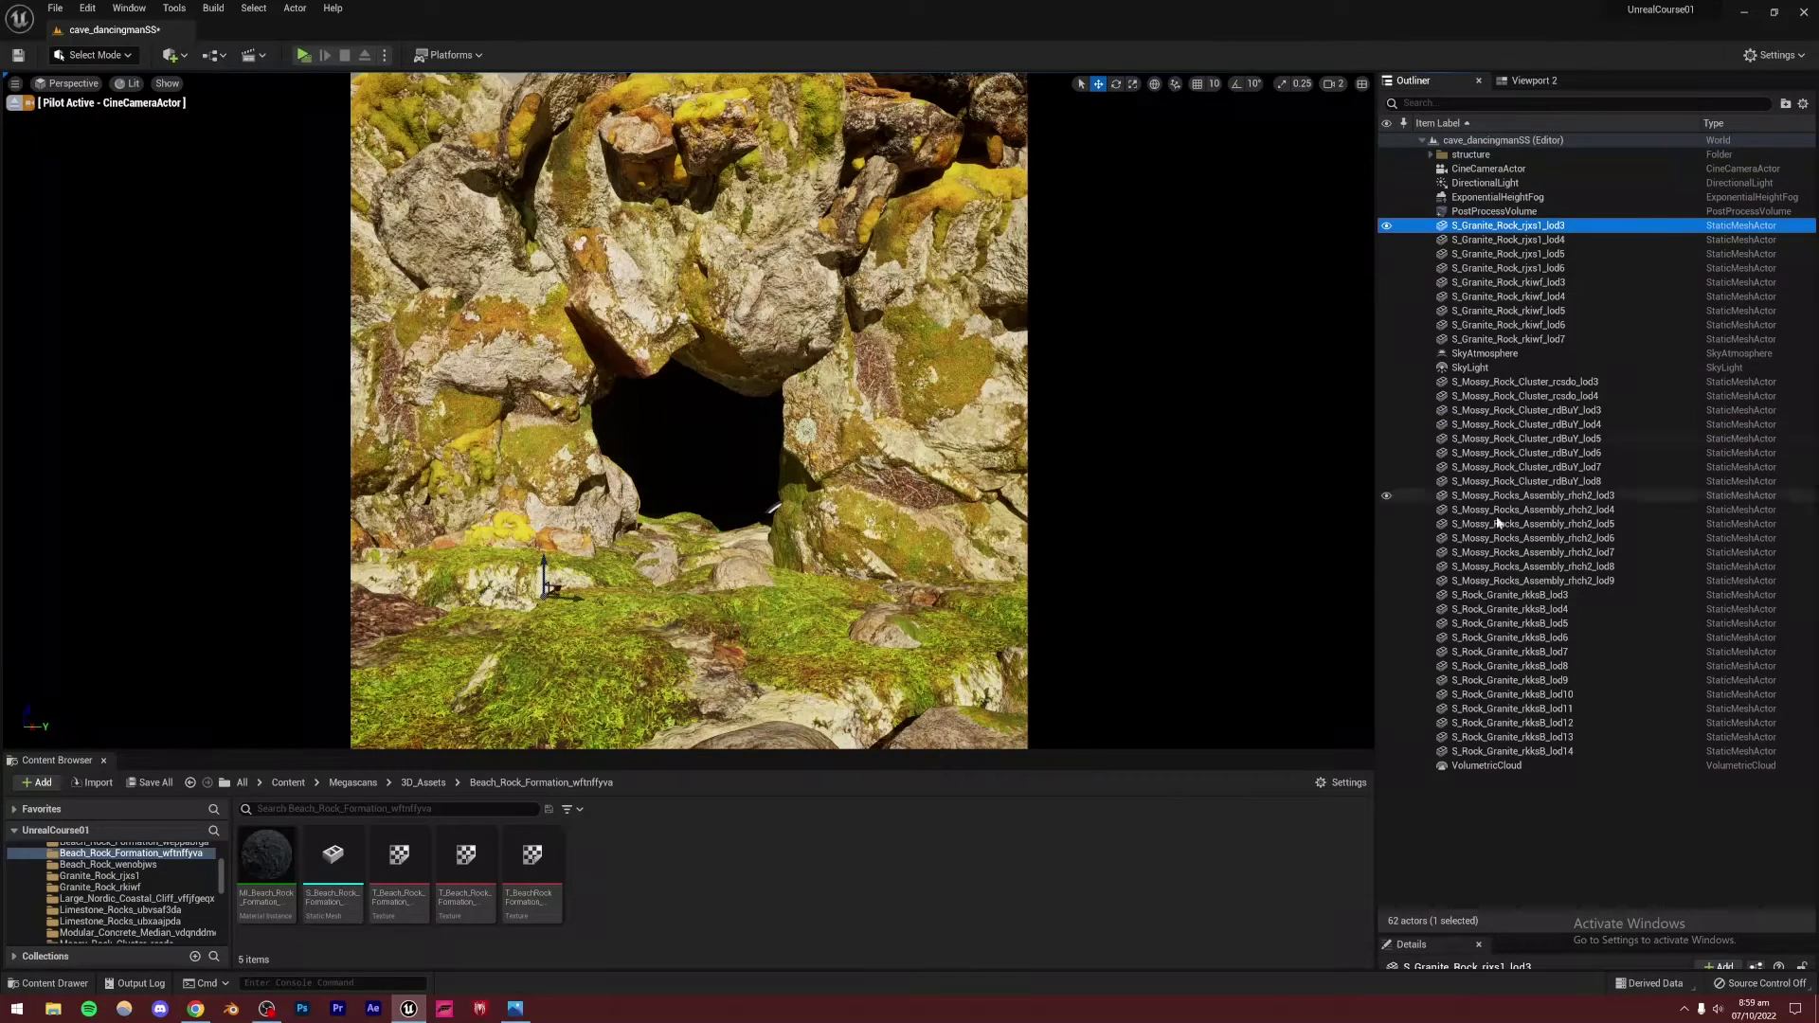
left_click(1508, 340, "shift")
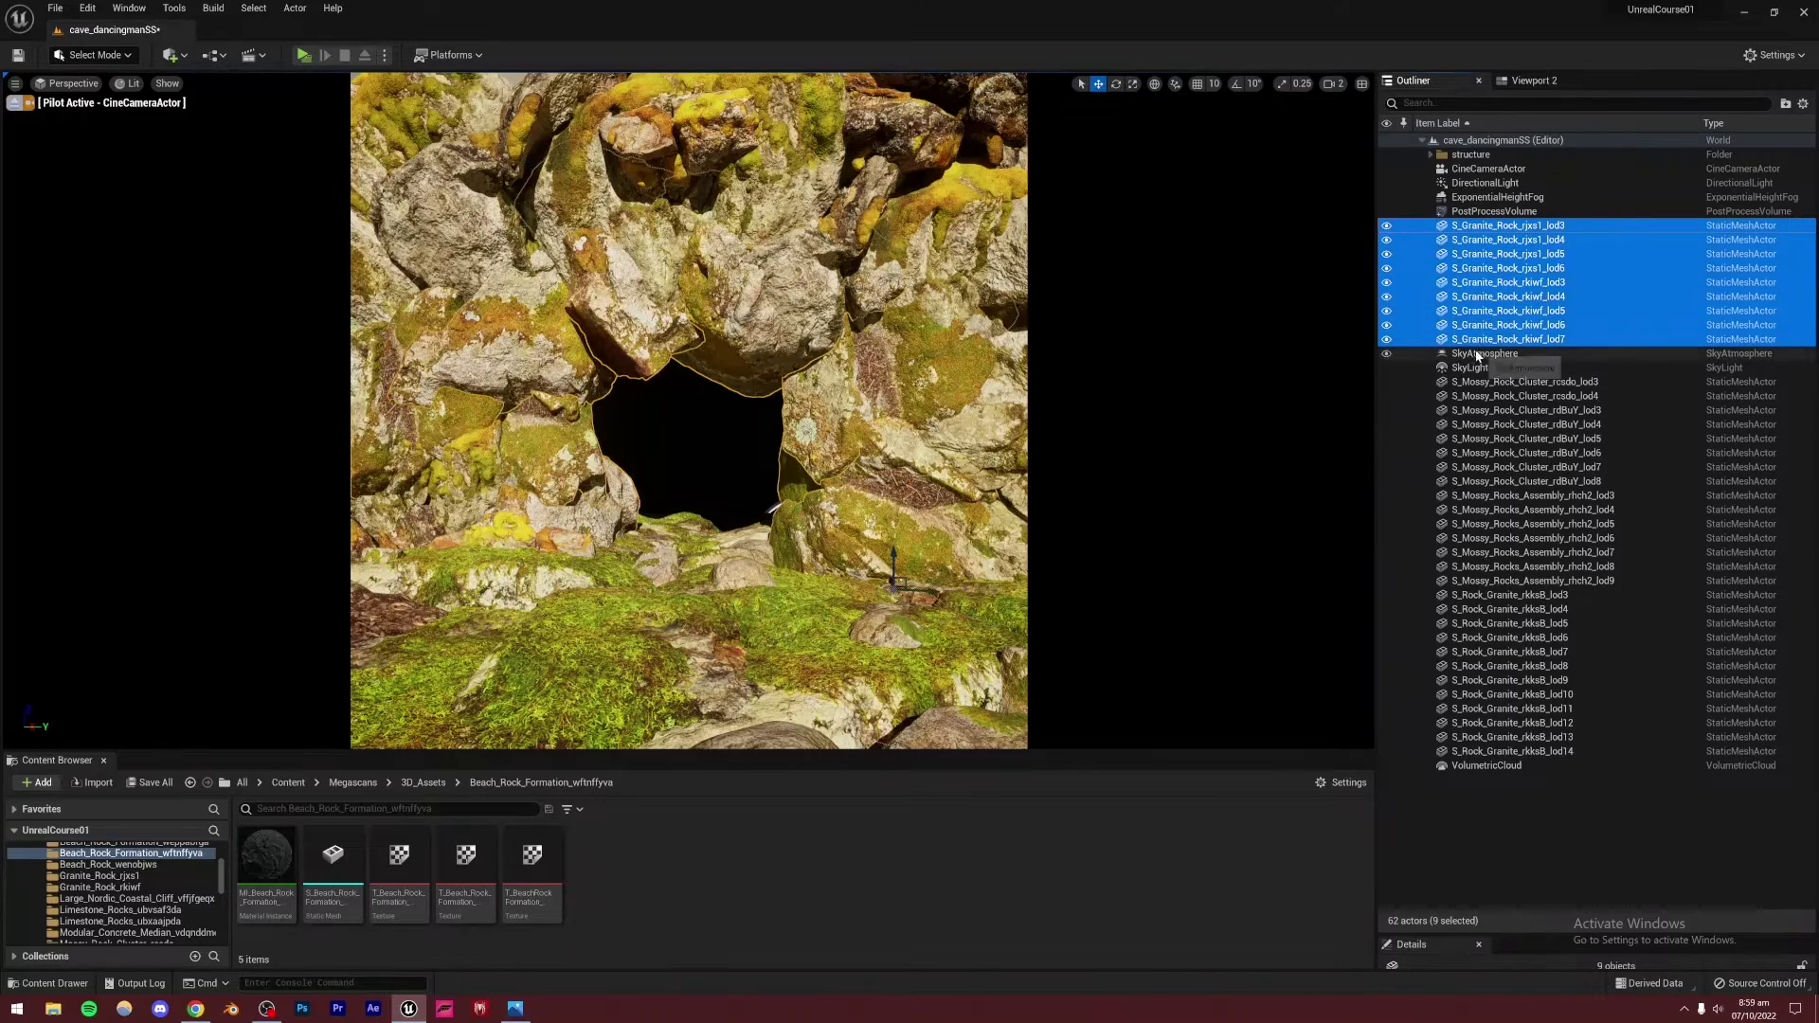
left_click(1785, 103)
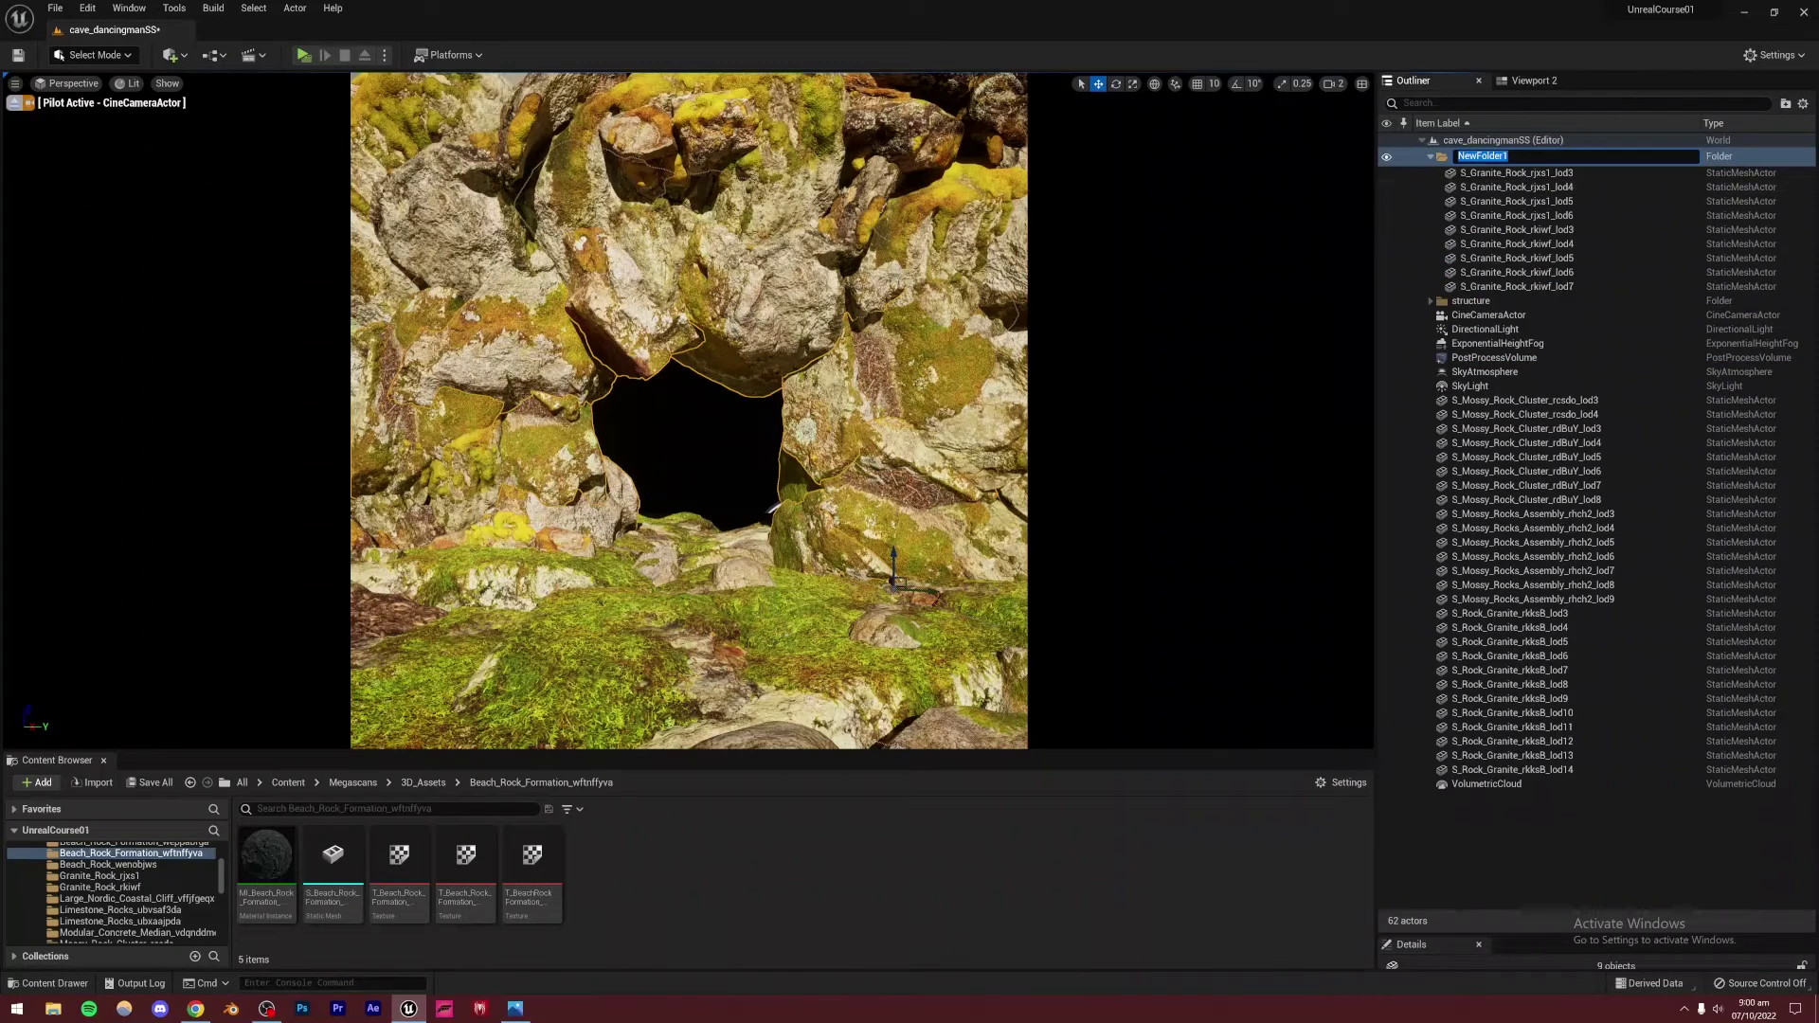
type("ts")
key("Return")
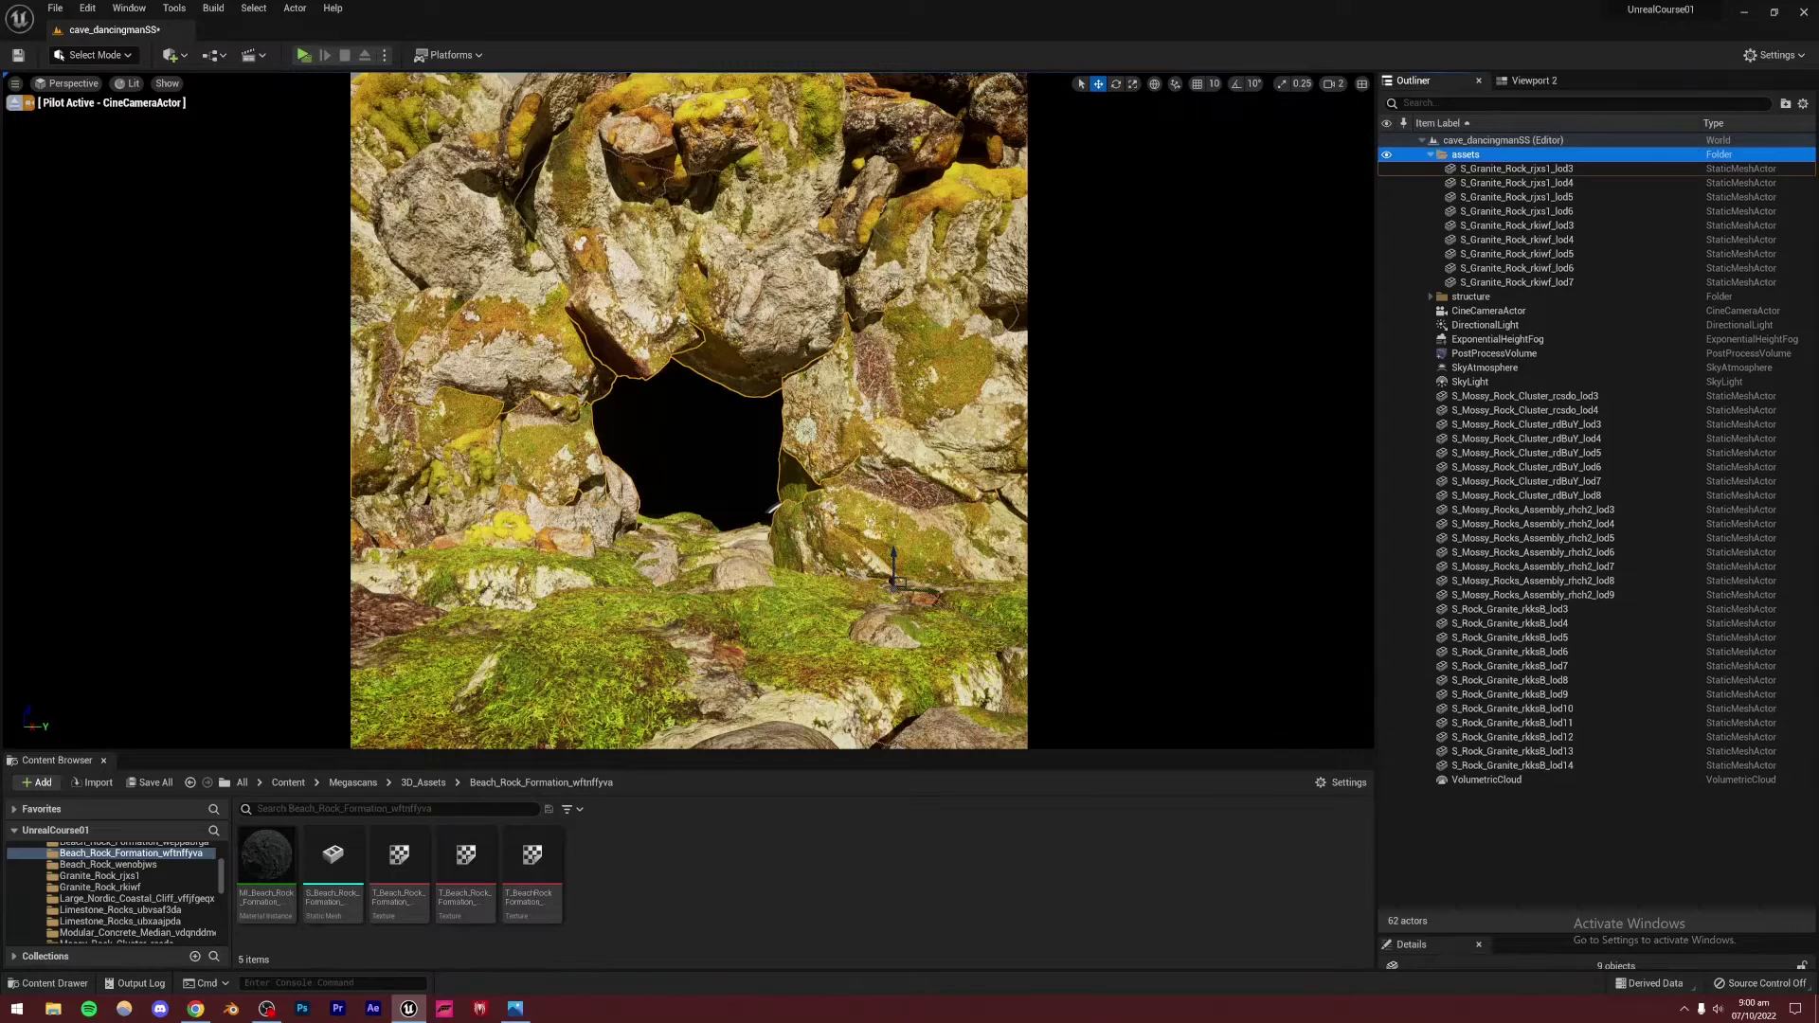
Move all the mossy rock clusters, mossy rock assemblies and S_Rock_Granite meshes into the assets folder
left_click(1516, 396)
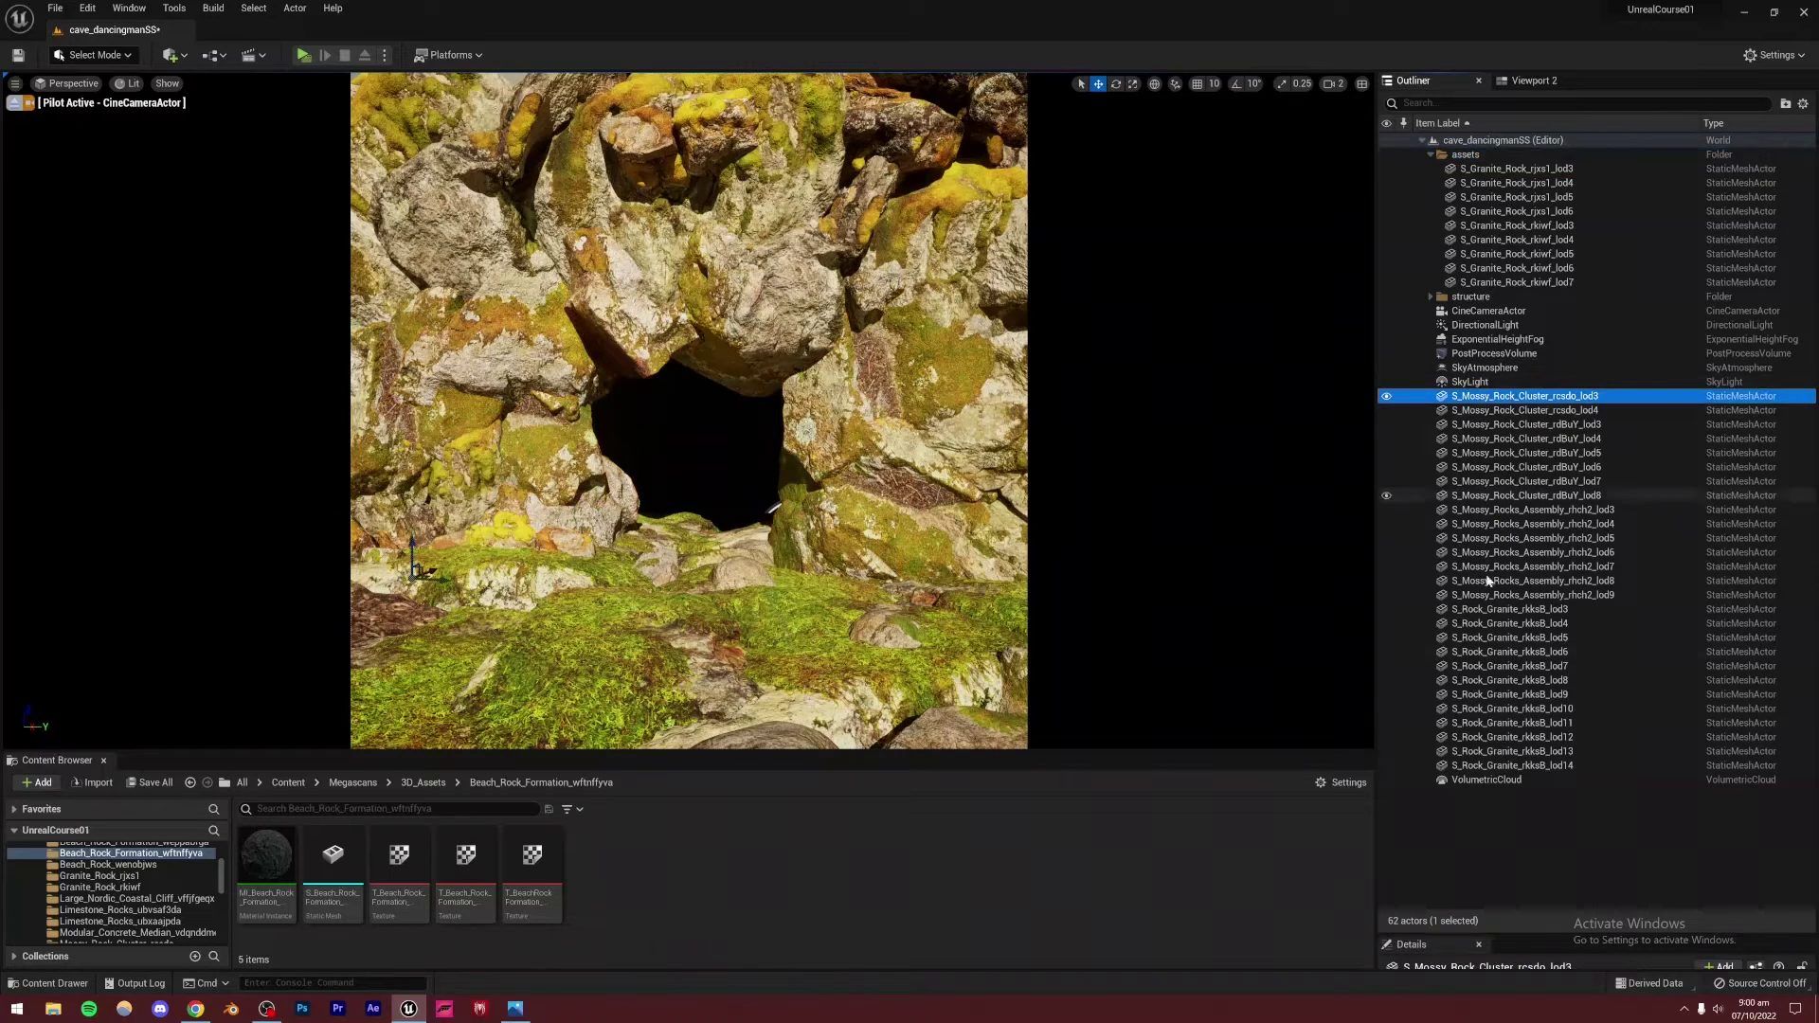
left_click(1512, 766, "shift")
left_click_drag(1493, 406, 1424, 155)
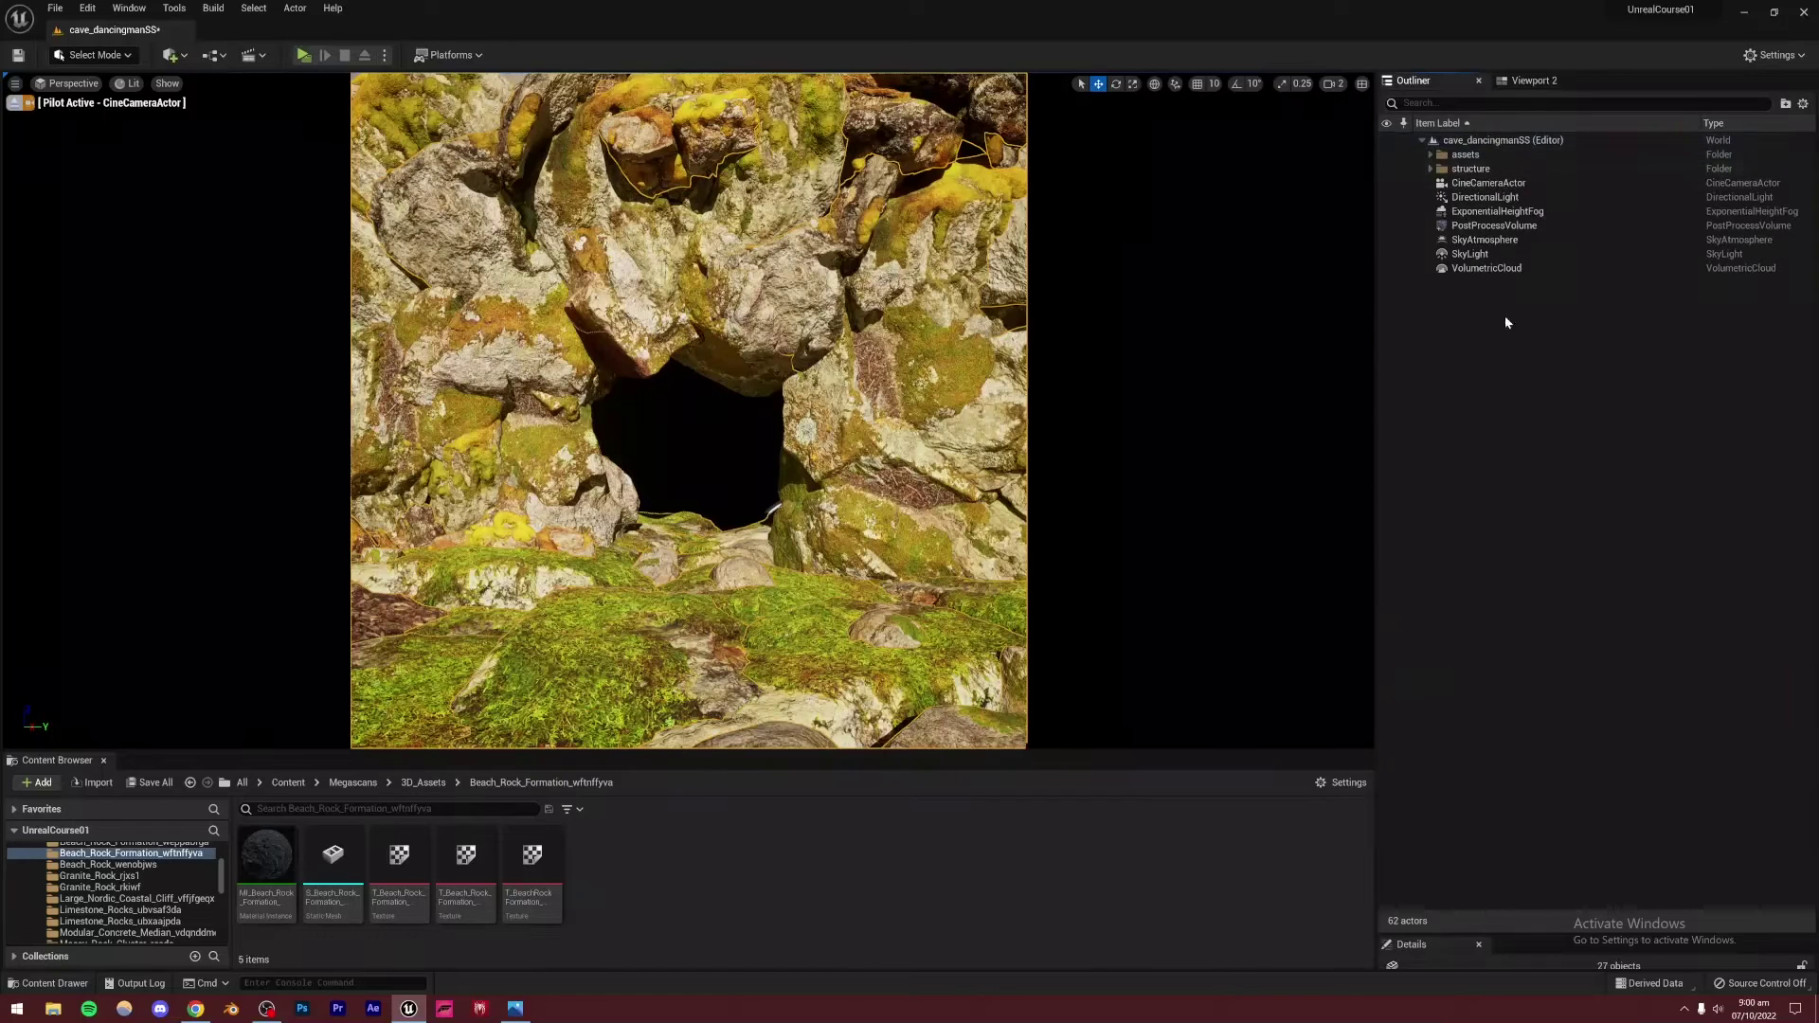
Enlarge the property area and enable Real Time Capture on the SkyLight
left_click_drag(1514, 933, 1571, 469)
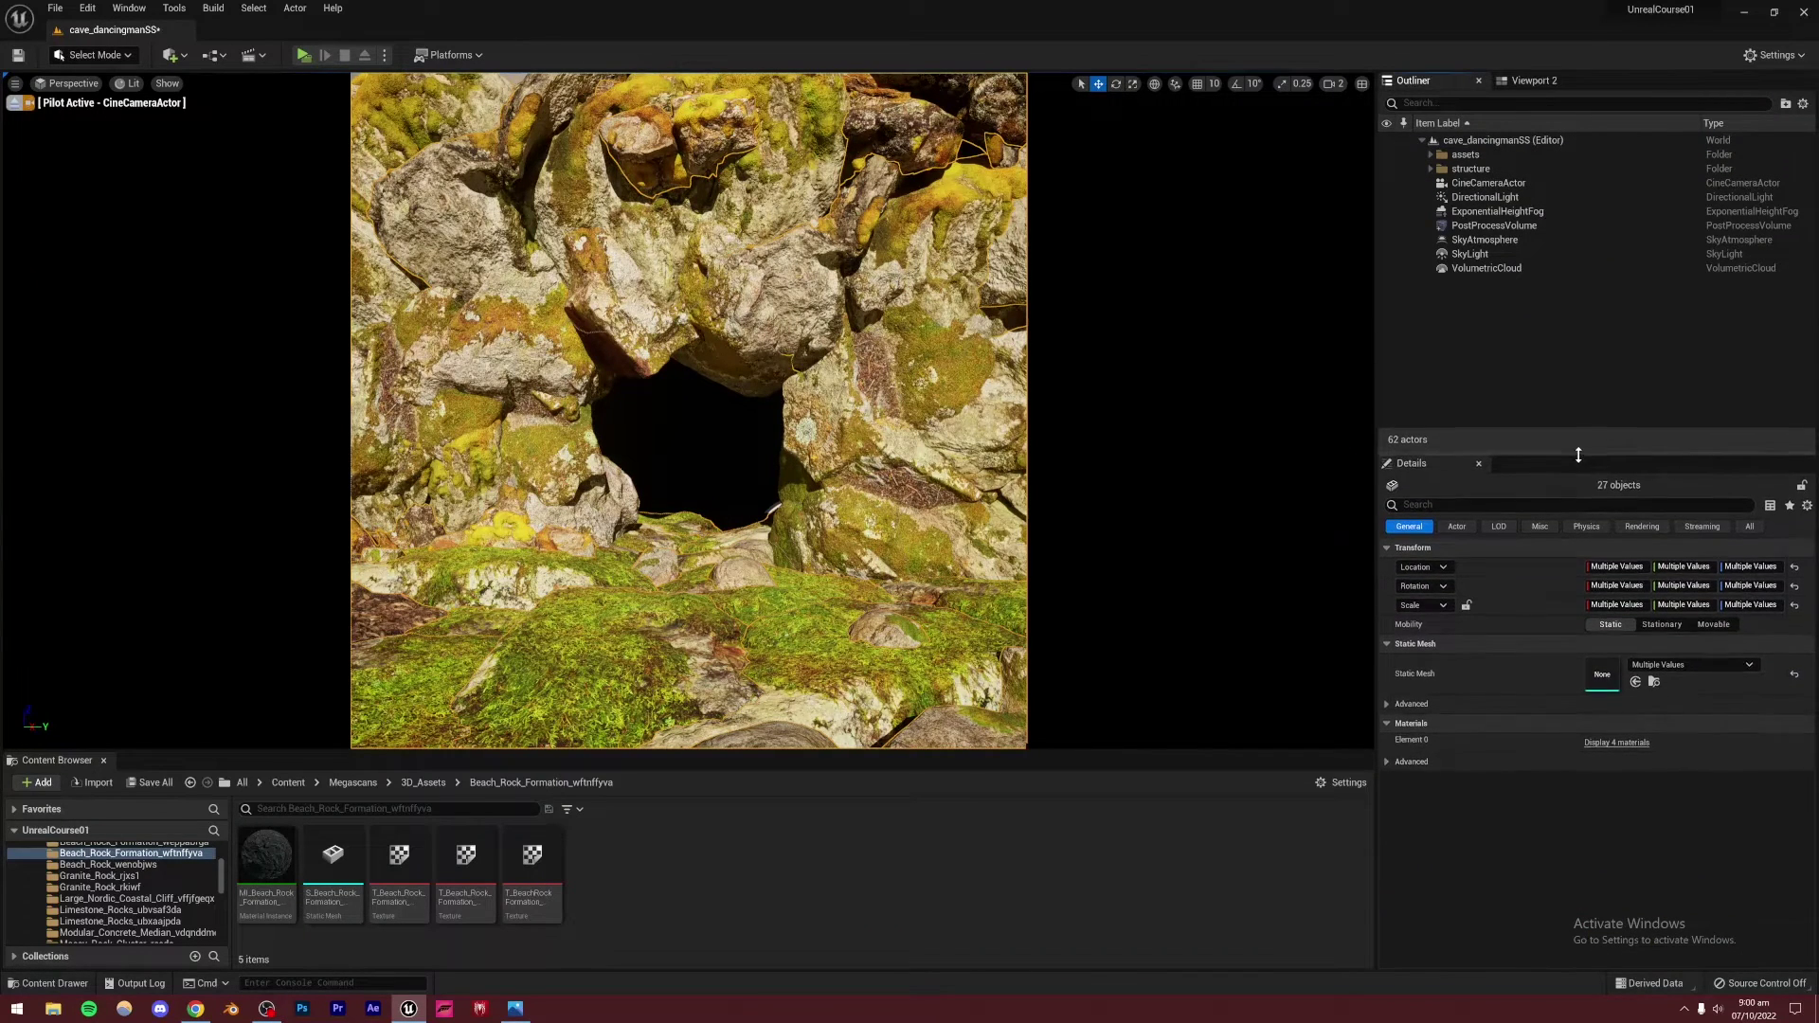
left_click(1485, 197)
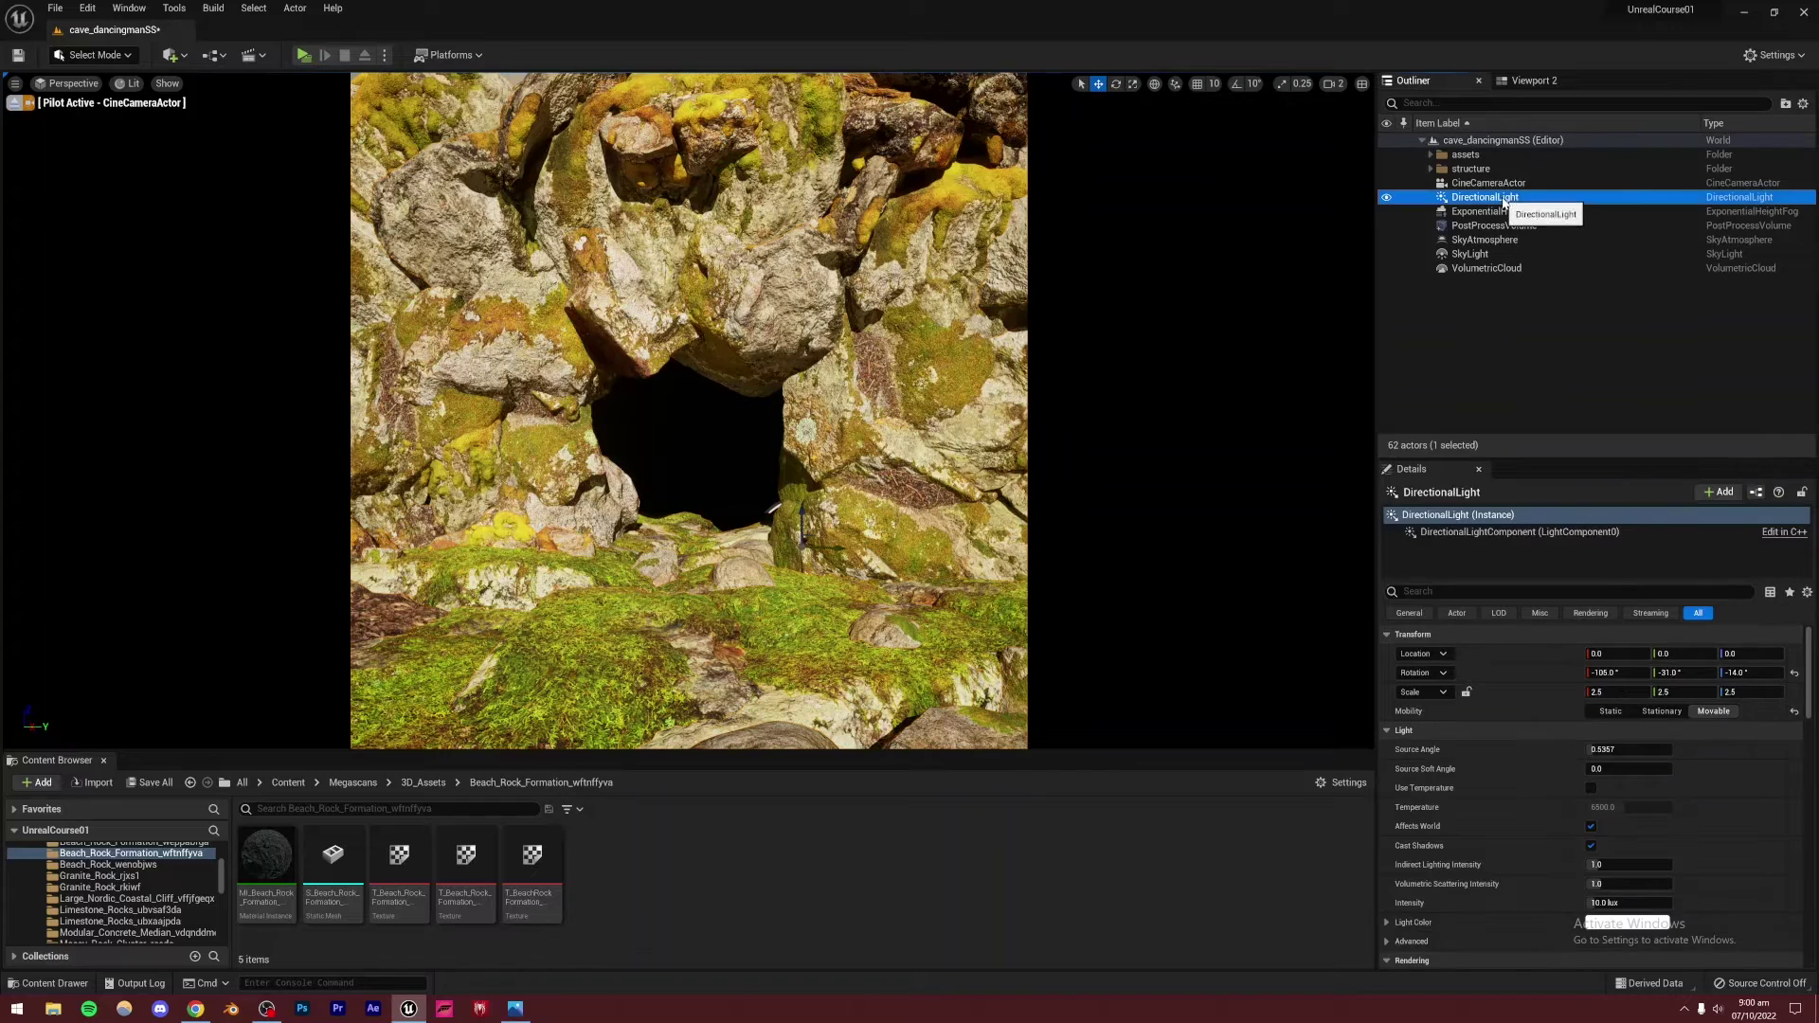
left_click(1469, 254)
left_click(1591, 750)
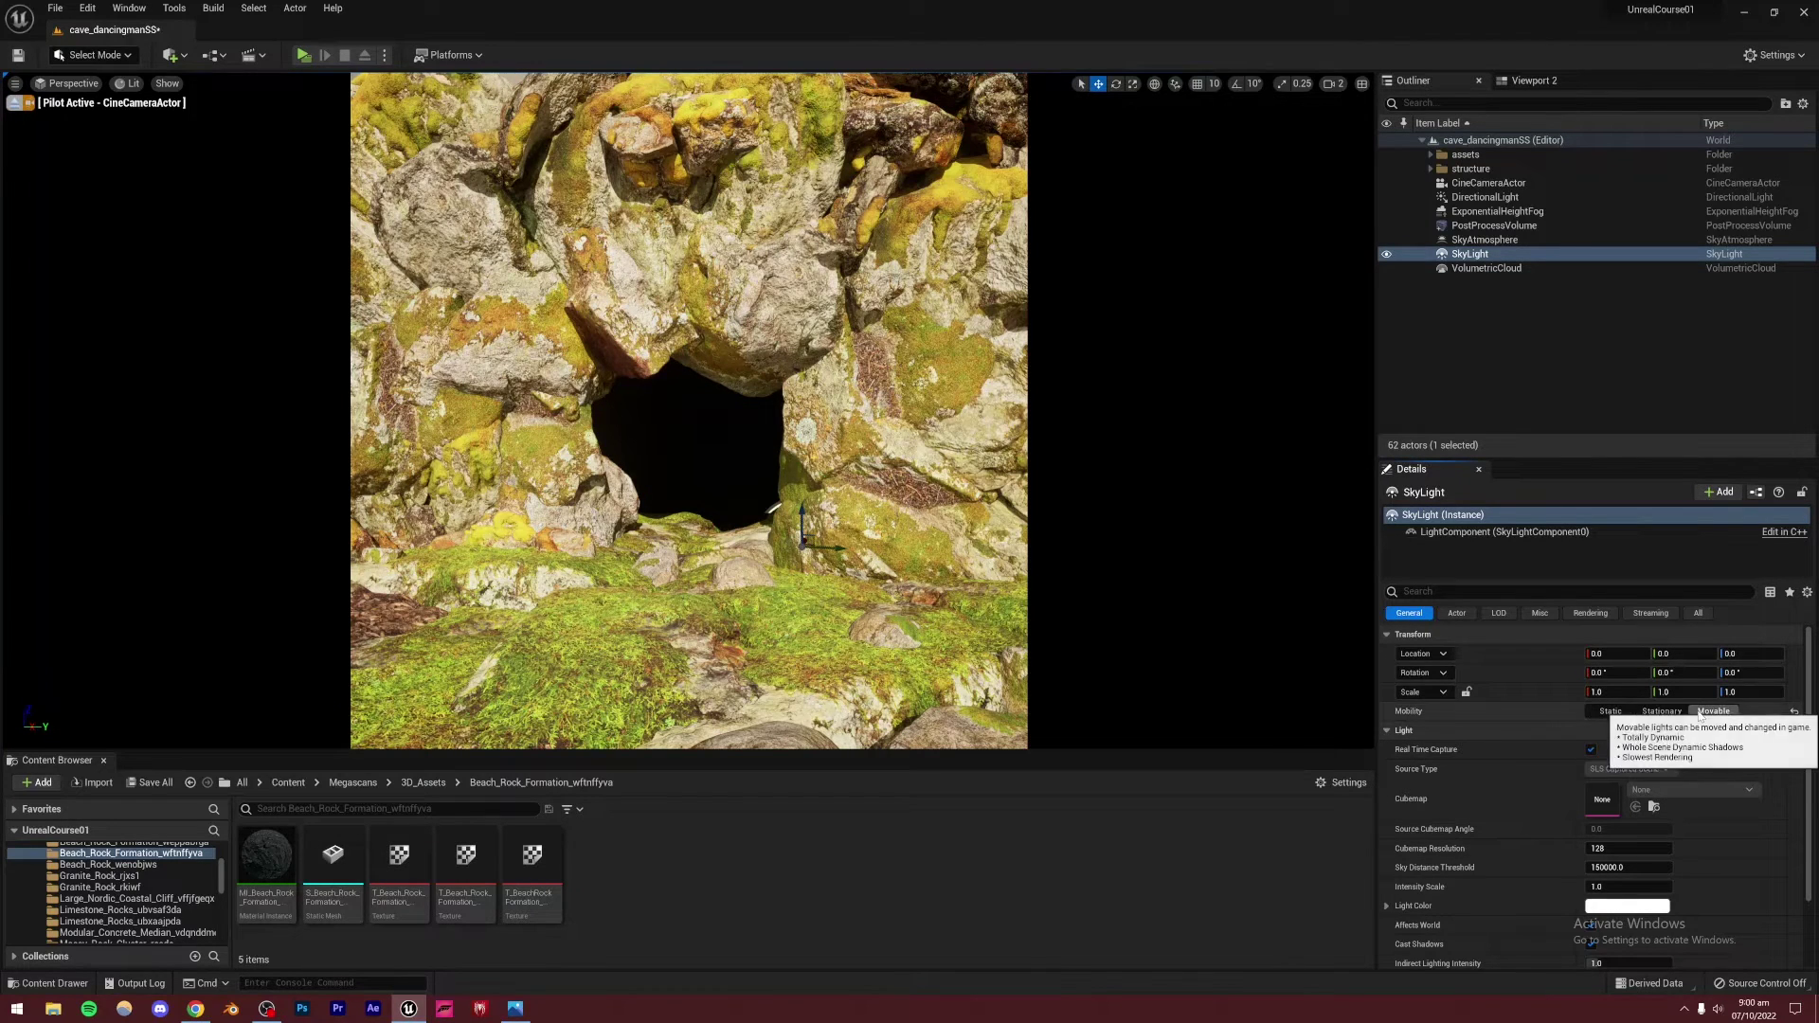
Rotate the directional light to about -106.2°, -31.1°, 52° so sunlight rakes across the cave front
left_click(1481, 212)
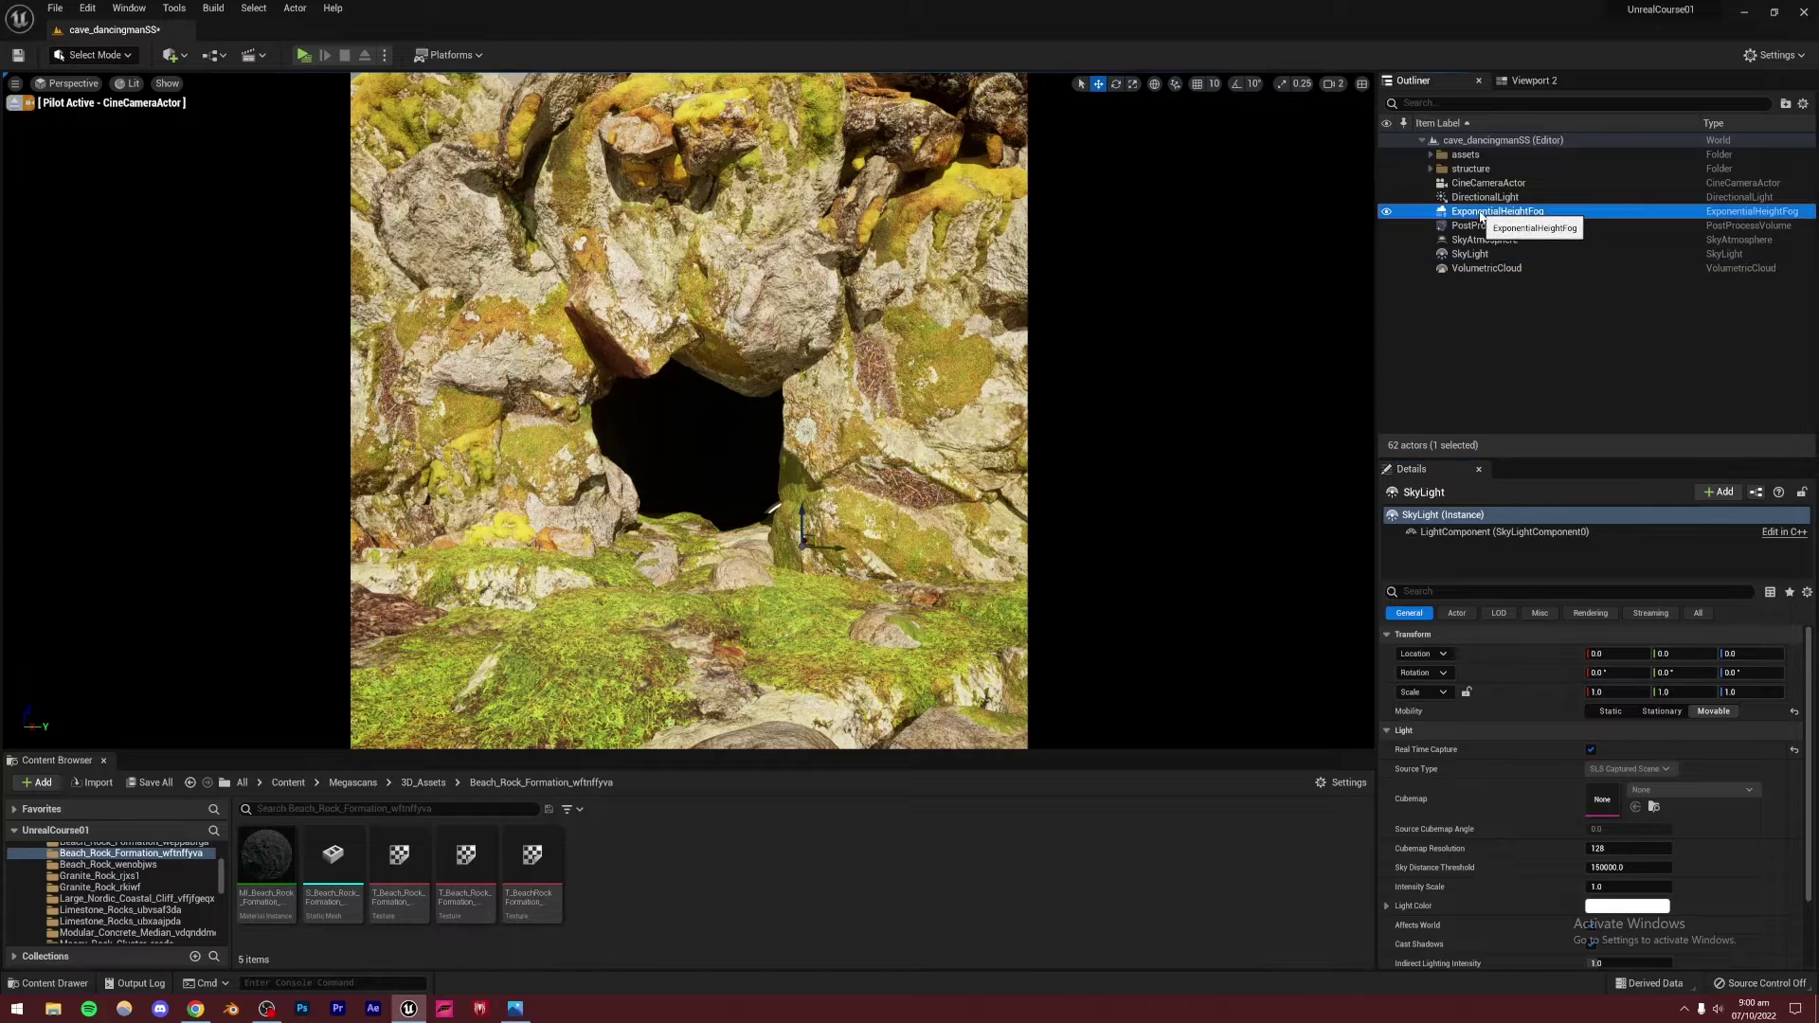
left_click(1484, 275)
left_click(1480, 197)
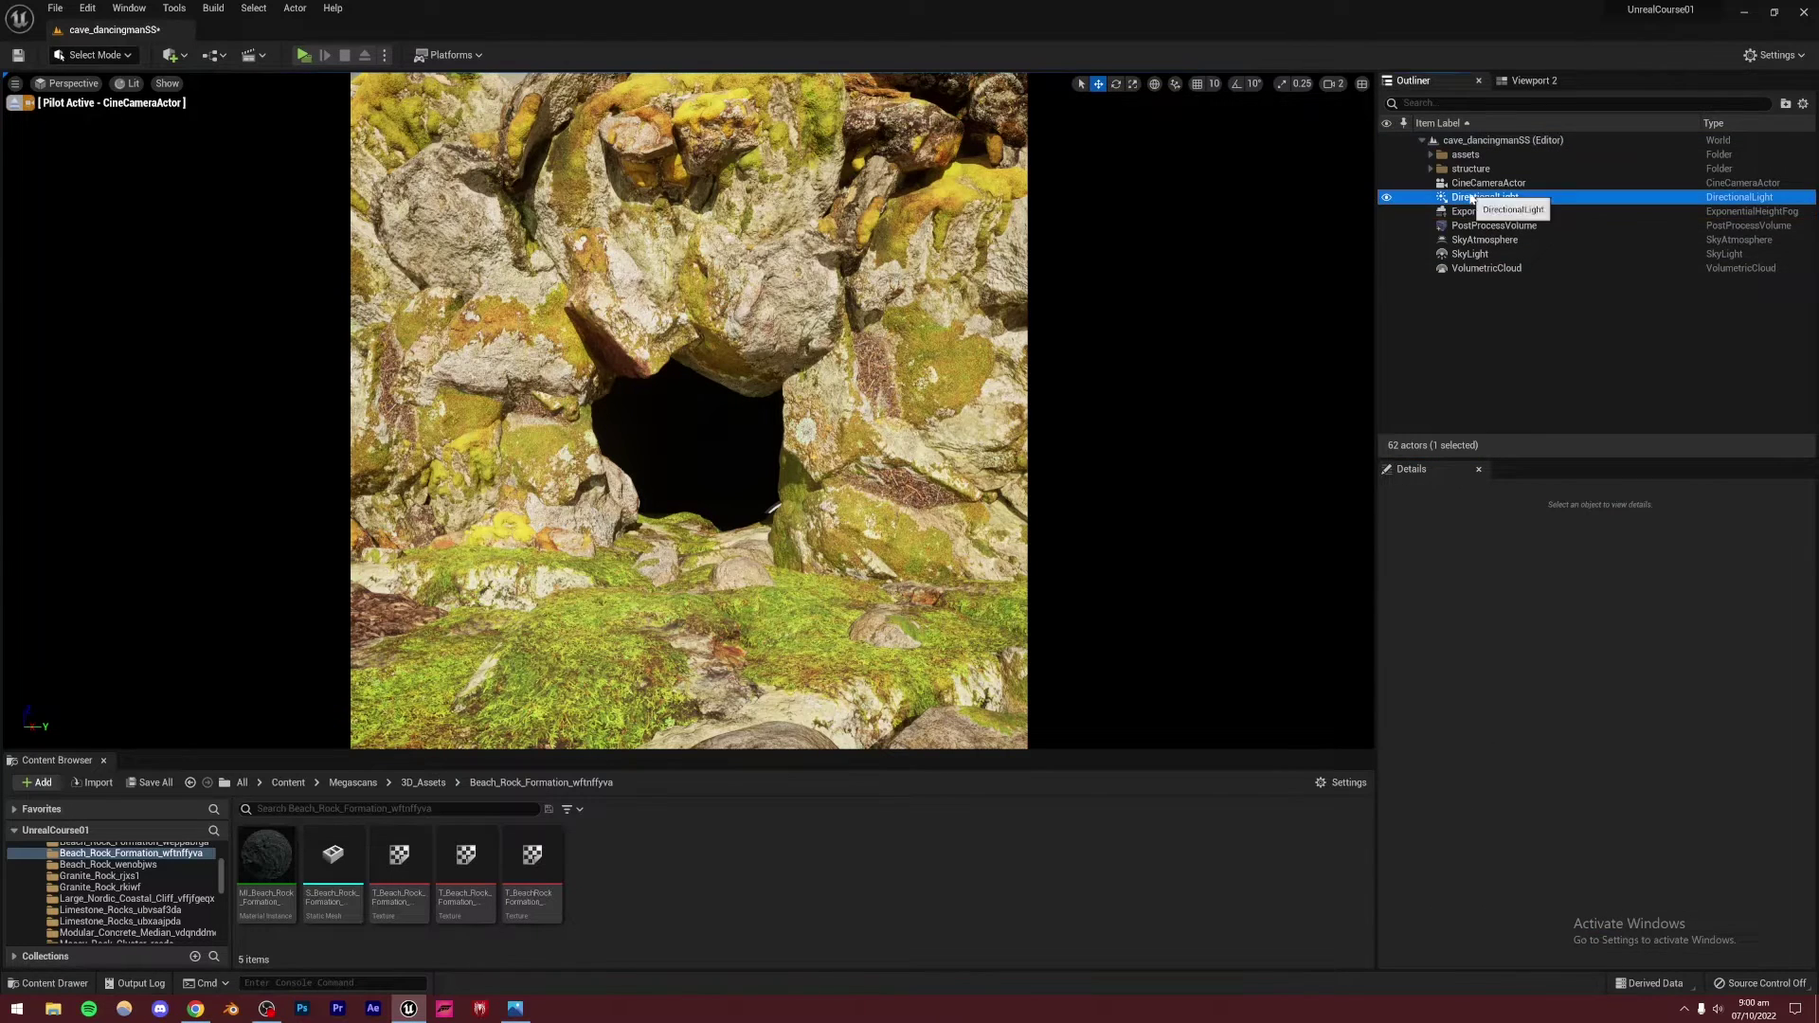
left_click(1115, 83)
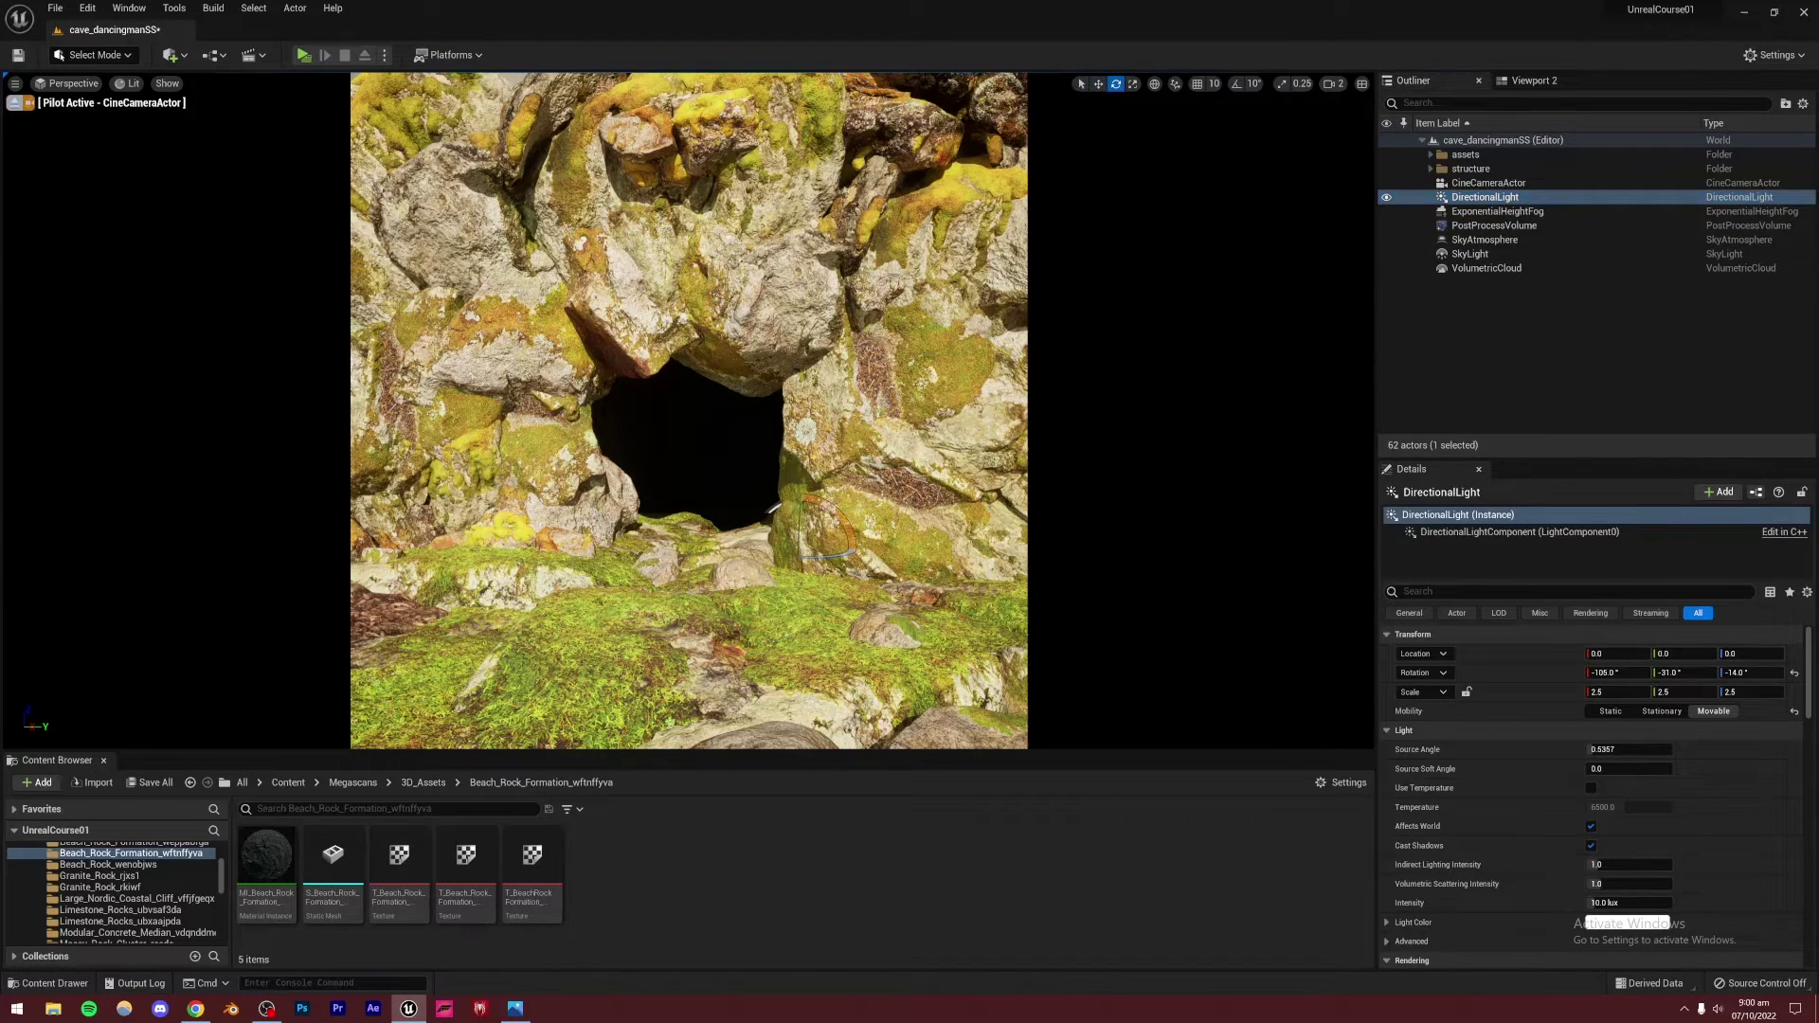
left_click_drag(815, 563, 799, 527)
Check the lighting against cave fantasy.PNG and refine the directional light's rotation to about -108.8°, -33.4°, 60.9°
left_click(512, 1010)
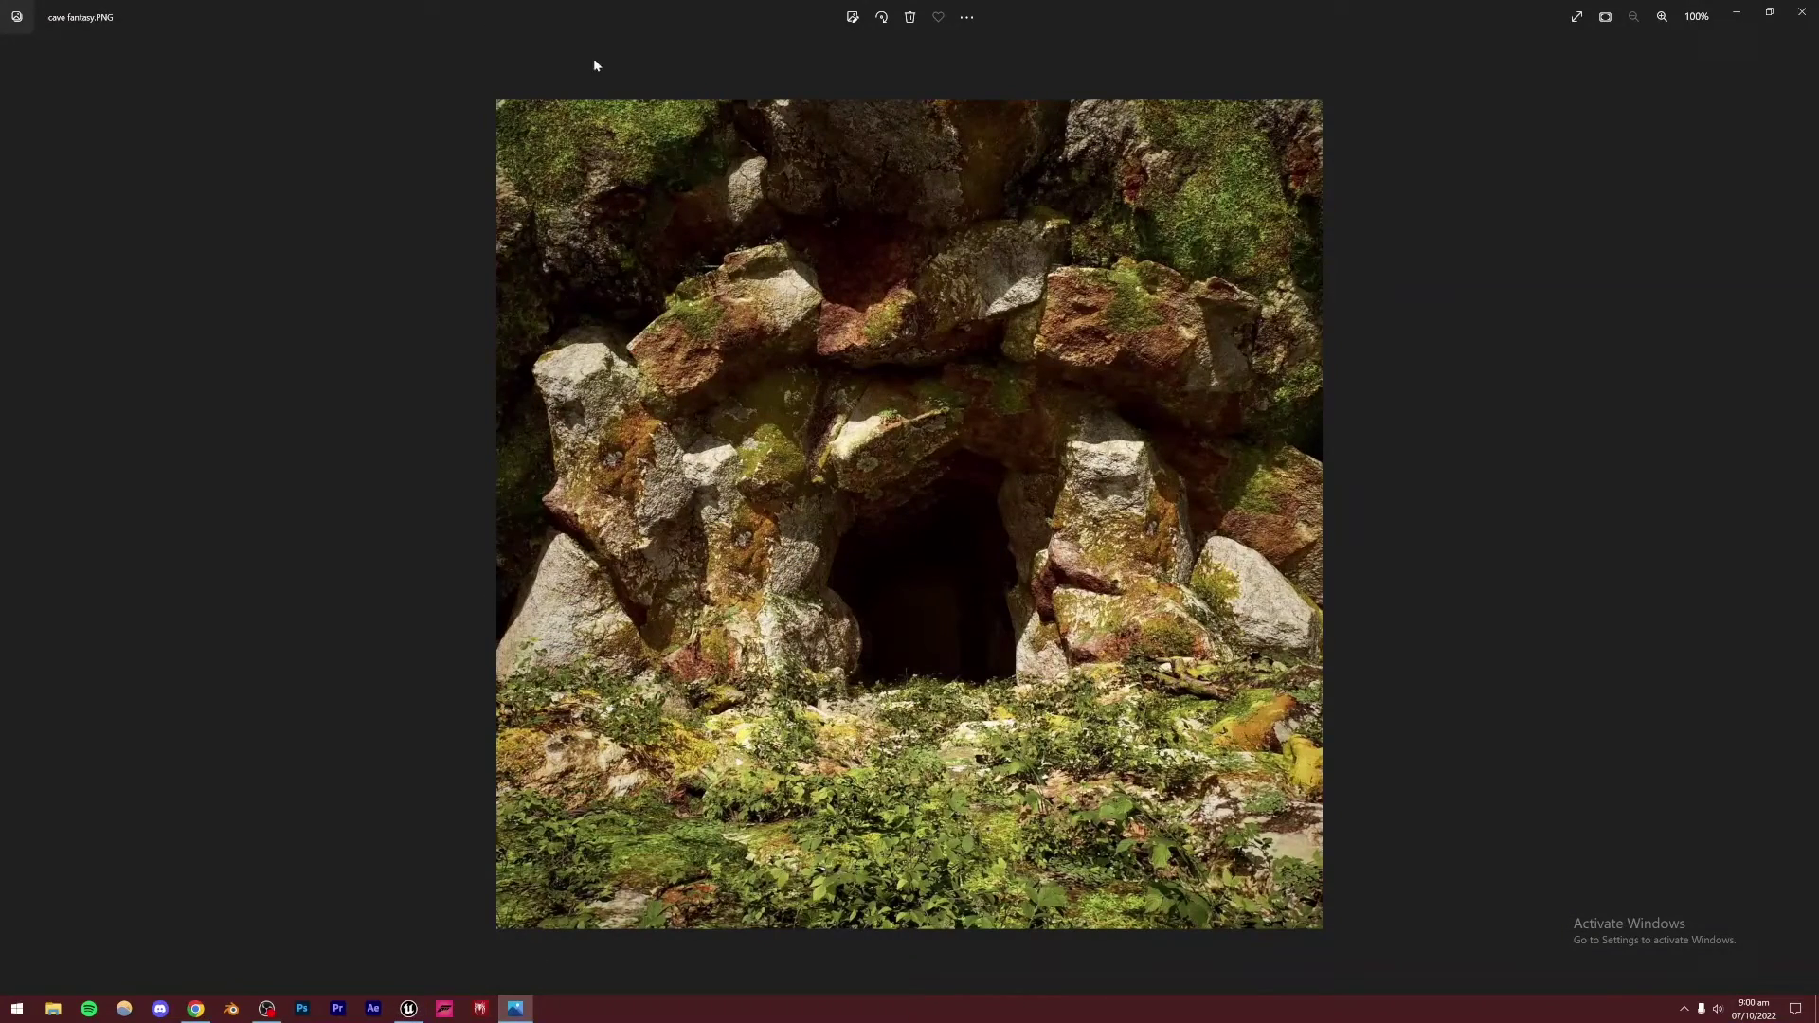
left_click(410, 1010)
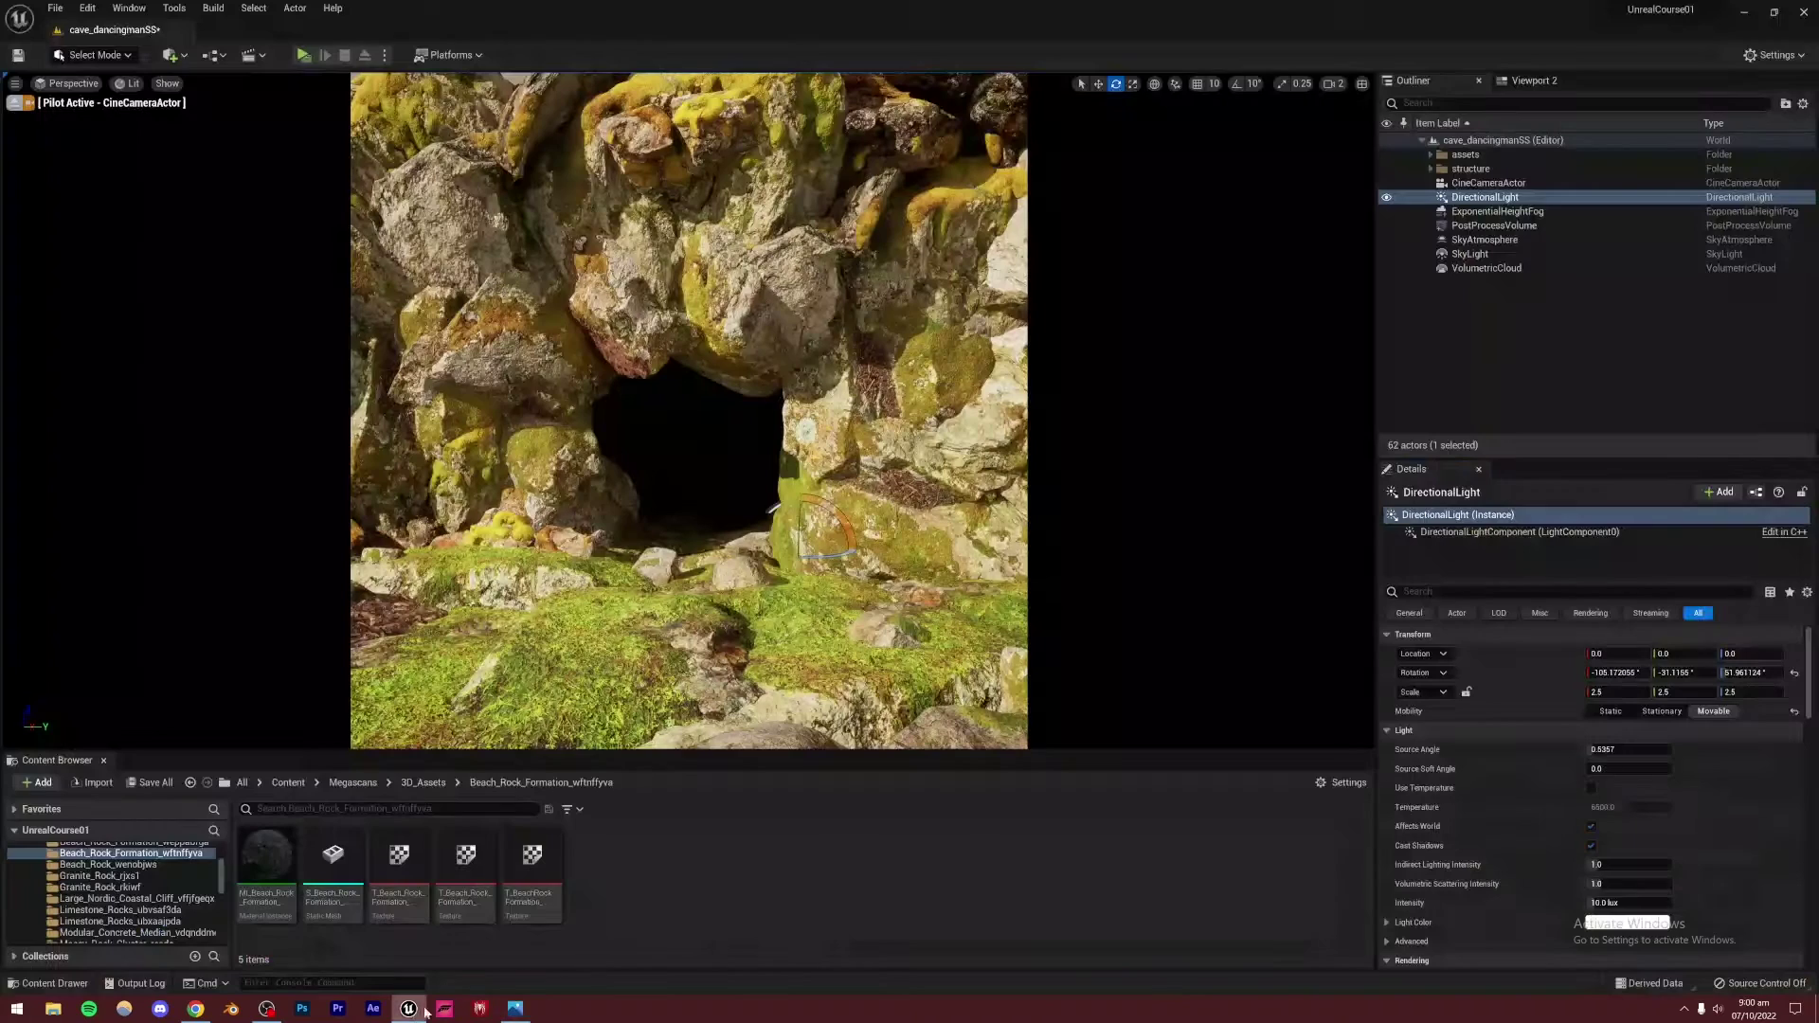
left_click_drag(829, 556, 801, 548)
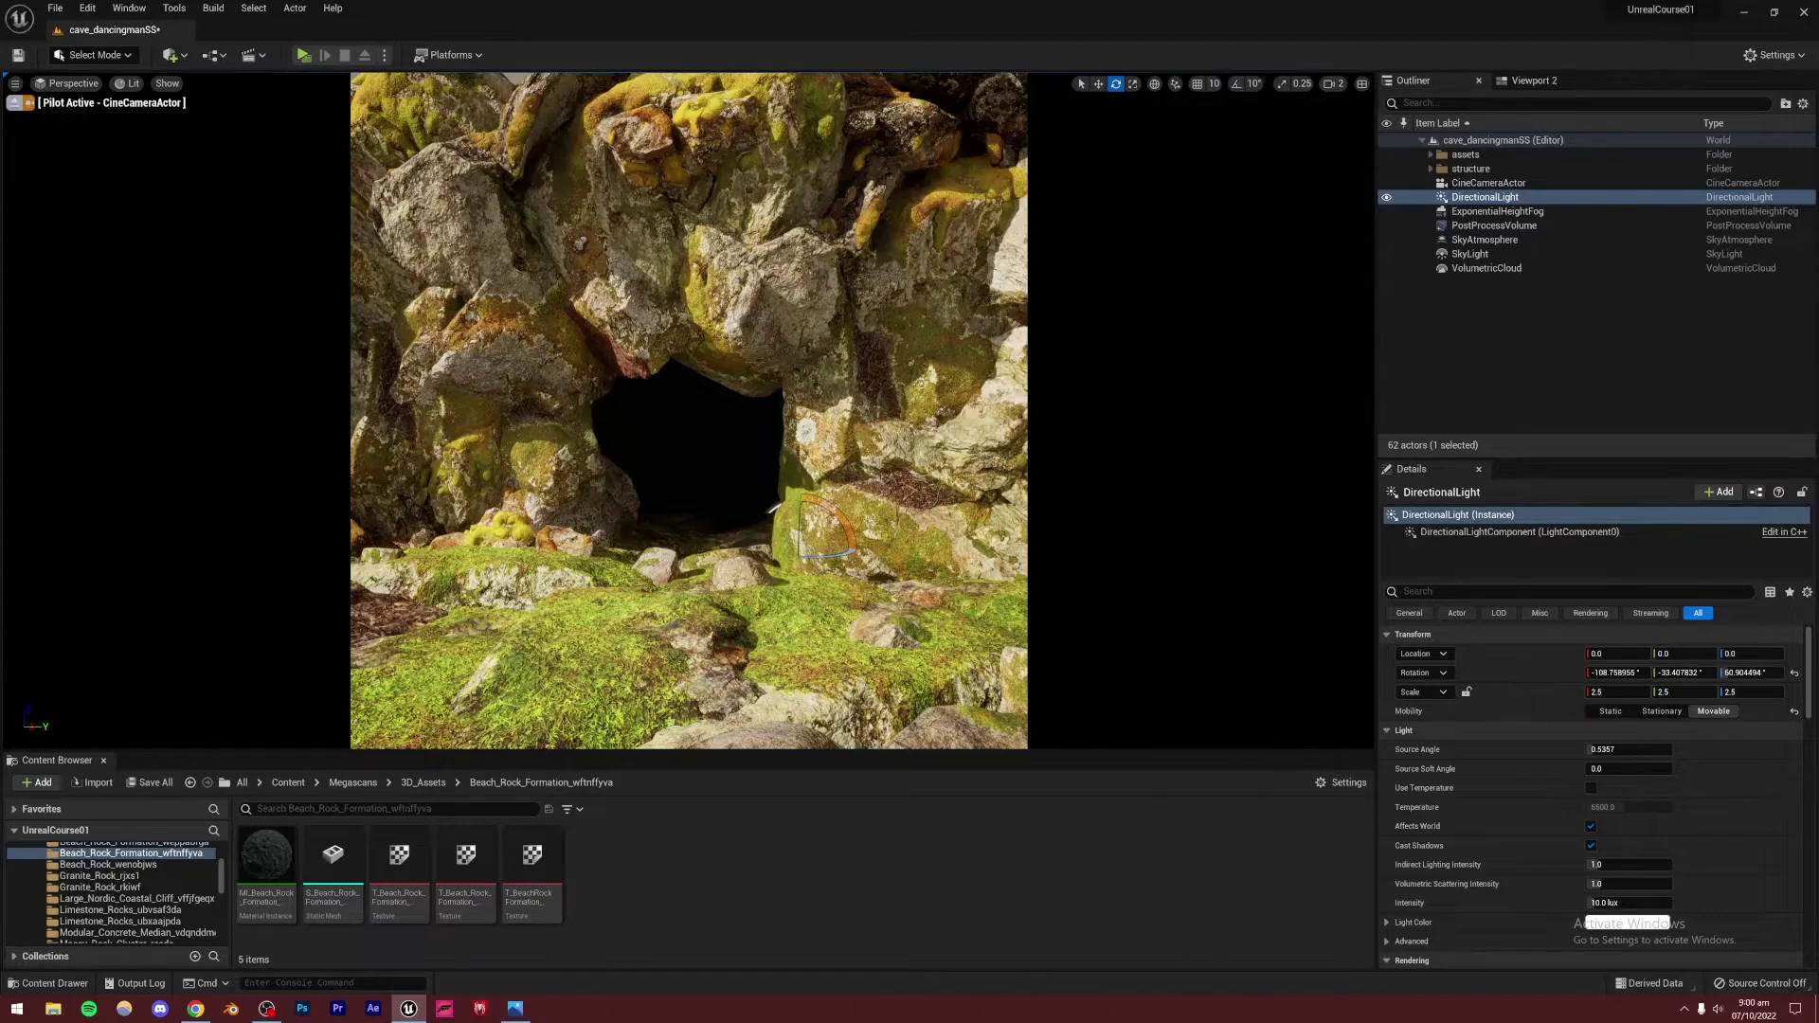
Reframe the piloted camera on the cave entrance and compare the shot with cave fantasy.PNG
right_click_drag(802, 548, 805, 563)
key("a")
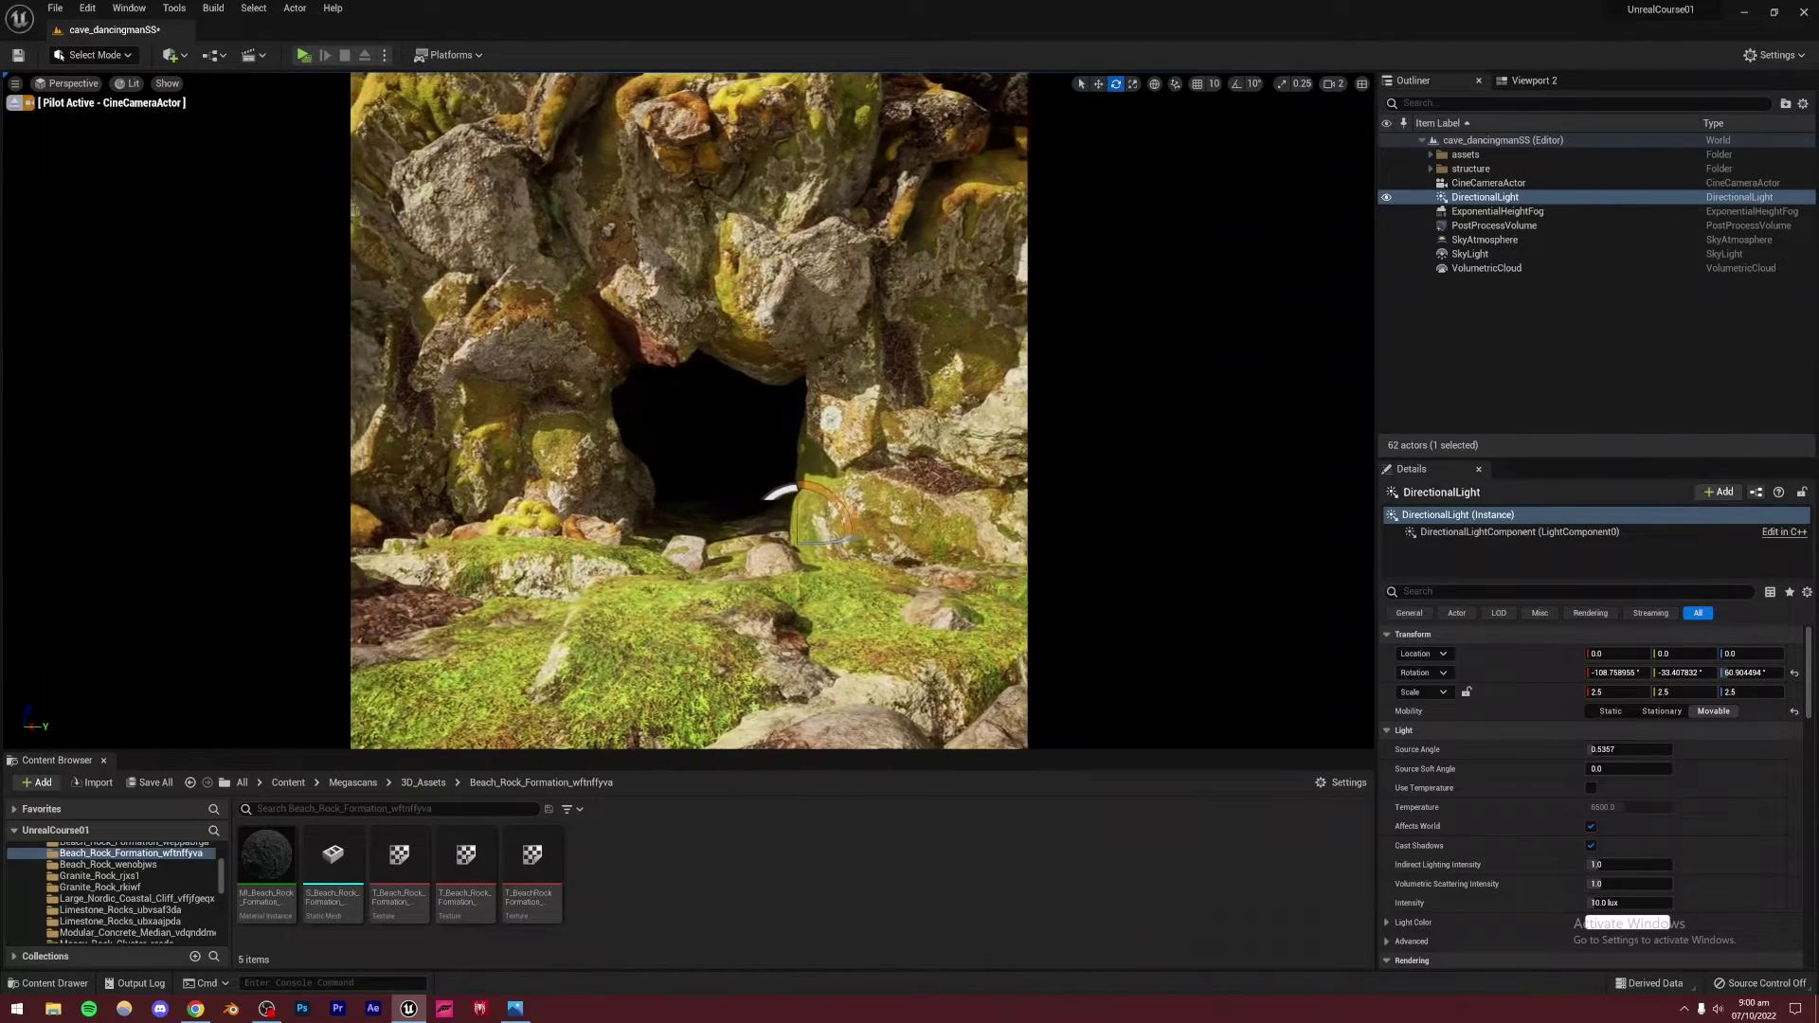
right_click_drag(806, 446, 808, 446)
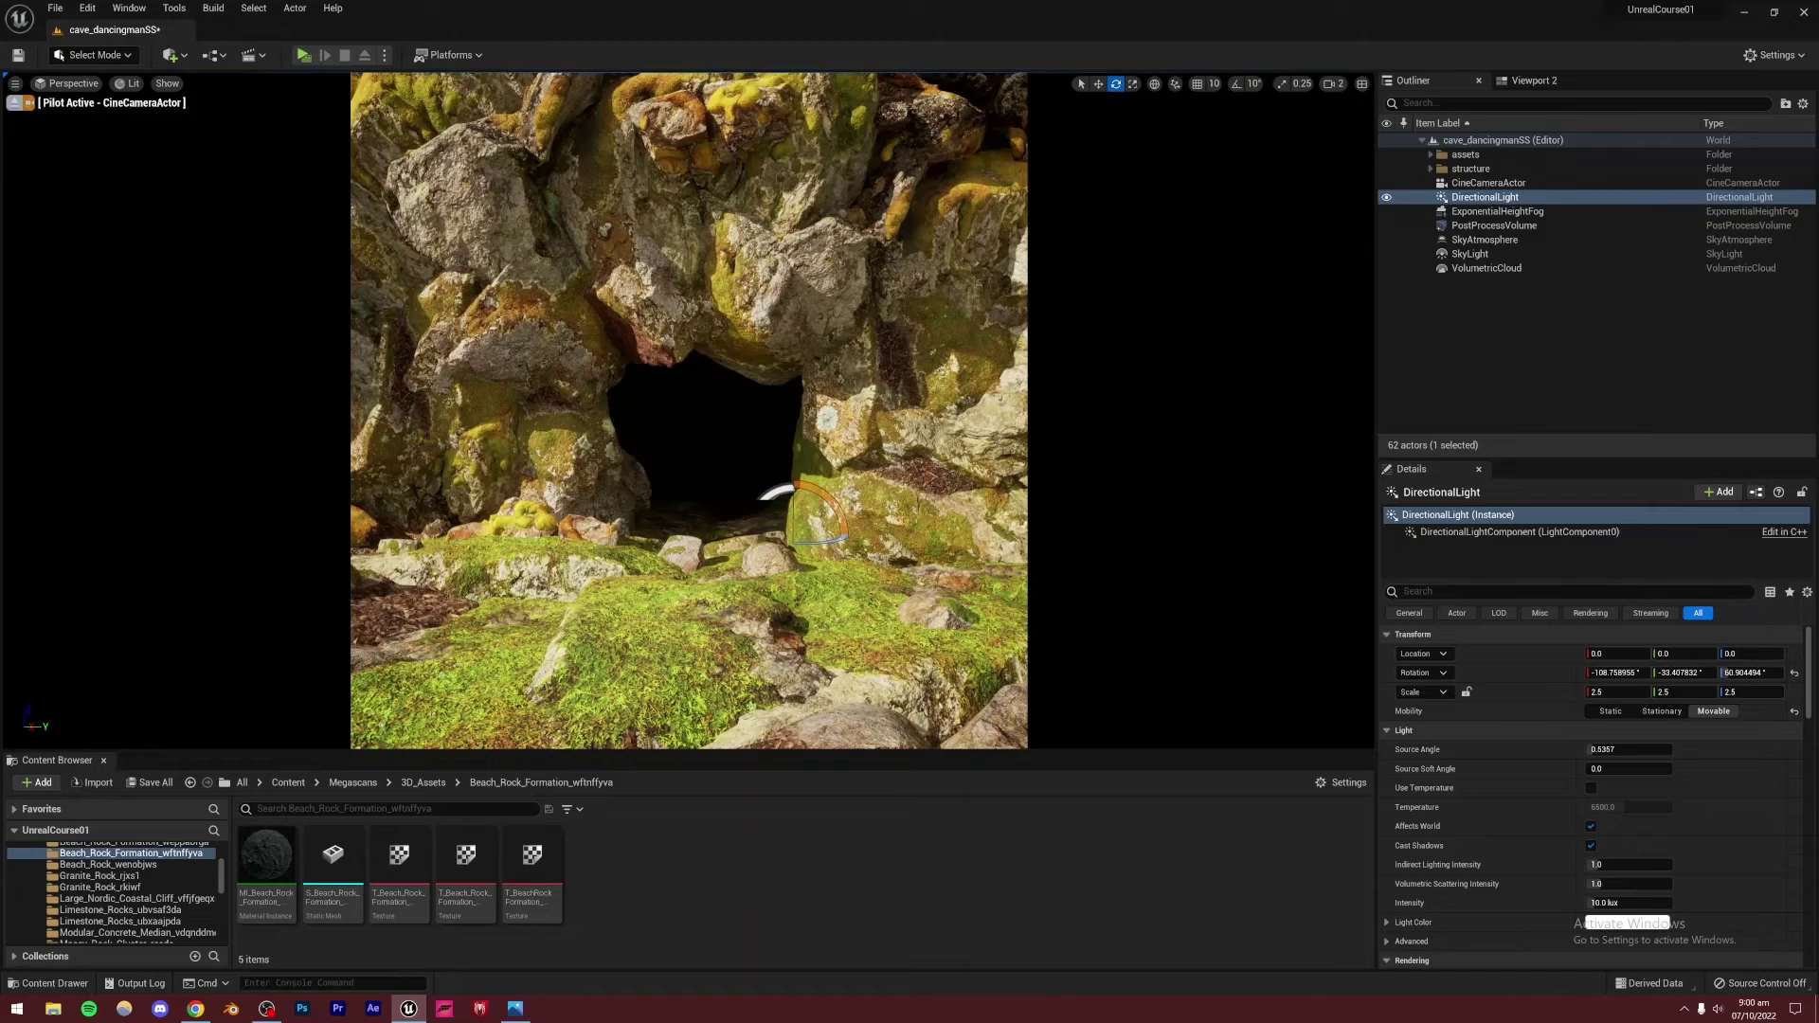
left_click(1497, 347)
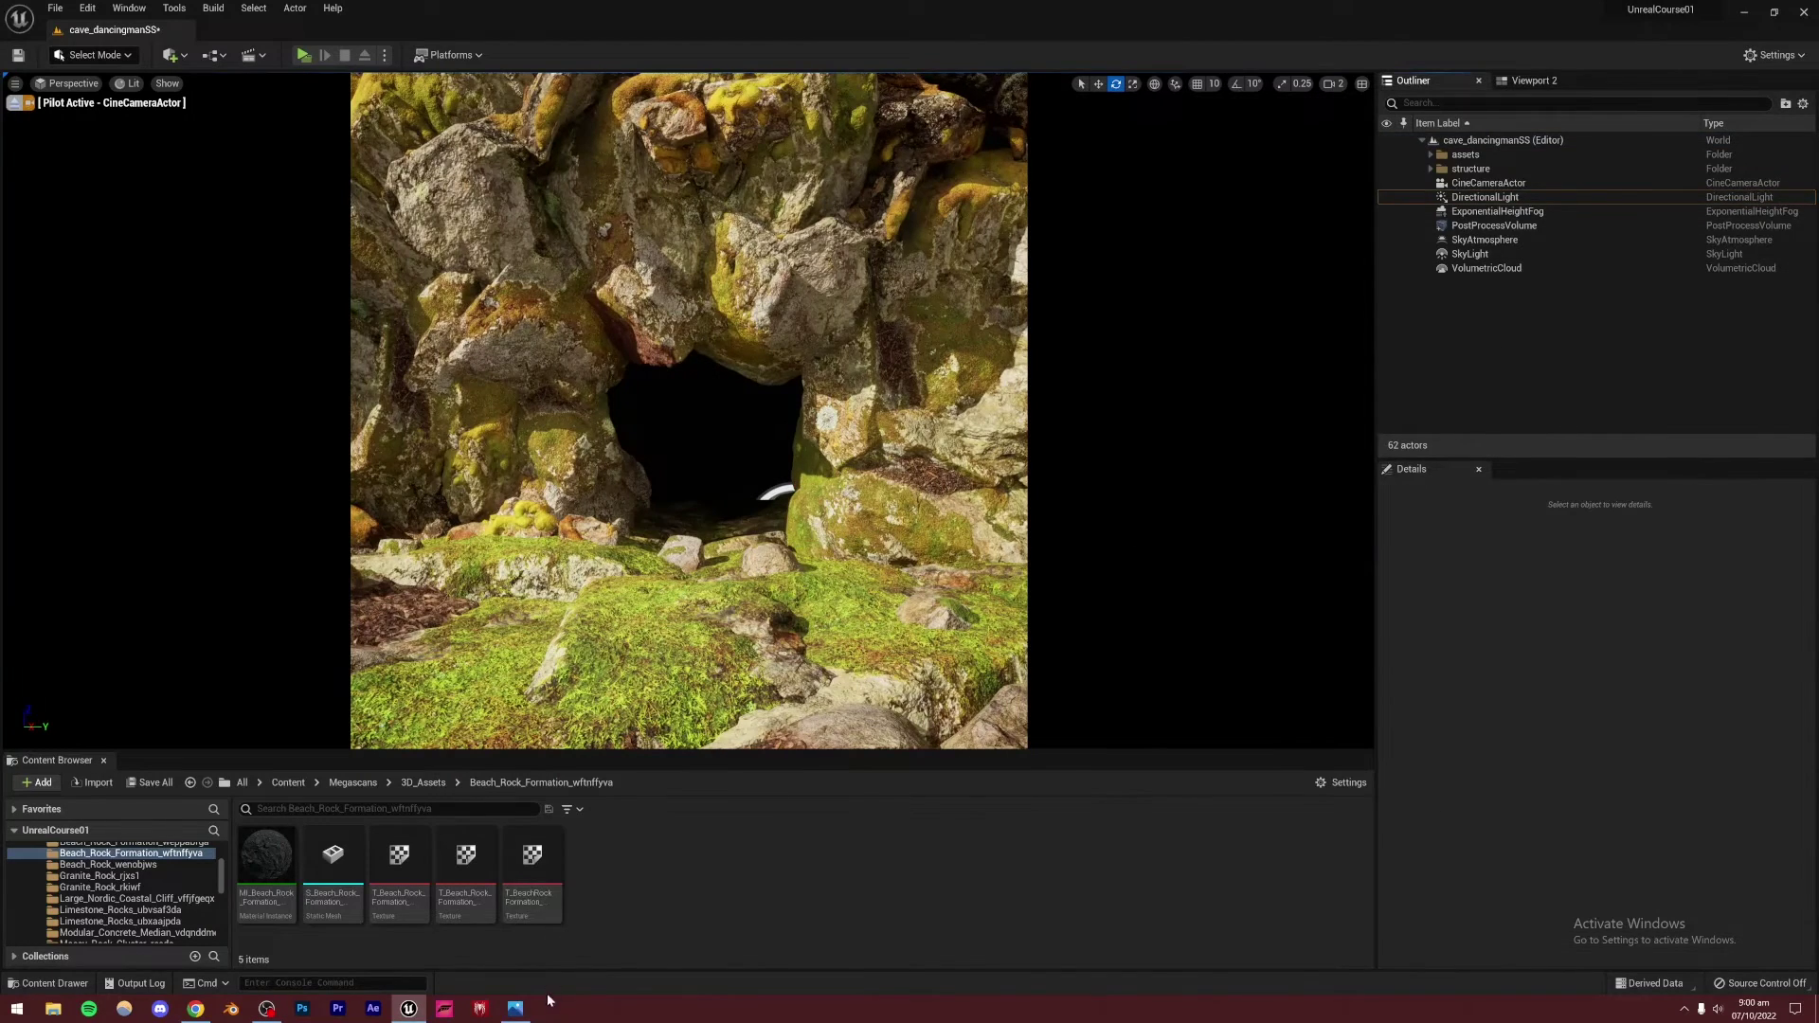
left_click(516, 1009)
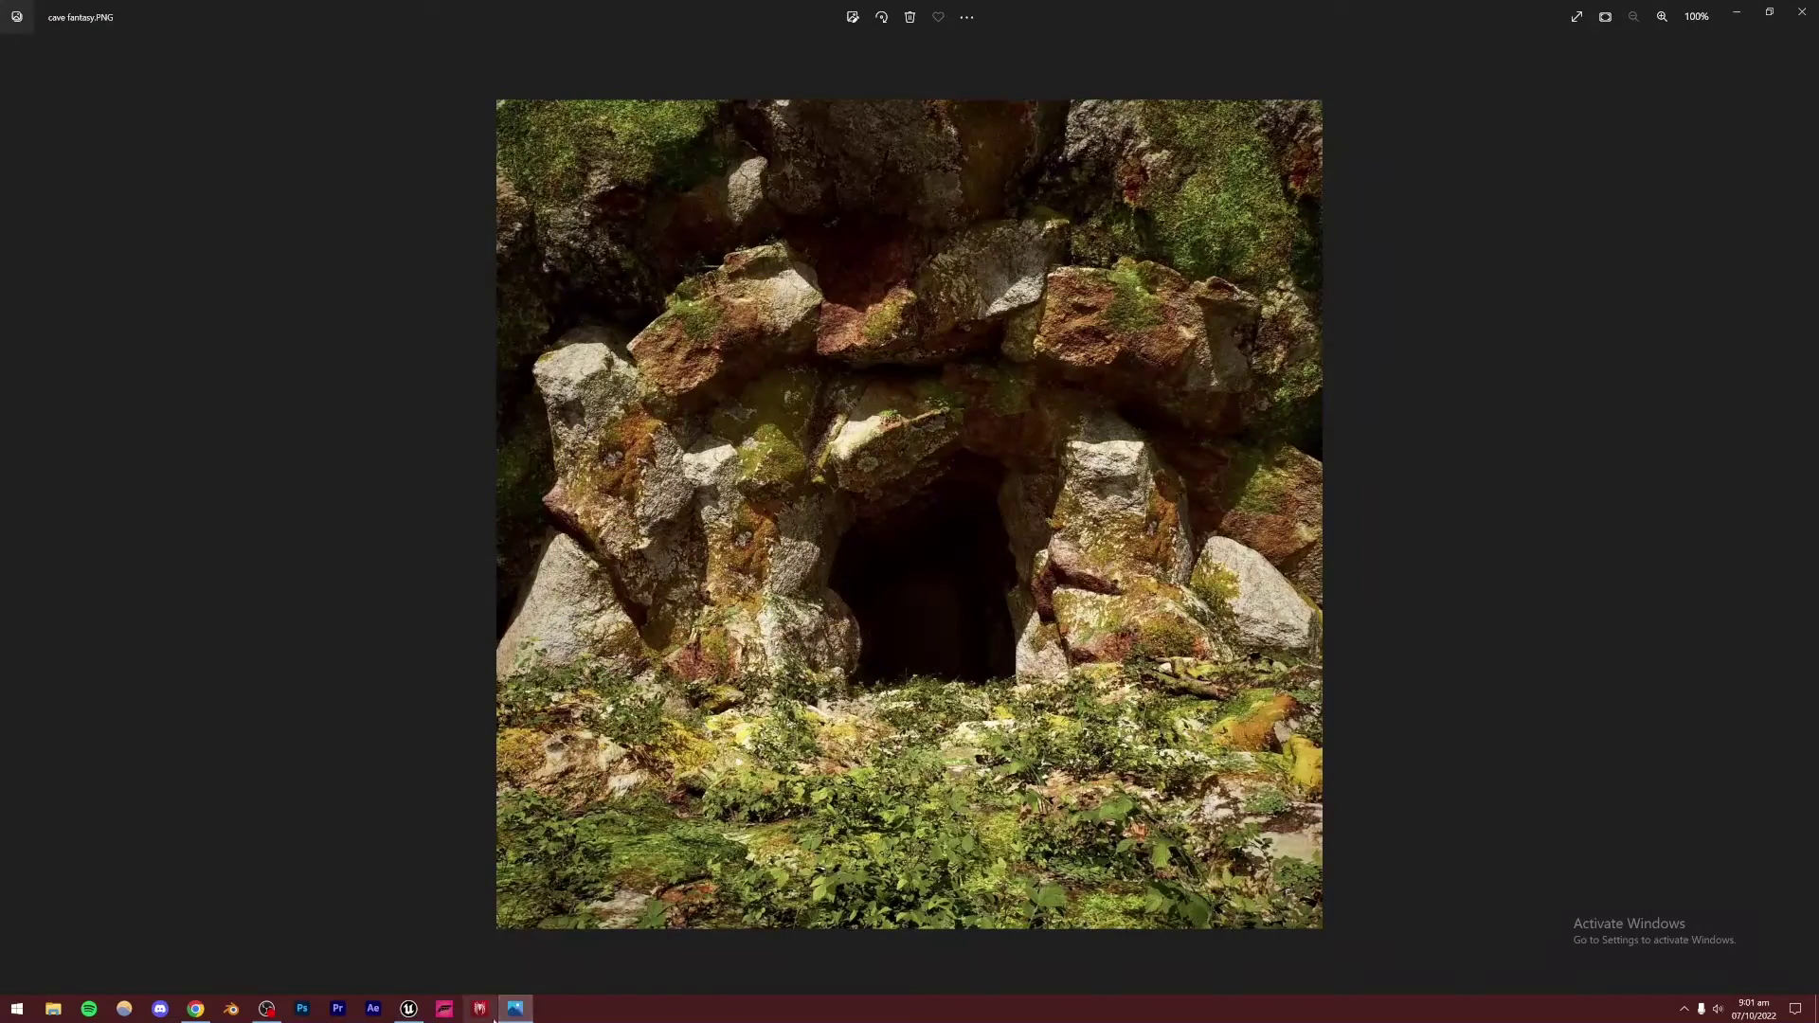
left_click(409, 1009)
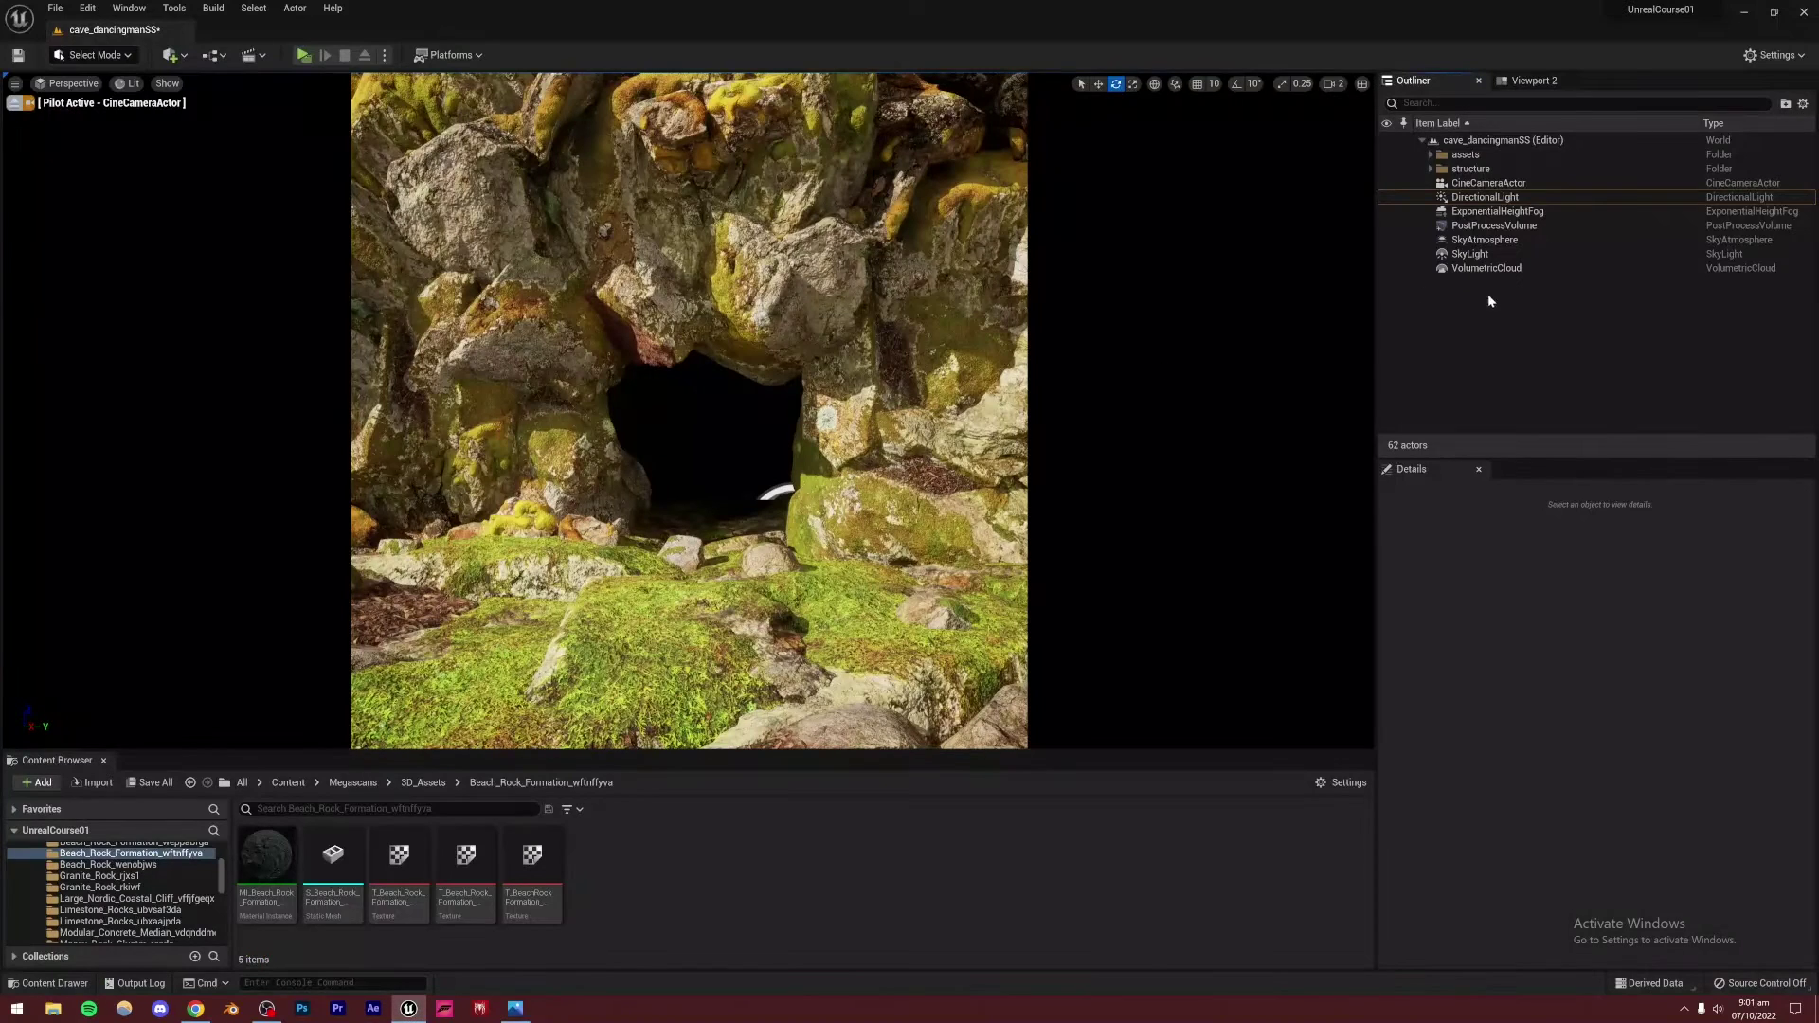
Enlarge the Outliner area and the viewport by shrinking the Details and Content Browser areas
left_click_drag(1498, 458, 1501, 687)
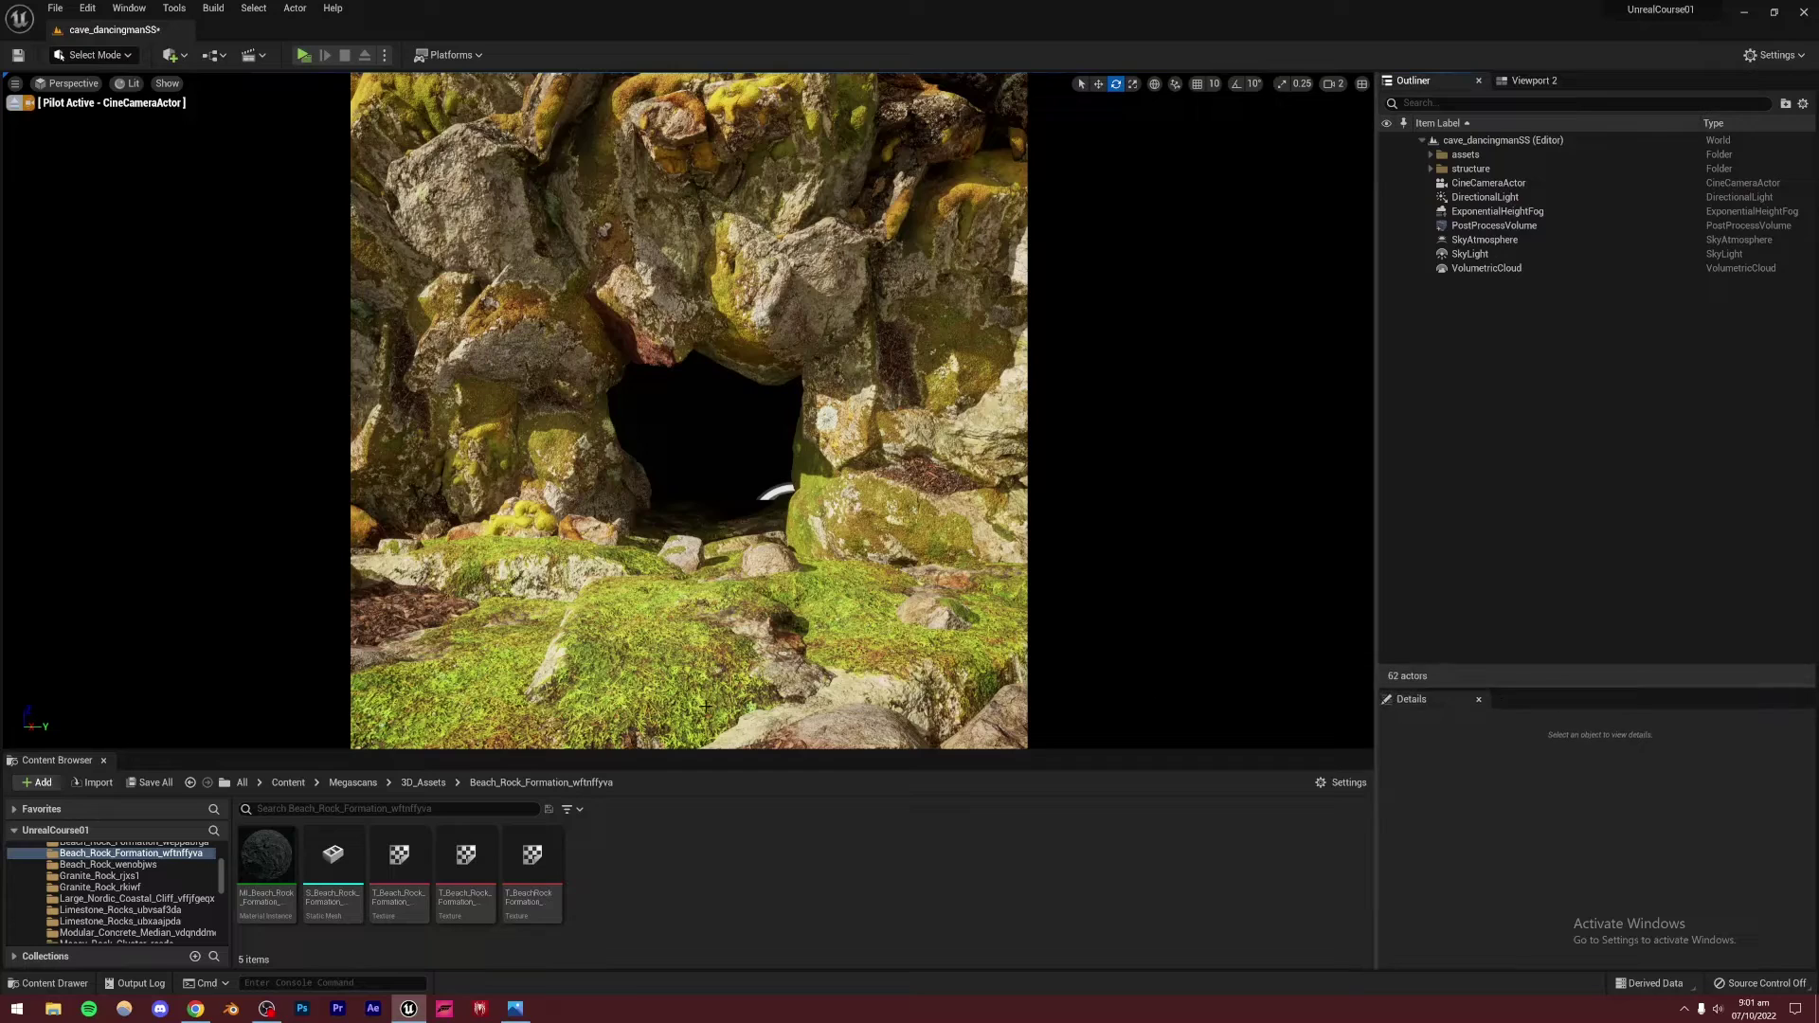
left_click_drag(607, 756, 590, 854)
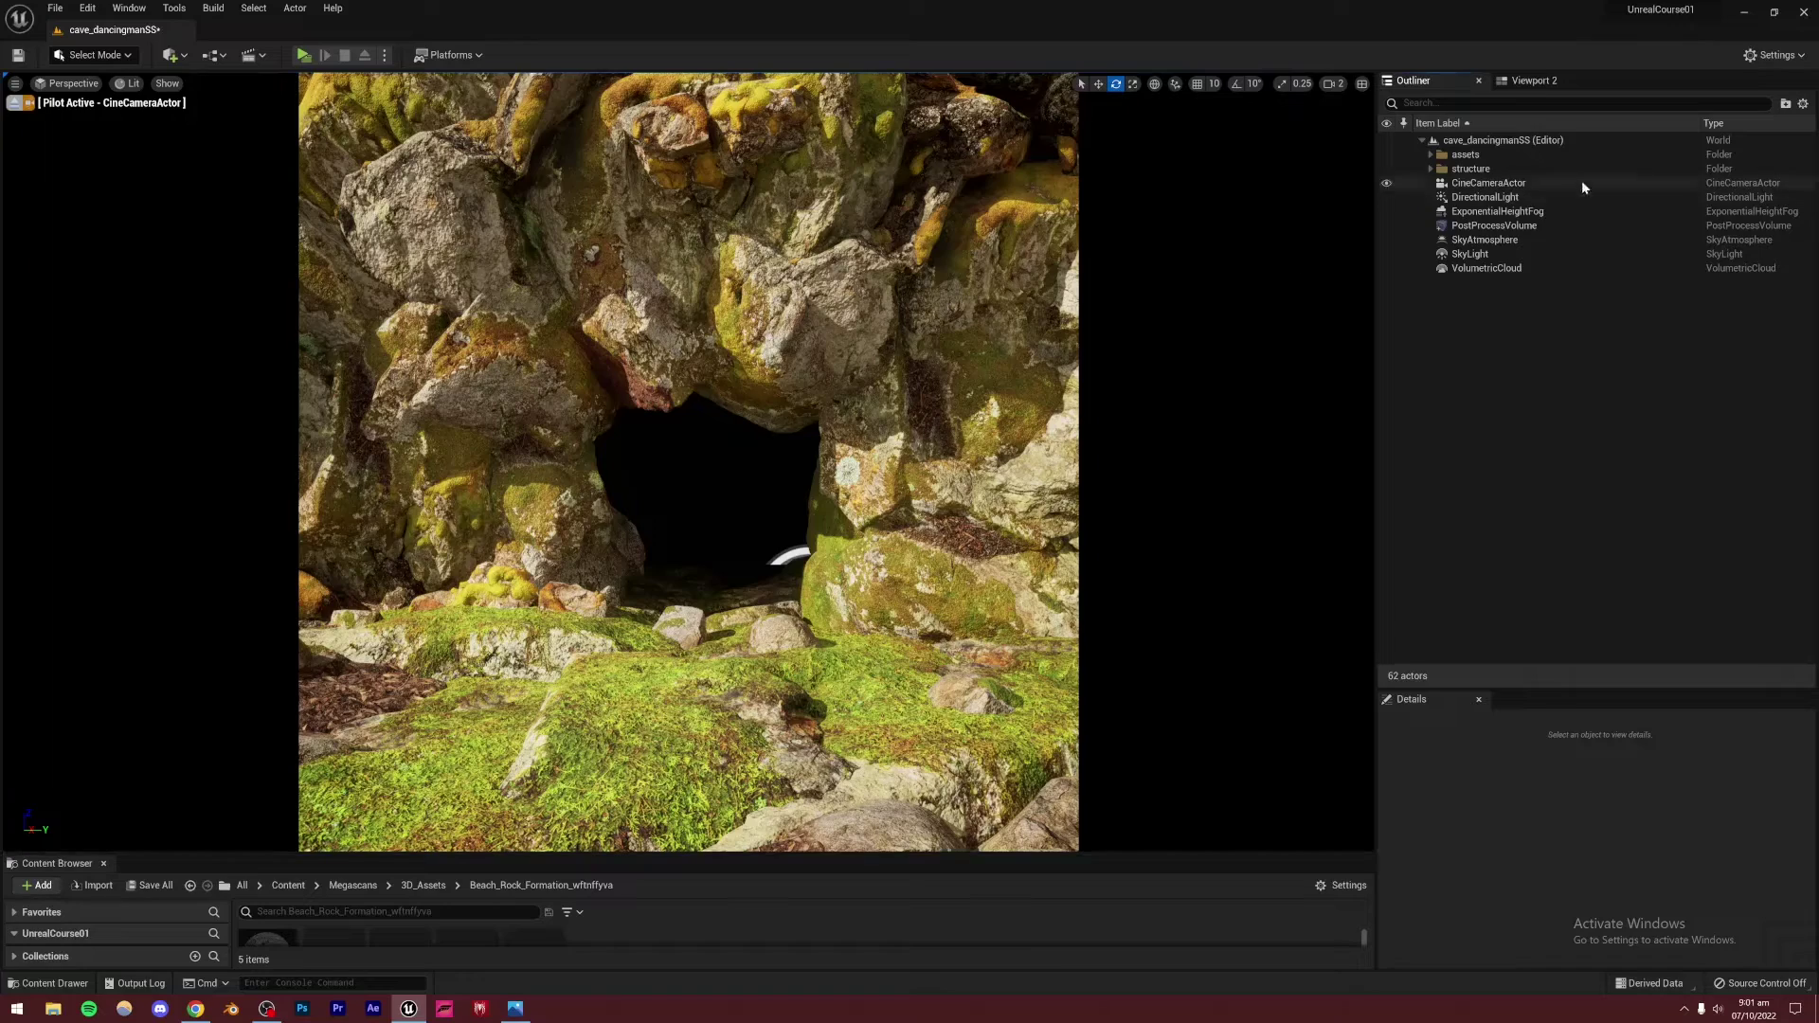
Try a different rotation of the directional light, undo it, and deselect the light
left_click(1495, 196)
mouse_move(831, 612)
left_mouse_down()
mouse_move(799, 586)
mouse_move(828, 603)
left_mouse_up()
key("ctrl+z")
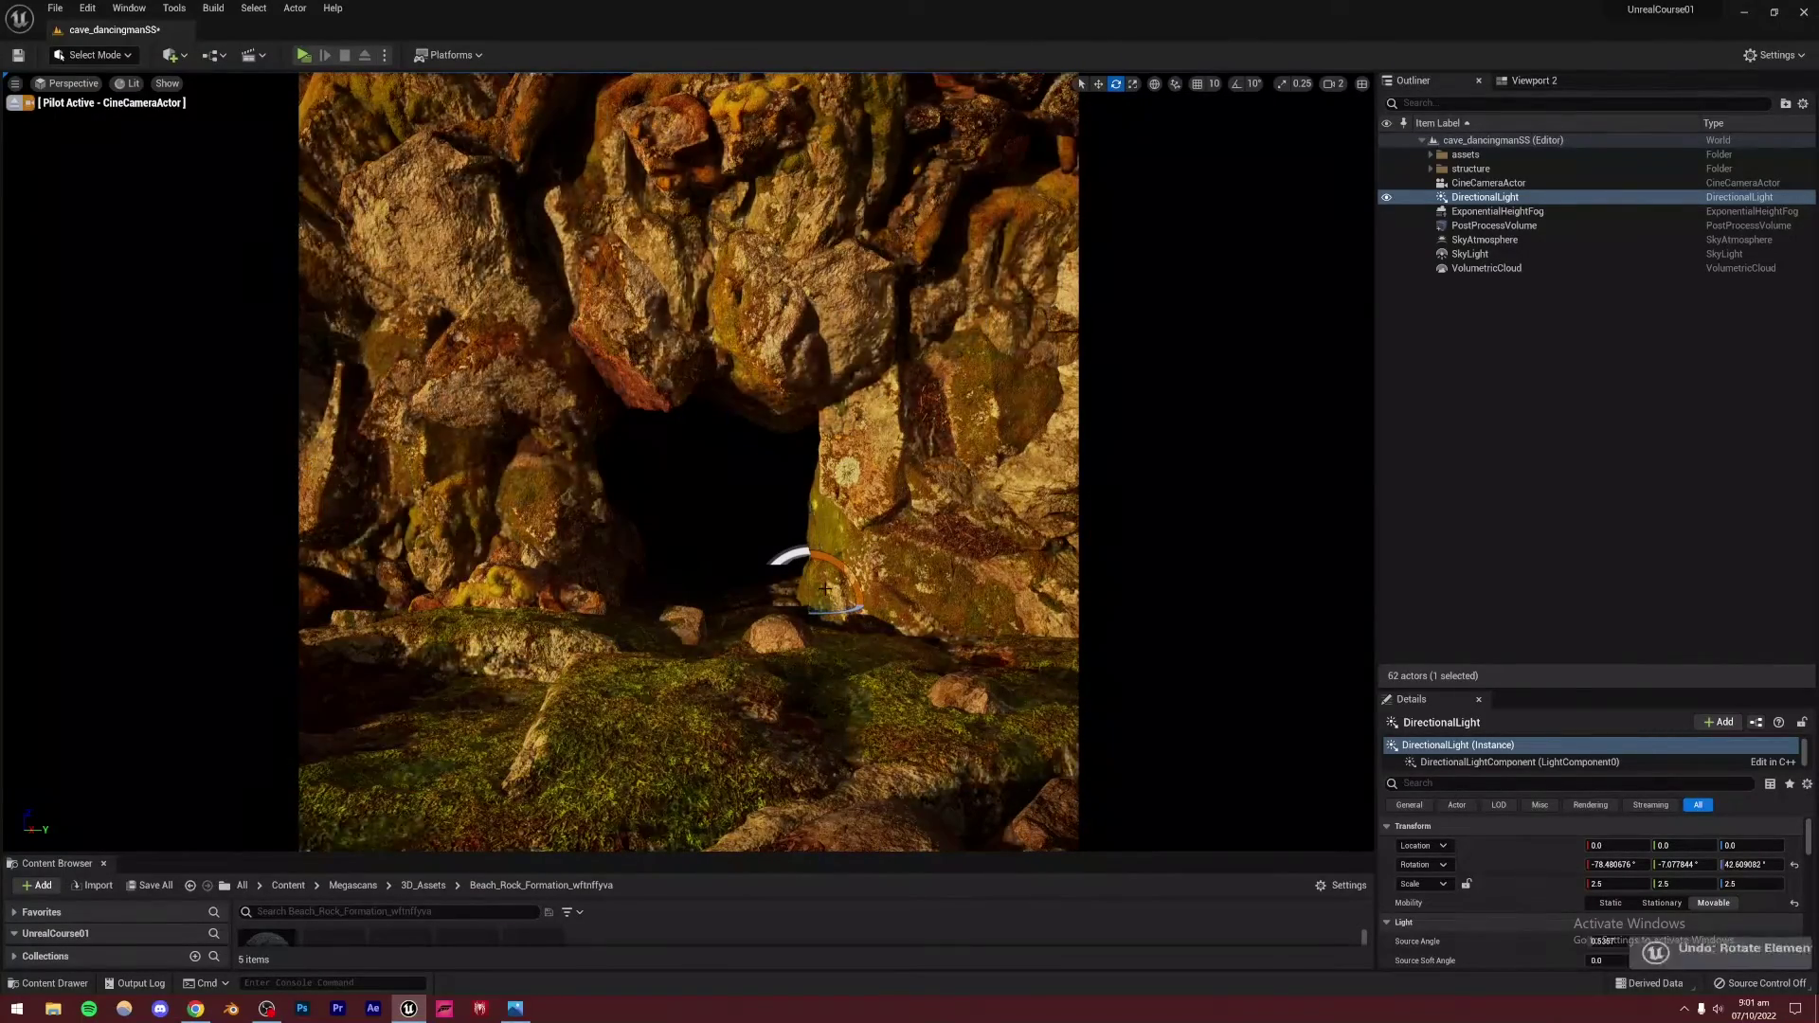
left_click(1705, 466)
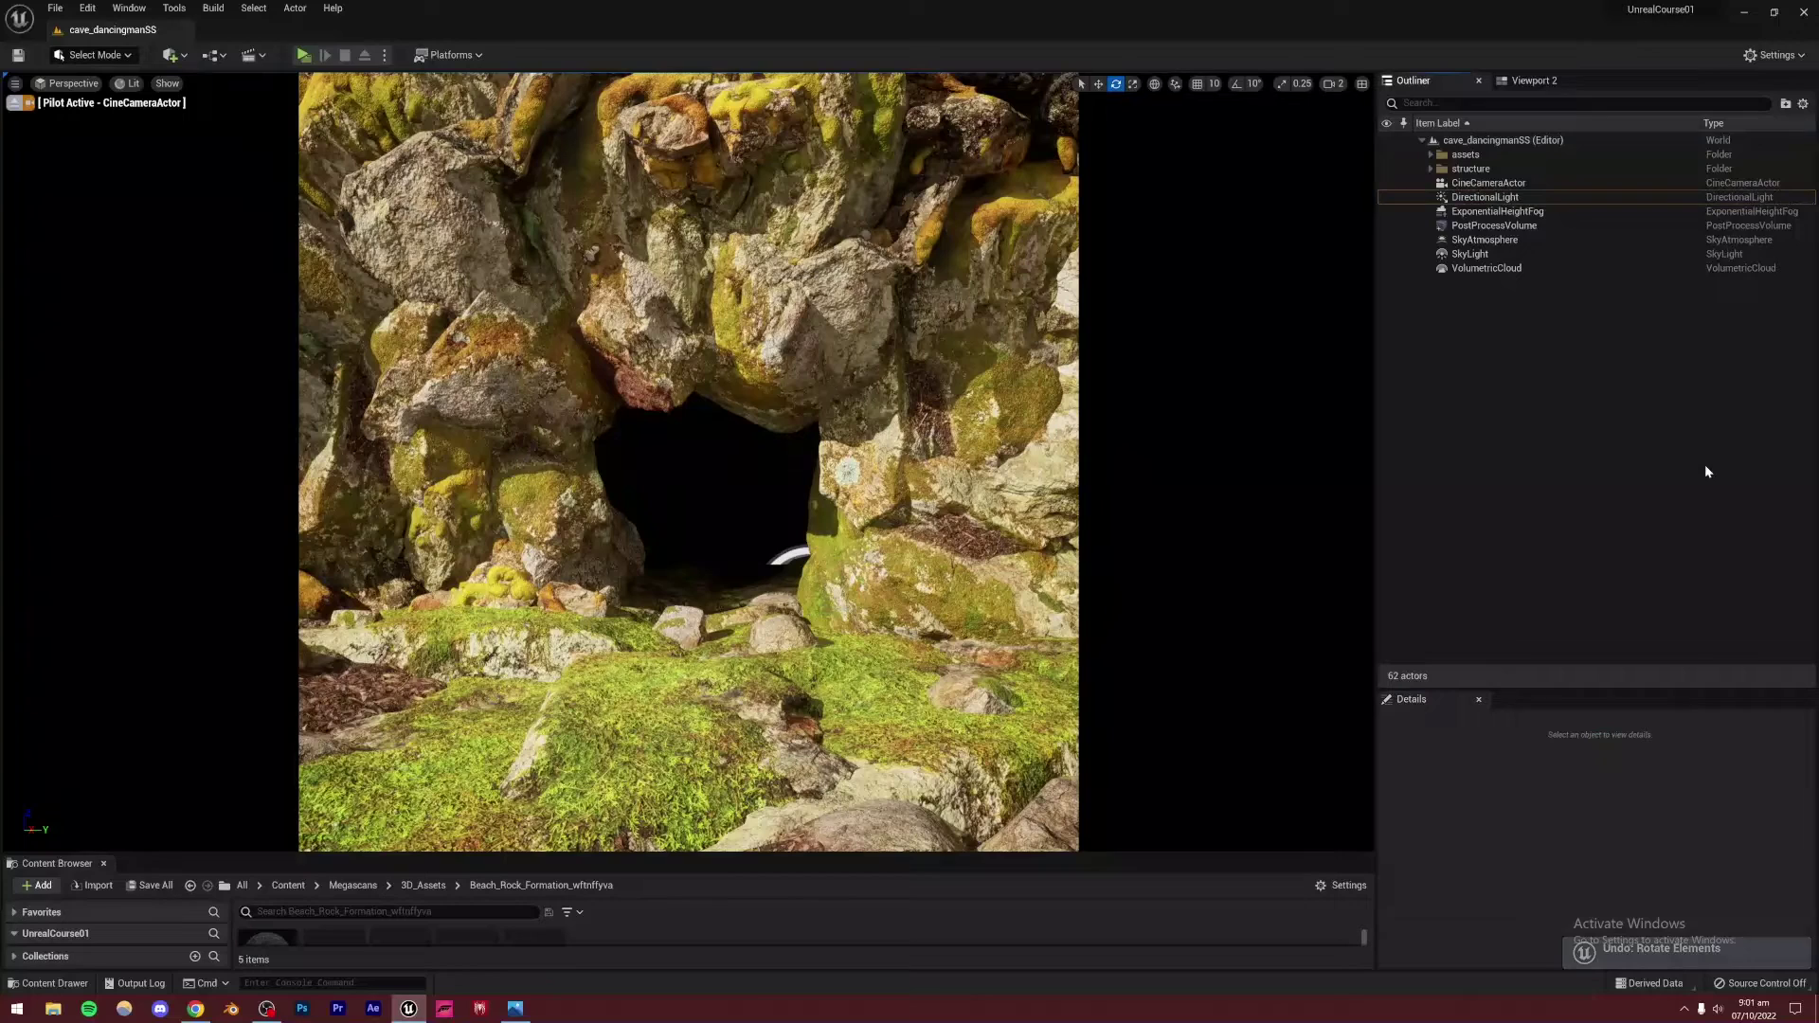
Set the SkyAtmosphere's Mie Scattering Scale to about 0.195 and save the level
left_click(1484, 241)
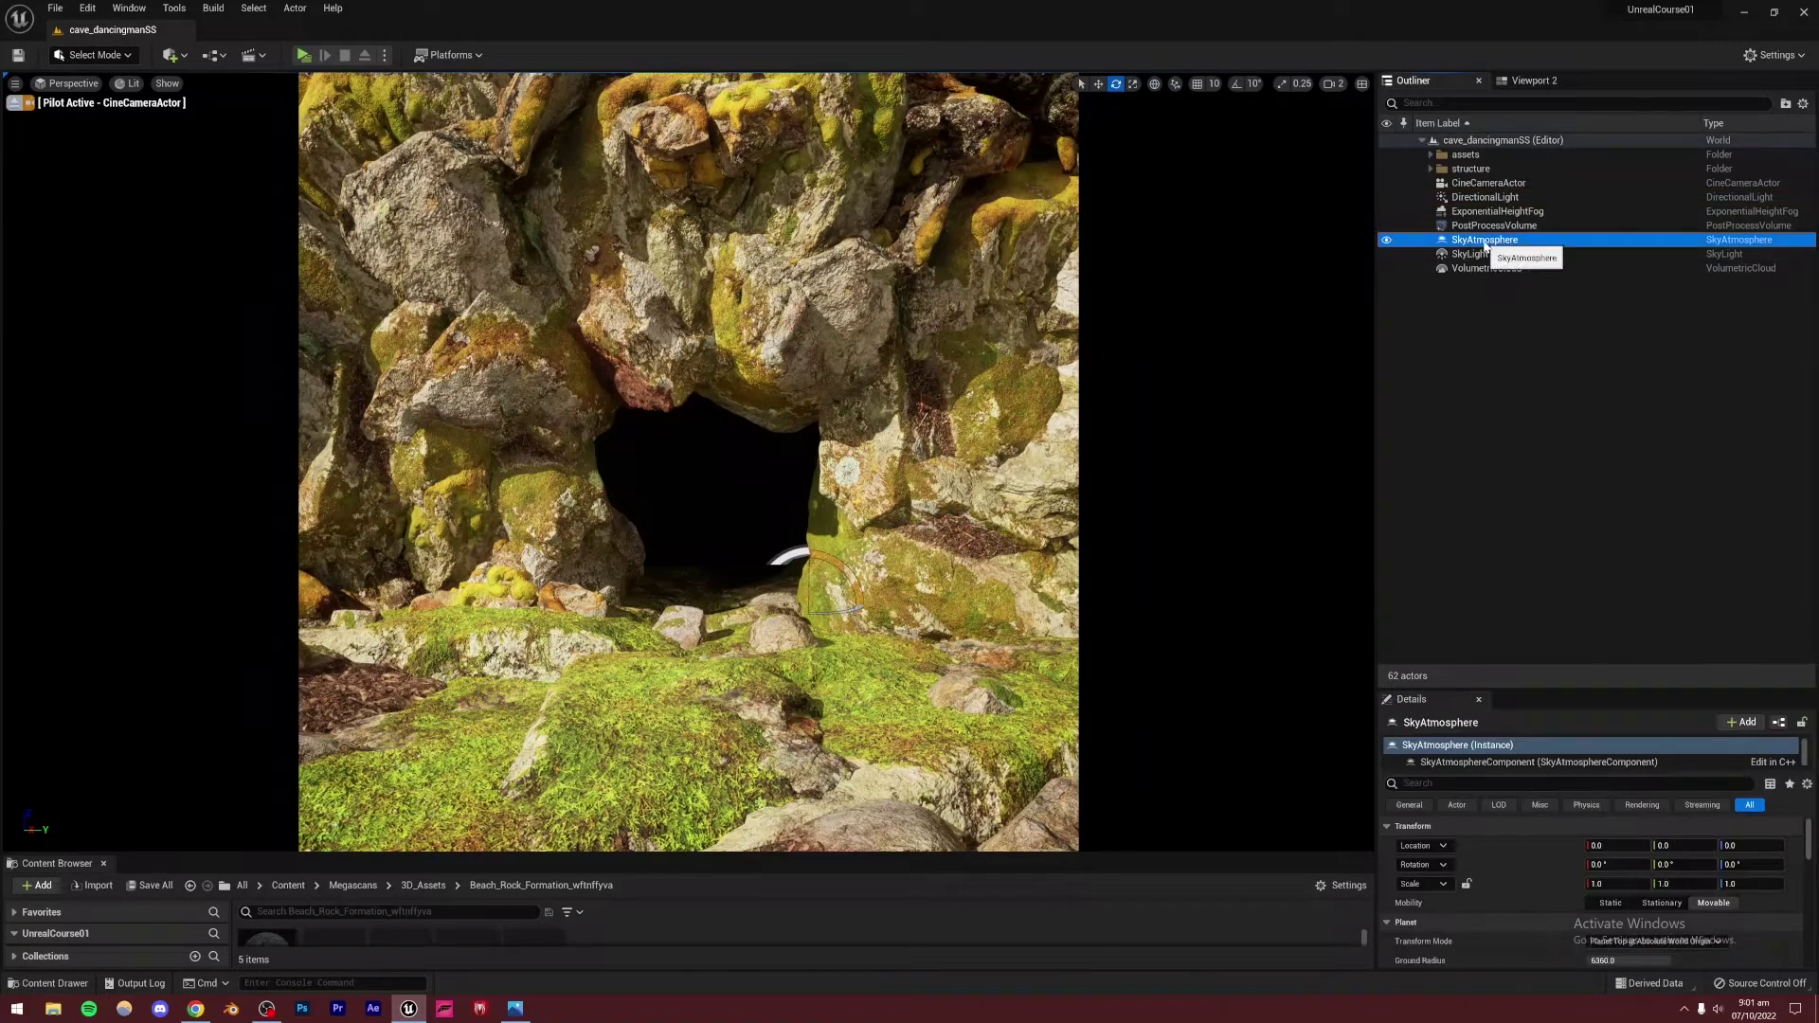
left_click_drag(1531, 692, 1533, 384)
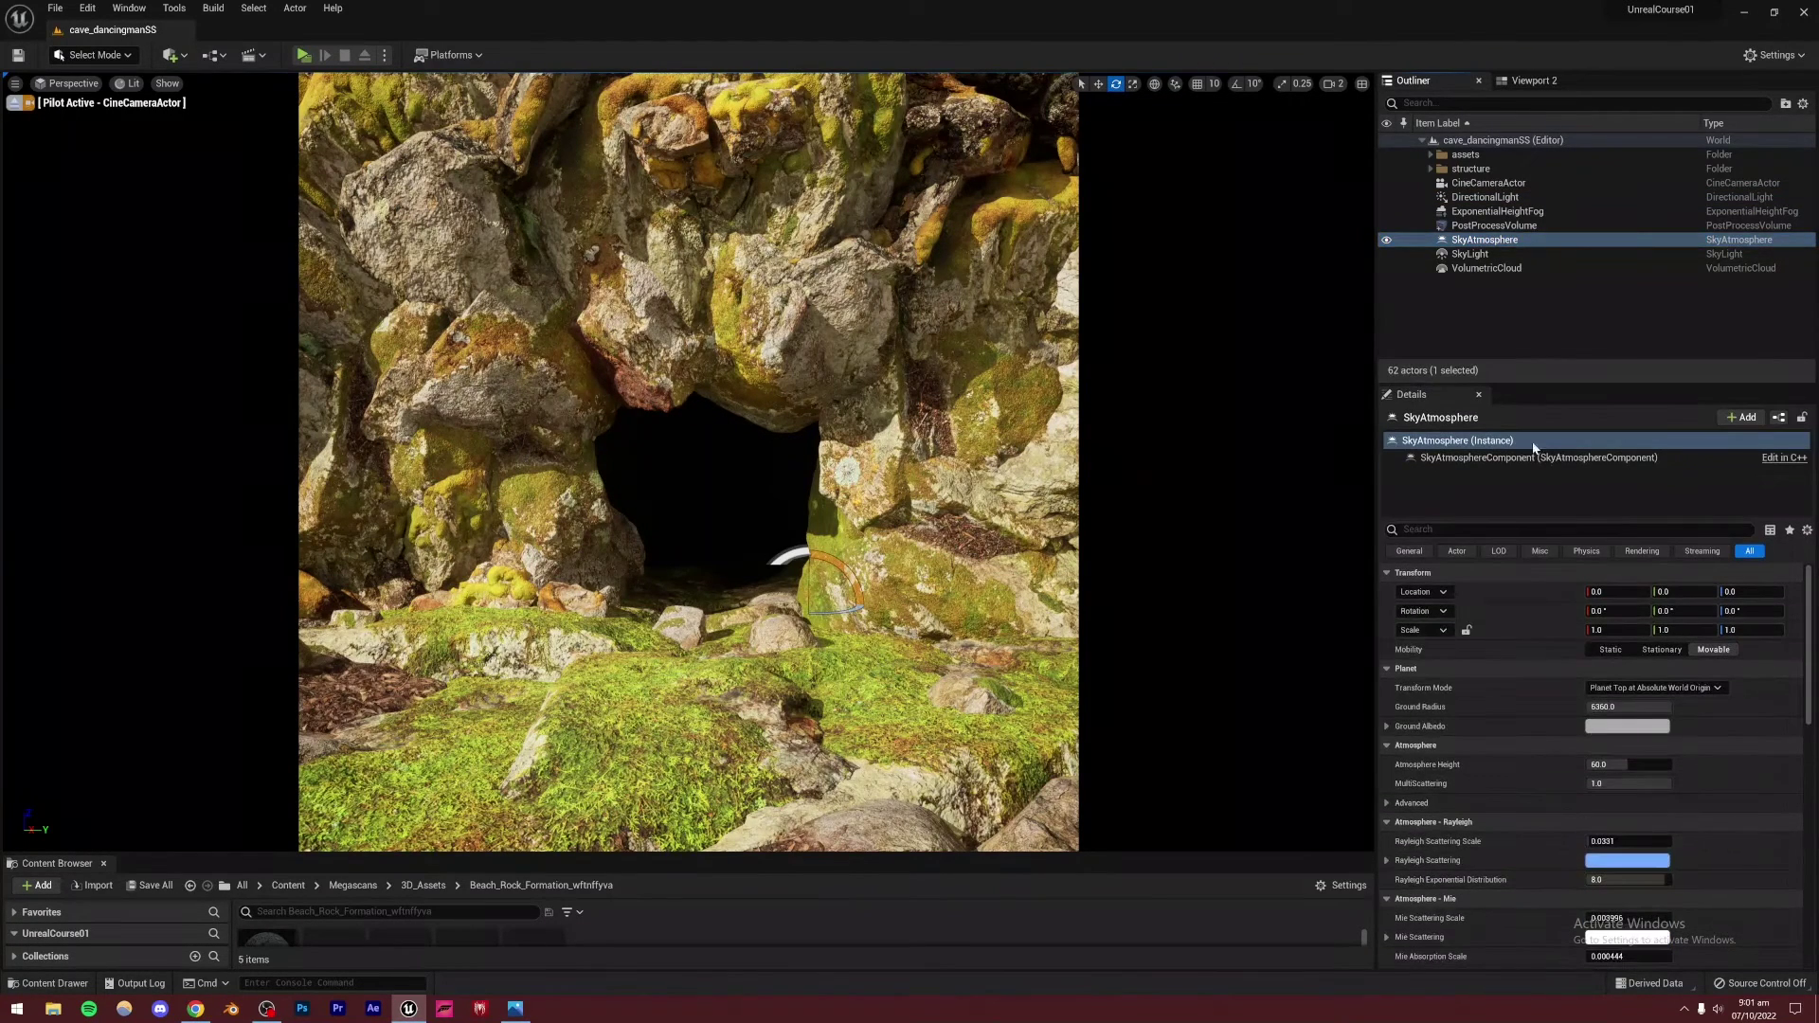
scroll(1471, 807, "down", 2)
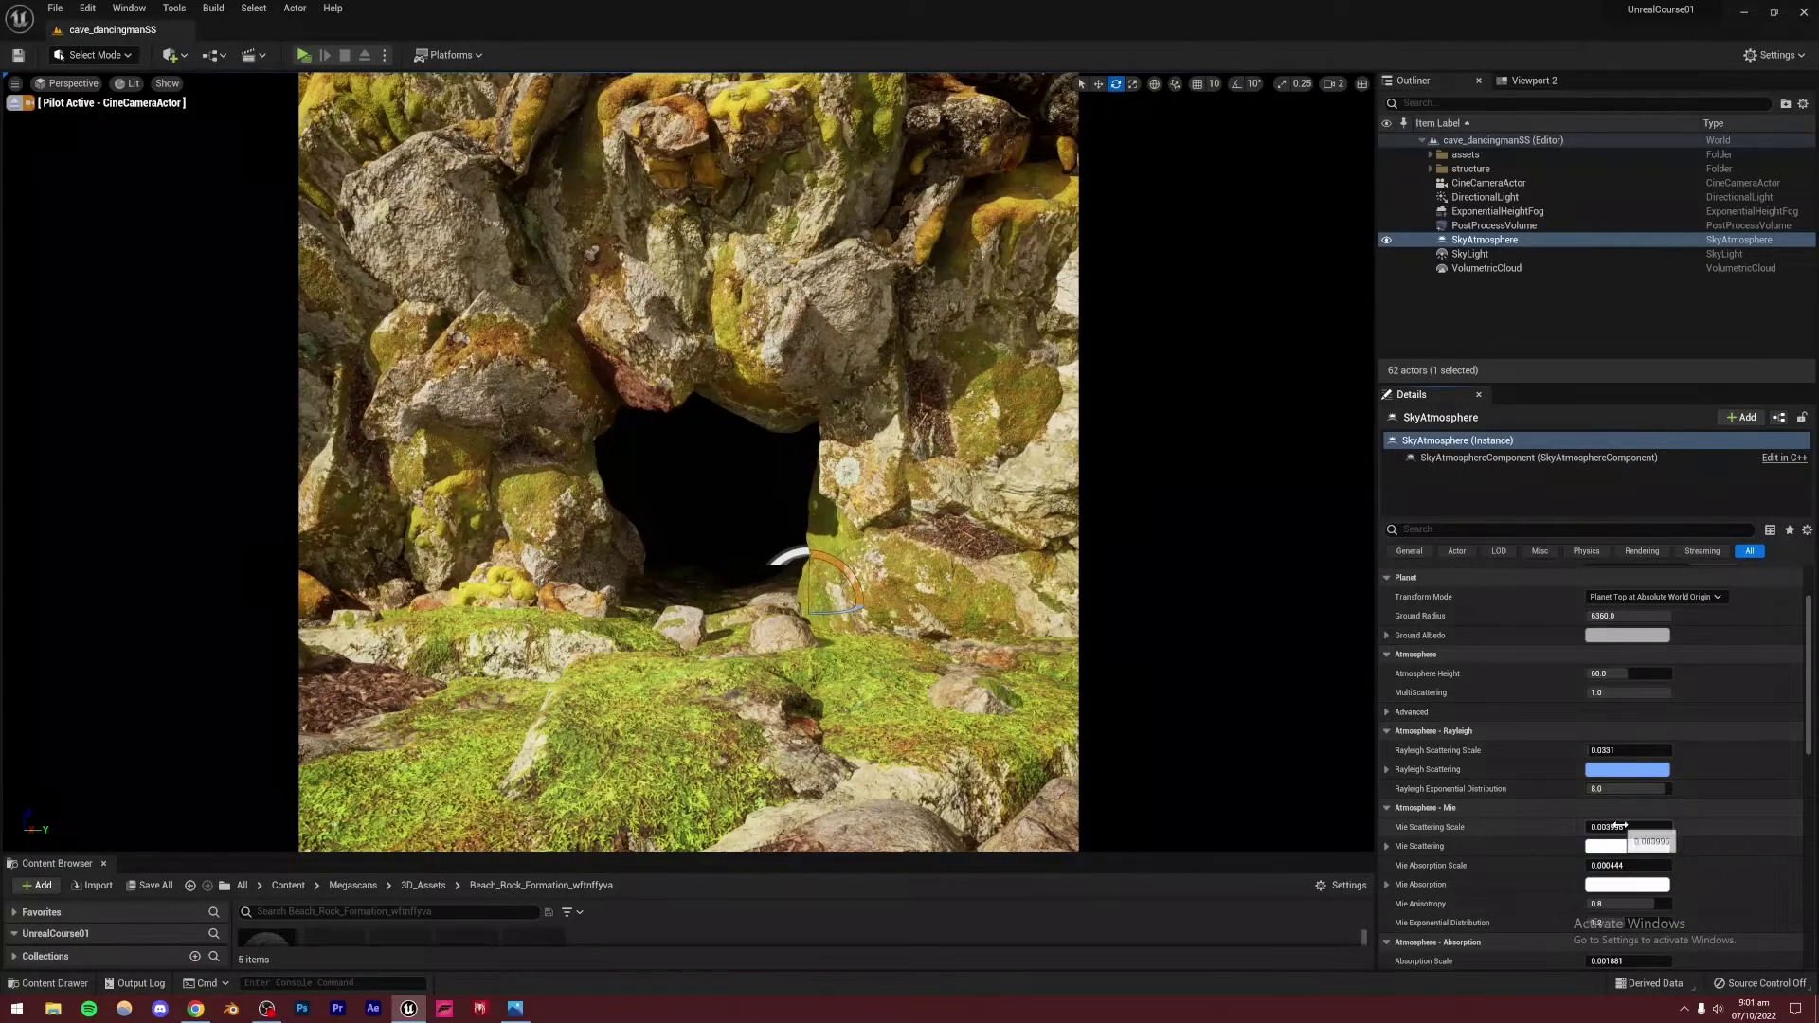
mouse_move(1628, 827)
left_mouse_down()
mouse_move(1667, 827)
mouse_move(1605, 827)
left_mouse_up()
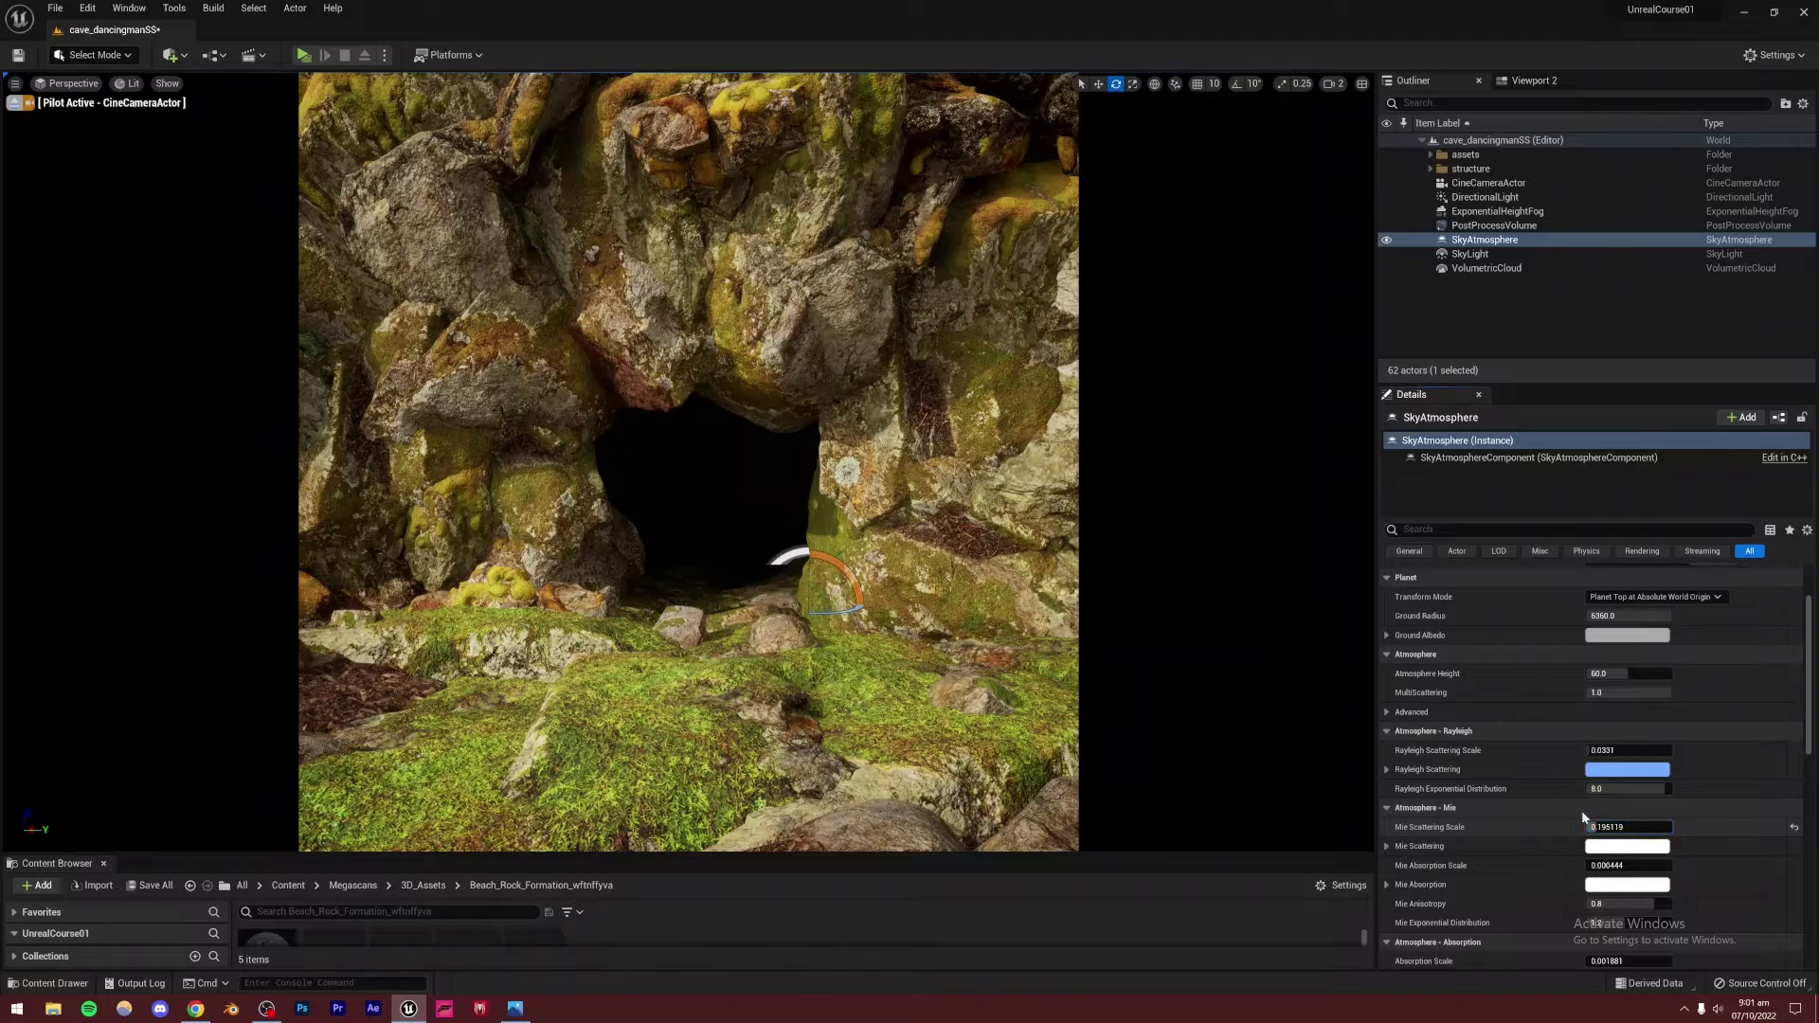
key("ctrl+s")
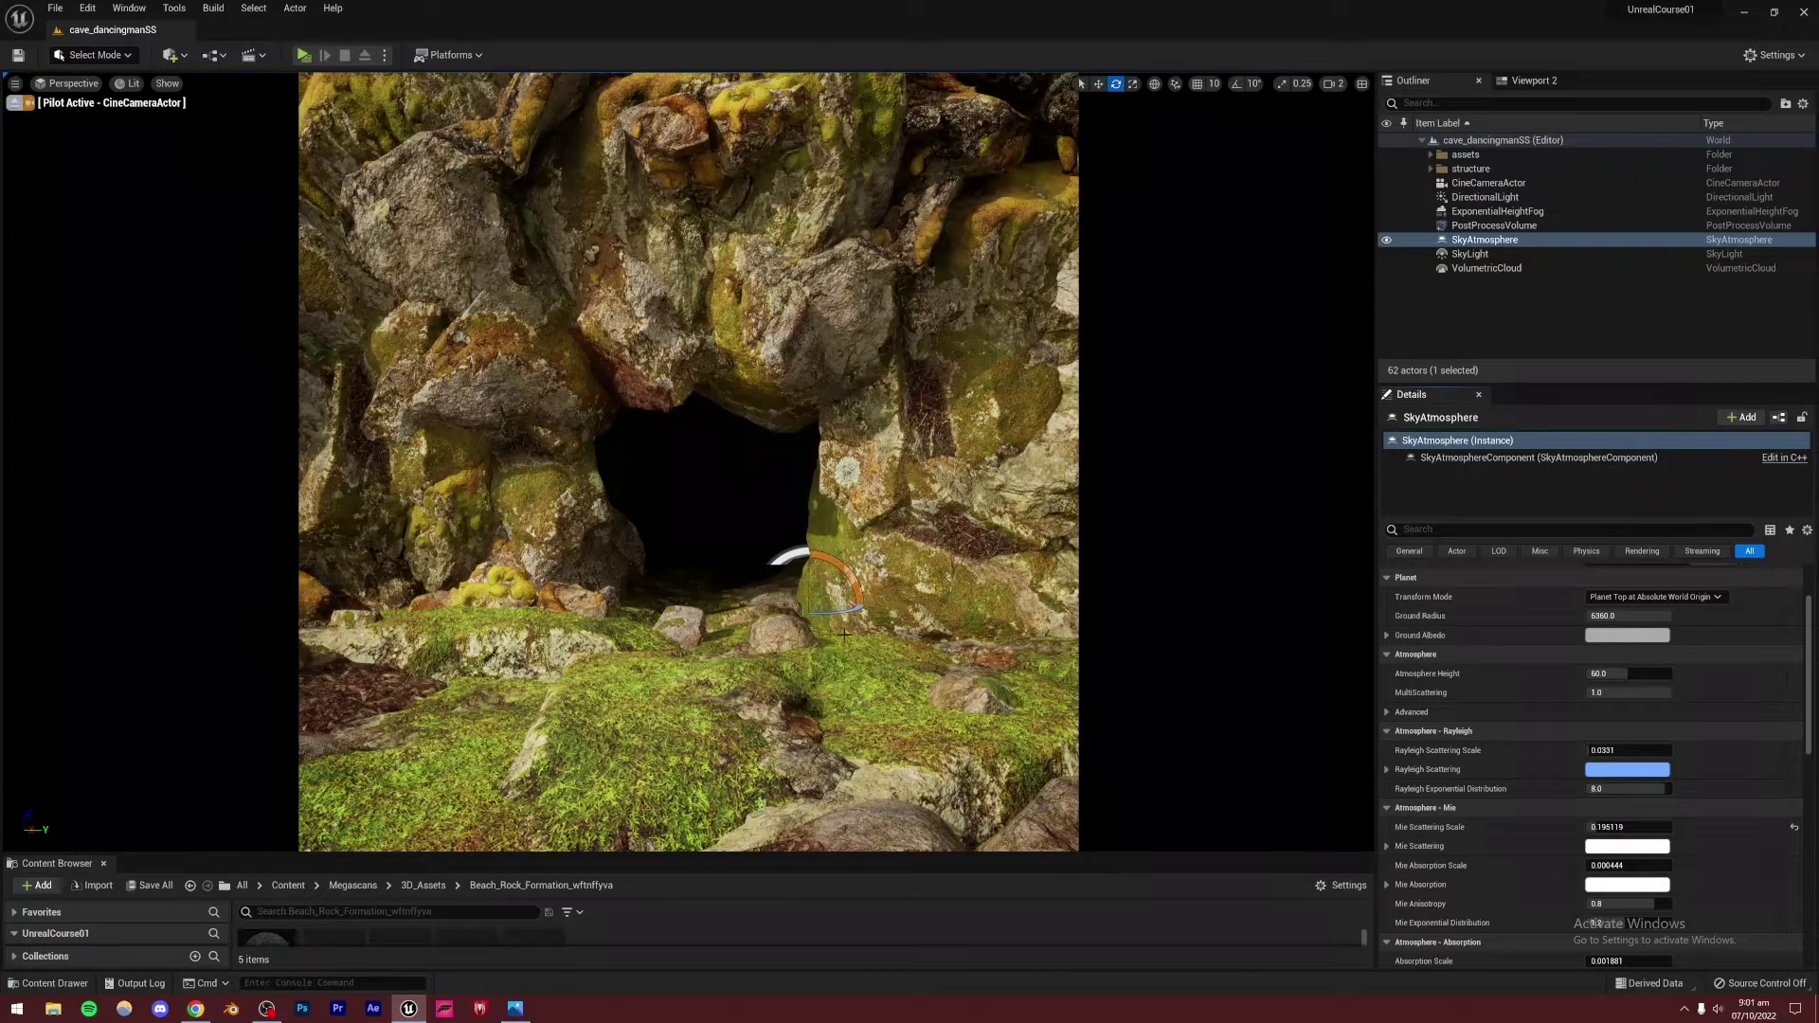
Try to aim the directional light by piloting it, and return to the CineCameraActor view
right_click(1479, 199)
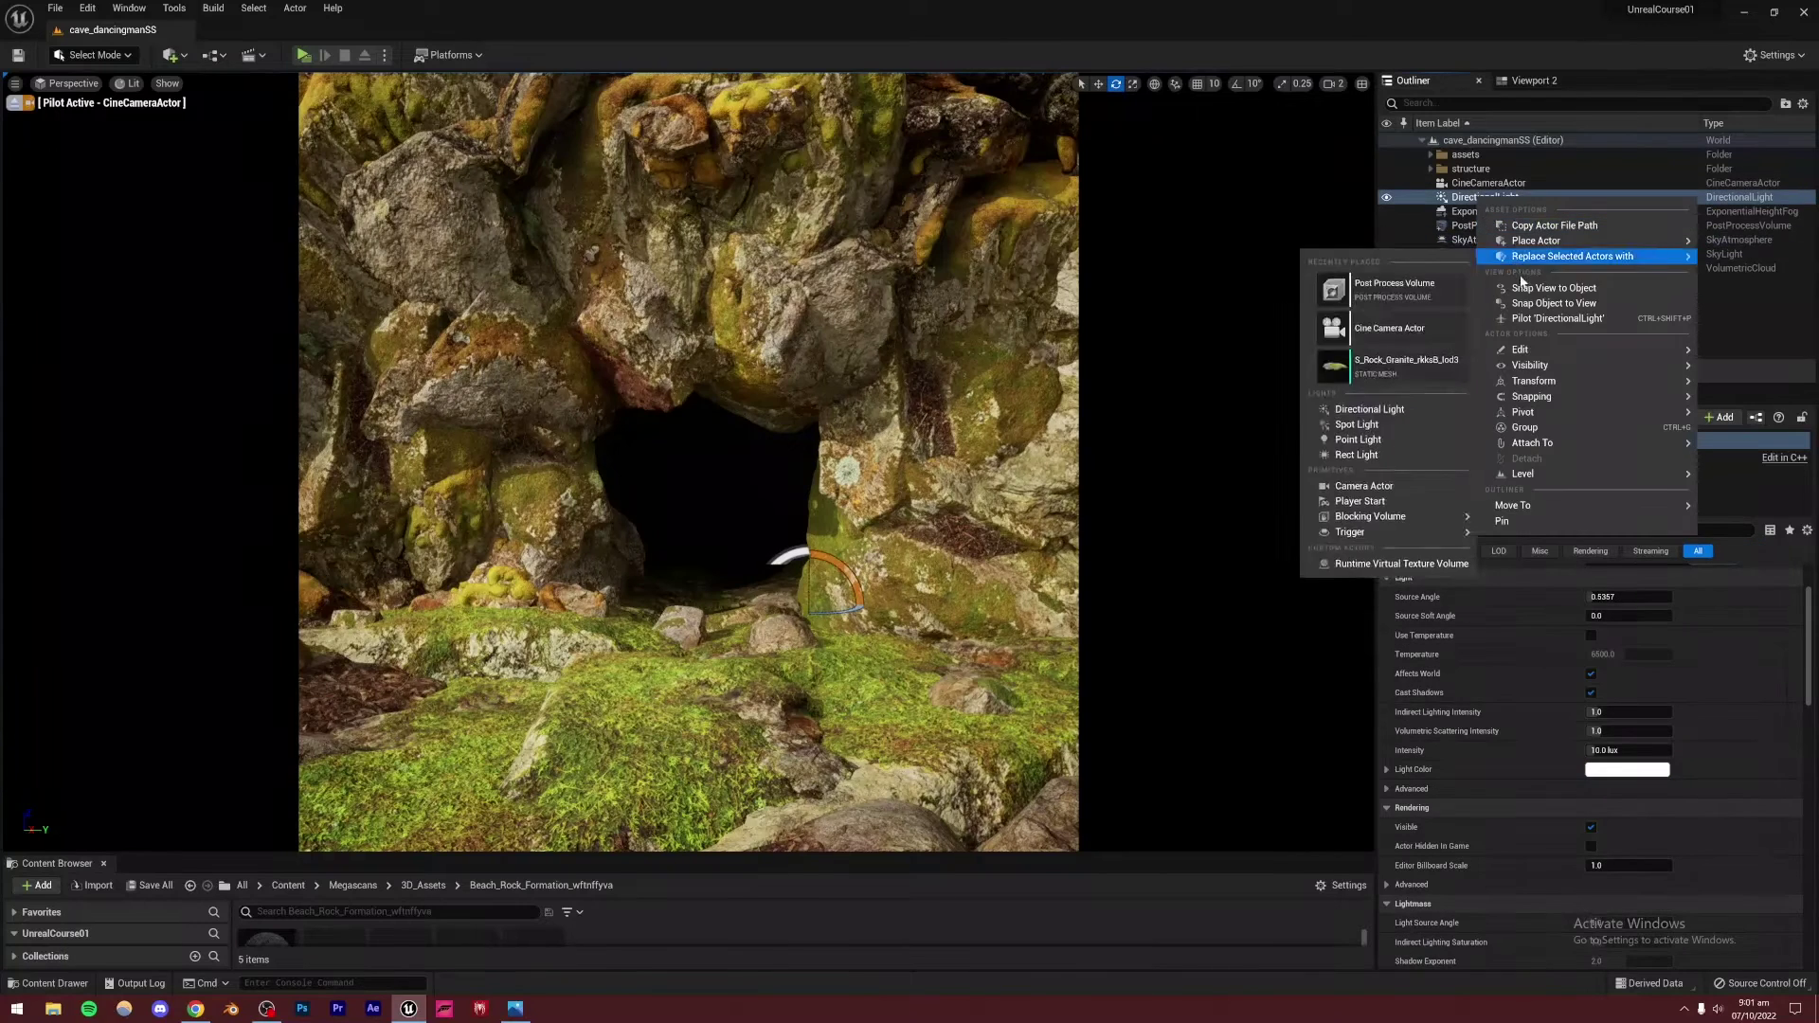
left_click(1525, 320)
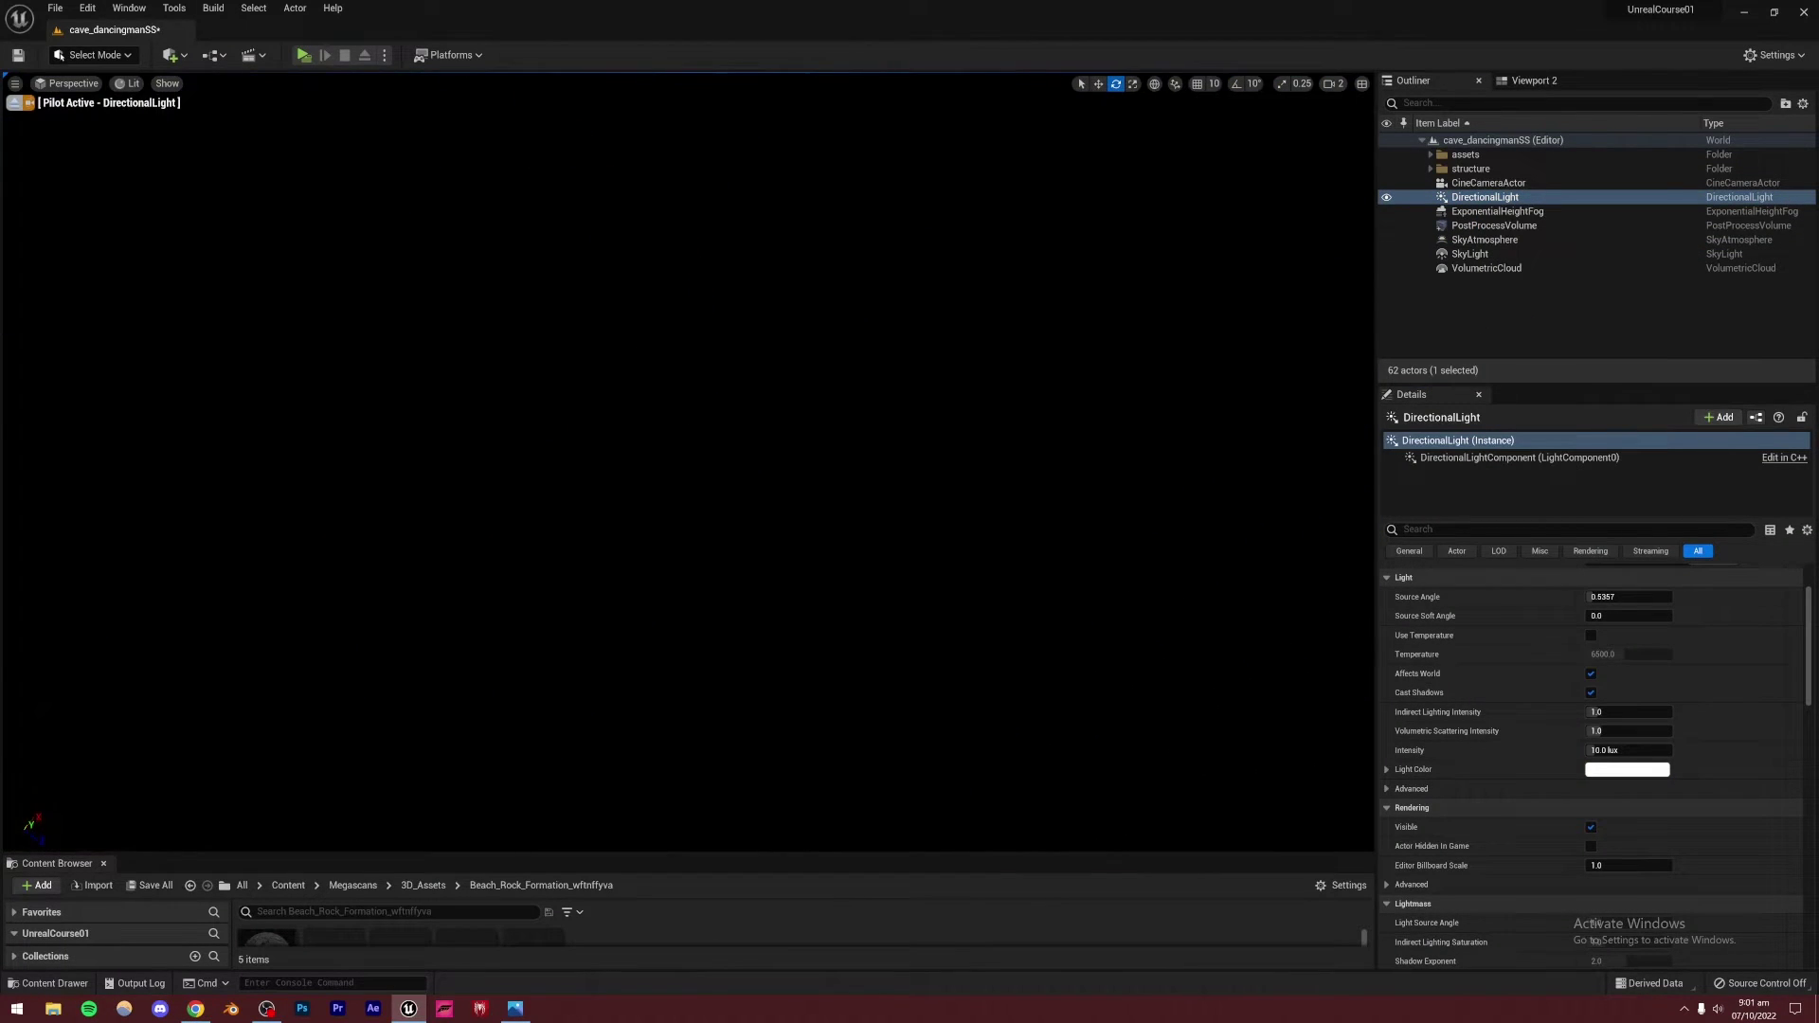
right_click_drag(689, 462, 808, 477)
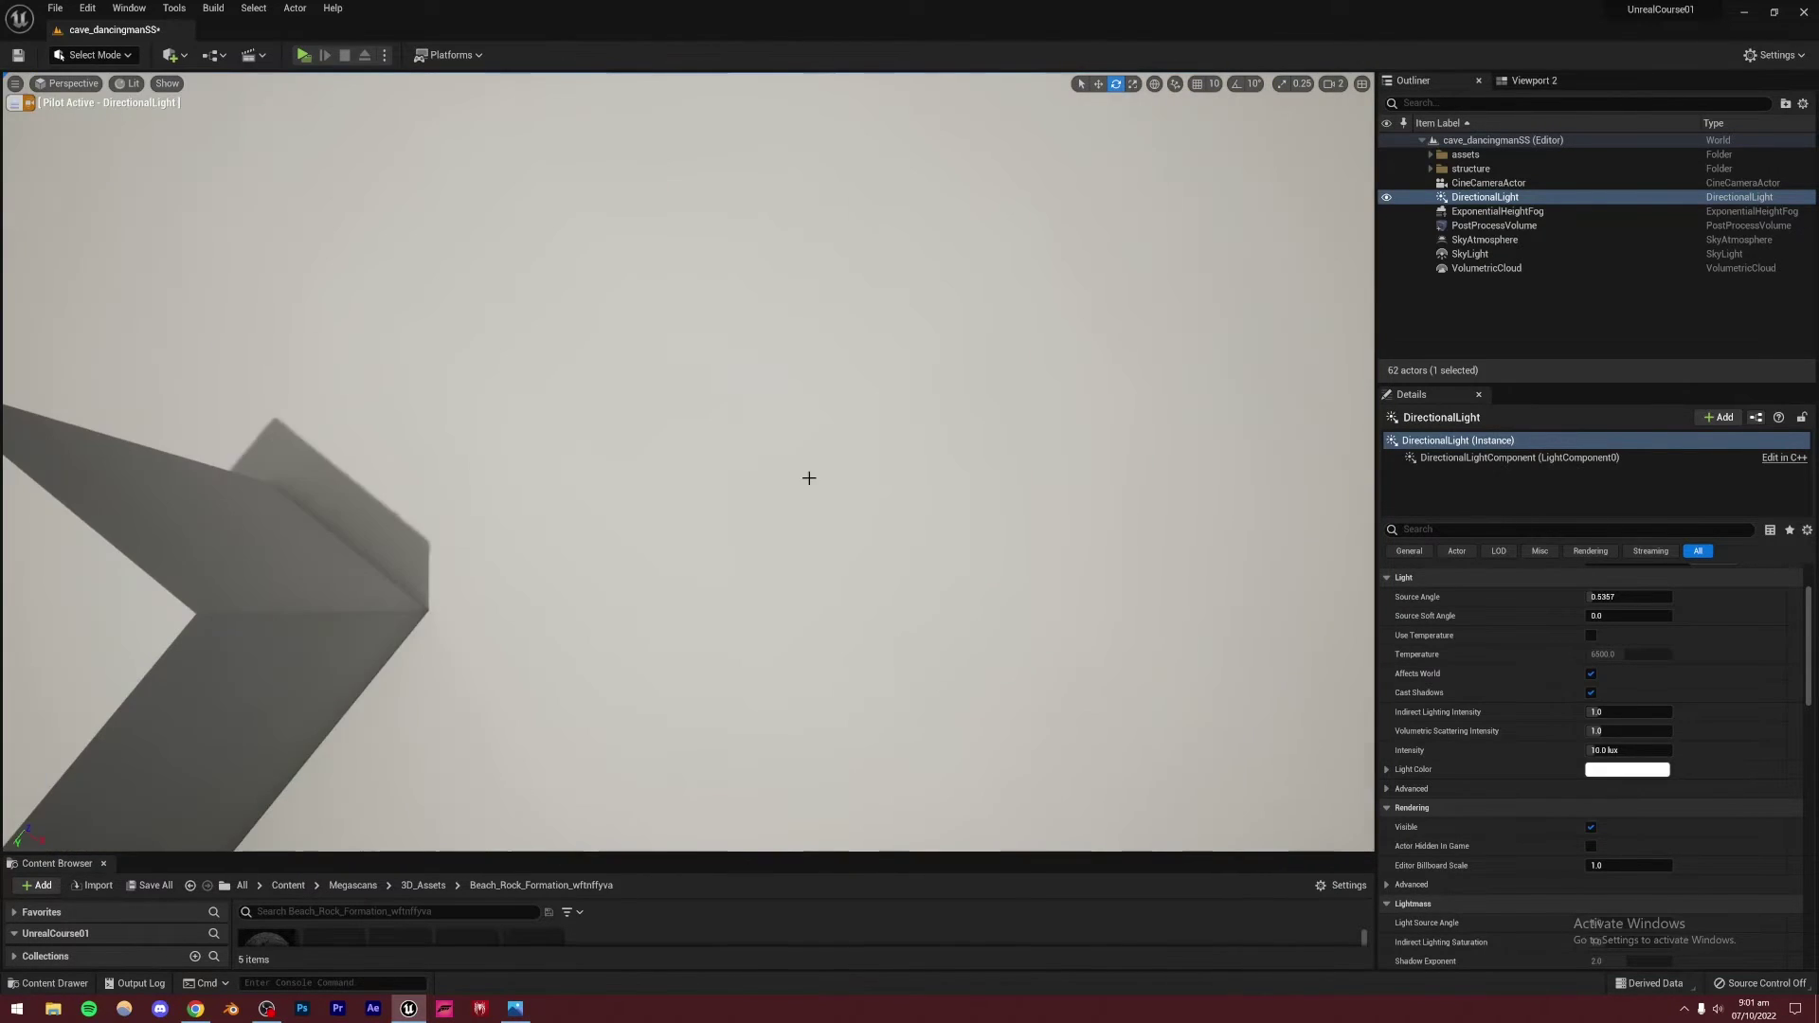
left_click(73, 83)
left_click(94, 286)
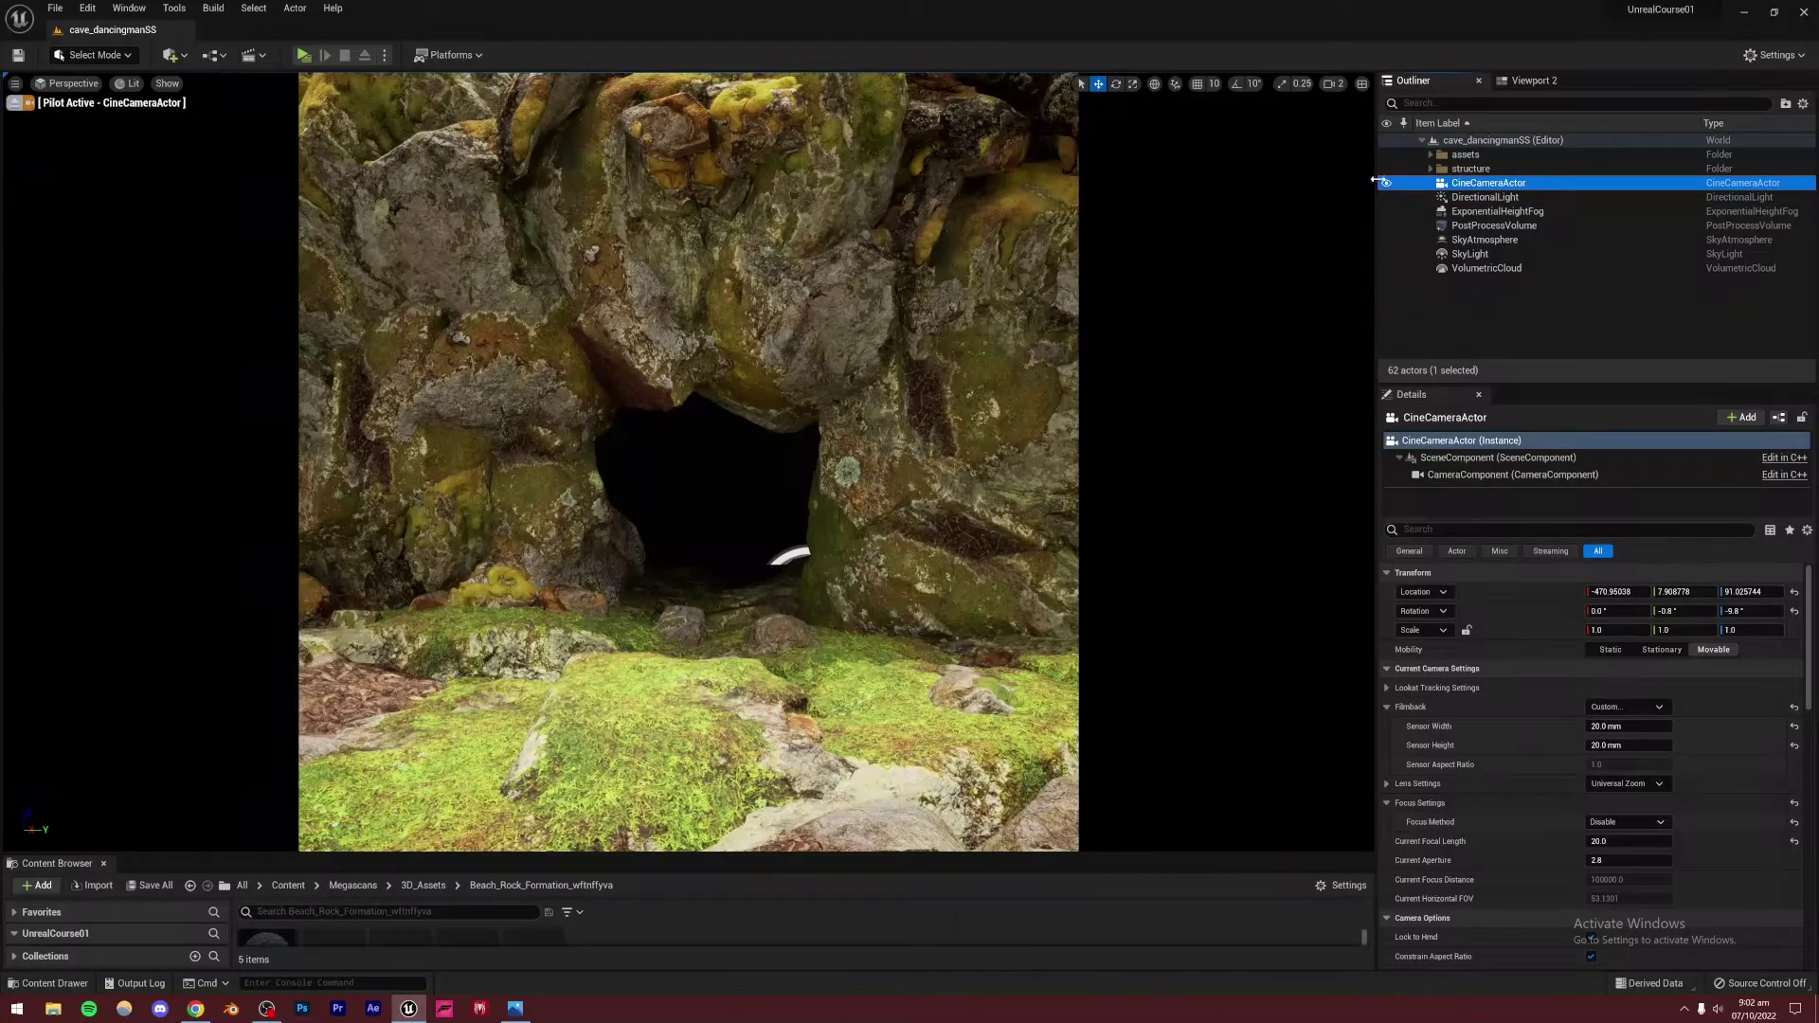
Stop piloting the CineCameraActor, face the sky, and set the SkyAtmosphere's Mie Scattering Scale to about 0.054
right_click(1489, 185)
left_click(1563, 308)
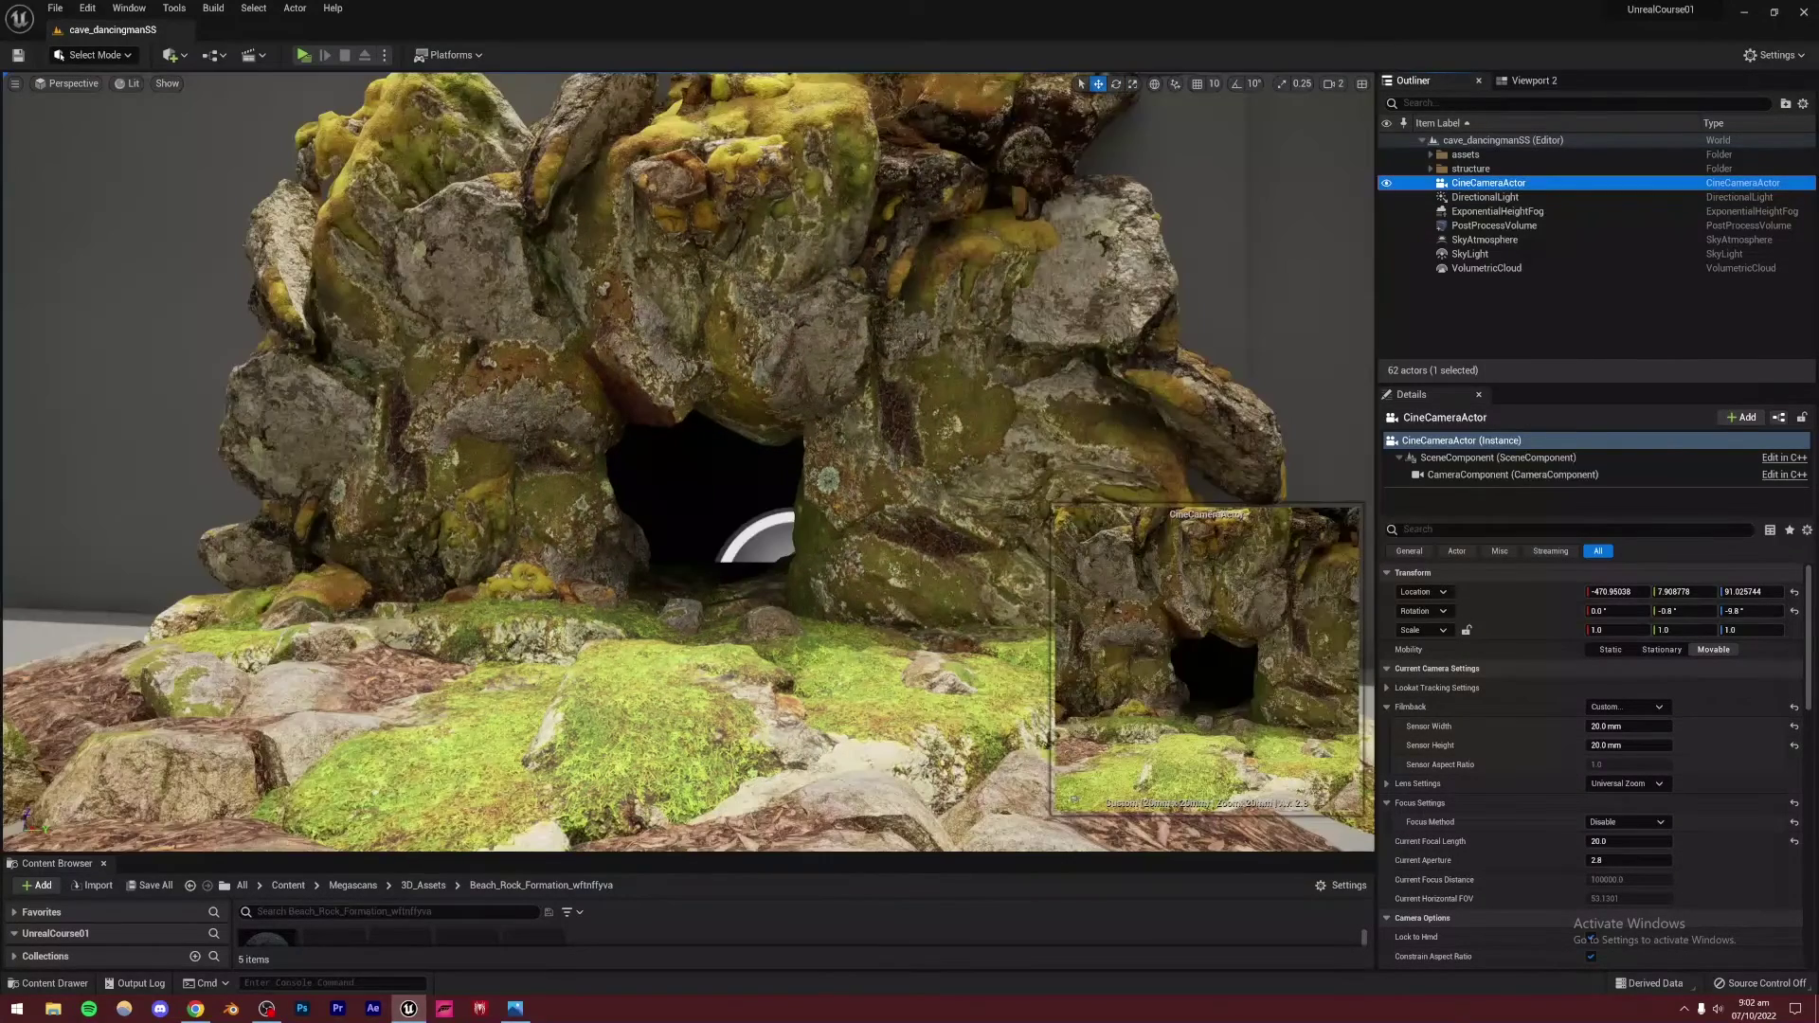
right_click_drag(853, 427, 317, 312)
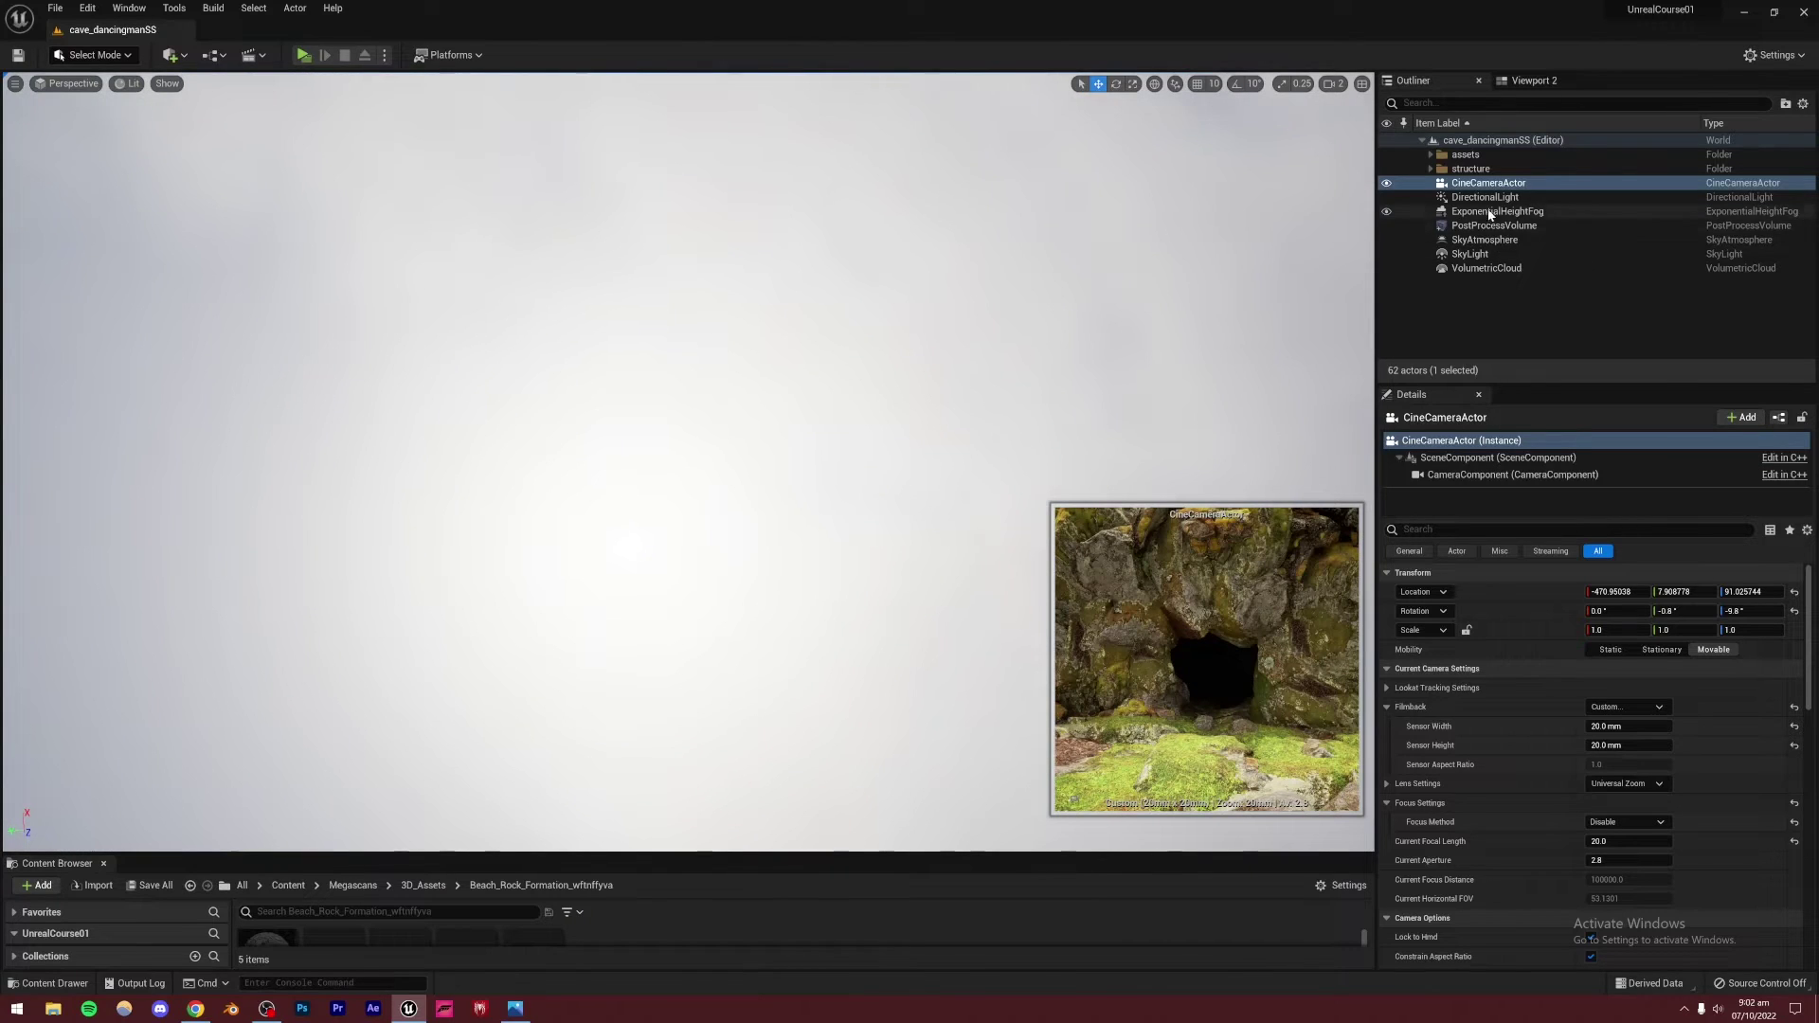
left_click(1483, 241)
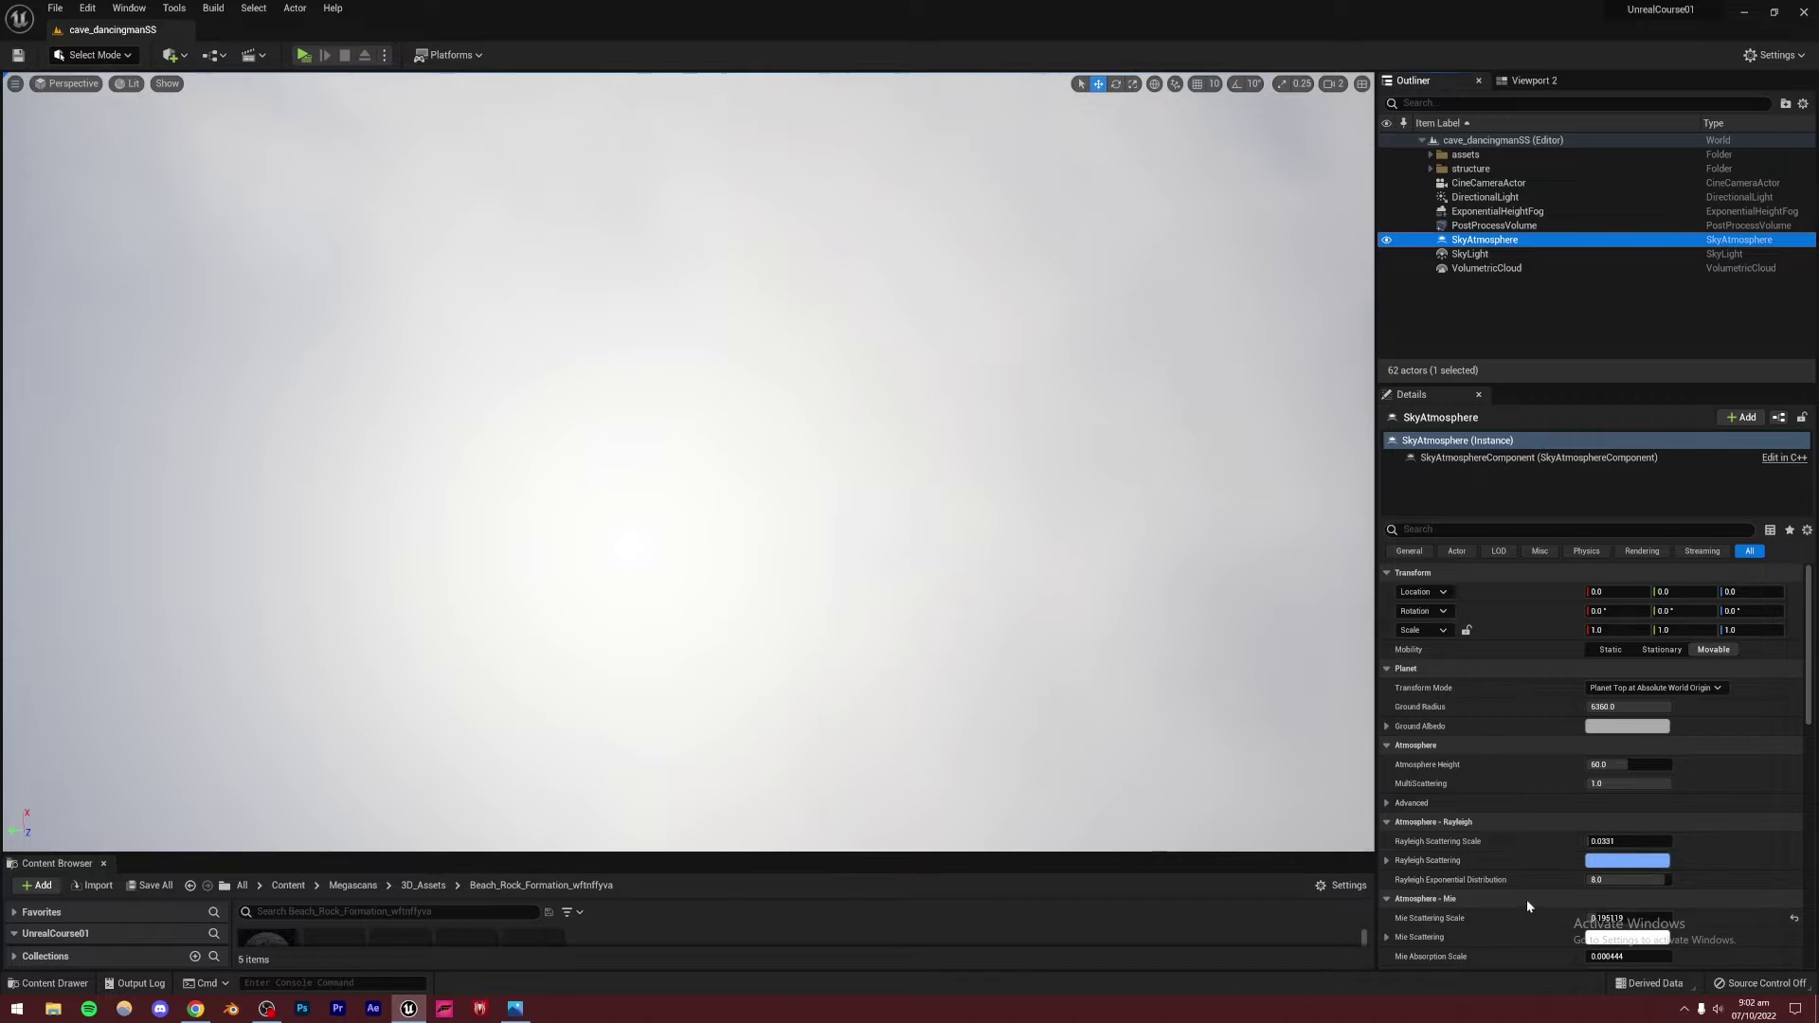
scroll(1615, 842, "down", 3)
left_click(1620, 849)
type("0")
key("Return")
mouse_move(1628, 850)
left_mouse_down()
mouse_move(1653, 849)
mouse_move(1606, 849)
mouse_move(1664, 849)
mouse_move(1617, 850)
left_mouse_up()
mouse_move(831, 530)
right_mouse_down()
mouse_move(831, 616)
mouse_move(831, 531)
right_mouse_up()
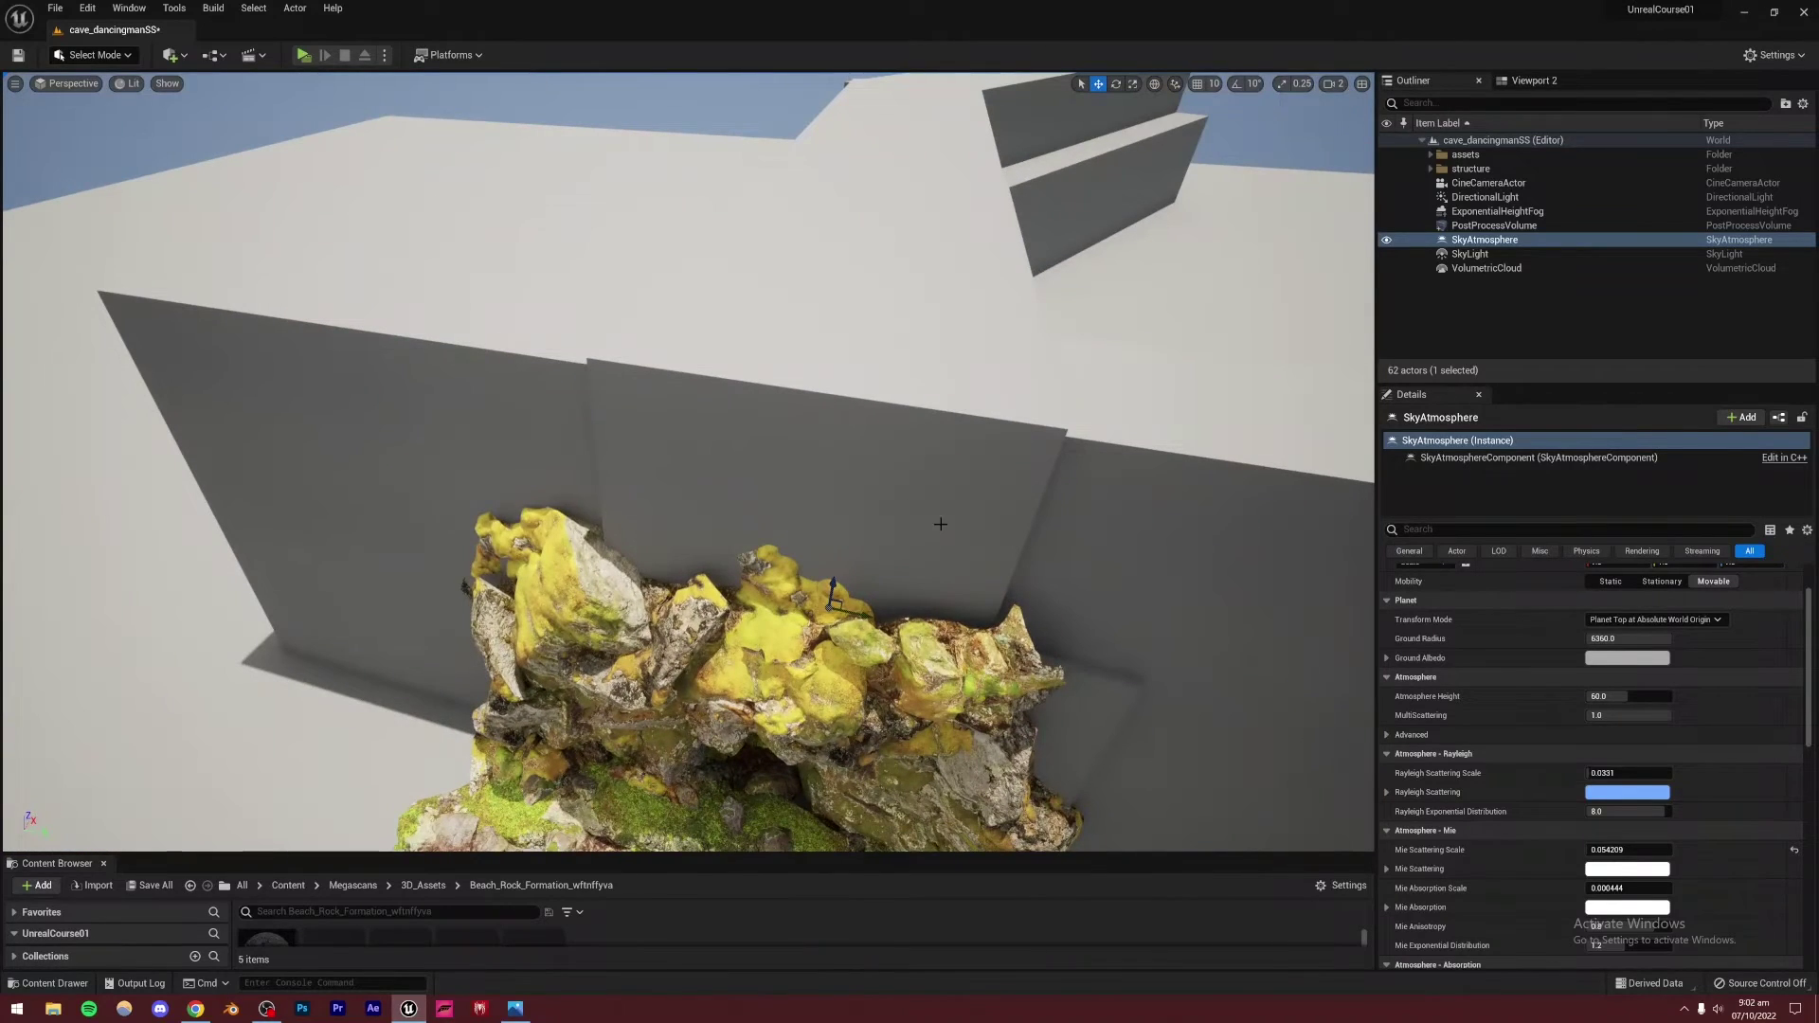
Pilot the CineCameraActor and set the SkyAtmosphere's Mie Scattering Scale to about 0.14
right_click(1486, 183)
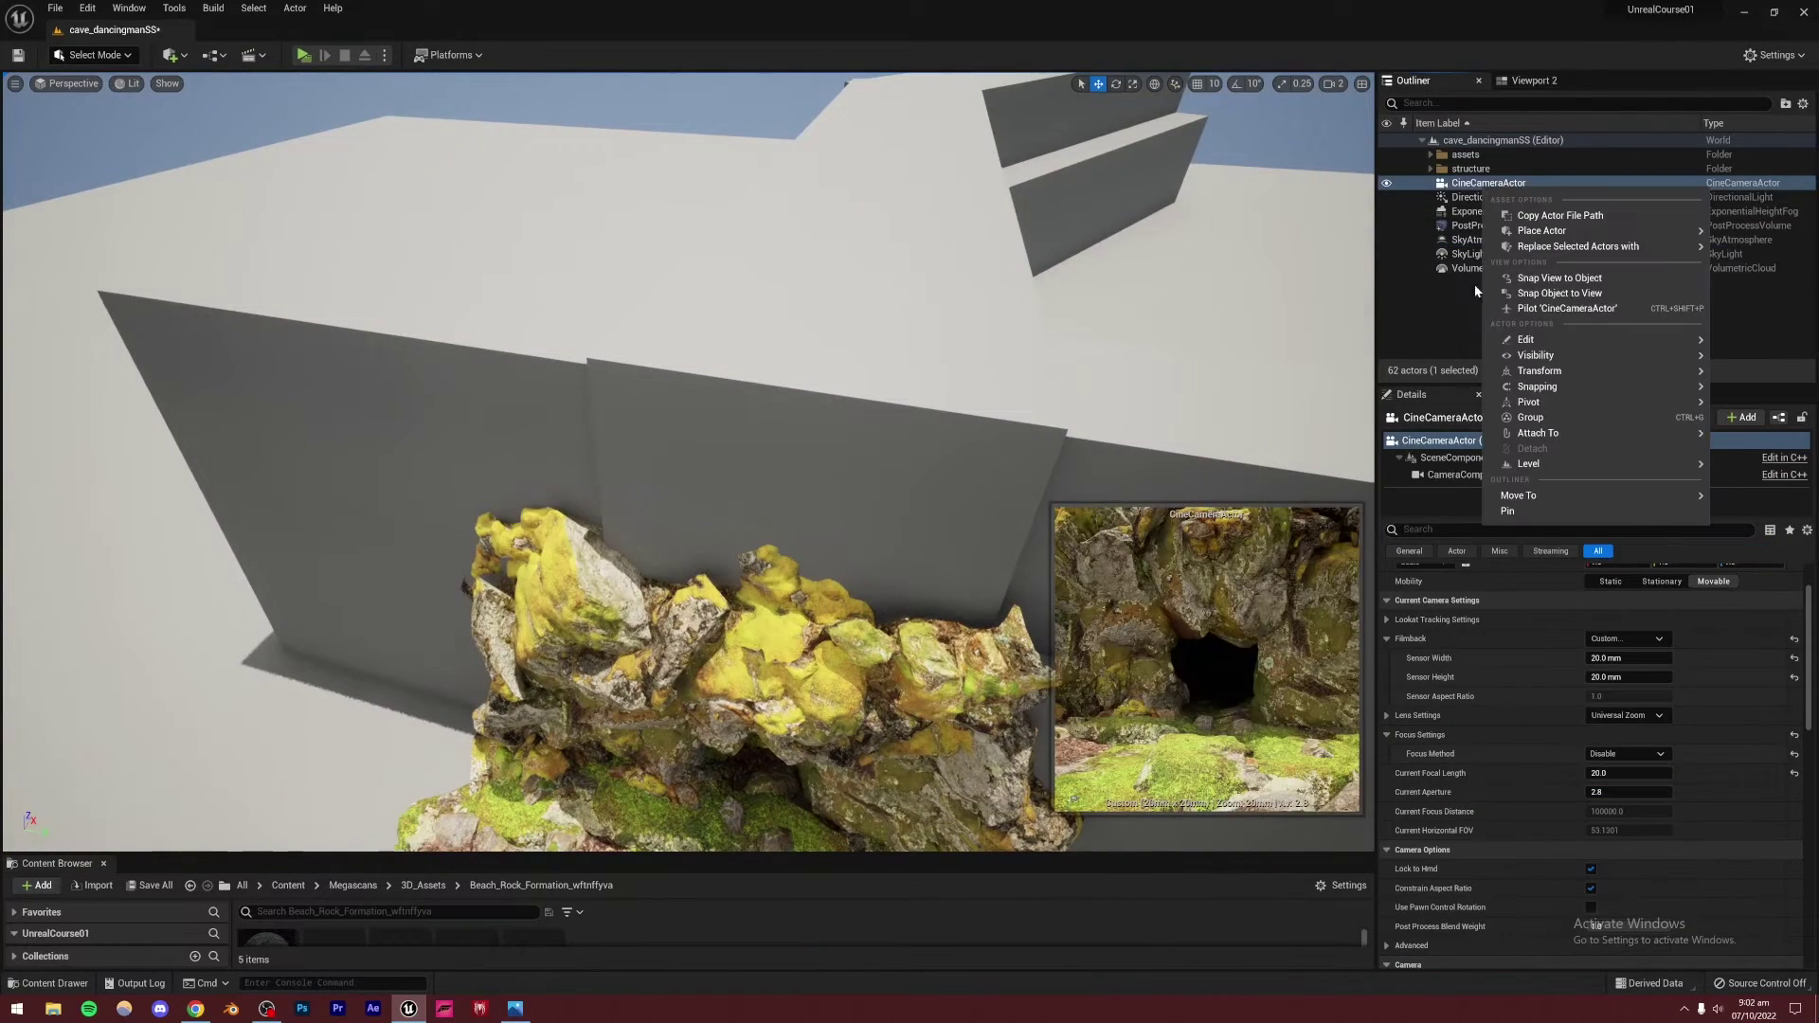
left_click(1556, 308)
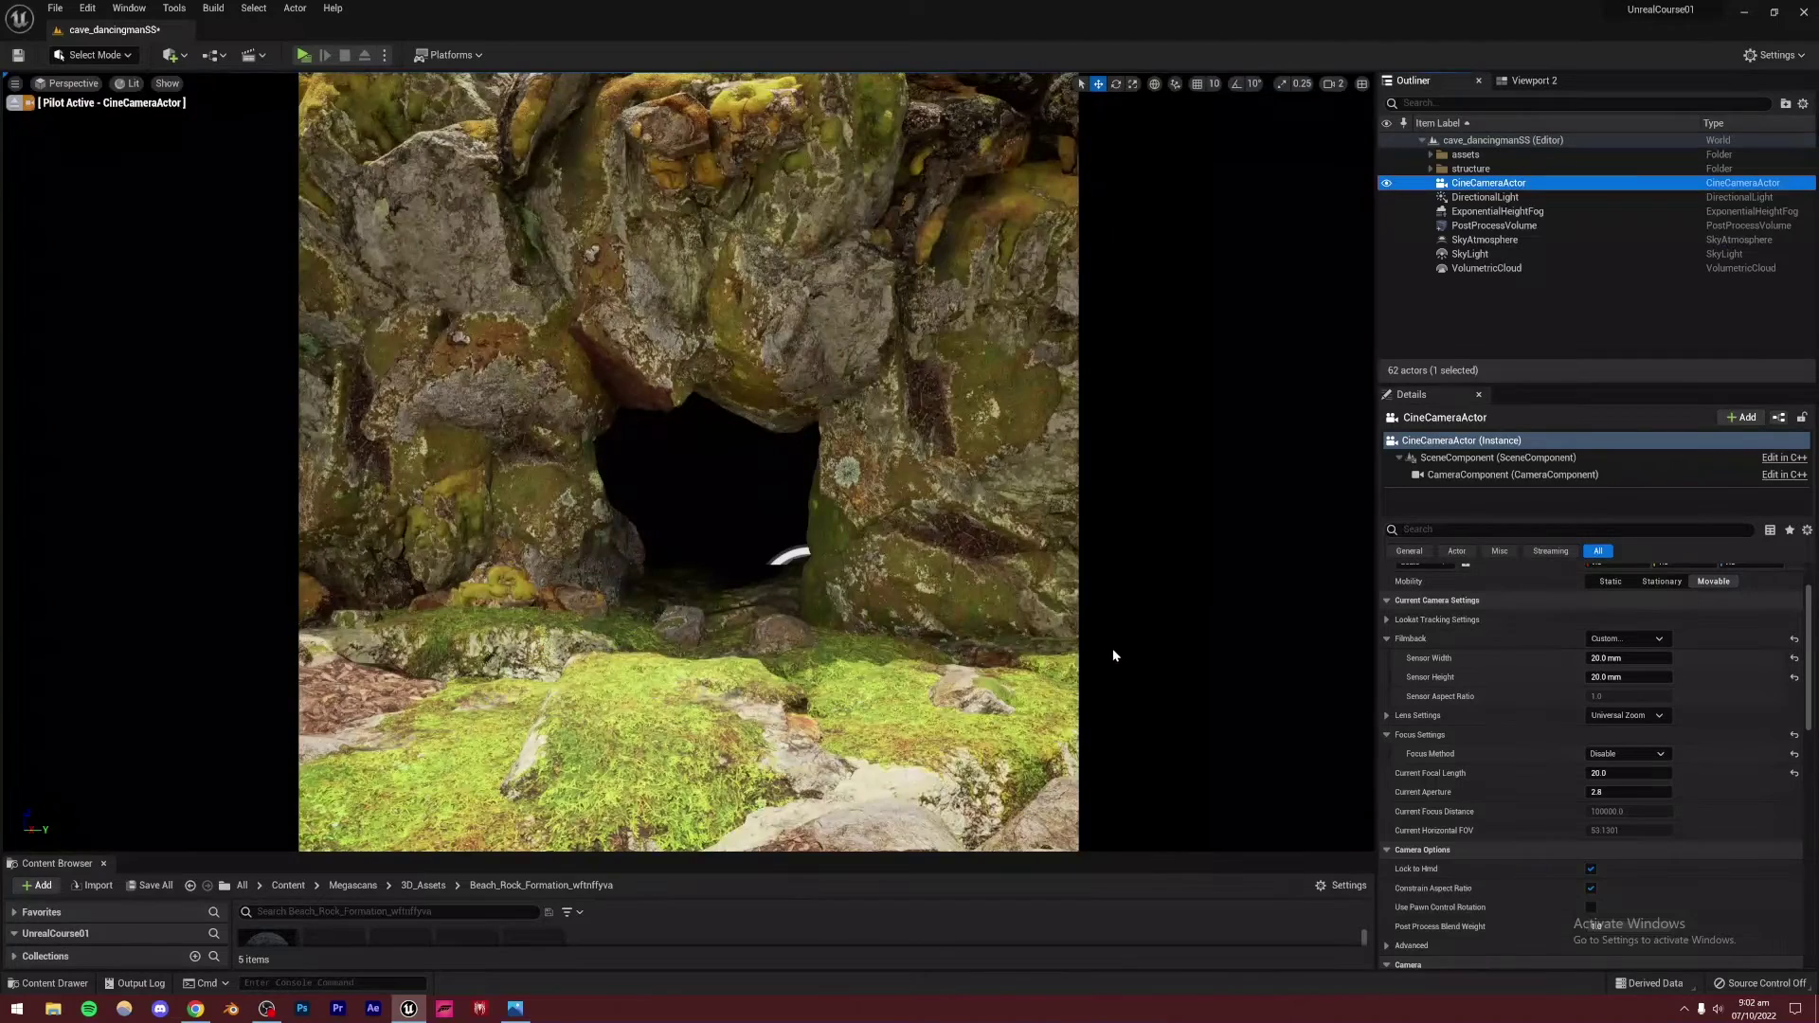
left_click(1483, 240)
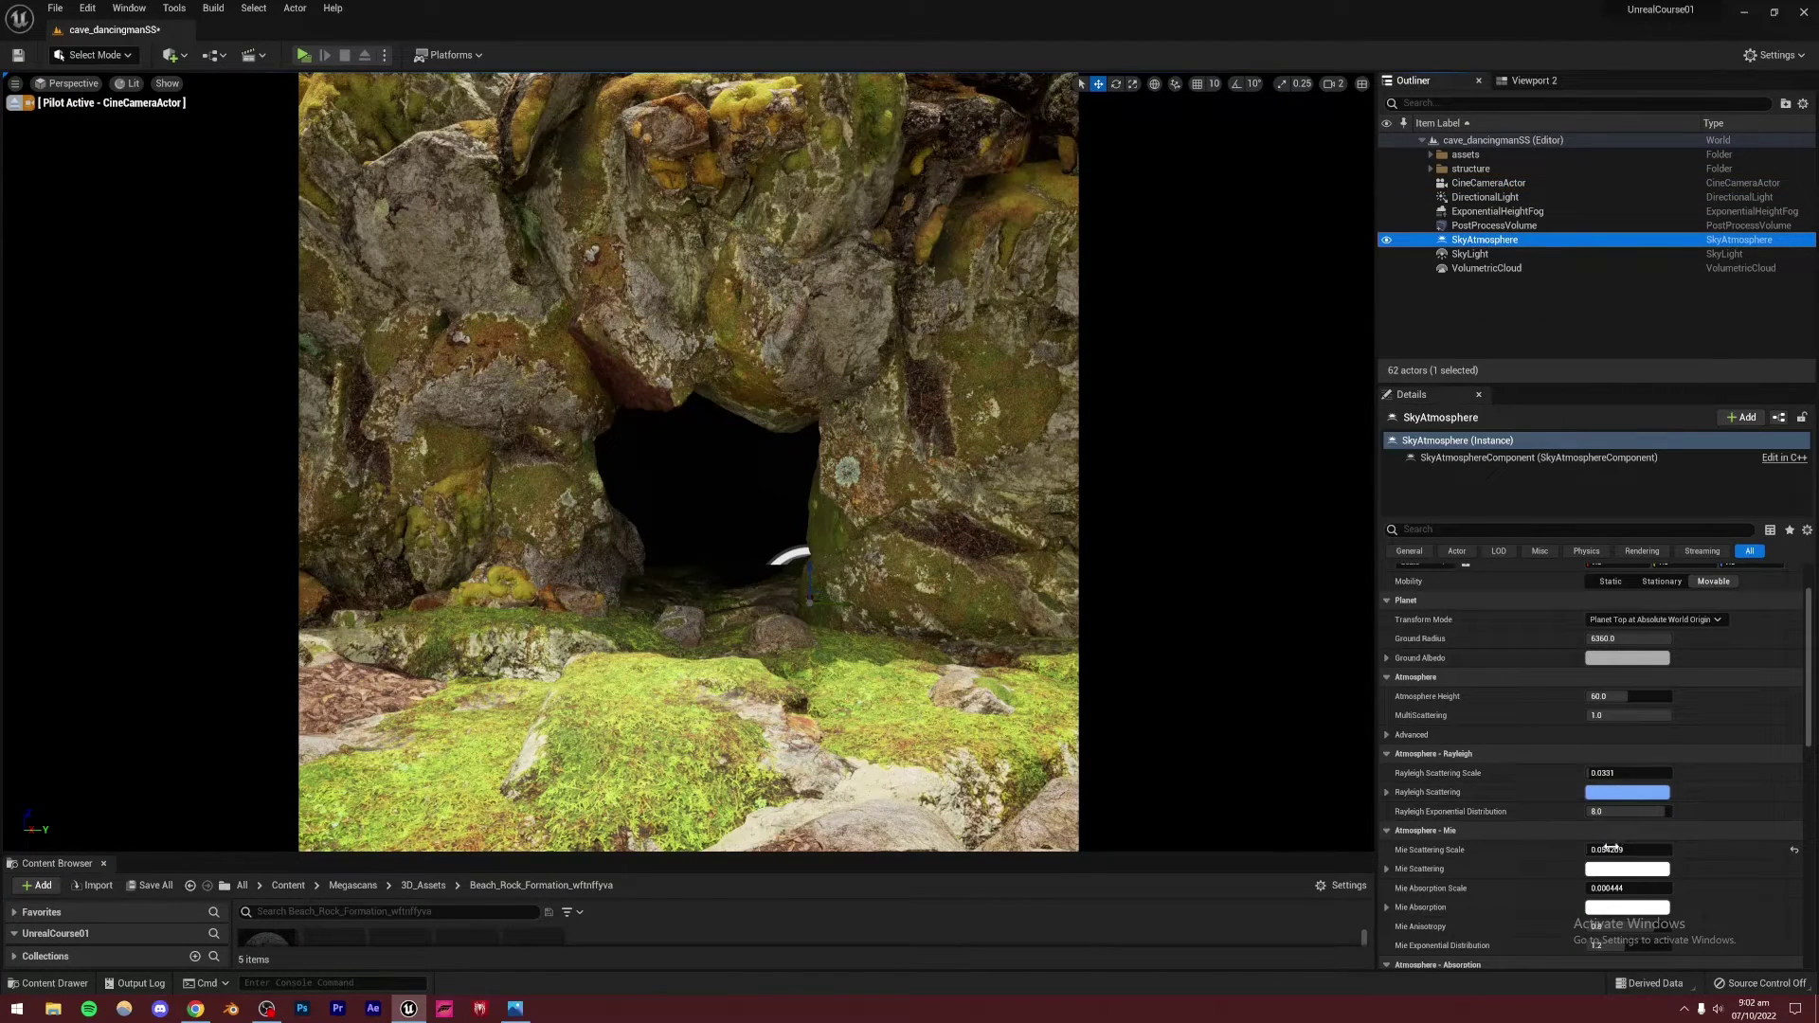
left_click(1615, 850)
type("0.0")
left_click_drag(1589, 850, 1603, 850)
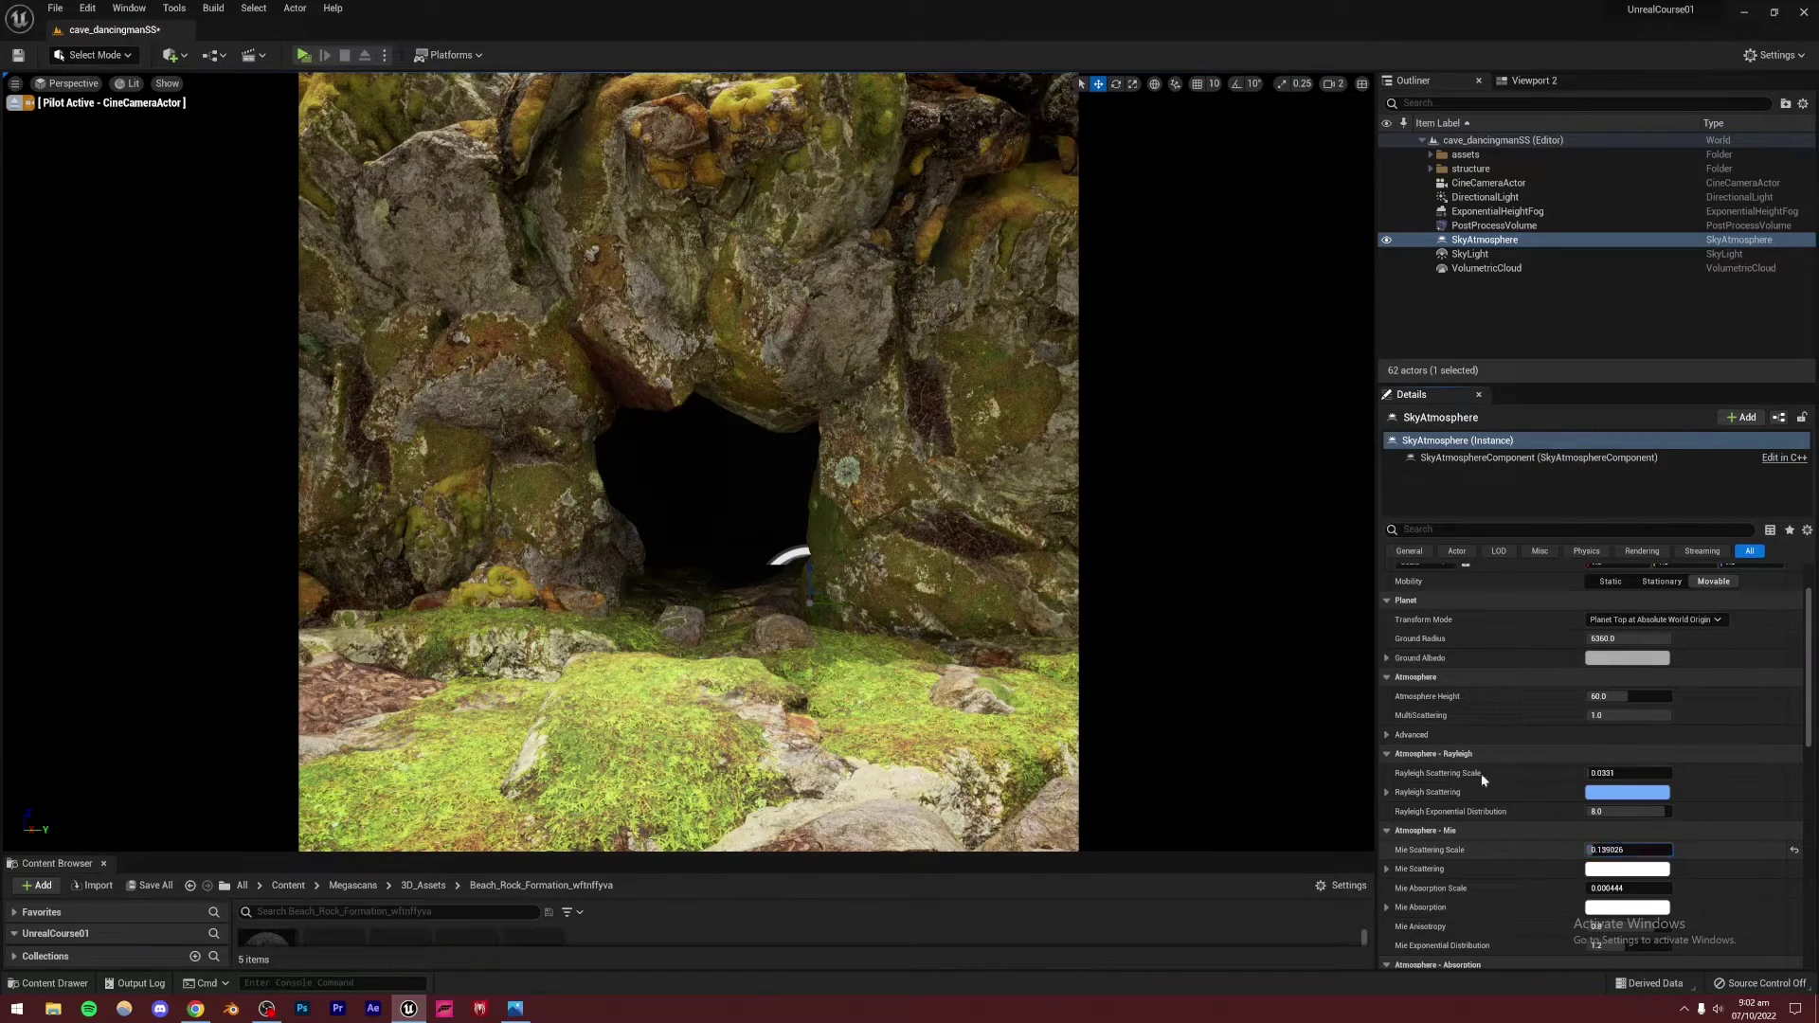
Rotate the directional light so sunlight falls across the cave's rock front and mossy ground
key("s")
mouse_move(815, 530)
right_mouse_down()
mouse_move(822, 483)
mouse_move(822, 578)
mouse_move(822, 531)
right_mouse_up()
key("w")
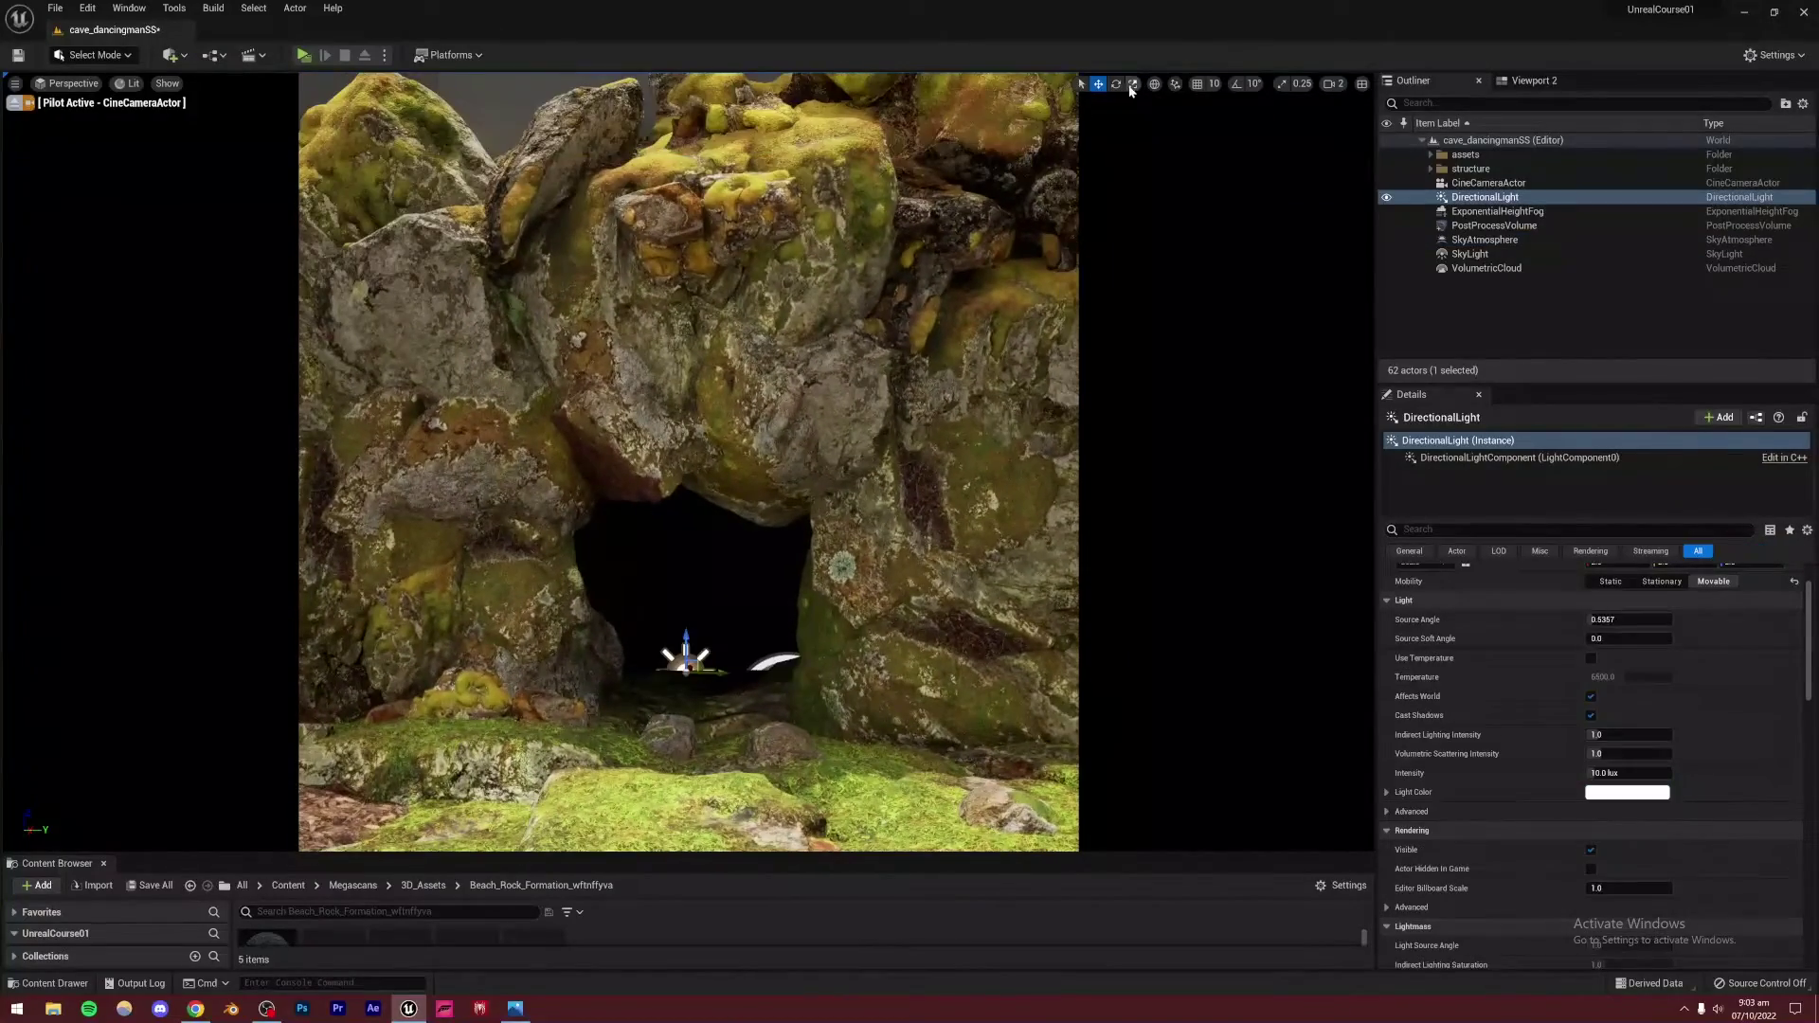
left_click(1116, 84)
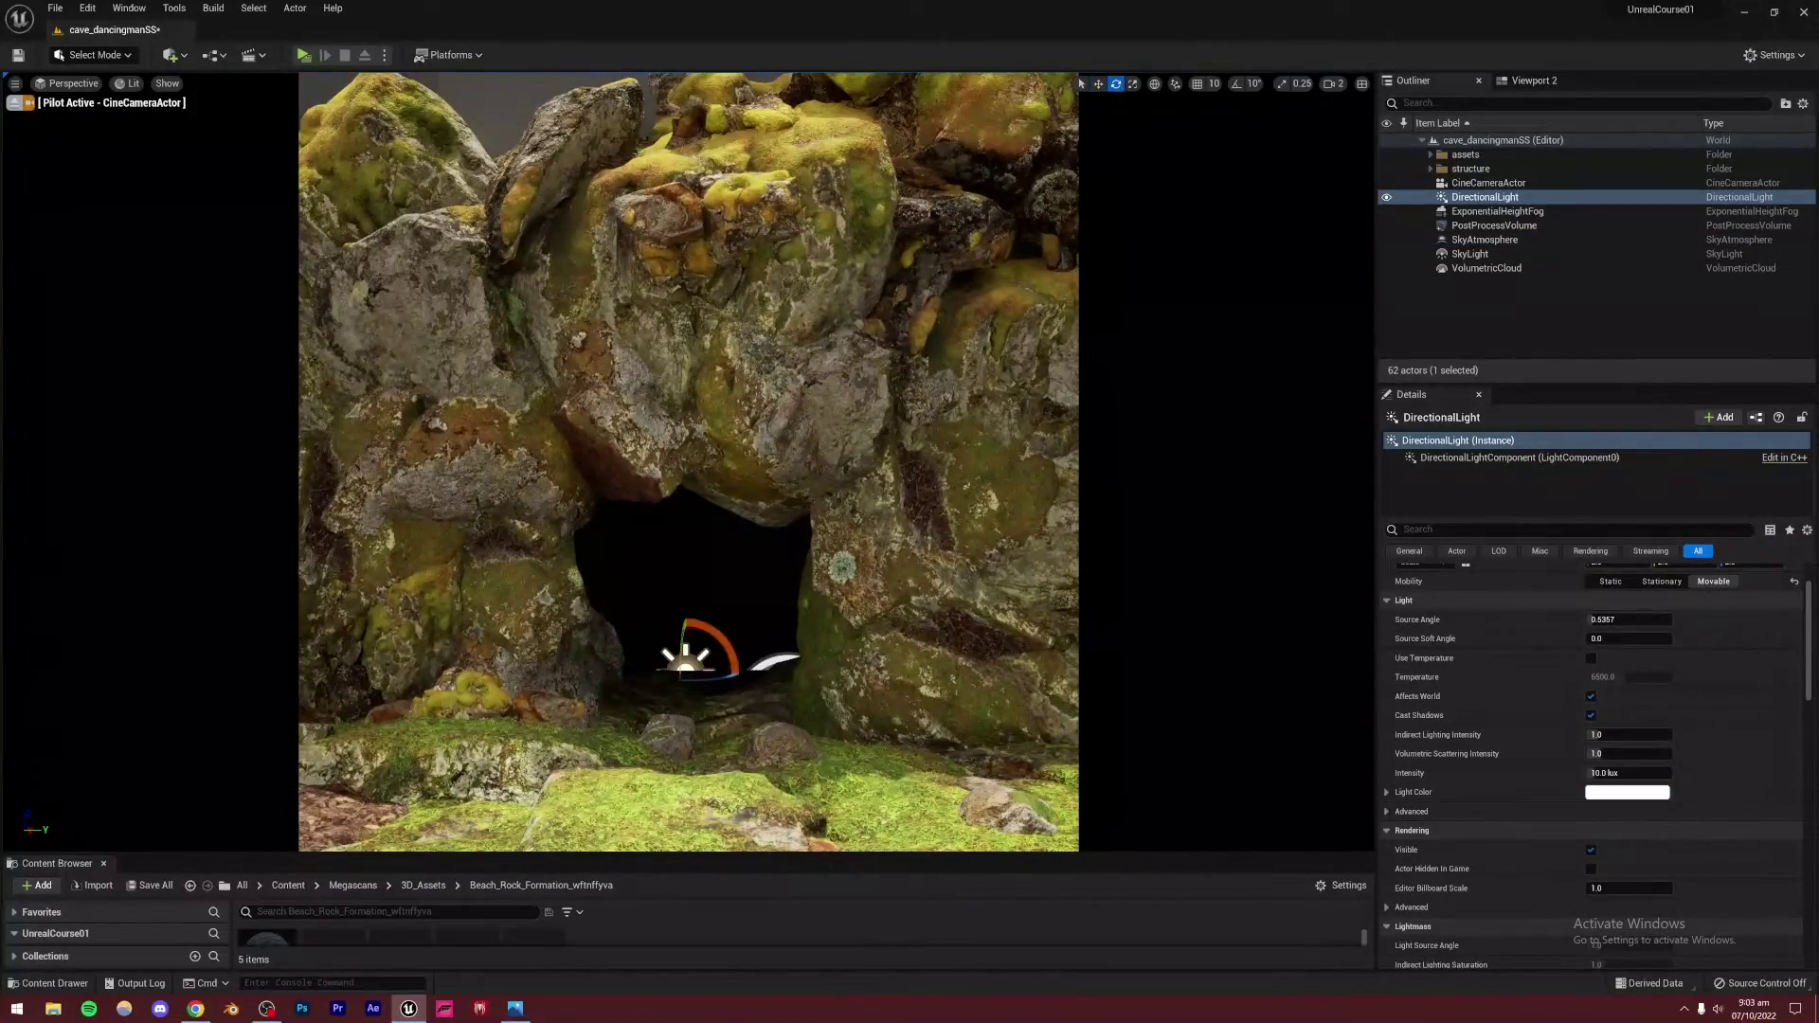
left_click_drag(701, 624, 659, 642)
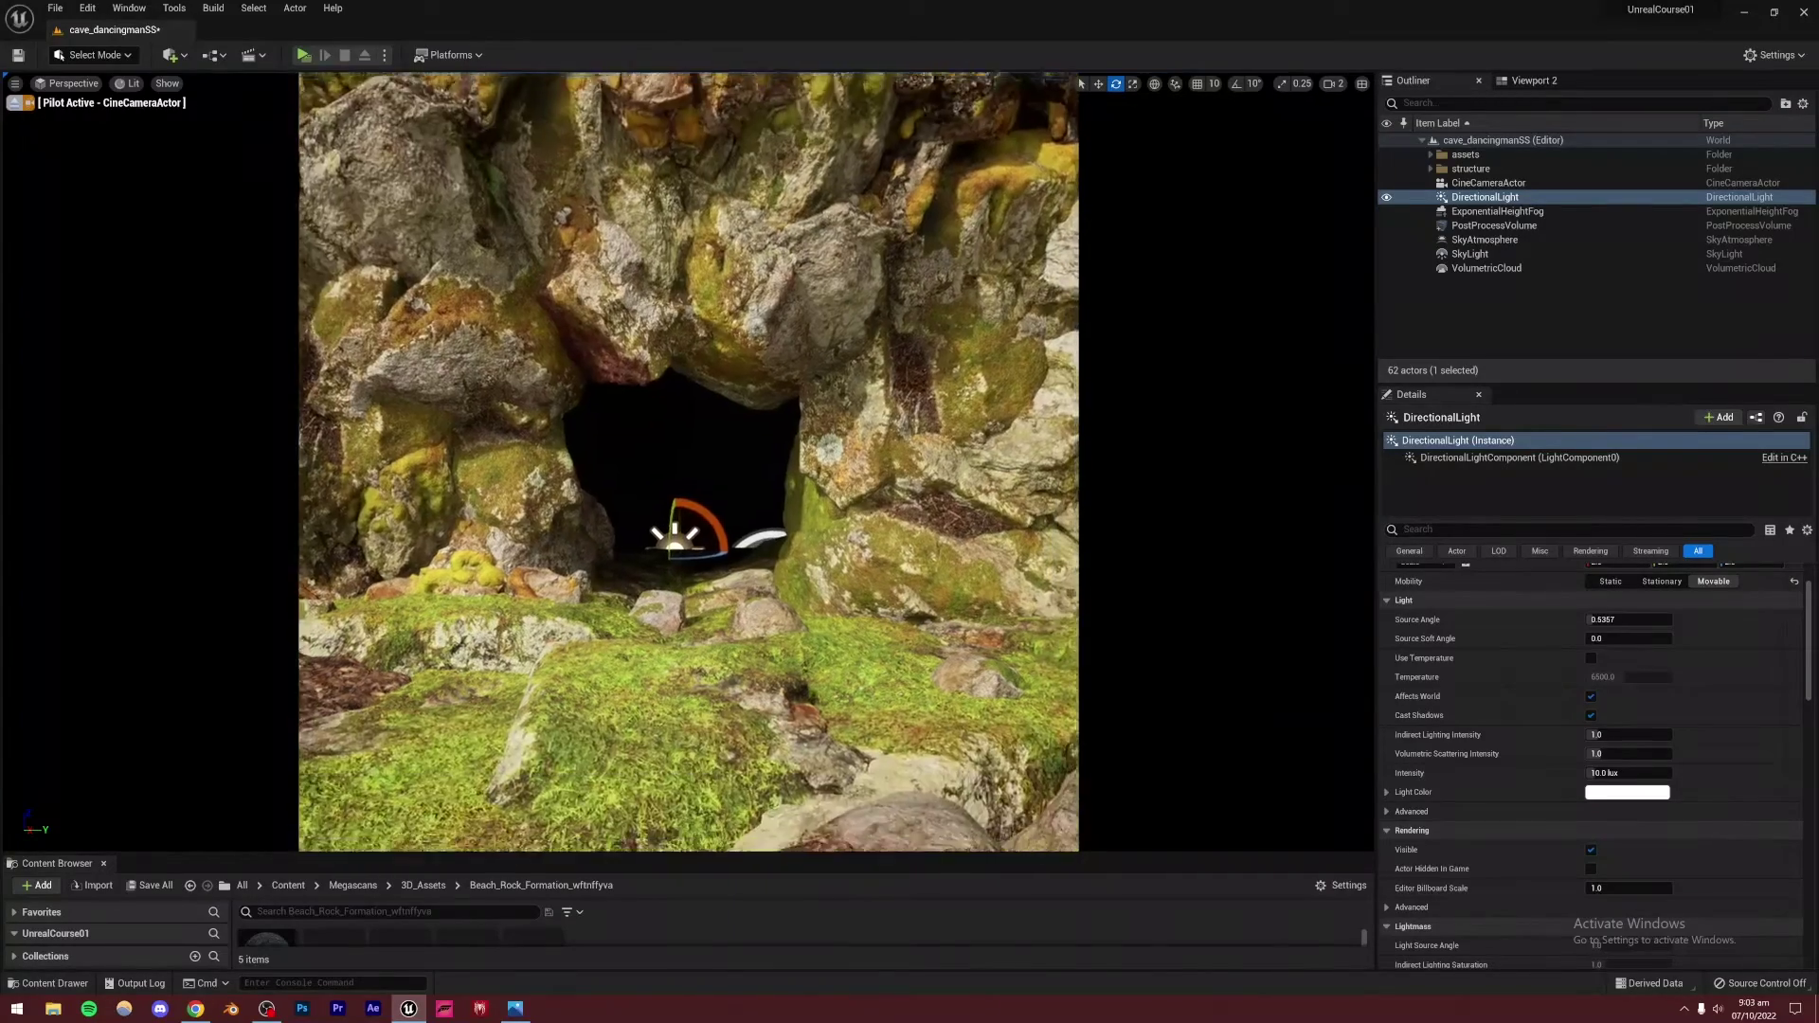
Reframe the piloted camera around the cave entrance and foreground moss, and save the level
mouse_move(688, 464)
right_mouse_down()
mouse_move(720, 427)
mouse_move(695, 391)
mouse_move(690, 437)
right_mouse_up()
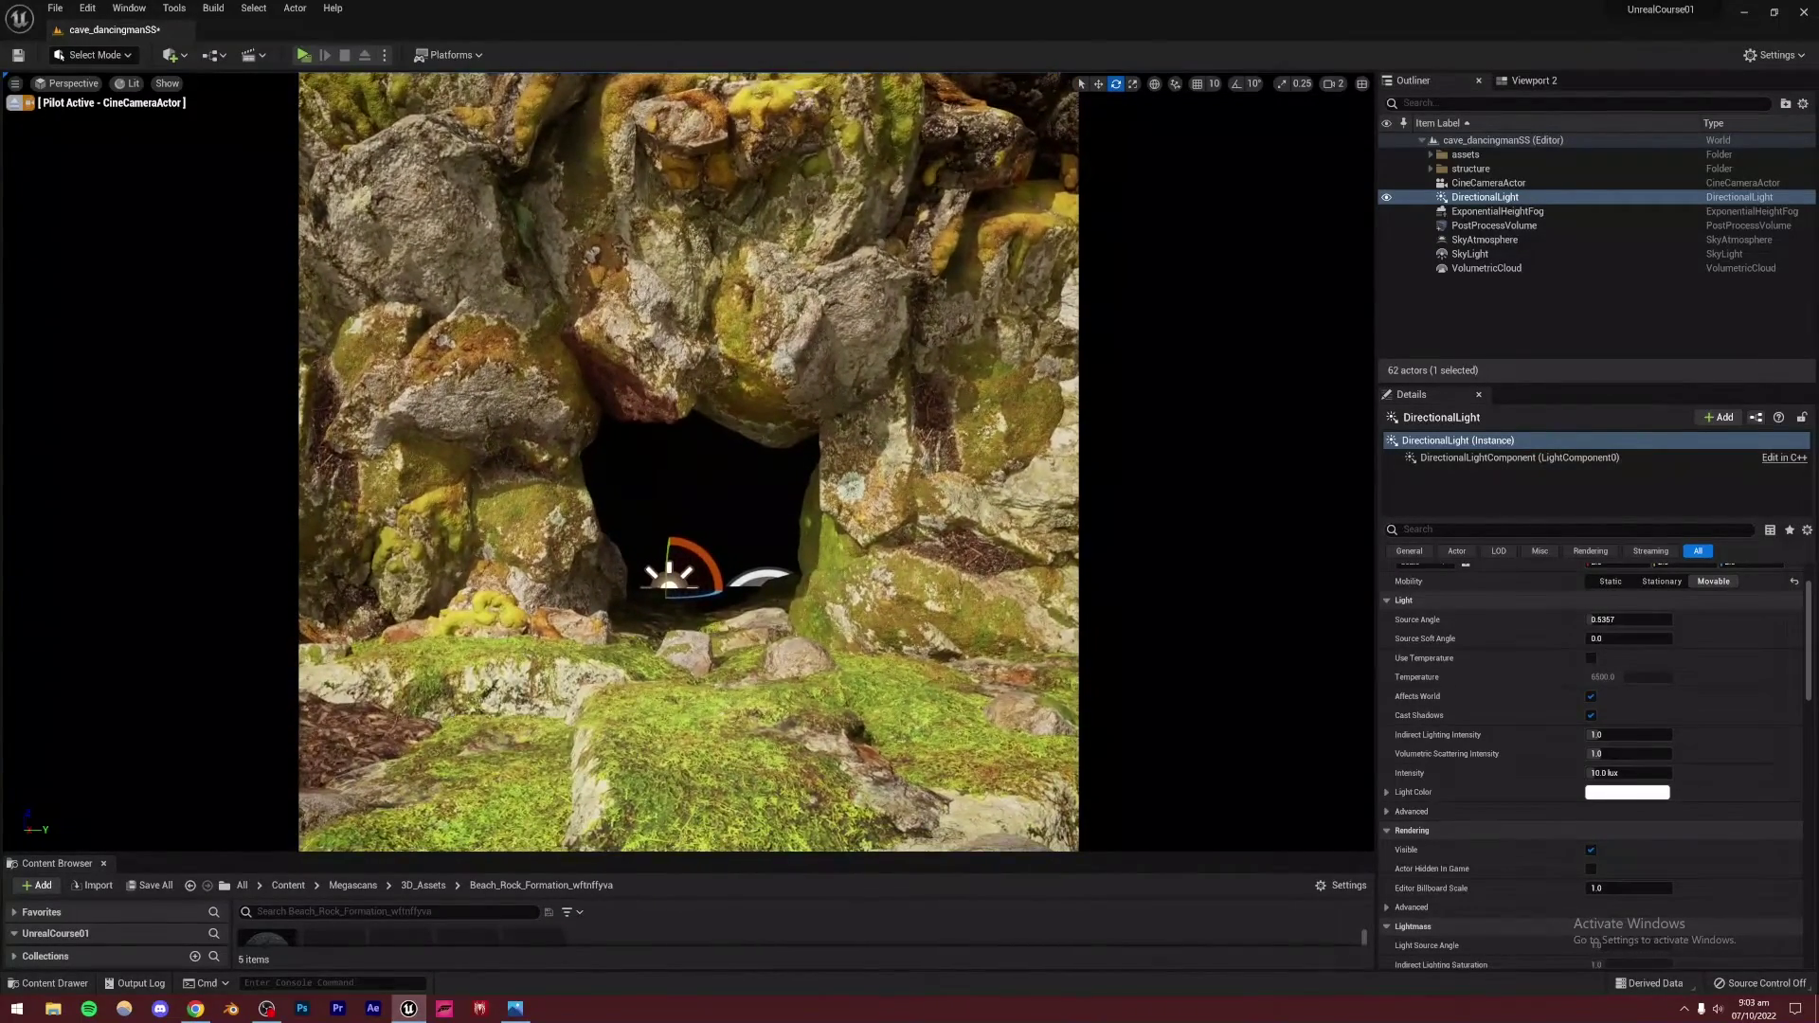
right_click_drag(569, 441, 566, 419)
key("ctrl+s")
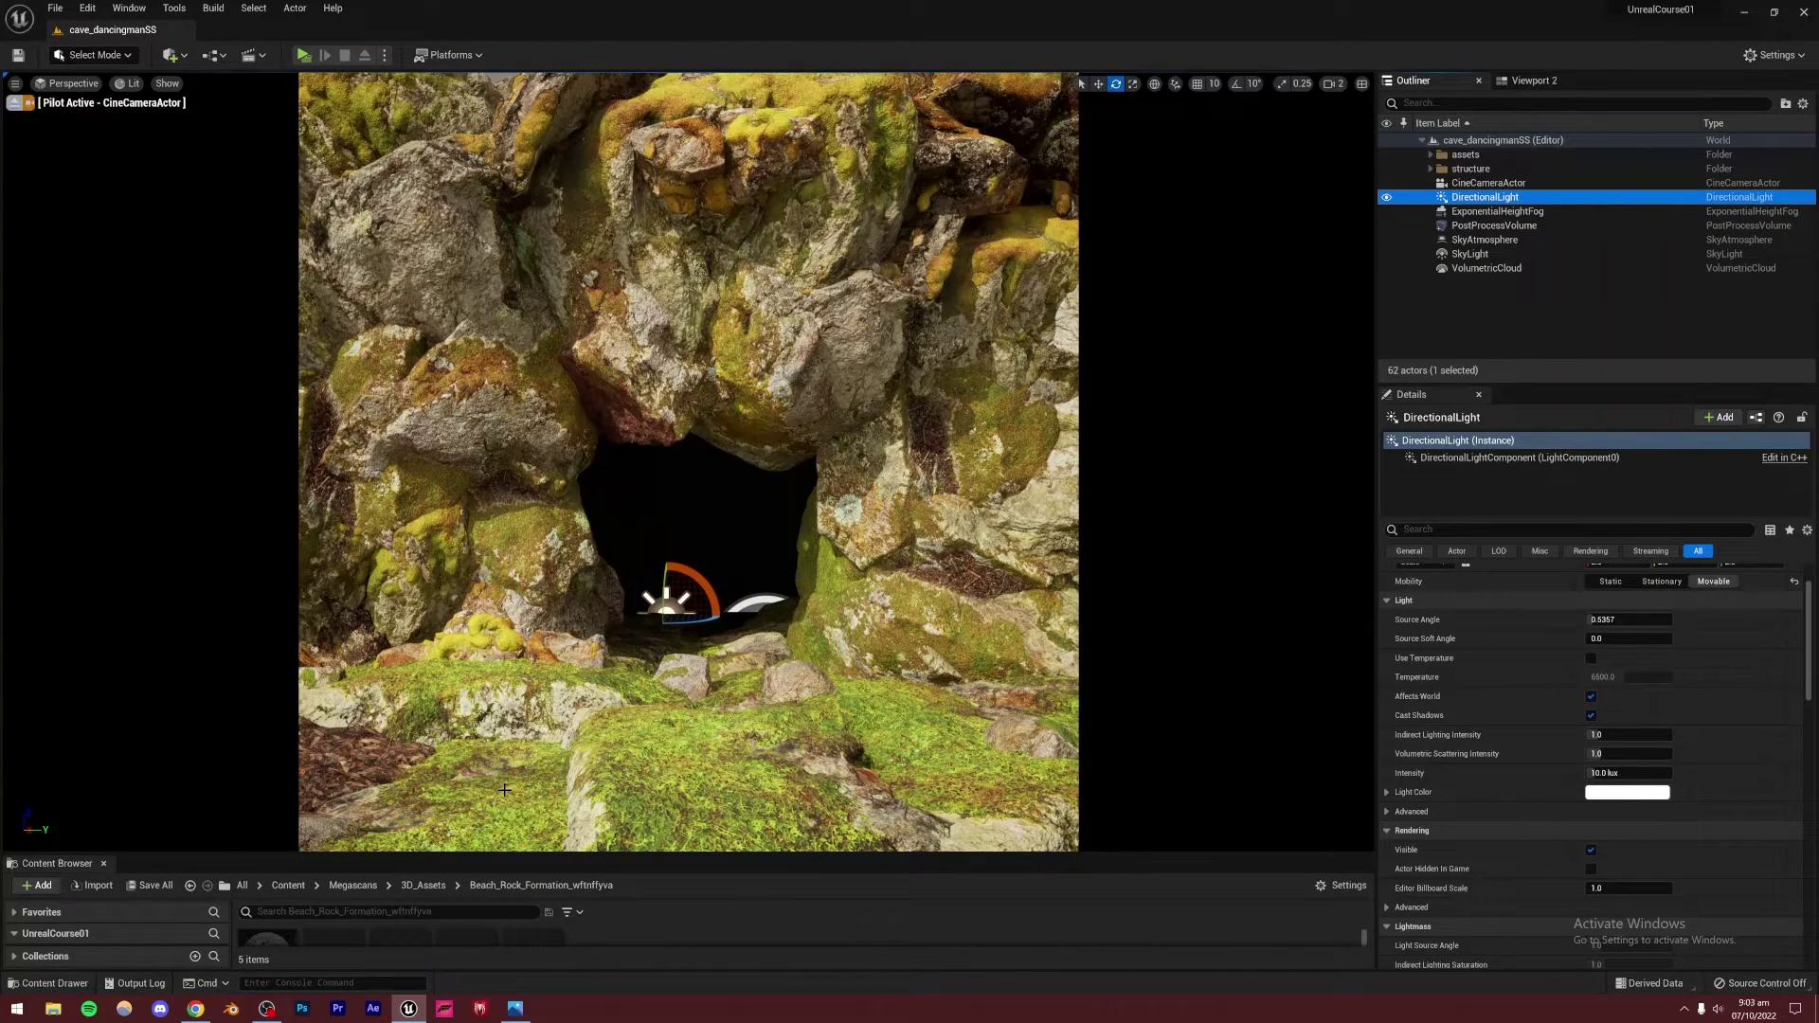
Check the structure cubes behind the cave opening and collapse the assets and structure folders in the Outliner
left_click(522, 687)
left_click(710, 514)
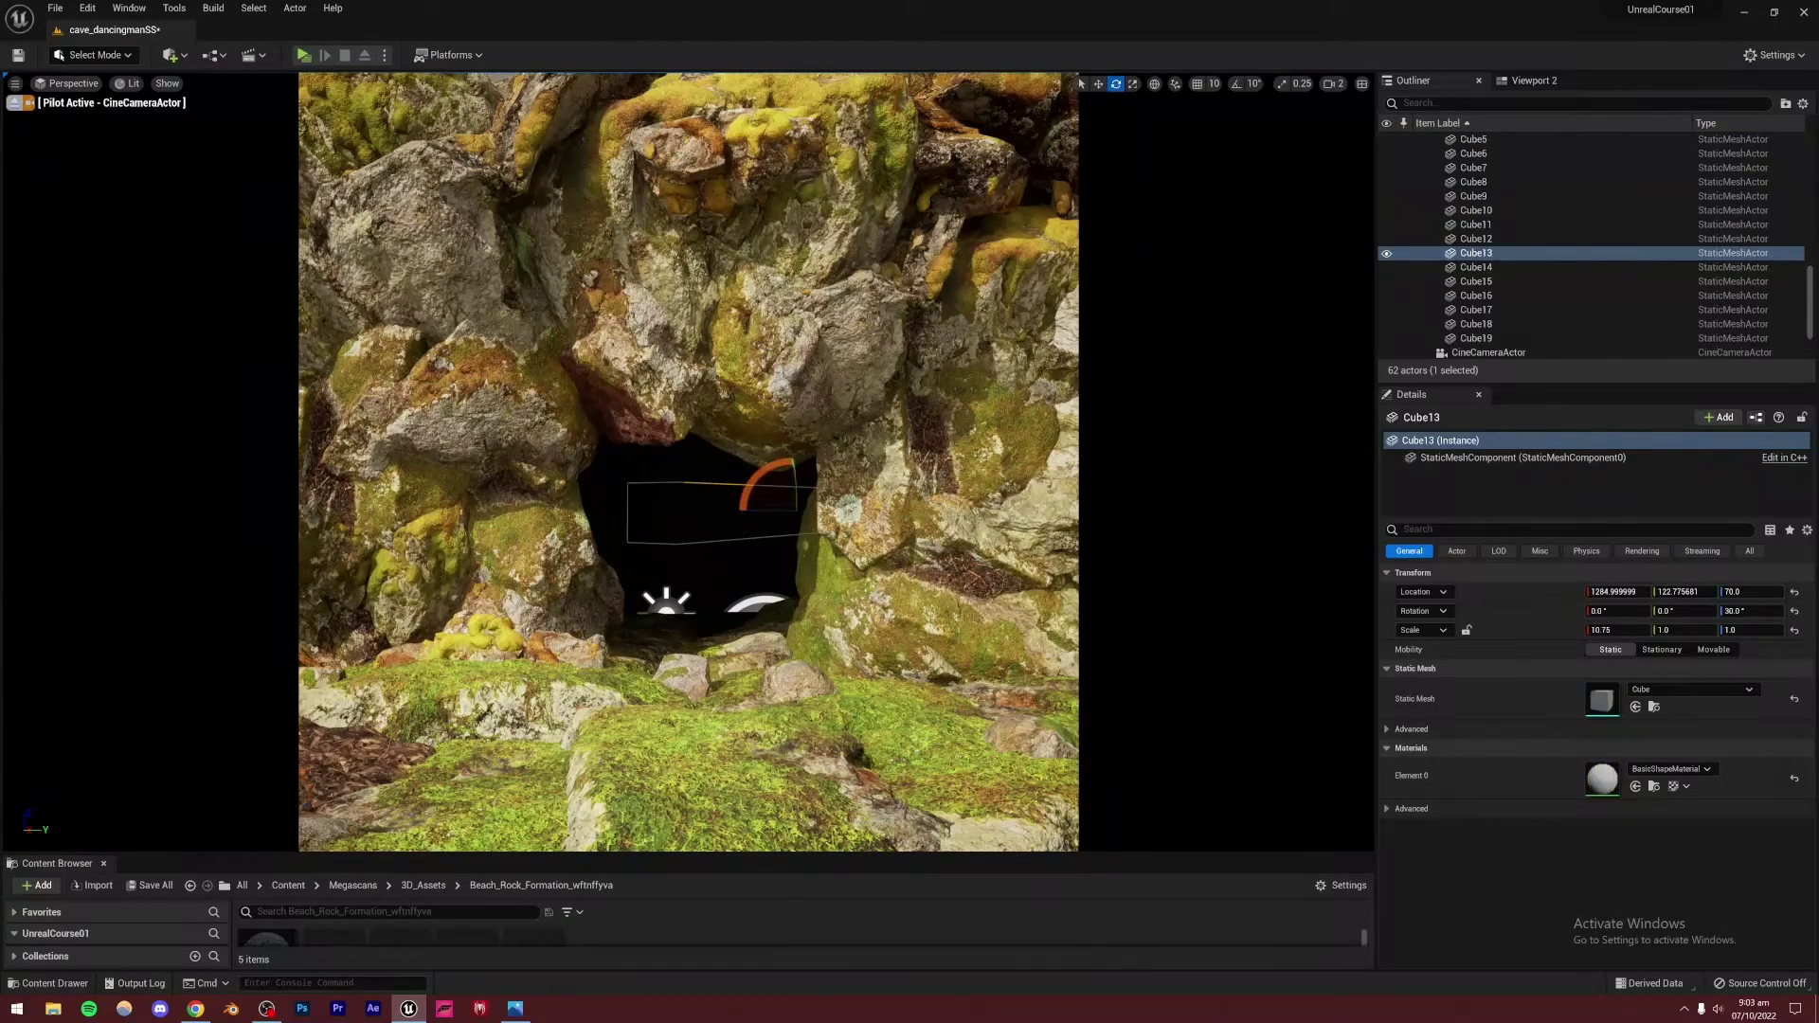
left_click(708, 570)
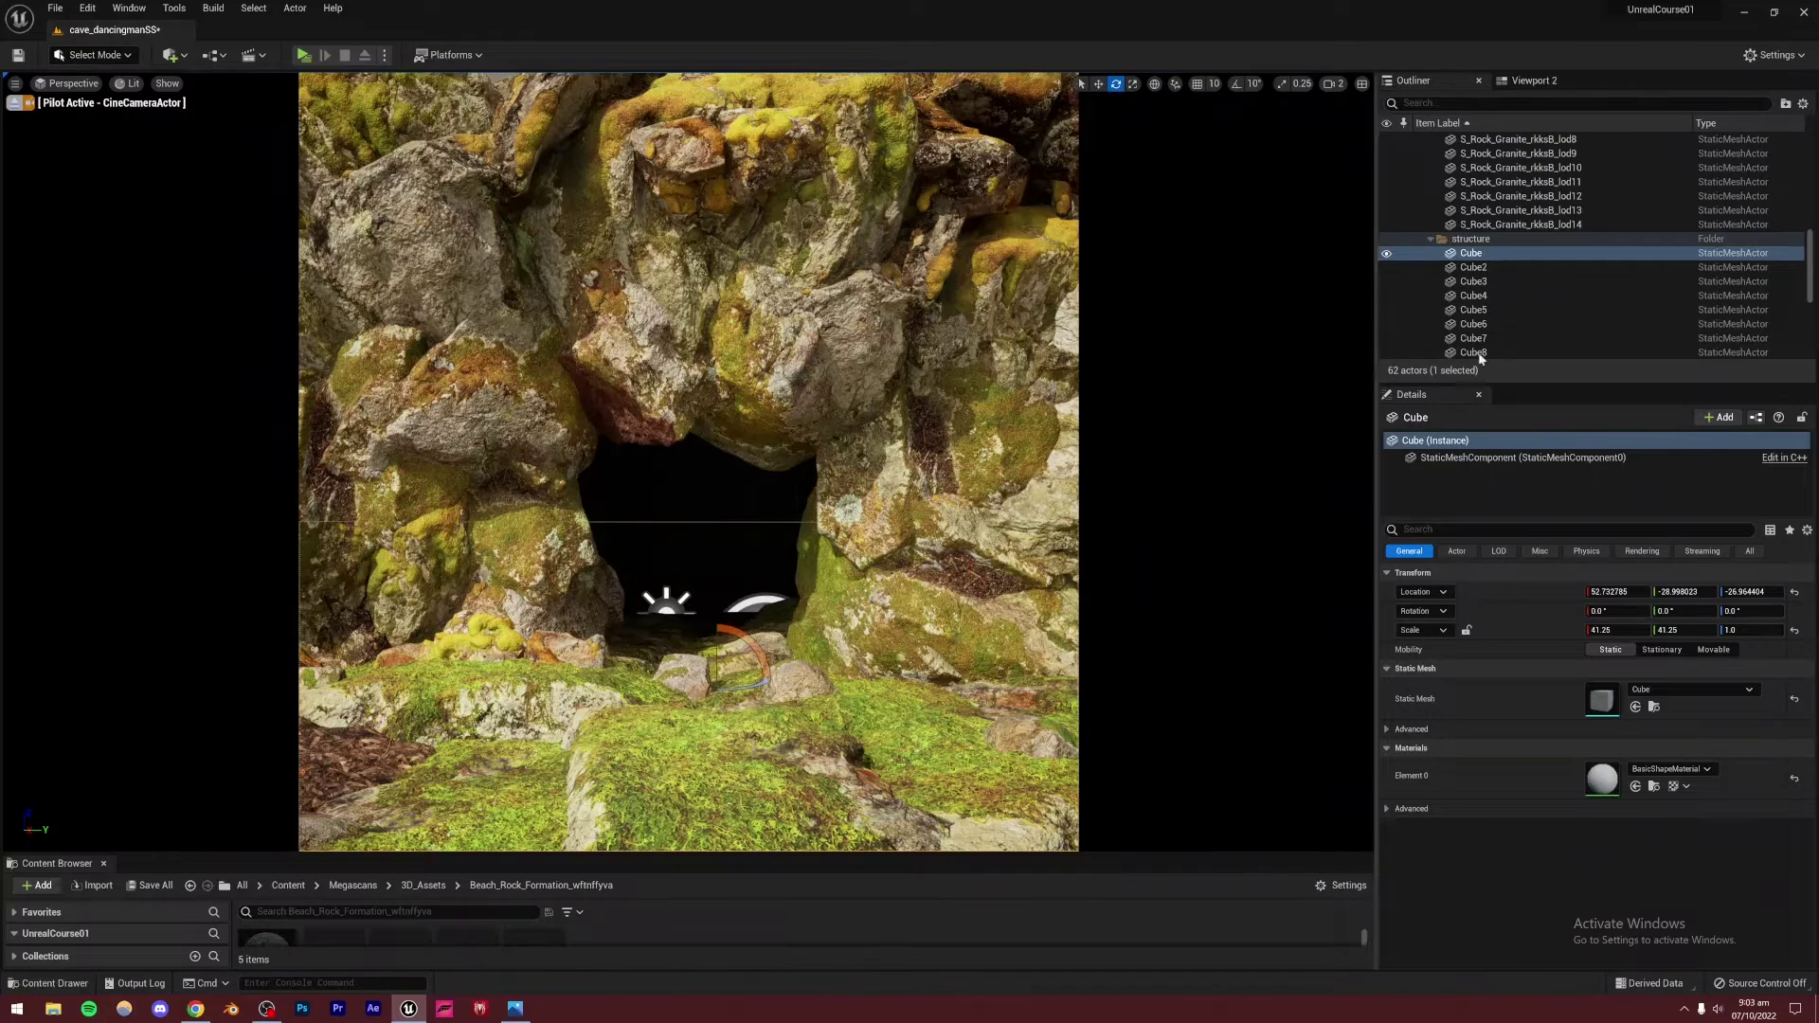
left_click(1429, 239)
scroll(1429, 241, "up", 3)
left_click(1428, 239)
scroll(1440, 242, "up", 5)
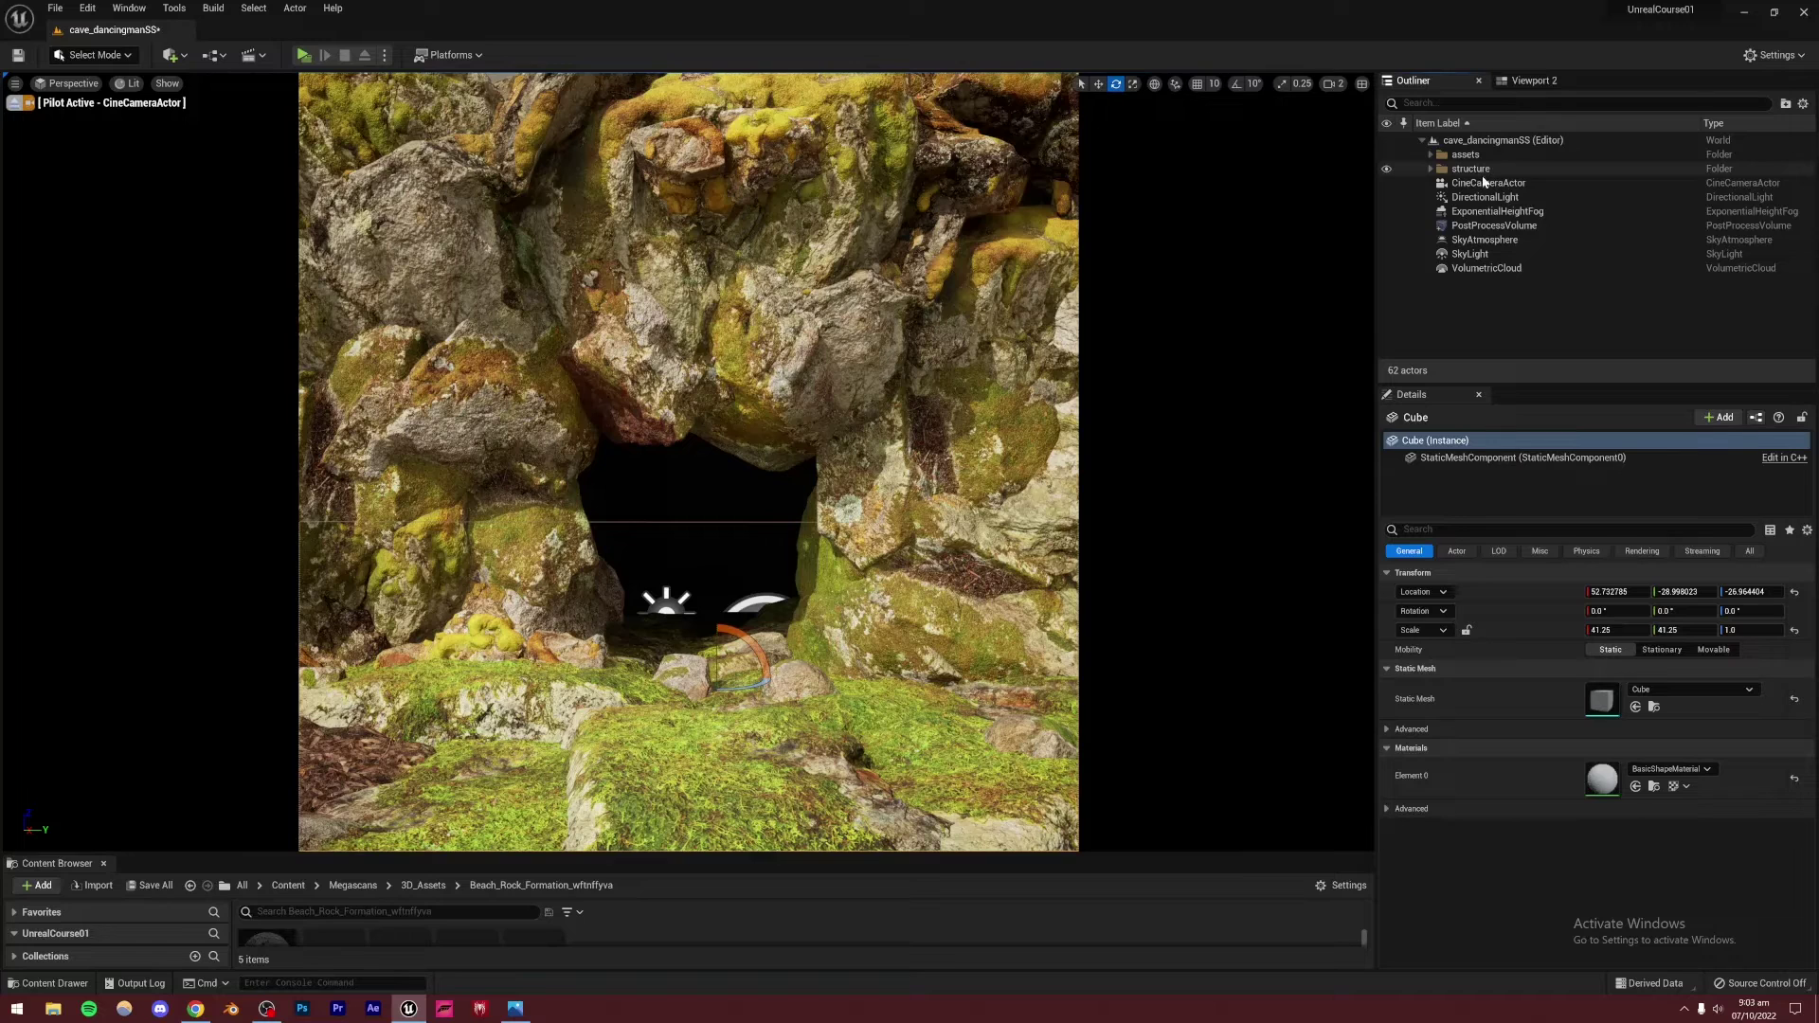
Switch the editor to Foliage Mode
left_click(85, 55)
left_click(104, 114)
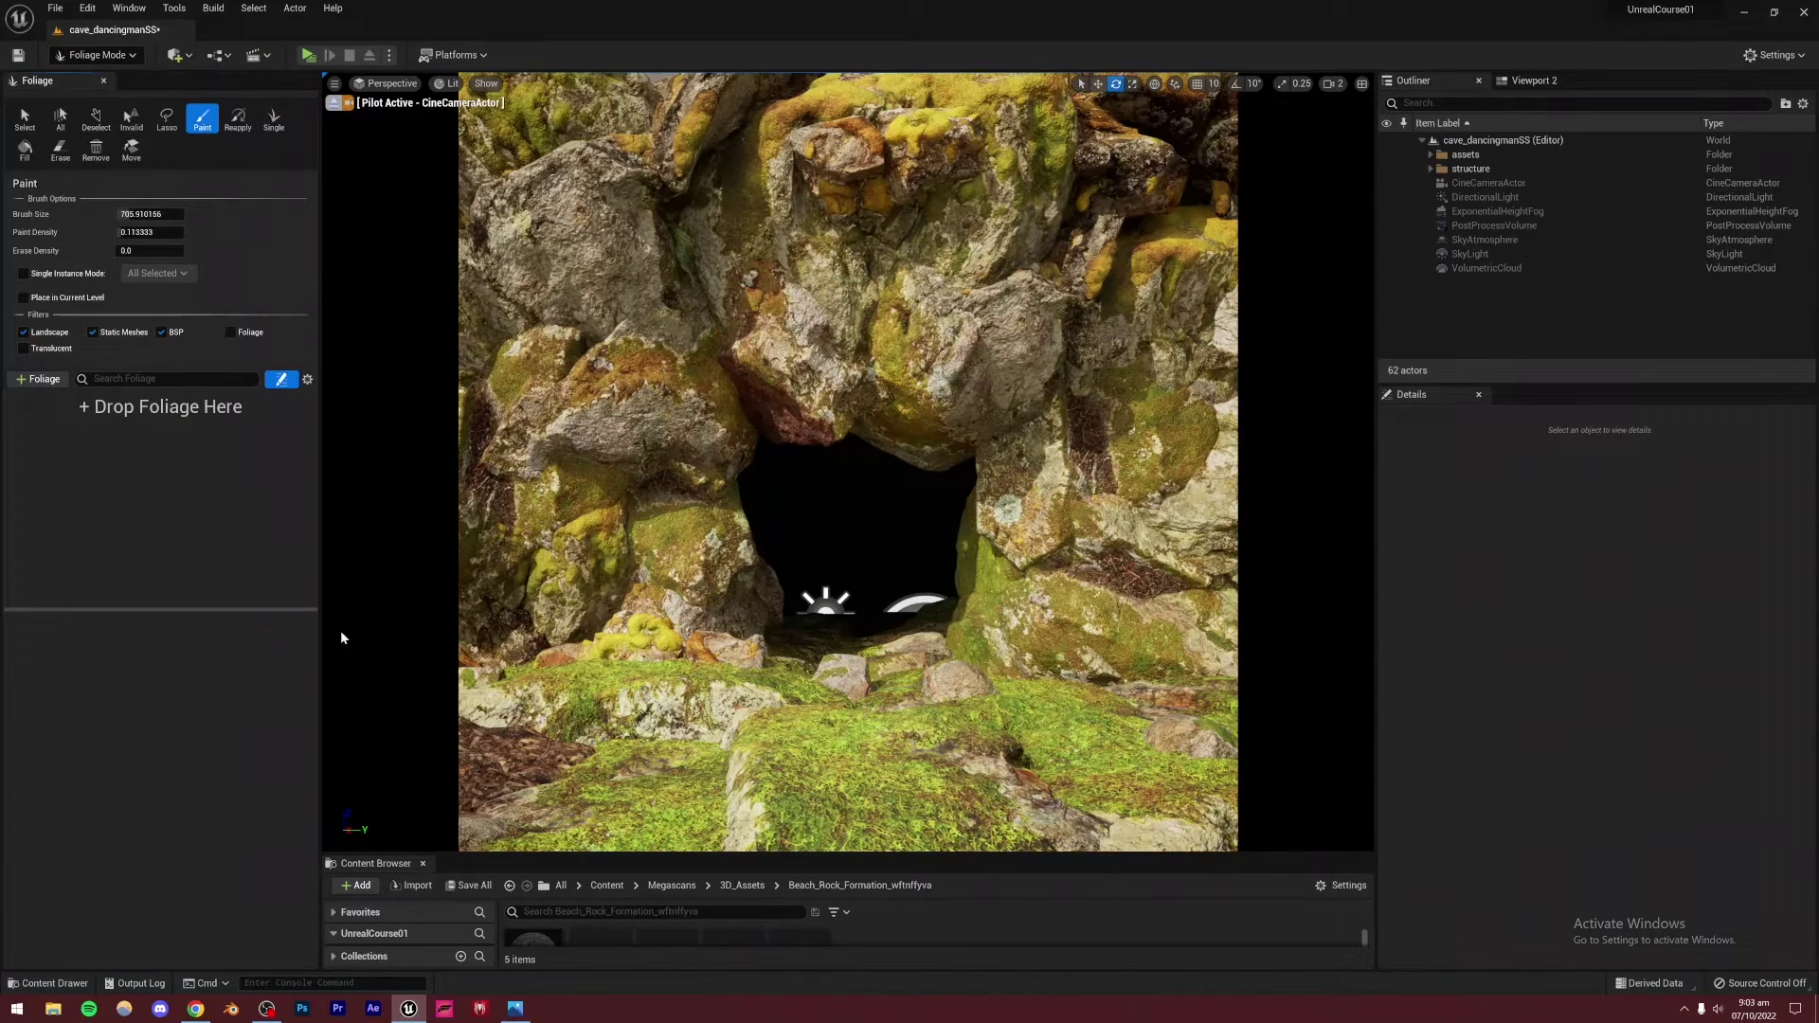
Enlarge the Content Browser and open Quixel Bridge to add Megascans content
left_click_drag(531, 854, 530, 683)
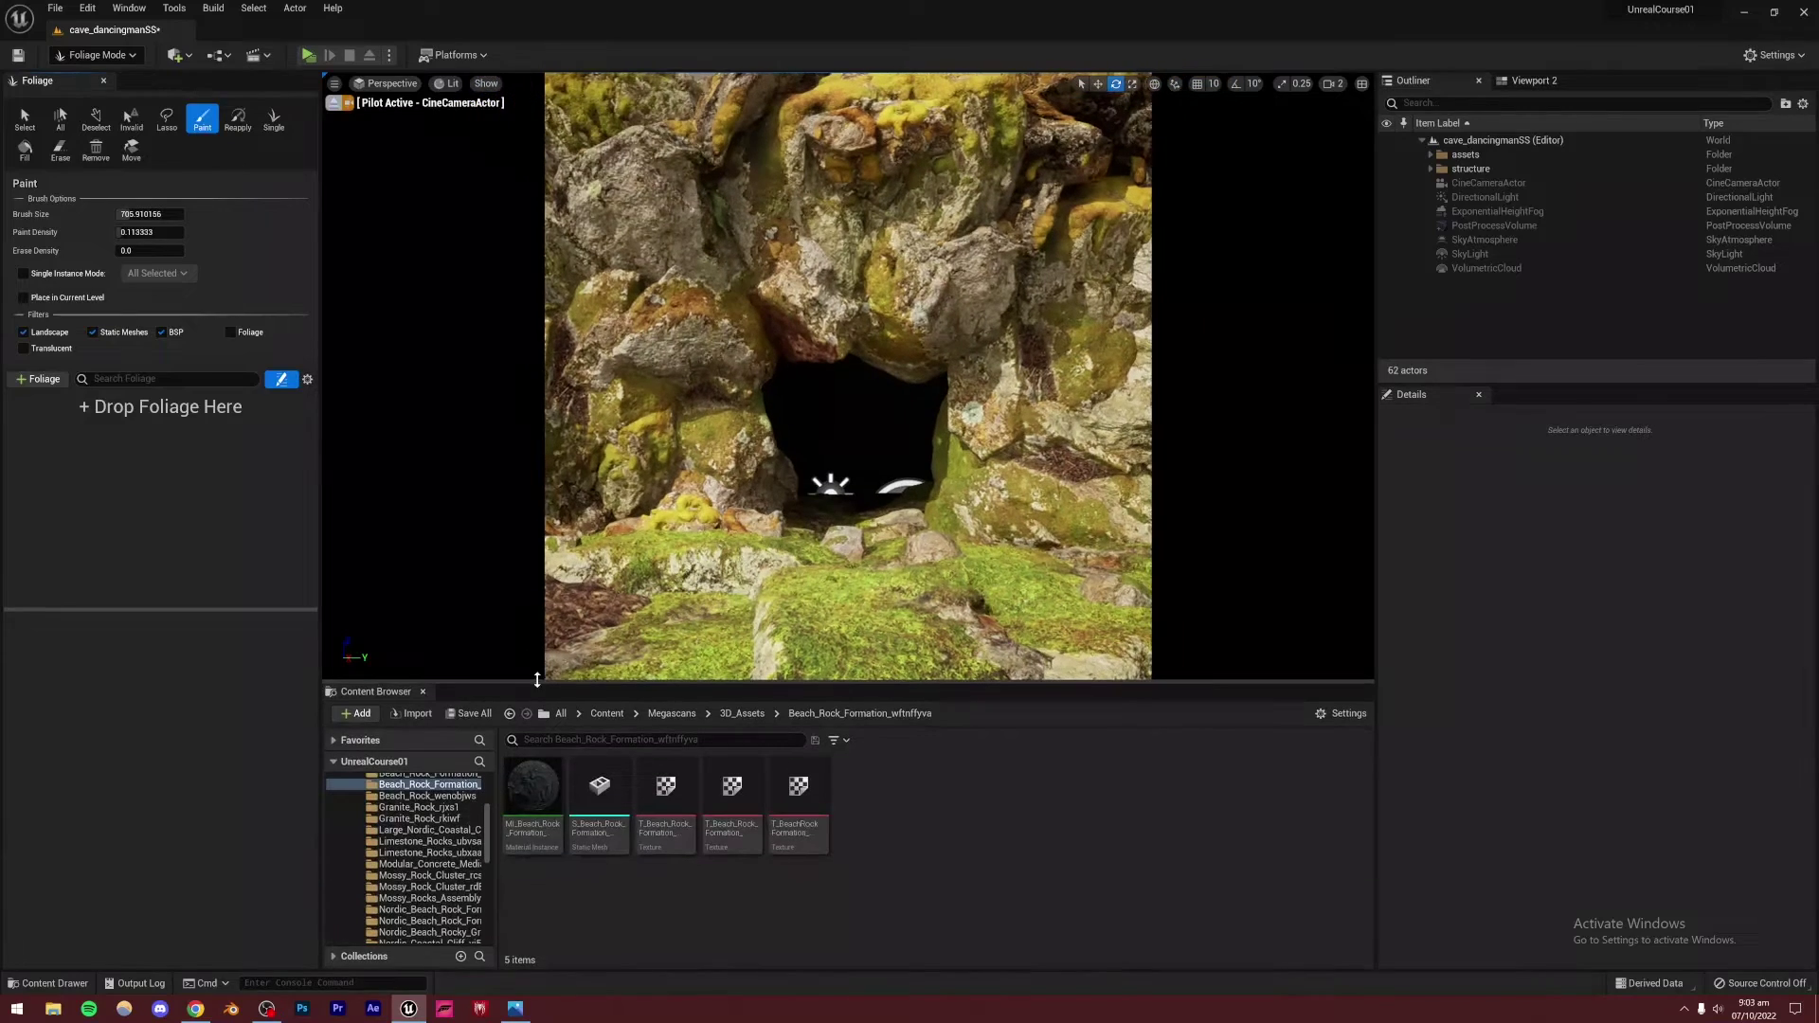
left_click(357, 714)
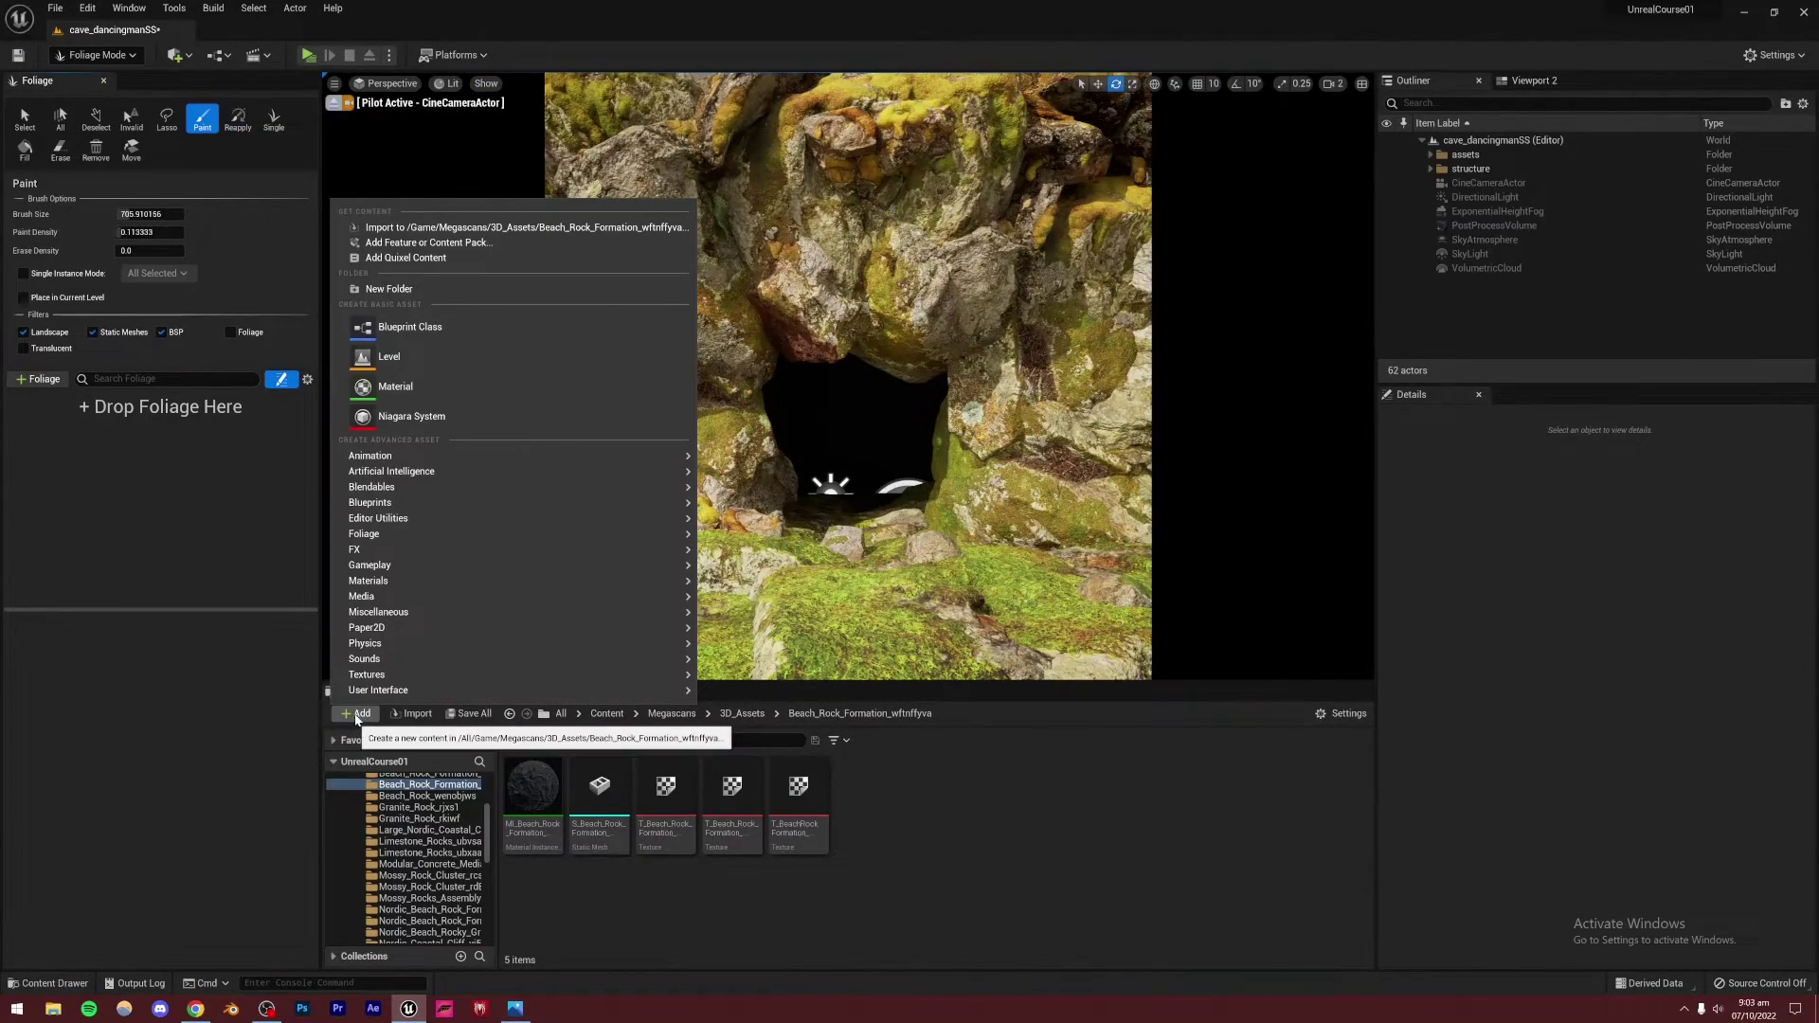
left_click(395, 258)
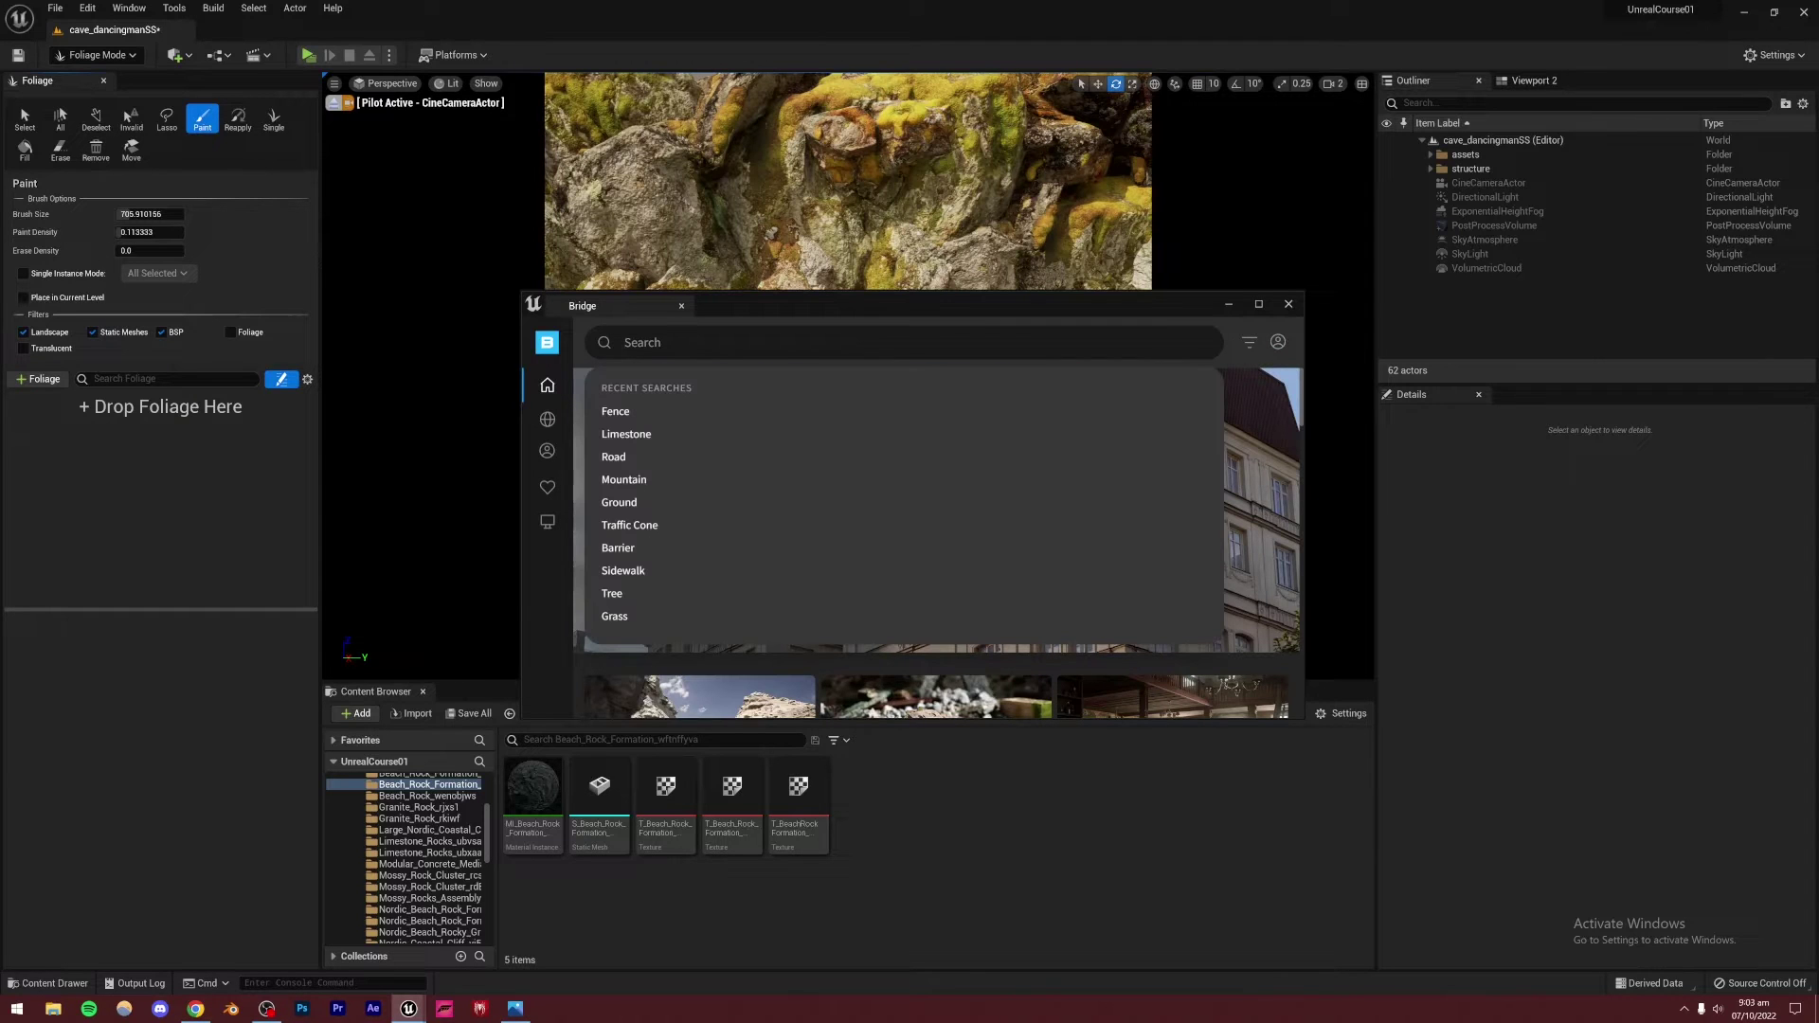
key("BackSpace")
Browse Bridge's Natural environment collections and examine the assets in the Valley collection
mouse_move(550, 418)
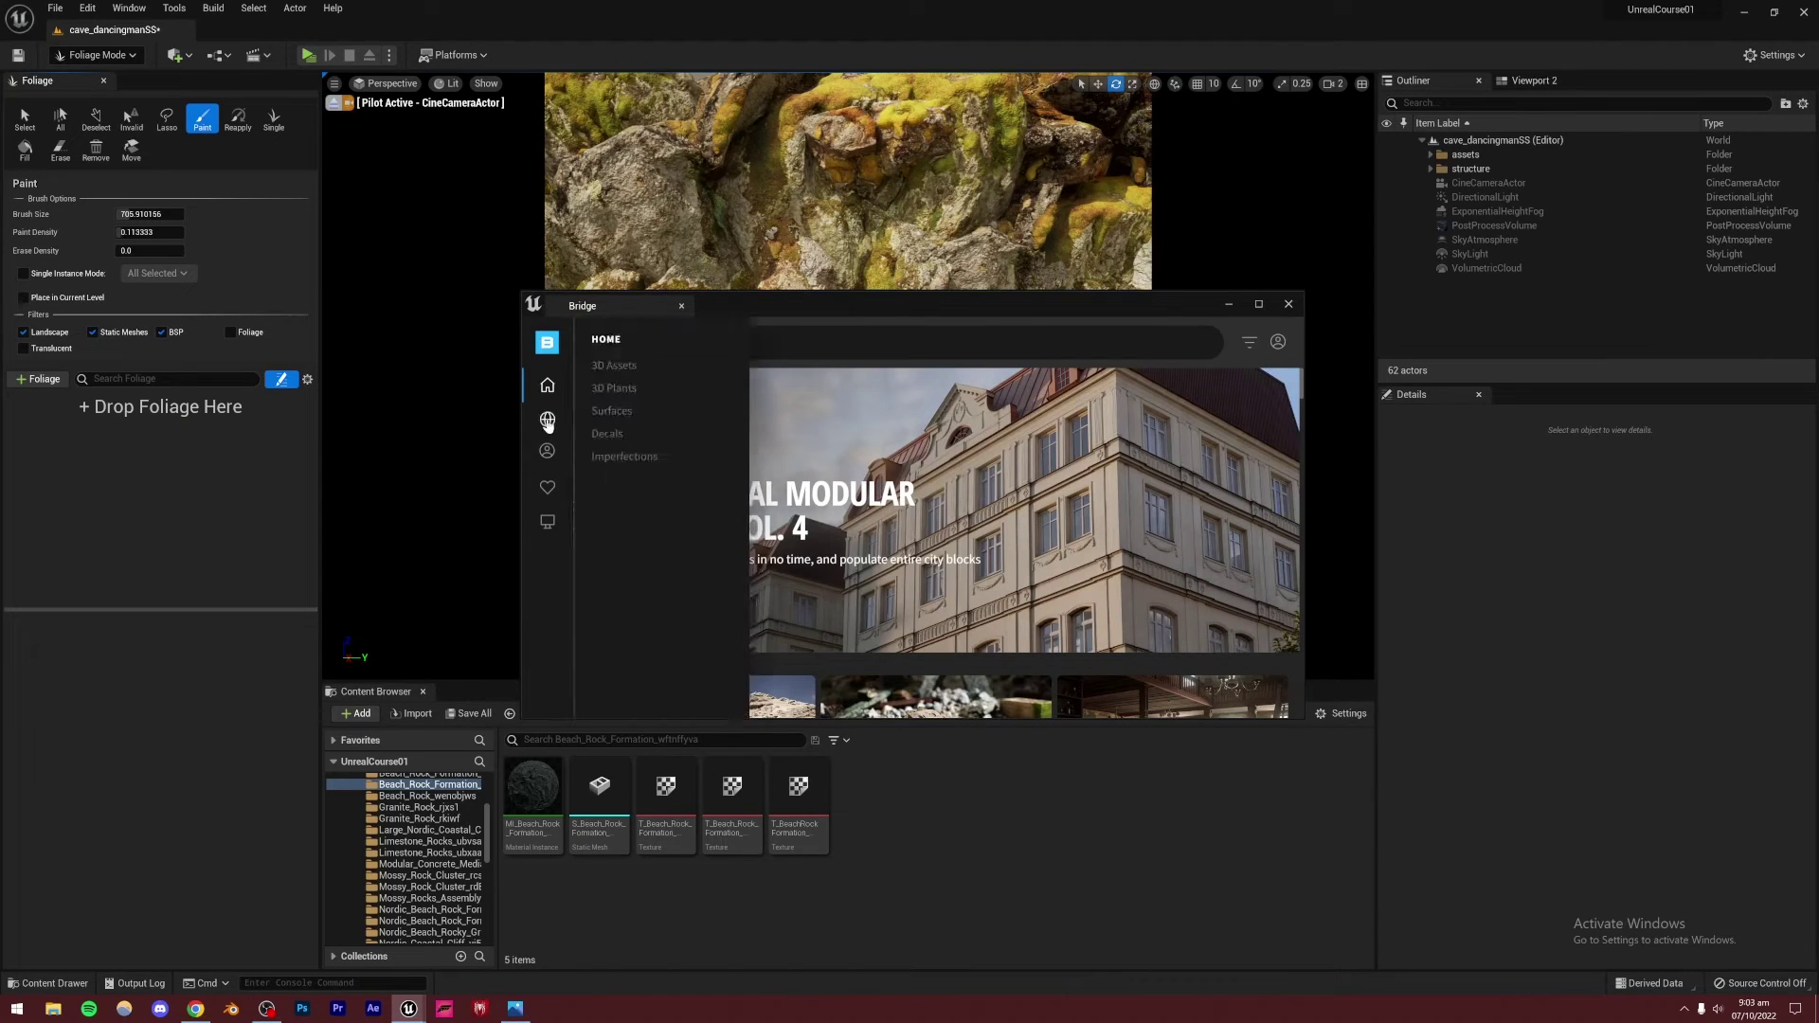
left_click(612, 388)
left_click(629, 367)
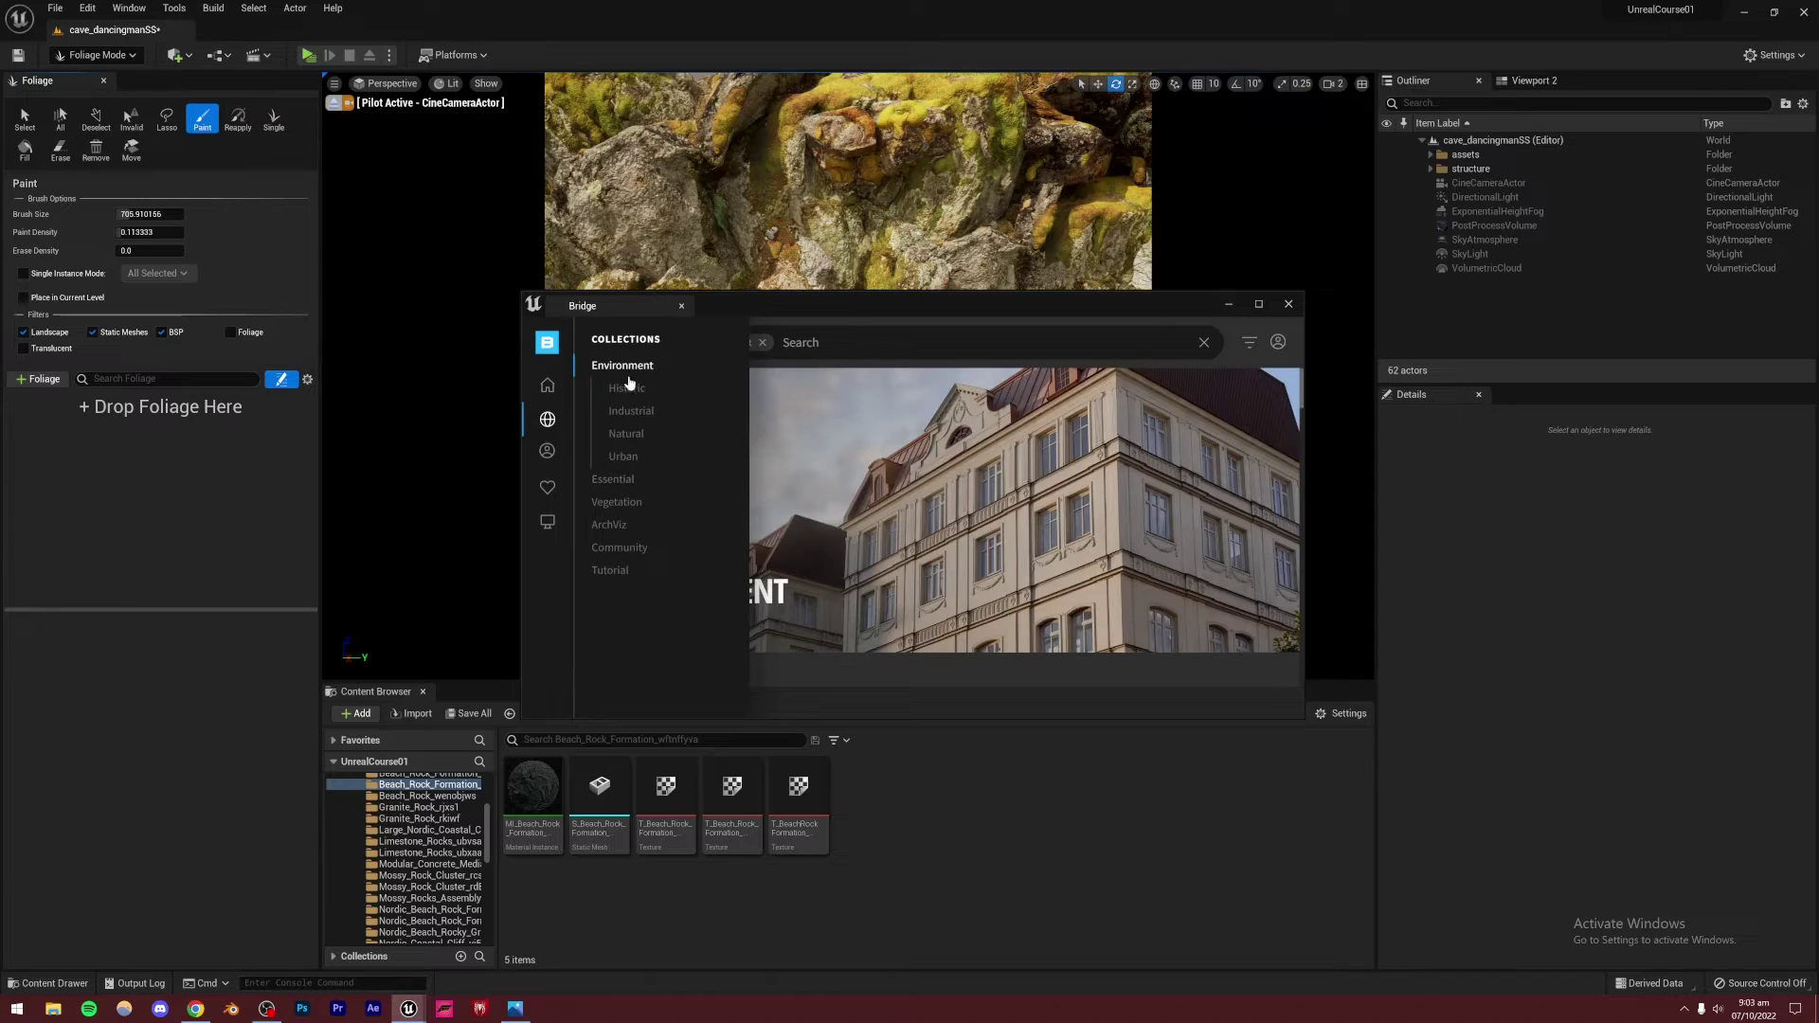
left_click(626, 434)
scroll(810, 559, "down", 10)
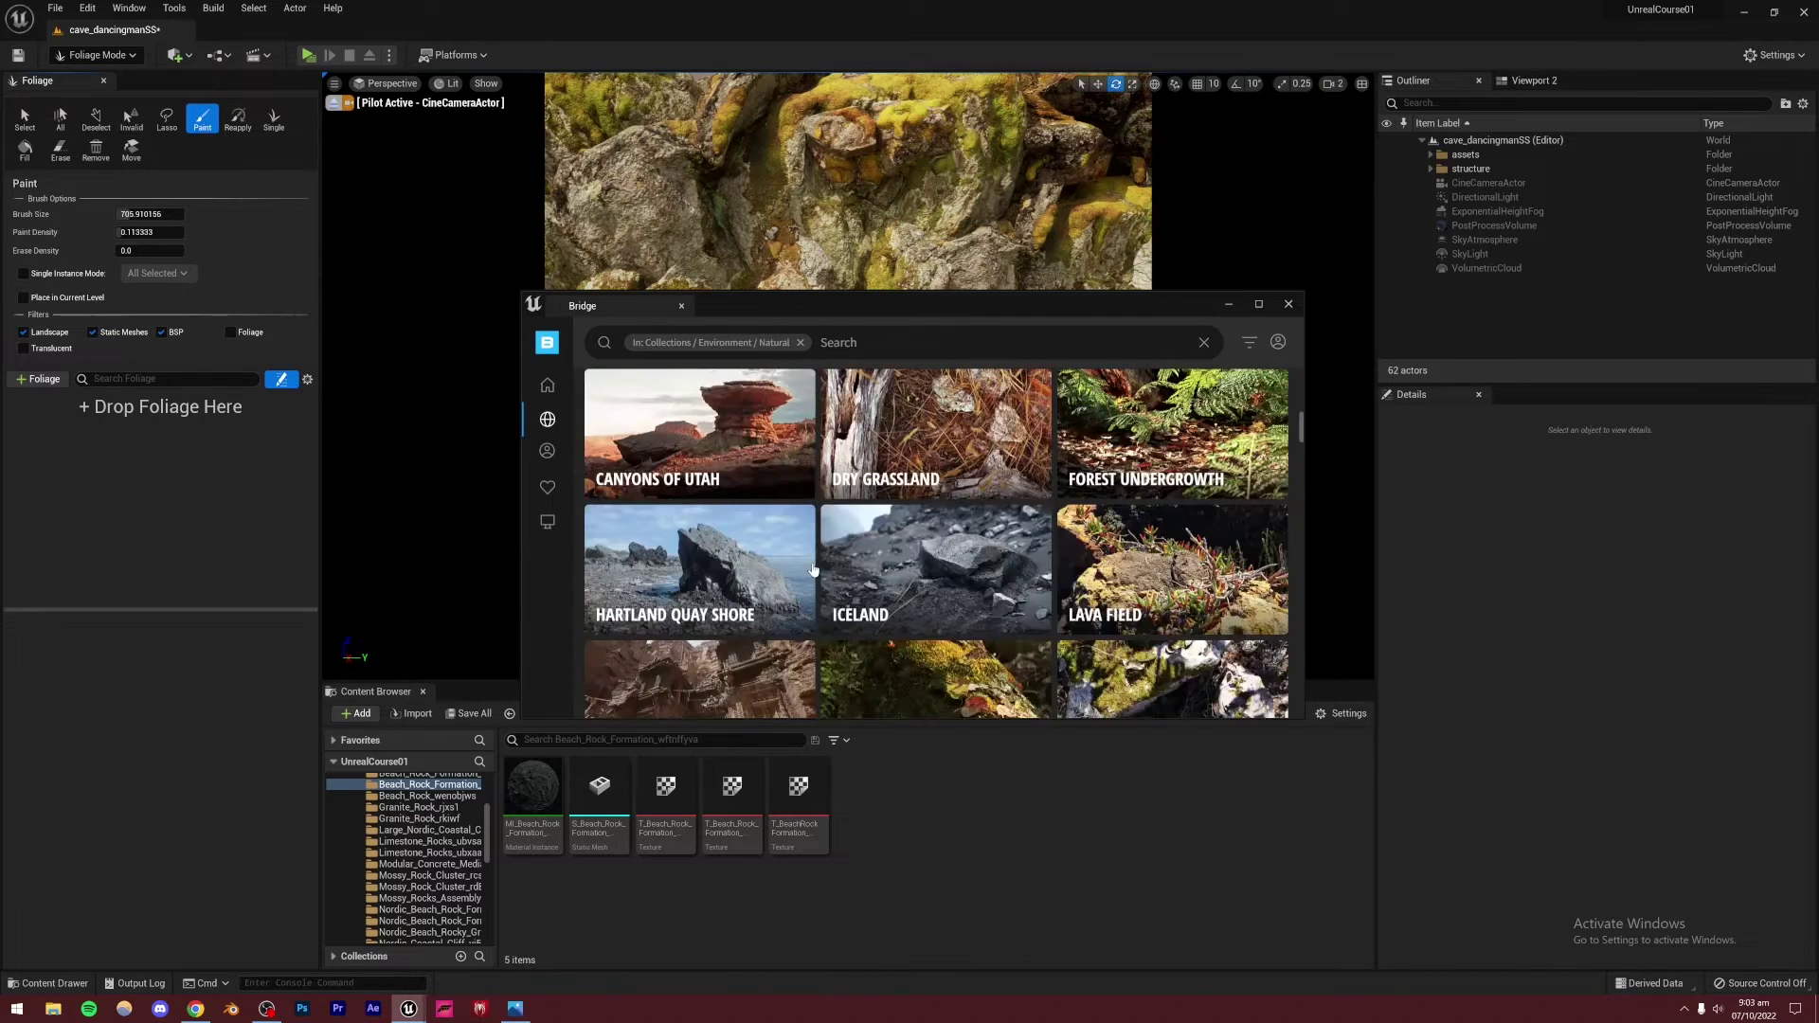
scroll(813, 568, "up", 5)
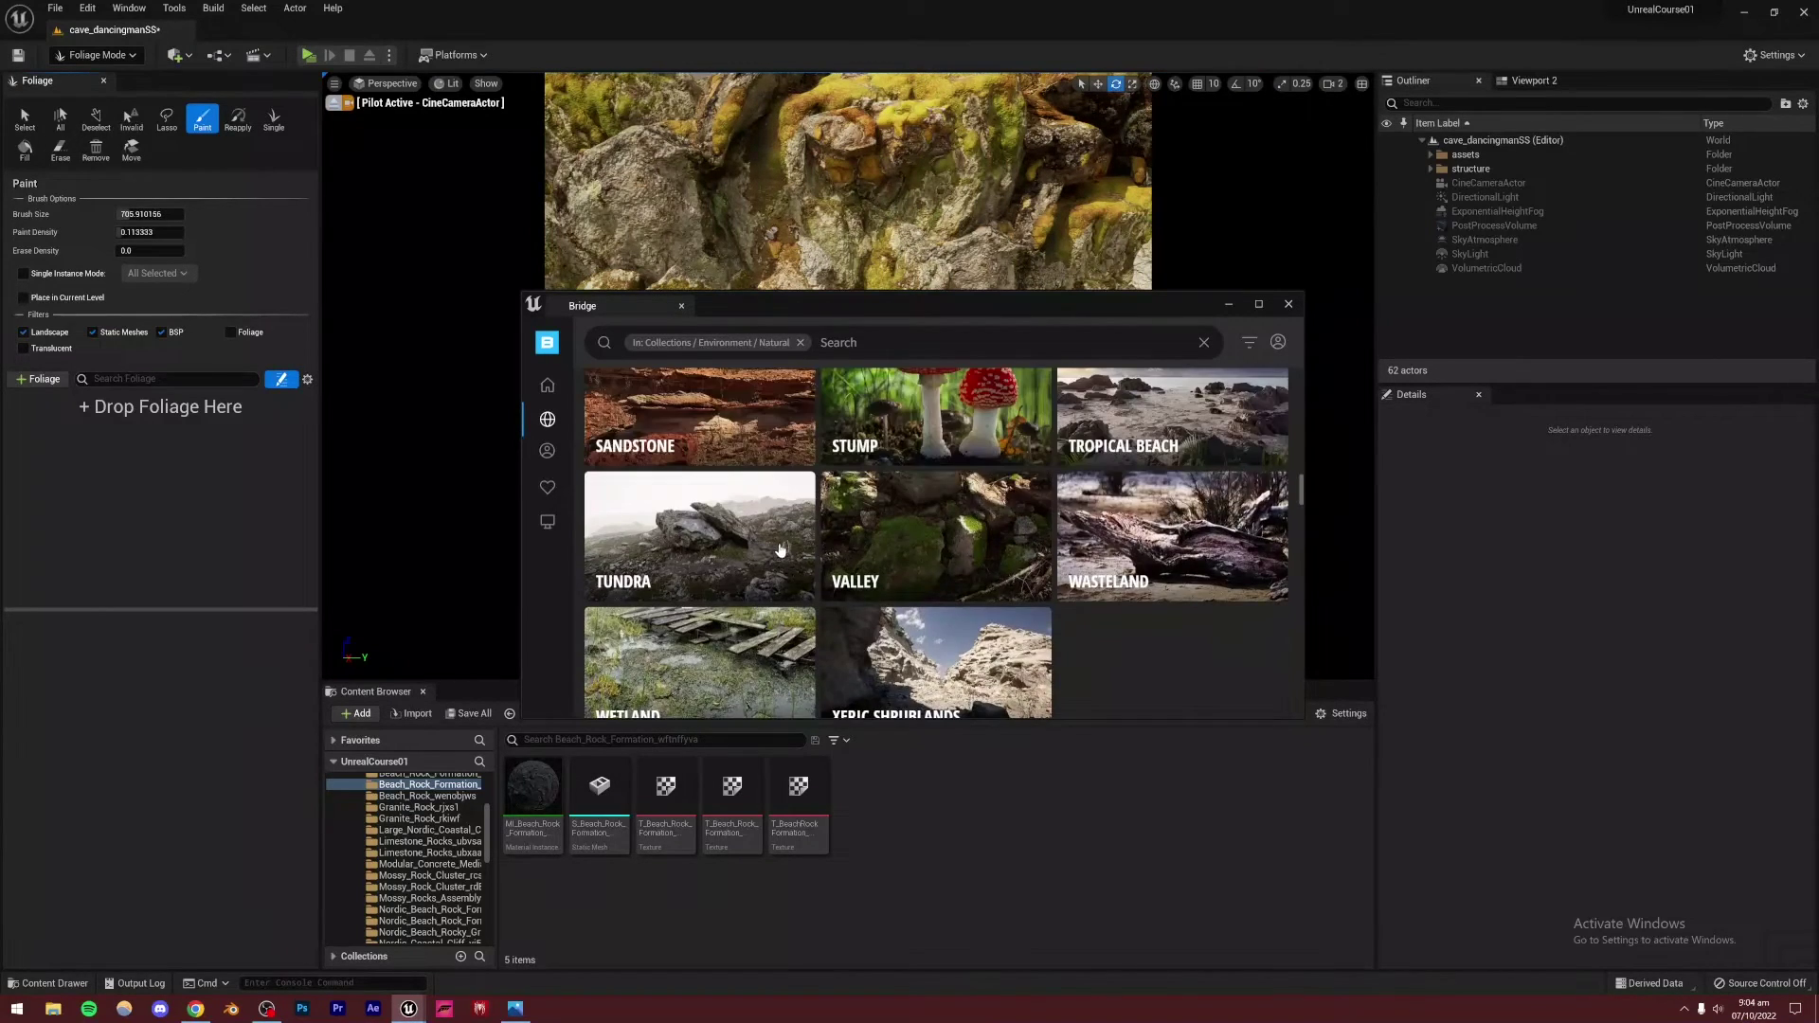
left_click(868, 523)
scroll(820, 572, "down", 10)
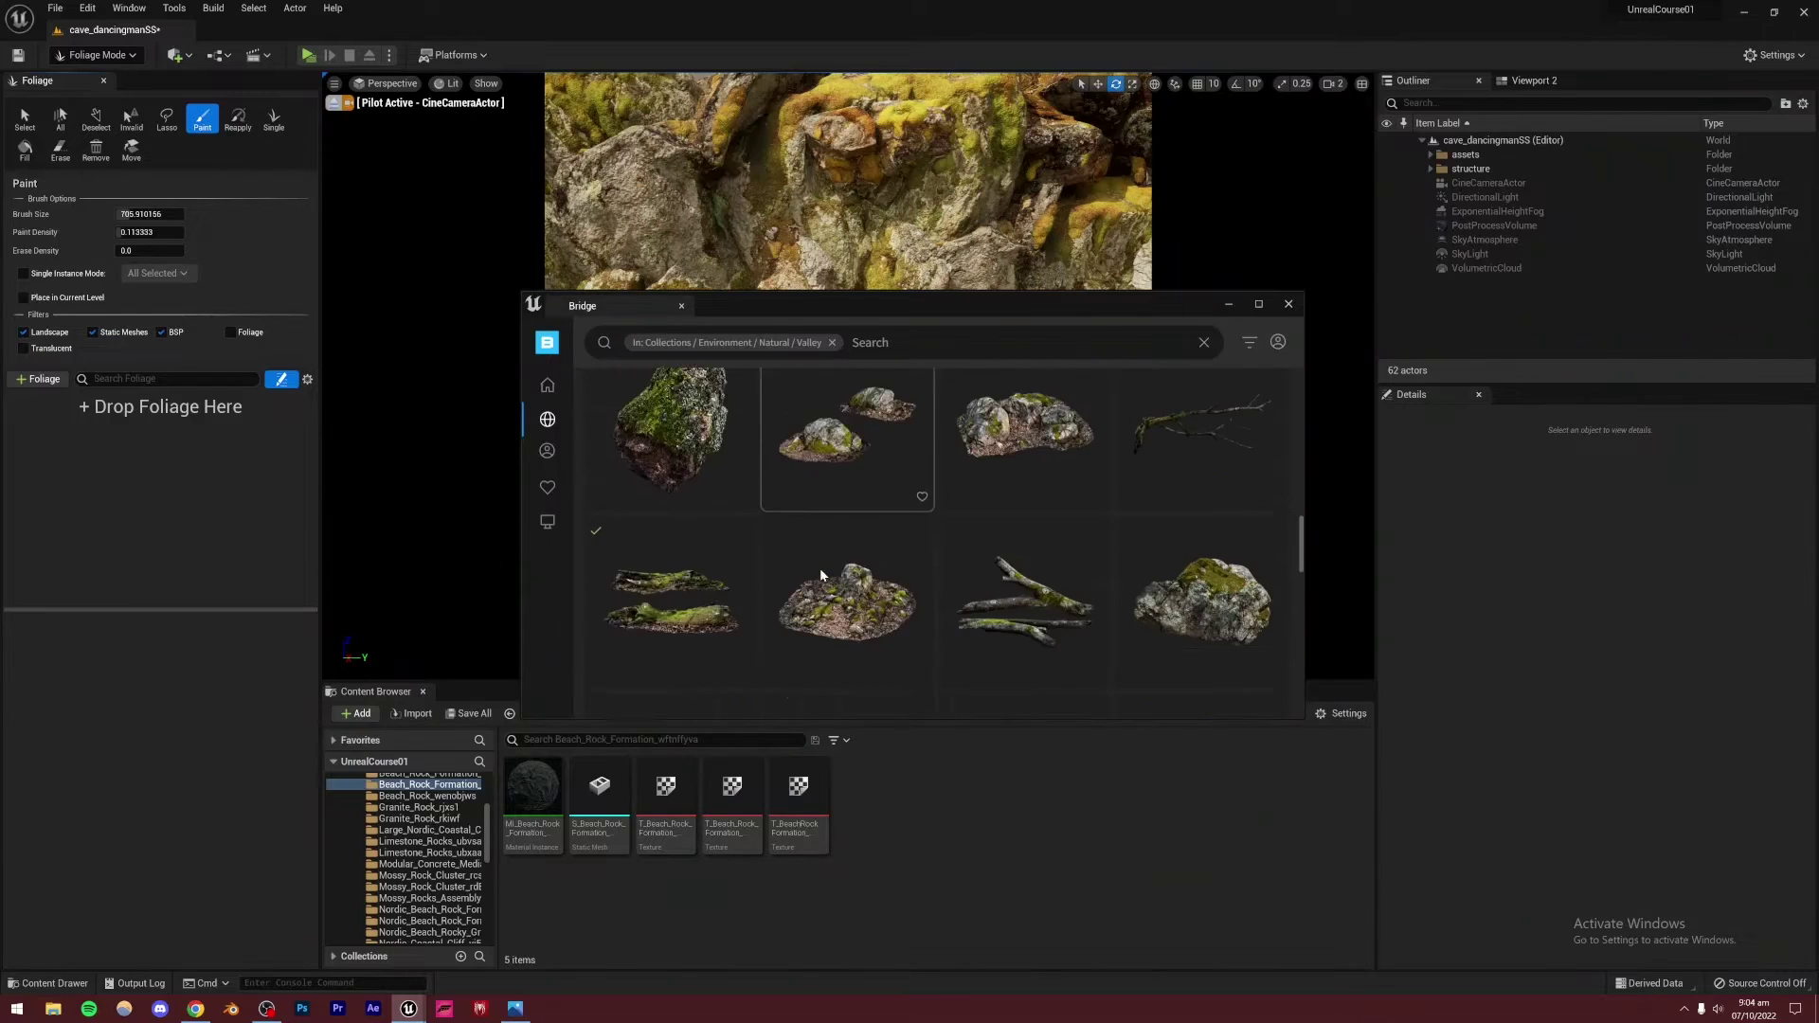
scroll(820, 574, "up", 10)
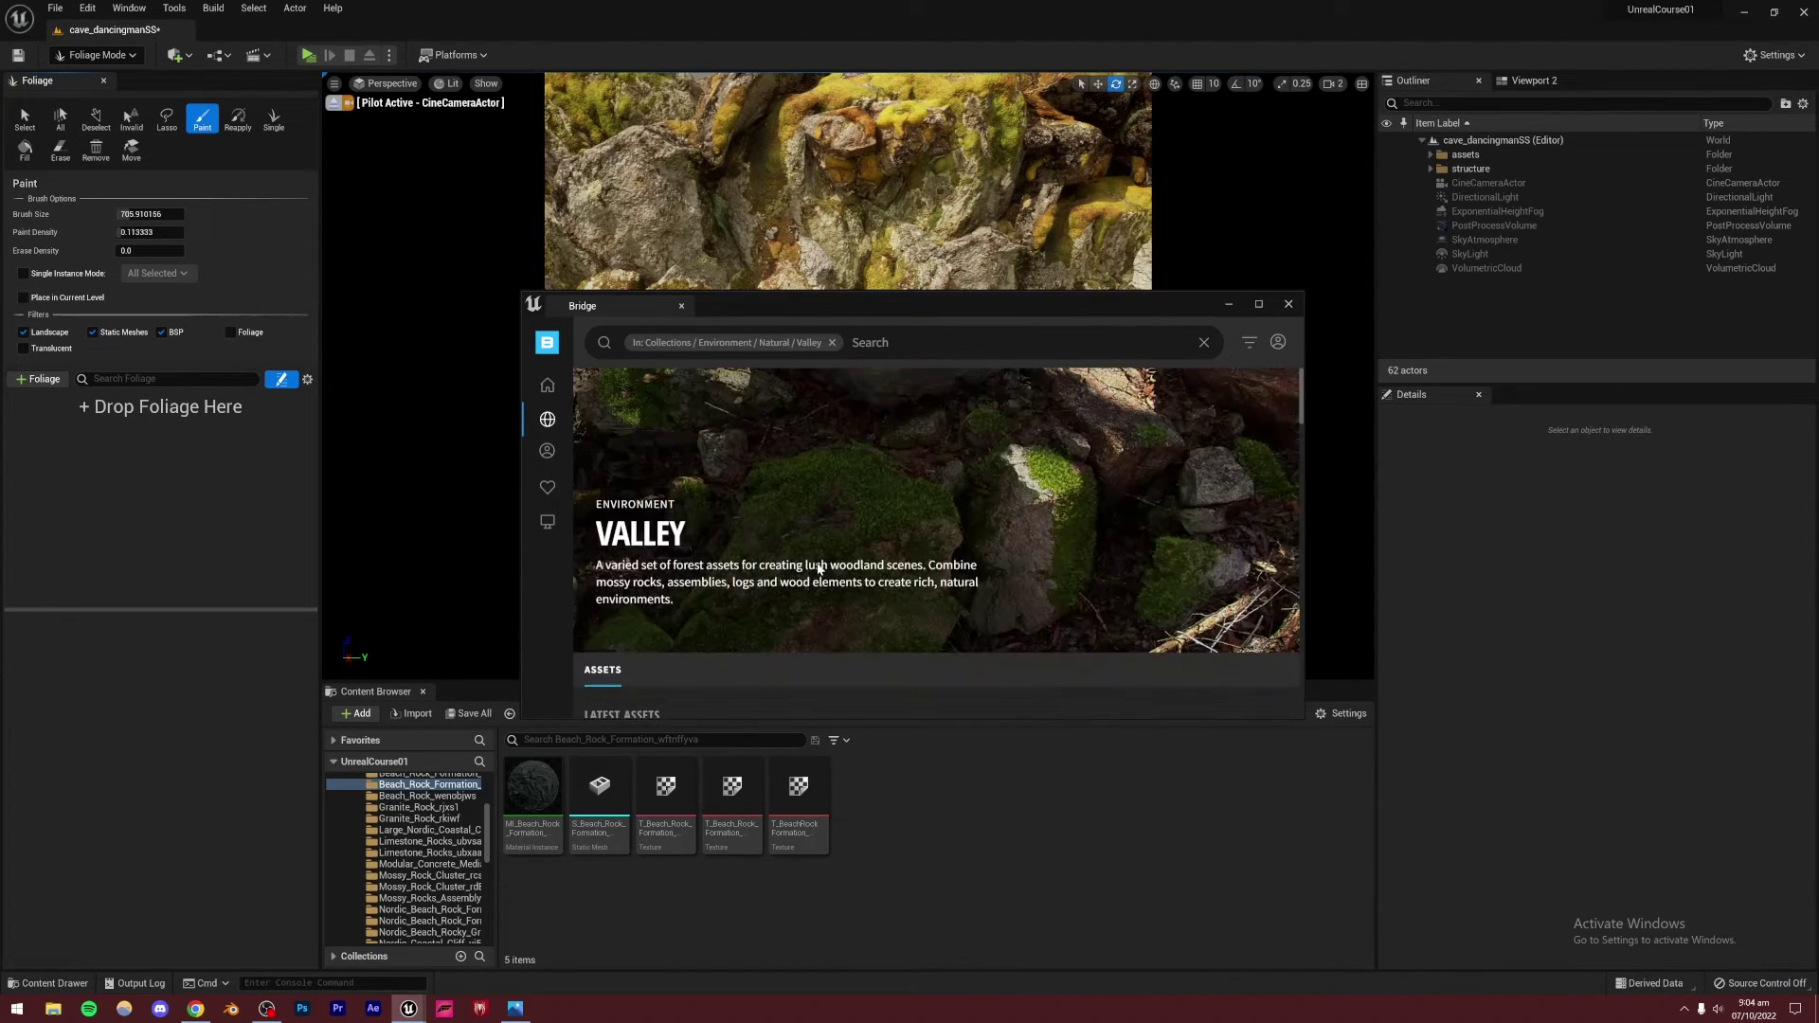
Check the cave reference image's ground plants, and find the Blackberry 3D plant in Bridge and add it to the project at Medium Quality
left_click(552, 387)
left_click(861, 346)
left_click(515, 1008)
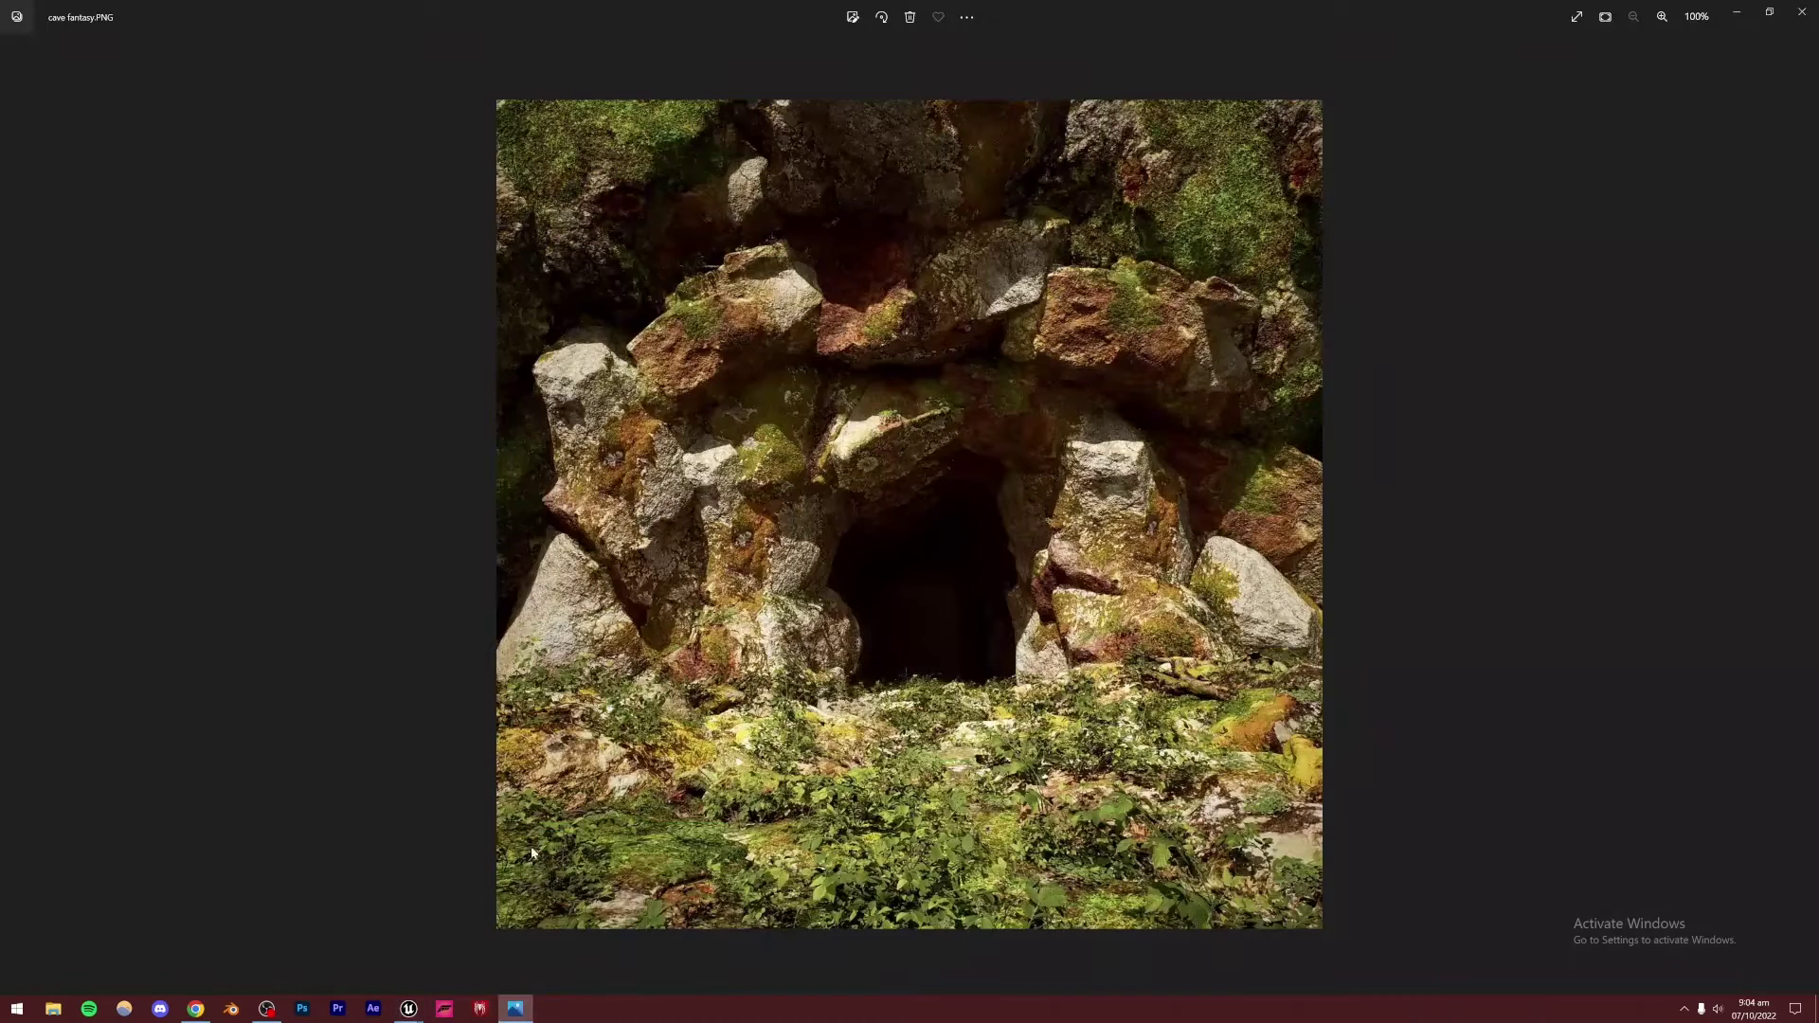
left_click(408, 1009)
left_click(485, 947)
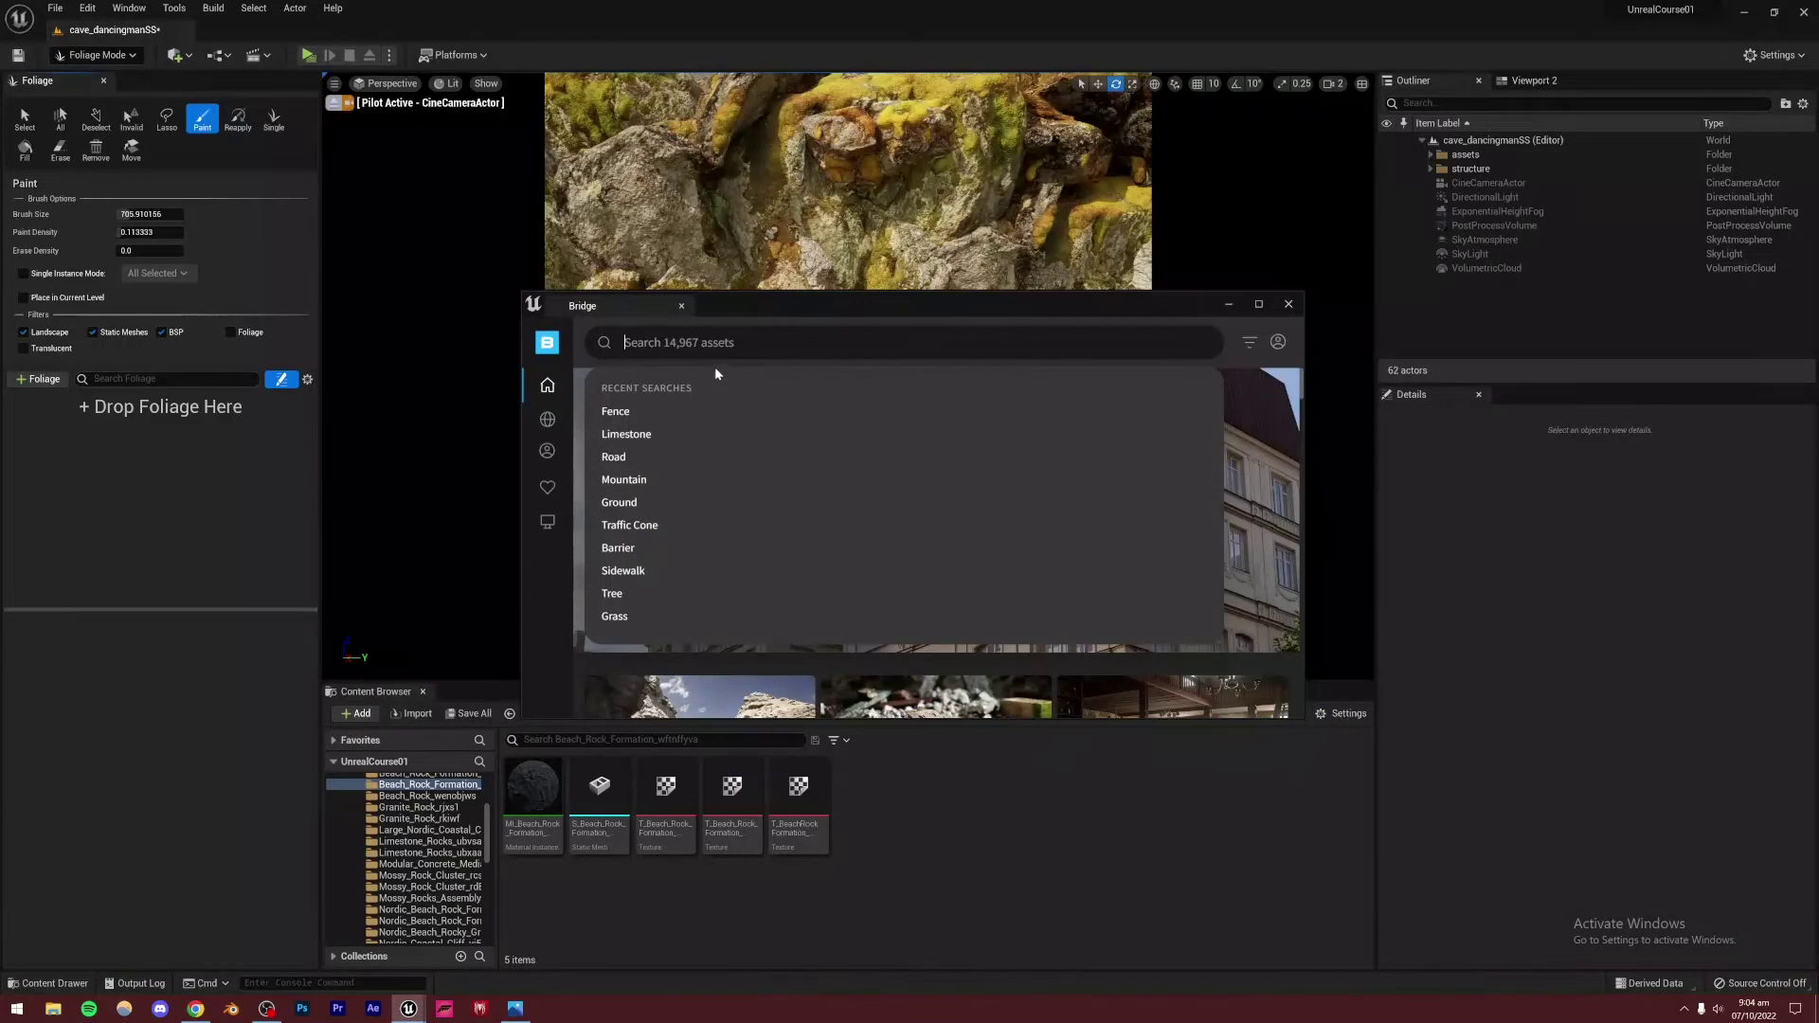
type("black")
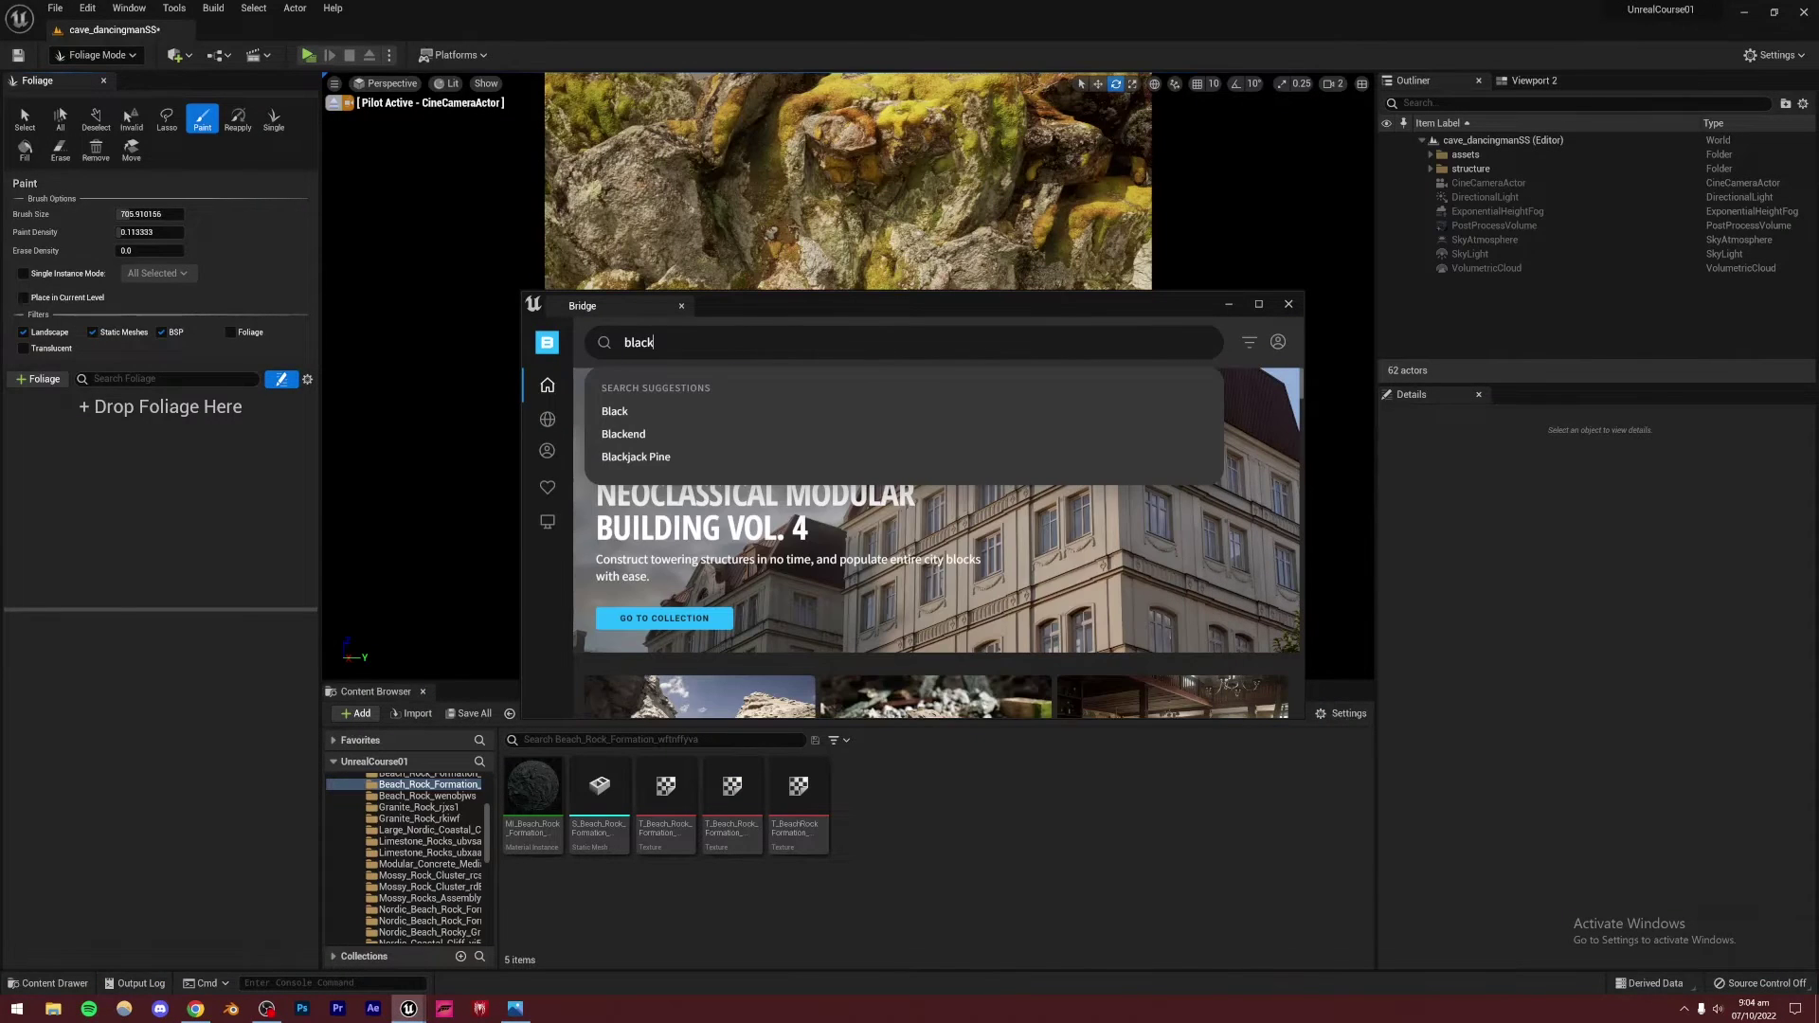
type("berry")
key("Return")
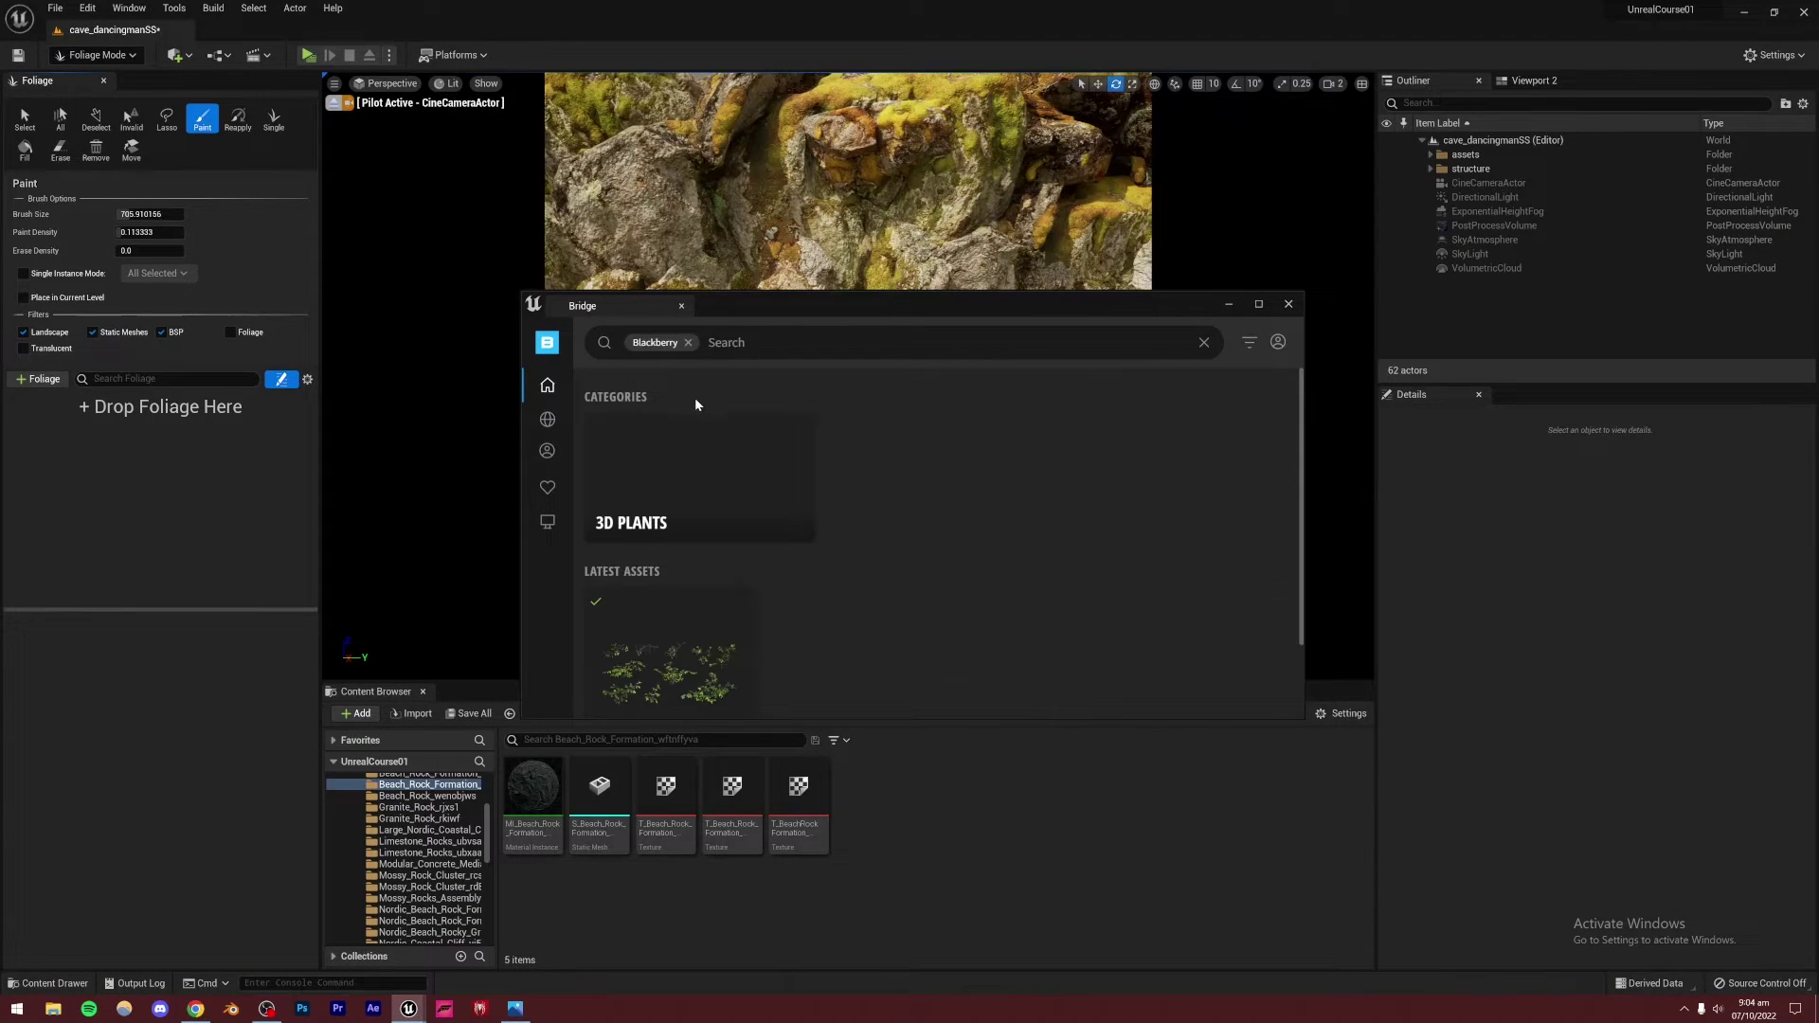
left_click(698, 565)
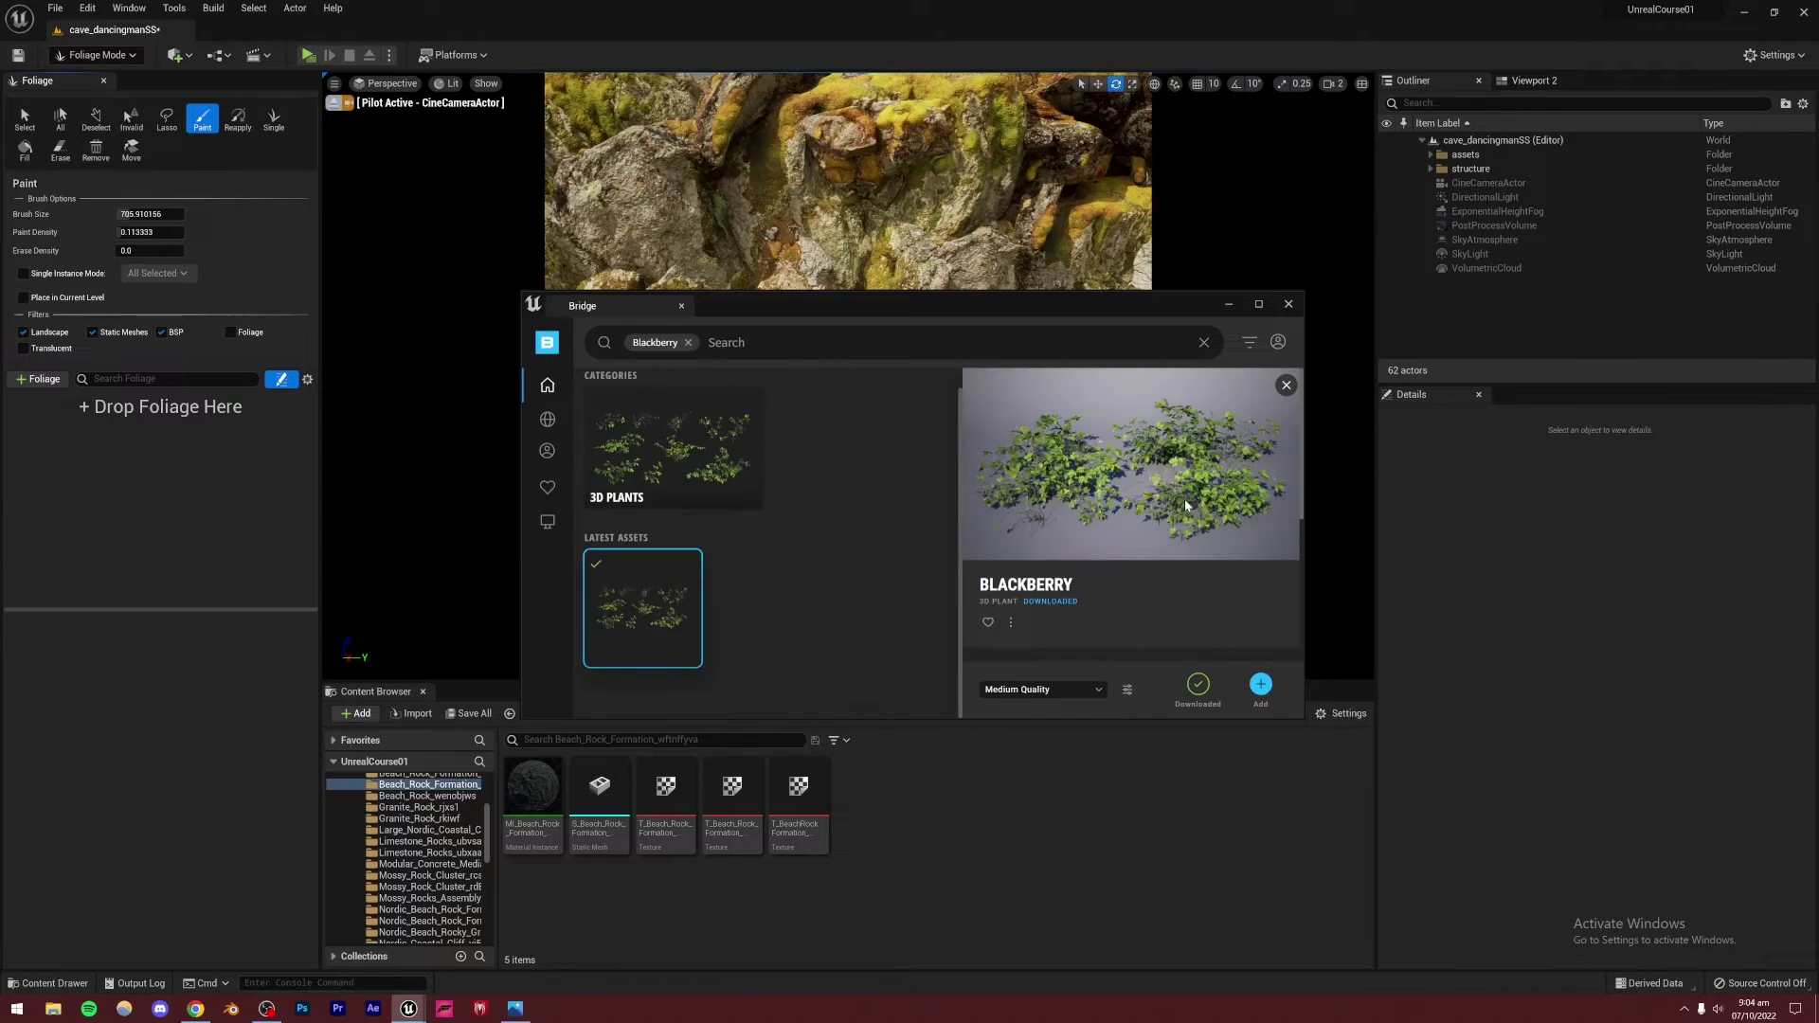
left_click(1261, 685)
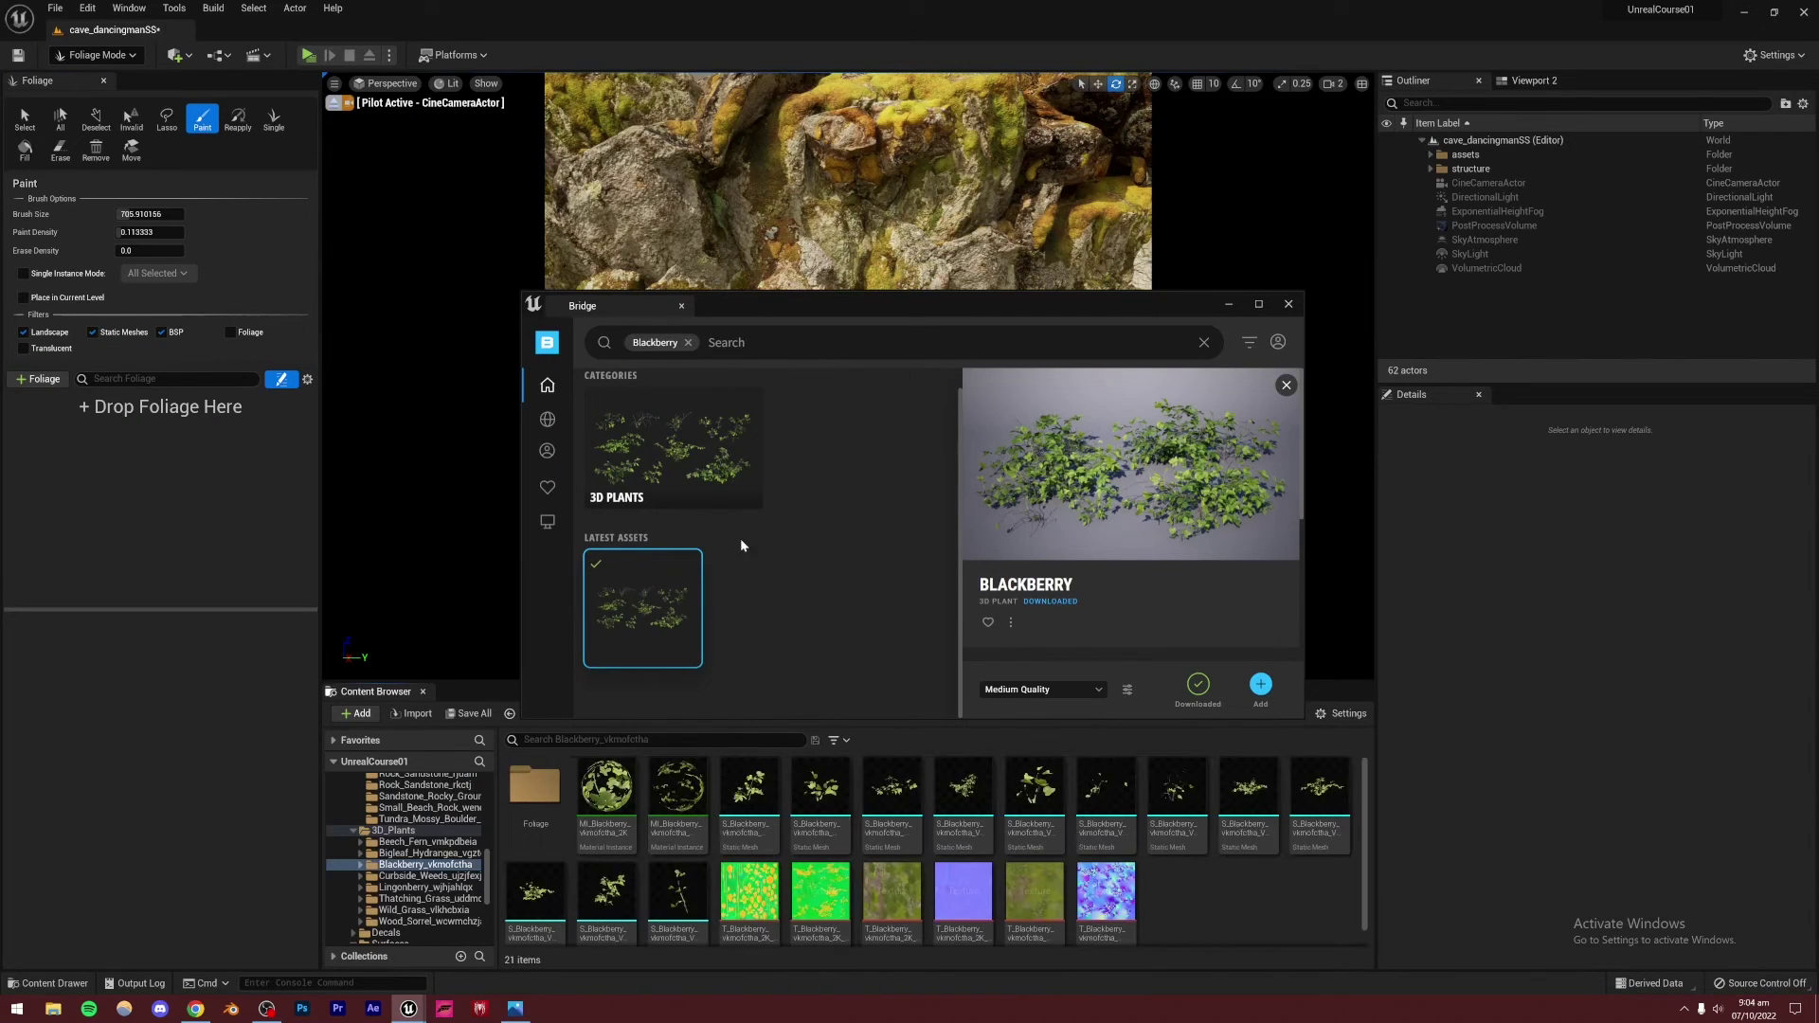
Look through Bridge's 3D Plants categories for further ground vegetation and close Bridge
left_click(547, 420)
left_click(546, 384)
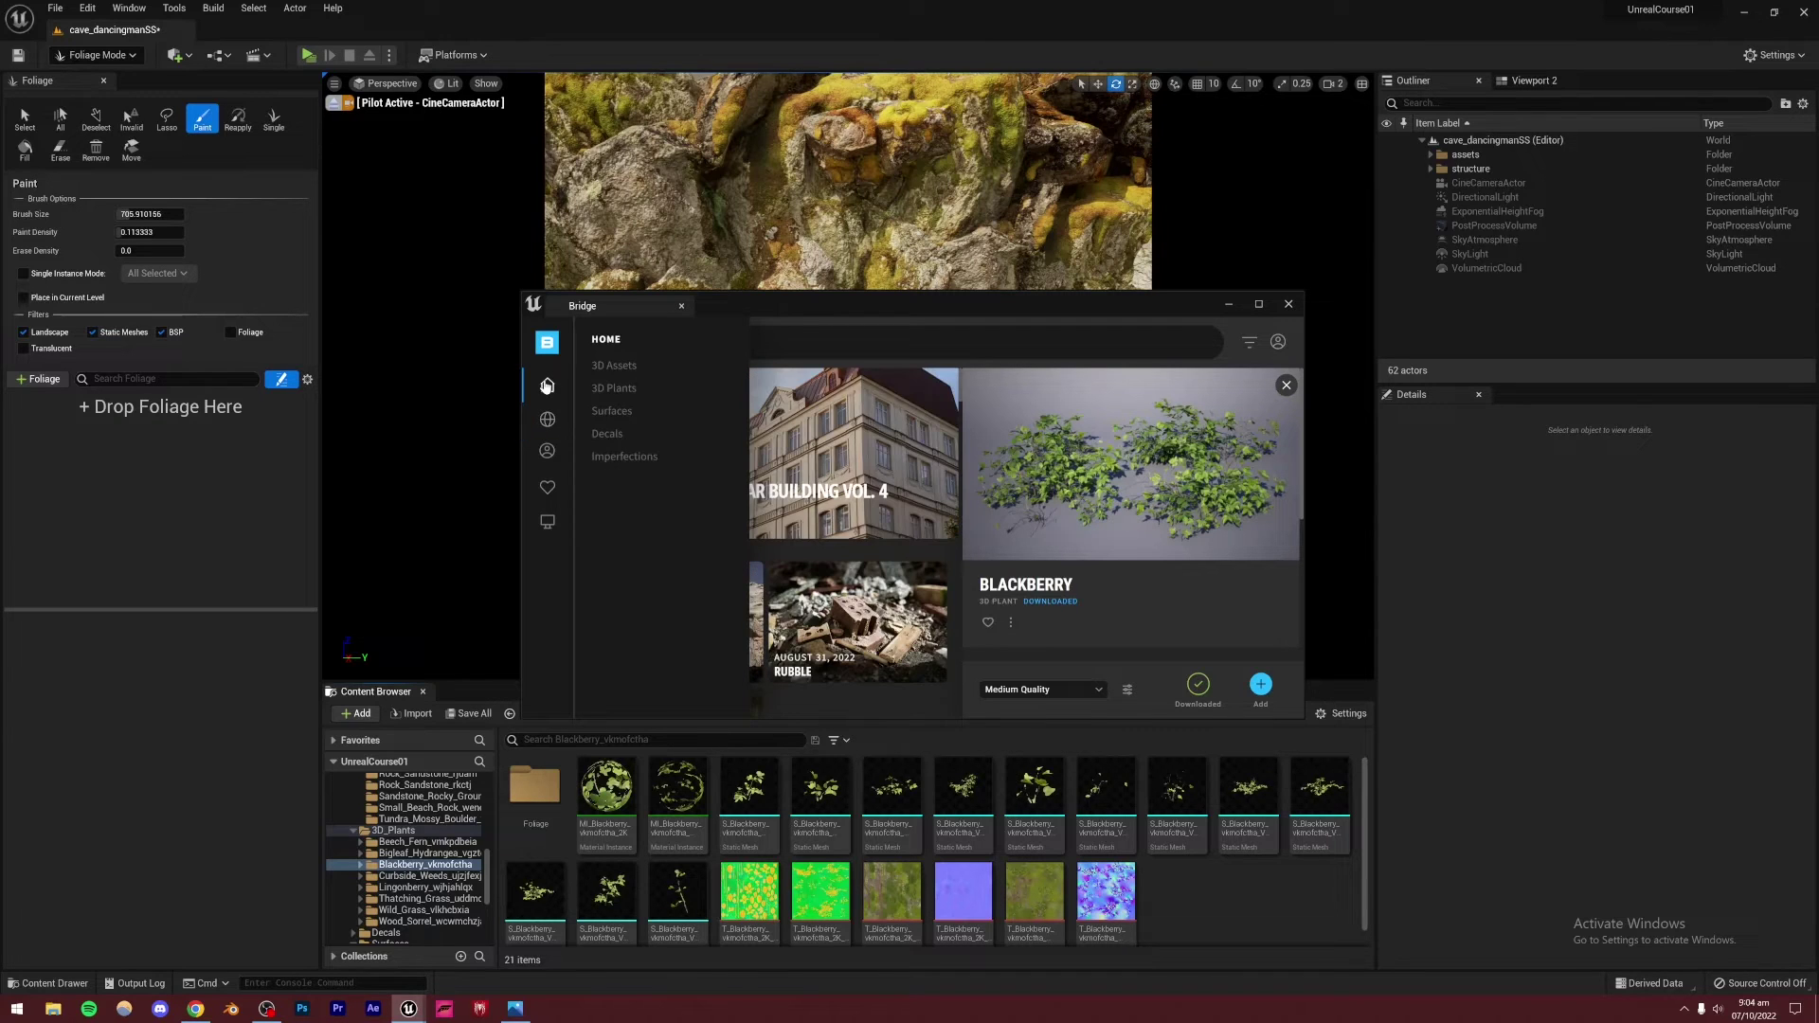
left_click(614, 388)
scroll(801, 535, "down", 3)
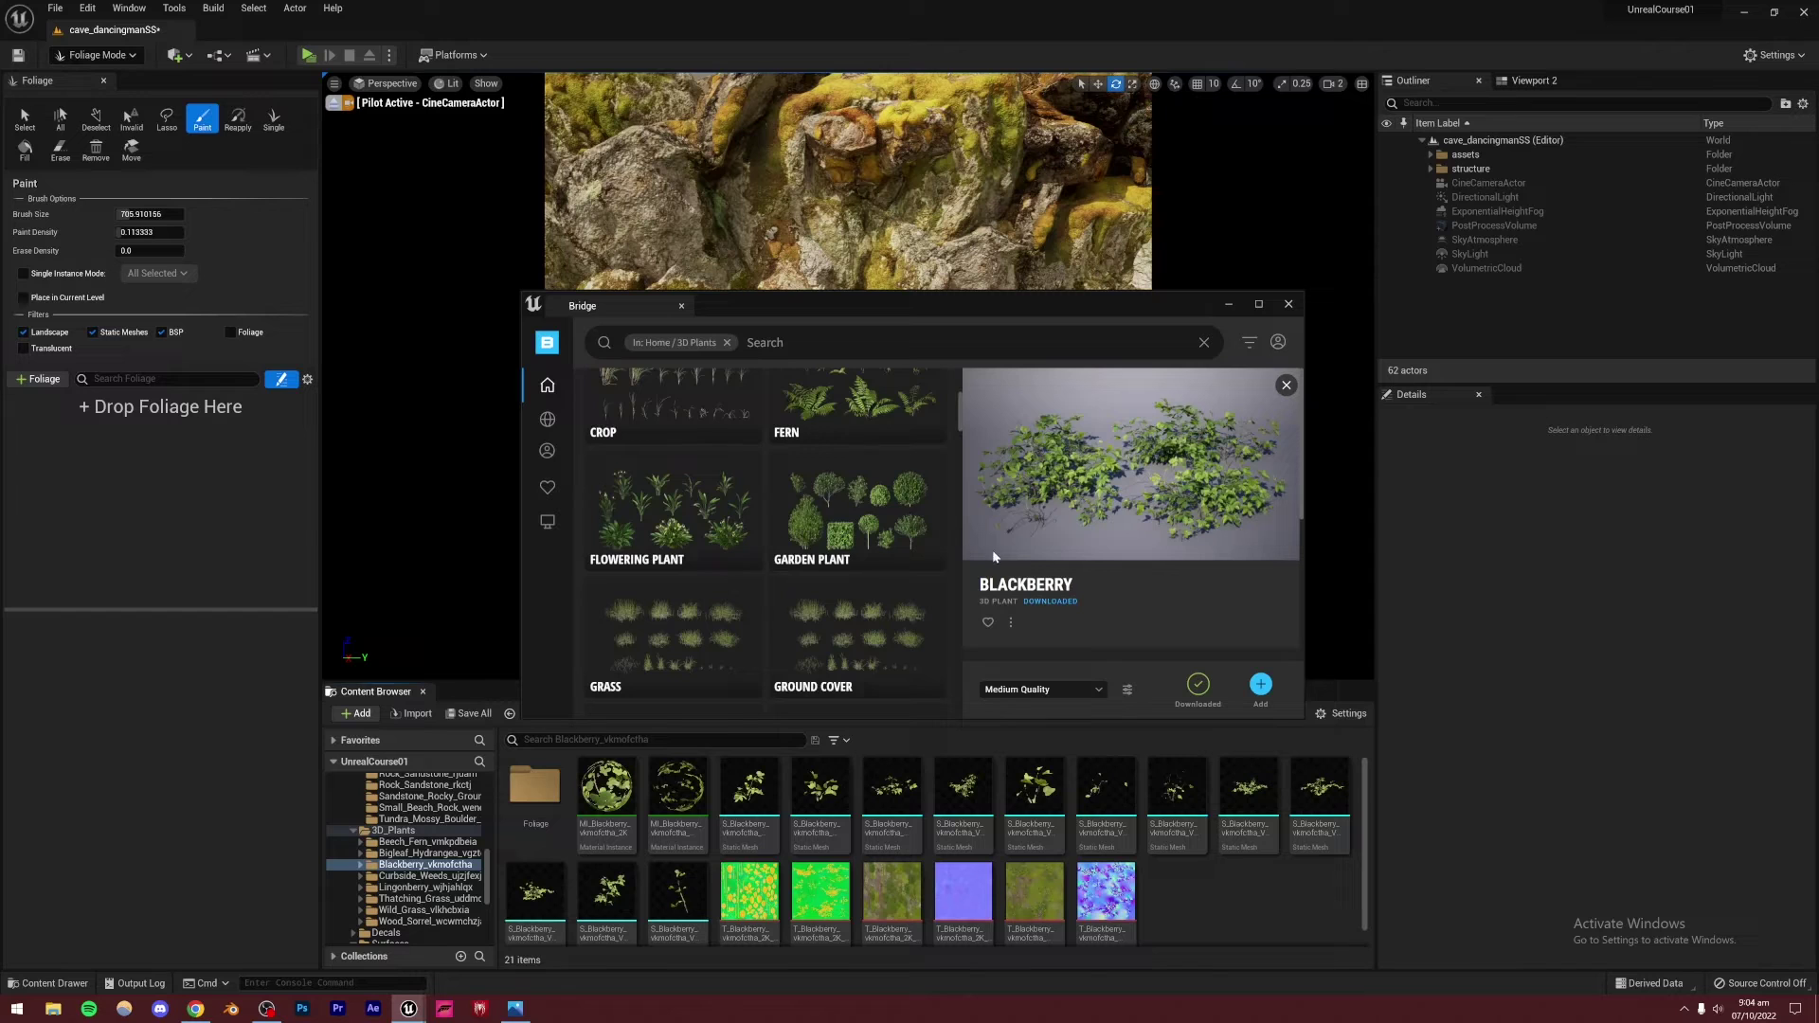
scroll(995, 557, "up", 3)
left_click(1288, 304)
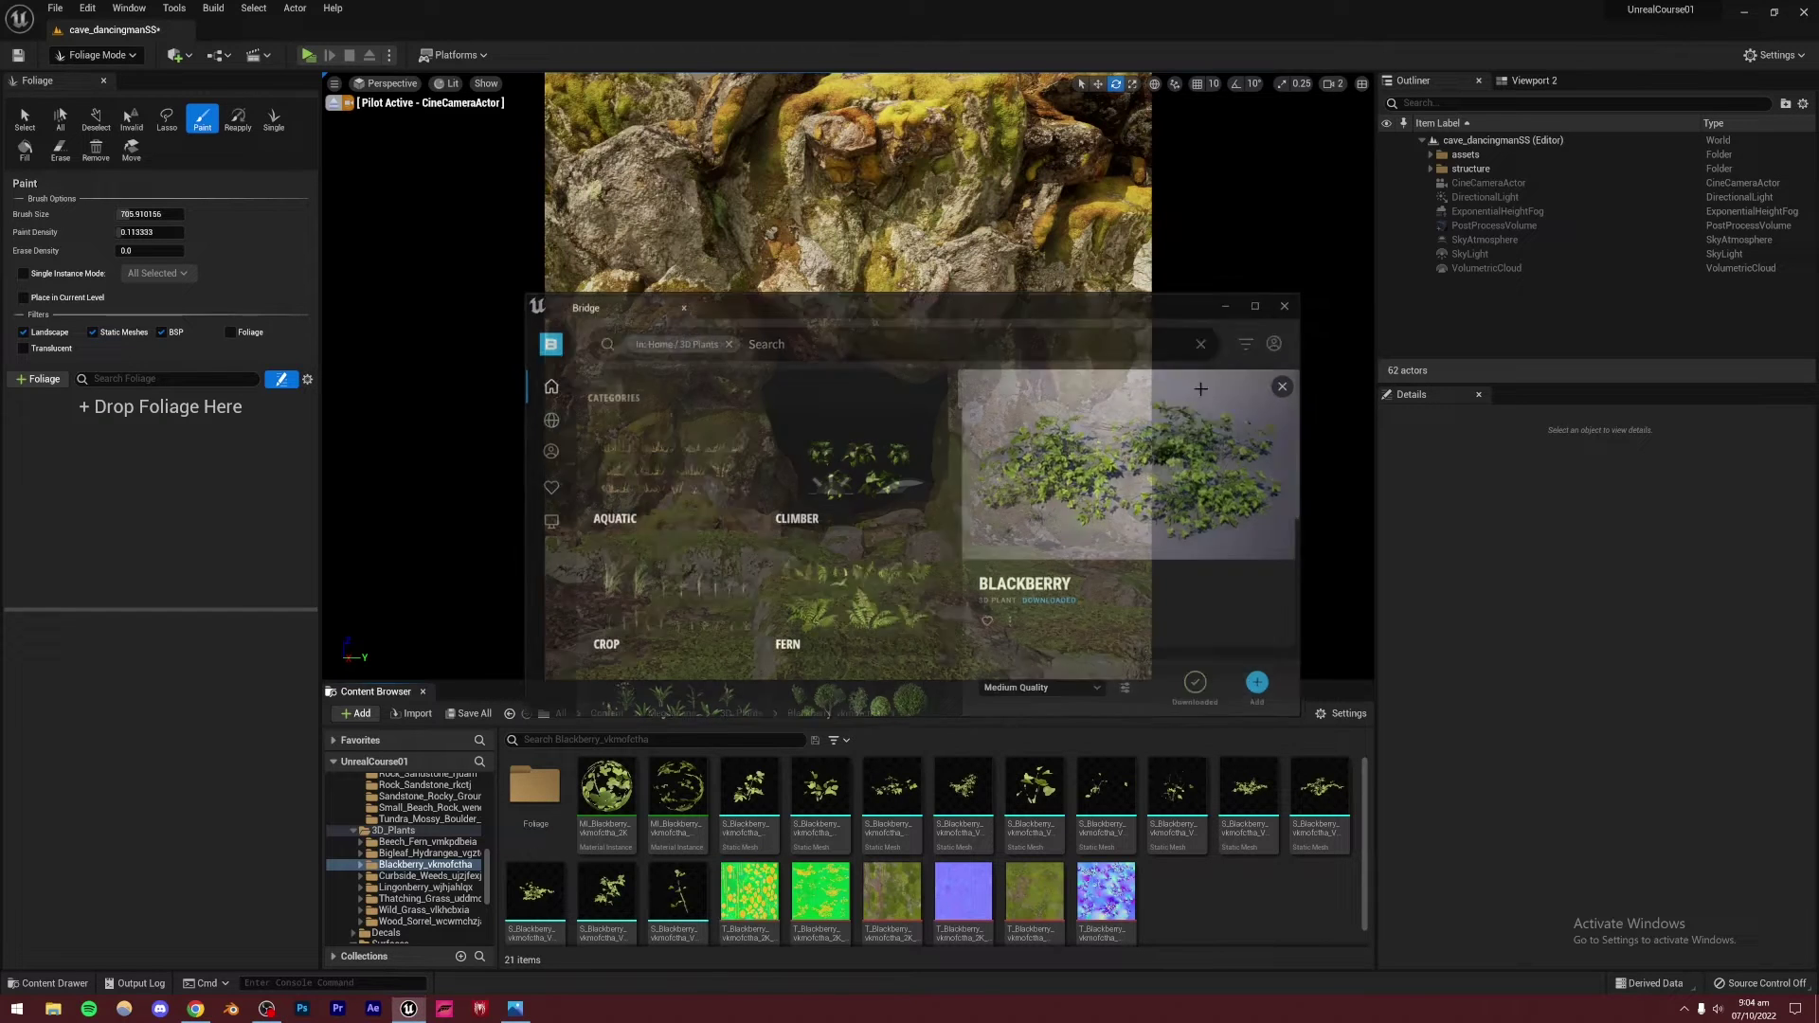
Add all the Blackberry static mesh variants to the foliage palette
left_click(749, 791)
left_click(674, 886, "shift")
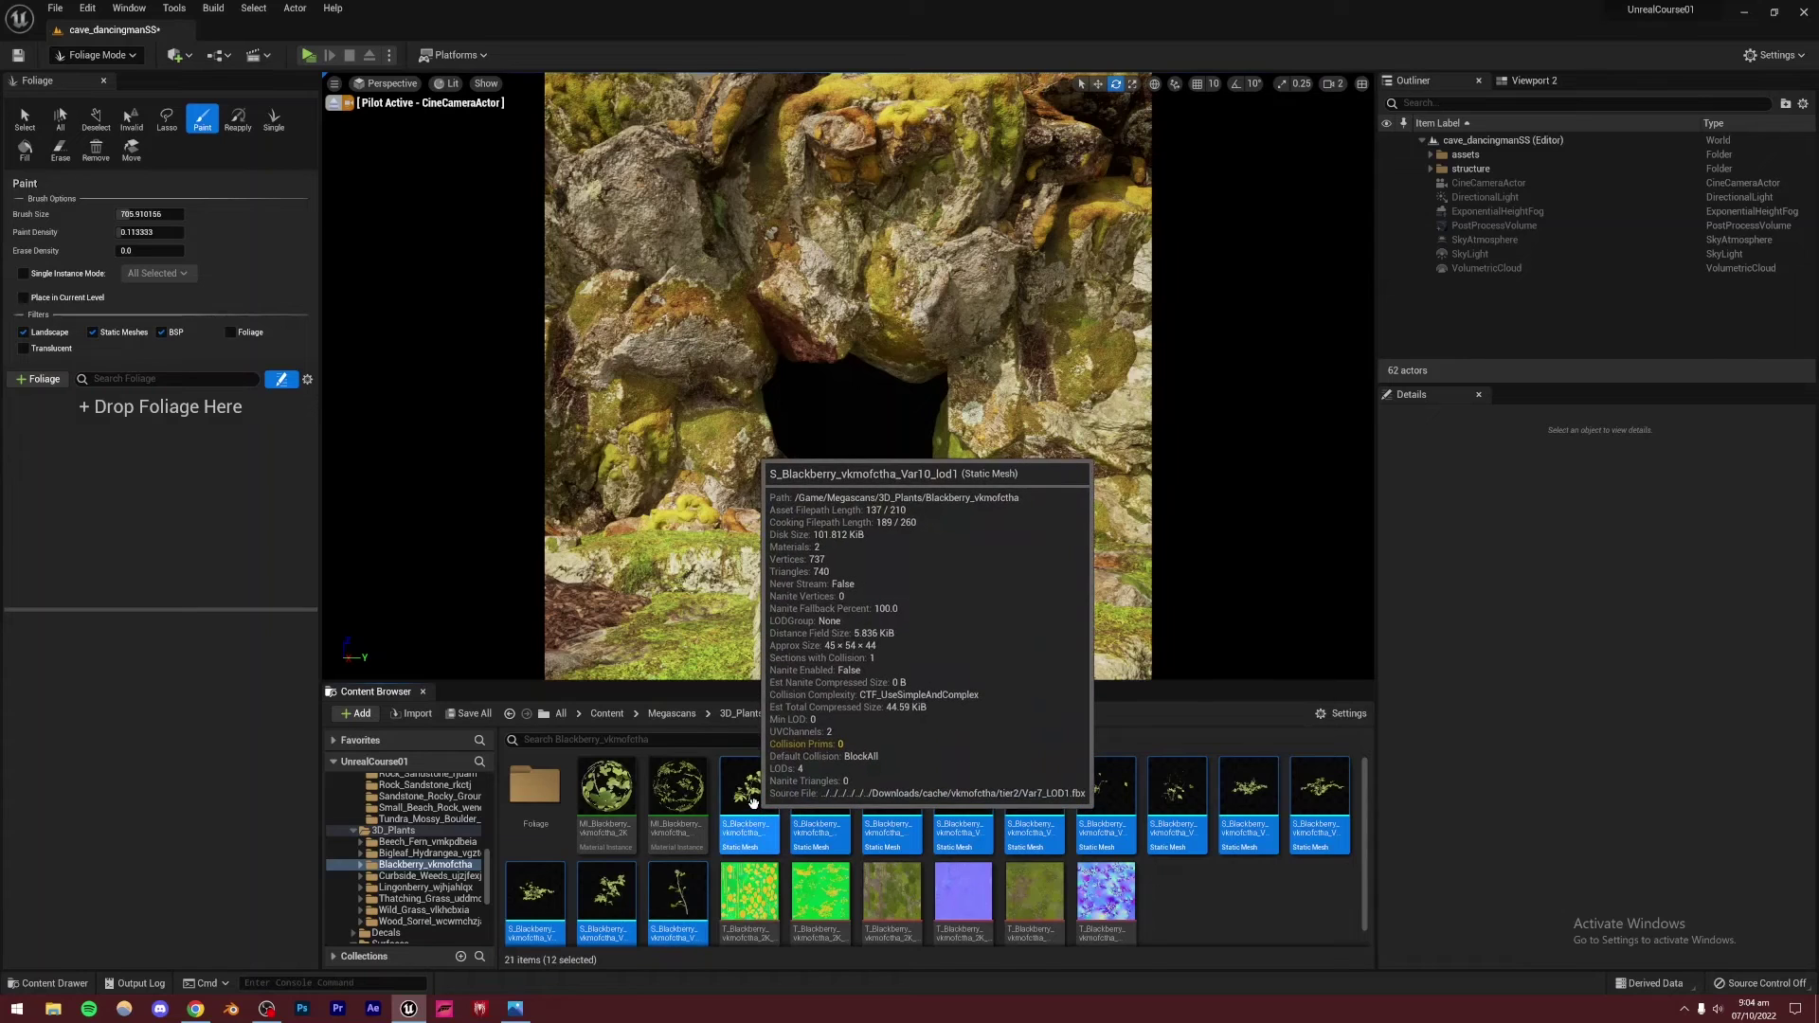
left_click(754, 806)
left_click(695, 890)
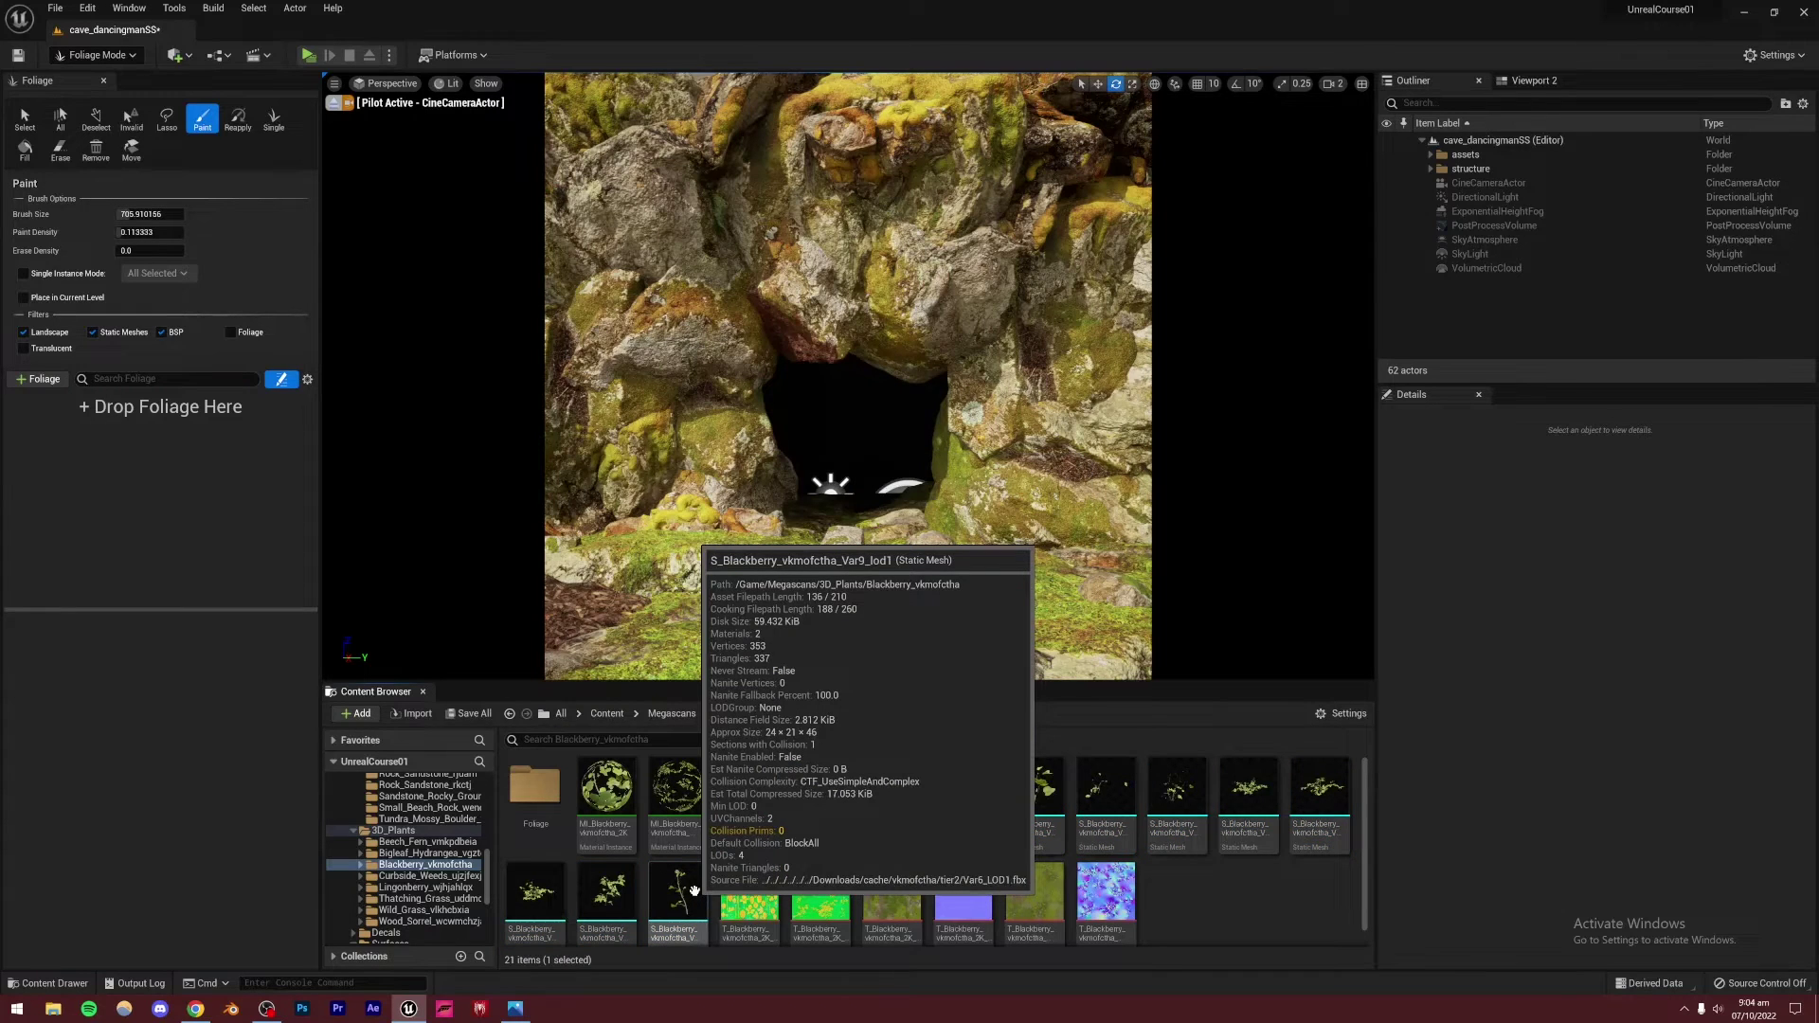
left_click(695, 891, "shift")
left_click_drag(741, 803, 161, 479)
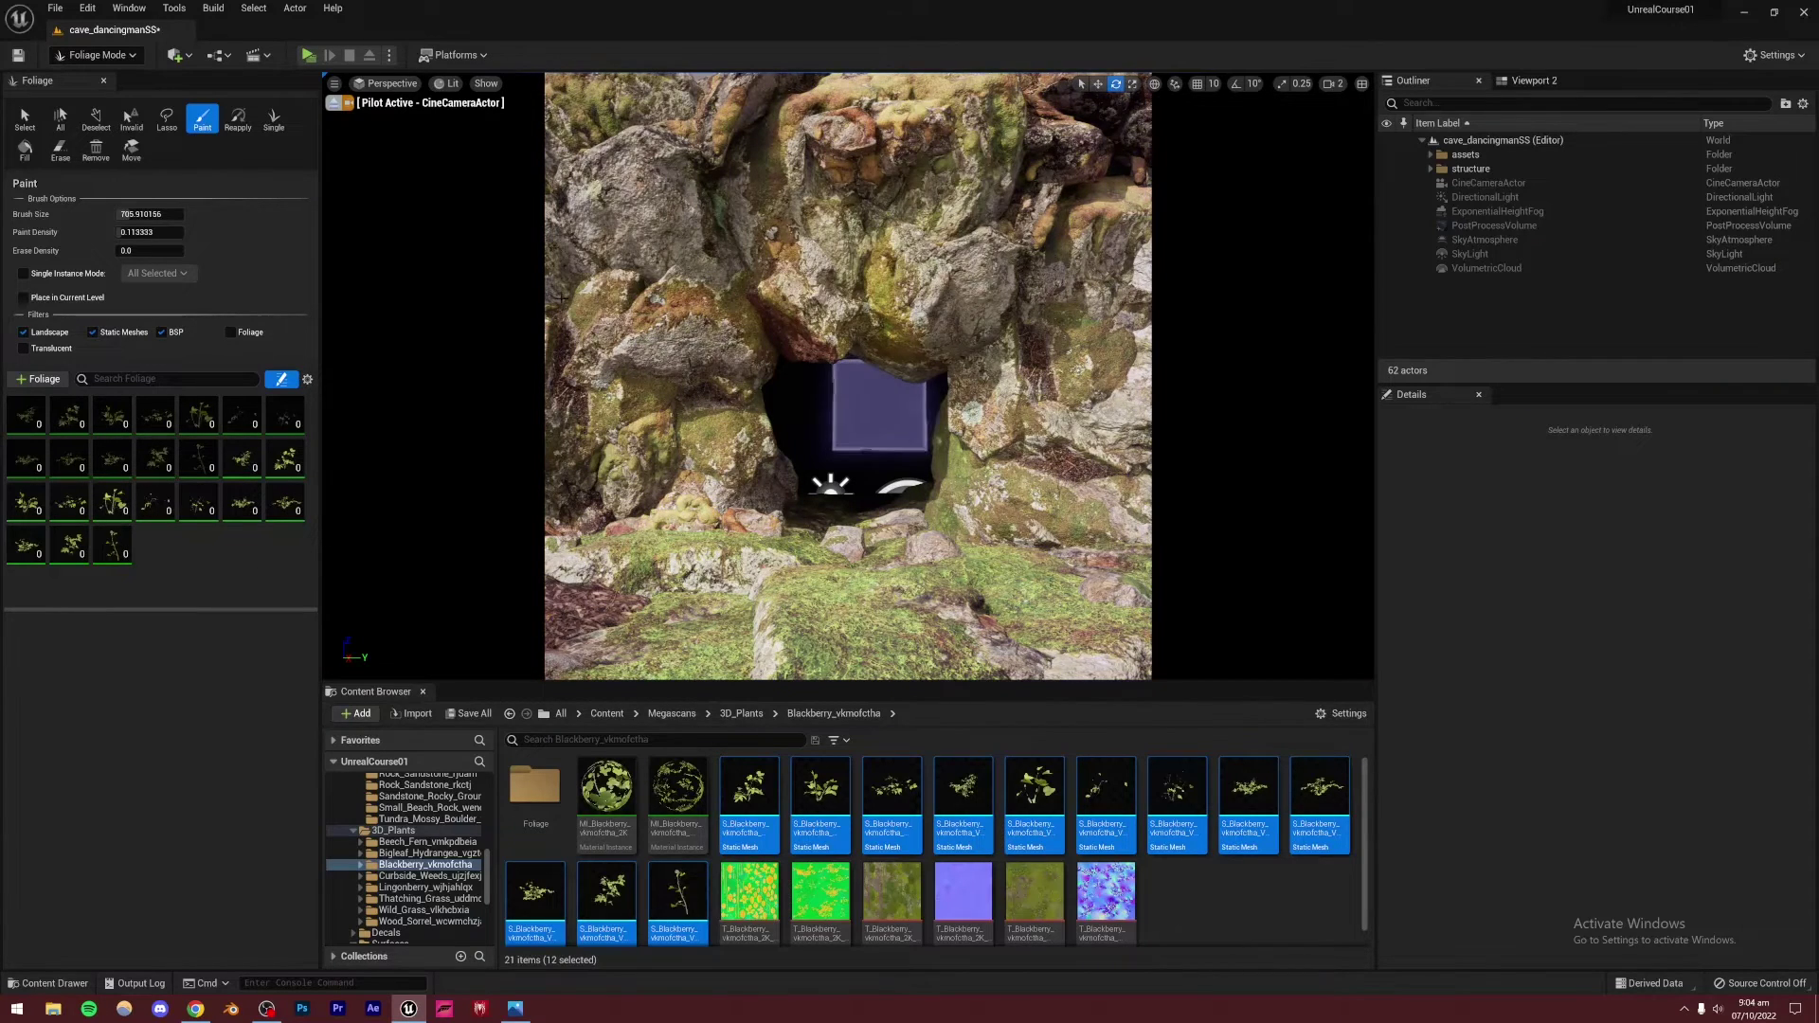
Reduce the foliage brush size to about 28, and paint and undo a test stroke of blackberry before the cave
left_click_drag(149, 215, 134, 216)
mouse_move(852, 508)
left_mouse_down()
mouse_move(824, 474)
mouse_move(618, 524)
left_mouse_up()
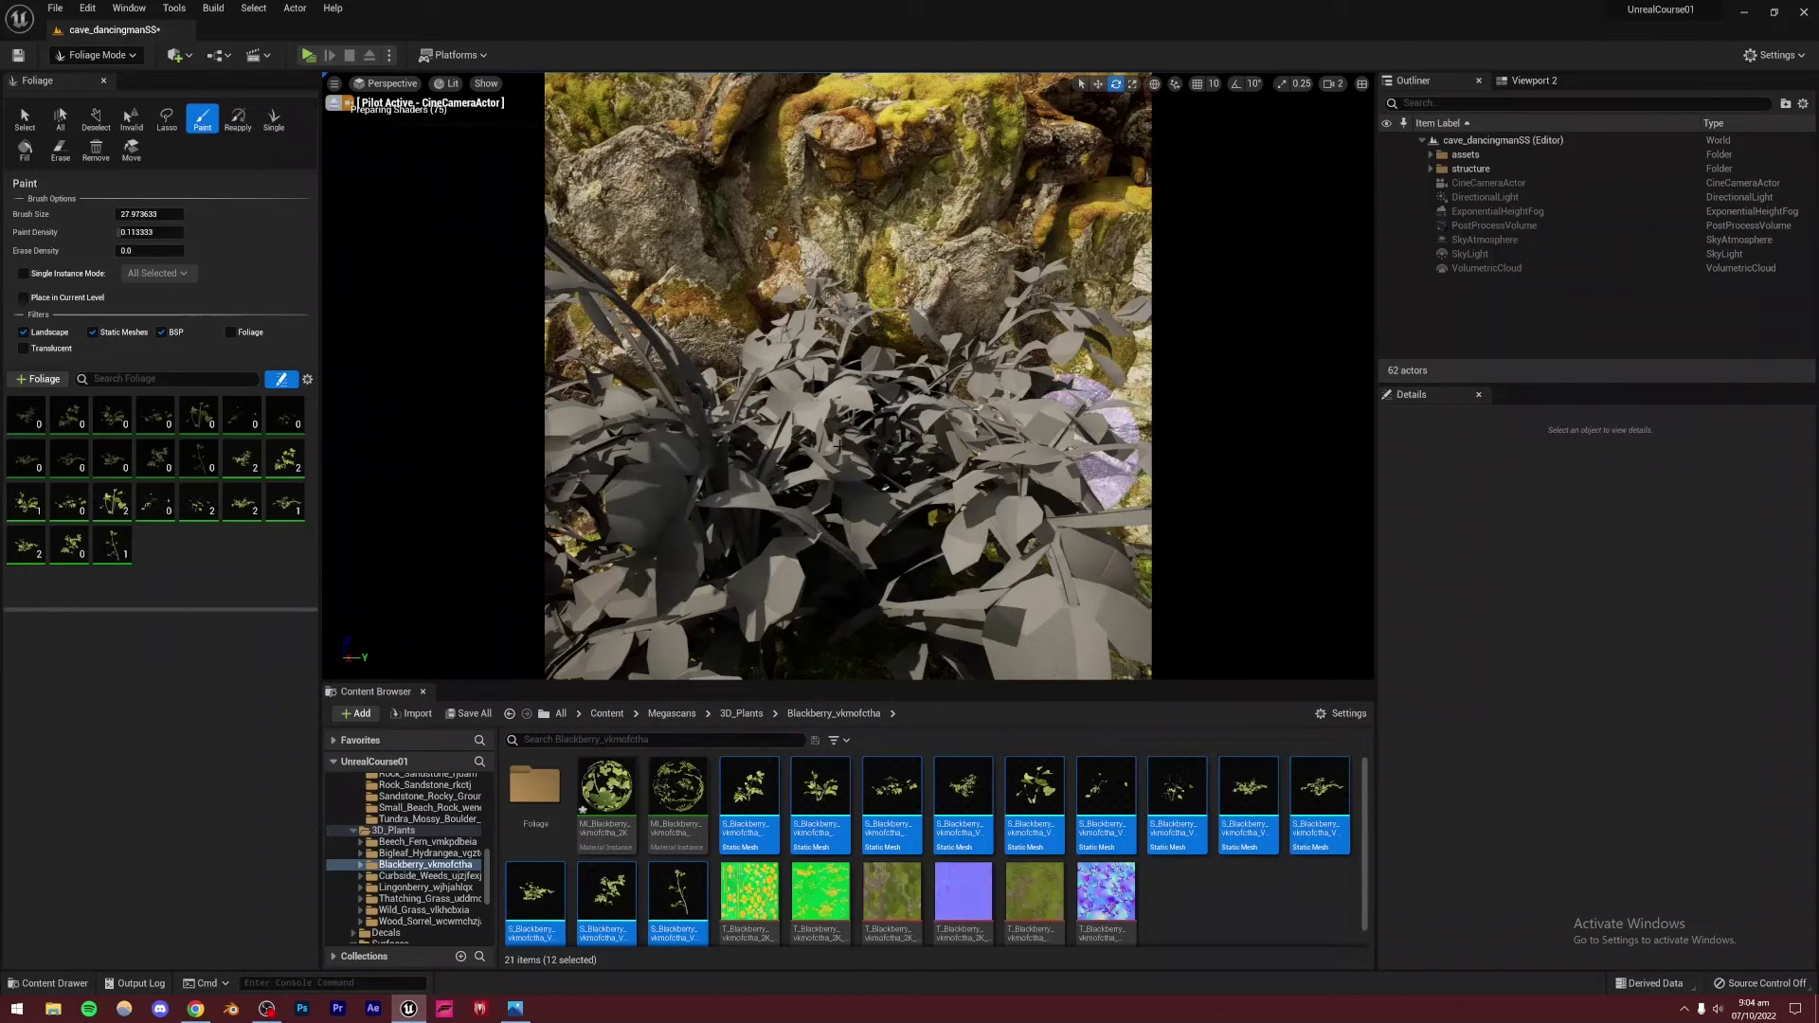
key("ctrl+z")
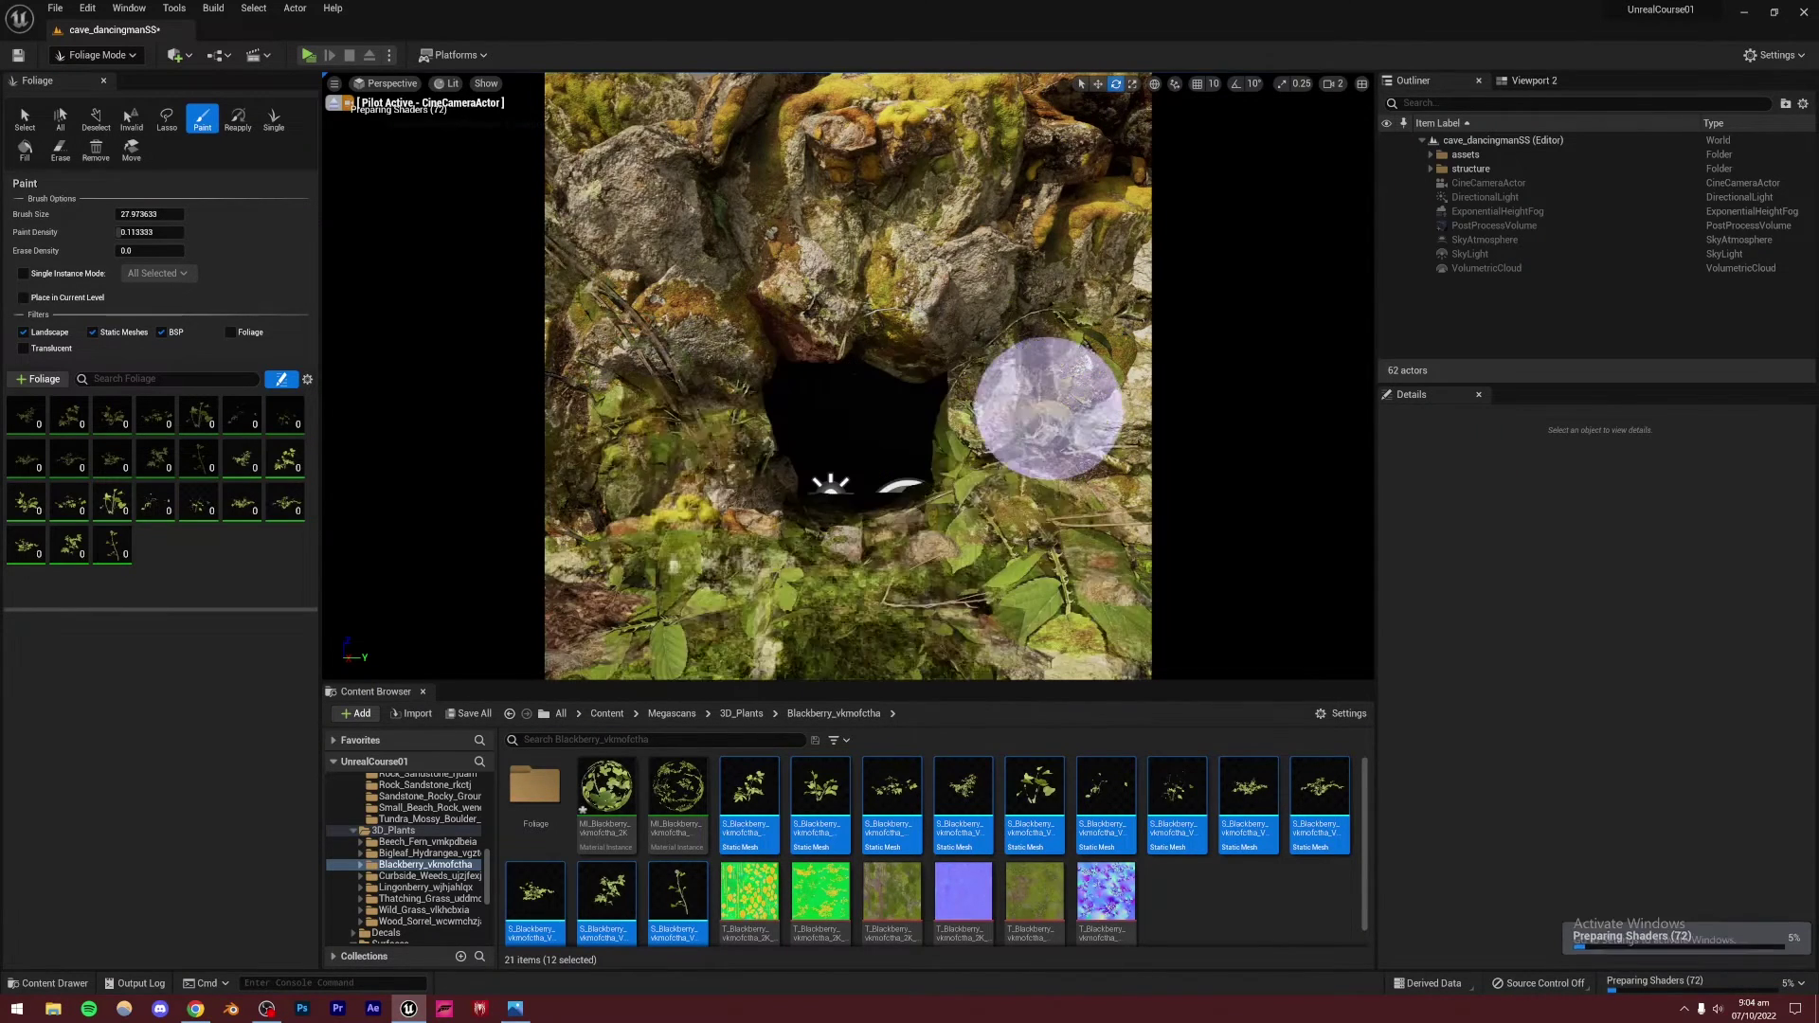
Set Scale X of all blackberry foliage types to minimum 0.1 and maximum 0.2, undoing a test stroke along the way
left_click(26, 415)
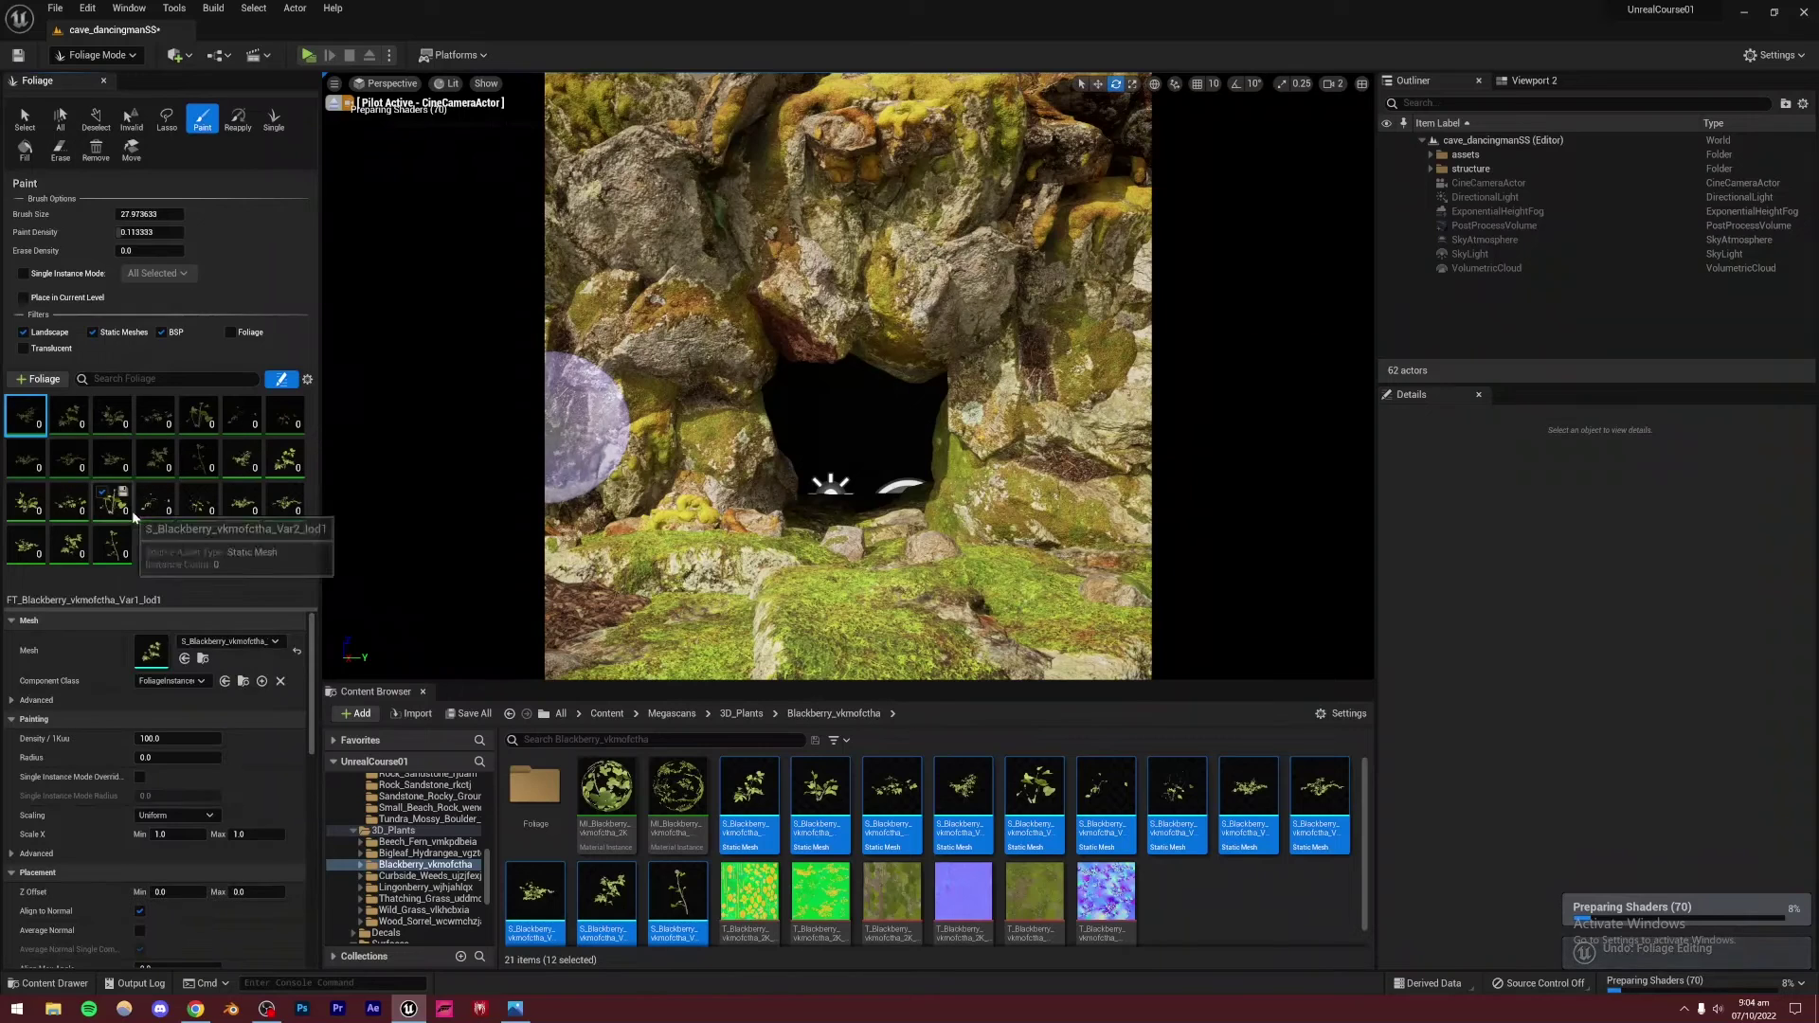
left_click(108, 557, "shift")
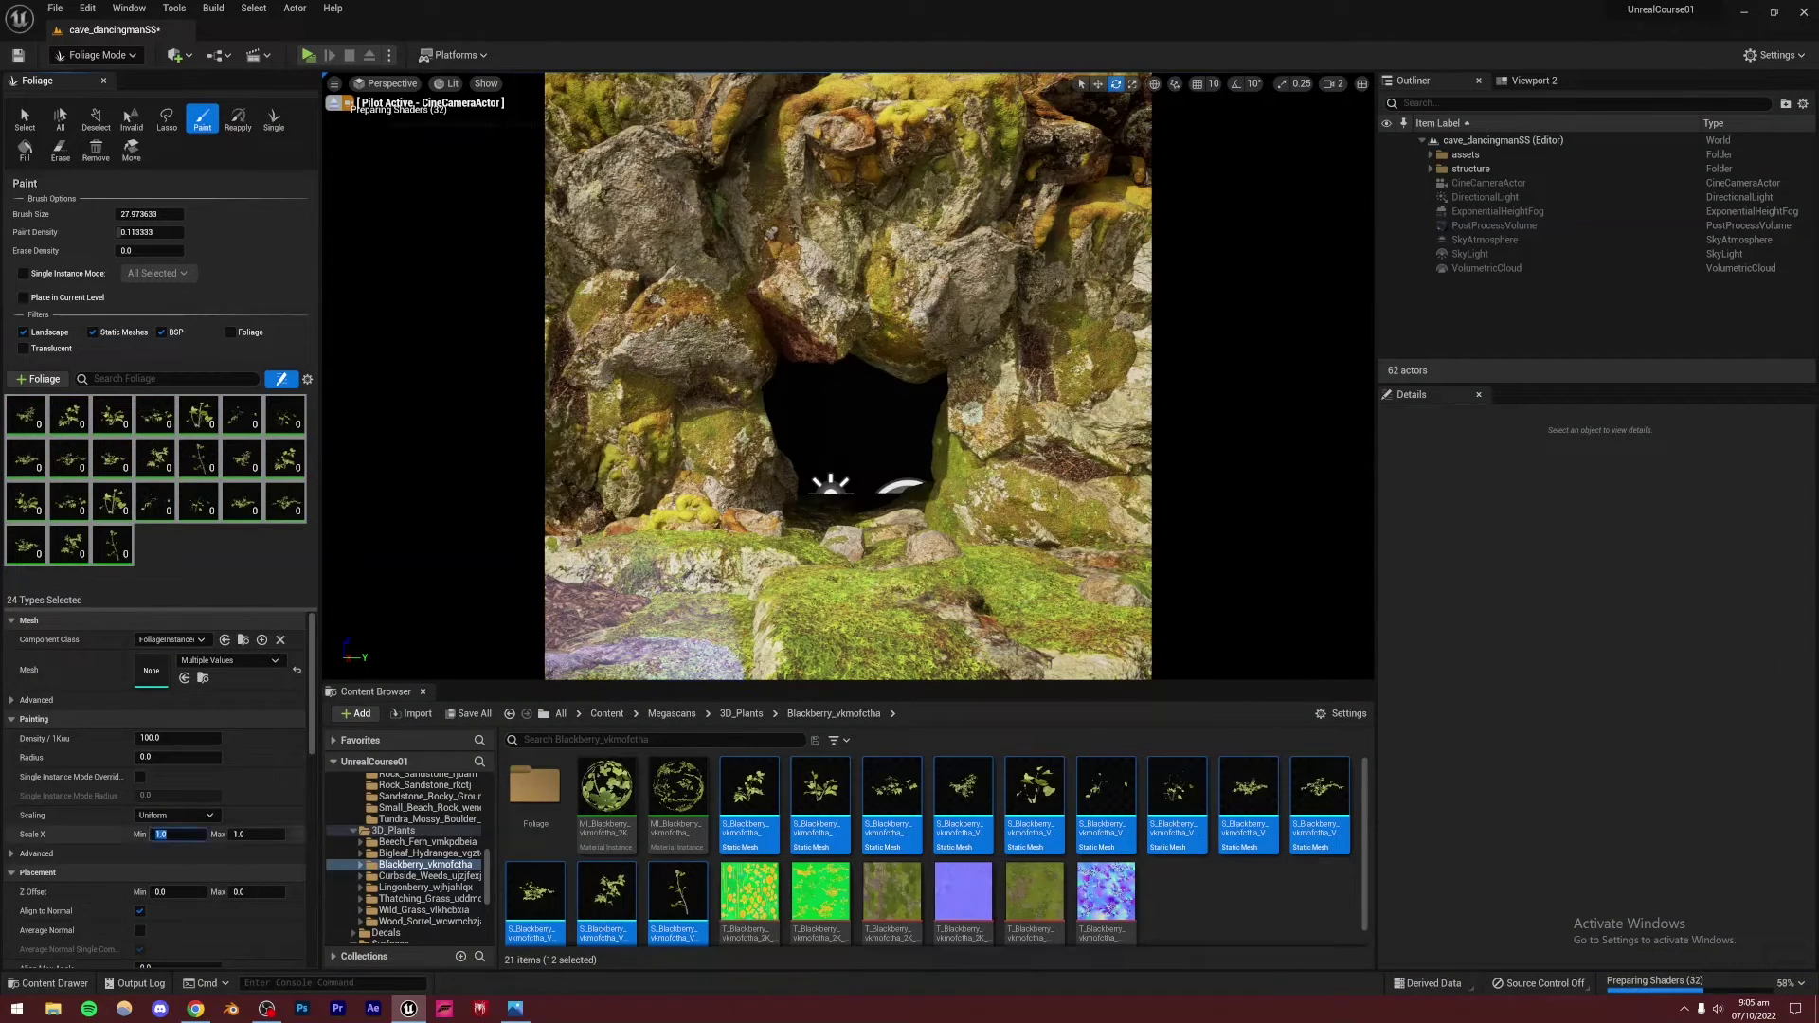
left_click(175, 834)
type("0")
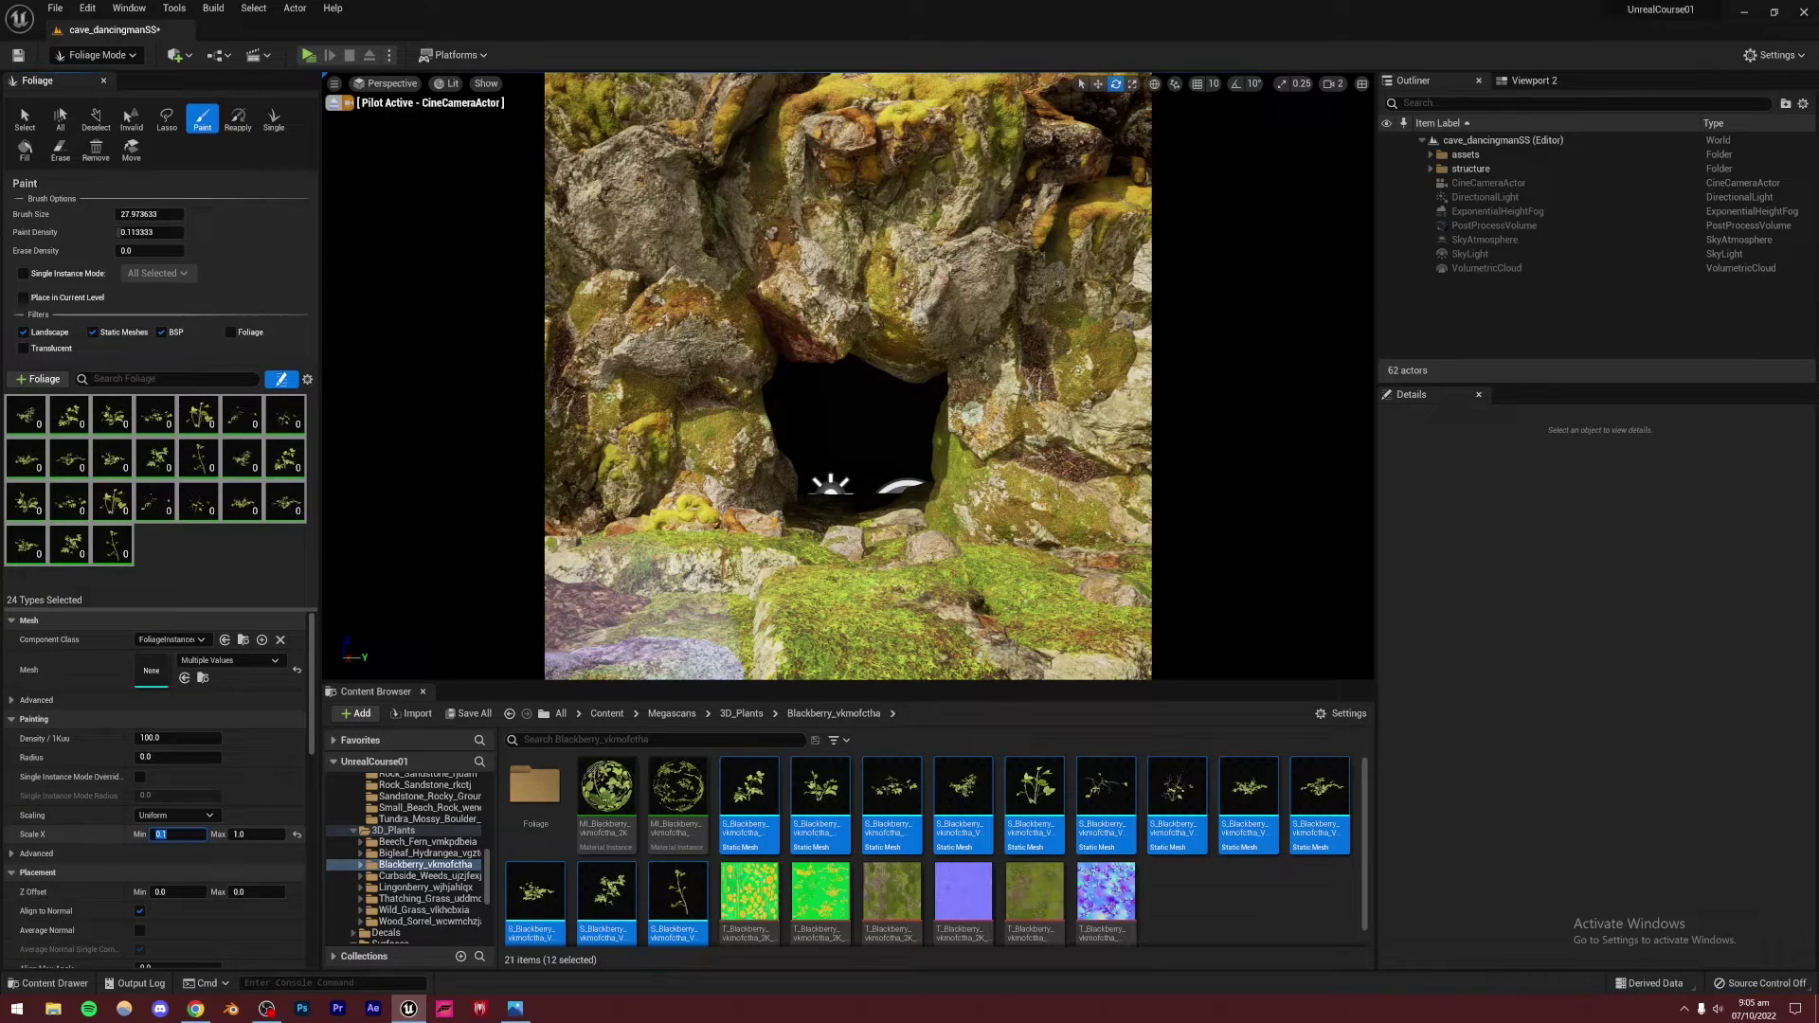
type(".1")
key("Return")
left_click_drag(838, 560, 632, 560)
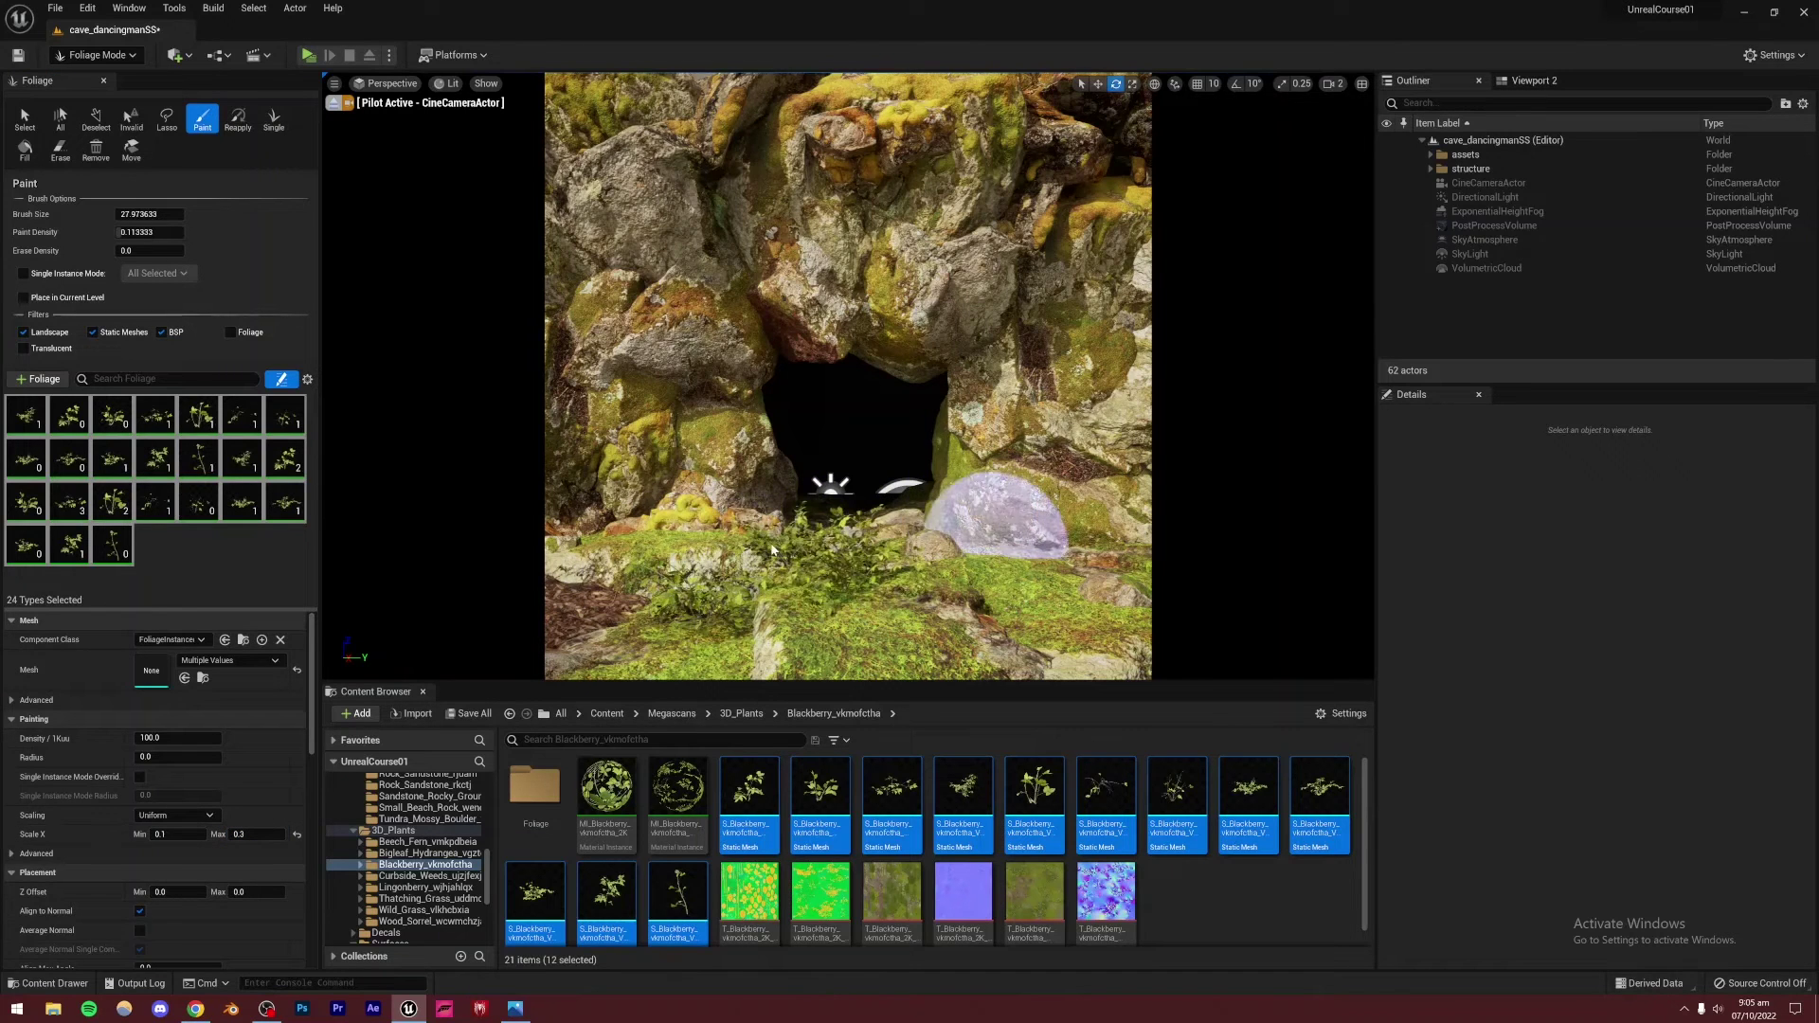
key("ctrl+z")
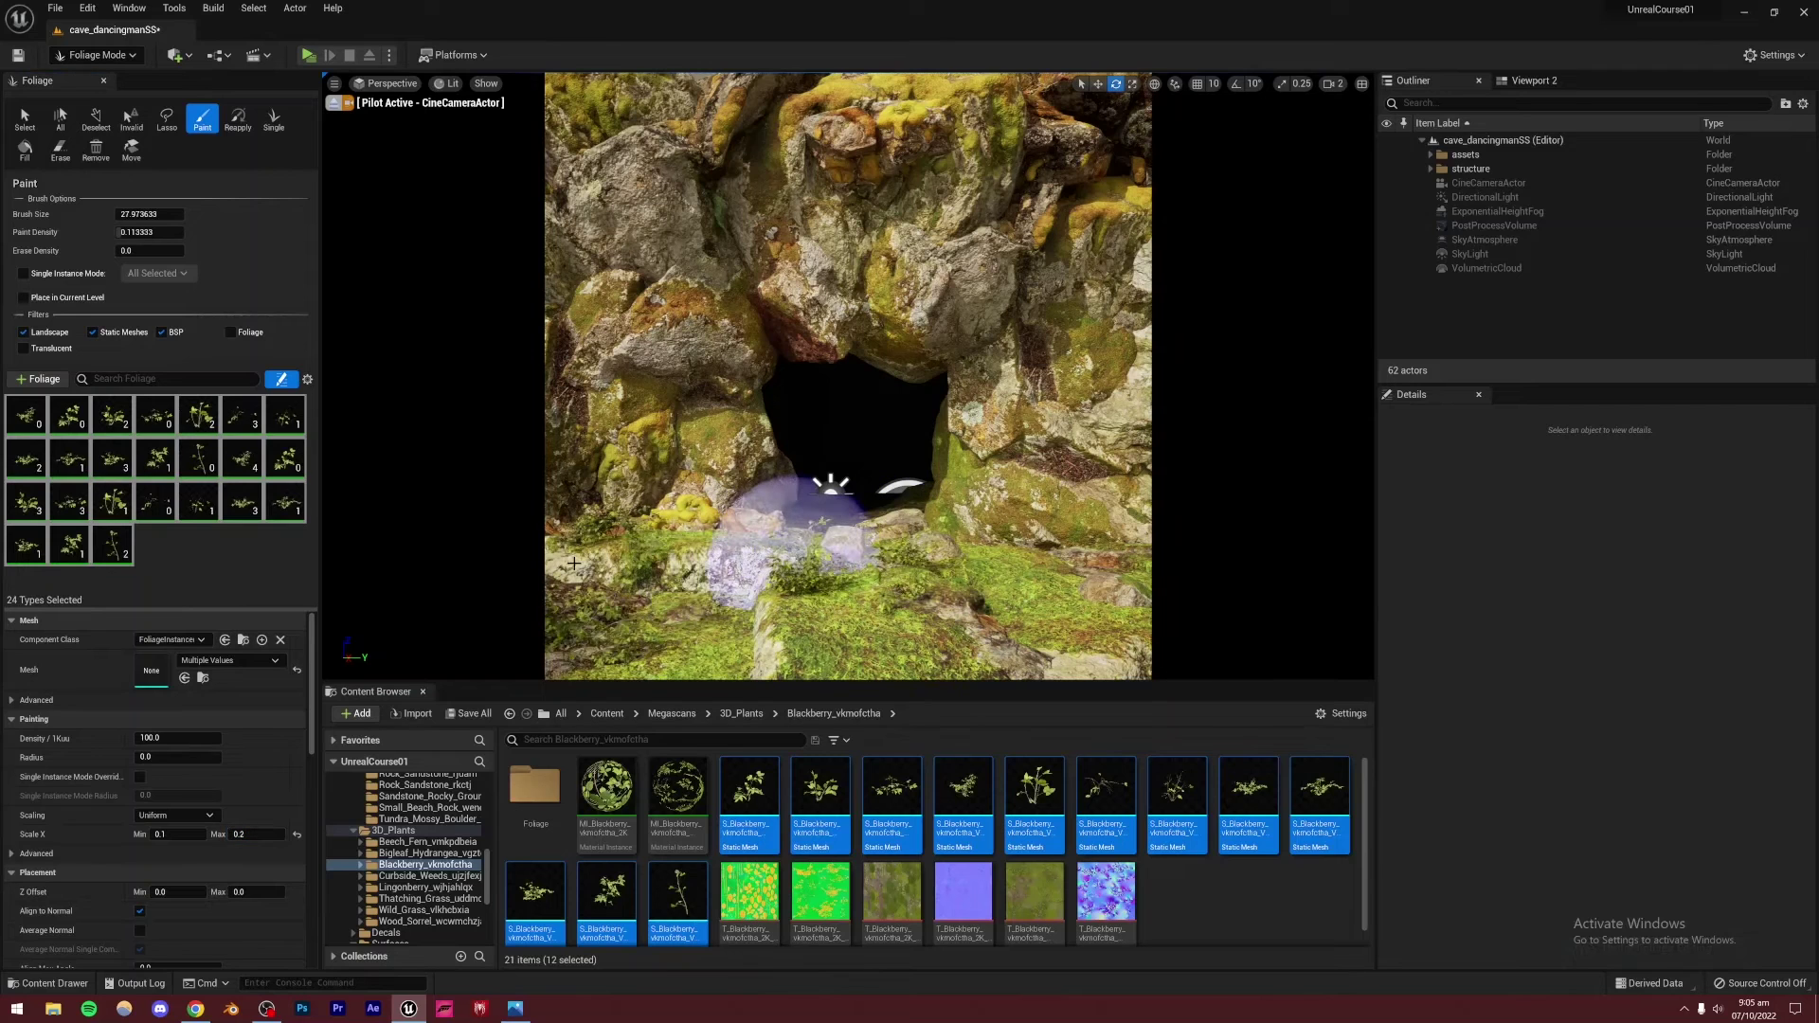
Paint blackberry plants densely across the mossy foreground ground and along the base of the cave entrance
mouse_move(569, 540)
left_mouse_down()
mouse_move(615, 559)
mouse_move(777, 569)
mouse_move(834, 549)
mouse_move(985, 578)
mouse_move(857, 503)
mouse_move(834, 559)
mouse_move(711, 569)
mouse_move(1070, 521)
mouse_move(975, 609)
mouse_move(609, 507)
mouse_move(786, 559)
mouse_move(682, 600)
mouse_move(381, 523)
left_mouse_up()
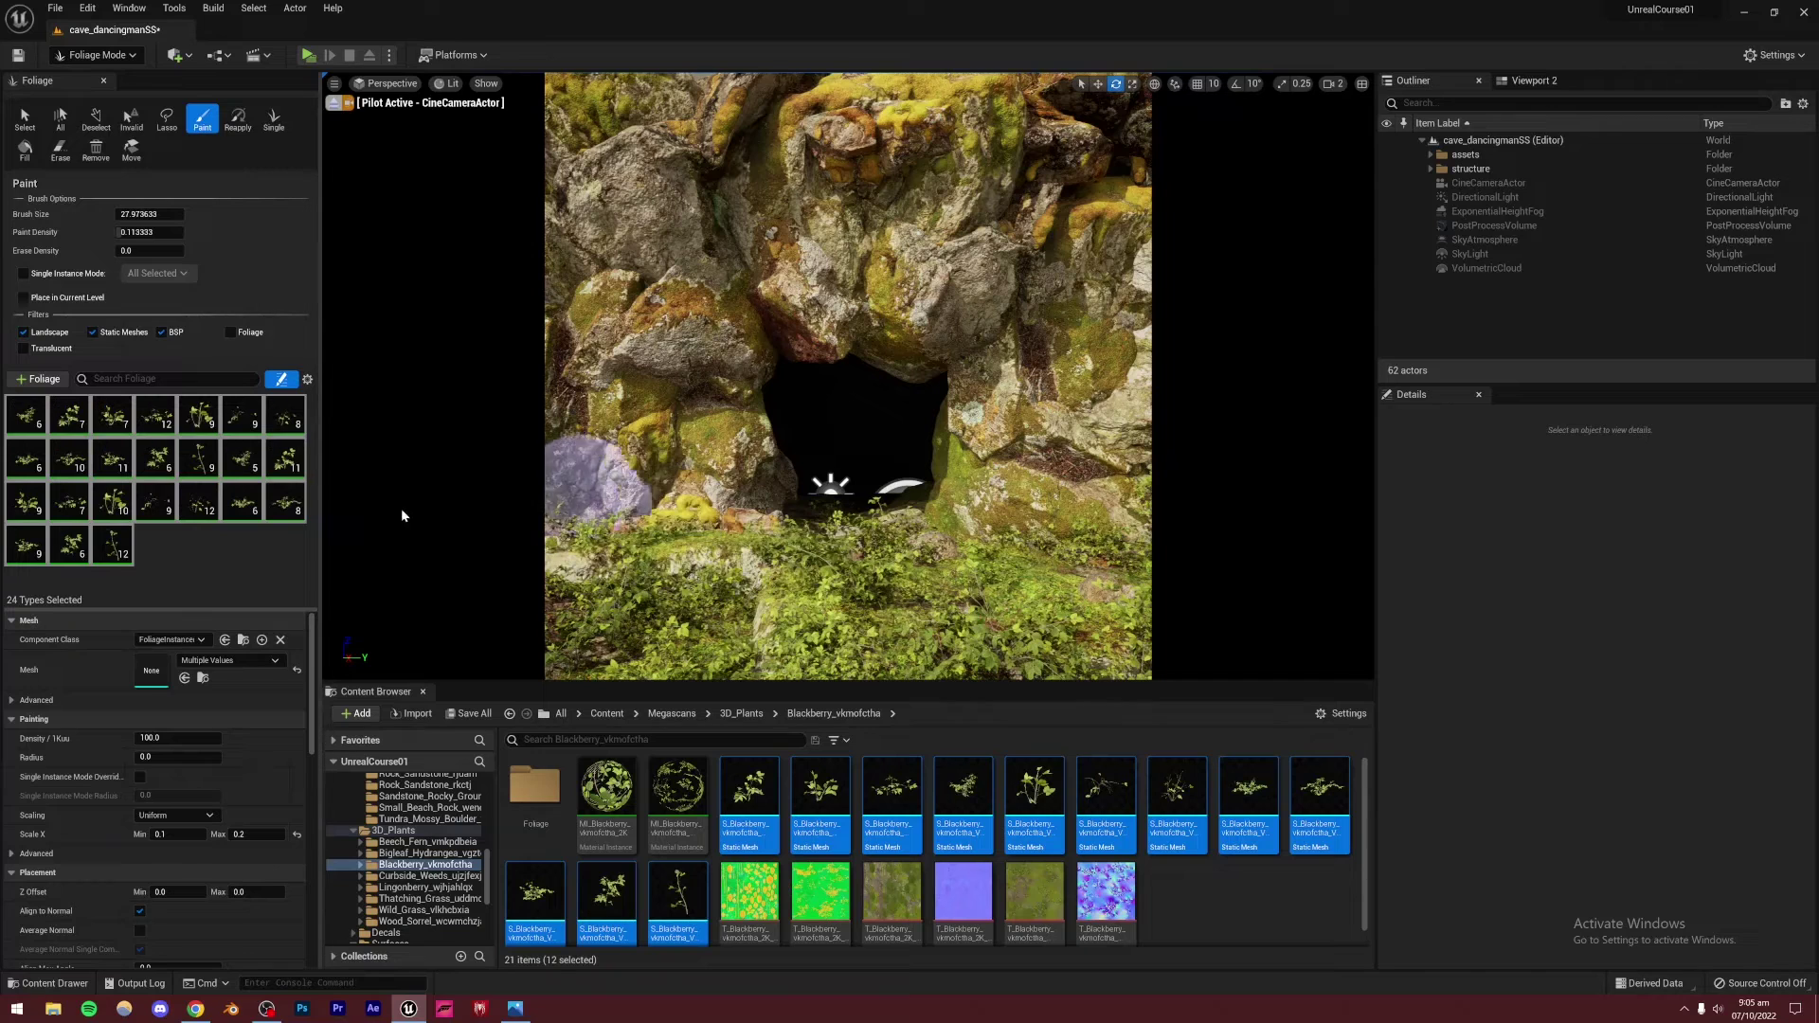
mouse_move(327, 606)
left_mouse_down()
mouse_move(434, 373)
mouse_move(485, 383)
mouse_move(455, 146)
mouse_move(751, 252)
mouse_move(525, 394)
mouse_move(1110, 345)
mouse_move(996, 488)
left_mouse_up()
mouse_move(764, 491)
left_mouse_down()
mouse_move(554, 530)
mouse_move(848, 523)
mouse_move(810, 450)
mouse_move(885, 273)
mouse_move(1064, 130)
mouse_move(1036, 162)
mouse_move(804, 195)
mouse_move(588, 105)
mouse_move(623, 604)
mouse_move(1123, 405)
mouse_move(1023, 457)
mouse_move(1040, 471)
mouse_move(1116, 439)
mouse_move(649, 487)
mouse_move(609, 600)
mouse_move(1070, 607)
mouse_move(210, 264)
left_mouse_up()
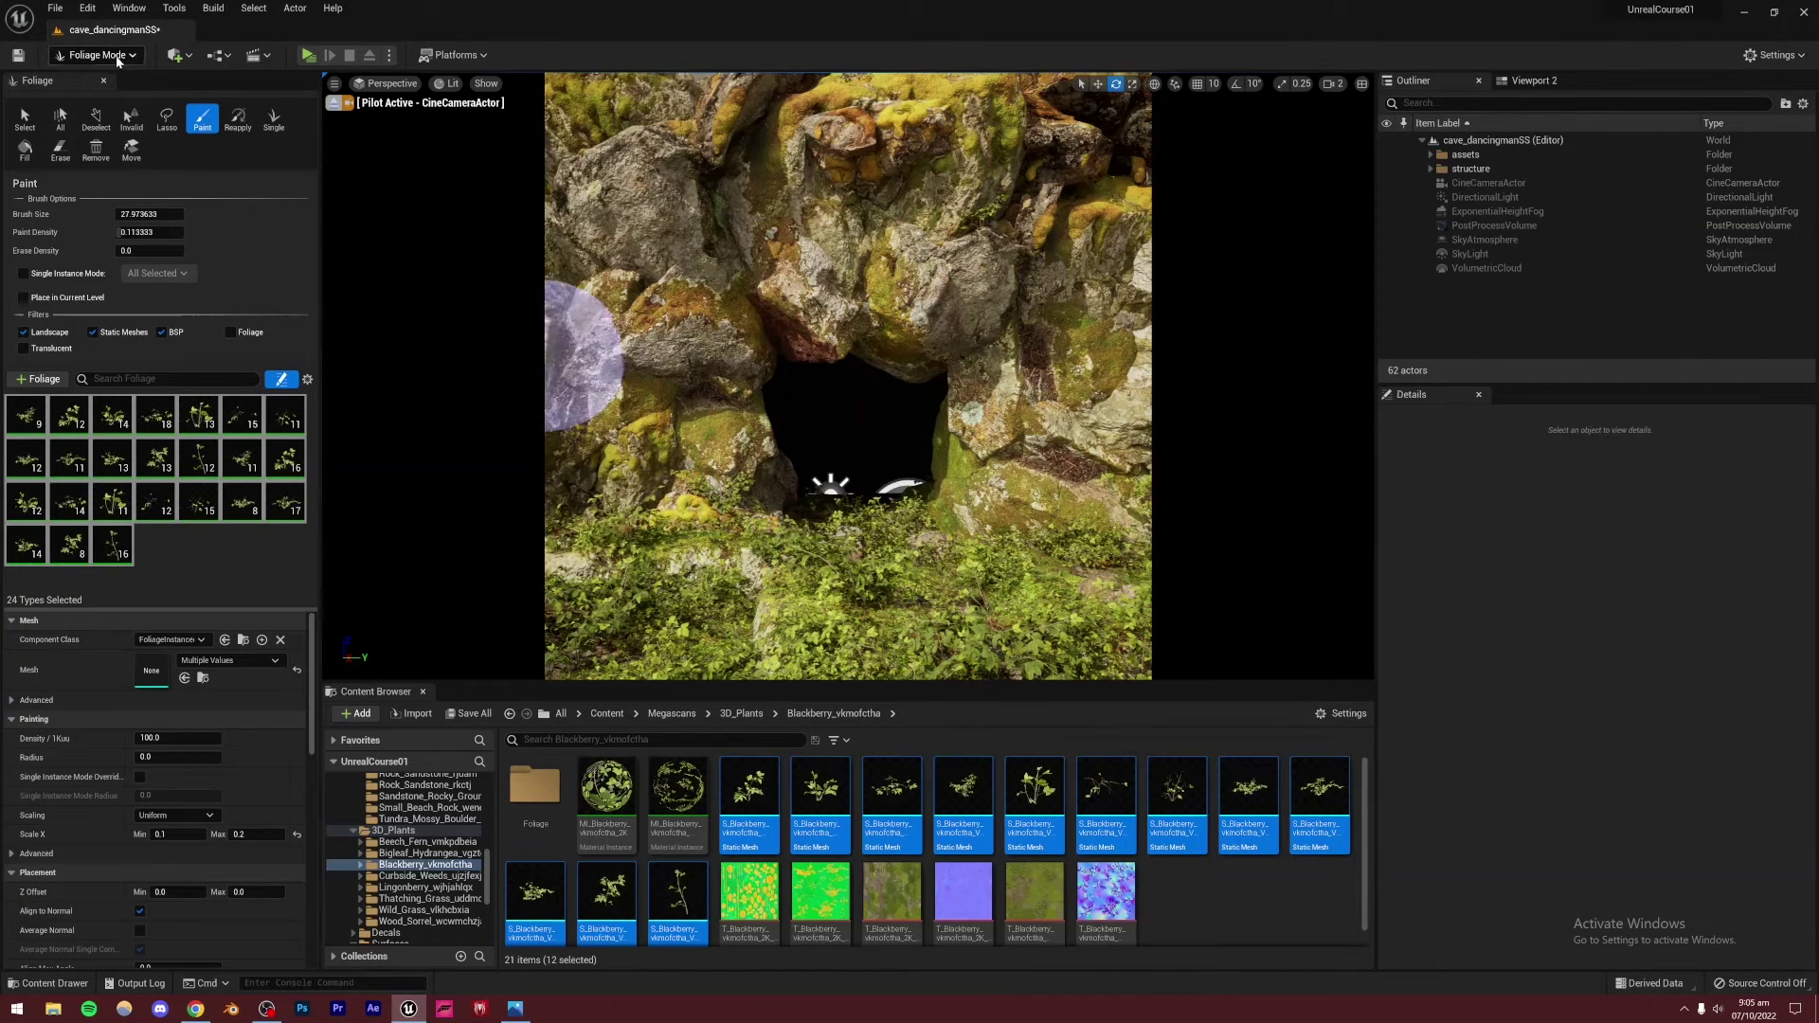
Save the level, return the editor to Select Mode and deselect the blackberry meshes
left_click(118, 55)
left_click(95, 75)
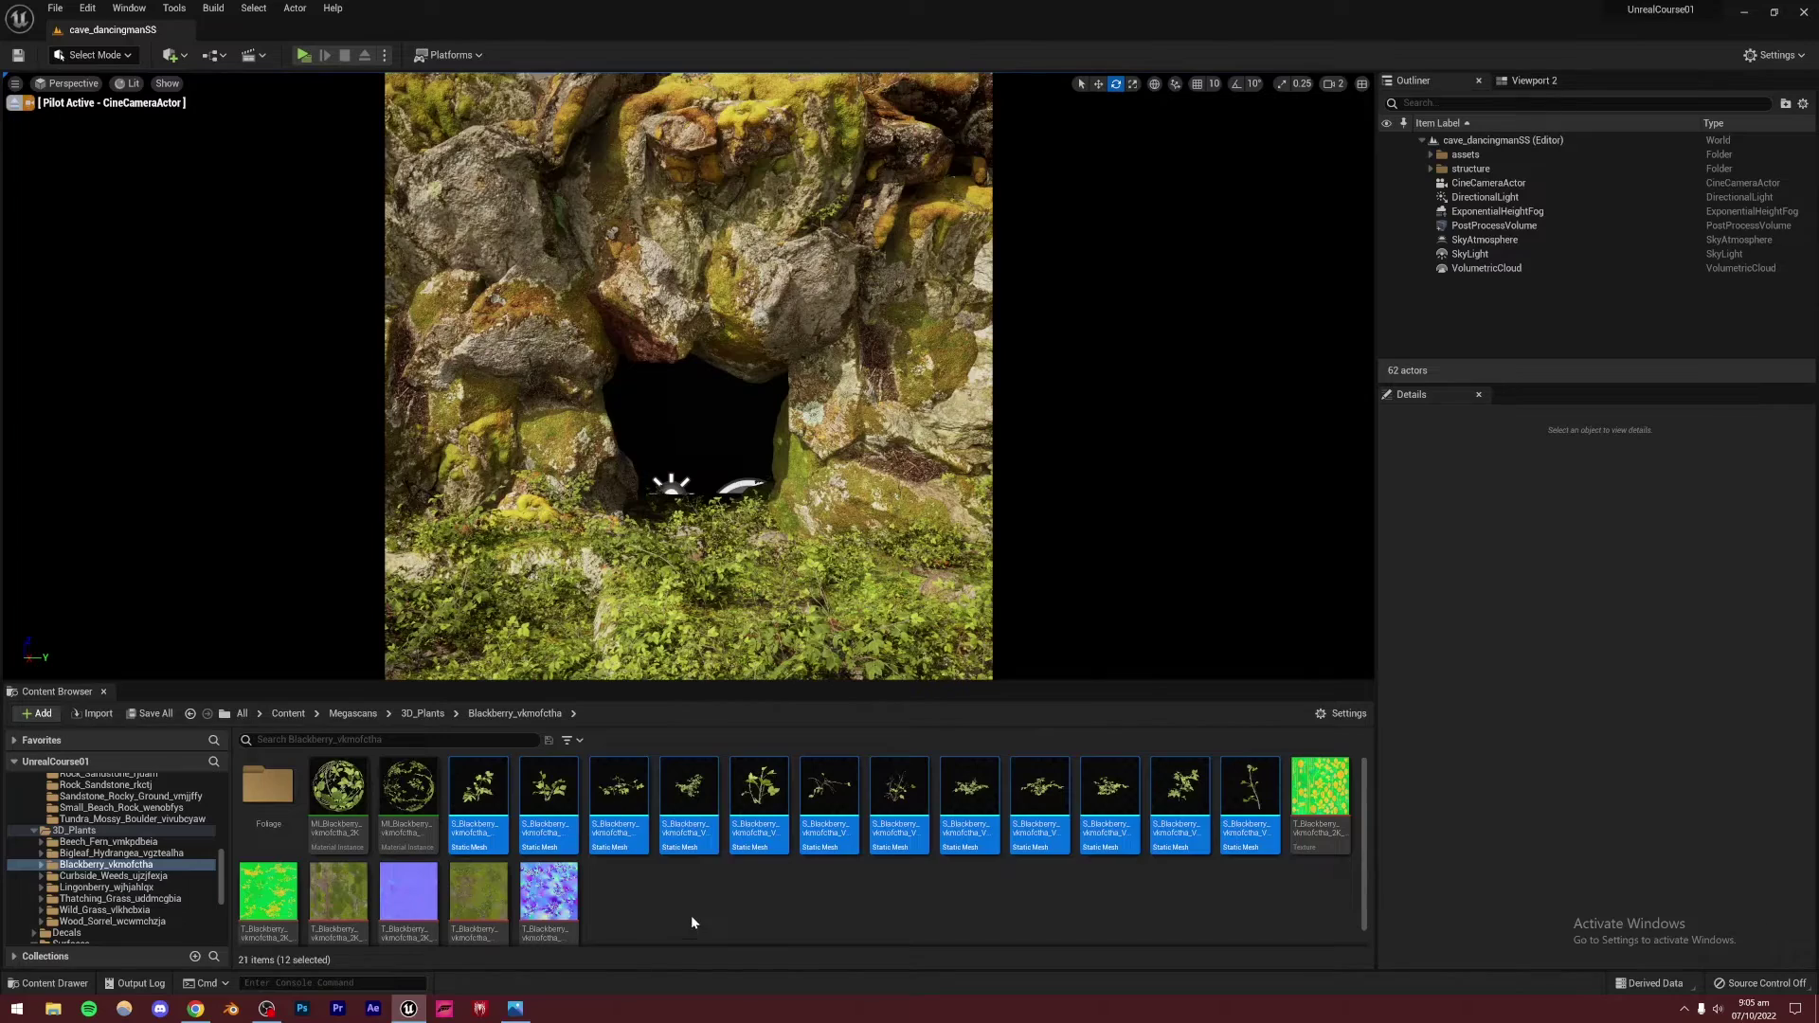
left_click(690, 912)
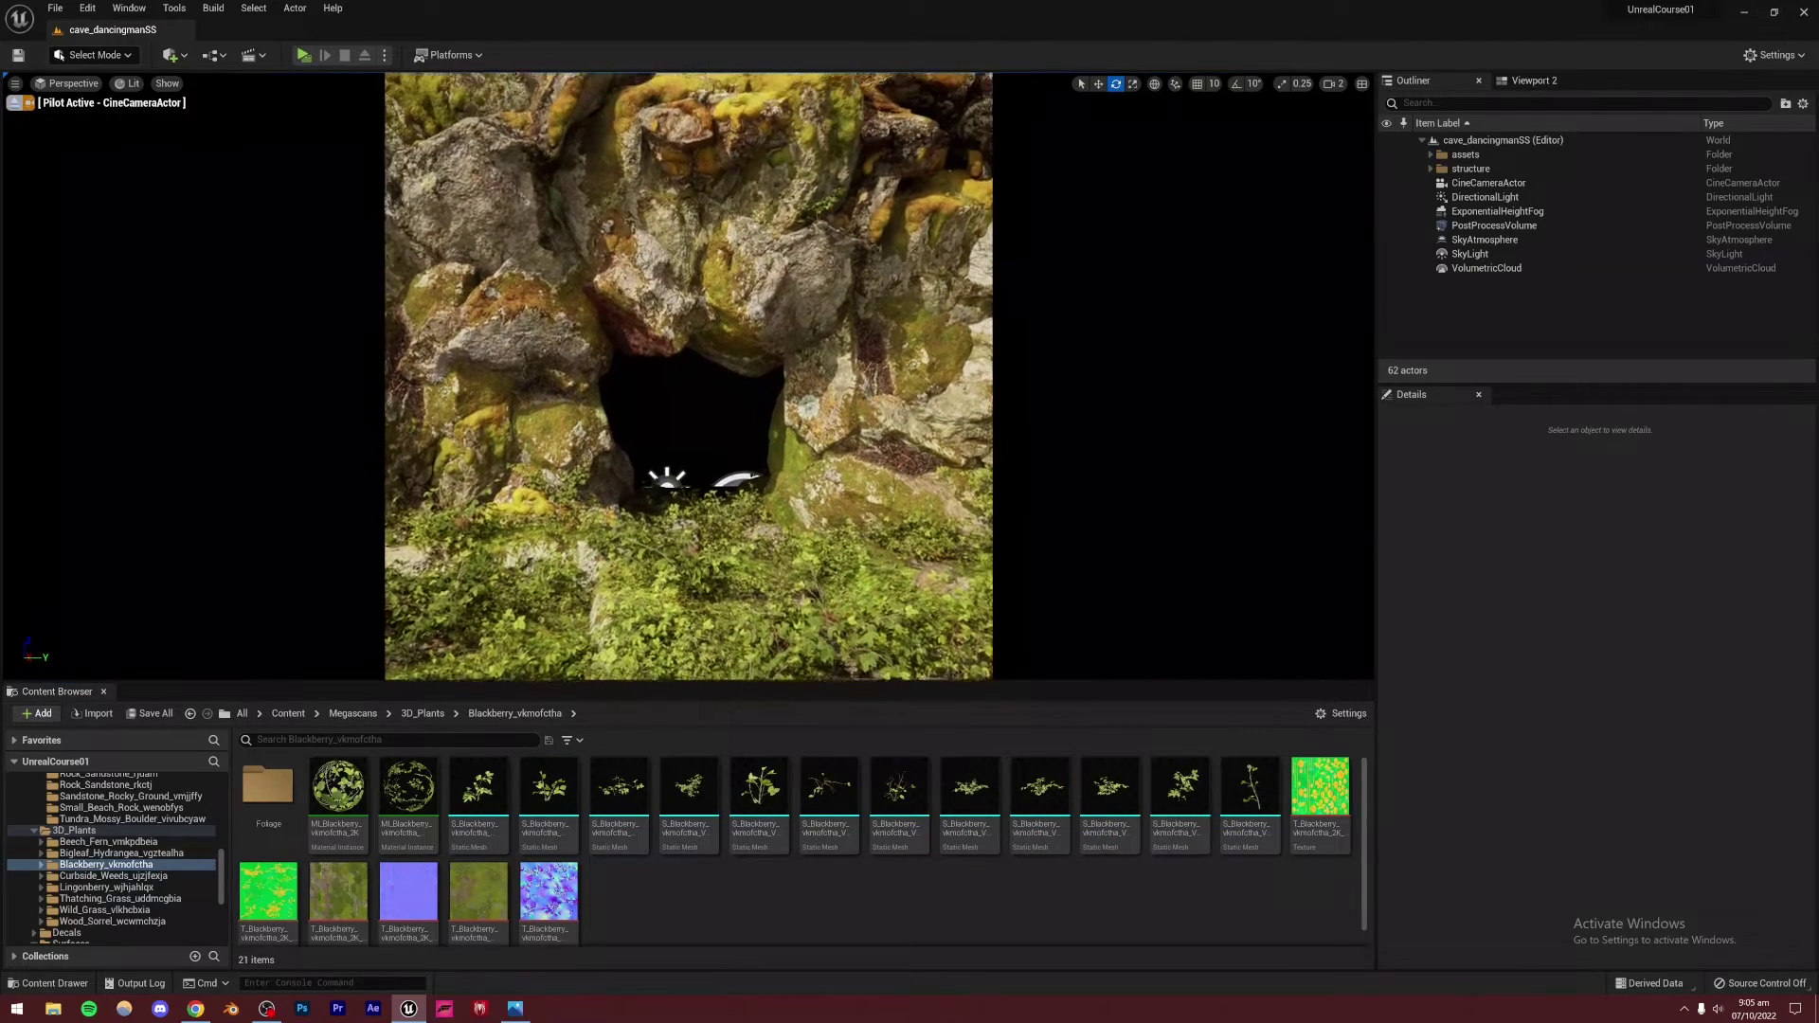
Enable Color Overlay in the 2K blackberry material instance and darken it to a grey value of 0.253472, checking against the reference image
double_click(347, 838)
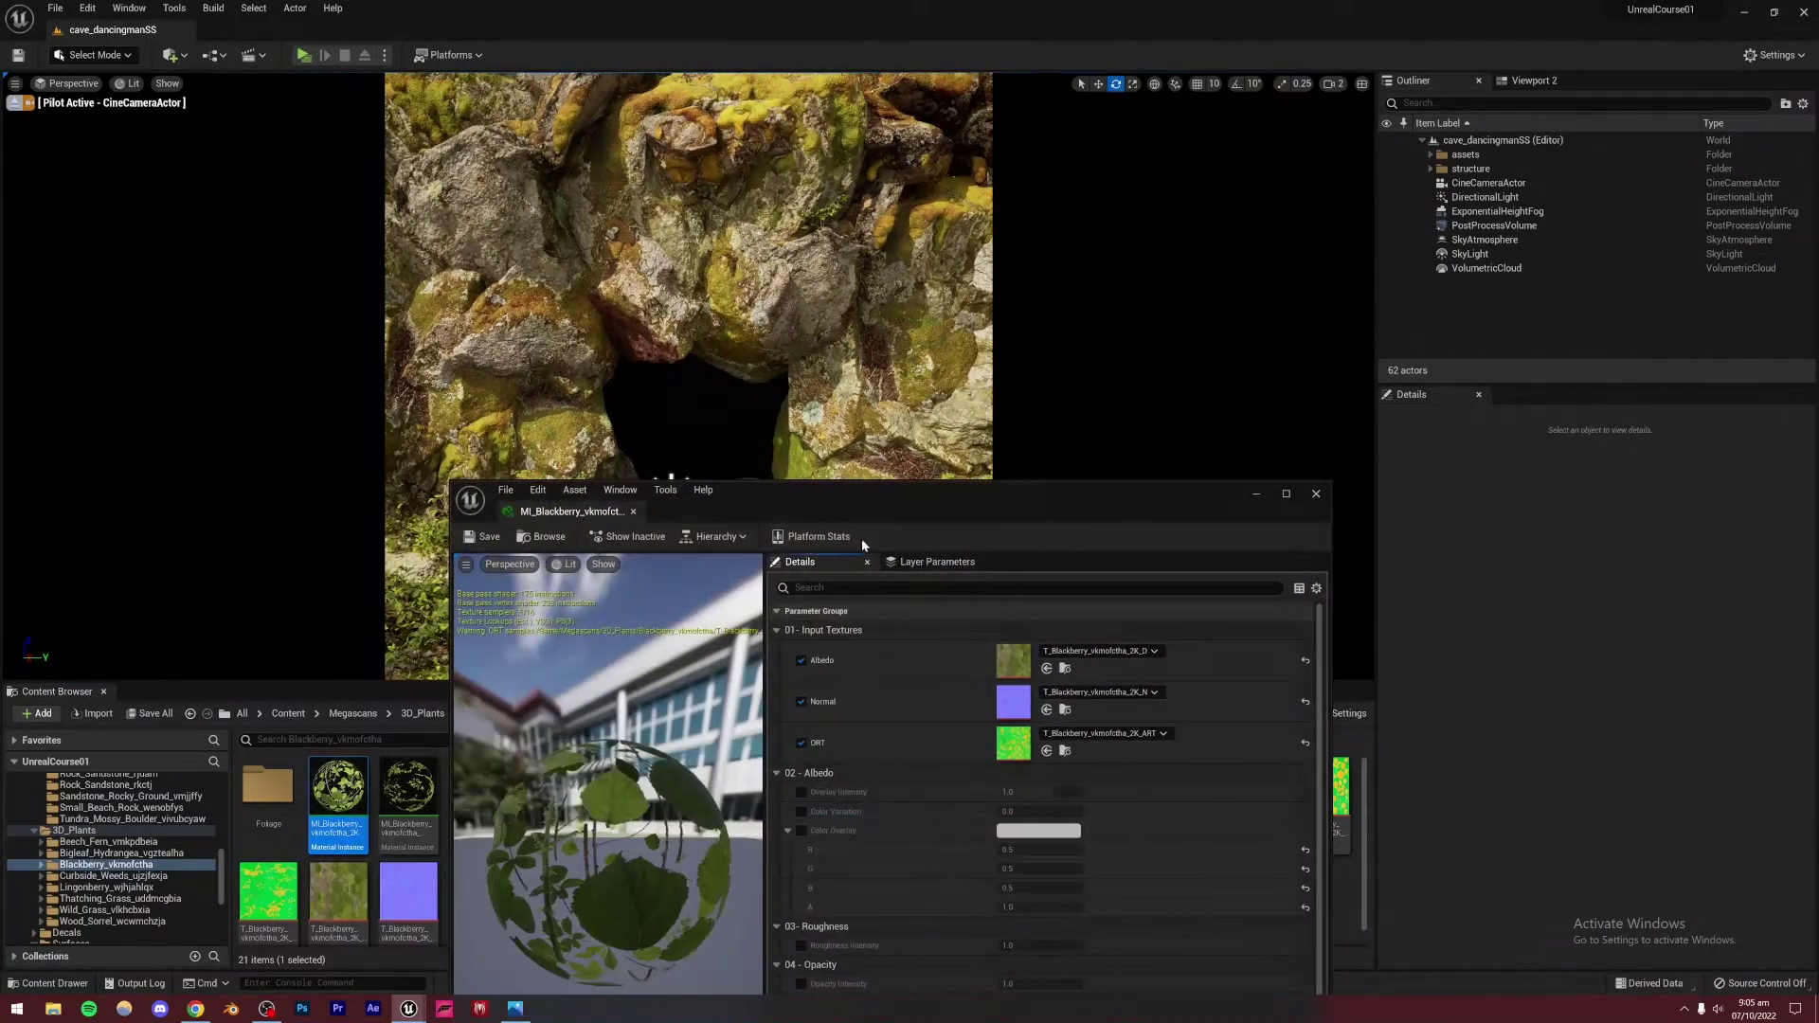
left_click_drag(861, 538, 1442, 390)
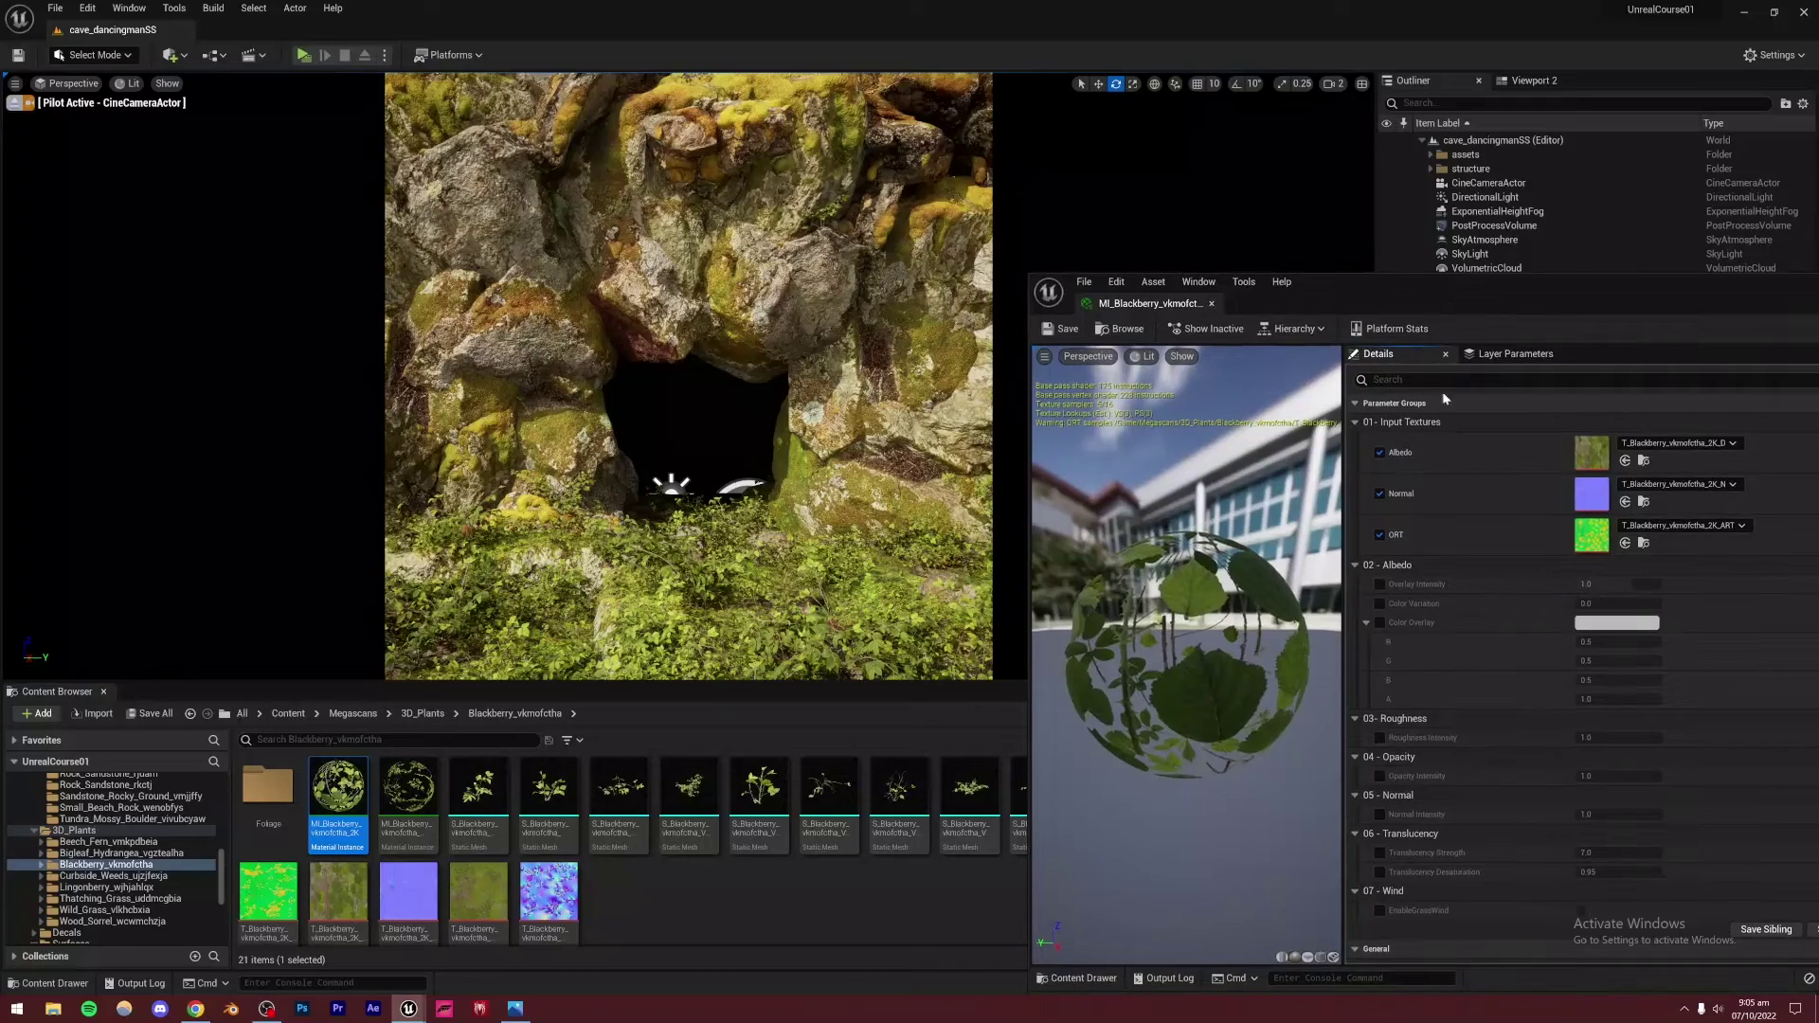
left_click(1379, 622)
left_click(1587, 624)
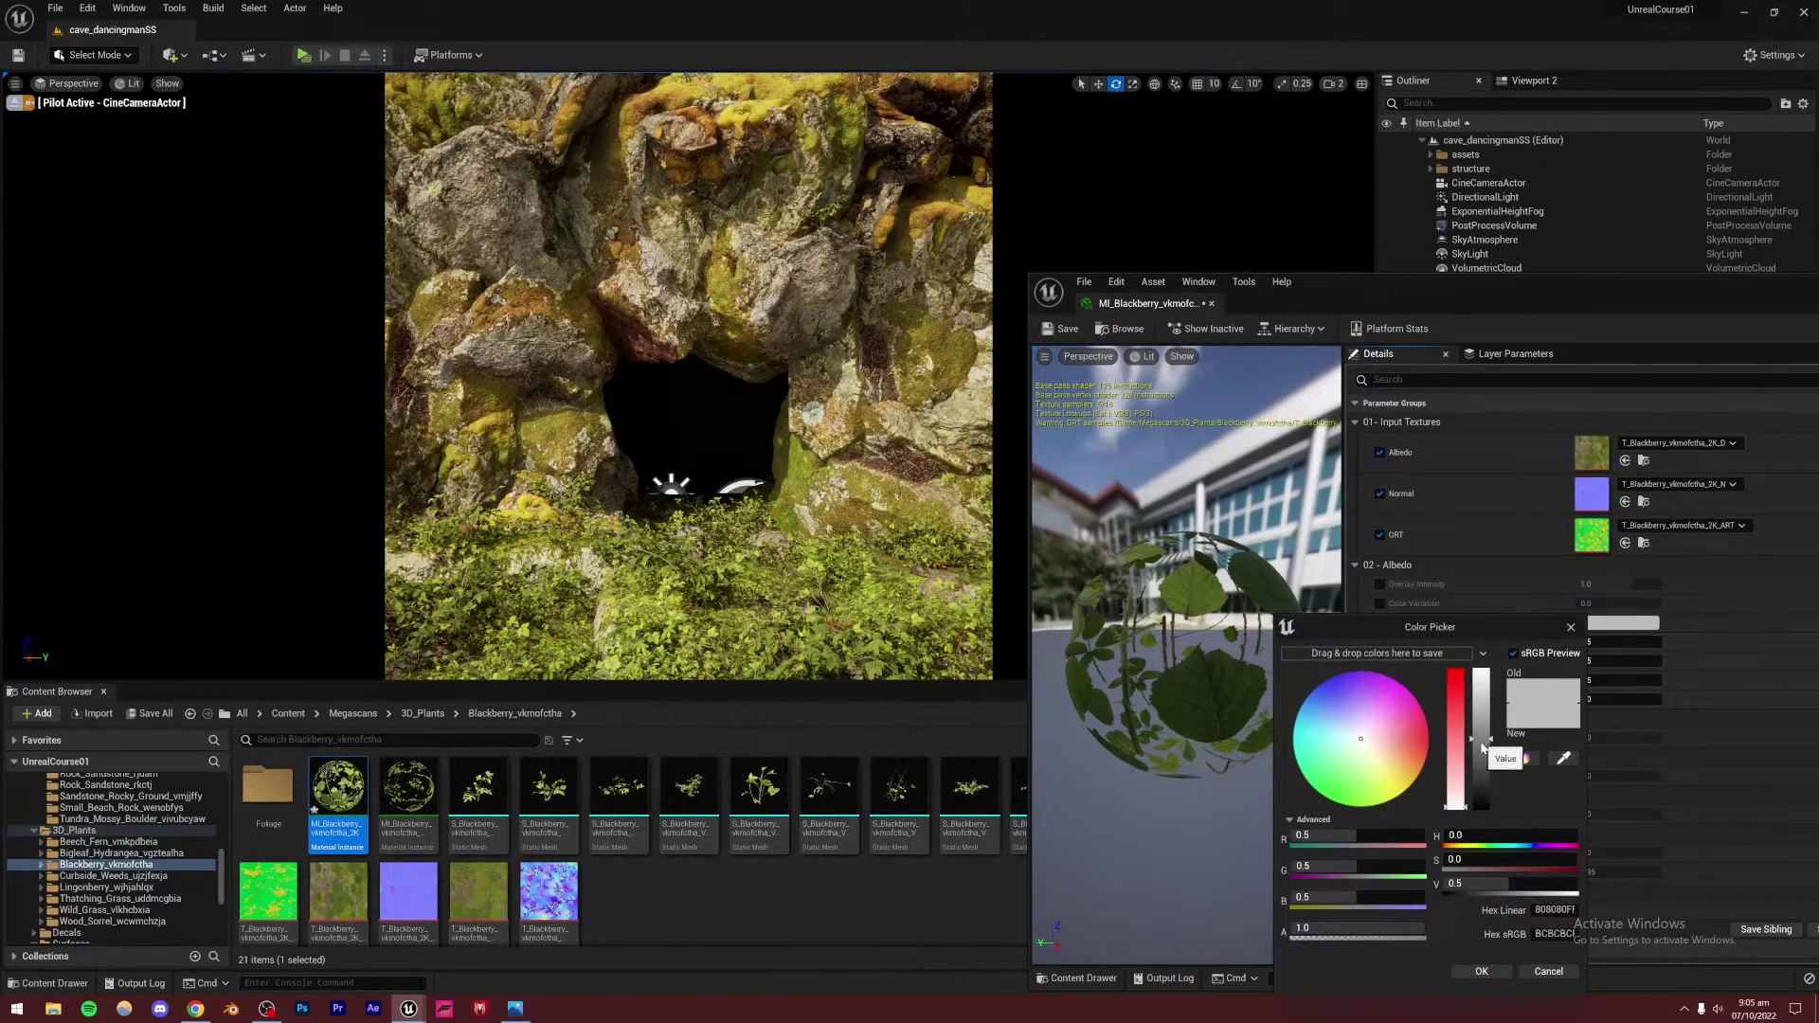
left_click_drag(1483, 748, 1483, 780)
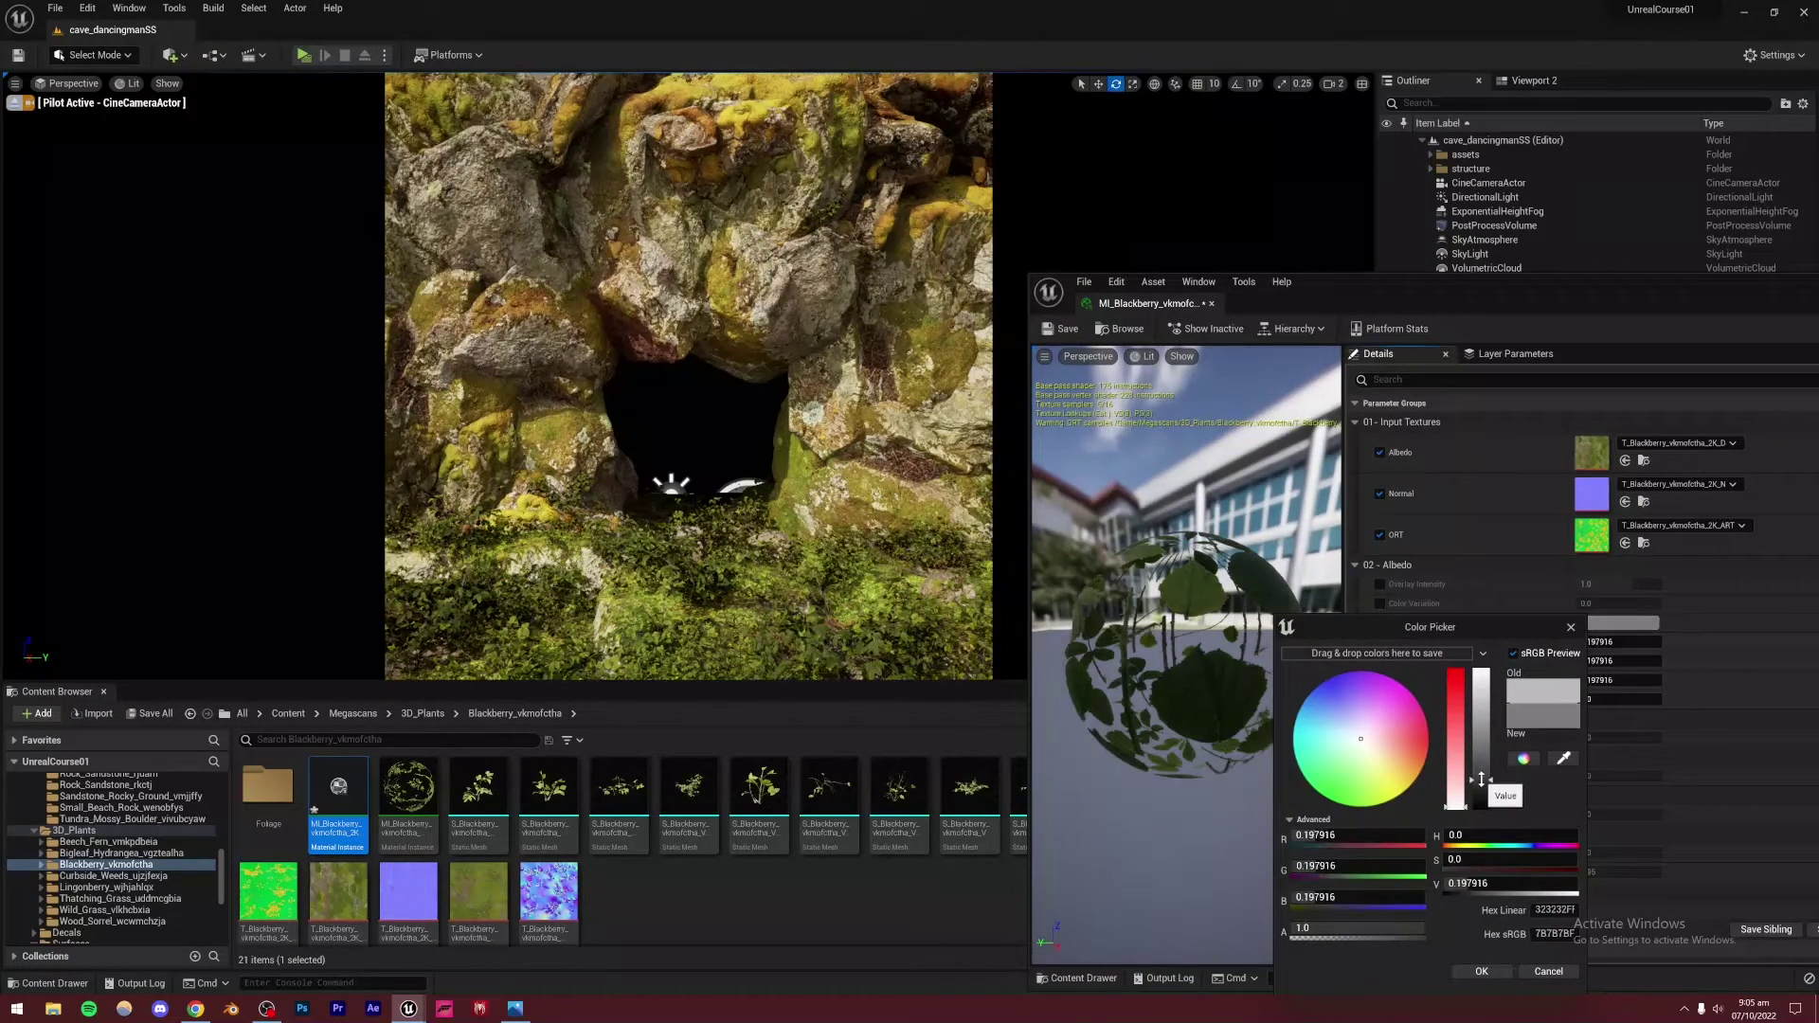
left_click(517, 1009)
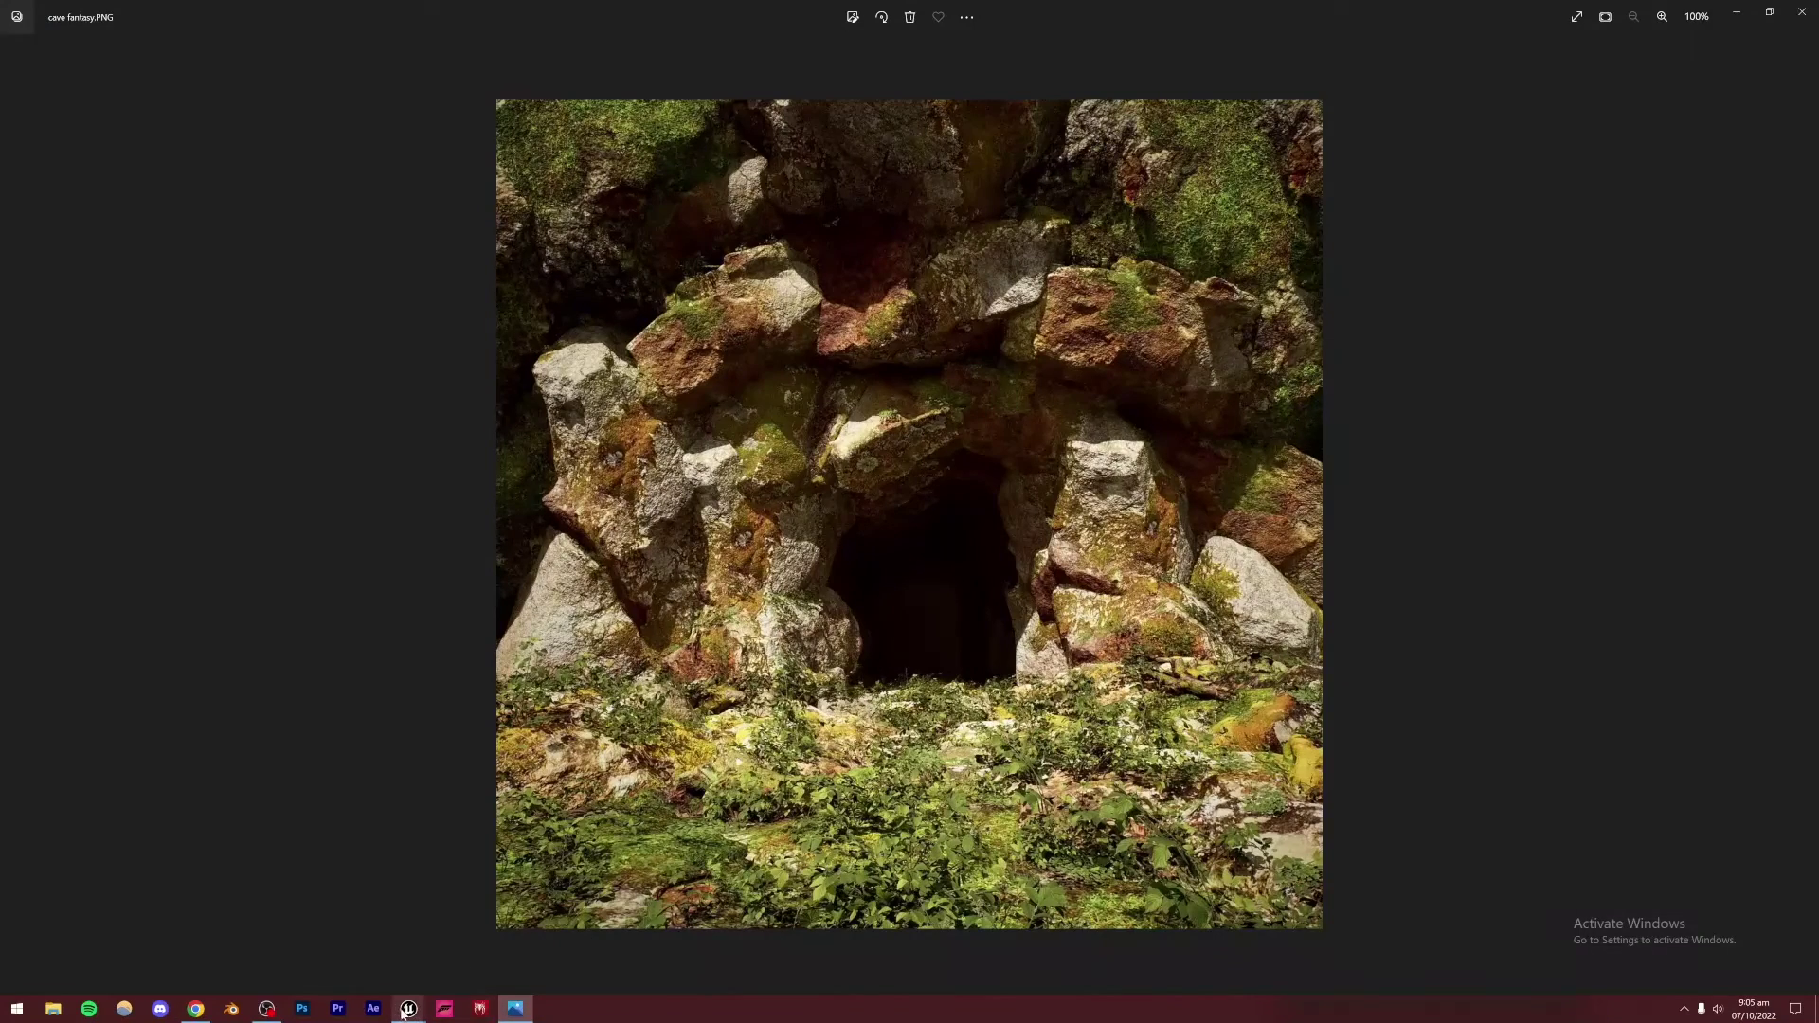
left_click(318, 943)
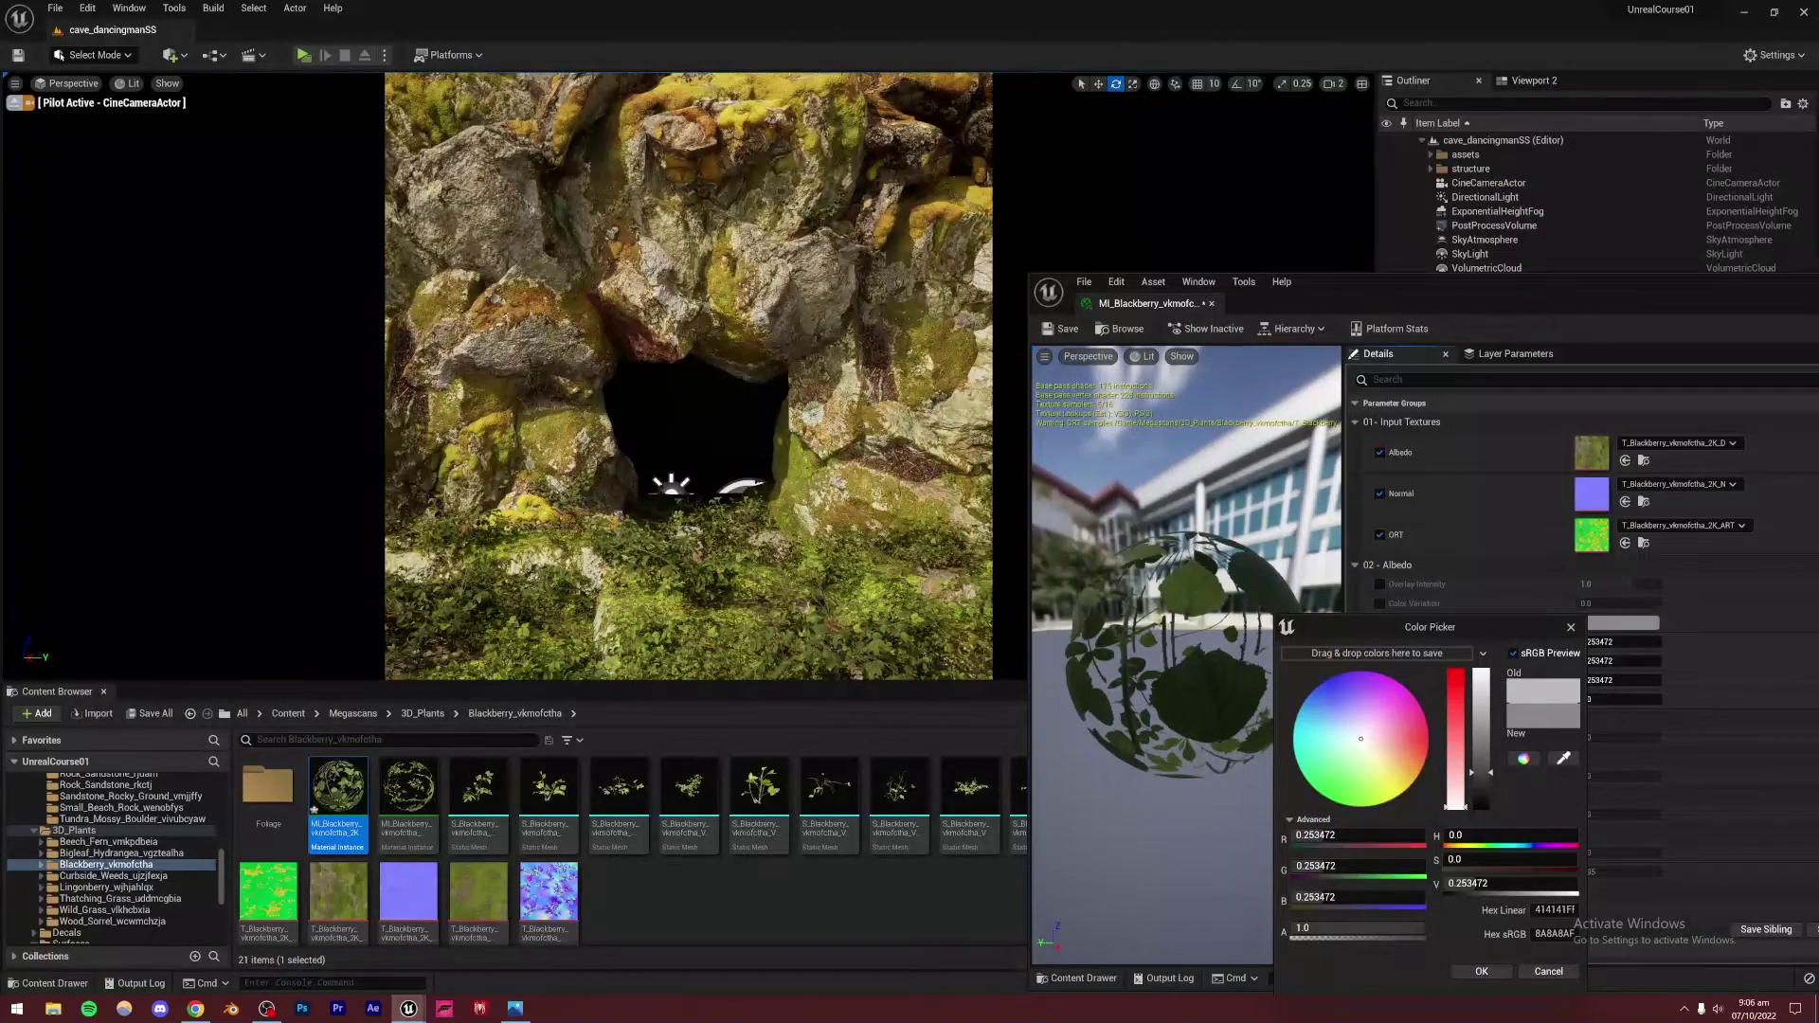
left_click(1470, 971)
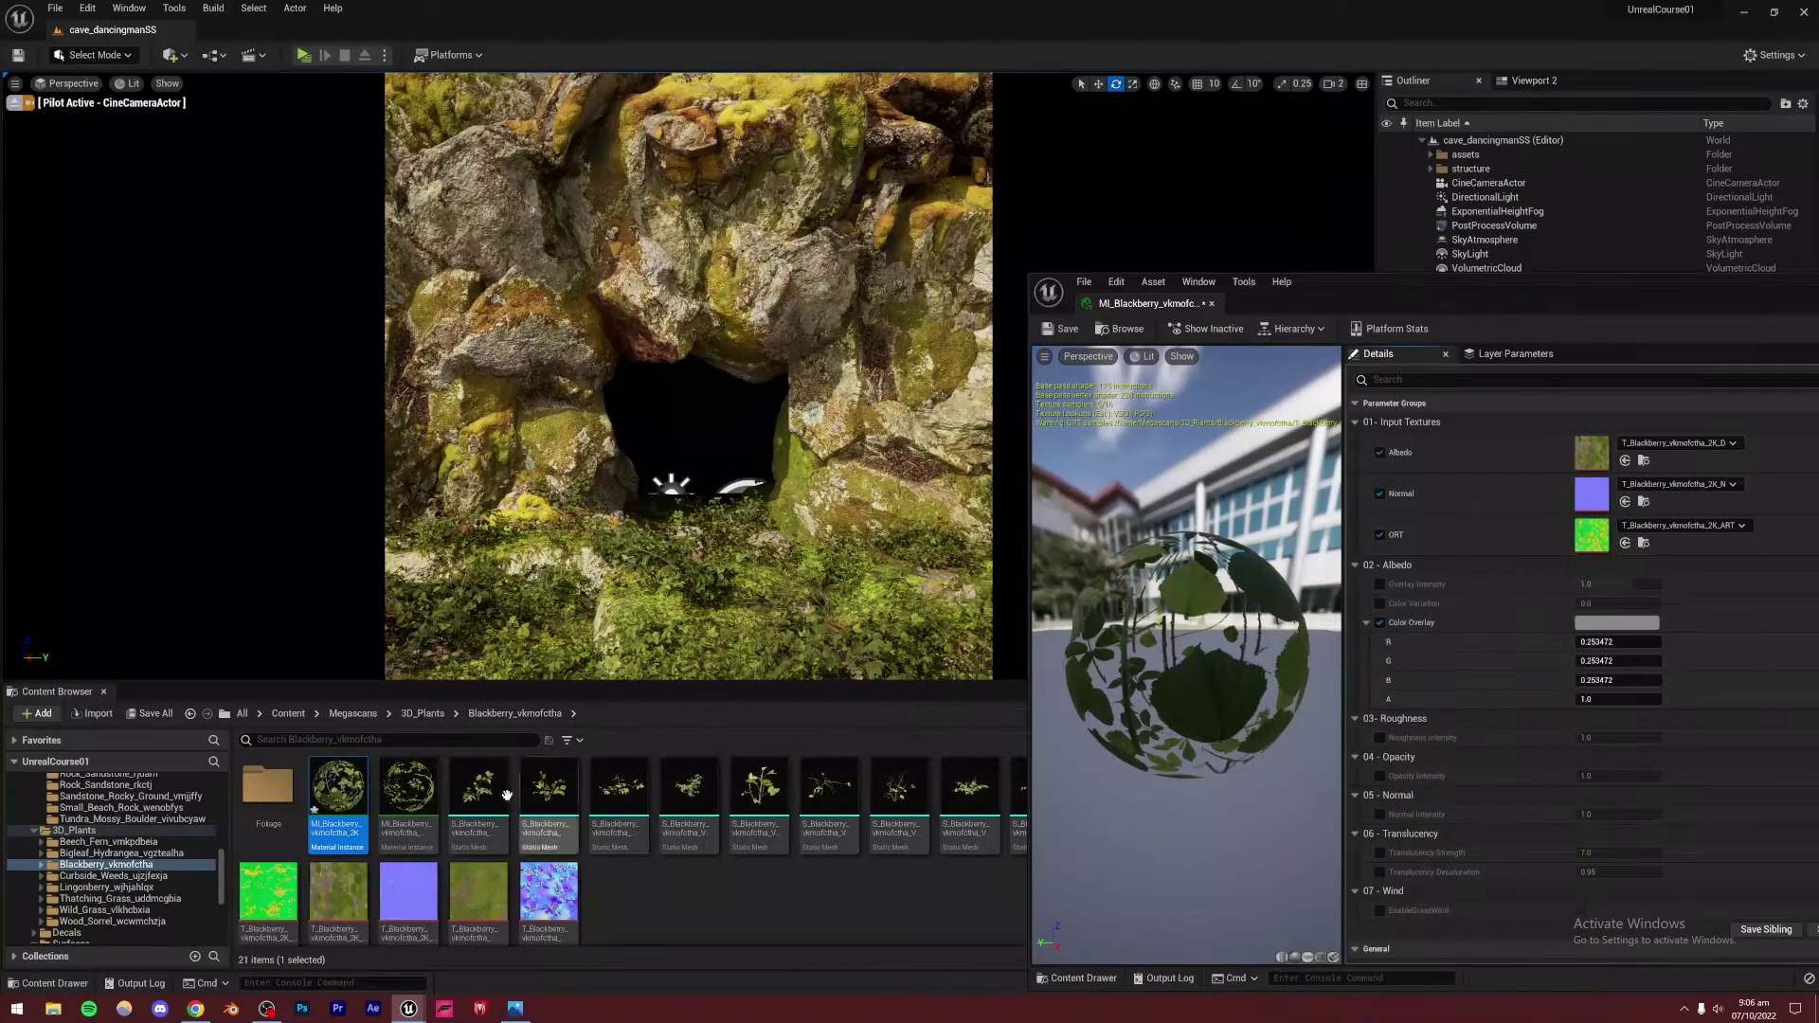
Enable Color Overlay in the blackberry billboard material instance, darken it to a grey value of 0.25868 and close the material editor
double_click(409, 788)
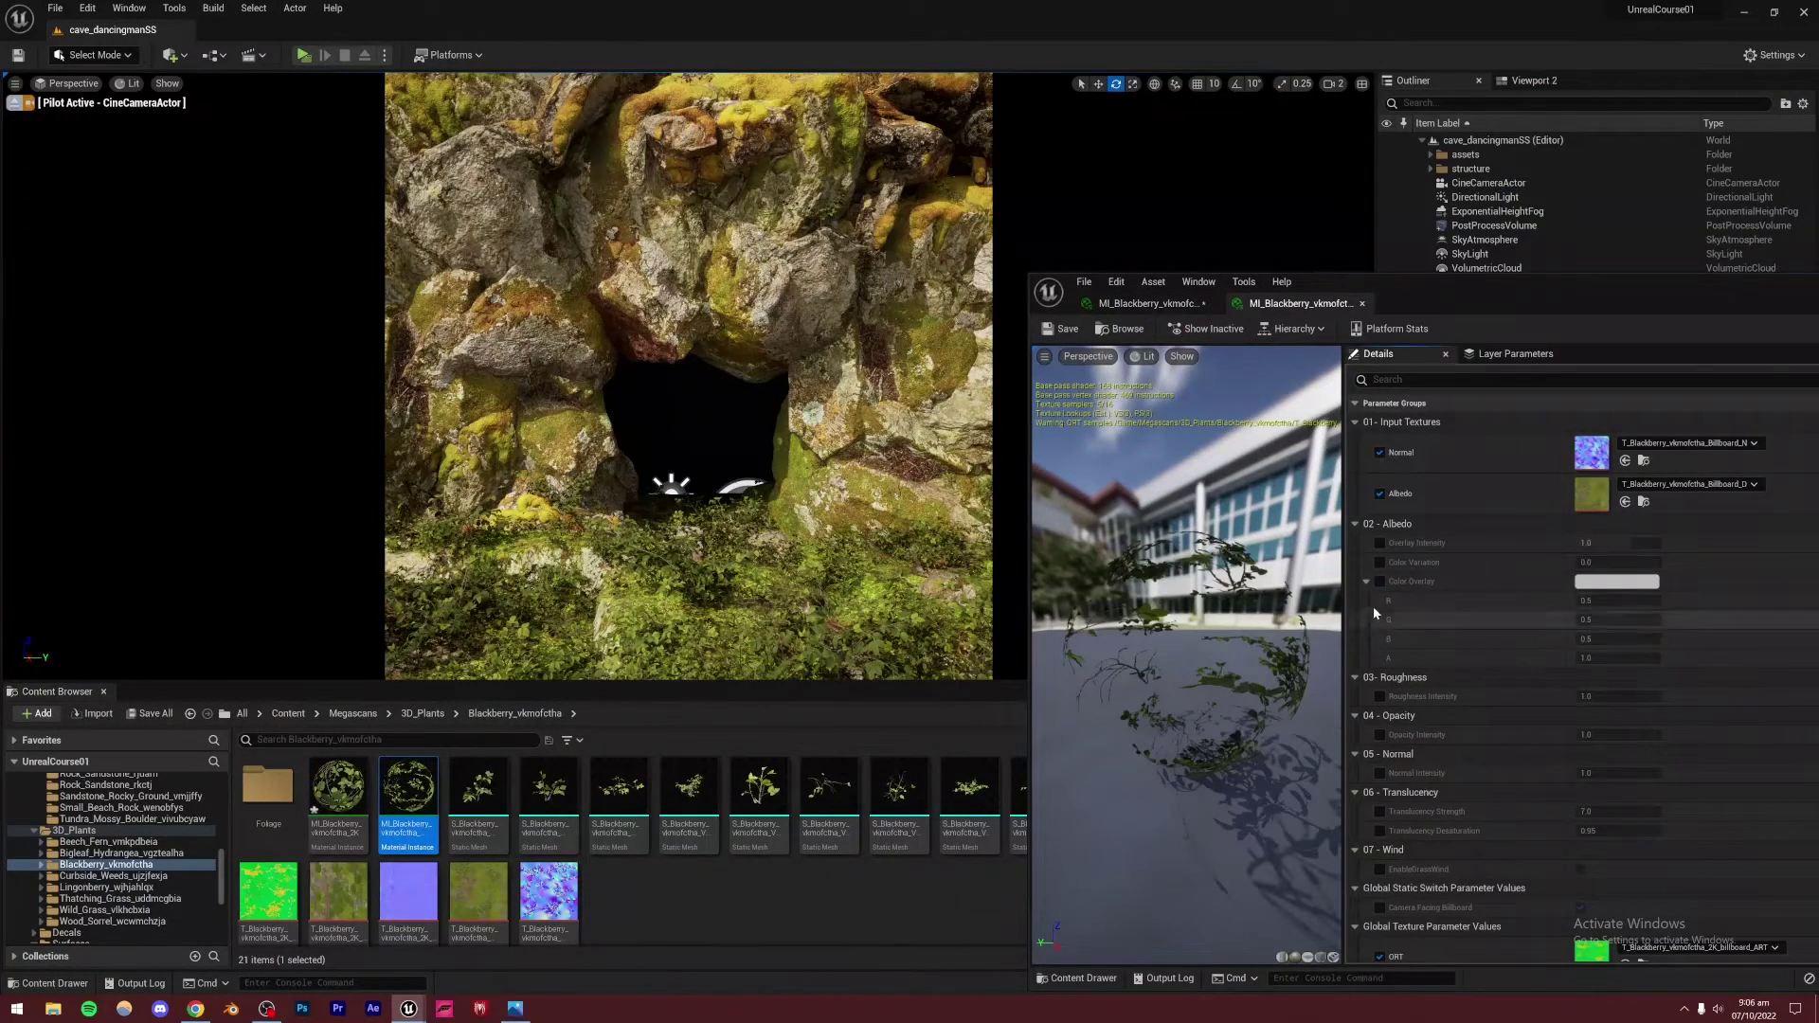
left_click(1379, 581)
left_click(1606, 581)
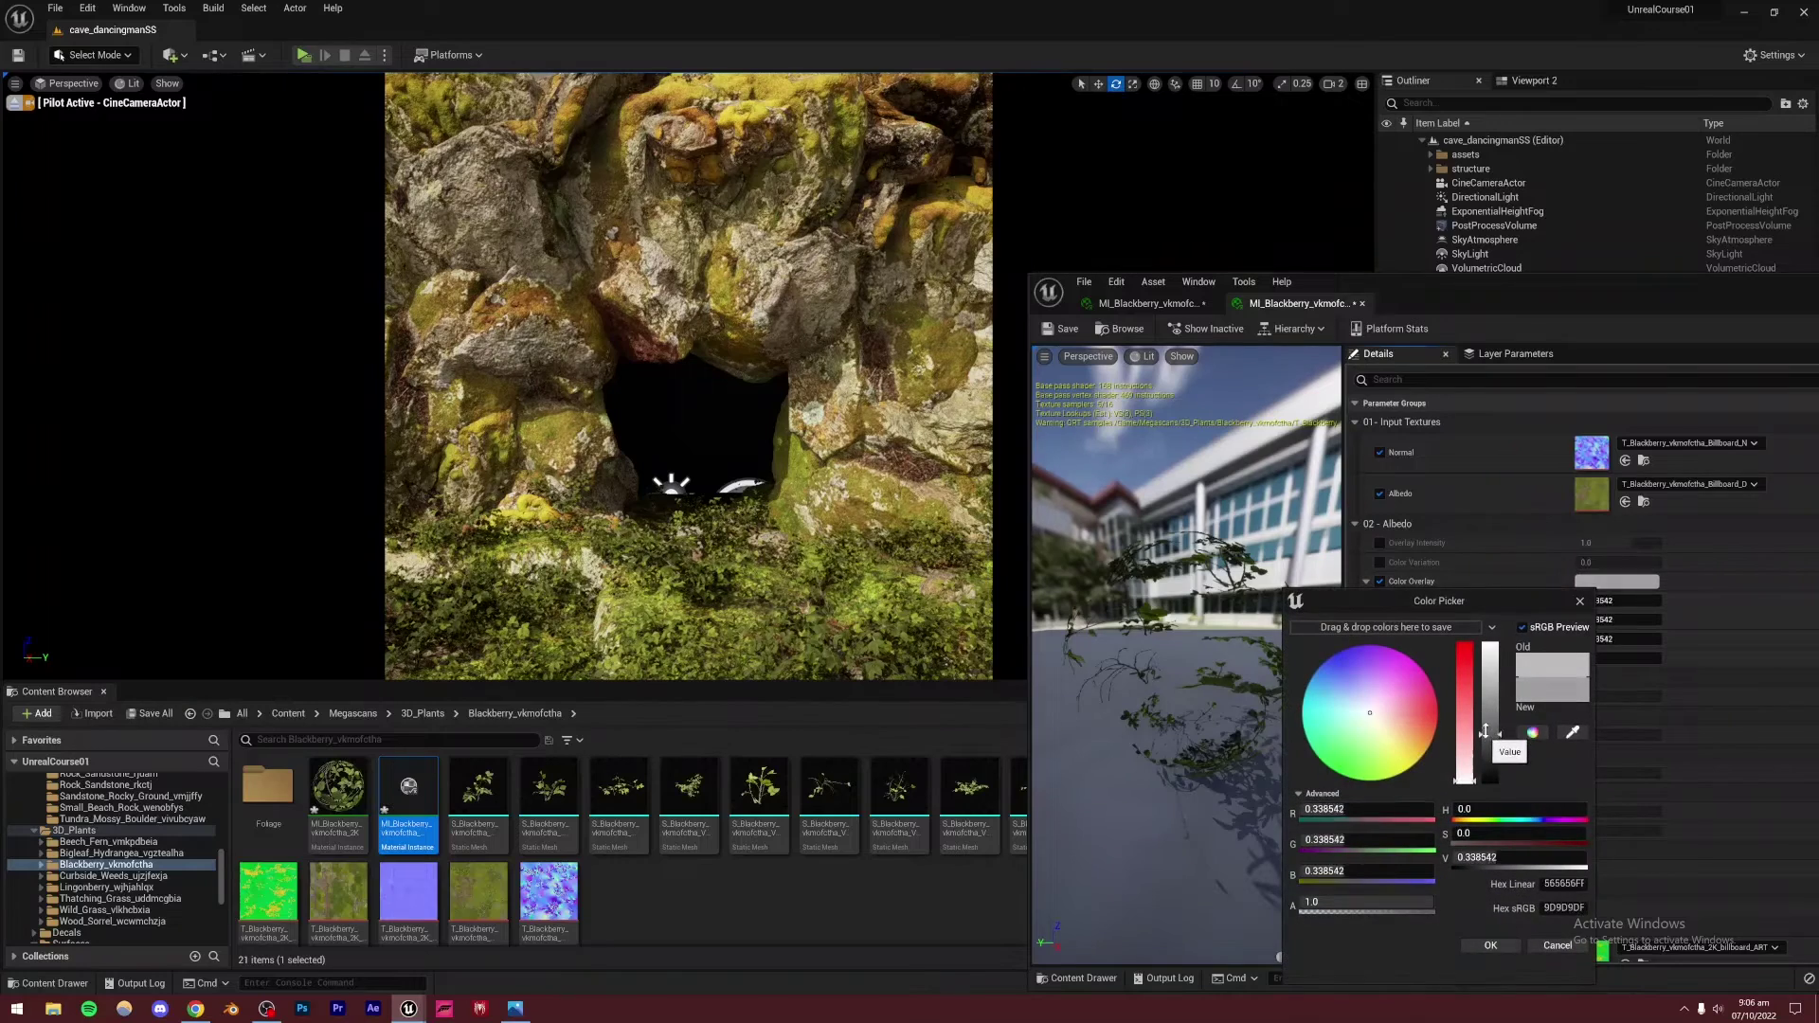
left_click_drag(1484, 731, 1485, 746)
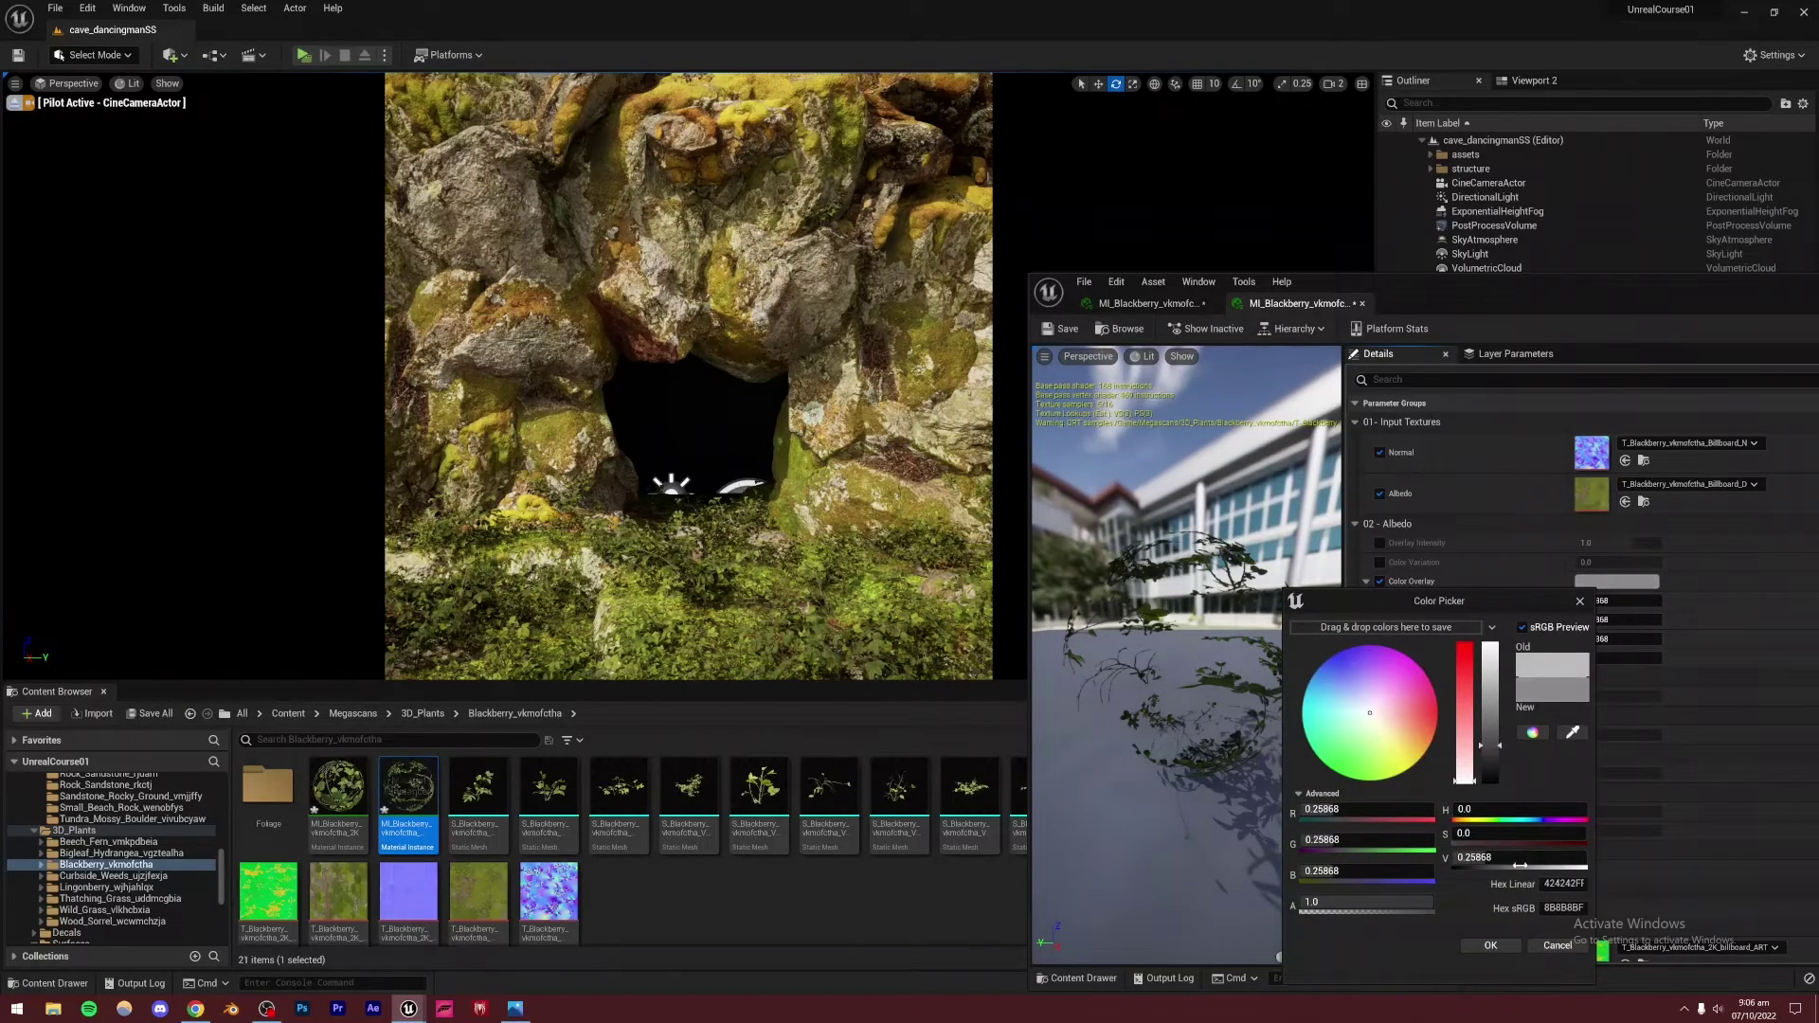
left_click(1490, 946)
left_click_drag(1487, 299, 873, 482)
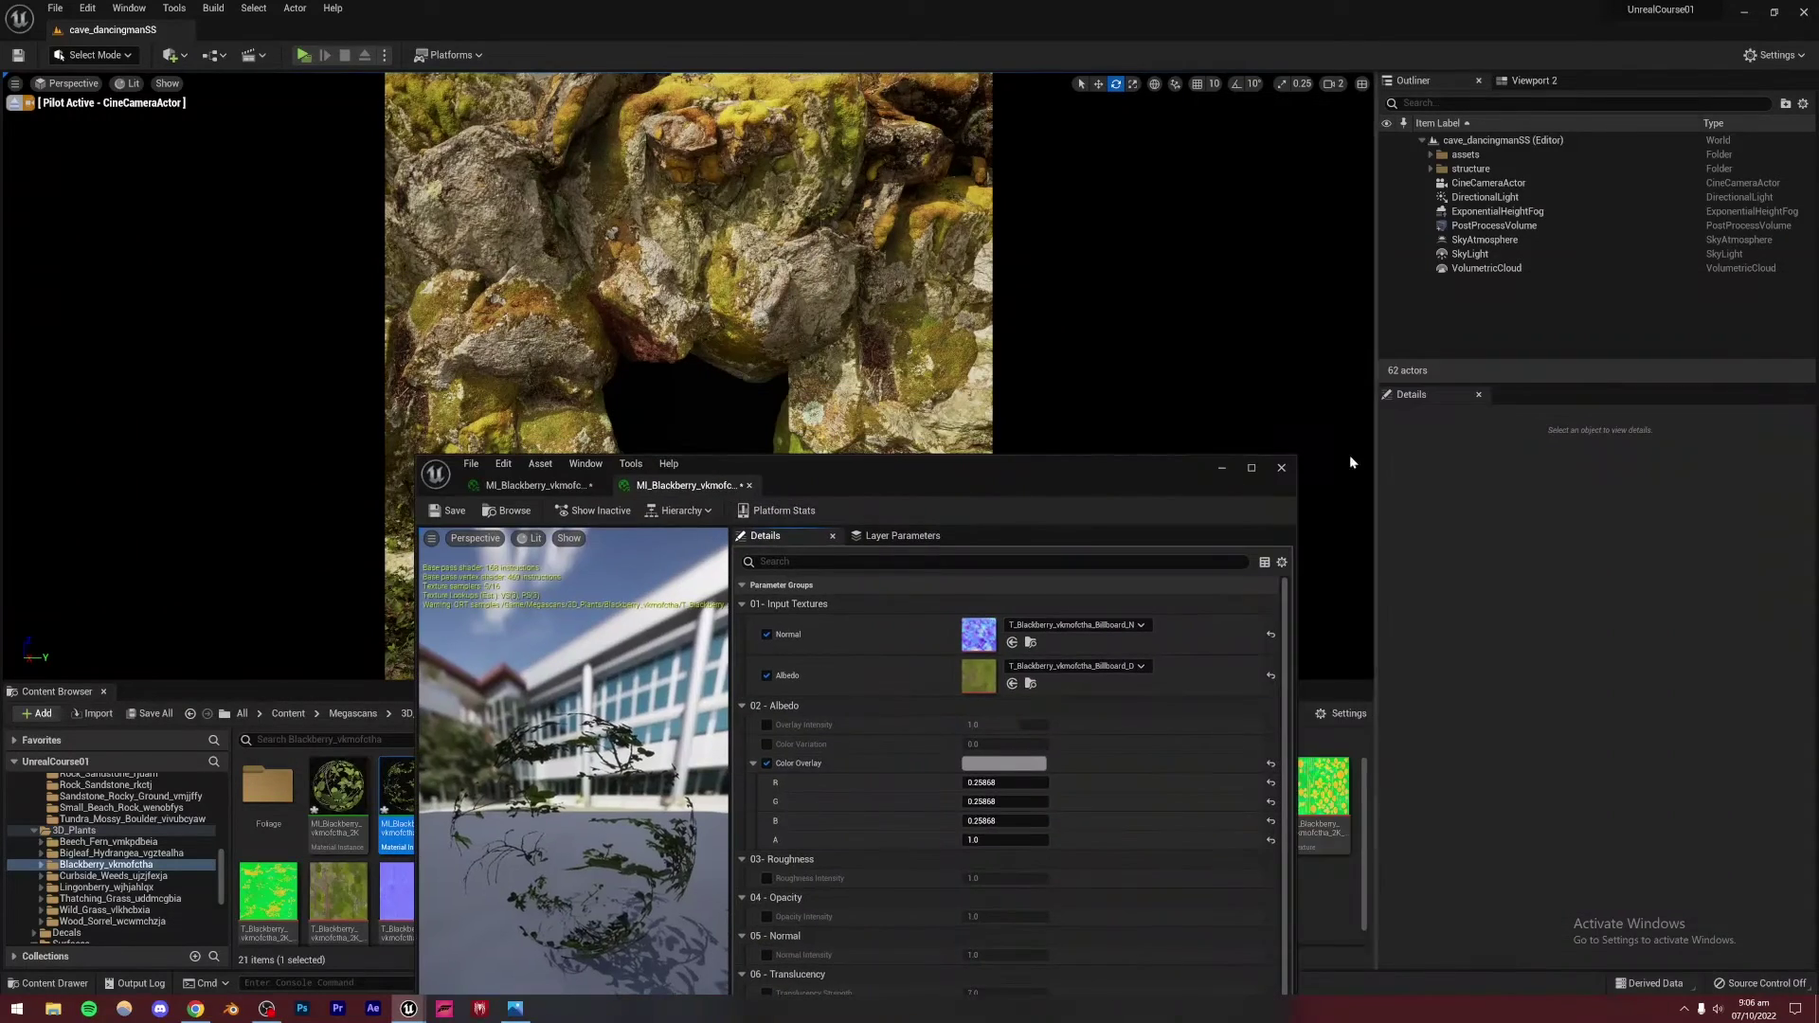
left_click(1281, 467)
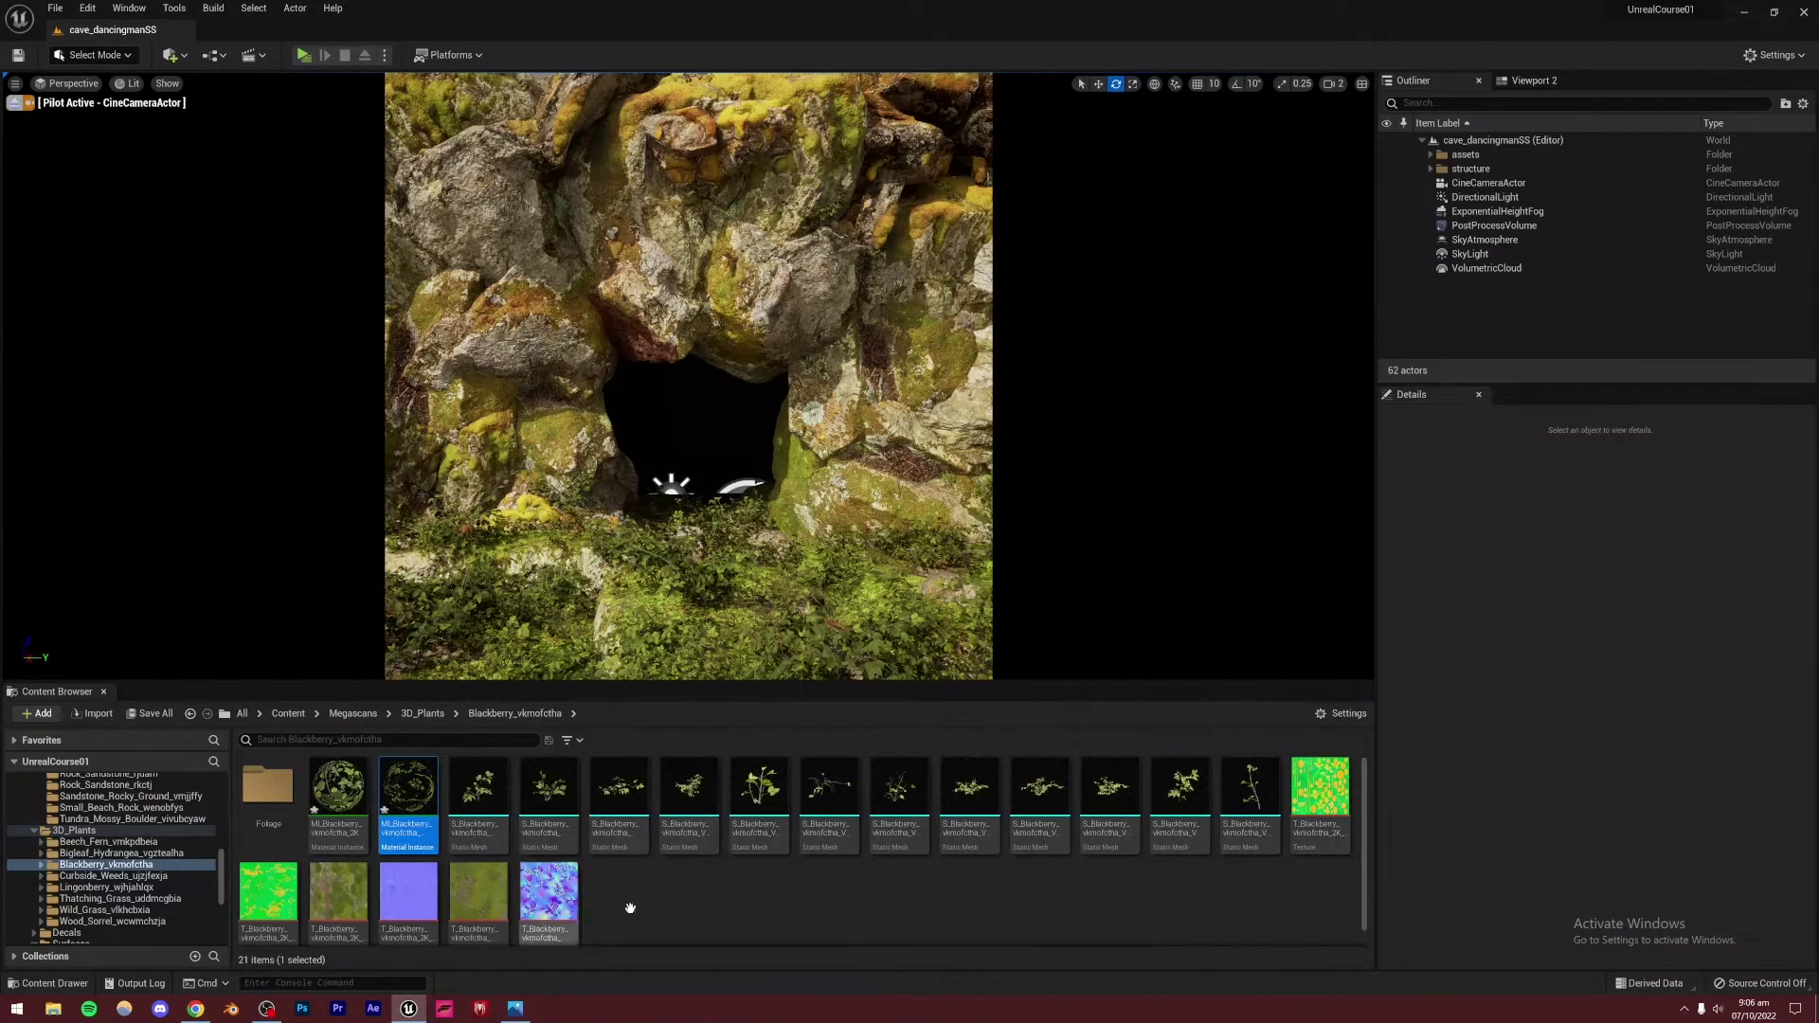
Save all modified blackberry meshes and material instances
left_click(630, 908)
left_click(148, 714)
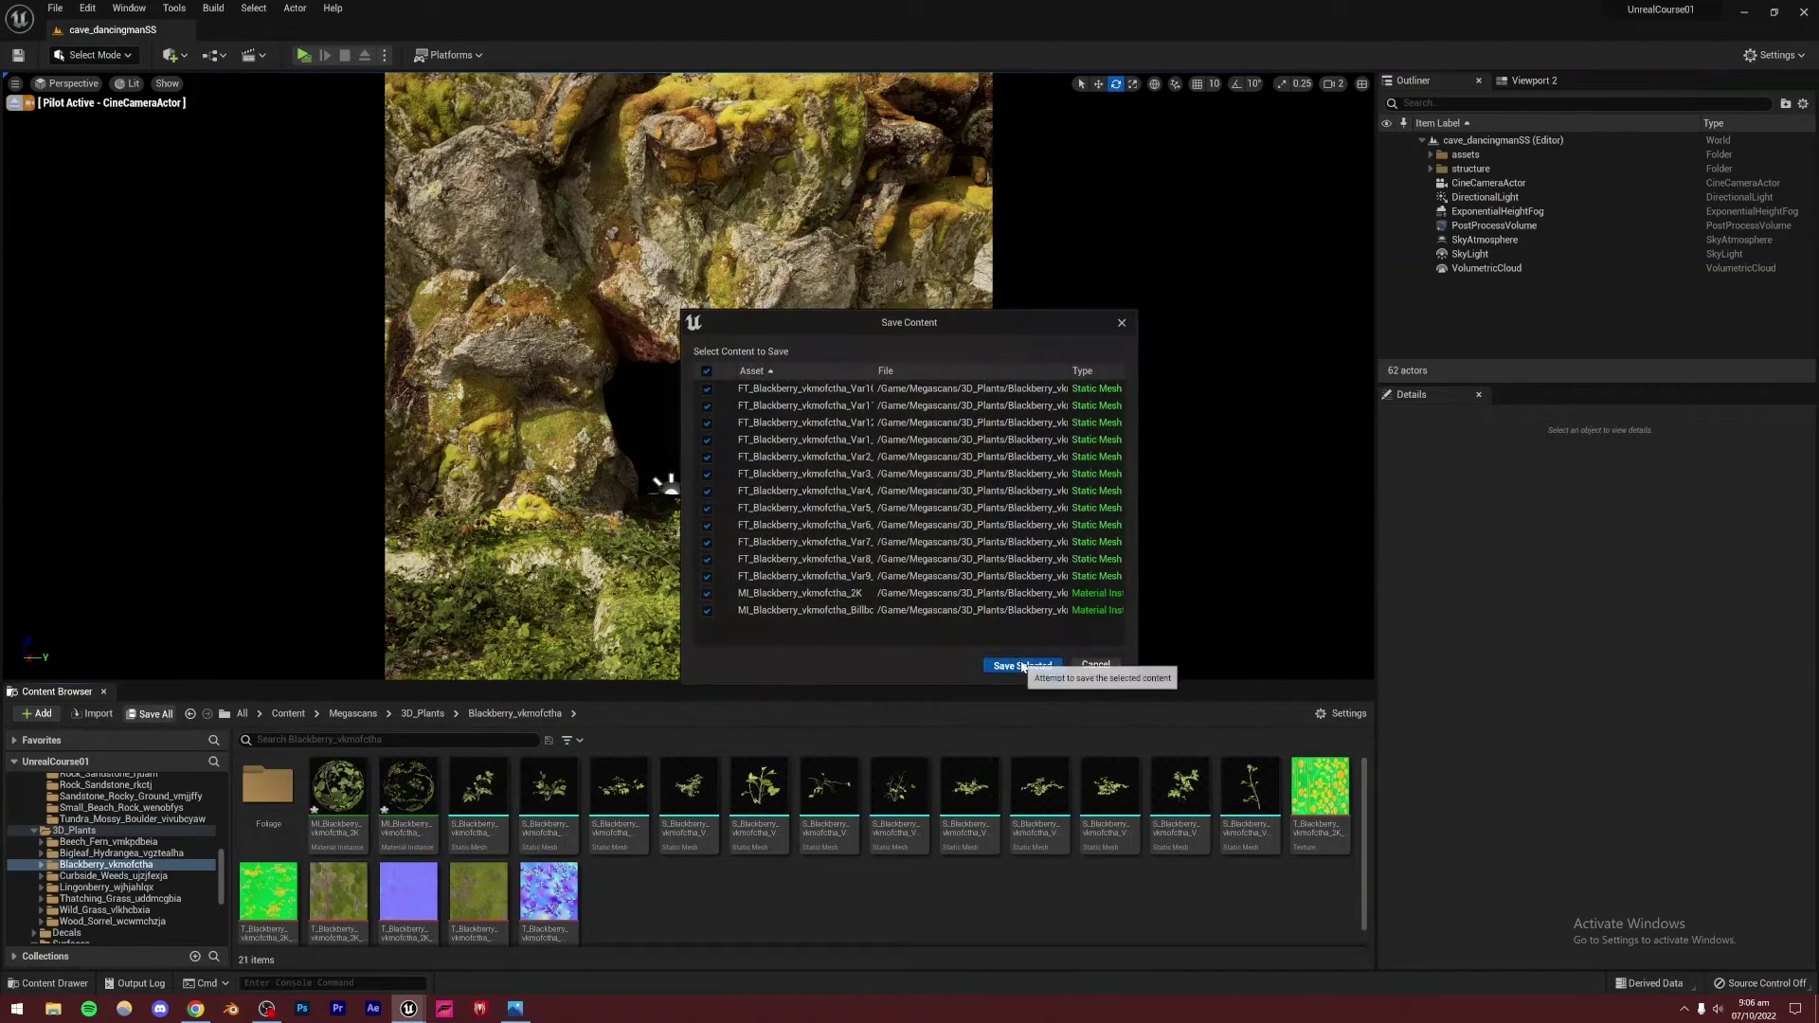
left_click(1021, 666)
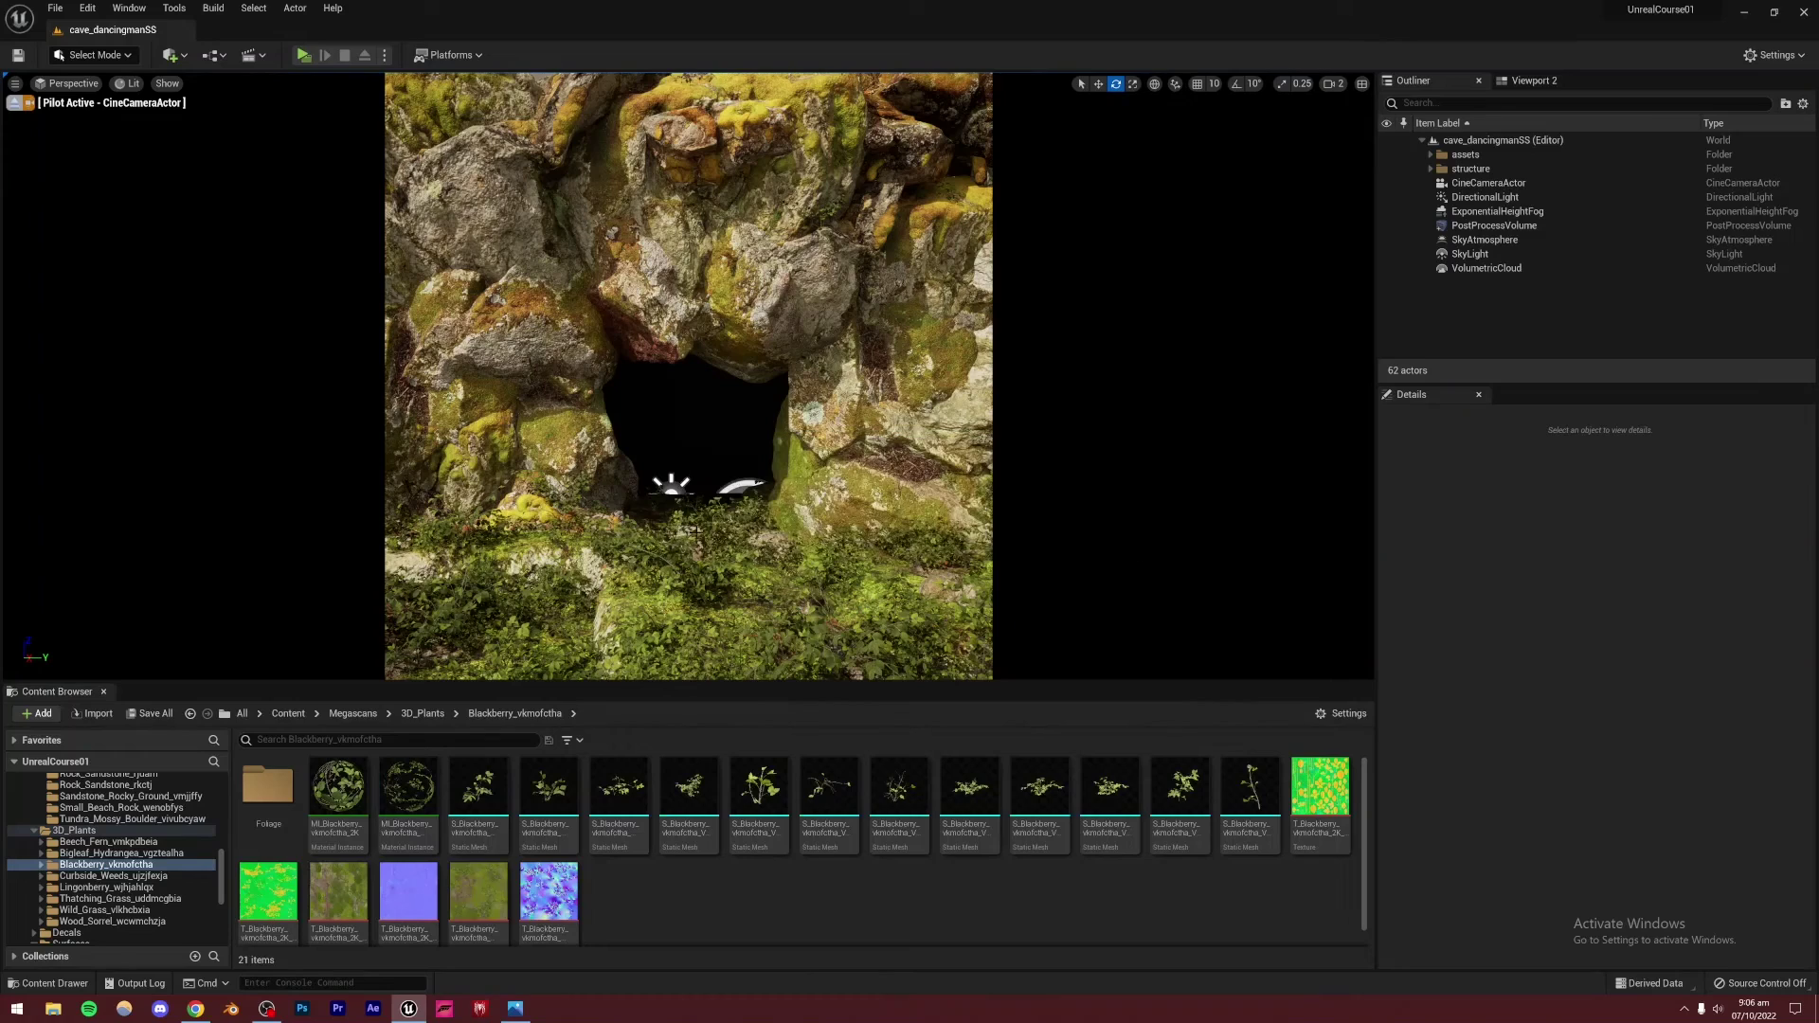
Run the console command foliage.ForceLOD 0 to force the foliage to its highest level of detail
key("s")
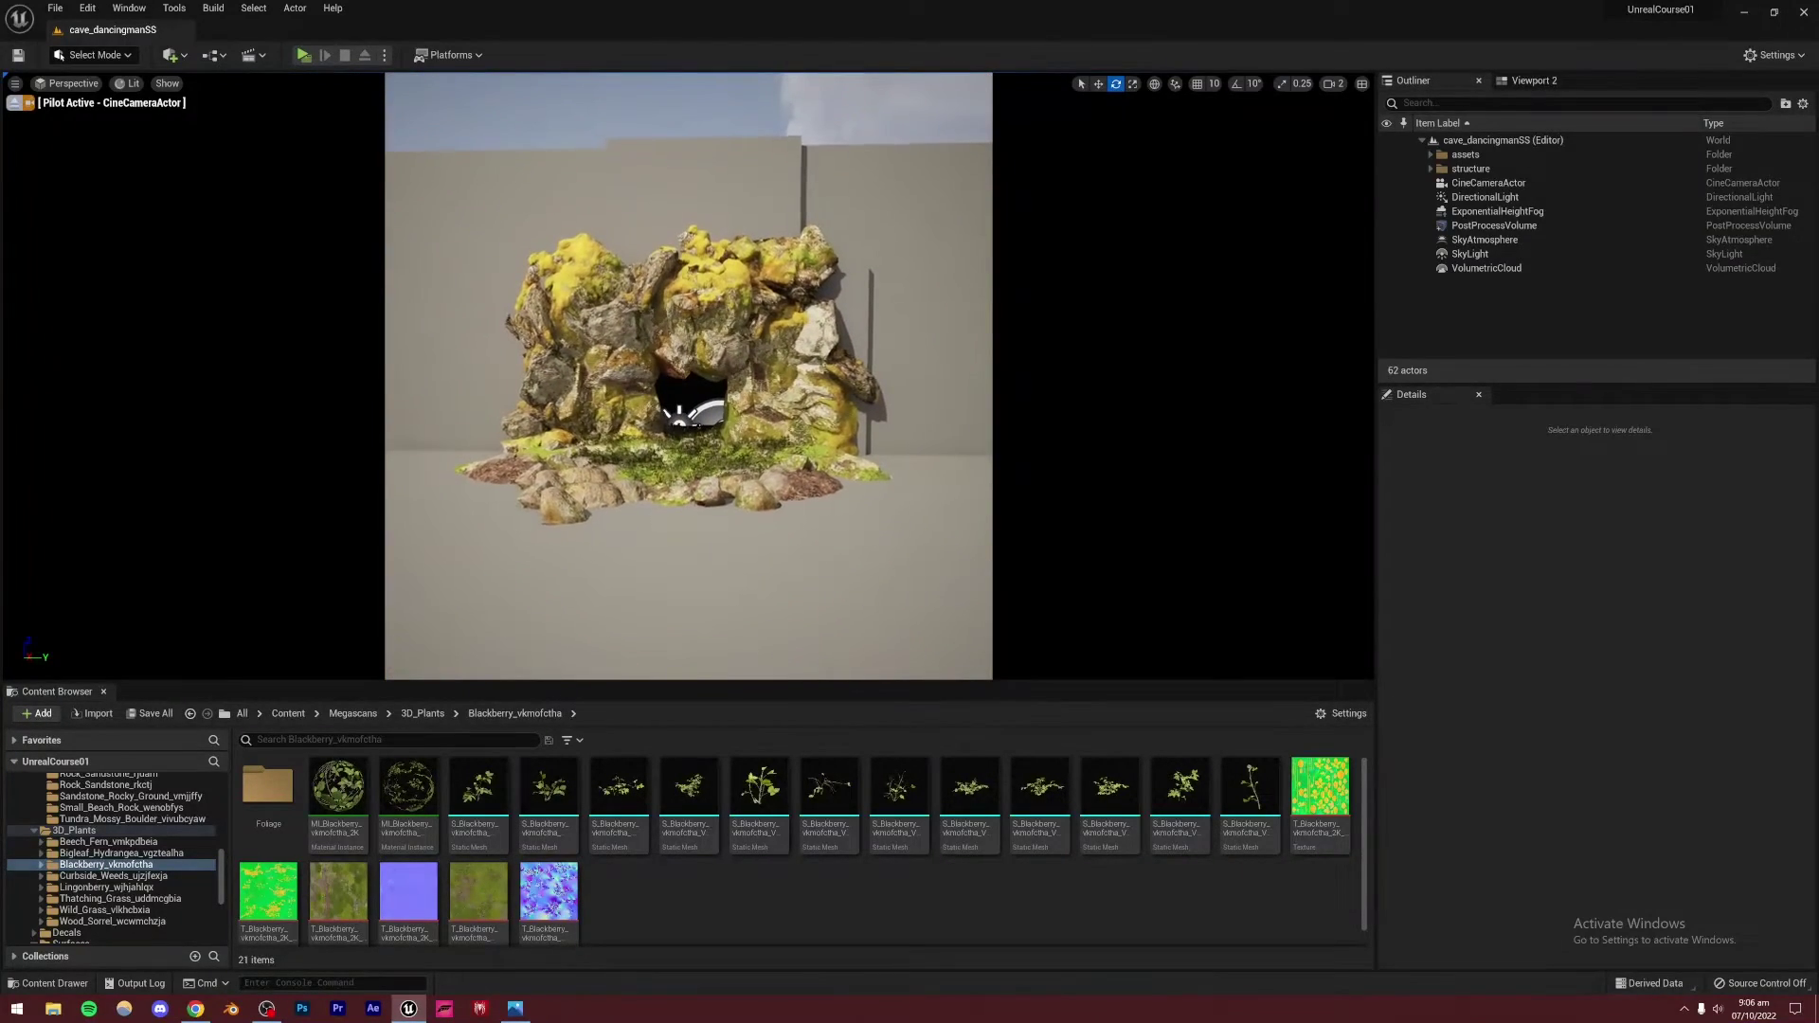
key("w")
key("w")
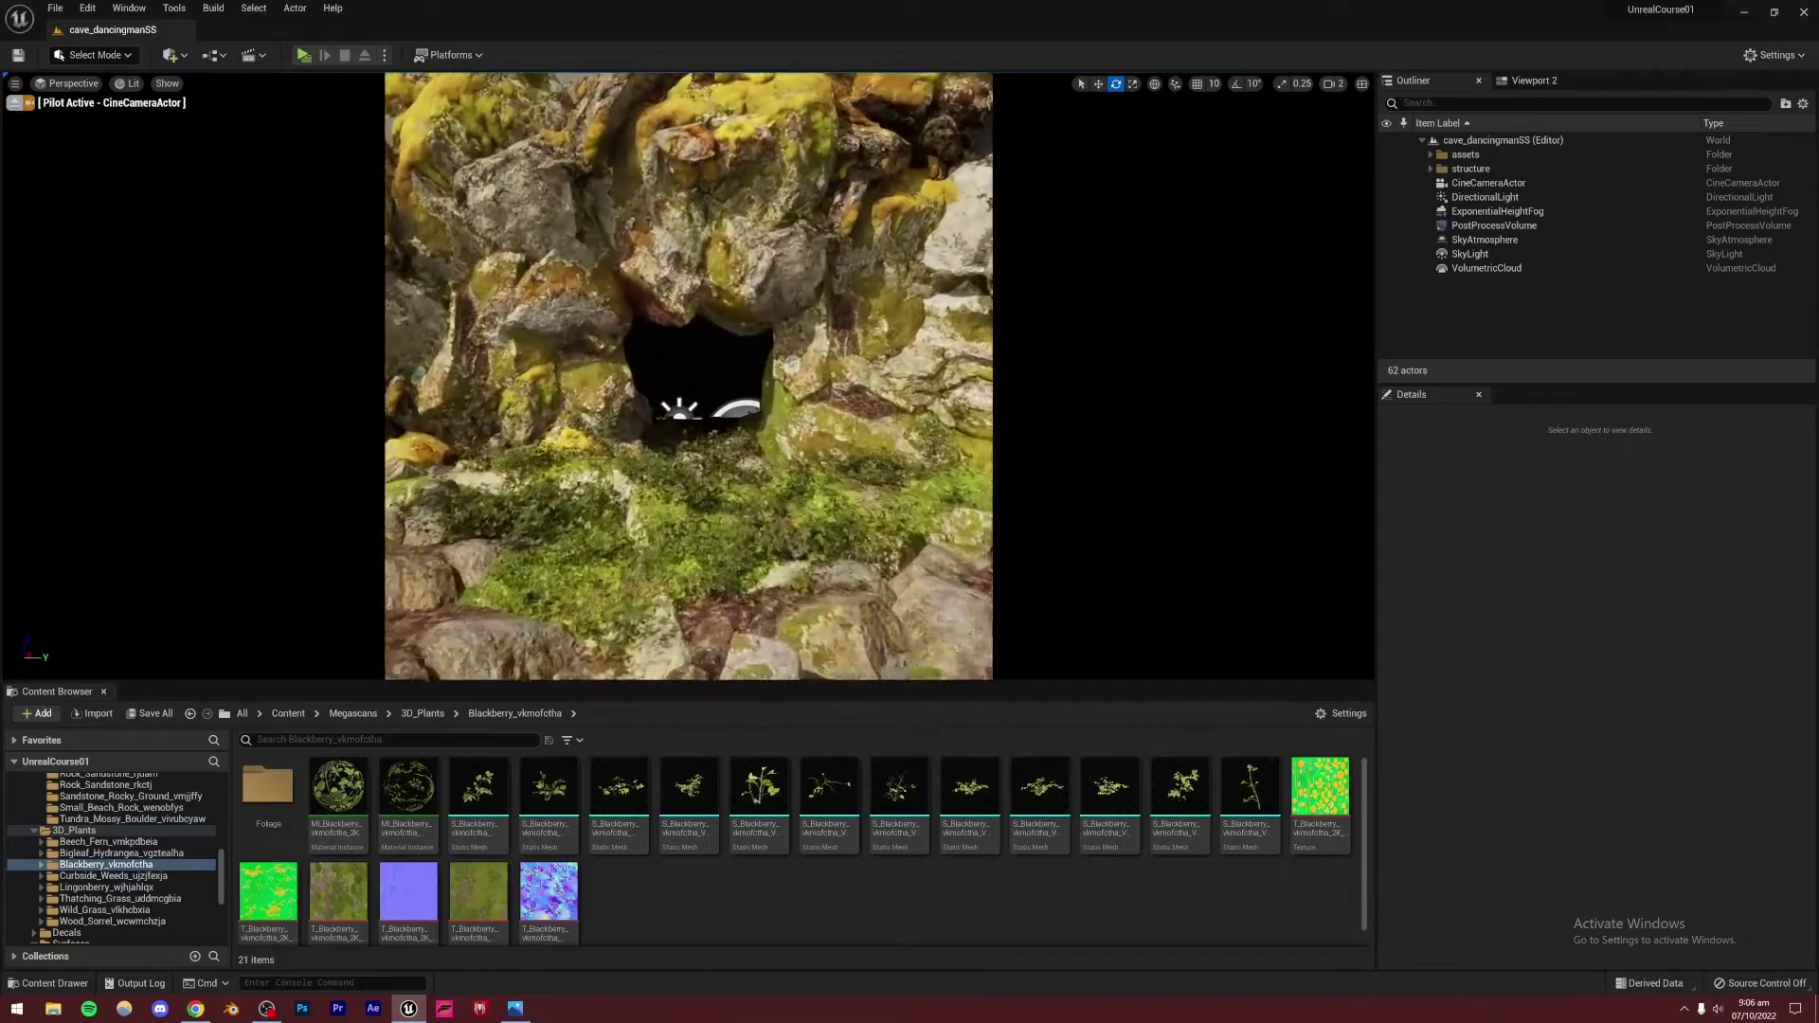
key("w")
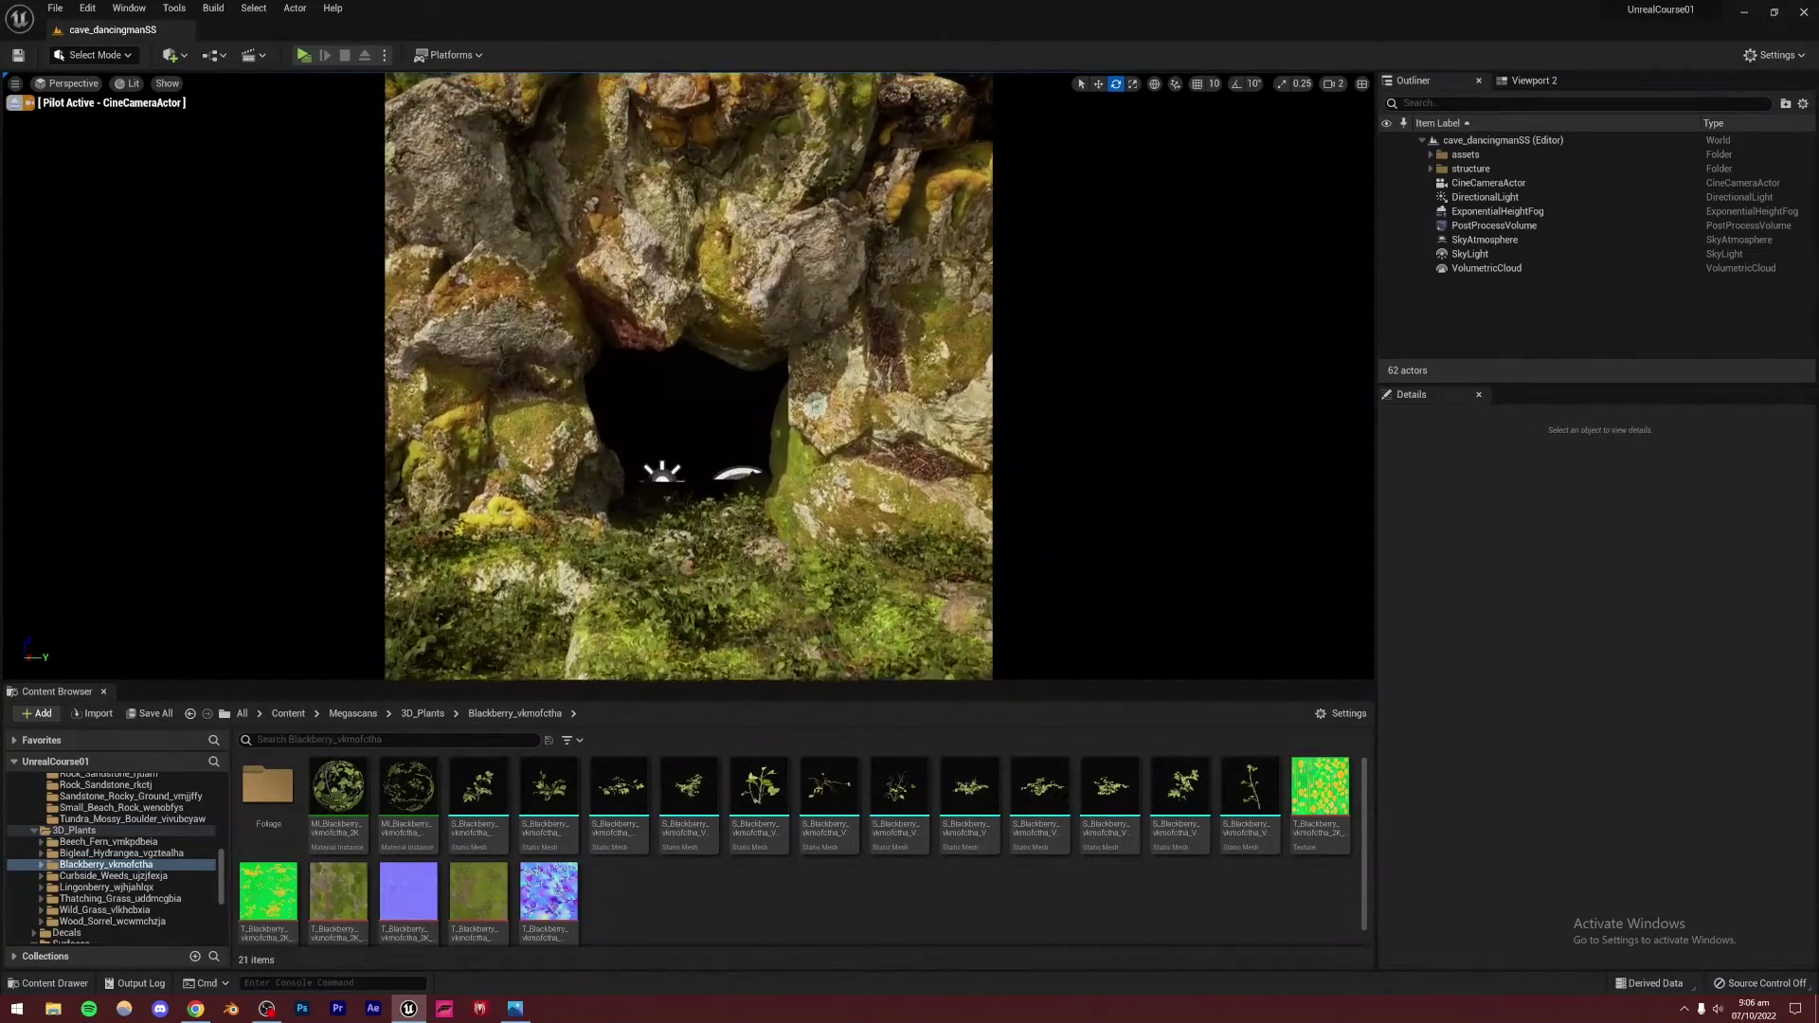
key("w")
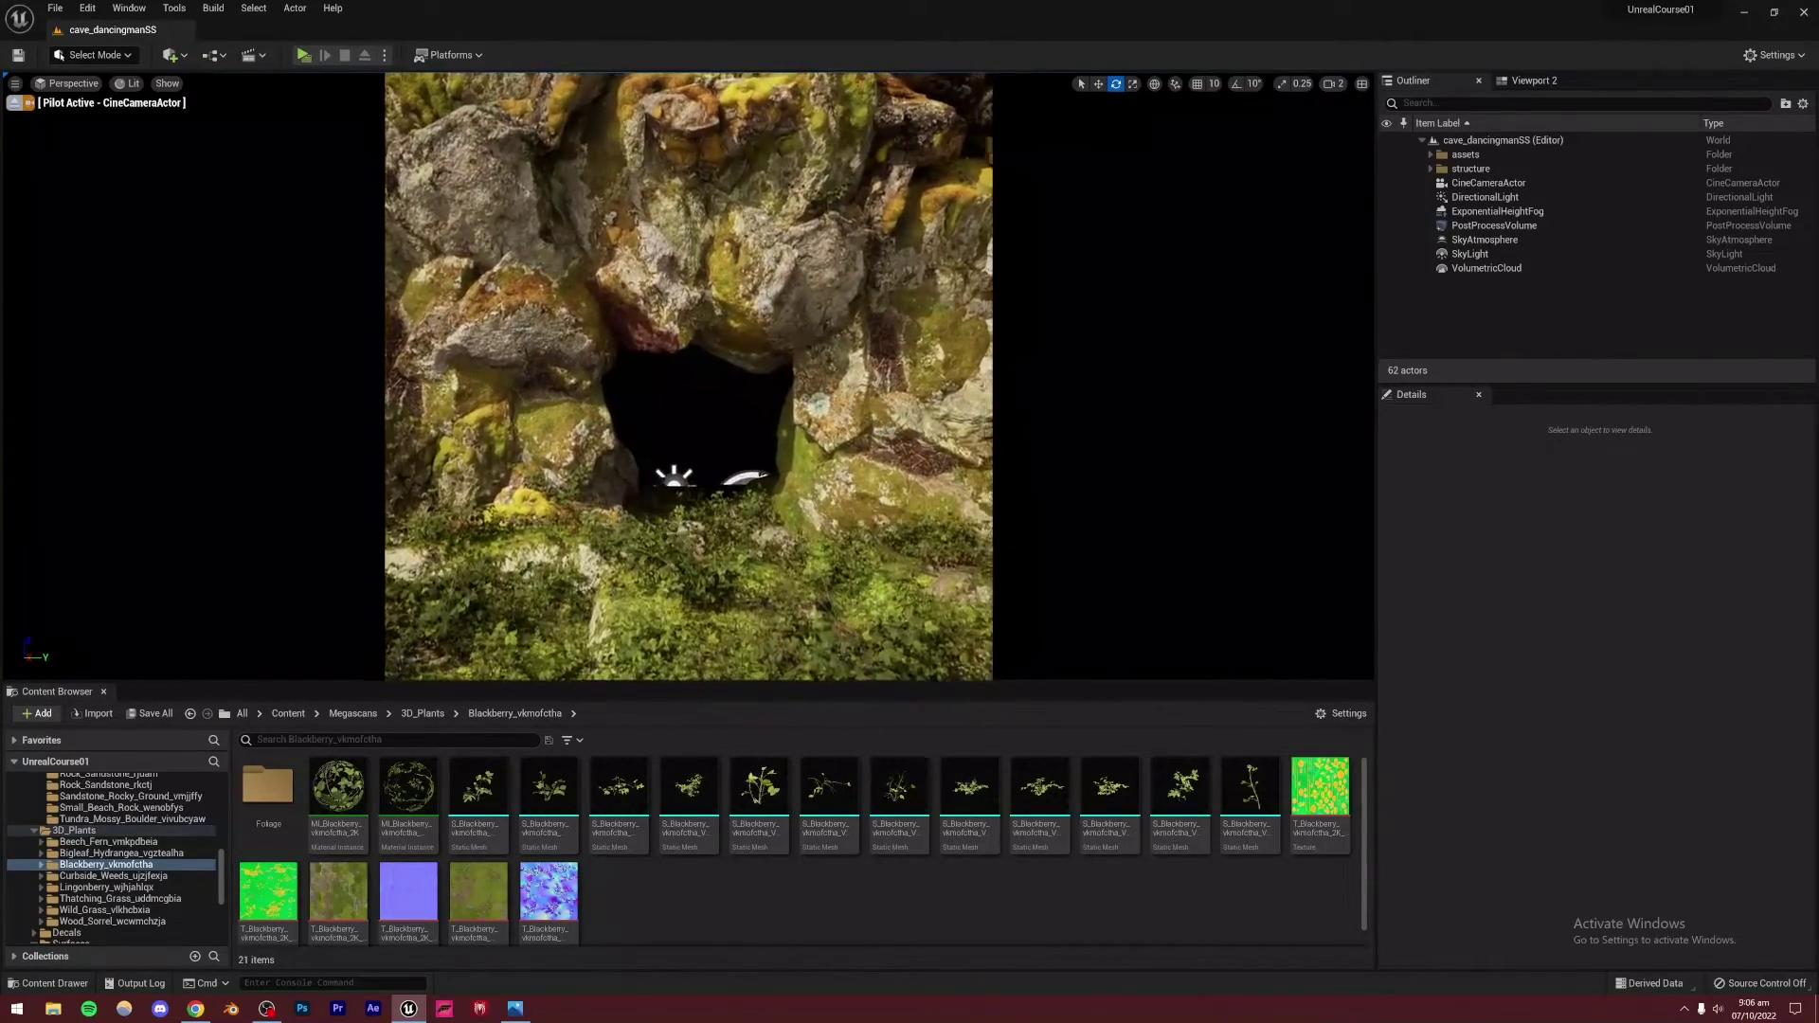
key("w")
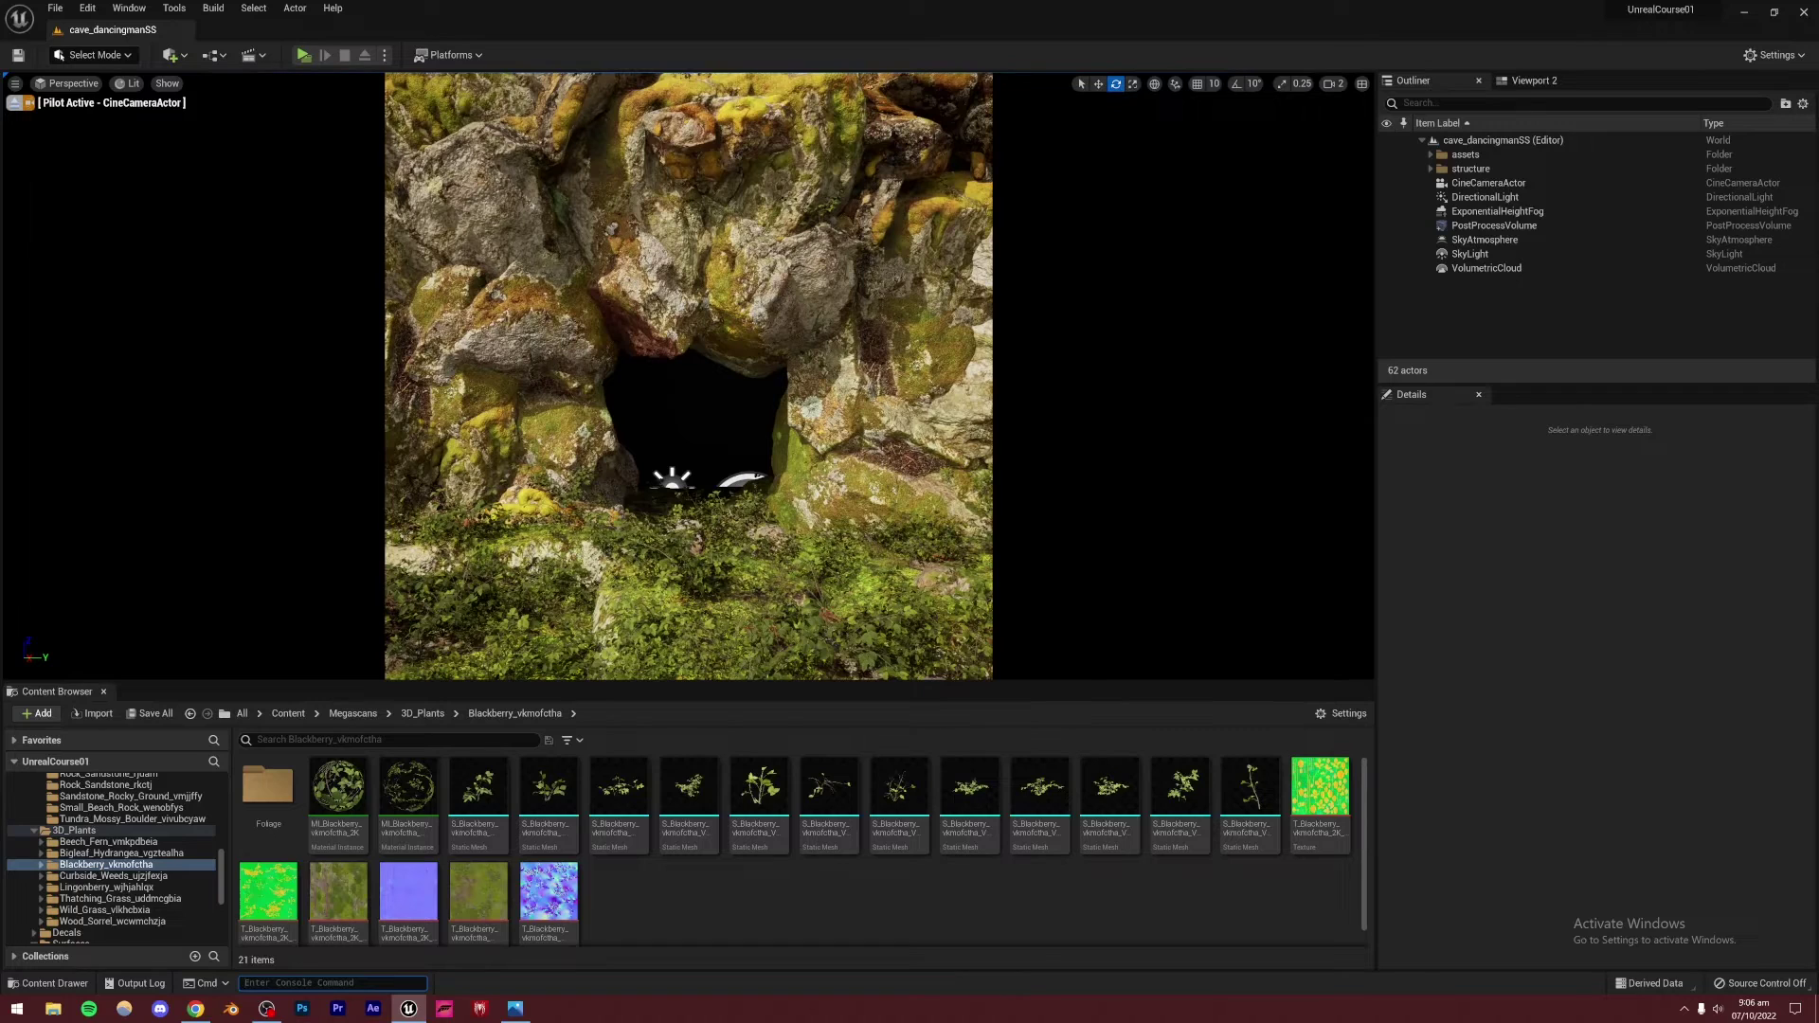
type("foliag")
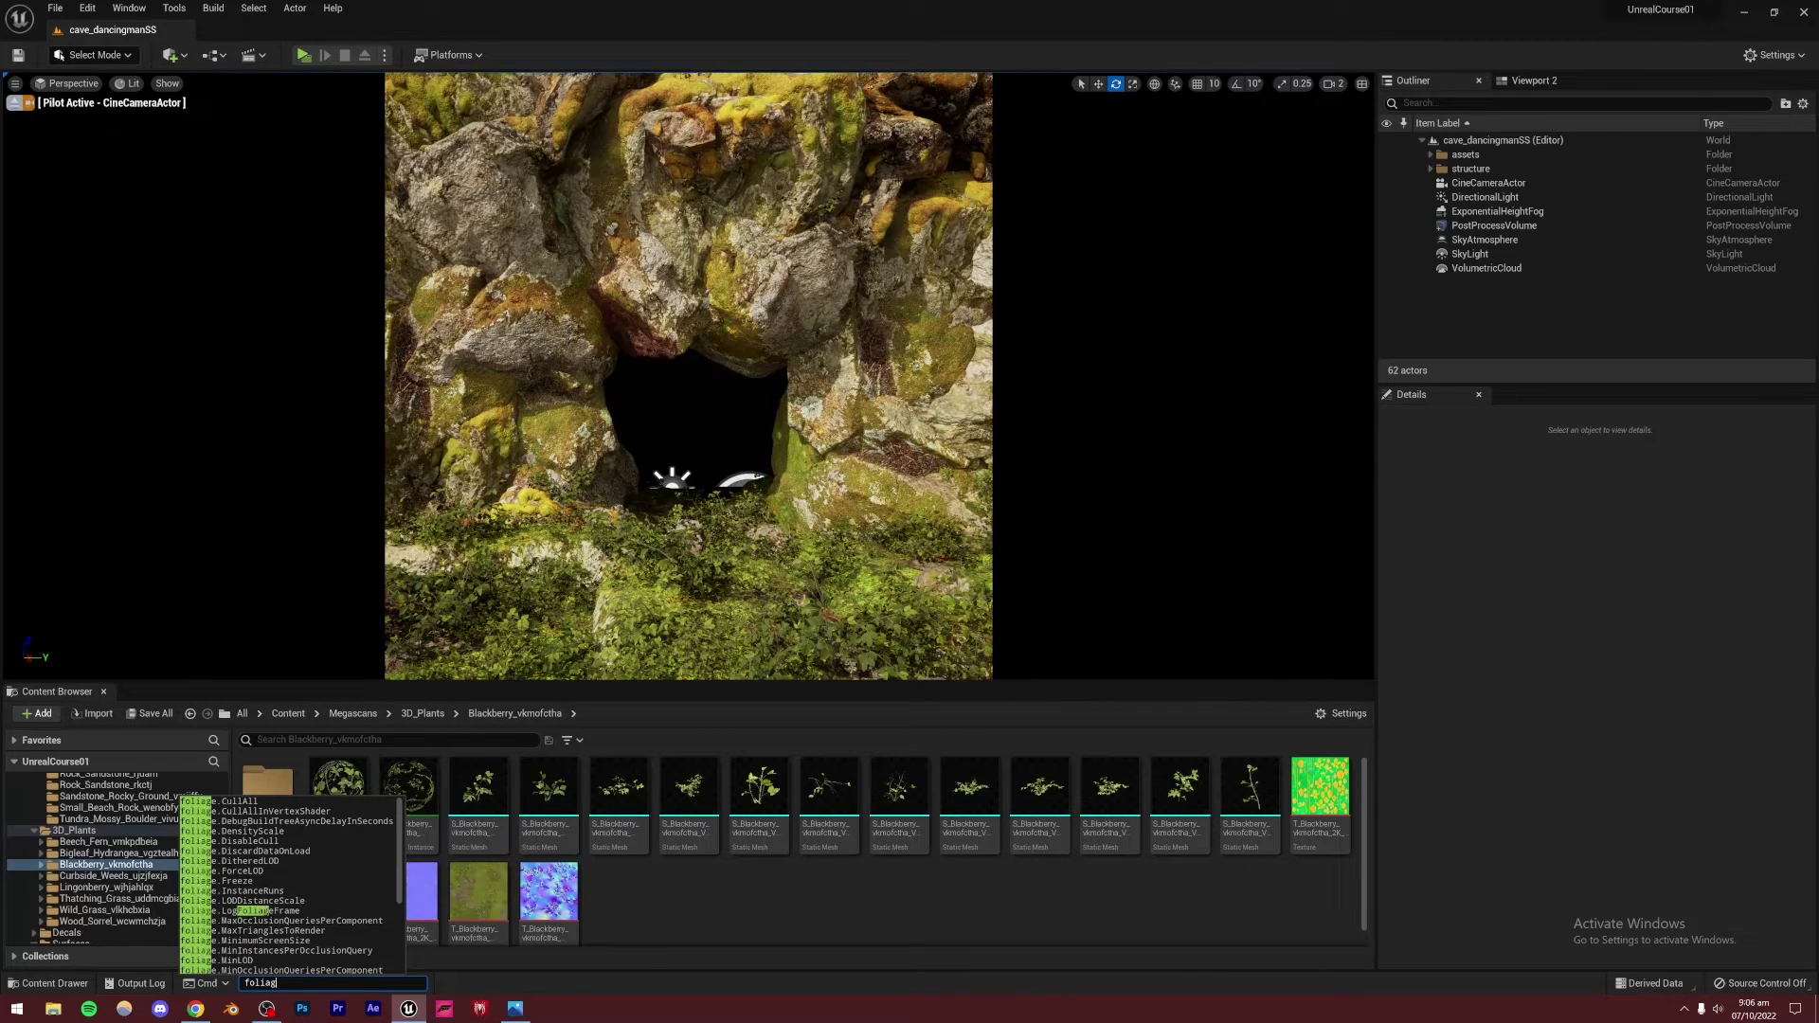
type("e.forceLOD")
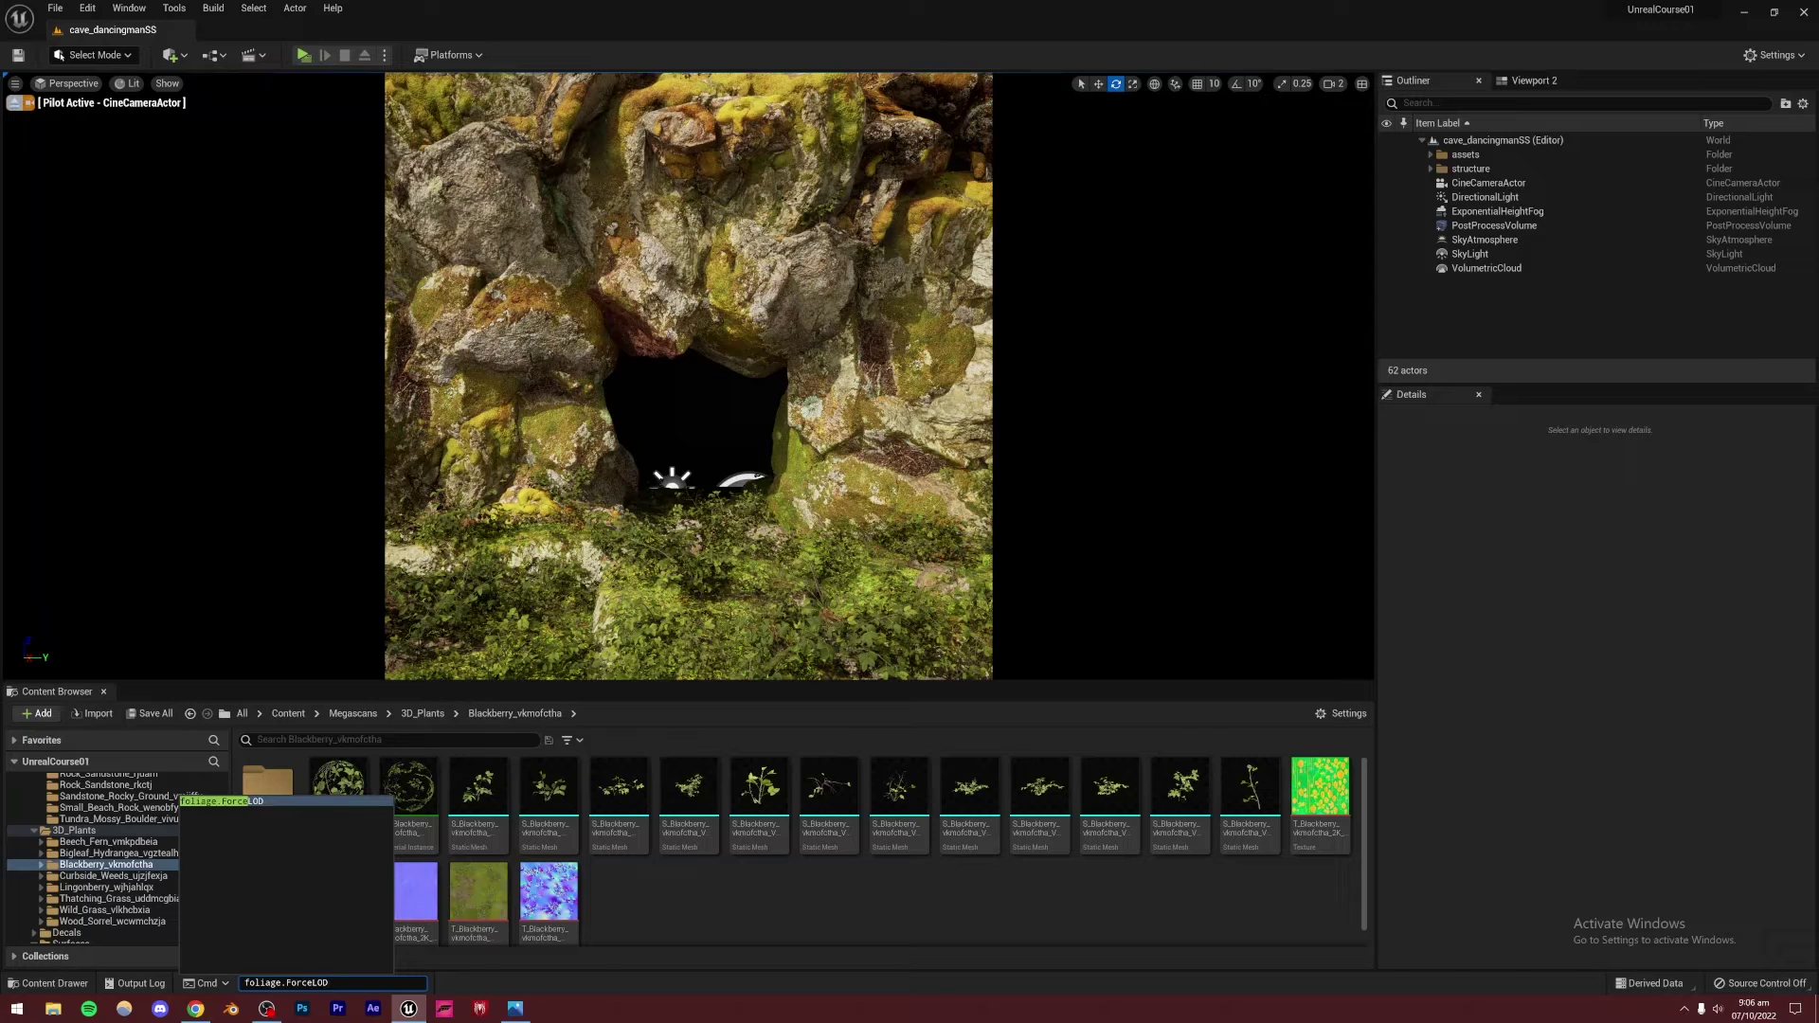
type(" 0")
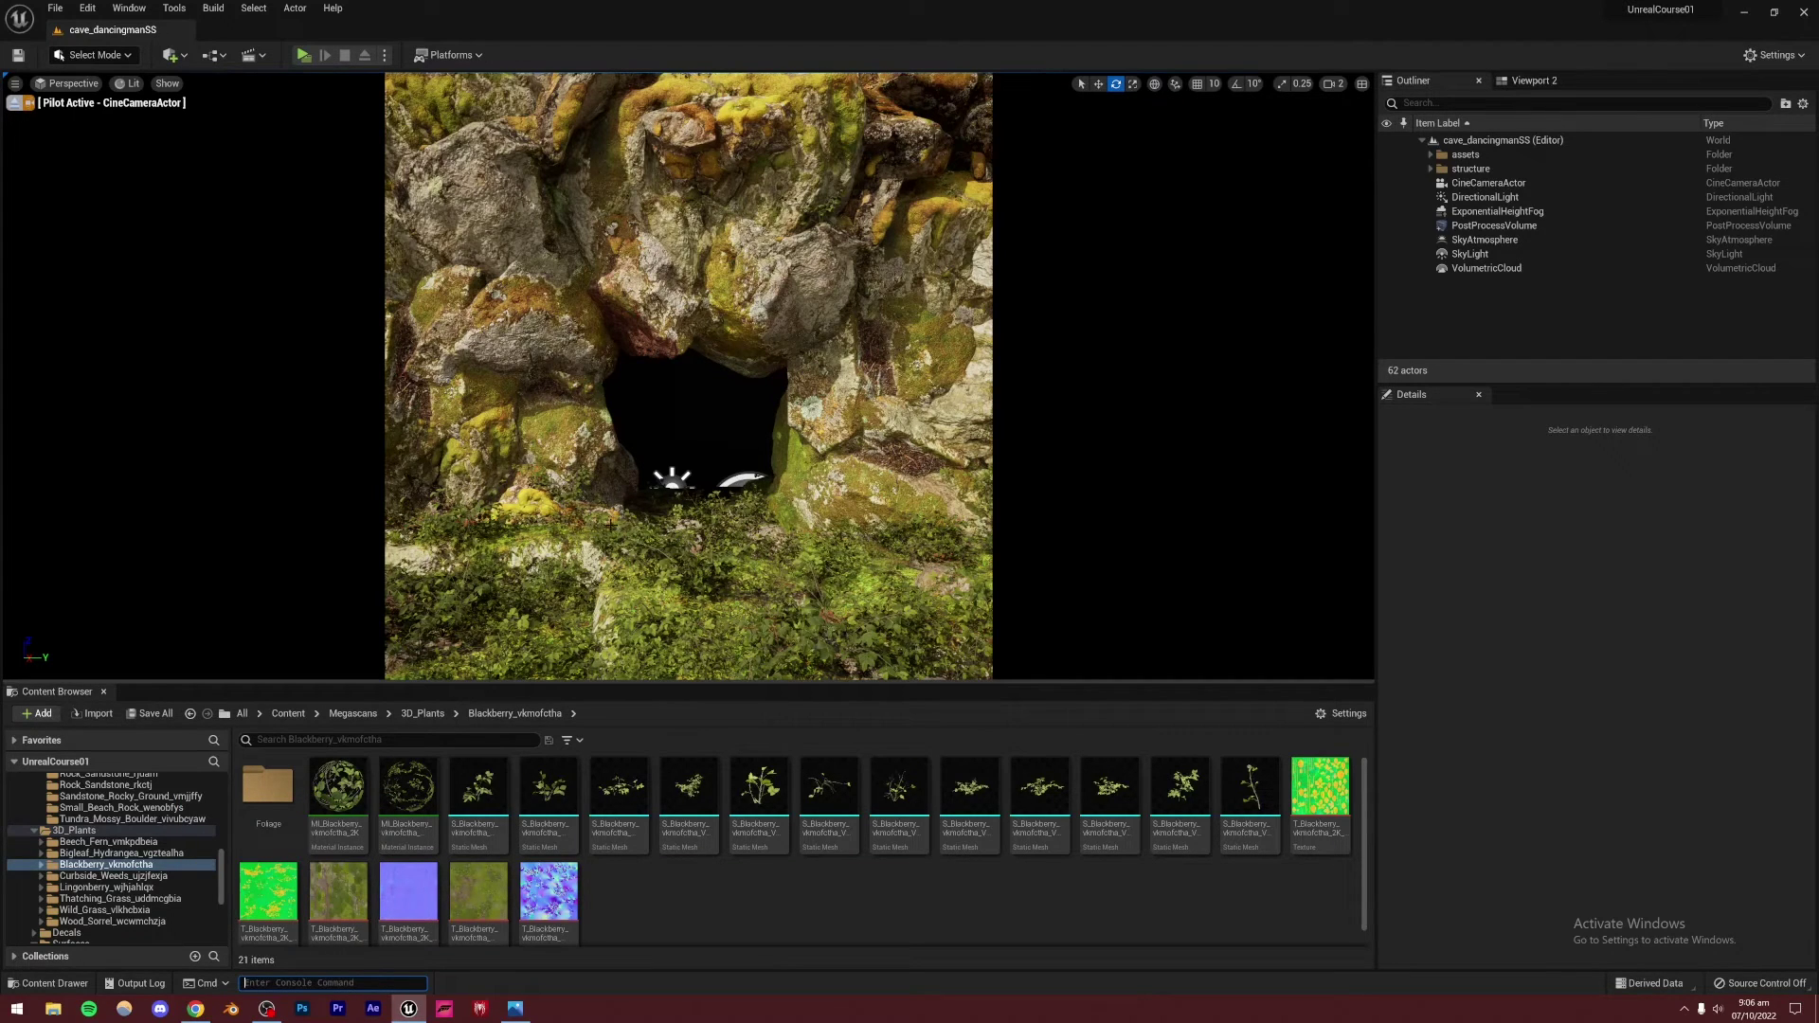
Examine the blackberry foliage's level of detail from near the cave and from far away
key("s")
mouse_move(655, 579)
right_mouse_down()
mouse_move(651, 629)
mouse_move(660, 600)
right_mouse_up()
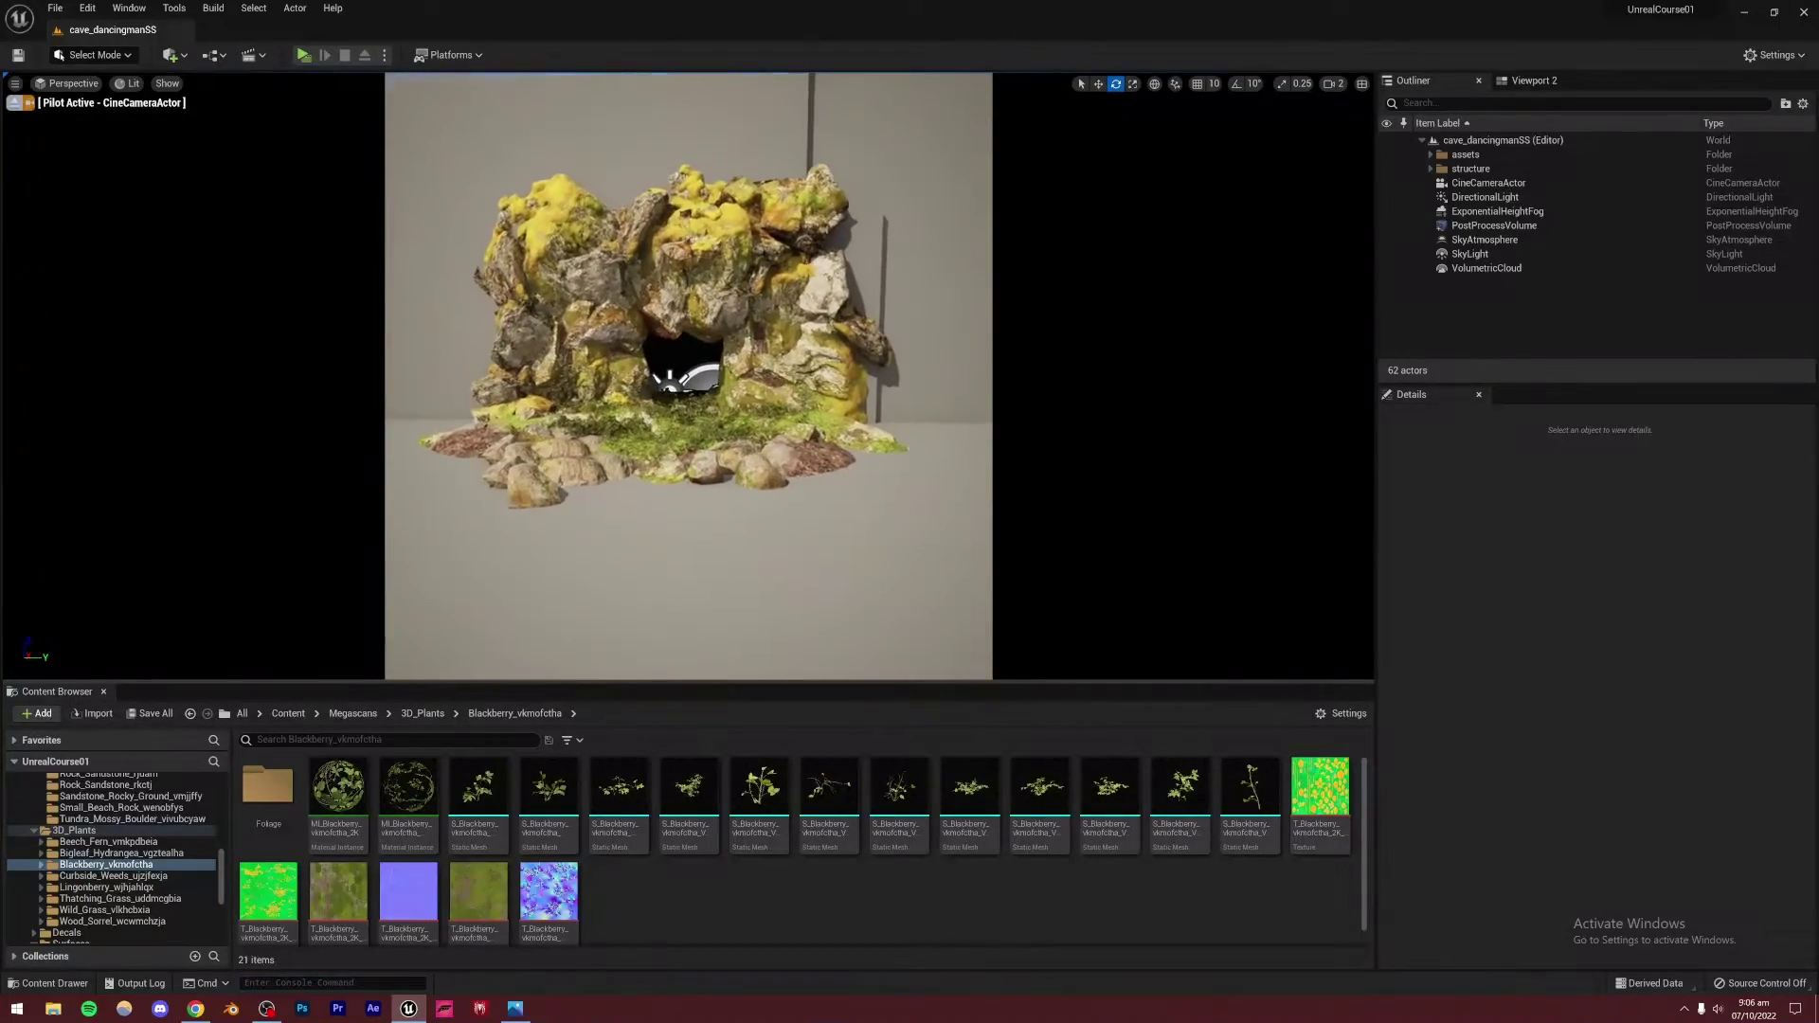
key("w")
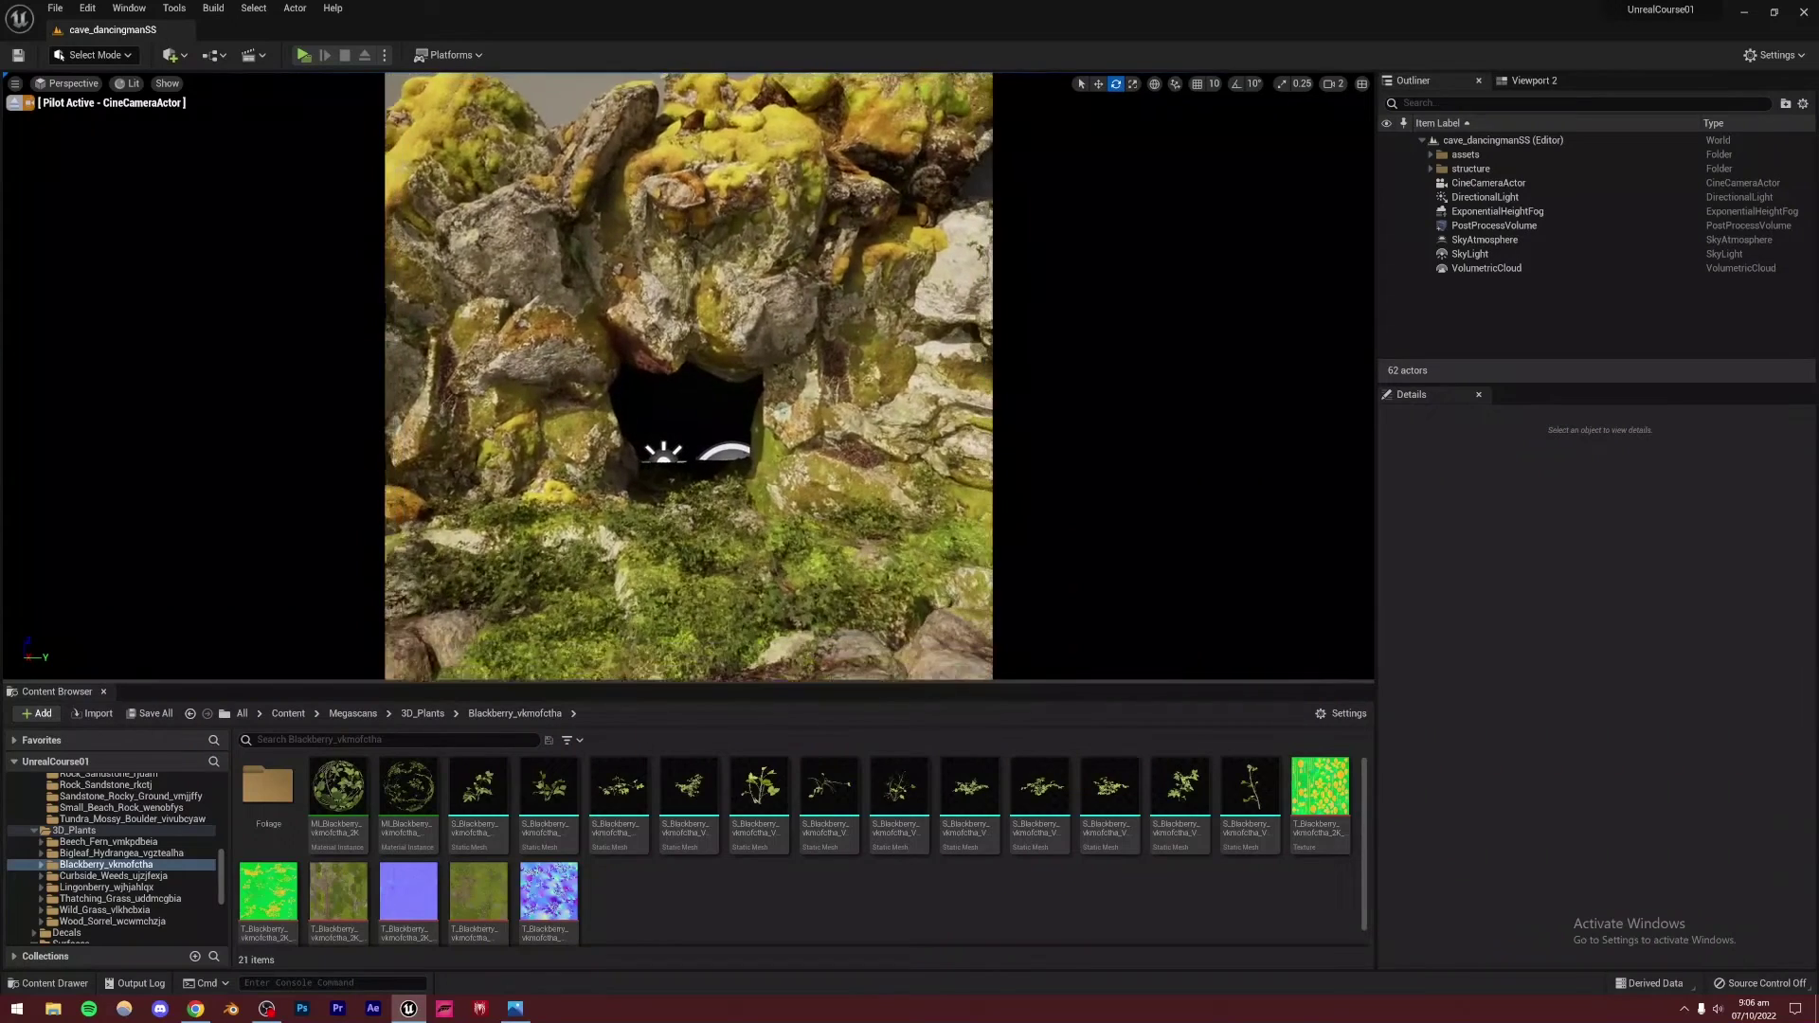
key("s")
key("s")
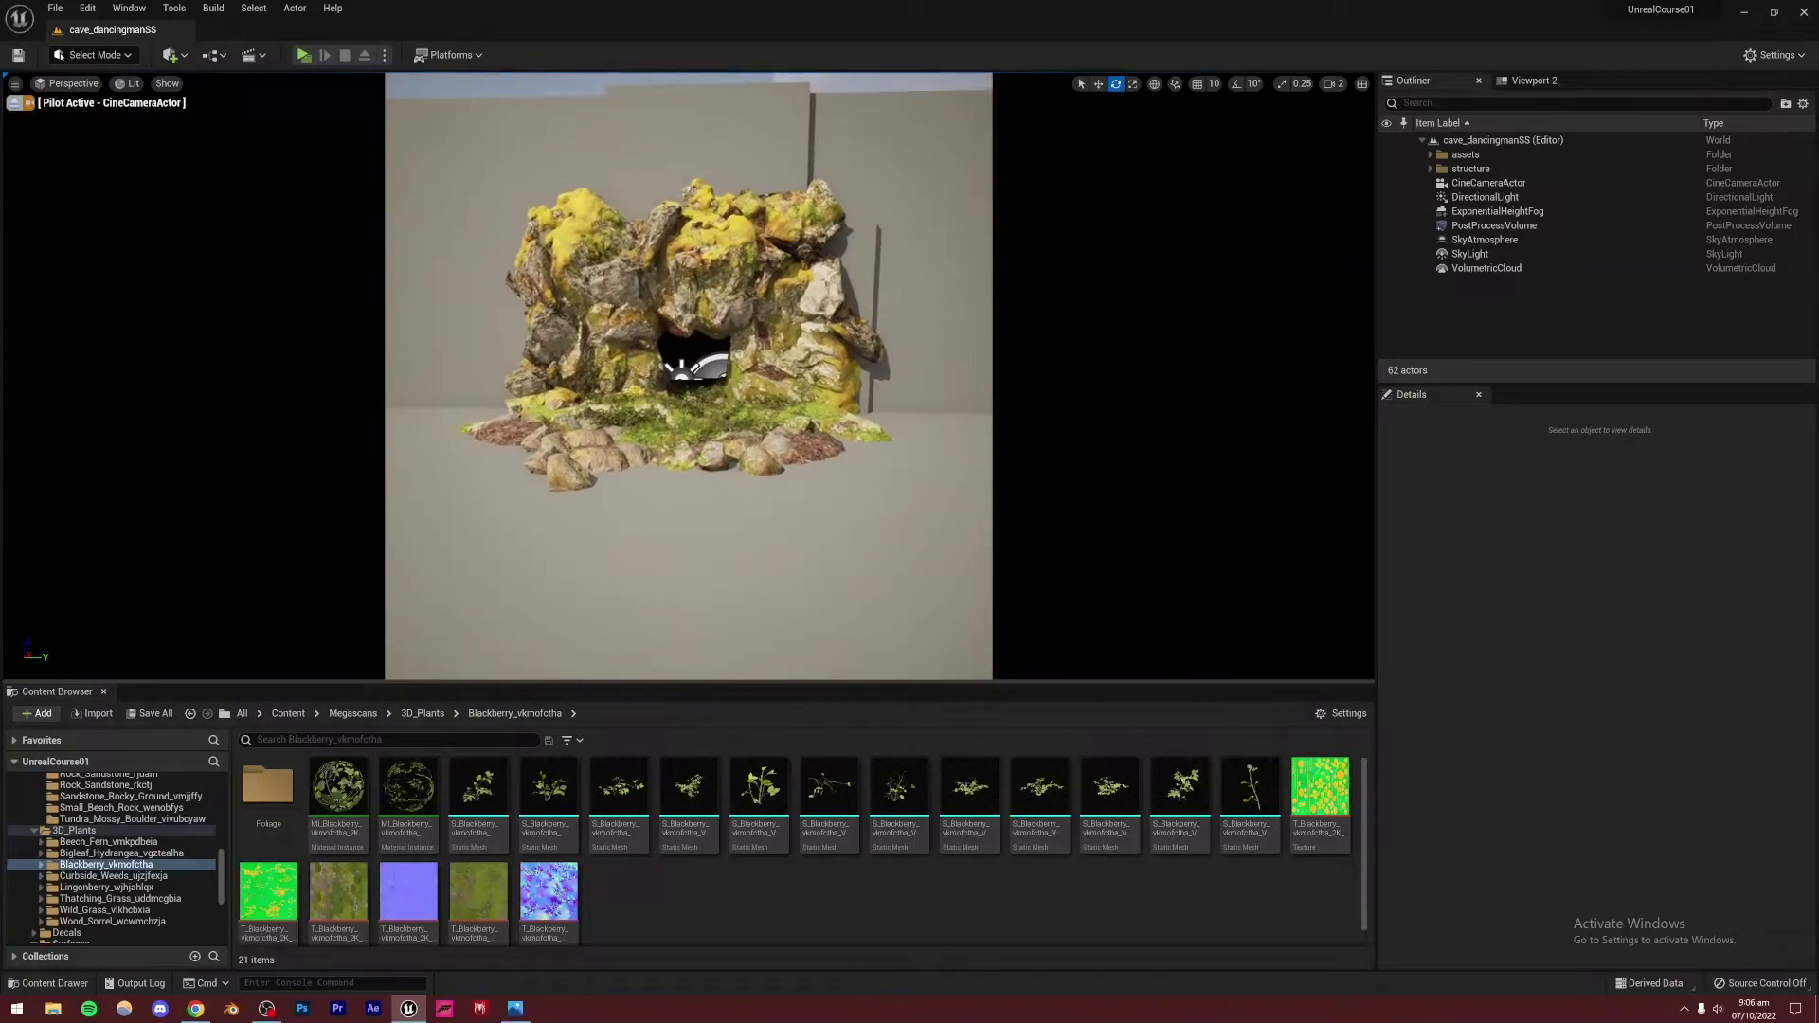
key("s")
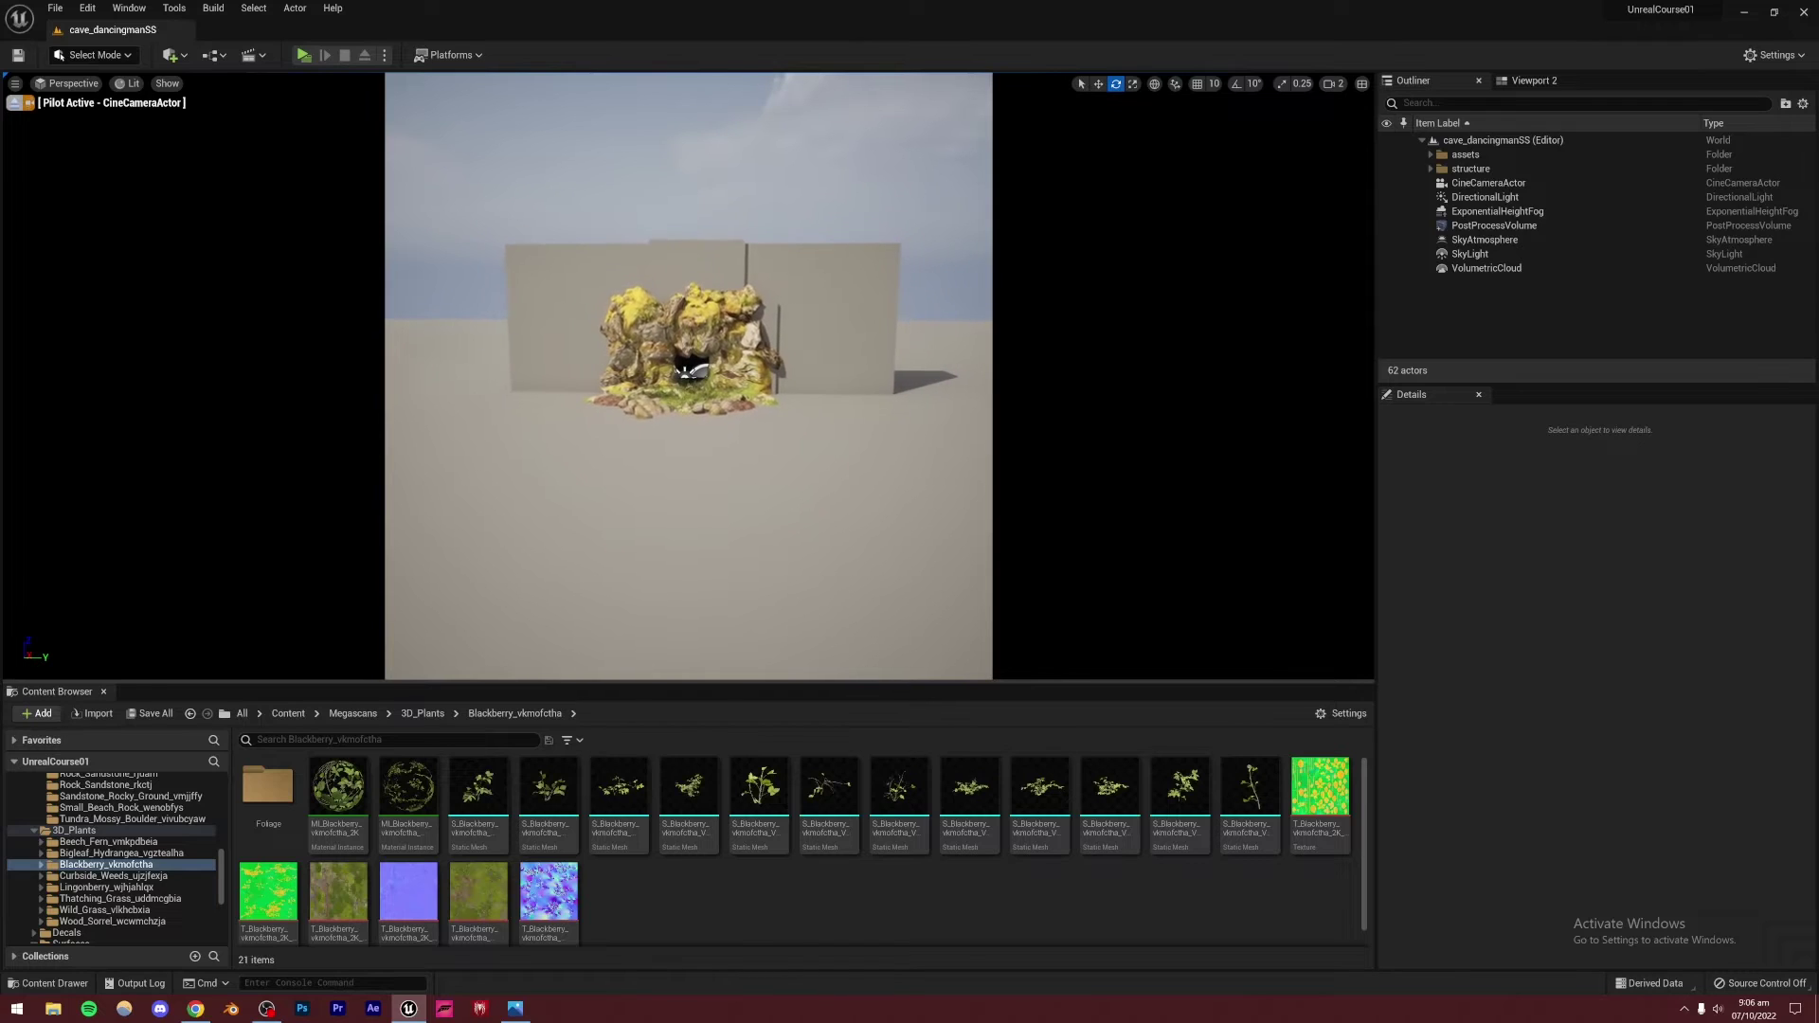
key("s")
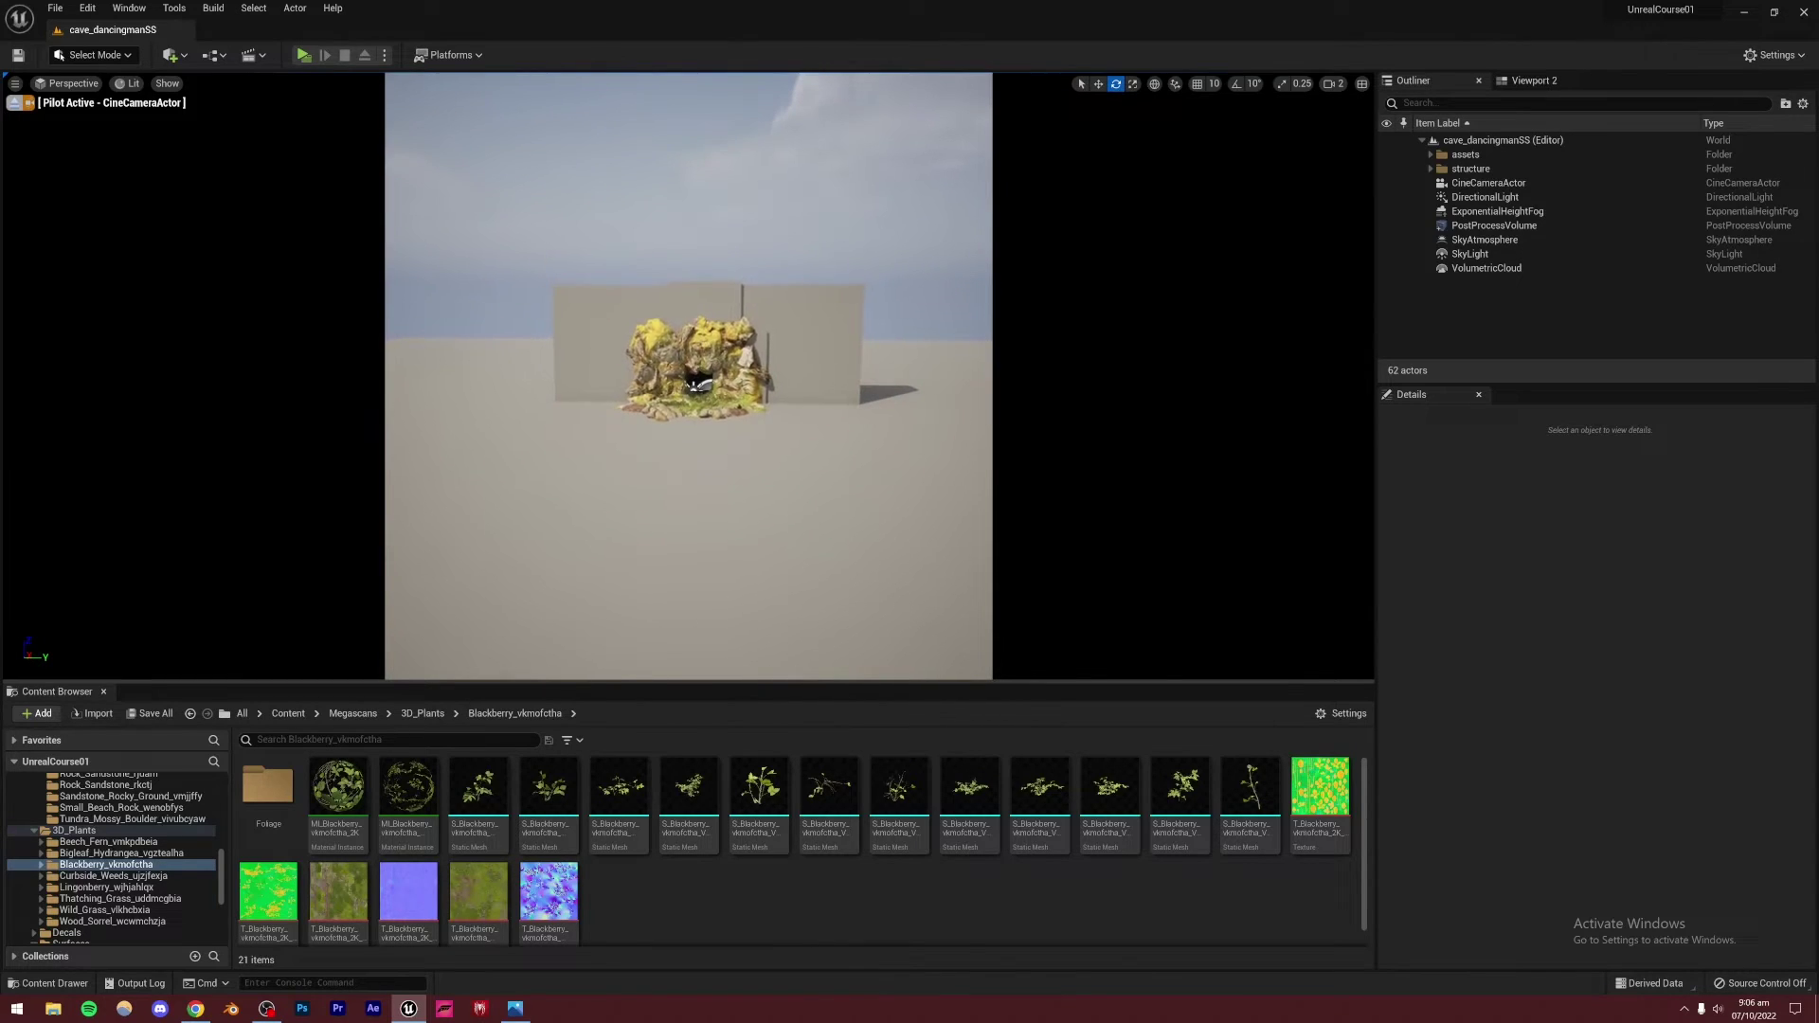
Set the viewport camera speed to 4 and bring the piloted camera back close to the cave entrance
left_click(1333, 84)
key("w")
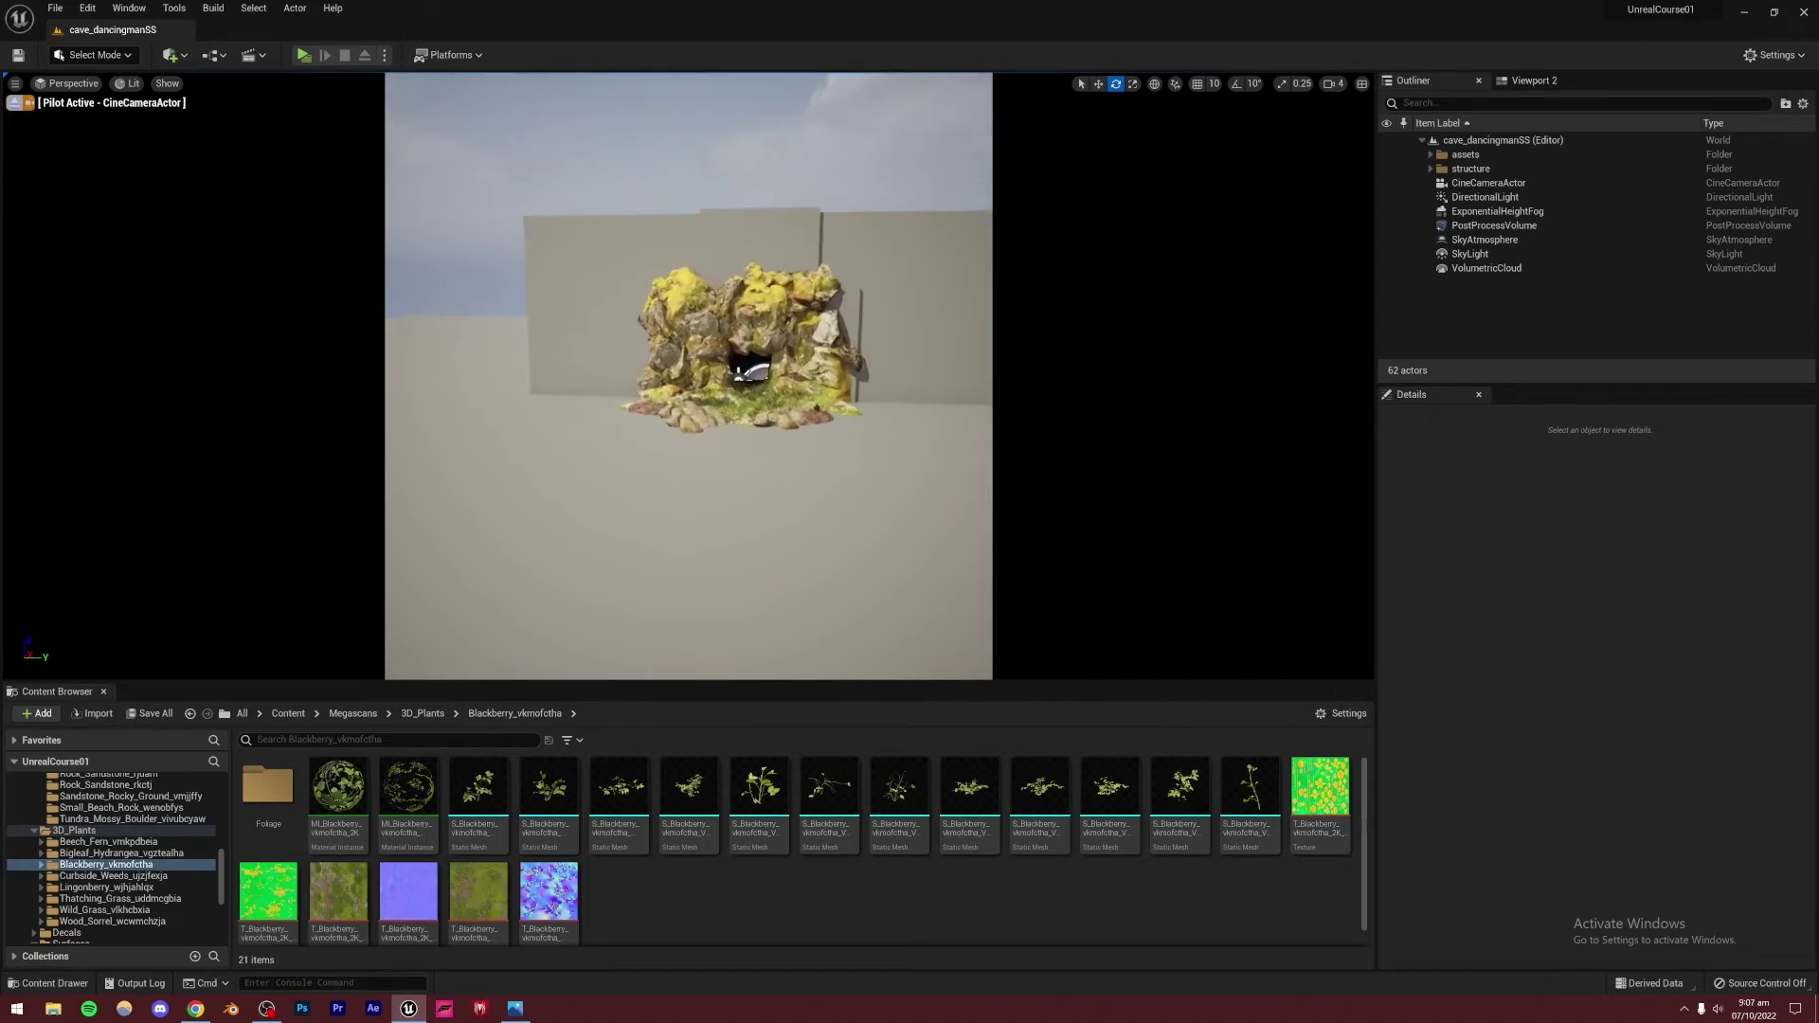
key("s")
key("a")
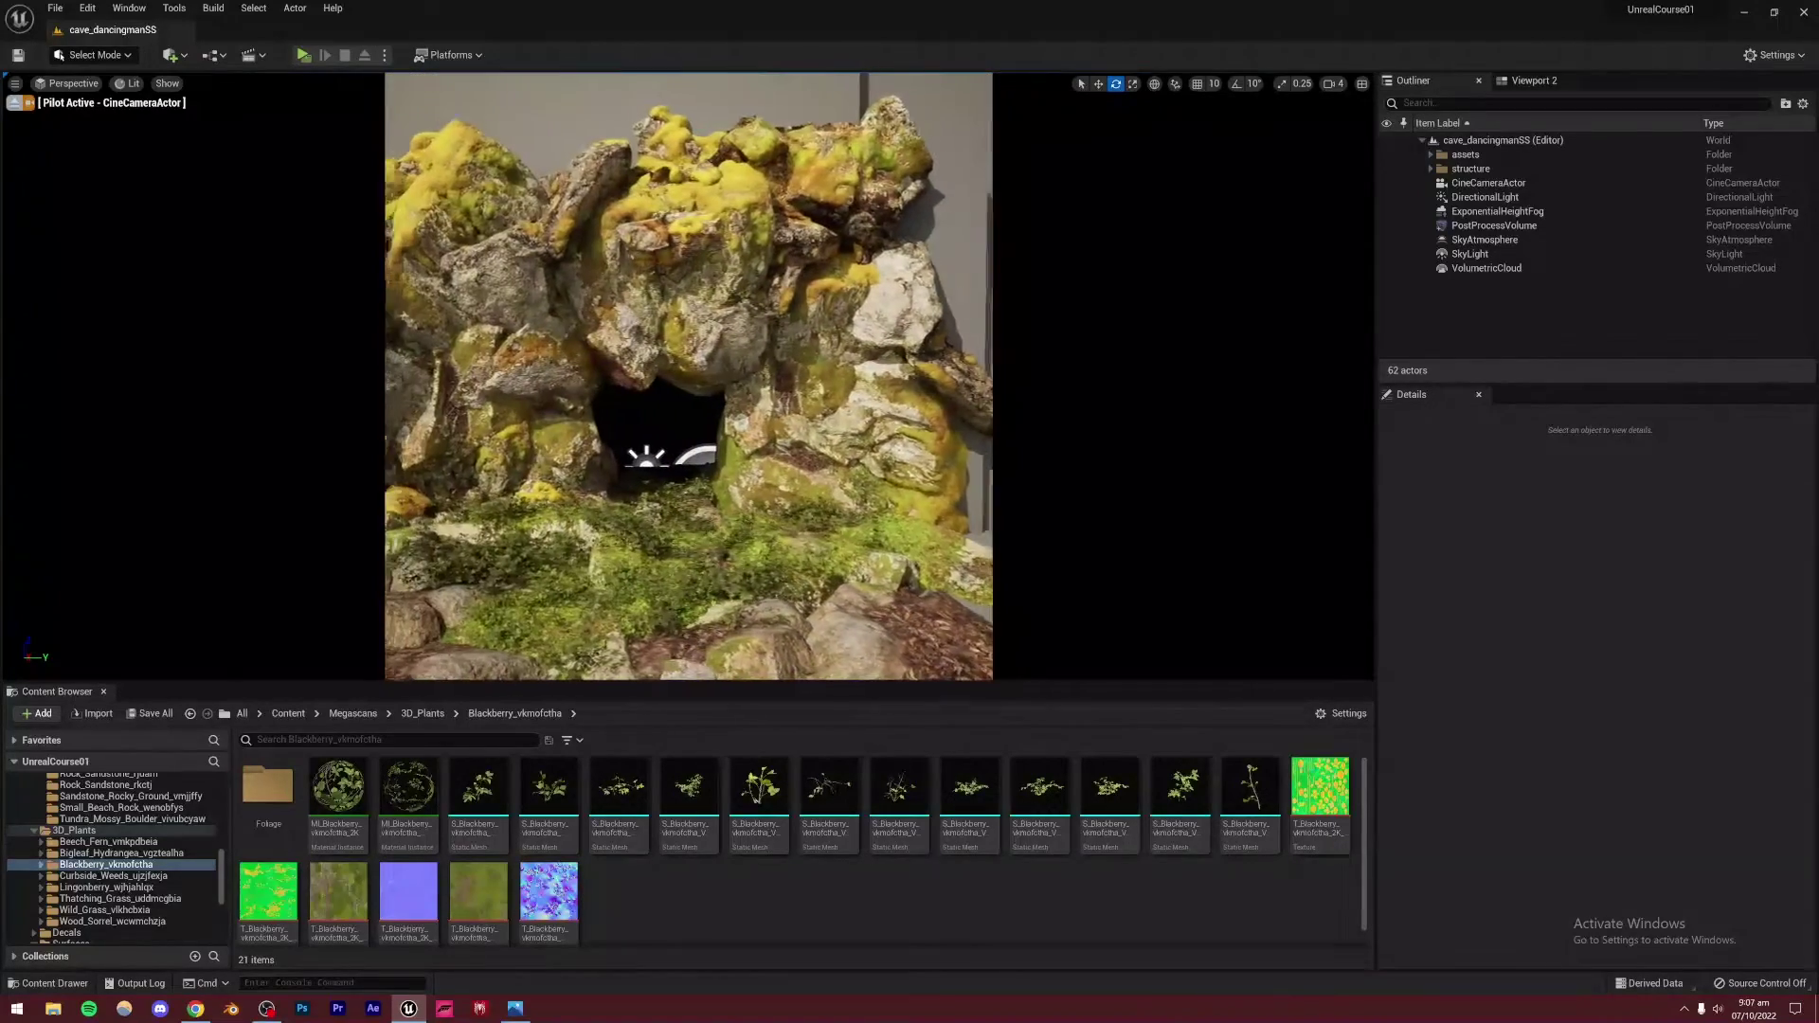
key("w")
key("w")
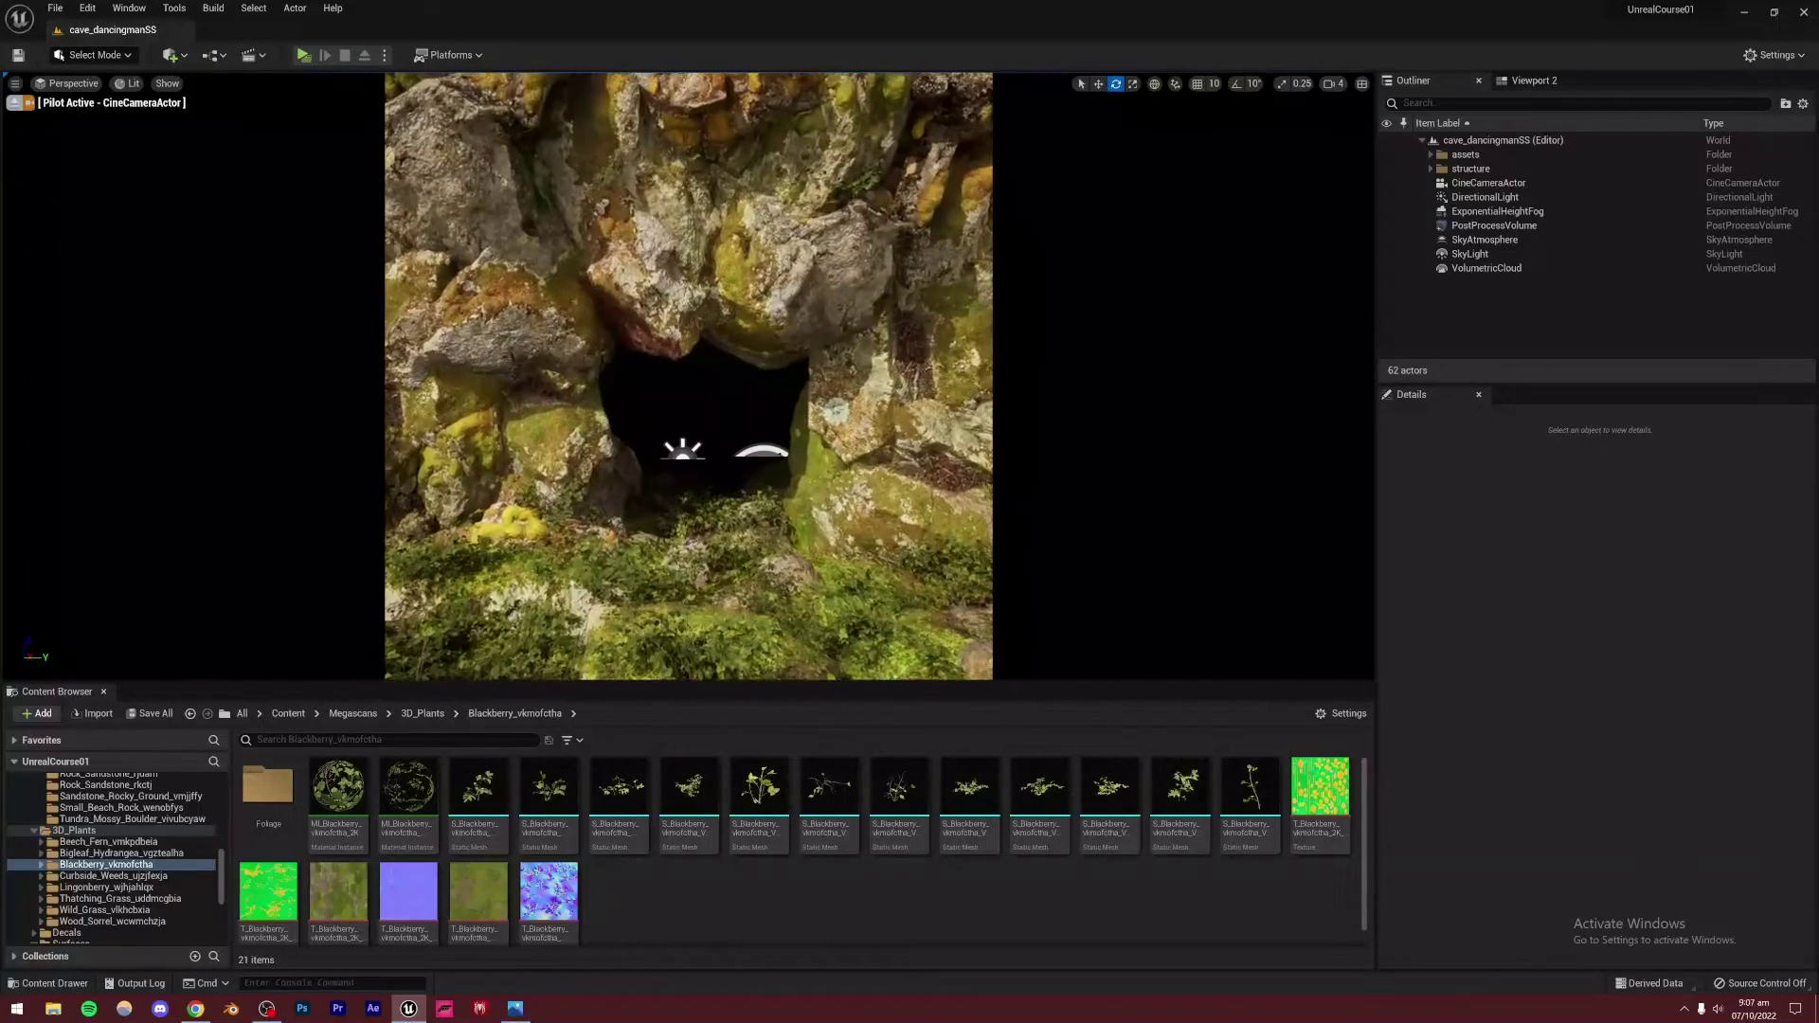
left_click(1332, 84)
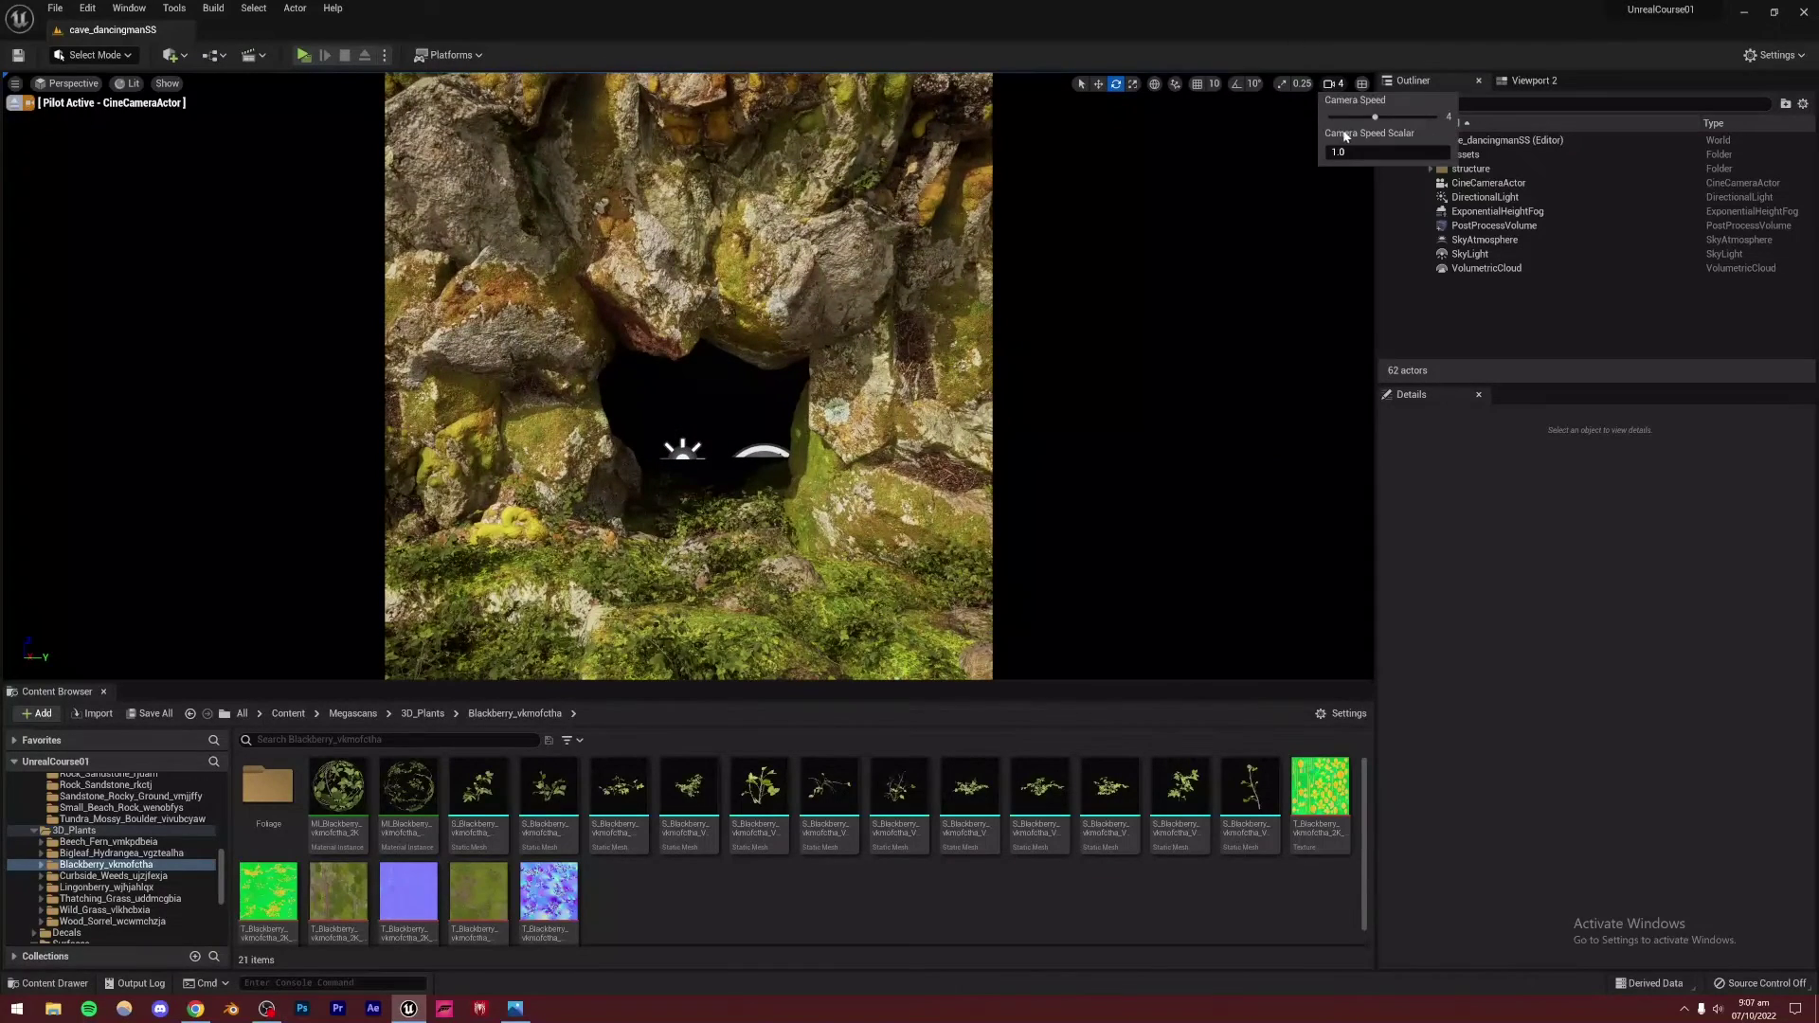
Run the console command r.ForceLOD 0 and reframe the piloted camera on the cave entrance and blackberry foreground
left_click(275, 982)
type("r.f")
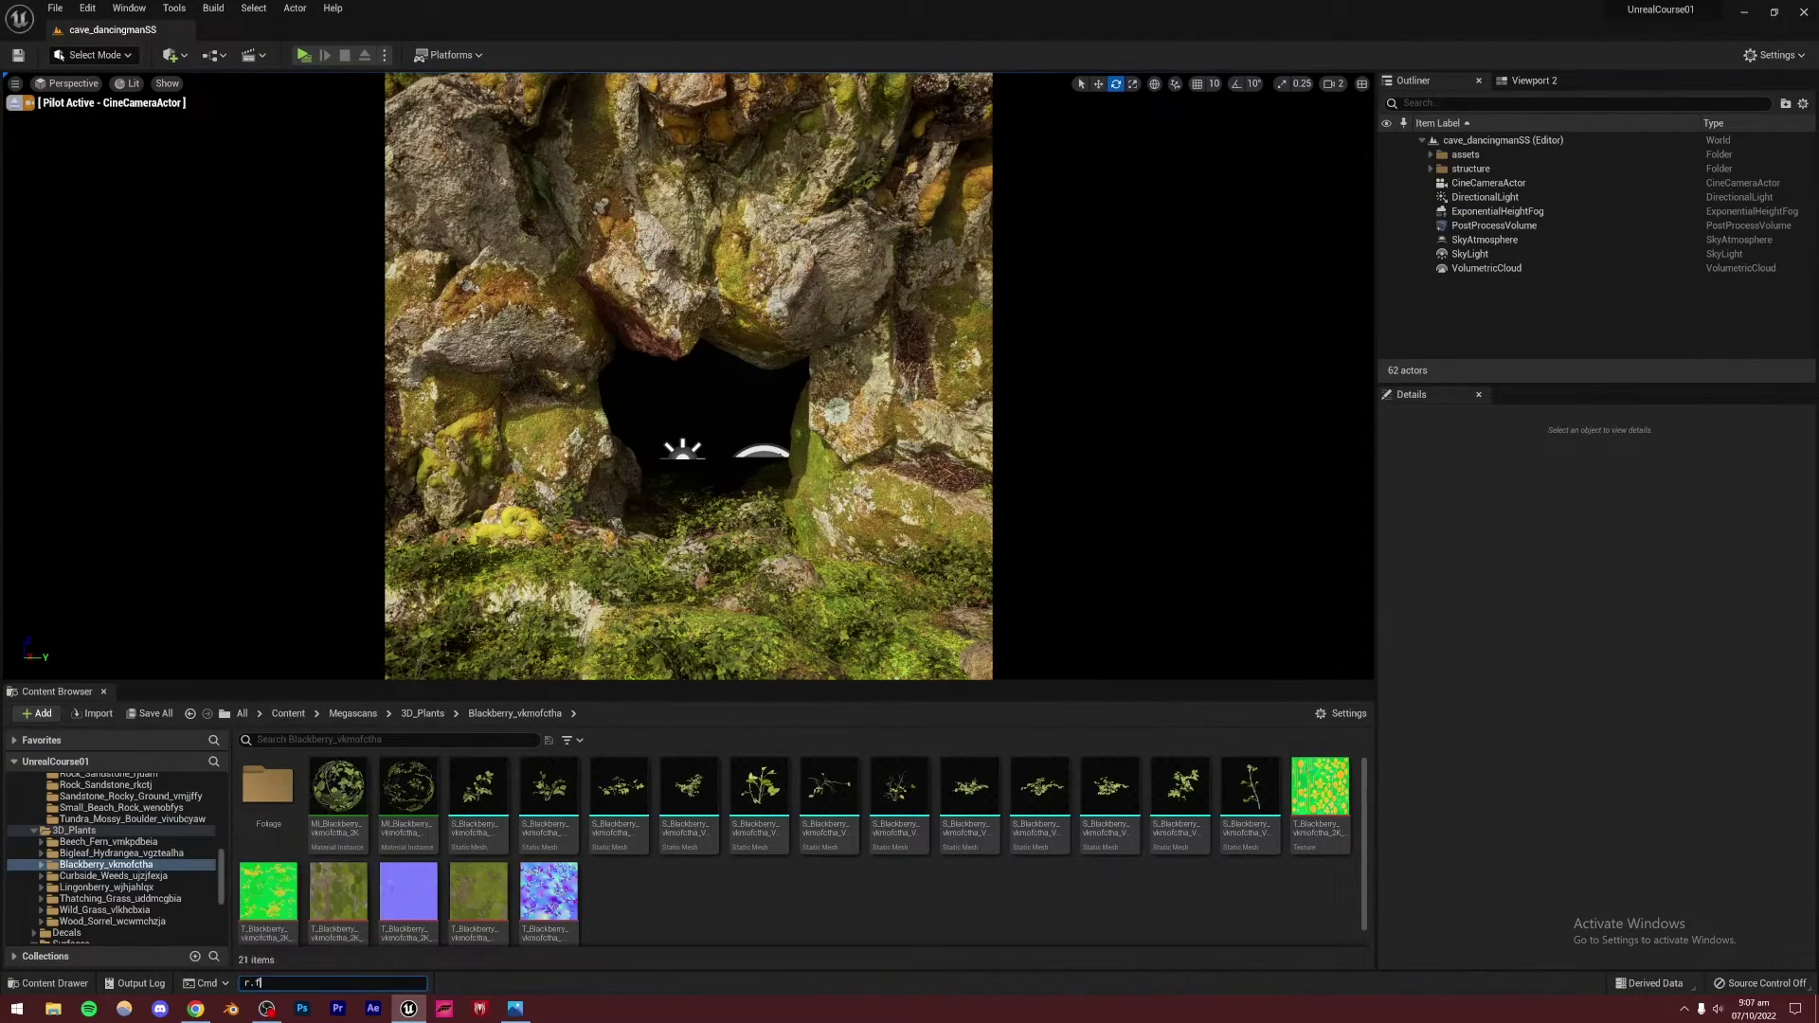
type("d")
key("BackSpace")
type("orceAllCoresForShaderCompiling")
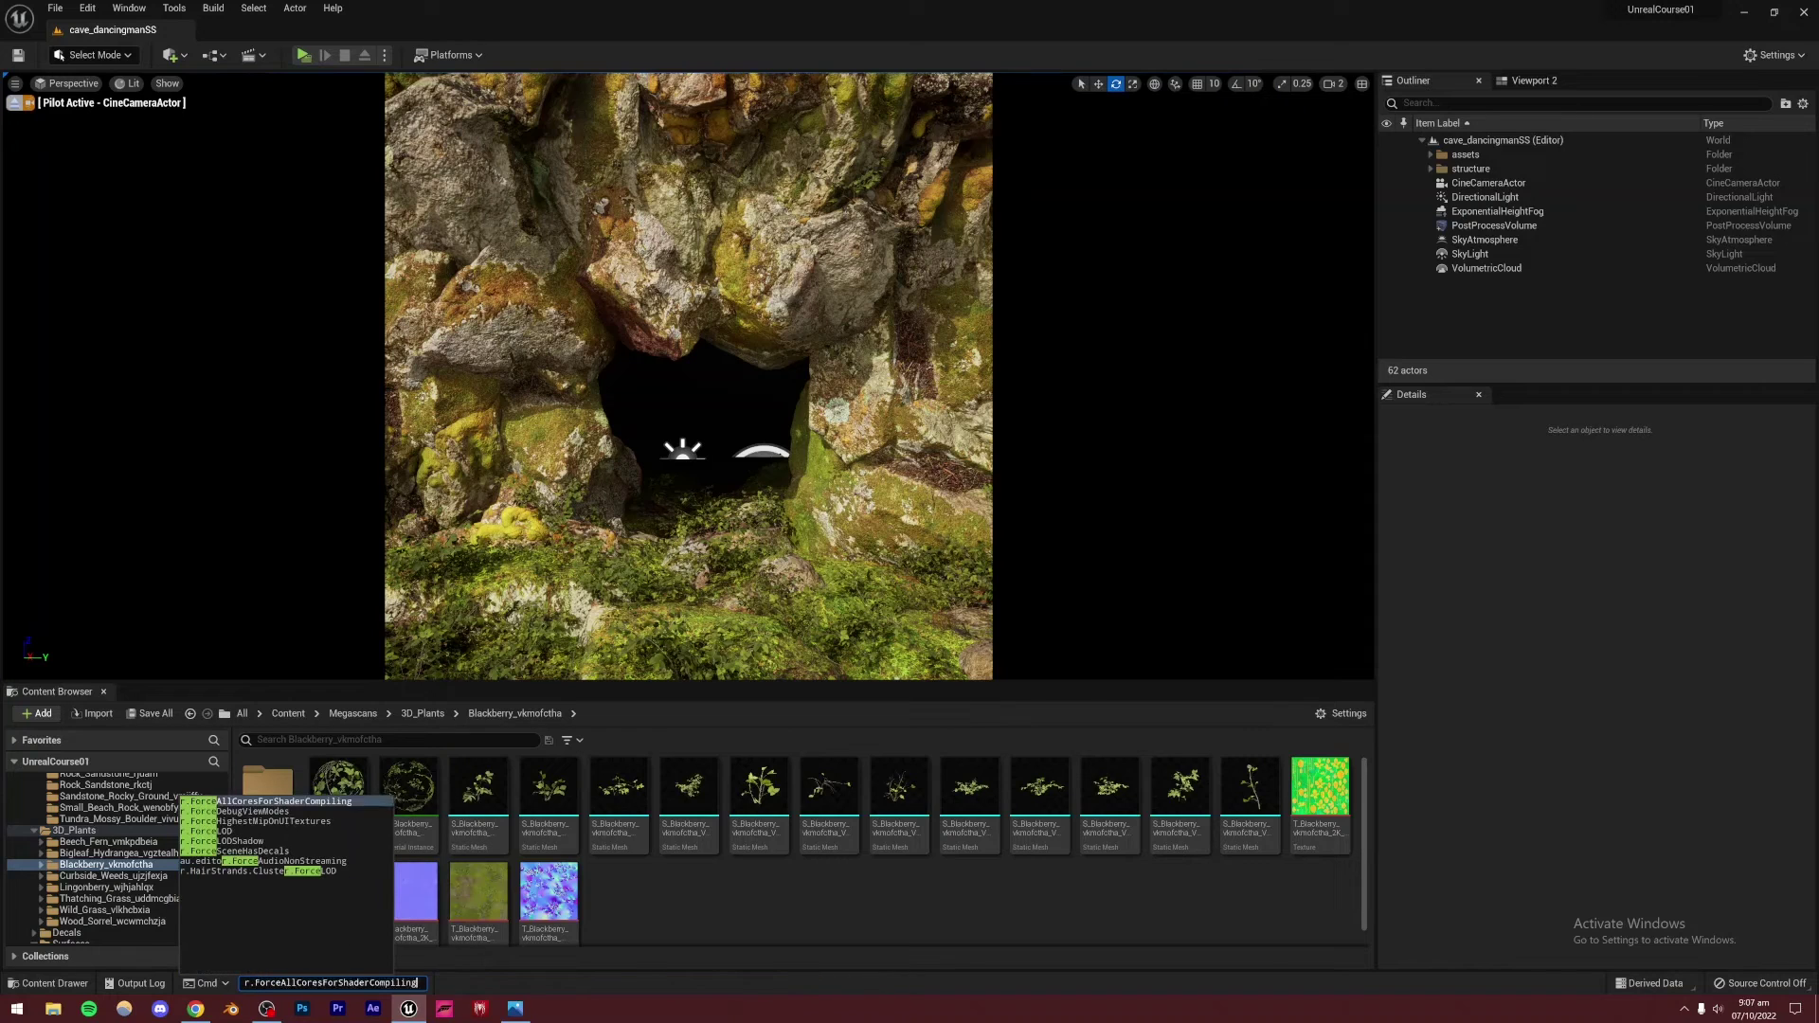
key("Down")
key("Down")
key("Down")
type("0")
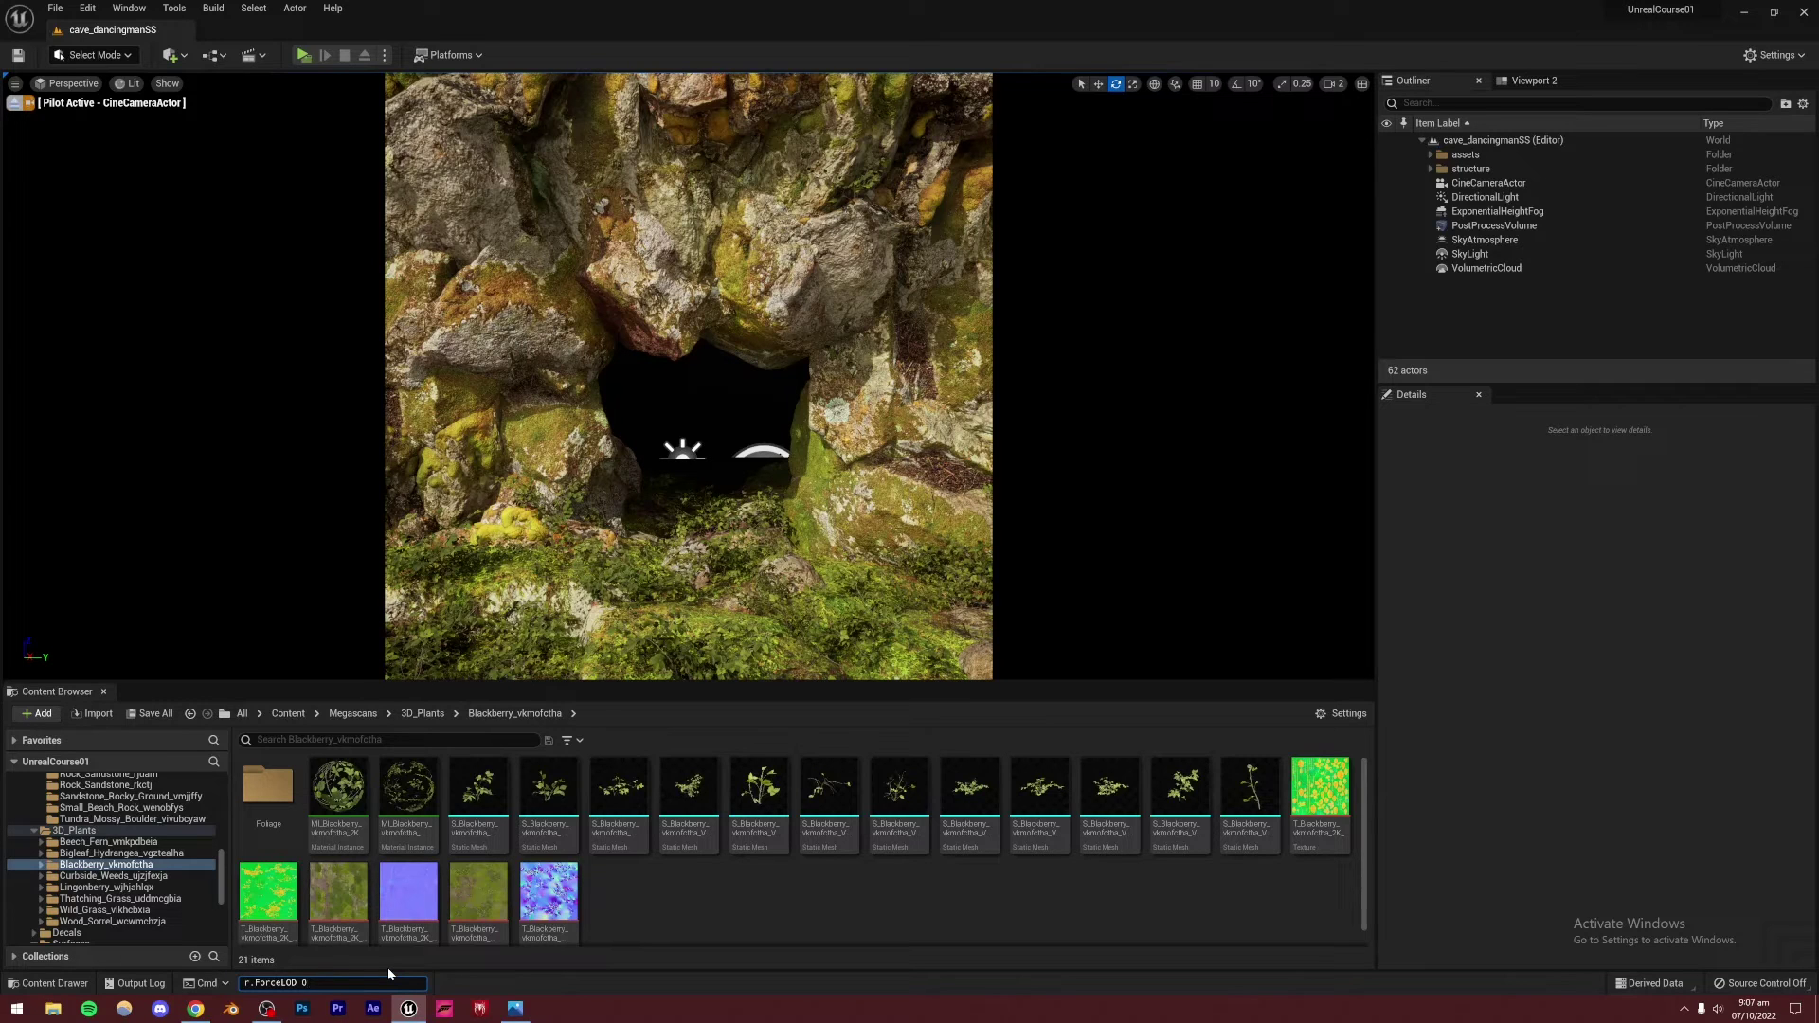
key("Return")
right_click_drag(569, 656, 583, 655)
key("s")
key("w")
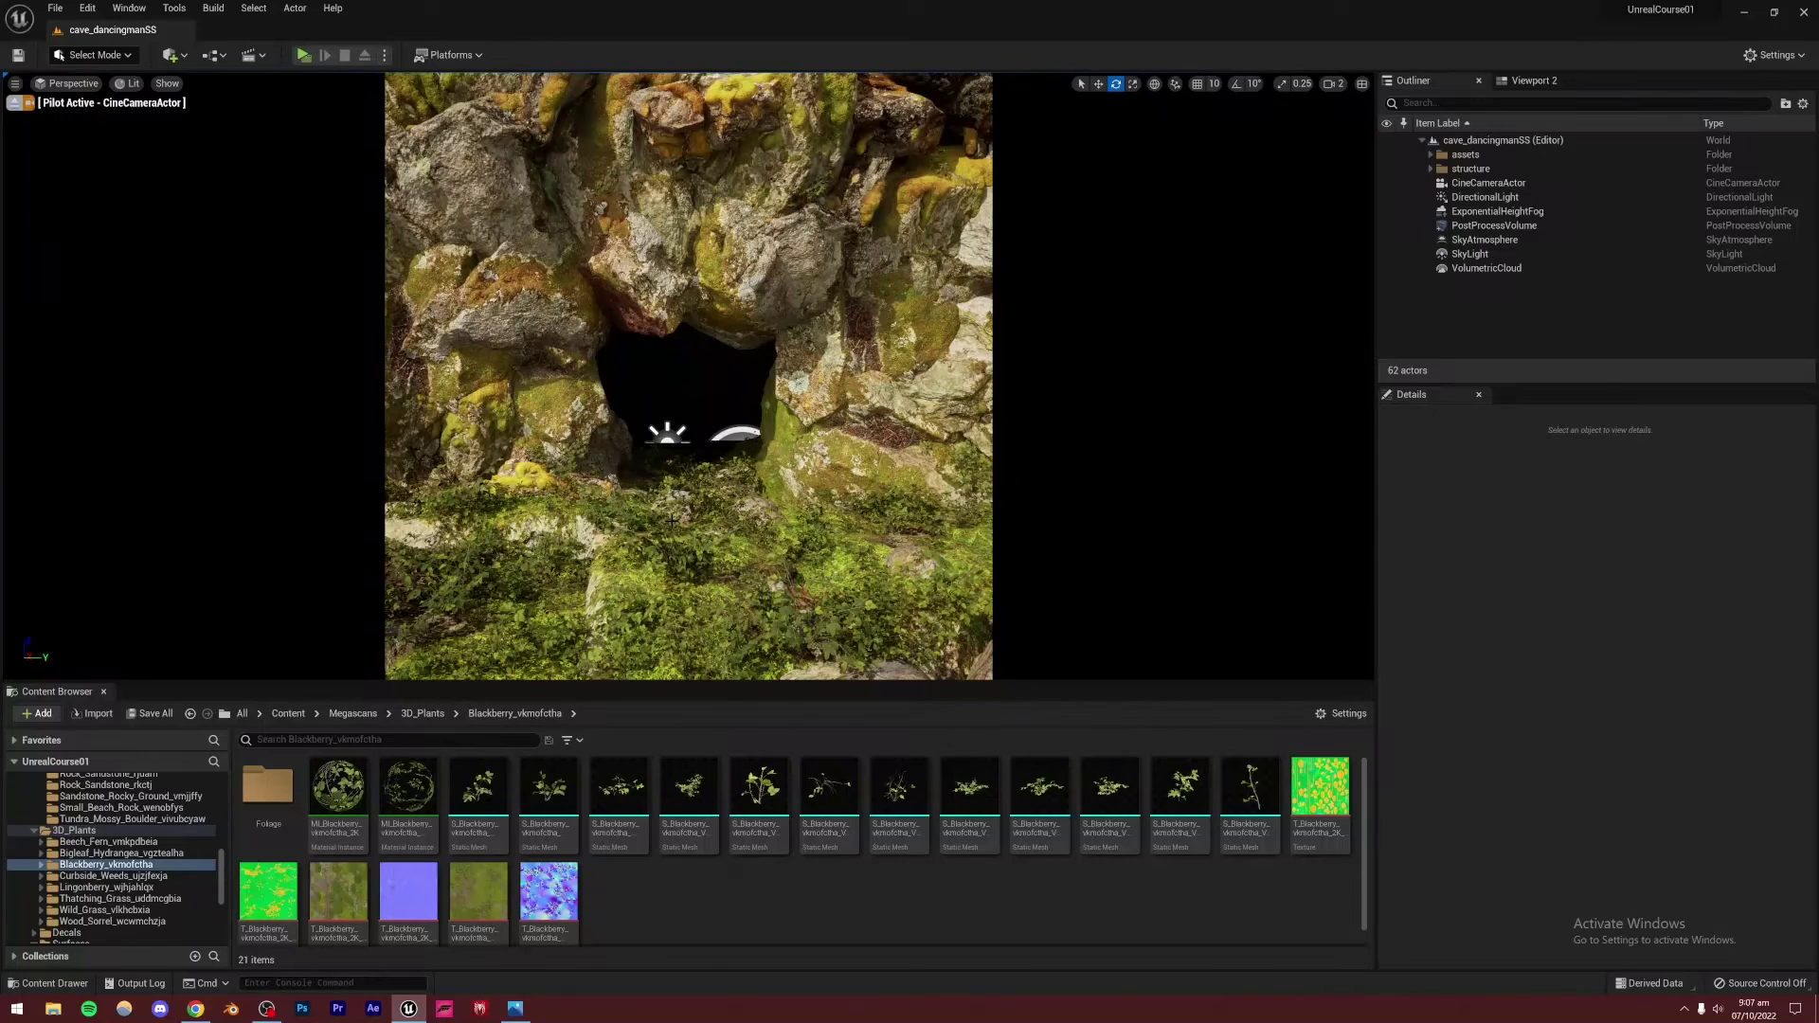
Examine the cave fantasy.PNG reference image at an enlarged size over the viewport for comparison with the scene
left_click(517, 1009)
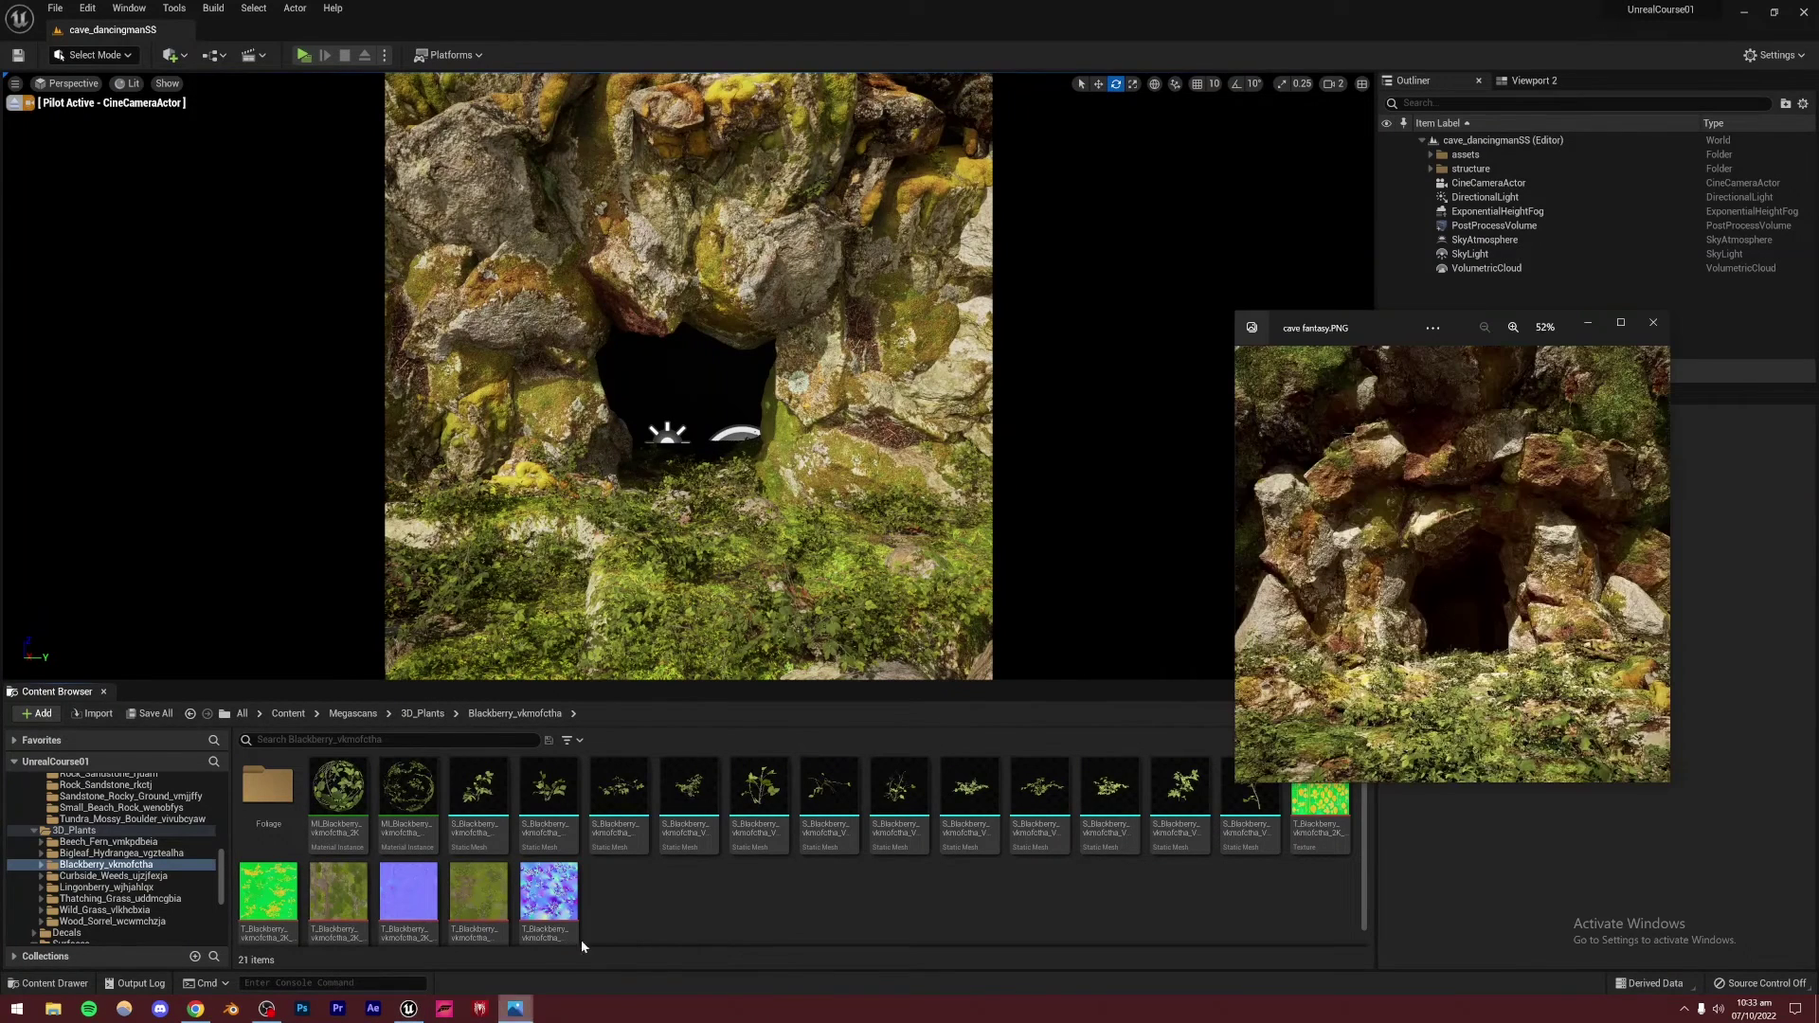
left_click_drag(1383, 328, 632, 186)
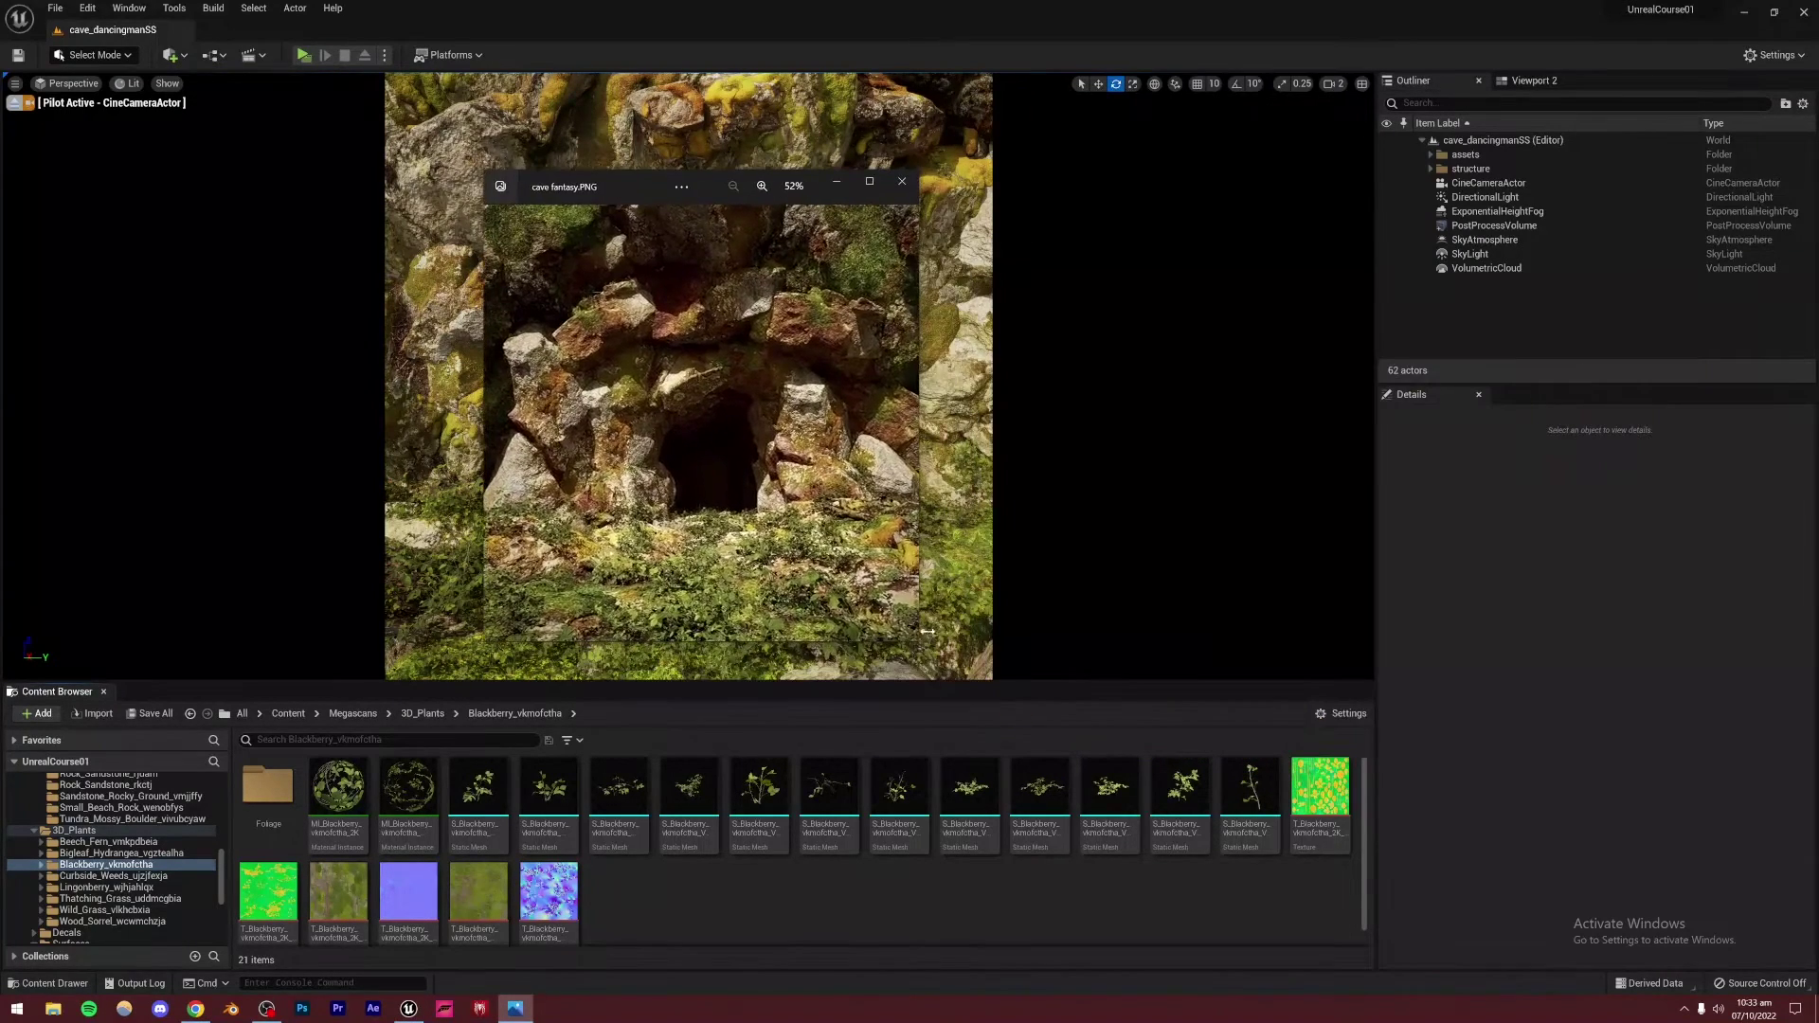
left_click_drag(918, 645, 1388, 905)
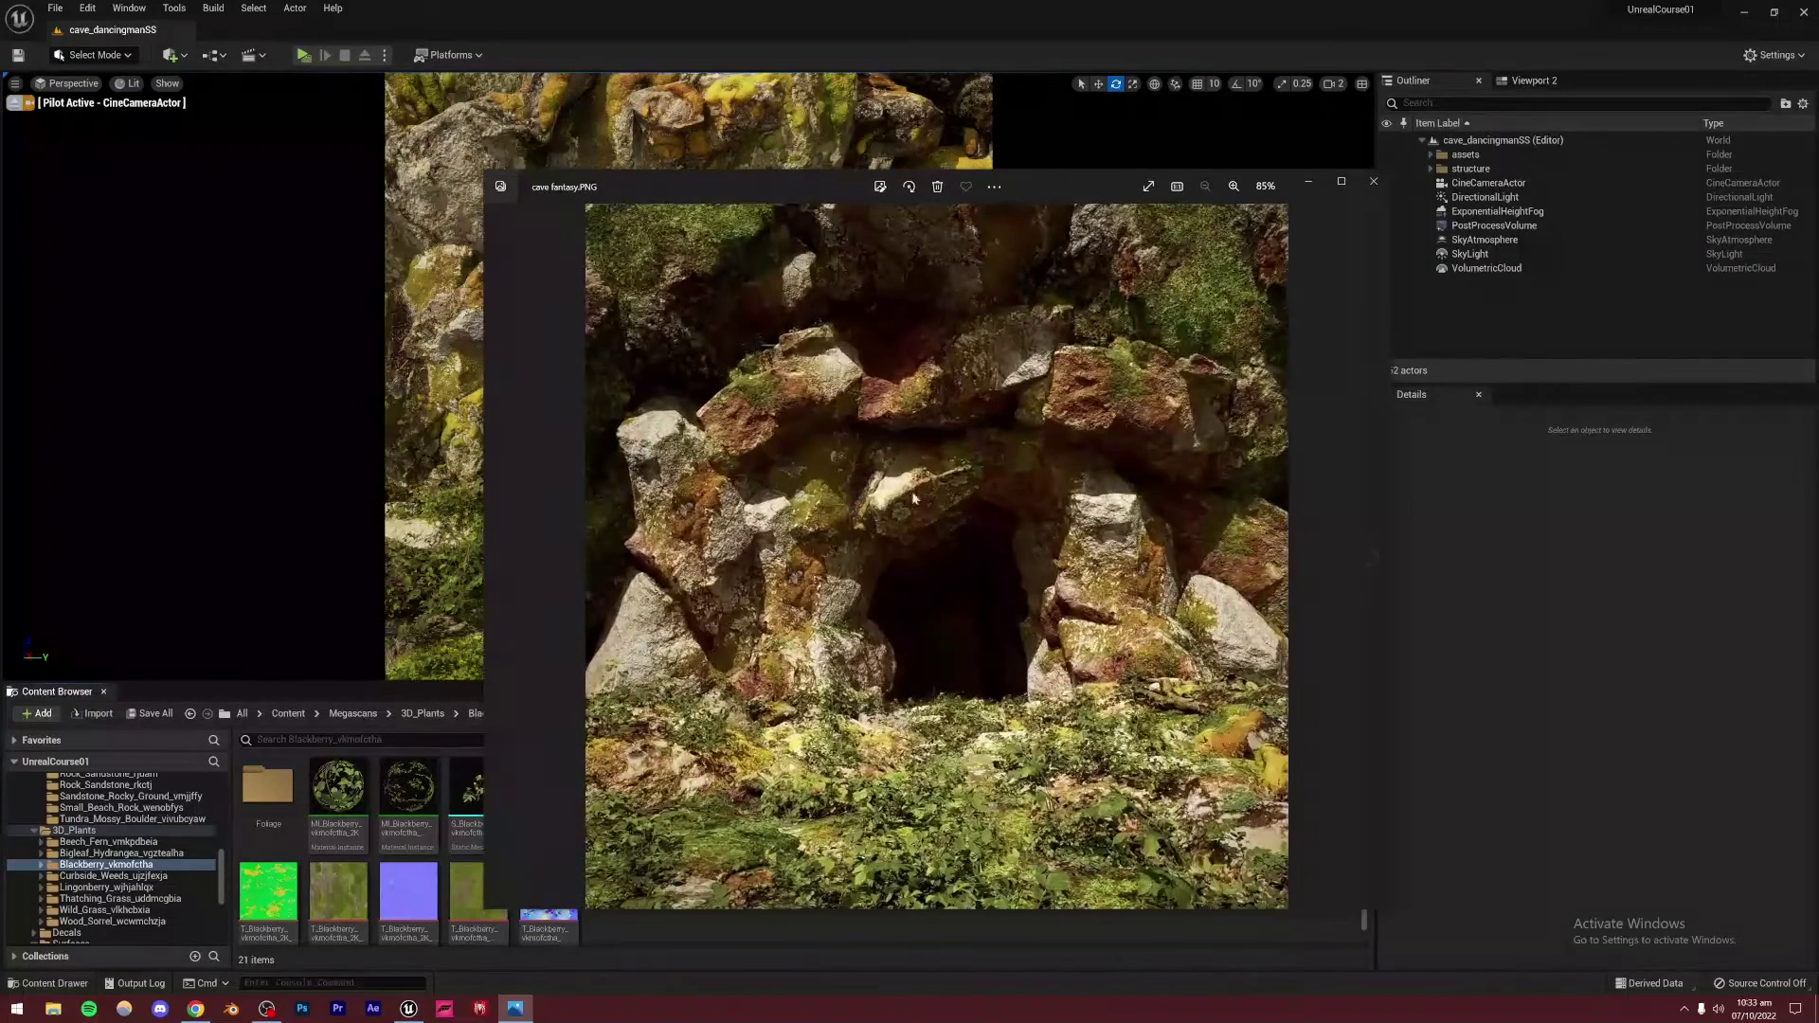
left_click(1305, 183)
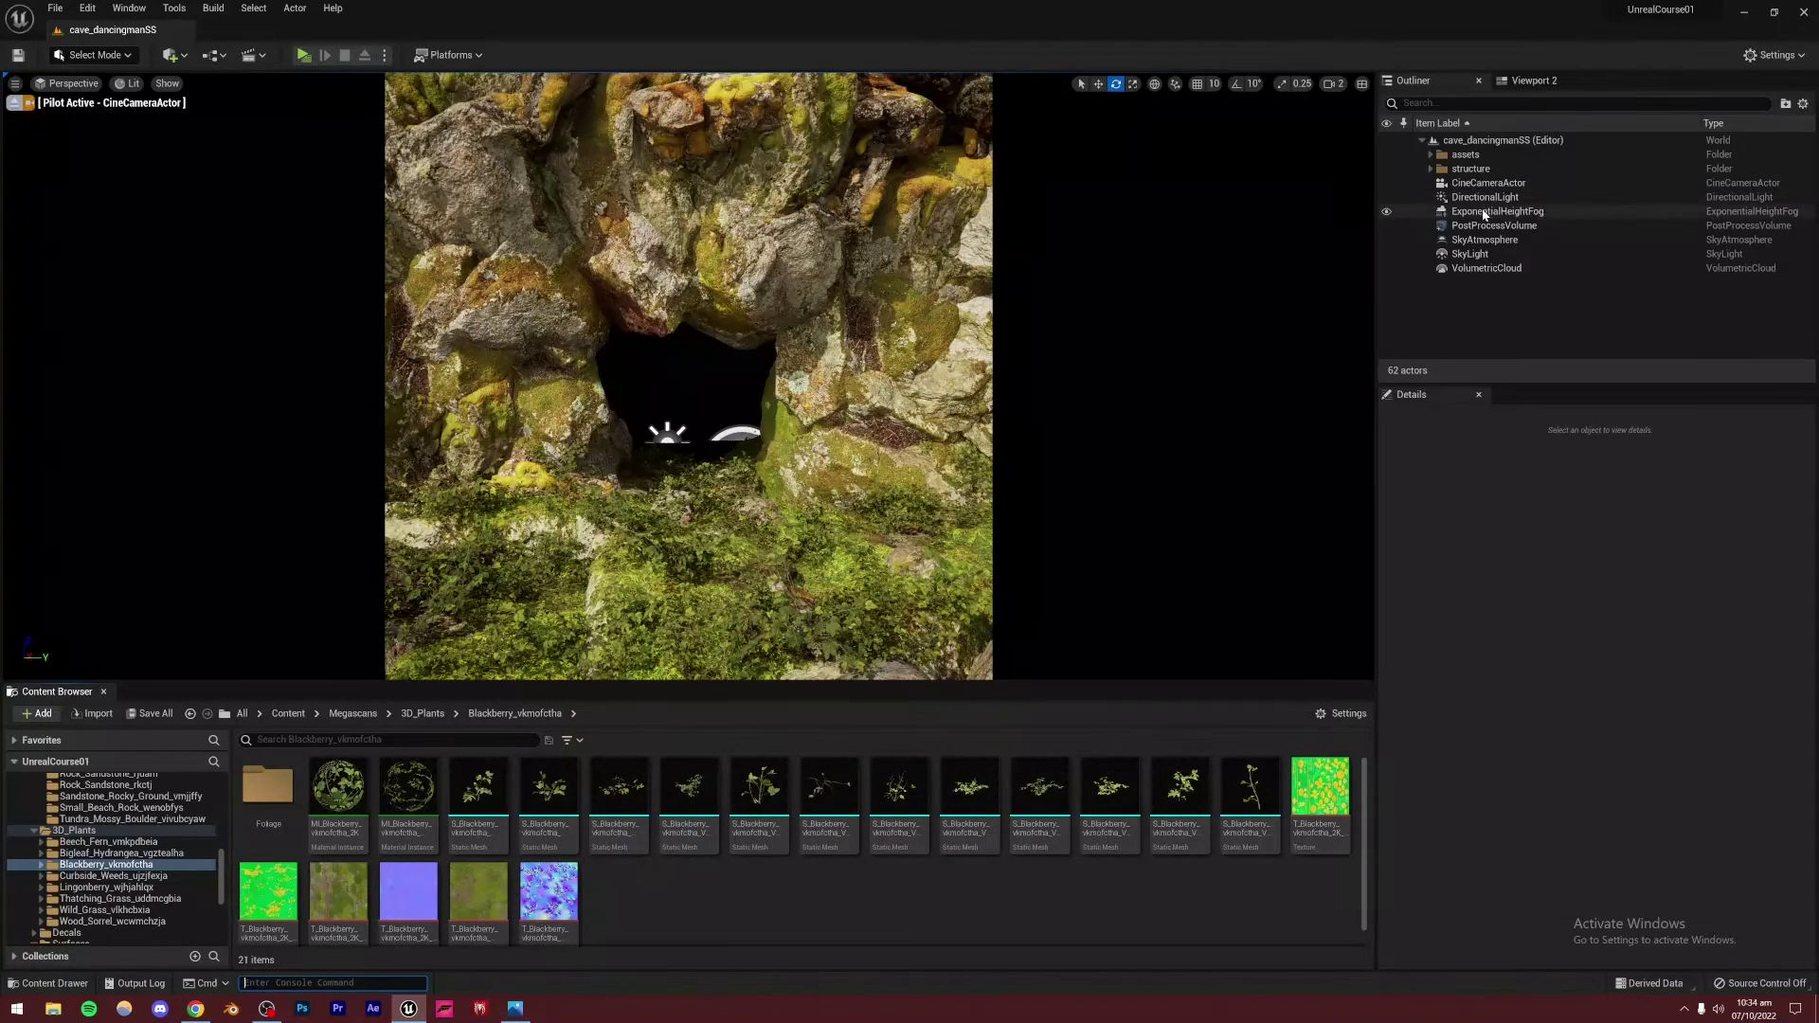
Set the SkyAtmosphere's Mie Scattering Scale to 0 and slightly rotate the DirectionalLight to shift the sunlight on the cave
left_click(1483, 240)
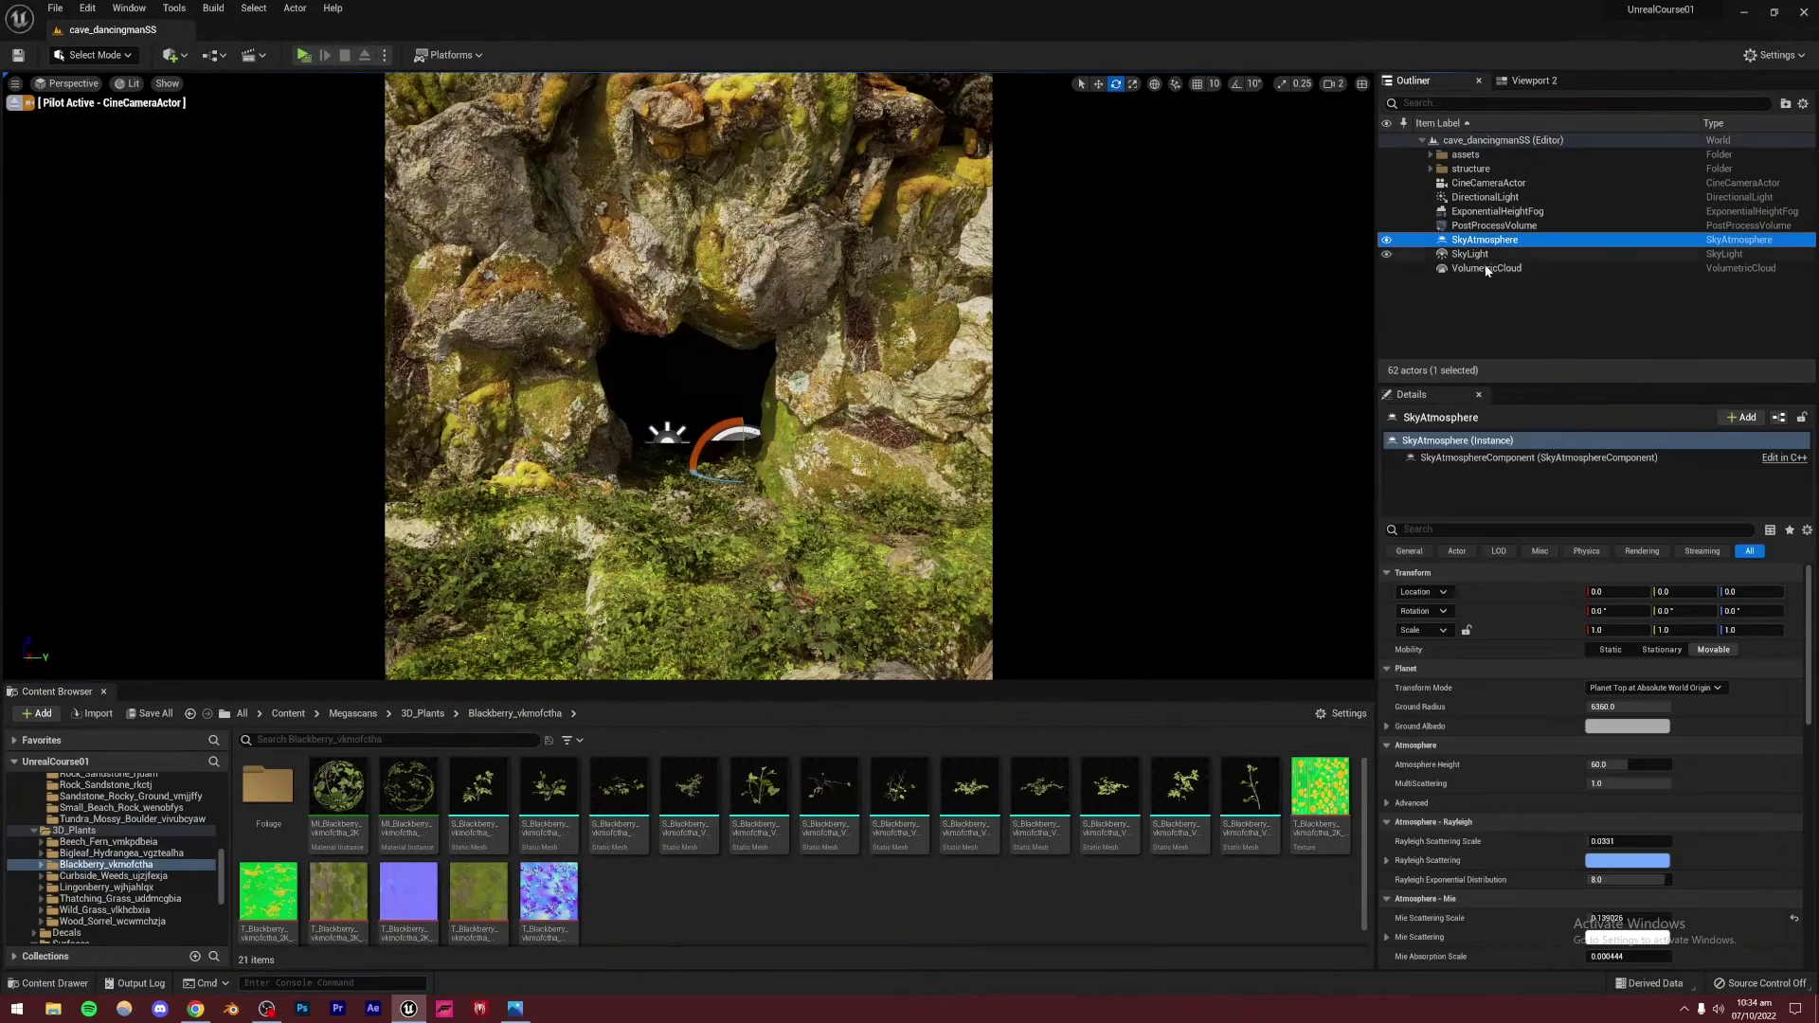
scroll(1515, 877, "down", 5)
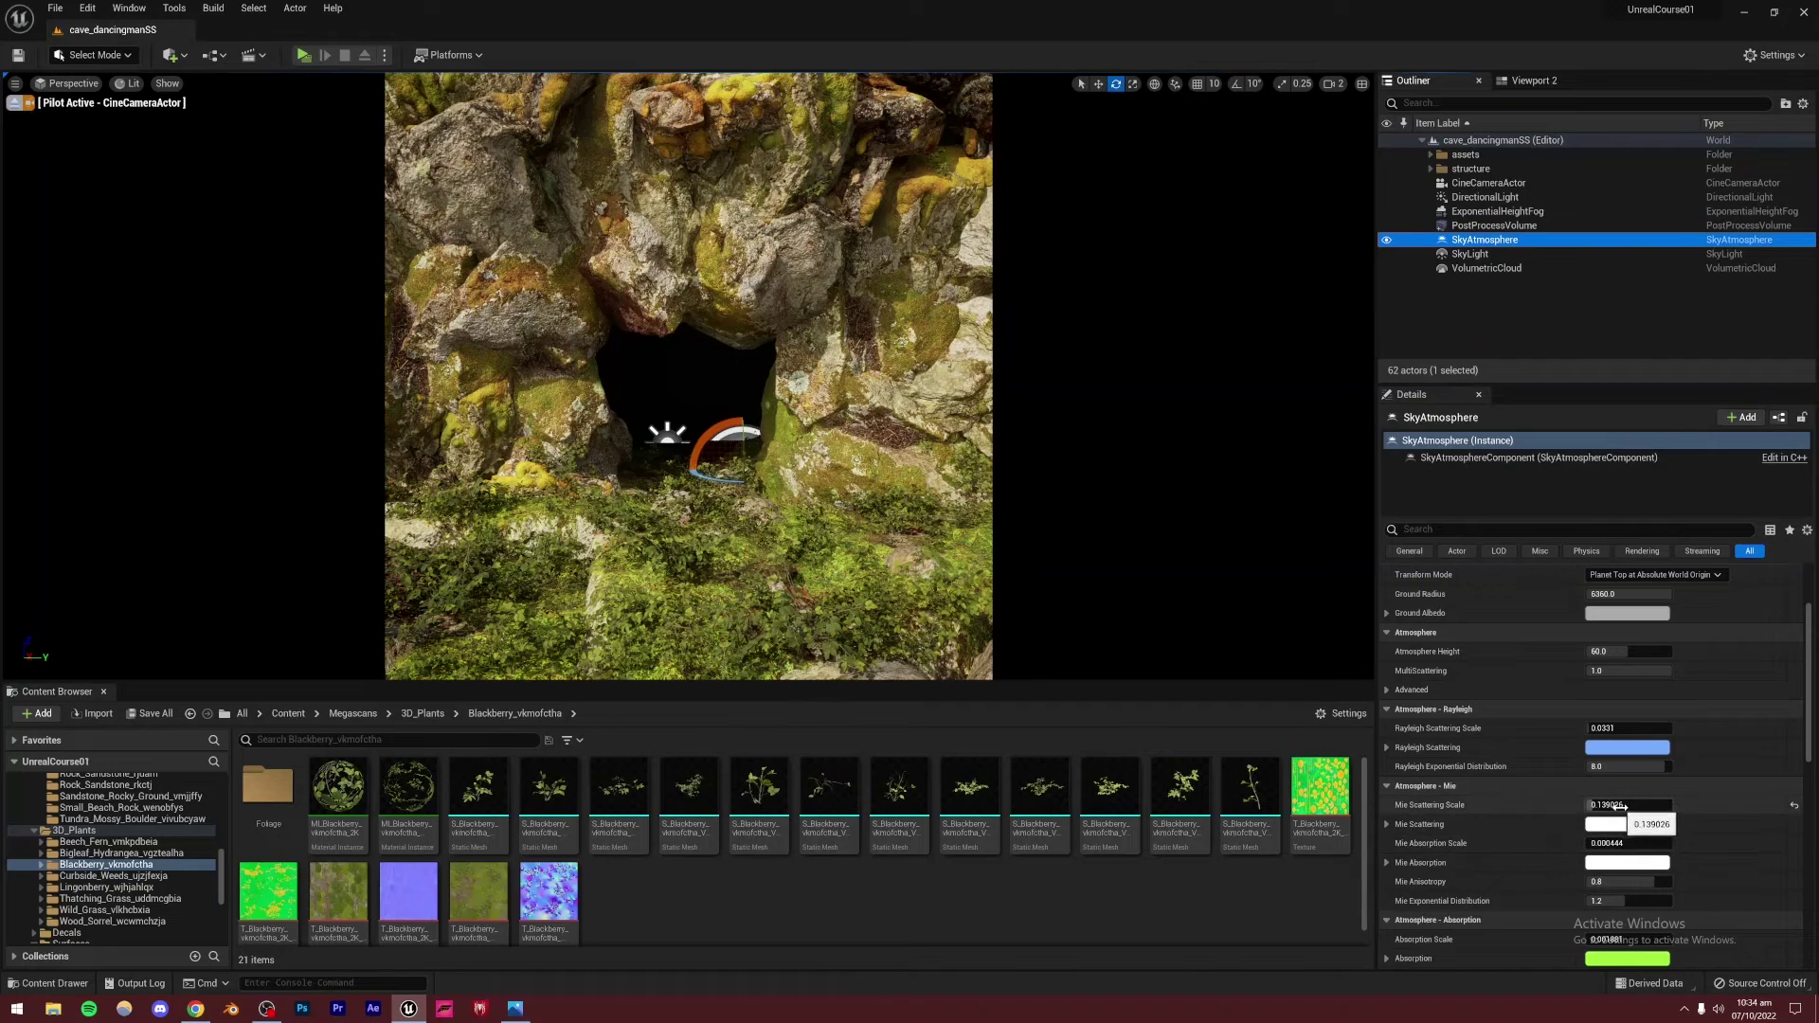
left_click_drag(1612, 805, 1589, 805)
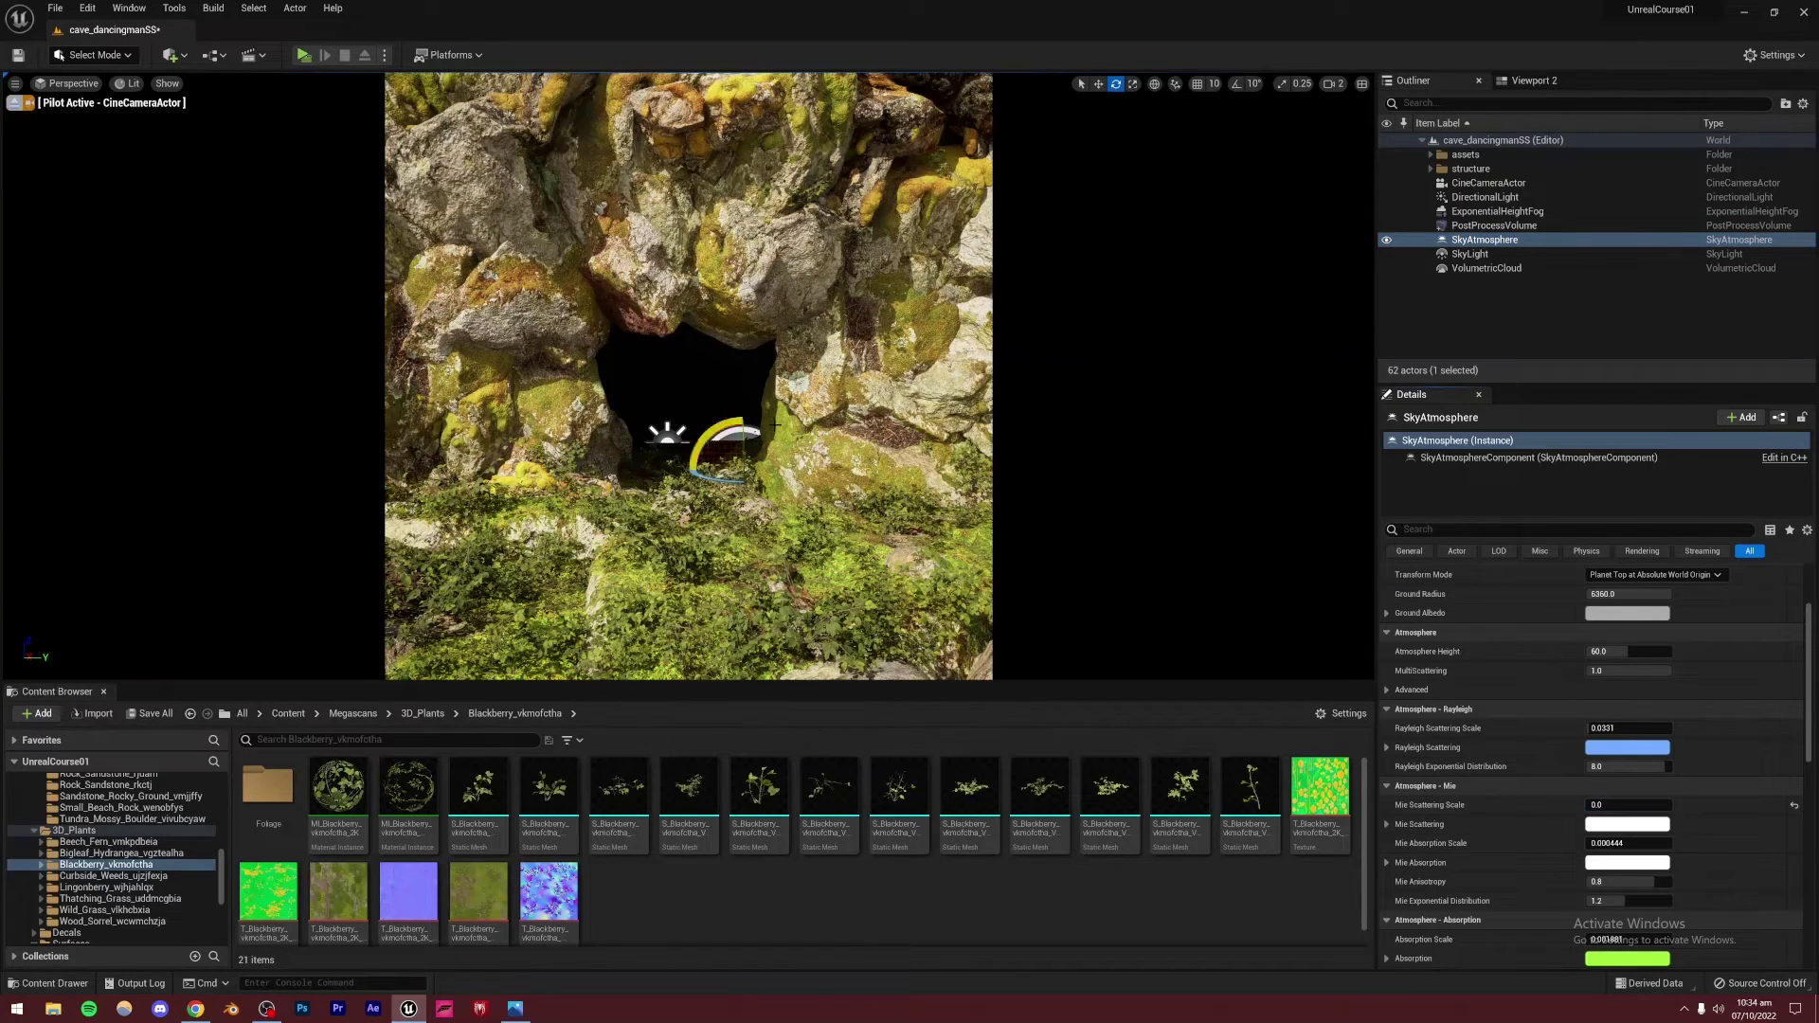
left_click(1486, 197)
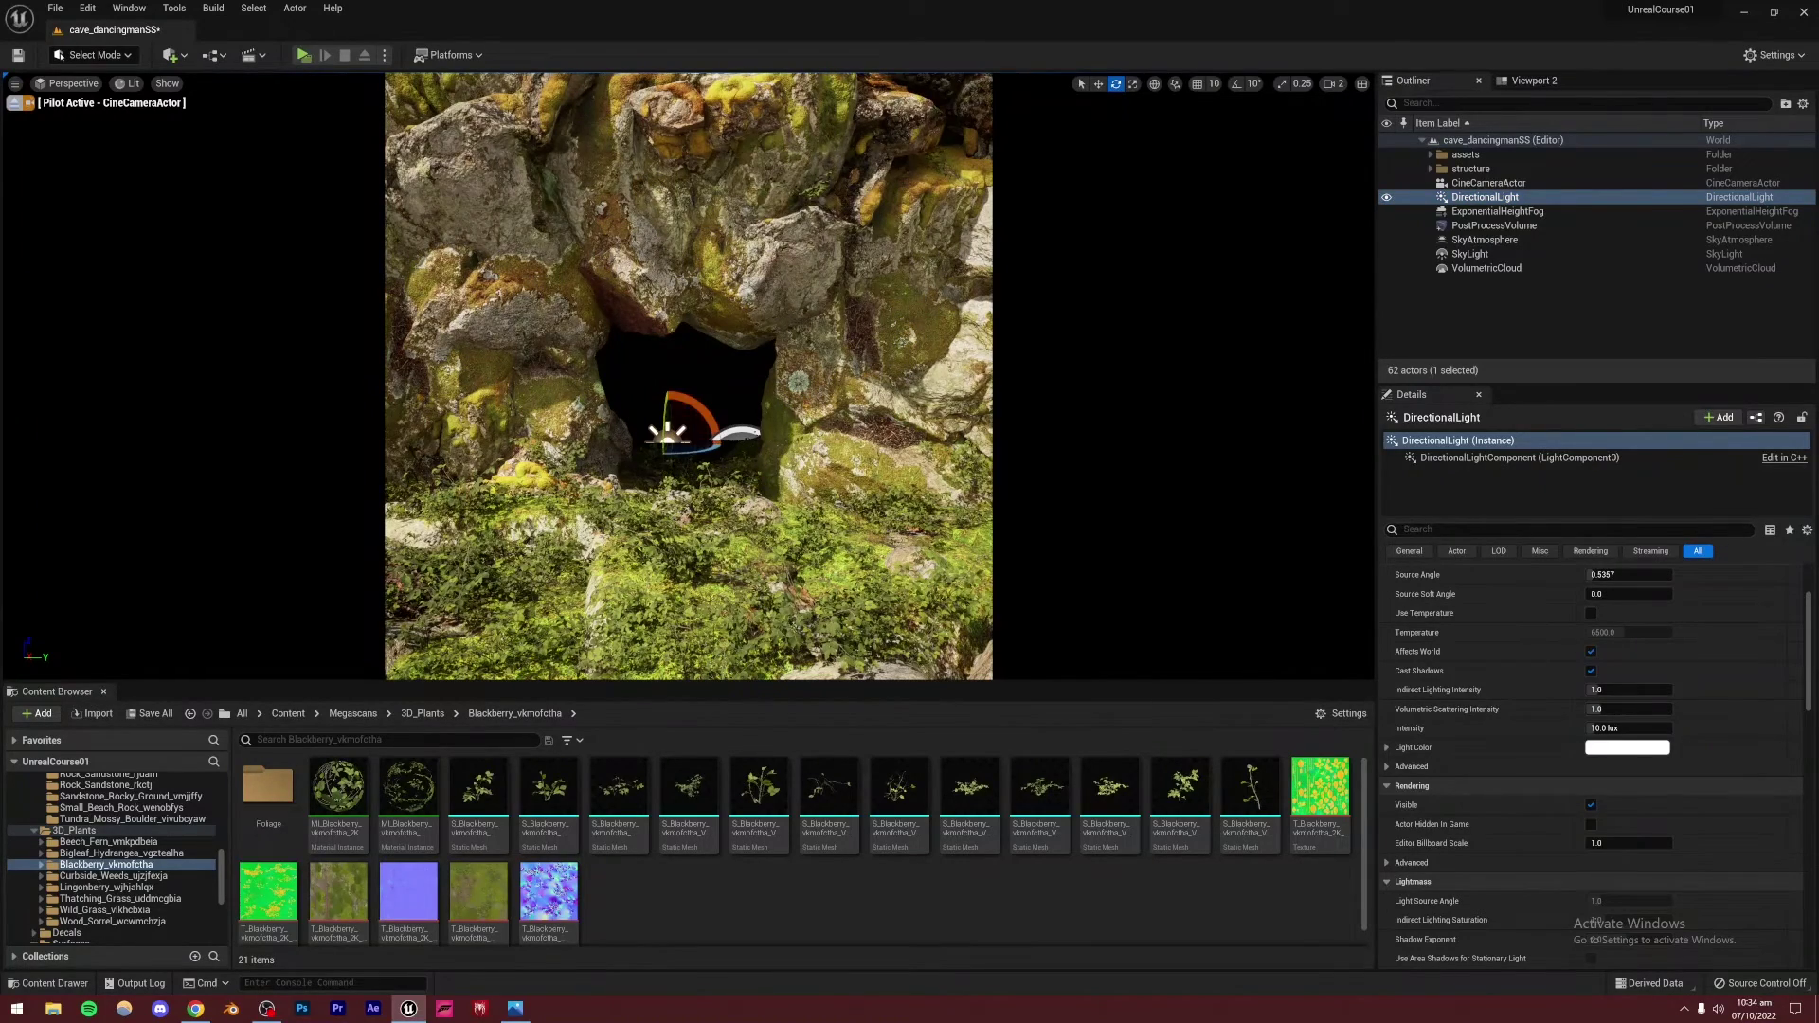
left_click_drag(695, 452, 674, 452)
Enable the albedo tint in the ground rock's MI_Rock_Granite_rkksB_2K material and darken it to a grey value of about 0.37
left_click(608, 581)
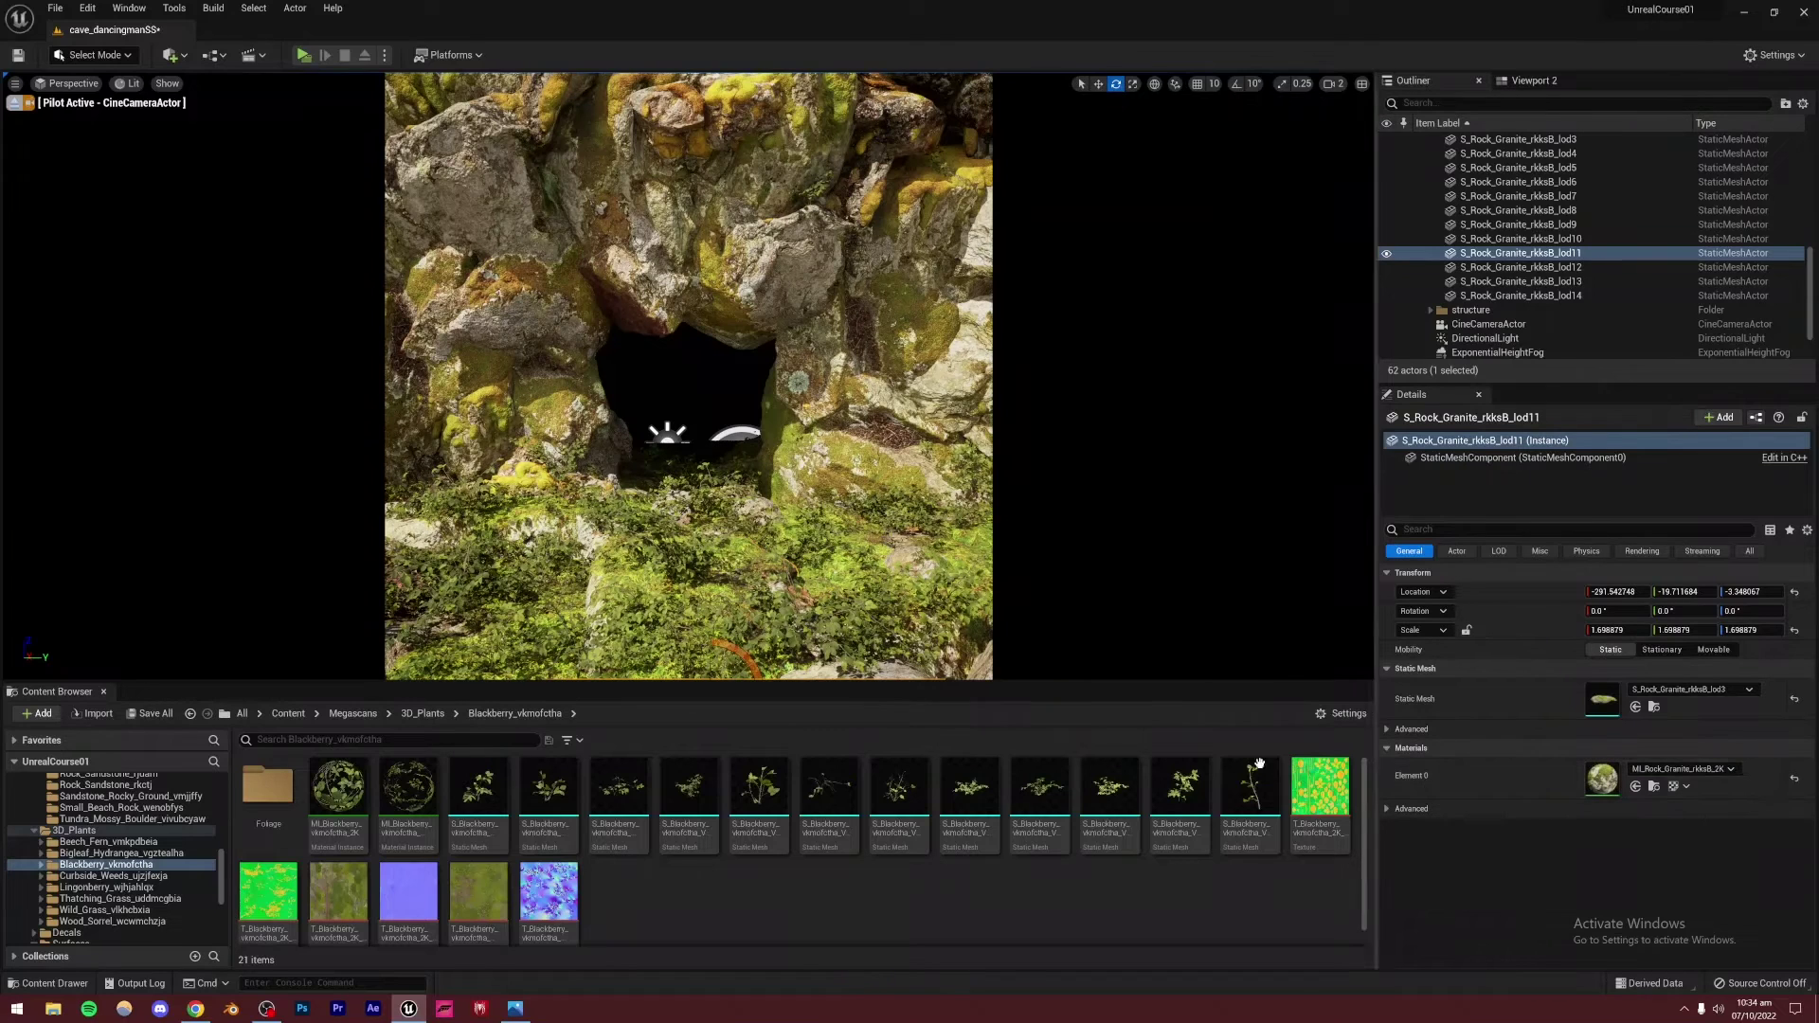
double_click(1603, 779)
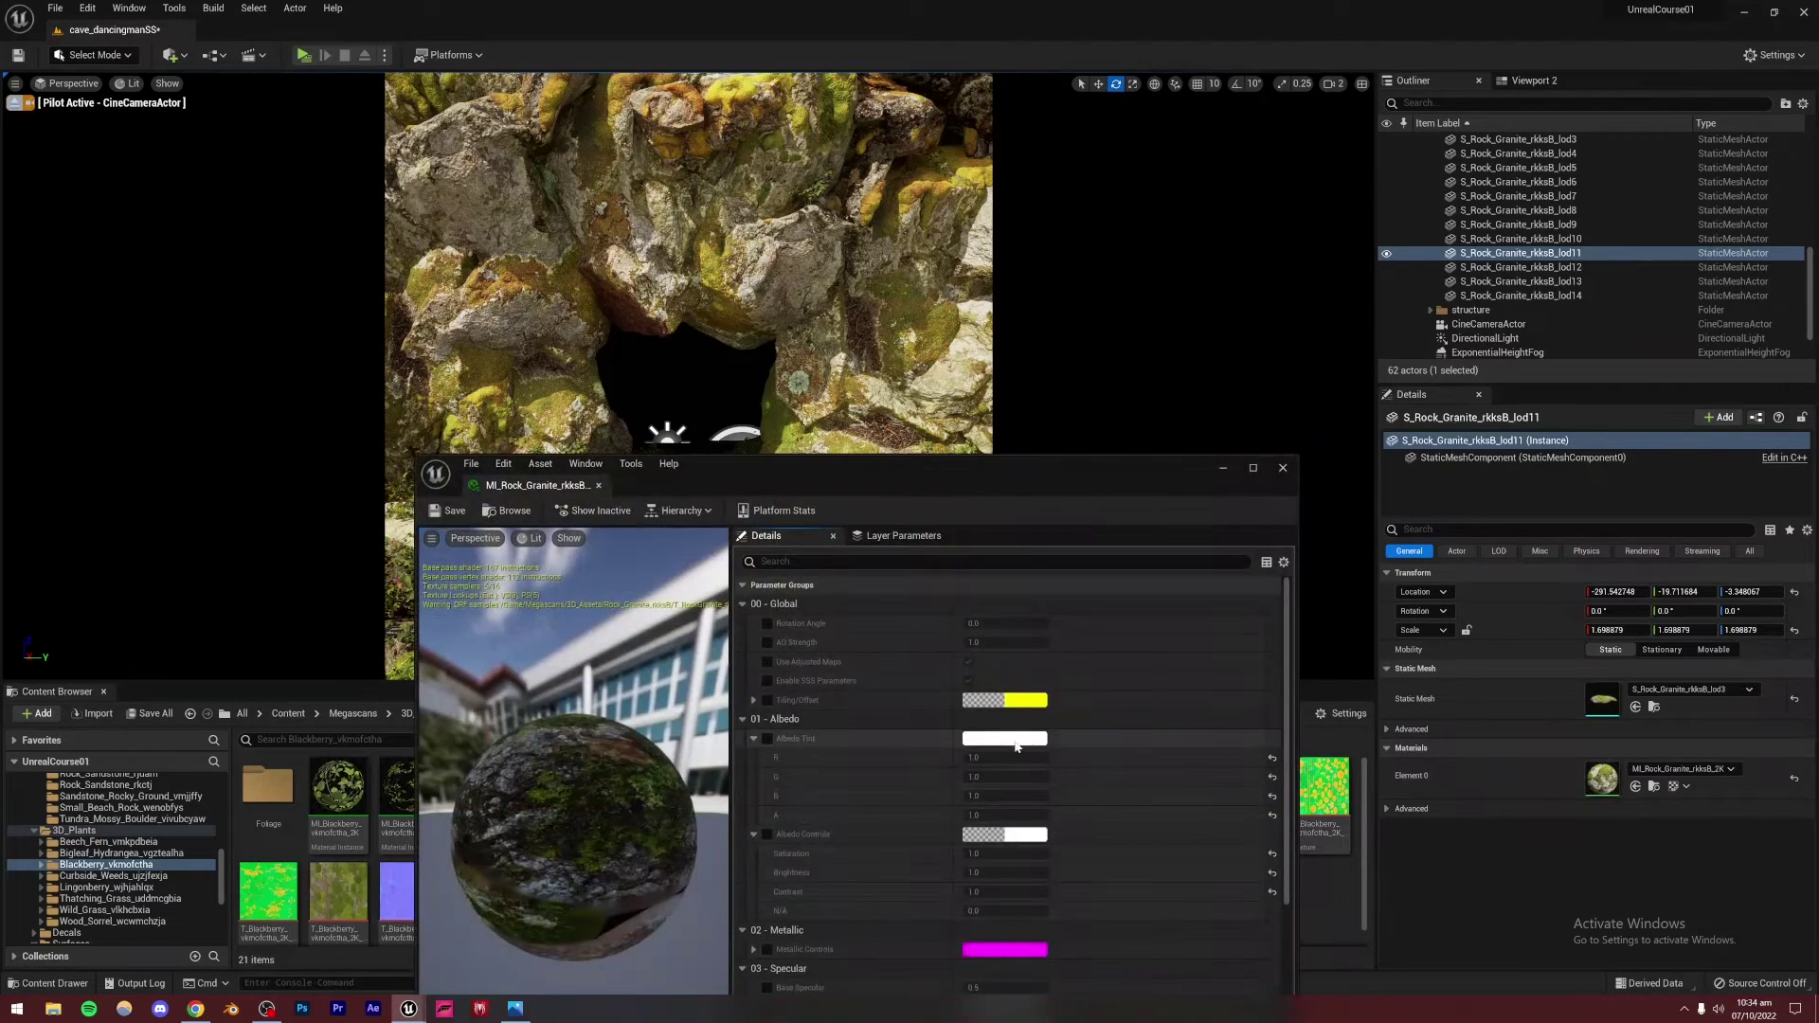
left_click_drag(891, 483, 1309, 271)
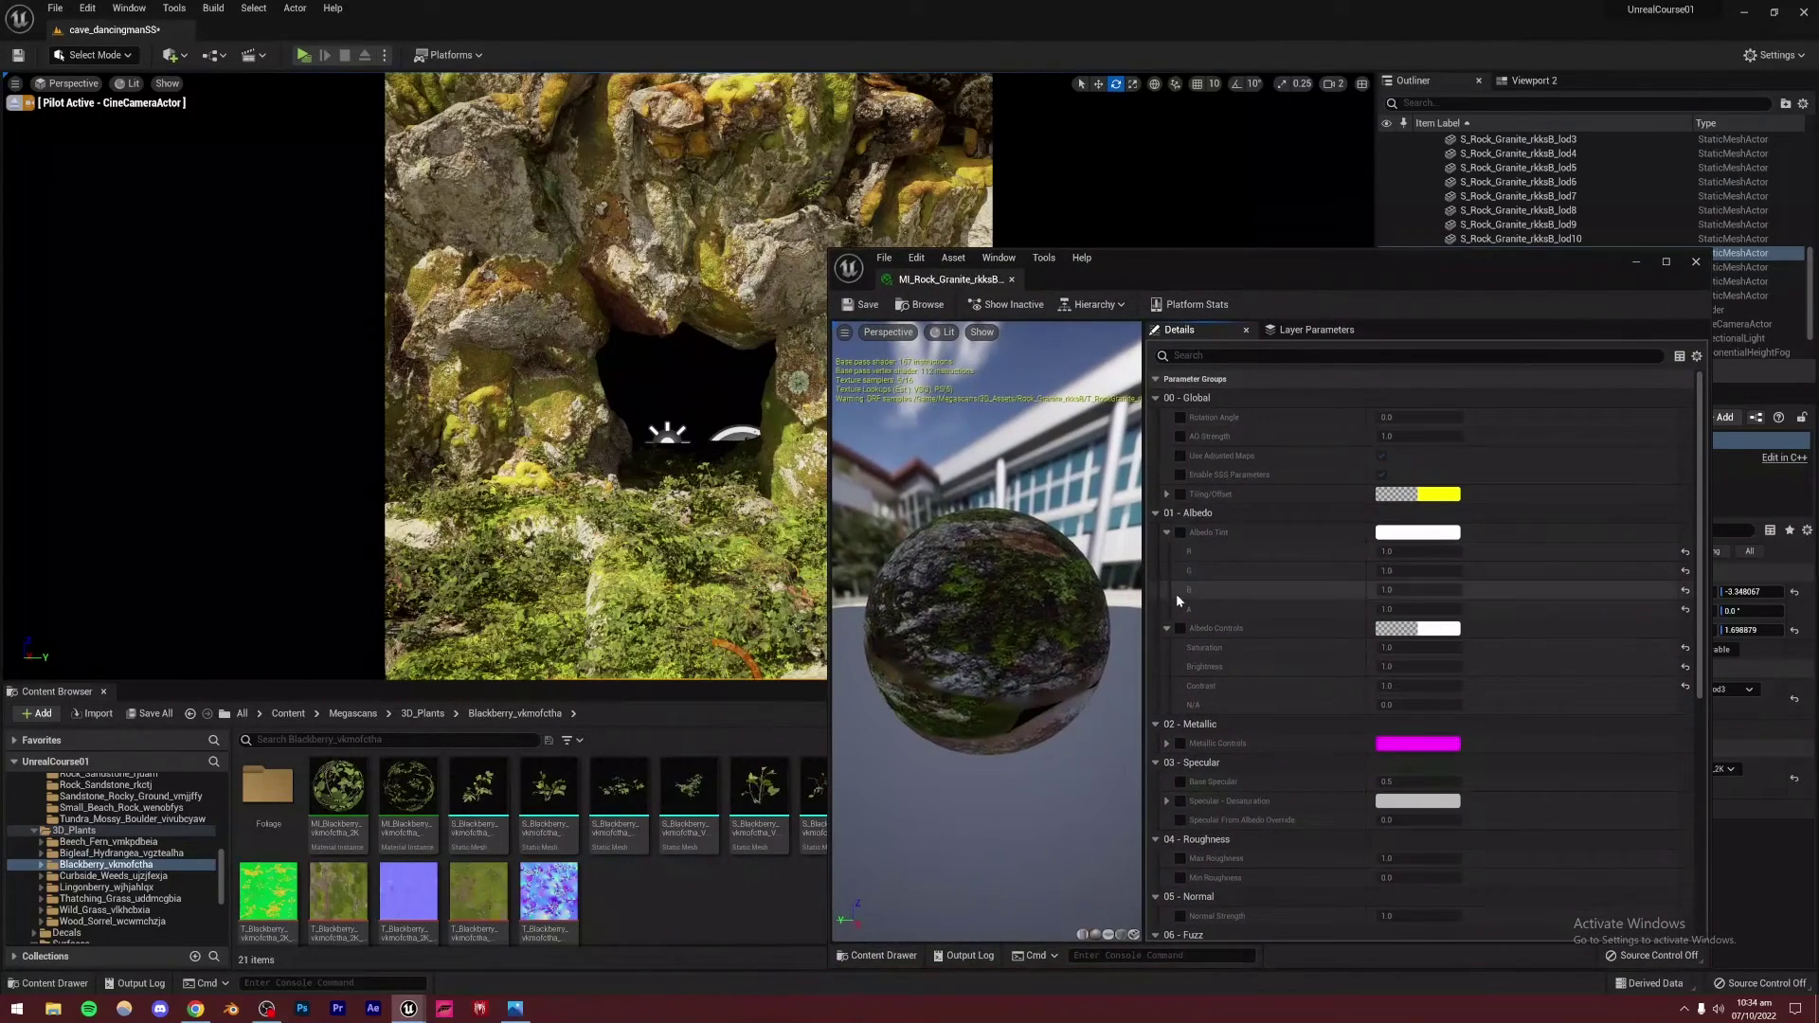
left_click(1181, 533)
left_click(1410, 534)
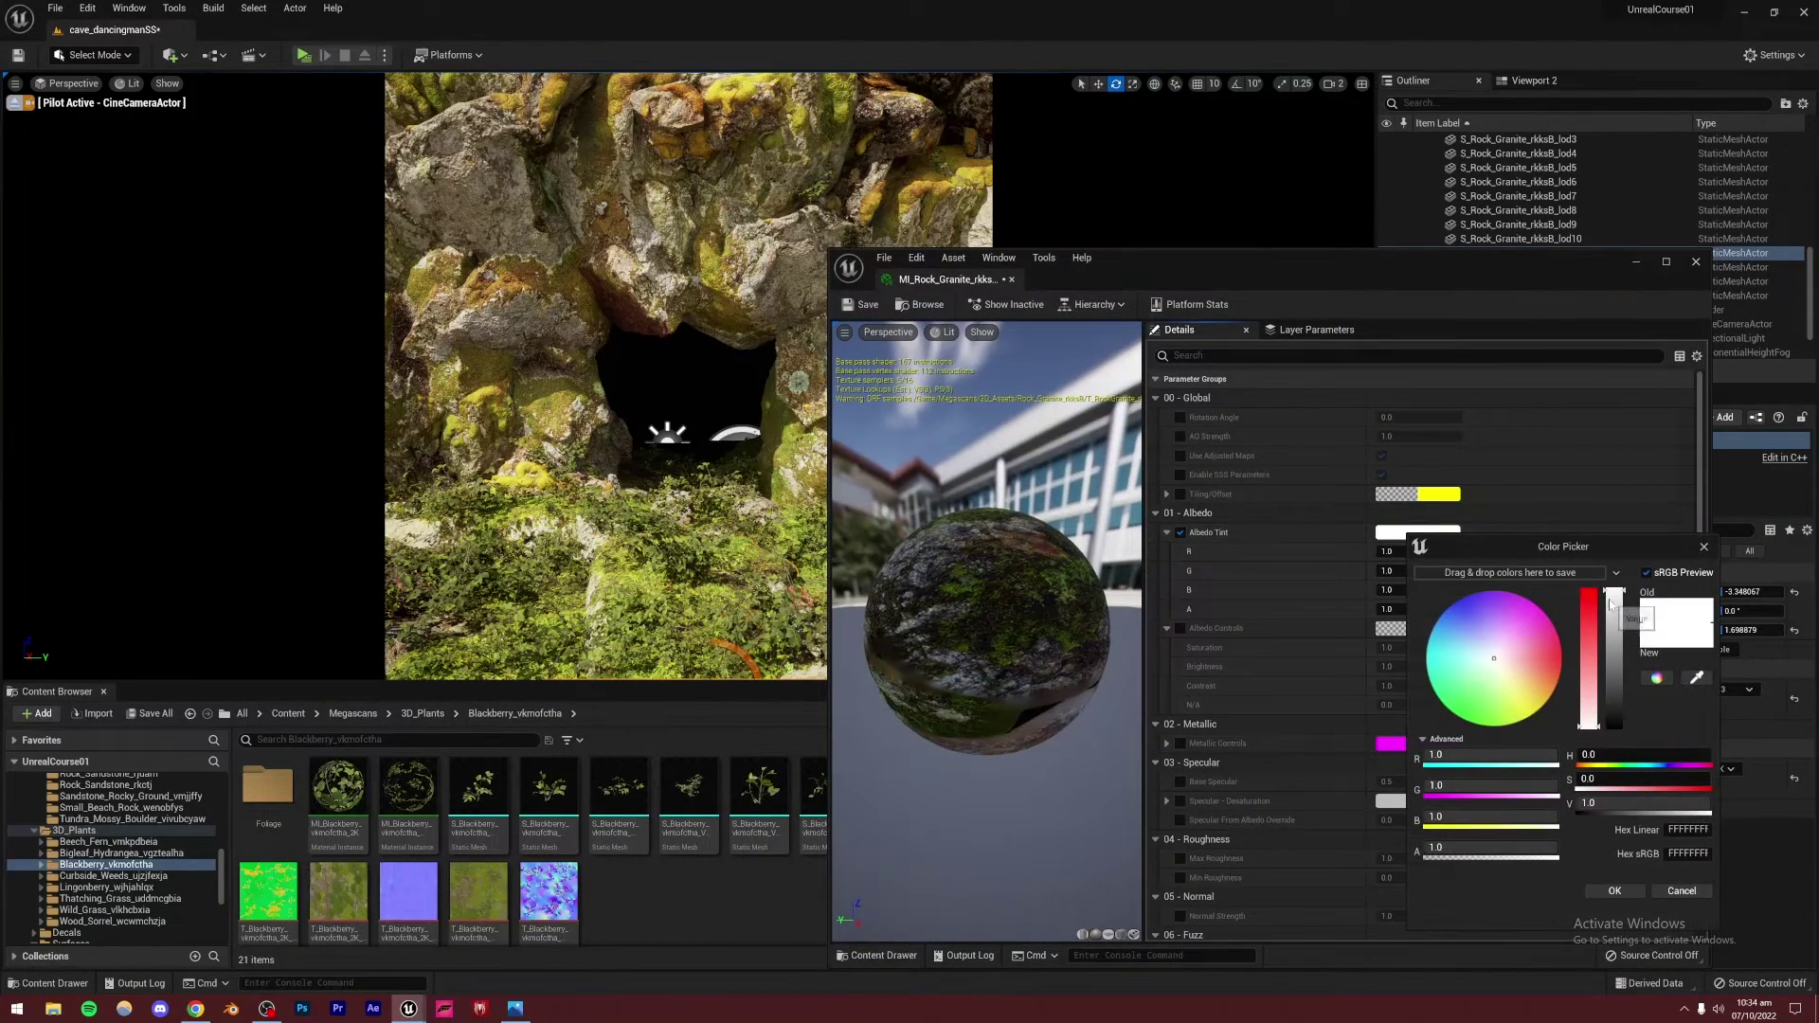
left_click_drag(1609, 605, 1613, 680)
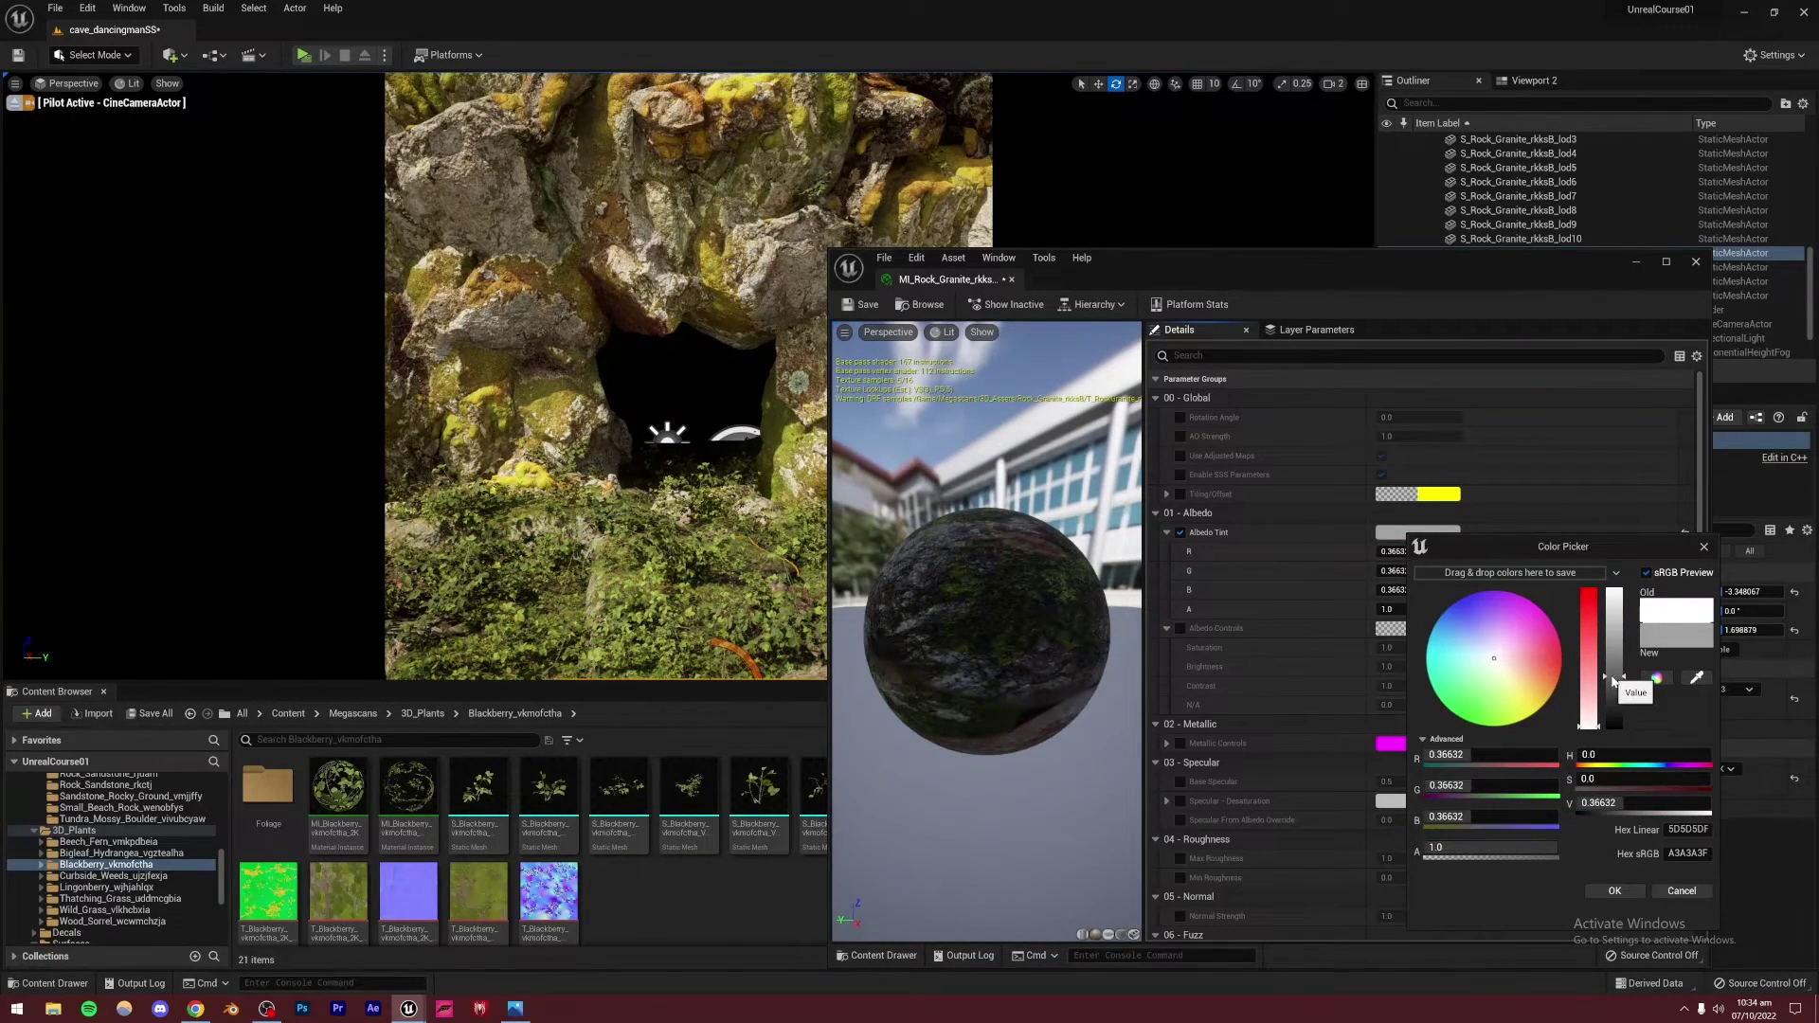
left_click(1553, 982)
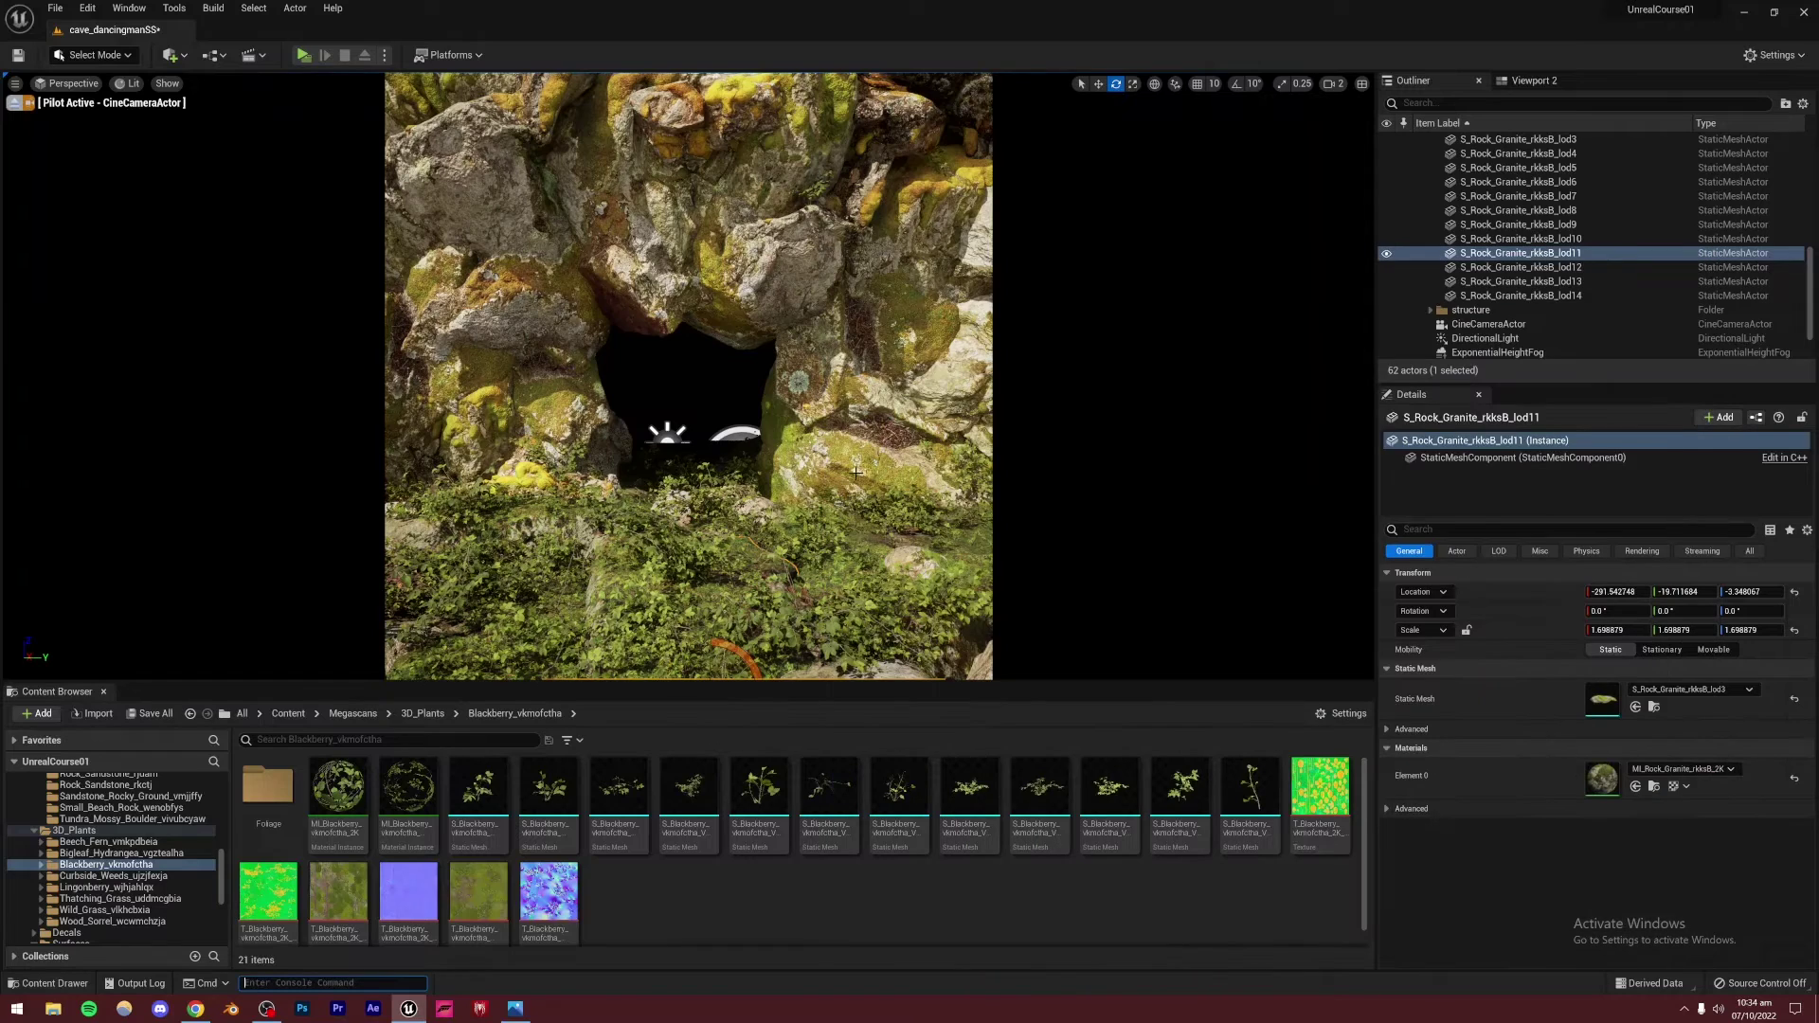
Enable the albedo tint in the upper mossy rock cluster's rdBuY material and darken it to a value of about 0.72
mouse_move(587, 341)
right_mouse_down()
mouse_move(581, 284)
mouse_move(596, 352)
right_mouse_up()
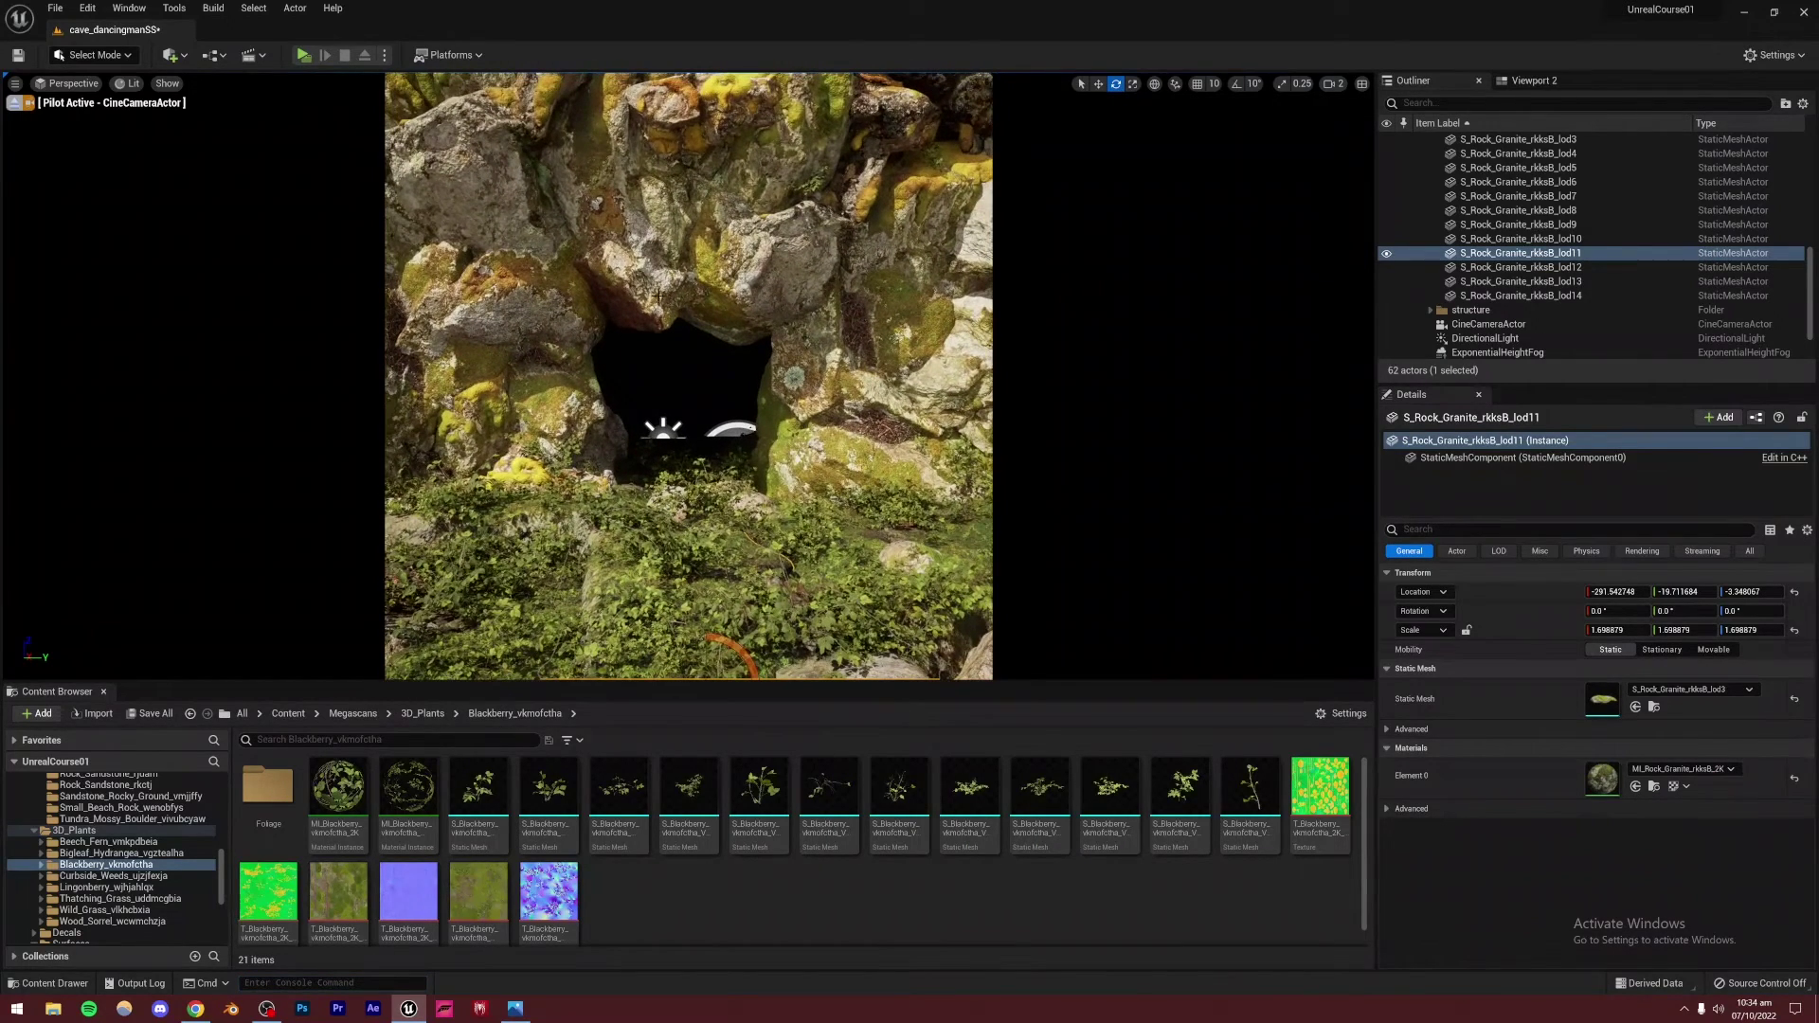
left_click(474, 199)
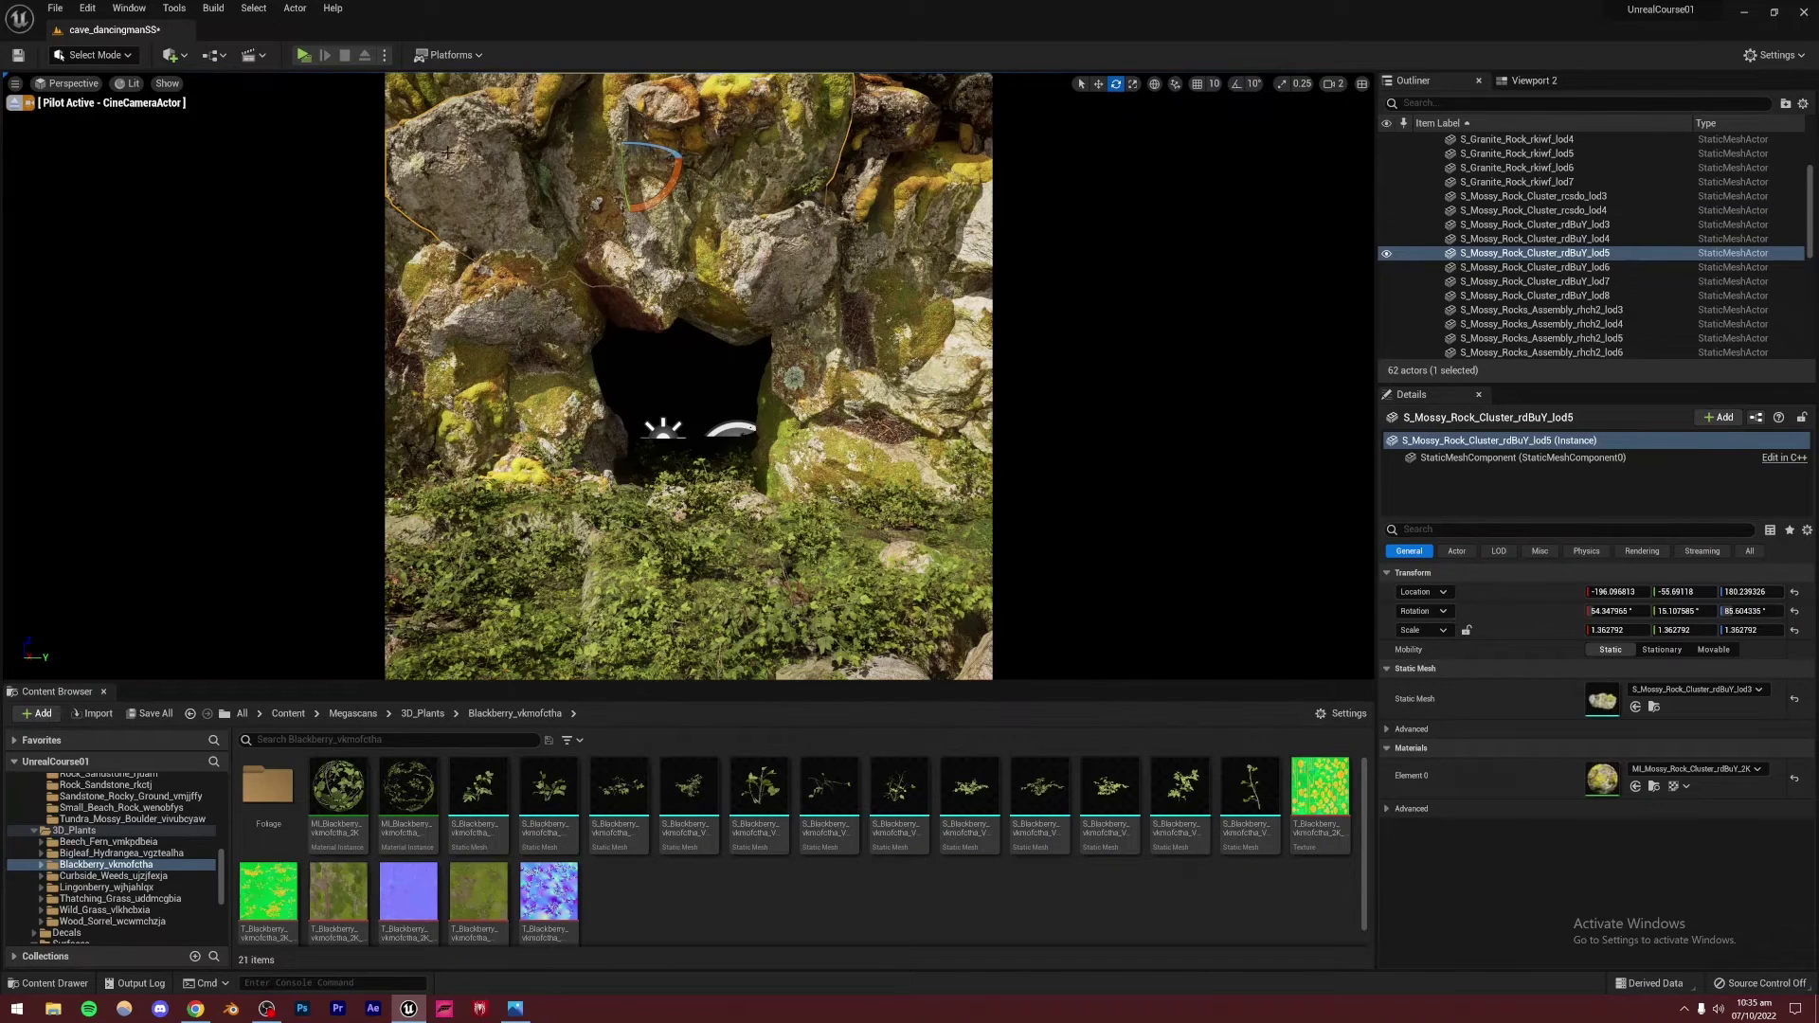
double_click(1602, 778)
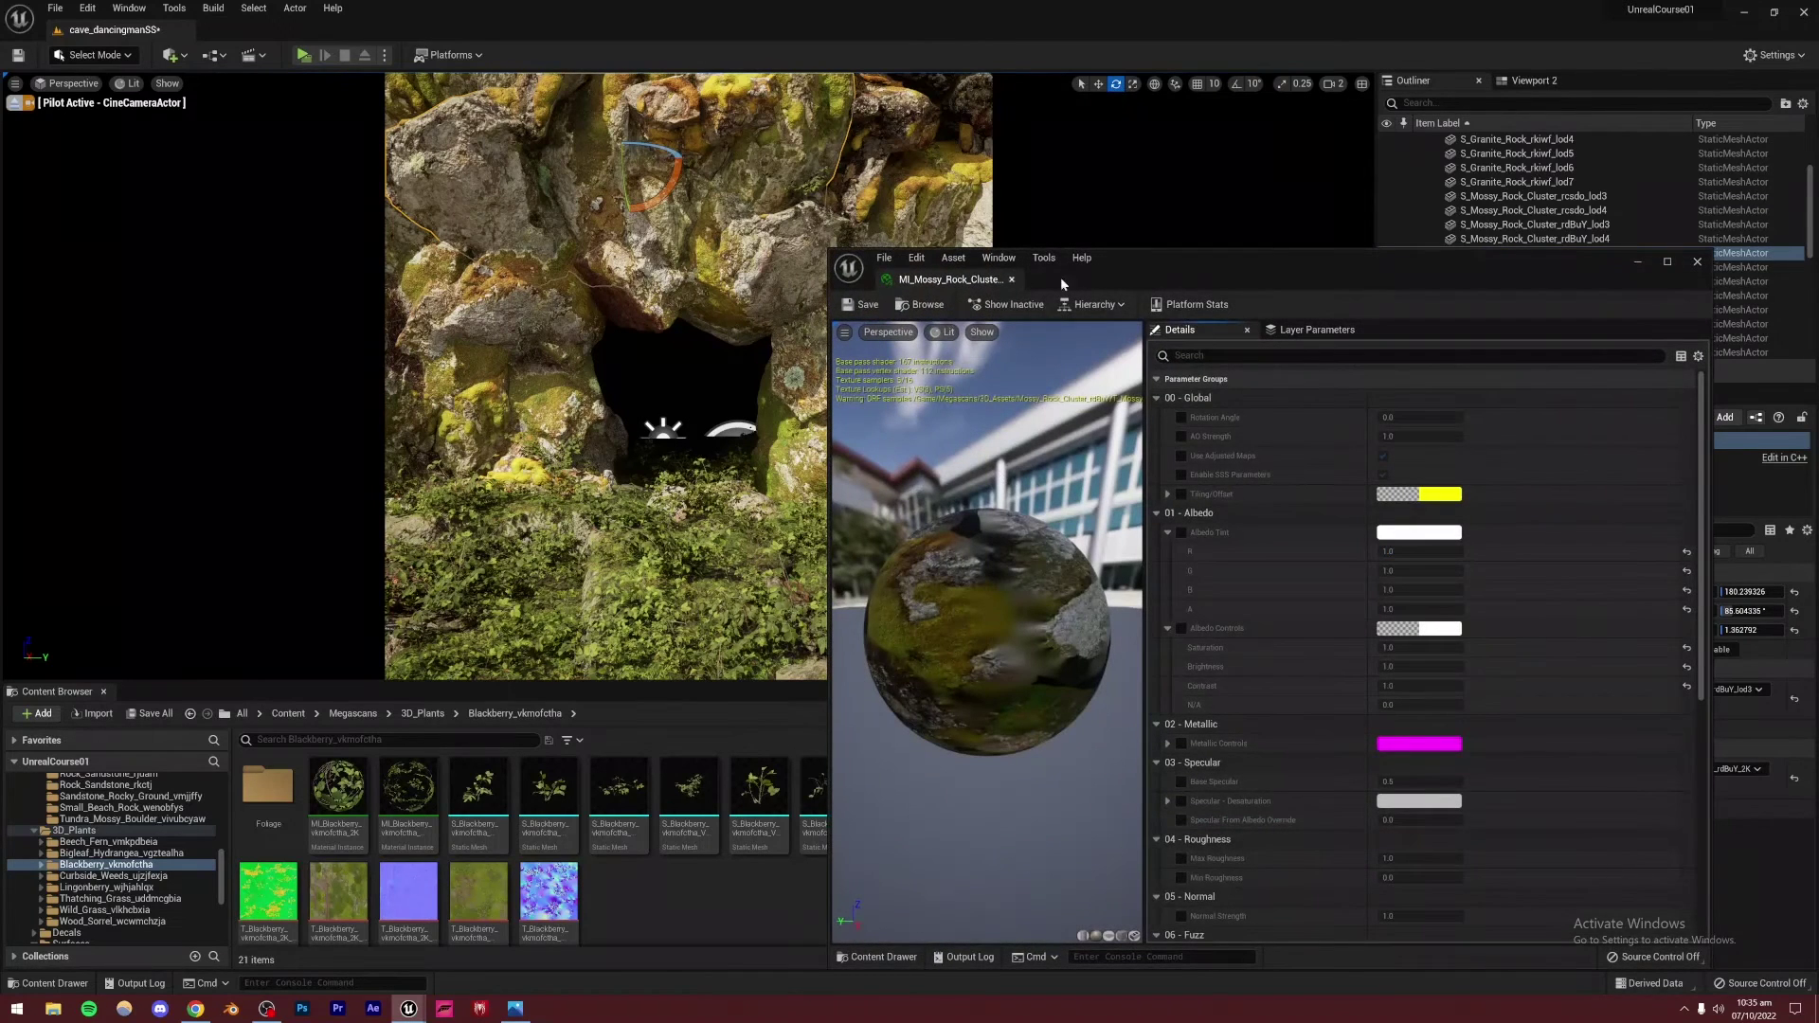
left_click(1181, 533)
left_click(1419, 532)
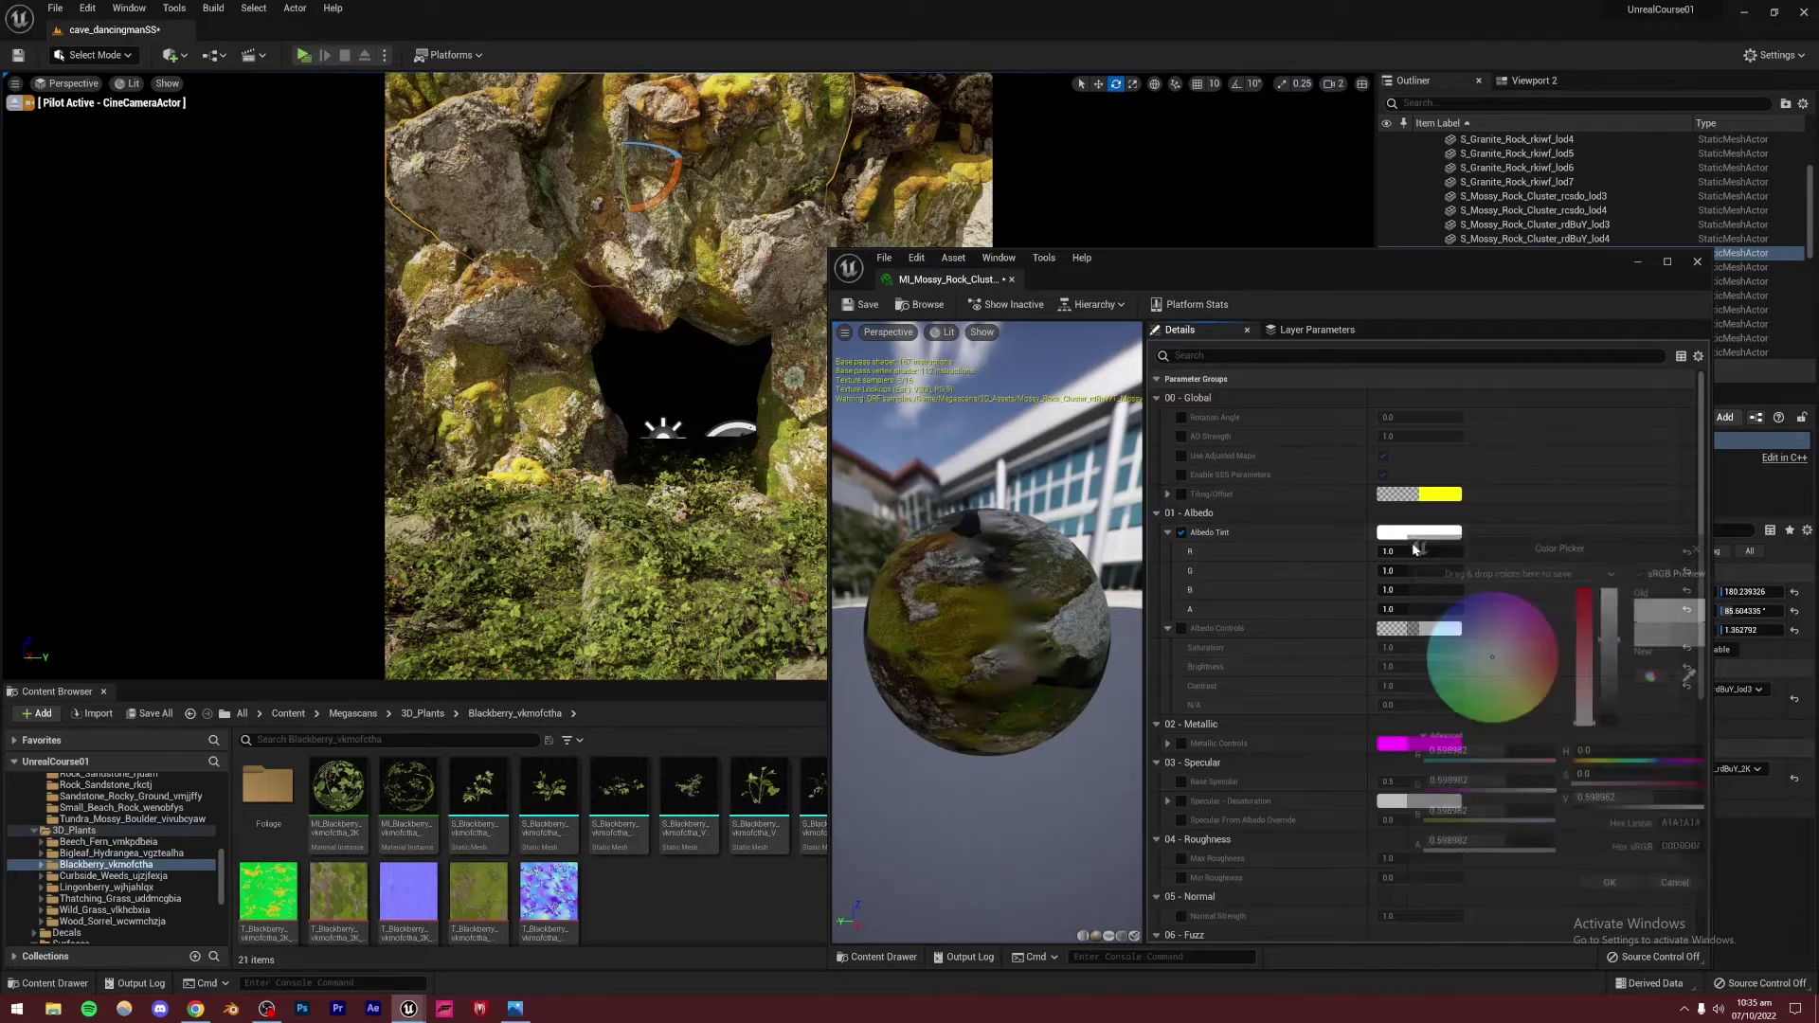
left_click_drag(1605, 628, 1615, 629)
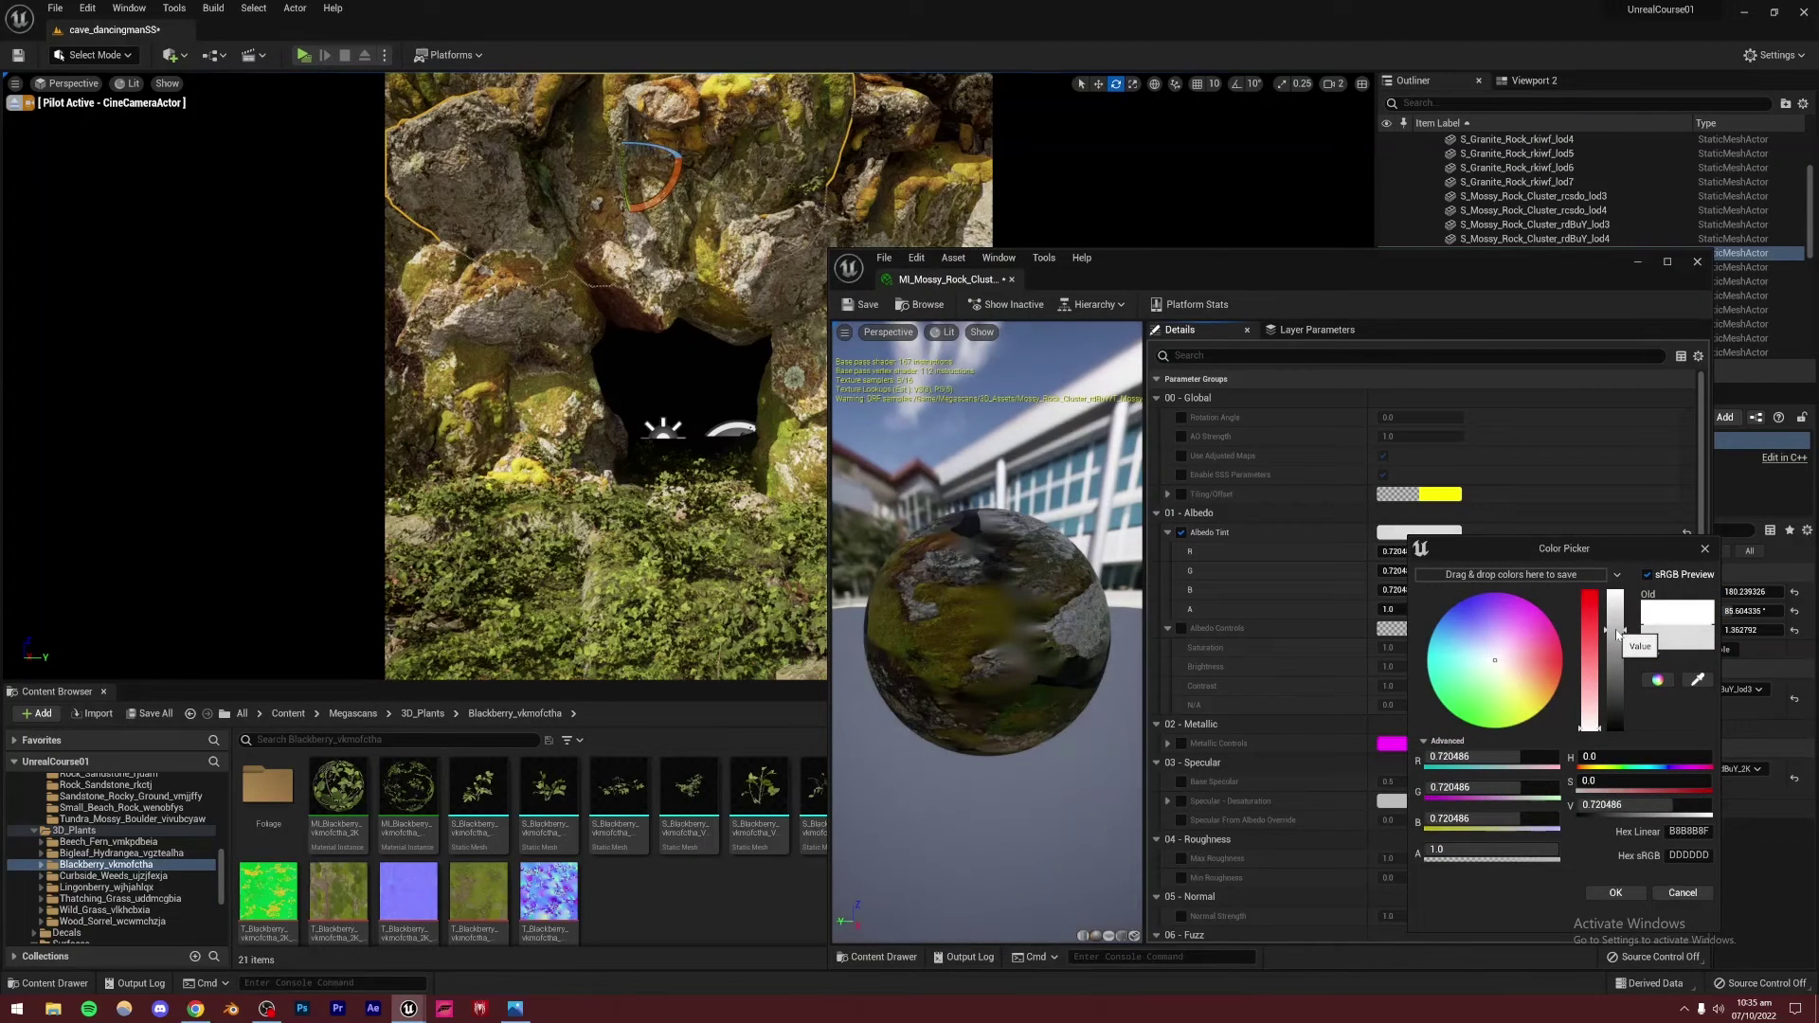
left_click(1696, 264)
Rotate granite rock S_Granite_Rock_rjxs1_lod5 above the cave entrance and move it to about X -206.8, Y 12.9, Z 170.8
left_click(909, 512)
right_click_drag(928, 356, 1137, 357)
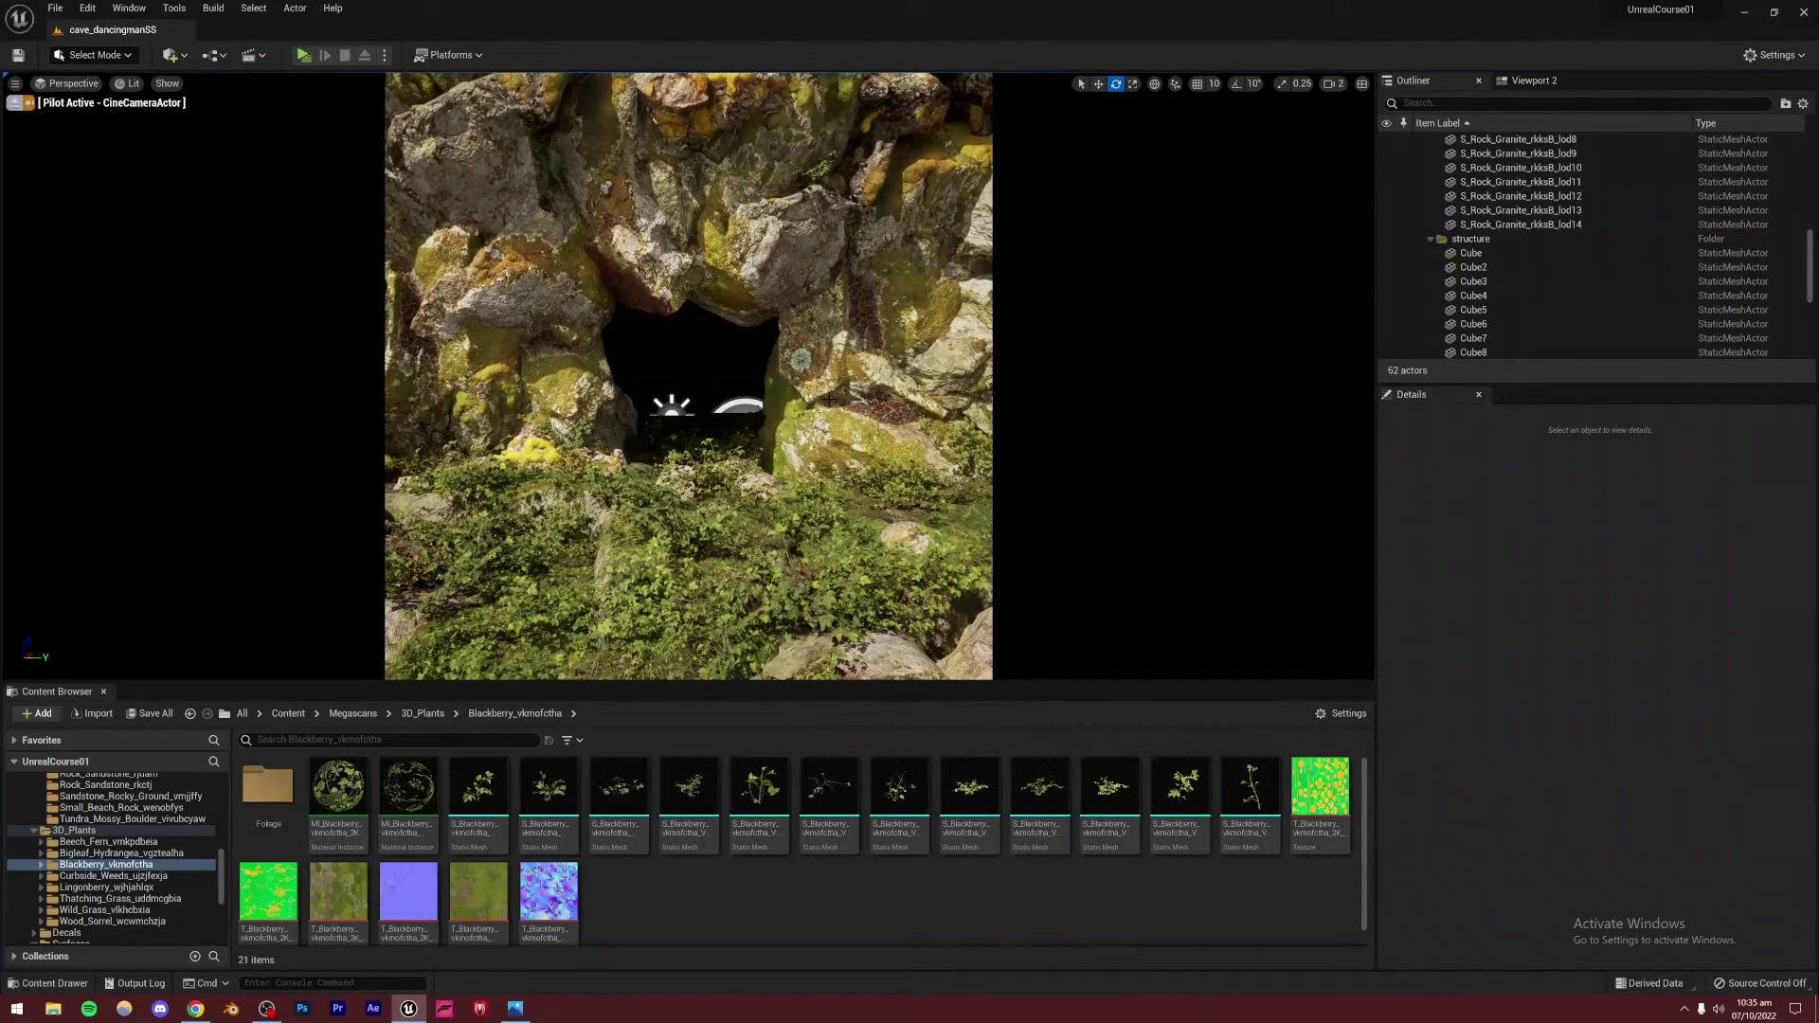
left_click(631, 260)
left_click_drag(668, 289, 643, 301)
left_click(1516, 197)
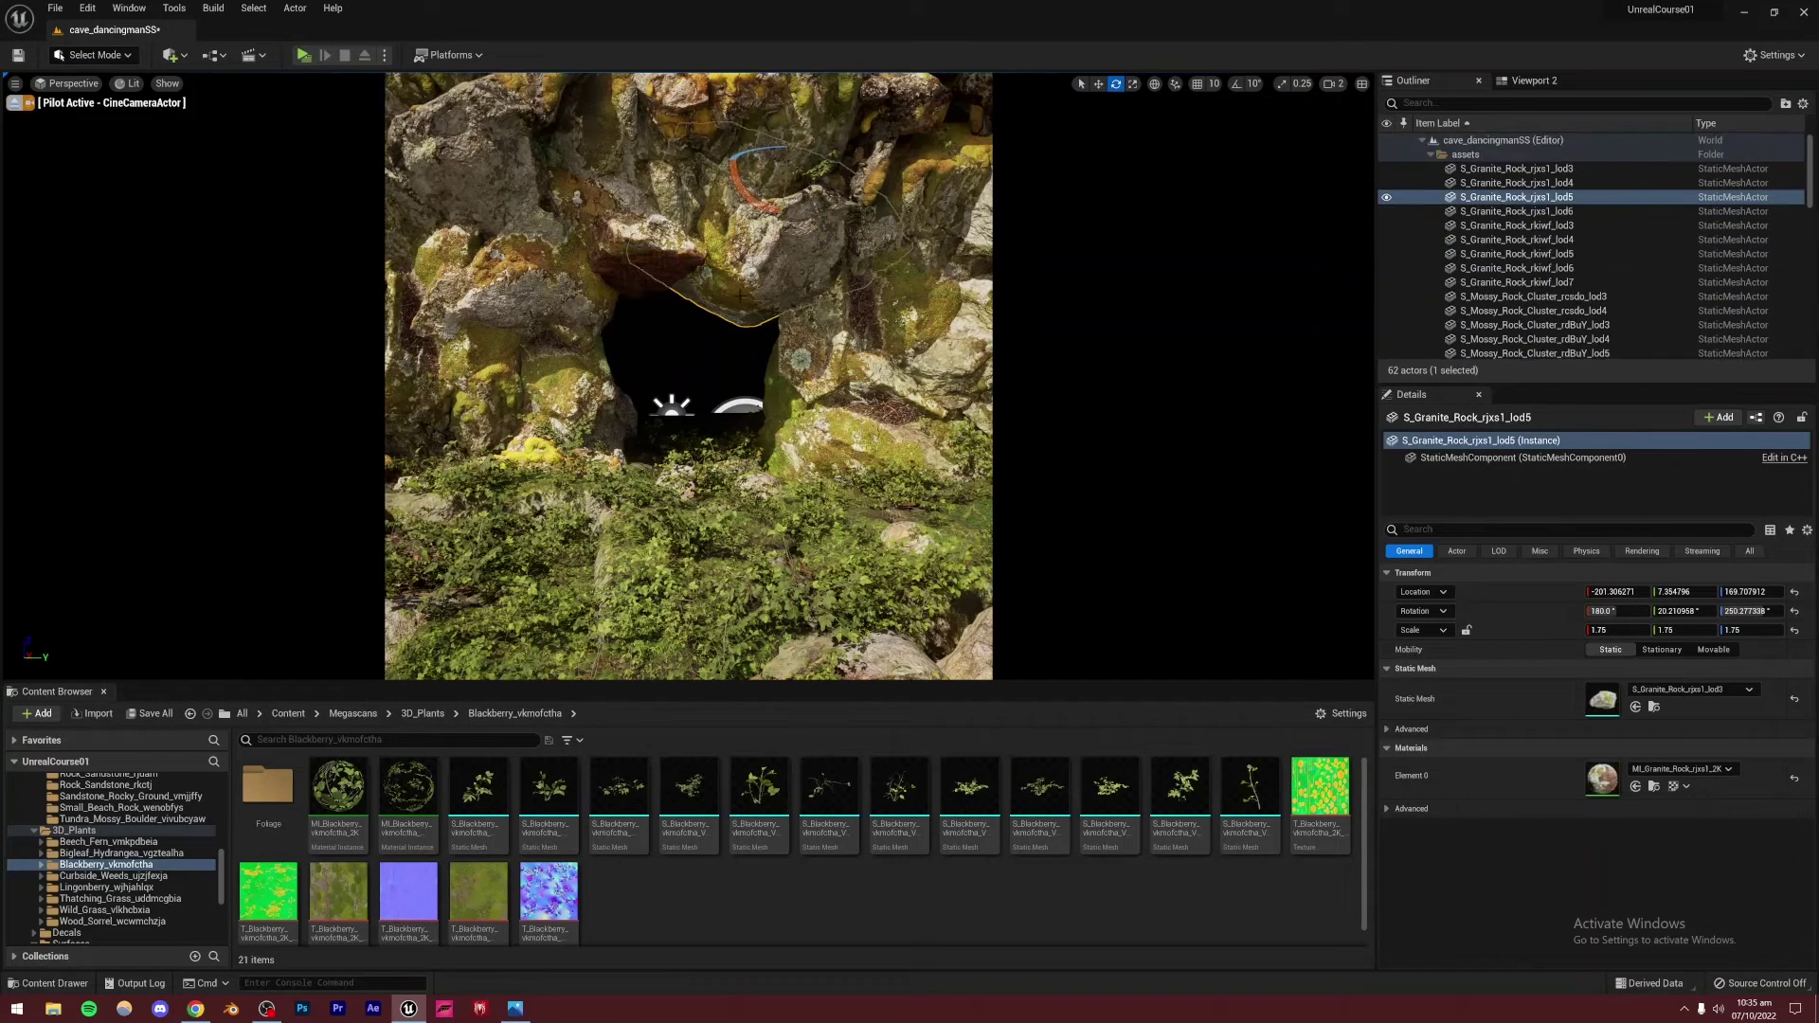
left_click(1099, 85)
left_click_drag(800, 147, 730, 268)
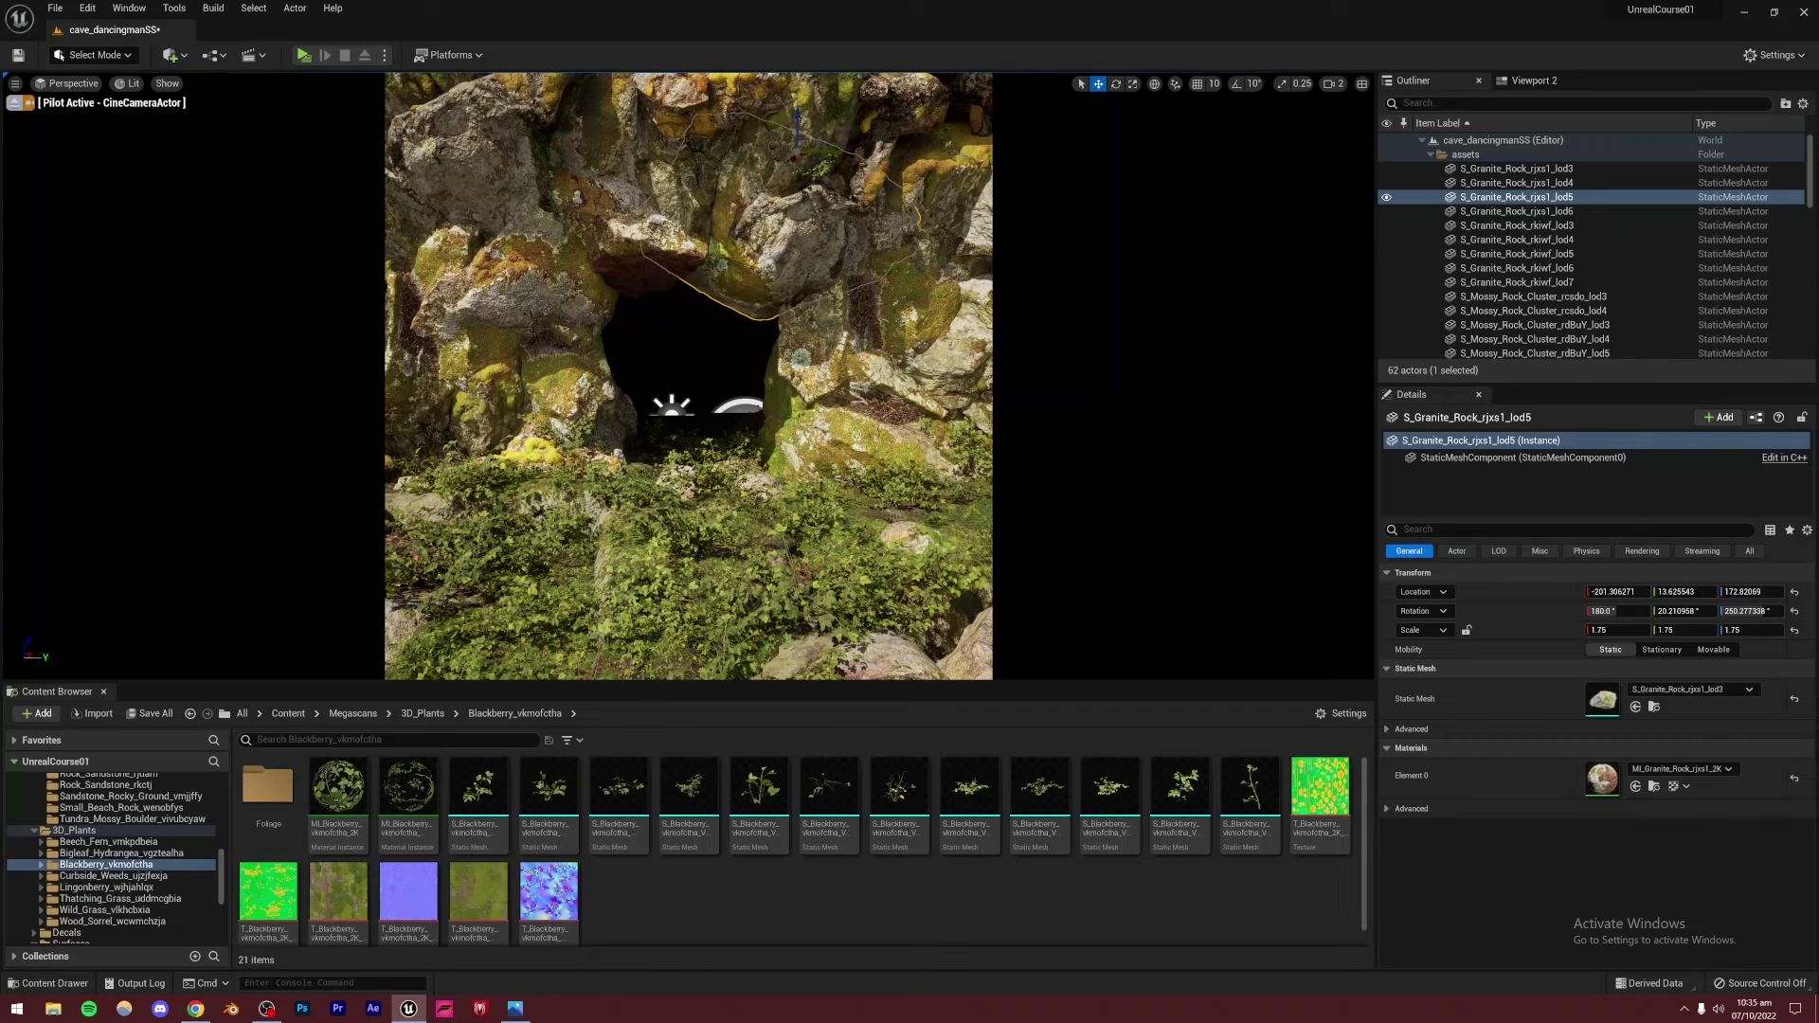
left_click_drag(808, 139, 758, 228)
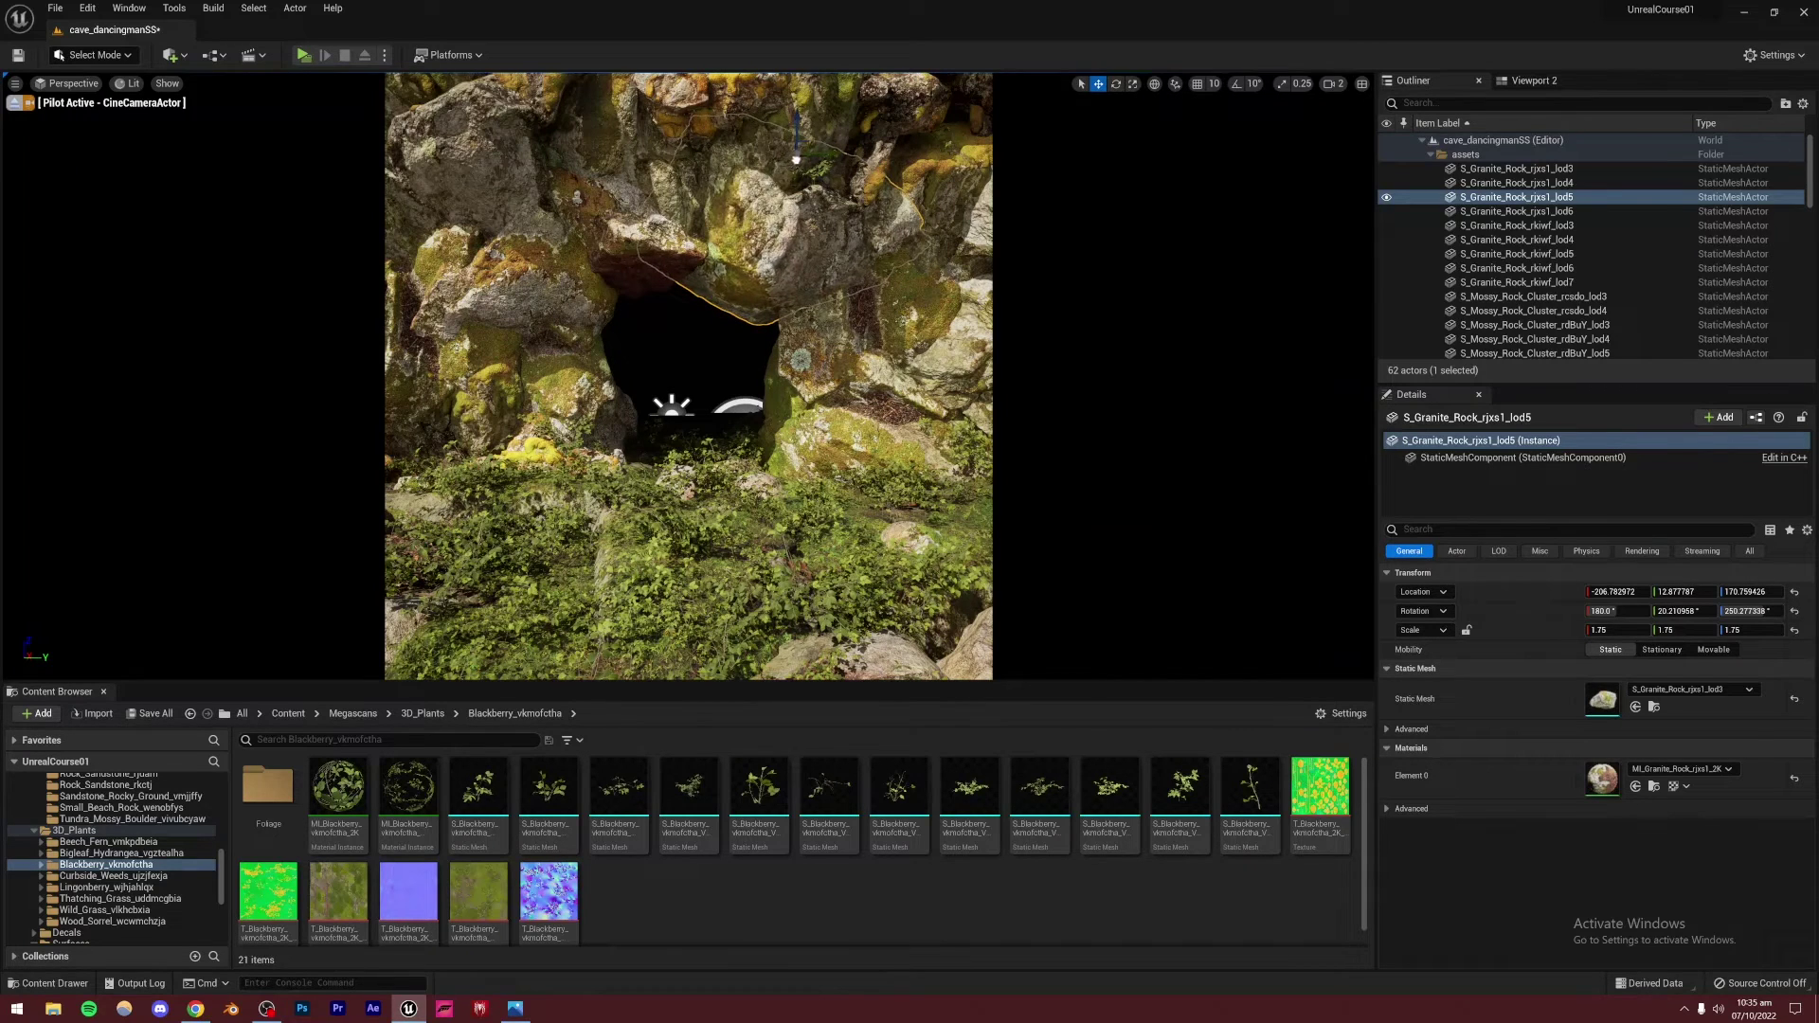
left_click(757, 230)
key("f")
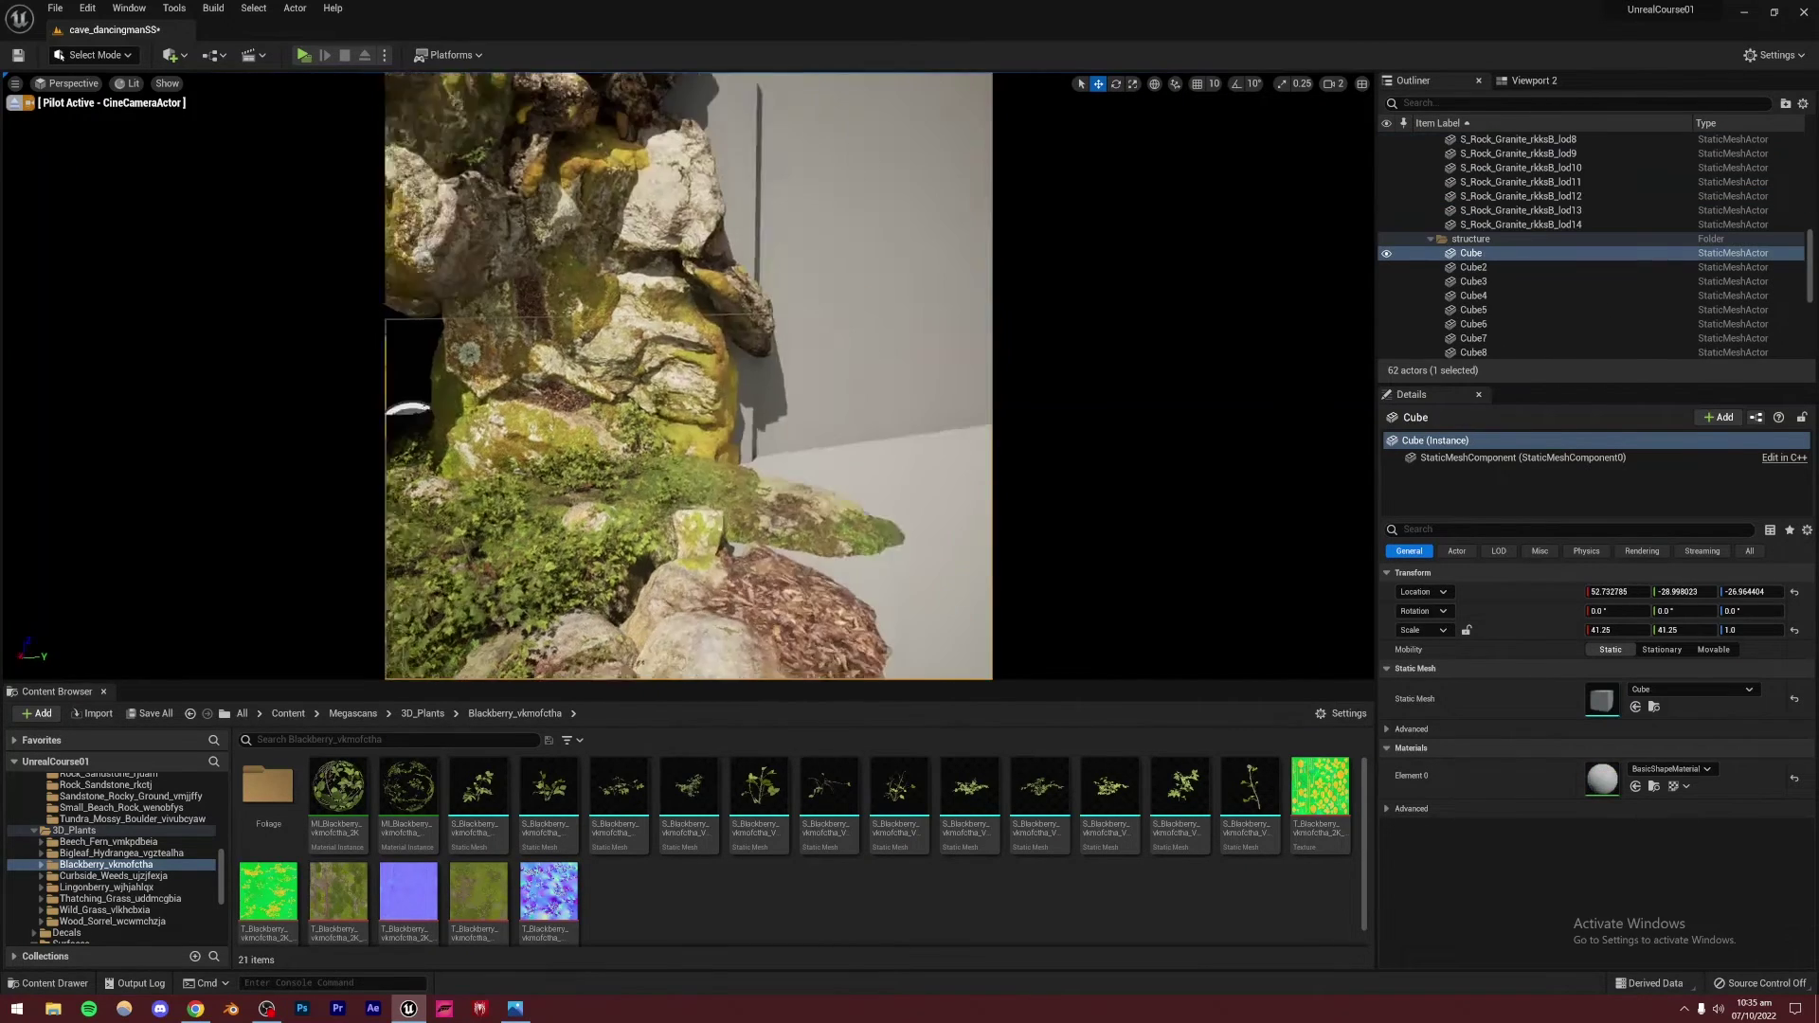
key("Escape")
key("ctrl+z")
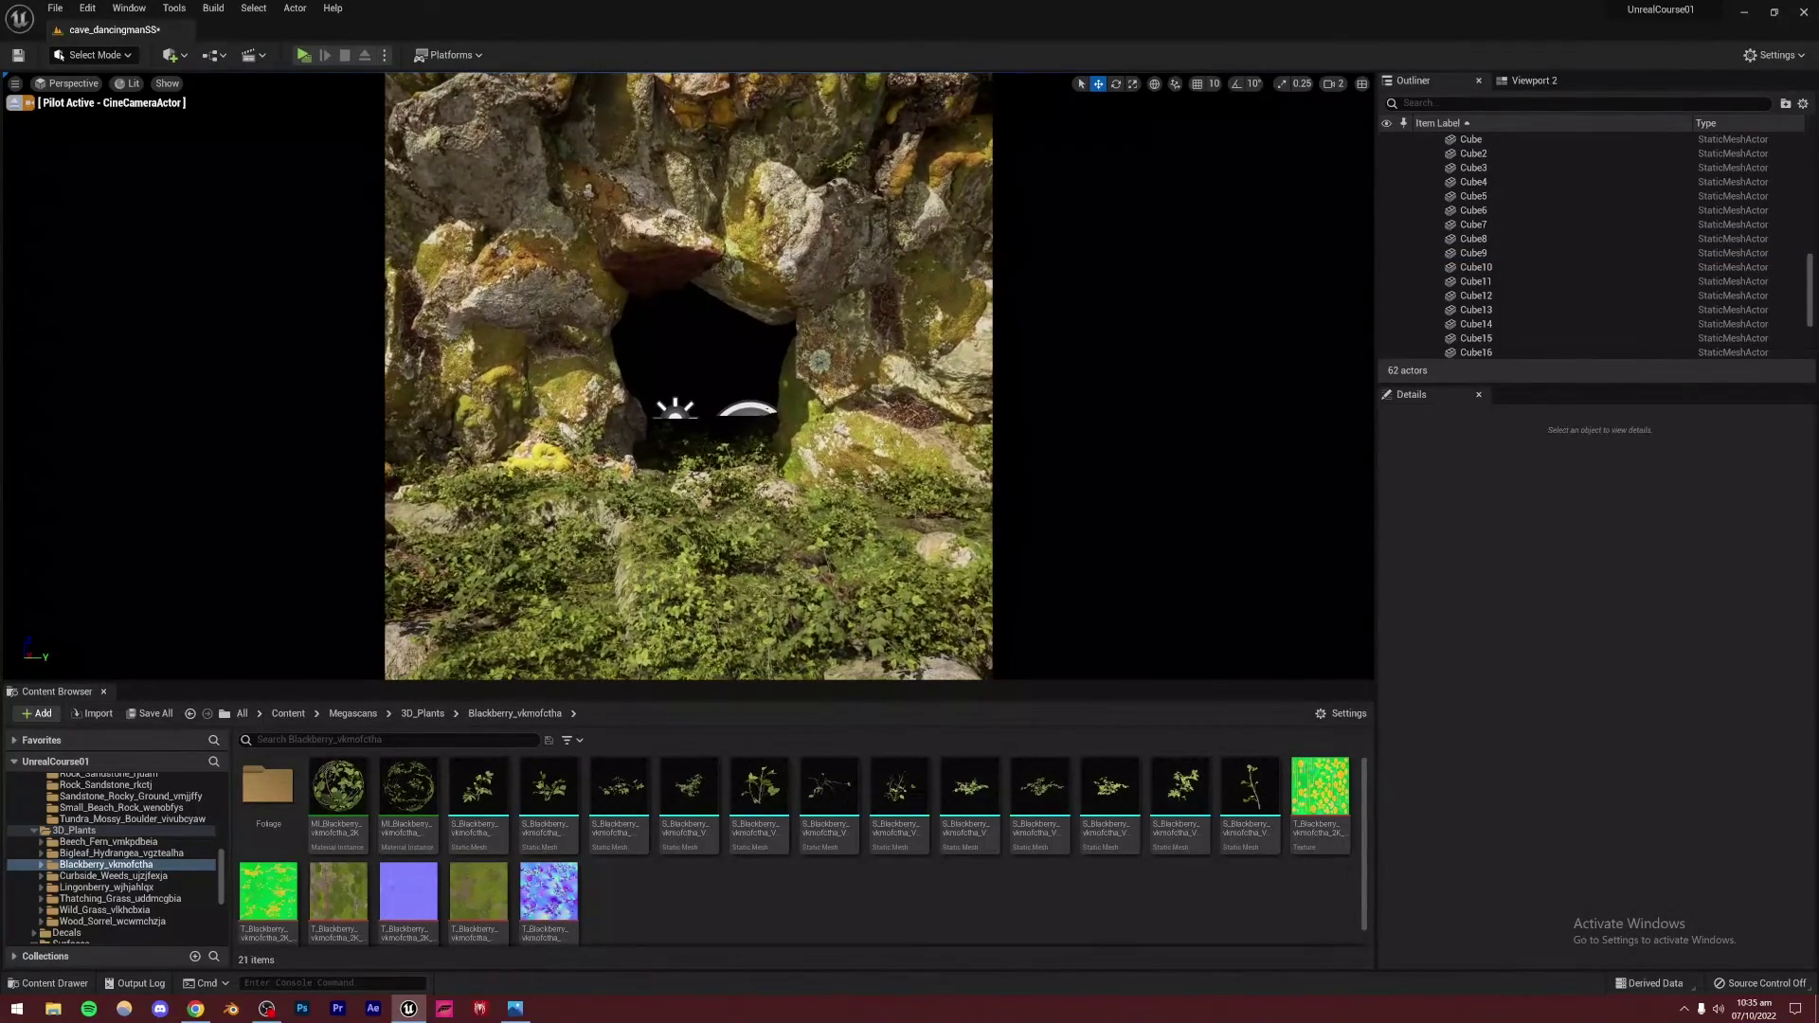
Compare the scene with the cave fantasy.PNG reference image and slightly reframe the piloted camera on the cave entrance
left_click(514, 1008)
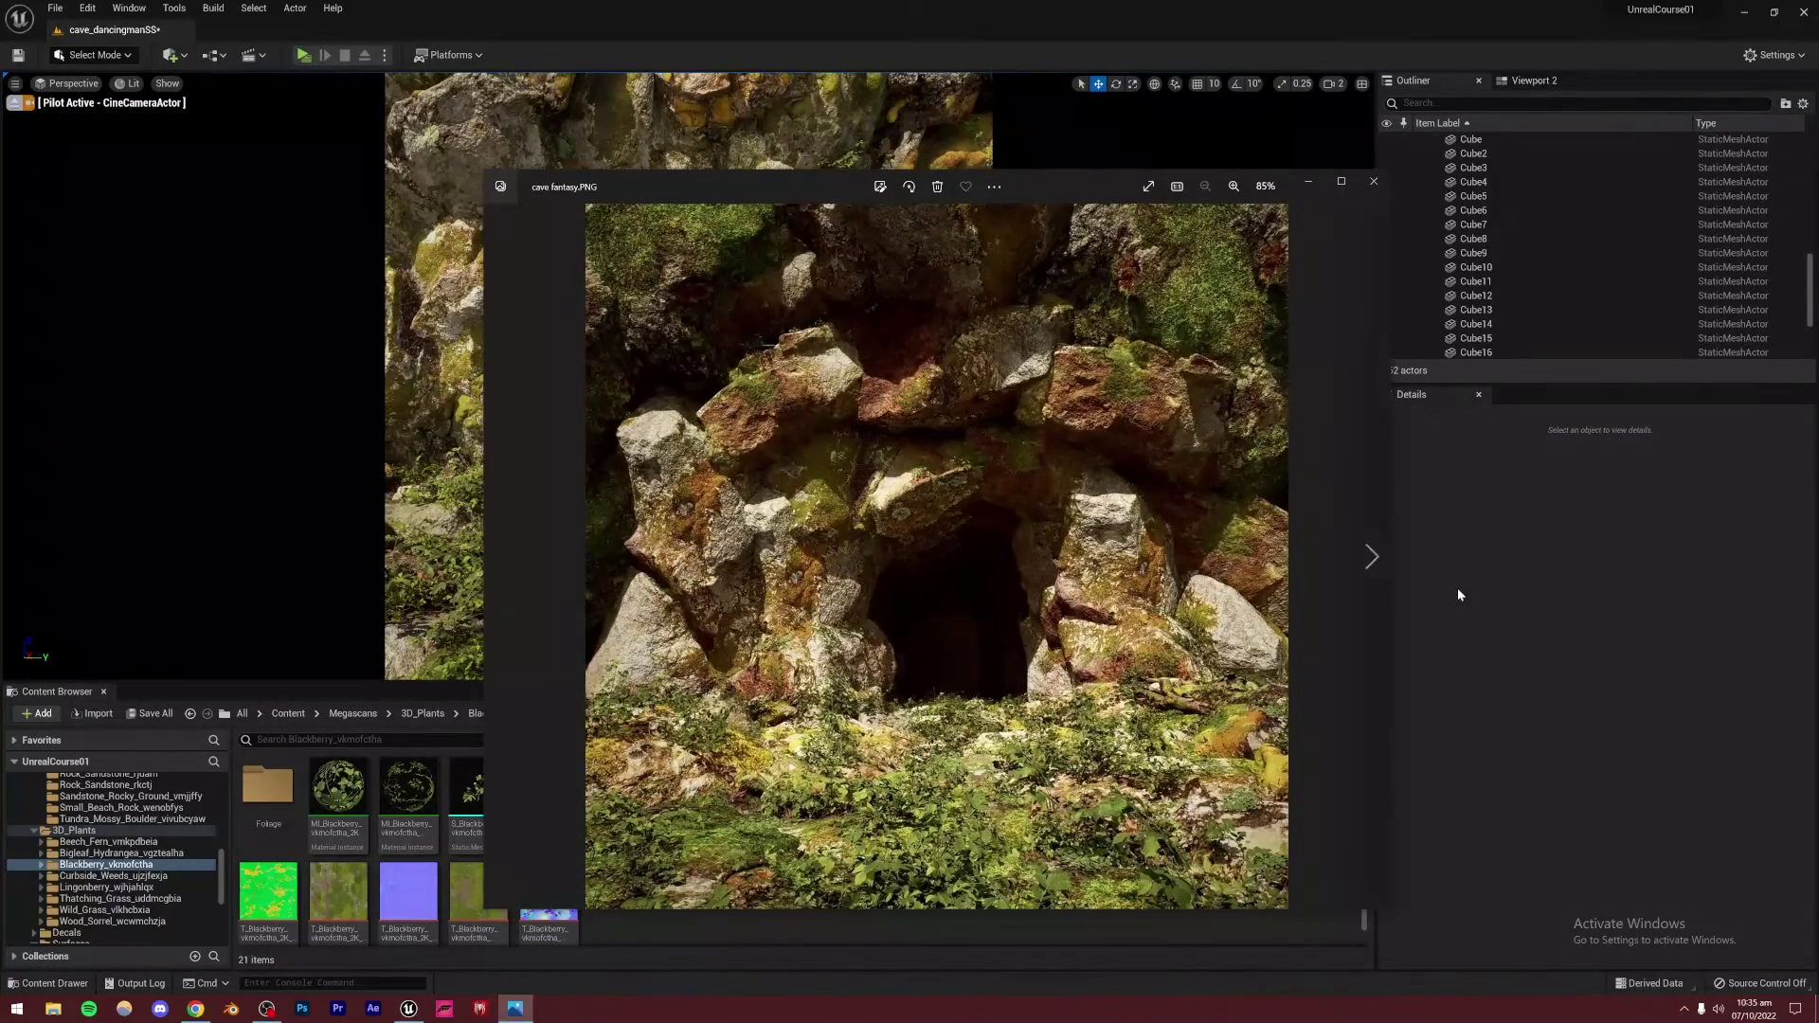
left_click(1537, 580)
right_click_drag(741, 411, 735, 403)
Try an exposure compensation of 9.6 on the PostProcessVolume, and set it back to 10
scroll(1430, 165, "up", 10)
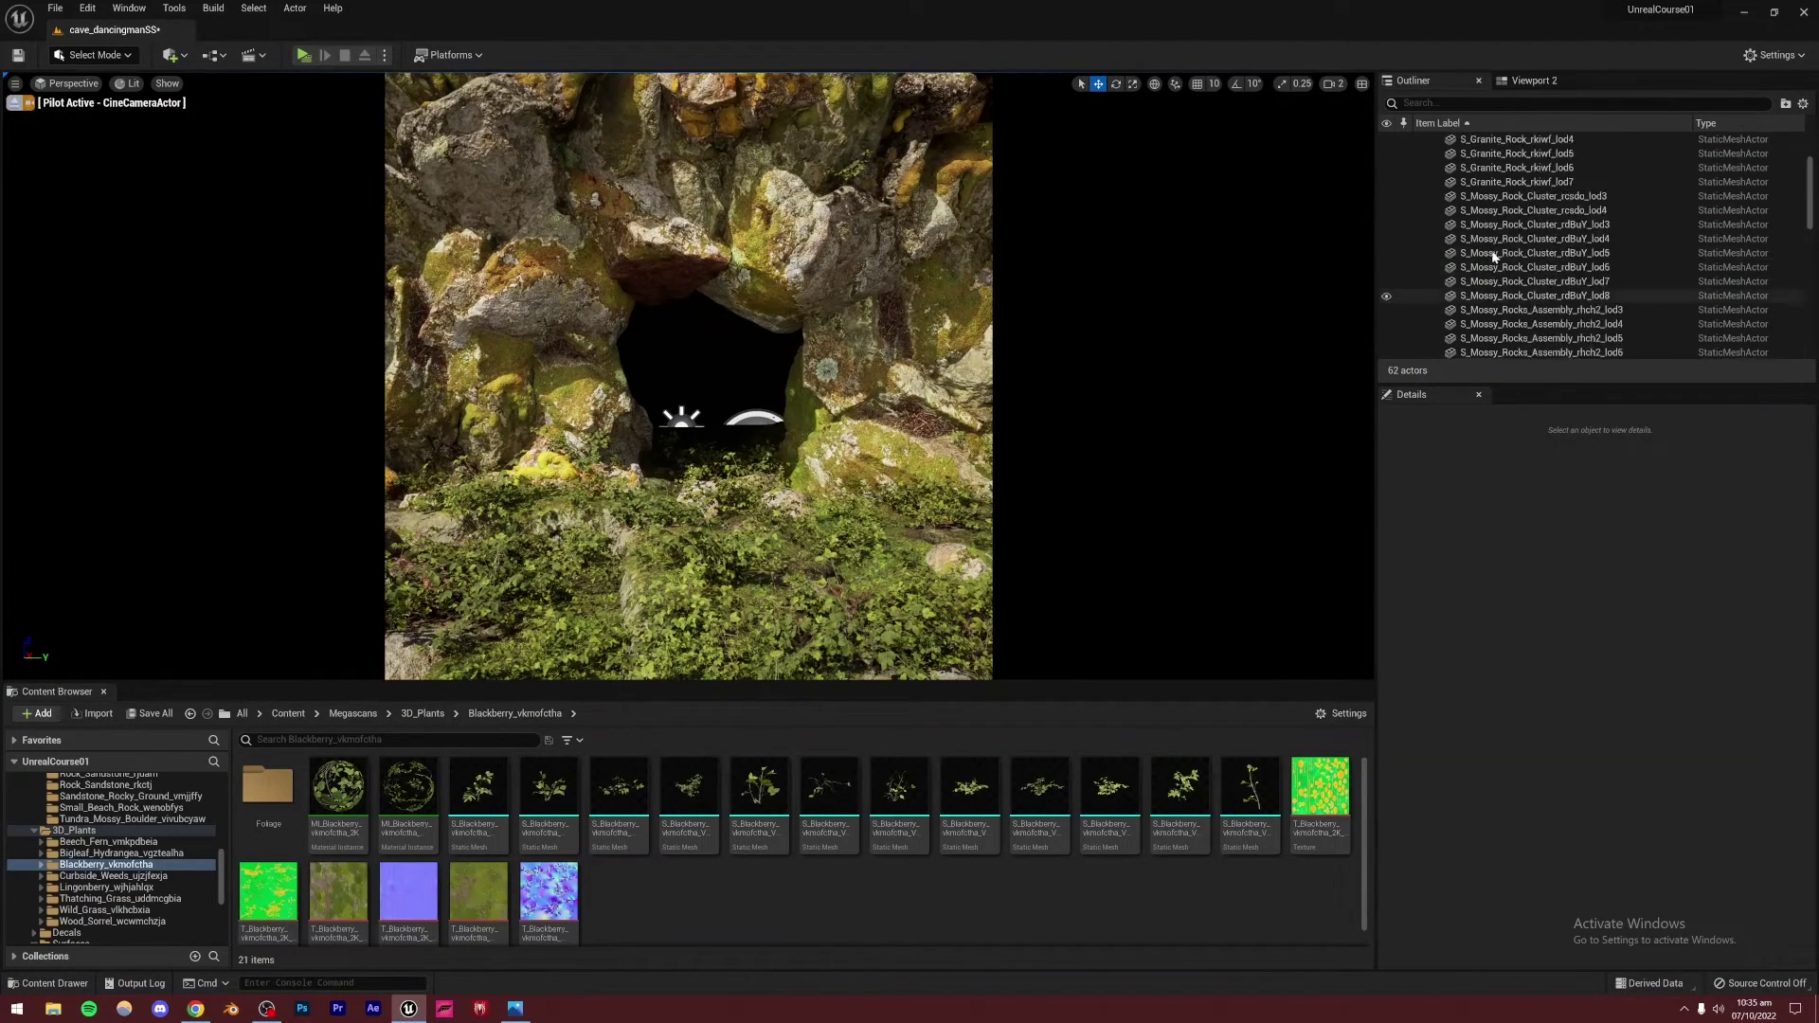
left_click(1431, 154)
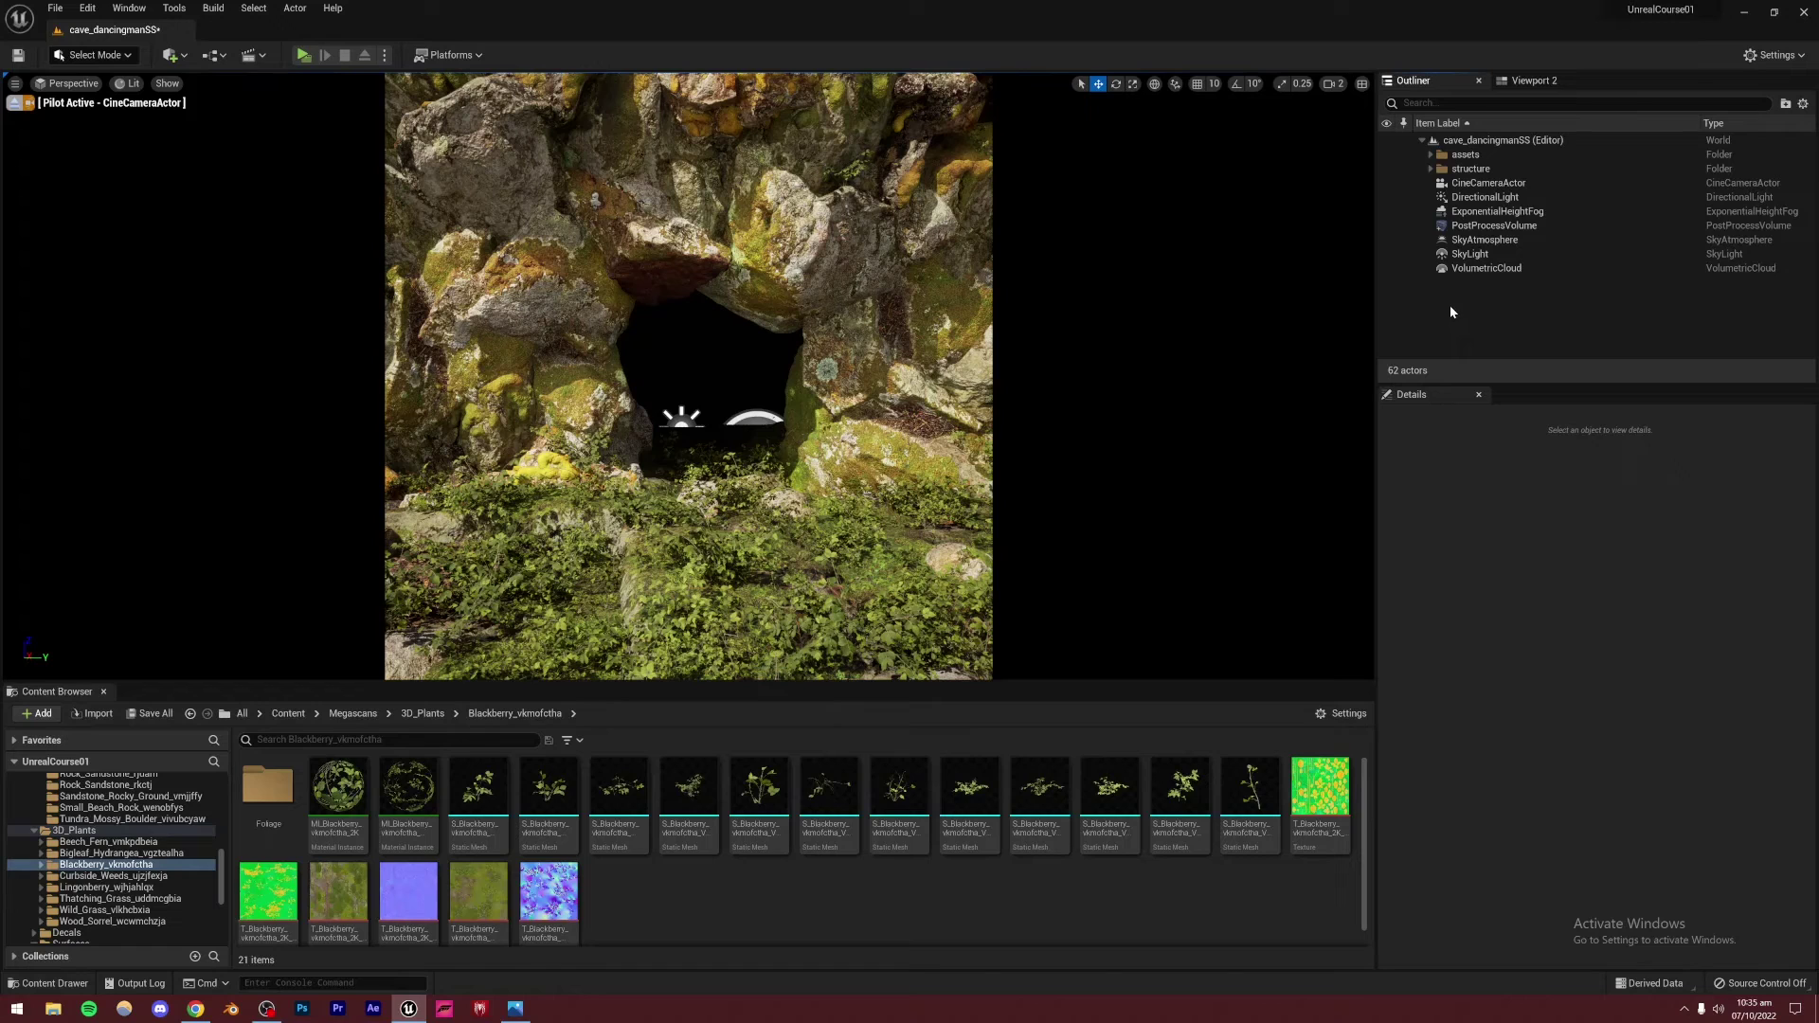
left_click(1479, 197)
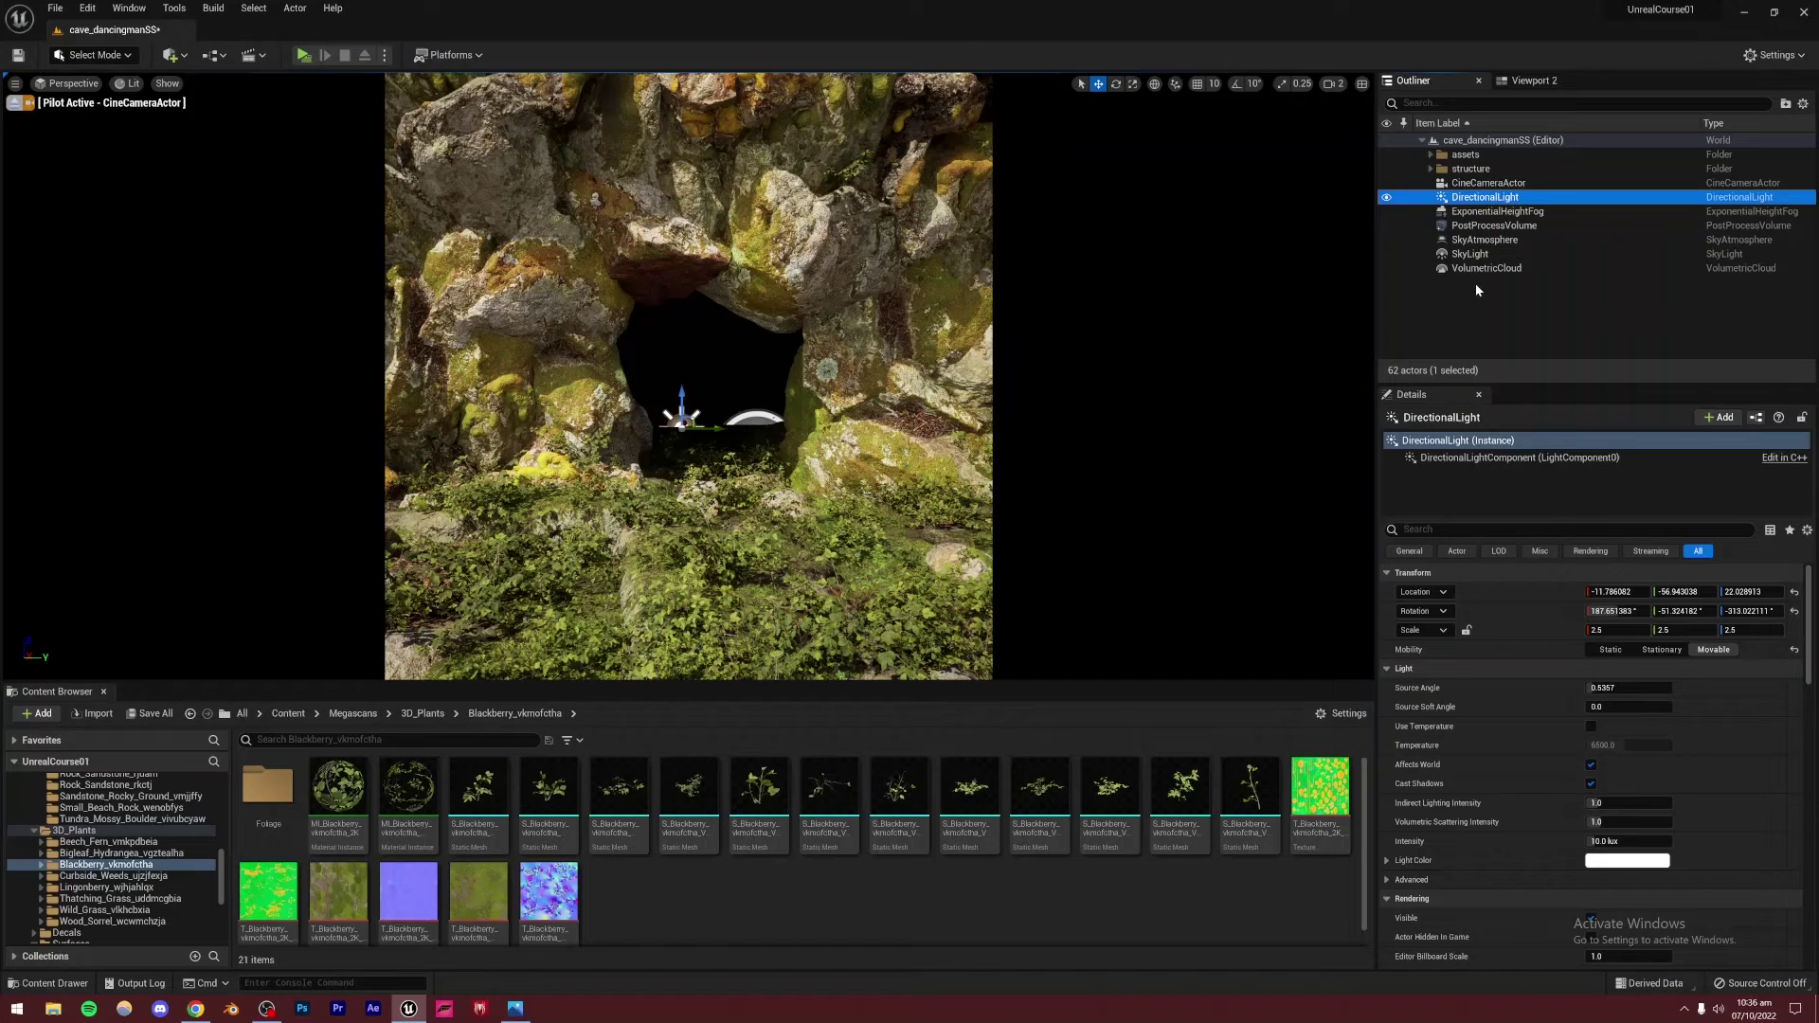
left_click(1510, 227)
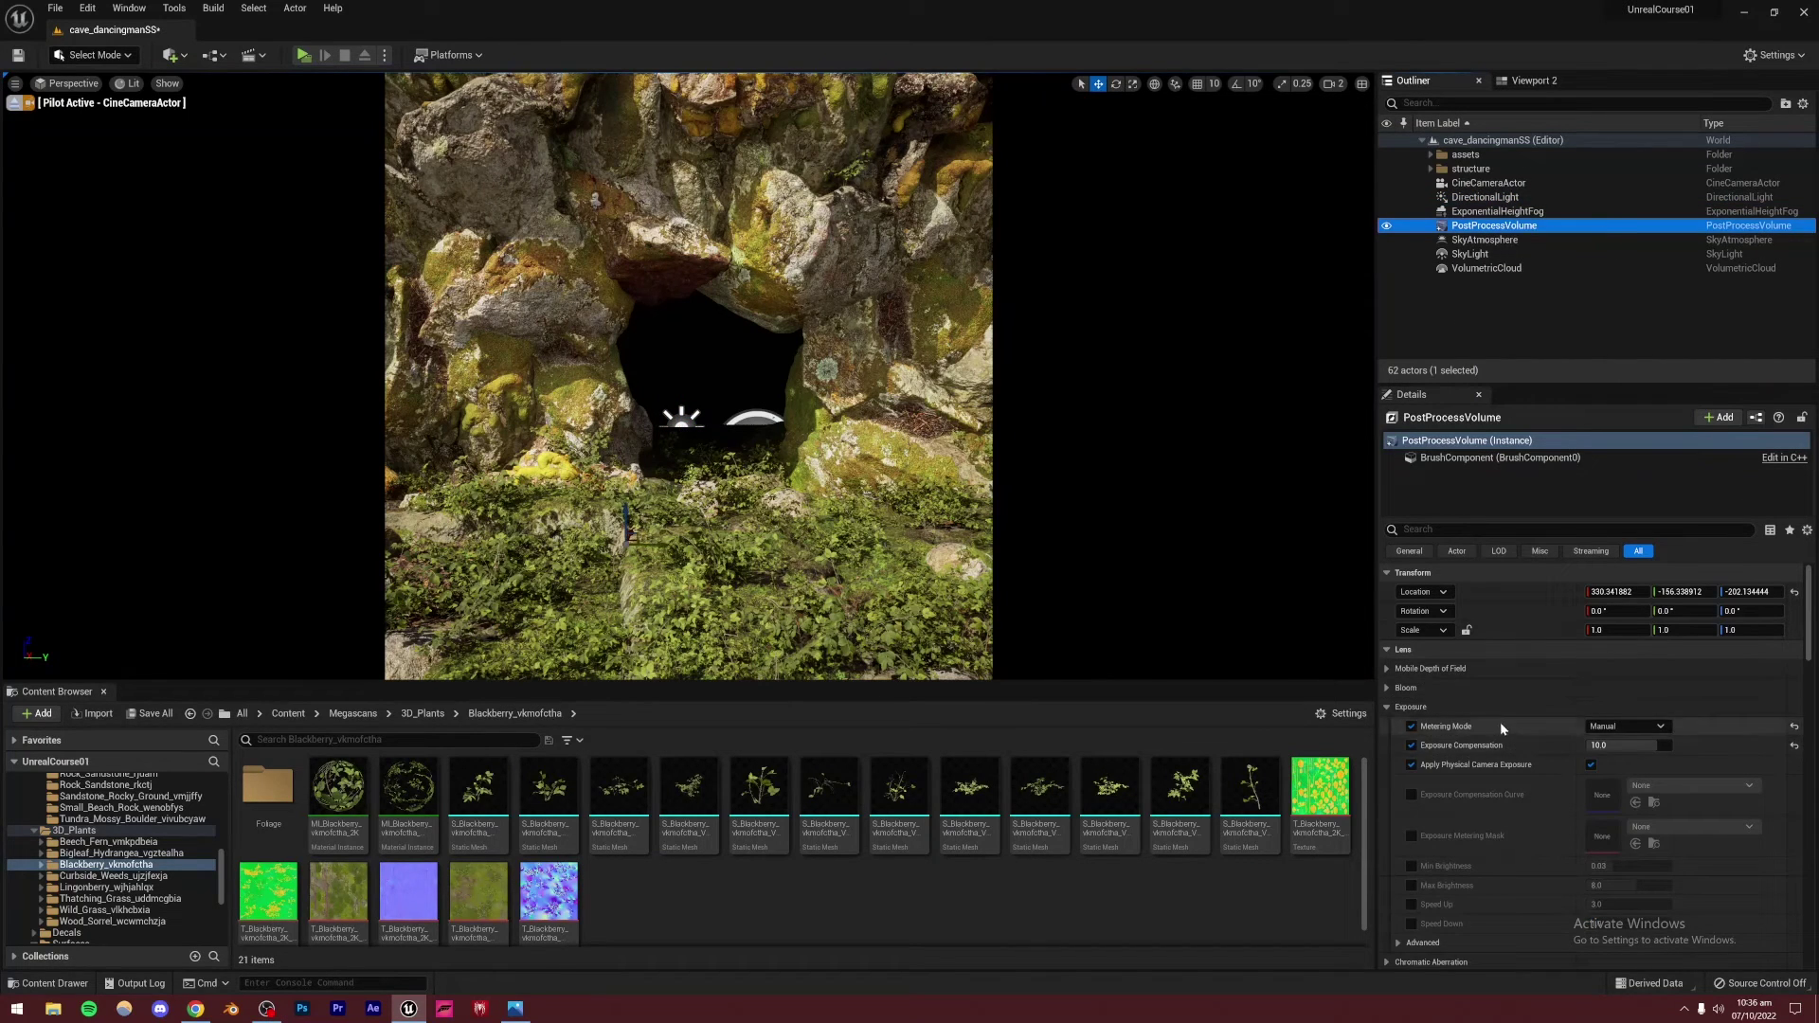
left_click(1615, 744)
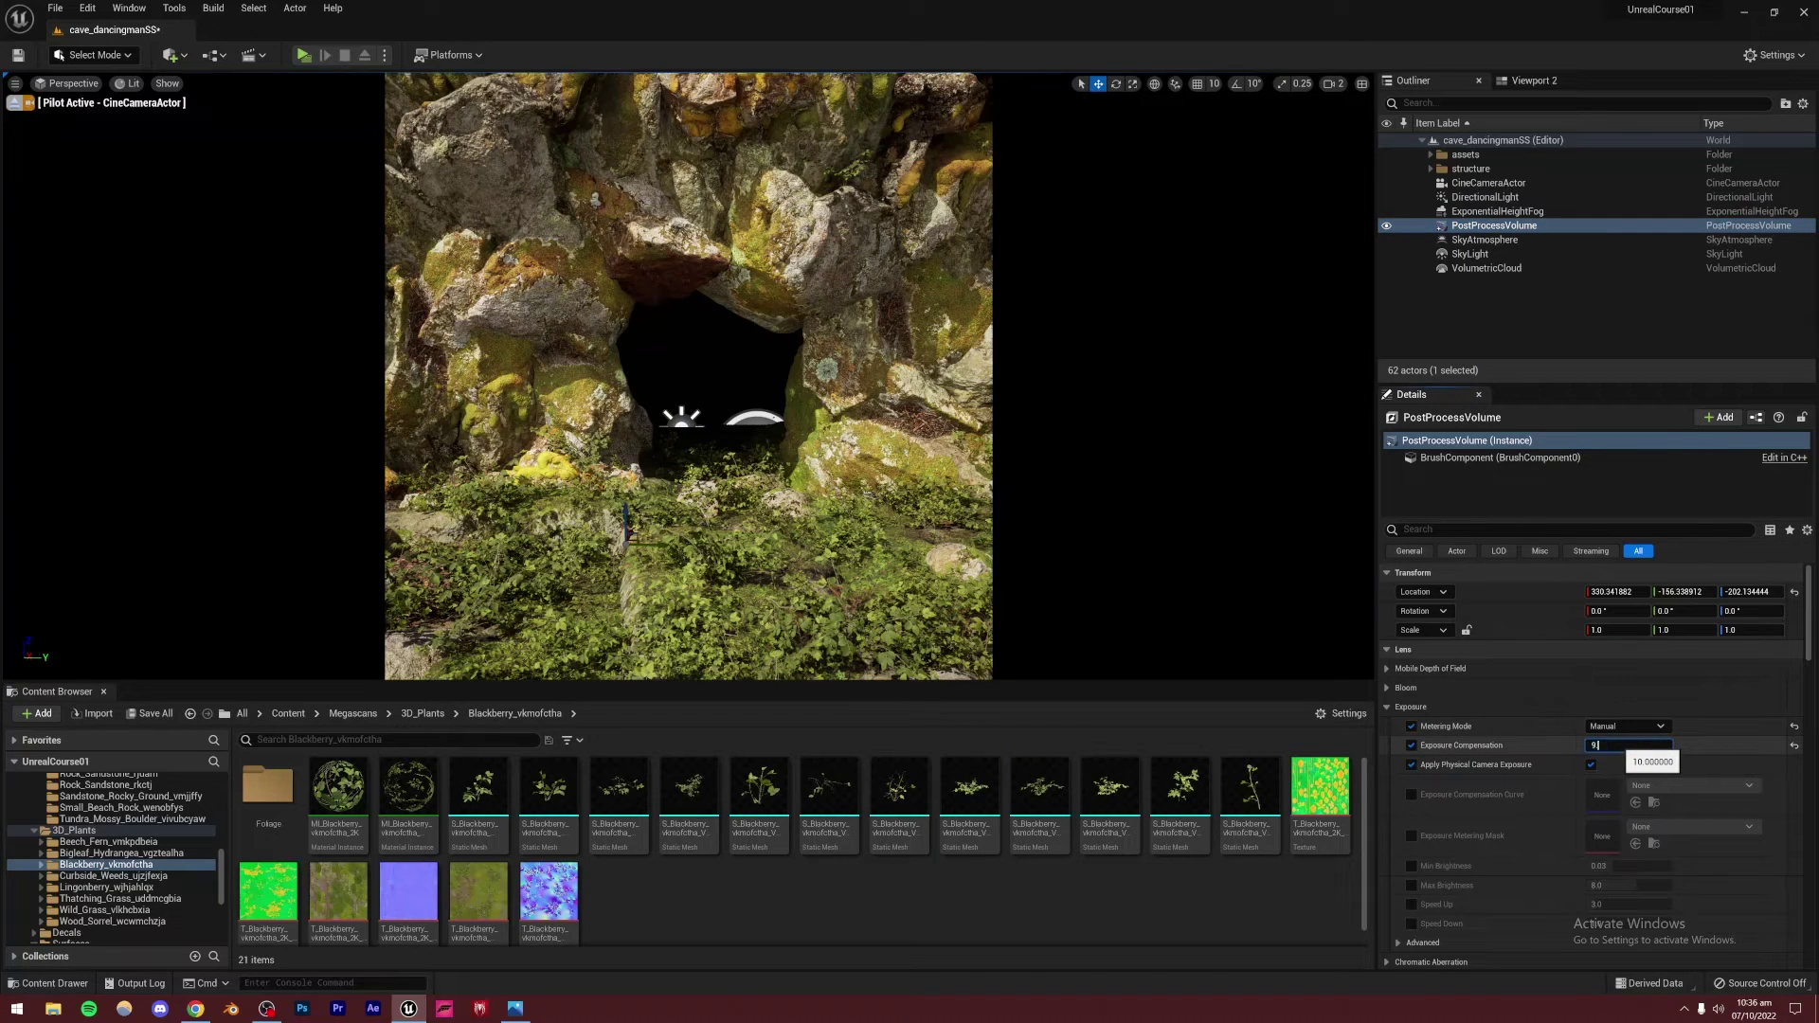
key("Return")
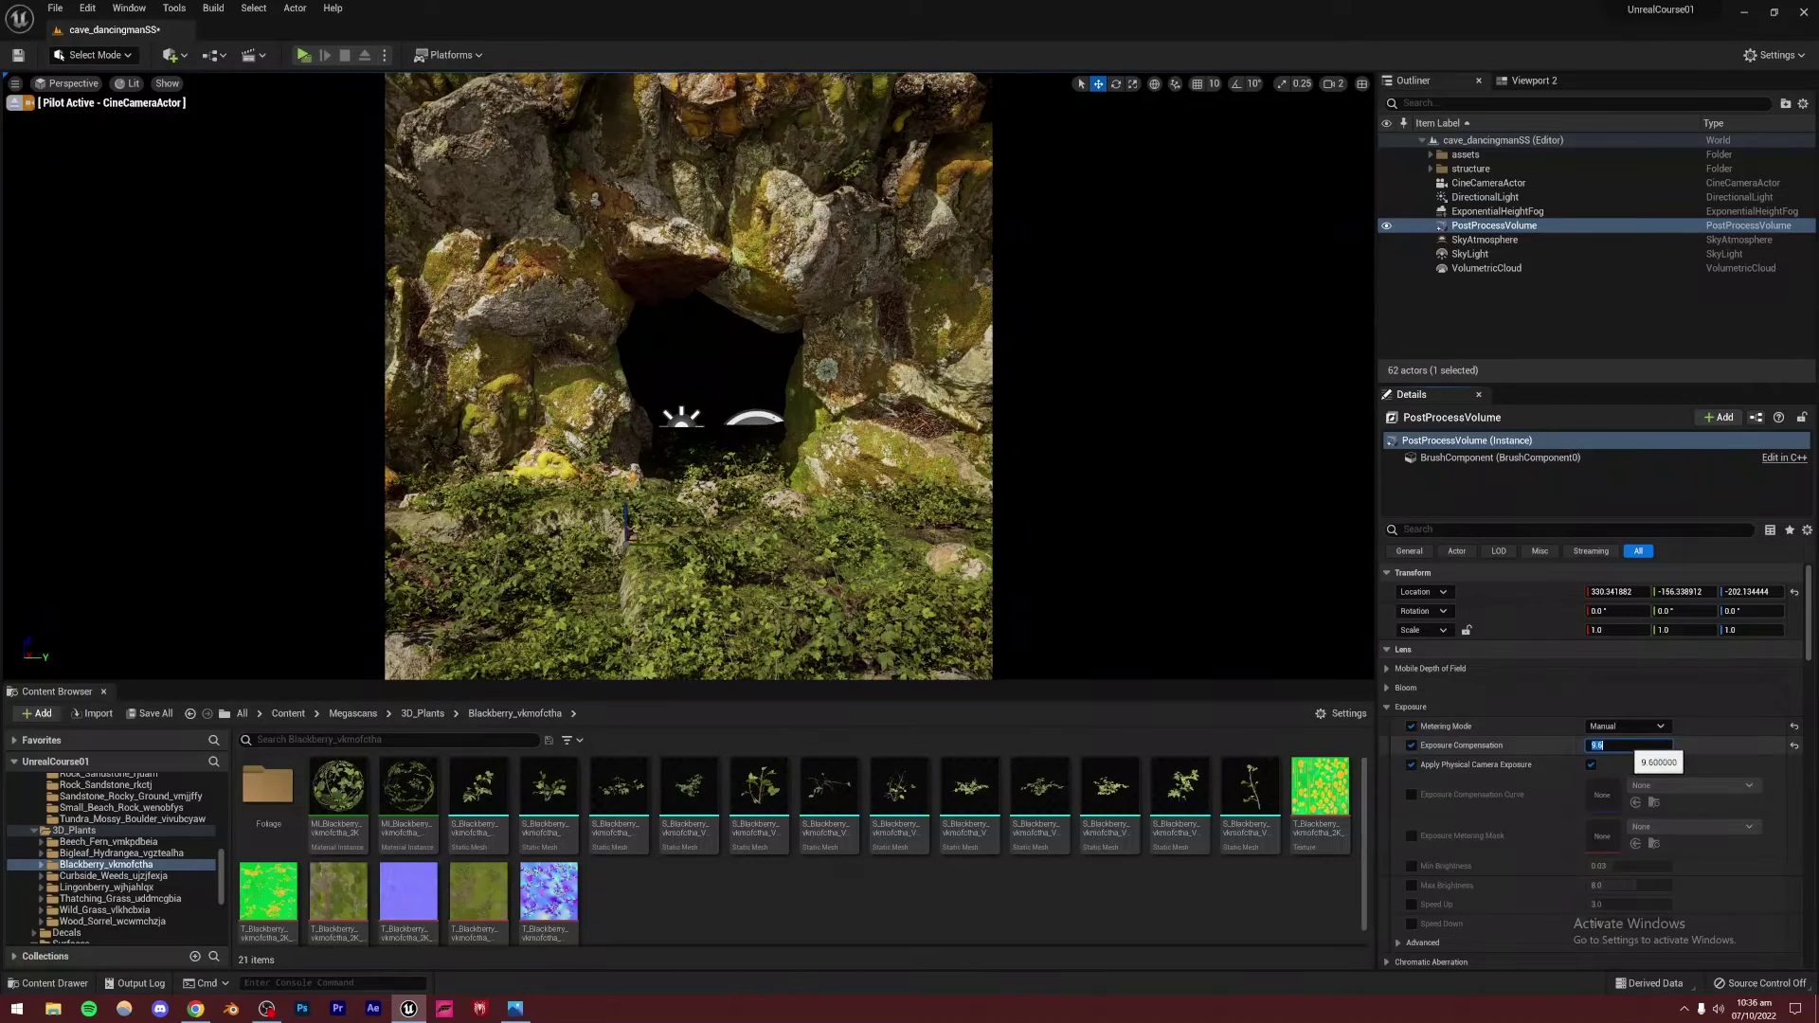
type("10")
key("Return")
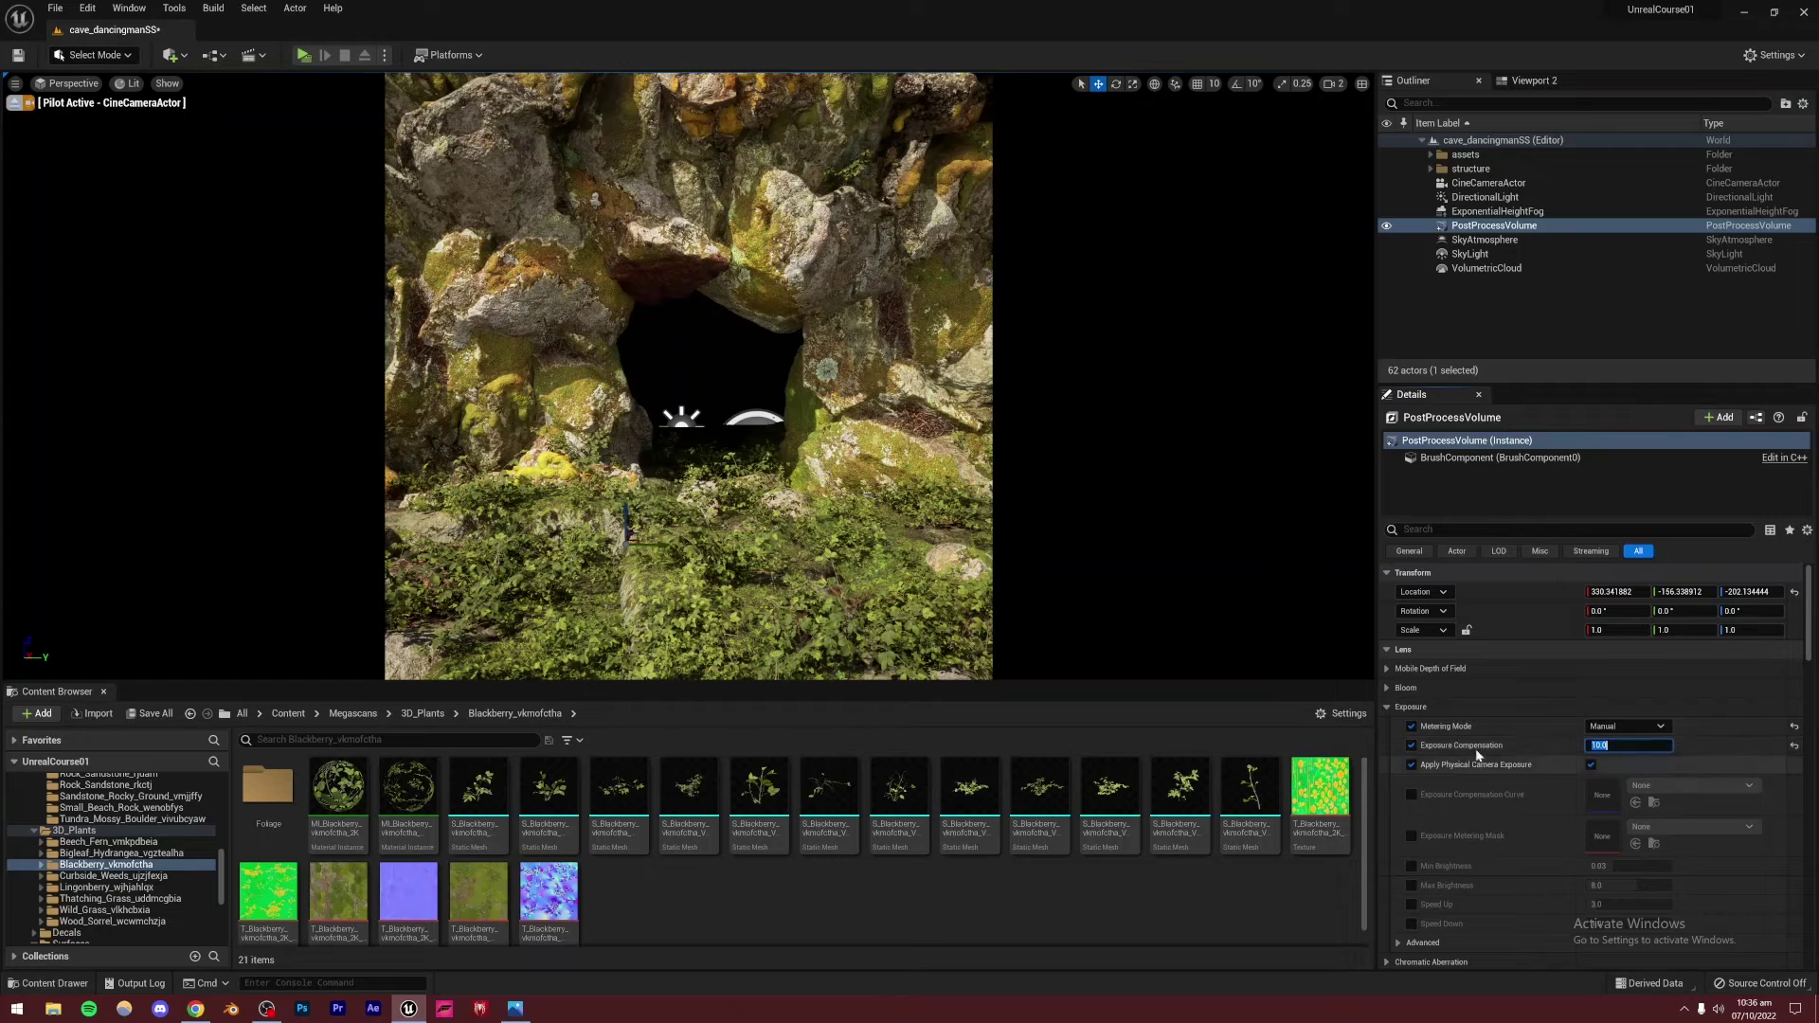
Enable the PostProcessVolume's chromatic aberration intensity and set it to 0.1
left_click(1390, 708)
left_click(1386, 726)
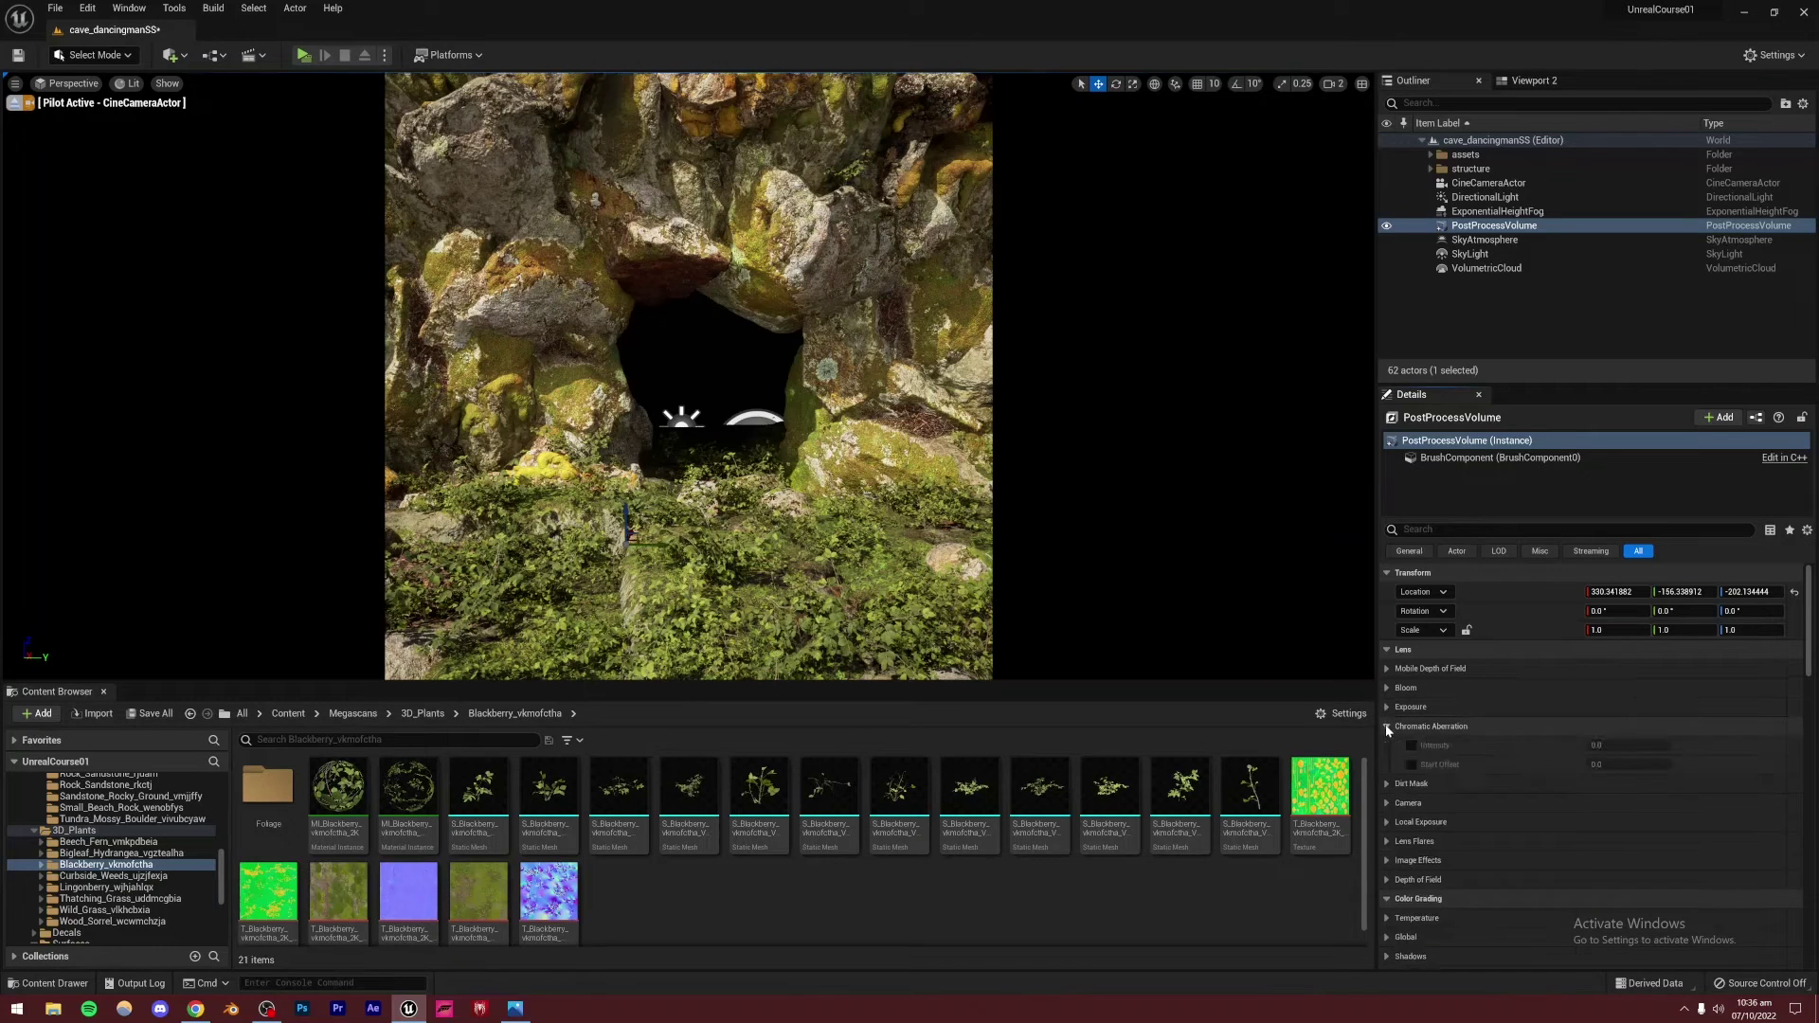
left_click(1410, 744)
left_click(1619, 744)
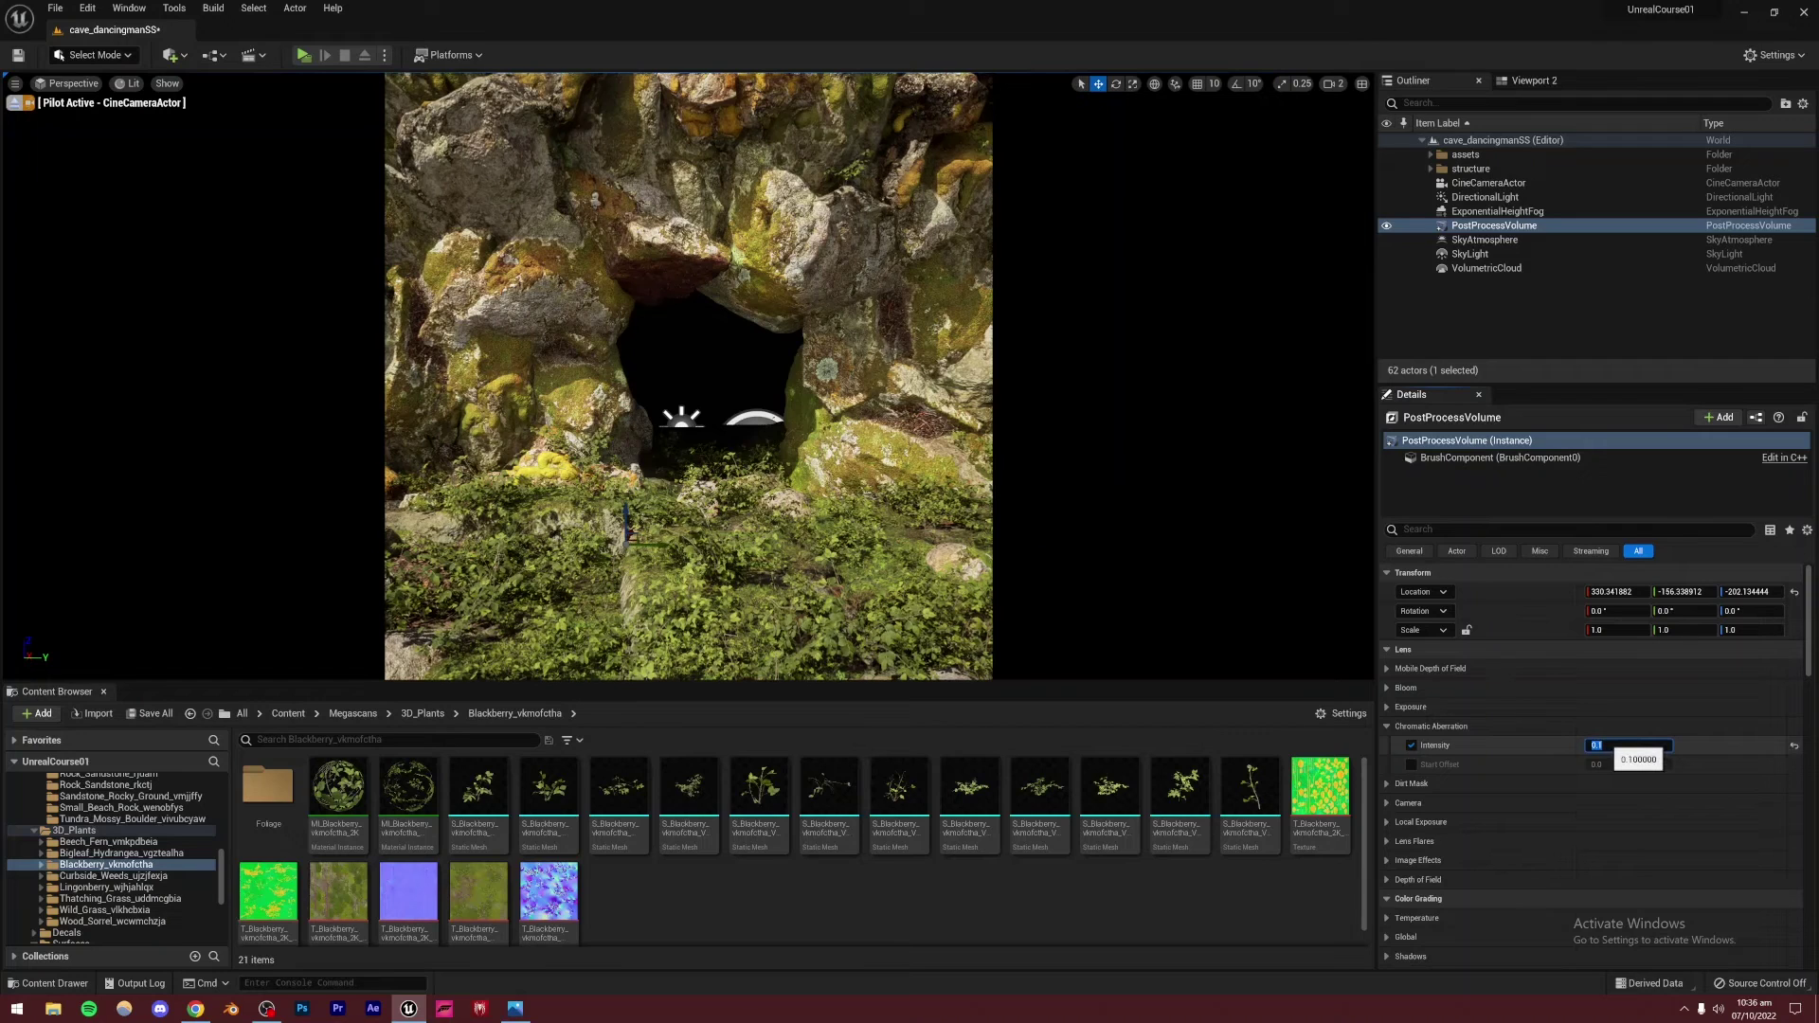
Switch the PostProcessVolume's chromatic aberration intensity off and back on to compare its effect on the cave
left_click(1412, 746)
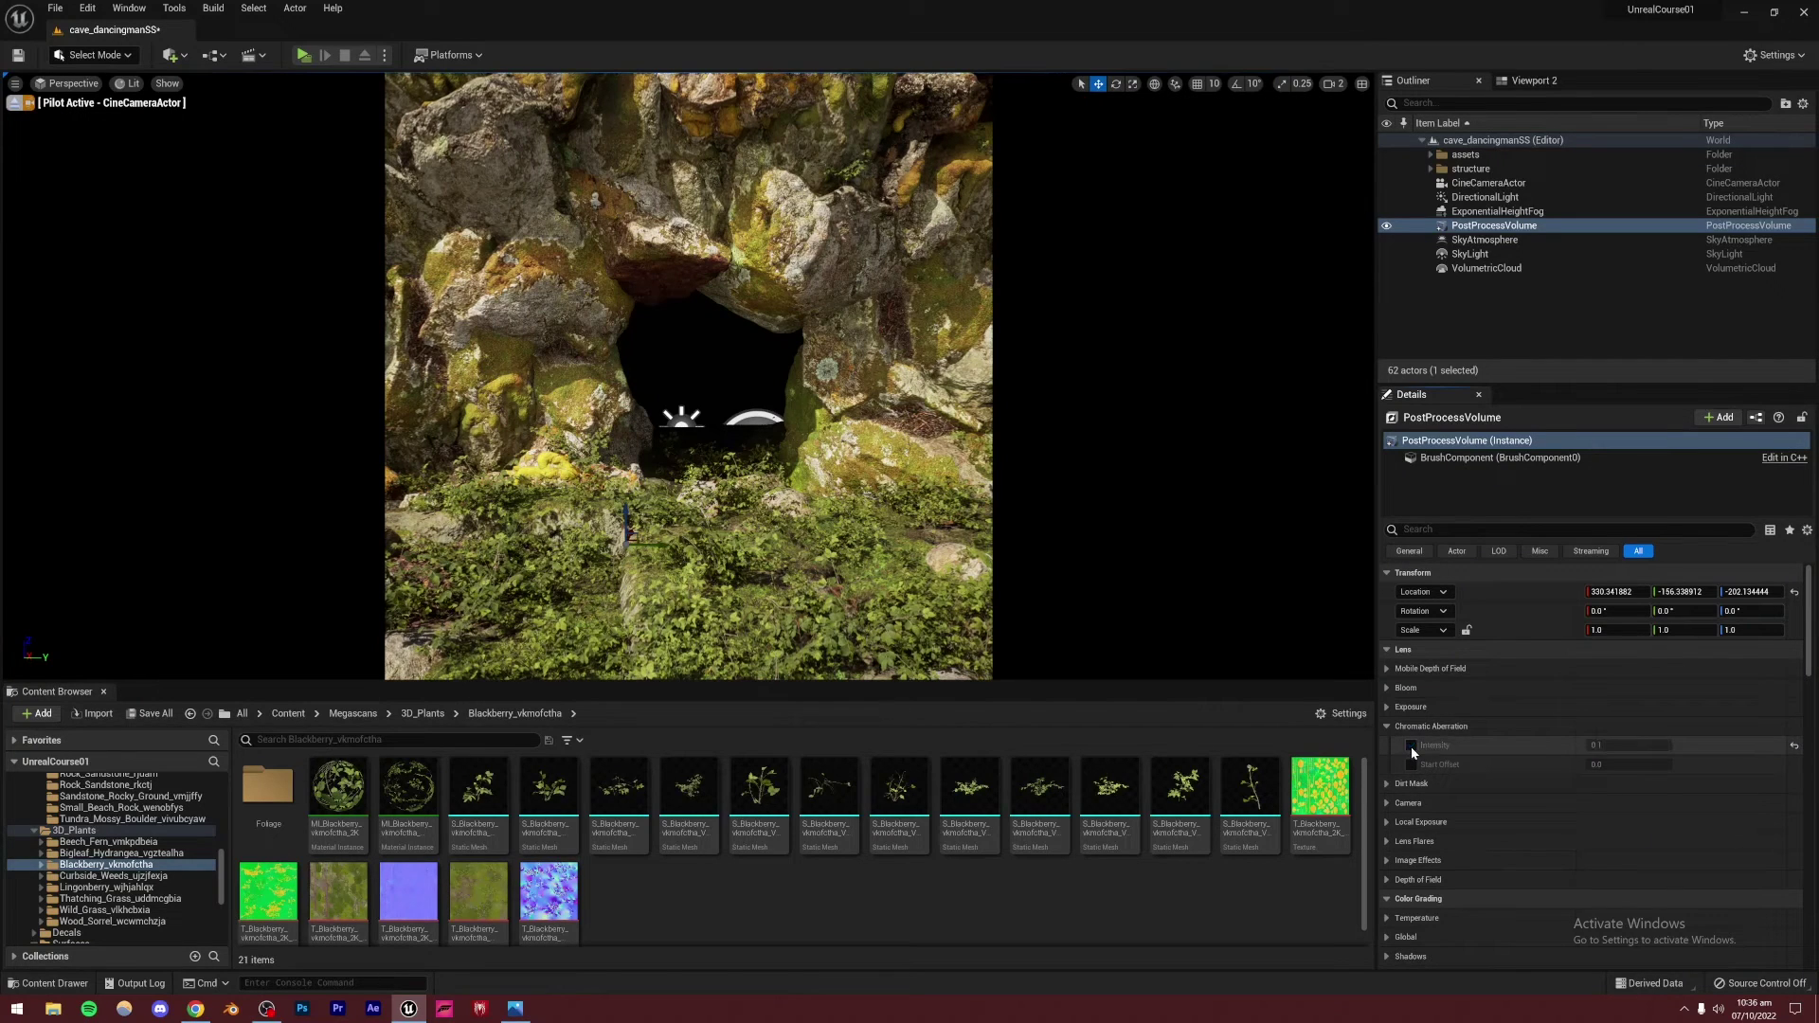
left_click(1412, 747)
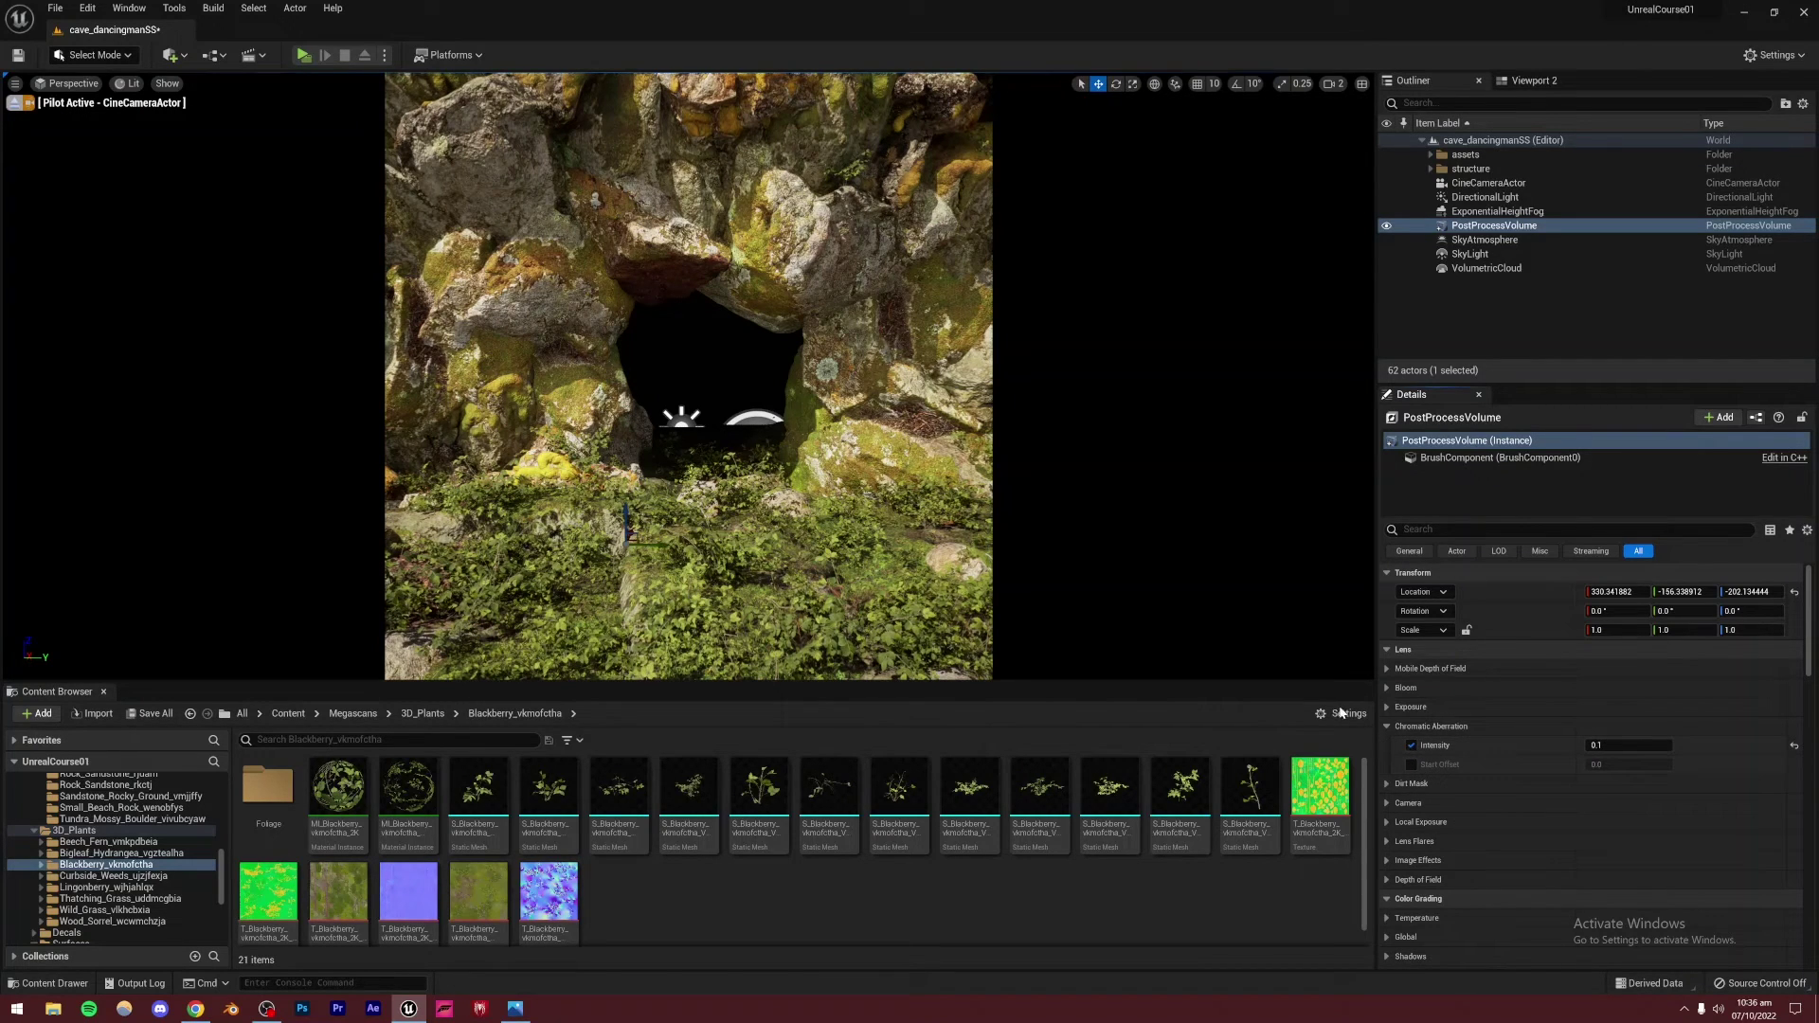
Enable the PostProcessVolume's global color grading contrast, try 1.2, and set it to 1.1
scroll(1451, 816, "down", 2)
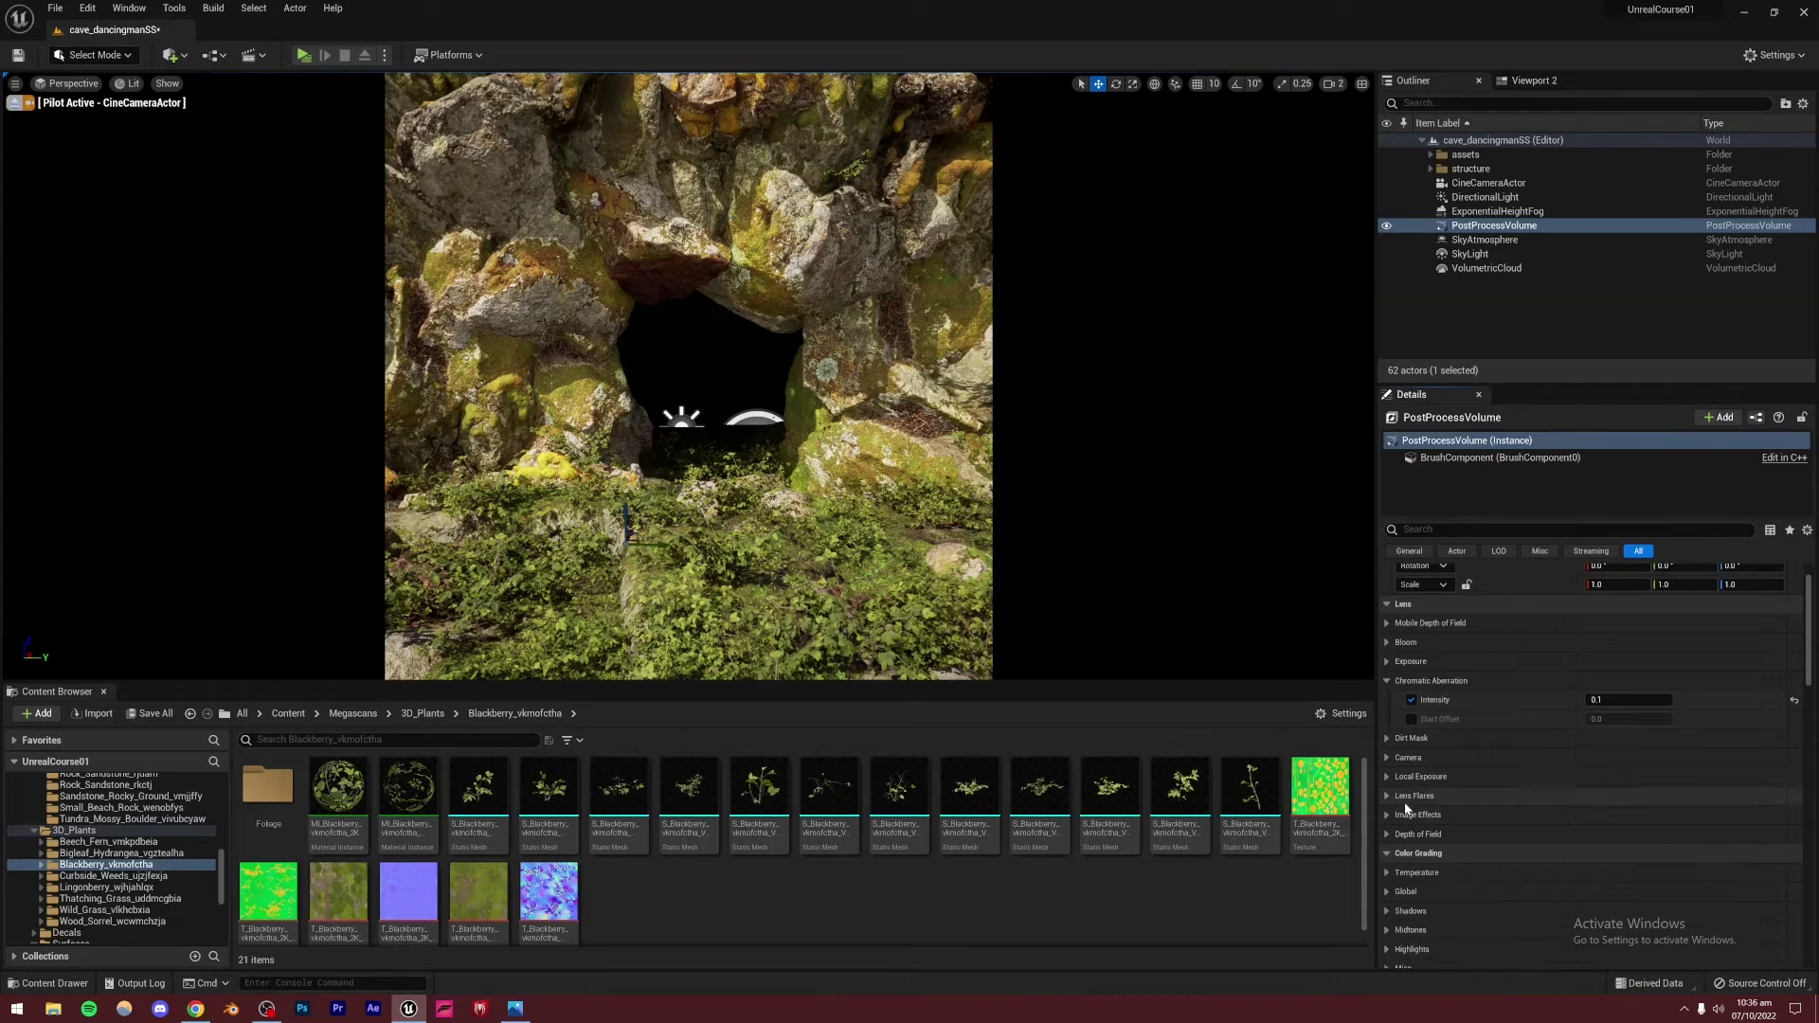
scroll(1484, 793, "down", 3)
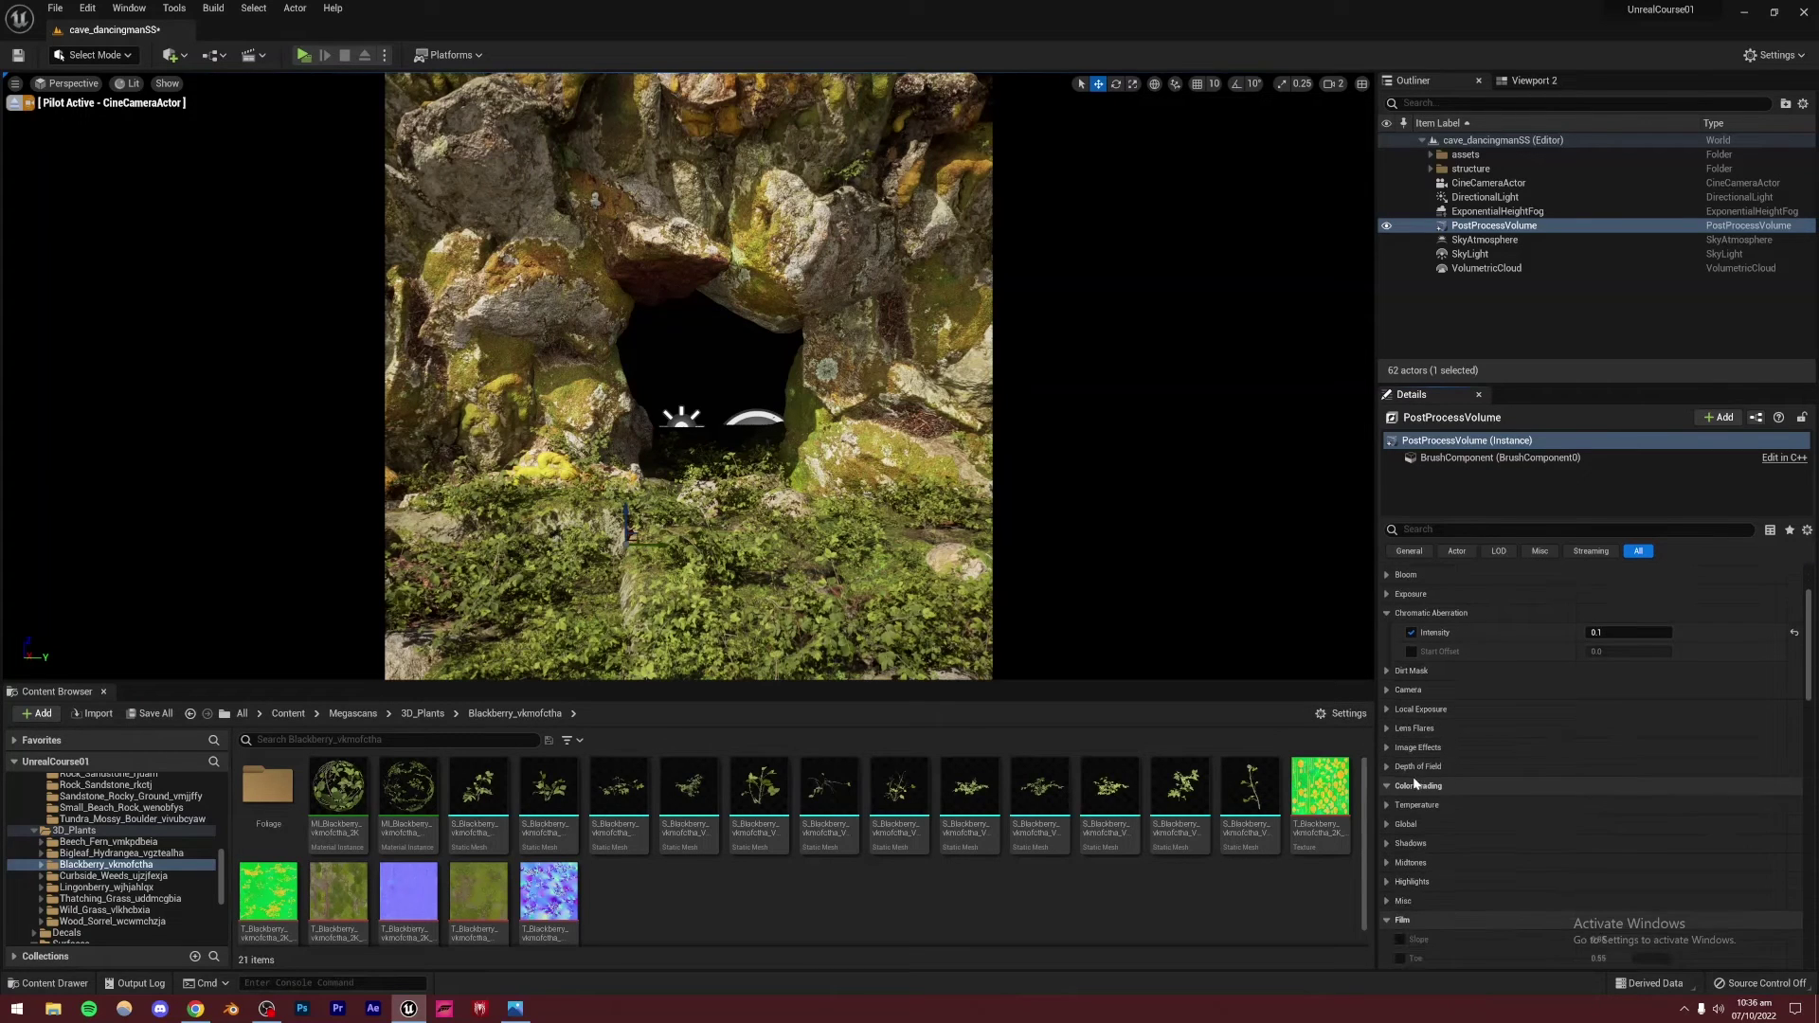
left_click(1387, 755)
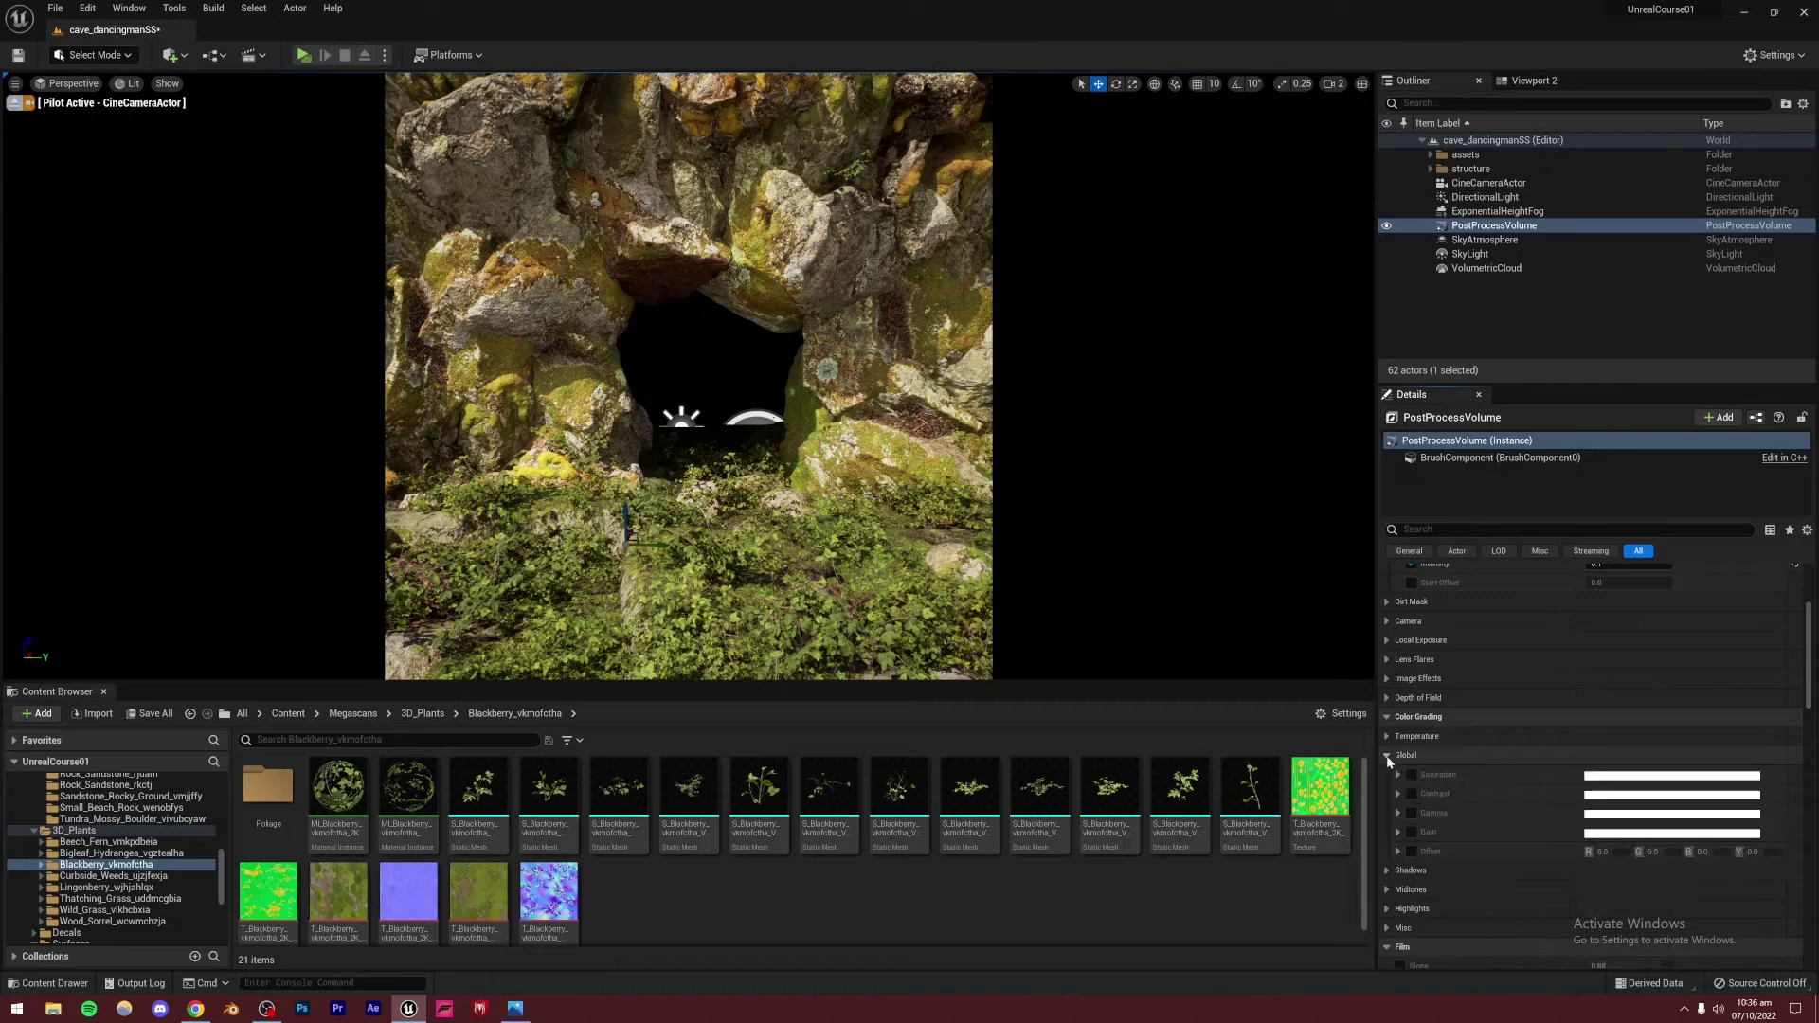
left_click(1397, 794)
left_click(1411, 794)
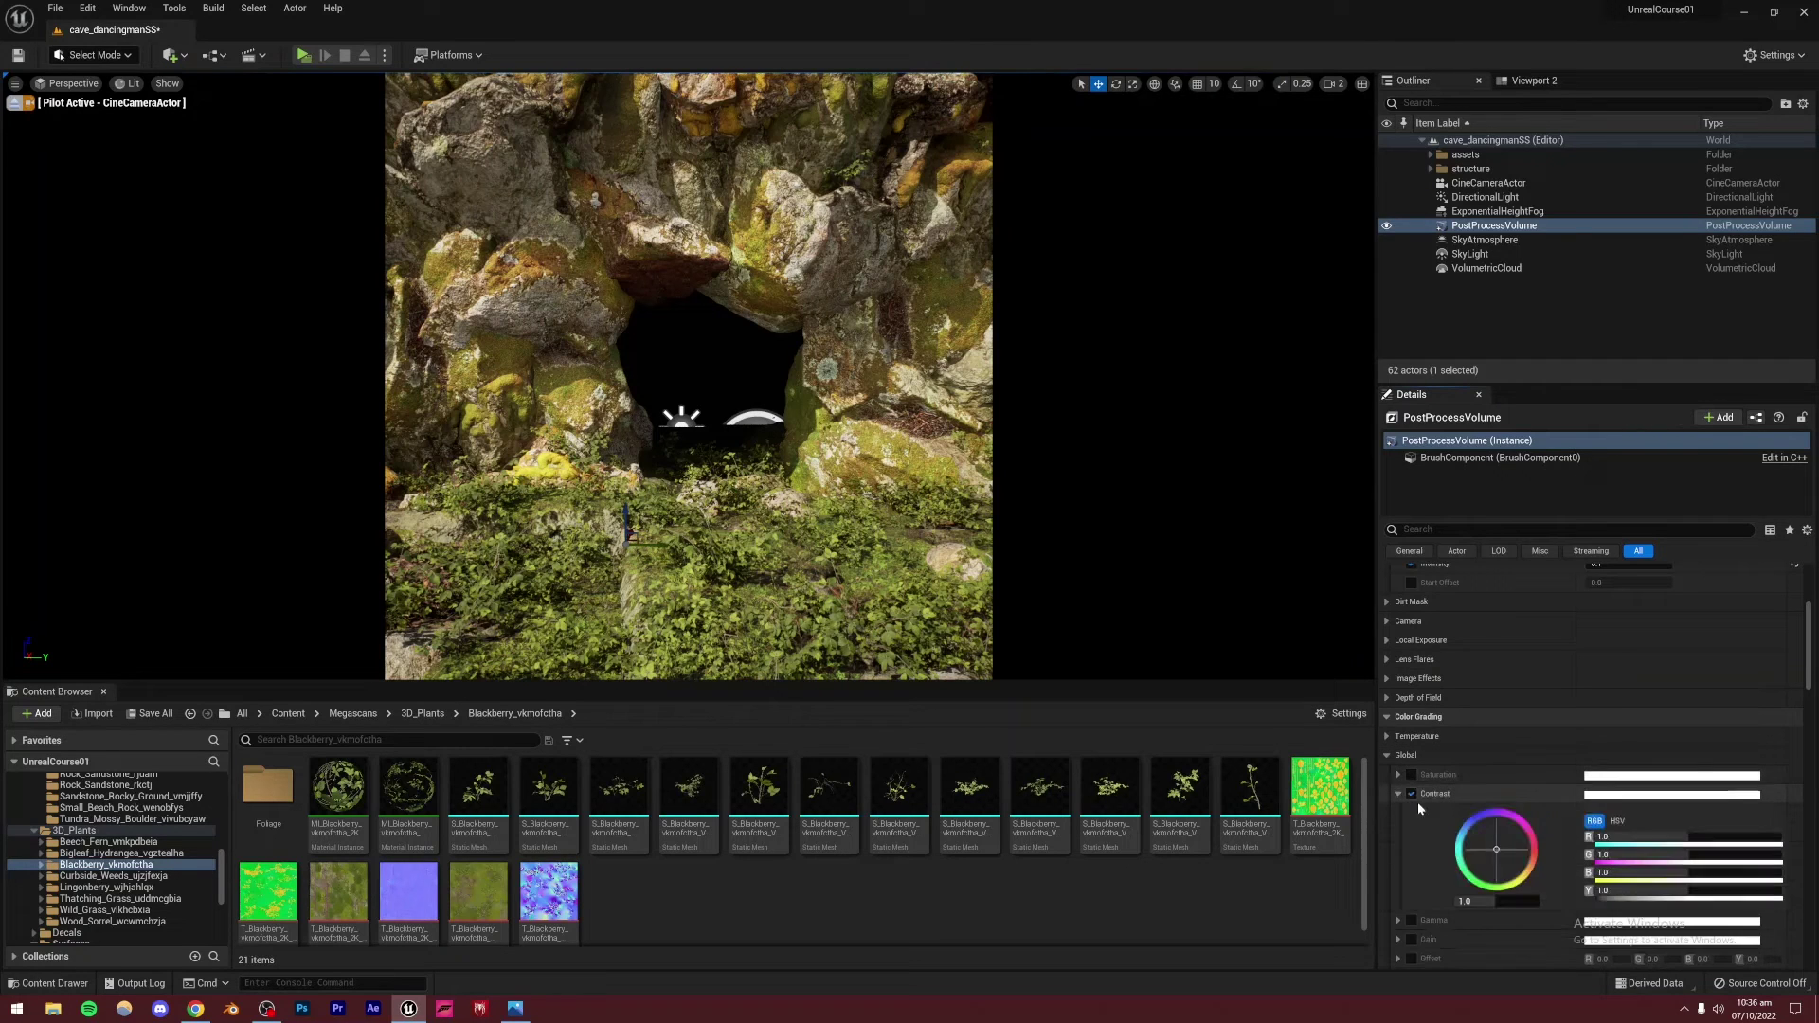
left_click(1507, 906)
type("1.2")
key("Return")
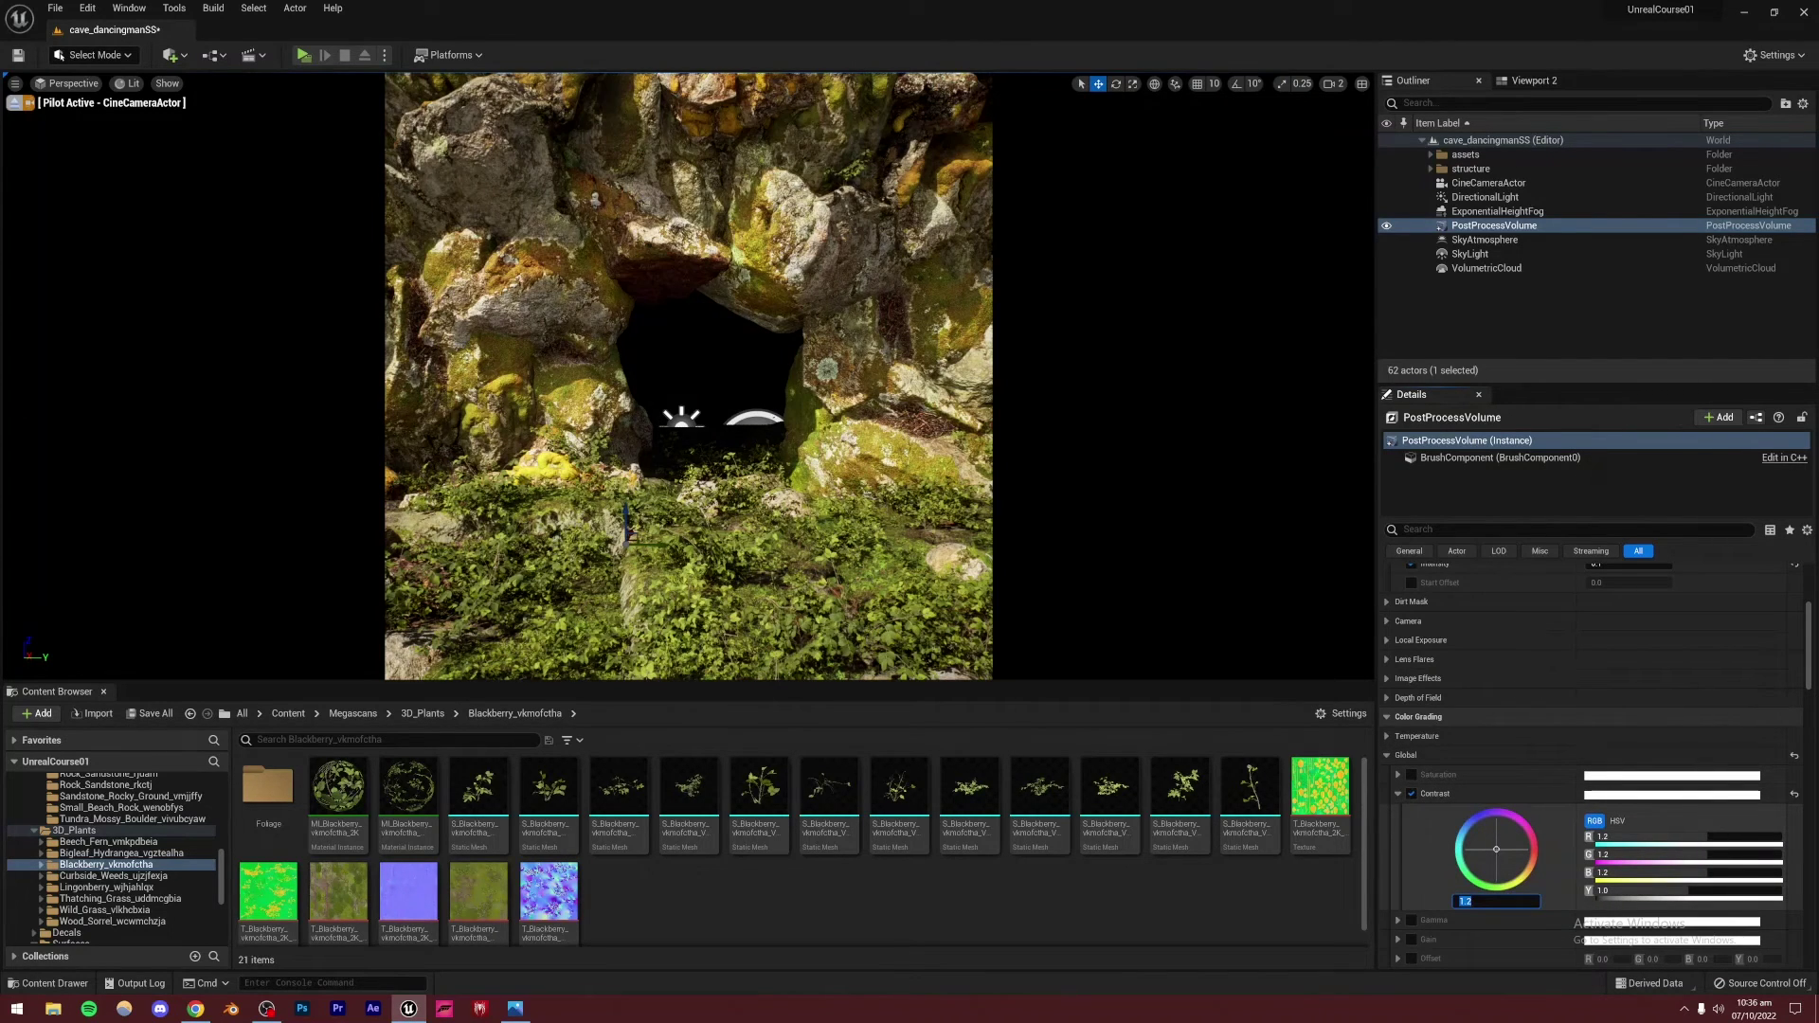
type("1.")
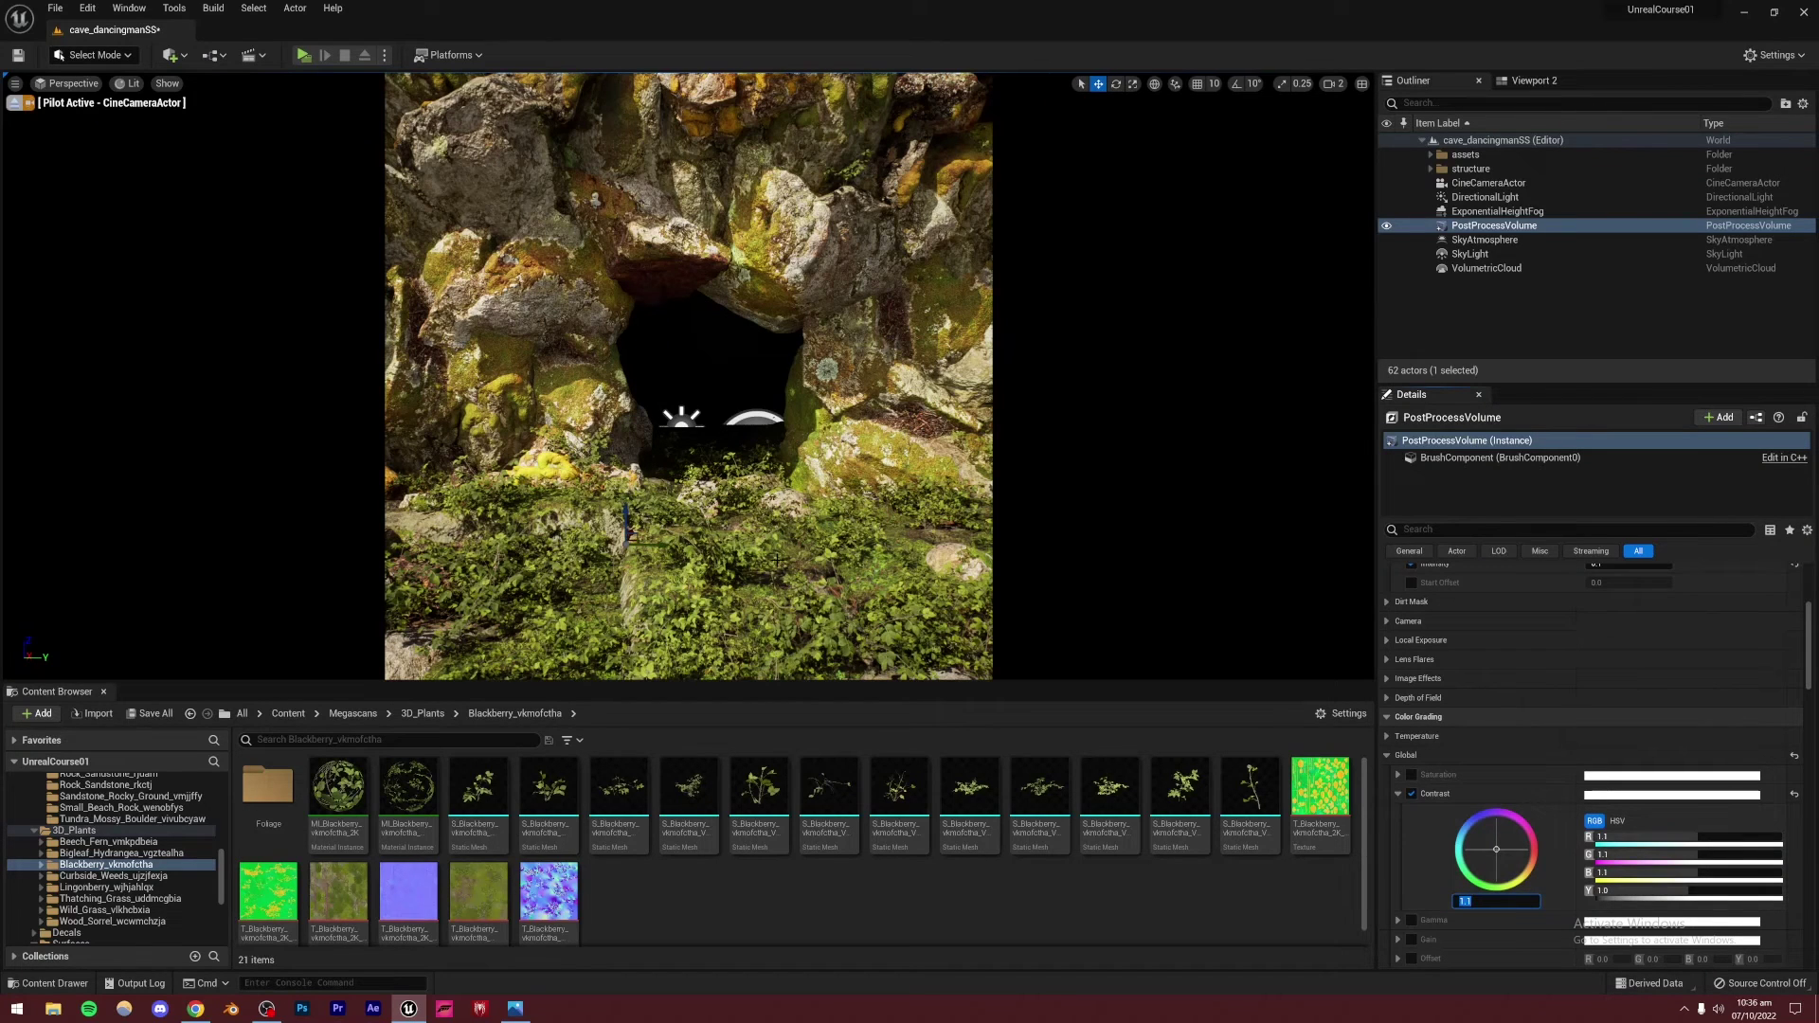
Enable the PostProcessVolume's global color grading saturation and lower it to 0.95
left_click(1412, 775)
left_click(1399, 775)
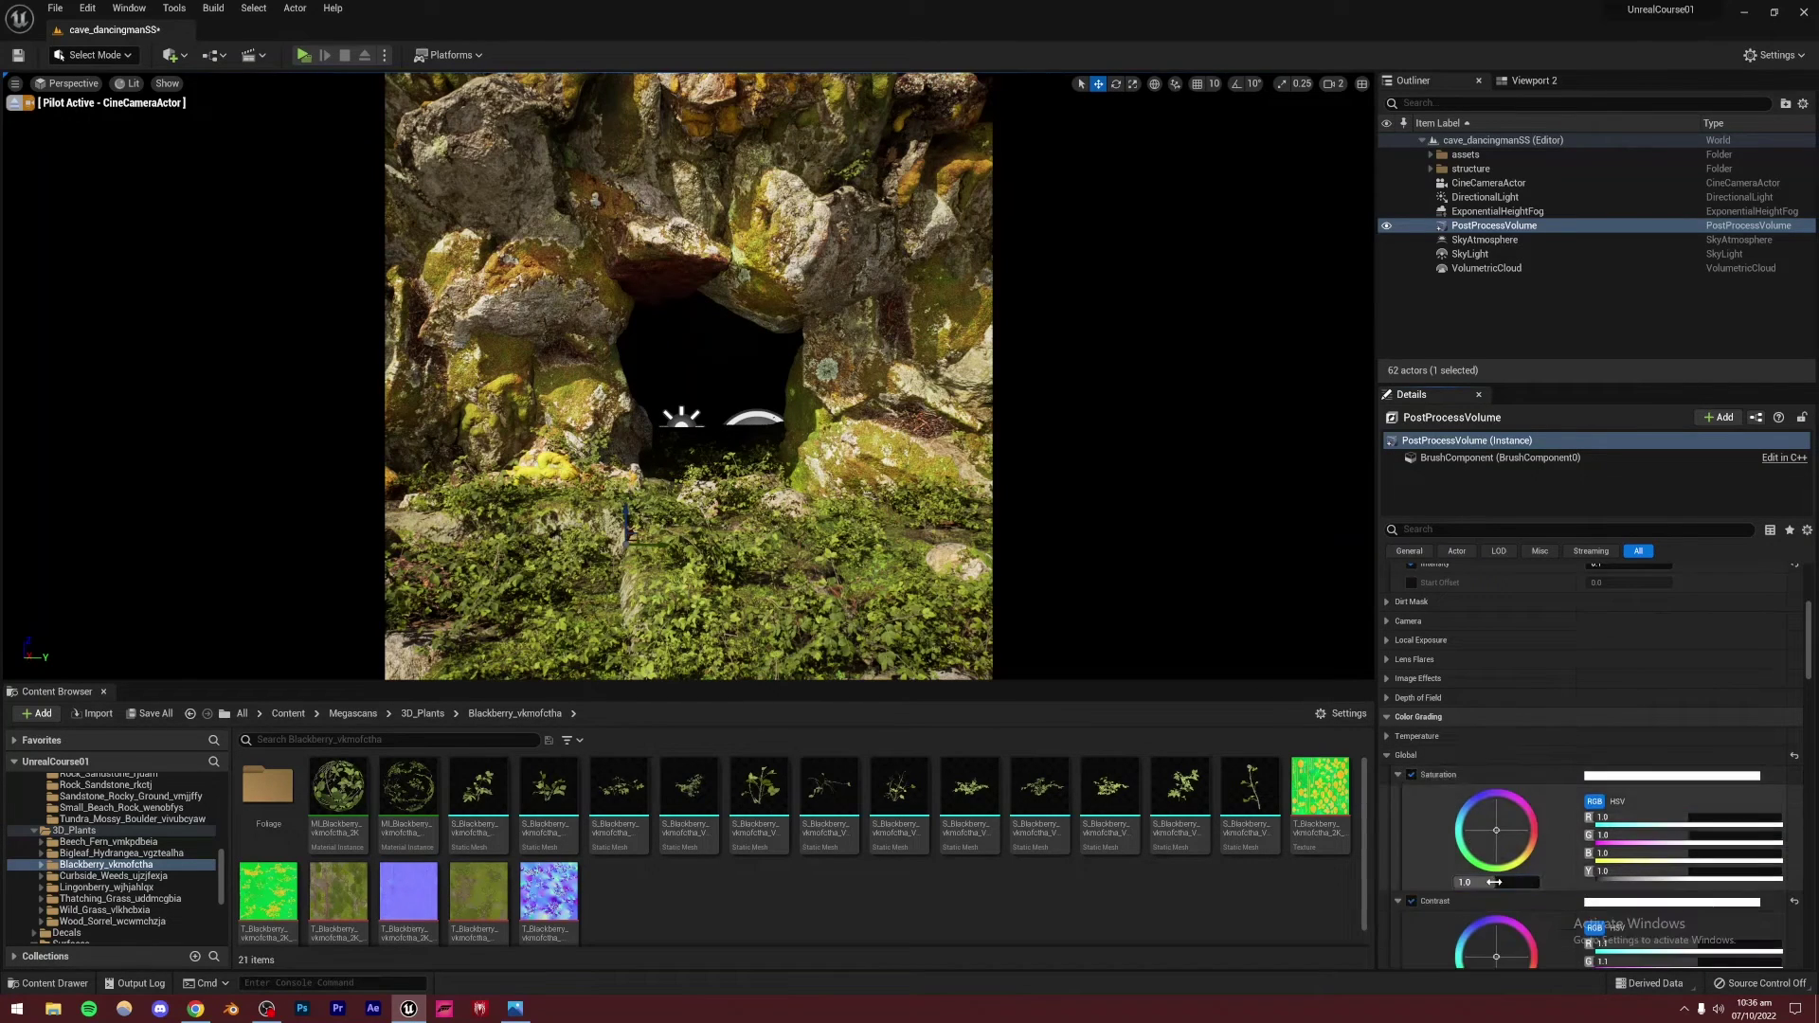
left_click_drag(1494, 882, 1472, 882)
left_click(1495, 882)
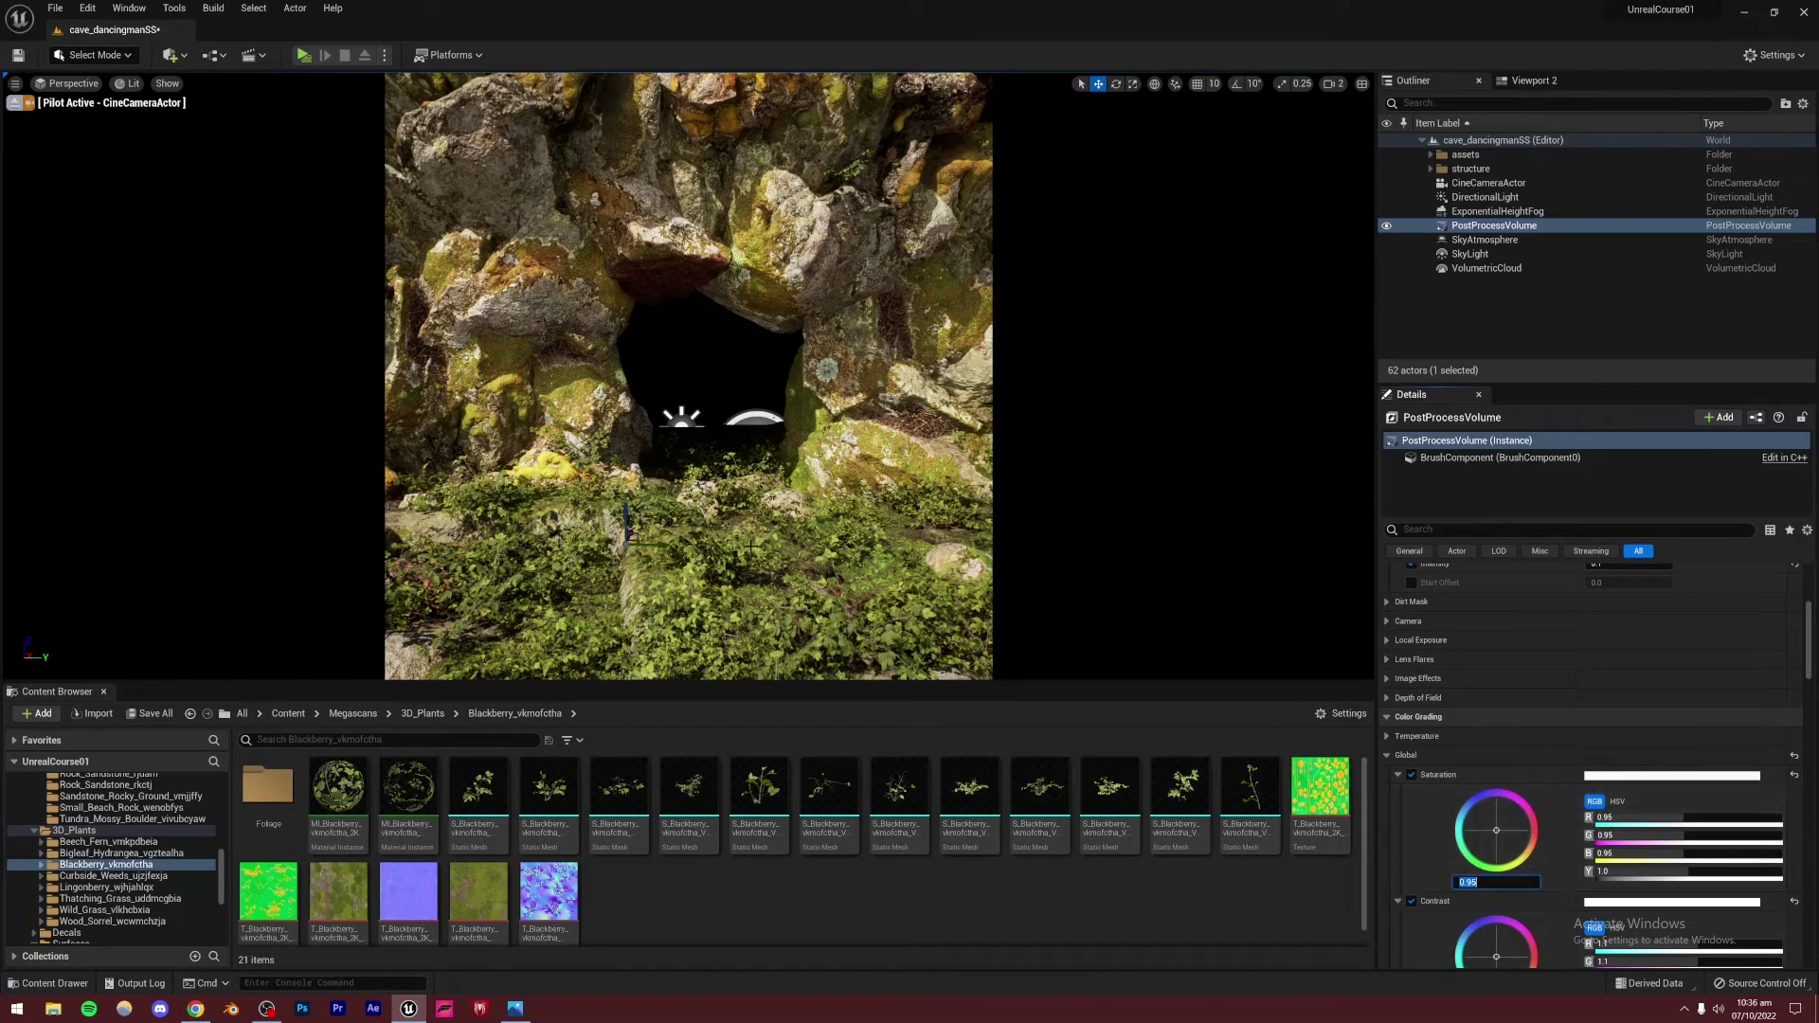
left_click(1398, 775)
left_click(1397, 793)
Look through the PostProcessVolume's film, global illumination, reflections and rendering feature settings
scroll(1397, 795, "down", 3)
scroll(1449, 786, "down", 7)
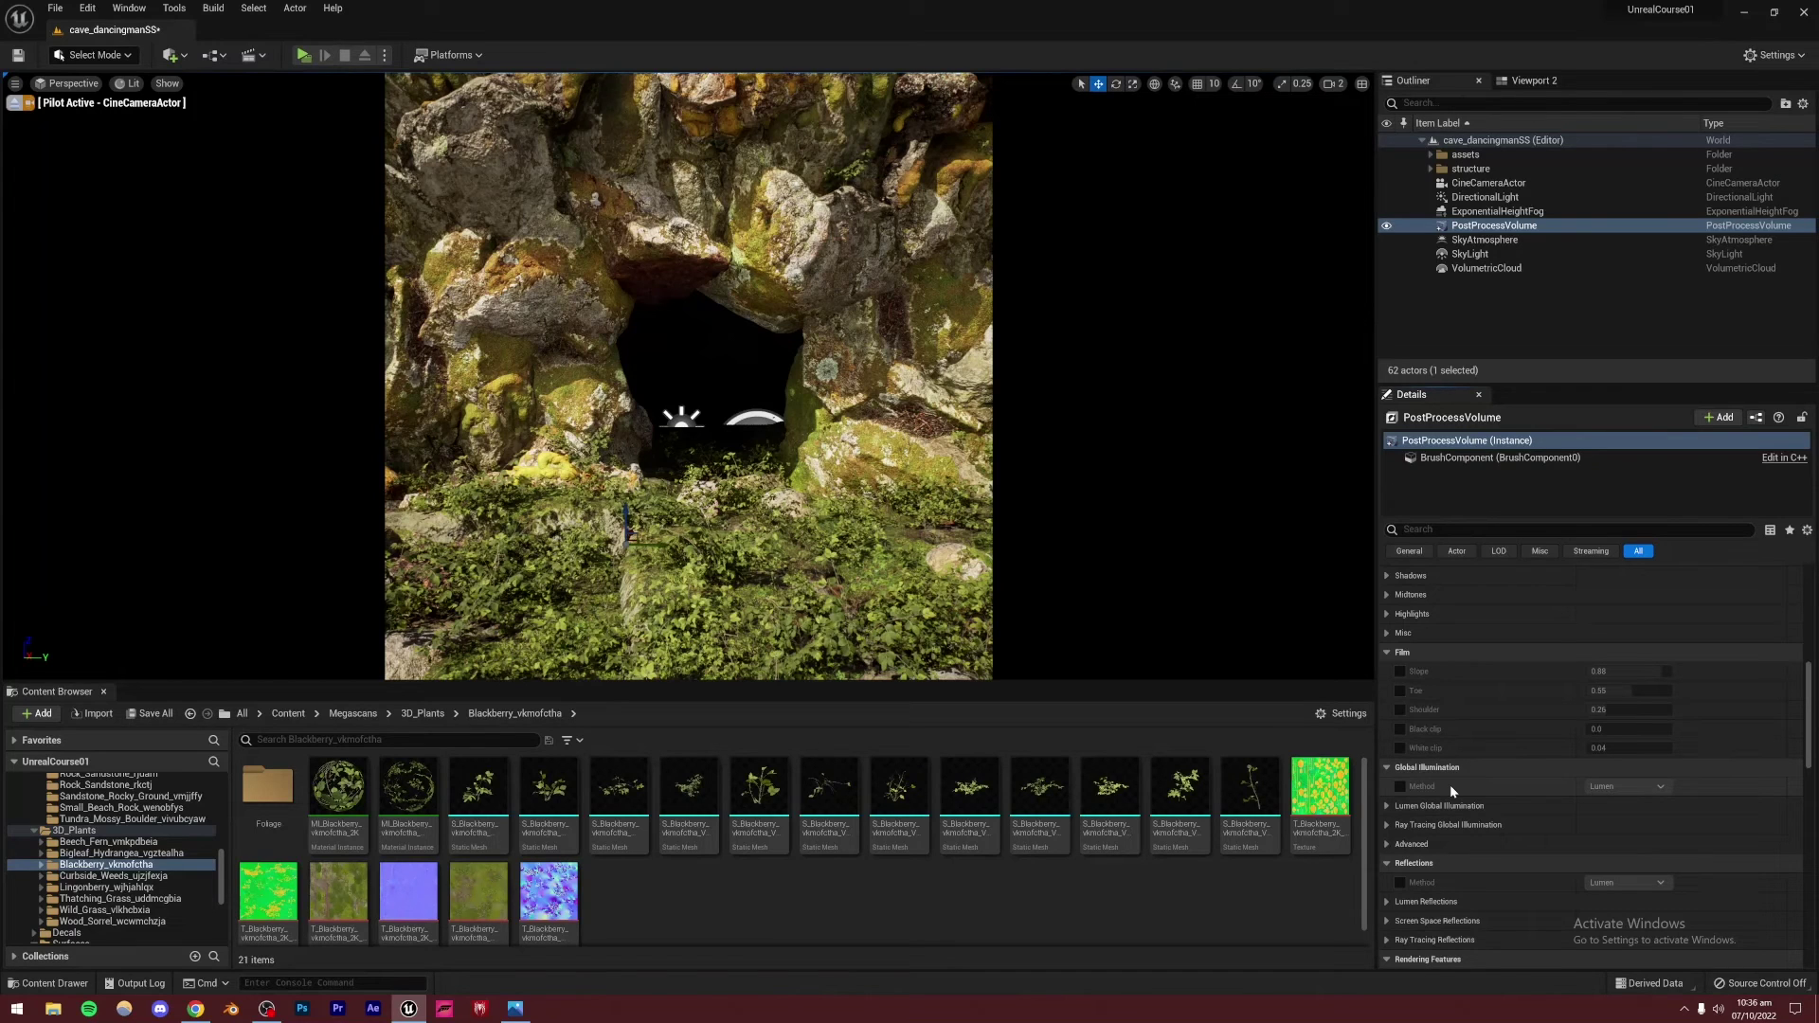
left_click(1388, 654)
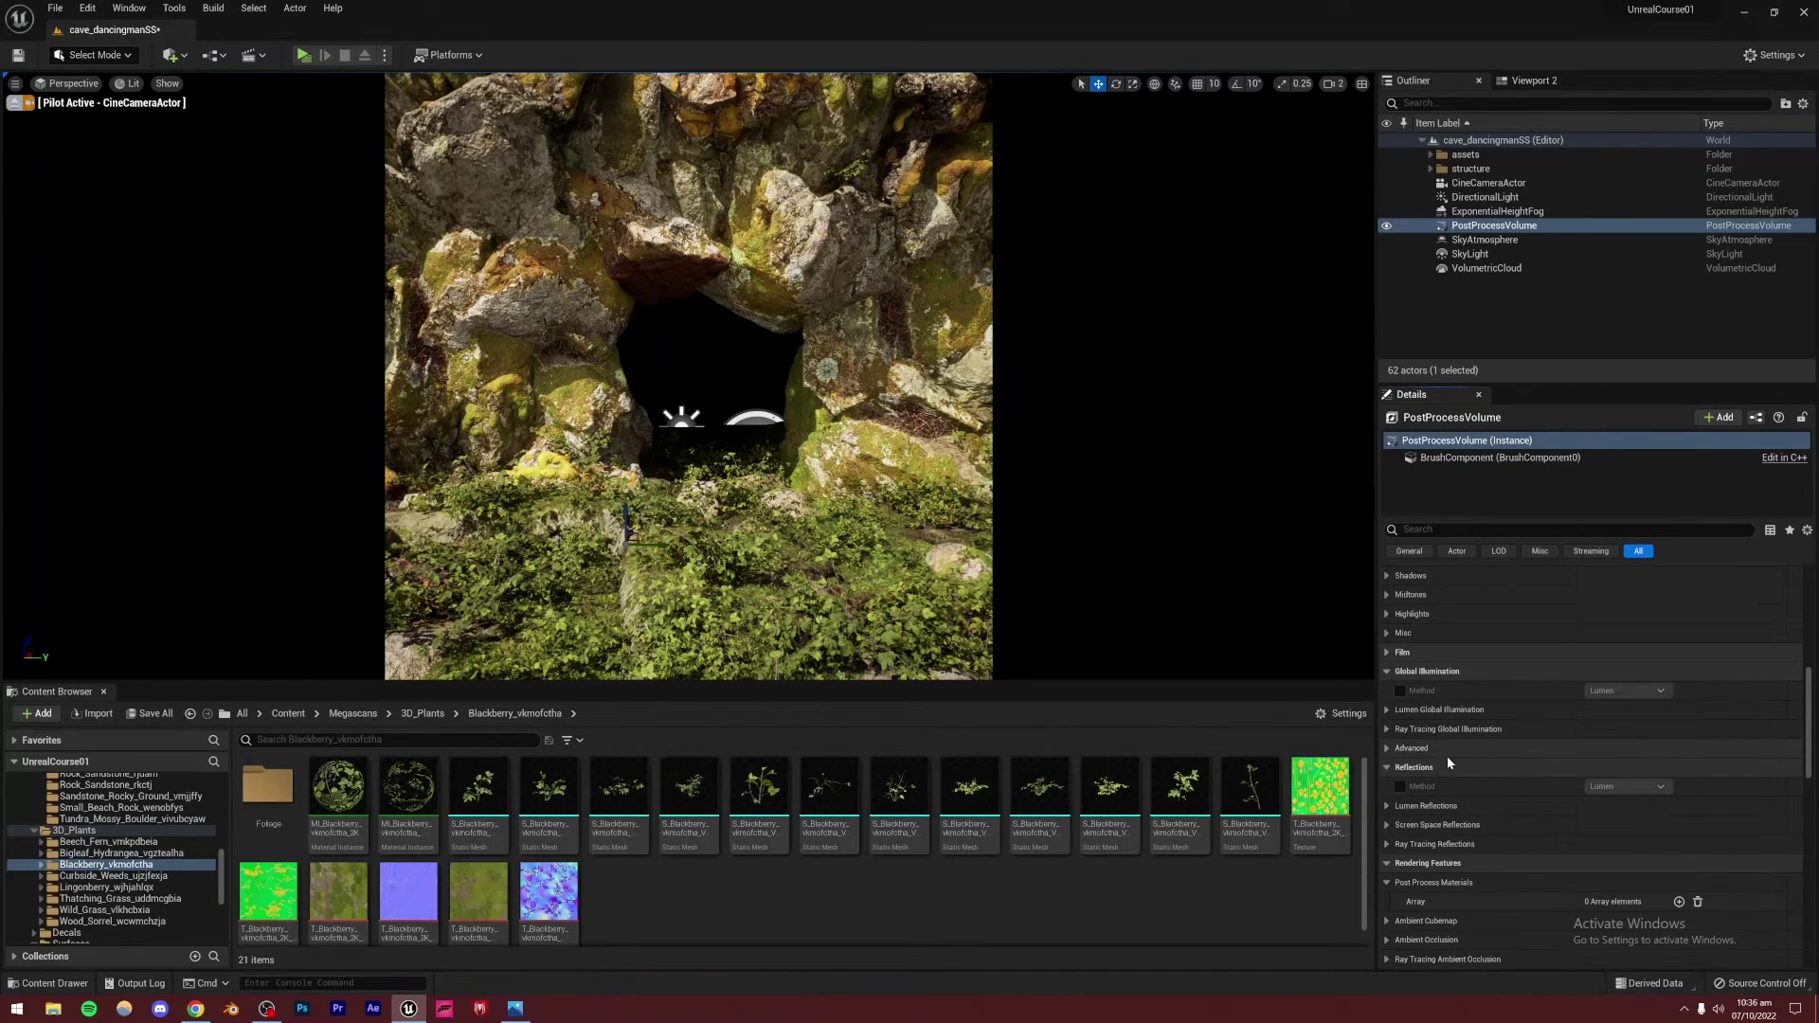
scroll(1447, 756, "down", 2)
scroll(1484, 821, "down", 3)
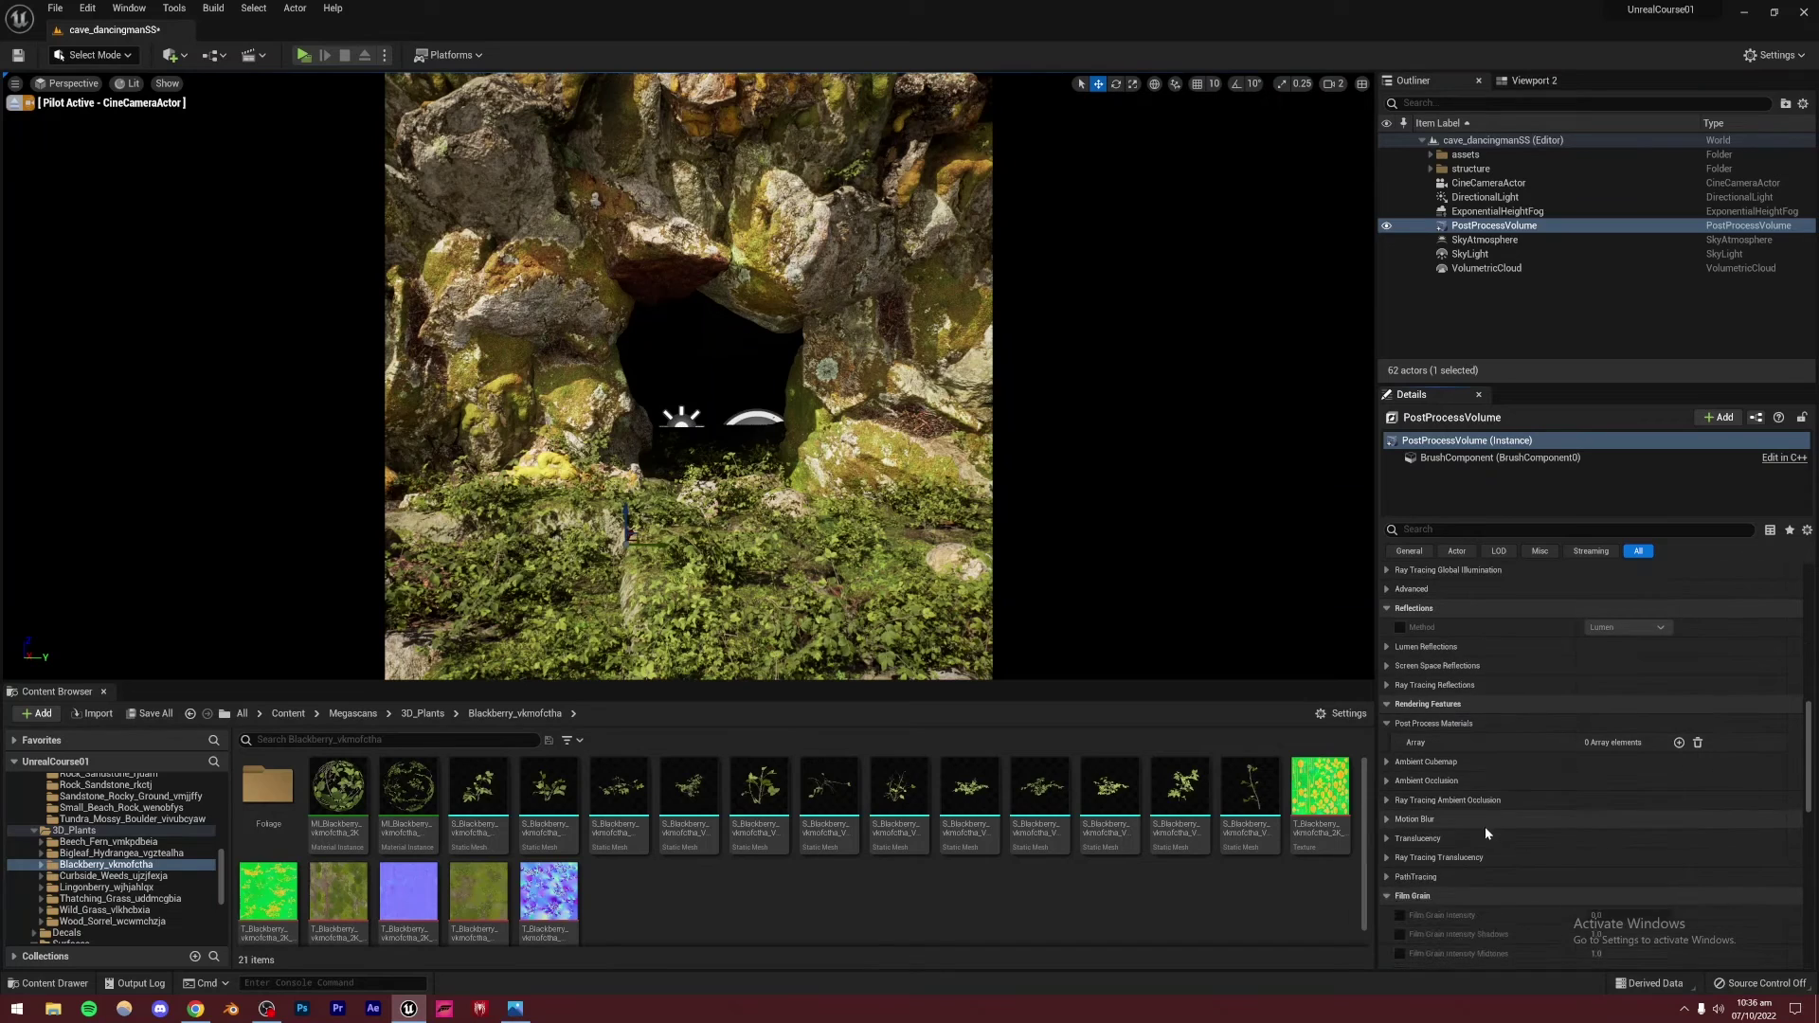
scroll(1486, 826, "up", 5)
scroll(1484, 815, "up", 3)
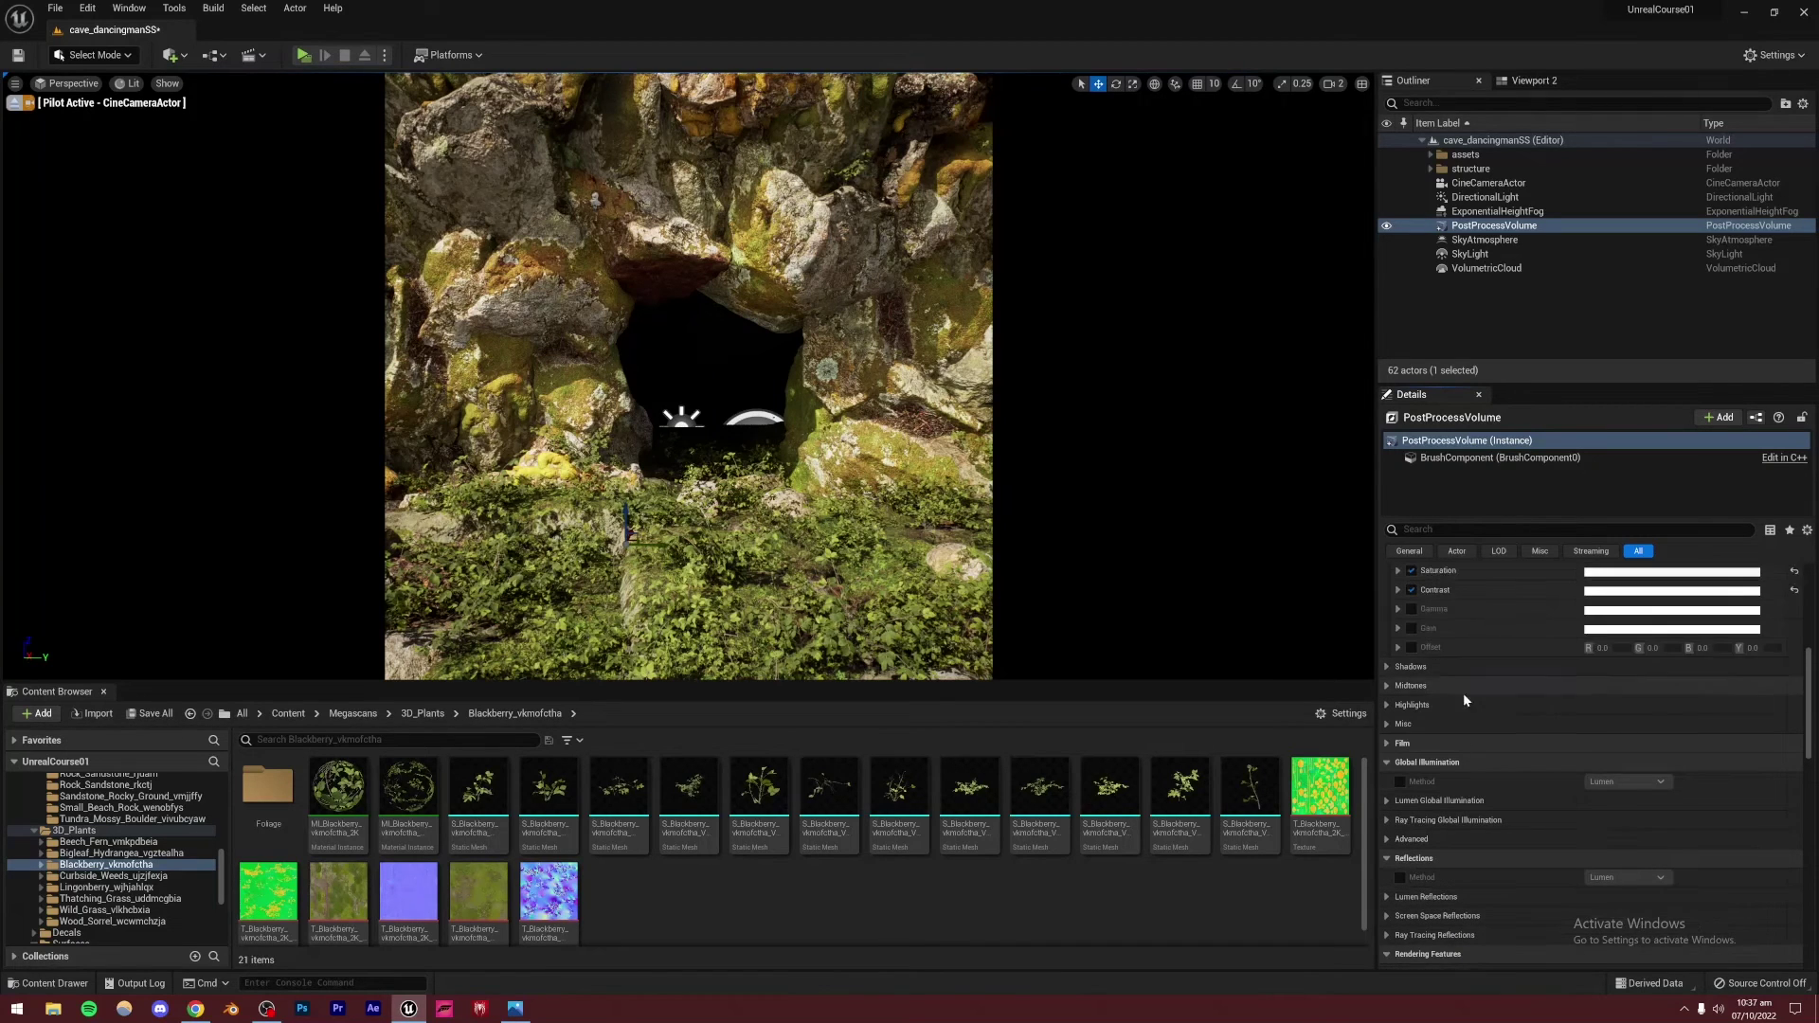
scroll(1469, 701, "up", 10)
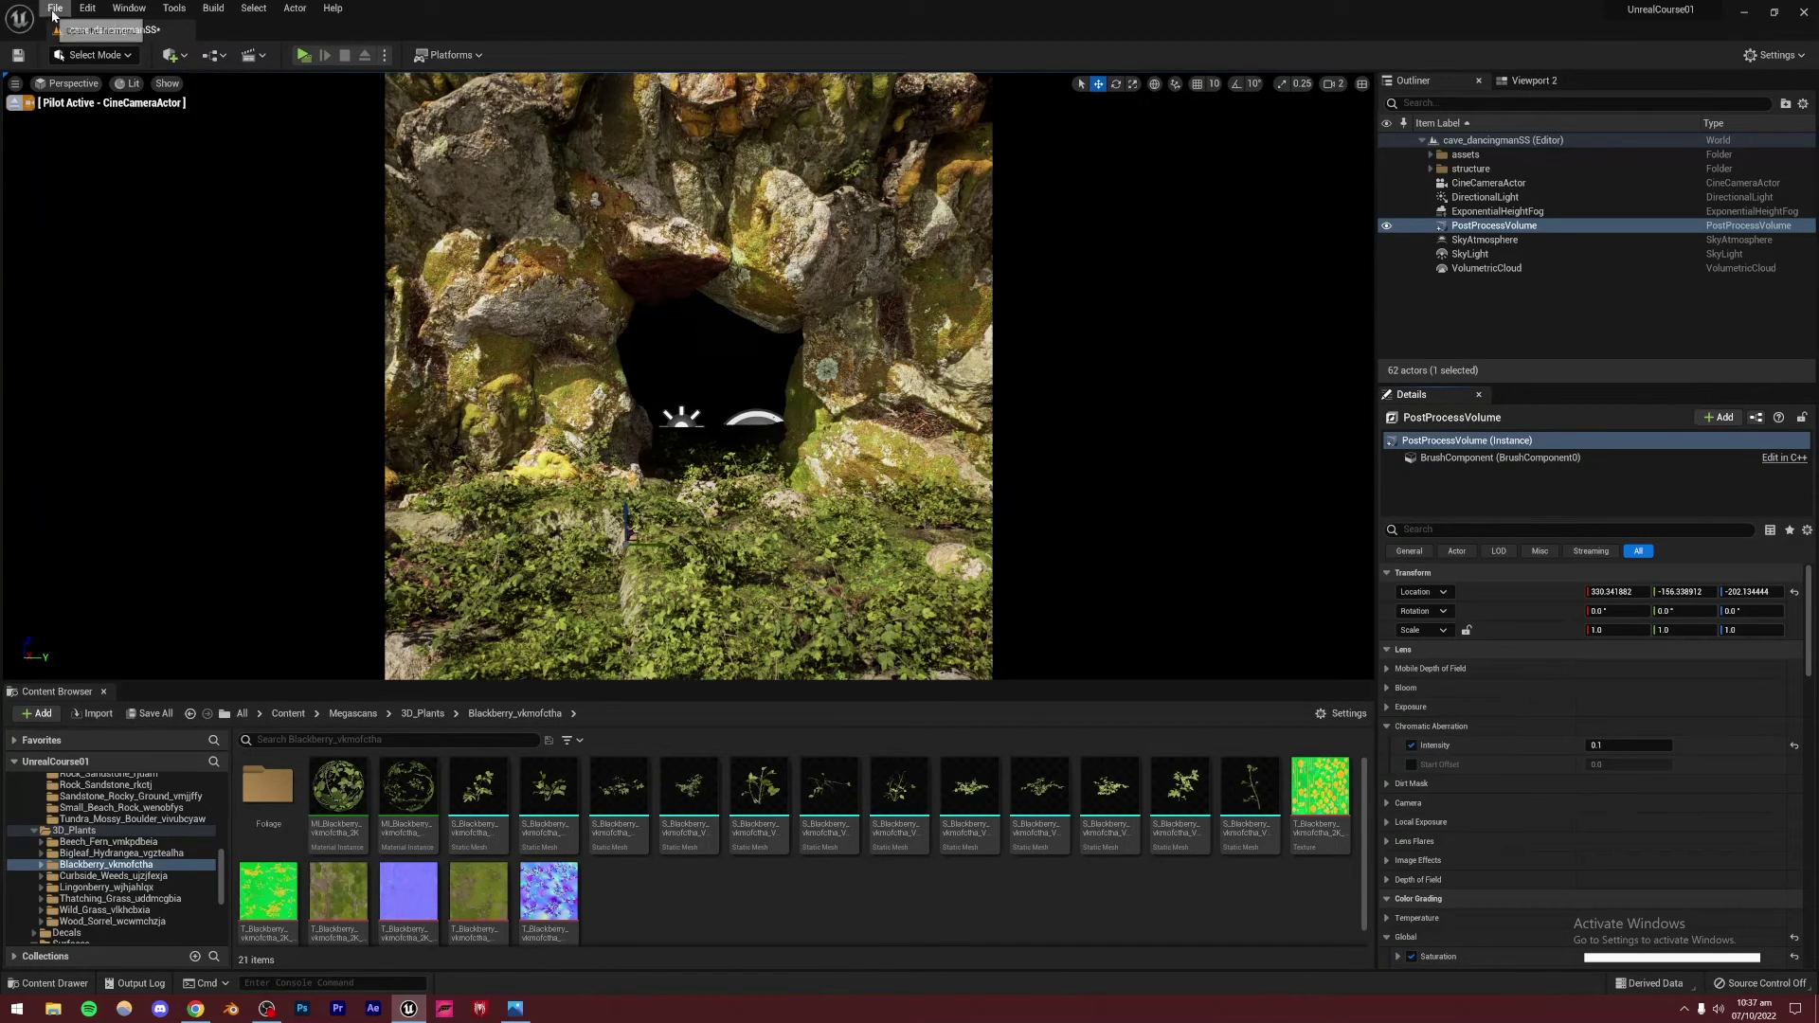
Find the ray tracing options in the project's rendering settings and turn off Support Hardware Ray Tracing
left_click(87, 8)
left_click(151, 219)
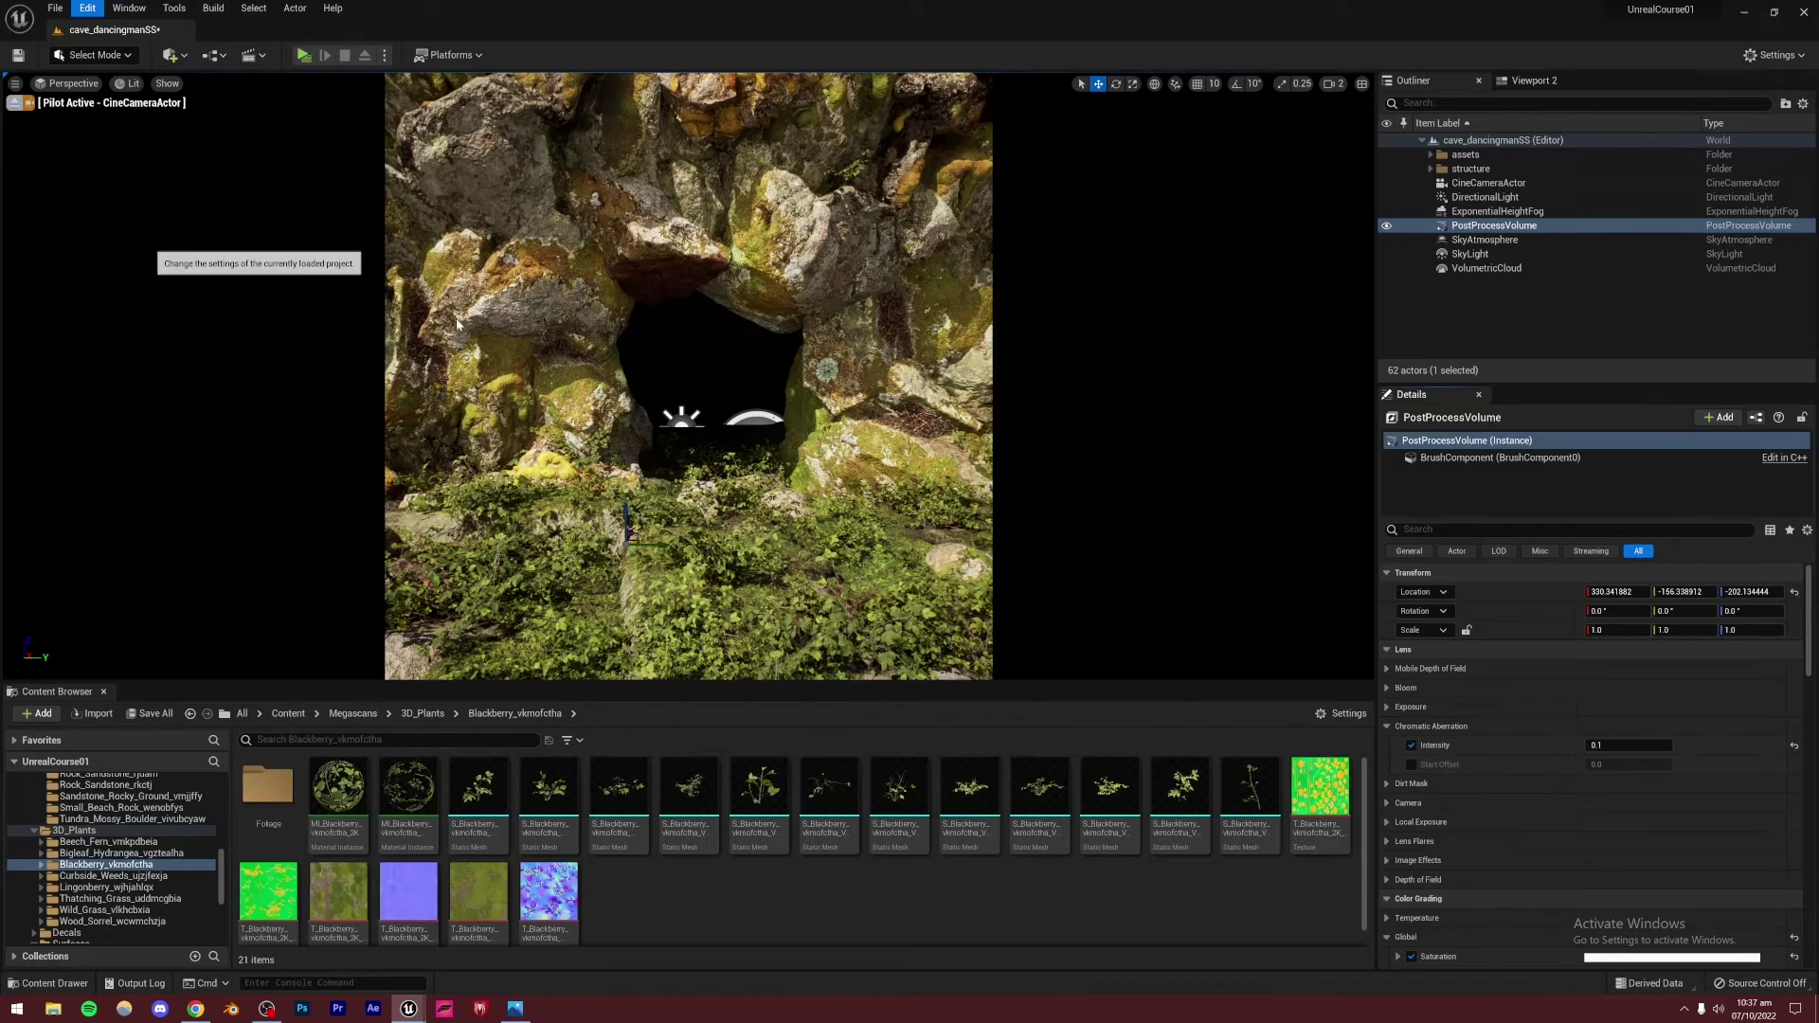
left_click(547, 654)
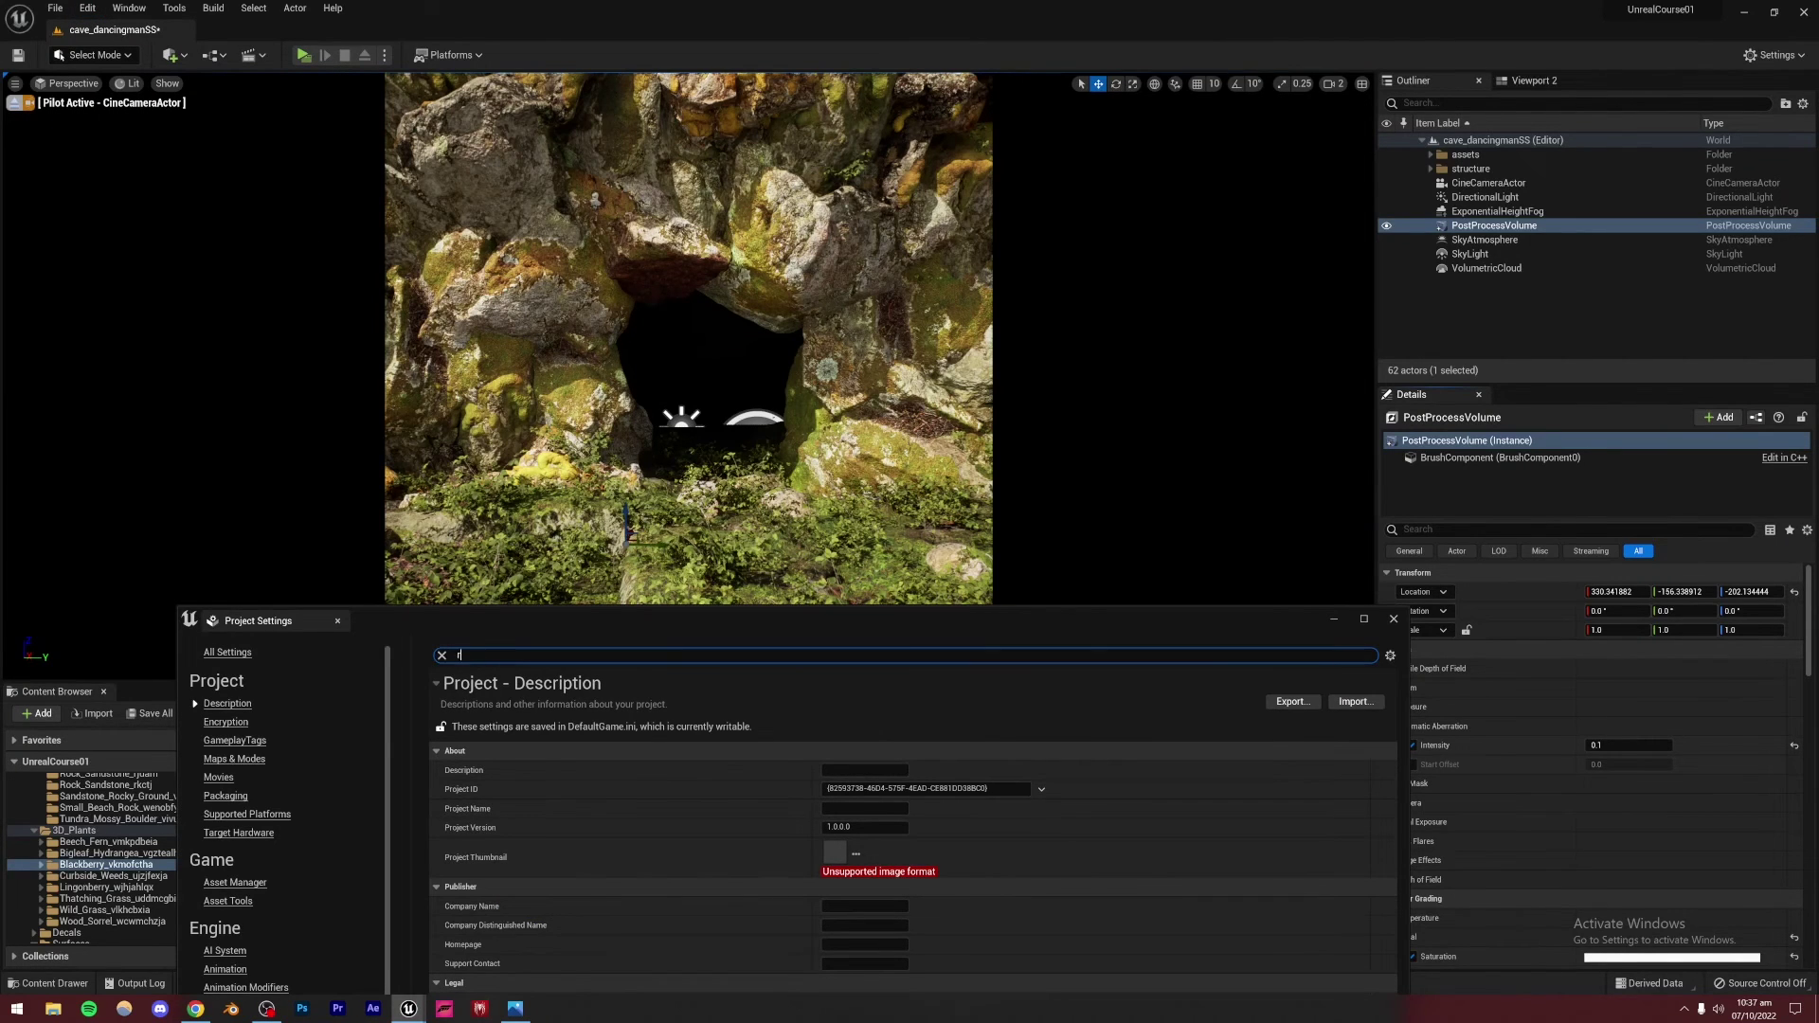
type("ray tra")
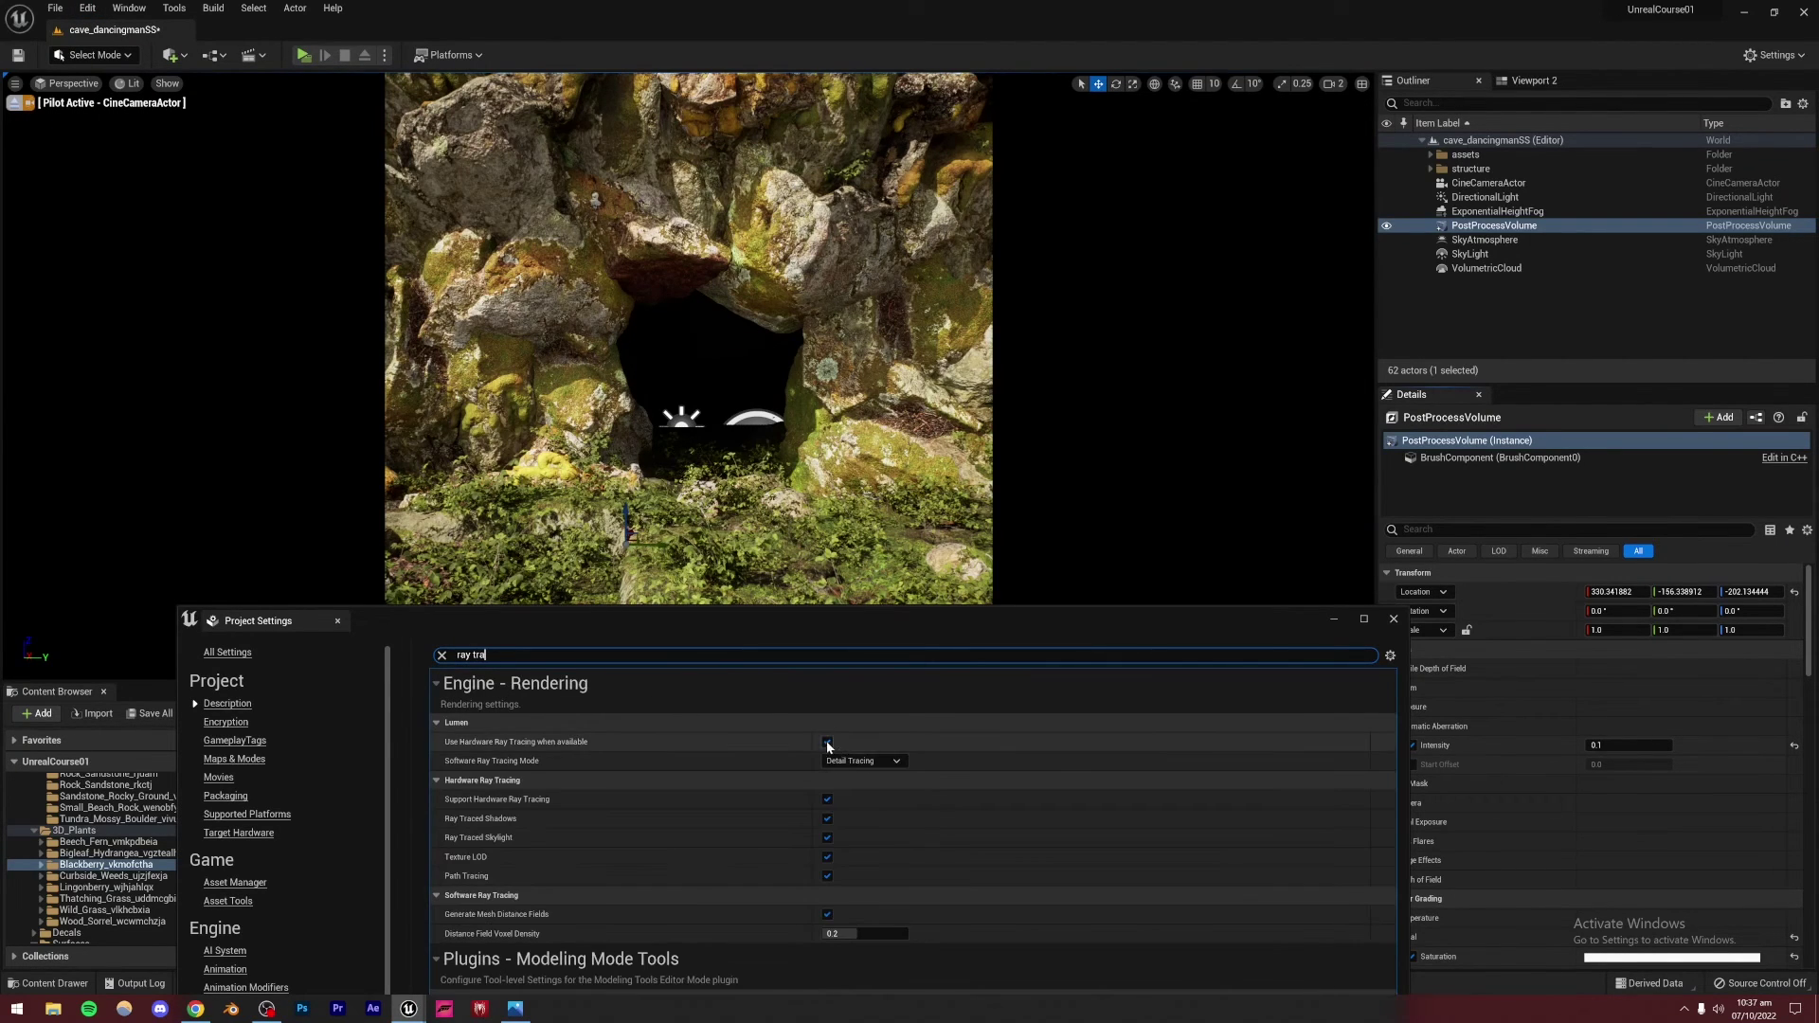
left_click(826, 744)
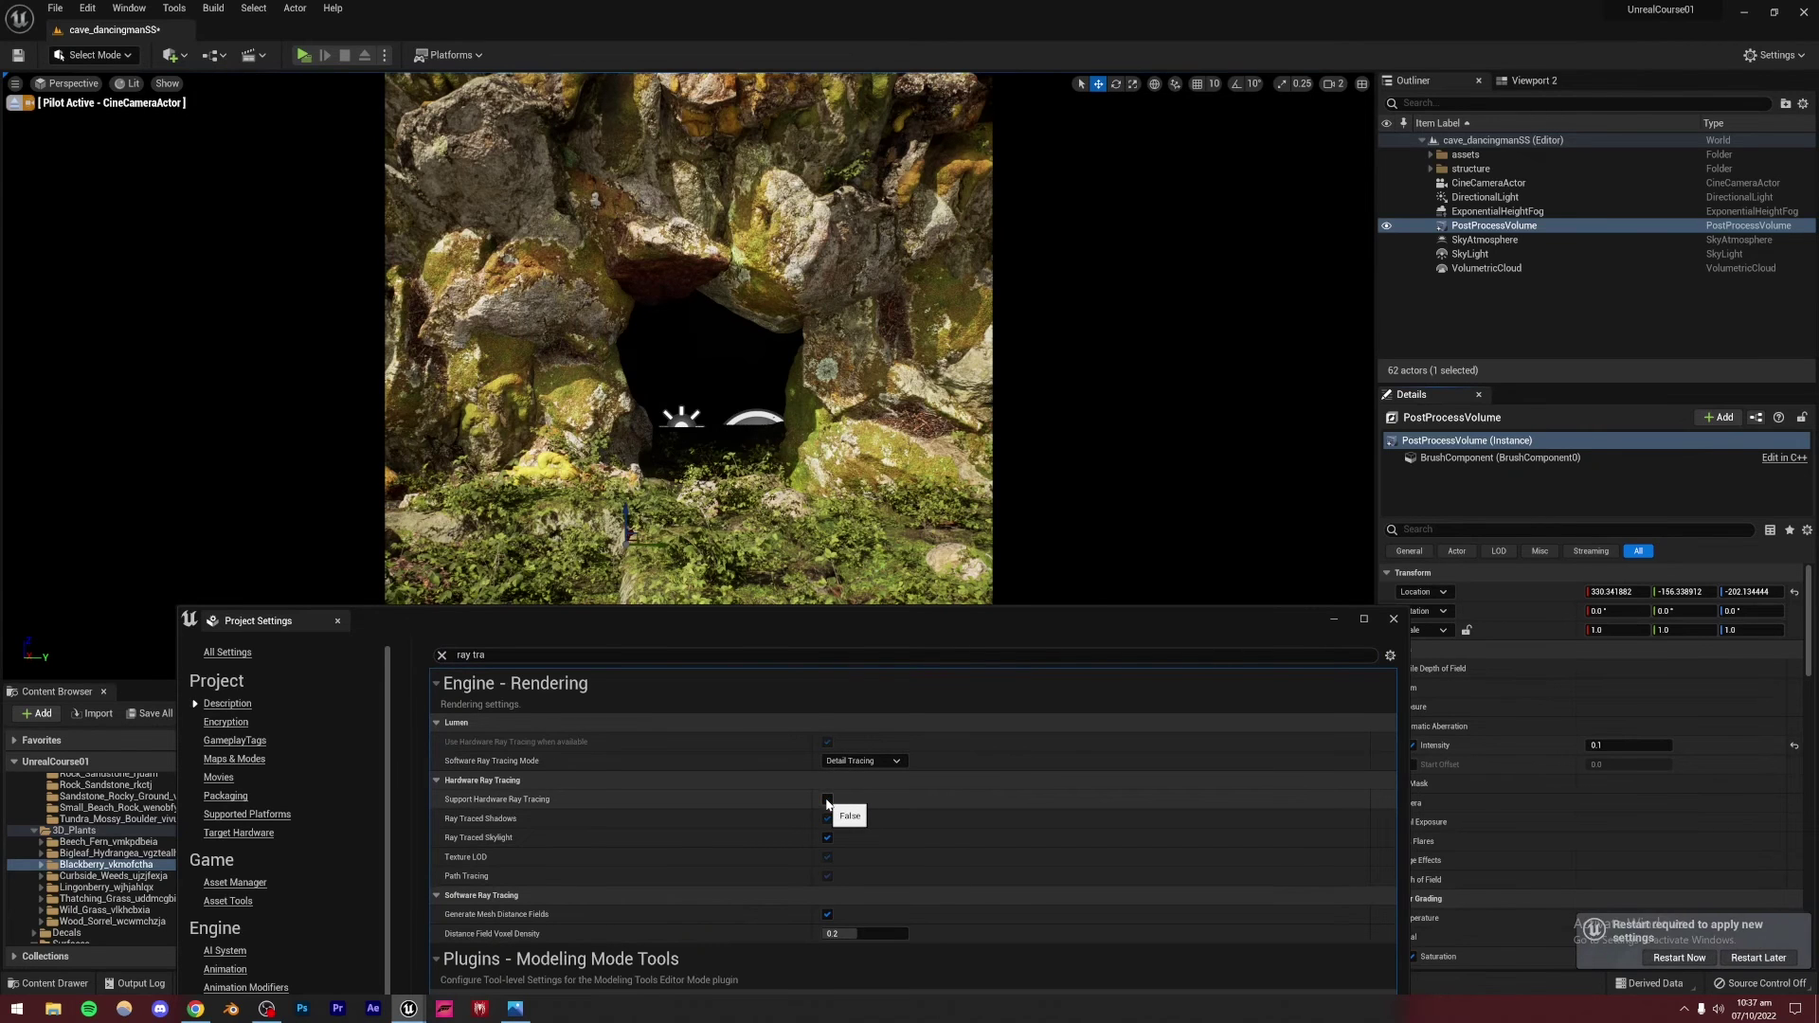
left_click(1393, 619)
Save the level and all modified content, including the mossy rock cluster and granite rock material instances
left_click(1487, 309)
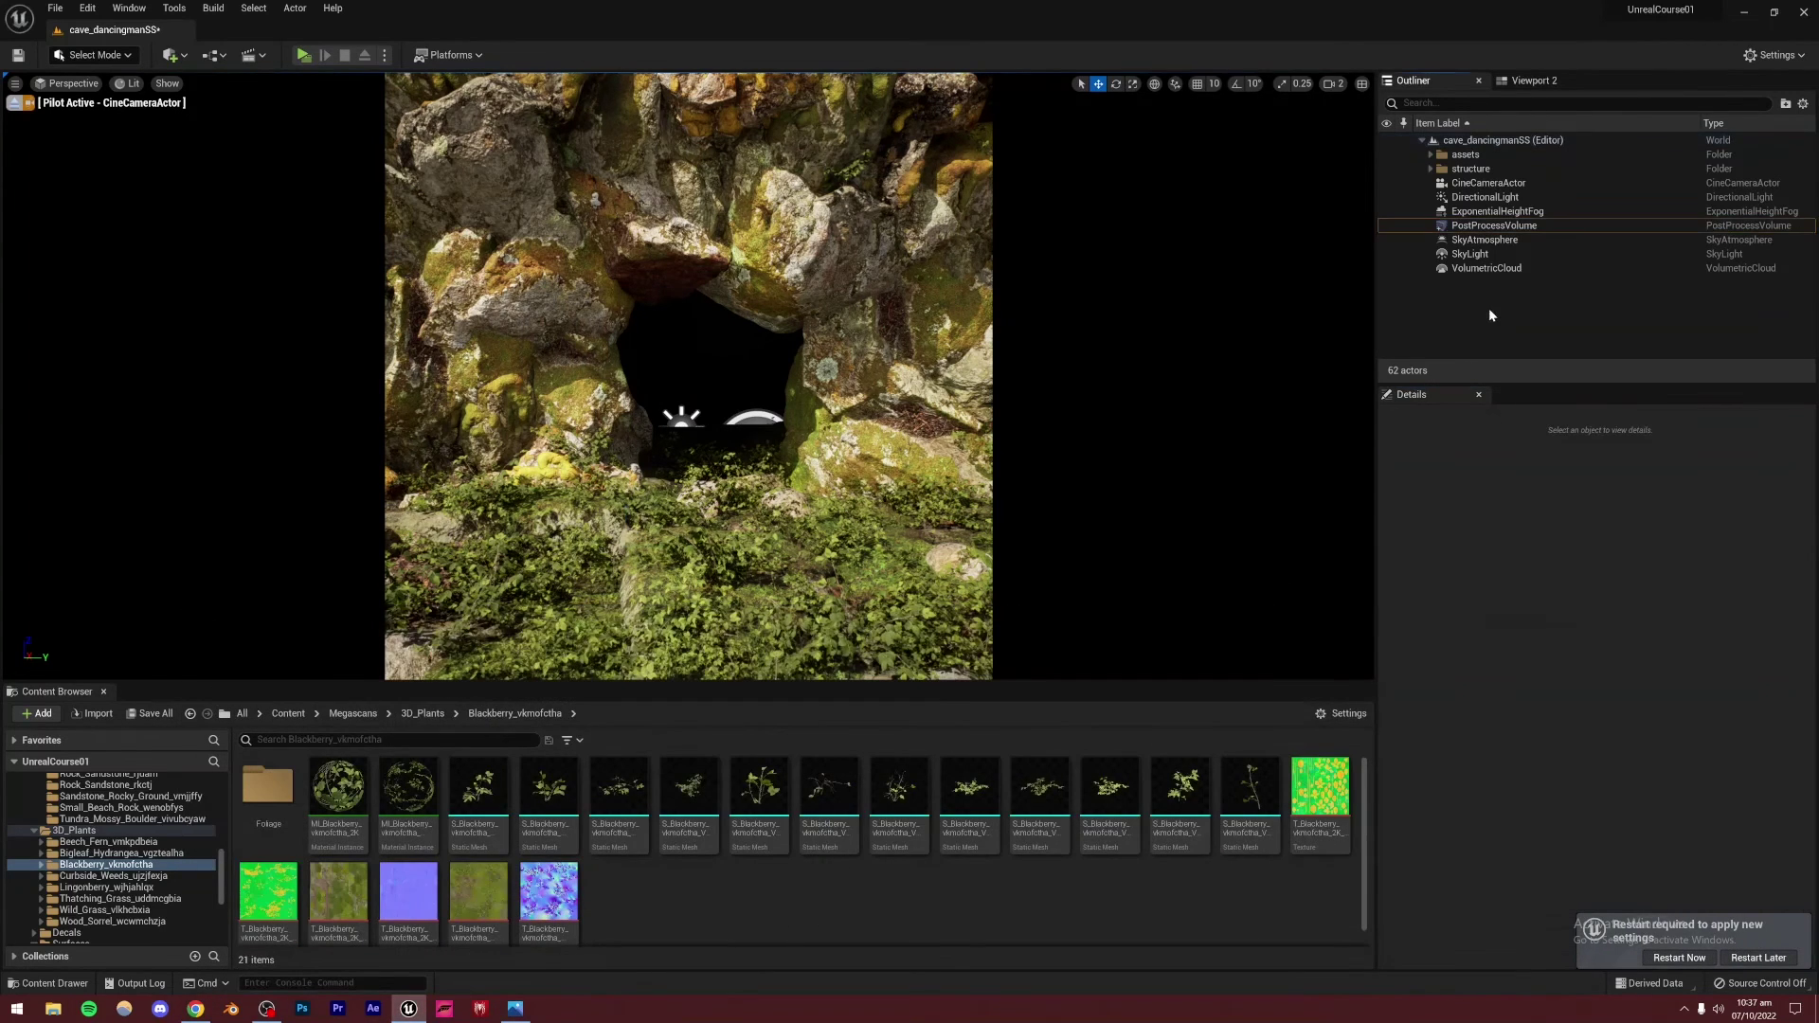
left_click(150, 714)
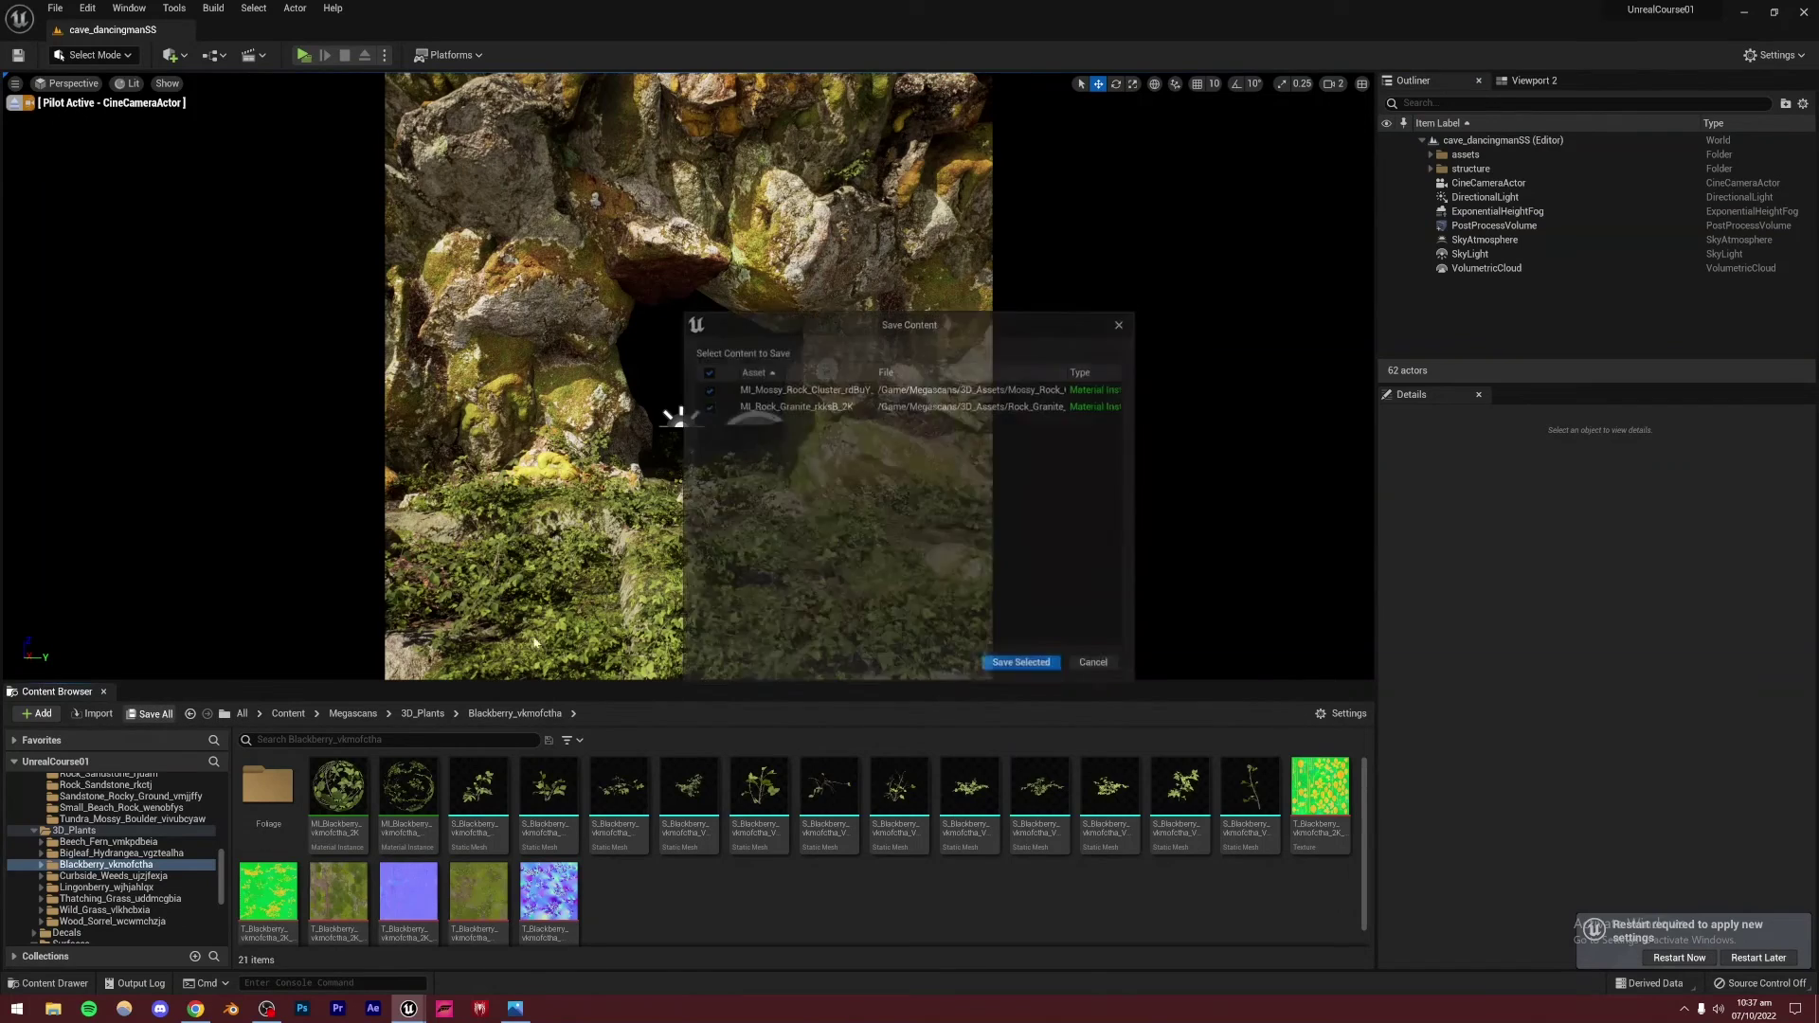
left_click(1020, 662)
Enable the PostProcessVolume's Lumen Reflections ray lighting mode and set it to Hit Lighting for Reflections
left_click(1486, 226)
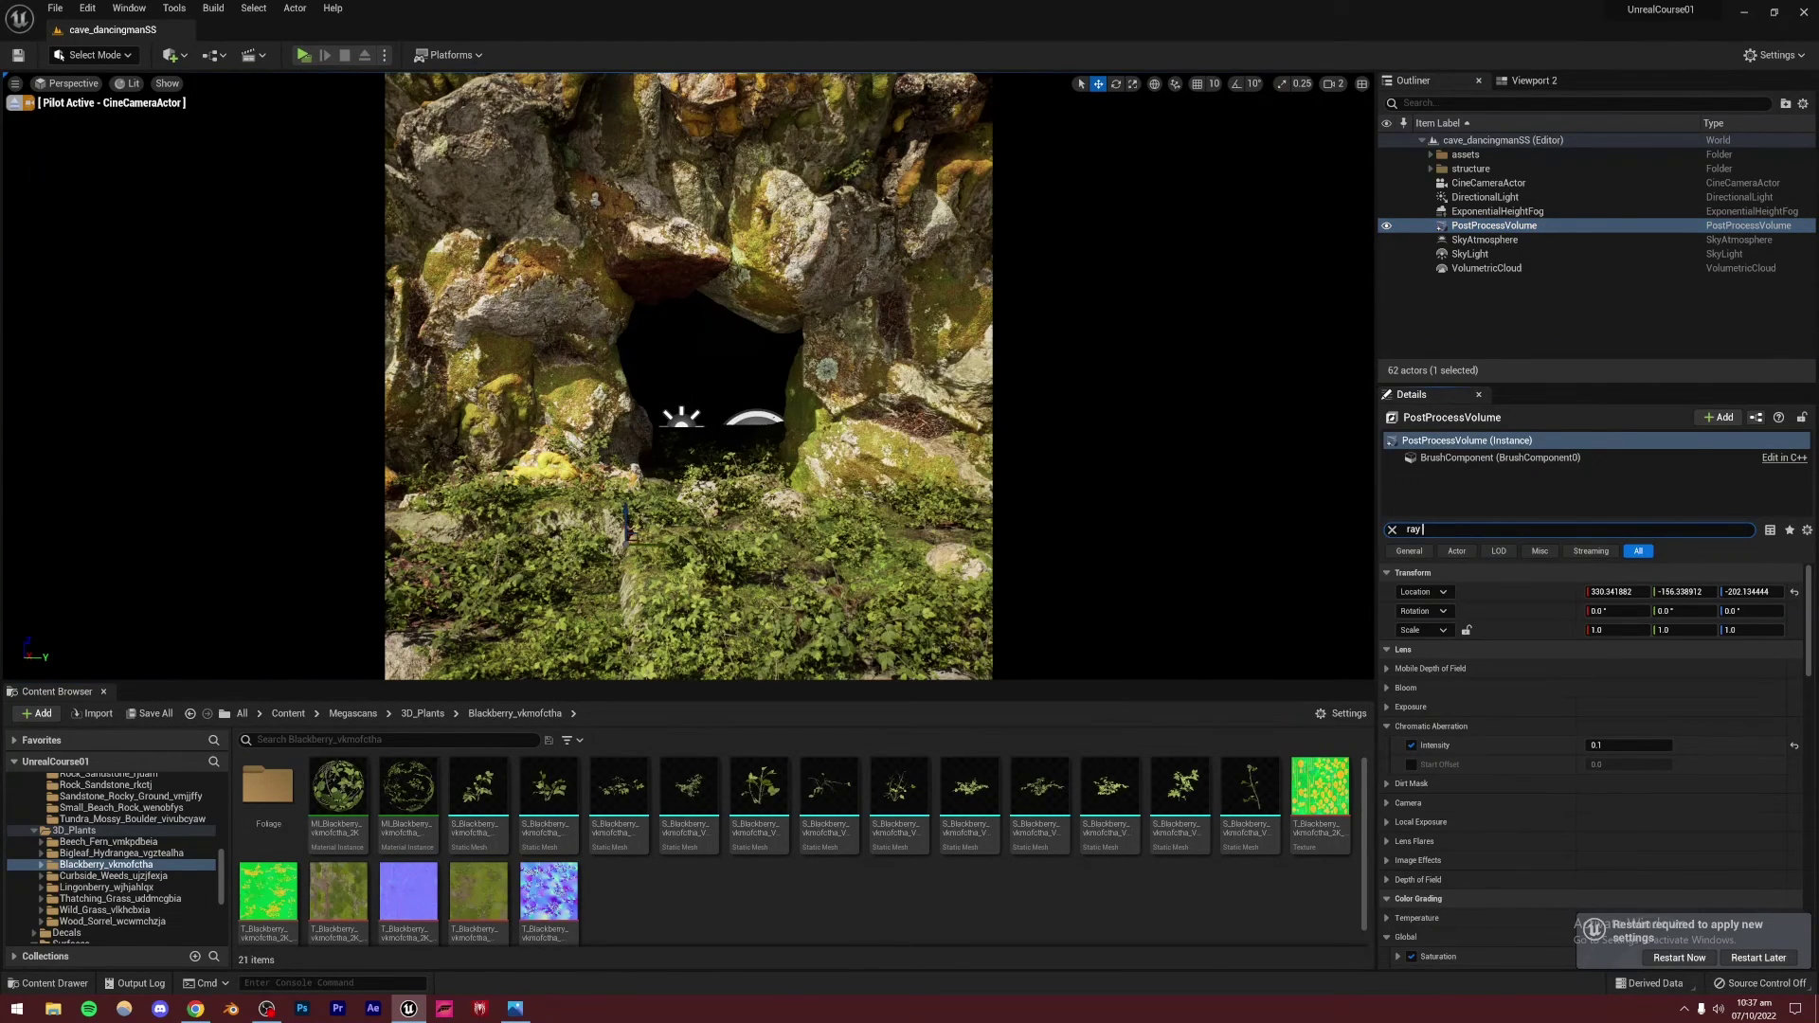
left_click(1411, 707)
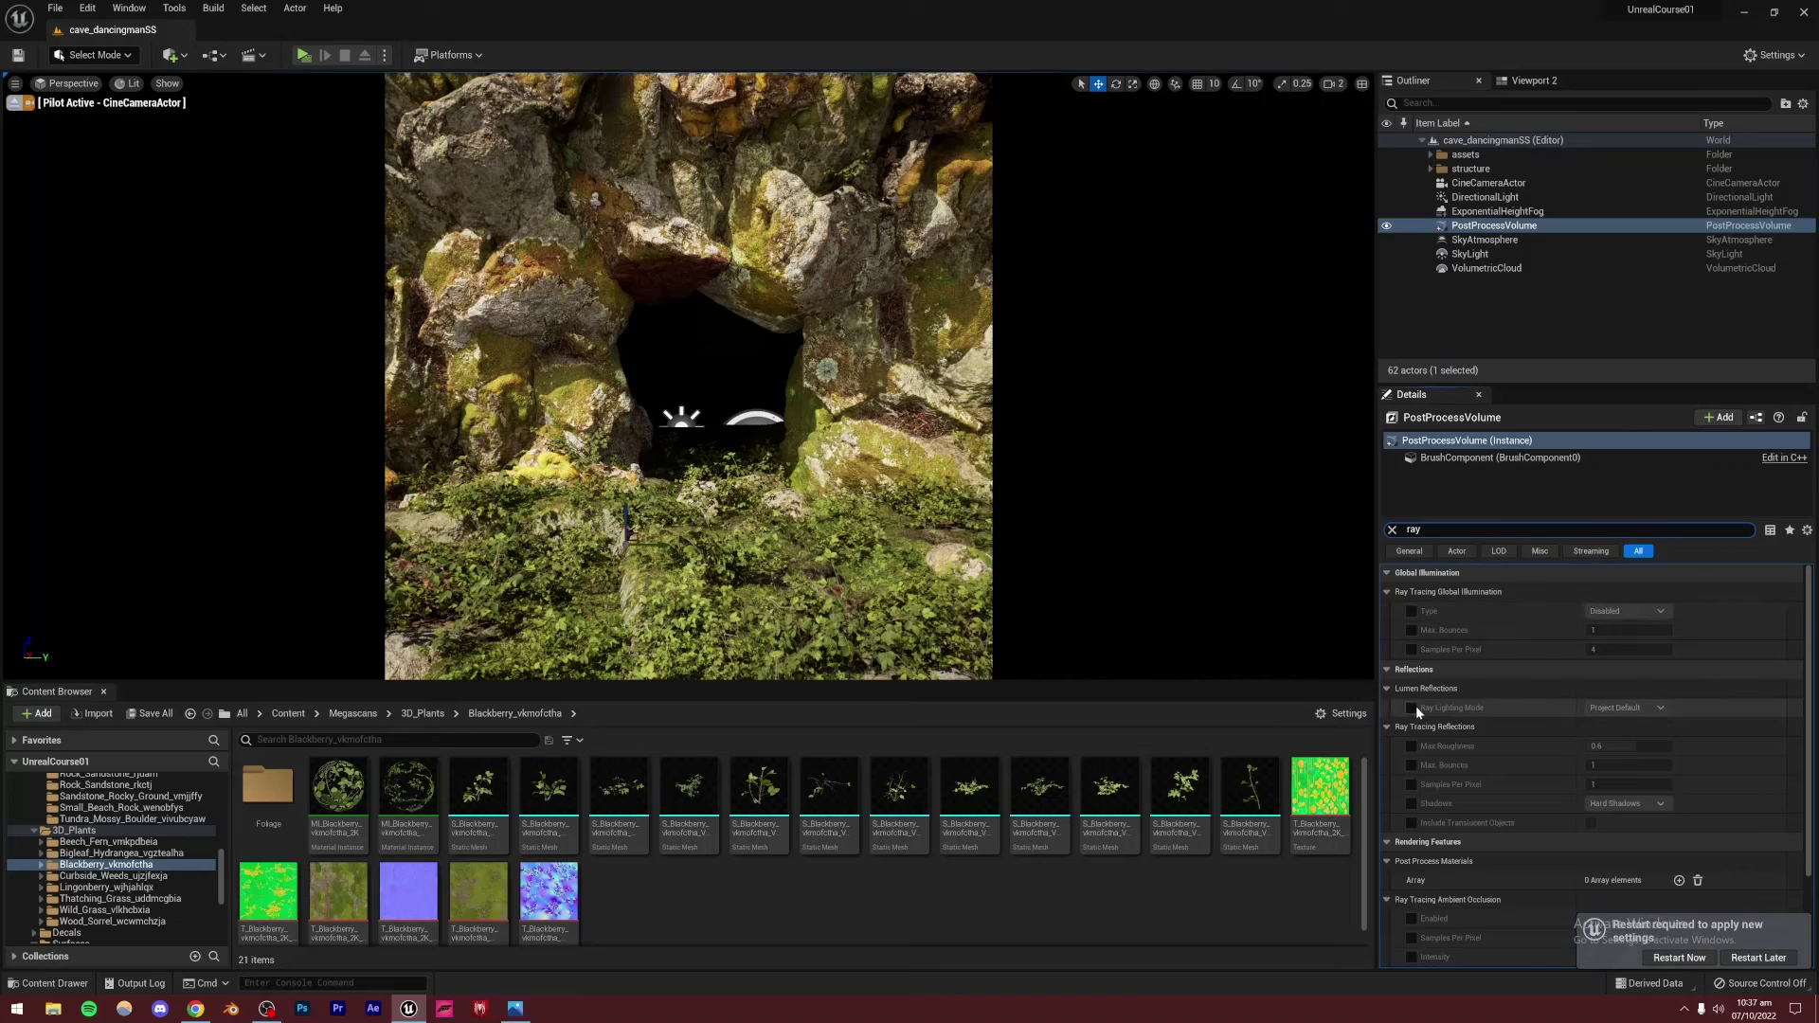
left_click(1601, 708)
left_click(1617, 744)
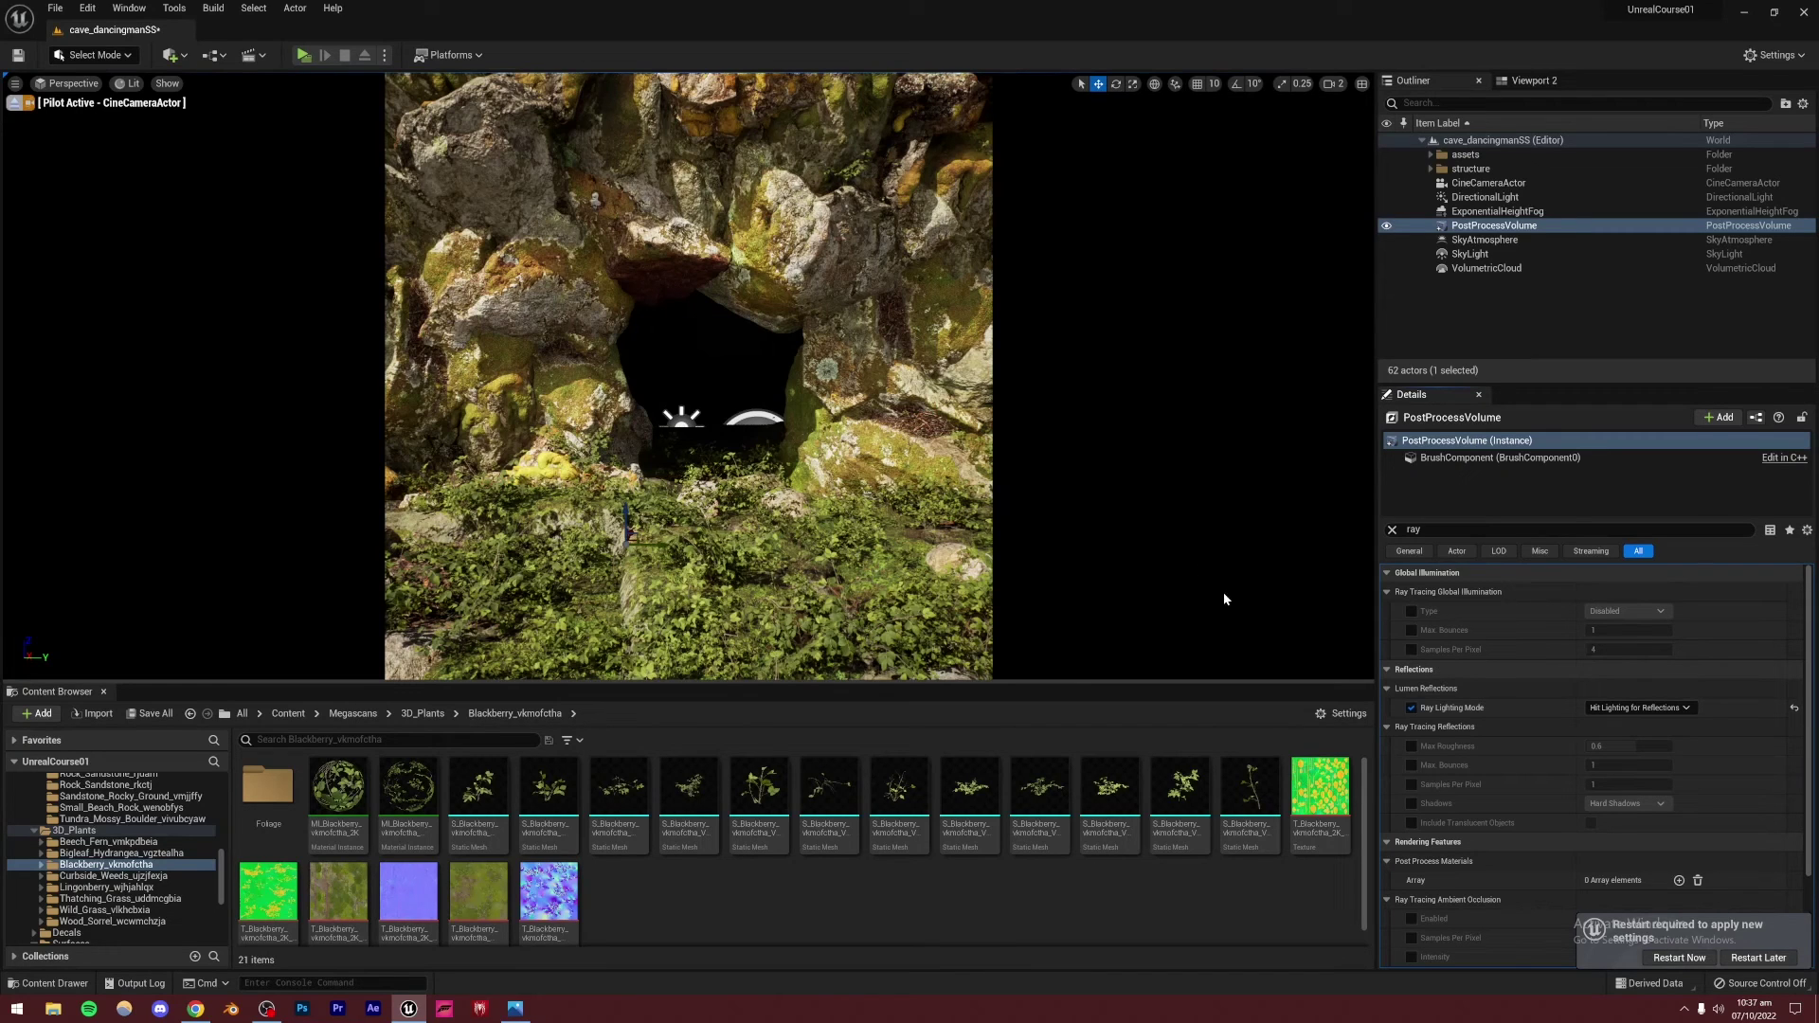
Set Cast Ray Traced Shadows to Enabled on both the SkyLight and the DirectionalLight
left_click(1469, 253)
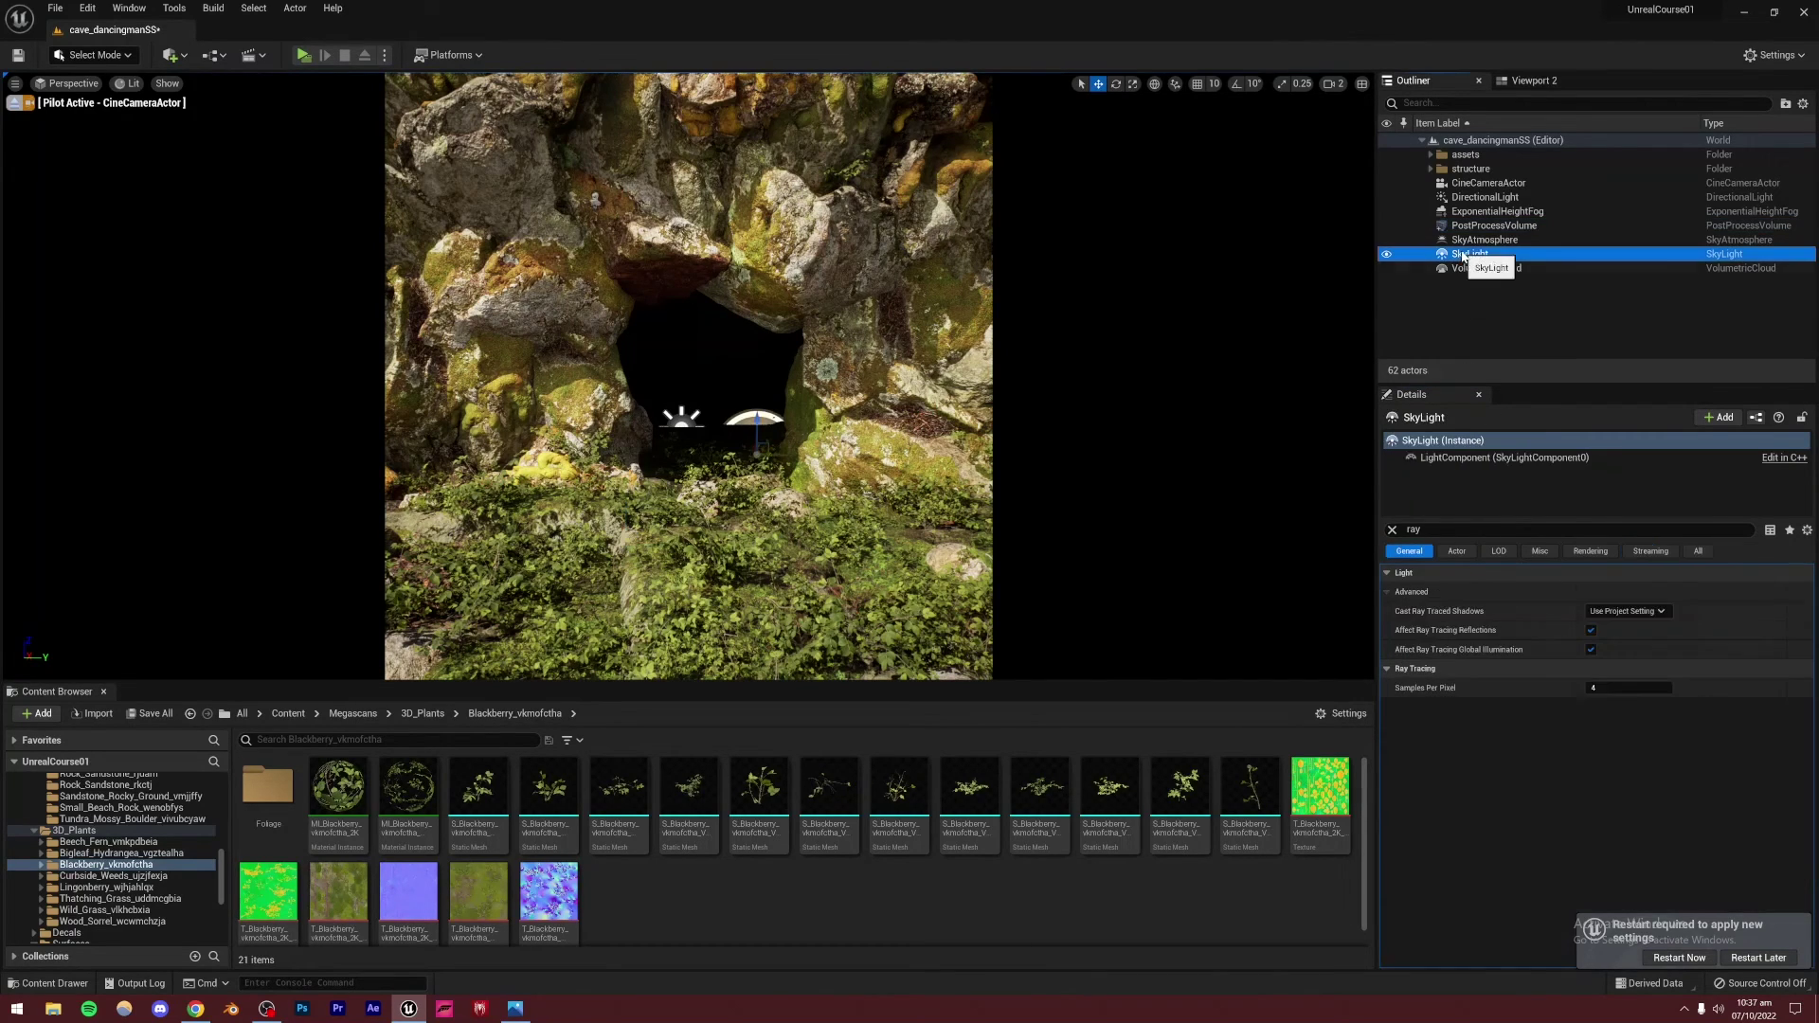
left_click(1625, 610)
left_click(1624, 650)
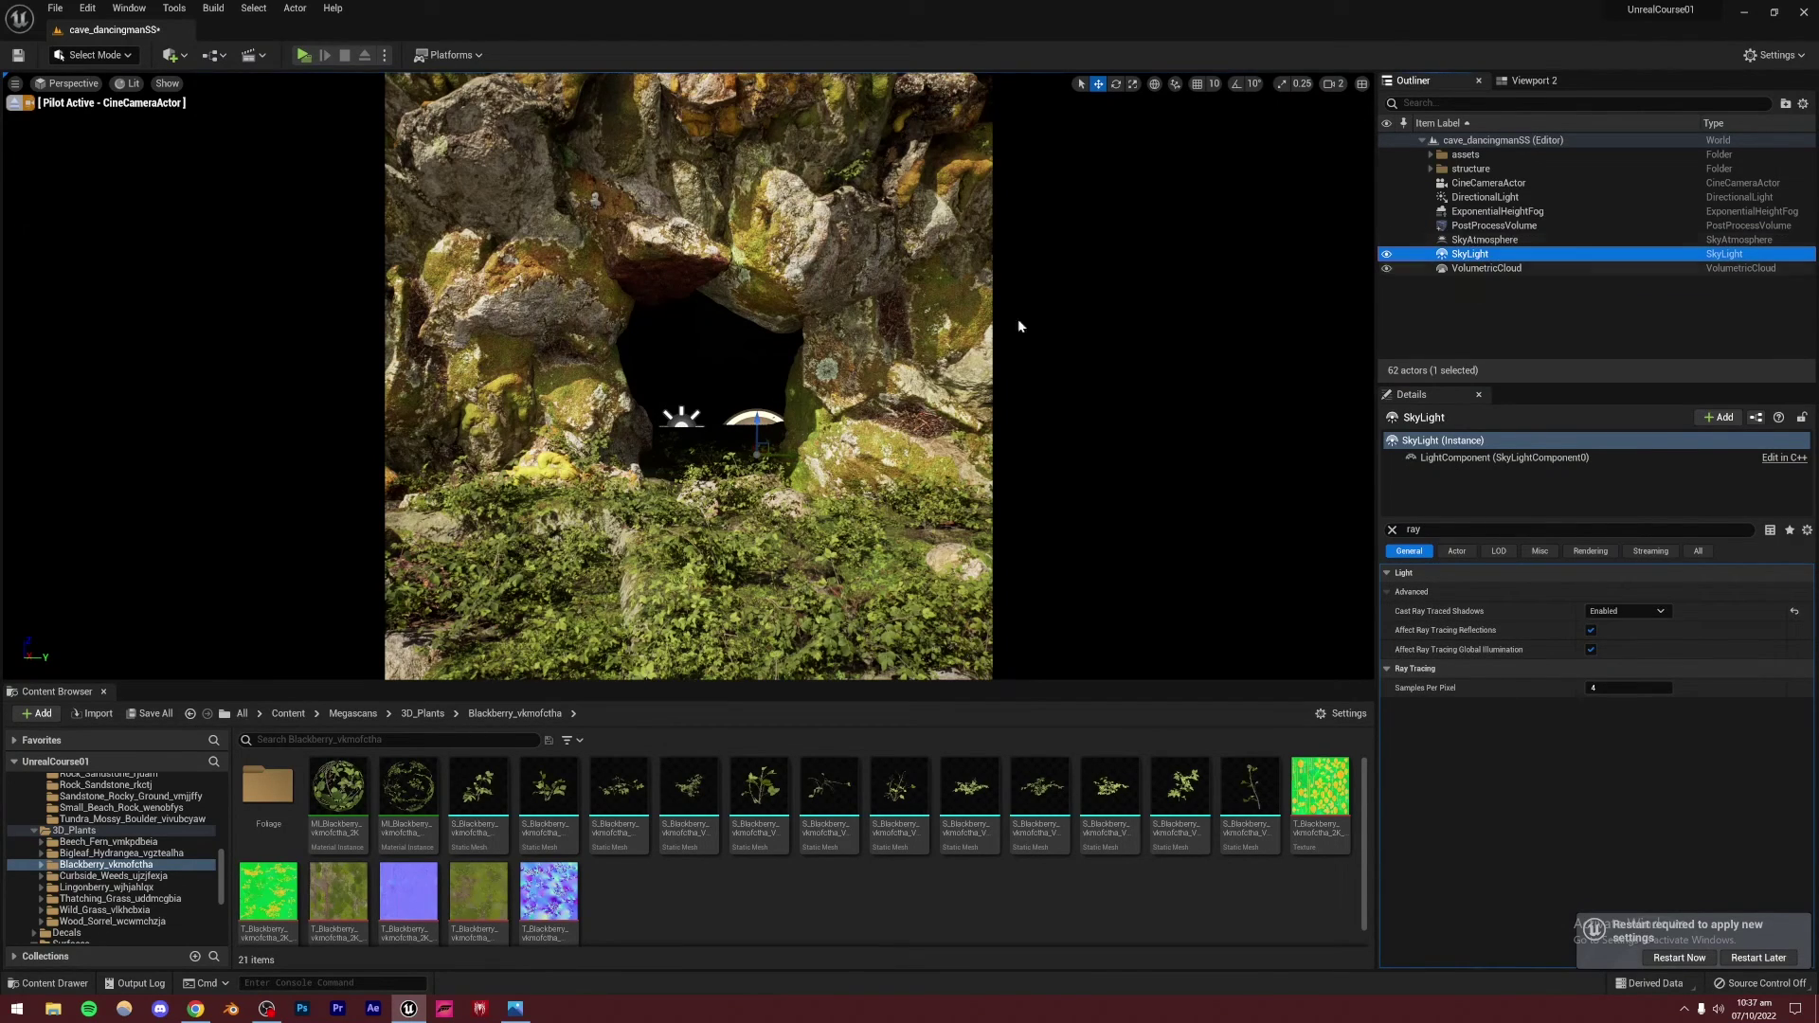
left_click(1498, 196)
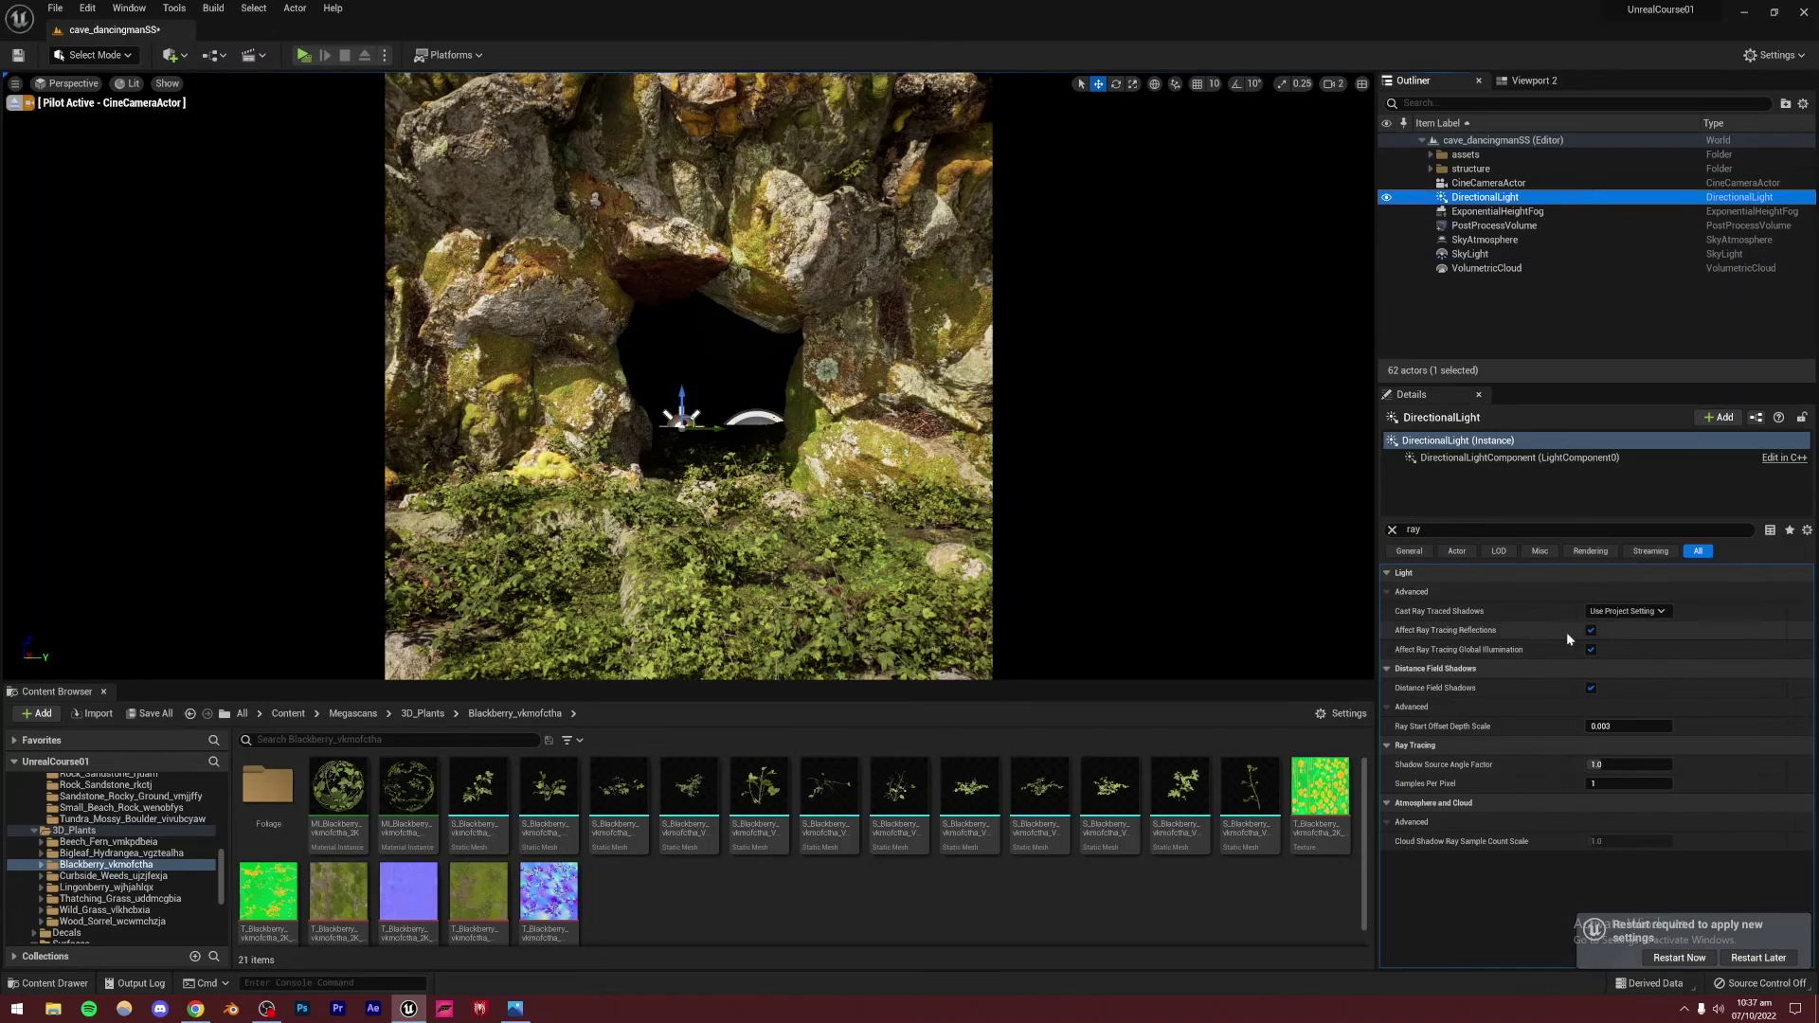
left_click(1620, 610)
left_click(1628, 651)
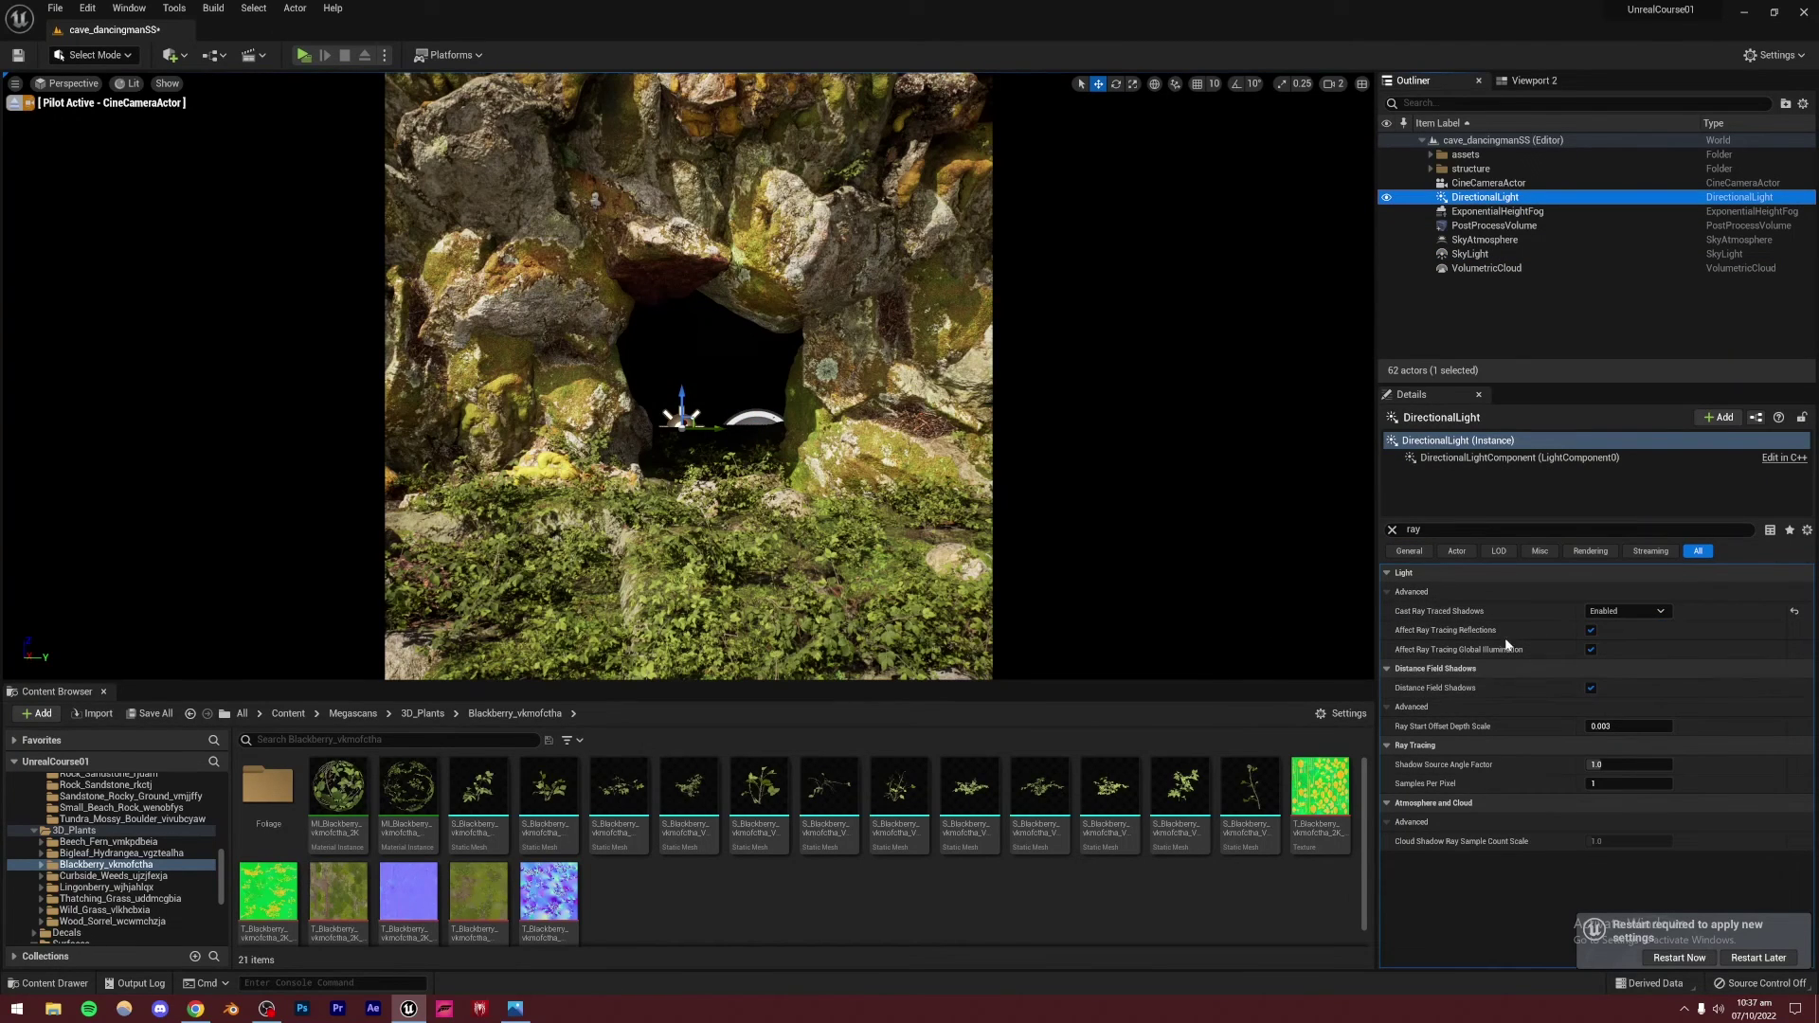
left_click(1481, 295)
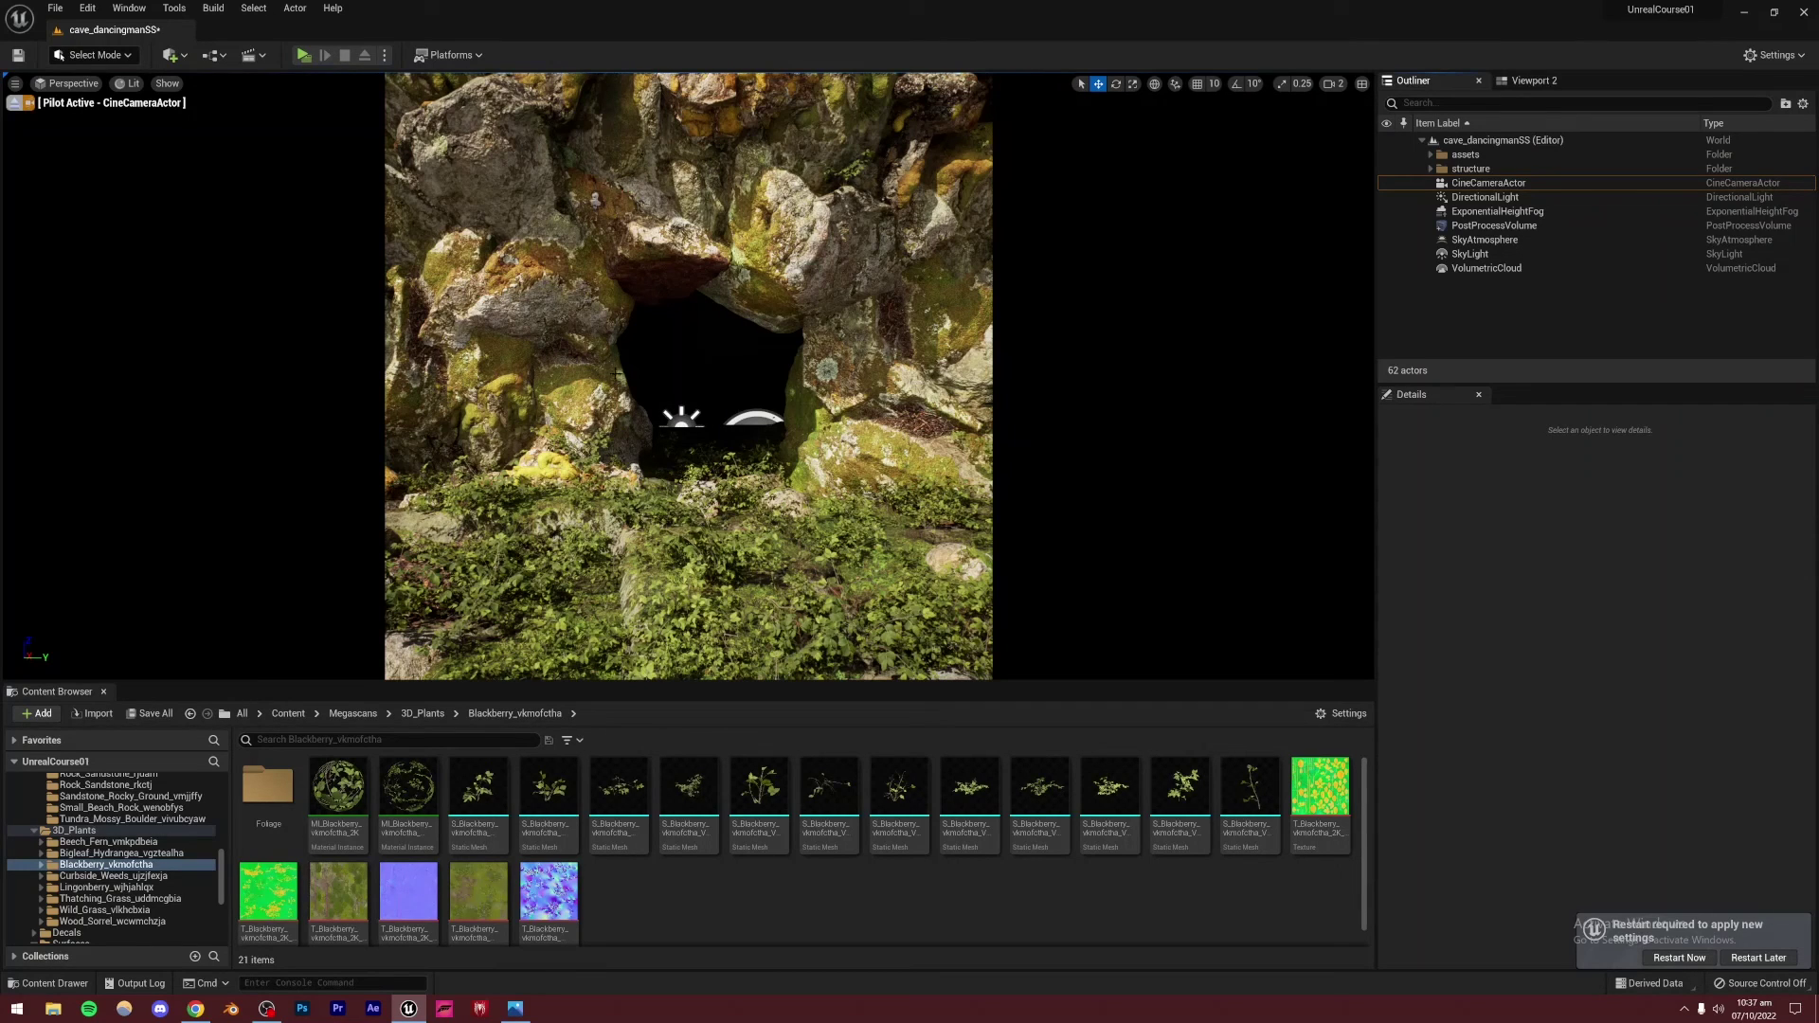
Clear the property filter and turn on Volumetric Fog for the ExponentialHeightFog
left_click(1485, 212)
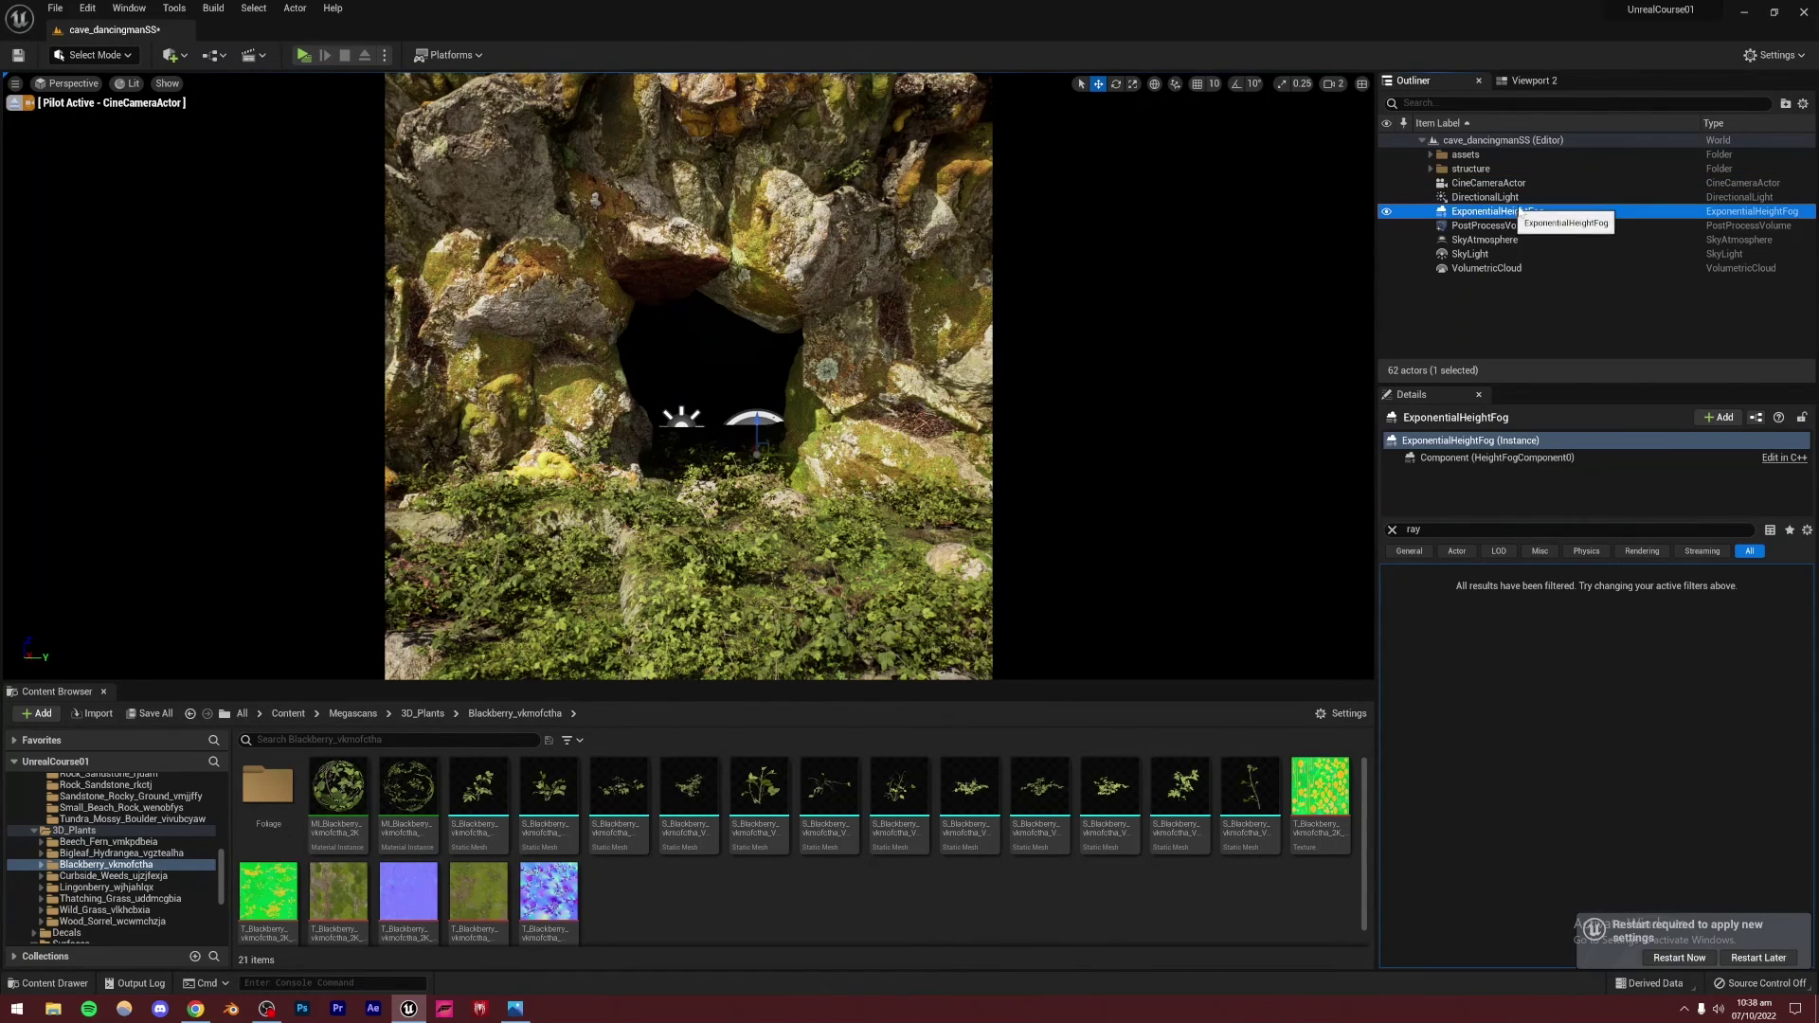
left_click(1392, 529)
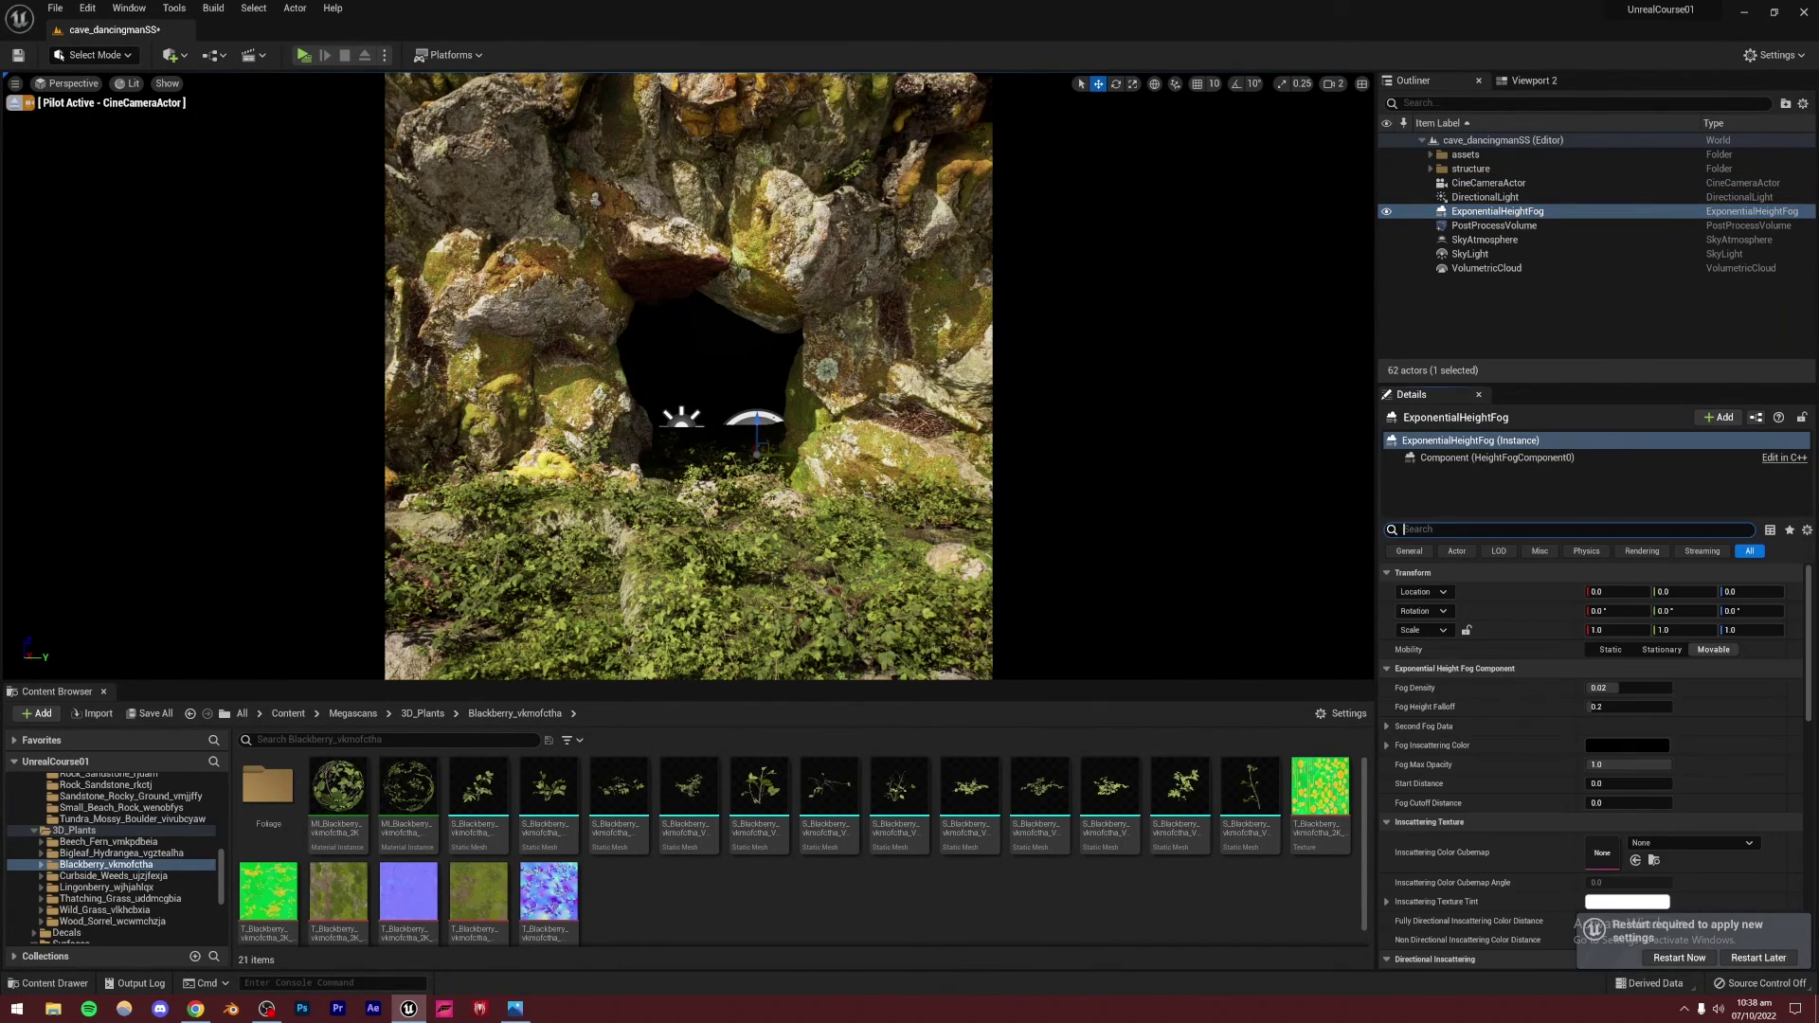
scroll(1495, 758, "down", 5)
scroll(1522, 782, "down", 1)
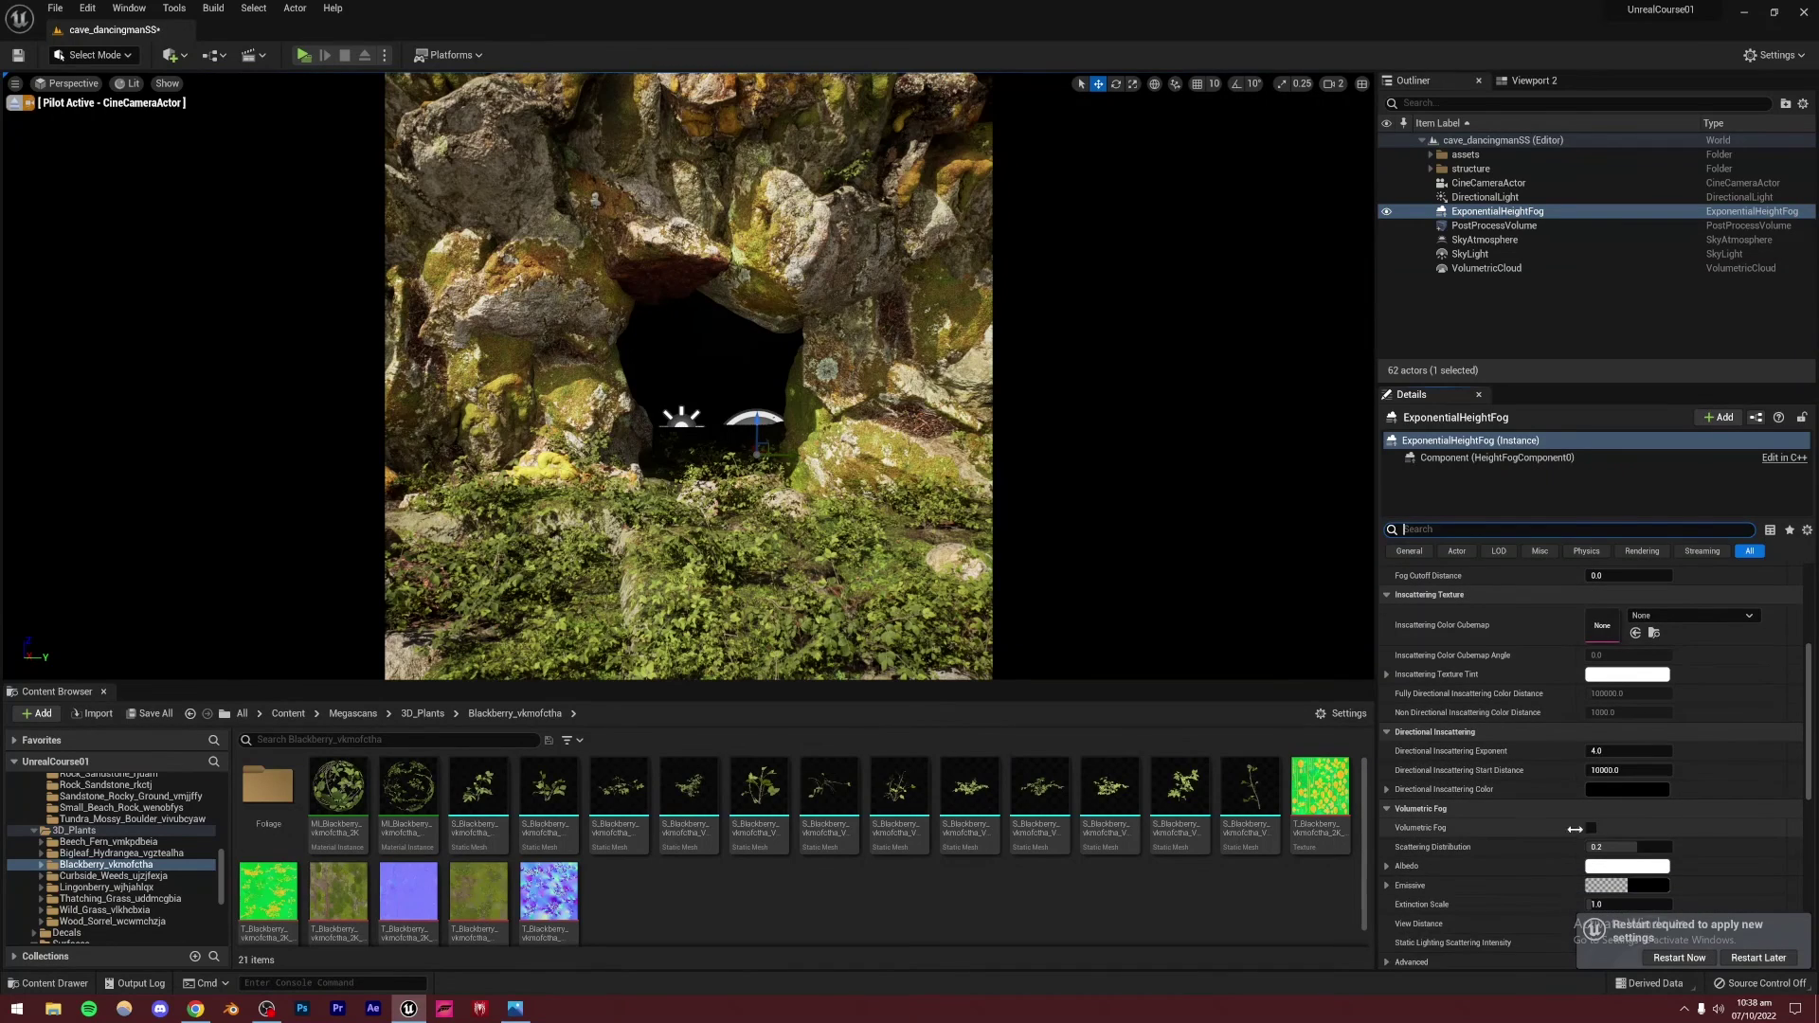
left_click(1590, 828)
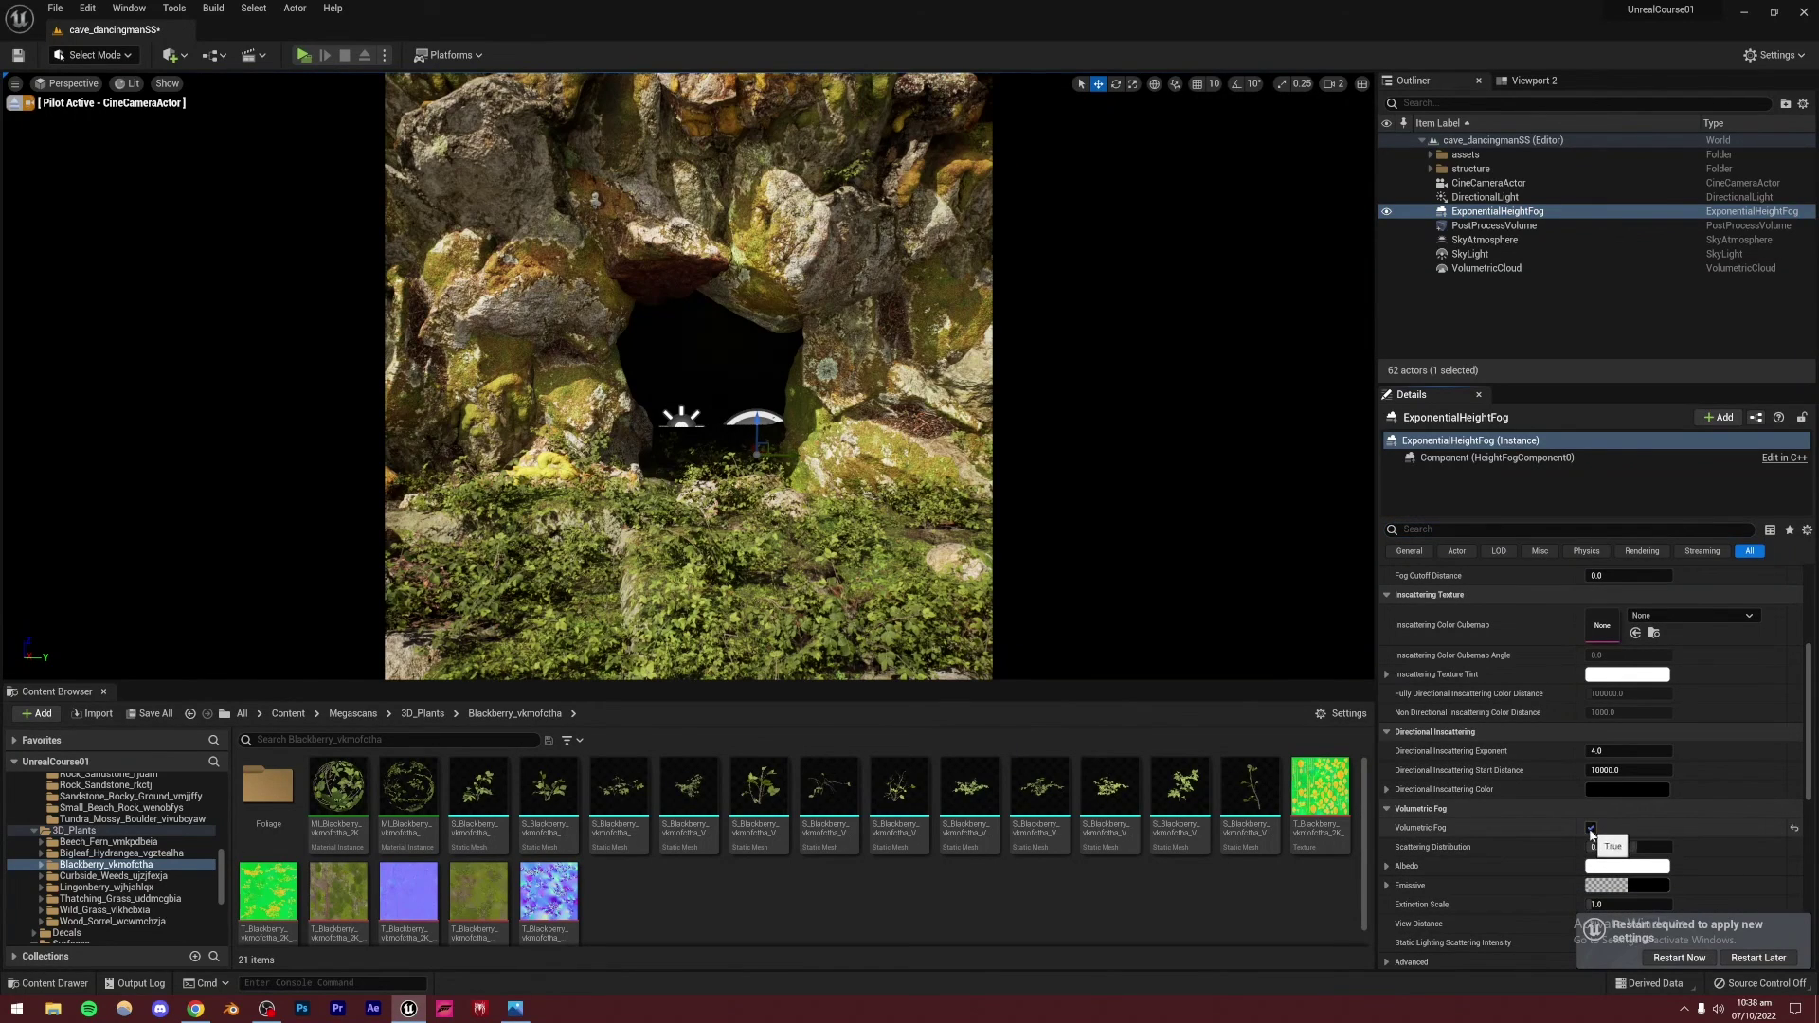
Raise the ExponentialHeightFog's fog density to 0.05
scroll(1552, 731, "up", 1)
scroll(1530, 737, "up", 4)
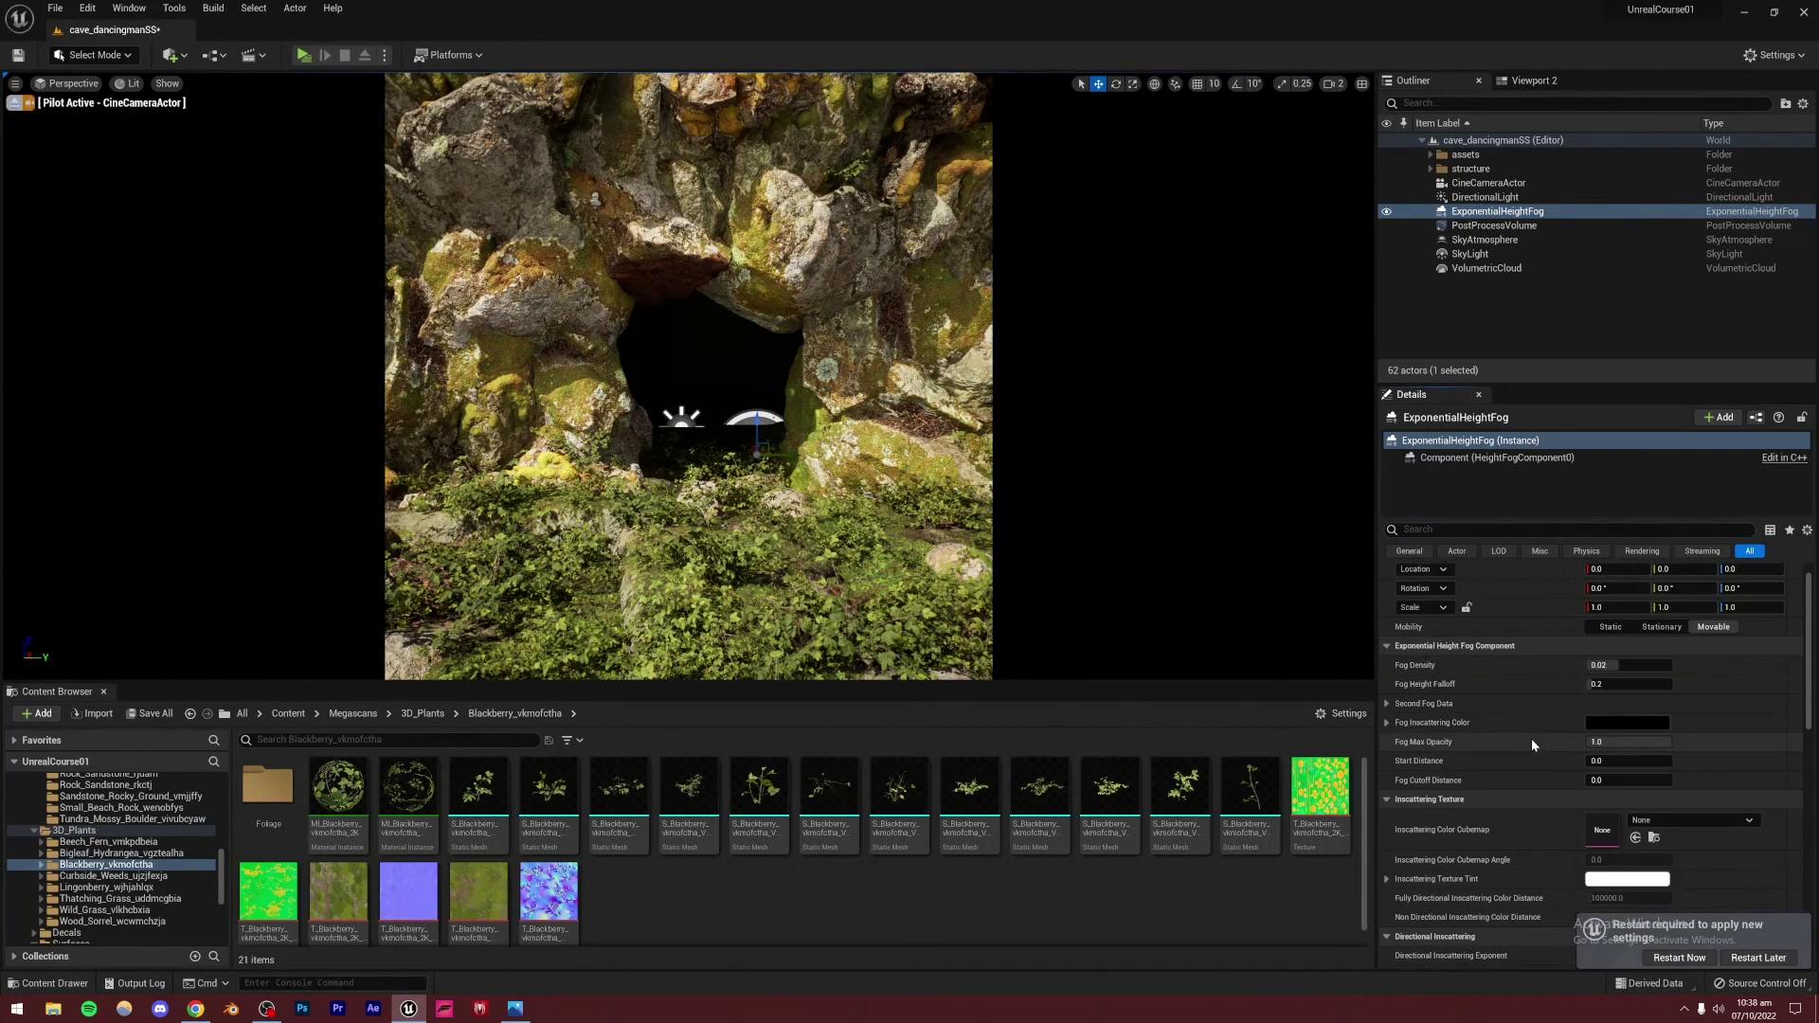
left_click_drag(1611, 665, 1554, 647)
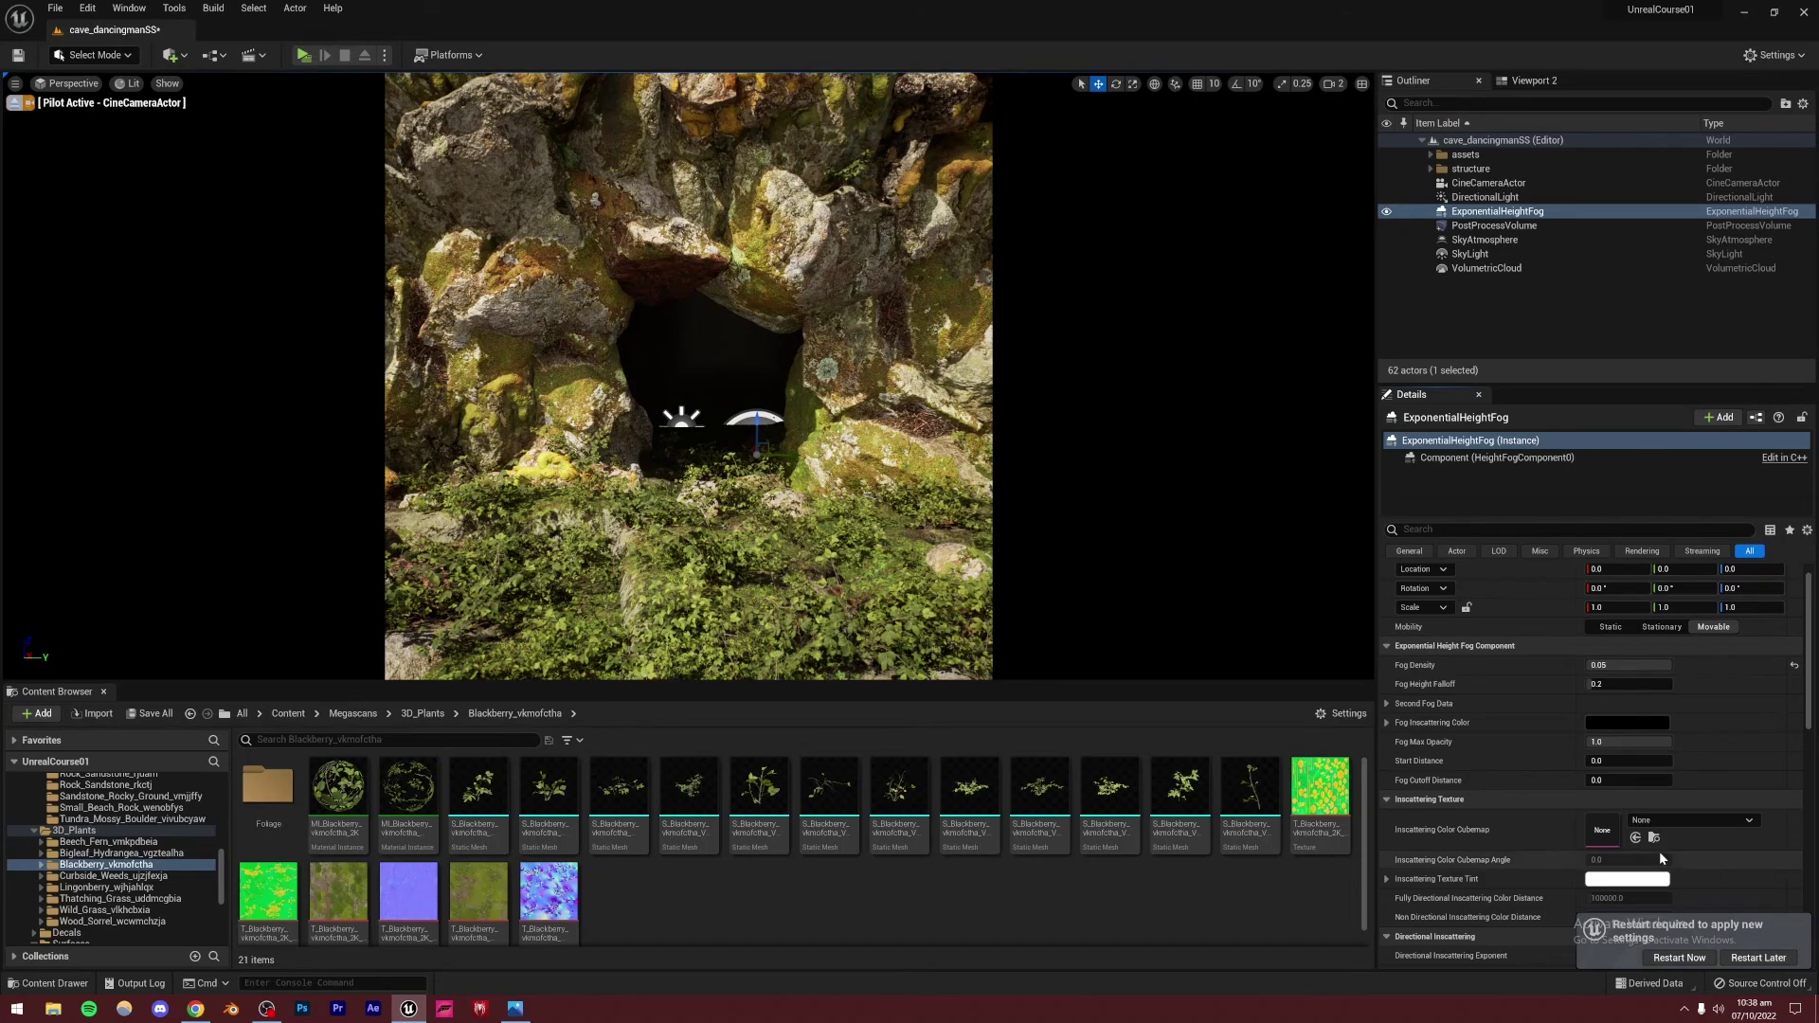
Change the volumetric fog's albedo color on the ExponentialHeightFog to a pale yellow
scroll(1520, 738, "down", 5)
scroll(1521, 739, "down", 2)
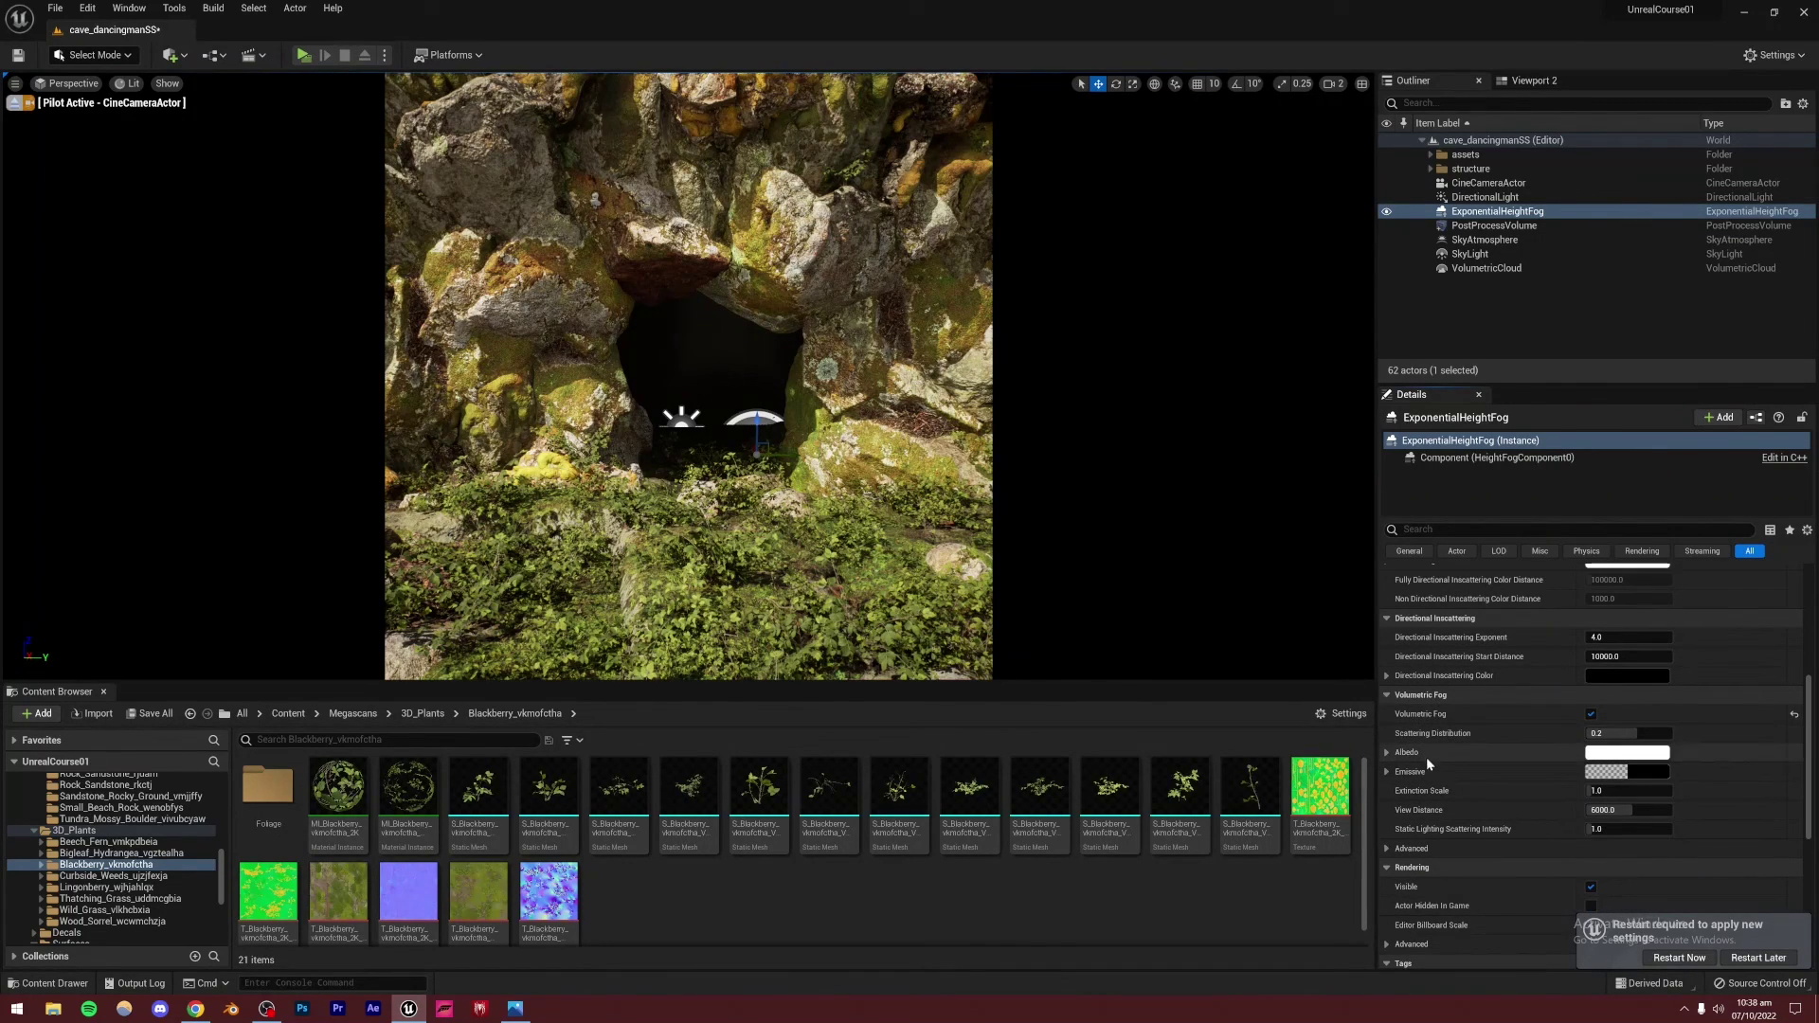
left_click(1606, 753)
left_click_drag(1384, 763, 1387, 760)
left_click(1498, 972)
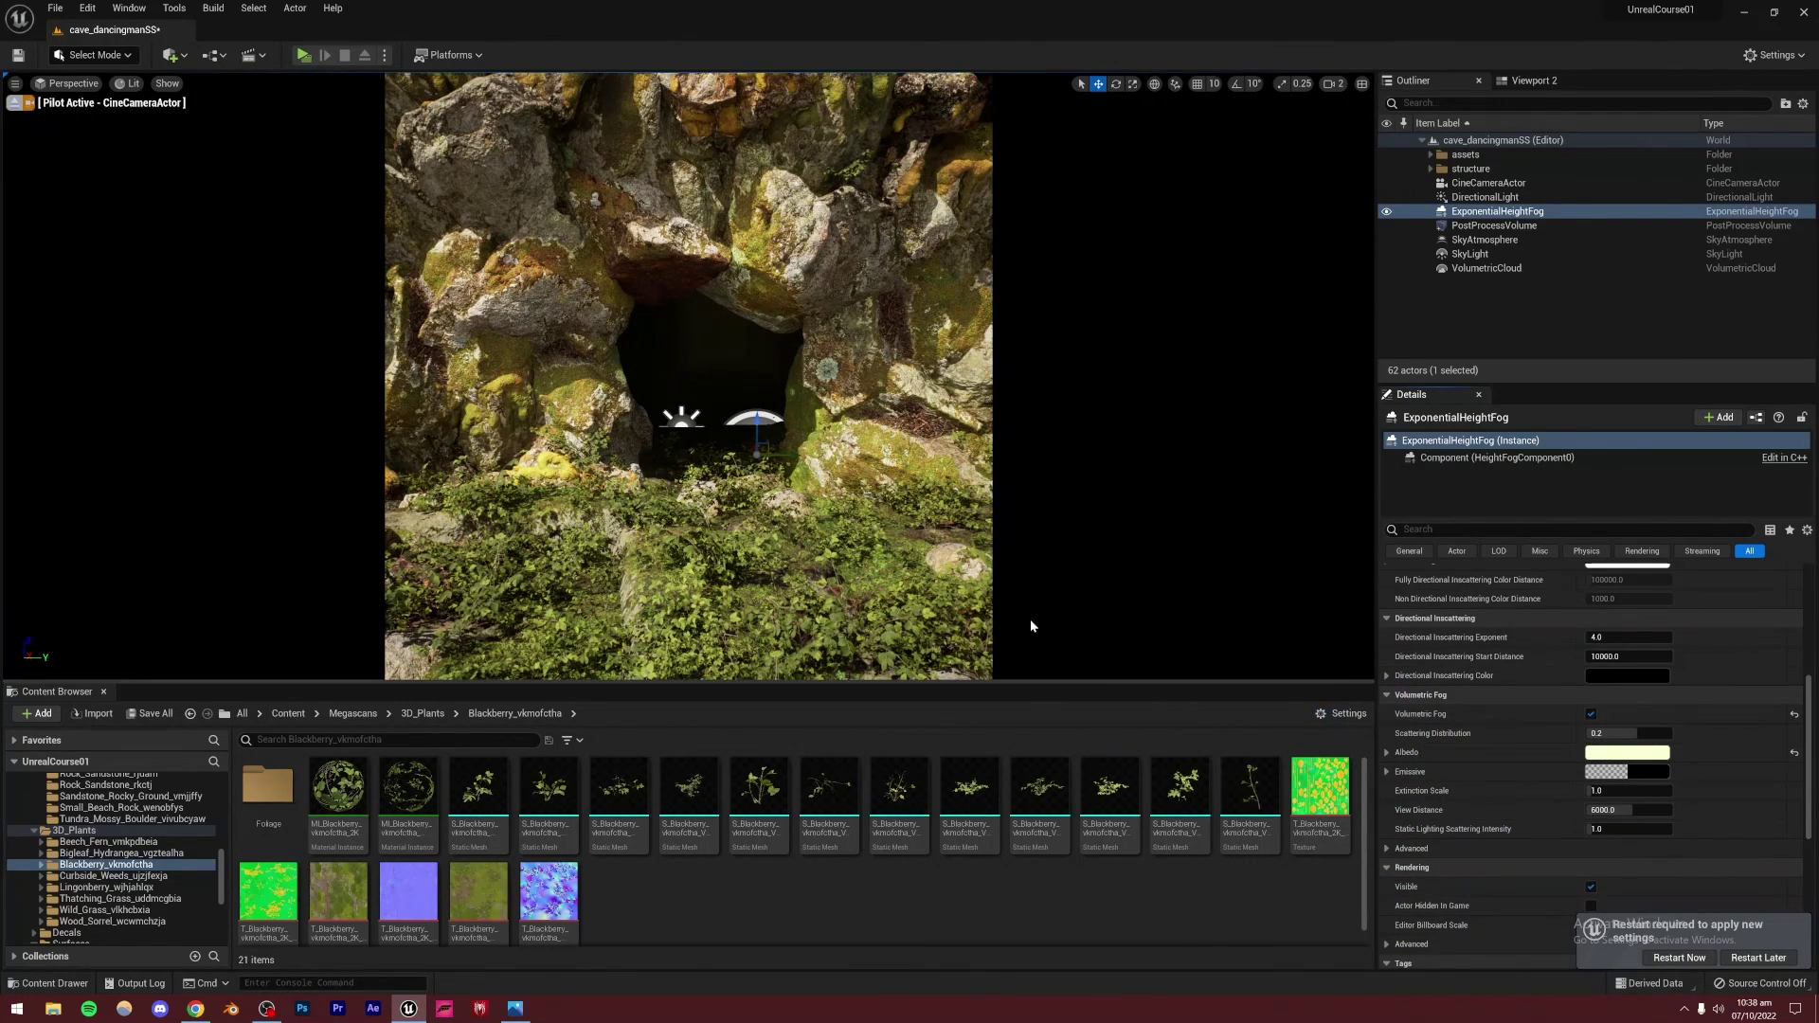